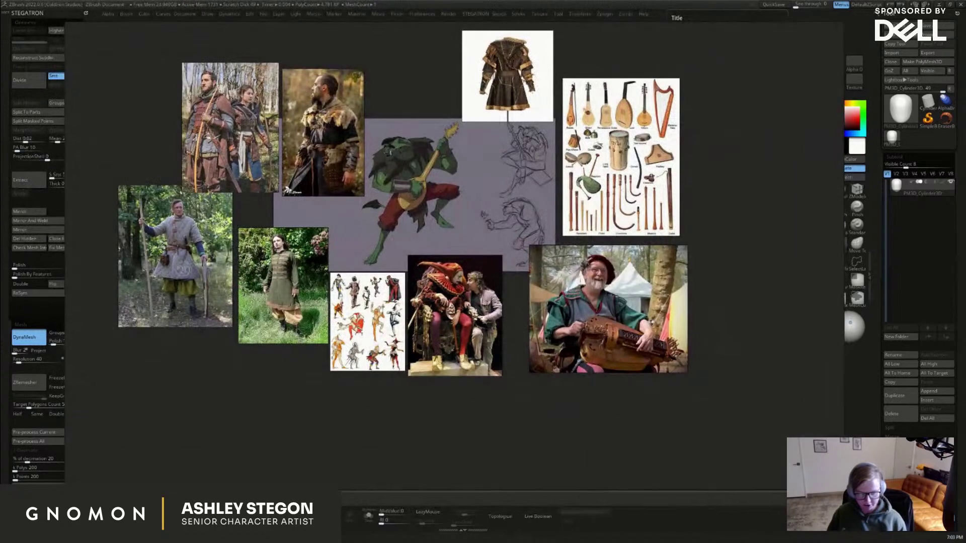
Enlarge the fur-trimmed brown coat image on the reference board to examine its construction and trim
scroll(591, 336, up, 2)
middle_drag(558, 250, 574, 276)
drag(532, 256, 541, 259)
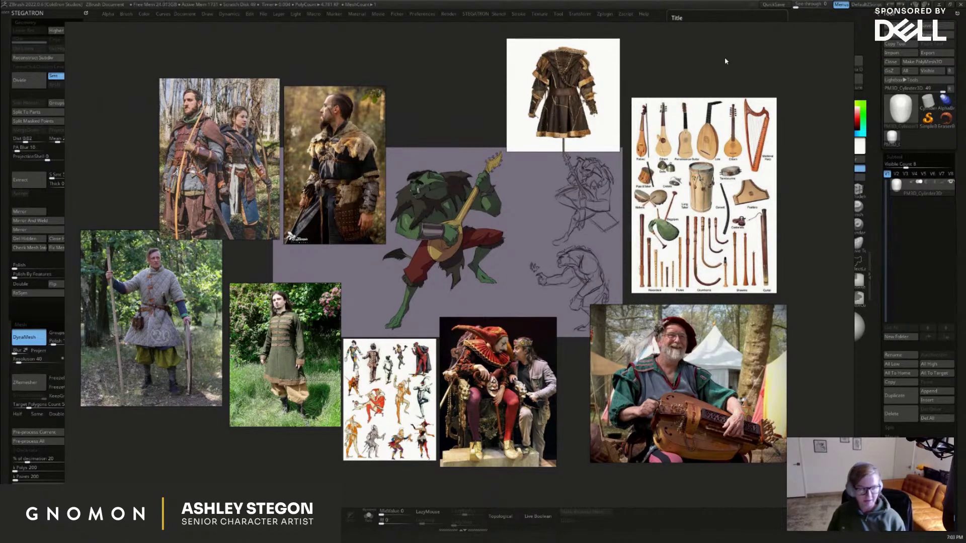
right_drag(717, 66, 723, 66)
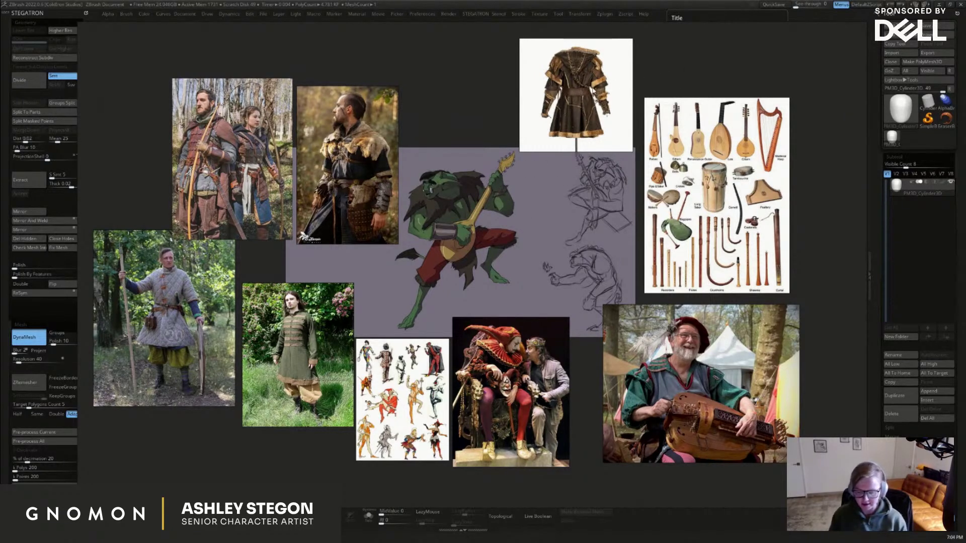
drag(588, 113, 587, 125)
drag(630, 164, 765, 298)
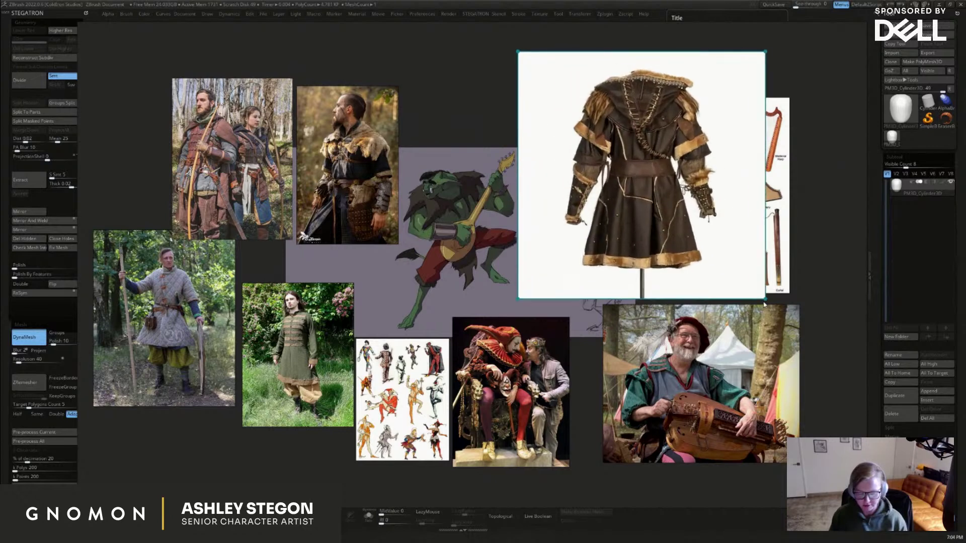
scroll(636, 198, up, 3)
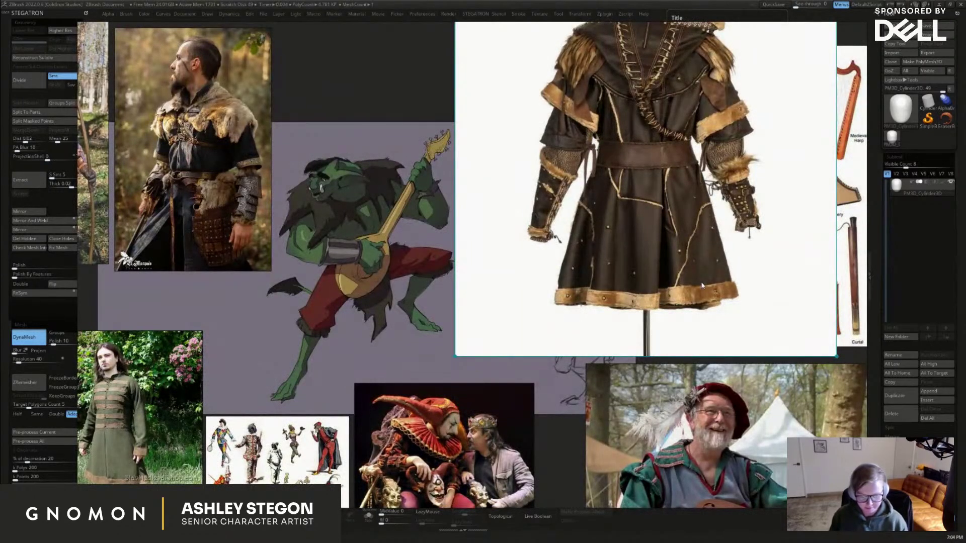
middle_drag(701, 168, 673, 203)
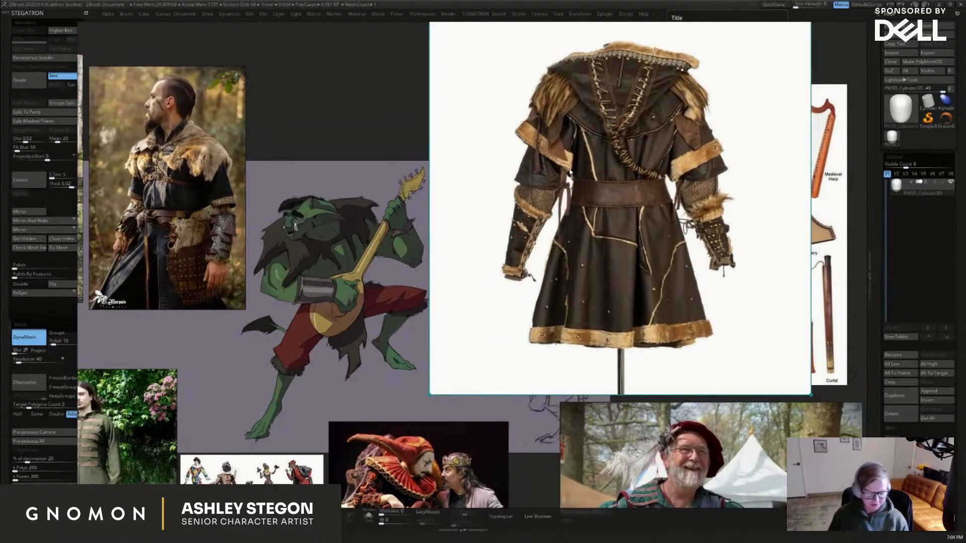
Shrink the fur-trimmed coat image and place it above the troll sketches, beside the medieval instrument chart
drag(754, 302, 699, 272)
drag(759, 363, 618, 222)
middle_drag(651, 257, 656, 290)
drag(584, 197, 593, 210)
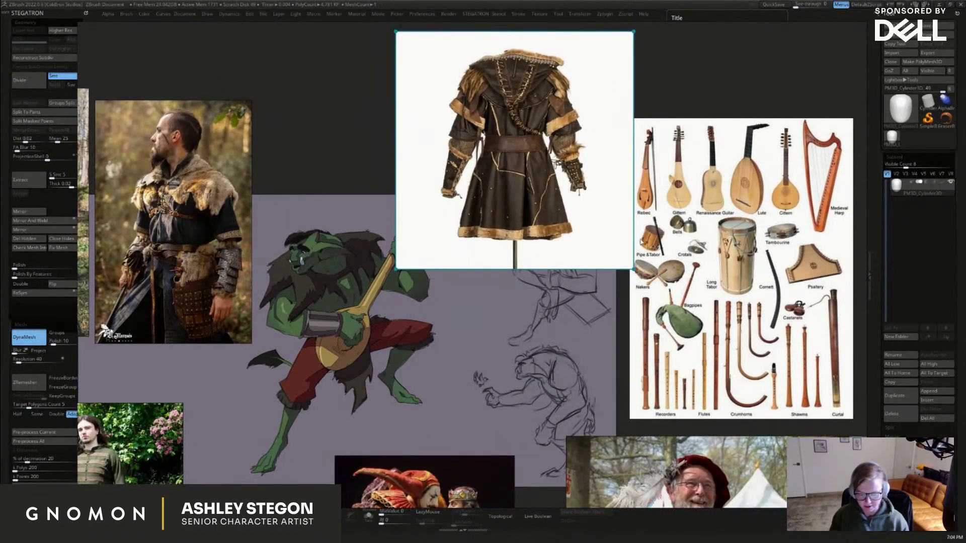
scroll(642, 236, down, 3)
middle_drag(637, 297, 652, 237)
Put the reference board away and switch to the head blockout in ZBrush
right_drag(805, 180, 727, 0)
drag(730, 0, 746, 19)
drag(17, 61, 84, 60)
right_drag(747, 61, 690, 11)
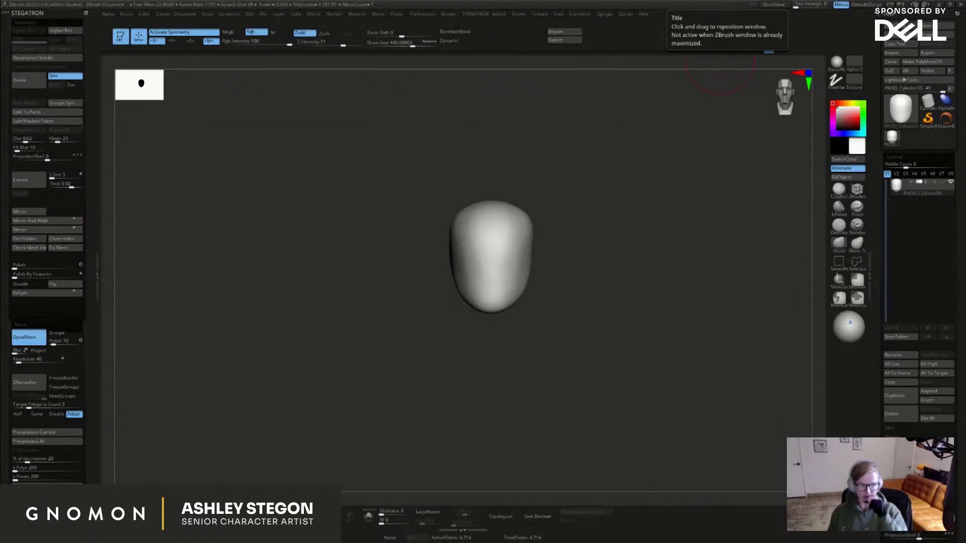
Reshape the brow area of the head blockout in profile with a resized Move brush
mouse_move(616, 373)
mouse_down()
mouse_move(632, 325)
mouse_move(591, 338)
mouse_move(595, 362)
mouse_move(582, 339)
mouse_move(597, 379)
mouse_move(560, 317)
mouse_up()
key(s)
key(shift+f)
key(shift+f)
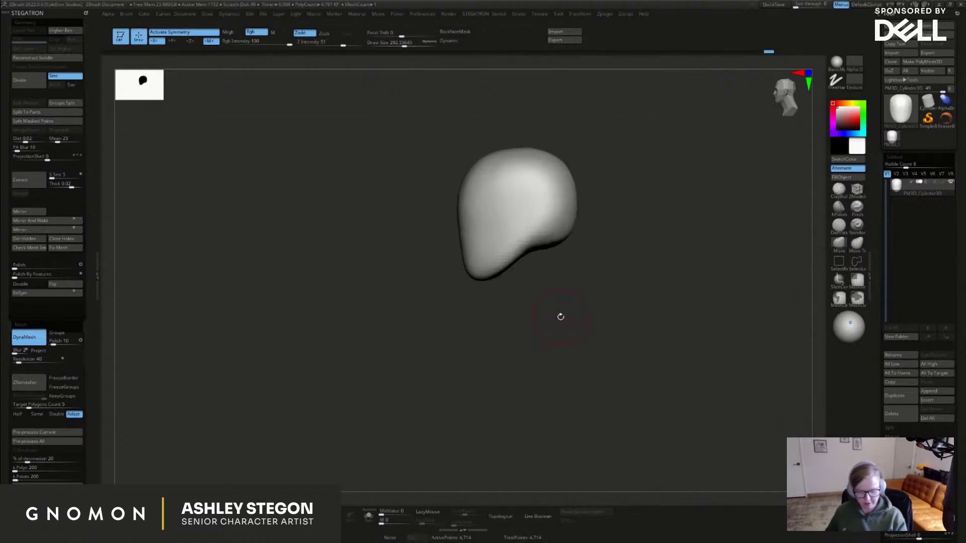
key(s)
drag(474, 182, 471, 183)
mouse_move(471, 187)
mouse_down()
mouse_move(459, 185)
mouse_move(538, 167)
mouse_move(584, 186)
mouse_move(581, 195)
mouse_up()
key(s)
Push in symmetrical eye sockets beneath the brow with a smaller brush and smooth the area around them
key(s)
key(s)
key(s)
drag(479, 216, 475, 215)
key(s)
right_drag(460, 209, 475, 217)
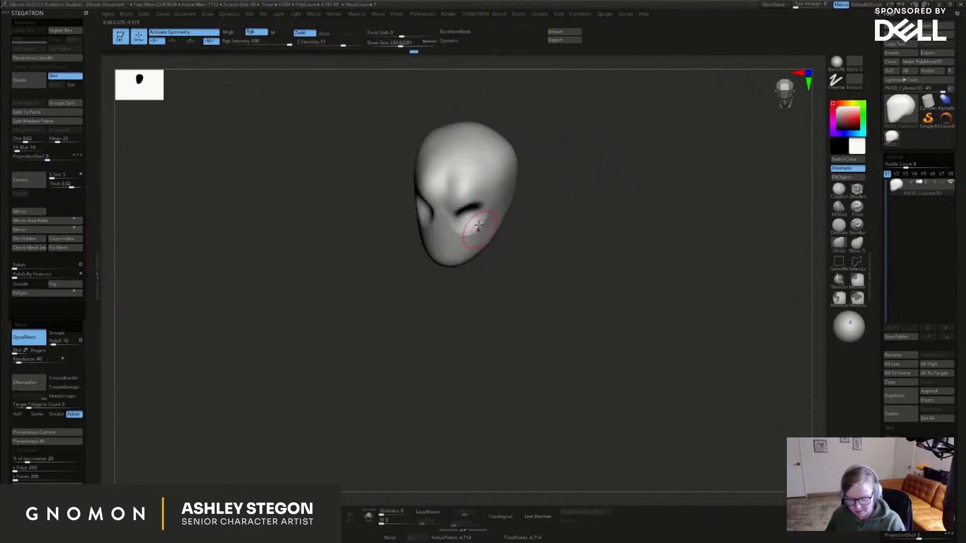
drag(479, 206, 479, 210)
right_drag(475, 214, 495, 216)
shift+drag(471, 219, 476, 221)
Form the protruding nose, mouth area and chin of the face, keeping X symmetry active
mouse_move(518, 219)
right_down()
mouse_move(472, 214)
mouse_move(468, 230)
right_up()
key(s)
mouse_move(469, 231)
mouse_down()
mouse_move(475, 225)
mouse_move(441, 247)
mouse_move(442, 258)
mouse_up()
key(s)
mouse_move(444, 251)
mouse_down()
mouse_move(434, 257)
mouse_move(437, 233)
mouse_move(433, 259)
mouse_move(456, 288)
mouse_move(459, 312)
mouse_move(442, 293)
mouse_move(491, 301)
mouse_up()
key(s)
key(s)
mouse_move(524, 260)
mouse_down()
mouse_move(524, 286)
mouse_move(546, 294)
mouse_move(491, 189)
mouse_up()
key(x)
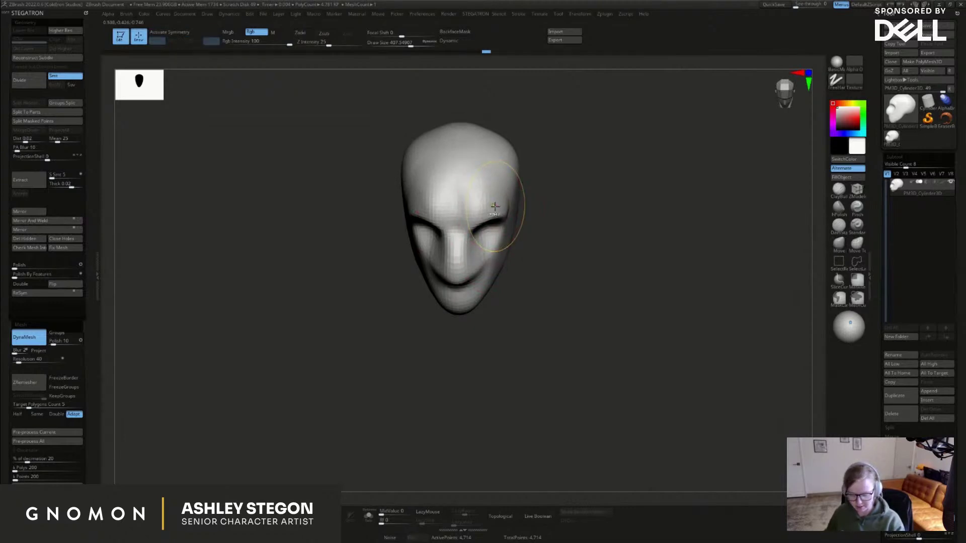
key(x)
Refine the outline of the cheeks, jaw and chin with the Move brush at varying draw sizes
mouse_move(542, 236)
mouse_down()
mouse_move(513, 231)
mouse_move(502, 199)
mouse_move(514, 169)
mouse_move(498, 125)
mouse_move(530, 160)
mouse_up()
drag(506, 196, 507, 212)
key(s)
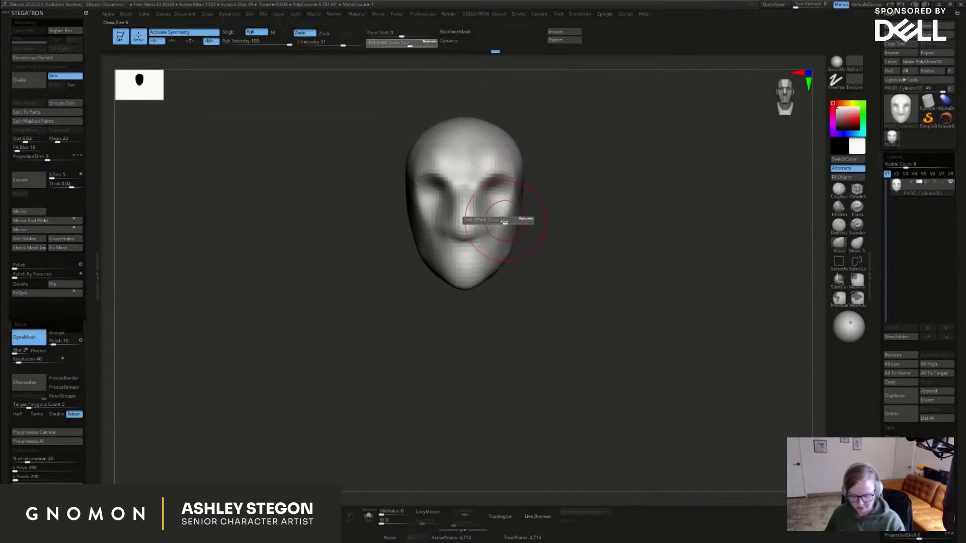
drag(543, 251, 447, 244)
key(s)
mouse_move(477, 246)
mouse_down()
mouse_move(450, 241)
mouse_move(479, 291)
mouse_move(518, 285)
mouse_move(467, 267)
mouse_up()
key(s)
key(s)
mouse_move(502, 296)
mouse_down()
mouse_move(528, 284)
mouse_move(522, 265)
mouse_move(588, 264)
mouse_up()
Build up clay on the cheek and around the eye socket with the ClayBuildup brush
click(839, 190)
key(s)
drag(525, 216, 547, 212)
key(s)
mouse_move(547, 212)
mouse_down()
mouse_move(535, 219)
mouse_move(548, 191)
mouse_move(524, 202)
mouse_up()
right_drag(524, 202, 541, 199)
drag(523, 200, 528, 205)
right_drag(534, 202, 512, 198)
drag(512, 198, 526, 189)
right_drag(534, 190, 523, 166)
Extend the clay buildup across the temple, the side of the face and the jaw
drag(525, 168, 560, 174)
right_drag(562, 177, 546, 182)
mouse_move(546, 181)
mouse_down()
mouse_move(578, 176)
mouse_move(603, 210)
mouse_up()
right_drag(604, 210, 584, 207)
mouse_move(583, 207)
mouse_down()
mouse_move(571, 214)
mouse_move(565, 267)
mouse_move(548, 252)
mouse_move(556, 277)
mouse_up()
right_drag(573, 267, 595, 252)
drag(584, 213, 586, 244)
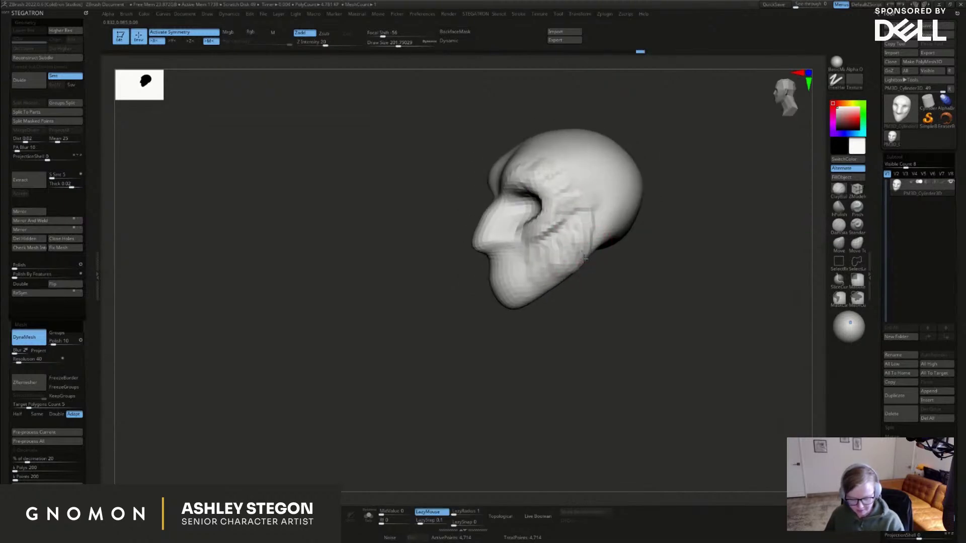
Smooth the clay strokes on the temple, cheek and jaw
right_drag(549, 224, 566, 218)
shift+drag(550, 175, 565, 169)
mouse_move(565, 169)
right_down()
mouse_move(569, 273)
mouse_move(530, 285)
right_up()
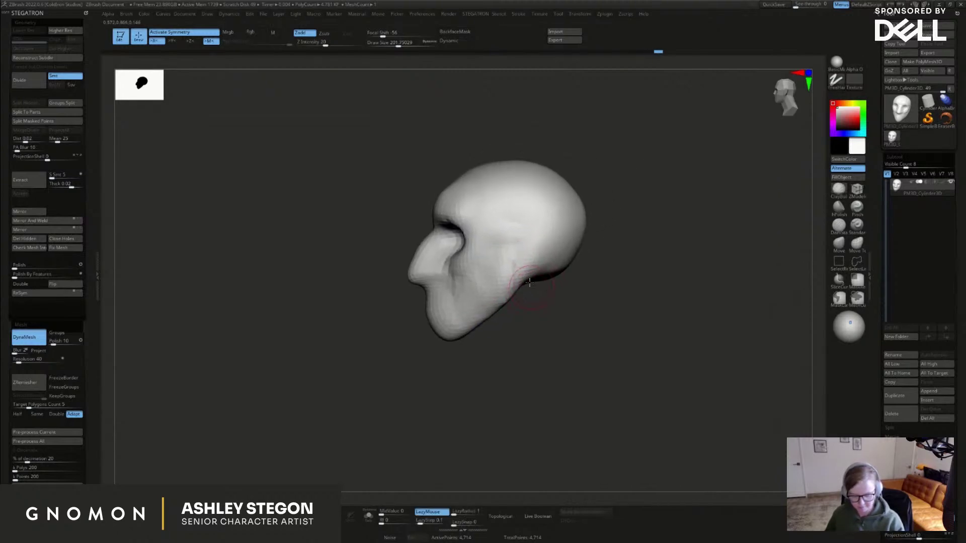
right_drag(562, 249, 557, 253)
key(s)
drag(559, 254, 556, 254)
mouse_move(556, 247)
right_down()
mouse_move(553, 236)
mouse_move(558, 240)
mouse_move(543, 248)
mouse_move(559, 286)
mouse_move(542, 295)
right_up()
mouse_move(542, 294)
right_down()
mouse_move(578, 274)
mouse_move(509, 272)
right_up()
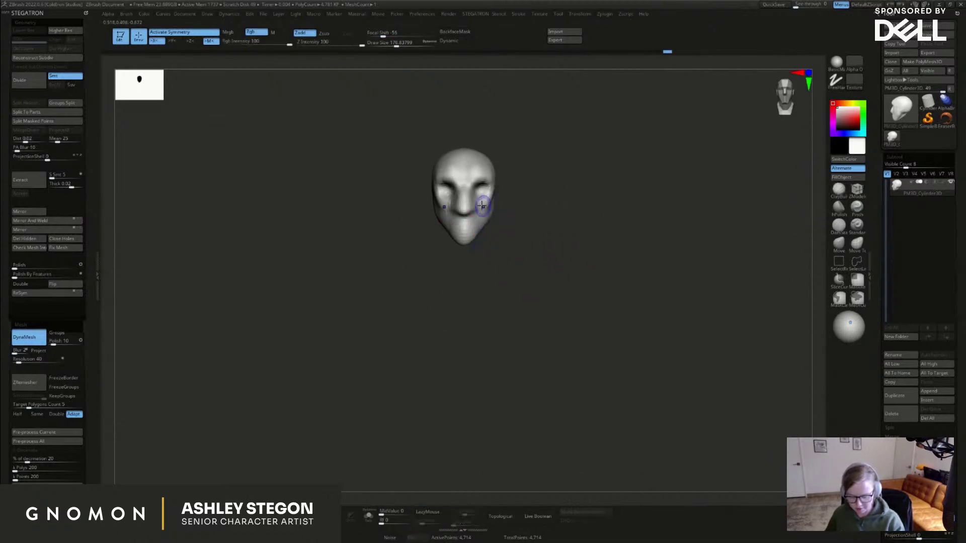
mouse_move(479, 206)
right_down()
mouse_move(483, 193)
mouse_move(541, 267)
mouse_move(503, 251)
right_up()
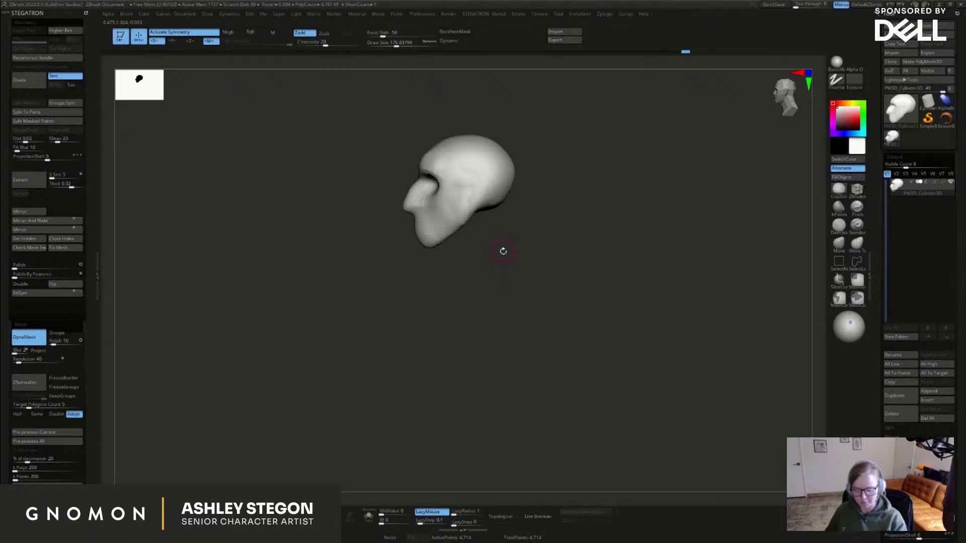
Duplicate the head mesh within the same subtool with the gizmo, offsetting the copy behind and below the masked original
key(w)
mouse_move(489, 209)
ctrl+mouse_down()
mouse_move(518, 273)
mouse_move(501, 258)
mouse_move(449, 267)
mouse_move(459, 252)
ctrl+mouse_up()
key(q)
key(s)
shift+drag(758, 246, 791, 222)
Pull the unmasked copy down and back into a rough neck and upper-back mass with a large Move brush
drag(447, 272, 462, 273)
mouse_move(465, 262)
right_down()
mouse_move(497, 235)
mouse_move(477, 211)
right_up()
drag(507, 203, 506, 149)
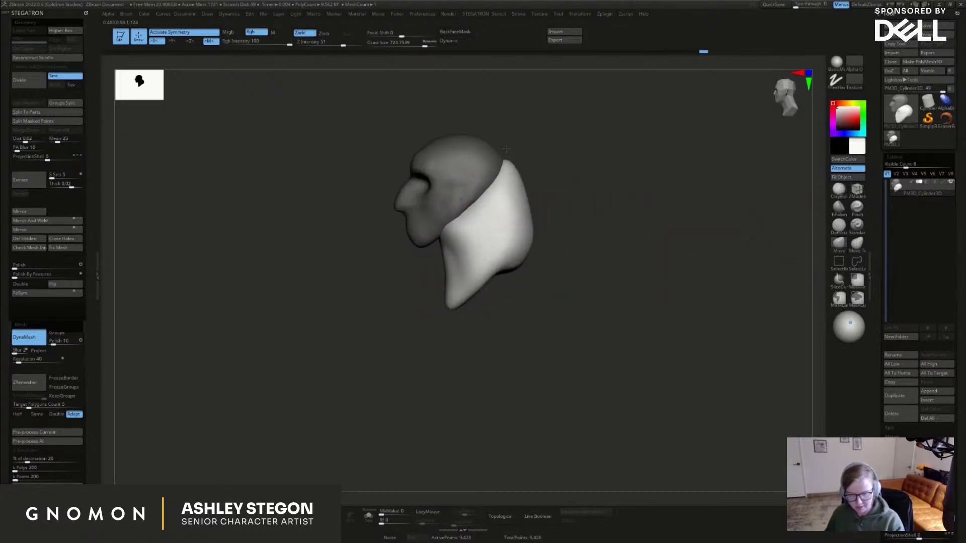
key(s)
mouse_move(535, 235)
mouse_down()
mouse_move(550, 235)
mouse_move(550, 250)
mouse_up()
key(s)
drag(447, 290, 476, 280)
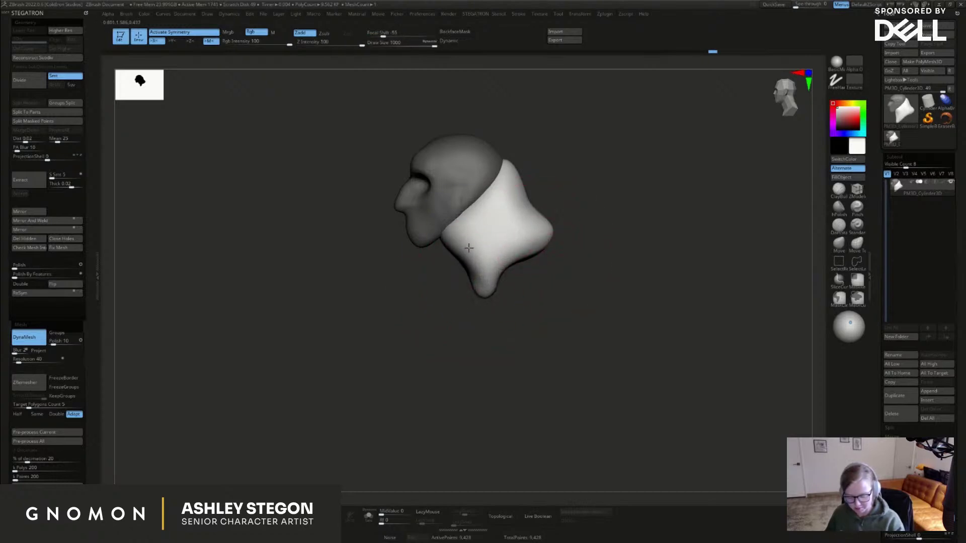
Fill out the upper-back slope and reshape the lower neck of the unmasked piece
mouse_move(496, 266)
shift+right_down()
mouse_move(491, 247)
mouse_move(528, 196)
shift+right_up()
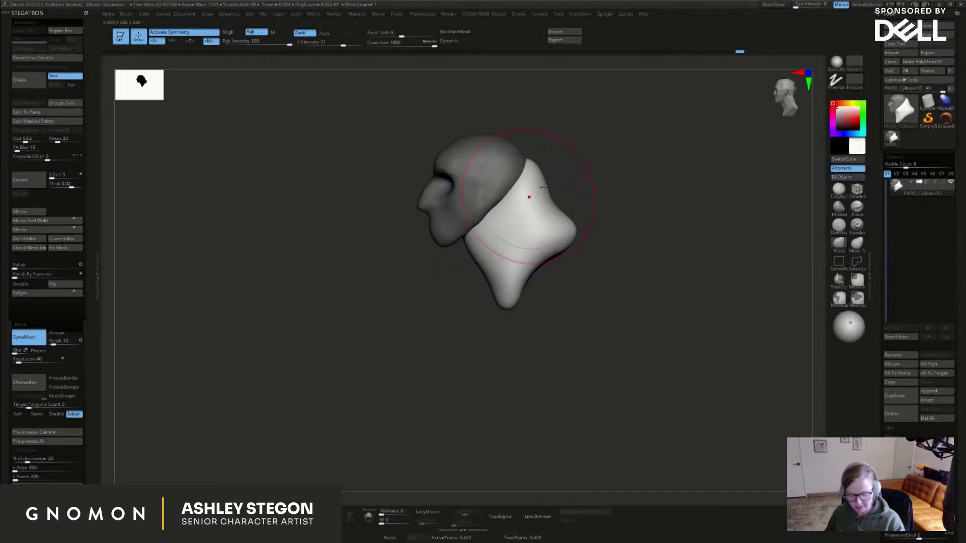
mouse_move(537, 177)
mouse_down()
mouse_move(537, 150)
mouse_move(574, 176)
mouse_up()
drag(546, 149, 537, 161)
alt+right_drag(590, 222, 550, 223)
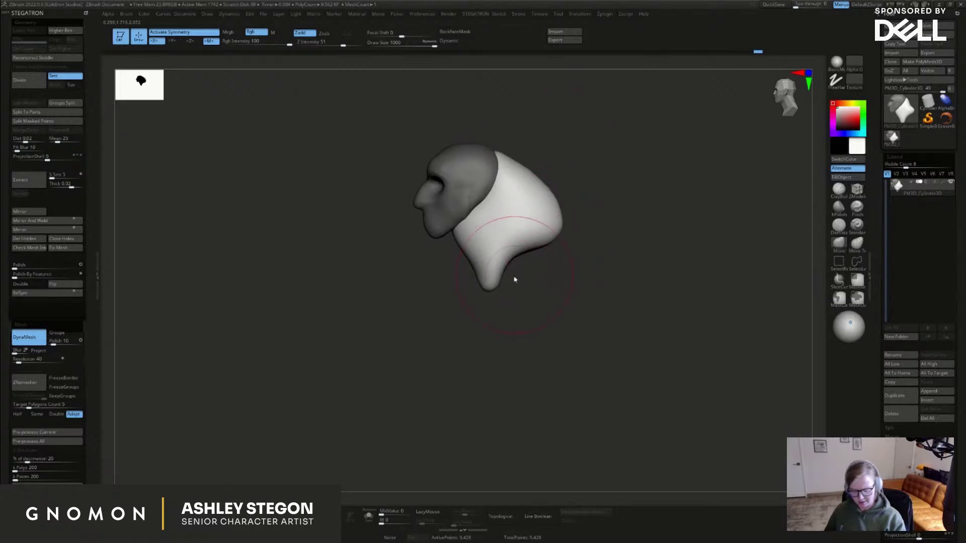
drag(506, 253, 513, 253)
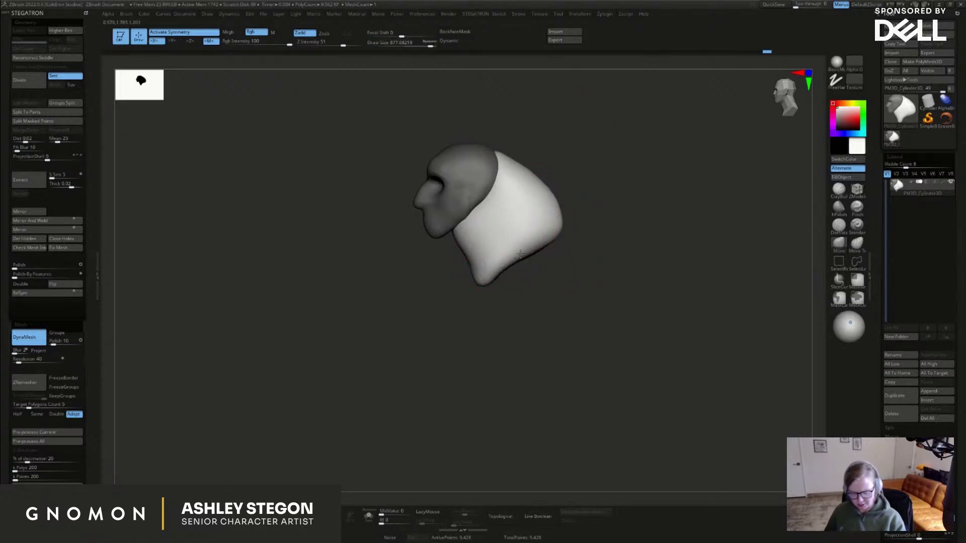
mouse_move(461, 223)
right_down()
mouse_move(492, 222)
mouse_move(451, 230)
right_up()
drag(452, 231, 446, 232)
drag(506, 264, 494, 258)
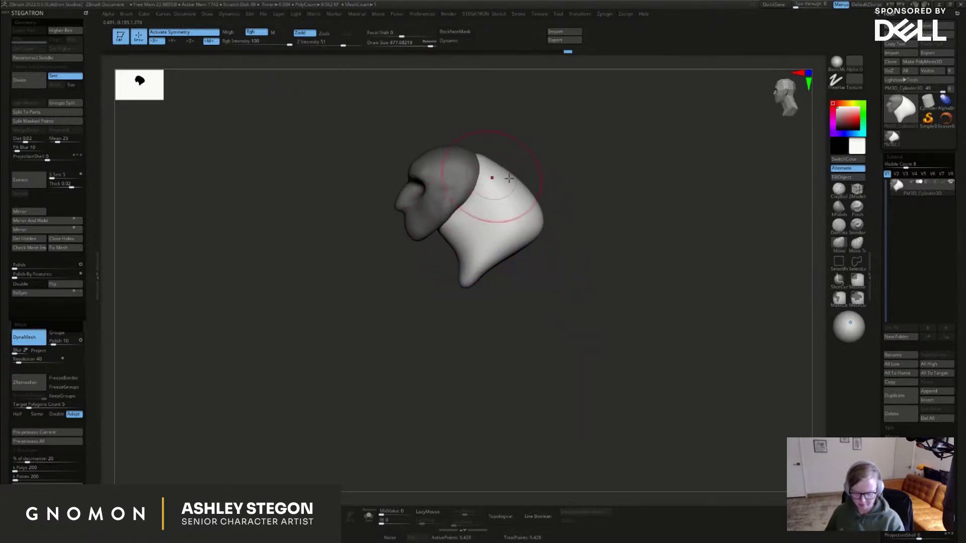
Round out the hunched upper back behind the head in side view with a resized Move brush
mouse_move(541, 198)
right_down()
mouse_move(584, 297)
mouse_move(604, 296)
mouse_move(542, 251)
right_up()
key(s)
drag(521, 209, 523, 203)
key(s)
click(556, 232)
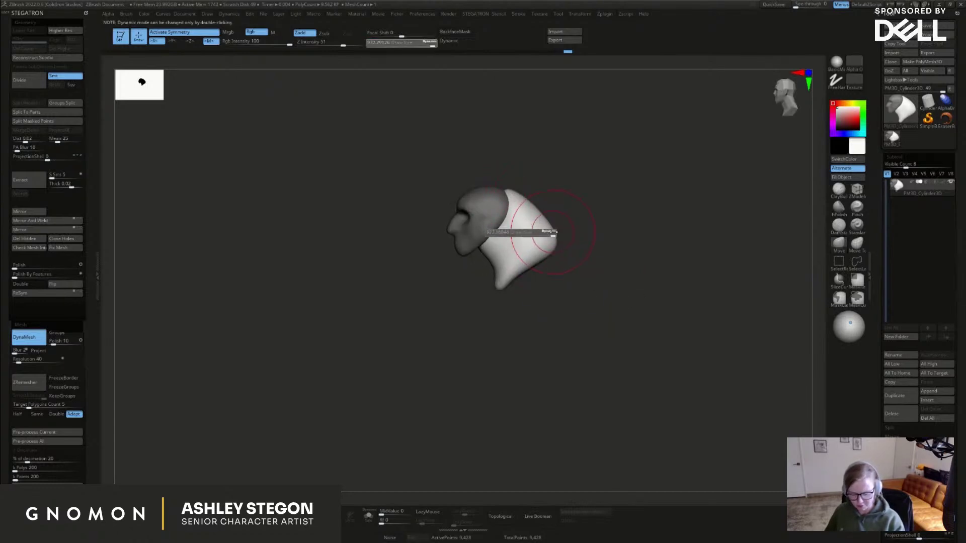
mouse_move(555, 236)
mouse_down()
mouse_move(553, 217)
mouse_move(518, 197)
mouse_up()
key(s)
click(516, 202)
drag(558, 234, 551, 210)
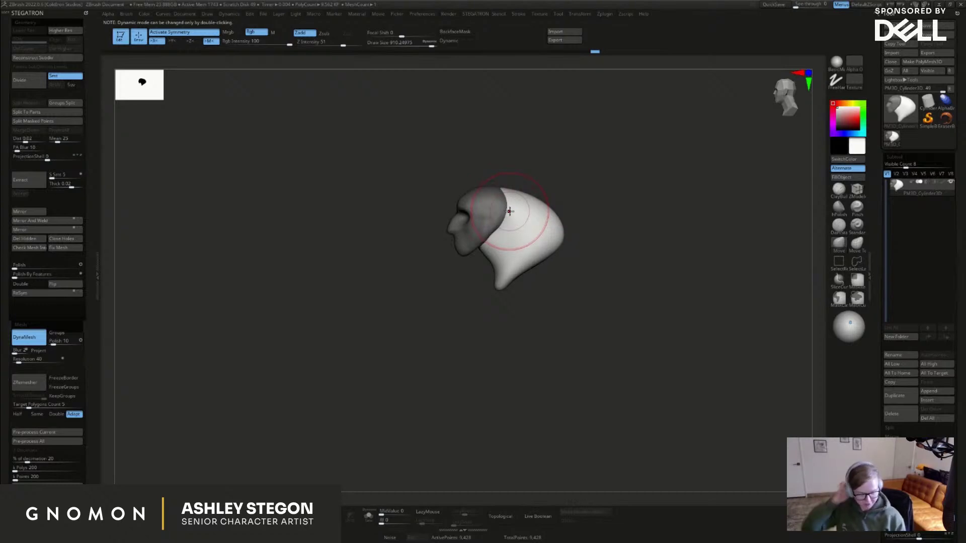
Adjust the width of the neck and upper-back piece around the head from the front and three-quarter views
mouse_move(509, 299)
mouse_down()
mouse_move(556, 333)
mouse_move(542, 233)
mouse_move(546, 248)
mouse_move(590, 255)
mouse_up()
key(shift+f)
alt+drag(558, 292, 535, 302)
key(s)
mouse_move(495, 258)
mouse_down()
mouse_move(498, 249)
mouse_move(492, 263)
mouse_up()
mouse_move(502, 271)
mouse_down()
mouse_move(571, 302)
mouse_move(541, 268)
mouse_up()
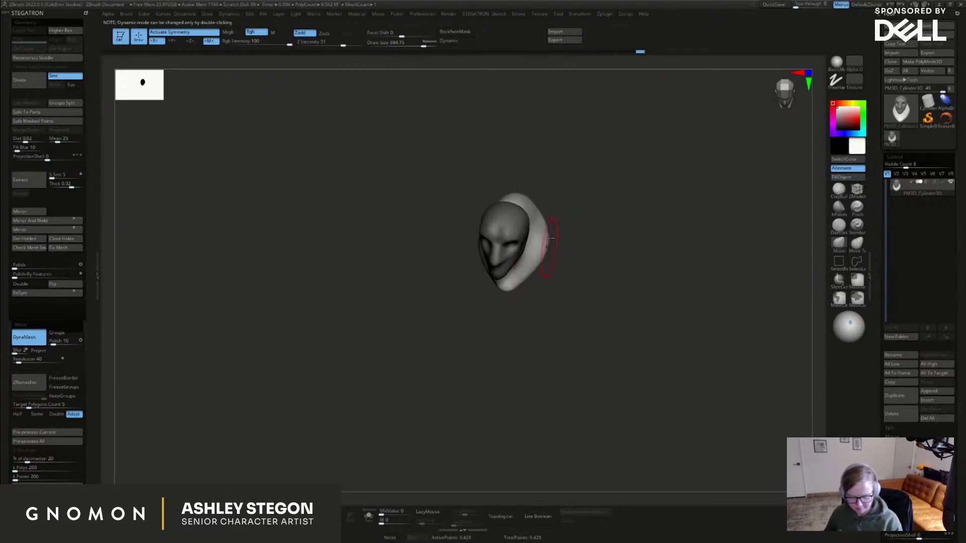
drag(557, 235, 371, 345)
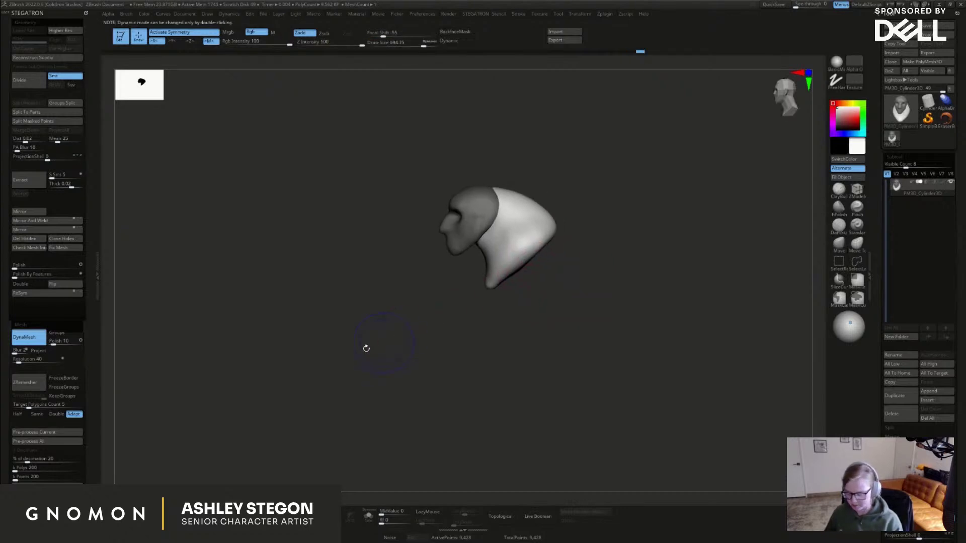
Clear the mask, enable Groups for DynaMesh and assign separate polygroups to the pieces with Auto Groups
ctrl+drag(185, 390, 115, 414)
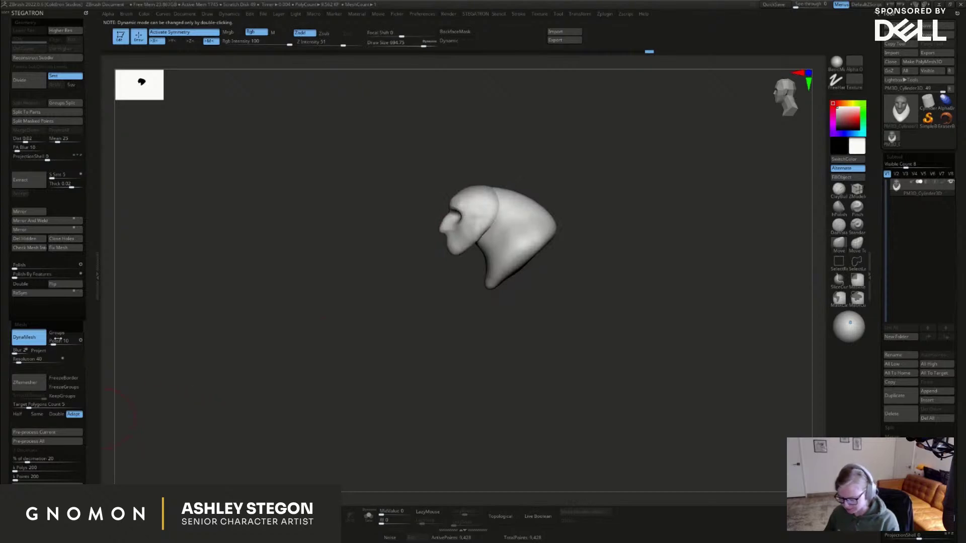
click(56, 332)
scroll(60, 382, down, 3)
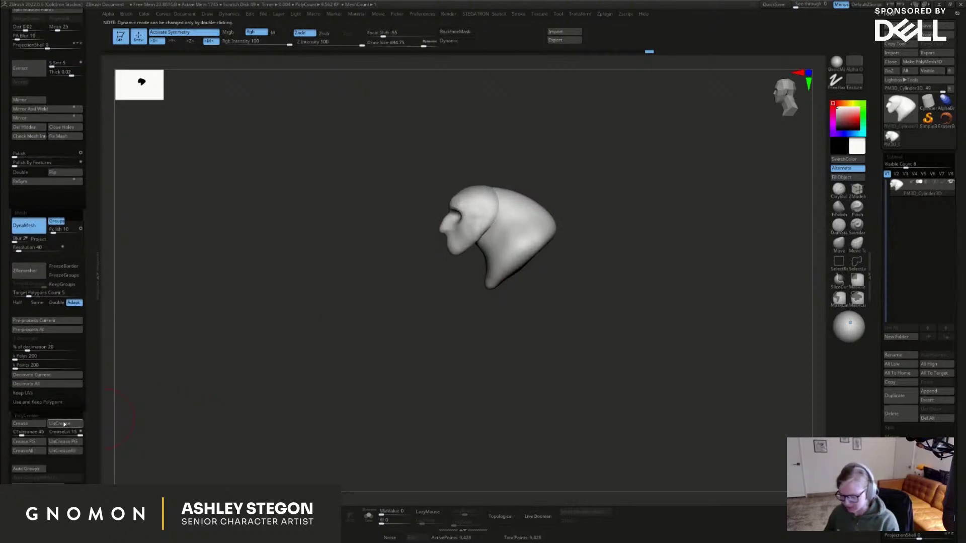
click(57, 424)
click(36, 470)
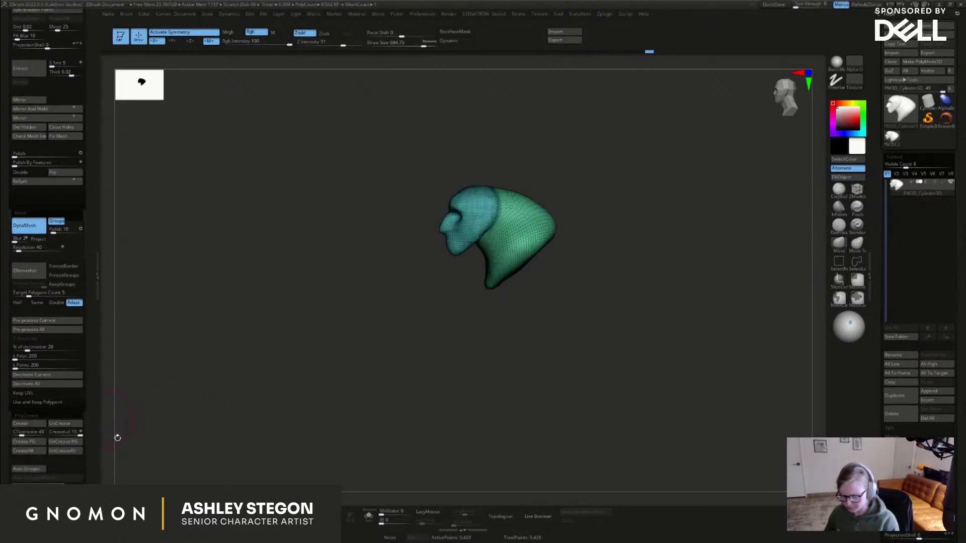
Remesh the grouped head and neck pieces with DynaMesh
key(s)
drag(494, 310, 489, 310)
ctrl+right_drag(496, 272, 489, 296)
mouse_move(489, 296)
right_down()
mouse_move(563, 261)
mouse_move(538, 281)
right_up()
key(s)
drag(550, 310, 545, 310)
ctrl+drag(554, 281, 571, 334)
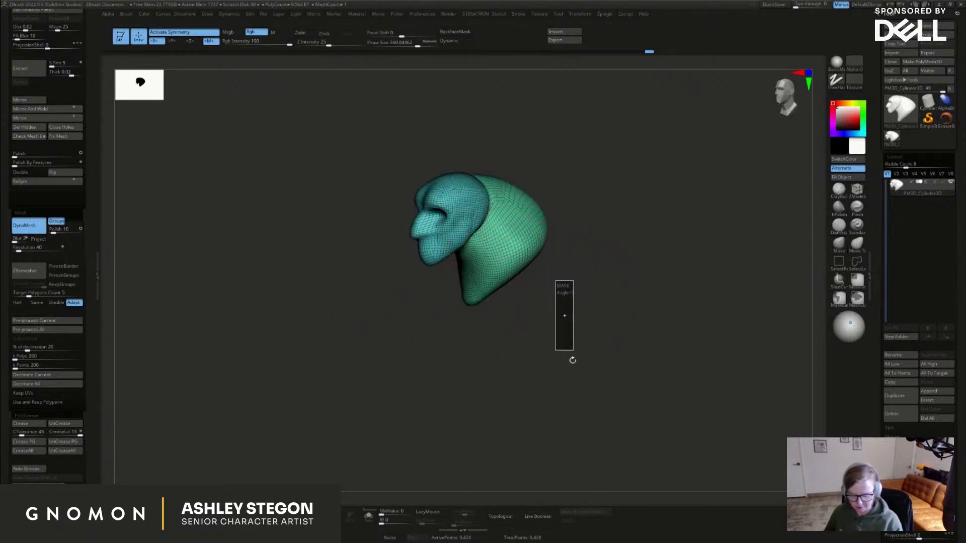
Isolate the neck and head polygroups in turn to inspect each mesh, and restore full visibility
key(shift+f)
right_drag(568, 282, 533, 272)
ctrl+shift+click(512, 252)
ctrl+shift+click(547, 293)
ctrl+shift+click(477, 224)
ctrl+shift+click(534, 312)
key(shift+f)
right_drag(562, 305, 551, 264)
Mask everything except the neck and upper-back piece, and duplicate it downward with the gizmo as a torso piece
key(w)
ctrl+click(526, 228)
click(518, 164)
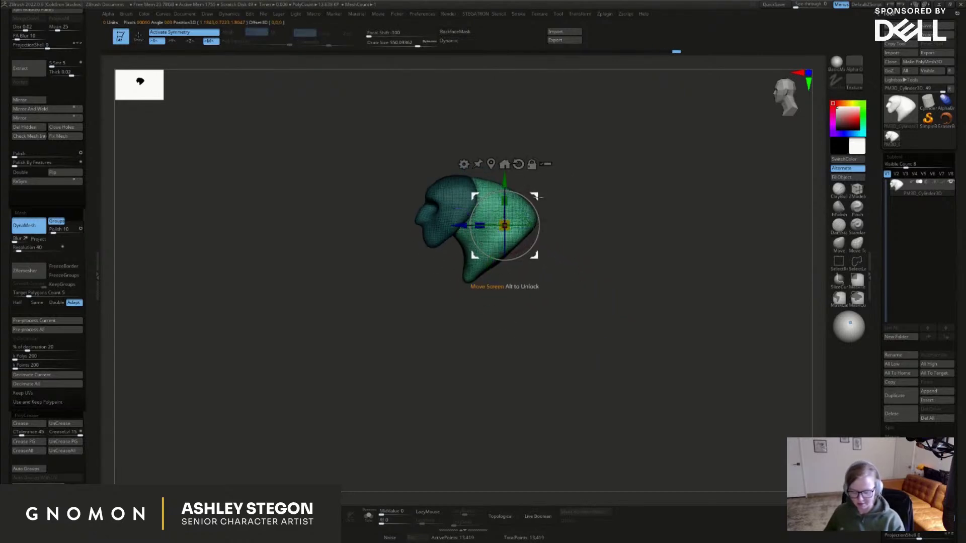
mouse_move(505, 226)
mouse_down()
mouse_move(510, 286)
mouse_move(546, 269)
mouse_move(539, 228)
mouse_move(525, 243)
mouse_move(616, 257)
mouse_up()
Reshape the new piece into a hunched torso below the neck with the Move brush at draw size 1000
key(q)
key(s)
shift+right_drag(540, 271, 571, 272)
mouse_move(534, 296)
mouse_down()
mouse_move(552, 256)
mouse_move(549, 271)
mouse_up()
right_drag(526, 272, 524, 322)
mouse_move(538, 322)
mouse_down()
mouse_move(552, 305)
mouse_move(545, 337)
mouse_move(608, 259)
mouse_move(624, 281)
mouse_move(622, 297)
mouse_up()
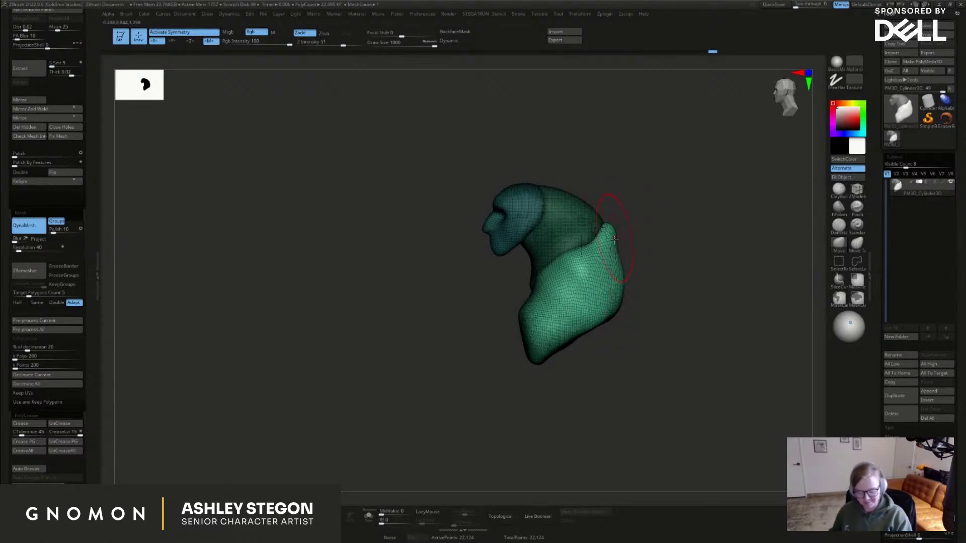
Smooth the torso's front contour and adjust its lower tip at the waist
shift+drag(546, 285, 534, 300)
key(s)
click(529, 310)
drag(534, 358, 544, 361)
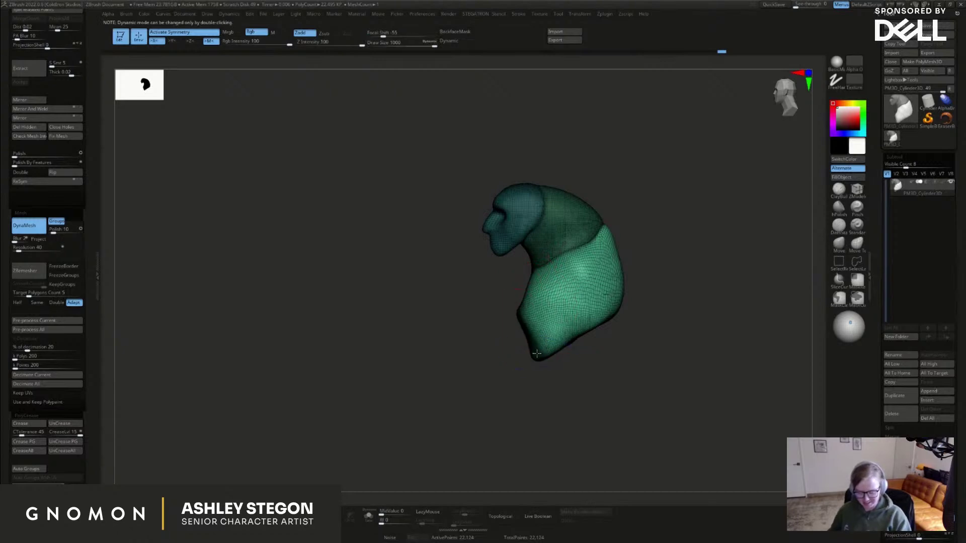
key(s)
key(s)
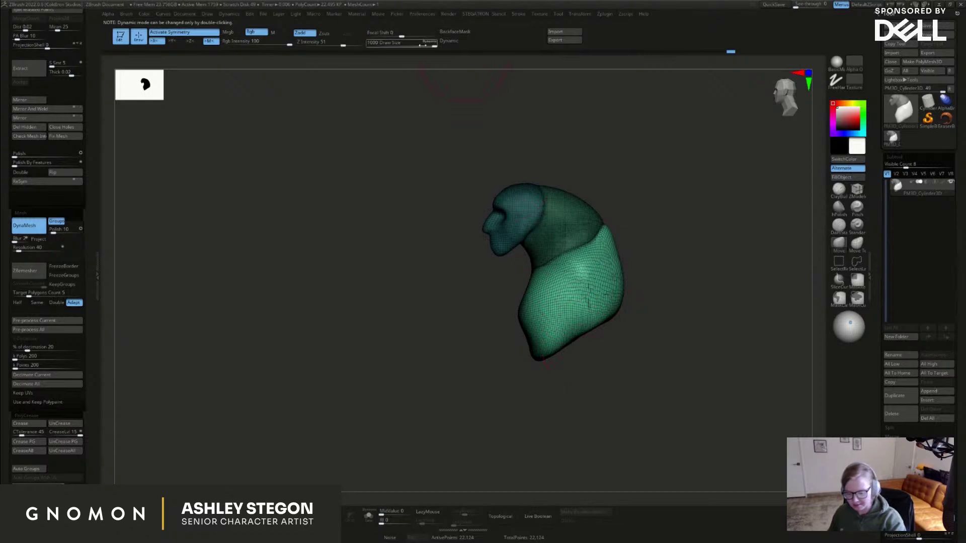
key(Return)
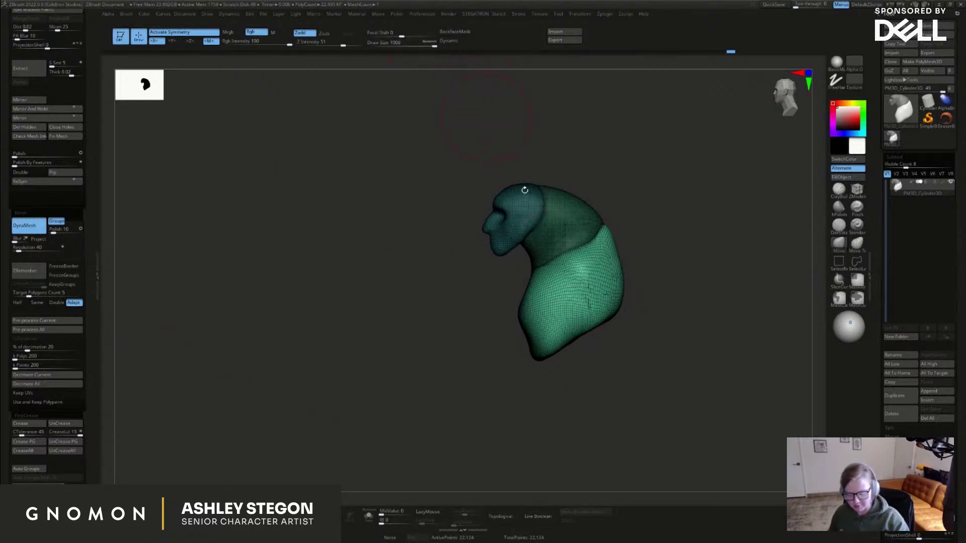
Round off the torso piece's lower end and pull its front contour forward with the Move brush
key(s)
drag(593, 359, 573, 366)
mouse_move(629, 391)
alt+mouse_down()
mouse_move(539, 312)
mouse_move(516, 315)
alt+mouse_up()
key(s)
key(s)
mouse_move(513, 280)
mouse_down()
mouse_move(528, 301)
mouse_move(479, 286)
mouse_up()
Shape the torso's upper front beneath the neck into a rounded, egg-like ribcage
drag(533, 218, 536, 203)
key(s)
drag(554, 234, 557, 235)
drag(552, 268, 540, 264)
key(s)
drag(495, 309, 574, 321)
key(1)
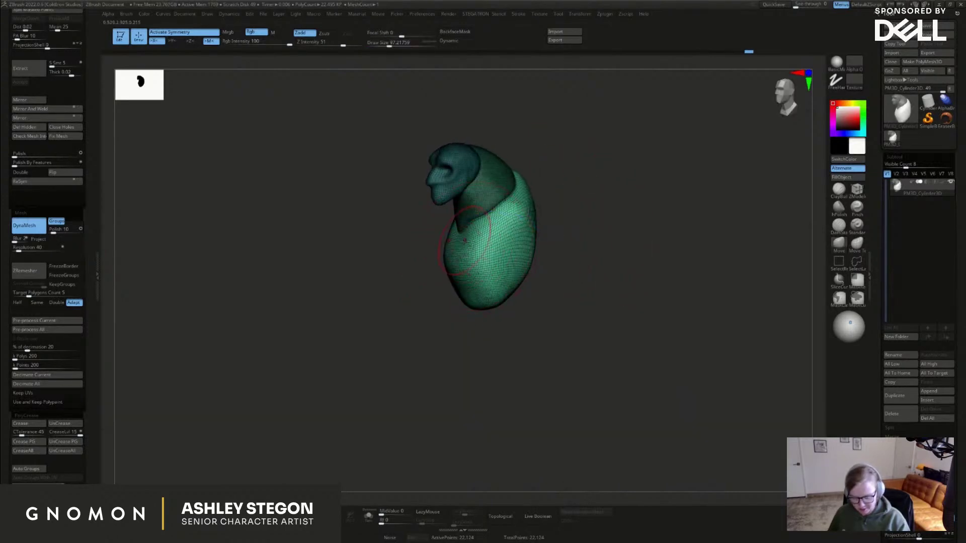
Adjust the width of the torso's flanks symmetrically in the front view with the Move brush
shift+right_drag(487, 238, 533, 229)
key(shift+f)
drag(506, 246, 517, 235)
key(s)
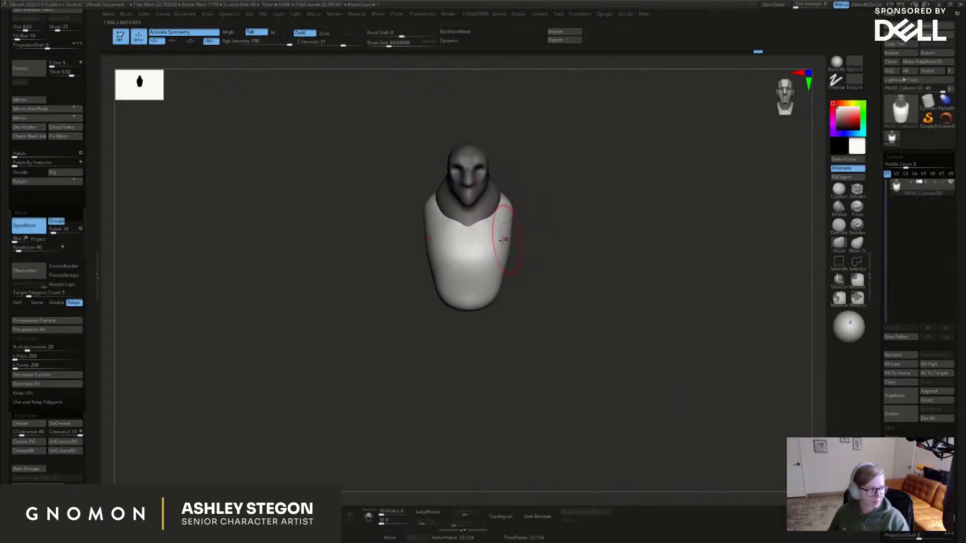
right_drag(504, 245, 494, 266)
shift+right_drag(533, 240, 537, 240)
Refine the torso's back and lower contour in the side view
key(shift+f)
key(shift+f)
key(s)
drag(579, 200, 580, 250)
alt+right_drag(583, 272, 546, 281)
key(s)
drag(547, 305, 542, 304)
Duplicate the torso piece downward with the gizmo as an abdomen piece, and return to a larger Move brush
key(w)
ctrl+drag(527, 234, 521, 313)
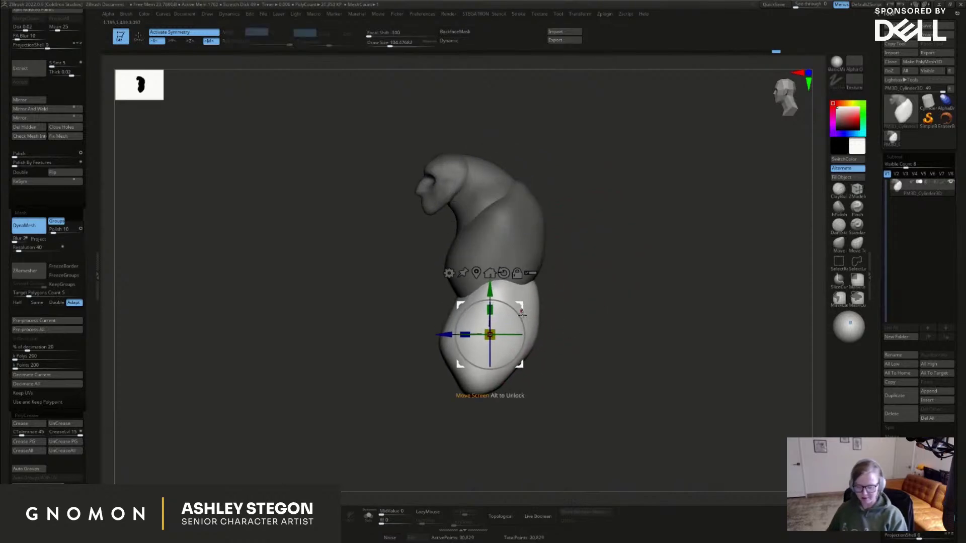
key(q)
key(bracketright)
key(bracketright)
key(shift+f)
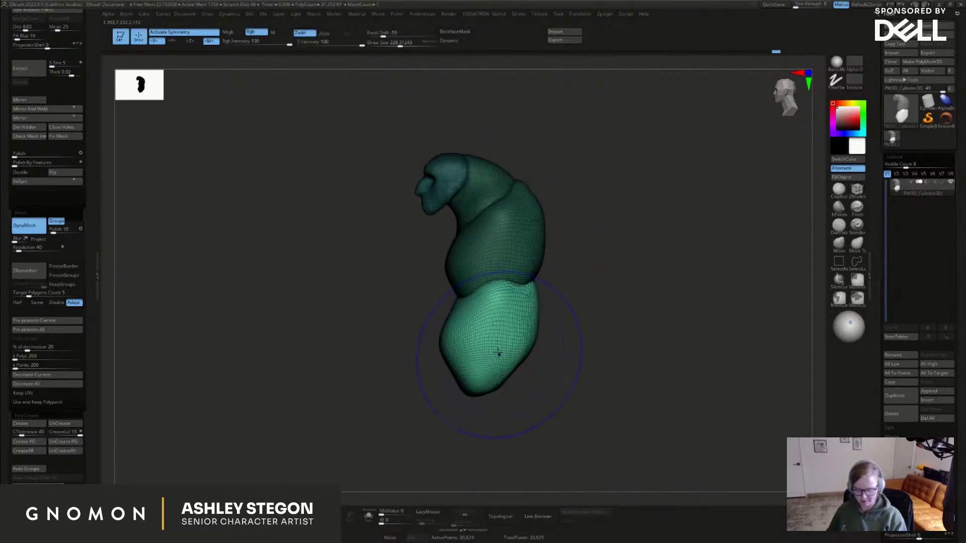
key(shift+f)
Narrow and shorten the abdomen piece so it tucks beneath the ribcage
alt+drag(500, 300, 452, 294)
mouse_move(449, 338)
mouse_down()
mouse_move(492, 317)
mouse_move(519, 319)
mouse_up()
mouse_move(493, 377)
mouse_down()
mouse_move(509, 364)
mouse_move(500, 375)
mouse_move(474, 361)
mouse_move(509, 356)
mouse_up()
key(s)
mouse_move(511, 384)
mouse_down()
mouse_move(550, 336)
mouse_move(515, 314)
mouse_up()
key(s)
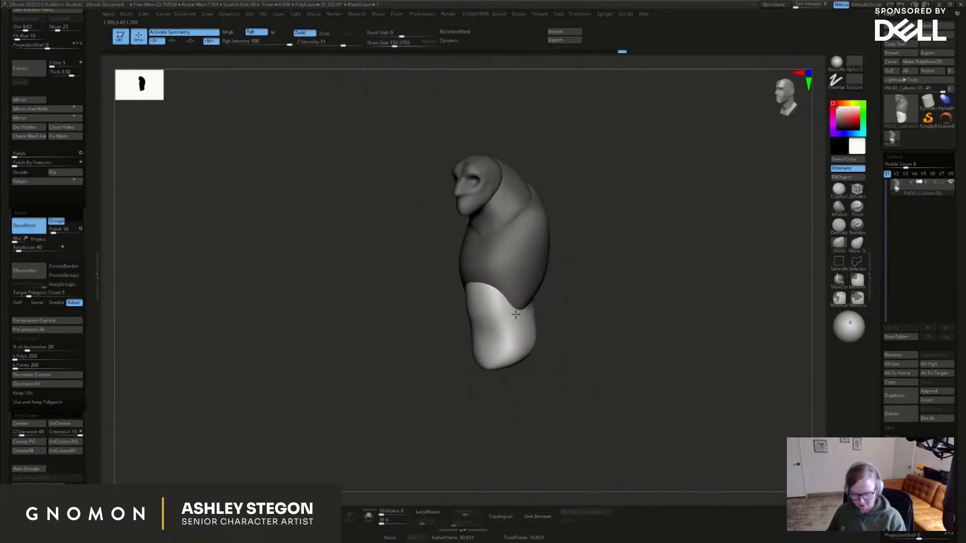
Slant the abdomen's lower end forward and extend its rear edge up to meet the ribcage's back
right_drag(530, 334, 565, 322)
key(bracketright)
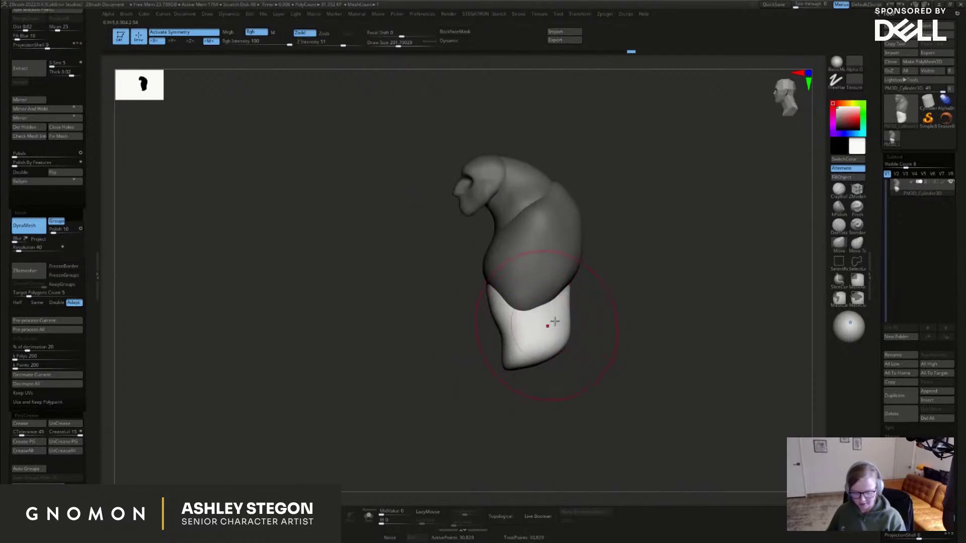
mouse_move(501, 325)
mouse_down()
mouse_move(515, 328)
mouse_move(520, 369)
mouse_up()
key(s)
drag(572, 332, 580, 333)
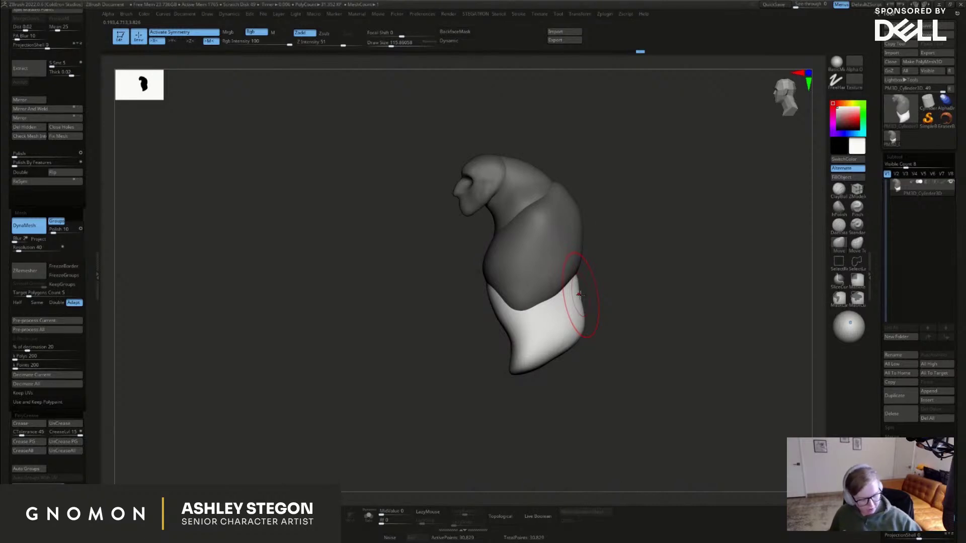
drag(582, 293, 583, 271)
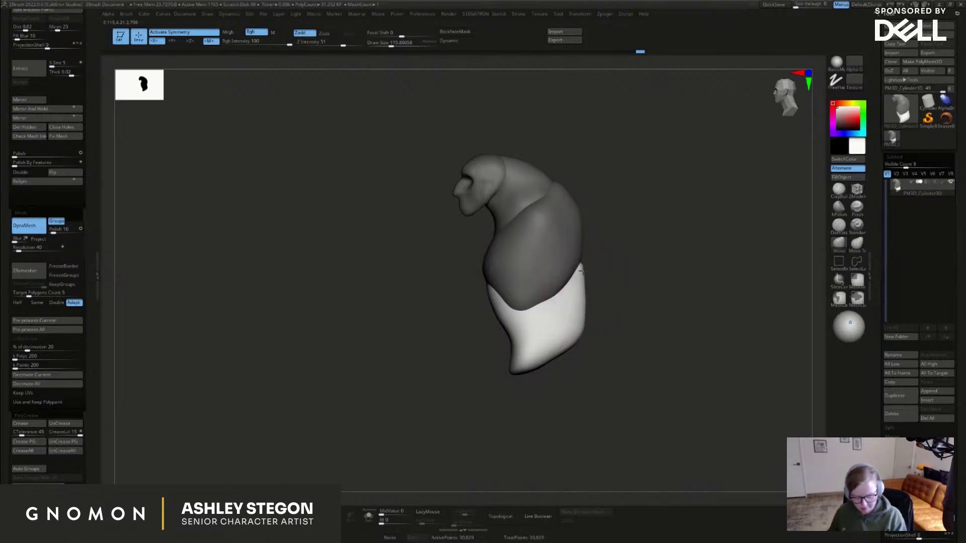
mouse_move(595, 346)
mouse_down()
mouse_move(592, 282)
mouse_move(677, 310)
mouse_move(612, 300)
mouse_move(638, 305)
mouse_up()
drag(597, 257, 573, 334)
Duplicate the abdomen piece downward with the gizmo as a pelvis piece, and return to the Move brush
key(s)
mouse_move(650, 318)
mouse_down()
mouse_move(658, 317)
mouse_move(652, 305)
mouse_move(612, 315)
mouse_up()
key(w)
mouse_move(549, 266)
mouse_down()
mouse_move(550, 351)
mouse_move(579, 312)
mouse_up()
key(q)
Shape the pelvis piece's front tip, then its sides in the back and front views
mouse_move(523, 327)
mouse_down()
mouse_move(539, 332)
mouse_move(547, 352)
mouse_move(543, 367)
mouse_move(526, 369)
mouse_up()
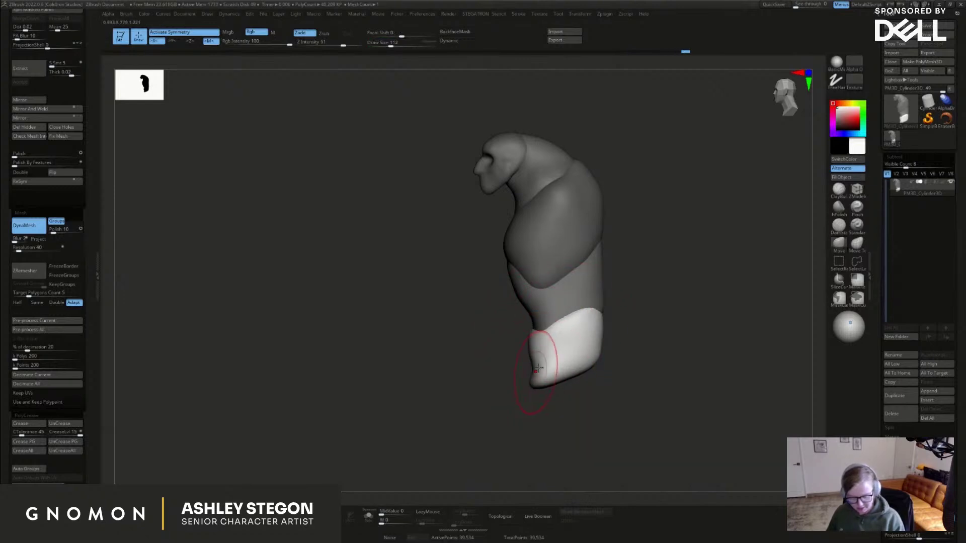
mouse_move(599, 315)
mouse_down()
mouse_move(606, 329)
mouse_move(559, 324)
mouse_up()
drag(635, 334, 563, 334)
drag(641, 319, 644, 319)
drag(639, 360, 631, 366)
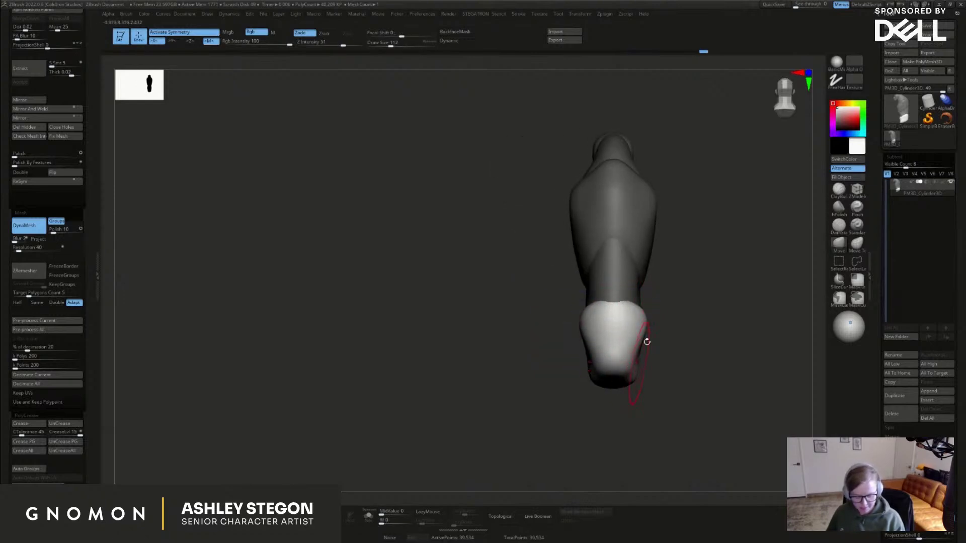
key(s)
drag(642, 329, 640, 329)
mouse_move(765, 347)
mouse_down()
mouse_move(709, 338)
mouse_move(683, 321)
mouse_move(669, 363)
mouse_up()
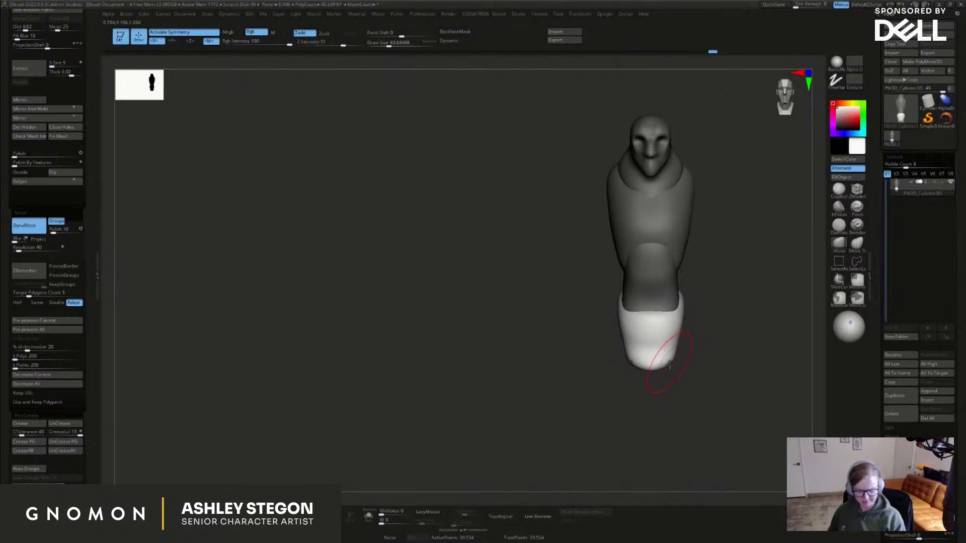
Fill out the pelvis's rear contour and square off its upper back edge in the side view
mouse_move(693, 329)
mouse_down()
mouse_move(662, 329)
mouse_move(739, 334)
mouse_up()
mouse_move(625, 326)
mouse_down()
mouse_move(618, 344)
mouse_move(669, 302)
mouse_up()
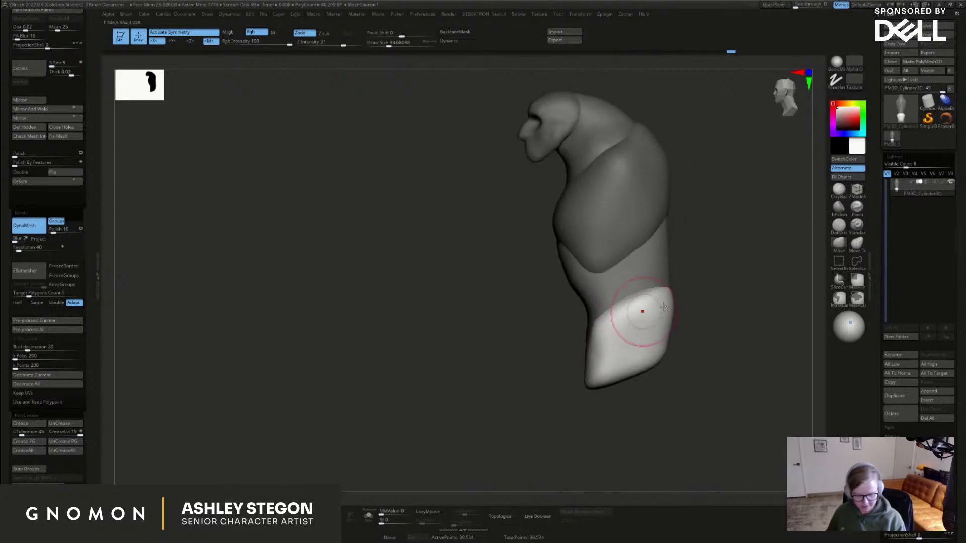
key(s)
drag(666, 346, 676, 347)
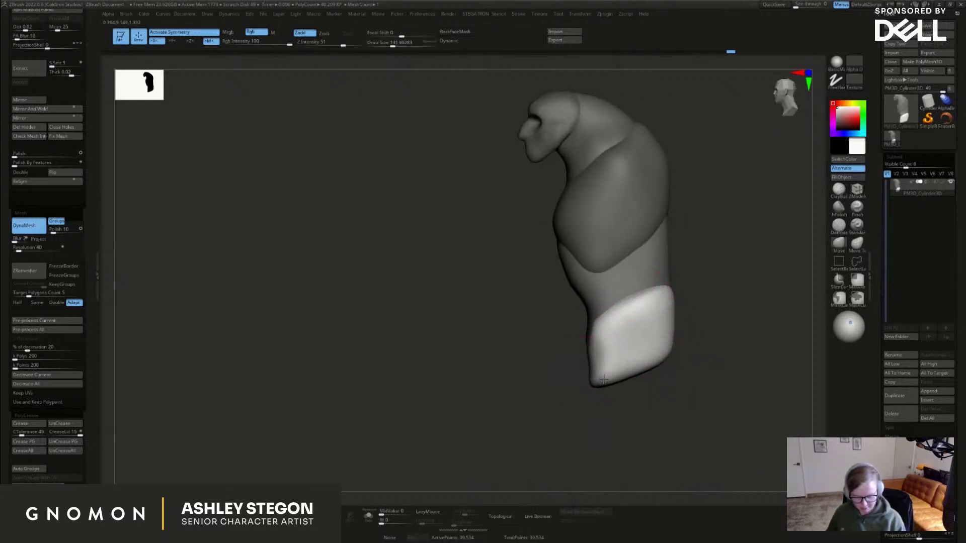
Clear the mask, assign automatic polygroups to all body pieces, and remesh them with DynaMesh
mouse_move(665, 382)
ctrl+mouse_down()
mouse_move(675, 405)
mouse_move(606, 387)
mouse_move(614, 381)
mouse_move(572, 390)
ctrl+mouse_up()
key(shift+f)
click(45, 467)
ctrl+drag(283, 409, 313, 439)
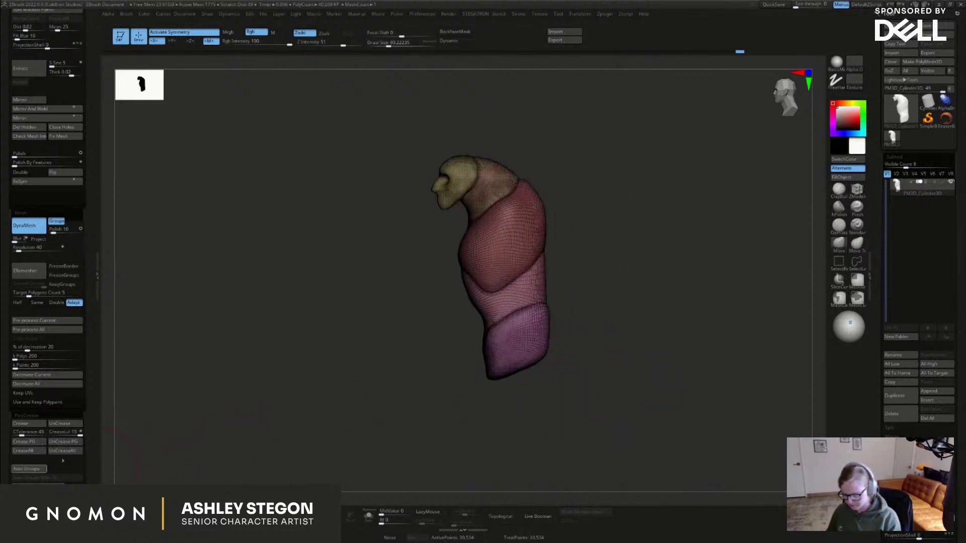
key(shift+f)
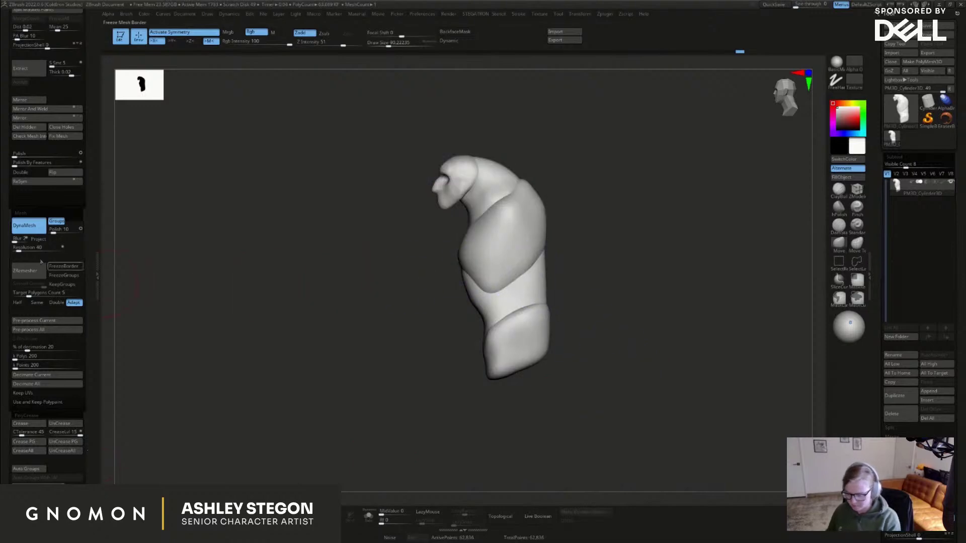
Lower the DynaMesh resolution to 16 and remesh the body pieces
ctrl+drag(159, 303, 227, 342)
key(ctrl+z)
drag(559, 318, 595, 324)
key(shift+f)
key(shift+f)
mouse_move(540, 352)
ctrl+mouse_down()
mouse_move(517, 362)
mouse_move(535, 407)
mouse_move(578, 354)
ctrl+mouse_up()
Try smoothing the torso's back contour with a resized brush, and undo the stroke
key(bracketleft)
key(bracketleft)
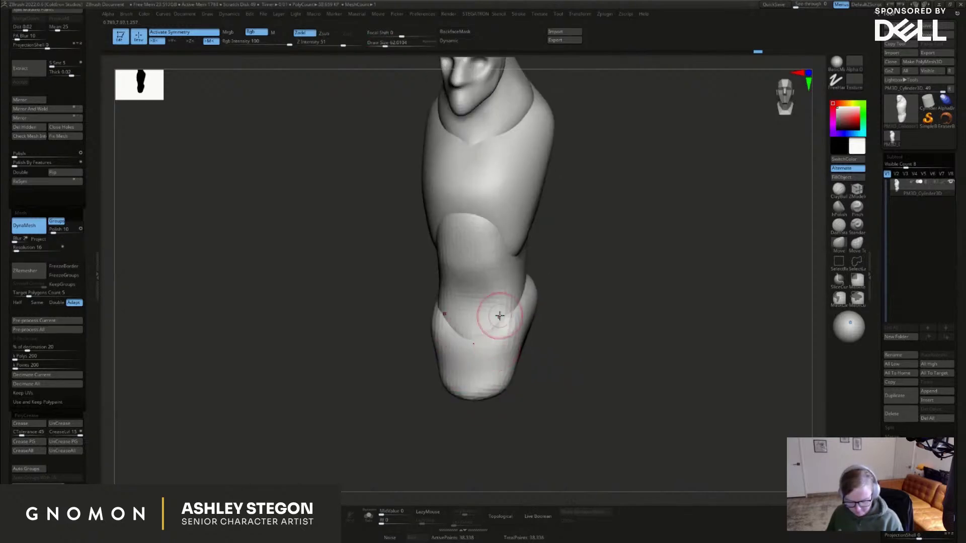
mouse_move(547, 406)
mouse_down()
mouse_move(604, 408)
mouse_move(663, 387)
mouse_move(640, 396)
mouse_move(593, 370)
mouse_move(588, 345)
mouse_move(625, 389)
mouse_move(586, 356)
mouse_move(569, 182)
mouse_up()
key(shift+f)
key(s)
shift+drag(567, 276, 551, 273)
key(ctrl+z)
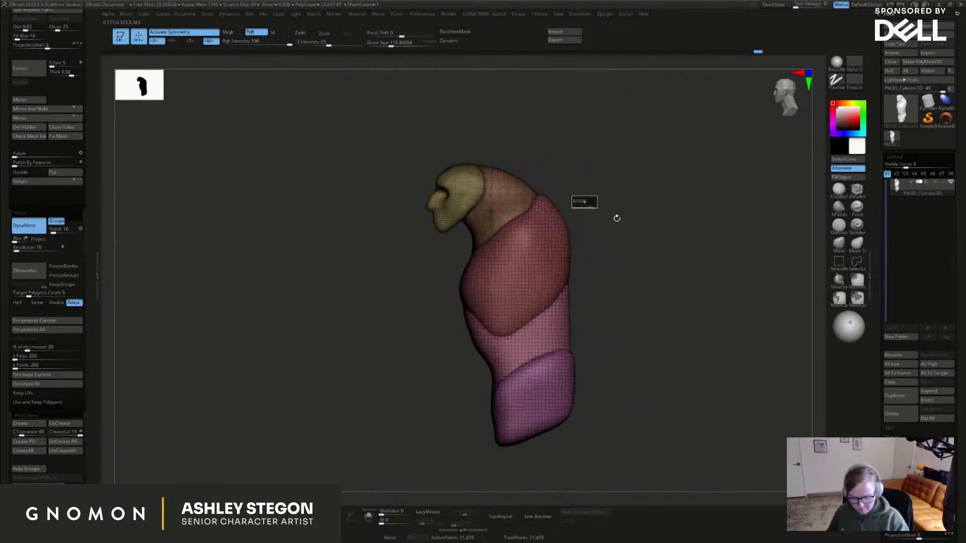
Mask everything except the abdomen piece, turn off symmetry, and duplicate it beside the torso as an arm piece
drag(610, 270, 629, 279)
drag(601, 314, 549, 296)
key(w)
ctrl+click(523, 295)
mouse_move(608, 288)
mouse_down()
mouse_move(586, 284)
mouse_move(611, 284)
mouse_up()
key(x)
mouse_move(568, 253)
ctrl+mouse_down()
mouse_move(627, 207)
mouse_move(627, 192)
mouse_move(614, 196)
mouse_move(618, 221)
mouse_move(610, 221)
ctrl+mouse_up()
Pull the arm piece's upper end toward the shoulder and stretch its lower end down past the pelvis
key(q)
key(s)
drag(607, 273, 615, 273)
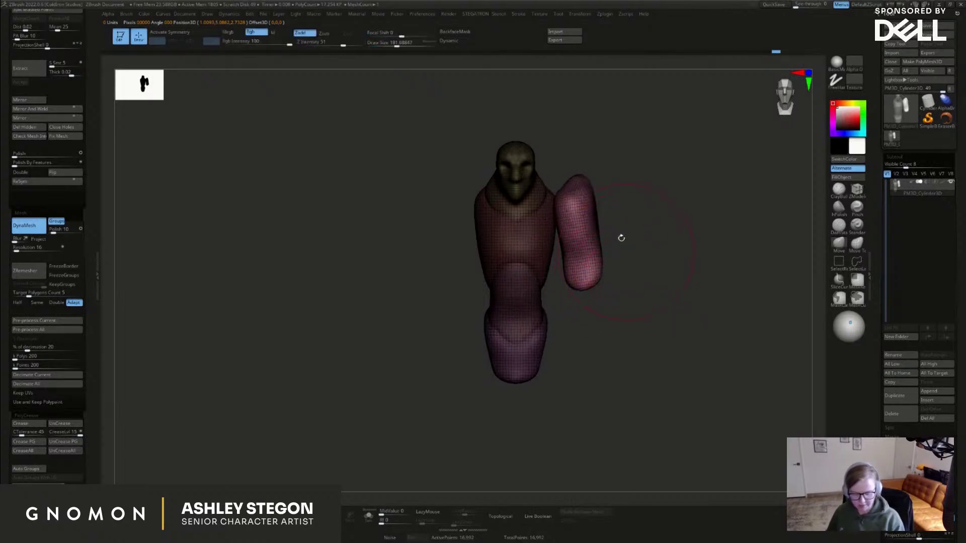
drag(578, 210, 555, 206)
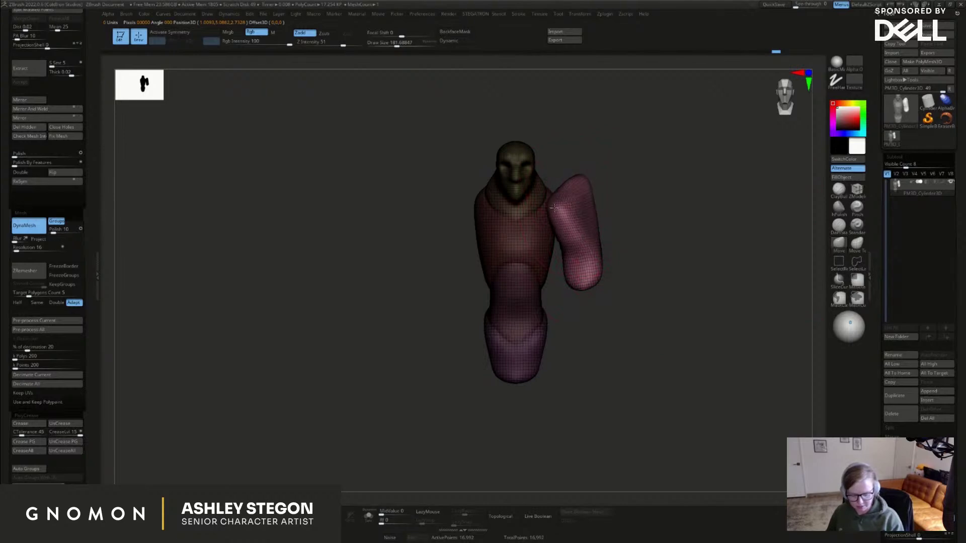
drag(578, 259, 595, 390)
drag(689, 395, 561, 390)
Shape the arm's shoulder end, front and back contours and tapered lower end in the side view
key(s)
drag(646, 293, 649, 293)
drag(615, 233, 658, 222)
mouse_move(647, 304)
mouse_down()
mouse_move(664, 319)
mouse_move(648, 336)
mouse_up()
drag(603, 362, 614, 361)
mouse_move(634, 432)
mouse_down()
mouse_move(608, 432)
mouse_move(646, 432)
mouse_move(619, 414)
mouse_up()
drag(648, 351, 656, 348)
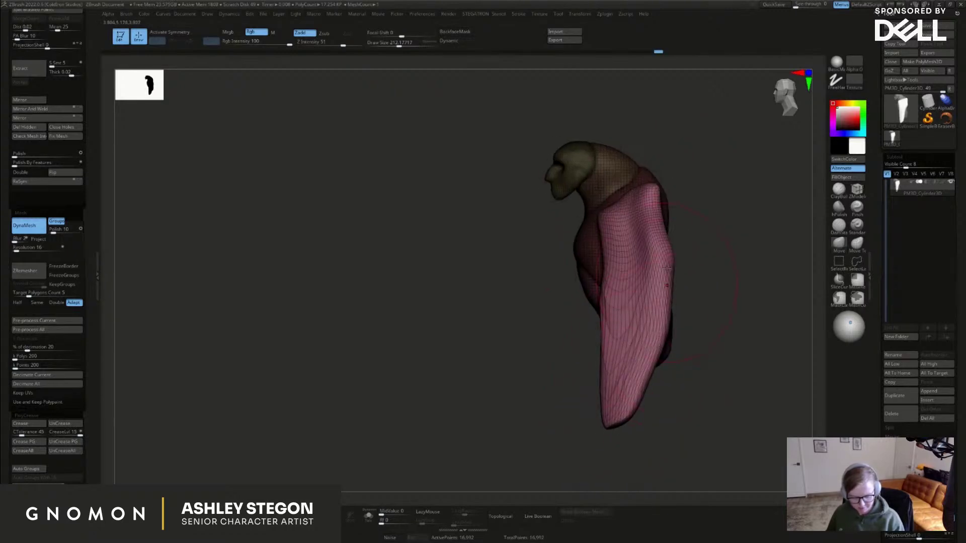
drag(659, 311, 646, 309)
drag(606, 355, 602, 355)
mouse_move(632, 370)
shift+mouse_down()
mouse_move(650, 261)
mouse_move(644, 234)
mouse_move(685, 210)
mouse_move(719, 208)
shift+mouse_up()
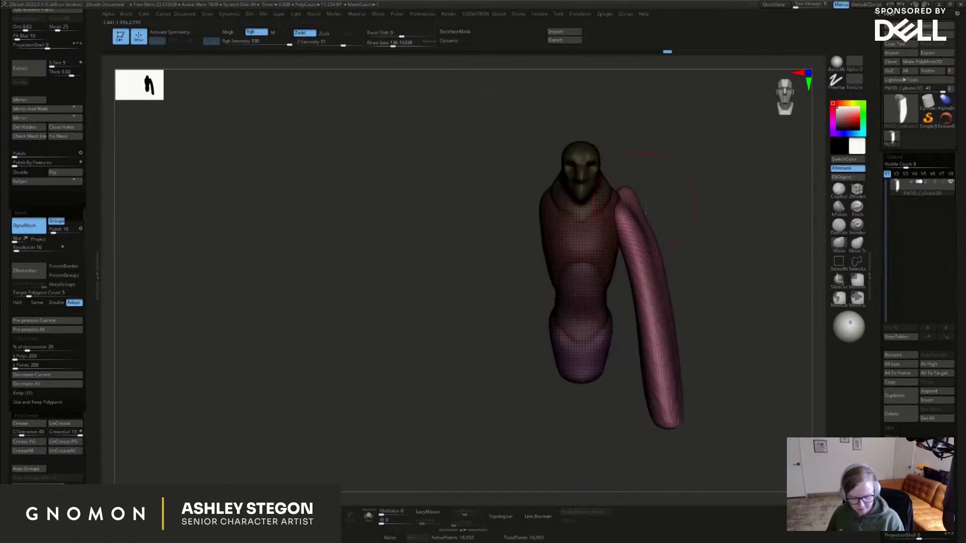
Swell the arm's upper end into a rounded shoulder with the Inflate brush
right_drag(644, 209, 617, 229)
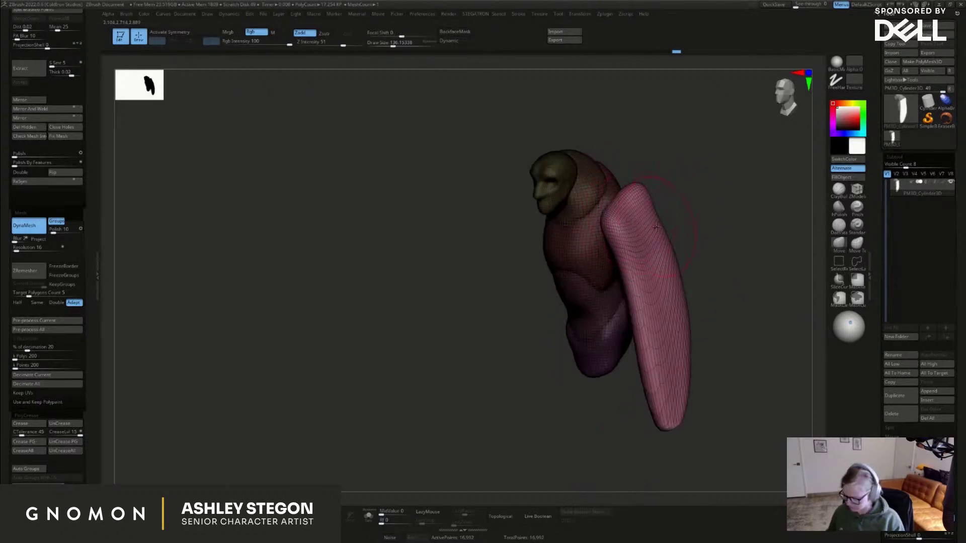
key(b)
key(i)
key(n)
drag(640, 209, 637, 220)
shift+right_drag(637, 219, 665, 222)
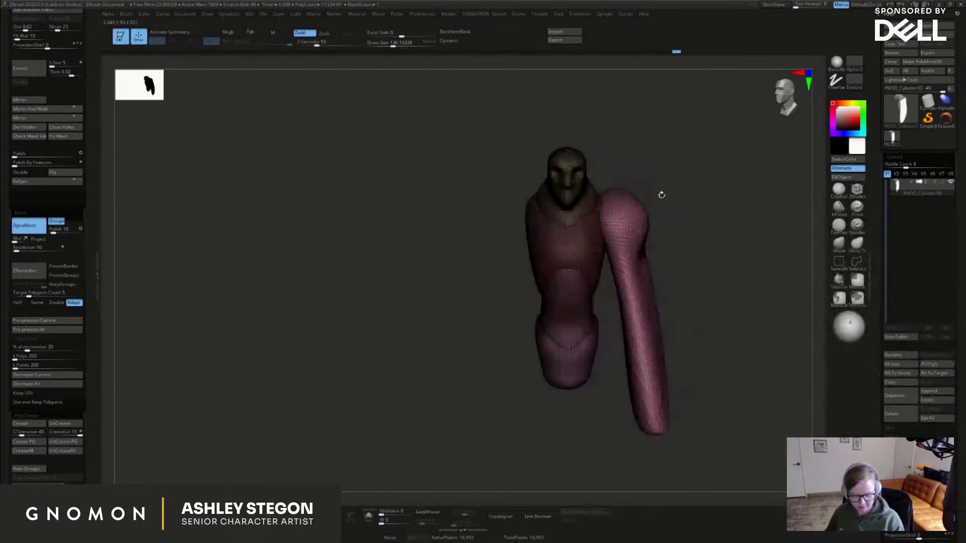
Blend the swollen shoulder into the torso and arm with the Move brush, and refine the forearm's outer contour
click(838, 245)
key(s)
drag(611, 211, 618, 212)
drag(636, 206, 630, 221)
key(s)
drag(658, 310, 653, 310)
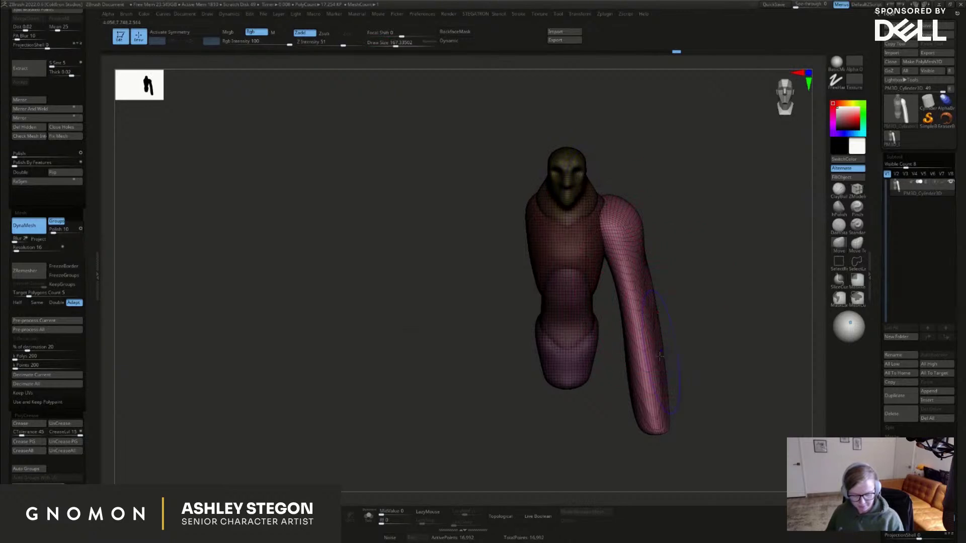
Clear the mask, regenerate automatic polygroups including the arm, and remesh with DynaMesh
ctrl+drag(719, 390, 704, 402)
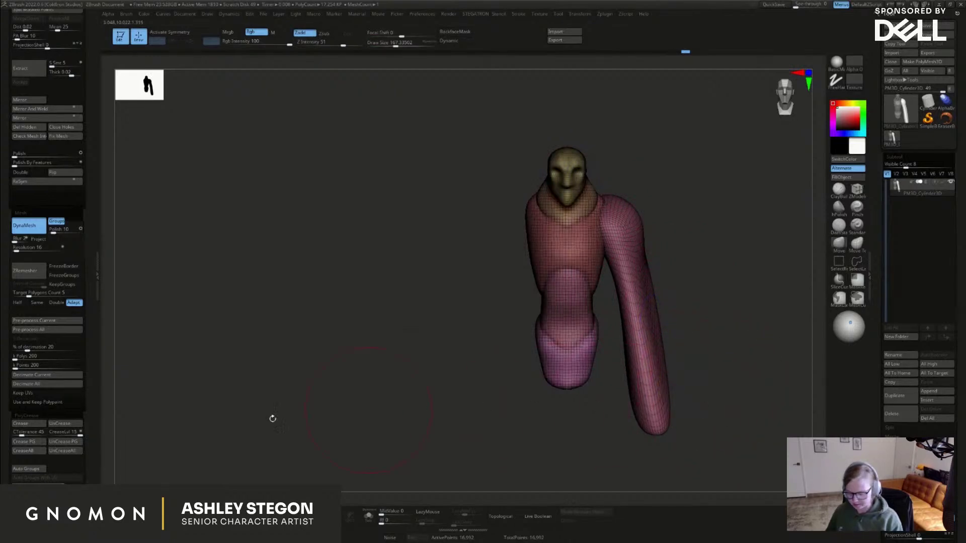
click(42, 469)
ctrl+drag(284, 439, 332, 459)
Isolate the arm, split it into forearm, upper-arm and shoulder polygroups, and restore full visibility
alt+drag(740, 353, 689, 326)
ctrl+shift+click(599, 340)
mouse_move(550, 319)
ctrl+shift+mouse_down()
mouse_move(571, 440)
mouse_move(674, 364)
mouse_move(683, 426)
ctrl+shift+mouse_up()
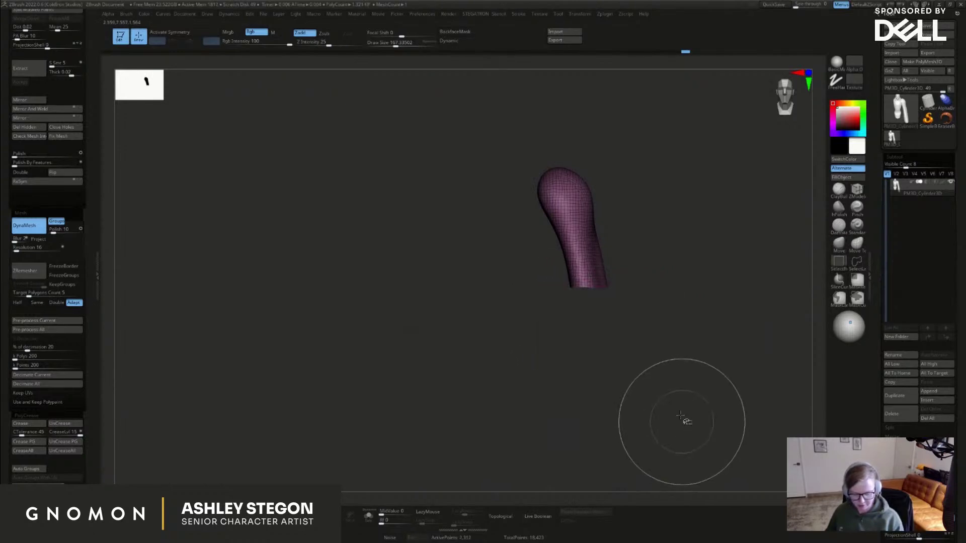
key(ctrl+w)
click(857, 262)
mouse_move(536, 253)
ctrl+alt+shift+mouse_down()
mouse_move(655, 271)
mouse_move(621, 202)
ctrl+alt+shift+mouse_up()
ctrl+shift+click(698, 342)
drag(698, 342, 670, 330)
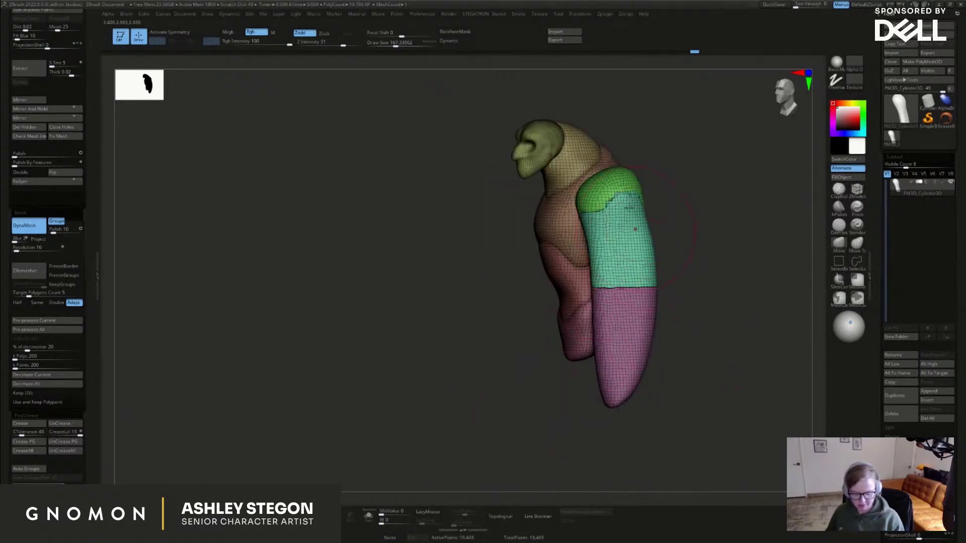
Smooth the elbow boundary, and reshape the shoulder into a sloping cap over the upper arm with Move Topological
shift+drag(607, 282, 631, 281)
drag(649, 365, 673, 363)
click(859, 251)
alt+drag(597, 150, 586, 213)
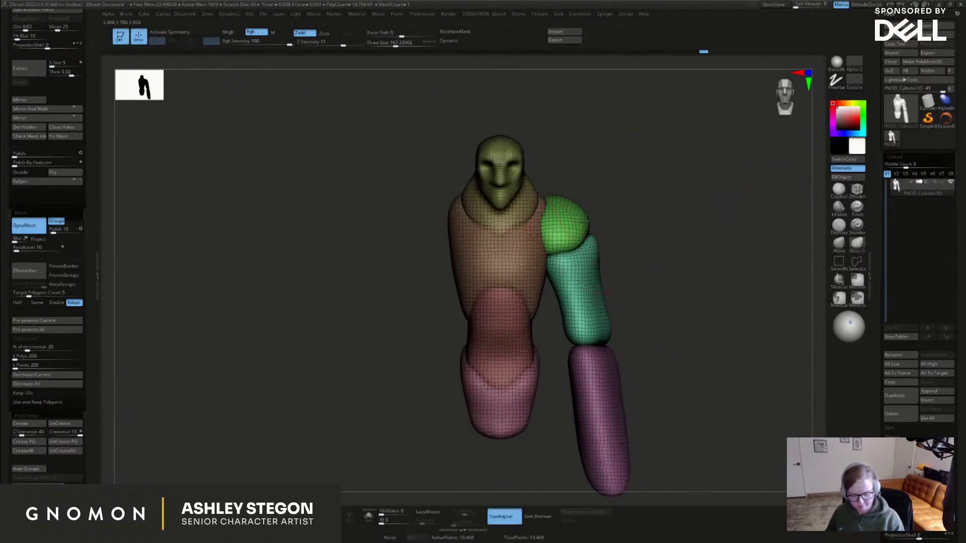
drag(624, 166, 611, 252)
drag(585, 203, 568, 216)
mouse_move(612, 171)
mouse_down()
mouse_move(603, 221)
mouse_move(578, 231)
mouse_up()
right_drag(577, 230, 574, 166)
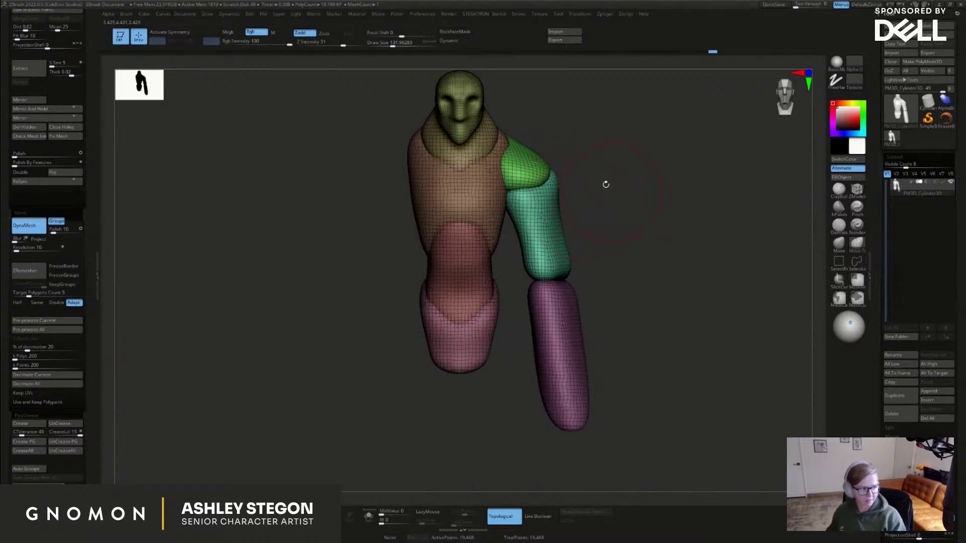
Round out the shoulder cap and adjust the upper arm beneath it from several angles
right_drag(582, 217, 557, 198)
drag(568, 171, 576, 160)
right_drag(576, 166, 586, 189)
drag(586, 191, 583, 207)
mouse_move(599, 202)
right_down()
mouse_move(574, 198)
mouse_move(569, 184)
mouse_move(578, 238)
right_up()
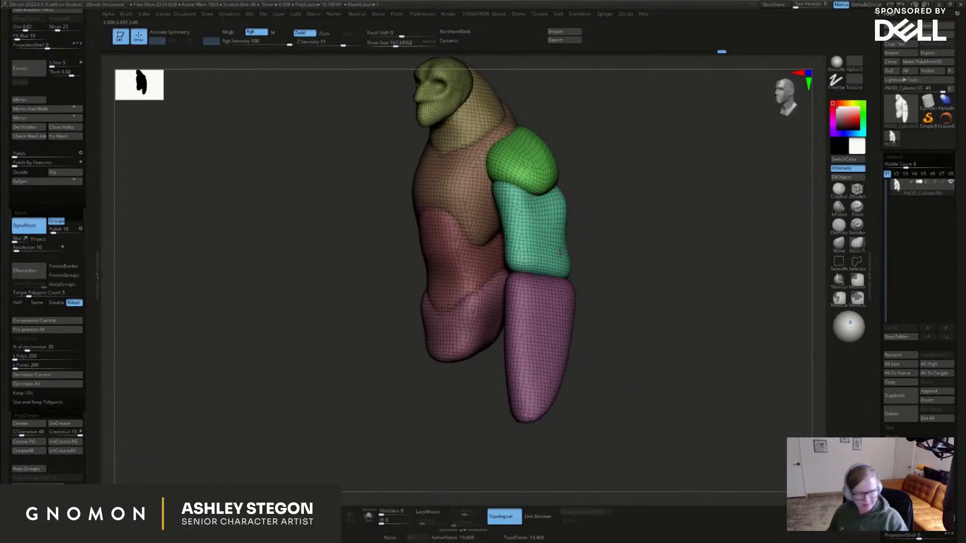
Raise and reshape the forearm so its top overlaps the upper arm at the elbow
mouse_move(536, 227)
right_down()
mouse_move(539, 261)
mouse_move(544, 255)
right_up()
mouse_move(546, 304)
mouse_down()
mouse_move(542, 285)
mouse_move(571, 309)
mouse_up()
key(s)
key(s)
drag(573, 393, 558, 370)
key(s)
drag(570, 318, 558, 318)
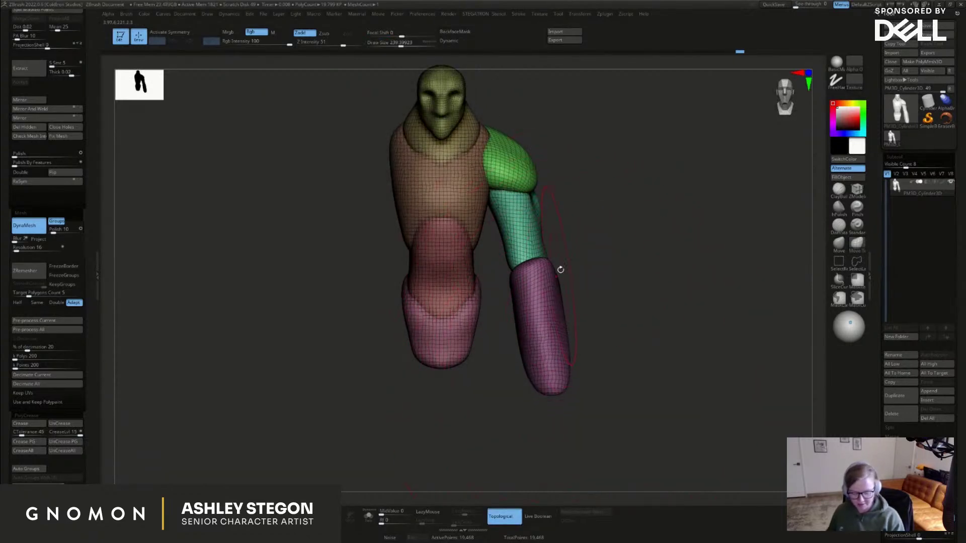
Adjust the upper arm's rear contour between shoulder and elbow in the side view
right_drag(558, 271, 604, 275)
mouse_move(603, 275)
mouse_down()
mouse_move(579, 281)
mouse_move(566, 269)
mouse_up()
drag(599, 229, 595, 223)
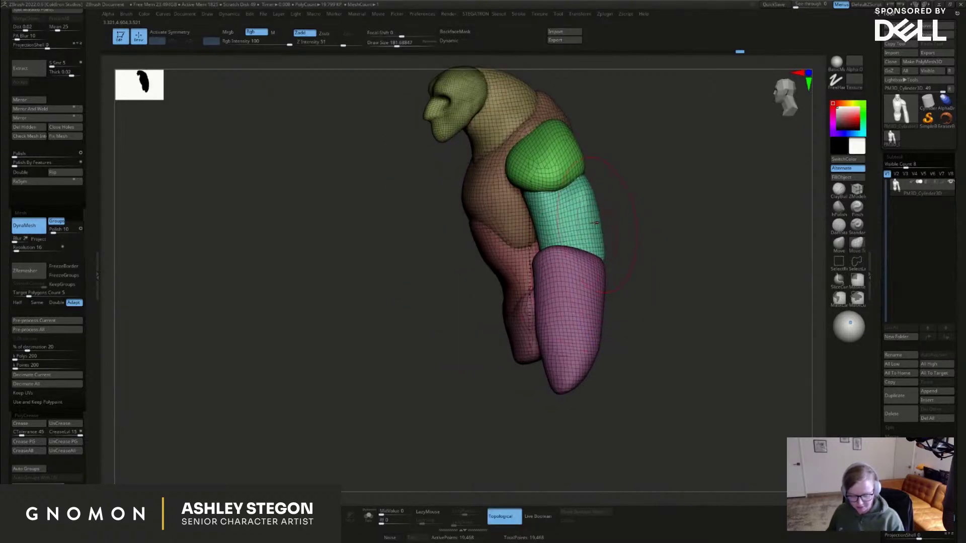
Reshape the forearm from the side and back, tapering its lower end and adjusting its contour below the elbow
right_drag(595, 222, 593, 240)
drag(570, 271, 577, 270)
key(s)
click(576, 381)
shift+drag(573, 378, 553, 370)
drag(552, 334, 536, 327)
key(s)
mouse_move(532, 242)
right_down()
mouse_move(517, 272)
mouse_move(578, 219)
mouse_move(518, 272)
right_up()
key(s)
drag(514, 278, 497, 260)
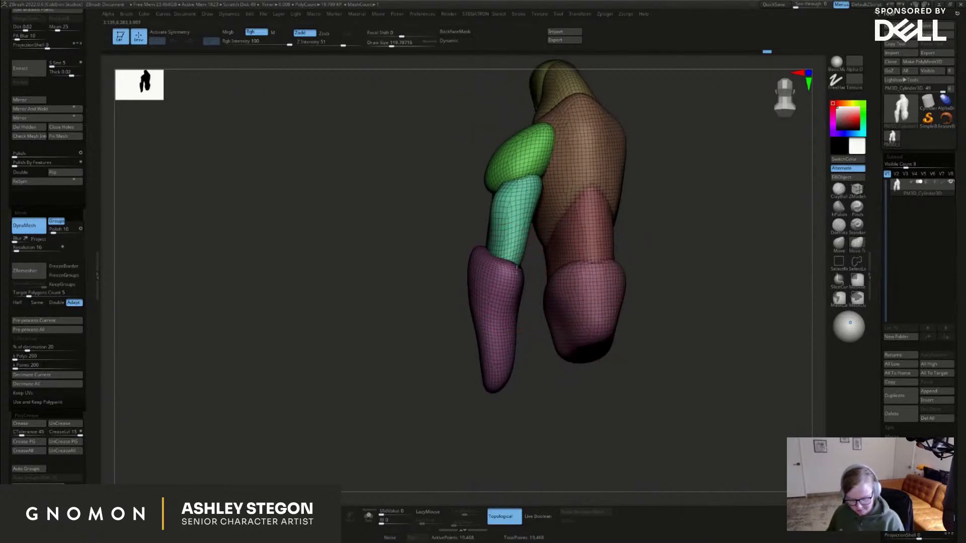
Refine the forearm's outer contour from the back and front, shifting its lower tip slightly inward toward the body
right_drag(497, 261, 450, 243)
key(s)
drag(450, 243, 460, 246)
right_drag(418, 313, 472, 311)
key(s)
drag(472, 312, 477, 311)
right_drag(458, 238, 463, 317)
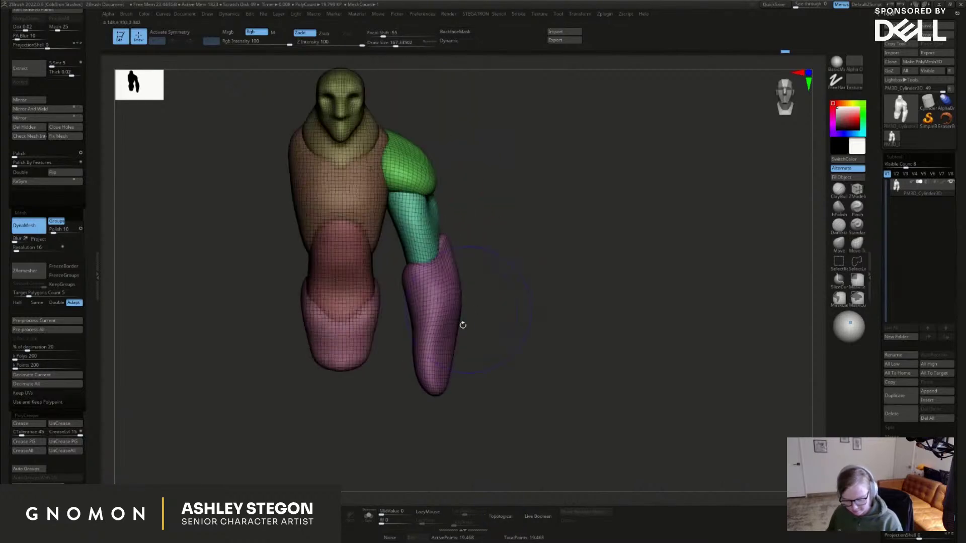
key(s)
drag(434, 391, 428, 390)
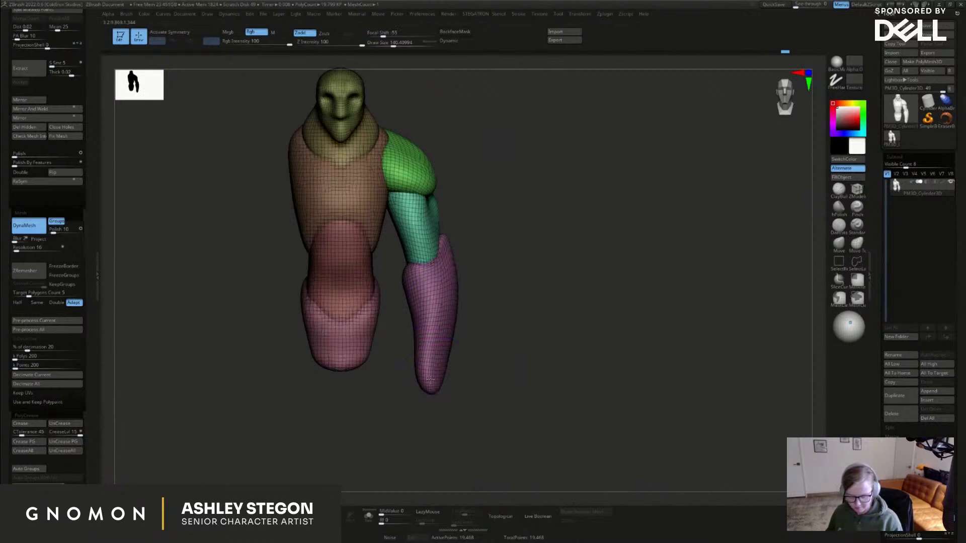
Mirror and weld the finished arm onto the opposite side of the body and update the DynaMesh
alt+right_drag(478, 322, 569, 349)
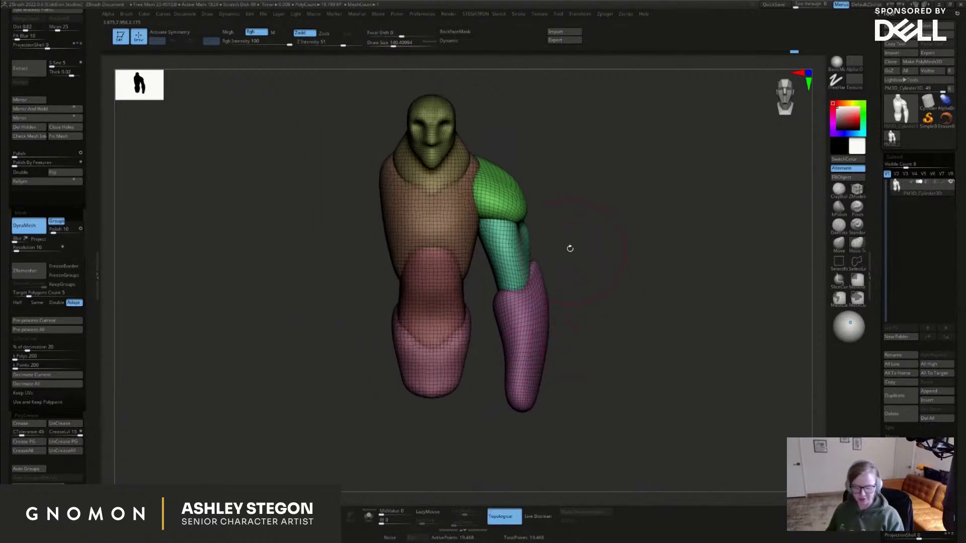
click(54, 118)
click(52, 110)
ctrl+drag(557, 335, 610, 330)
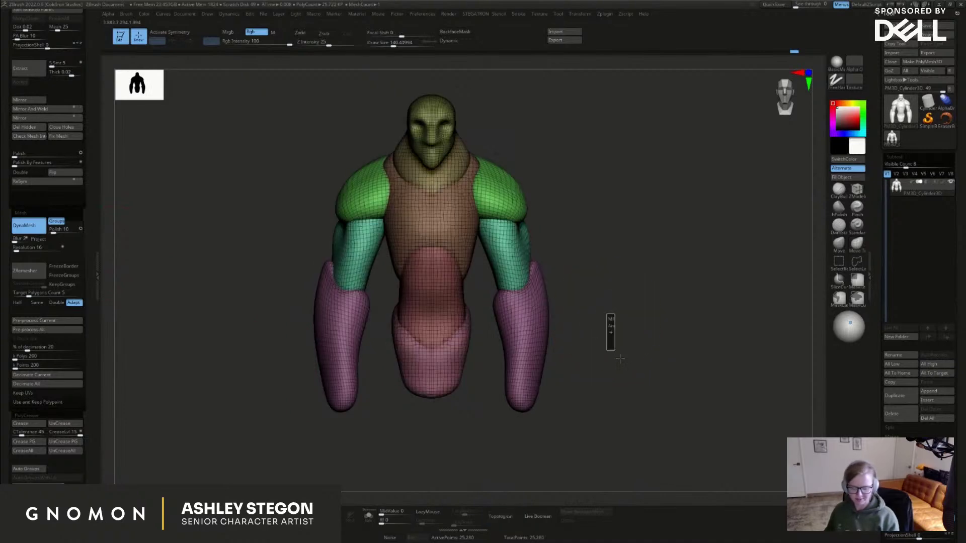
Turn on X symmetry and duplicate the forearms, placing the copies beside the pelvis as a pair of thighs
alt+drag(611, 385, 585, 301)
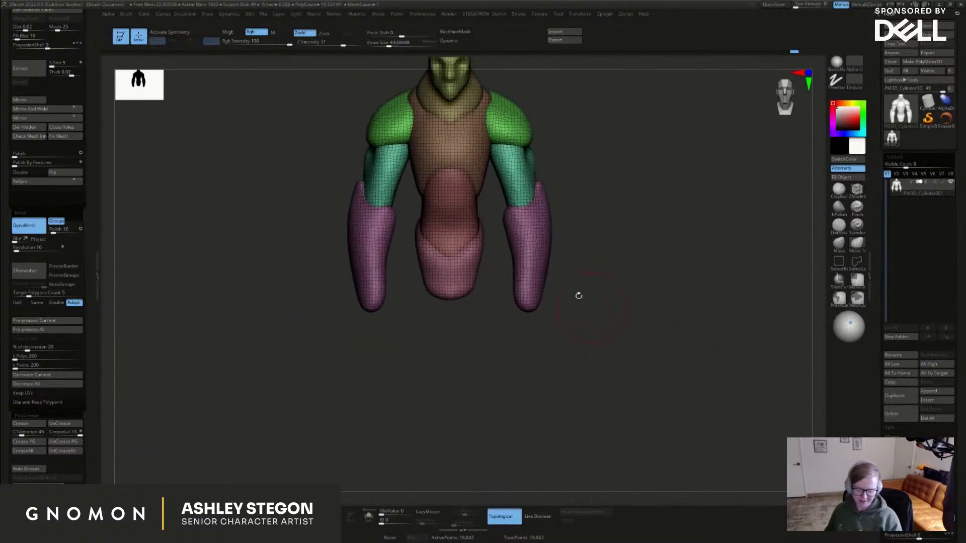
key(w)
ctrl+click(545, 222)
ctrl+drag(577, 194, 549, 261)
key(ctrl+z)
key(x)
mouse_move(576, 194)
ctrl+mouse_down()
mouse_move(528, 275)
mouse_move(530, 264)
ctrl+mouse_up()
key(q)
Pull the new thighs into place at the hips and adjust their outline from the front, three-quarter and side views
key(s)
drag(513, 309, 517, 308)
drag(489, 263, 486, 226)
right_drag(533, 307, 480, 319)
key(s)
drag(486, 325, 493, 325)
right_drag(564, 322, 490, 316)
drag(502, 325, 492, 325)
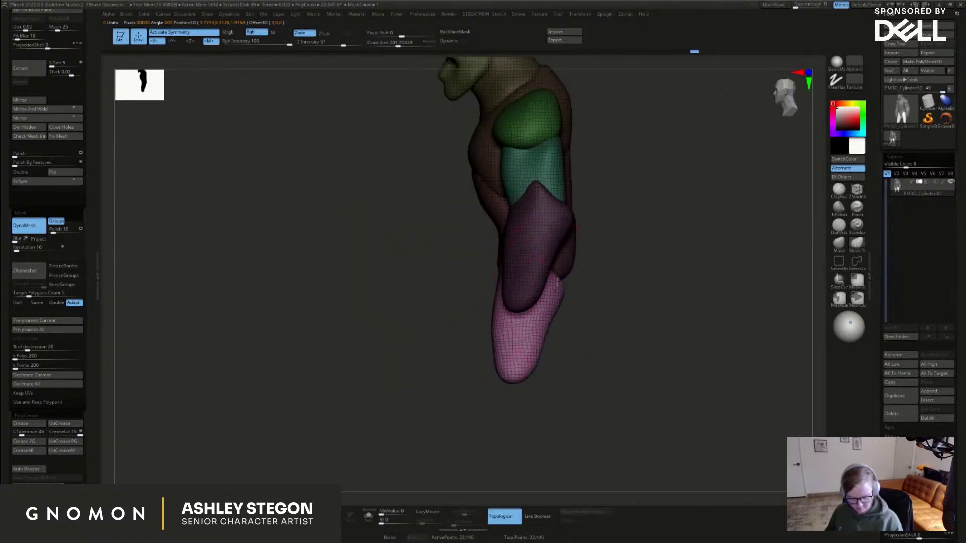
Shape the thigh in the side view, fitting its top under the pelvis and tapering it toward the knee
drag(552, 285, 564, 265)
mouse_move(524, 340)
mouse_down()
mouse_move(531, 358)
mouse_move(489, 343)
mouse_up()
drag(527, 386, 536, 392)
drag(565, 284, 573, 277)
key(s)
drag(542, 353, 553, 354)
Clear the mask, assign fresh polygroups with Auto Groups, and remesh the body with DynaMesh
ctrl+drag(605, 384, 629, 404)
click(29, 469)
ctrl+drag(211, 436, 281, 438)
key(s)
drag(422, 439, 418, 438)
mouse_move(442, 437)
alt+mouse_down()
mouse_move(459, 435)
mouse_move(388, 332)
alt+mouse_up()
mouse_move(488, 310)
alt+mouse_down()
mouse_move(552, 325)
mouse_move(537, 327)
mouse_move(557, 319)
alt+mouse_up()
key(shift+f)
key(shift+f)
Duplicate one thigh below the knee as a lower leg and angle it backward in the side view
key(2)
key(w)
ctrl+click(481, 271)
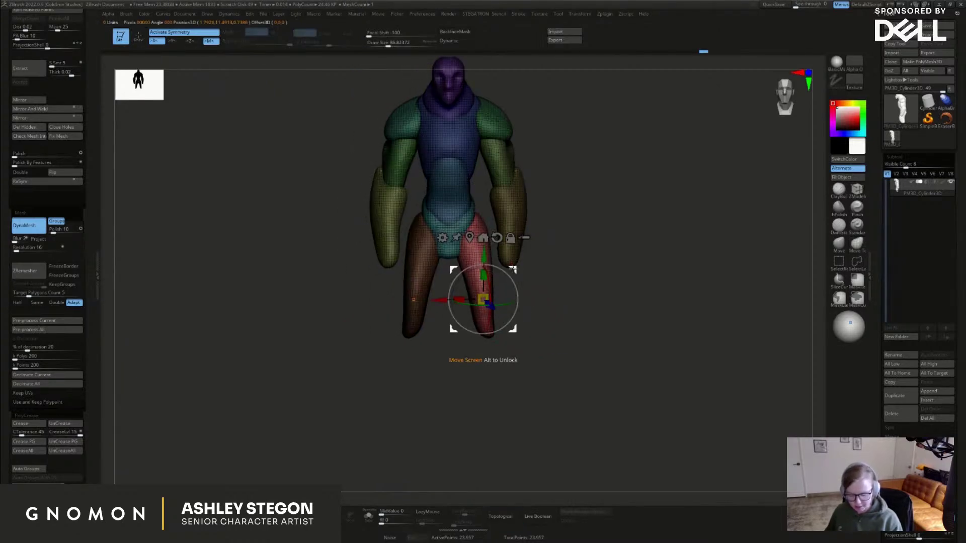
ctrl+drag(517, 273, 517, 339)
shift+right_drag(517, 339, 511, 344)
mouse_move(505, 348)
mouse_down()
mouse_move(494, 338)
mouse_move(467, 376)
mouse_up()
mouse_move(508, 339)
mouse_down()
mouse_move(562, 350)
mouse_move(531, 325)
mouse_move(538, 319)
mouse_up()
Shape the lower leg with the Move brush, wrapping its top over the knee and tapering it toward the ankle
key(q)
key(s)
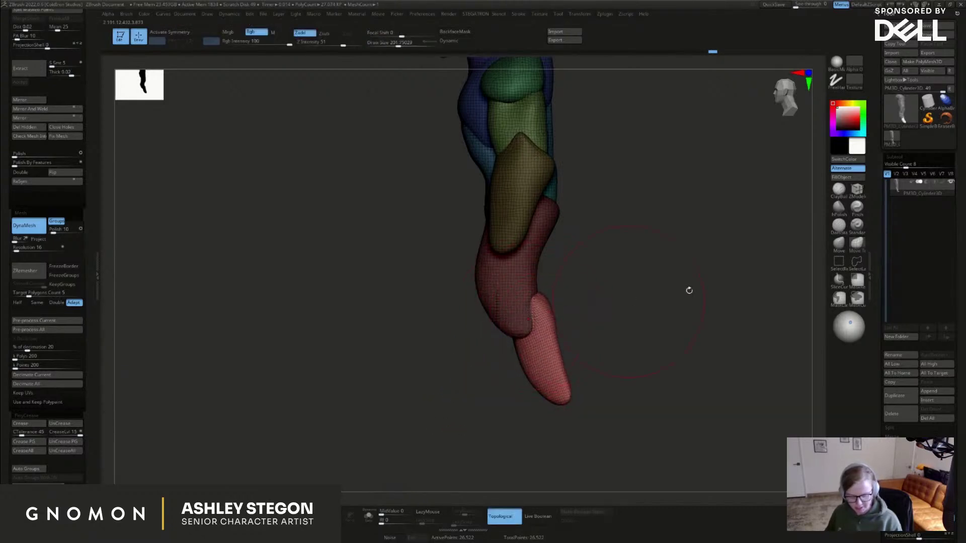
click(839, 247)
drag(551, 321, 553, 315)
mouse_move(549, 360)
mouse_down()
mouse_move(563, 356)
mouse_move(554, 373)
mouse_up()
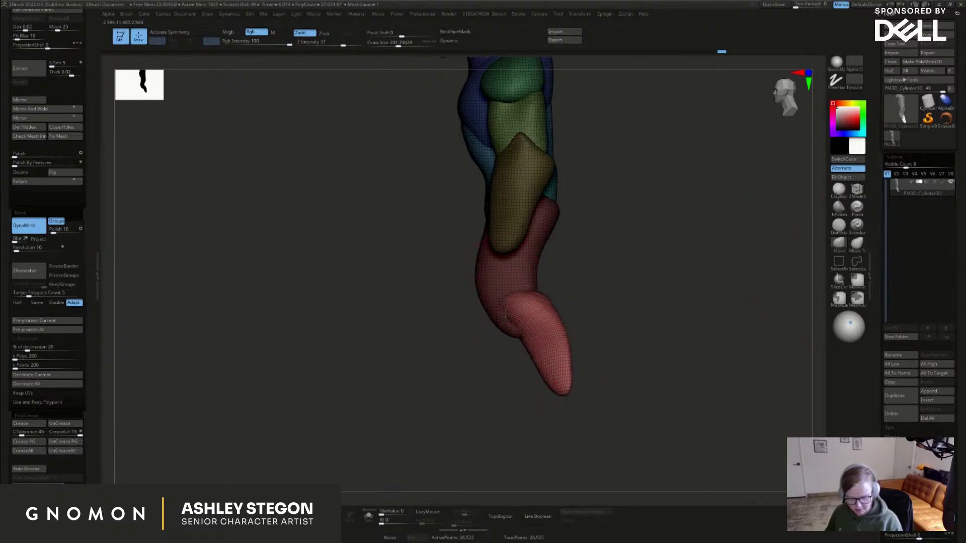
mouse_move(509, 309)
right_down()
mouse_move(507, 339)
mouse_move(557, 300)
right_up()
right_drag(556, 351, 564, 362)
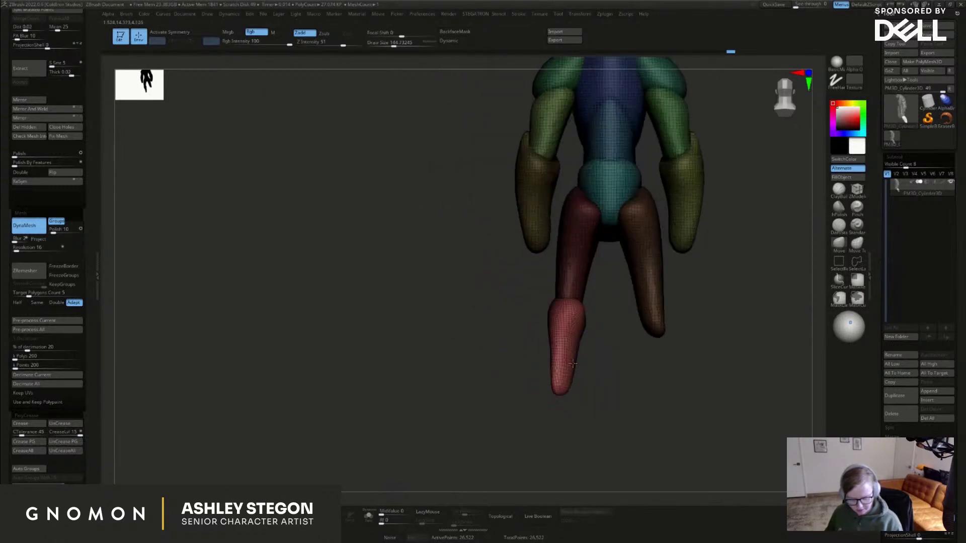
drag(576, 344, 592, 343)
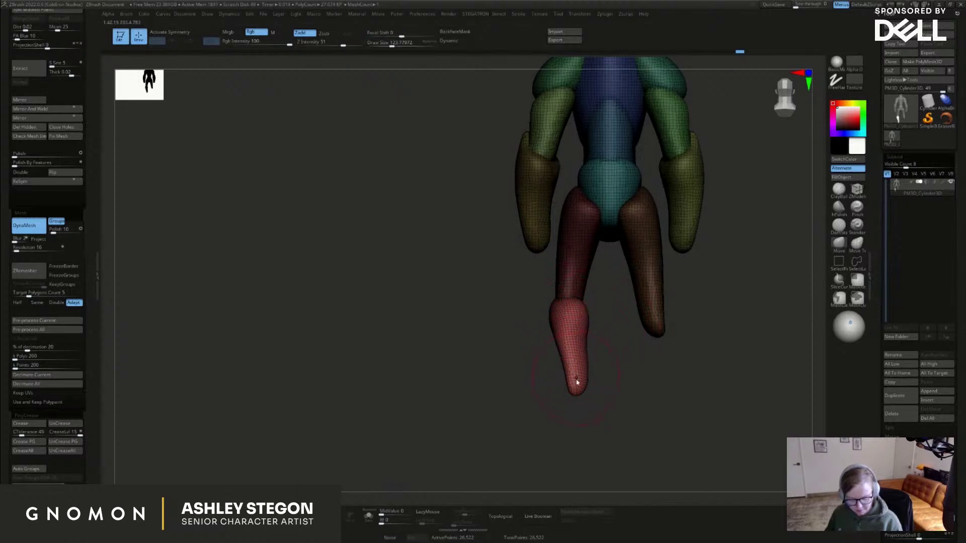
Duplicate the lower leg as a foot, angle it forward from the ankle, and slim it into a tapered form
right_drag(580, 381, 568, 321)
key(w)
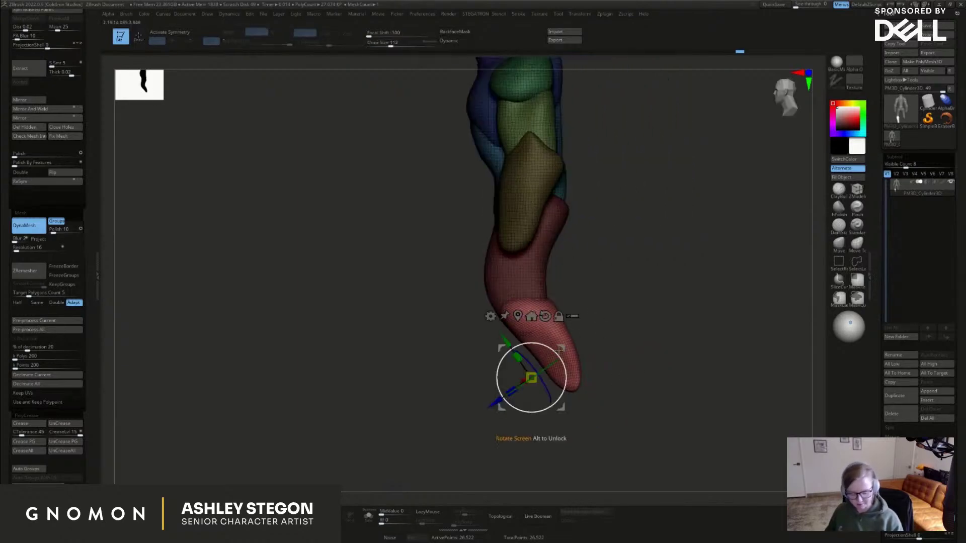
alt+drag(569, 316, 557, 405)
mouse_move(581, 406)
mouse_down()
mouse_move(585, 437)
mouse_move(589, 413)
mouse_up()
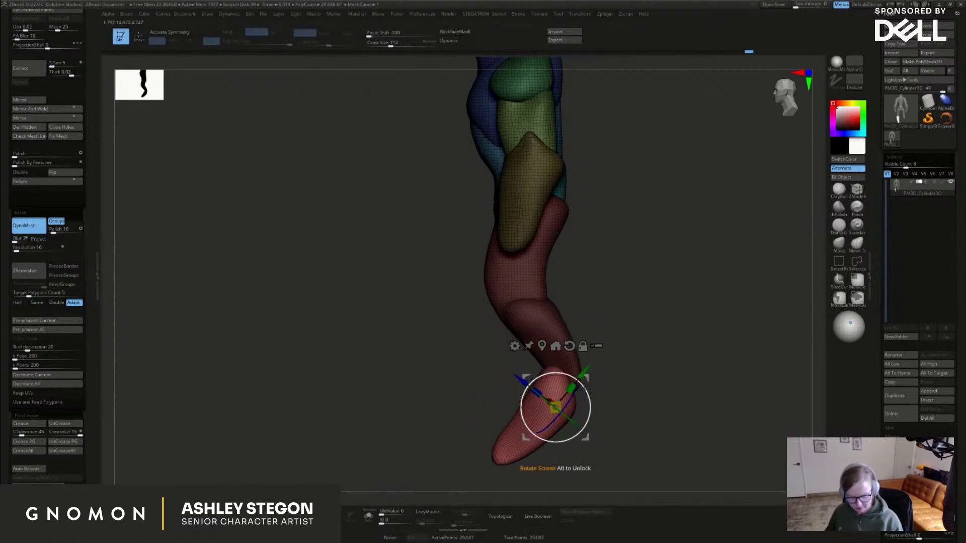
mouse_move(536, 393)
mouse_down()
mouse_move(544, 399)
mouse_move(596, 368)
mouse_up()
key(q)
key(s)
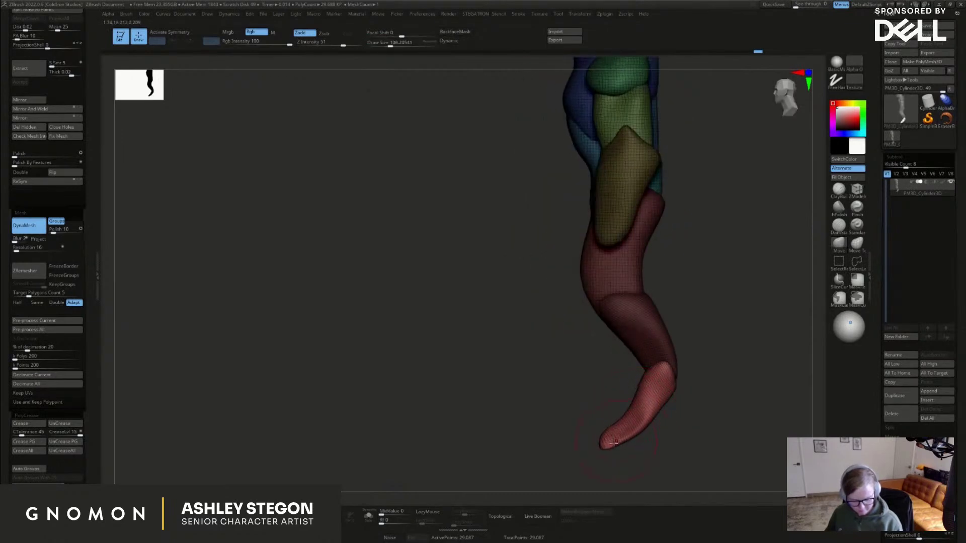
Regroup the pieces with Auto Groups, then mirror and weld the lower leg and foot to the other side
click(35, 469)
drag(679, 431, 302, 353)
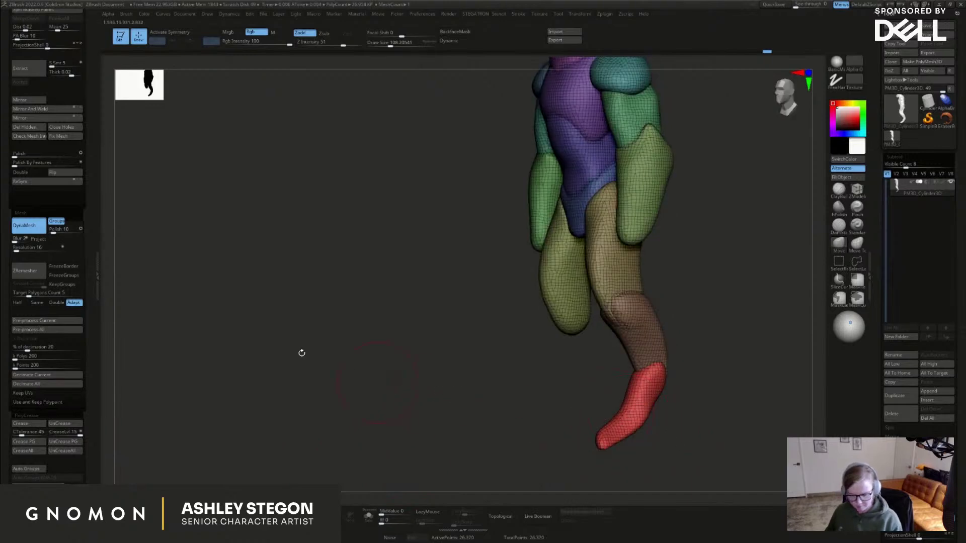
click(52, 119)
click(52, 109)
drag(619, 382, 642, 335)
key(shift+f)
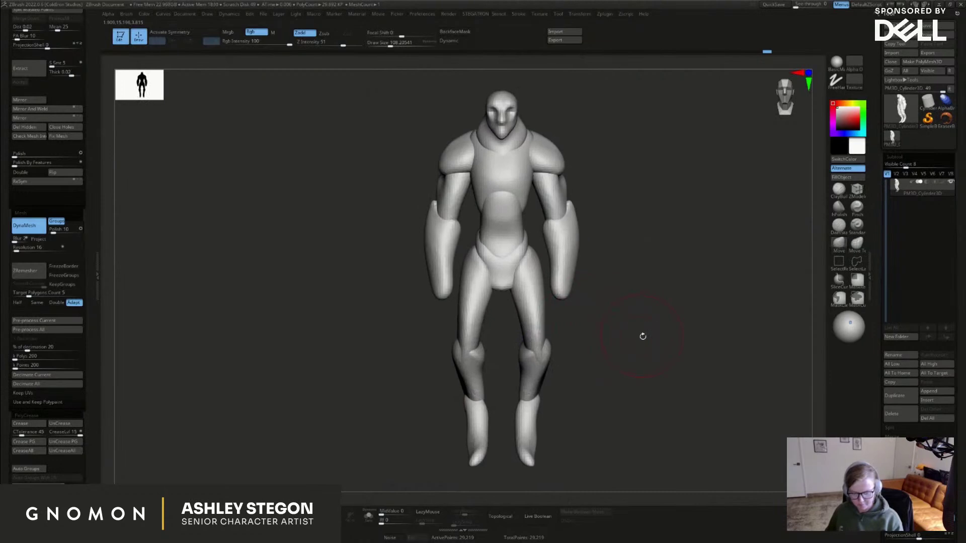
Enlarge the silhouette thumbnail and push the upper back's side profile outward with the Move brush
drag(159, 96, 278, 242)
drag(663, 343, 587, 205)
click(839, 243)
key(s)
drag(557, 132, 573, 132)
mouse_move(616, 202)
mouse_down()
mouse_move(649, 203)
mouse_move(611, 201)
mouse_up()
drag(564, 175, 580, 168)
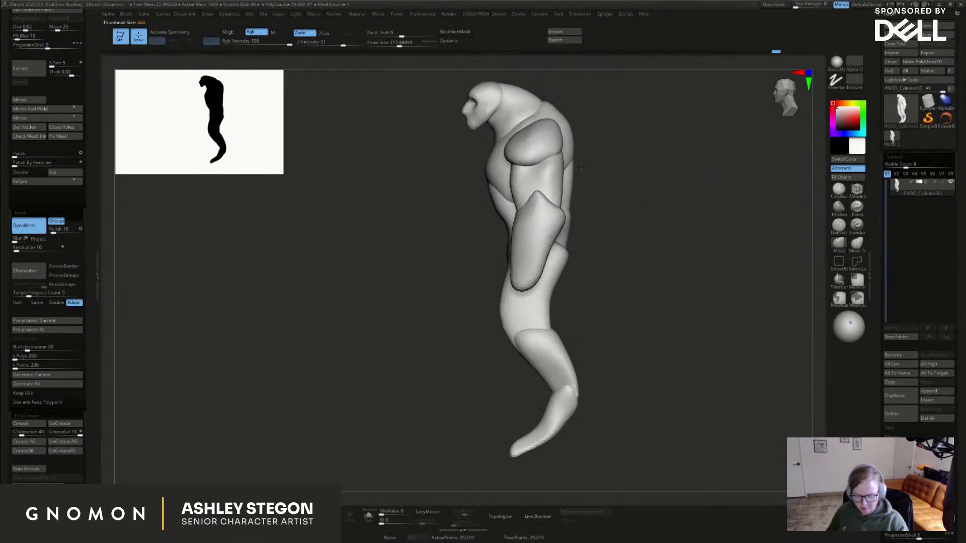
Flatten the crown and back of the neck in the side view and adjust the lower face
mouse_move(495, 89)
mouse_down()
mouse_move(497, 100)
mouse_move(546, 108)
mouse_up()
key(s)
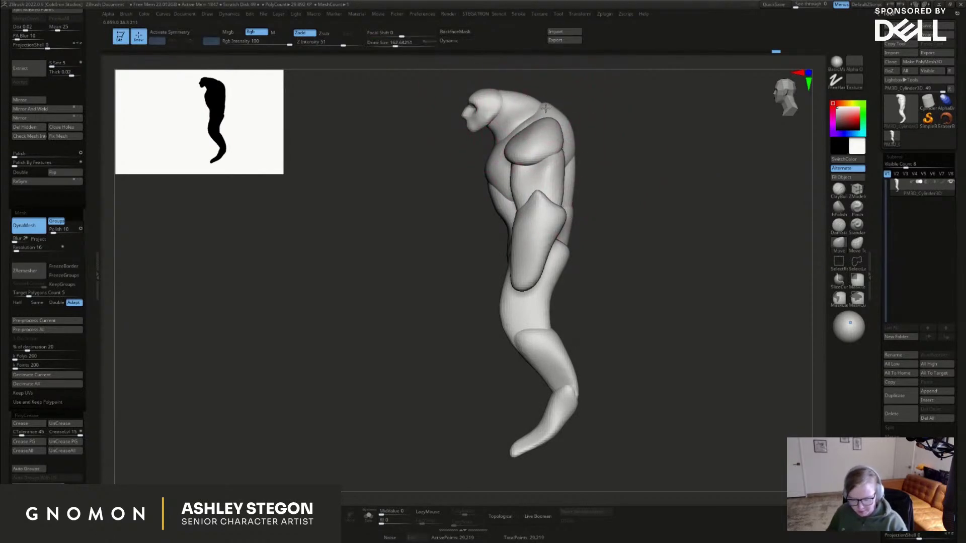
alt+right_drag(516, 131, 475, 139)
key(s)
drag(459, 135, 454, 134)
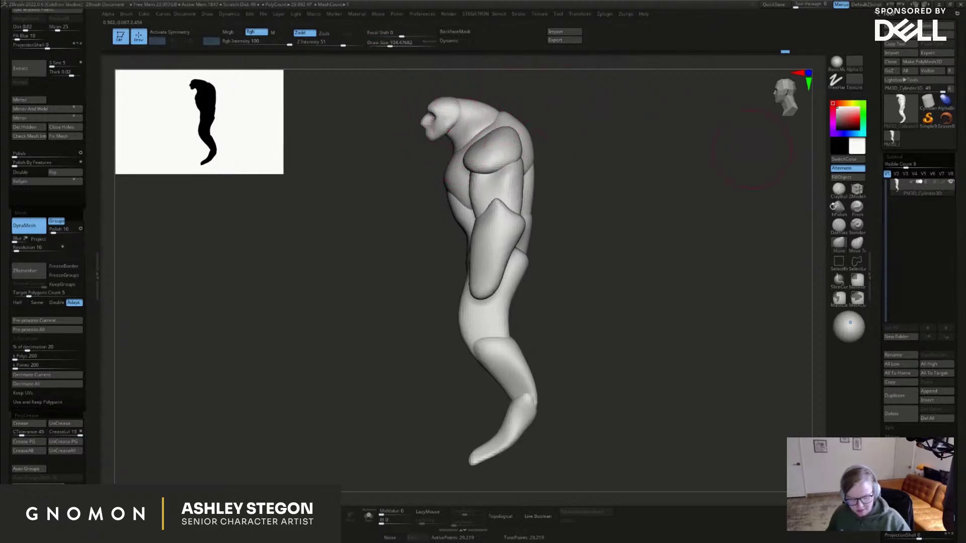
click(856, 244)
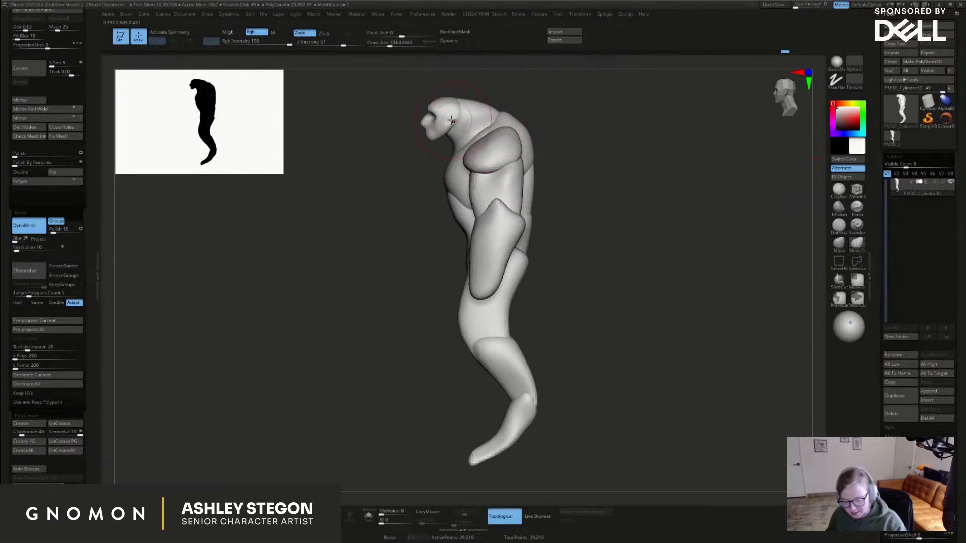
right_drag(458, 102, 468, 123)
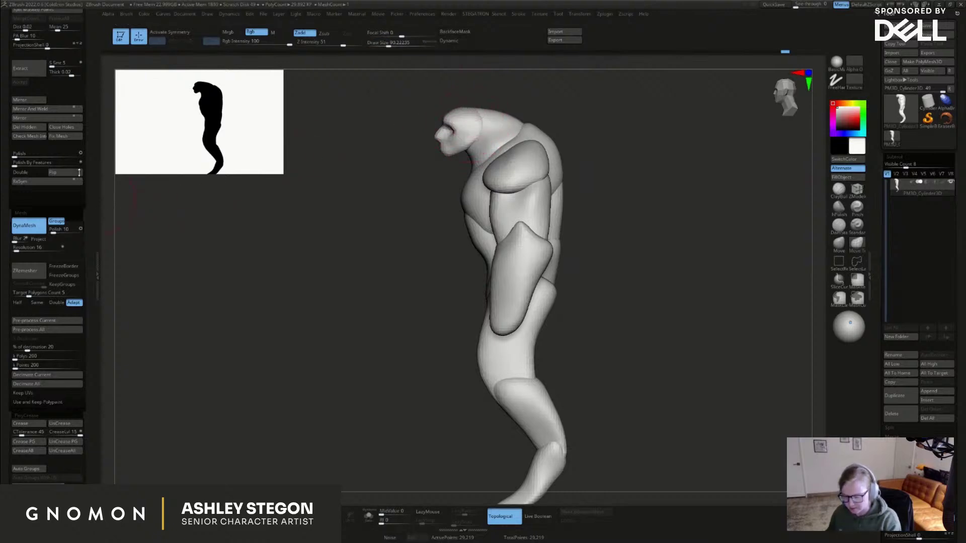
Mirror and weld the reshaped body across its centre and activate X symmetry for sculpting
click(48, 109)
key(x)
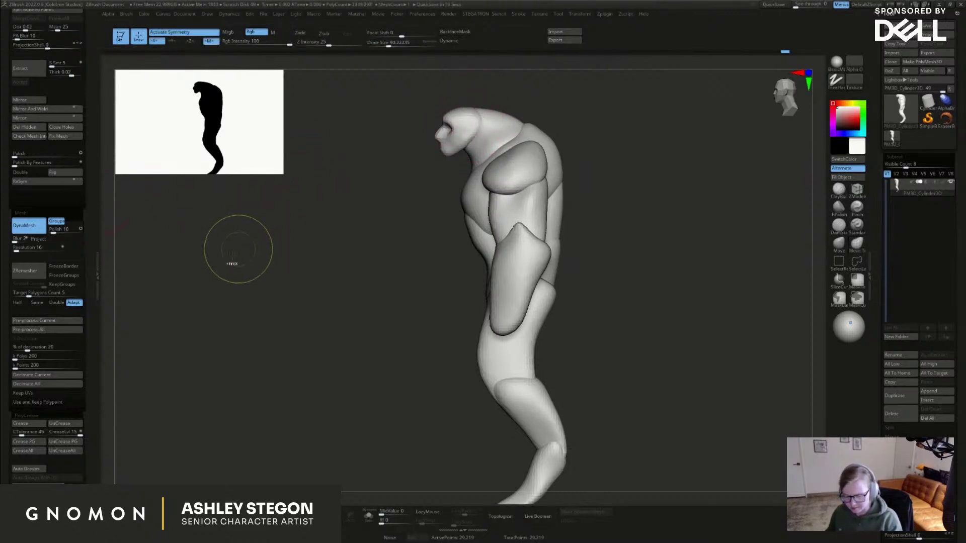
click(56, 122)
click(55, 110)
key(x)
right_drag(456, 111, 469, 114)
key(x)
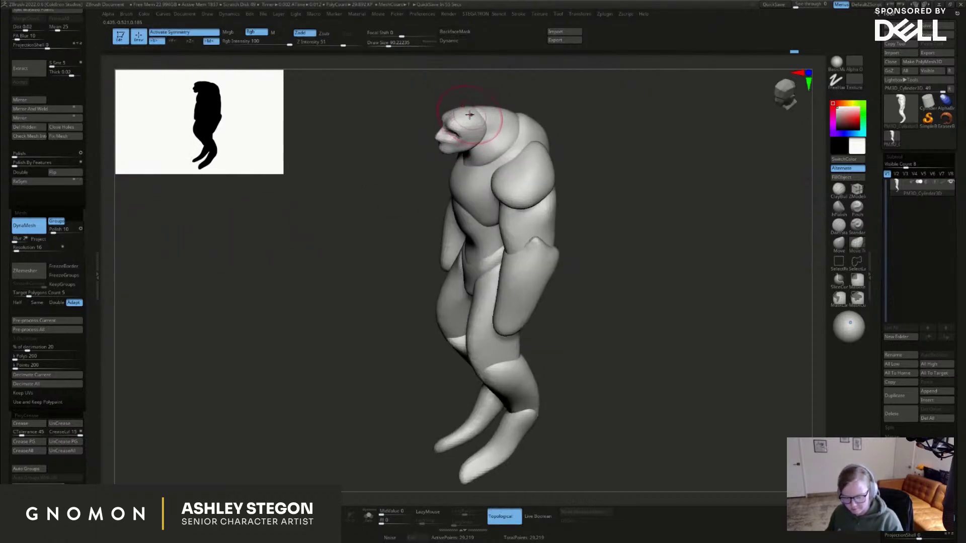
Reshape the chin and lower jaw with Move Topological from the side and three-quarter views
right_drag(481, 147, 459, 125)
key(s)
key(s)
click(447, 180)
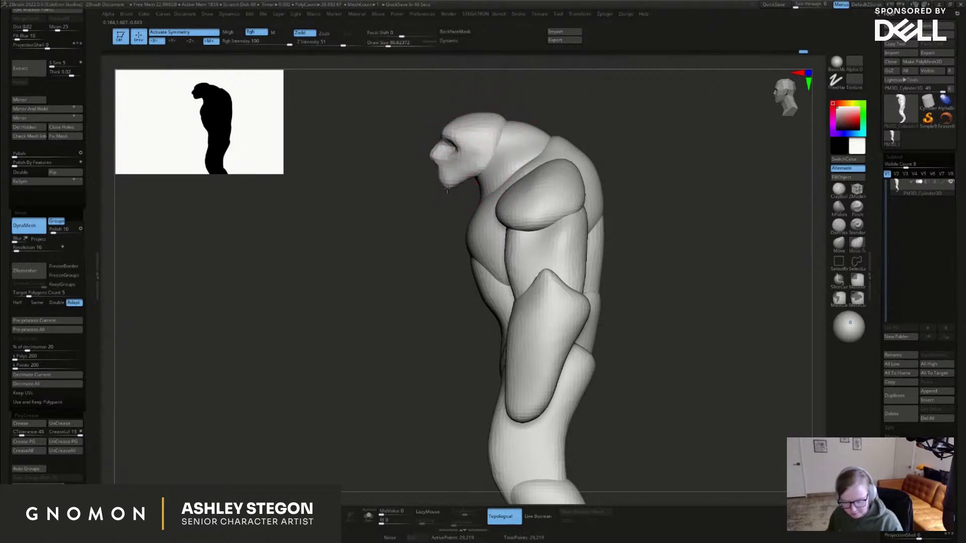
right_drag(466, 187, 518, 187)
drag(473, 180, 475, 175)
Adjust the jaw corner and fill out the back of the neck into a straighter slope toward the upper back
mouse_move(466, 172)
shift+right_down()
mouse_move(468, 163)
mouse_move(476, 170)
shift+right_up()
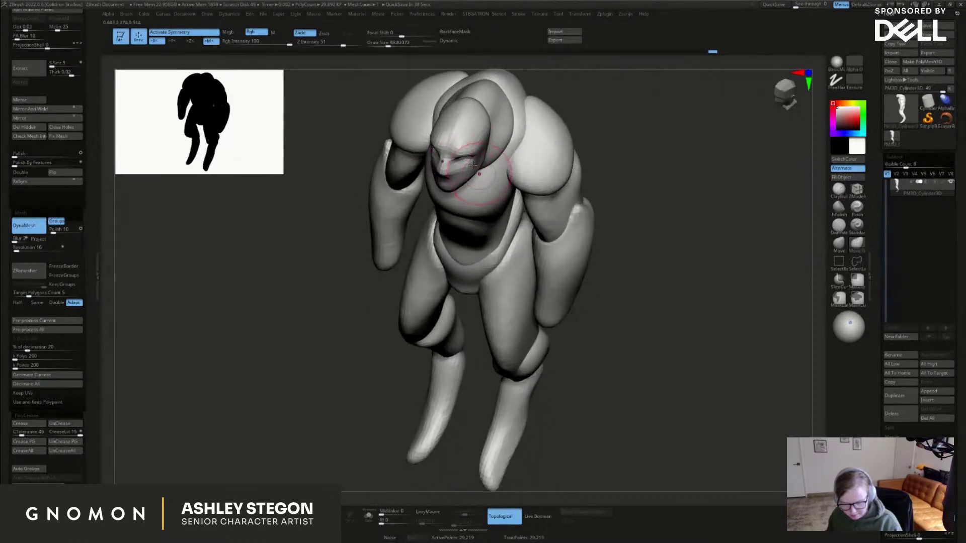
shift+right_drag(479, 173, 462, 167)
drag(493, 144, 490, 136)
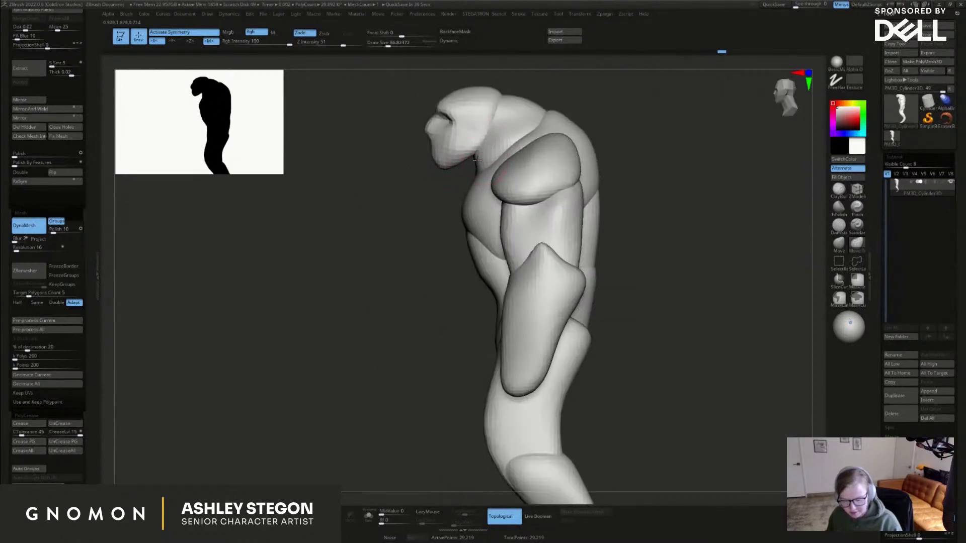
mouse_move(508, 104)
mouse_down()
mouse_move(503, 94)
mouse_move(543, 97)
mouse_move(501, 91)
mouse_move(559, 117)
mouse_up()
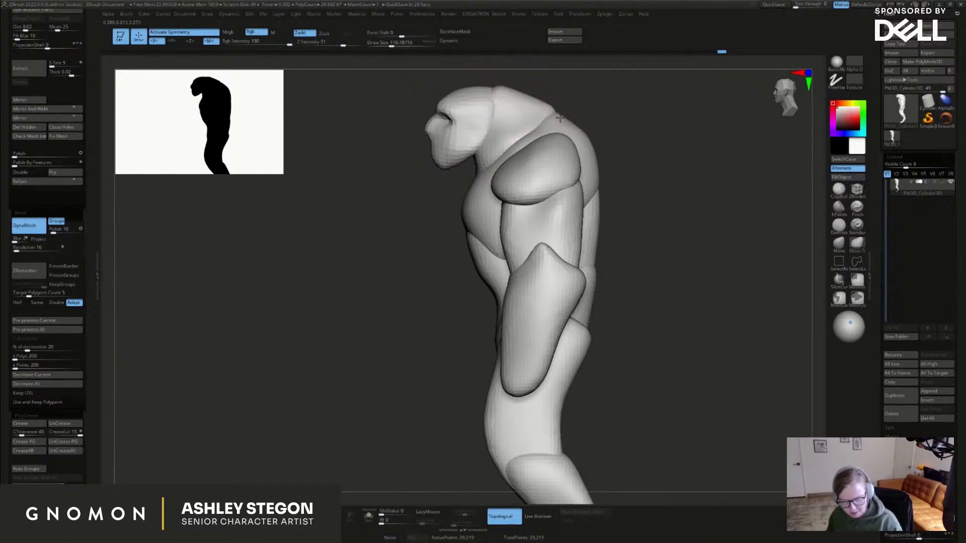
Refine the jaw's width in the front view and the chin's profile in the side view
mouse_move(523, 138)
right_down()
mouse_move(552, 166)
mouse_move(528, 216)
right_up()
key(s)
drag(484, 150, 478, 150)
shift+drag(476, 144, 470, 154)
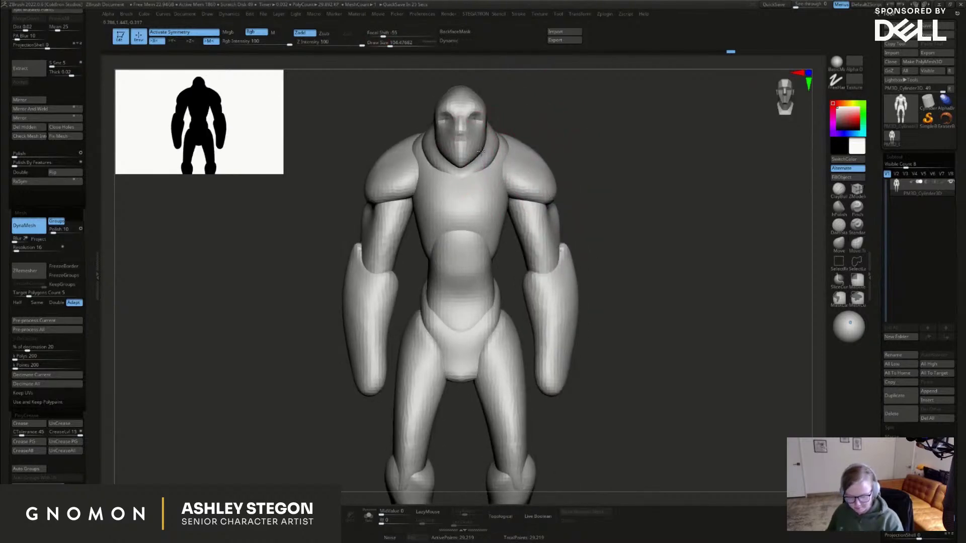
shift+right_drag(473, 155, 422, 159)
key(s)
drag(456, 159, 452, 159)
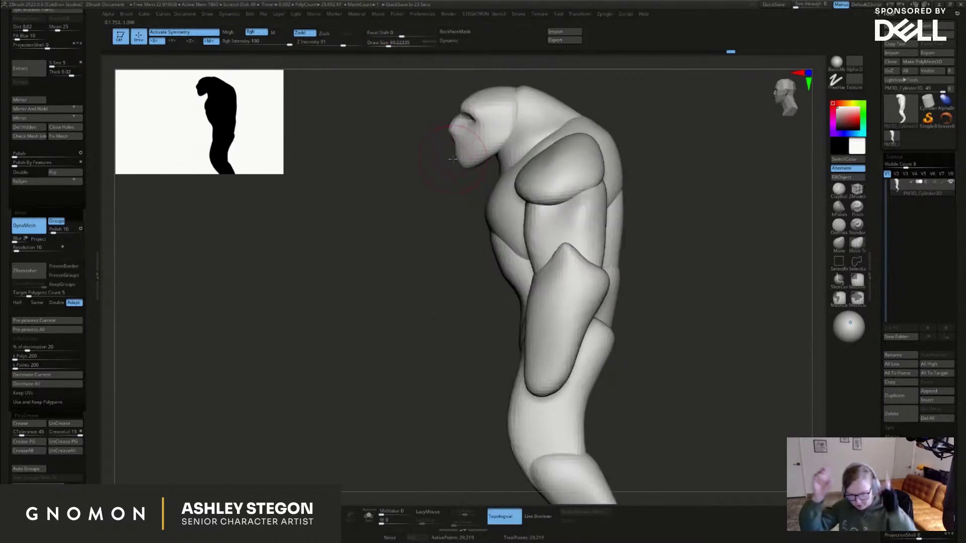
Mask an oval ear area on the side of the head, just in front of the neck
right_drag(513, 138, 527, 140)
key(s)
mouse_move(523, 140)
mouse_down()
mouse_move(494, 119)
mouse_move(495, 108)
mouse_up()
click(856, 298)
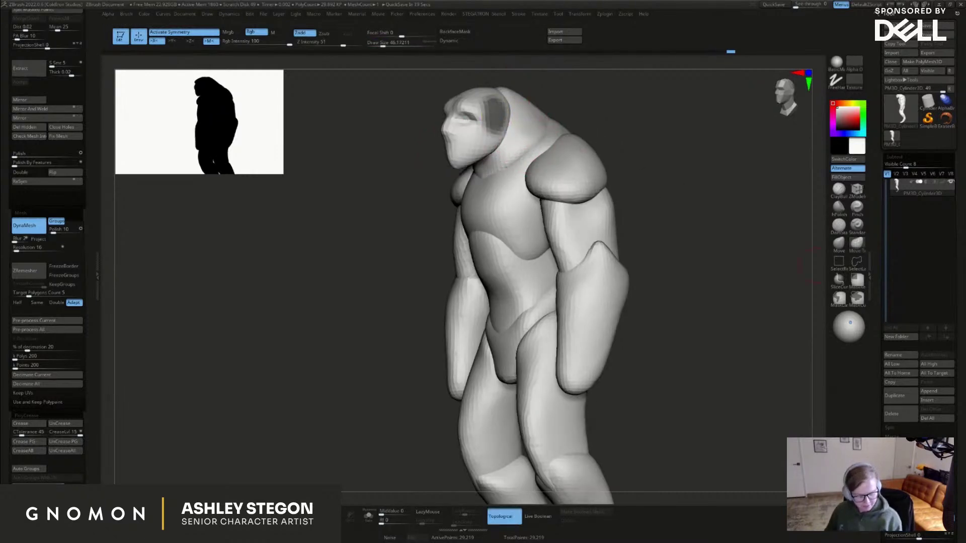
Extract the masked ear areas at 0.02 thickness as a separate subtool and display its polyframe
scroll(895, 352, down, 5)
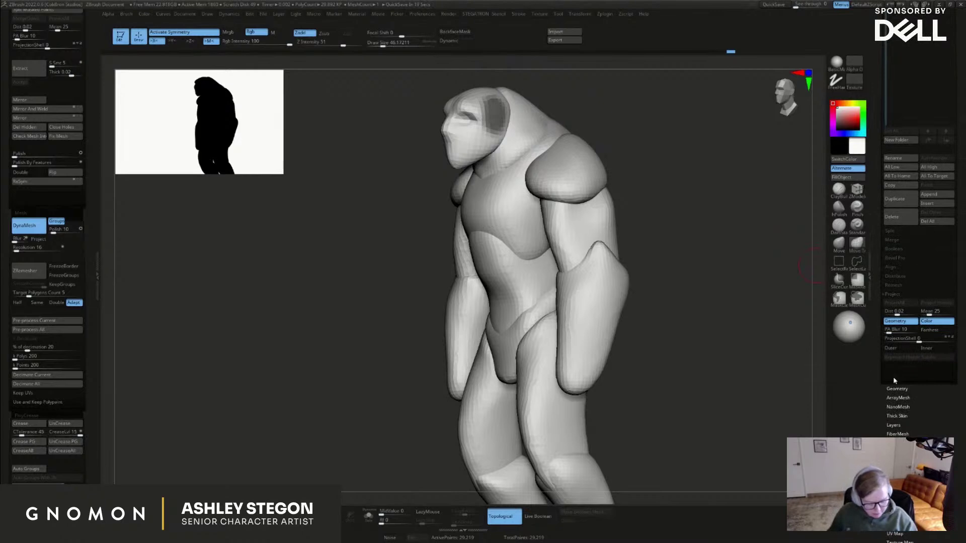
click(921, 295)
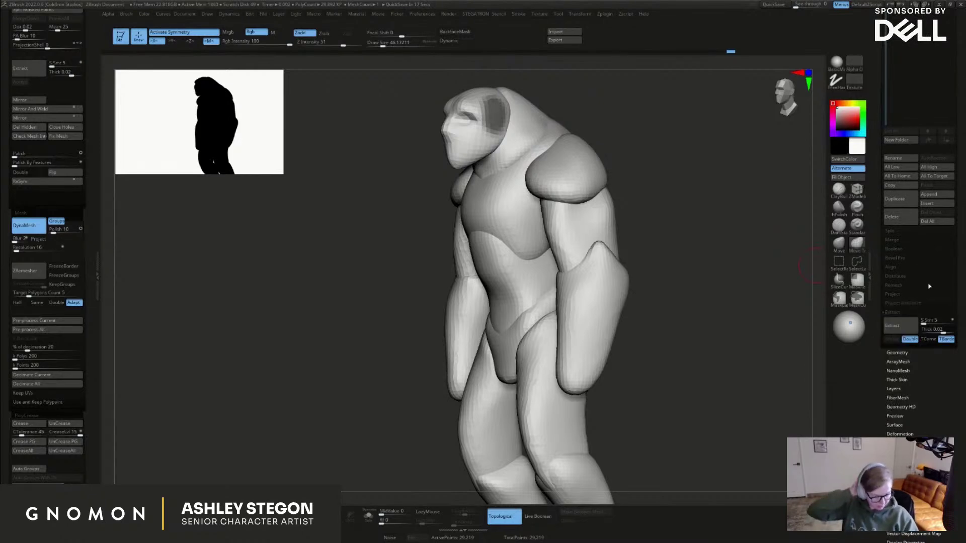
click(900, 329)
click(891, 339)
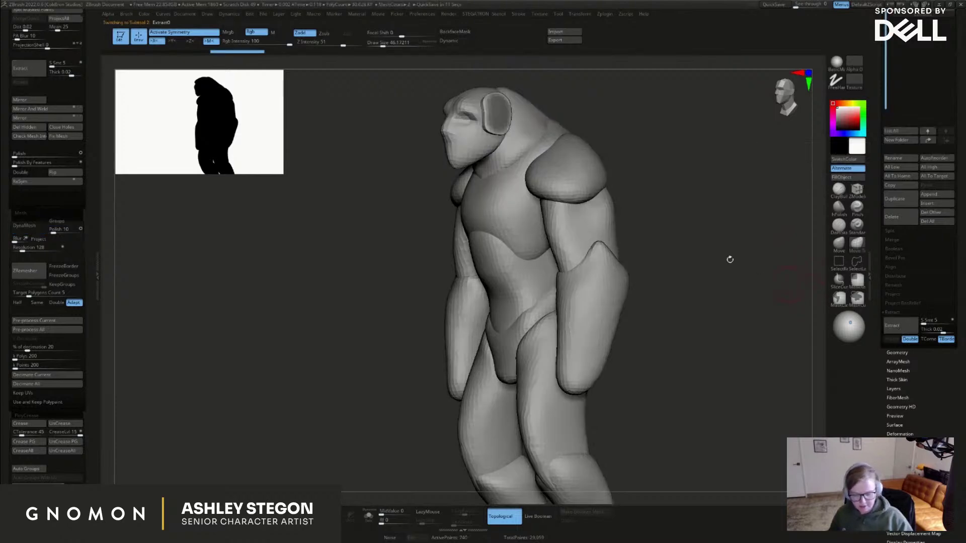
shift+drag(616, 183, 625, 220)
key(shift+f)
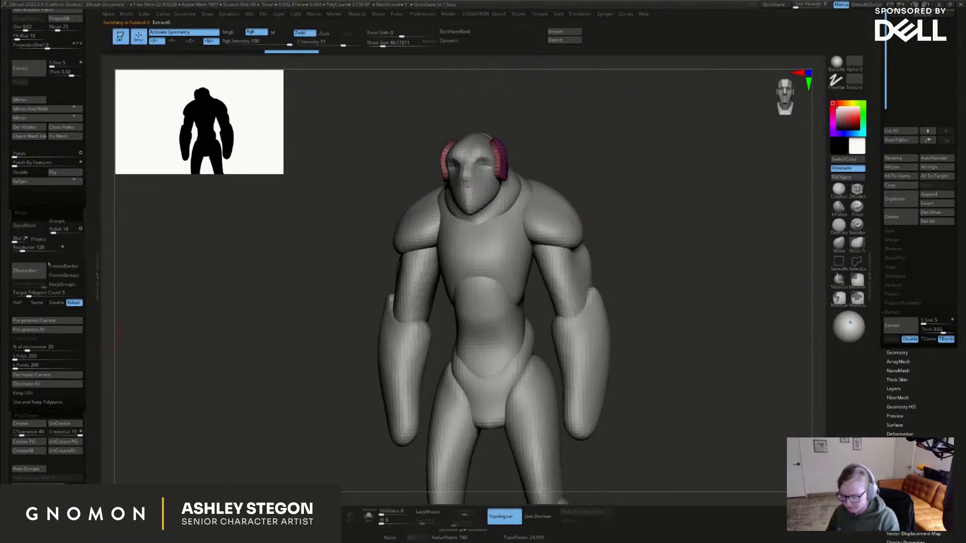
Remesh the extracted ears with DynaMesh at resolution 24 and pull them outward into long points
click(33, 227)
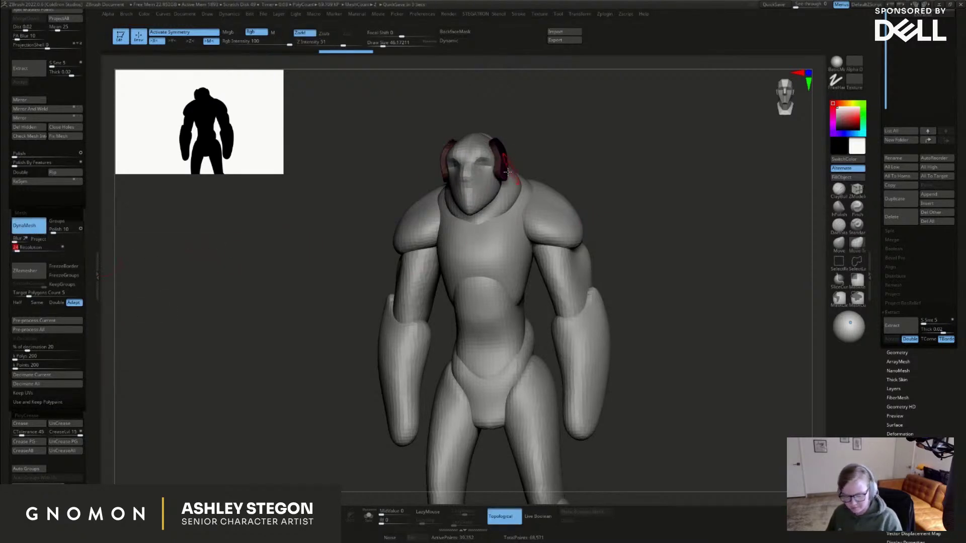
drag(508, 172, 545, 160)
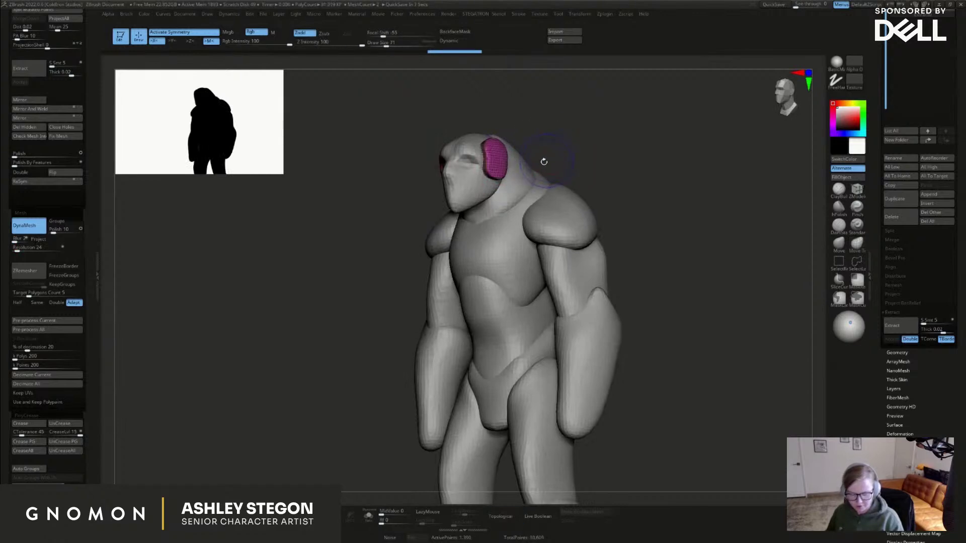
key(Escape)
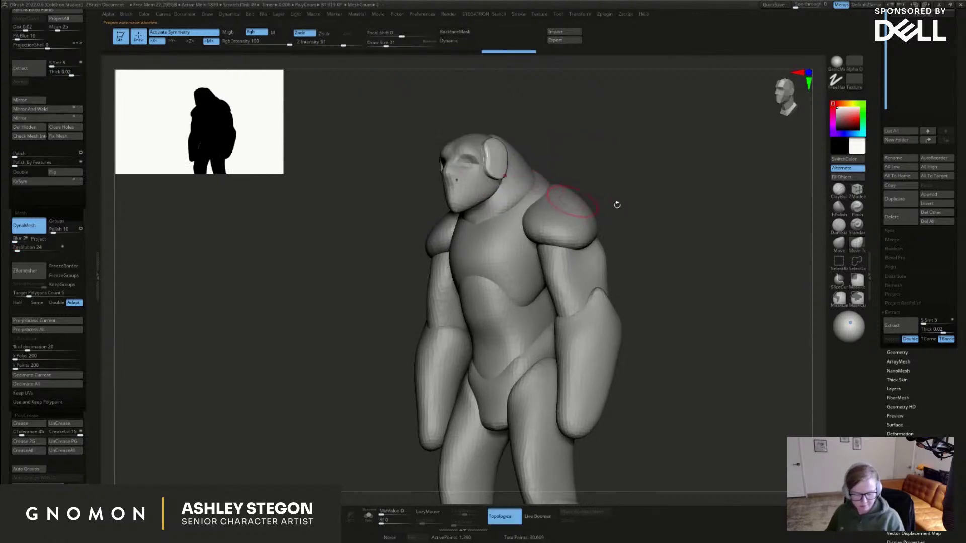
click(838, 250)
key(s)
click(506, 163)
mouse_move(504, 162)
mouse_down()
mouse_move(658, 145)
mouse_move(588, 206)
mouse_move(583, 166)
mouse_move(602, 121)
mouse_up()
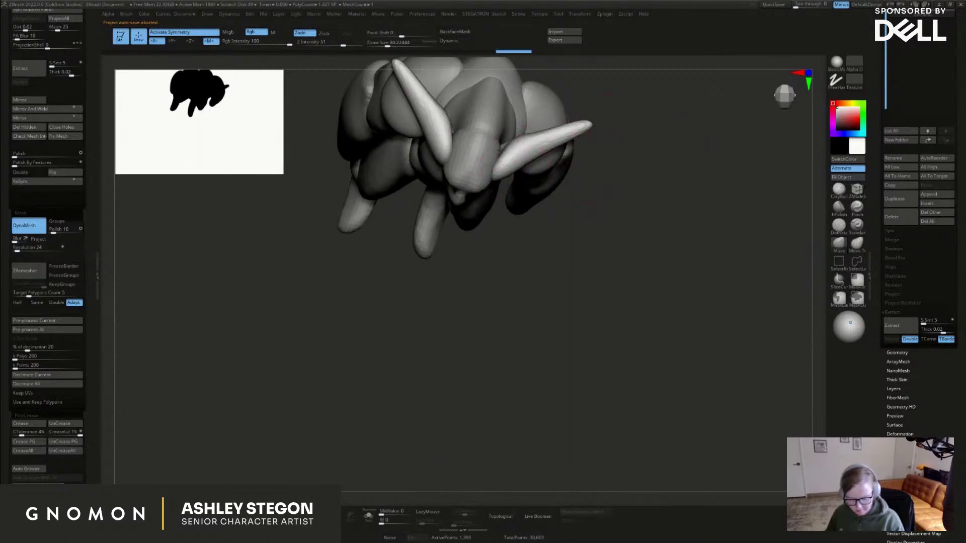
Refine the ears' thickness and backward sweep from above and from the side of the head
drag(506, 172, 516, 166)
mouse_move(546, 214)
mouse_down()
mouse_move(539, 150)
mouse_move(589, 165)
mouse_move(553, 157)
mouse_move(520, 173)
mouse_move(517, 187)
mouse_move(526, 150)
mouse_up()
right_drag(528, 150, 514, 187)
drag(513, 171, 508, 160)
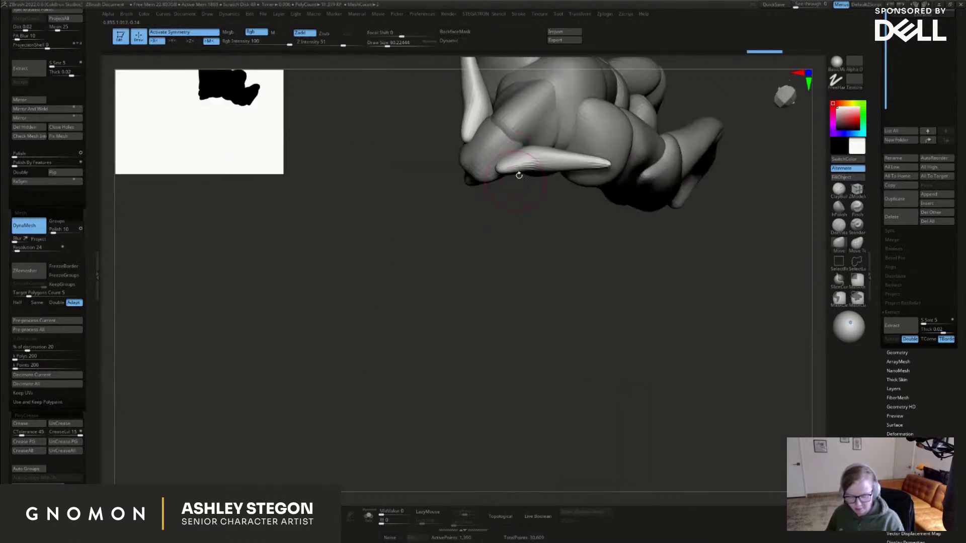
right_drag(515, 181, 528, 155)
drag(528, 156, 511, 156)
drag(551, 116, 567, 175)
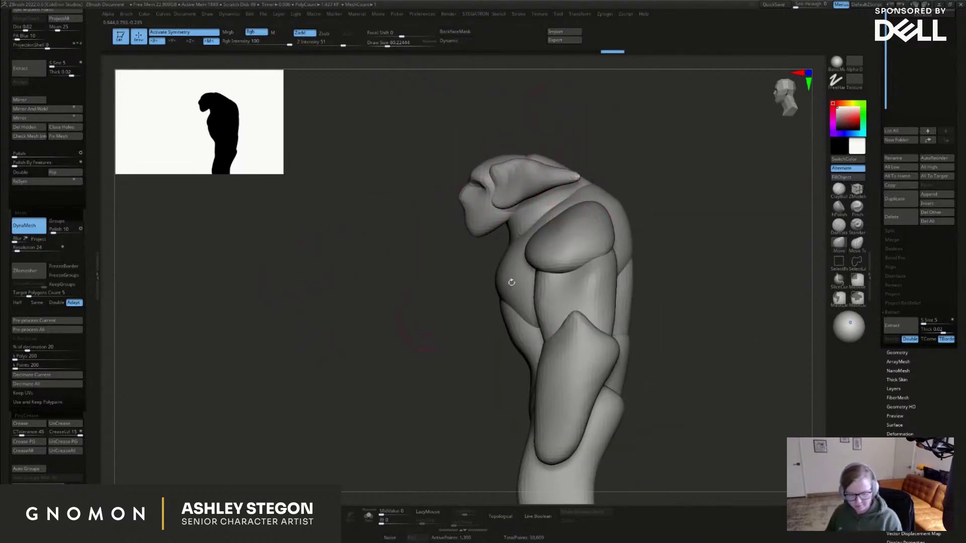
Merge the ear subtool down into the body subtool
drag(880, 145, 876, 221)
click(909, 192)
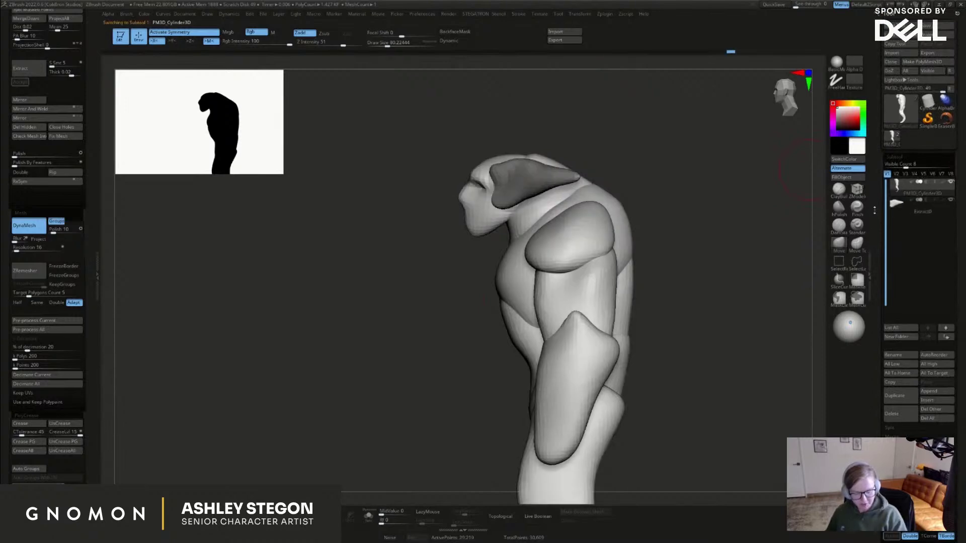
drag(876, 382, 877, 361)
click(894, 414)
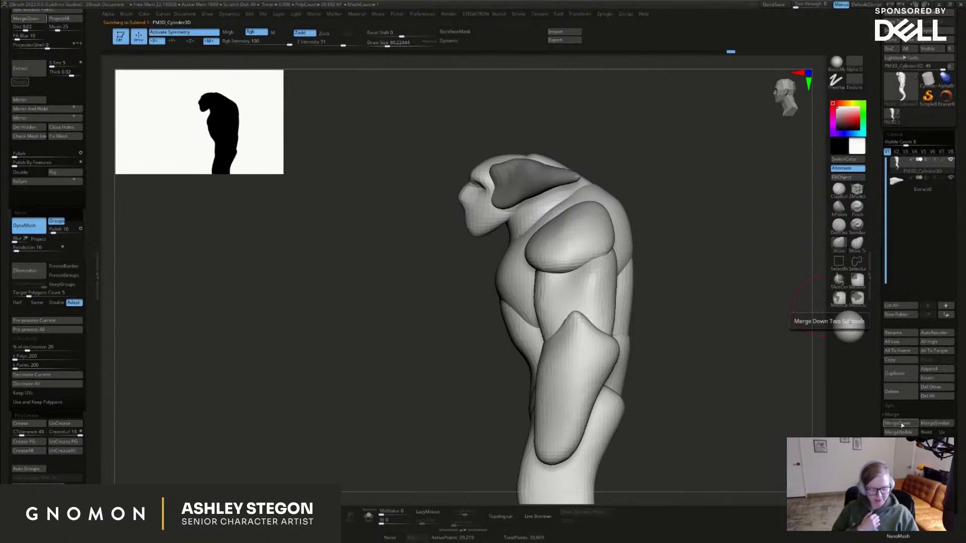
click(903, 425)
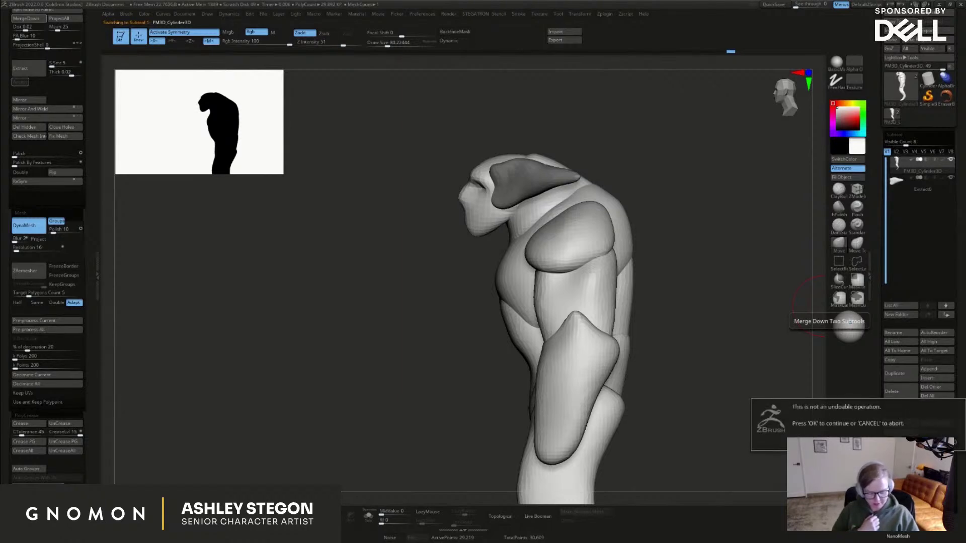
click(827, 432)
Regroup the merged mesh with Auto Groups and check the polygroups on the polyframe from both sides
key(s)
drag(651, 226, 642, 200)
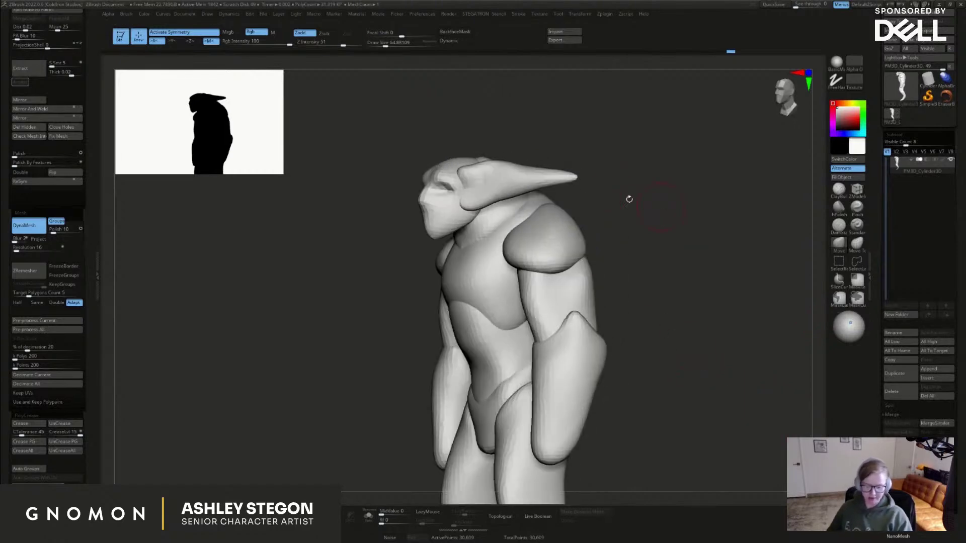
key(shift+f)
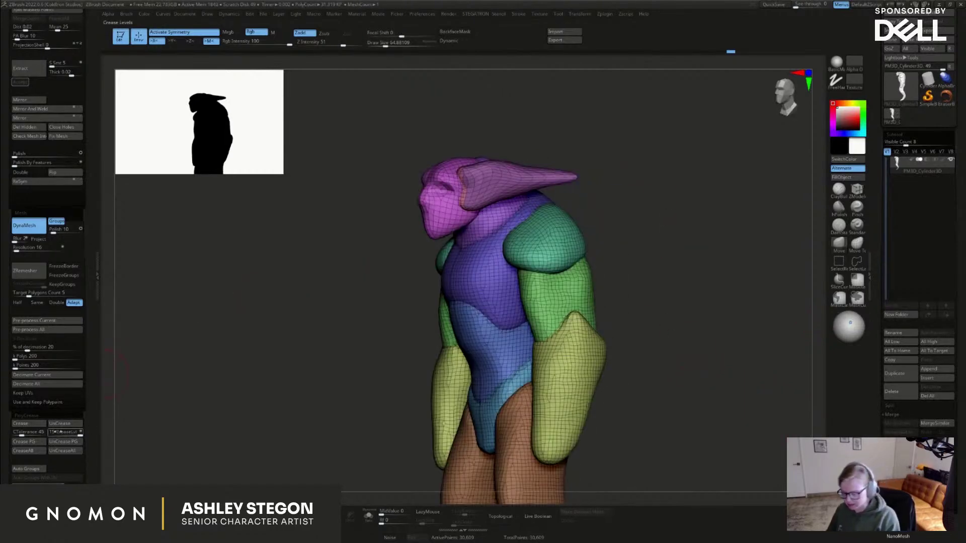
click(41, 468)
drag(635, 322, 557, 332)
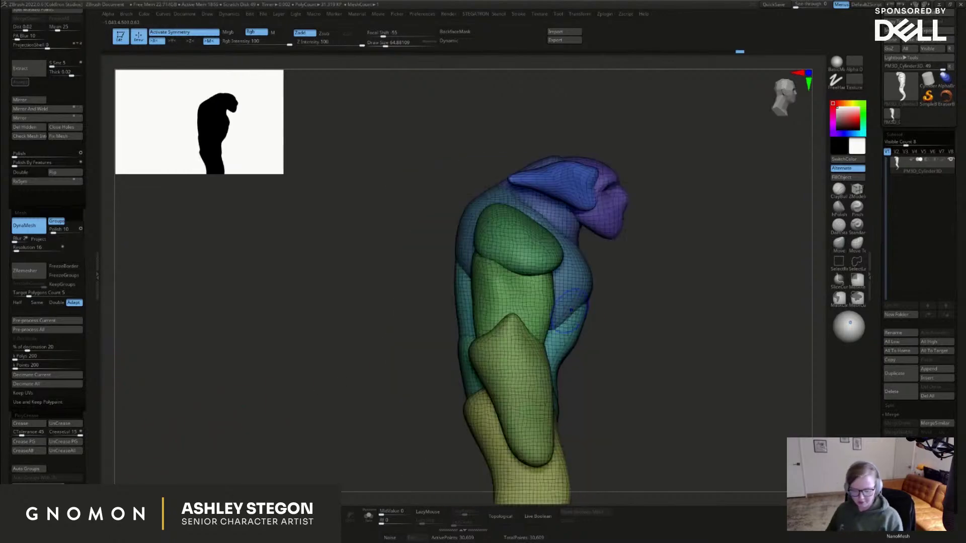
key(shift+f)
Broaden and reshape the ears where they join the head using the topological Move brush
shift+drag(652, 300, 618, 338)
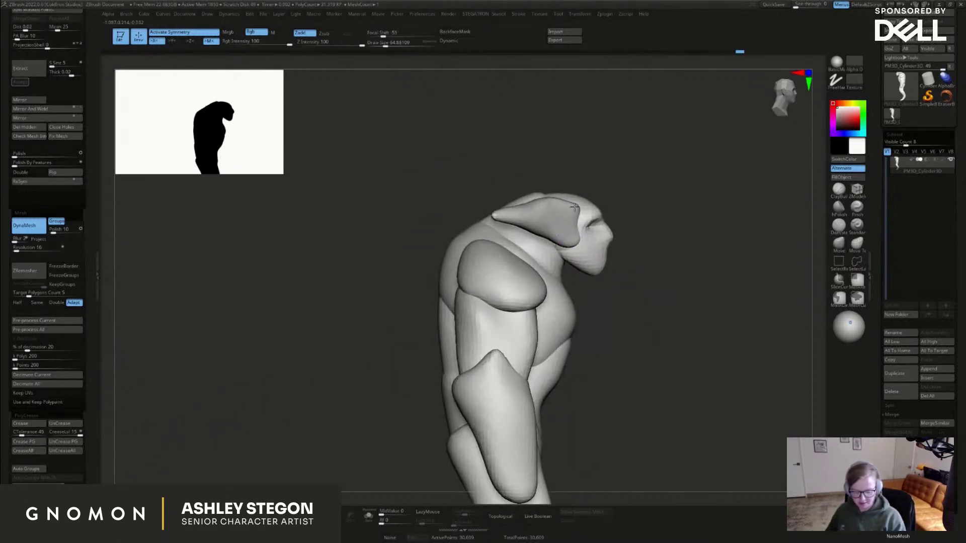
shift+drag(679, 269, 677, 241)
click(857, 245)
drag(746, 215, 573, 235)
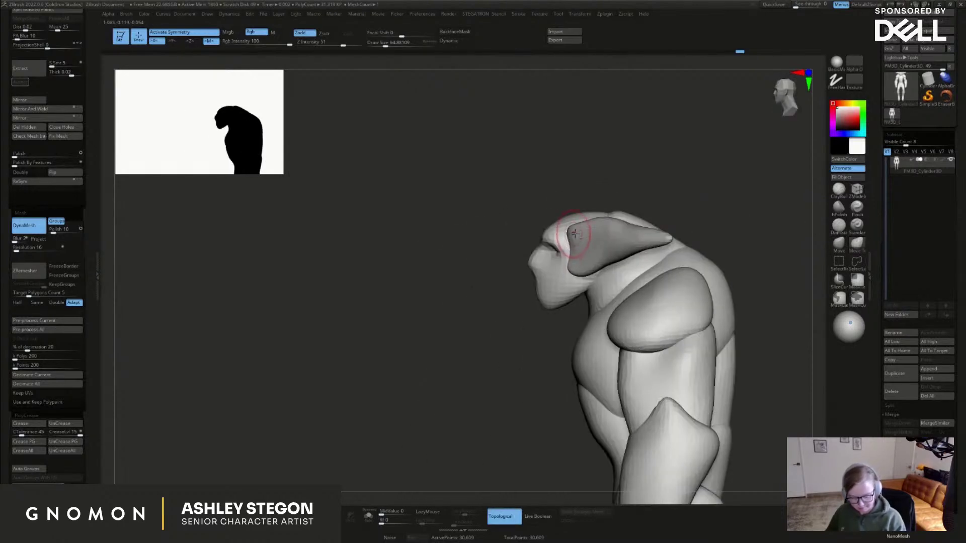
right_drag(572, 238, 582, 255)
key(s)
drag(578, 252, 583, 253)
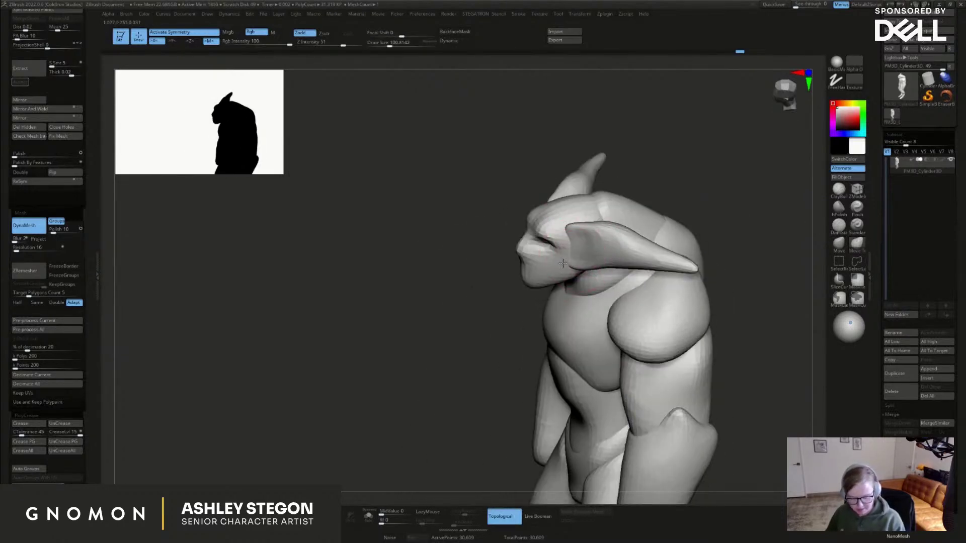
mouse_move(581, 241)
alt+right_down()
mouse_move(477, 272)
mouse_move(491, 314)
alt+right_up()
key(bracketright)
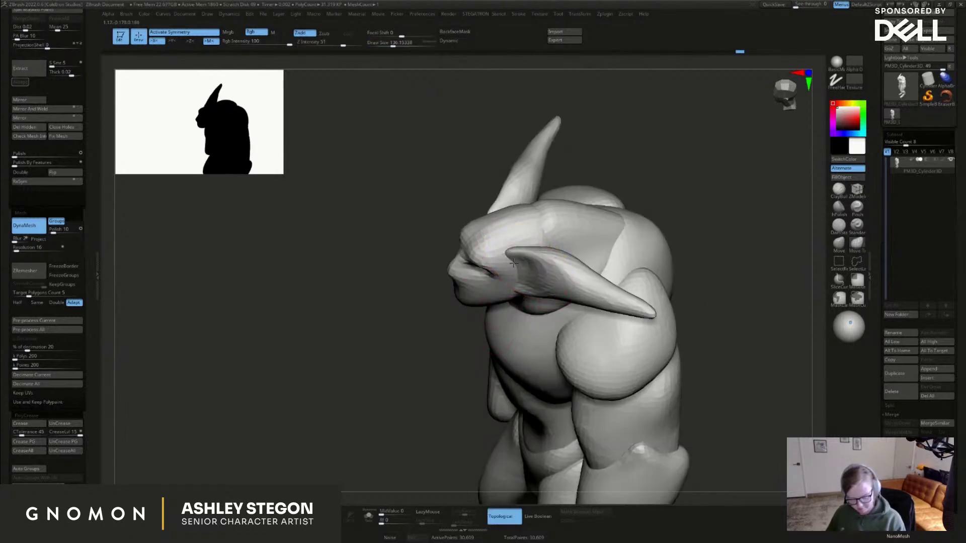
right_drag(533, 251, 645, 269)
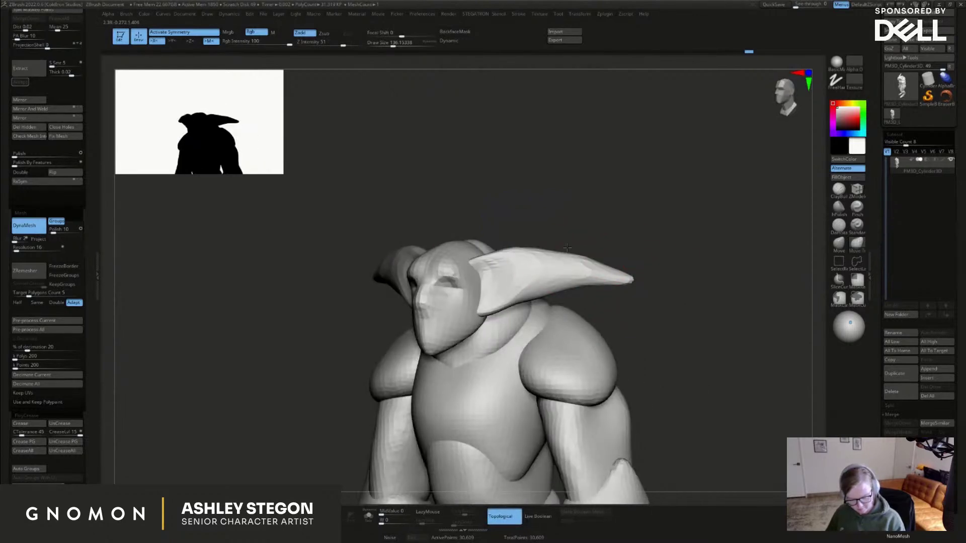
Remesh the merged character with DynaMesh, smooth the stretched ears and adjust the outline toward their tips
ctrl+drag(670, 290, 697, 324)
shift+drag(589, 273, 586, 272)
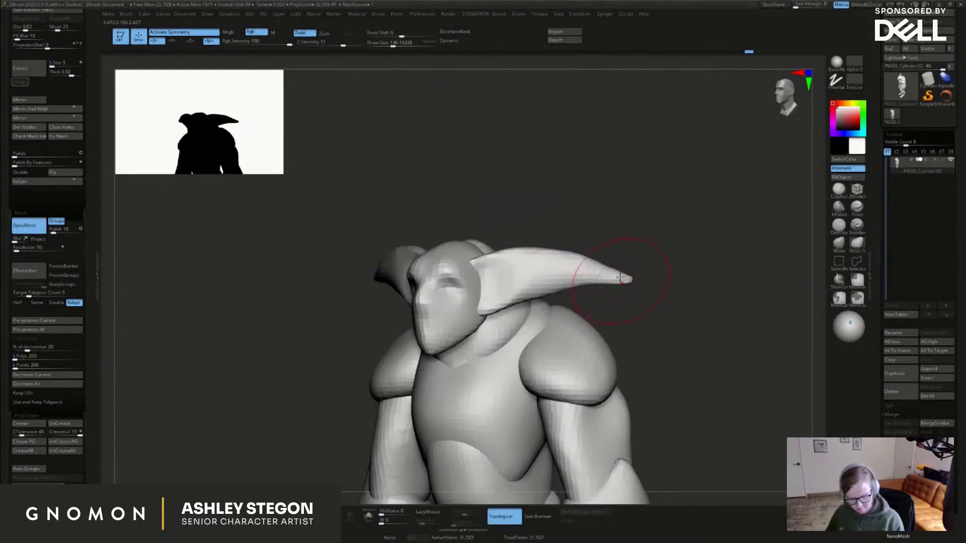
ctrl+right_drag(649, 282, 628, 277)
key(s)
drag(604, 276, 583, 274)
shift+right_drag(620, 283, 642, 289)
Refine the ears' inner edge and curve near the sides of the head
drag(543, 269, 539, 270)
right_drag(545, 266, 548, 312)
drag(546, 263, 542, 265)
right_drag(542, 264, 533, 302)
key(s)
drag(541, 267, 539, 267)
drag(543, 275, 539, 282)
Pull a pair of small horn bumps out of the upper corners of the forehead with a smaller brush
mouse_move(581, 247)
mouse_down()
mouse_move(563, 253)
mouse_move(615, 202)
mouse_up()
key(s)
drag(525, 280, 516, 273)
mouse_move(525, 289)
right_down()
mouse_move(517, 232)
mouse_move(517, 282)
right_up()
key(s)
drag(519, 285, 549, 291)
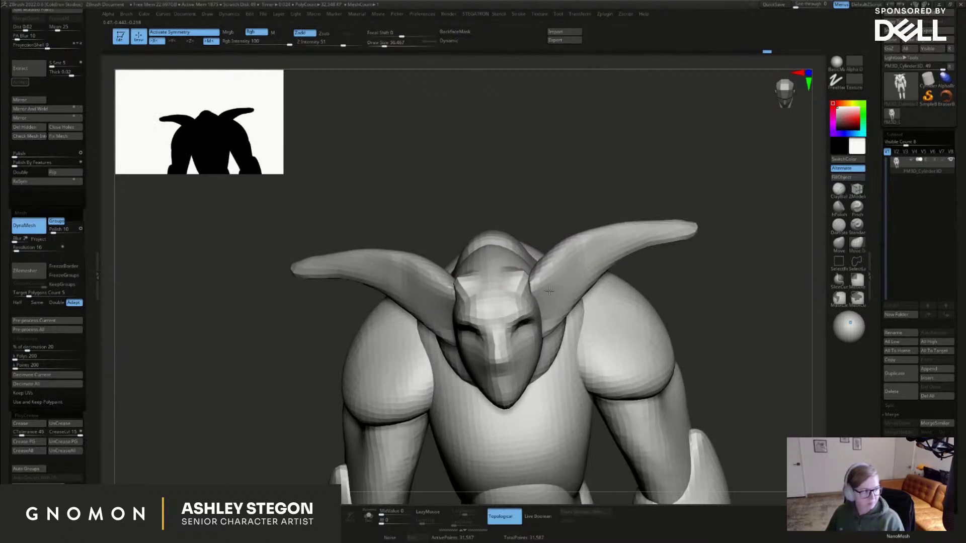
Lengthen the forehead bumps into short, backward-pointing horns, remesh, and refine their shape from above
right_drag(562, 292, 534, 259)
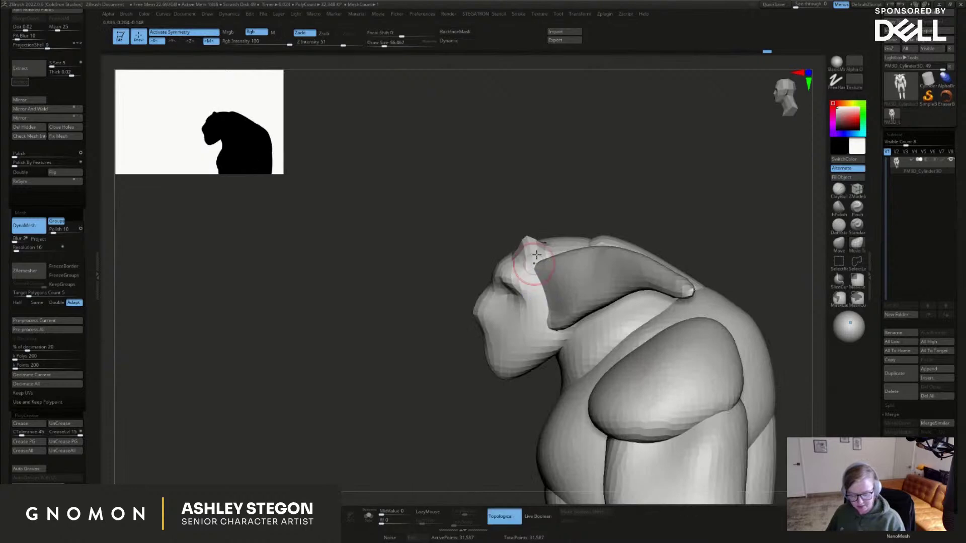
ctrl+drag(441, 293, 461, 333)
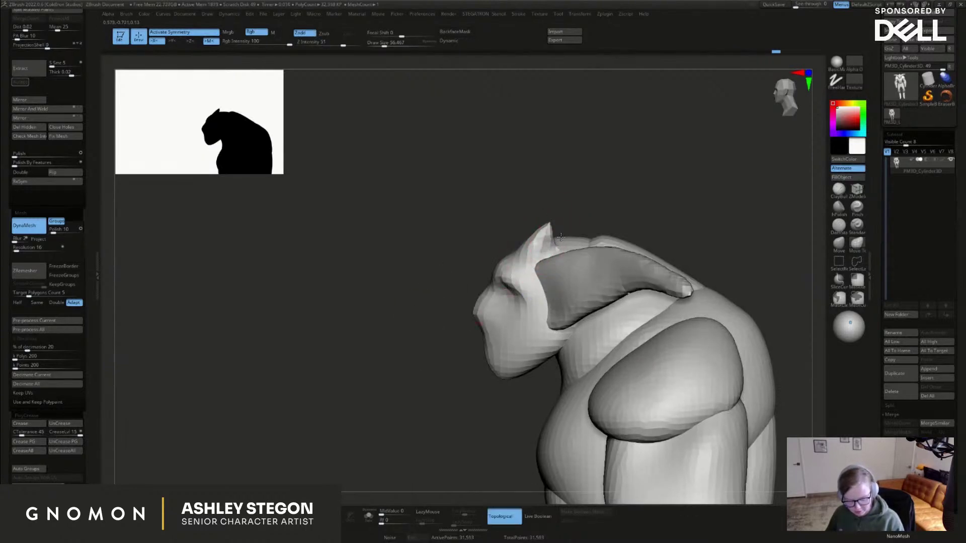
mouse_move(601, 244)
shift+right_down()
mouse_move(591, 232)
mouse_move(582, 246)
shift+right_up()
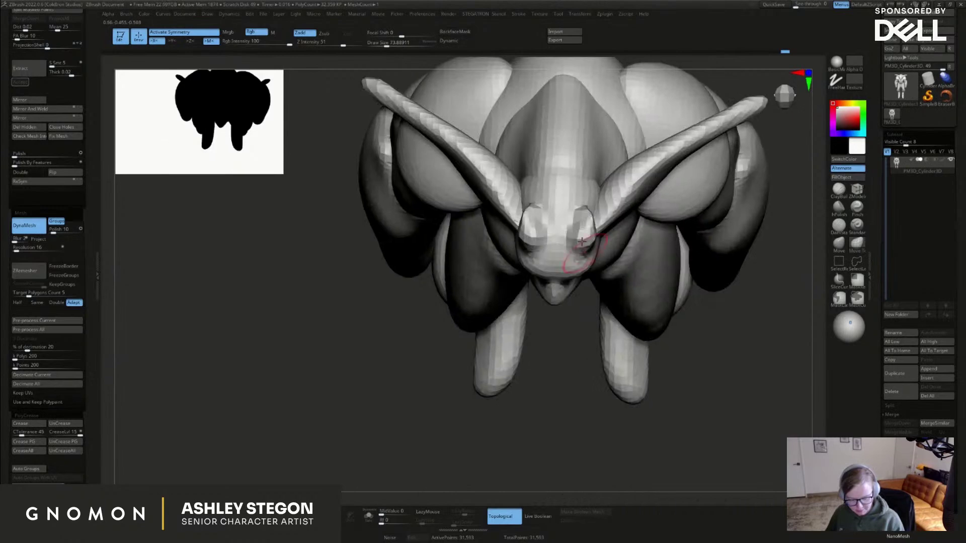
drag(590, 231, 591, 245)
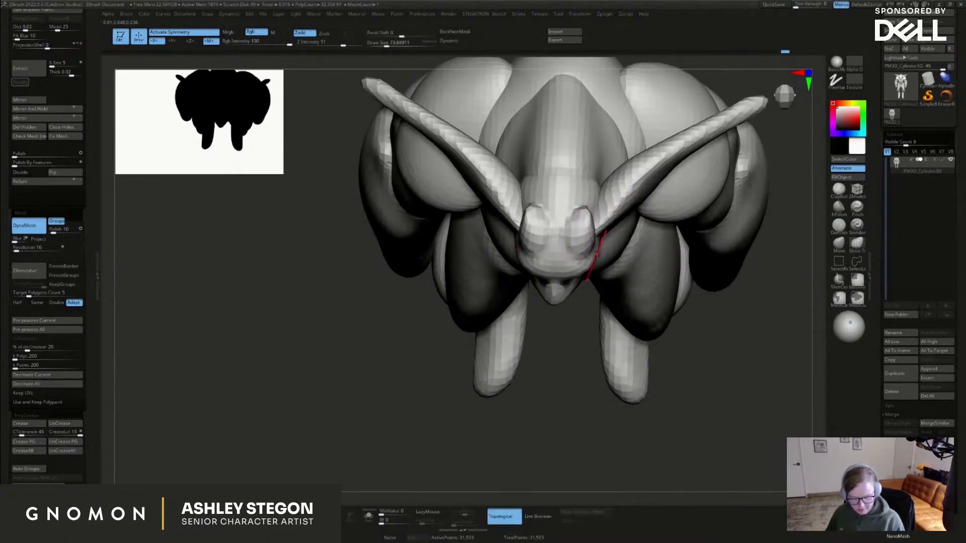
Hide the torso, head and ears by polygroup, mask the remaining arms and legs, and show the full body again
right_drag(597, 252, 639, 257)
alt+right_drag(639, 257, 588, 111)
ctrl+right_drag(588, 111, 604, 81)
right_drag(725, 176, 623, 189)
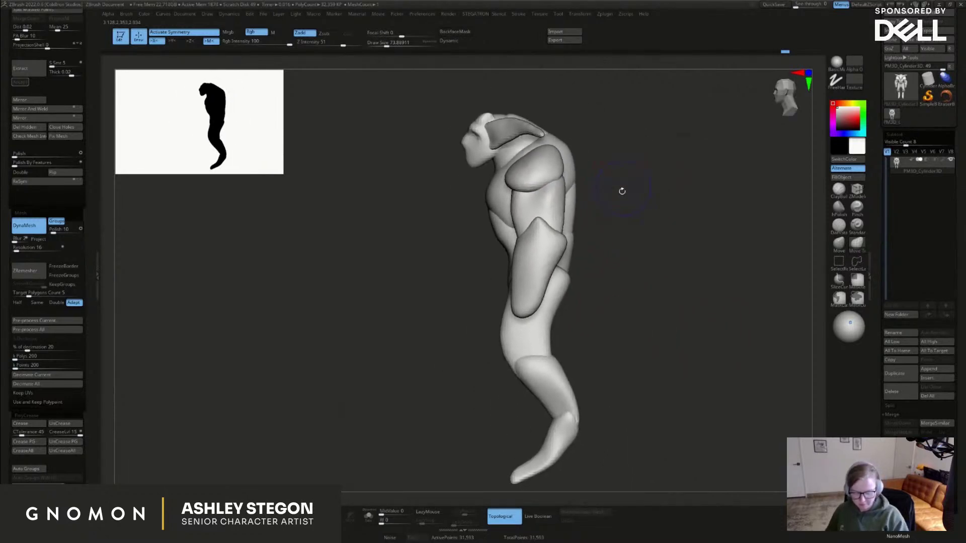
key(shift+f)
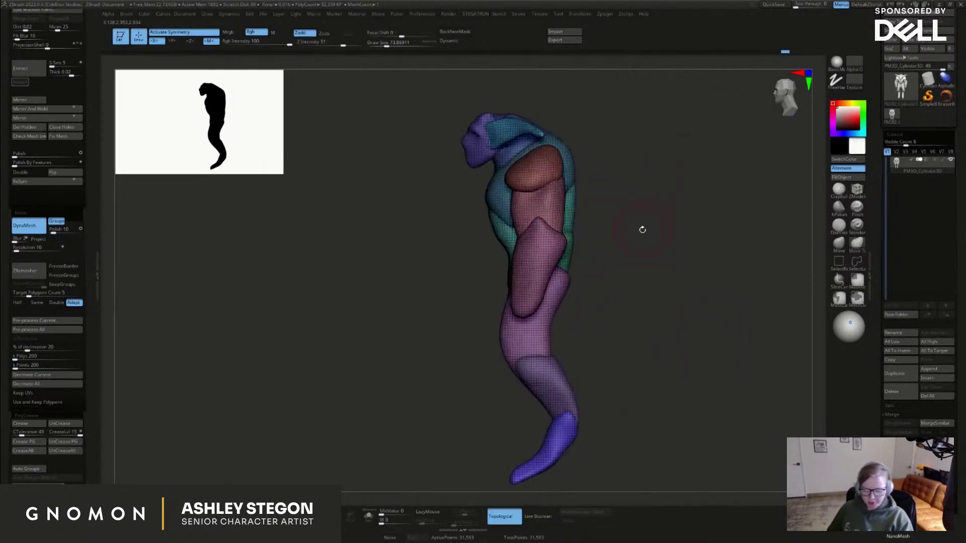
ctrl+shift+click(567, 248)
ctrl+shift+click(703, 301)
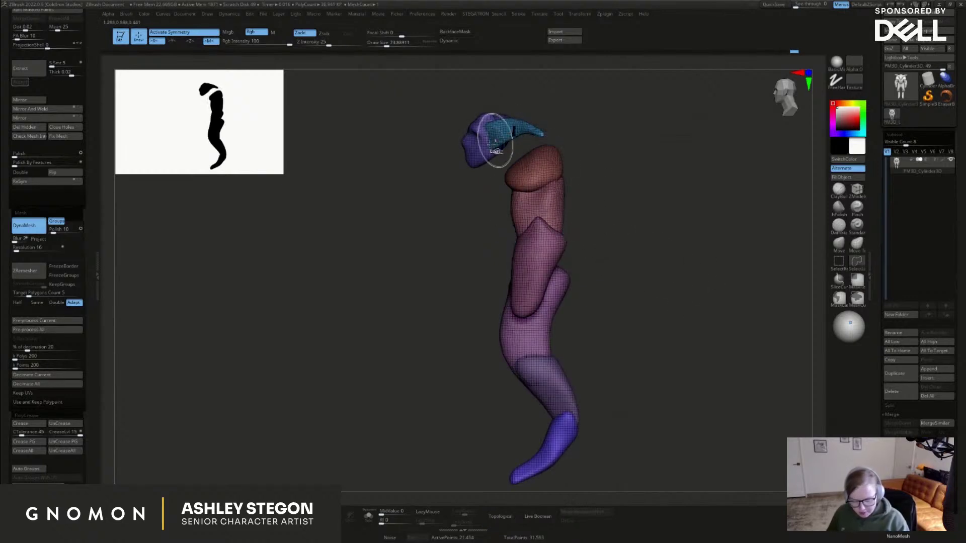
ctrl+alt+shift+click(513, 133)
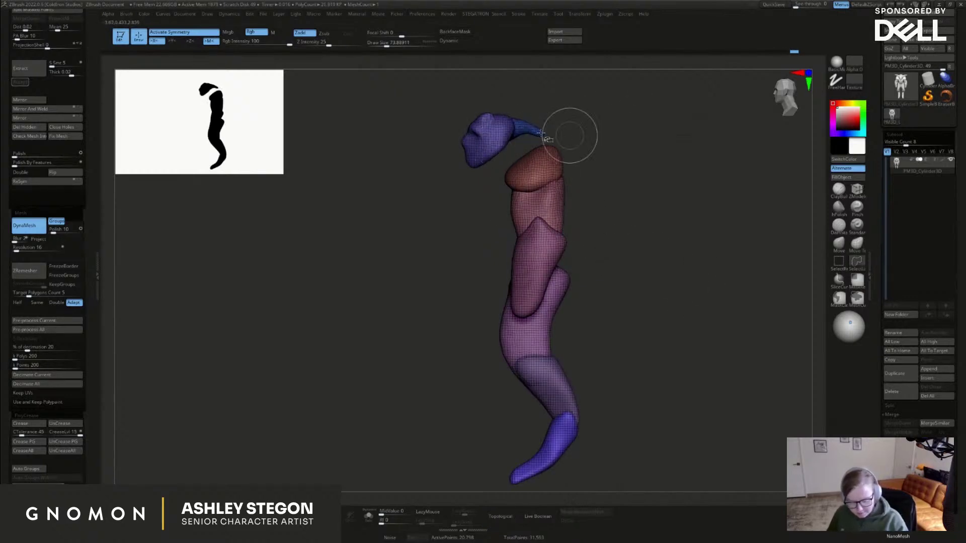
ctrl+alt+shift+click(502, 125)
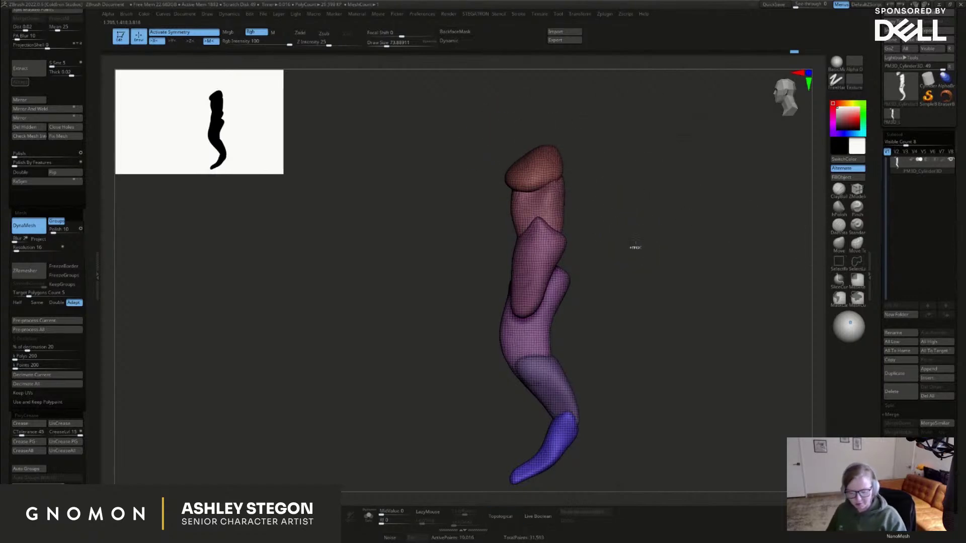
ctrl+click(636, 240)
ctrl+shift+click(638, 256)
Rotate the unmasked torso, head and ears forward about the hips to deepen the hunch
key(w)
alt+click(578, 375)
mouse_move(595, 410)
alt+mouse_down()
mouse_move(582, 227)
mouse_move(618, 255)
alt+mouse_up()
key(q)
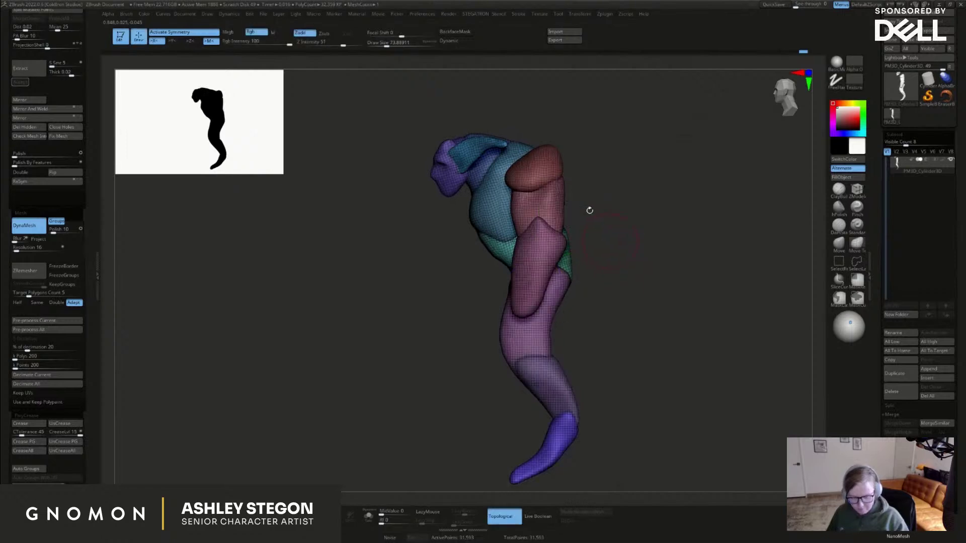
Hide both arms' polygroups to mask the rest of the body, and bring the arms back into view
drag(566, 174, 635, 203)
ctrl+shift+click(554, 176)
ctrl+shift+click(558, 176)
ctrl+shift+click(552, 196)
ctrl+shift+click(562, 252)
ctrl+shift+click(455, 179)
ctrl+shift+click(439, 251)
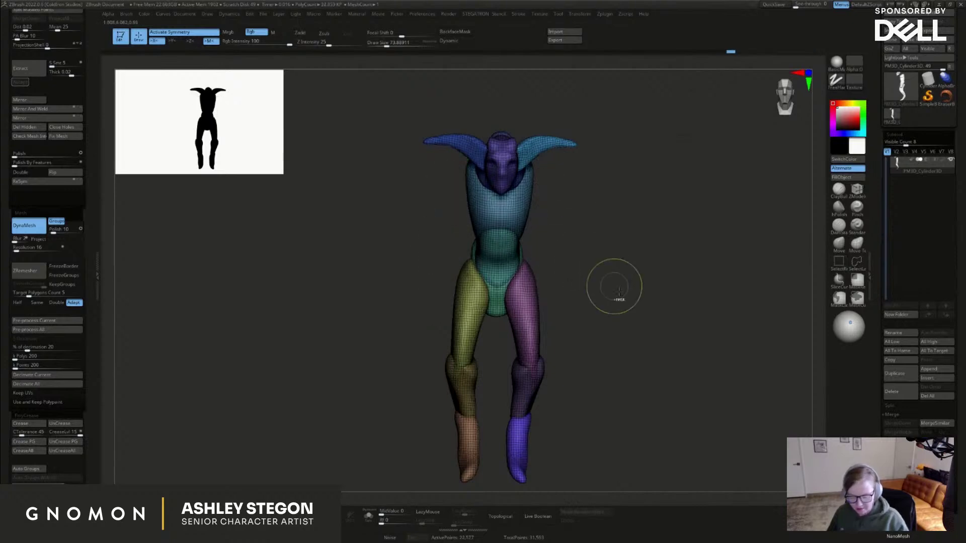
ctrl+shift+click(647, 303)
Move both arms forward and down to line up with the forward-leaning torso
mouse_move(646, 304)
mouse_down()
mouse_move(640, 317)
mouse_move(584, 260)
mouse_move(650, 262)
mouse_up()
key(w)
drag(555, 146, 537, 177)
key(q)
alt+drag(566, 230, 586, 255)
Mask everything except the head and ears, and adjust the head's tilt and placement on the neck
drag(602, 323, 611, 300)
ctrl+shift+click(483, 151)
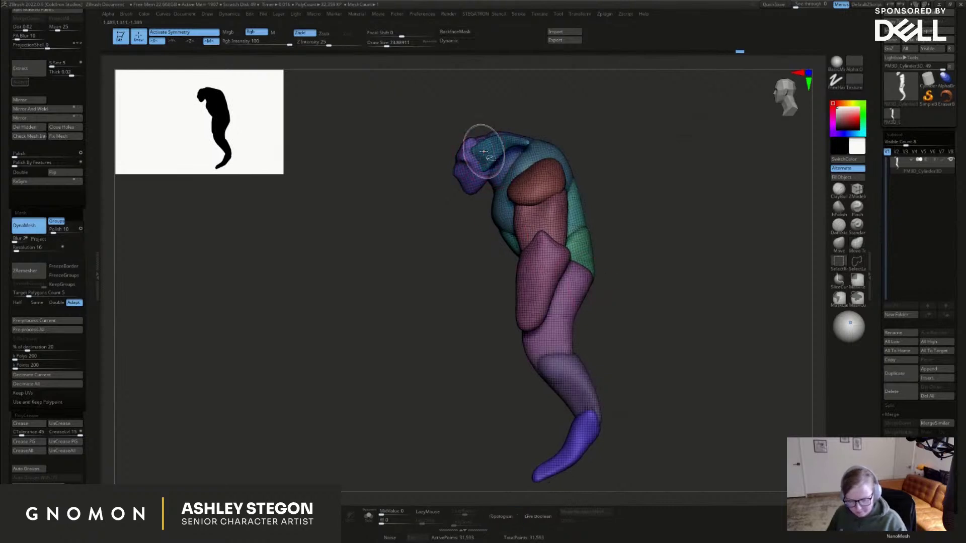
ctrl+shift+click(475, 230)
ctrl+shift+click(478, 245)
key(w)
click(472, 144)
mouse_move(494, 117)
mouse_down()
mouse_move(501, 127)
mouse_move(508, 109)
mouse_up()
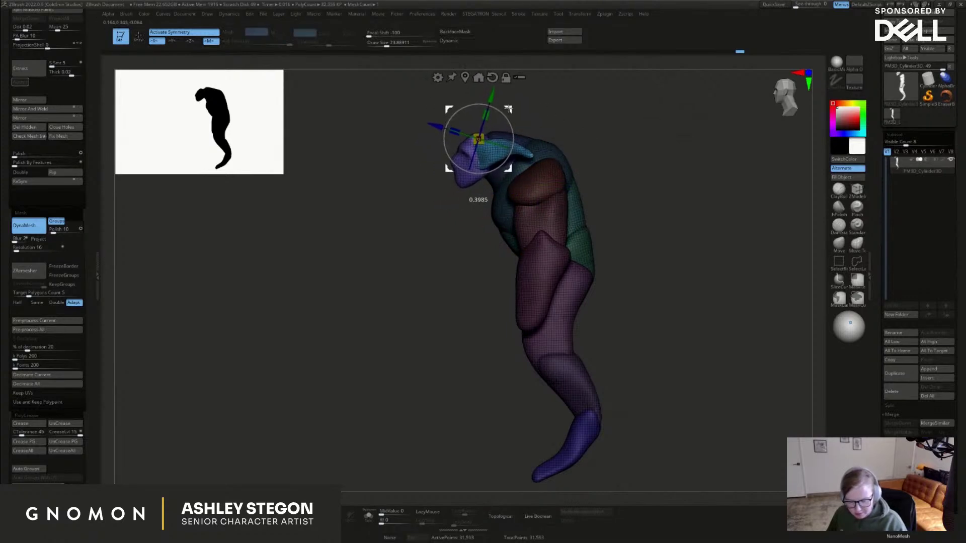
key(q)
mouse_move(603, 218)
mouse_down()
mouse_move(652, 226)
mouse_move(616, 215)
mouse_up()
Turn off the polyframe, clear the mask and mirror the model so both ears match
key(shift+f)
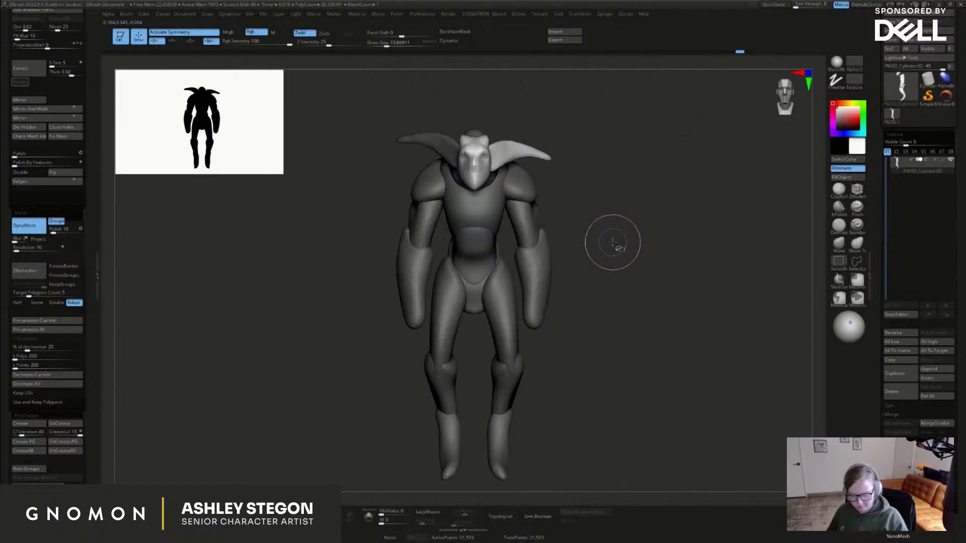
key(ctrl+shift+z)
key(ctrl+shift+z)
click(39, 117)
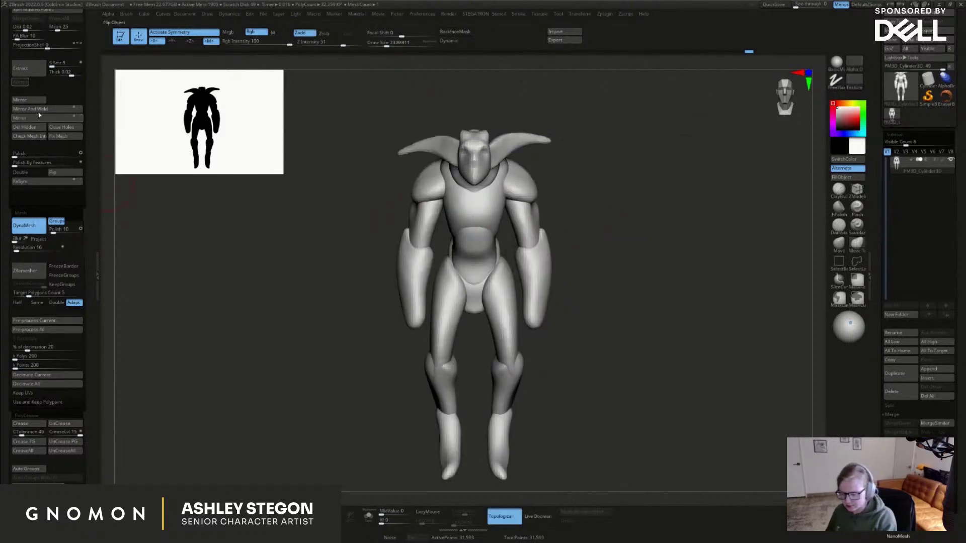
Bend the lower legs and pull the feet forward to strengthen the crouched stance in profile
drag(595, 301, 558, 296)
drag(632, 186, 667, 225)
key(s)
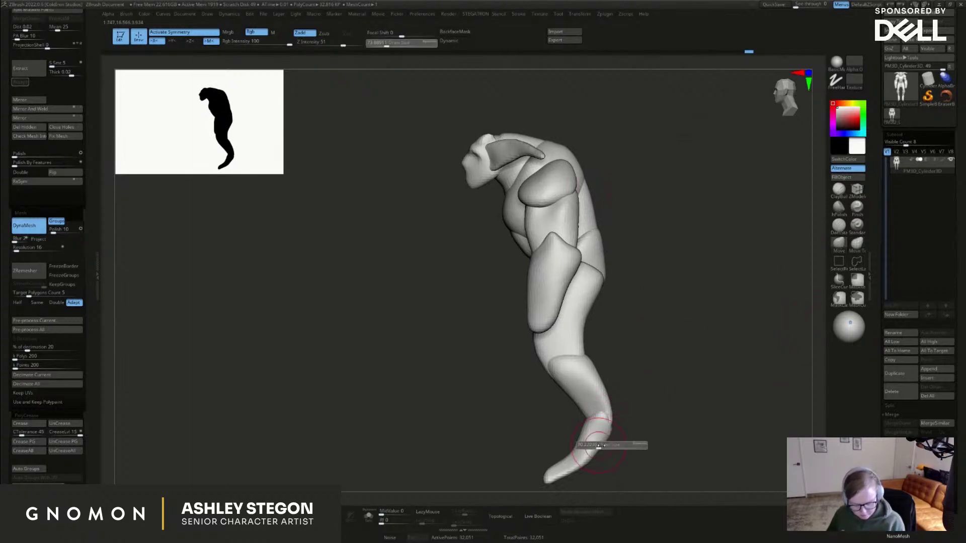
drag(614, 447, 559, 440)
key(s)
mouse_move(599, 391)
mouse_down()
mouse_move(588, 379)
mouse_move(643, 409)
mouse_move(606, 417)
mouse_up()
key(s)
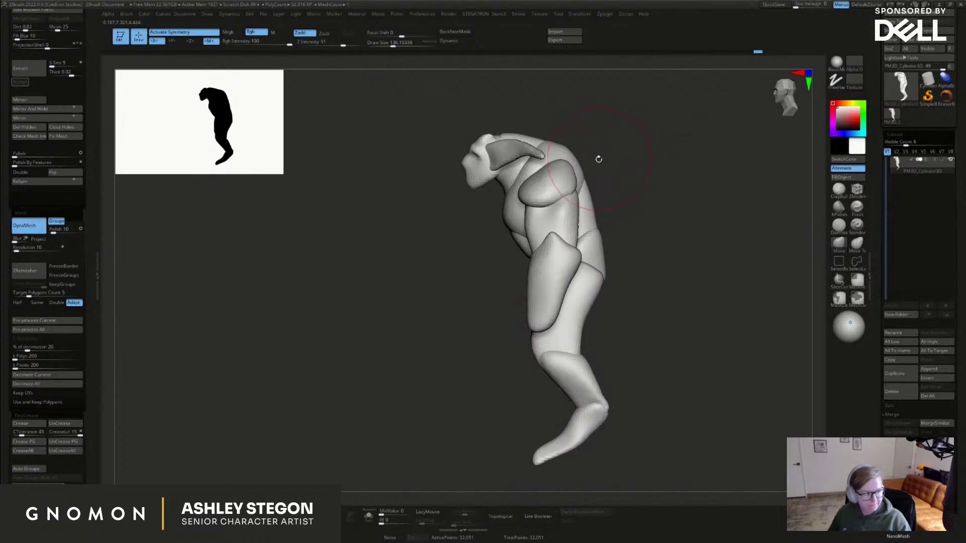
Refine the contour of the hunched upper back and the torso with the Move brush
key(s)
drag(614, 179, 587, 183)
drag(593, 222, 596, 221)
right_drag(534, 247, 573, 252)
right_drag(509, 251, 533, 241)
drag(527, 214, 534, 212)
shift+right_drag(534, 212, 546, 210)
drag(546, 212, 554, 214)
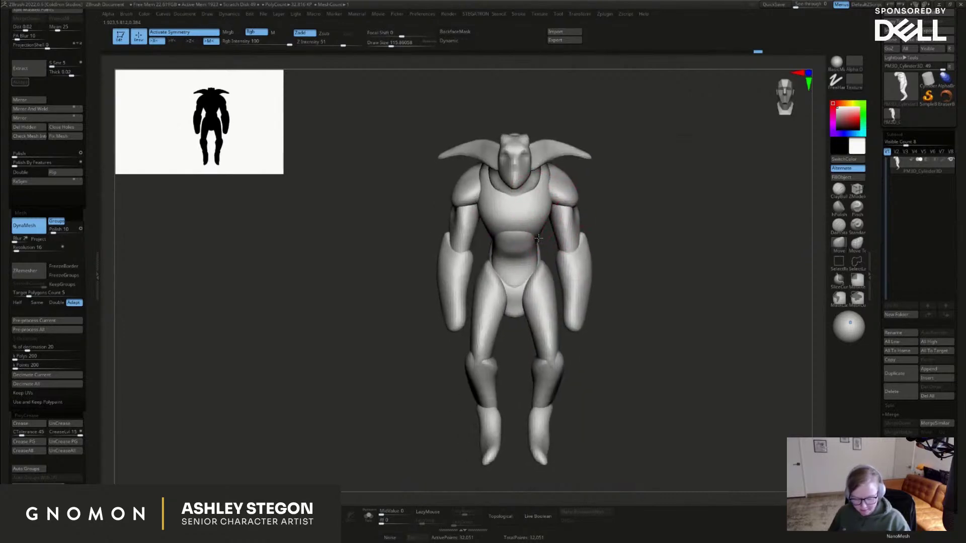
Reshape the thighs and knees symmetrically with the Move Topological brush
mouse_move(550, 275)
mouse_down()
mouse_move(586, 292)
mouse_move(575, 319)
mouse_up()
click(855, 244)
key(s)
key(s)
drag(575, 318, 579, 314)
drag(561, 370, 550, 376)
key(s)
mouse_move(545, 369)
shift+mouse_down()
mouse_move(546, 328)
mouse_move(524, 316)
shift+mouse_up()
key(s)
right_drag(523, 311, 548, 302)
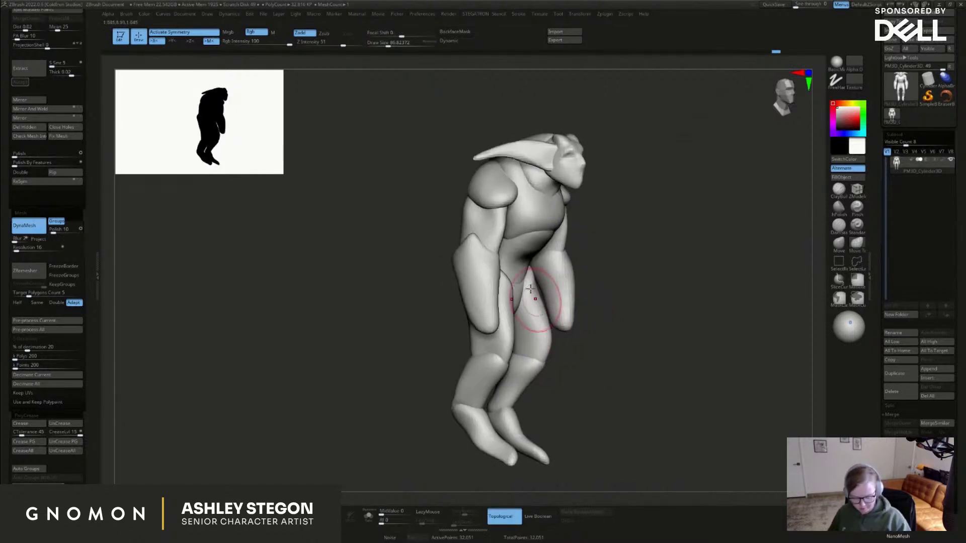
Push the backs of the thighs outward in profile to reshape the hips and upper legs
key(s)
drag(544, 342, 571, 341)
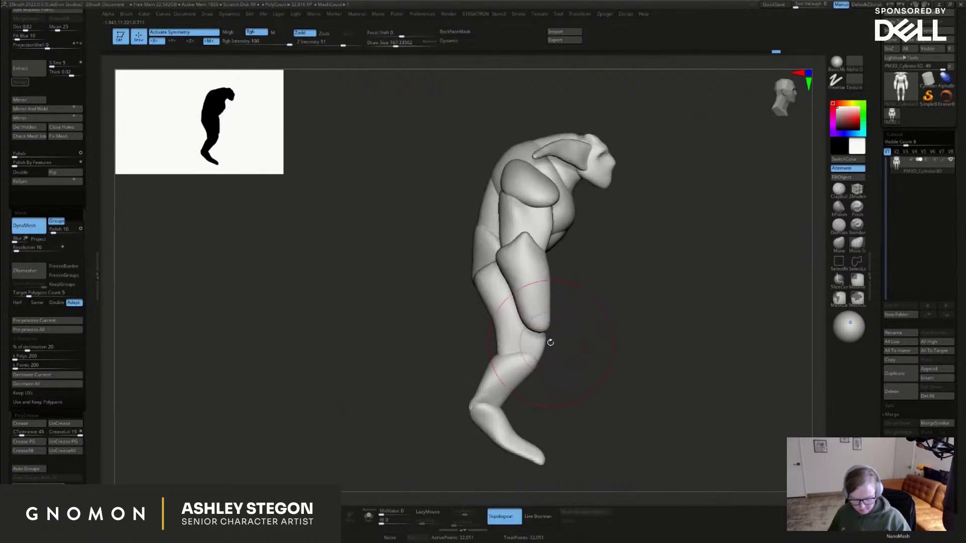
drag(500, 313, 477, 294)
key(s)
Raise the back of the head and the hump of the upper back in profile
right_drag(478, 214, 503, 209)
shift+right_drag(555, 154, 609, 189)
drag(589, 140, 593, 130)
mouse_move(525, 133)
mouse_down()
mouse_move(523, 120)
mouse_move(555, 119)
mouse_up()
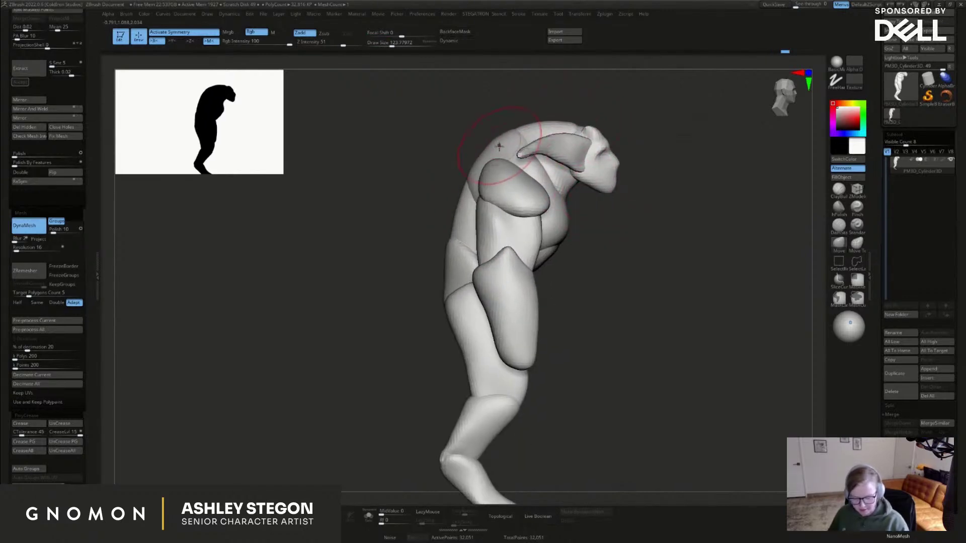
mouse_move(455, 186)
right_down()
mouse_move(504, 199)
mouse_move(587, 189)
right_up()
Refine the torso and upper legs with larger and smaller Move strokes
ctrl+right_drag(692, 241, 584, 241)
key(s)
mouse_move(523, 205)
mouse_down()
mouse_move(537, 194)
mouse_move(539, 233)
mouse_up()
key(s)
drag(527, 278, 522, 278)
drag(518, 286, 532, 330)
right_drag(571, 286, 568, 267)
key(s)
drag(567, 269, 565, 268)
Hide the shoulder, upper arm and forearm polygroups, mask the remaining body, and bring the arms back
mouse_move(566, 254)
mouse_down()
mouse_move(570, 230)
mouse_move(613, 253)
mouse_up()
ctrl+shift+click(556, 195)
ctrl+shift+click(565, 237)
ctrl+shift+click(579, 277)
ctrl+click(661, 292)
ctrl+shift+click(661, 292)
Reposition both arms against the hunched torso with the gizmo and clear the mask
key(w)
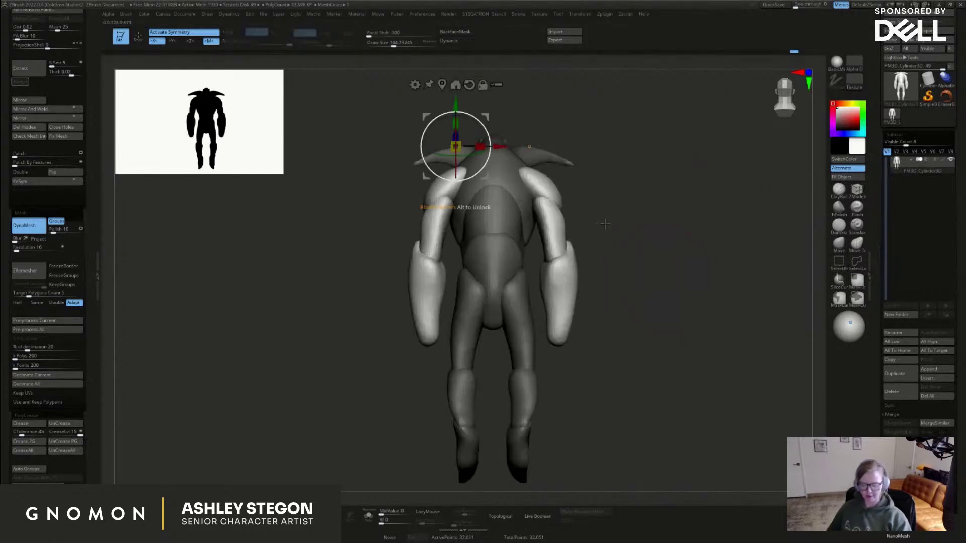
alt+right_drag(516, 103, 528, 107)
mouse_move(571, 120)
alt+mouse_down()
mouse_move(579, 138)
mouse_move(570, 137)
alt+mouse_up()
key(q)
drag(632, 272, 568, 241)
key(w)
drag(579, 151, 599, 137)
key(q)
mouse_move(673, 284)
mouse_down()
mouse_move(705, 278)
mouse_move(691, 298)
mouse_move(653, 291)
mouse_move(662, 315)
mouse_up()
key(w)
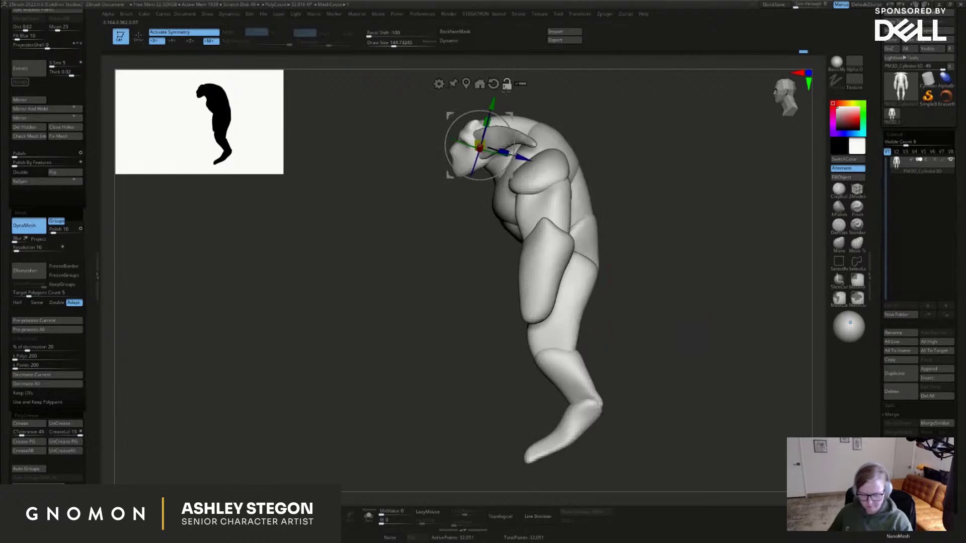
Turn on the polyframe and examine the figure's hunched pose from the front and the side
key(q)
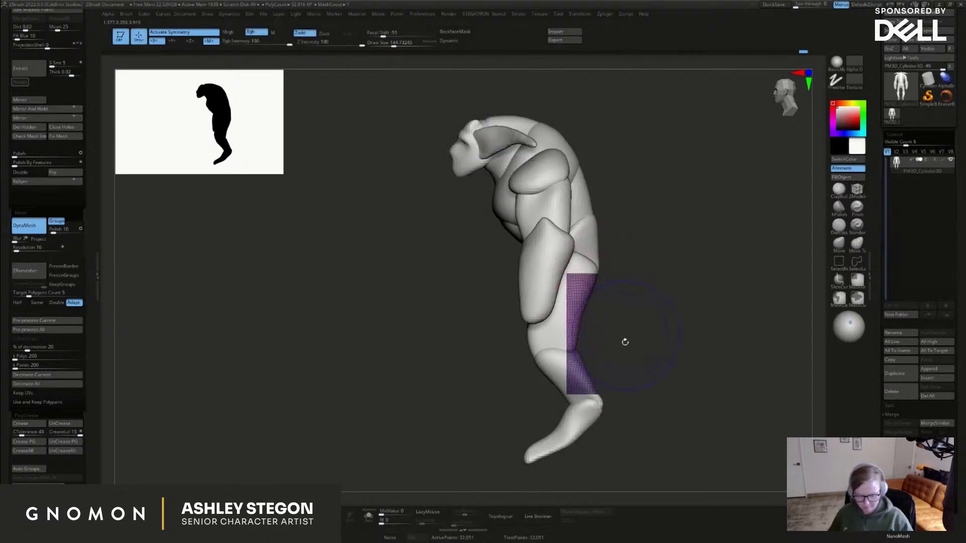
key(shift+f)
mouse_move(629, 327)
mouse_down()
mouse_move(597, 331)
mouse_move(620, 354)
mouse_move(615, 339)
mouse_up()
key(s)
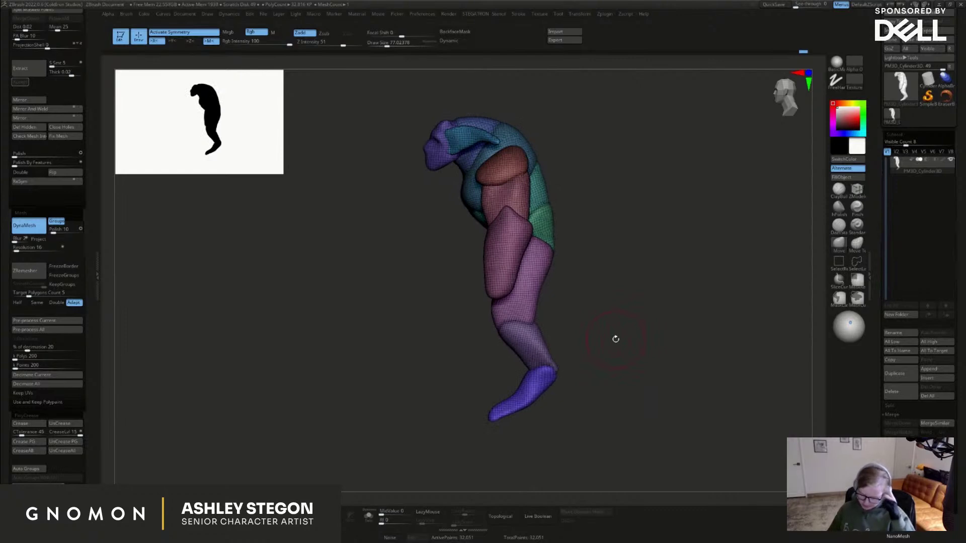
key(s)
drag(577, 219, 634, 225)
drag(471, 174, 459, 175)
drag(390, 176, 453, 174)
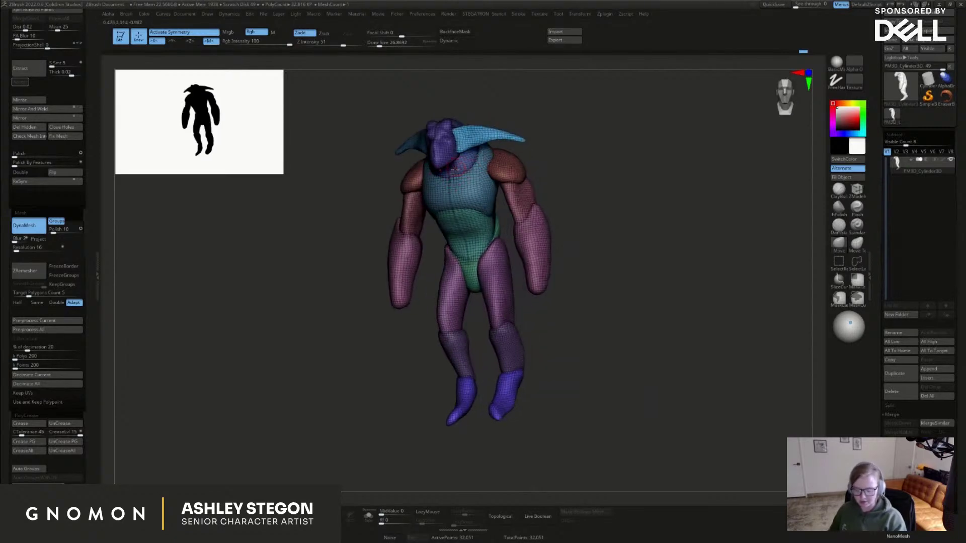
right_drag(468, 170, 473, 164)
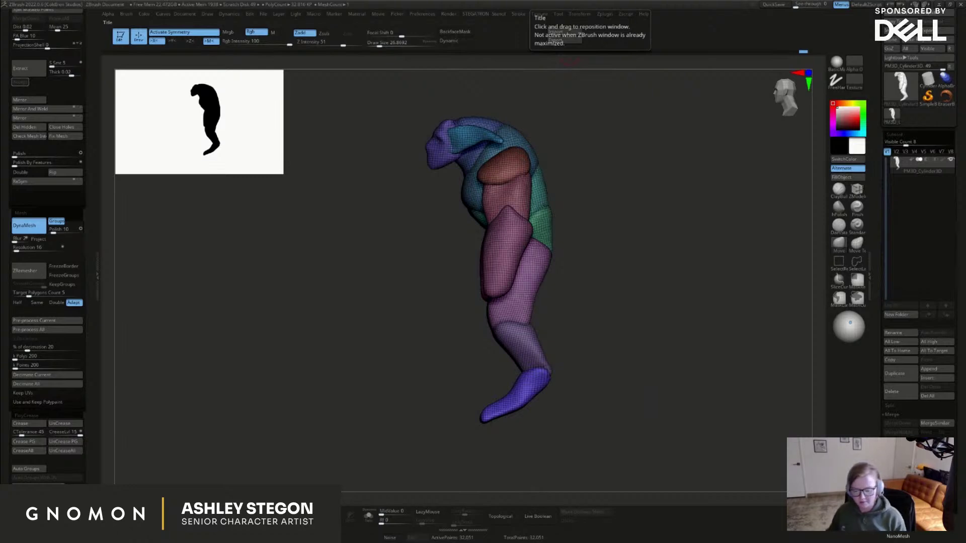
mouse_move(593, 235)
alt+mouse_down()
mouse_move(617, 249)
mouse_move(599, 240)
alt+mouse_up()
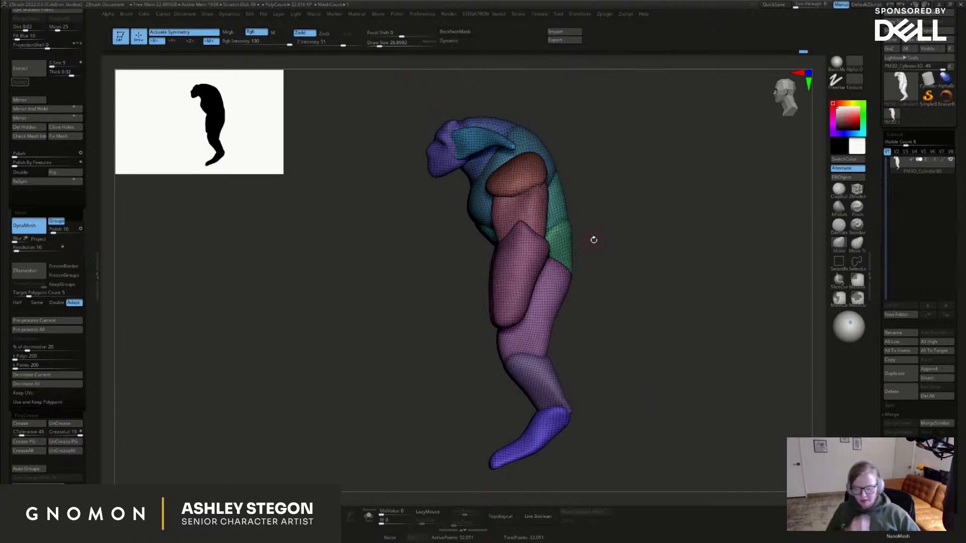
key(bracketleft)
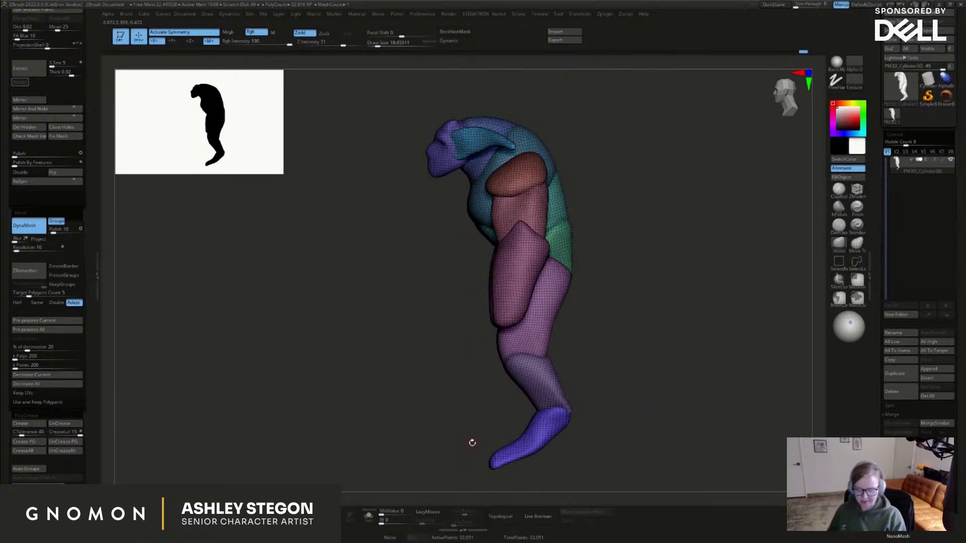
key(s)
drag(574, 327, 579, 326)
drag(638, 389, 633, 391)
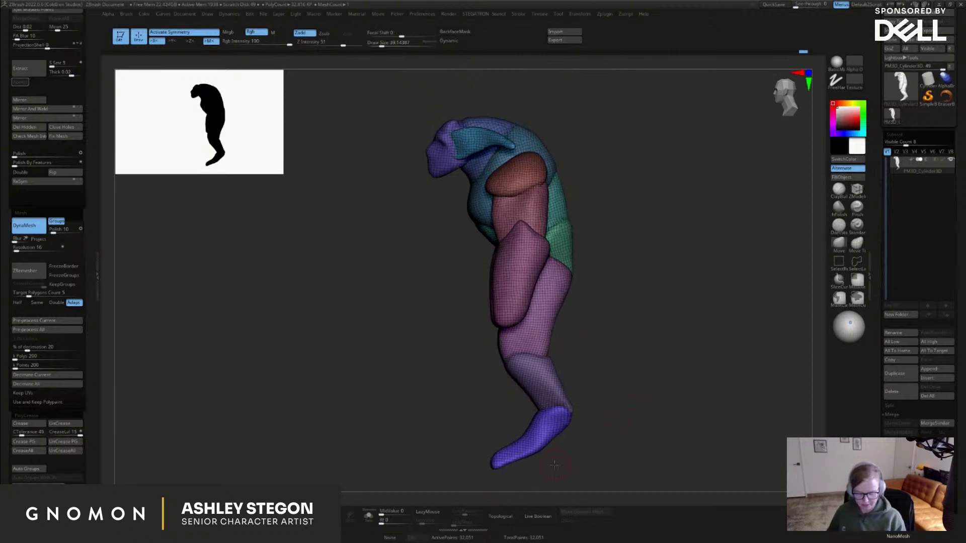
mouse_move(561, 459)
mouse_down()
mouse_move(695, 387)
mouse_move(610, 434)
mouse_move(615, 427)
mouse_move(634, 442)
mouse_move(651, 400)
mouse_up()
Mask everything except the legs and feet, and rotate the legs forward from the hips
click(840, 251)
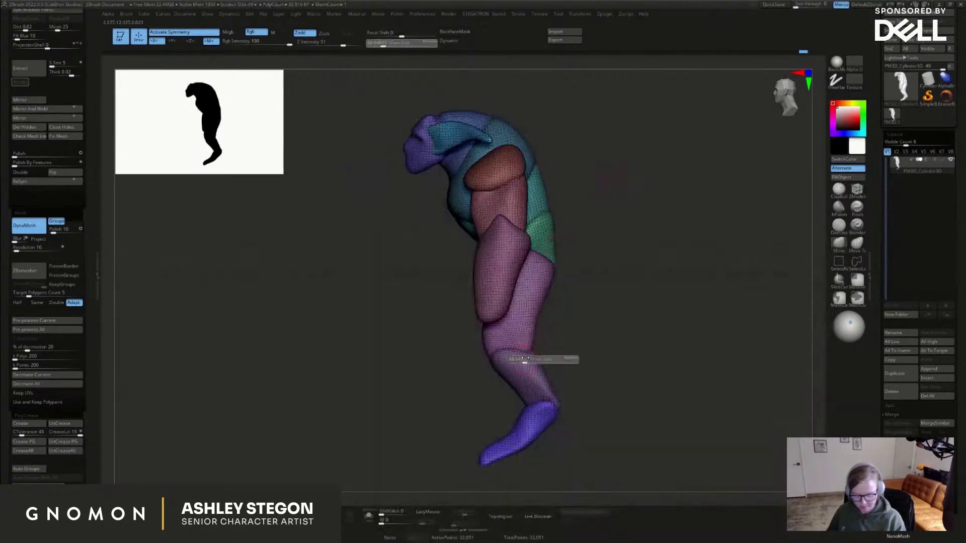
ctrl+shift+click(538, 276)
ctrl+shift+click(618, 327)
mouse_move(557, 326)
mouse_down()
mouse_move(649, 329)
mouse_move(564, 334)
mouse_up()
ctrl+shift+click(531, 371)
ctrl+shift+click(542, 406)
ctrl+click(617, 390)
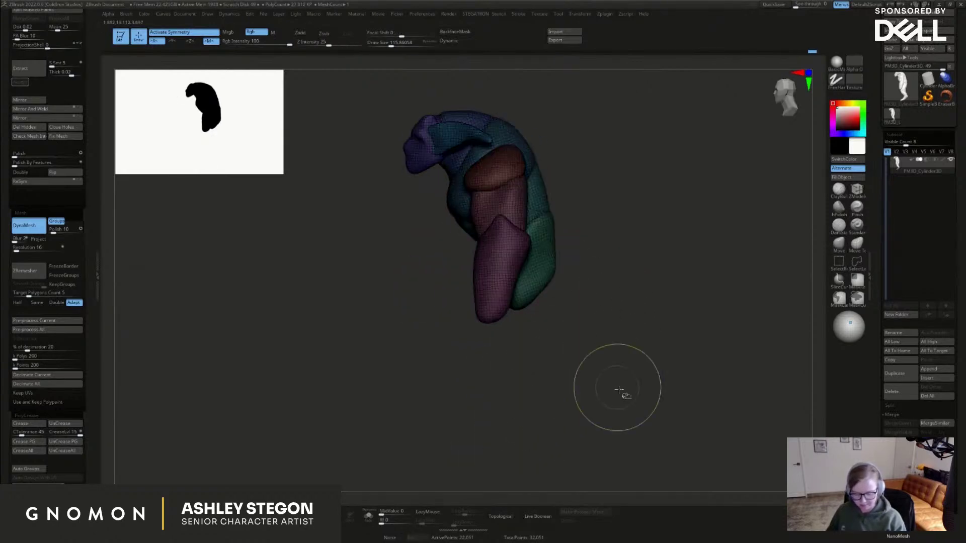
ctrl+shift+click(619, 389)
key(w)
alt+drag(464, 111, 555, 245)
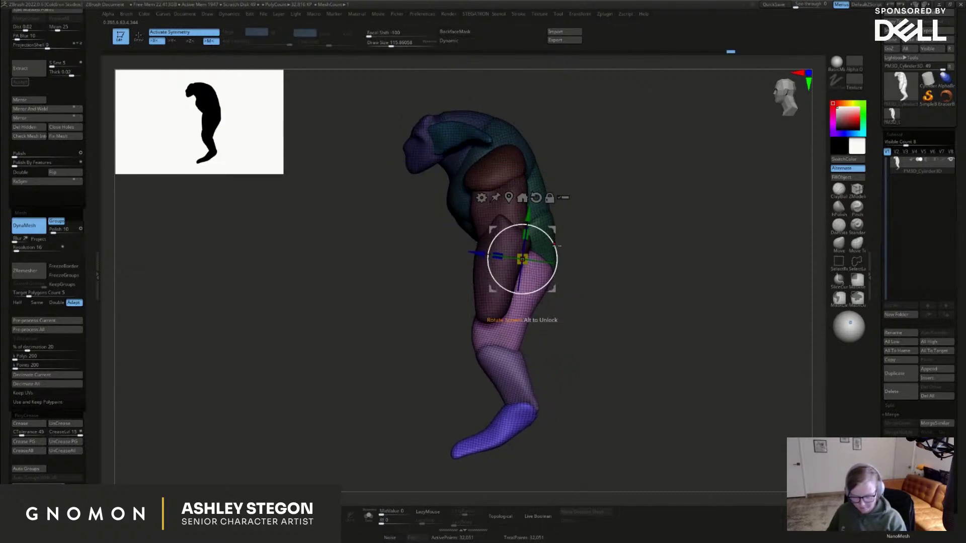
Mask the thighs too, rotate the lower legs and feet back from the knees, and clear the mask
key(q)
ctrl+shift+click(537, 289)
ctrl+click(591, 319)
ctrl+shift+click(591, 320)
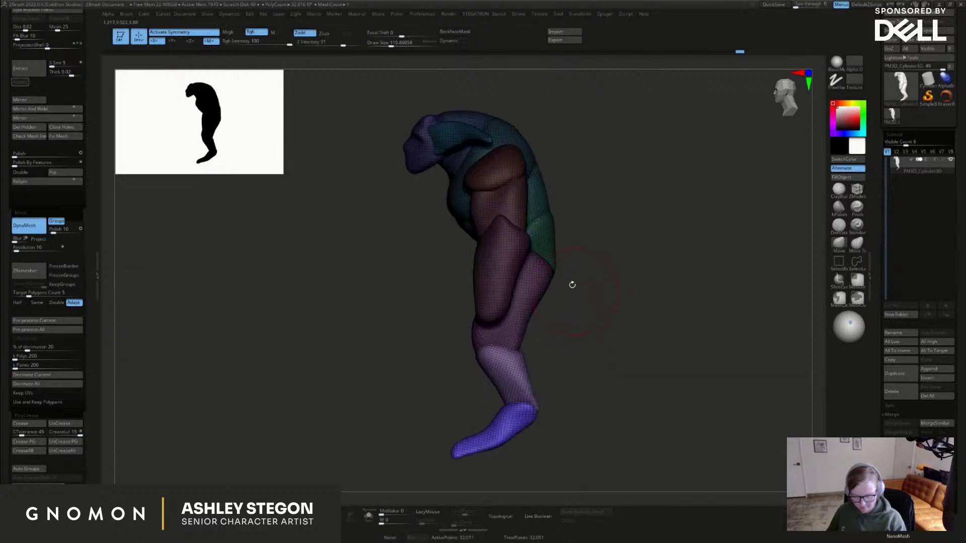
key(w)
alt+drag(551, 229, 528, 325)
key(q)
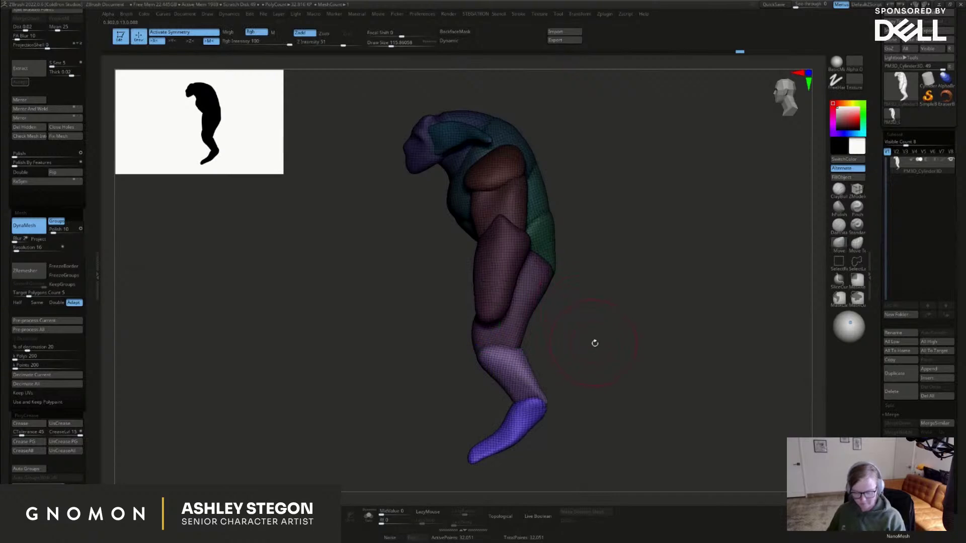
drag(590, 405, 623, 366)
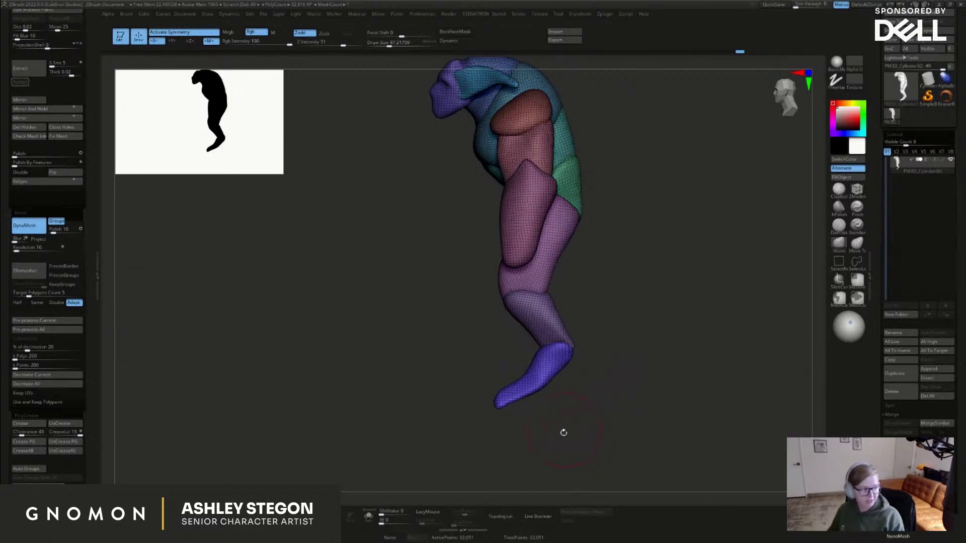
alt+drag(573, 411, 508, 409)
key(s)
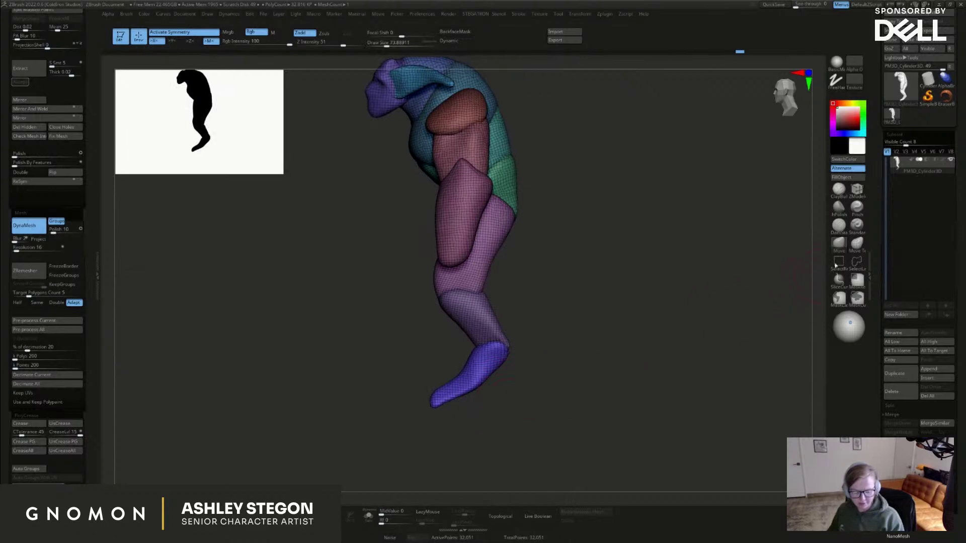
key(s)
Swell the fronts of both feet into rounded toes with the Inflat brush
mouse_move(410, 412)
mouse_down()
mouse_move(433, 412)
mouse_move(427, 404)
mouse_move(451, 398)
mouse_move(443, 397)
mouse_up()
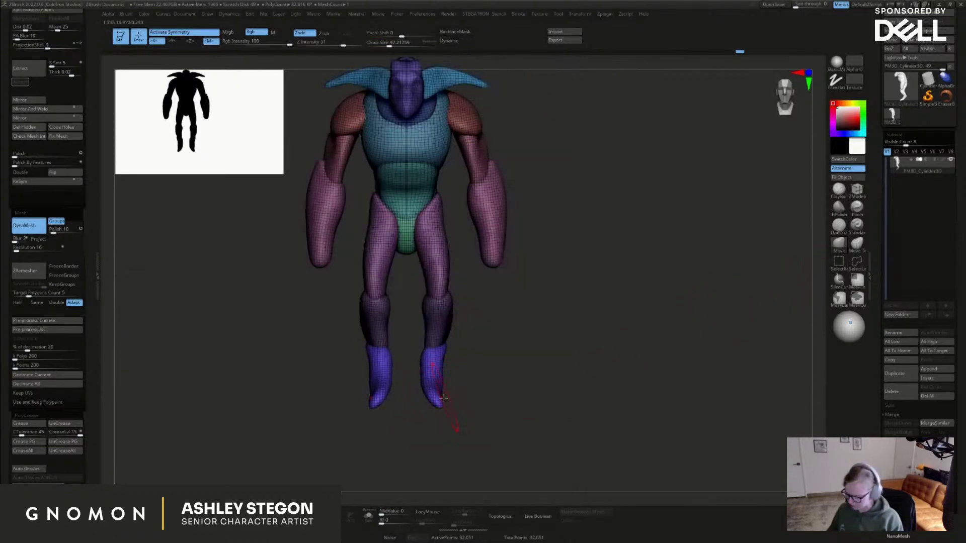
key(b)
click(553, 334)
key(b)
key(i)
key(n)
drag(525, 278, 513, 331)
drag(437, 395, 433, 401)
drag(503, 301, 505, 347)
drag(441, 384, 444, 354)
Reshape the toes, ankles and lower legs with the Move and Move Topological brushes
click(838, 250)
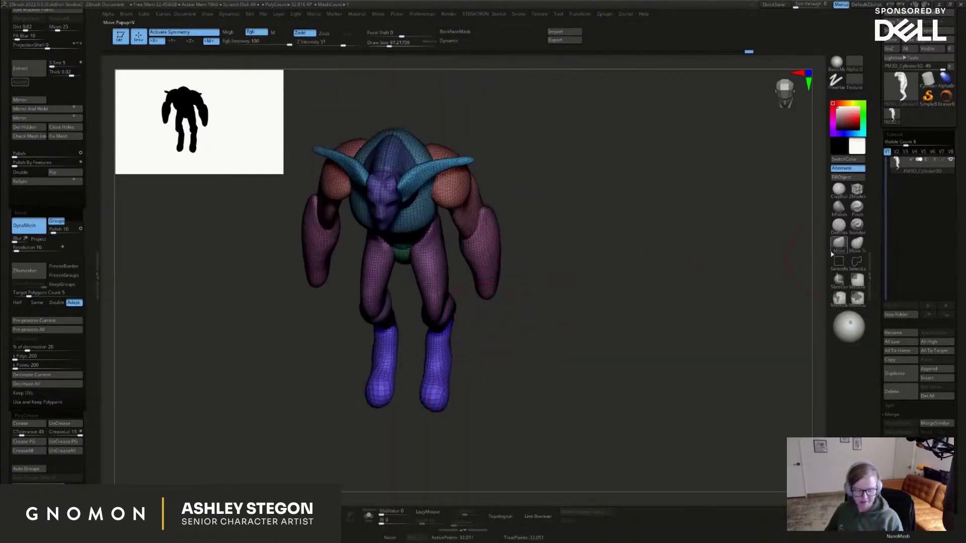
mouse_move(449, 389)
mouse_down()
mouse_move(458, 390)
mouse_move(448, 374)
mouse_up()
mouse_move(496, 397)
shift+mouse_down()
mouse_move(493, 364)
mouse_move(449, 354)
shift+mouse_up()
key(s)
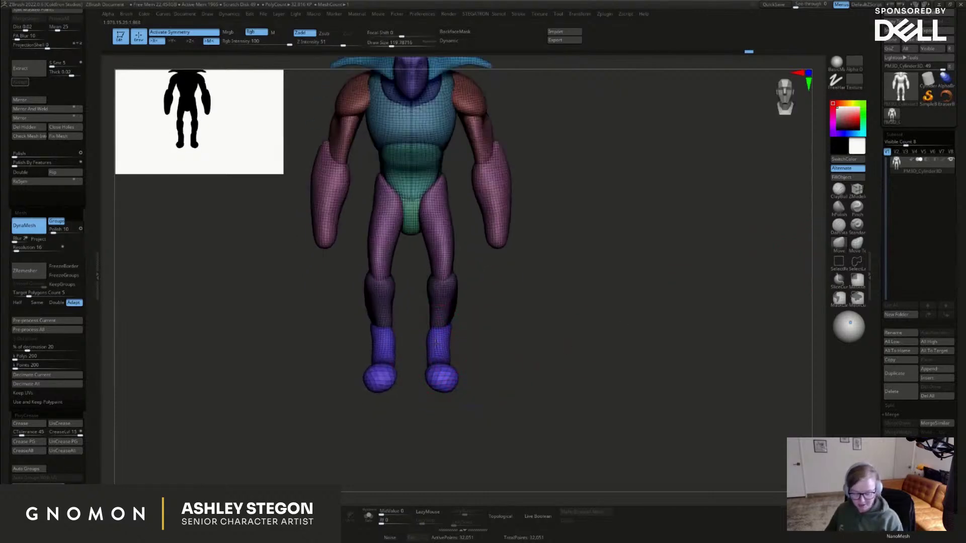
click(857, 245)
drag(454, 318, 447, 338)
key(s)
drag(440, 392, 443, 392)
mouse_move(453, 388)
mouse_down()
mouse_move(458, 379)
mouse_move(436, 383)
mouse_move(473, 383)
mouse_move(503, 346)
mouse_up()
key(s)
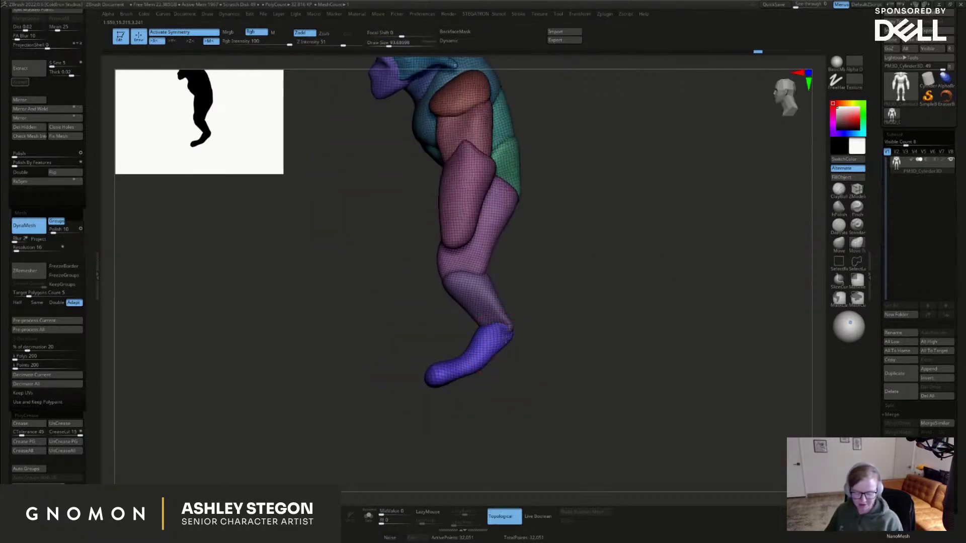
Flatten the soles, lengthen the toes and smooth the feet in profile
drag(467, 389, 466, 391)
key(bracketright)
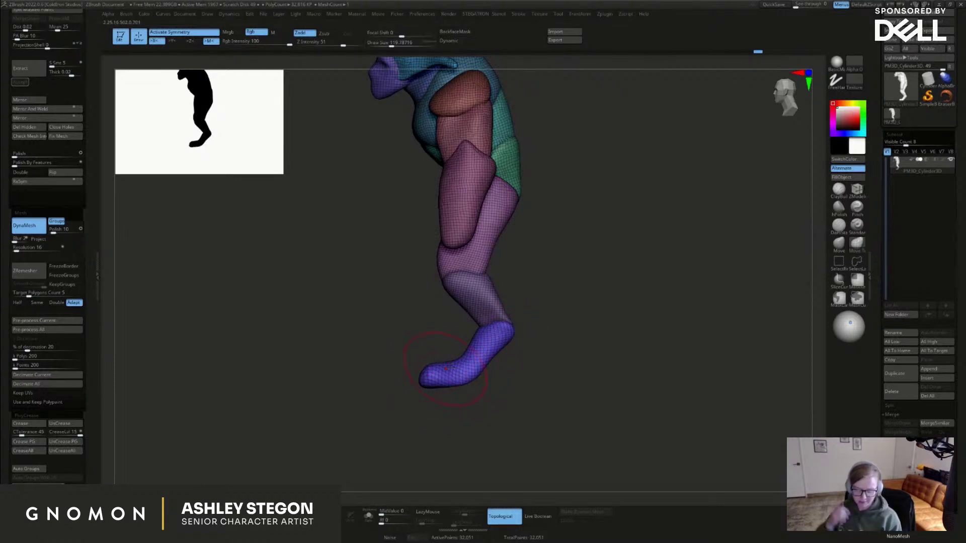
drag(491, 376, 512, 378)
shift+drag(436, 371, 425, 373)
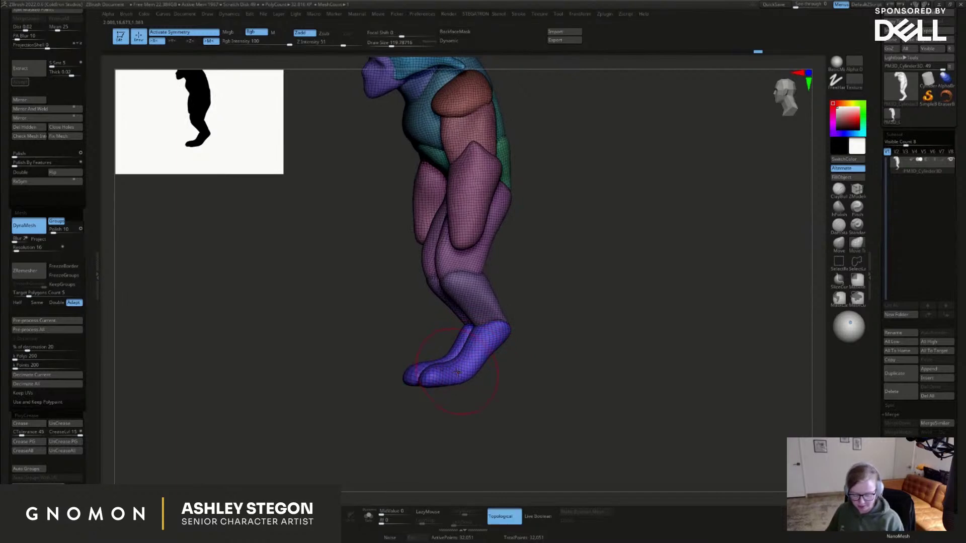
shift+drag(502, 383, 481, 385)
key(bracketright)
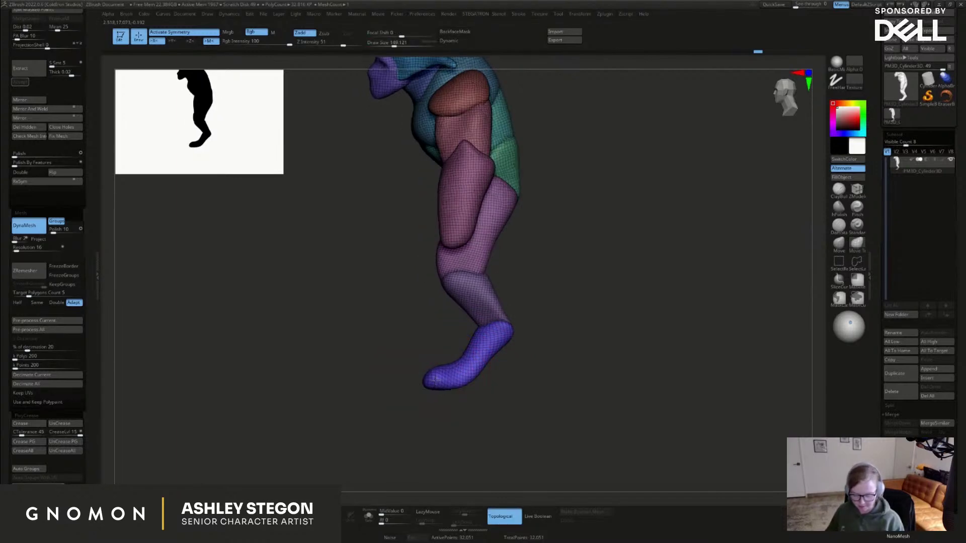
key(s)
alt+drag(538, 302, 534, 337)
drag(544, 332, 597, 310)
alt+drag(561, 262, 596, 266)
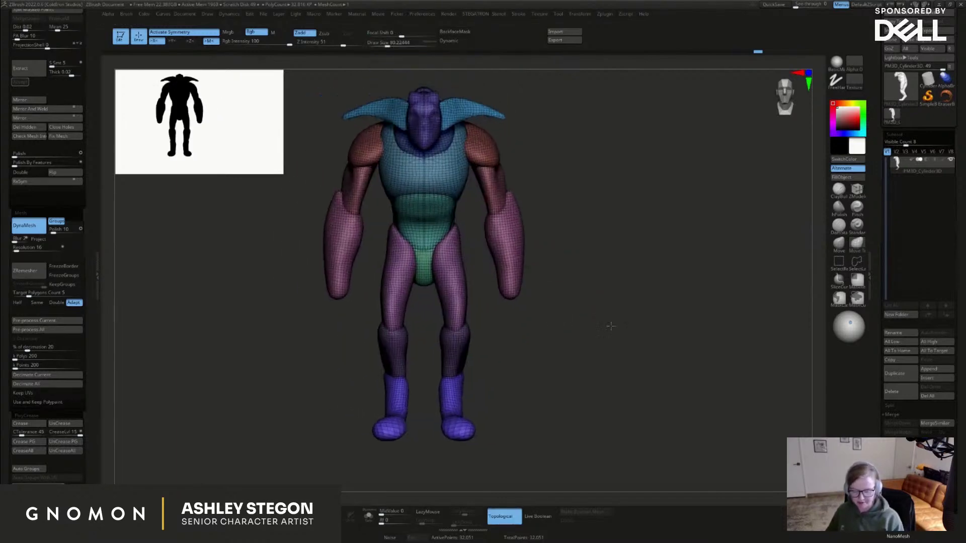
mouse_move(529, 223)
alt+mouse_down()
mouse_move(561, 240)
mouse_move(556, 269)
alt+mouse_up()
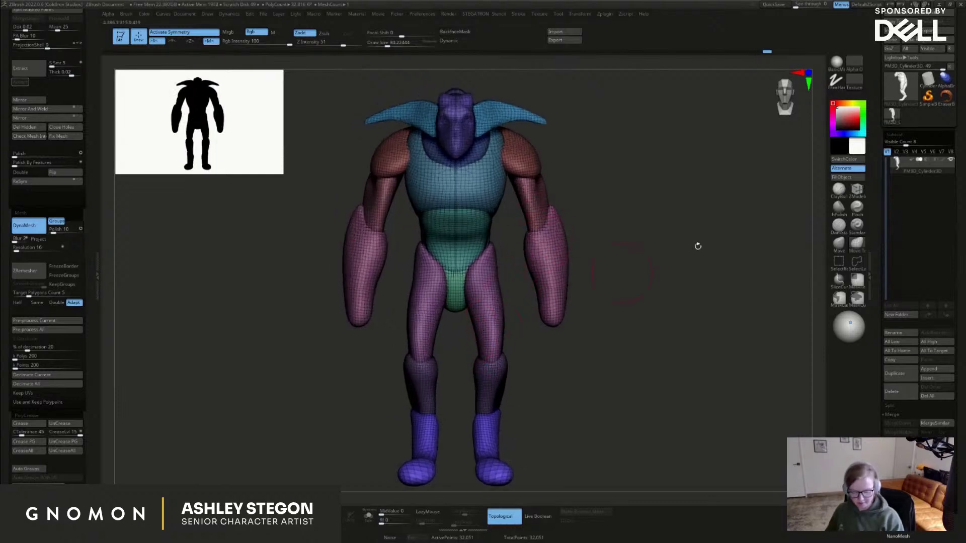
Turn off the polyframe and broaden the chest and shoulders with the Move Topological brush
click(838, 193)
key(shift+f)
mouse_move(531, 192)
right_down()
mouse_move(492, 179)
mouse_move(520, 185)
right_up()
click(860, 242)
key(s)
drag(519, 185, 524, 184)
mouse_move(523, 182)
right_down()
mouse_move(478, 222)
mouse_move(484, 237)
right_up()
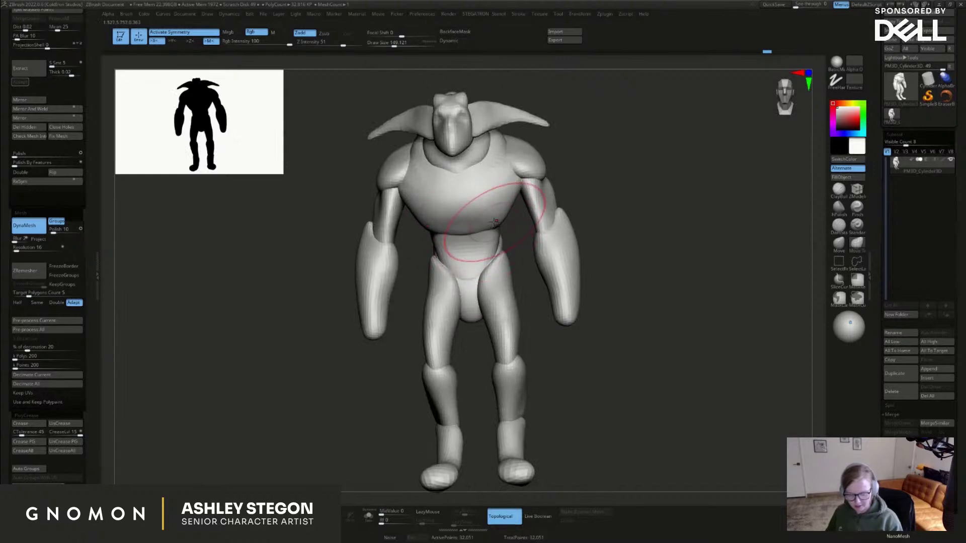
mouse_move(483, 223)
right_down()
mouse_move(502, 230)
mouse_move(467, 240)
mouse_move(490, 204)
mouse_move(631, 213)
mouse_move(577, 167)
right_up()
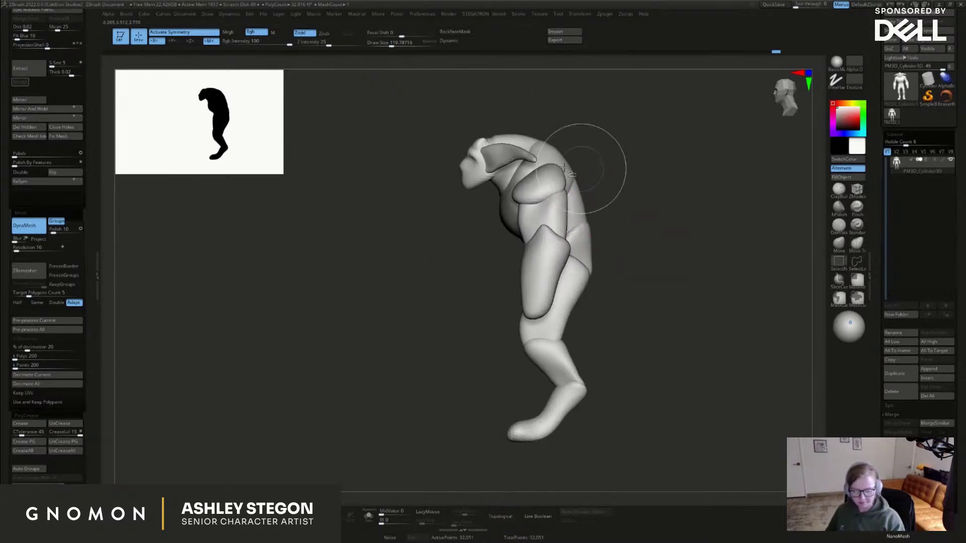
Isolate the chest polygroup, reshape the rib cage's side with a larger brush, and show the whole body again
ctrl+shift+click(554, 180)
alt+right_drag(582, 211, 564, 209)
ctrl+shift+click(569, 235)
ctrl+shift+click(537, 152)
key(s)
drag(542, 215, 544, 232)
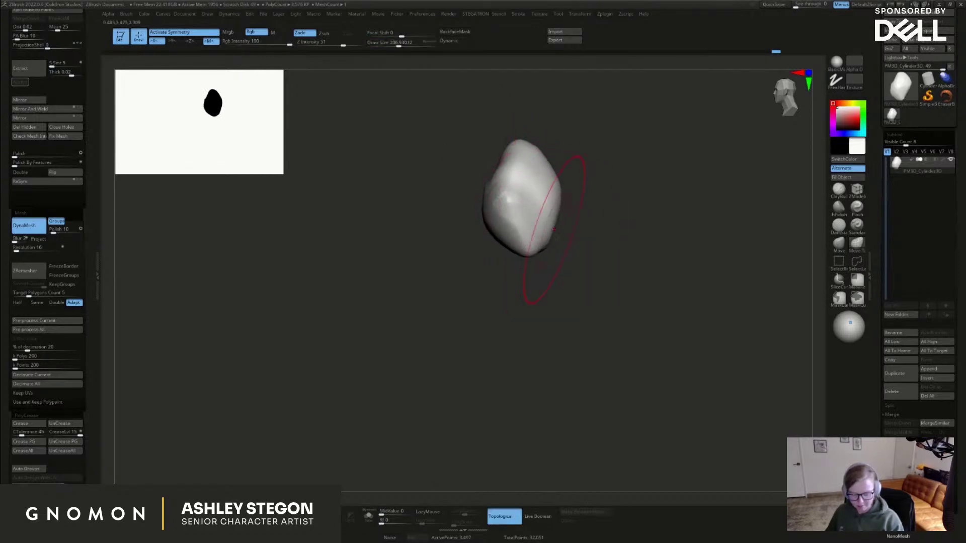
ctrl+shift+click(558, 272)
mouse_move(578, 254)
right_down()
mouse_move(563, 229)
mouse_move(533, 229)
mouse_move(606, 230)
mouse_move(573, 235)
right_up()
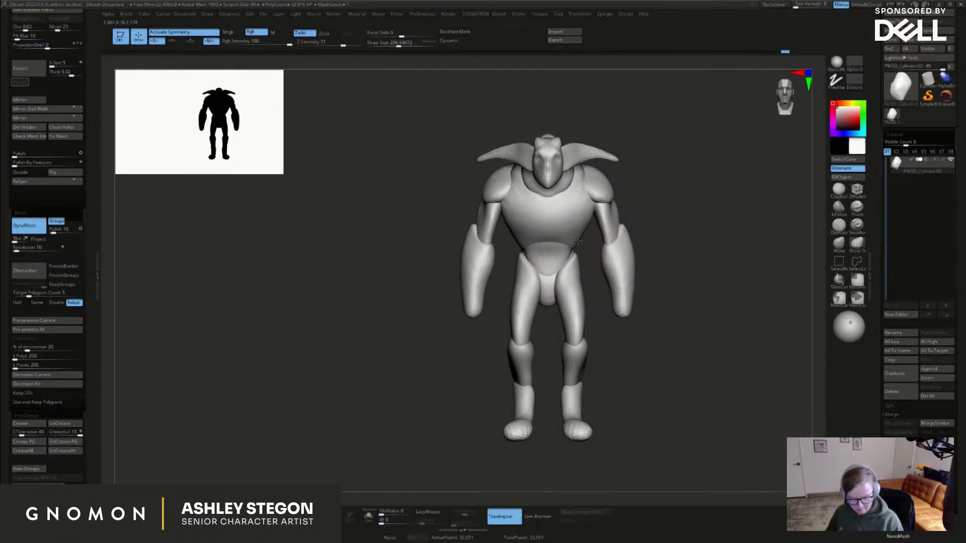
Reshape the arms and smooth the elbow area with the Move brush, and check the figure in profile and from behind
key(s)
drag(592, 234, 582, 234)
mouse_move(591, 197)
ctrl+right_down()
mouse_move(599, 173)
mouse_move(659, 215)
ctrl+right_up()
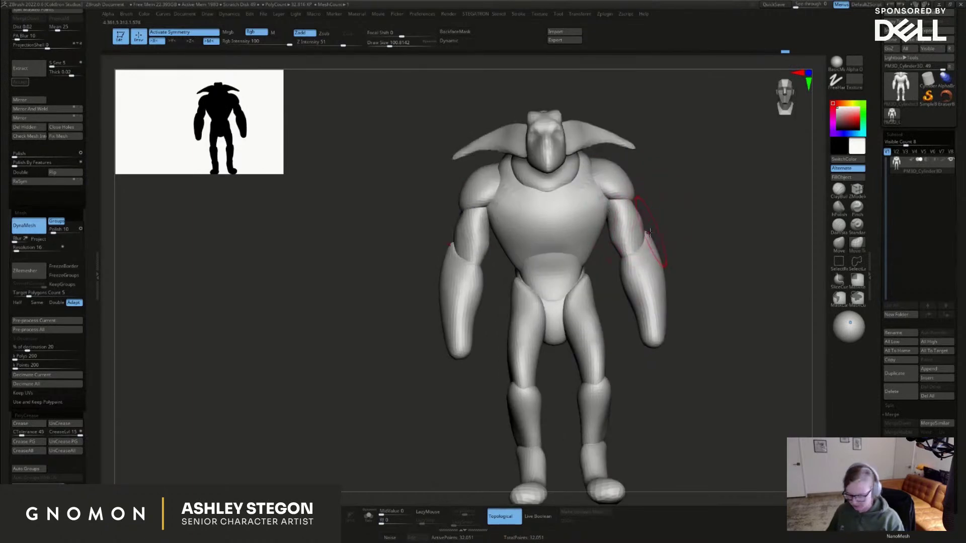
key(b)
key(m)
key(v)
key(s)
drag(626, 233, 611, 231)
right_drag(651, 276, 608, 229)
shift+drag(608, 228, 619, 220)
mouse_move(657, 220)
right_down()
mouse_move(629, 252)
mouse_move(667, 246)
mouse_move(478, 271)
right_up()
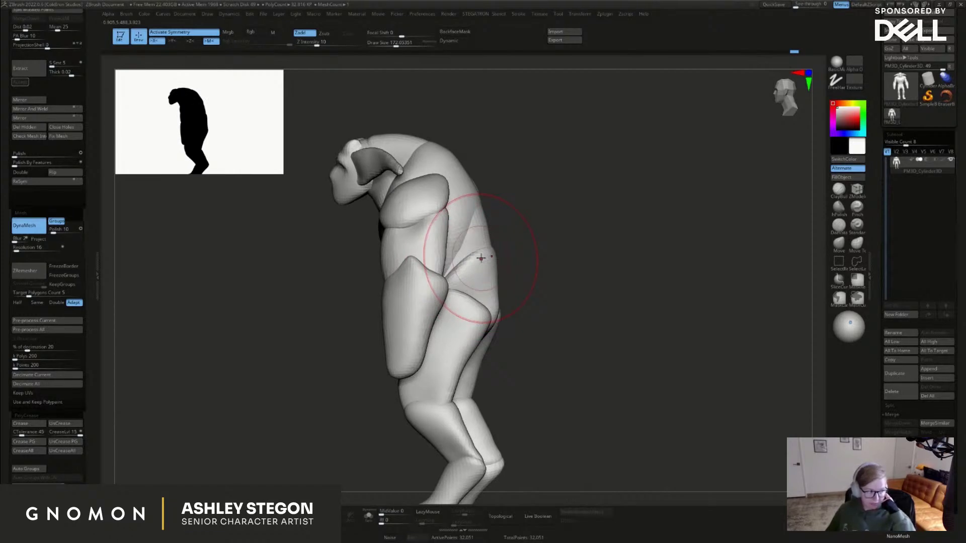
mouse_move(455, 221)
right_down()
mouse_move(434, 207)
mouse_move(431, 223)
mouse_move(564, 242)
mouse_move(540, 243)
mouse_move(527, 230)
mouse_move(557, 251)
right_up()
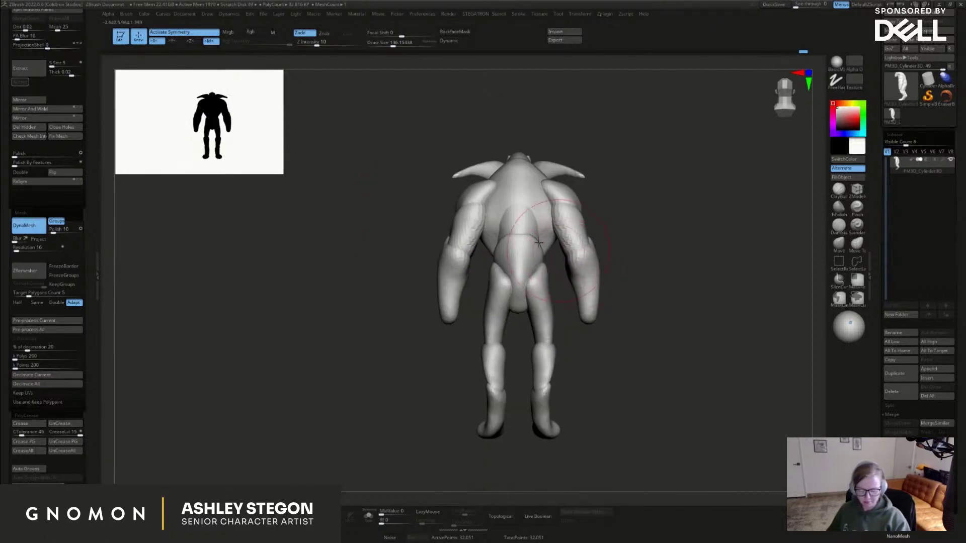
Hide the abdomen, pelvis, legs and feet, mask the remaining head, chest and arms, and show the whole body again
ctrl+shift+click(532, 220)
ctrl+shift+drag(629, 215, 640, 250)
ctrl+shift+click(523, 262)
ctrl+shift+click(547, 302)
ctrl+shift+click(545, 367)
ctrl+shift+click(543, 405)
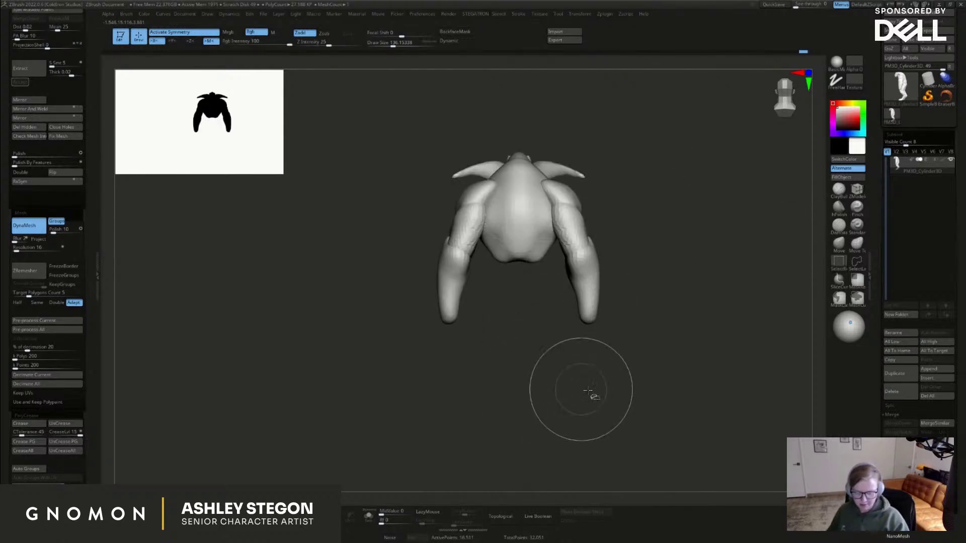
ctrl+click(603, 388)
ctrl+shift+click(609, 385)
Move the unmasked lower body downward with the transform gizmo to lengthen the torso, and clear the mask
right_drag(614, 308, 659, 317)
key(w)
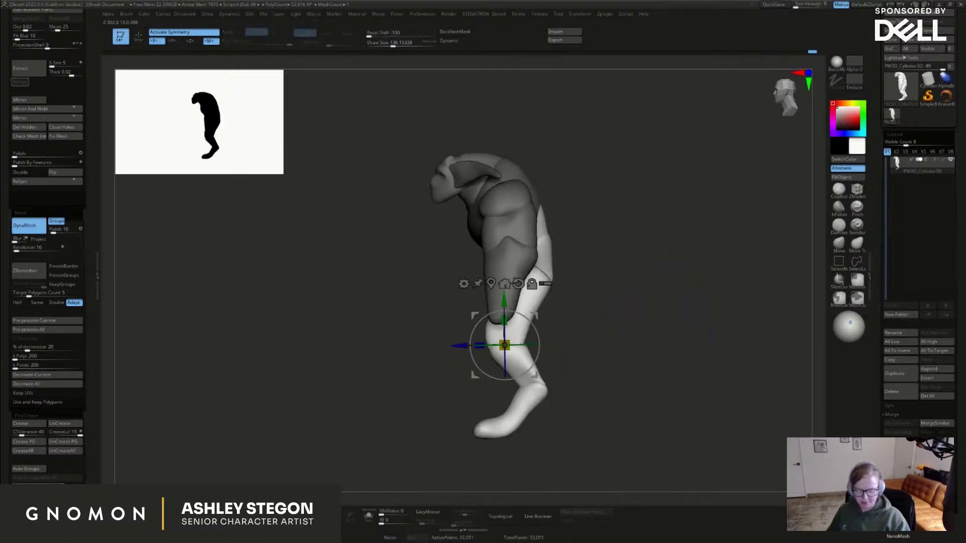
drag(536, 310, 554, 221)
key(q)
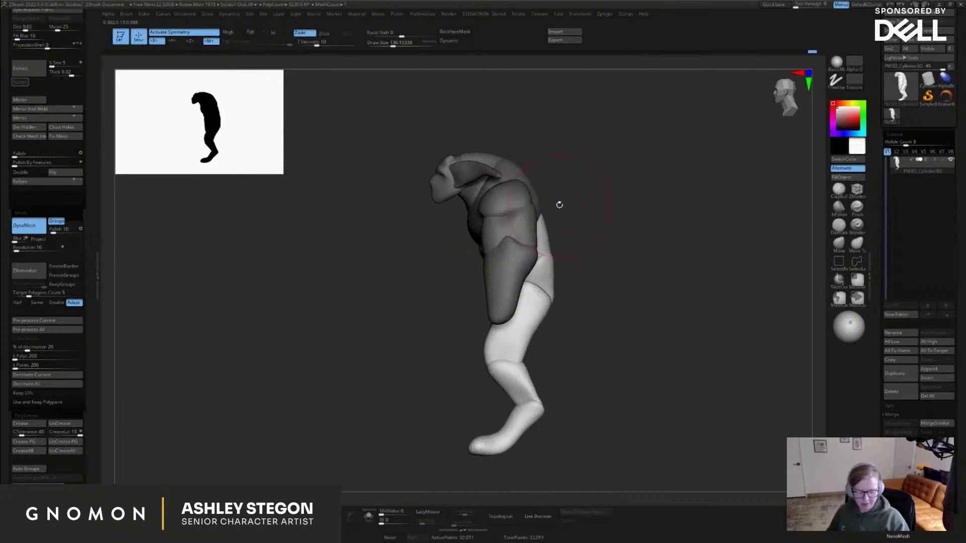
mouse_move(589, 261)
shift+mouse_down()
mouse_move(648, 312)
mouse_move(680, 295)
shift+mouse_up()
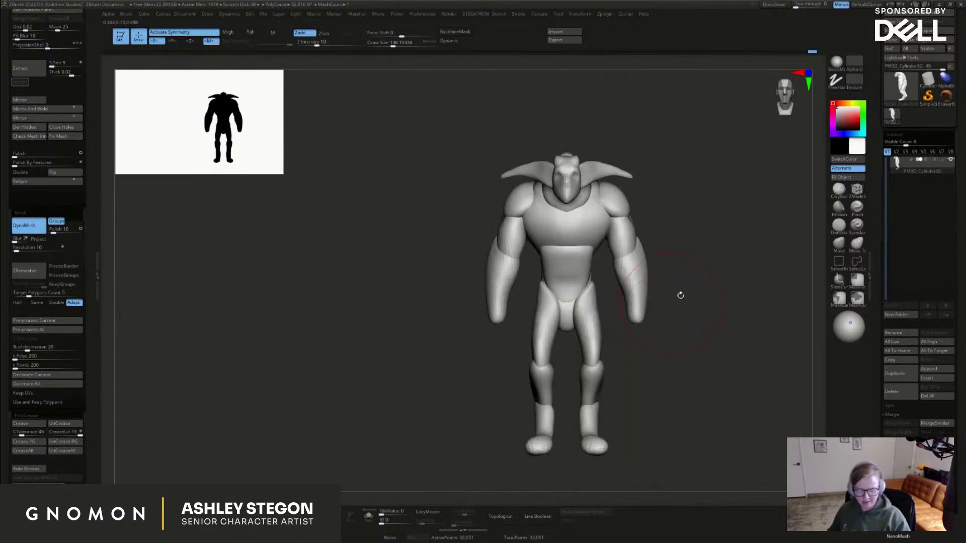
Reshape the abdomen, lower chest edge and shoulders with the Move Topological brush at a reduced size
click(857, 249)
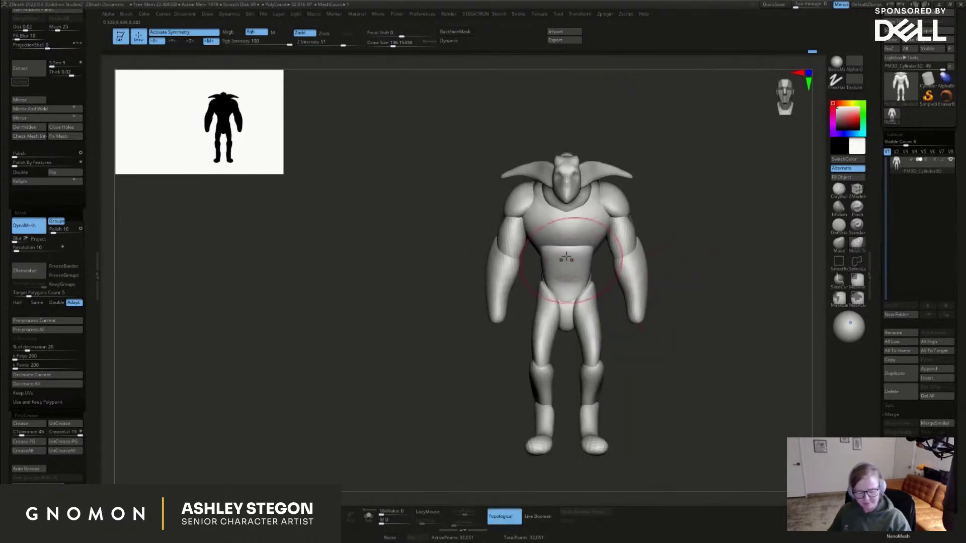
drag(565, 258, 579, 259)
key(bracketleft)
key(bracketleft)
mouse_move(592, 258)
right_down()
mouse_move(582, 224)
mouse_move(560, 226)
mouse_move(603, 248)
mouse_move(588, 257)
mouse_move(583, 221)
mouse_move(598, 235)
mouse_move(622, 204)
right_up()
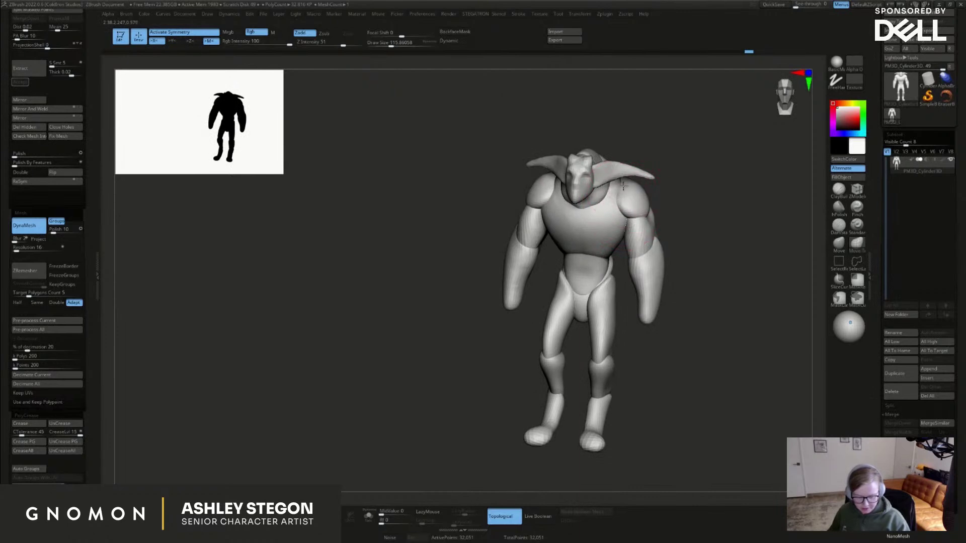
right_drag(647, 201, 634, 225)
drag(635, 228, 639, 224)
right_drag(651, 251, 650, 341)
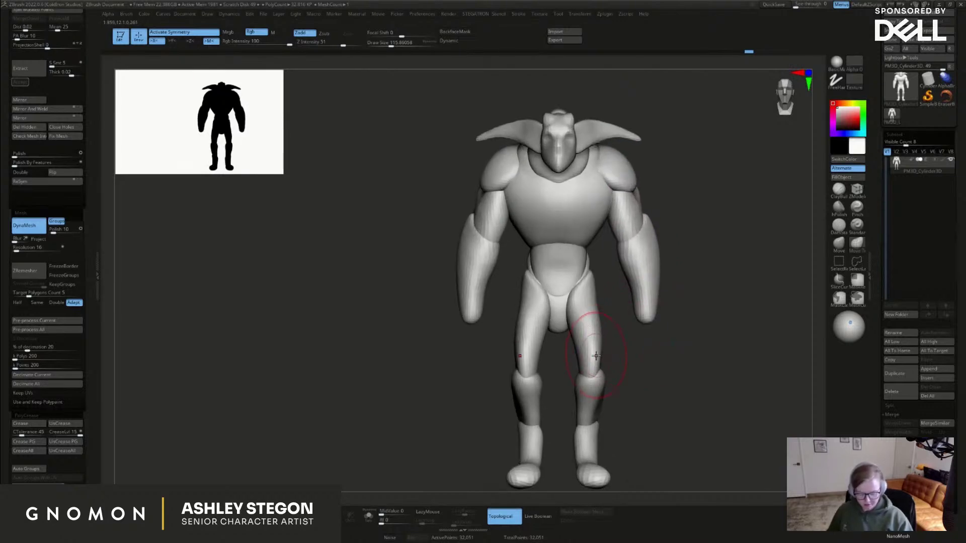
Adjust the thighs, hips, buttocks and lower back with a smaller Move Topological brush from several angles
mouse_move(558, 325)
right_down()
mouse_move(560, 306)
mouse_move(561, 323)
mouse_move(574, 311)
right_up()
mouse_move(612, 256)
right_down()
mouse_move(620, 297)
mouse_move(642, 269)
right_up()
key(s)
drag(636, 287, 633, 287)
mouse_move(649, 281)
alt+right_down()
mouse_move(562, 303)
mouse_move(580, 276)
alt+right_up()
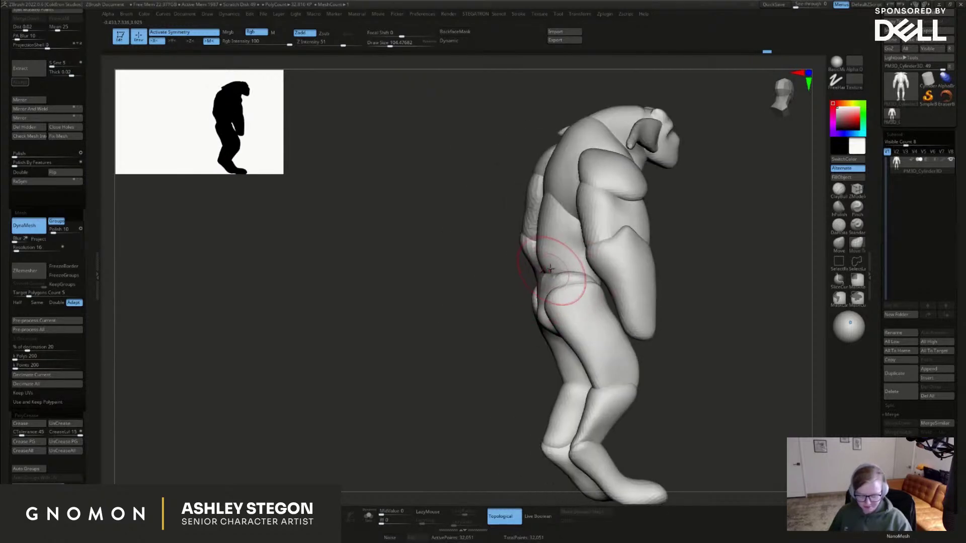
right_drag(543, 266, 559, 277)
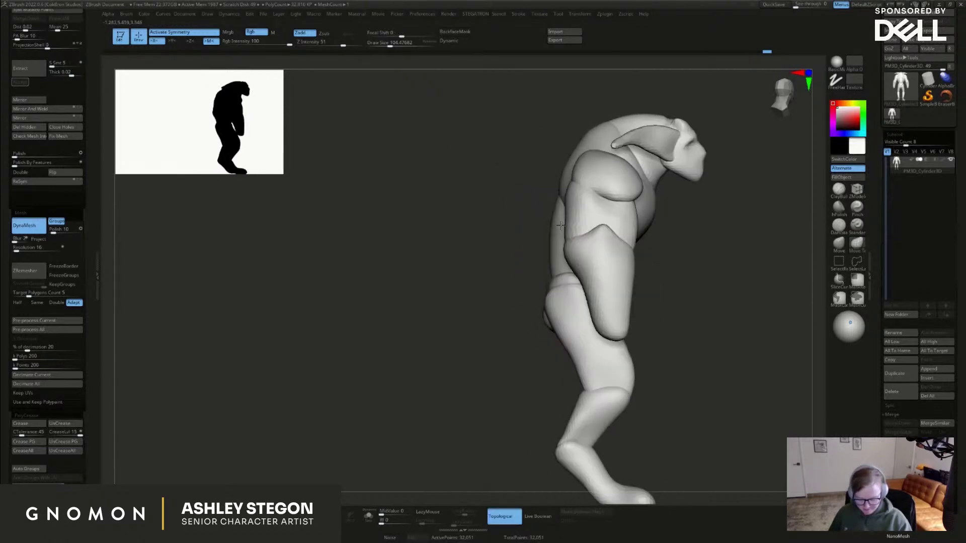
mouse_move(546, 321)
right_down()
mouse_move(535, 297)
mouse_move(546, 313)
right_up()
right_drag(573, 358, 614, 290)
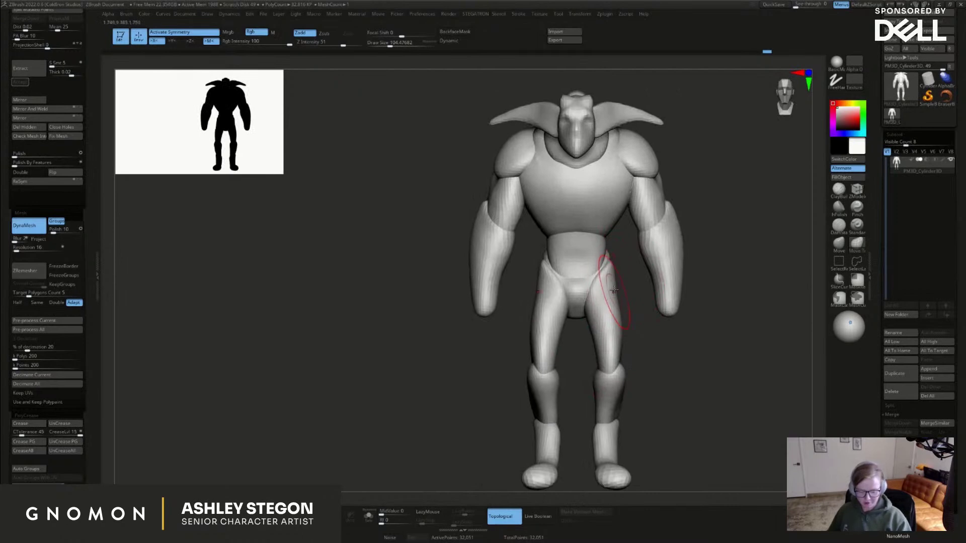
Build up the deltoids and upper arms with the ClayBuildup brush, and undo the last stroke
click(842, 194)
right_drag(647, 172, 603, 211)
drag(612, 209, 623, 212)
right_drag(627, 209, 653, 234)
drag(639, 227, 651, 205)
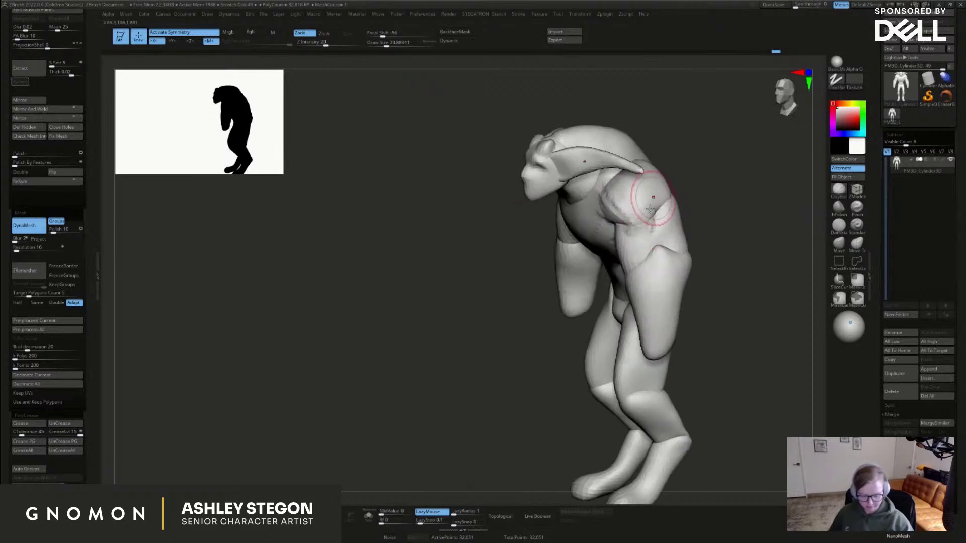
right_drag(651, 205, 652, 215)
alt+right_drag(703, 135, 575, 225)
key(ctrl+z)
Turn on BackfaceMask and build clay over the shoulders, shoulder blades and upper back
click(455, 32)
right_drag(511, 185, 524, 280)
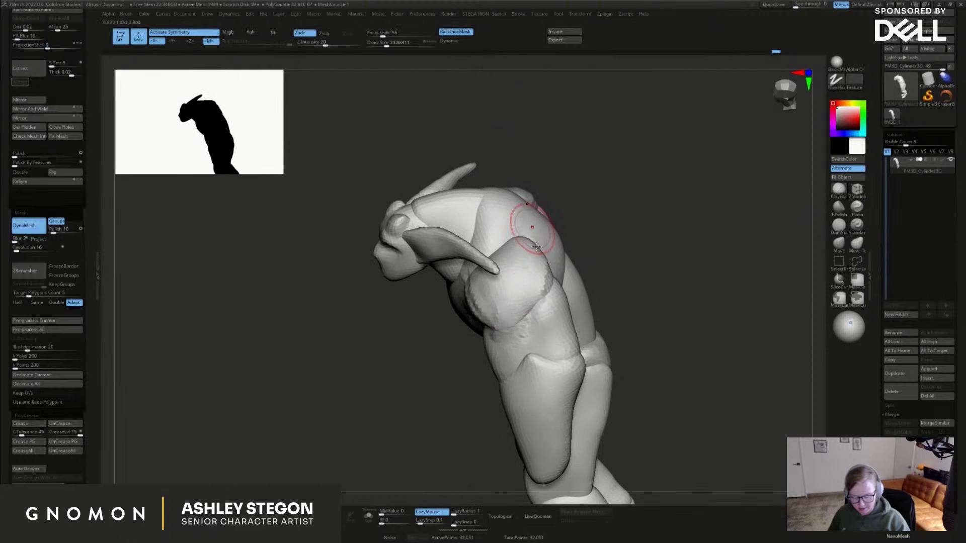
right_drag(523, 197, 503, 171)
right_drag(500, 270, 509, 270)
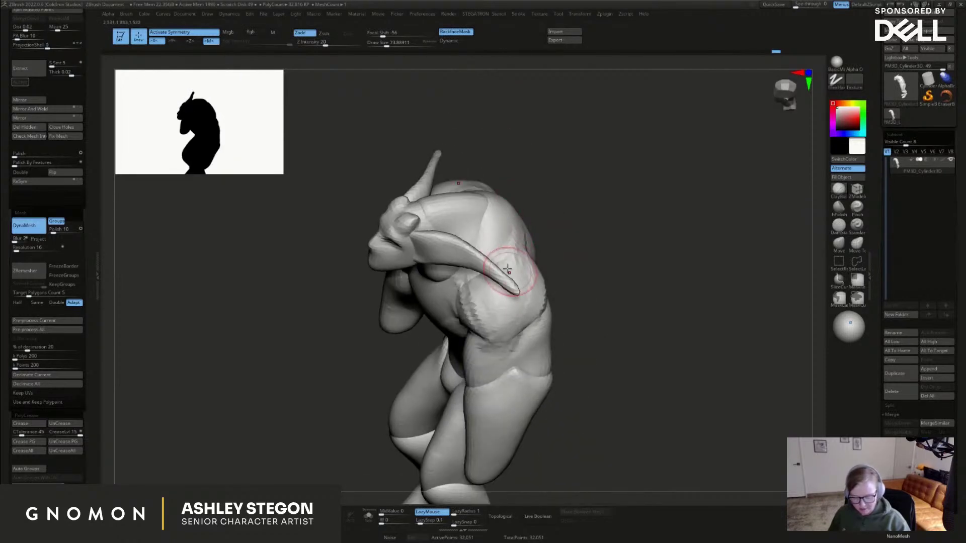
mouse_move(492, 305)
right_down()
mouse_move(475, 313)
mouse_move(523, 242)
right_up()
mouse_move(508, 280)
right_down()
mouse_move(506, 221)
mouse_move(651, 205)
right_up()
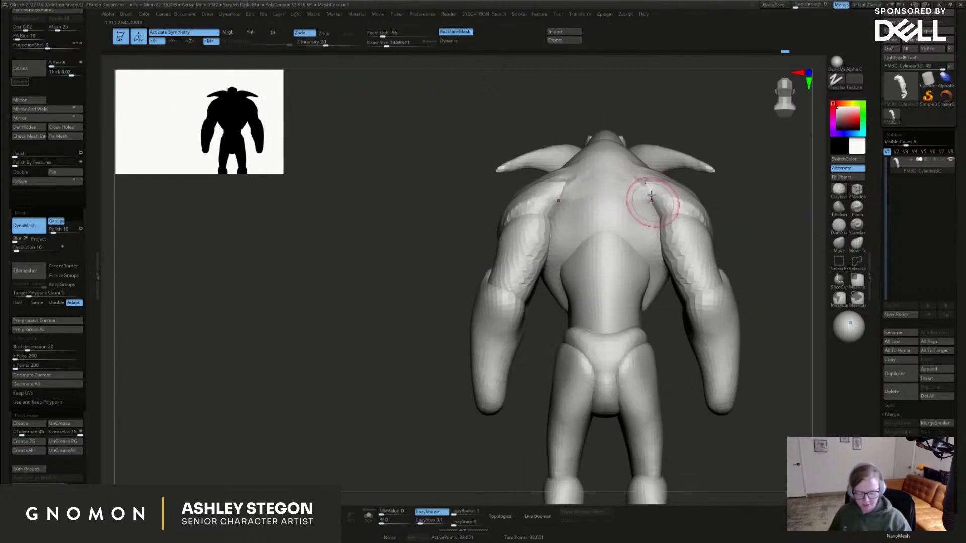
Lay clay strokes down the back from the shoulder blades to the waist, blending the torso pieces into the pelvis
mouse_move(649, 211)
mouse_down()
mouse_move(660, 200)
mouse_move(629, 218)
mouse_move(634, 228)
mouse_up()
right_drag(616, 237, 627, 268)
mouse_move(645, 229)
mouse_down()
mouse_move(626, 289)
mouse_move(638, 262)
mouse_up()
key(s)
mouse_move(632, 284)
mouse_down()
mouse_move(654, 256)
mouse_move(629, 332)
mouse_move(632, 243)
mouse_move(620, 321)
mouse_up()
mouse_move(630, 319)
alt+right_down()
mouse_move(644, 255)
mouse_move(637, 282)
alt+right_up()
drag(649, 278, 655, 285)
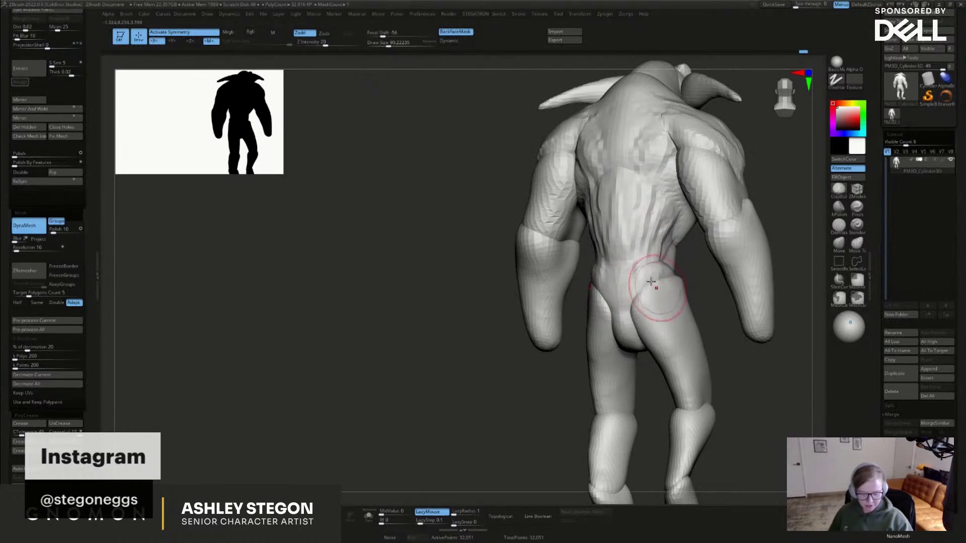
Build up the lower rib cage, upper abdomen and pectorals with the ClayBuildup brush
mouse_move(682, 285)
right_down()
mouse_move(765, 215)
mouse_move(775, 236)
mouse_move(569, 221)
right_up()
drag(573, 238, 585, 246)
right_drag(585, 246, 563, 221)
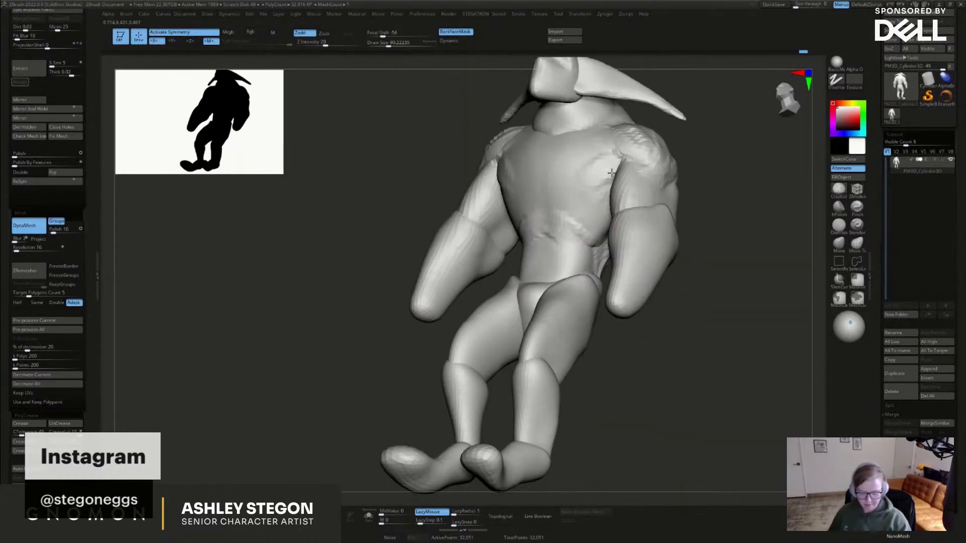
right_drag(606, 166, 584, 179)
mouse_move(596, 136)
mouse_down()
mouse_move(577, 172)
mouse_move(551, 175)
mouse_move(558, 162)
mouse_move(544, 173)
mouse_move(565, 176)
mouse_up()
mouse_move(565, 168)
alt+right_down()
mouse_move(565, 206)
mouse_move(576, 171)
alt+right_up()
Build up and carve the base of the neck and upper chest with ClayBuildup, varying the brush size
key(s)
drag(580, 162, 578, 162)
mouse_move(586, 151)
right_down()
mouse_move(588, 139)
mouse_move(561, 161)
right_up()
key(s)
drag(573, 161, 571, 162)
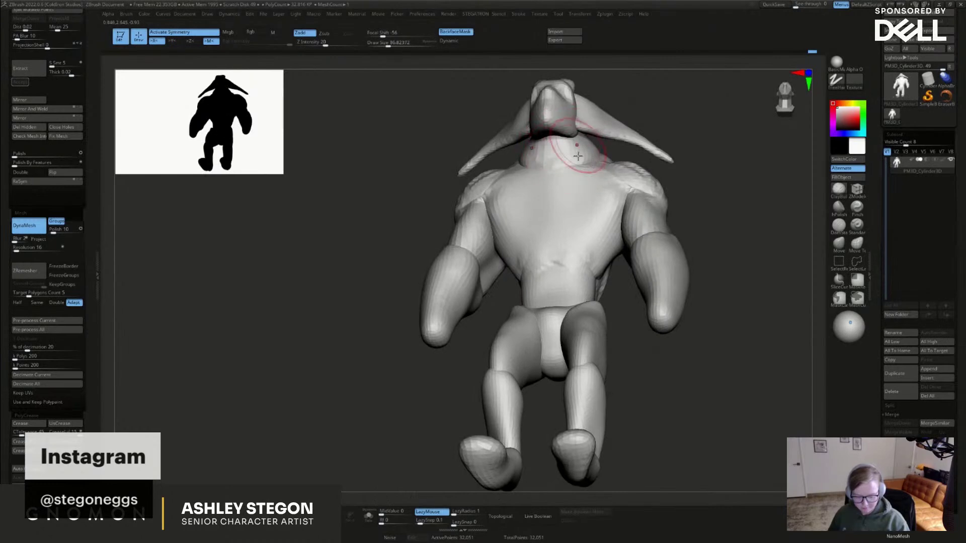
right_drag(578, 154, 578, 142)
alt+drag(579, 141, 582, 158)
mouse_move(595, 142)
right_down()
mouse_move(625, 176)
mouse_move(582, 145)
mouse_move(612, 180)
right_up()
key(s)
mouse_move(611, 236)
mouse_down()
mouse_move(623, 238)
mouse_move(601, 264)
mouse_move(617, 232)
mouse_up()
right_drag(707, 220, 704, 245)
Widen the forearms near the elbows and taper them toward the wrists with the Move brush
click(840, 242)
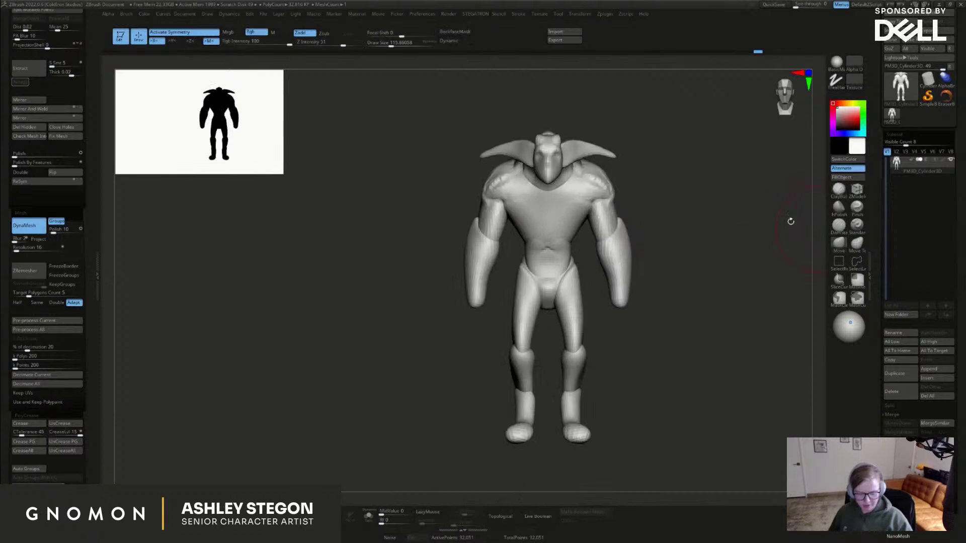
key(bracketleft)
mouse_move(615, 214)
mouse_down()
mouse_move(639, 270)
mouse_move(624, 316)
mouse_up()
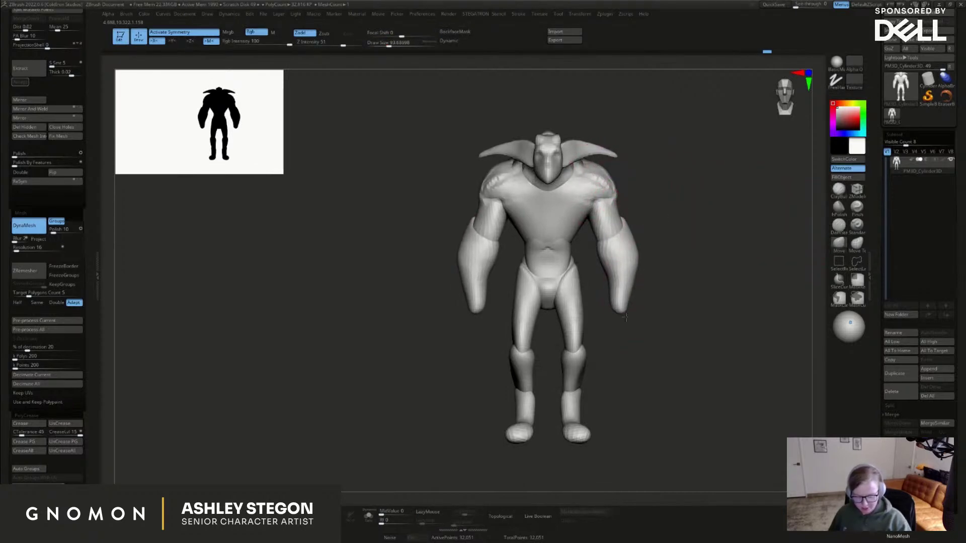
mouse_move(597, 262)
mouse_down()
mouse_move(612, 285)
mouse_move(631, 288)
mouse_up()
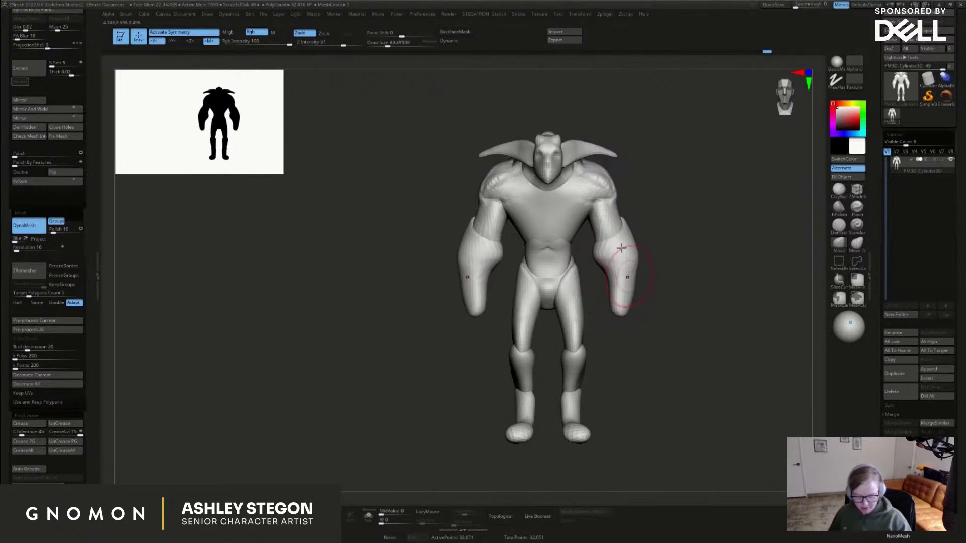
Reshape the shoulder and upper arm in profile with the Move Topological brush
right_drag(617, 215, 629, 165)
click(853, 251)
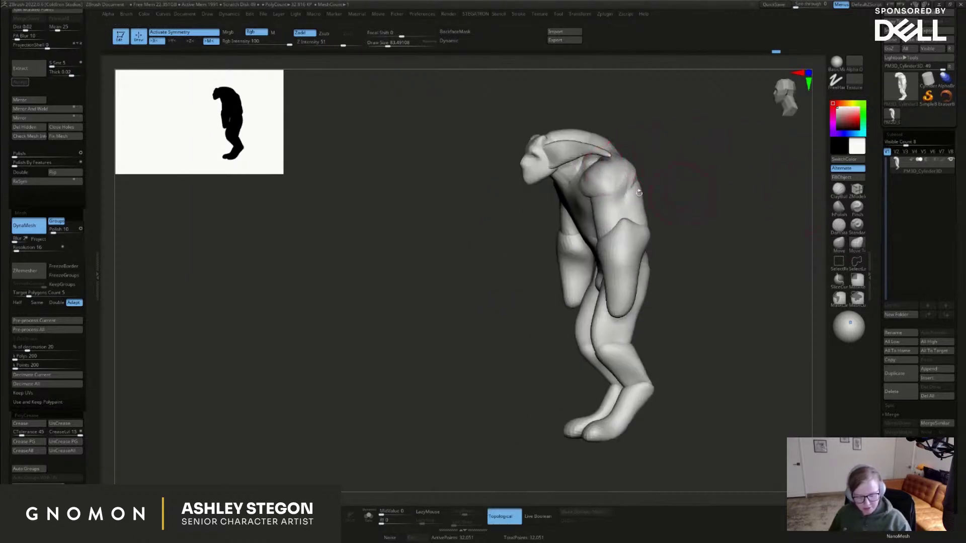
mouse_move(624, 199)
right_down()
mouse_move(644, 186)
mouse_move(621, 231)
right_up()
drag(619, 231, 615, 202)
mouse_move(579, 228)
right_down()
mouse_move(574, 234)
mouse_move(573, 219)
mouse_move(664, 216)
right_up()
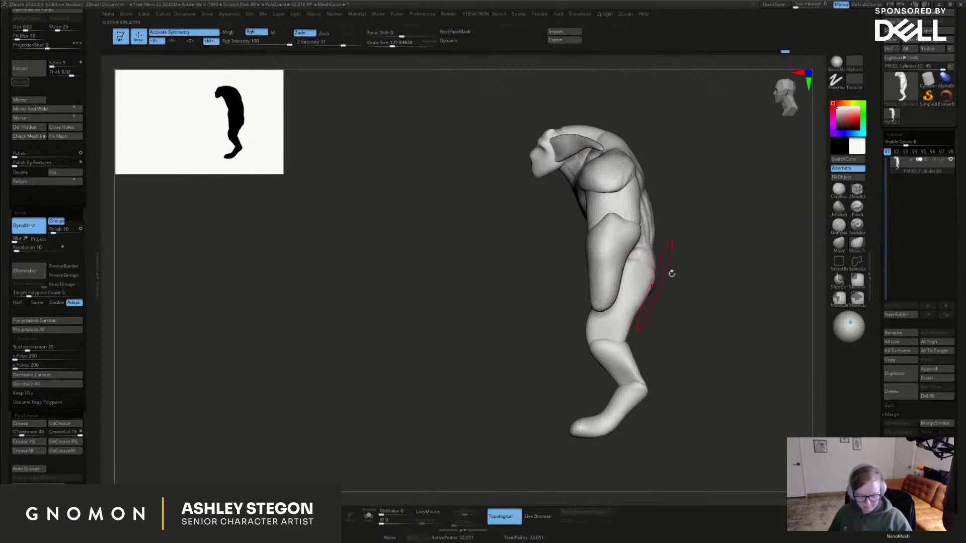
Refine the leg and foot silhouette in profile with a smaller Move brush
click(837, 243)
alt+right_drag(659, 347, 553, 322)
key(s)
drag(568, 329, 566, 330)
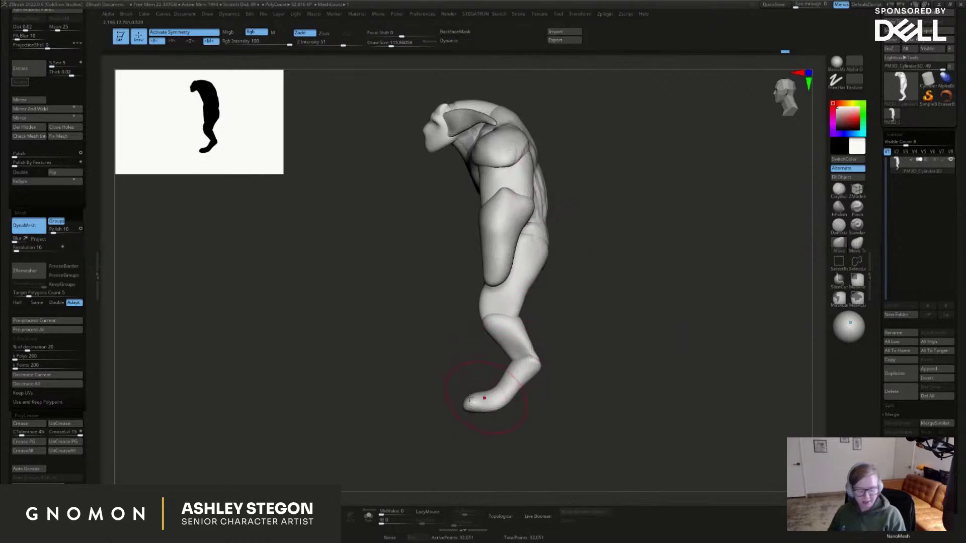
mouse_move(483, 308)
right_down()
mouse_move(508, 302)
mouse_move(480, 282)
mouse_move(498, 308)
right_up()
drag(498, 308, 496, 309)
Shape the knees, calves and ankles from the front and back with a reduced Move brush
key(s)
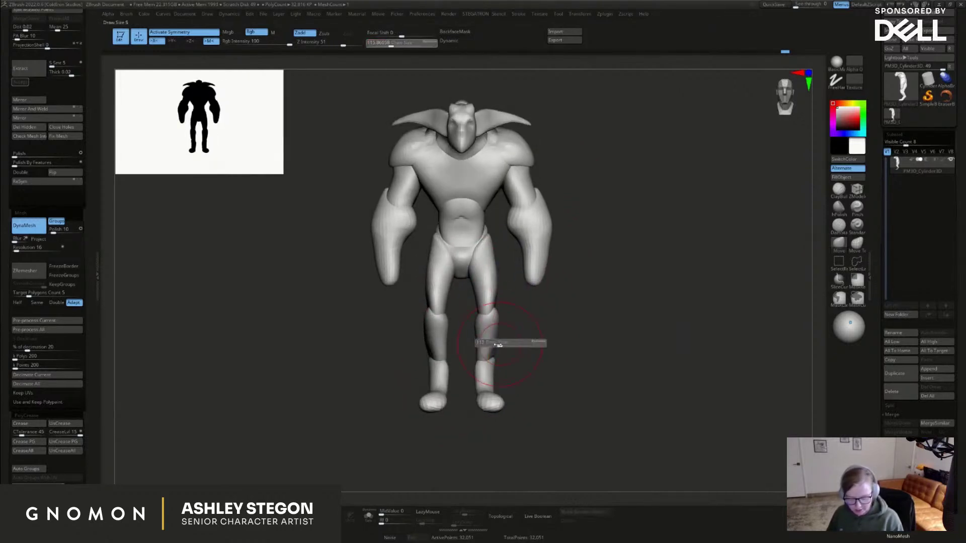
drag(502, 345, 498, 345)
right_drag(491, 345, 537, 357)
shift+drag(536, 357, 547, 324)
alt+right_drag(549, 302, 542, 346)
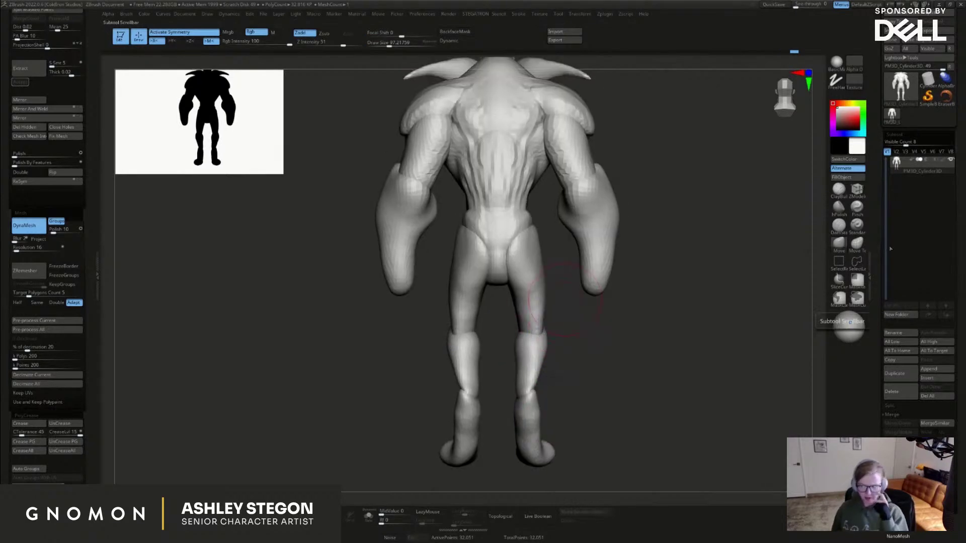
alt+right_drag(607, 364, 603, 396)
Smooth the rough clay strokes on the back and shoulders, and refine the shoulder blades with ClayBuildup
shift+drag(498, 237, 528, 129)
alt+right_drag(528, 130, 534, 214)
mouse_move(537, 187)
shift+mouse_down()
mouse_move(502, 188)
mouse_move(503, 224)
mouse_move(541, 210)
mouse_move(531, 217)
mouse_move(540, 222)
shift+mouse_up()
click(838, 190)
mouse_move(552, 236)
right_down()
mouse_move(557, 207)
mouse_move(571, 204)
right_up()
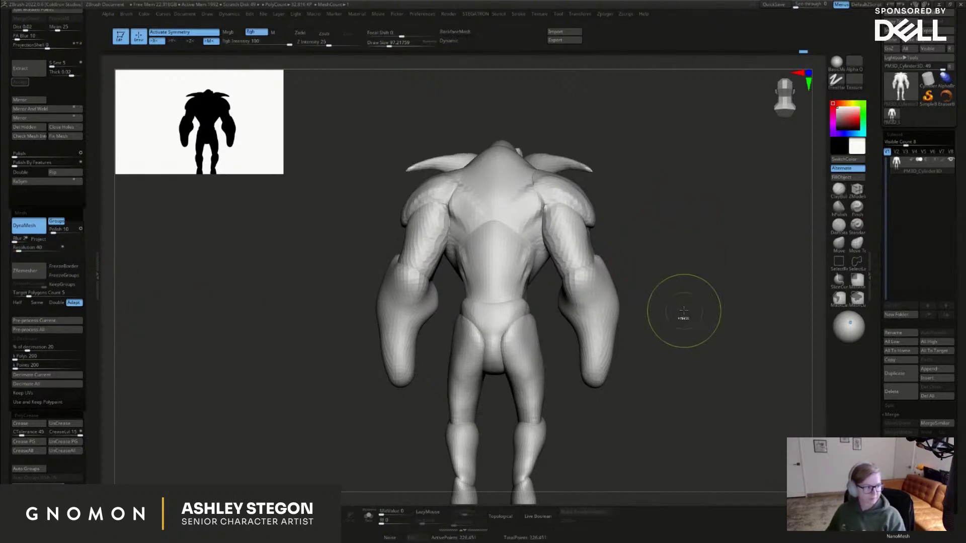
right_drag(658, 300, 679, 302)
shift+drag(515, 211, 528, 198)
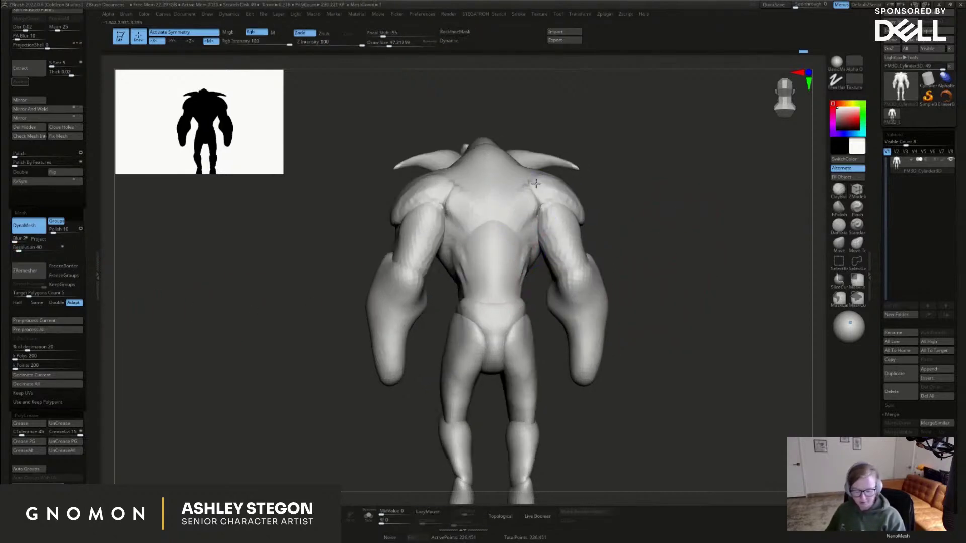
right_drag(420, 278, 528, 280)
Refine the shoulders and upper arms with the Move Topological brush at an adjusted size
click(838, 226)
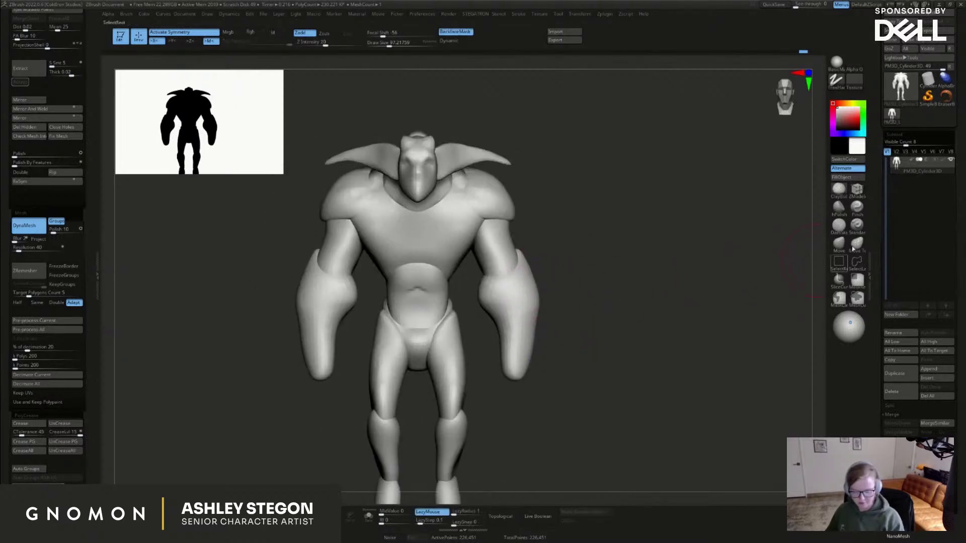
mouse_move(482, 258)
right_down()
mouse_move(473, 253)
mouse_move(499, 278)
mouse_move(526, 274)
right_up()
click(838, 189)
shift+drag(548, 190, 574, 225)
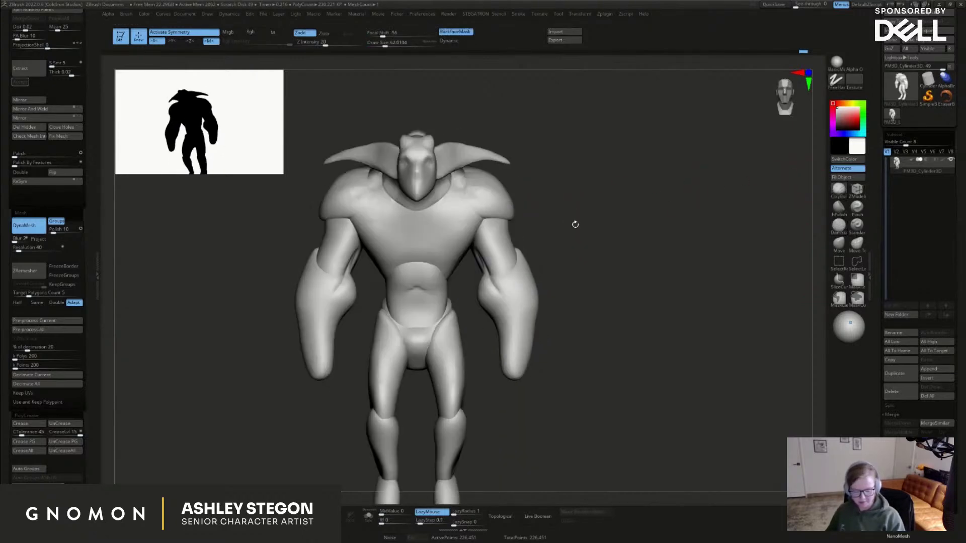
key(b)
key(m)
key(t)
key(s)
mouse_move(508, 210)
mouse_down()
mouse_move(513, 220)
mouse_move(518, 194)
mouse_move(652, 244)
mouse_move(625, 248)
mouse_up()
Set the DynaMesh resolution to 24, remesh the figure, and briefly check the polyframe
click(839, 244)
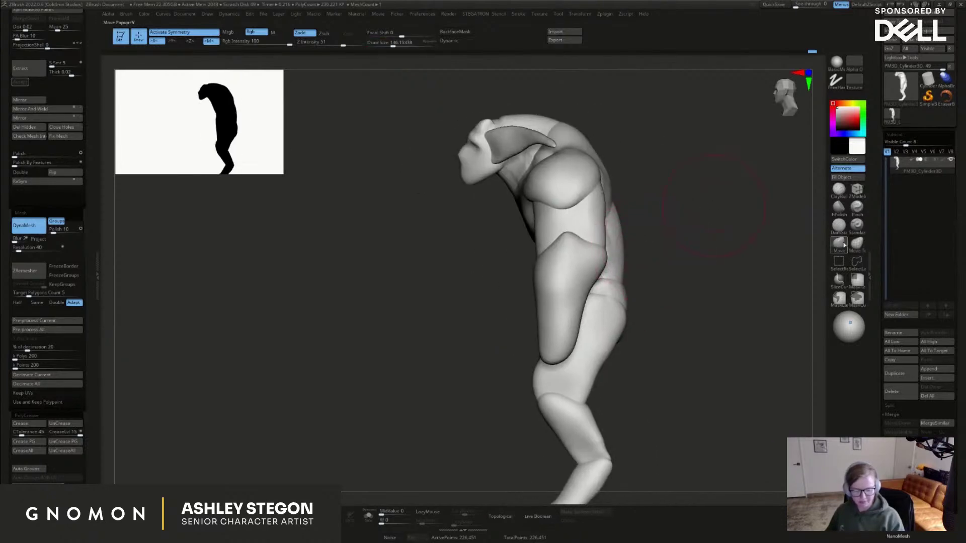
click(28, 247)
text(24)
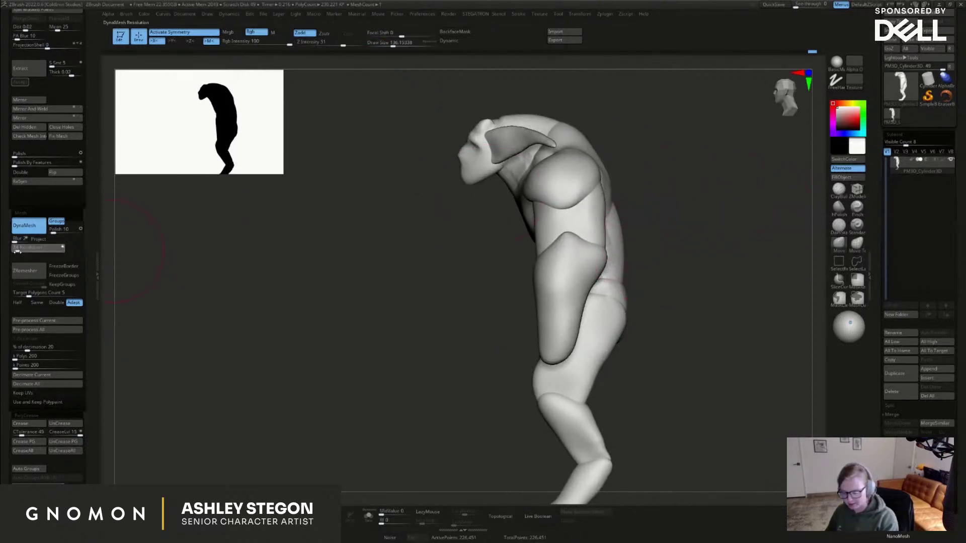
key(Return)
ctrl+drag(273, 319, 317, 360)
key(shift+f)
key(shift+f)
Refine the back, arm and lower-leg contours from the side with the Move brush, reducing its draw size to about 101
mouse_move(603, 194)
mouse_down()
mouse_move(622, 188)
mouse_move(605, 145)
mouse_move(617, 161)
mouse_up()
drag(620, 212, 626, 245)
alt+drag(639, 345, 596, 294)
drag(567, 369, 575, 361)
drag(522, 420, 528, 412)
key(s)
drag(543, 396, 539, 396)
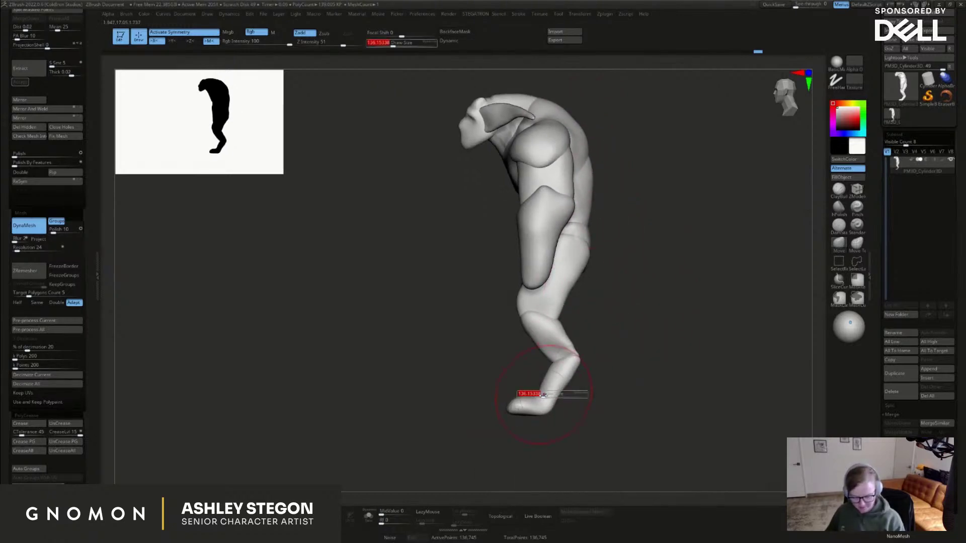
drag(534, 314, 530, 312)
drag(588, 292, 683, 279)
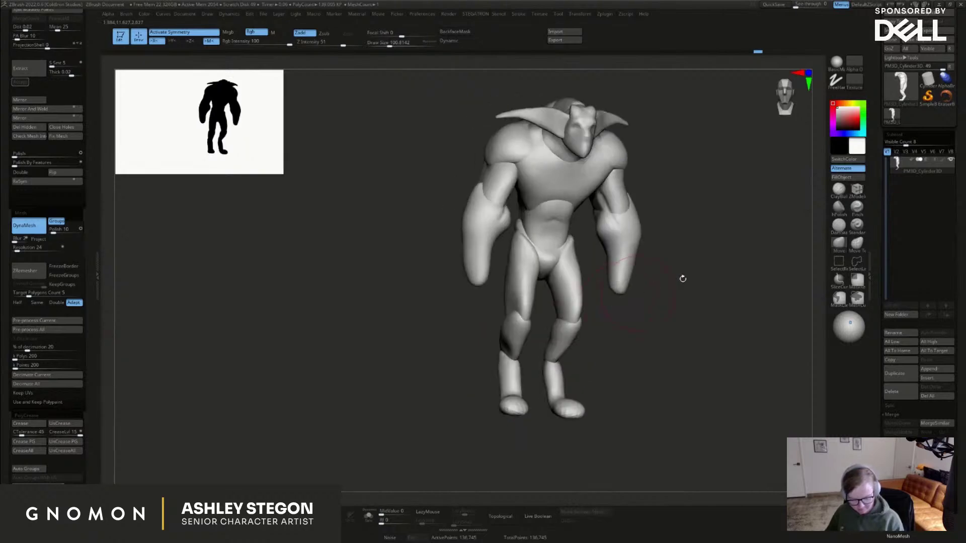
Build up the hips and pelvis edge from the front with the ClayBuildup brush at a draw size of about 65
click(838, 194)
shift+drag(582, 262, 541, 252)
key(s)
drag(558, 204, 554, 203)
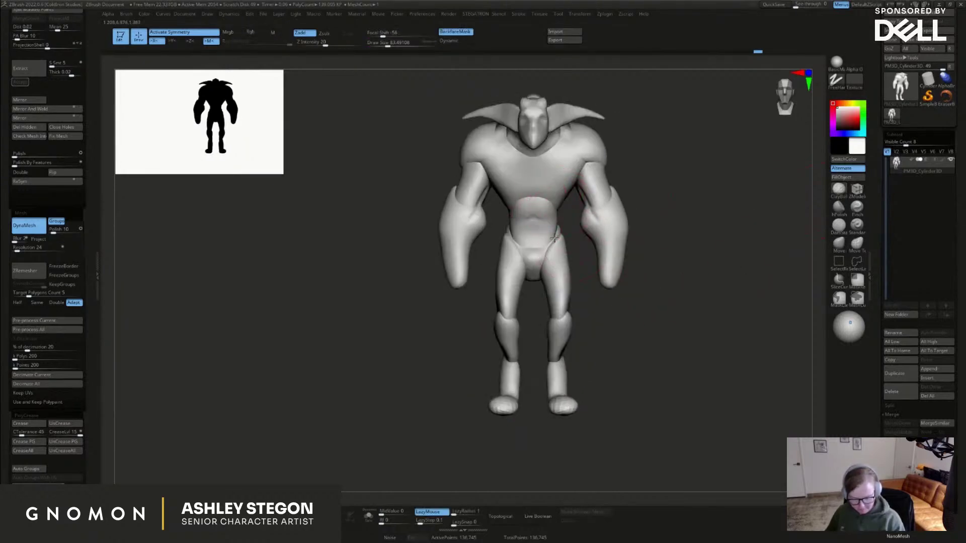
right_drag(596, 222, 556, 233)
mouse_move(556, 232)
mouse_down()
mouse_move(562, 253)
mouse_move(559, 236)
mouse_up()
mouse_move(556, 242)
alt+right_down()
mouse_move(513, 261)
mouse_move(532, 261)
alt+right_up()
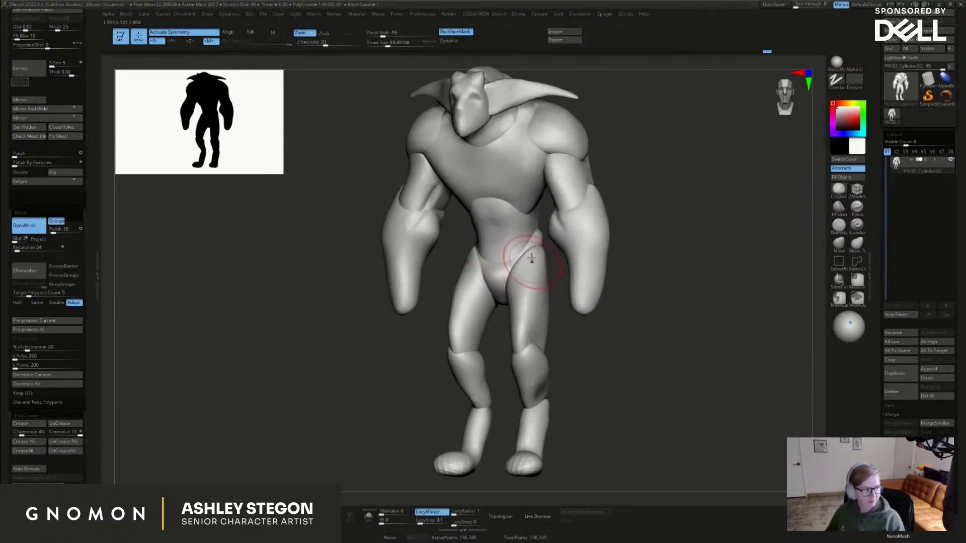
key(s)
drag(542, 257, 539, 257)
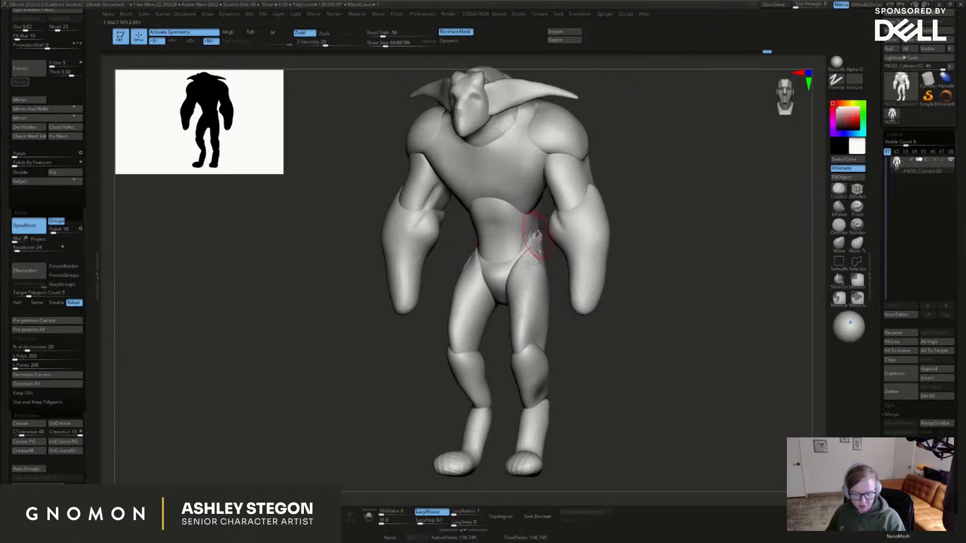
mouse_move(551, 255)
right_down()
mouse_move(533, 242)
mouse_move(525, 261)
right_up()
mouse_move(505, 197)
alt+right_down()
mouse_move(503, 233)
mouse_move(475, 240)
alt+right_up()
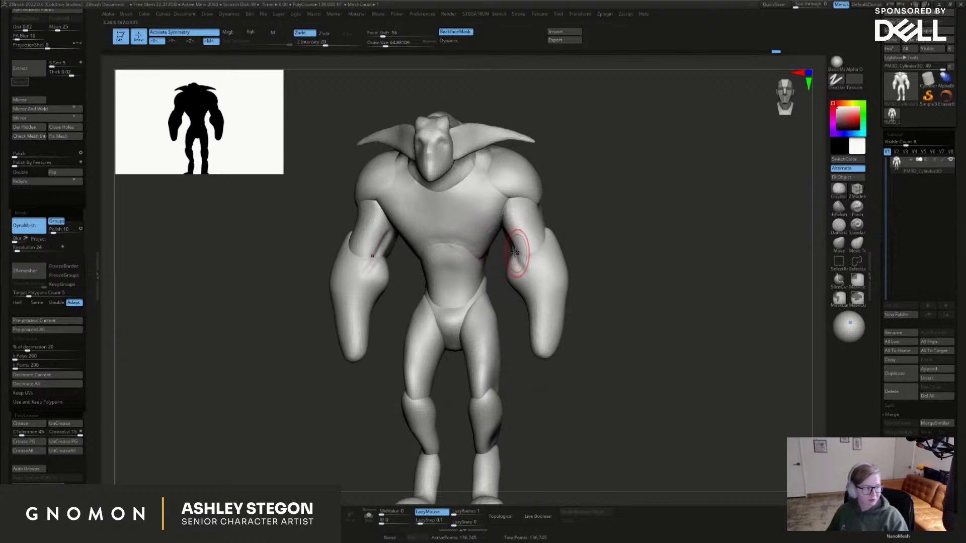
Carve the boundary between the shoulders and chest from the front with the DamStandard brush
shift+right_drag(503, 256, 525, 276)
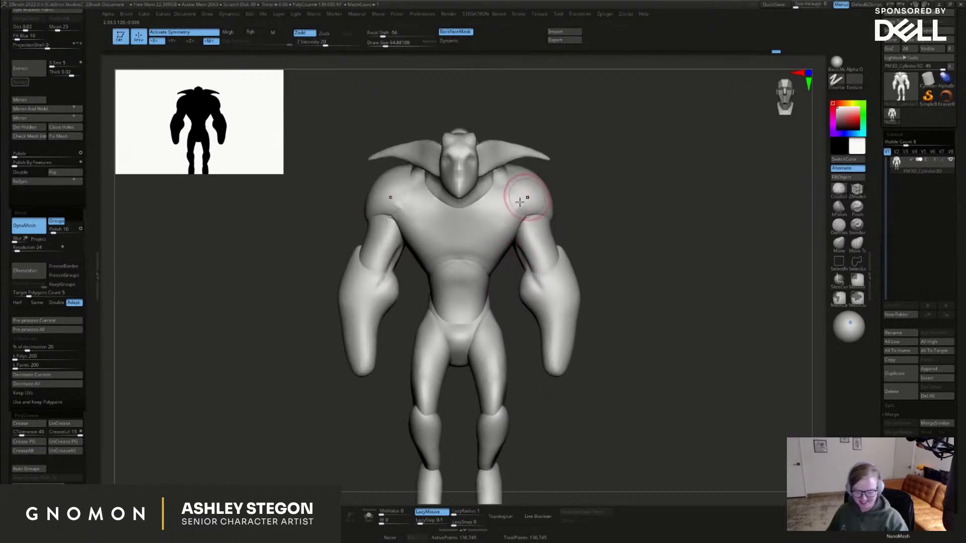
click(838, 224)
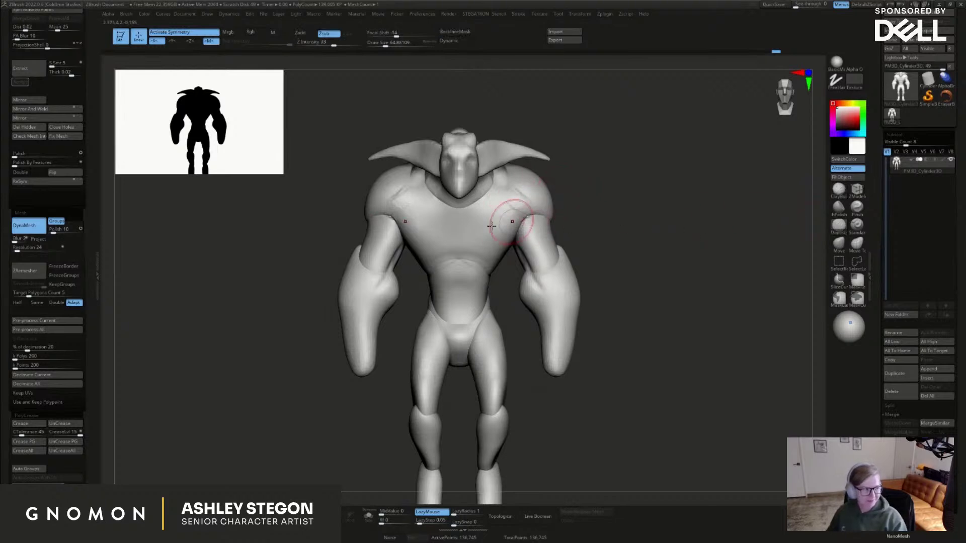
alt+right_drag(445, 246, 414, 276)
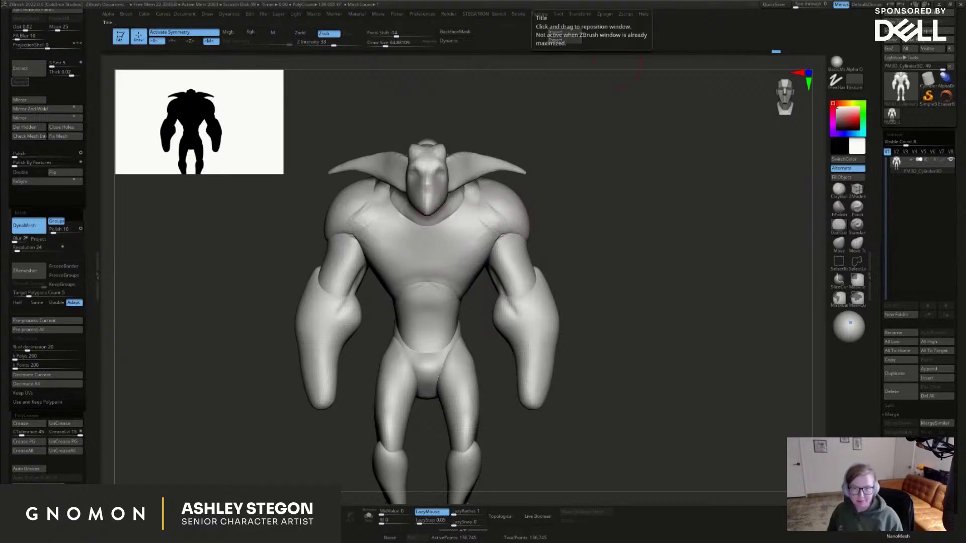
Examine the reference board with the troll bard concept, pose sketches, costumes and instruments
right_drag(422, 0, 371, 61)
drag(783, 415, 831, 453)
middle_drag(746, 351, 787, 399)
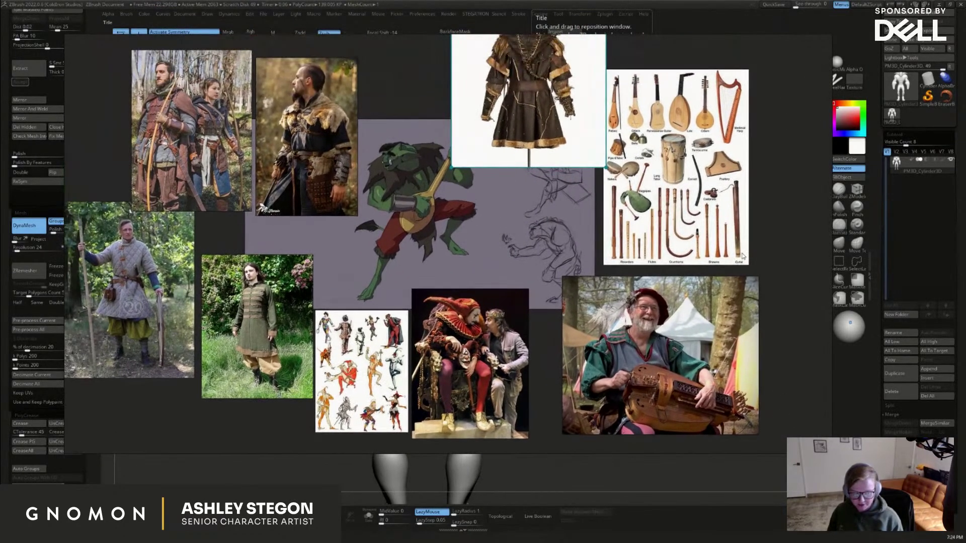
right_drag(767, 224, 776, 234)
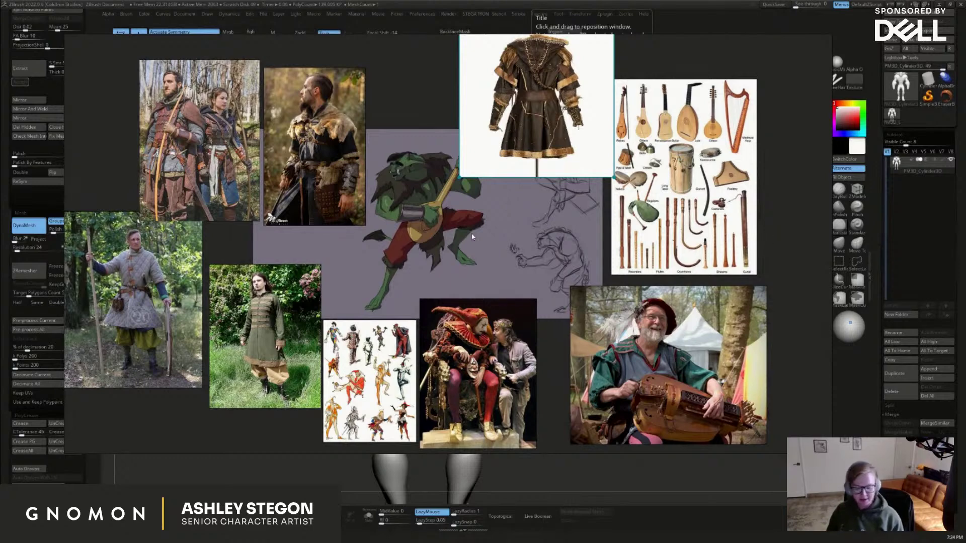
scroll(433, 89, up, 1)
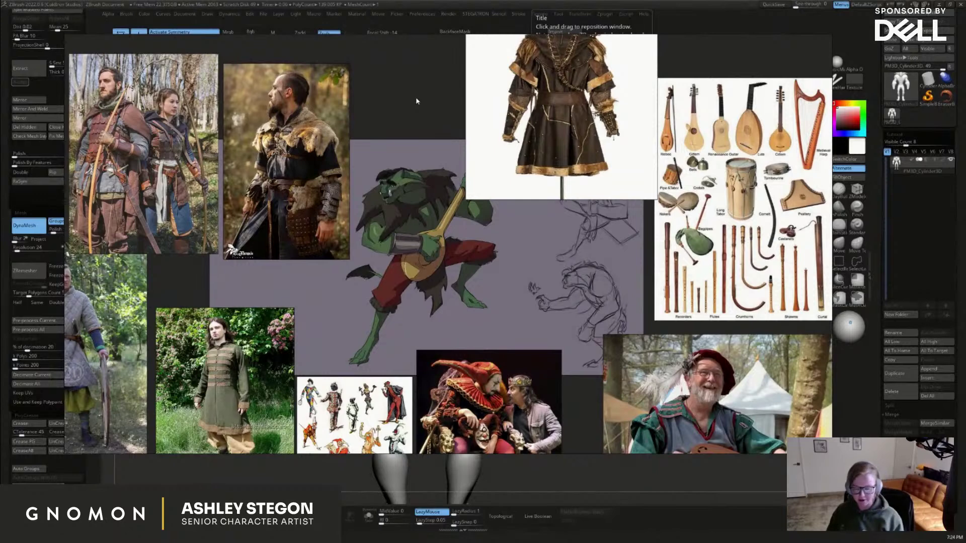
right_drag(416, 101, 454, 121)
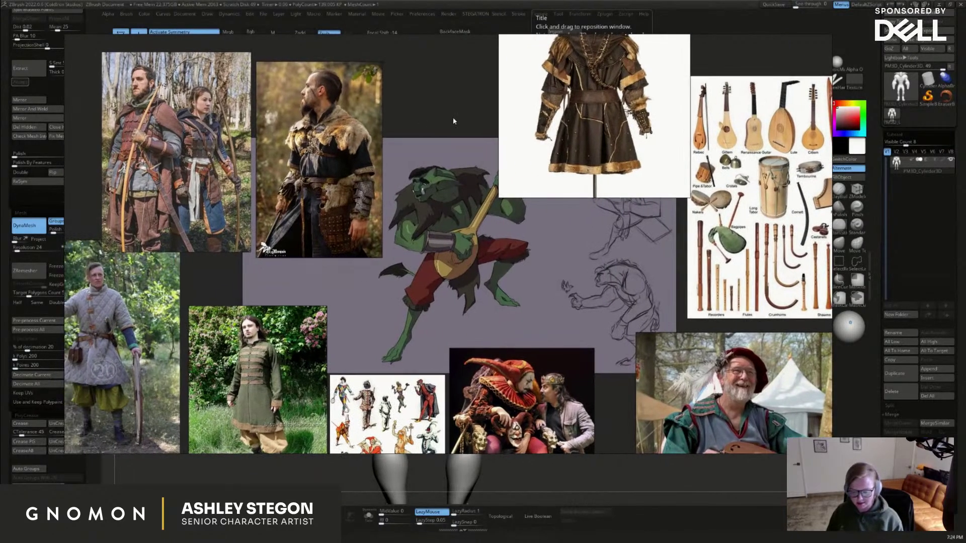
scroll(478, 171, down, 1)
right_drag(487, 159, 448, 111)
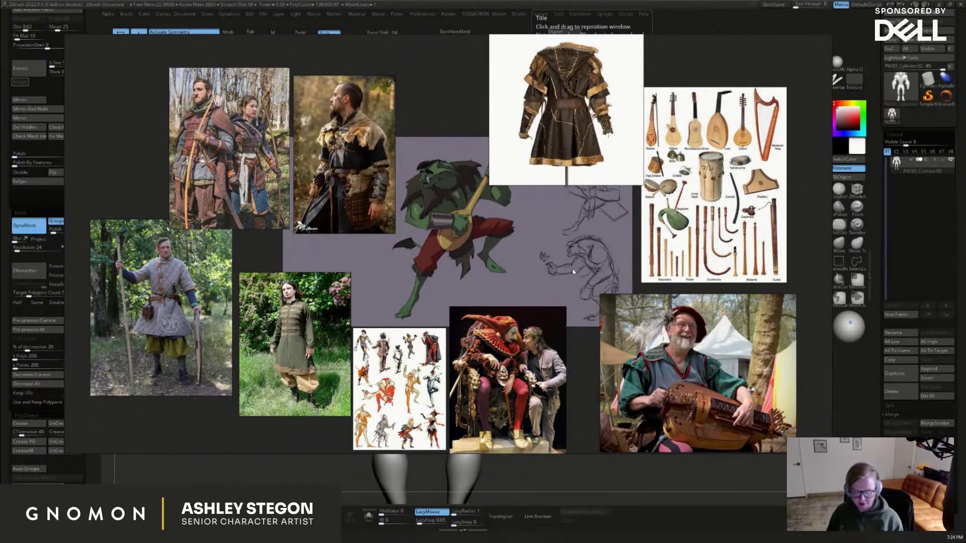
Spread out the instrument chart, tunic and hurdy-gurdy player images to uncover the troll sketches, and return to ZBrush
drag(664, 213, 690, 211)
drag(574, 168, 553, 132)
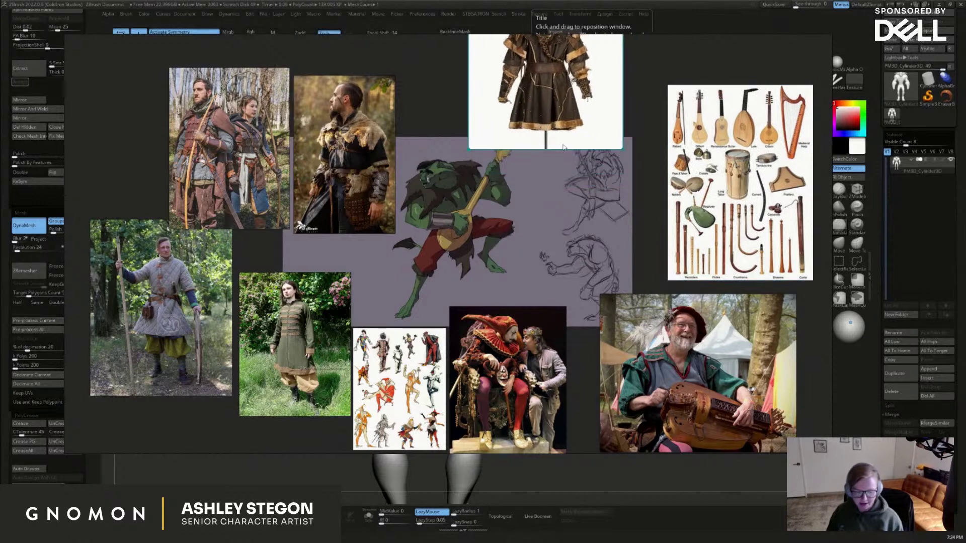
drag(697, 373, 727, 370)
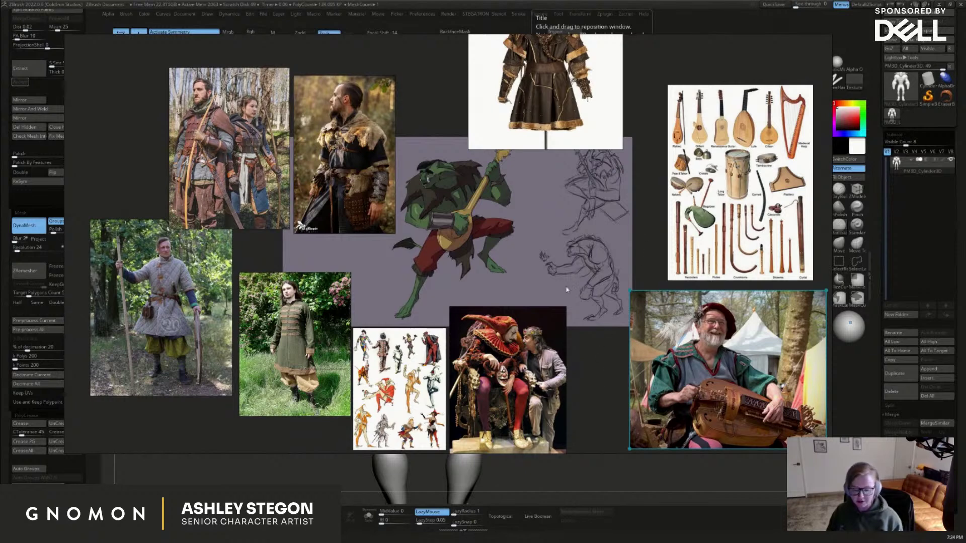
drag(562, 121, 575, 130)
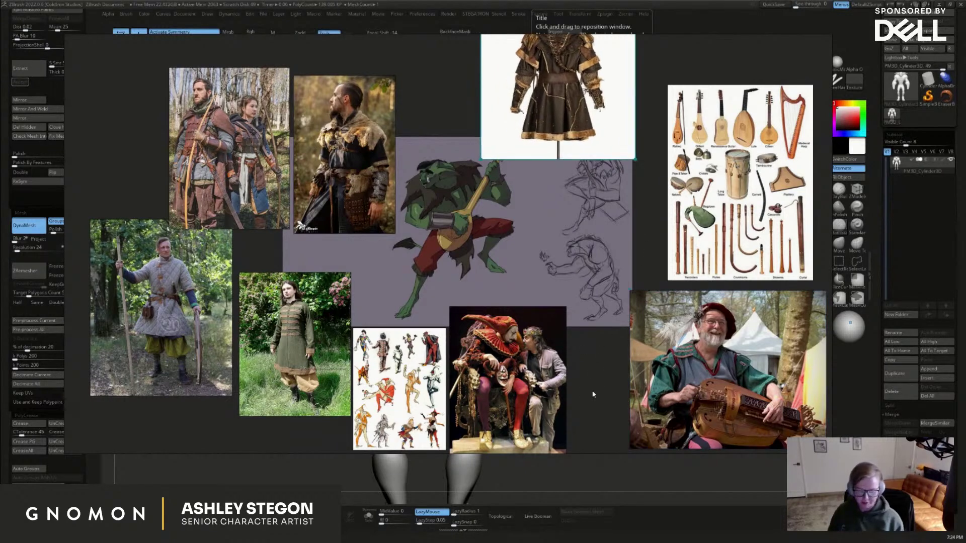
drag(599, 386, 536, 5)
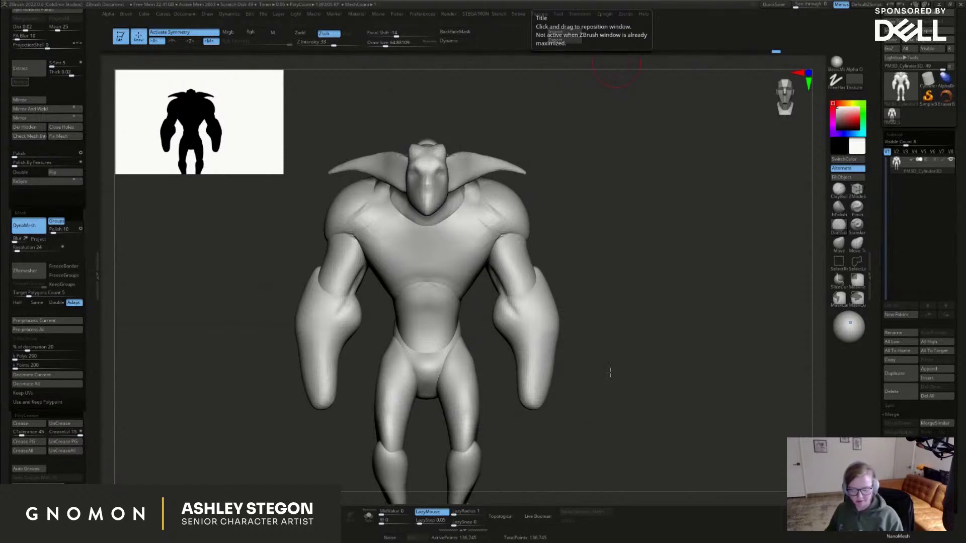
Adjust the shoulders and upper arms from the back with the Move brush at a draw size of 112
mouse_move(614, 360)
mouse_down()
mouse_move(603, 352)
mouse_move(733, 266)
mouse_up()
click(839, 245)
key(s)
mouse_move(515, 199)
mouse_down()
mouse_move(528, 200)
mouse_move(518, 195)
mouse_up()
key(s)
drag(590, 239, 584, 239)
mouse_move(631, 251)
mouse_down()
mouse_move(571, 226)
mouse_move(628, 244)
mouse_up()
alt+drag(739, 292, 453, 237)
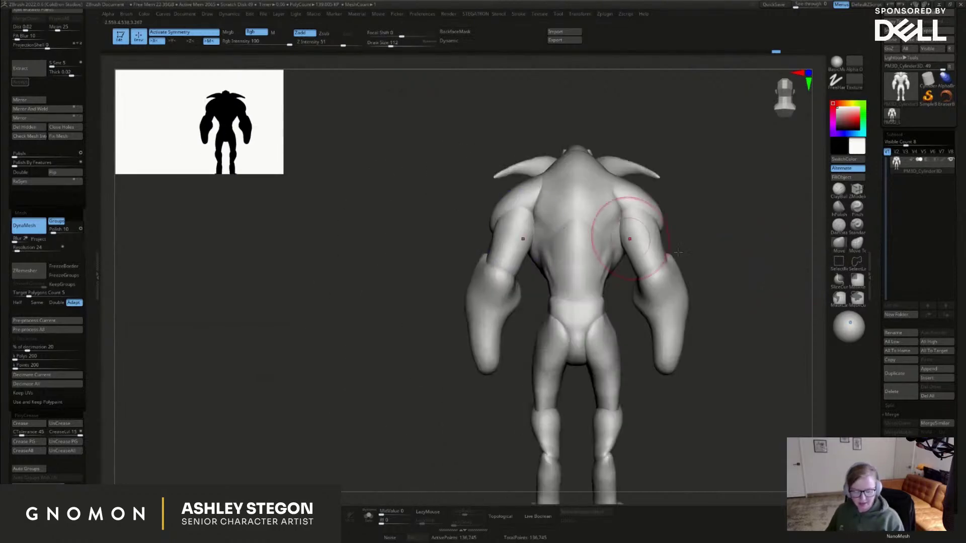
alt+drag(731, 323, 654, 288)
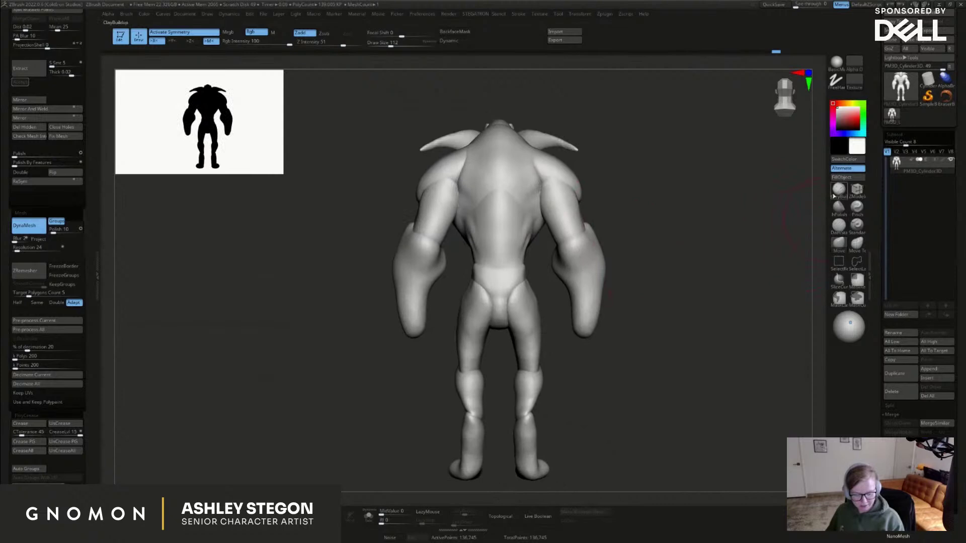
Build up the sacrum and lower back muscles with the ClayBuildup brush
click(833, 196)
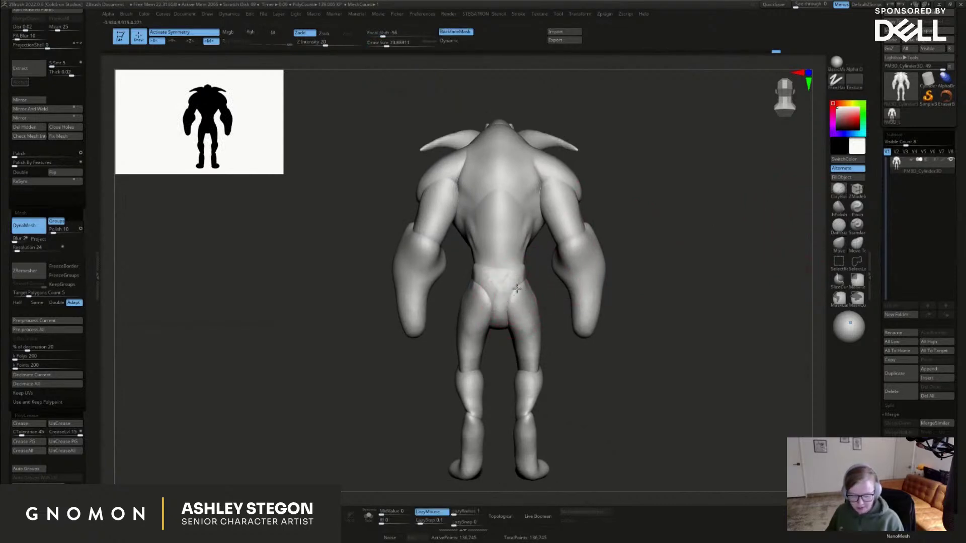
drag(514, 293, 520, 276)
right_drag(565, 284, 517, 282)
drag(518, 282, 521, 272)
drag(535, 211, 517, 222)
Sculpt the deltoid masses of the shoulder from the back and side with ClayBuildup strokes
right_drag(594, 163, 544, 157)
drag(542, 156, 577, 200)
right_drag(584, 198, 573, 201)
drag(575, 209, 577, 155)
right_drag(577, 156, 567, 174)
drag(567, 161, 575, 200)
right_drag(575, 201, 595, 193)
drag(601, 157, 581, 196)
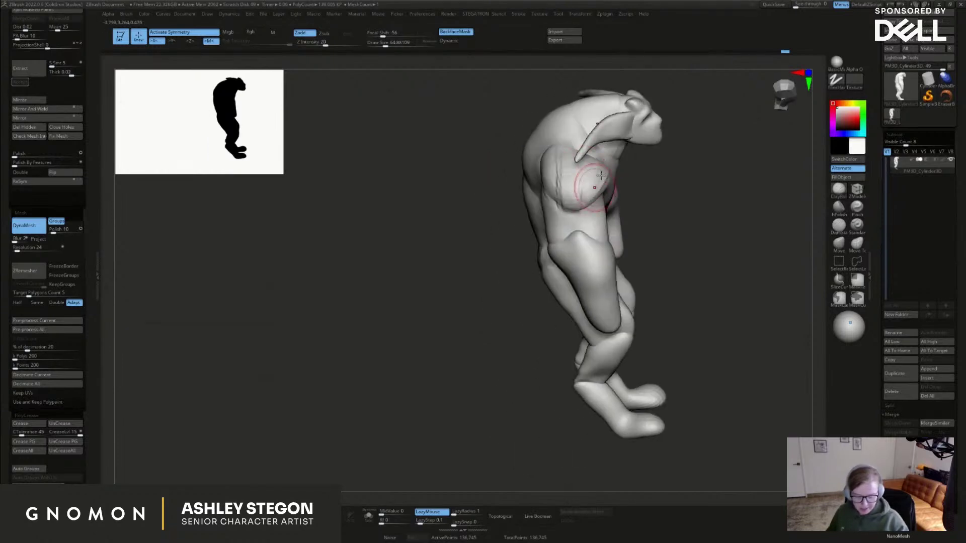
Hide the head and ears polygroups so that only the body is displayed
shift+right_drag(583, 192, 616, 162)
right_drag(669, 184, 568, 189)
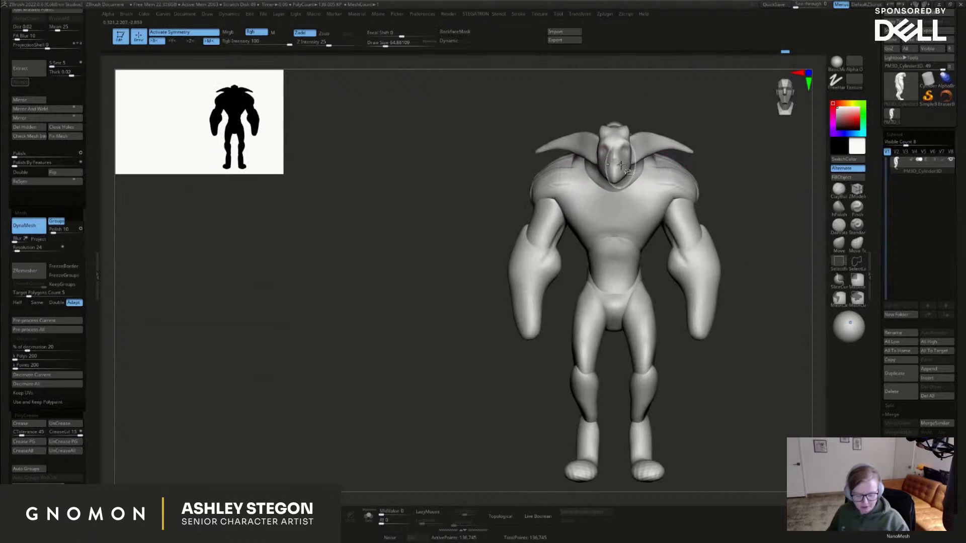
ctrl+shift+click(622, 160)
ctrl+shift+drag(718, 135, 708, 146)
ctrl+shift+click(714, 145)
right_drag(696, 140, 669, 139)
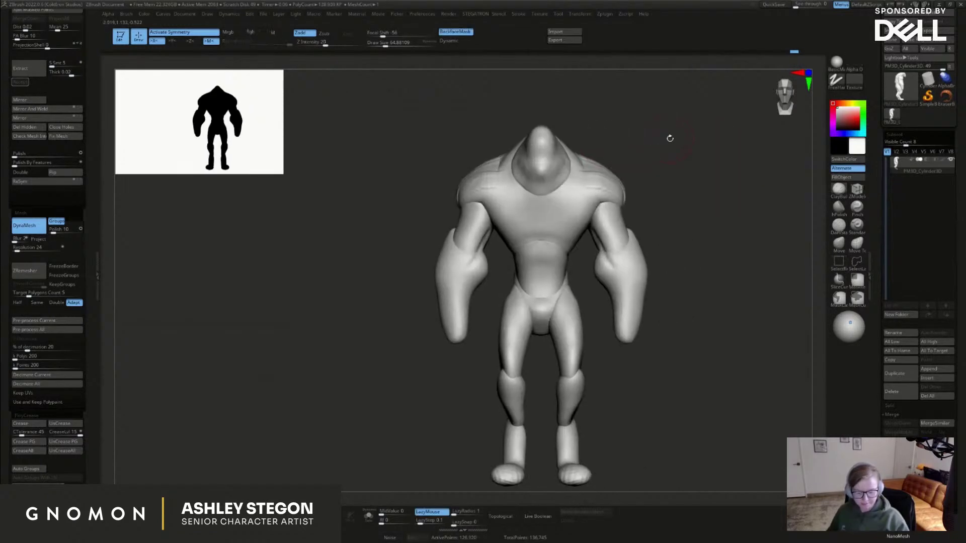
Reshape the arms and forearms from the front and side with the Move brush at a draw size of about 119
click(838, 243)
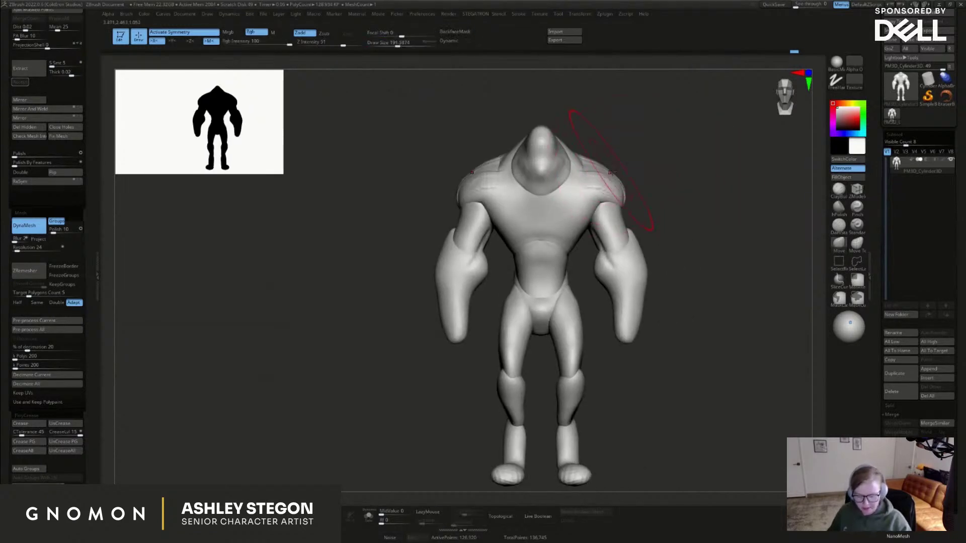
drag(626, 318, 629, 340)
right_drag(644, 296, 642, 279)
alt+drag(647, 348, 603, 330)
drag(580, 243, 578, 245)
key(s)
drag(615, 282, 607, 282)
right_drag(644, 281, 612, 254)
drag(612, 253, 626, 246)
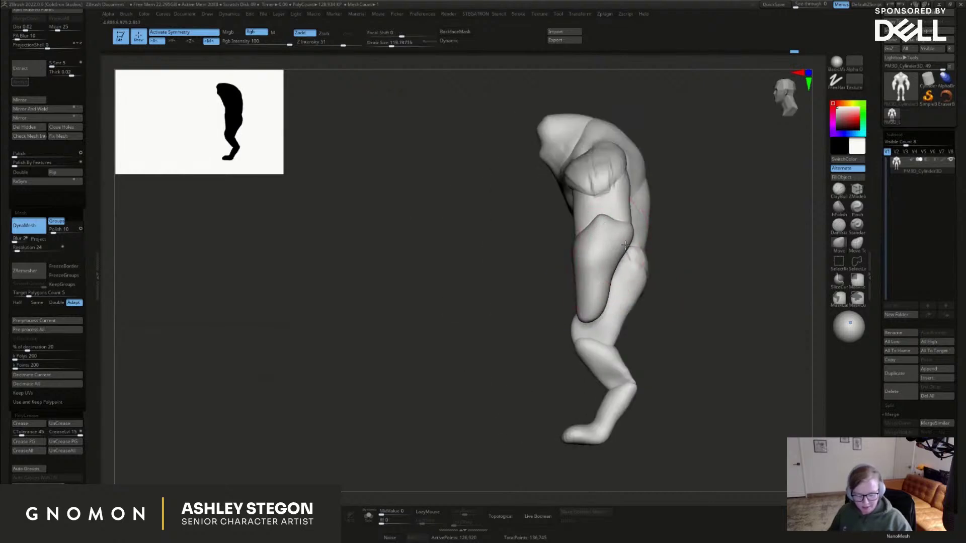
Unhide the whole figure and refine the forearms and lower legs with the Move brush, reducing its size for the legs
ctrl+shift+click(695, 331)
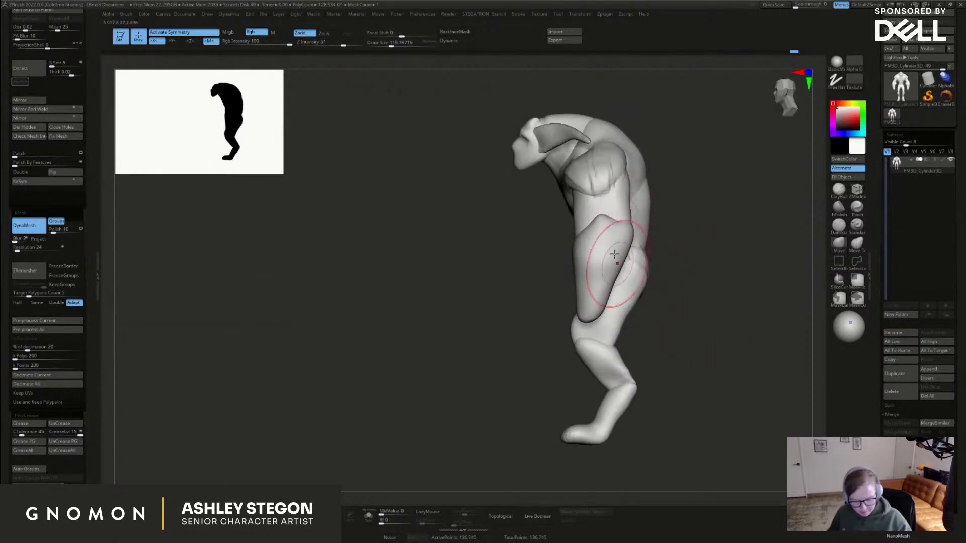
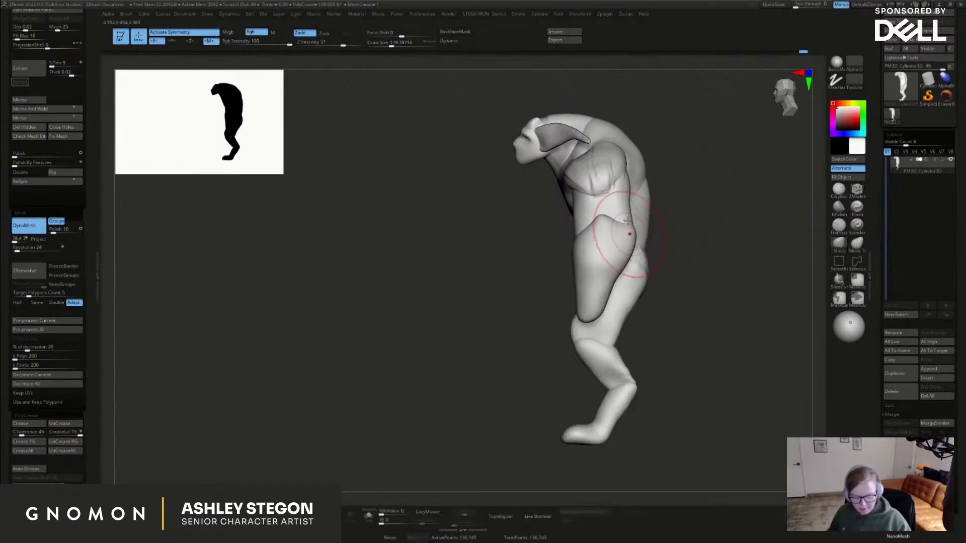
drag(584, 238, 595, 238)
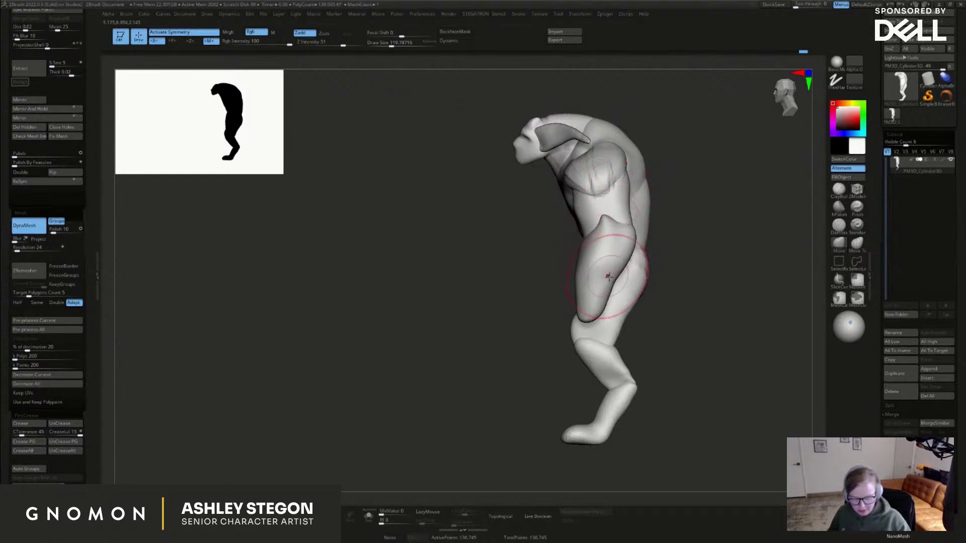
drag(606, 274, 610, 278)
key(s)
mouse_move(595, 312)
mouse_down()
mouse_move(580, 328)
mouse_move(574, 318)
mouse_move(575, 276)
mouse_move(612, 285)
mouse_move(580, 282)
mouse_move(562, 300)
mouse_move(560, 323)
mouse_up()
key(s)
drag(536, 388, 530, 388)
alt+drag(571, 368, 601, 317)
Build up the knees and the sides of the calves with the ClayBuildup brush at an adjusted size
key(b)
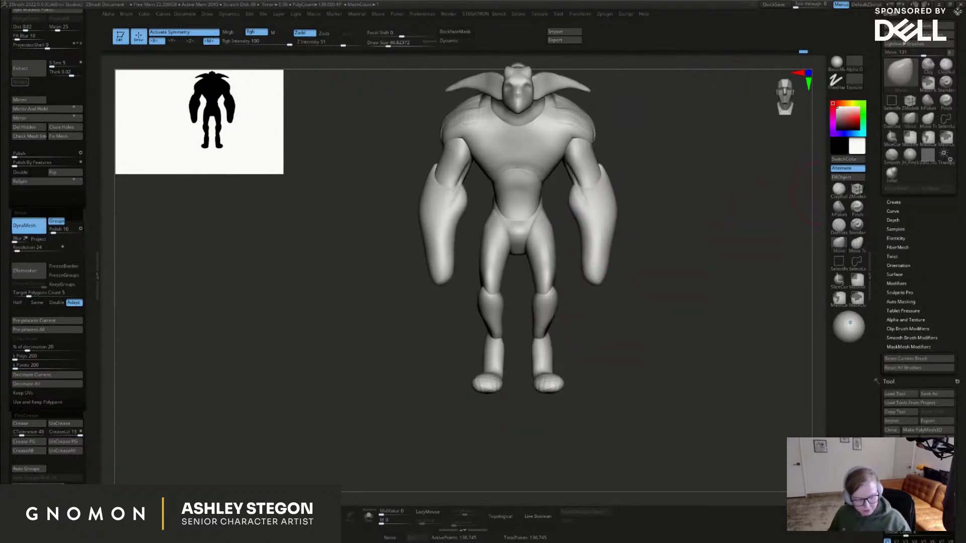
click(958, 11)
key(b)
click(838, 189)
ctrl+right_drag(549, 356, 563, 352)
key(s)
drag(563, 352, 559, 353)
drag(541, 247, 545, 249)
right_drag(588, 264, 556, 272)
drag(556, 274, 566, 326)
right_drag(599, 308, 573, 308)
mouse_move(563, 312)
mouse_down()
mouse_move(572, 326)
mouse_move(568, 299)
mouse_up()
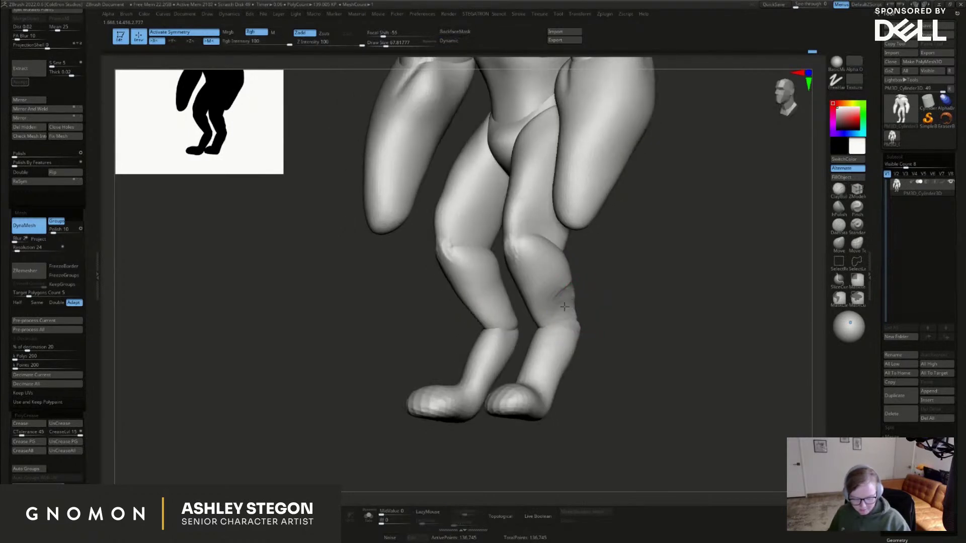
Add volume around the ankles with ClayBuildup at a draw size of about 31, and smooth the strokes
right_drag(559, 322, 579, 326)
key(s)
drag(555, 326, 556, 330)
mouse_move(559, 321)
right_down()
mouse_move(569, 297)
mouse_move(554, 315)
right_up()
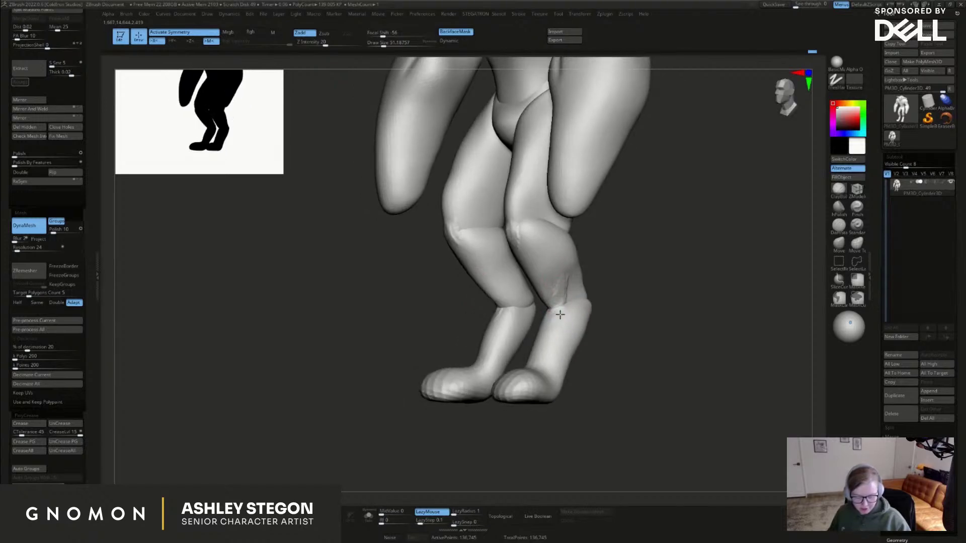
drag(563, 300, 565, 312)
right_drag(560, 297, 568, 303)
mouse_move(568, 304)
shift+mouse_down()
mouse_move(565, 316)
mouse_move(557, 310)
shift+mouse_up()
mouse_move(597, 272)
right_down()
mouse_move(578, 302)
mouse_move(589, 296)
right_up()
shift+drag(592, 296, 587, 297)
mouse_move(615, 294)
right_down()
mouse_move(596, 329)
mouse_move(597, 306)
right_up()
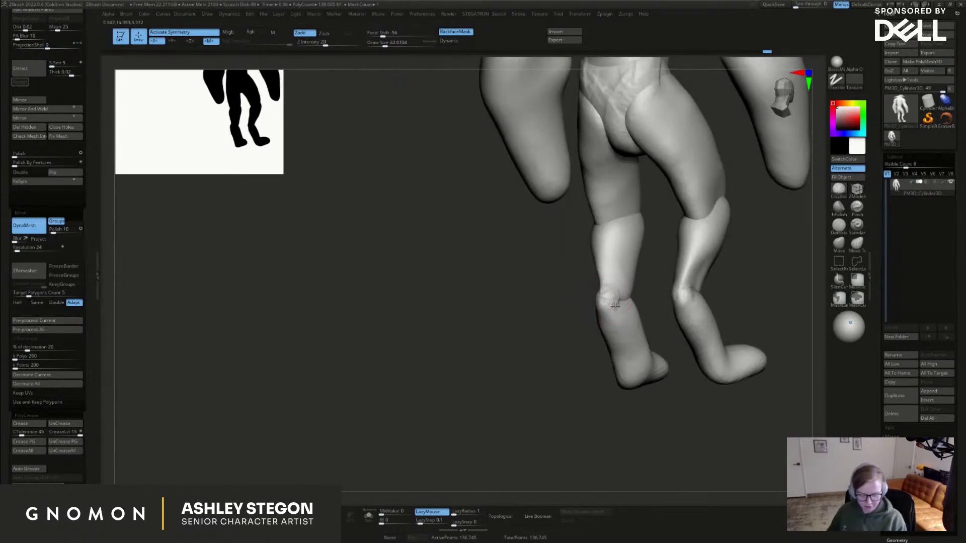
Build up the ankles and calves from behind with ClayBuildup at a draw size of about 62, smoothing behind the knees
right_drag(621, 273, 606, 247)
drag(605, 237, 604, 265)
mouse_move(619, 252)
right_down()
mouse_move(610, 240)
mouse_move(622, 243)
right_up()
drag(617, 240, 606, 257)
right_drag(606, 257, 585, 225)
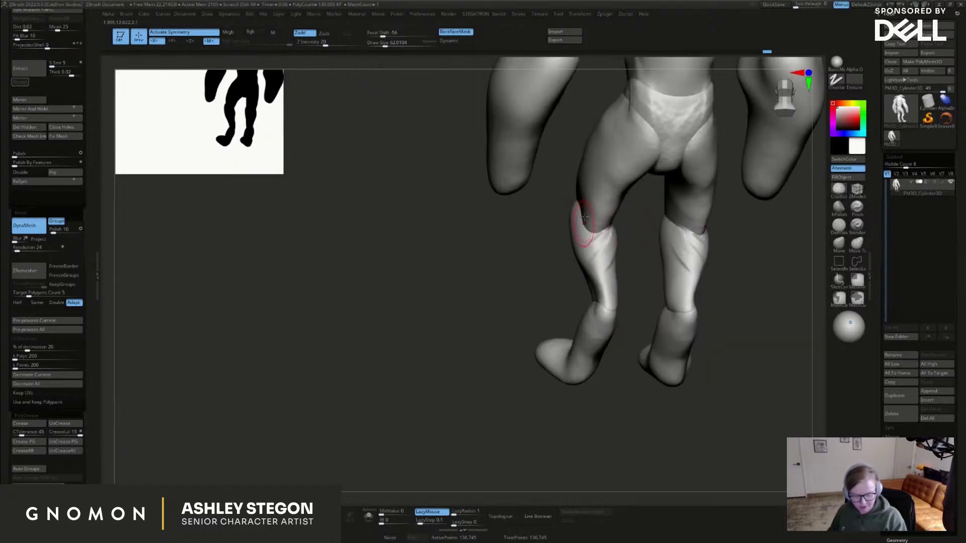
drag(597, 244, 606, 304)
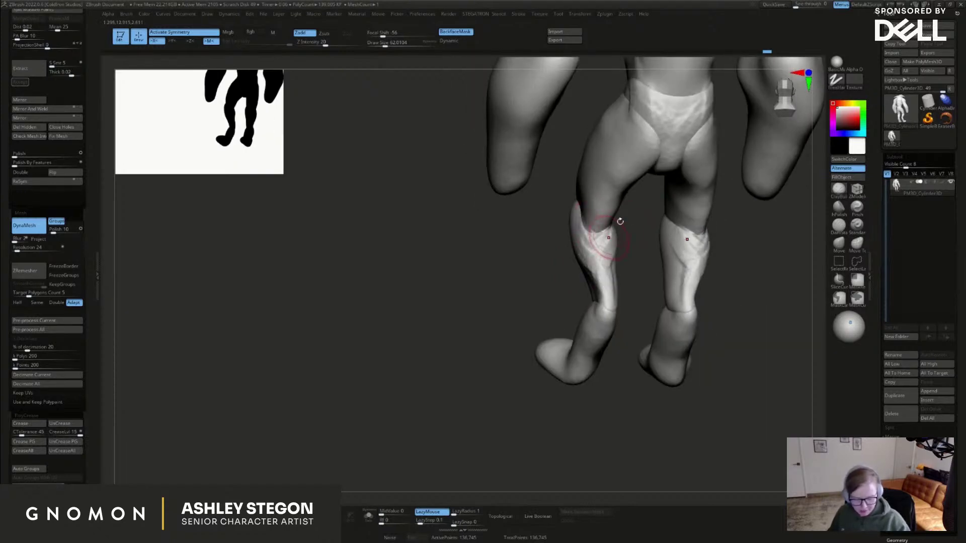
shift+drag(606, 228, 591, 241)
right_drag(598, 227, 598, 214)
drag(596, 234, 594, 239)
Build up the buttocks and lower pelvis with ClayBuildup at a draw size of about 77, and smooth the area between the legs
alt+right_drag(599, 233, 502, 277)
right_drag(543, 243, 533, 188)
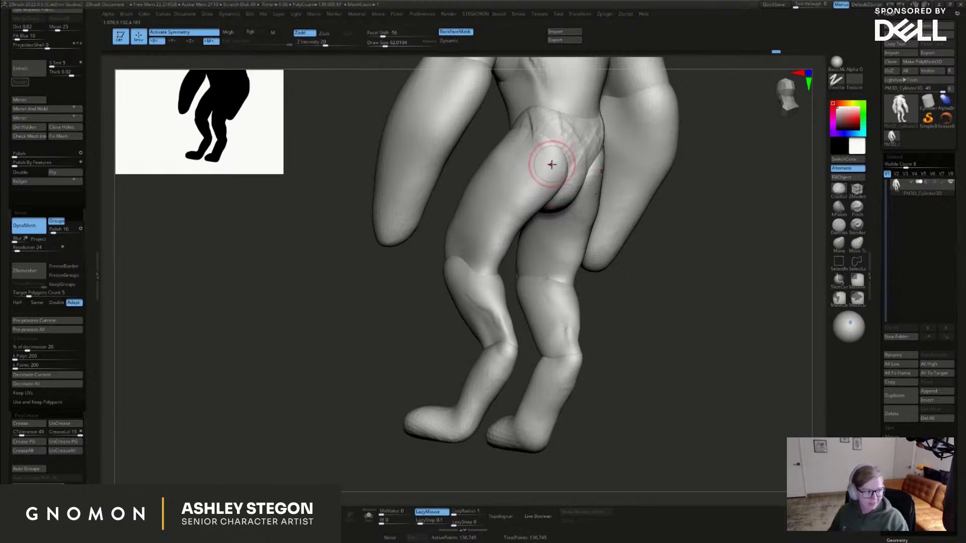
mouse_move(556, 154)
right_down()
mouse_move(558, 225)
mouse_move(542, 195)
mouse_move(560, 197)
right_up()
mouse_move(560, 197)
mouse_down()
mouse_move(553, 215)
mouse_move(589, 228)
mouse_up()
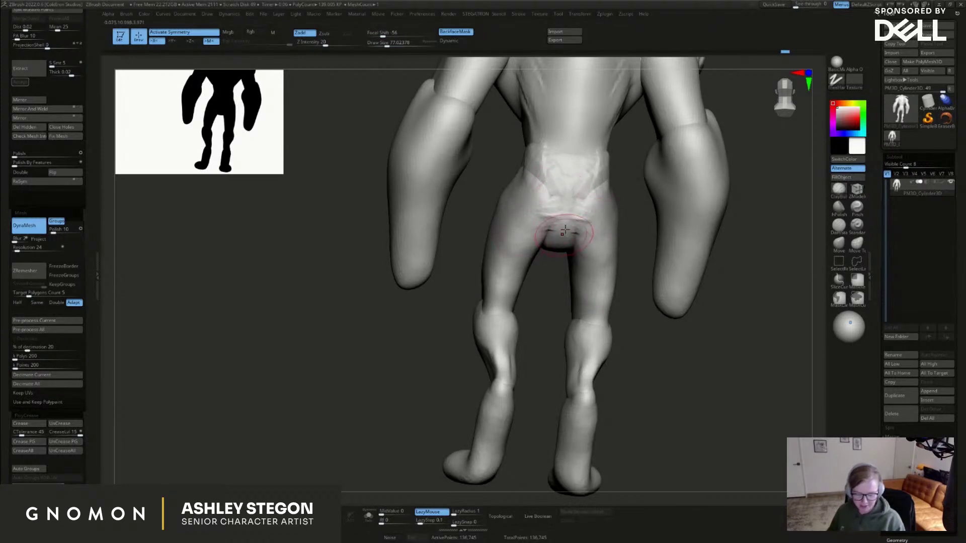
right_drag(558, 255, 567, 235)
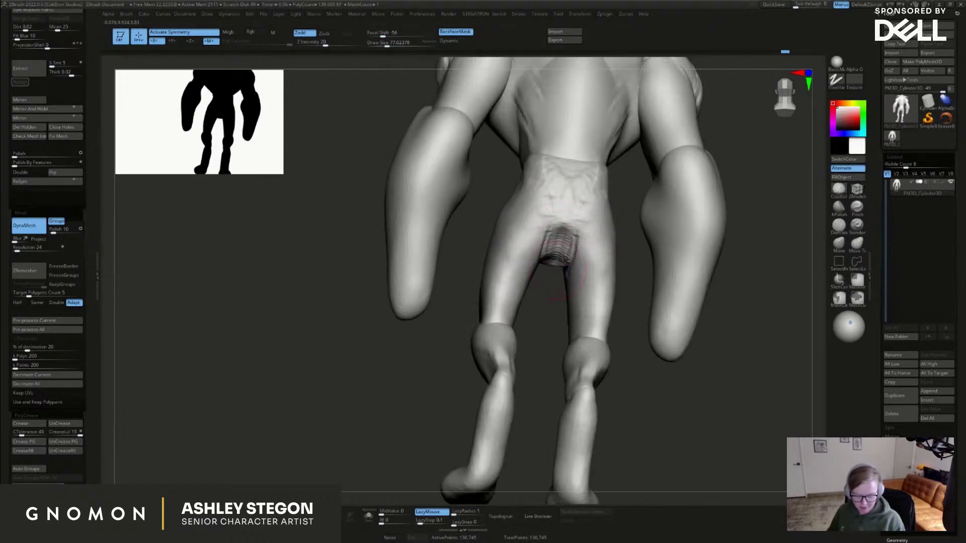
shift+drag(560, 266, 572, 246)
mouse_move(567, 250)
right_down()
mouse_move(583, 215)
mouse_move(579, 225)
right_up()
mouse_move(600, 229)
mouse_down()
mouse_move(611, 224)
mouse_move(599, 201)
mouse_move(551, 247)
mouse_up()
Refine the sides of the hips and the crotch from the front with ClayBuildup at a draw size of about 80, smoothing the hips
mouse_move(674, 252)
right_down()
mouse_move(557, 258)
mouse_move(582, 303)
mouse_move(528, 300)
right_up()
mouse_move(632, 338)
right_down()
mouse_move(616, 341)
mouse_move(634, 304)
mouse_move(594, 305)
mouse_move(674, 297)
mouse_move(671, 313)
right_up()
mouse_move(670, 312)
mouse_down()
mouse_move(665, 232)
mouse_move(668, 298)
mouse_move(674, 236)
mouse_move(669, 272)
mouse_up()
mouse_move(669, 252)
shift+right_down()
mouse_move(673, 139)
mouse_move(673, 193)
mouse_move(659, 221)
mouse_move(689, 233)
shift+right_up()
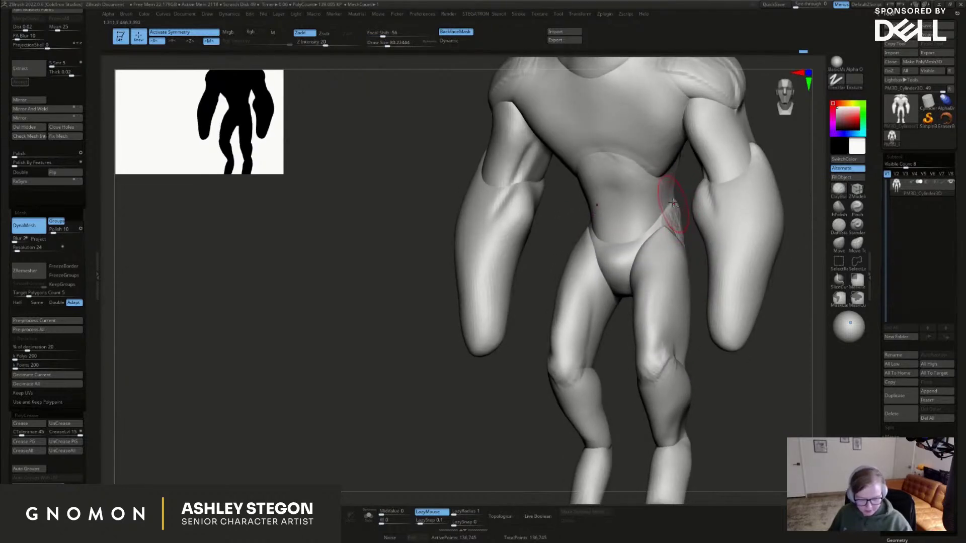
shift+drag(677, 245, 676, 229)
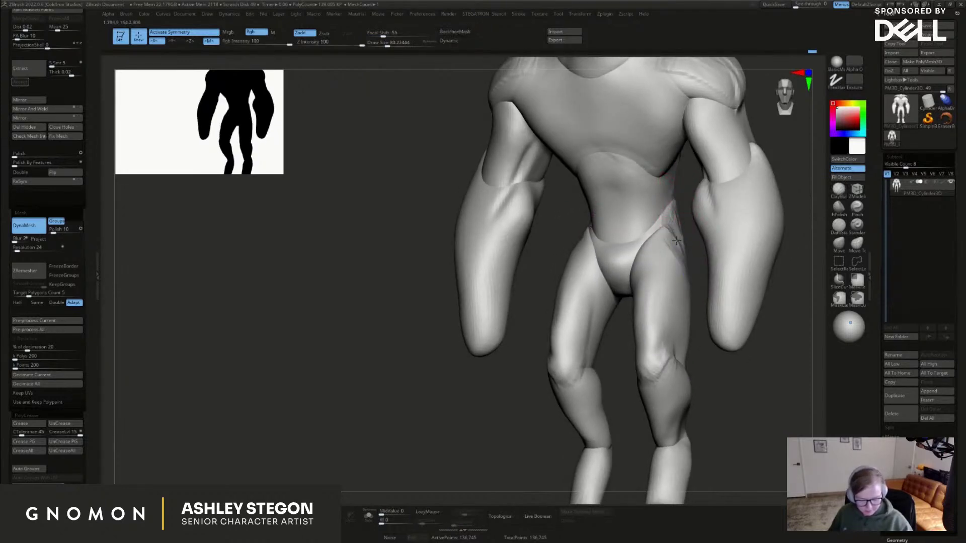
shift+right_drag(668, 255, 646, 245)
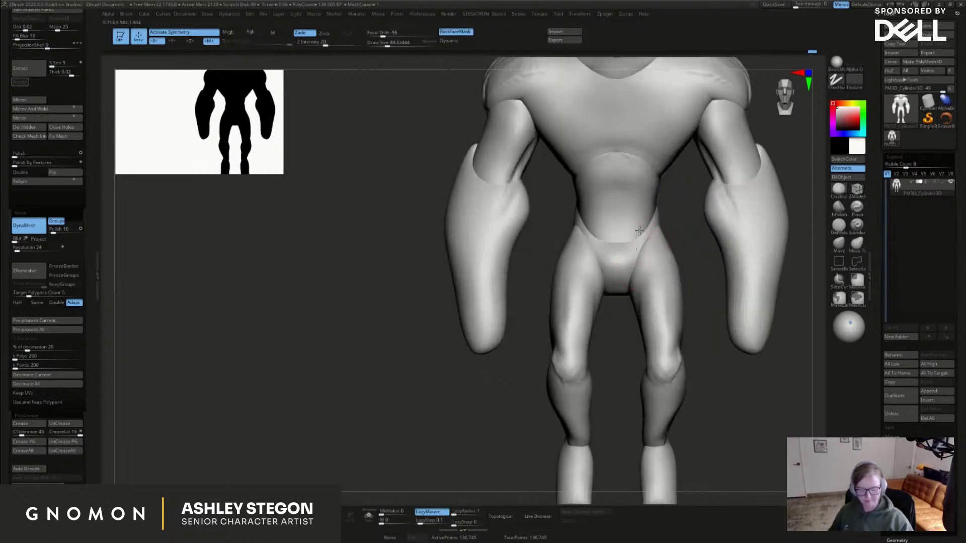
drag(617, 261, 616, 267)
right_drag(618, 250, 617, 242)
mouse_move(616, 242)
mouse_down()
mouse_move(616, 272)
mouse_move(614, 244)
mouse_move(615, 263)
mouse_move(624, 256)
mouse_move(608, 267)
mouse_up()
shift+right_drag(608, 267, 613, 271)
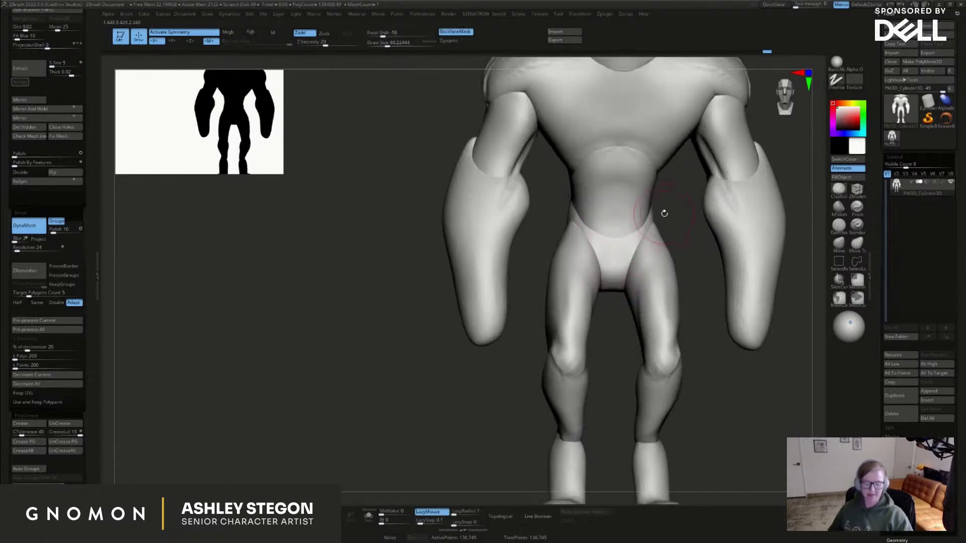
Carve in the outer knees at a draw size of about 68, and smooth the outer edges of the calves
right_drag(668, 348, 678, 319)
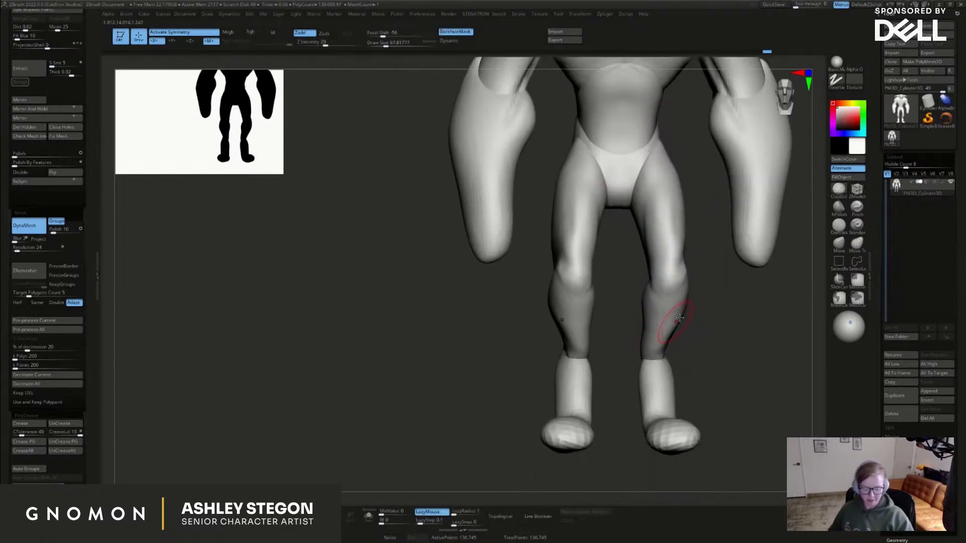
alt+drag(682, 269, 679, 254)
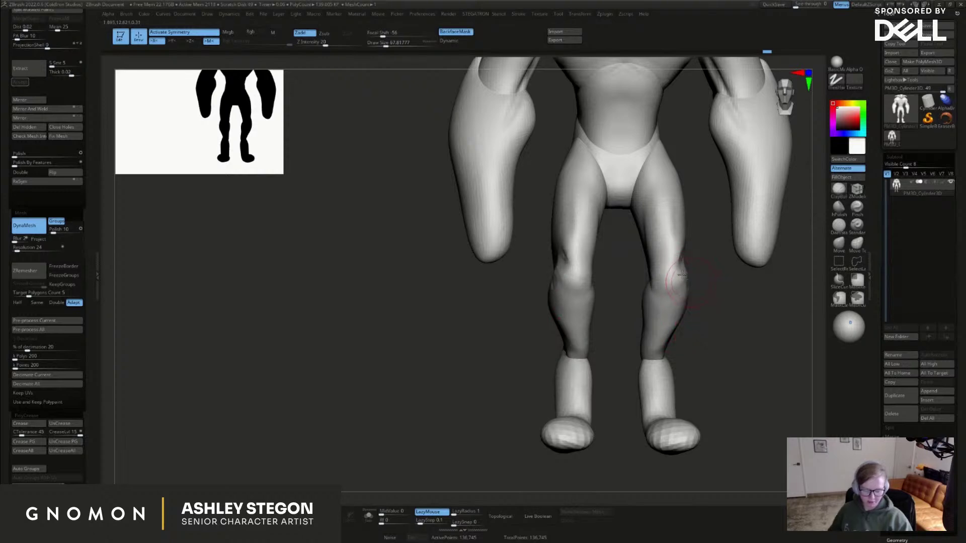
shift+drag(681, 320, 685, 294)
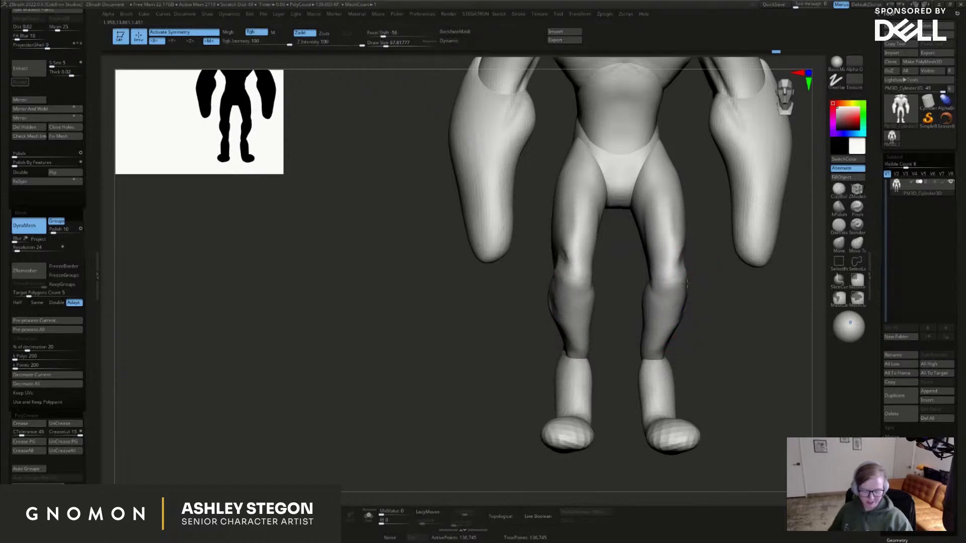
right_drag(674, 264, 652, 286)
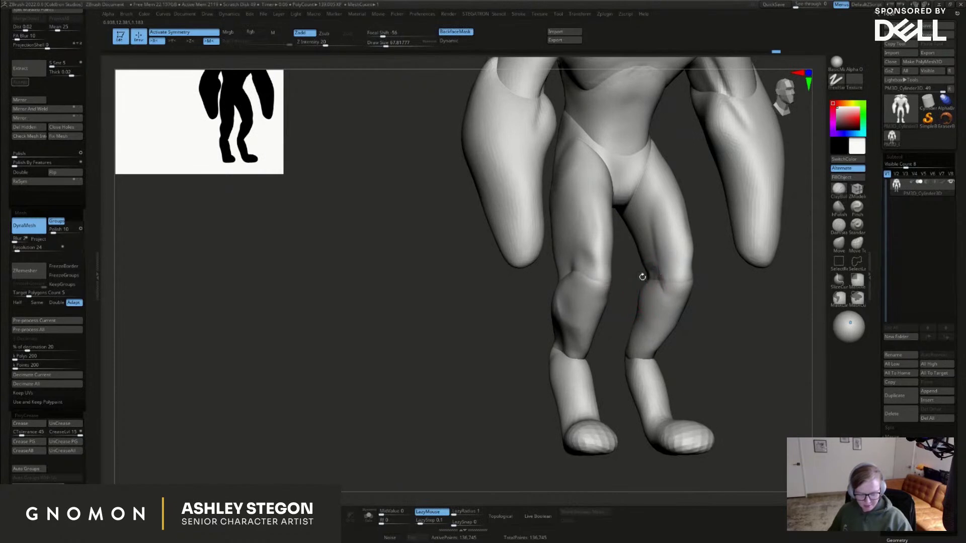
right_drag(654, 302, 829, 244)
key(shift)
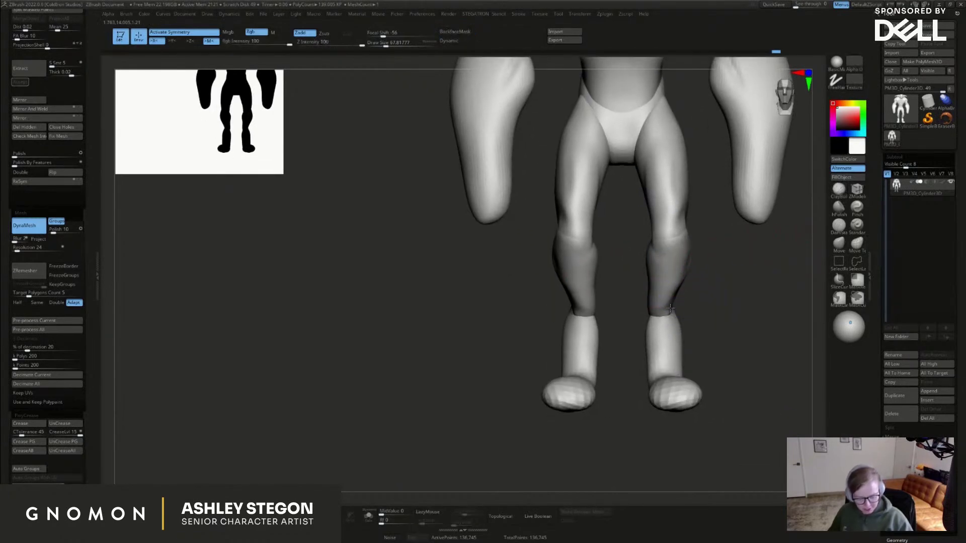
Reshape the lower legs and inner calves from the front with the Move Topological brush at a draw size of about 108
click(857, 245)
mouse_move(671, 323)
mouse_down()
mouse_move(682, 343)
mouse_move(660, 351)
mouse_move(659, 370)
mouse_up()
key(s)
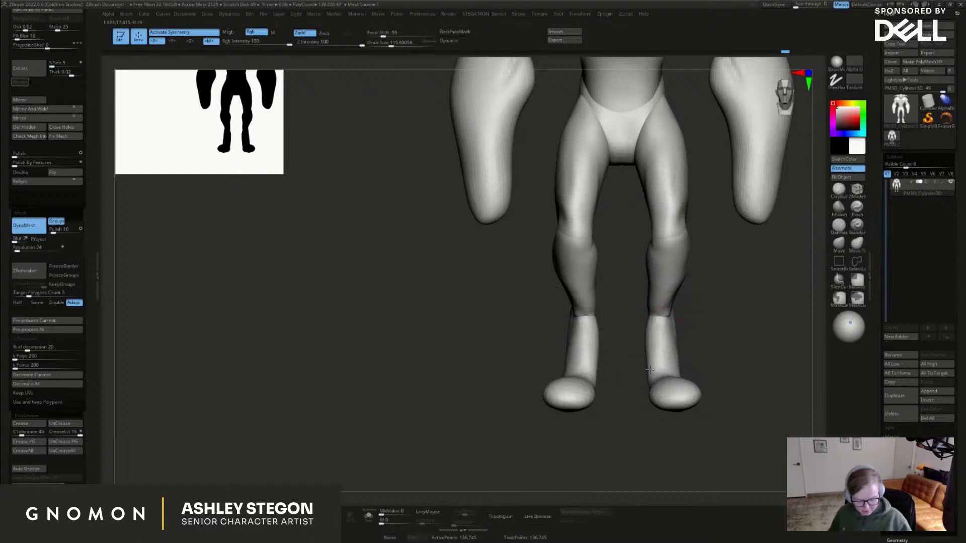
key(s)
drag(644, 291, 642, 291)
drag(654, 265, 645, 262)
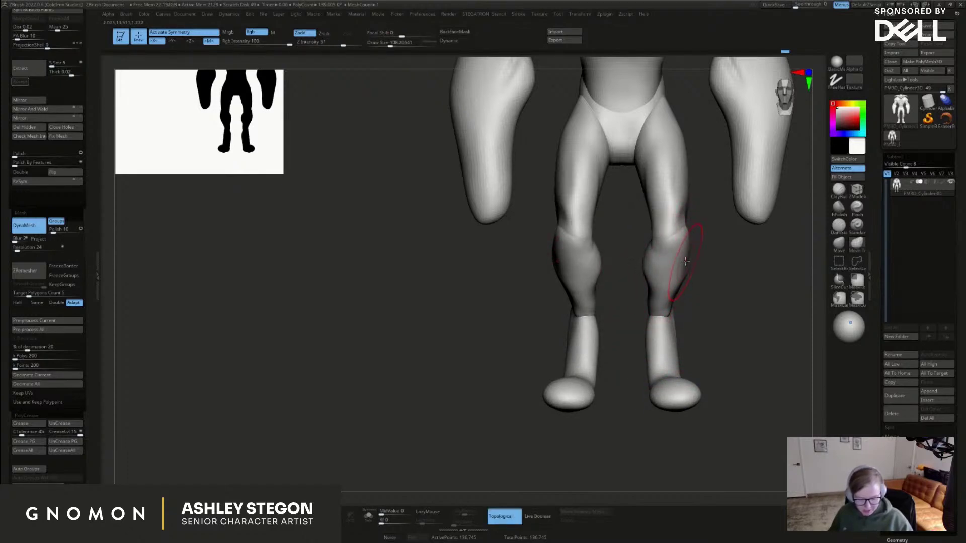
key(v)
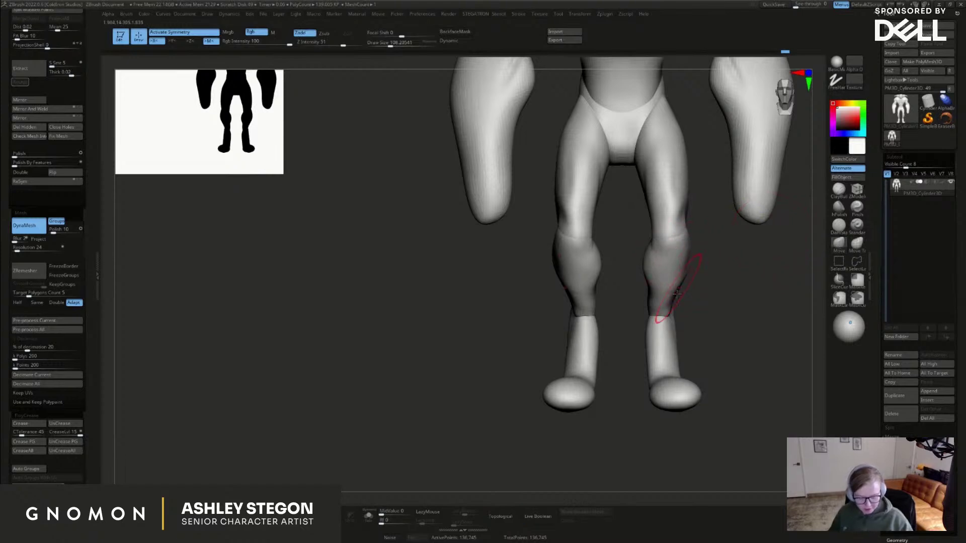
Adjust the calf and outer knee contours from behind with the Move brushes, varying the draw size between about 87 and 108
right_drag(665, 304, 714, 306)
key(s)
drag(724, 267, 722, 268)
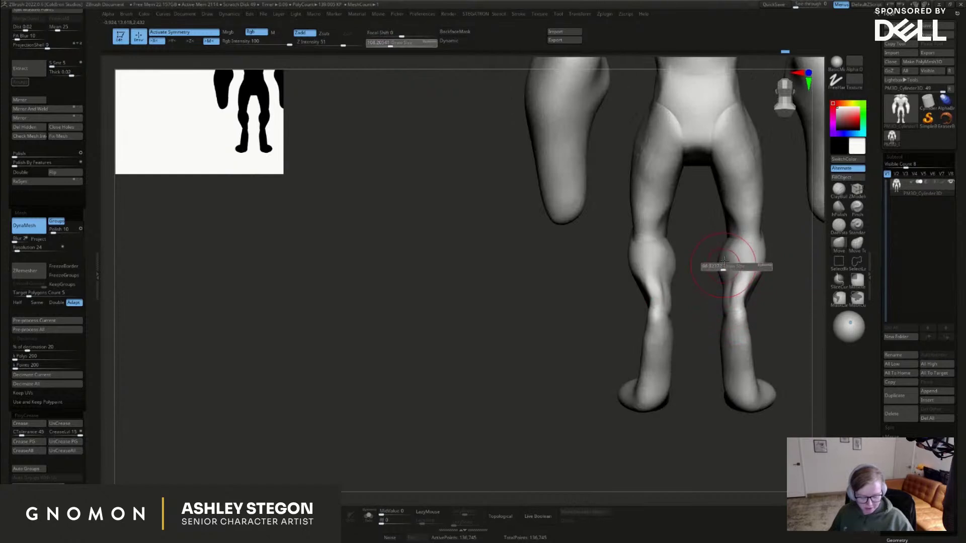
right_drag(724, 269, 721, 267)
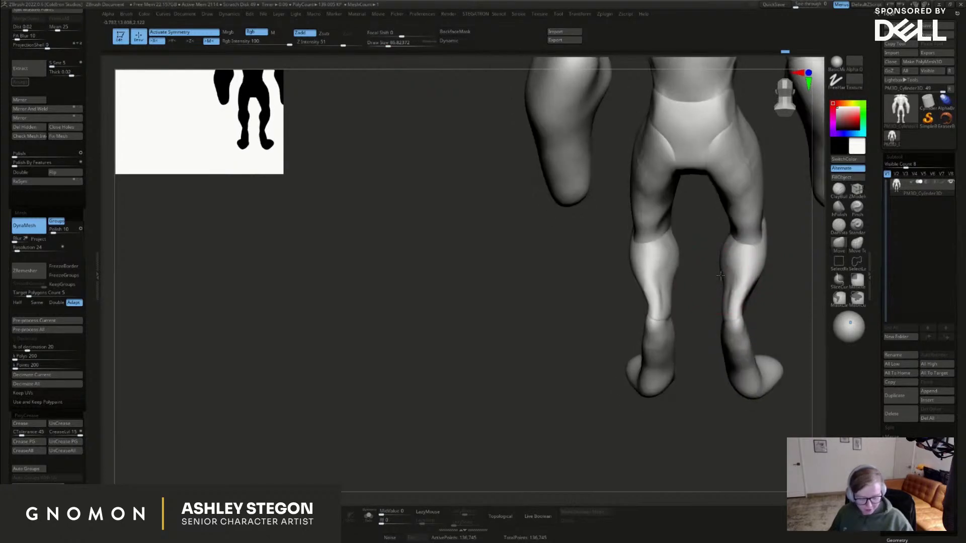
key(s)
drag(767, 240, 770, 240)
click(858, 245)
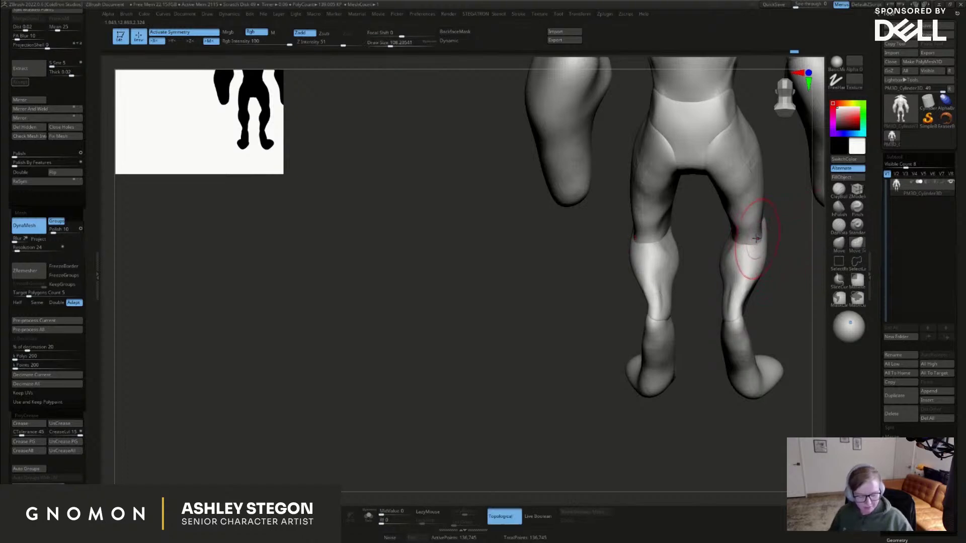
key(s)
right_drag(767, 242, 724, 293)
key(s)
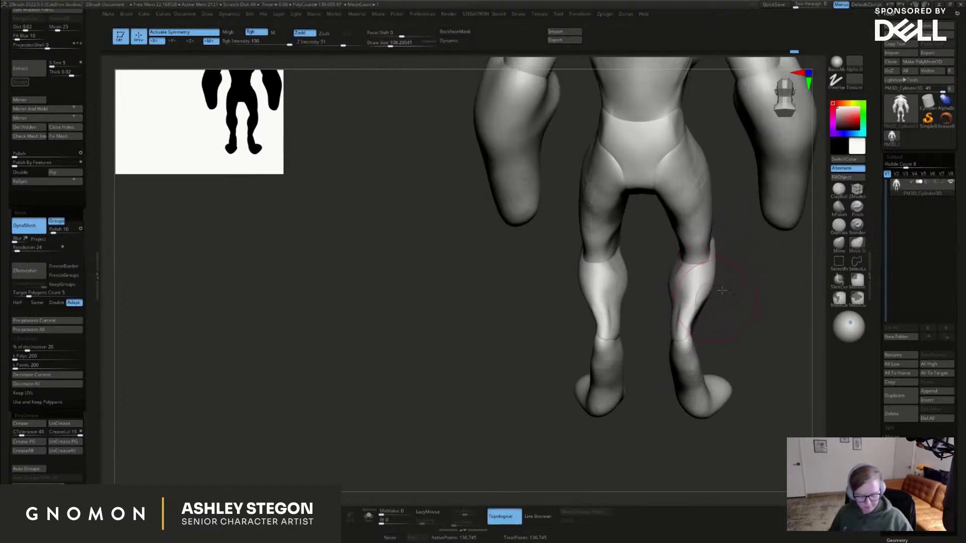
ctrl+drag(719, 295, 737, 311)
Sculpt the tendon and muscle forms along the backs of the calves with ClayBuildup at a draw size of about 31
click(844, 259)
key(s)
mouse_move(679, 326)
mouse_down()
mouse_move(678, 336)
mouse_move(690, 328)
mouse_up()
click(837, 206)
key(s)
right_drag(663, 327, 696, 323)
key(s)
drag(698, 323, 732, 283)
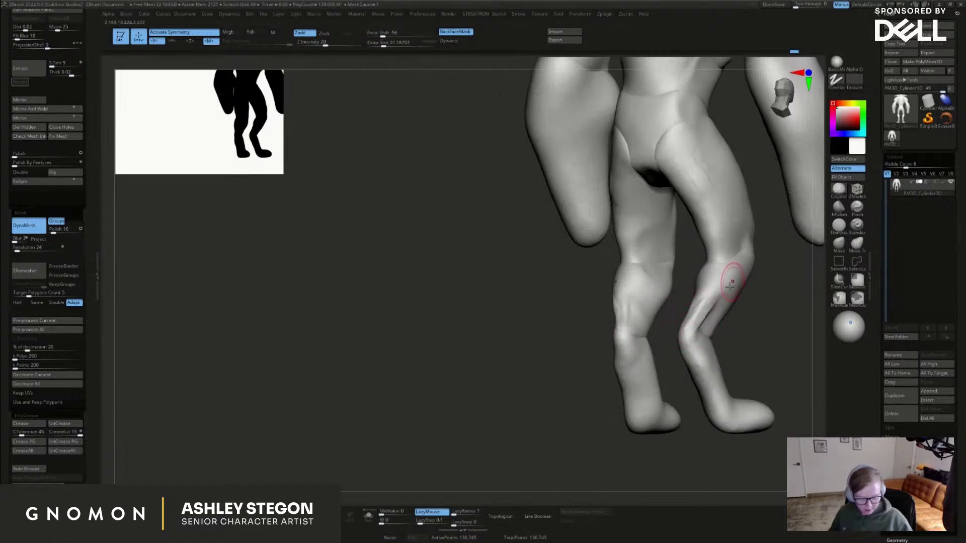
Add volume to the raised heels and the backs of the lower legs with ClayBuildup at a draw size of about 68
mouse_move(696, 327)
right_down()
mouse_move(682, 331)
mouse_move(689, 345)
right_up()
key(s)
drag(689, 346, 693, 346)
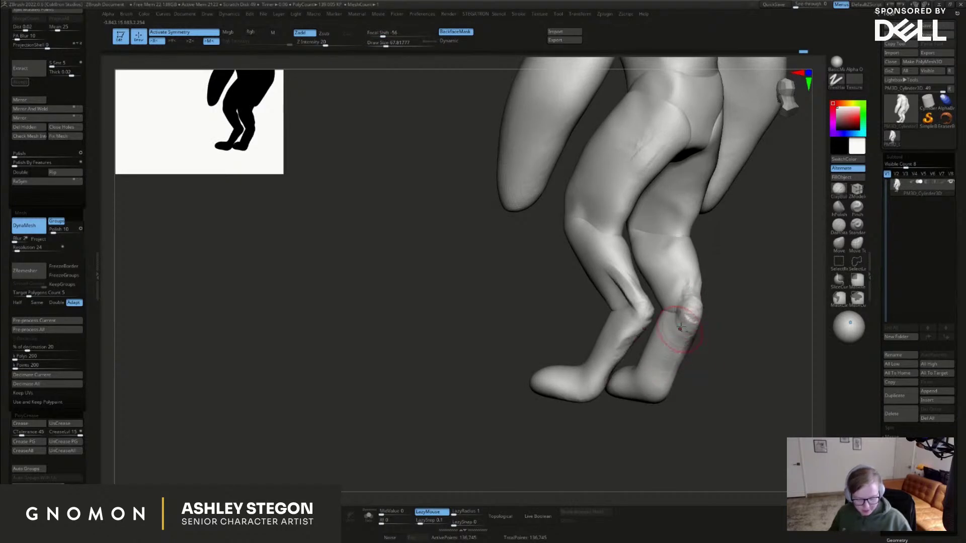
right_drag(682, 332, 675, 349)
drag(675, 355, 660, 402)
right_drag(660, 392, 658, 406)
mouse_move(657, 406)
mouse_down()
mouse_move(664, 386)
mouse_move(649, 405)
mouse_move(665, 387)
mouse_move(657, 362)
mouse_move(676, 369)
mouse_up()
right_drag(679, 367, 692, 291)
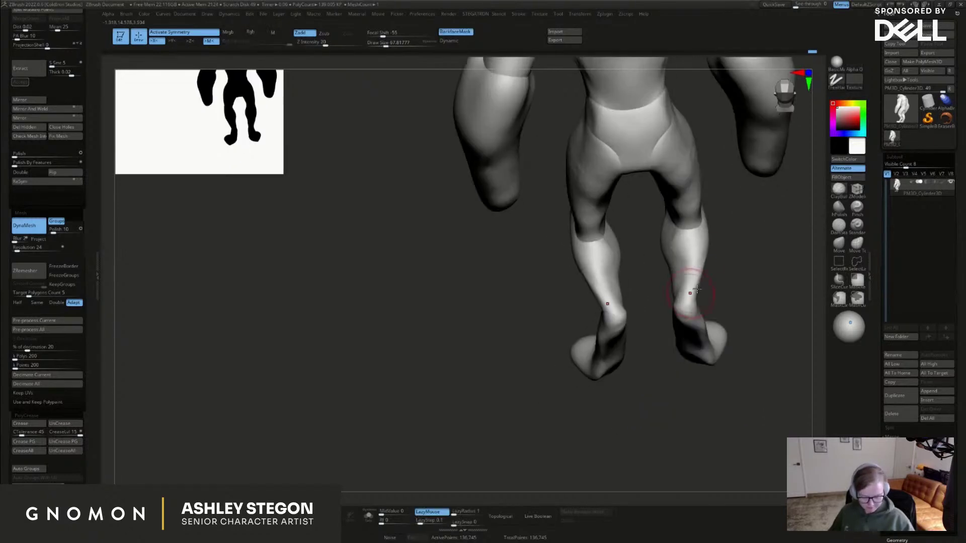
Define the muscle lines on the backs of the calves with the DamStandard brush
click(838, 225)
right_drag(735, 265, 708, 243)
drag(724, 222, 710, 284)
drag(715, 252, 708, 295)
right_drag(708, 295, 702, 274)
drag(703, 269, 703, 303)
right_drag(725, 227, 701, 284)
alt+right_drag(718, 341, 715, 328)
Reshape the ankles and feet from the front and side with the Move brush, reducing the draw size from about 104 to 97
click(838, 245)
key(s)
mouse_move(690, 331)
mouse_down()
mouse_move(669, 335)
mouse_move(669, 351)
mouse_up()
right_drag(680, 371, 682, 388)
shift+drag(682, 387, 680, 361)
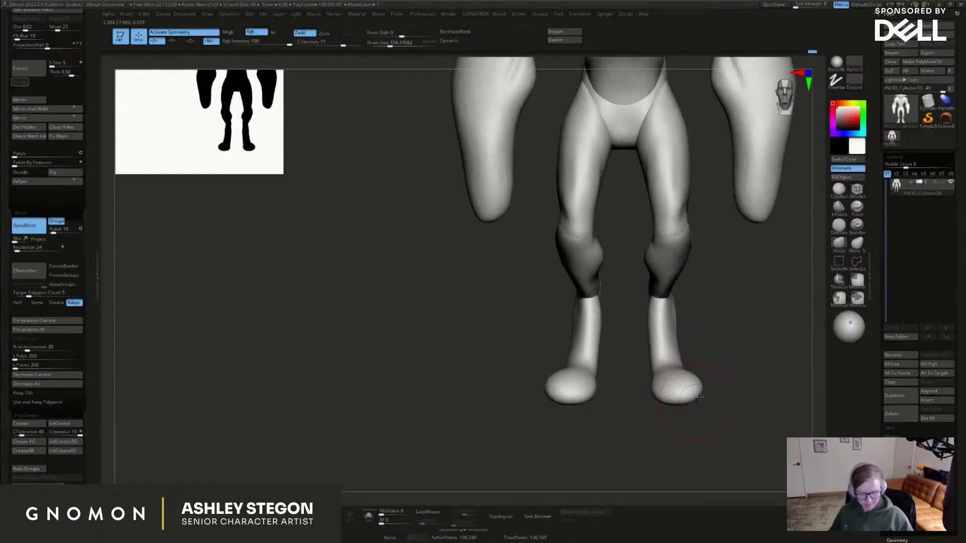
drag(675, 401, 674, 394)
right_drag(674, 399, 677, 383)
mouse_move(678, 386)
mouse_down()
mouse_move(683, 378)
mouse_move(681, 397)
mouse_move(671, 400)
mouse_move(590, 394)
mouse_move(560, 370)
mouse_move(538, 316)
mouse_up()
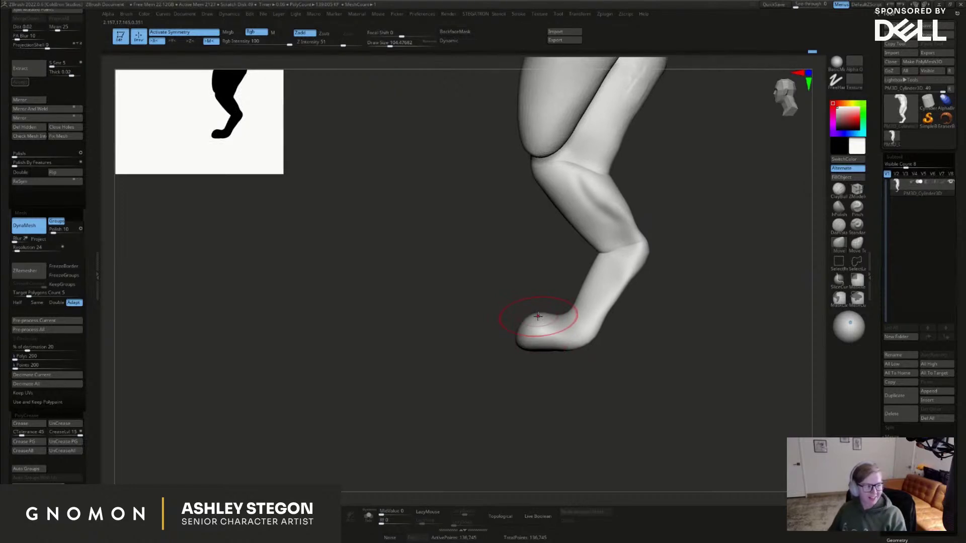
alt+drag(503, 346, 453, 360)
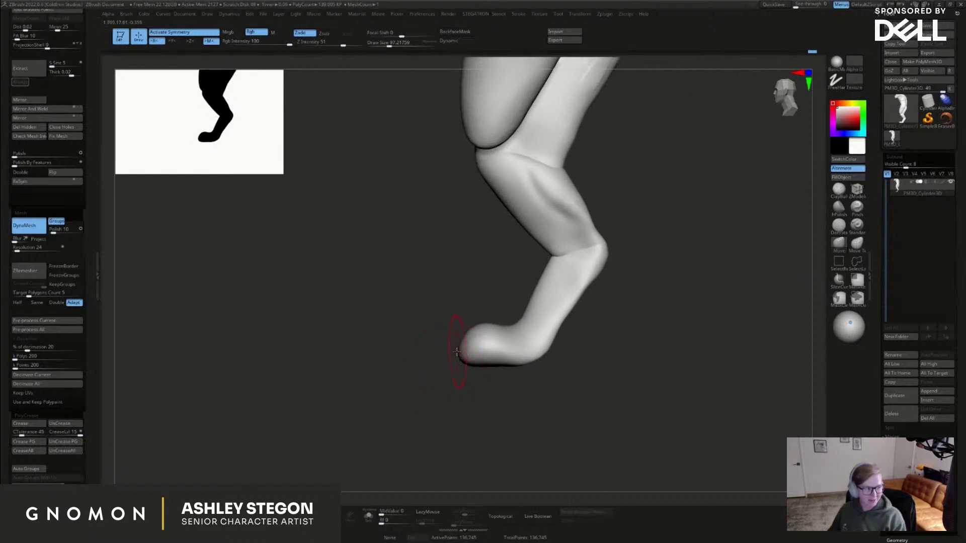
mouse_move(451, 345)
mouse_down()
mouse_move(473, 314)
mouse_move(521, 322)
mouse_up()
Build up the front of the feet to block in the toe masses, adjusting the brush size
click(836, 198)
key(s)
mouse_move(481, 349)
mouse_down()
mouse_move(480, 380)
mouse_move(489, 333)
mouse_up()
drag(466, 365, 472, 395)
key(s)
drag(481, 329, 464, 335)
mouse_move(468, 298)
mouse_down()
mouse_move(495, 298)
mouse_move(538, 330)
mouse_move(535, 319)
mouse_move(542, 356)
mouse_up()
Carve the grooves separating the toes with the DamStandard brush
click(838, 226)
drag(541, 320, 541, 358)
drag(553, 377, 526, 376)
mouse_move(564, 310)
mouse_down()
mouse_move(565, 346)
mouse_move(526, 361)
mouse_up()
Add volume to the toes with ClayBuildup, reducing the draw size to about 49
click(838, 191)
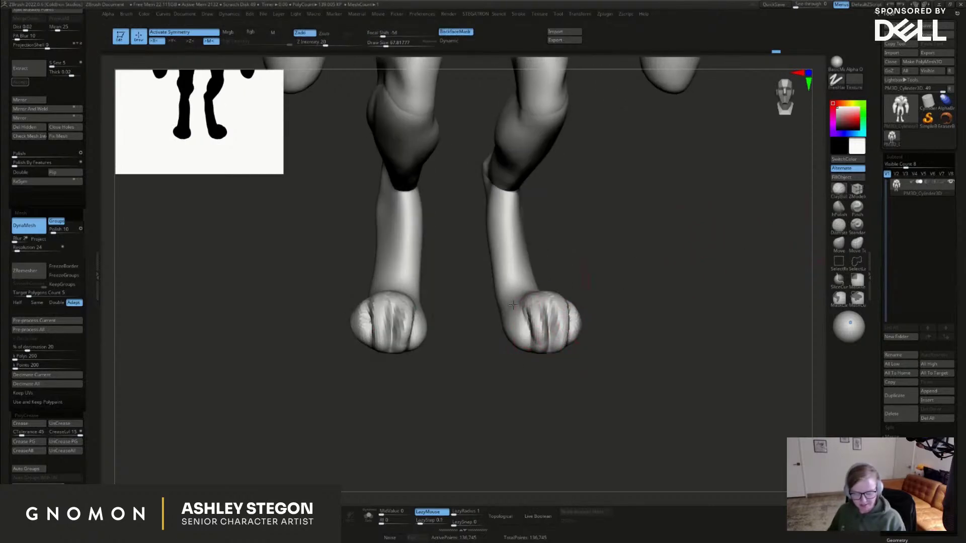
drag(621, 261, 642, 307)
key(s)
drag(521, 324, 528, 335)
key(s)
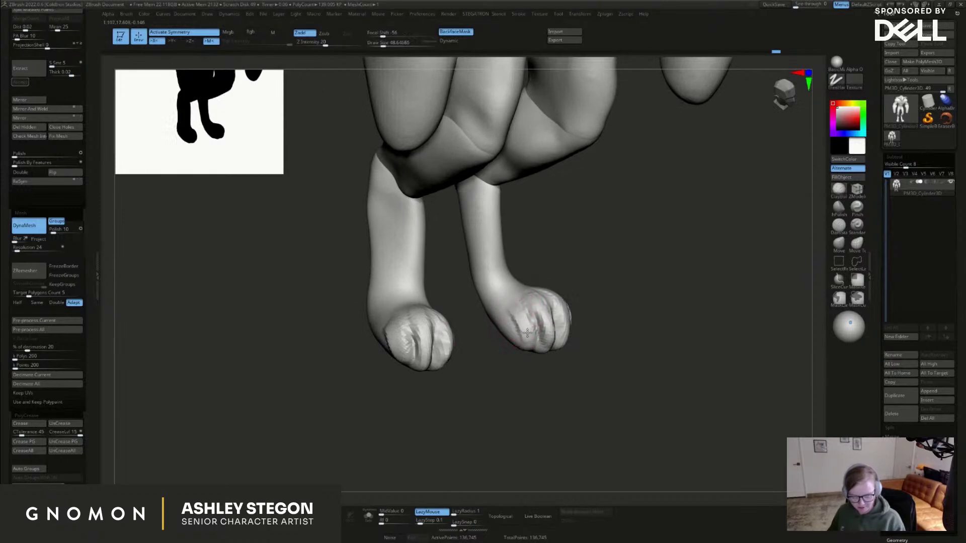
Build up the tops of the feet and the lower legs with ClayBuildup at a draw size of about 71, smoothing the strokes
mouse_move(514, 241)
mouse_down()
mouse_move(500, 286)
mouse_move(481, 281)
mouse_move(521, 257)
mouse_up()
mouse_move(467, 289)
mouse_down()
mouse_move(482, 276)
mouse_move(484, 248)
mouse_up()
drag(508, 257, 503, 304)
mouse_move(476, 281)
shift+mouse_down()
mouse_move(487, 309)
mouse_move(512, 307)
mouse_move(482, 221)
mouse_move(455, 280)
mouse_move(467, 312)
mouse_move(521, 301)
shift+mouse_up()
drag(465, 236, 458, 258)
drag(498, 296, 539, 297)
drag(459, 214, 446, 252)
drag(495, 291, 555, 291)
drag(448, 228, 435, 241)
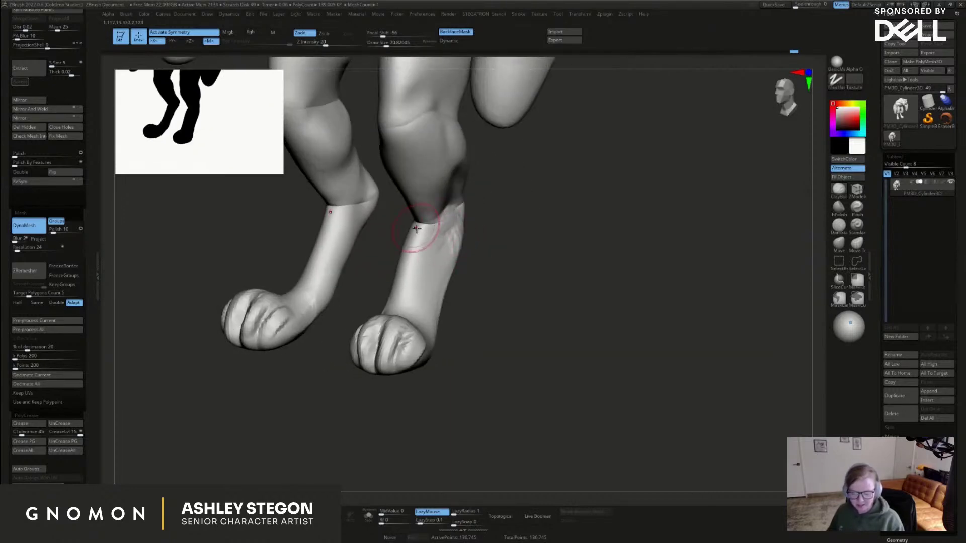
Refine the transition between calves and heels with ClayBuildup at a draw size of about 56, and smooth the lower calves
mouse_move(448, 261)
alt+right_down()
mouse_move(490, 274)
mouse_move(458, 242)
mouse_move(481, 255)
mouse_move(489, 228)
mouse_move(460, 224)
alt+right_up()
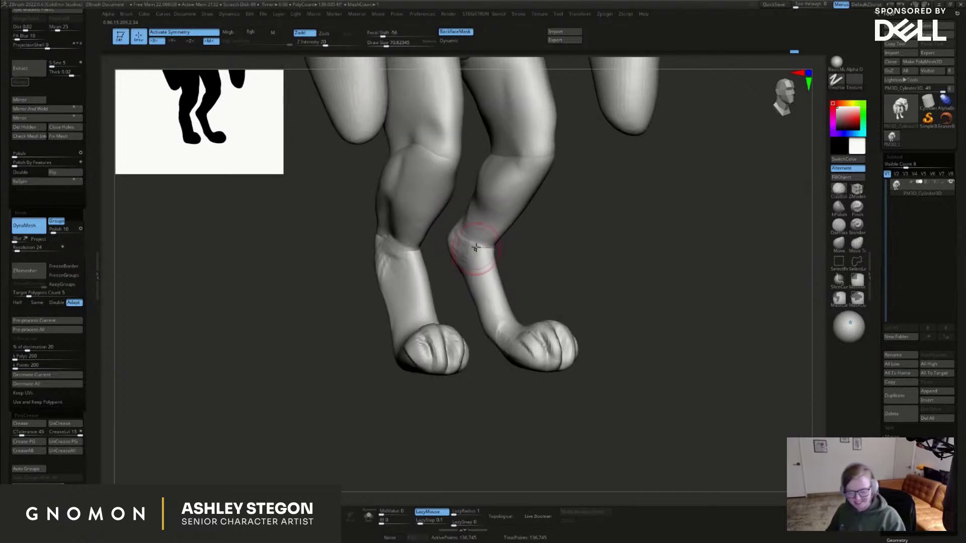
right_drag(483, 256, 508, 241)
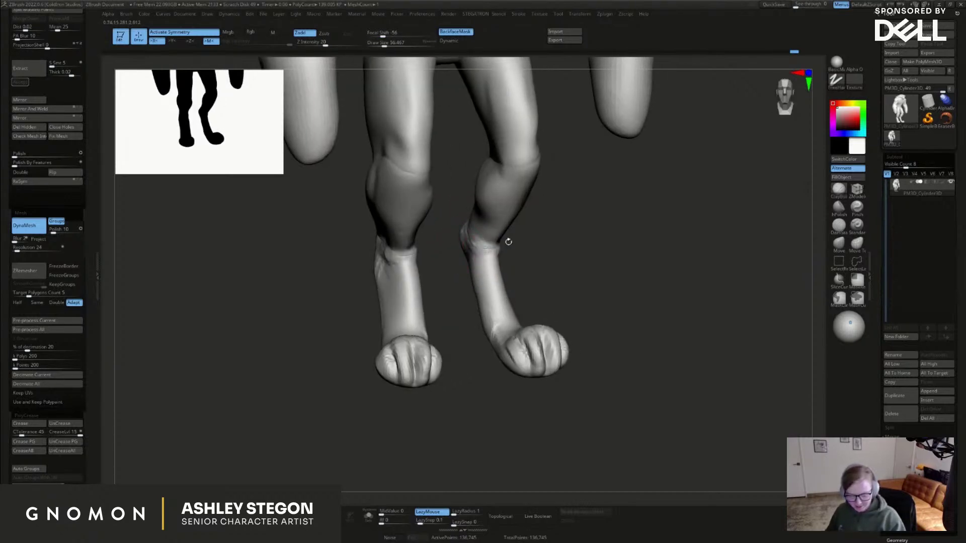
drag(488, 267, 483, 260)
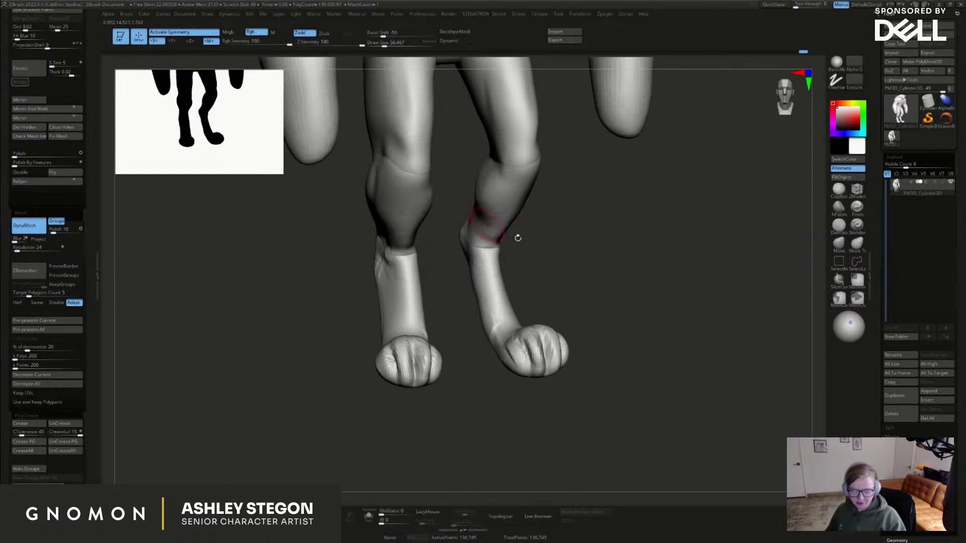
shift+drag(508, 230, 481, 232)
Carve the hollow above the heel with DamStandard and pull the heel backward with the Move brush at a draw size of about 94
right_drag(401, 274, 605, 258)
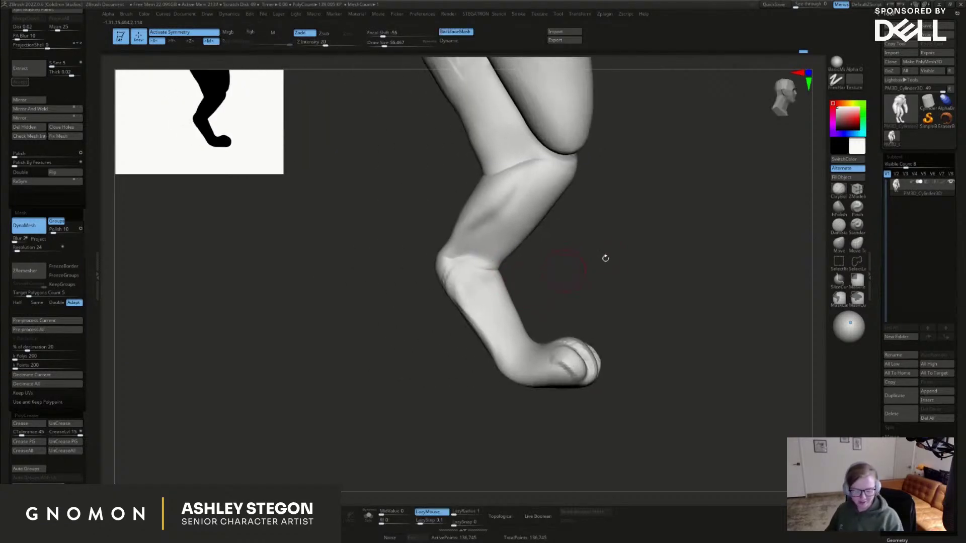
click(839, 228)
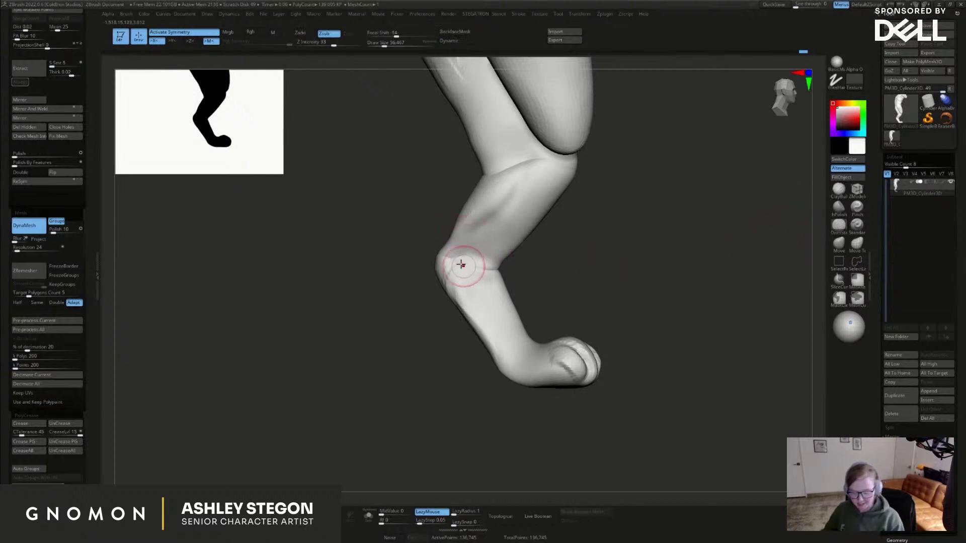
mouse_move(451, 266)
mouse_down()
mouse_move(494, 266)
mouse_move(427, 264)
mouse_up()
click(840, 249)
key(s)
click(433, 271)
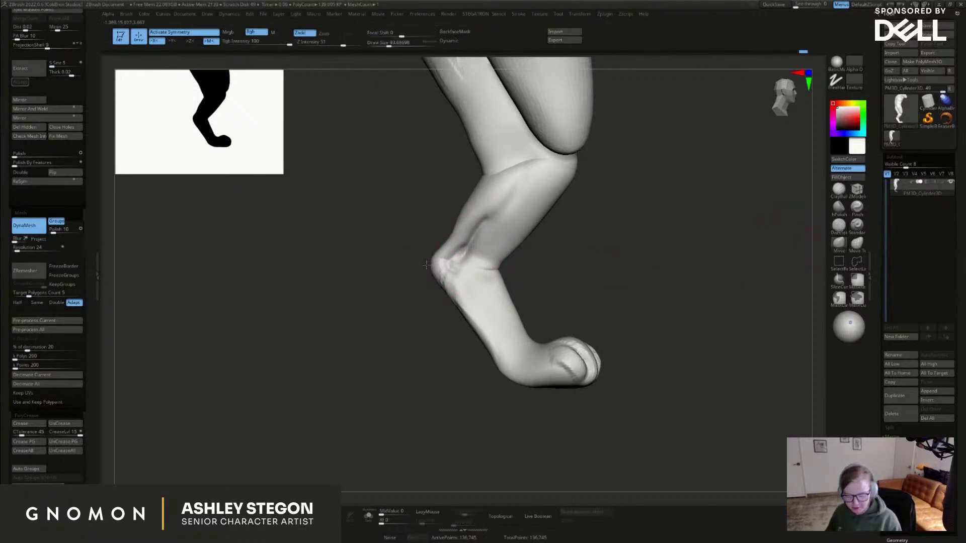
Build up the calf muscle behind the shin with ClayBuildup, using a smaller draw size
alt+drag(660, 232, 673, 267)
click(838, 191)
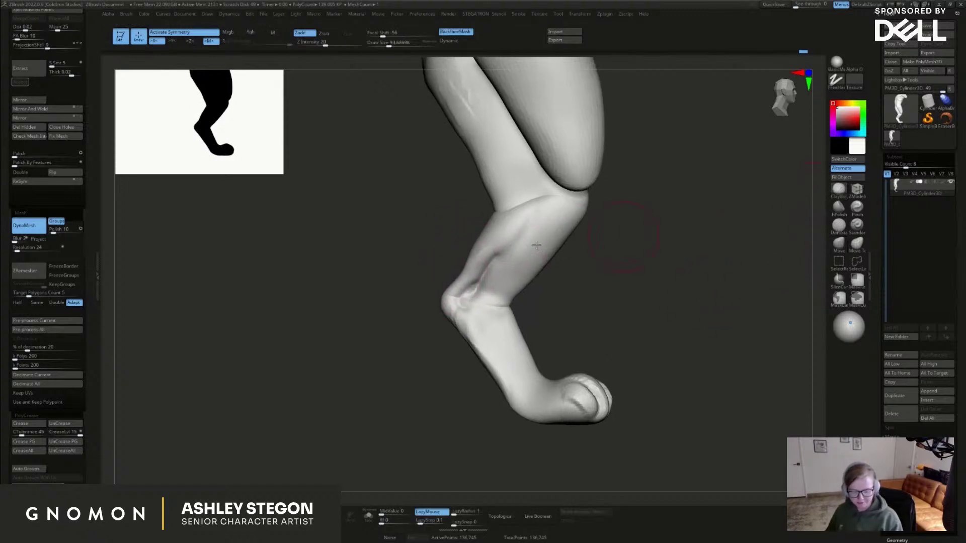
drag(575, 244, 611, 250)
drag(506, 217, 485, 220)
drag(579, 244, 619, 245)
key(bracketleft)
key(bracketleft)
mouse_move(503, 215)
mouse_down()
mouse_move(480, 220)
mouse_move(478, 207)
mouse_up()
drag(578, 246, 601, 236)
Add volume to the heel and ankle with ClayBuildup
key(s)
click(439, 304)
drag(563, 281, 612, 282)
drag(543, 296, 578, 294)
mouse_move(443, 287)
mouse_down()
mouse_move(450, 304)
mouse_move(431, 318)
mouse_move(446, 293)
mouse_move(442, 301)
mouse_up()
mouse_move(546, 292)
mouse_down()
mouse_move(452, 283)
mouse_move(627, 309)
mouse_move(592, 298)
mouse_up()
Build up the back of the knee and upper calf, and smooth the transition into the thigh
key(s)
mouse_move(520, 279)
mouse_down()
mouse_move(529, 279)
mouse_move(518, 258)
mouse_move(457, 236)
mouse_move(462, 253)
mouse_up()
key(s)
drag(478, 207, 483, 206)
alt+right_drag(475, 194, 483, 245)
key(s)
mouse_move(484, 245)
mouse_down()
mouse_move(492, 245)
mouse_move(481, 246)
mouse_move(478, 217)
mouse_up()
shift+drag(454, 168, 495, 216)
Refine the lower-leg silhouette with the Move brush at a draw size of about 112
key(s)
drag(571, 317, 567, 317)
ctrl+right_drag(569, 324, 570, 276)
right_drag(570, 276, 526, 276)
right_drag(624, 258, 639, 258)
drag(624, 266, 625, 233)
key(s)
shift+right_drag(628, 267, 628, 301)
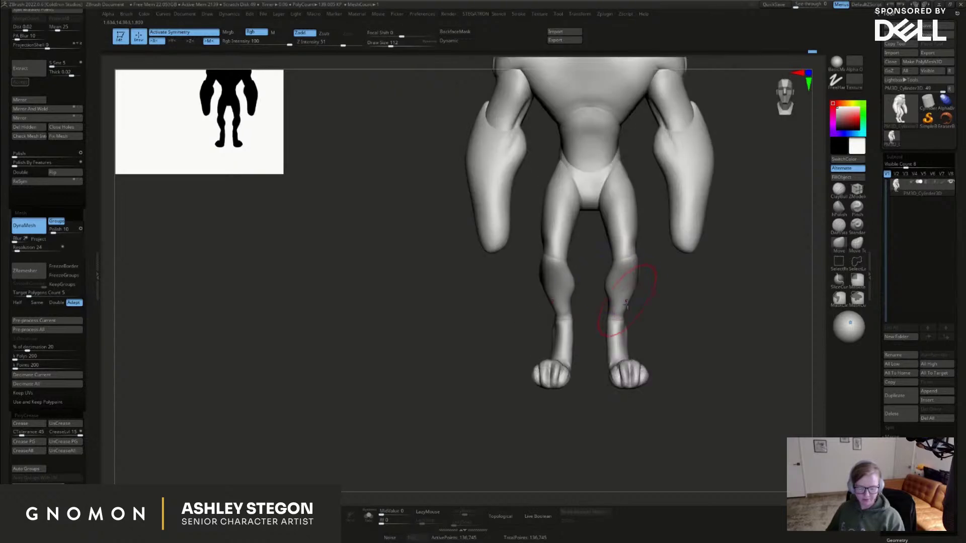
Pull the middle toe of each foot forward into a point with the Move brush at a draw size of about 46
drag(629, 363, 632, 372)
mouse_move(618, 394)
alt+right_down()
mouse_move(580, 363)
mouse_move(591, 393)
alt+right_up()
shift+drag(589, 344, 589, 349)
right_drag(589, 349, 590, 385)
drag(589, 364, 591, 384)
right_drag(588, 368, 567, 358)
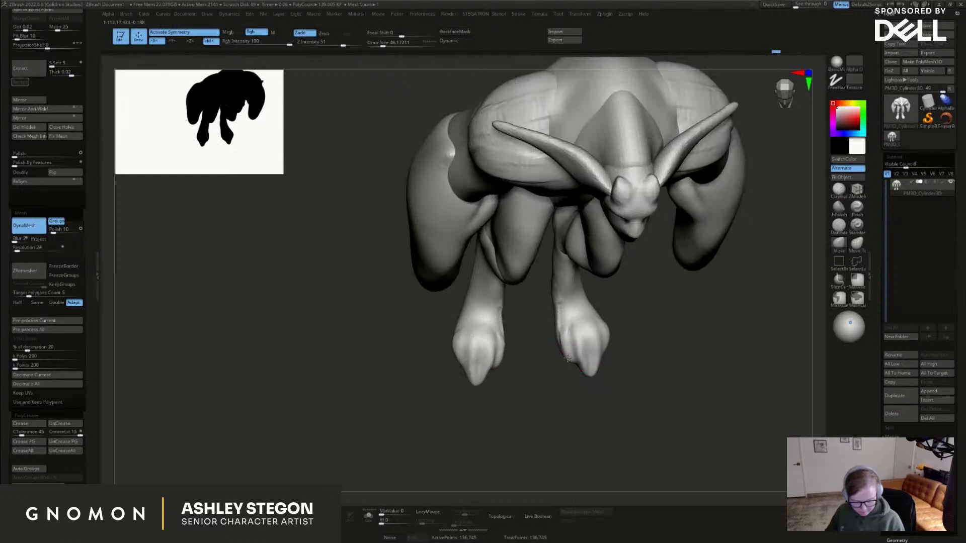
Reshape the inner and outer sides of the feet with the Move brush and smooth the tops
key(s)
drag(599, 336, 606, 336)
shift+drag(558, 312, 573, 315)
shift+right_drag(582, 320, 563, 303)
drag(566, 348, 573, 345)
Adjust the side profile of the heel, sole and toe tip with the Move brush at a draw size of about 149
shift+right_drag(635, 335, 593, 347)
alt+right_drag(674, 319, 615, 334)
key(bracketright)
mouse_move(613, 312)
mouse_down()
mouse_move(595, 301)
mouse_move(619, 307)
mouse_move(652, 273)
mouse_up()
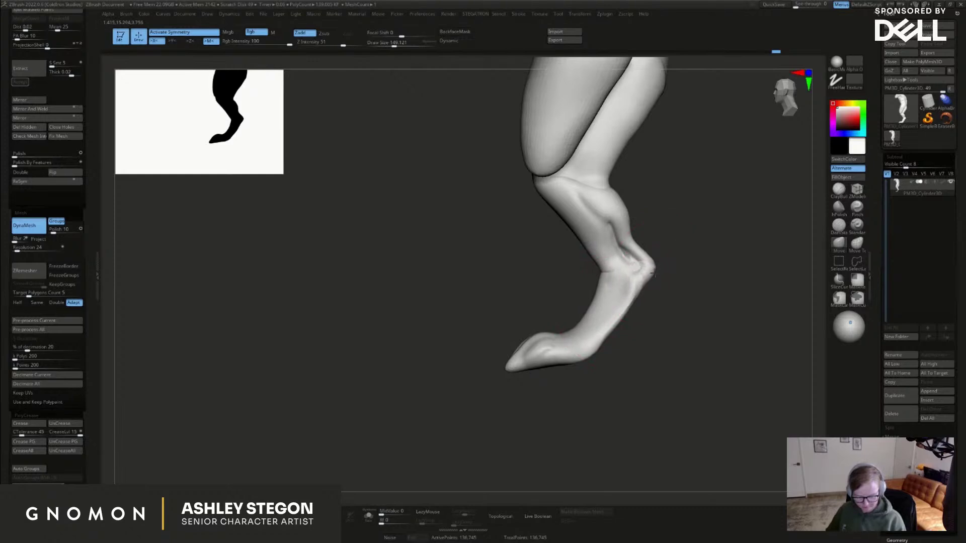
drag(581, 365, 573, 370)
mouse_move(658, 319)
alt+right_down()
mouse_move(596, 346)
mouse_move(584, 452)
mouse_move(588, 425)
mouse_move(515, 435)
alt+right_up()
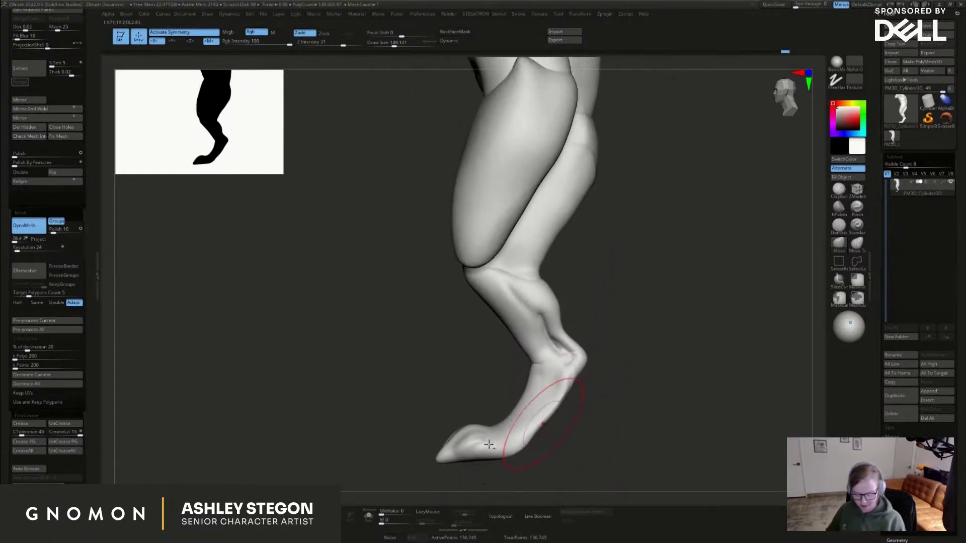
drag(439, 460, 440, 453)
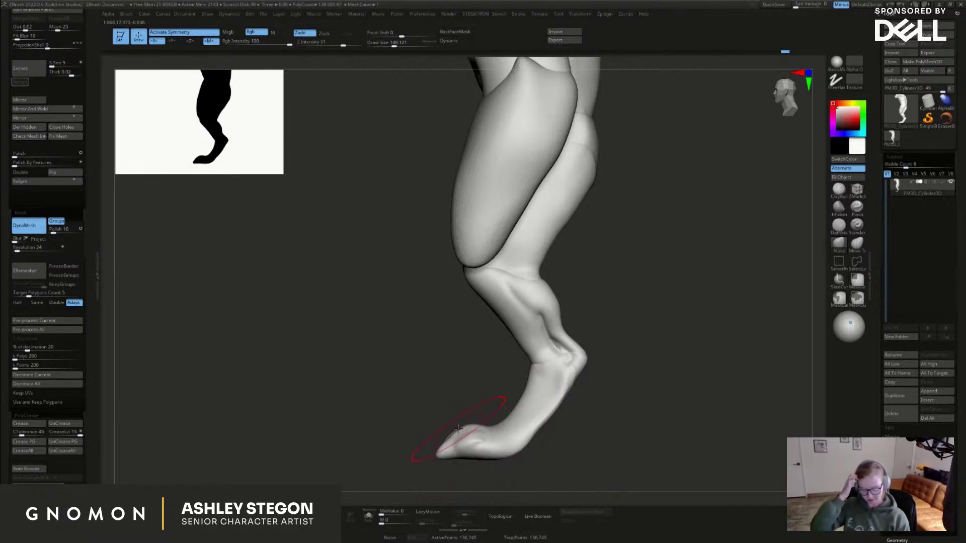
Build up the front of the shoulder muscles with ClayBuildup at a draw size of about 83
key(s)
drag(500, 337, 491, 337)
right_drag(537, 283, 619, 314)
key(s)
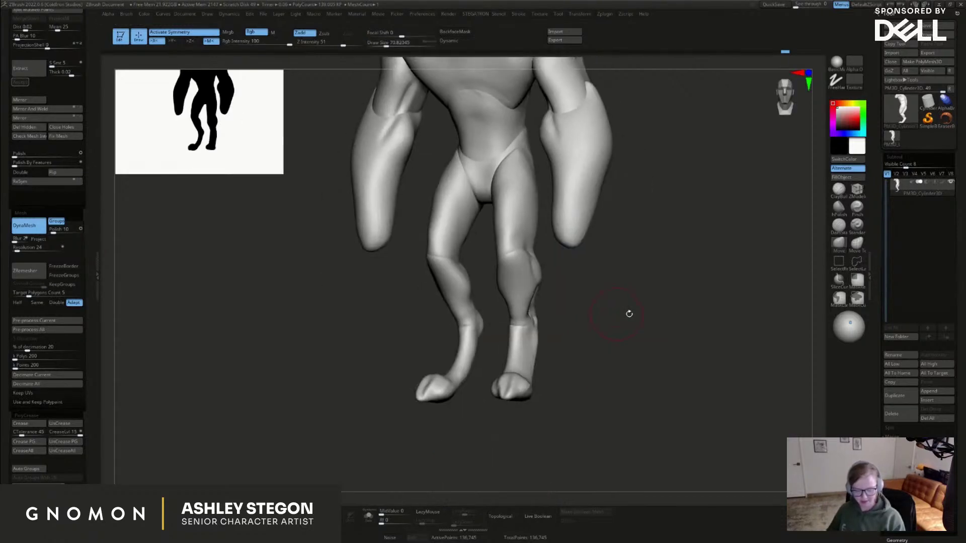
click(840, 191)
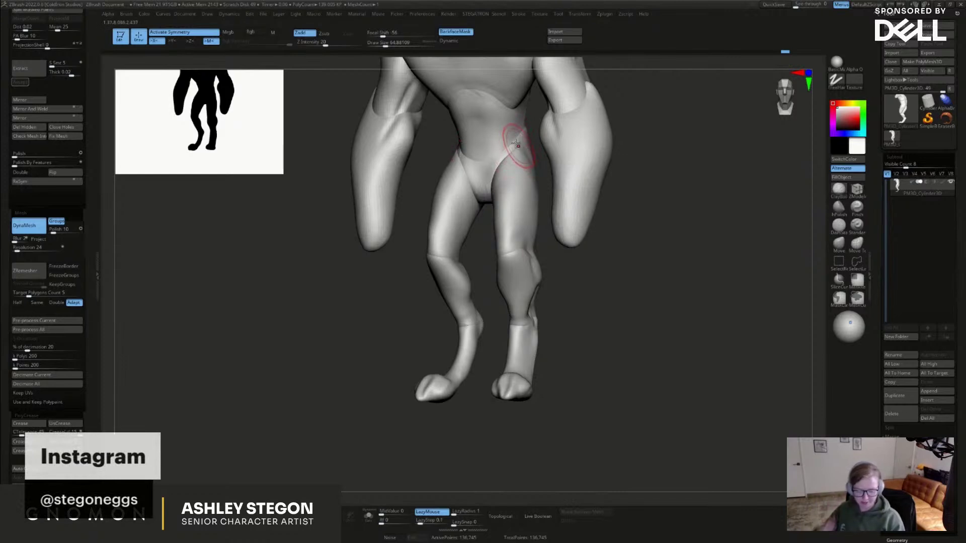
mouse_move(509, 151)
shift+right_down()
mouse_move(520, 146)
mouse_move(510, 187)
mouse_move(514, 297)
mouse_move(524, 166)
shift+right_up()
mouse_move(572, 132)
right_down()
mouse_move(546, 131)
mouse_move(576, 128)
right_up()
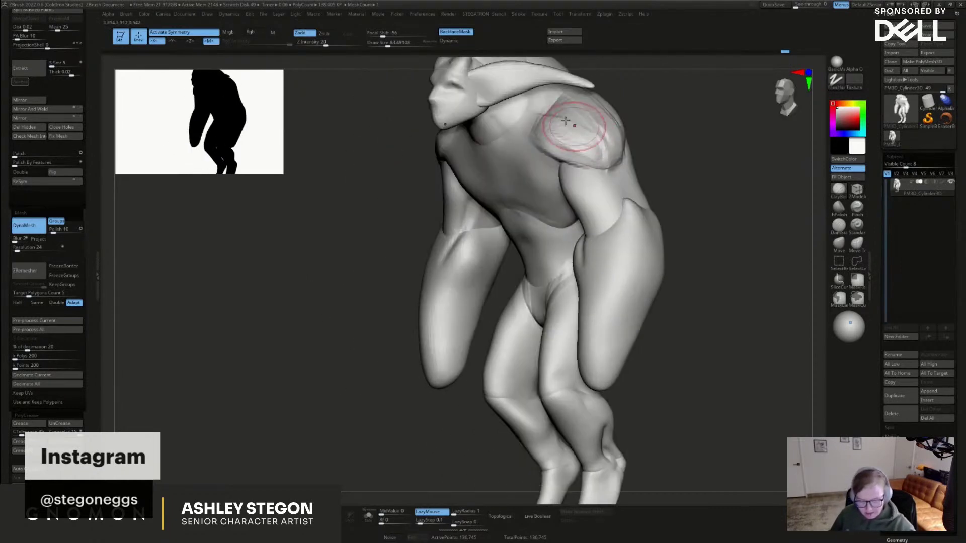
drag(565, 149, 602, 167)
key(s)
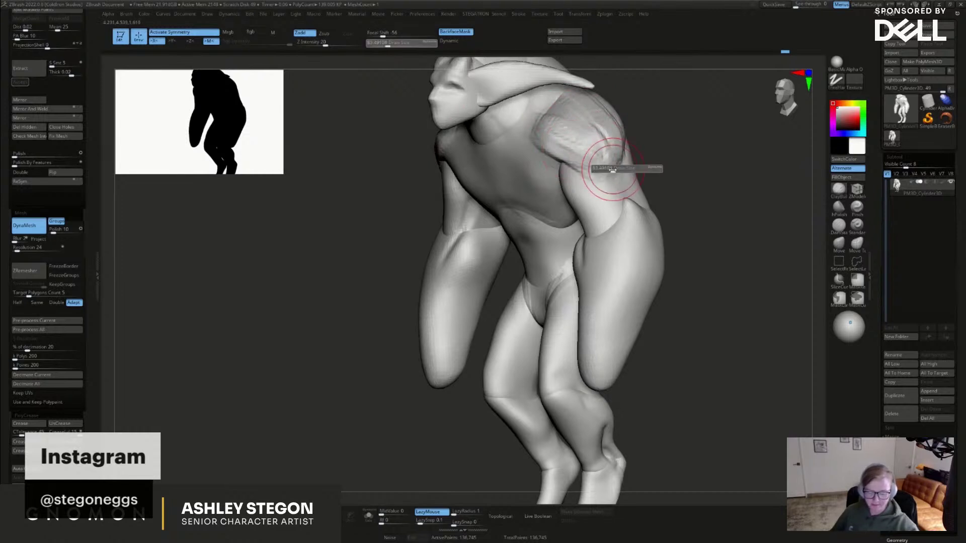
Extend the ClayBuildup strokes over the rear of the shoulders at a draw size of about 77
right_drag(627, 101, 602, 125)
mouse_move(604, 128)
mouse_down()
mouse_move(628, 143)
mouse_move(625, 151)
mouse_up()
right_drag(637, 110, 610, 160)
mouse_move(616, 130)
mouse_down()
mouse_move(606, 183)
mouse_move(616, 121)
mouse_move(604, 151)
mouse_up()
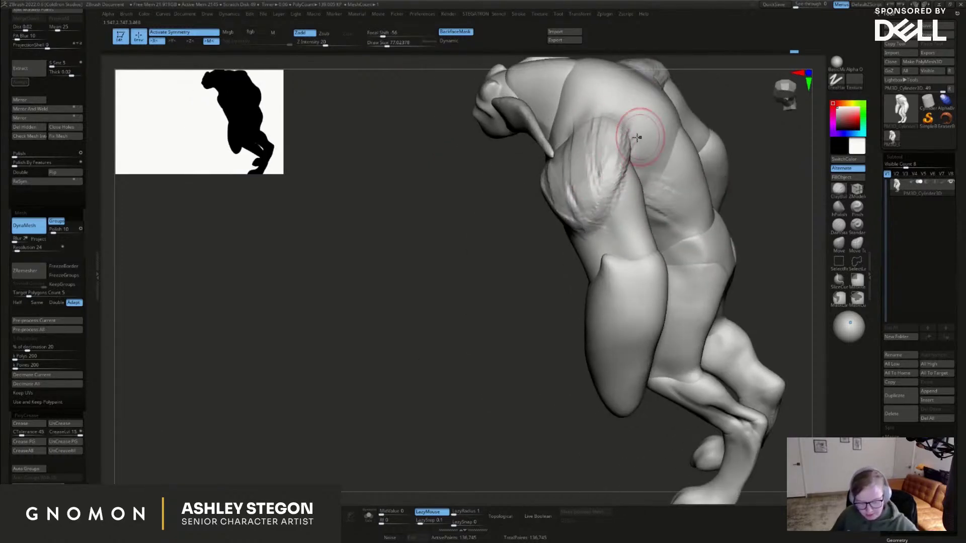
right_drag(637, 137, 621, 108)
Build up the shoulder blades and the muscles running down the back with ClayBuildup, and smooth the strokes
mouse_move(674, 129)
right_down()
mouse_move(620, 194)
mouse_move(609, 186)
right_up()
mouse_move(597, 208)
mouse_down()
mouse_move(636, 211)
mouse_move(606, 201)
mouse_move(632, 187)
mouse_up()
mouse_move(657, 224)
right_down()
mouse_move(672, 215)
mouse_move(669, 263)
mouse_move(684, 263)
mouse_move(691, 229)
right_up()
mouse_move(691, 229)
mouse_down()
mouse_move(672, 251)
mouse_move(649, 238)
mouse_move(645, 290)
mouse_up()
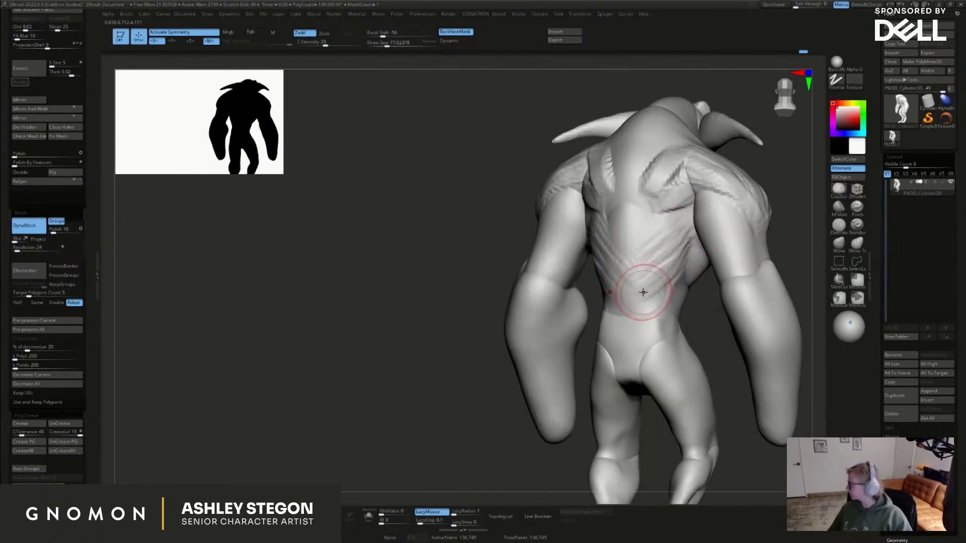
shift+drag(680, 241, 654, 285)
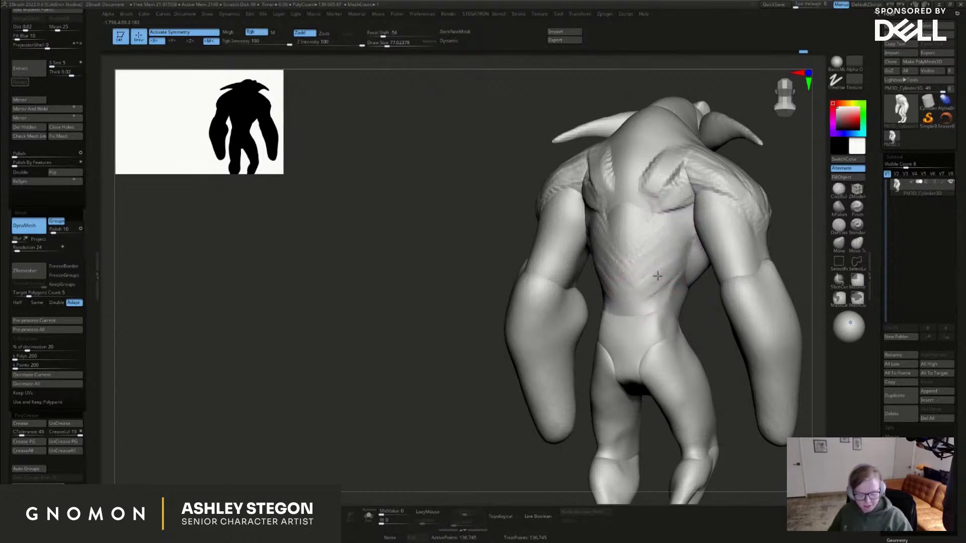
right_drag(669, 209, 668, 184)
shift+drag(668, 184, 742, 179)
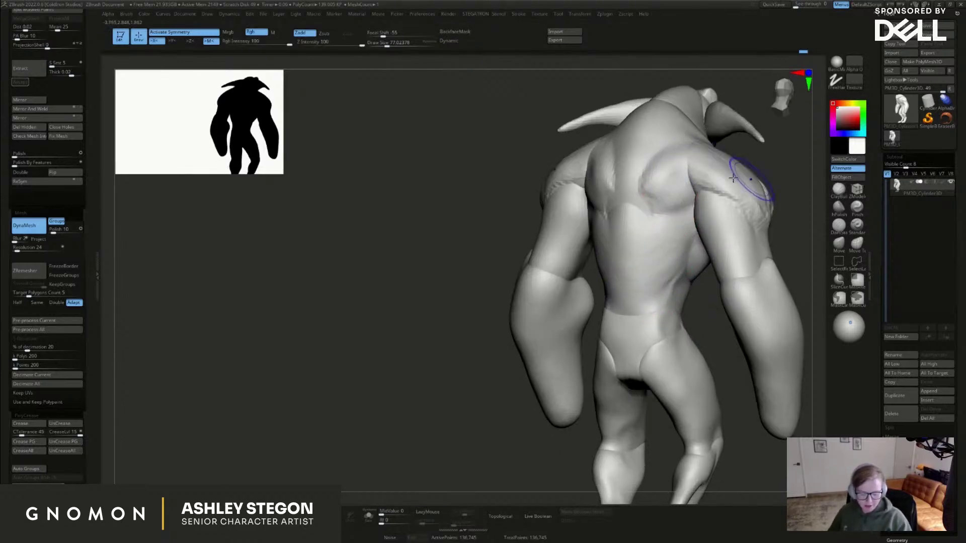
Strengthen the shoulder blade forms with ClayBuildup at a draw size of about 71
key(s)
drag(675, 191, 677, 191)
drag(685, 162, 662, 184)
right_drag(686, 160, 688, 149)
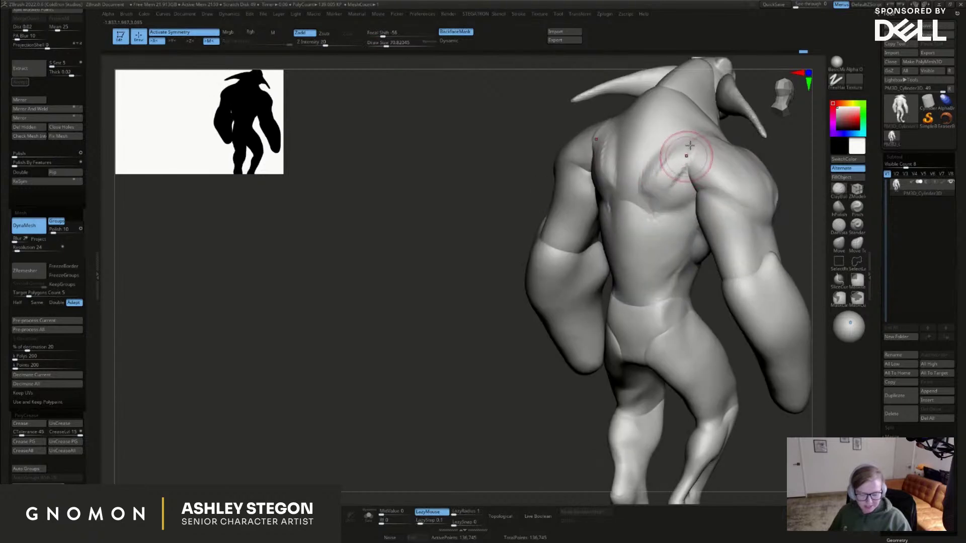
drag(688, 139, 652, 188)
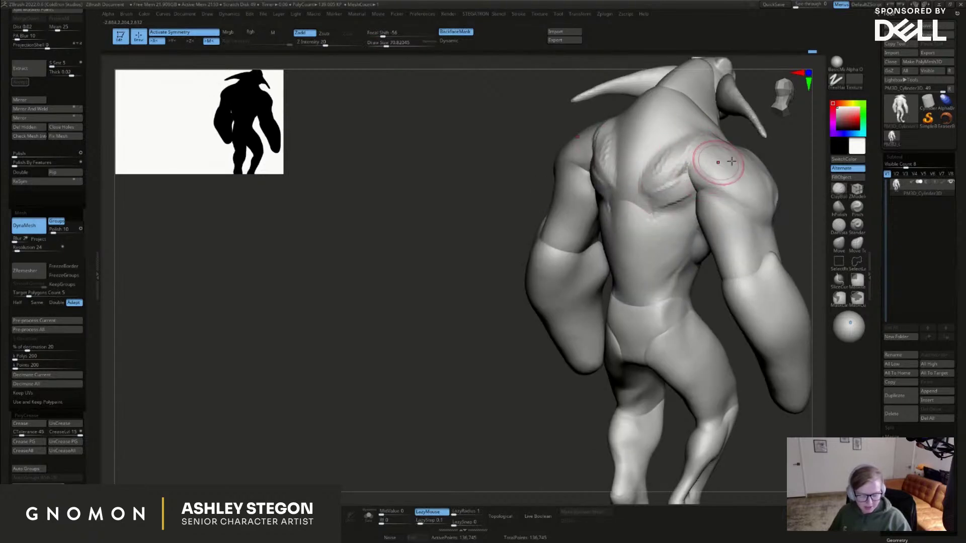
Build up the backs of the upper arms down to the elbows with ClayBuildup, and smooth the arms and upper back
mouse_move(714, 194)
right_down()
mouse_move(711, 205)
mouse_move(734, 221)
right_up()
mouse_move(737, 266)
mouse_down()
mouse_move(727, 266)
mouse_move(726, 278)
mouse_up()
right_drag(725, 279, 723, 266)
mouse_move(704, 244)
mouse_down()
mouse_move(712, 301)
mouse_move(709, 294)
mouse_up()
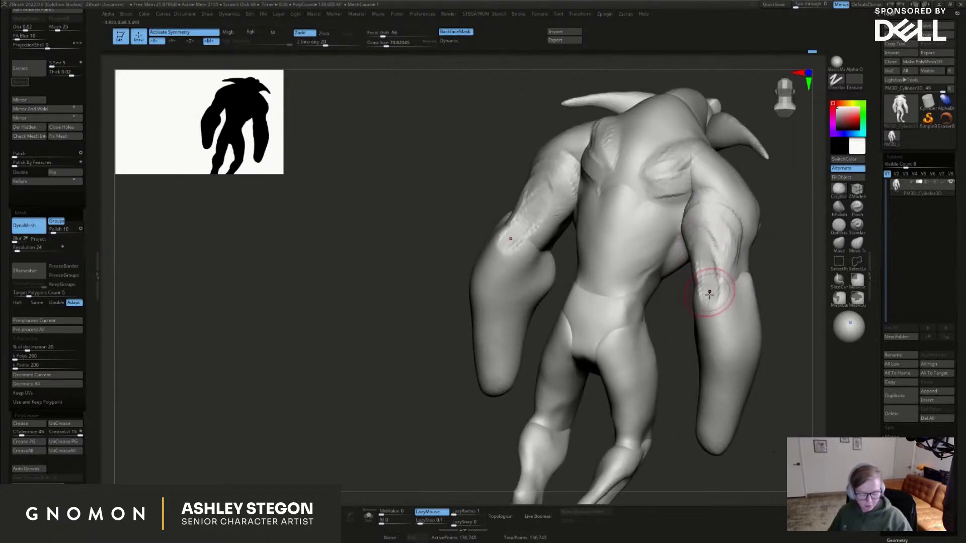
mouse_move(721, 311)
right_down()
mouse_move(729, 312)
mouse_move(715, 291)
right_up()
shift+drag(704, 267, 662, 233)
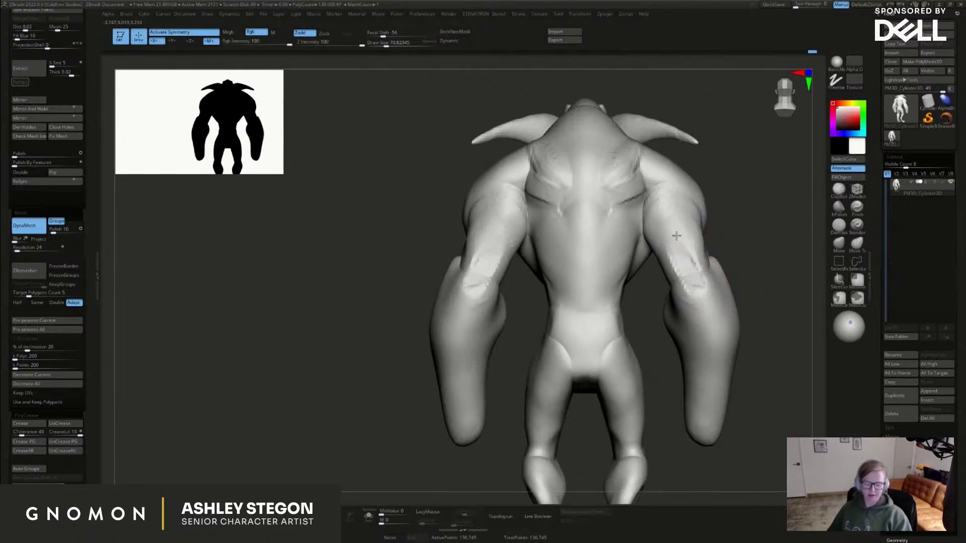
shift+drag(635, 185, 650, 187)
alt+right_drag(650, 188, 648, 203)
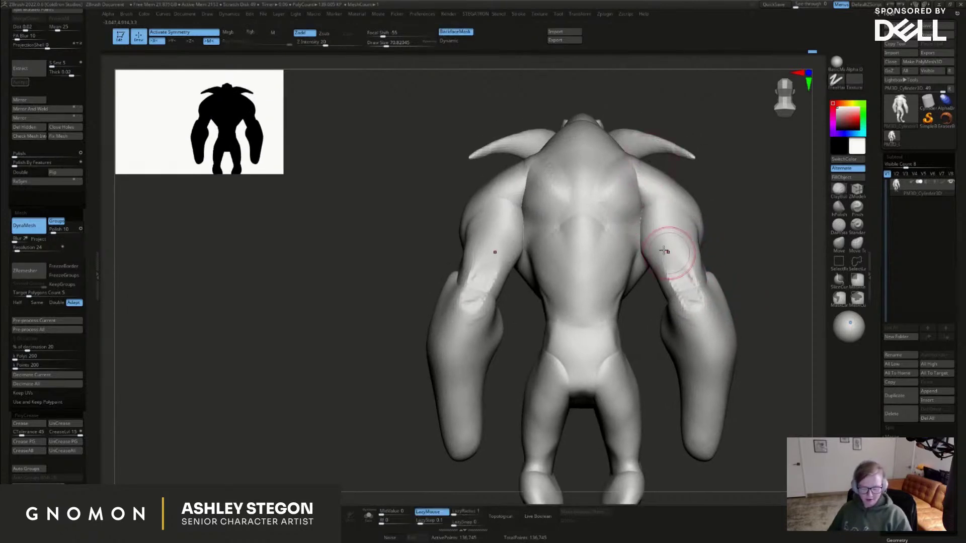
alt+right_drag(667, 252, 677, 227)
Carve the spine groove down the middle of the back with DamStandard and refine the shoulder blade area
click(839, 227)
right_drag(608, 161, 603, 173)
drag(598, 150, 598, 272)
right_drag(599, 274, 596, 242)
drag(597, 219, 597, 305)
mouse_move(596, 256)
mouse_down()
mouse_move(592, 332)
mouse_move(597, 191)
mouse_up()
key(s)
right_drag(601, 191, 644, 215)
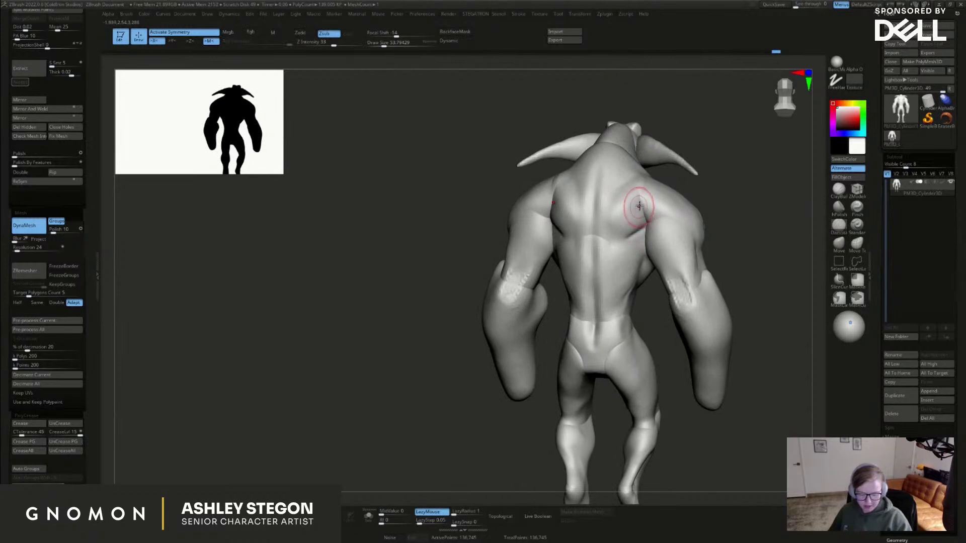
right_drag(654, 179, 673, 196)
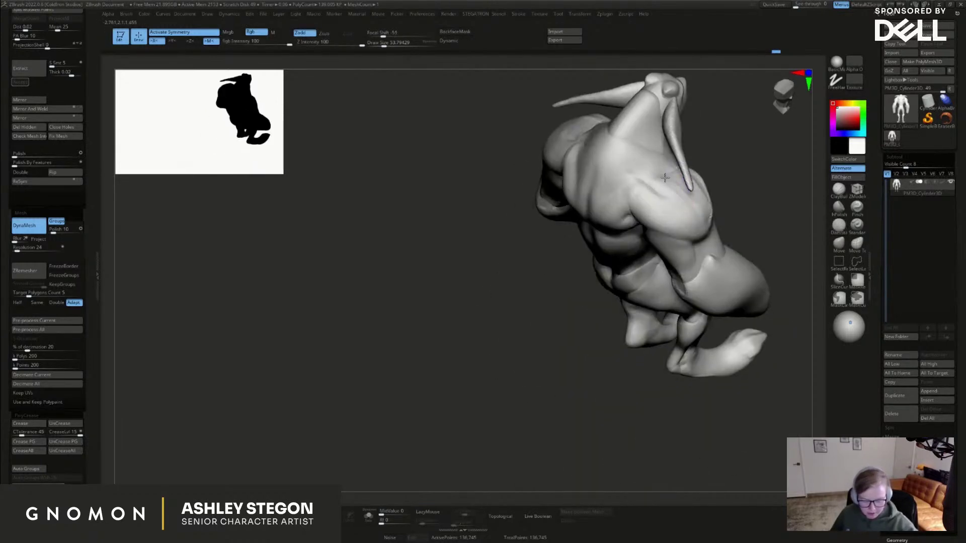
Build up the trapezius and the front neck muscles with ClayBuildup at a draw size of about 54
click(837, 189)
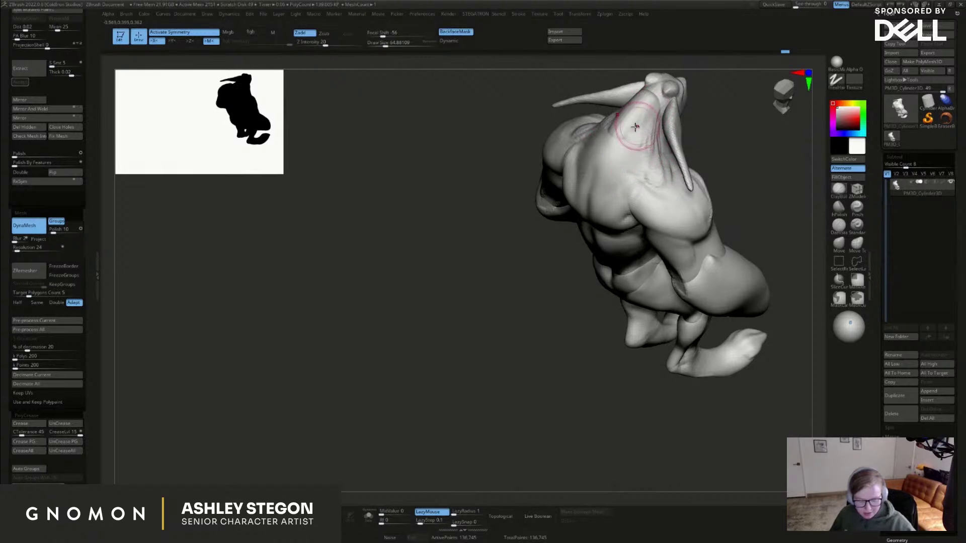
mouse_move(614, 145)
right_down()
mouse_move(641, 117)
mouse_move(664, 151)
mouse_move(686, 227)
mouse_move(664, 169)
right_up()
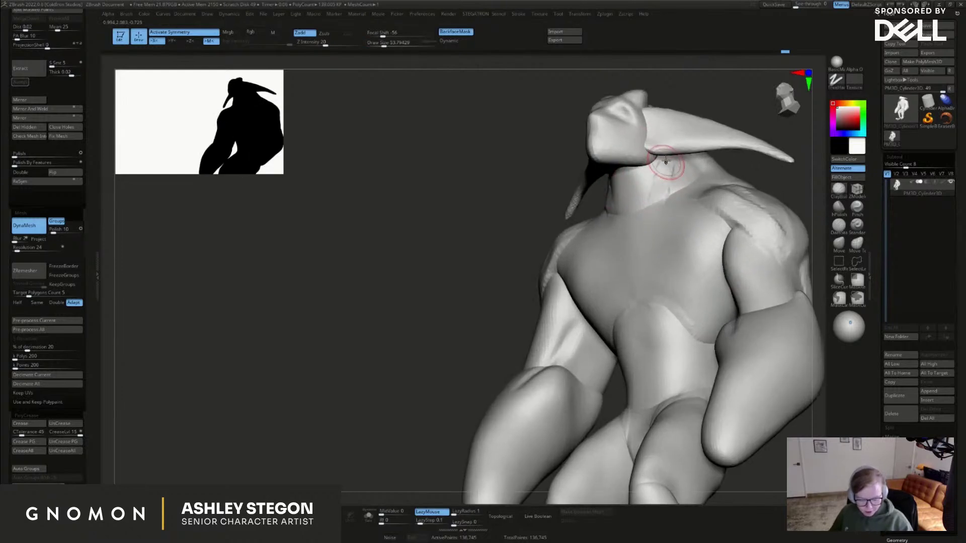
right_drag(661, 163, 668, 157)
drag(657, 182, 650, 188)
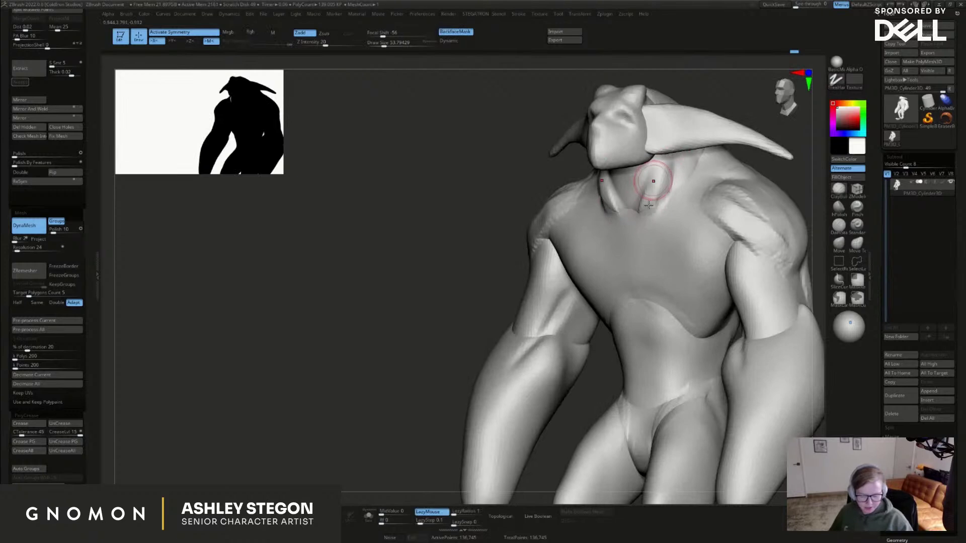
Carve the collarbones and the grooves between chest and shoulders with DamStandard at a draw size of about 83
click(838, 225)
right_drag(750, 216, 638, 231)
mouse_move(641, 228)
mouse_down()
mouse_move(672, 202)
mouse_move(707, 204)
mouse_move(689, 190)
mouse_up()
mouse_move(736, 193)
right_down()
mouse_move(704, 210)
mouse_move(733, 191)
mouse_move(745, 201)
right_up()
drag(711, 237, 697, 218)
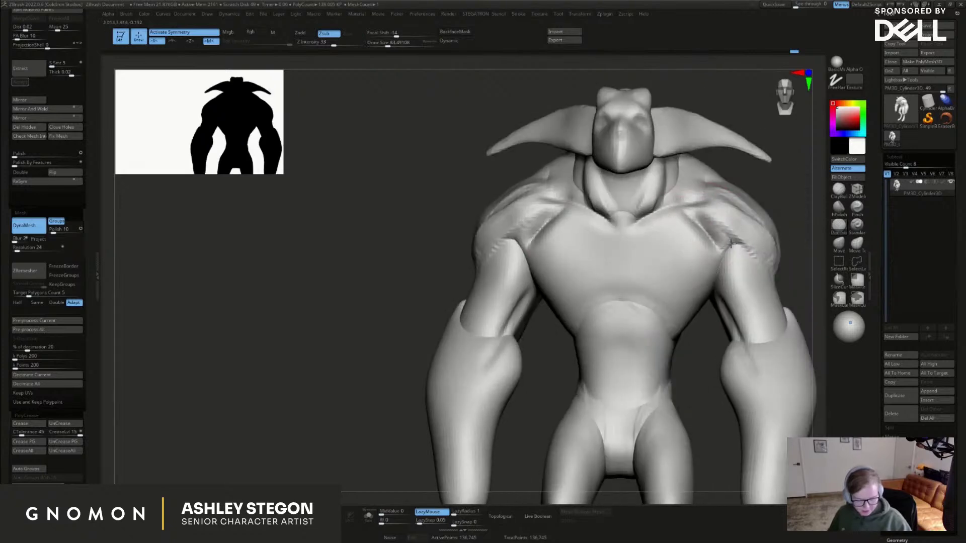
right_drag(739, 232, 710, 227)
drag(710, 227, 750, 253)
shift+right_drag(750, 253, 760, 261)
Carve the lower edge of the chest muscles with DamStandard
mouse_move(672, 298)
mouse_down()
mouse_move(706, 287)
mouse_move(712, 274)
mouse_up()
alt+right_drag(653, 338, 676, 252)
right_drag(676, 251, 692, 264)
drag(652, 276, 693, 255)
Build up the lower ribcage and upper abdomen beneath the chest with ClayBuildup
click(839, 189)
key(s)
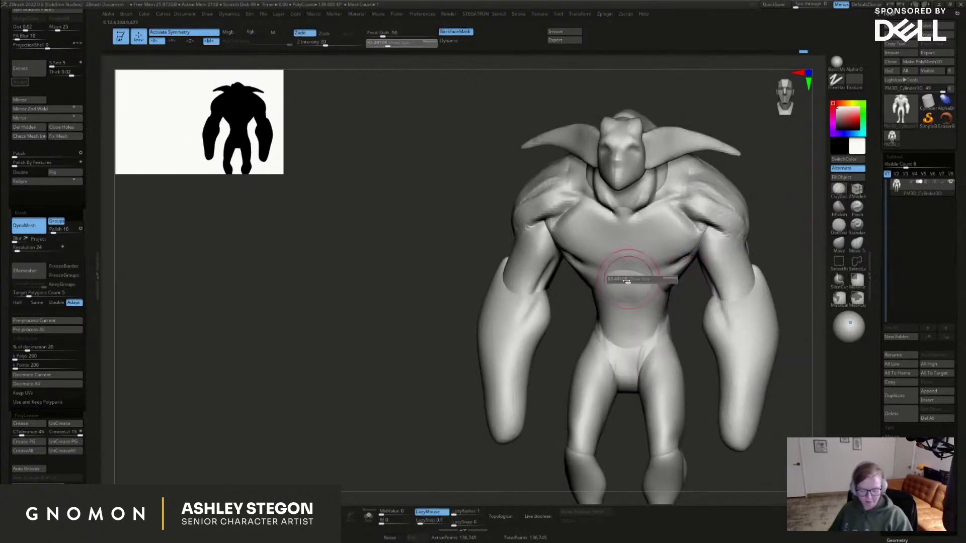
key(s)
drag(636, 276, 632, 276)
drag(627, 271, 650, 291)
right_drag(652, 288, 632, 282)
mouse_move(636, 277)
mouse_down()
mouse_move(667, 294)
mouse_move(651, 291)
mouse_move(672, 286)
mouse_up()
Adjust the upper-body silhouette with the Move brush at a draw size of about 132
key(s)
right_drag(663, 274, 720, 248)
click(838, 244)
mouse_move(746, 210)
right_down()
mouse_move(644, 233)
mouse_move(637, 252)
mouse_move(647, 267)
mouse_move(642, 254)
mouse_move(697, 233)
mouse_move(648, 234)
mouse_move(611, 252)
mouse_move(581, 243)
mouse_move(597, 220)
right_up()
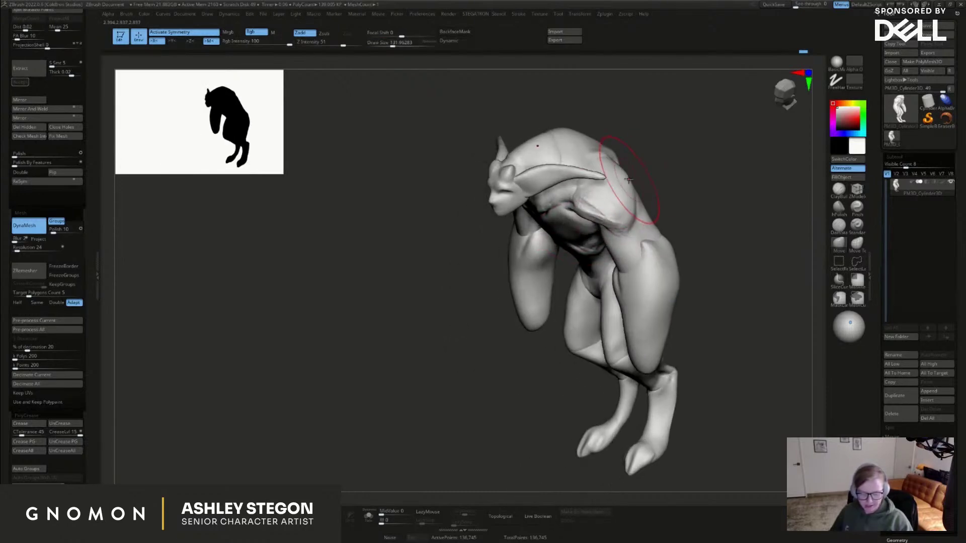
shift+right_drag(679, 234, 668, 259)
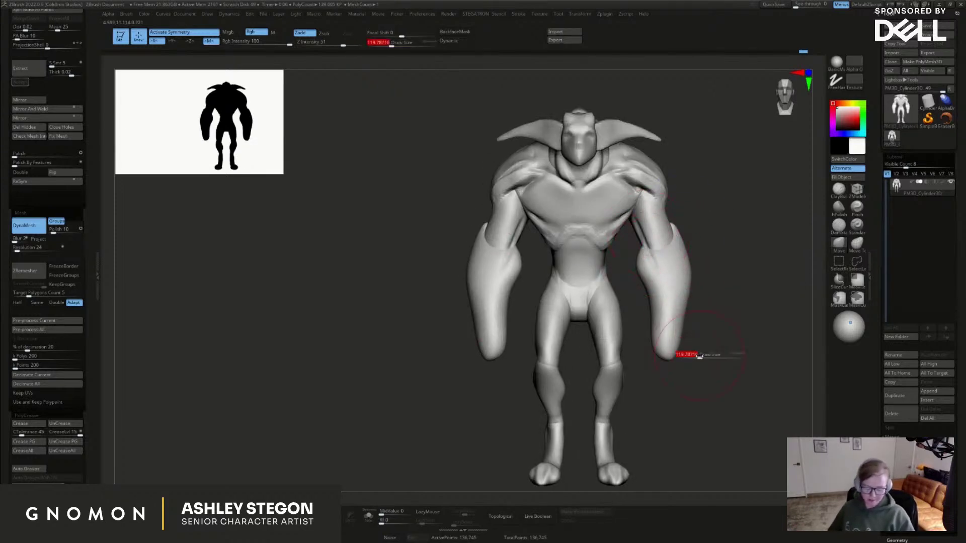
Add volume along the outer sides of the lower legs above the feet with ClayBuildup at a draw size of about 65
mouse_move(624, 417)
alt+right_down()
mouse_move(633, 357)
mouse_move(639, 391)
mouse_move(631, 388)
alt+right_up()
click(839, 190)
key(s)
key(s)
drag(632, 387, 629, 387)
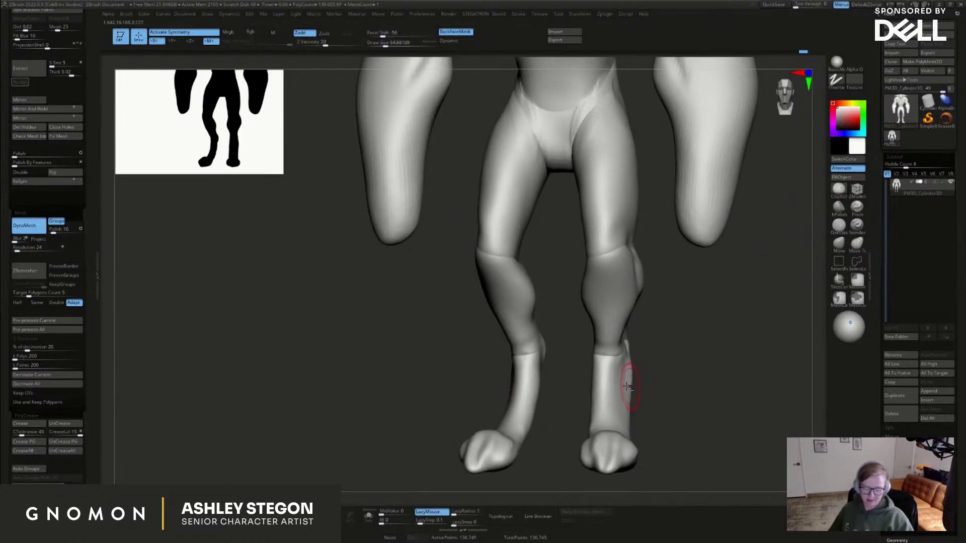
right_drag(643, 383, 627, 372)
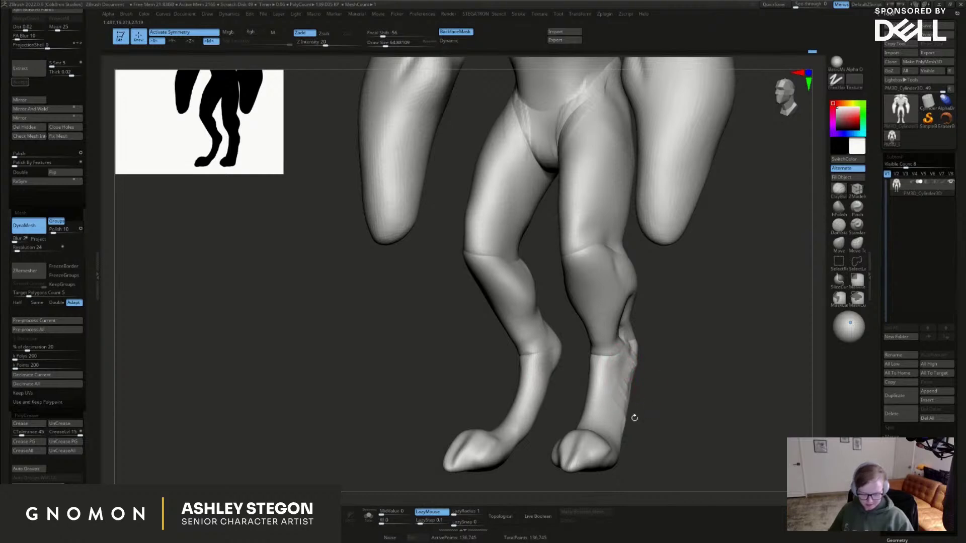
right_drag(623, 430, 630, 446)
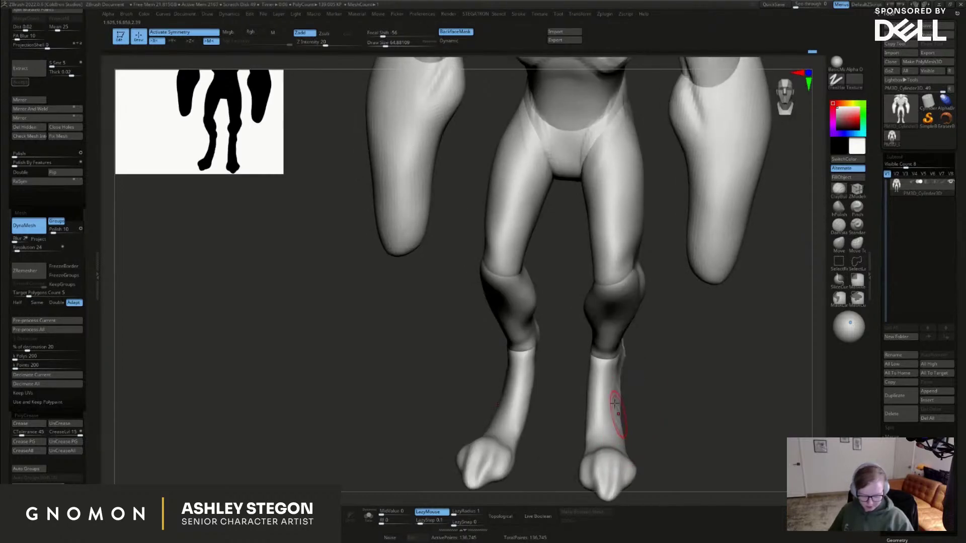
right_drag(616, 410, 629, 369)
Build up the front of the lower legs above the feet with ClayBuildup at a draw size of about 65
mouse_move(628, 430)
right_down()
mouse_move(614, 355)
mouse_move(662, 330)
mouse_move(638, 274)
mouse_move(638, 310)
right_up()
alt+right_drag(663, 380, 623, 376)
mouse_move(623, 376)
ctrl+right_down()
mouse_move(618, 420)
mouse_move(606, 394)
ctrl+right_up()
drag(595, 356, 600, 389)
right_drag(629, 385, 626, 413)
Reshape the feet with the Move brush and examine the leg profile from the side
click(836, 246)
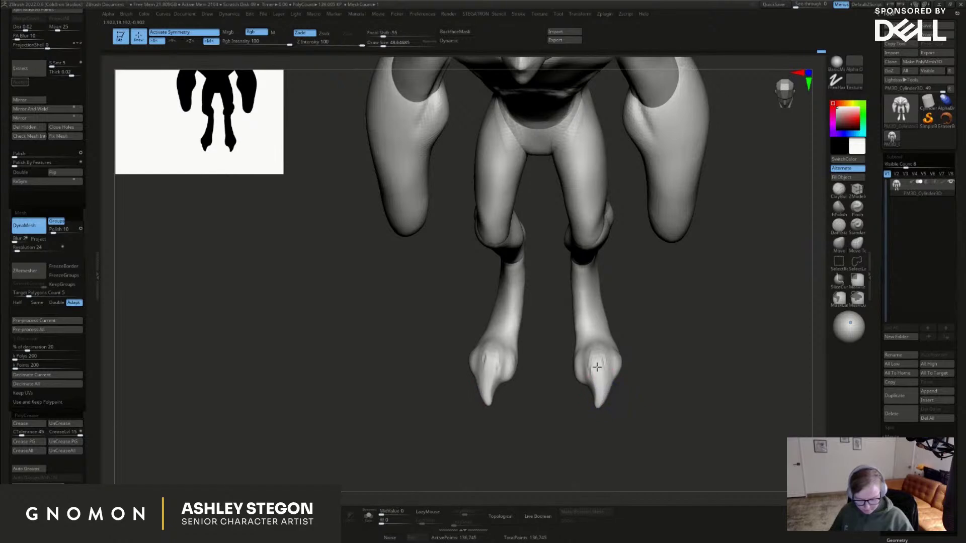
right_drag(645, 336, 595, 439)
key(s)
drag(577, 435, 565, 416)
mouse_move(683, 370)
alt+right_down()
mouse_move(670, 377)
mouse_move(649, 301)
alt+right_up()
alt+right_drag(643, 235, 652, 367)
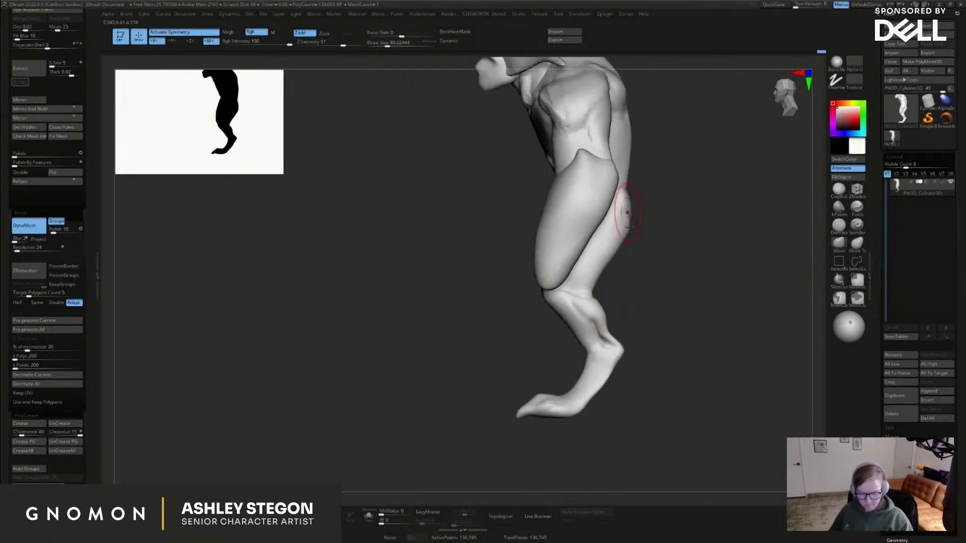
alt+right_drag(628, 214, 630, 270)
Refine the chest sides, armpits and upper-arm silhouette from the front with the Move brush at draw sizes of about 103 to 128
right_drag(575, 174, 630, 160)
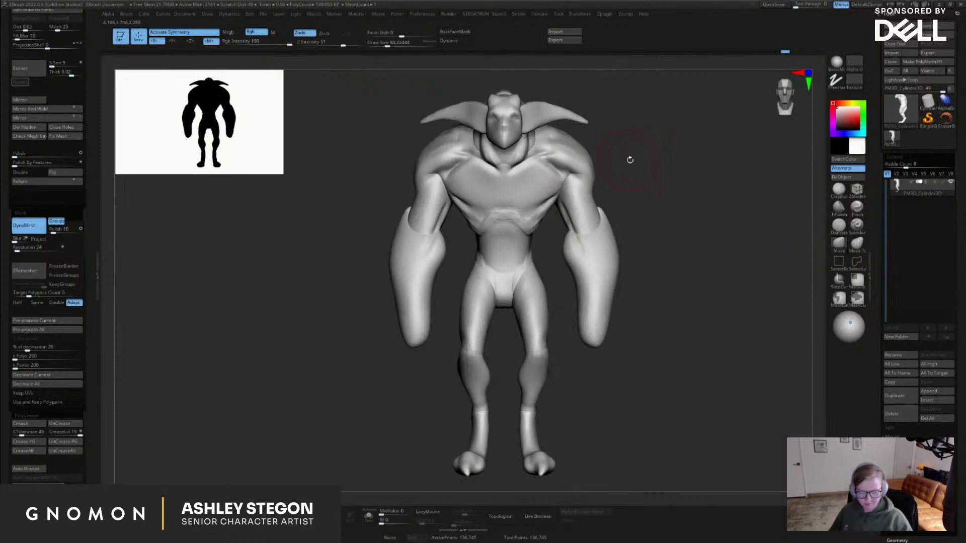
key(bracketright)
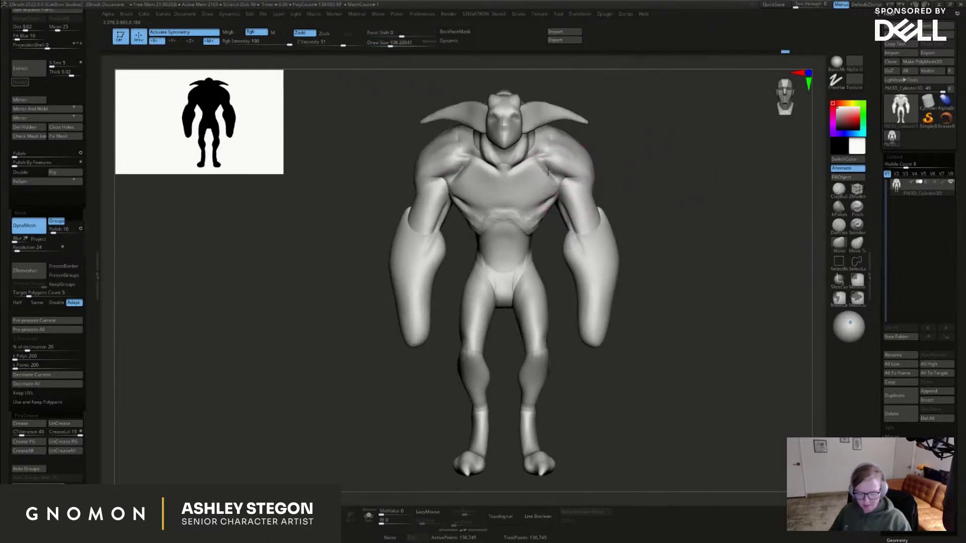
drag(572, 188, 556, 192)
key(s)
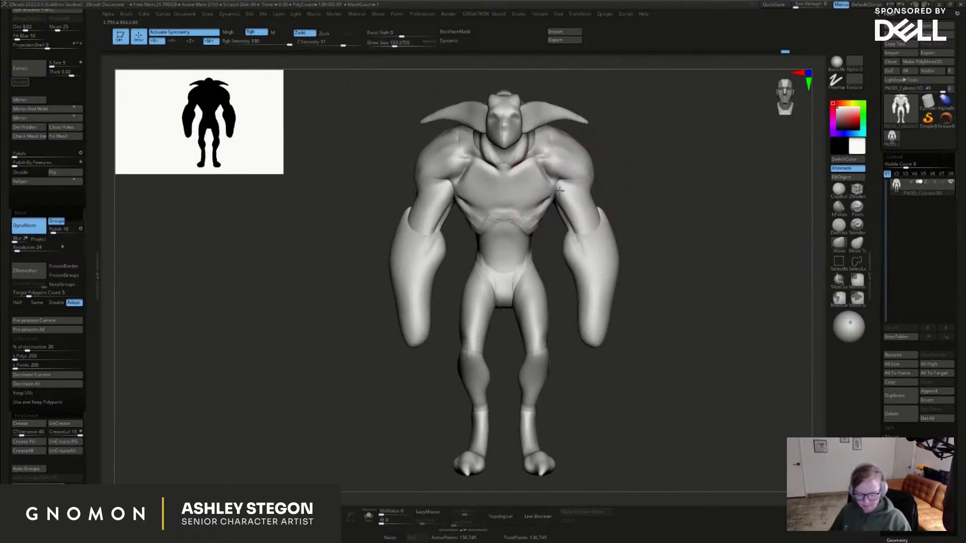
alt+right_drag(609, 213, 613, 237)
drag(568, 180, 564, 184)
key(s)
drag(599, 214, 596, 215)
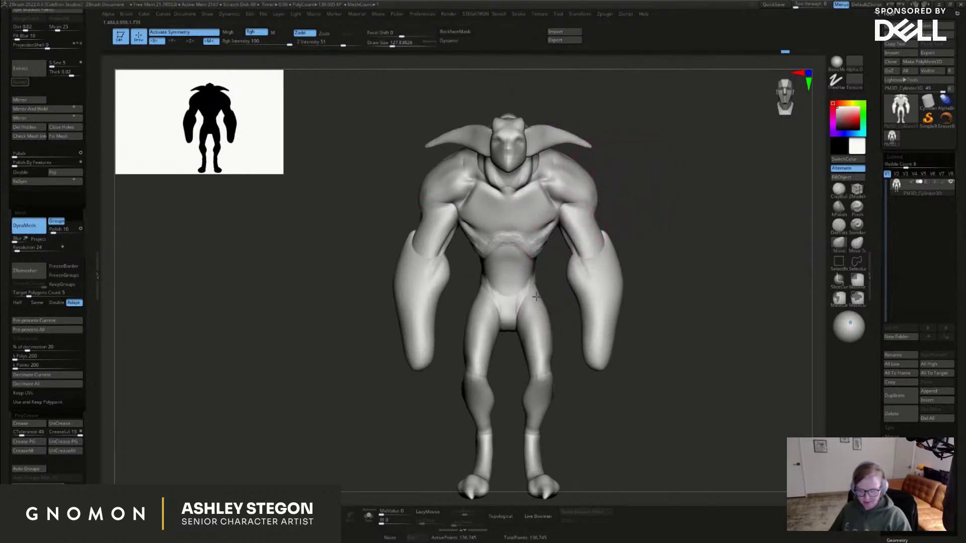
Adjust the shape and stance of the lower legs and feet with a larger Move brush, using a draw size up to about 268
key(s)
drag(571, 420, 568, 421)
mouse_move(571, 432)
alt+right_down()
mouse_move(582, 377)
mouse_move(575, 403)
alt+right_up()
key(s)
mouse_move(570, 405)
mouse_down()
mouse_move(585, 405)
mouse_move(562, 405)
mouse_up()
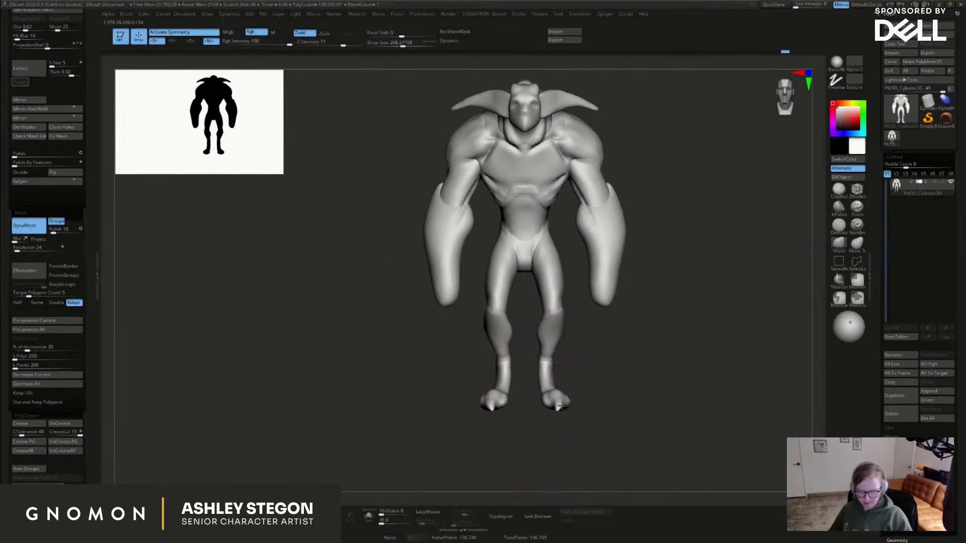
mouse_move(611, 372)
mouse_down()
mouse_move(585, 374)
mouse_move(586, 358)
mouse_up()
key(s)
key(s)
drag(585, 403, 581, 403)
drag(622, 402, 571, 405)
drag(632, 371, 606, 369)
key(s)
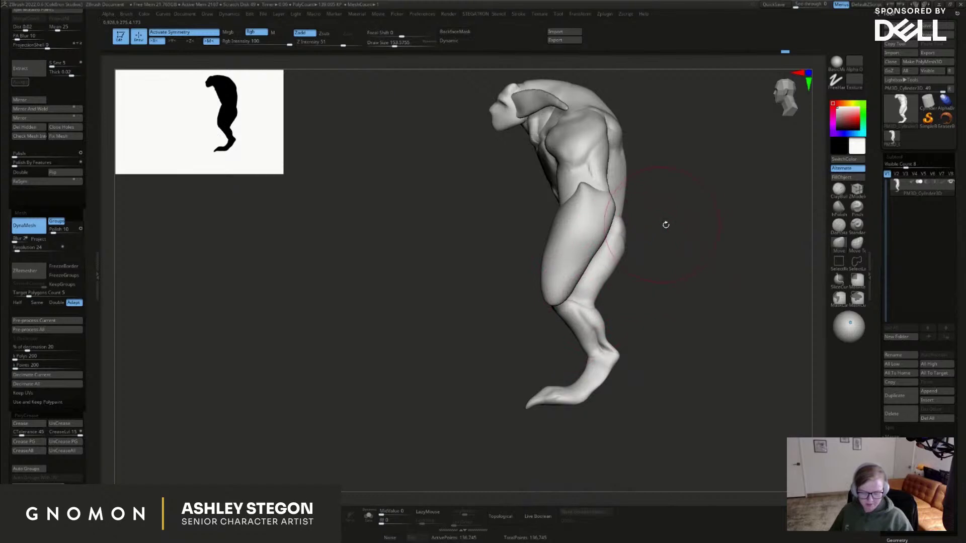
Smooth the surface of the creature's forearms from the front
drag(666, 223, 640, 272)
mouse_move(609, 234)
mouse_down()
mouse_move(646, 235)
mouse_move(625, 252)
mouse_move(626, 311)
mouse_up()
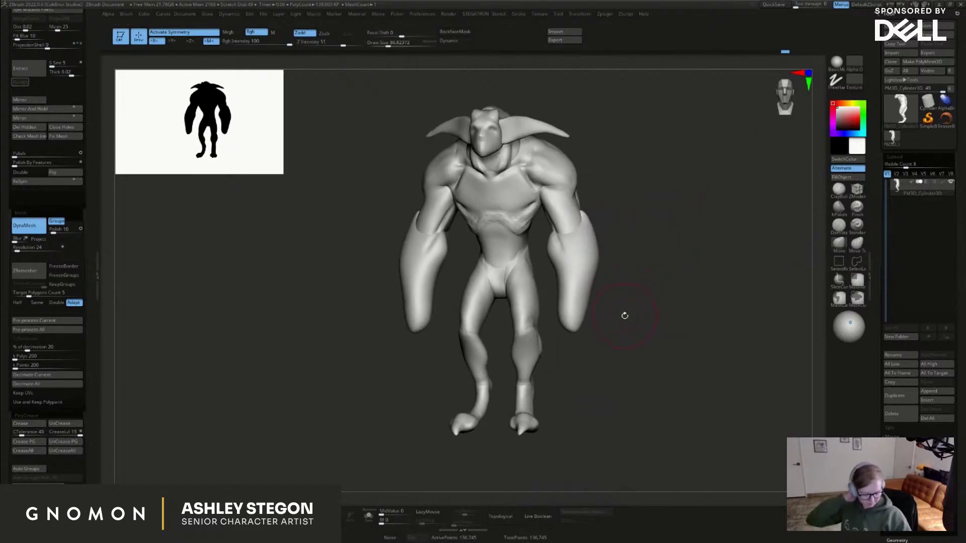
drag(614, 294, 635, 292)
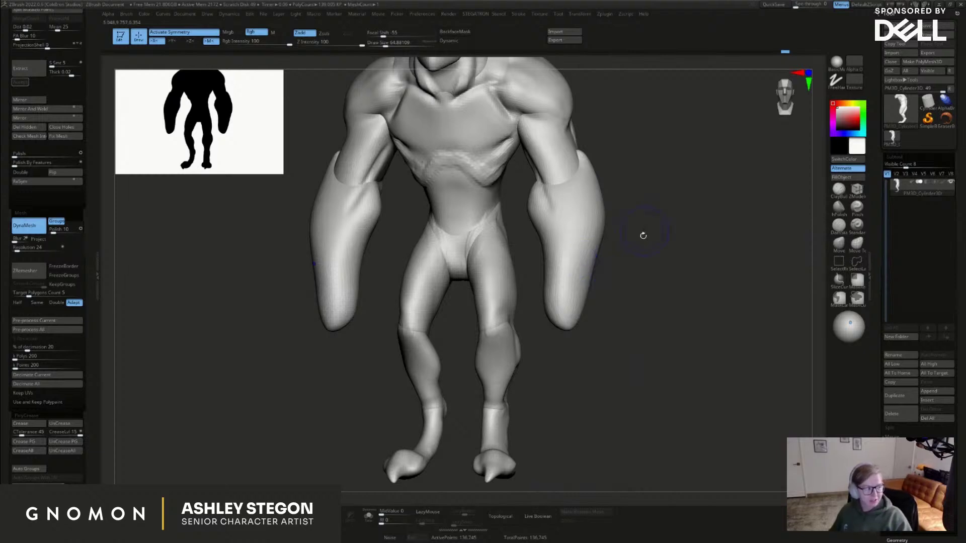
drag(604, 338, 601, 339)
key(shift+f)
key(shift+f)
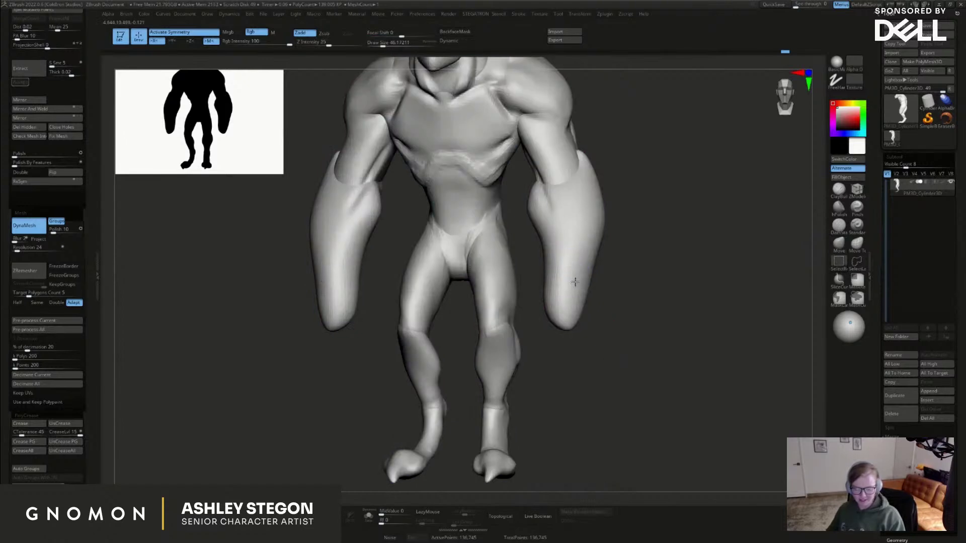
Isolate the forearms, lengthen their lower ends with the Move brush, and show the whole body again
ctrl+shift+click(571, 281)
key(shift+f)
key(s)
mouse_move(569, 353)
mouse_down()
mouse_move(578, 354)
mouse_move(550, 361)
mouse_up()
key(b)
key(m)
key(v)
mouse_move(610, 337)
mouse_down()
mouse_move(528, 340)
mouse_move(582, 342)
mouse_up()
key(s)
mouse_move(581, 333)
mouse_down()
mouse_move(558, 341)
mouse_move(578, 354)
mouse_up()
key(s)
click(577, 349)
ctrl+shift+click(623, 388)
drag(674, 388, 754, 386)
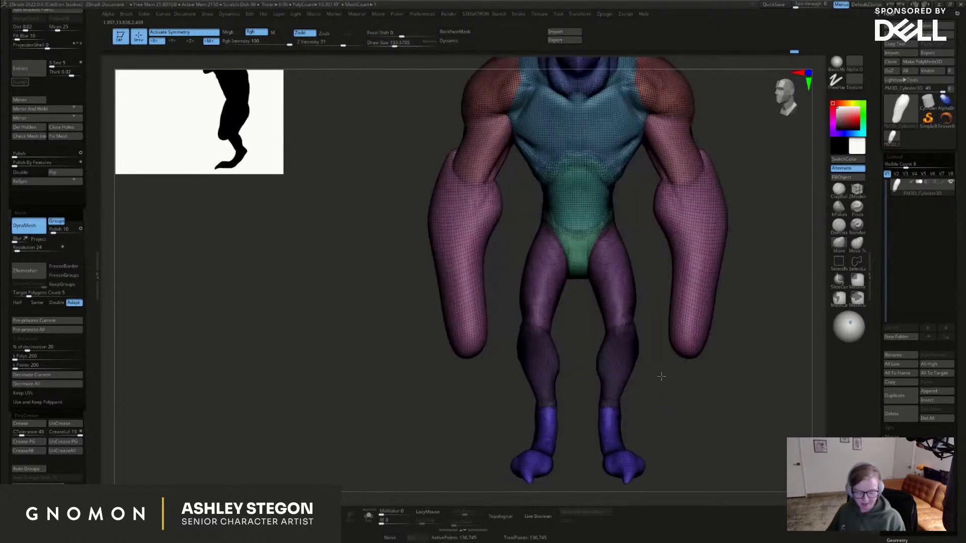
Slice the lower ends of both forearms into a separate polygroup for the hands
ctrl+shift+drag(659, 301, 636, 399)
ctrl+shift+click(652, 395)
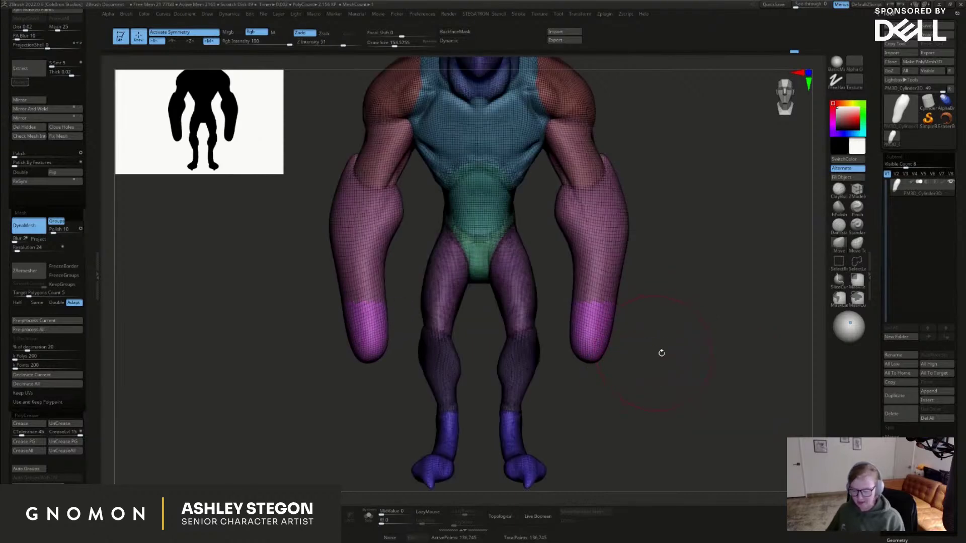
drag(623, 315, 735, 326)
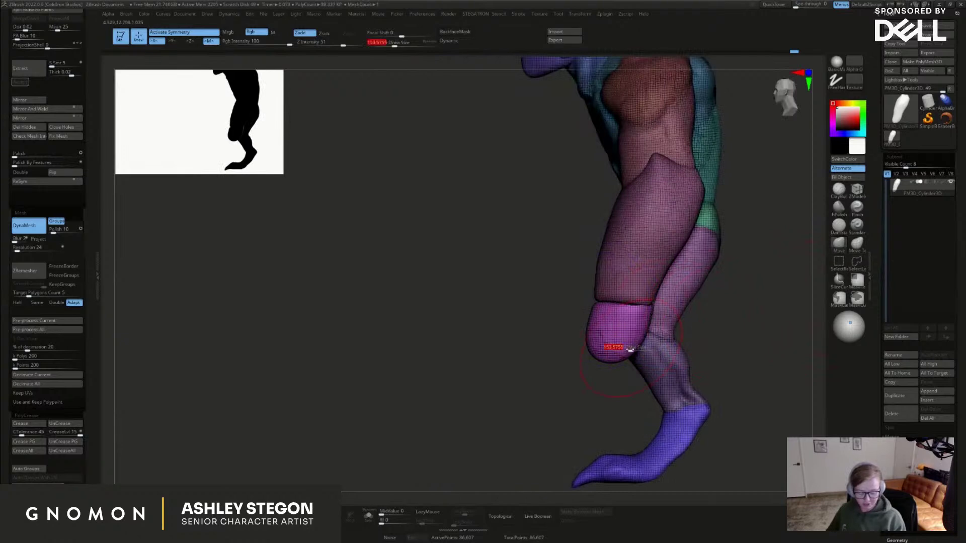
Shape the hand blocks with the Move Topological brush, tapering them below the wrists
key(bracketleft)
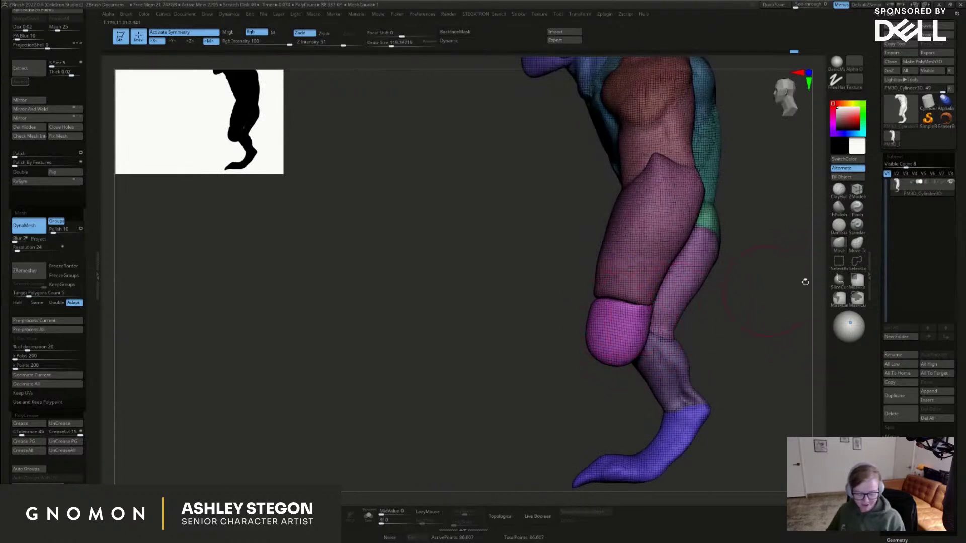
key(v)
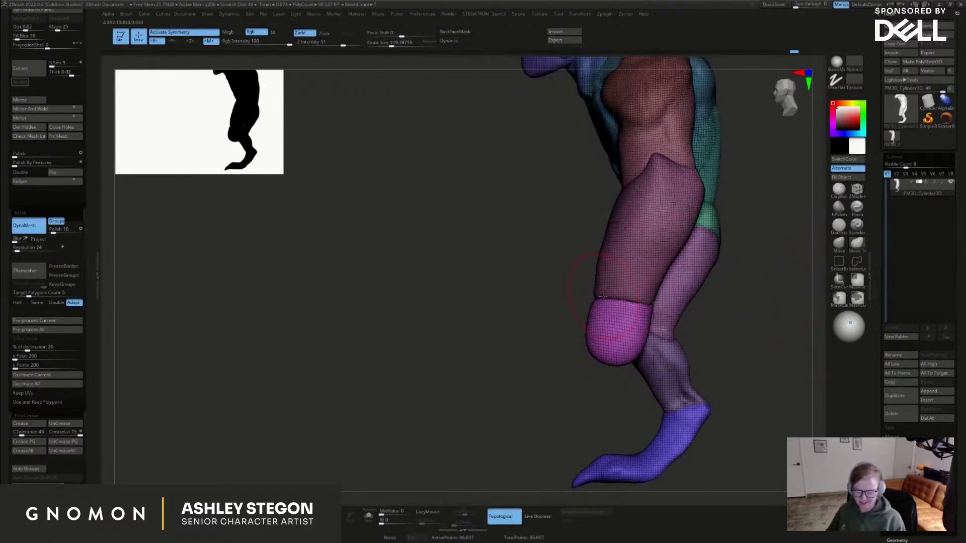
drag(558, 216, 643, 265)
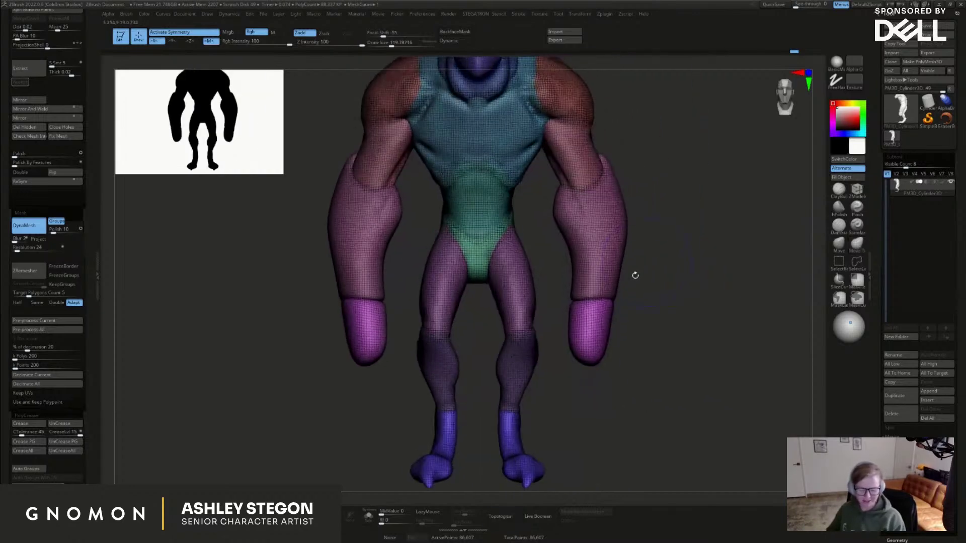
drag(573, 320, 583, 352)
mouse_move(646, 383)
mouse_down()
mouse_move(546, 380)
mouse_move(593, 340)
mouse_move(568, 296)
mouse_move(560, 314)
mouse_up()
key(s)
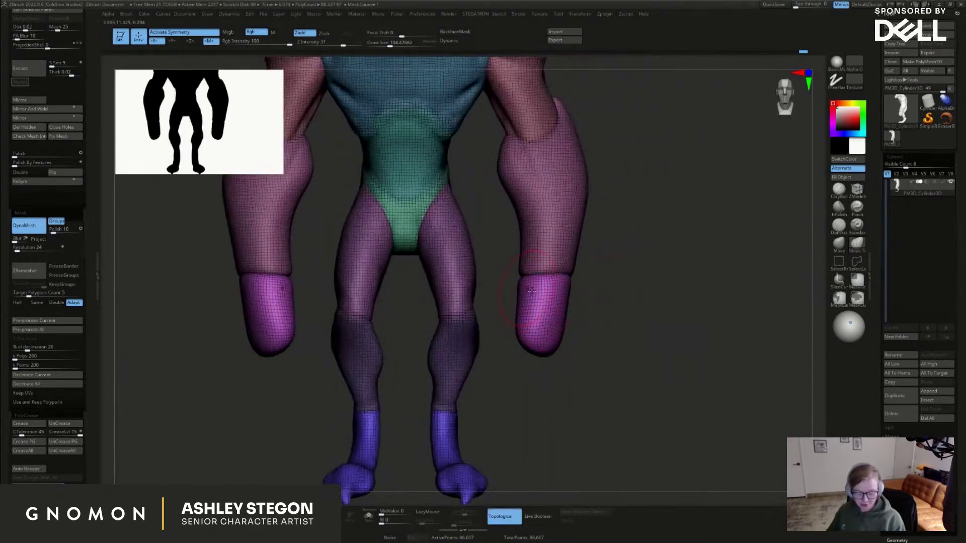
drag(611, 333, 580, 336)
Mask everything except the hand block and duplicate it as a smaller, angled thumb piece on the hand's inner front
key(w)
ctrl+click(550, 310)
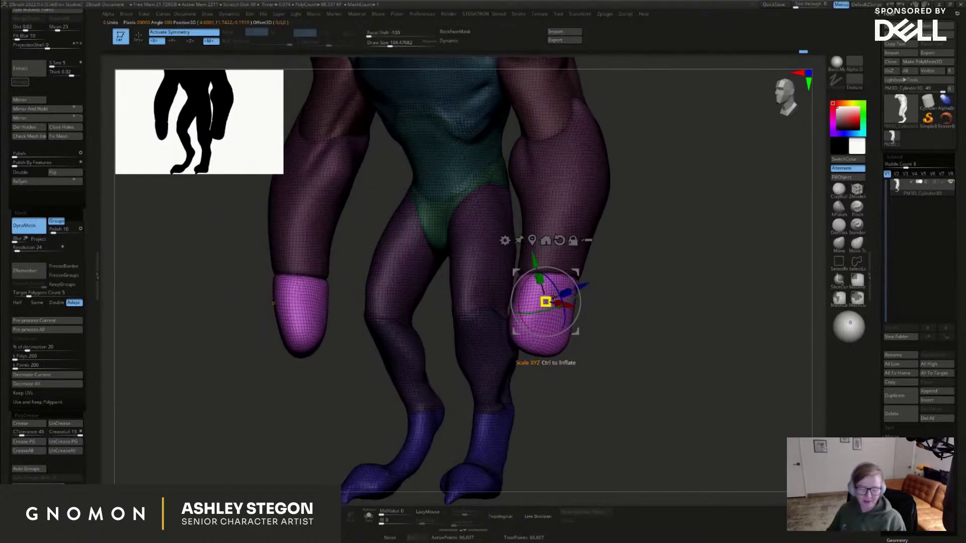
drag(621, 322, 622, 282)
alt+drag(604, 250, 756, 215)
alt+click(592, 263)
right_drag(624, 269, 607, 268)
mouse_move(632, 264)
mouse_down()
mouse_move(591, 256)
mouse_move(585, 274)
mouse_up()
key(q)
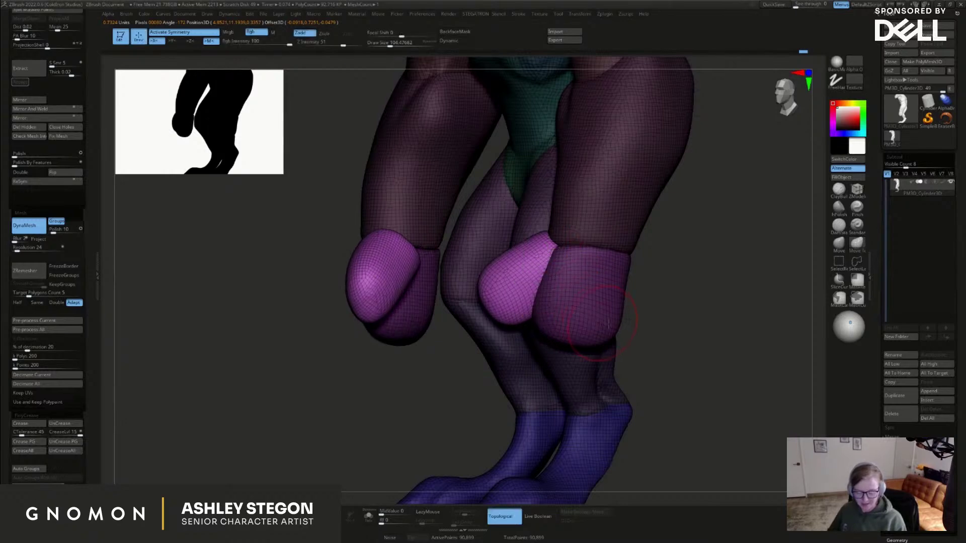
Reshape the thumb with the Move Topological brush into a slimmer, tapered form attached to the hand
right_drag(599, 314, 670, 325)
right_drag(716, 358, 777, 309)
key(s)
drag(612, 333, 616, 333)
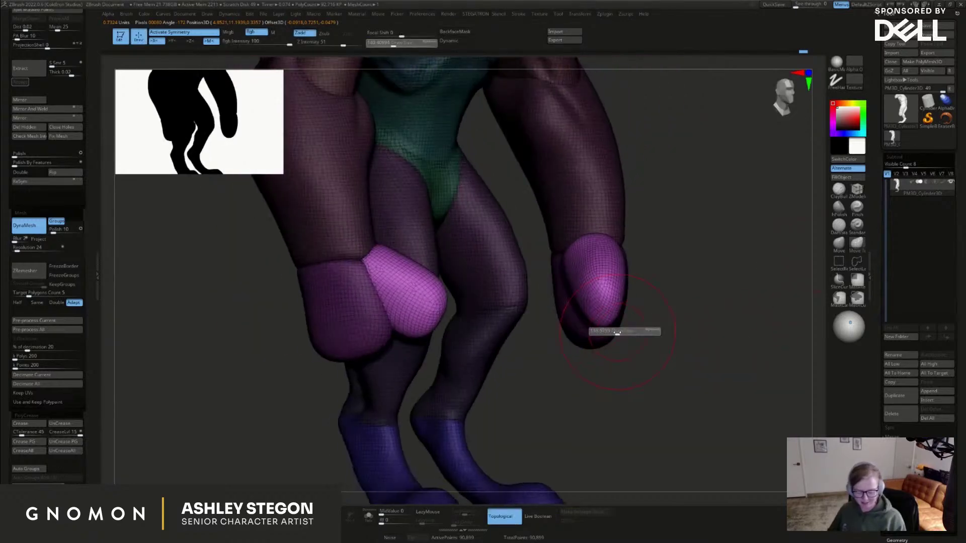
right_drag(630, 332, 664, 327)
key(s)
drag(601, 303, 607, 302)
mouse_move(603, 297)
mouse_down()
mouse_move(624, 287)
mouse_move(658, 304)
mouse_move(639, 281)
mouse_move(646, 287)
mouse_up()
mouse_move(647, 287)
right_down()
mouse_move(685, 287)
mouse_move(632, 276)
right_up()
drag(650, 296, 635, 275)
mouse_move(775, 271)
right_down()
mouse_move(716, 257)
mouse_move(659, 308)
right_up()
mouse_move(659, 308)
mouse_down()
mouse_move(669, 300)
mouse_move(605, 377)
mouse_move(607, 342)
mouse_up()
drag(610, 302, 624, 311)
drag(620, 363, 617, 352)
right_drag(655, 319, 653, 292)
mouse_move(652, 291)
mouse_down()
mouse_move(618, 316)
mouse_move(629, 329)
mouse_up()
Reposition the thumb with the gizmo and refine its profile from the side
key(w)
drag(714, 275, 710, 254)
drag(710, 249, 706, 254)
key(q)
mouse_move(678, 287)
right_down()
mouse_move(563, 316)
mouse_move(556, 307)
right_up()
key(s)
drag(556, 305, 546, 307)
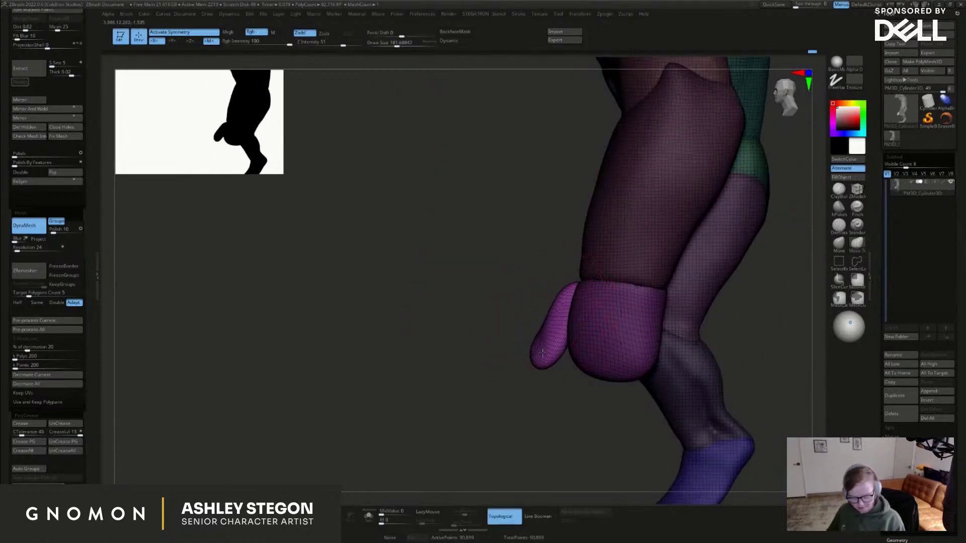
Duplicate the thumb and place the copy below the hand block as the first finger
key(w)
ctrl+drag(599, 267, 595, 313)
right_drag(595, 313, 610, 367)
key(q)
key(w)
mouse_move(607, 370)
mouse_down()
mouse_move(602, 344)
mouse_move(584, 360)
mouse_up()
key(q)
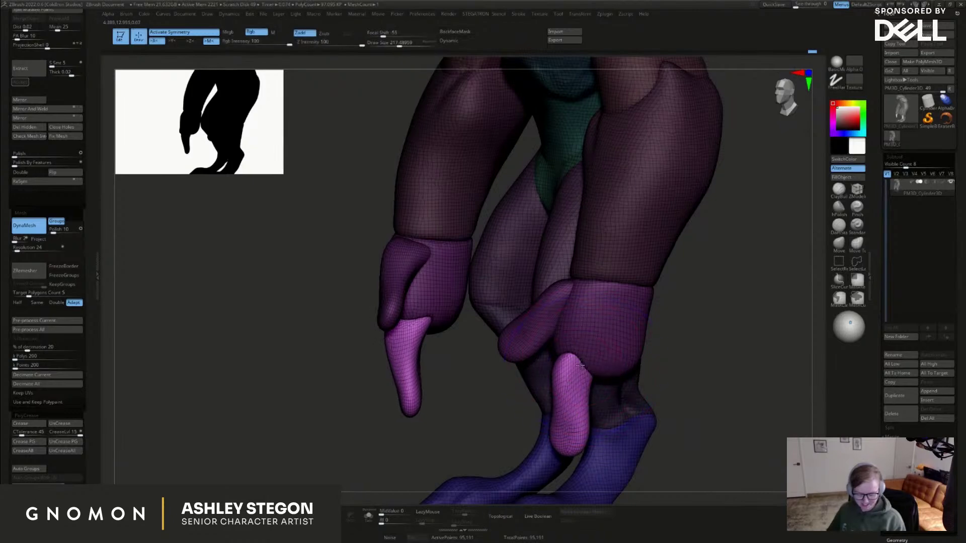
Align the first finger with the front edge of the palm and scale it narrower
mouse_move(585, 356)
right_down()
mouse_move(612, 379)
mouse_move(646, 347)
right_up()
key(w)
drag(647, 327, 649, 334)
right_drag(649, 335, 623, 309)
alt+drag(620, 307, 595, 330)
right_drag(621, 315, 559, 341)
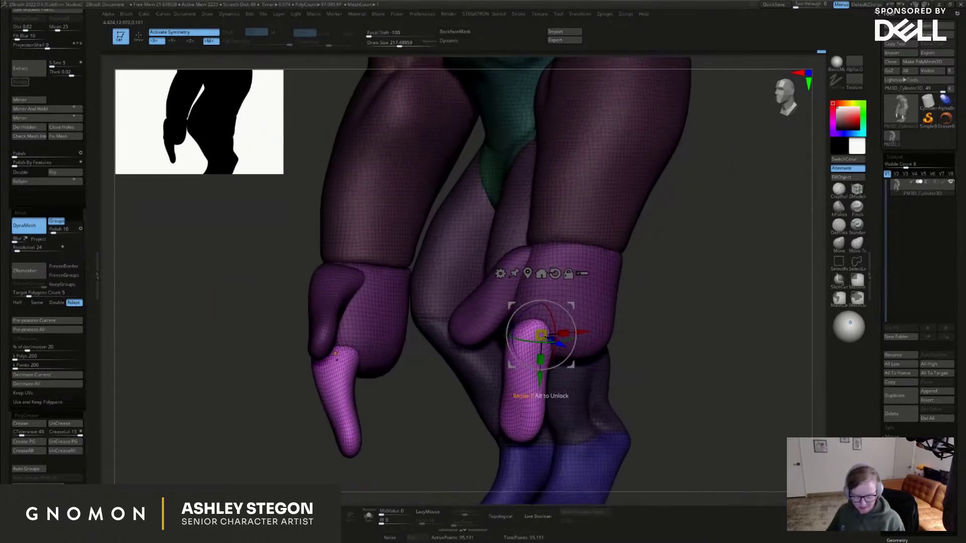
drag(527, 356, 509, 336)
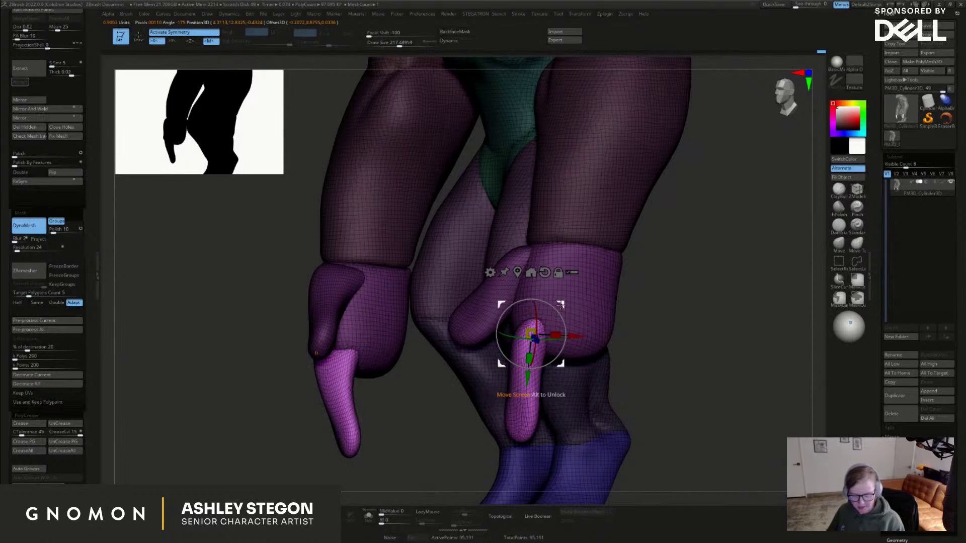
drag(561, 305, 551, 305)
right_drag(552, 305, 563, 382)
drag(552, 304, 557, 301)
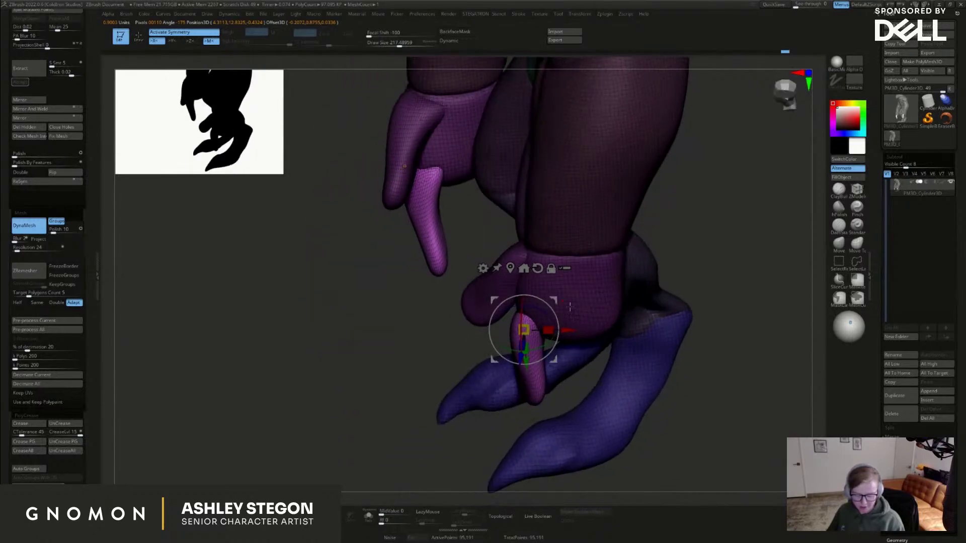
Duplicate the finger across the lower edge of the palm to make four fingers
right_drag(554, 301, 619, 308)
drag(614, 332, 625, 328)
right_drag(662, 309, 613, 311)
right_drag(706, 302, 718, 300)
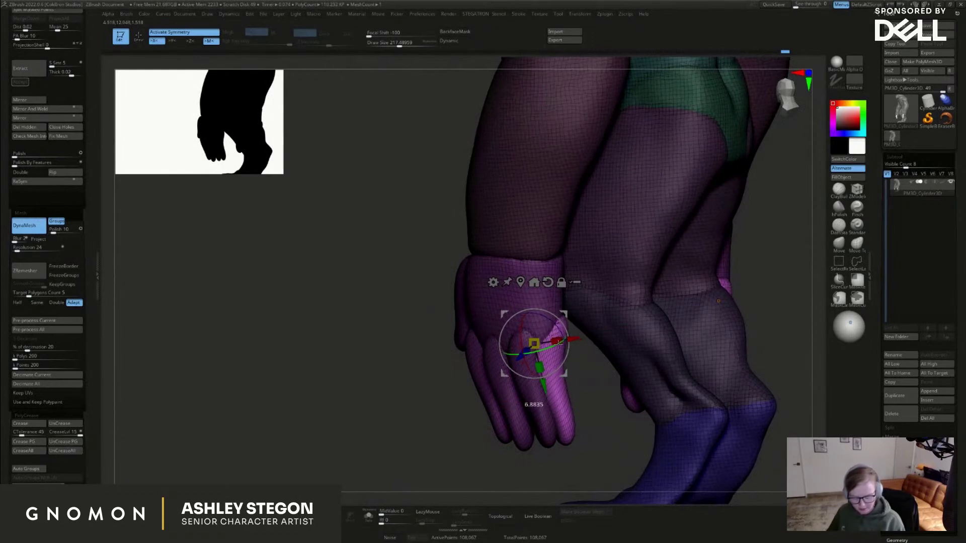
Adjust the shape and spacing of the four fingers with the Move Topological brush and clear the mask
key(q)
right_drag(583, 324, 647, 319)
click(856, 244)
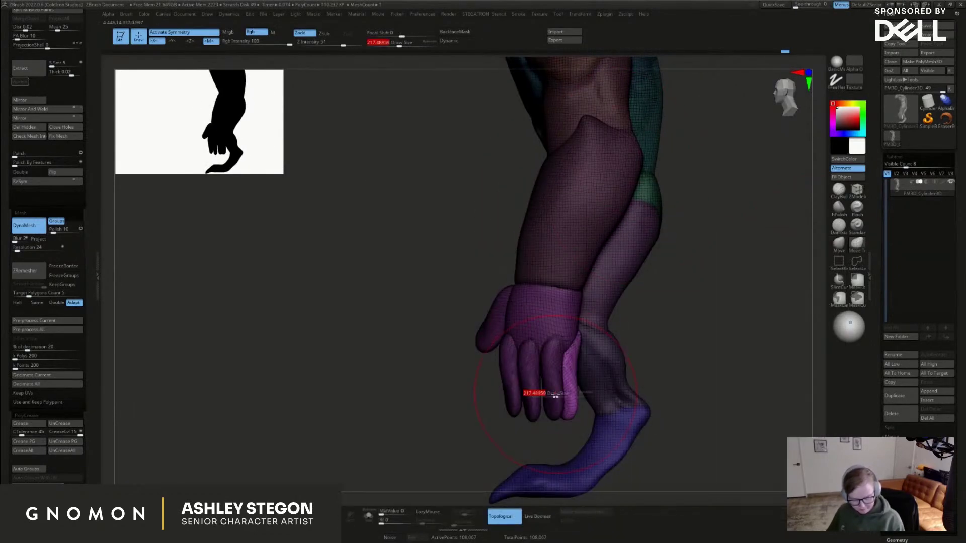
key(bracketleft)
key(s)
mouse_move(665, 331)
right_down()
mouse_move(687, 335)
mouse_move(510, 375)
mouse_move(613, 371)
mouse_move(623, 360)
mouse_move(576, 363)
right_up()
click(682, 337)
key(s)
click(663, 365)
right_drag(671, 361, 665, 350)
ctrl+drag(666, 349, 678, 362)
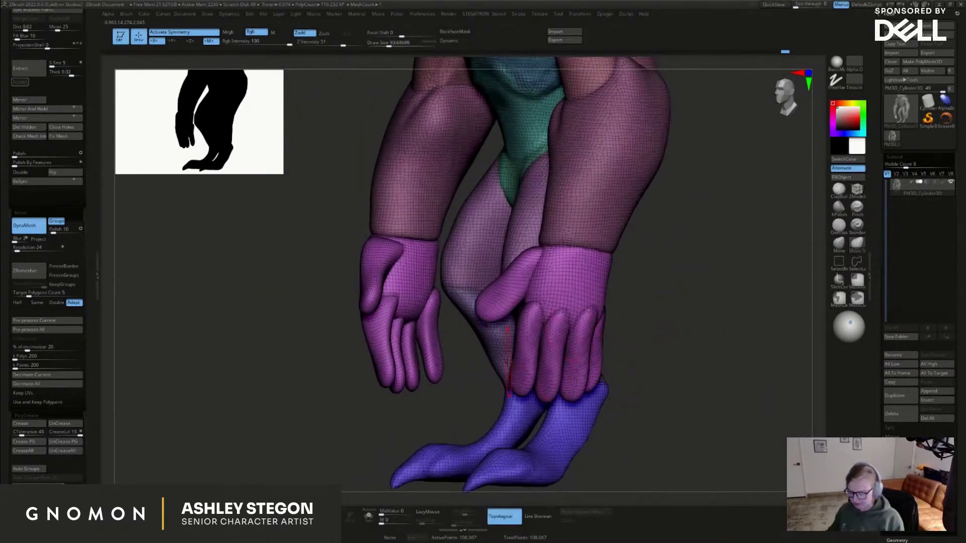
Assign polygroups with Auto Groups and apply Mirror And Weld to the model
click(44, 469)
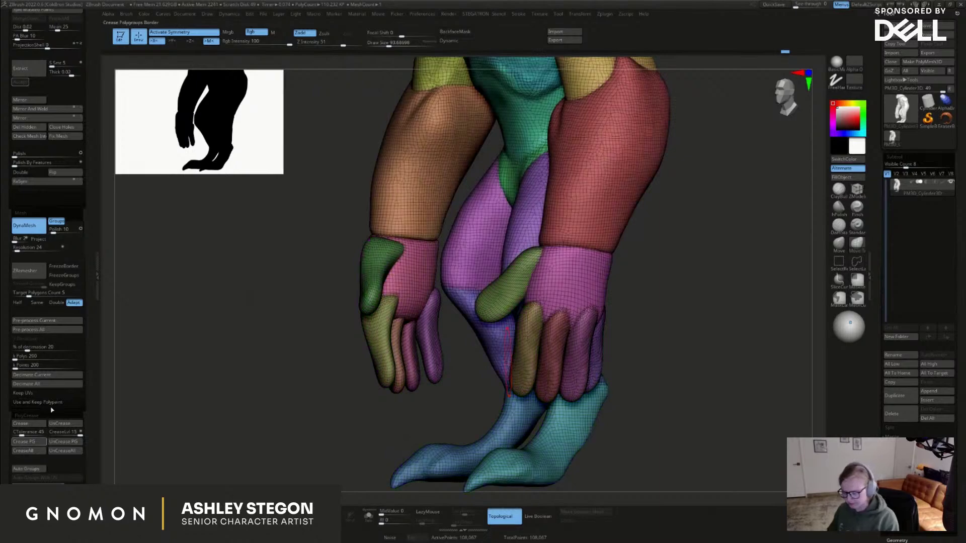
click(50, 110)
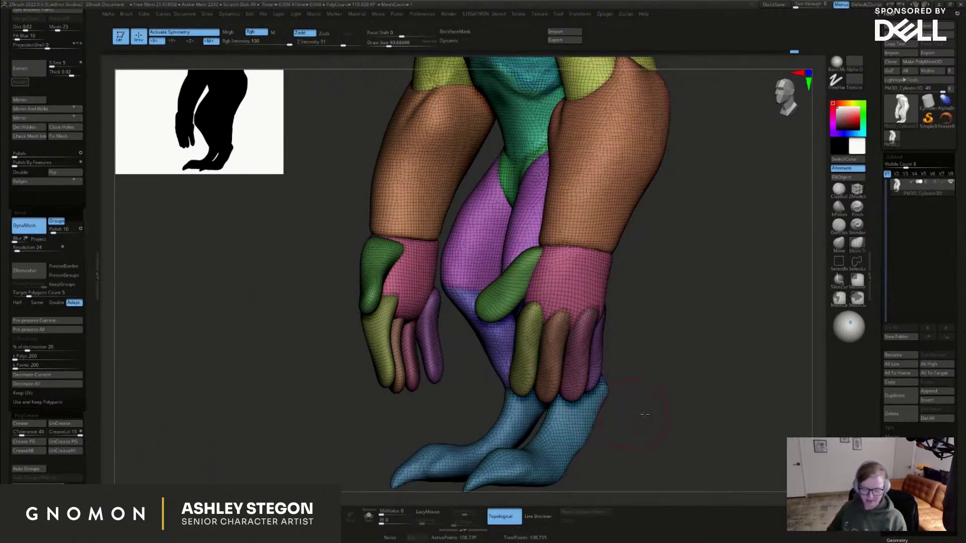
right_drag(644, 415, 646, 411)
key(s)
click(640, 412)
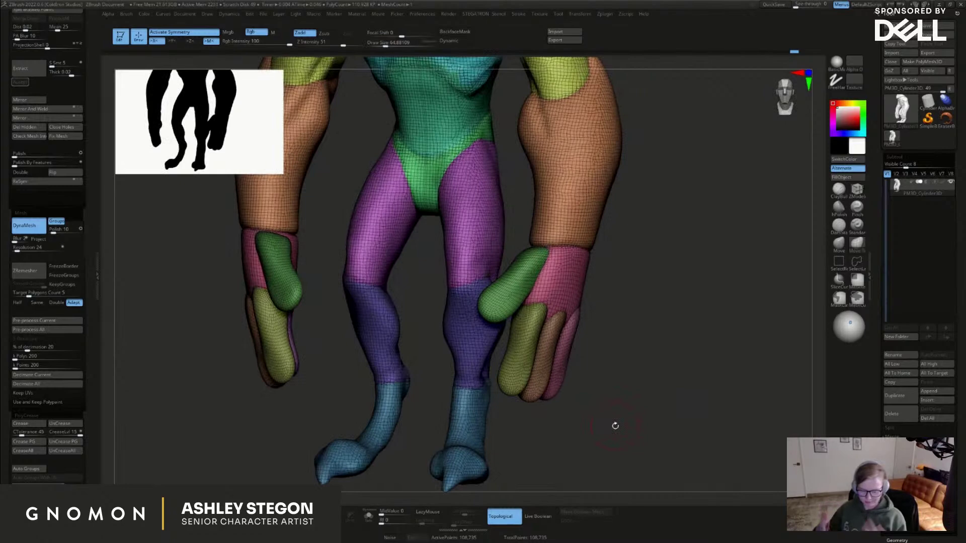
Bend and reshape the index finger into a natural curl with the Move Topological brush
mouse_move(573, 373)
right_down()
mouse_move(599, 388)
mouse_move(786, 268)
right_up()
key(s)
drag(524, 347, 527, 347)
right_drag(526, 347, 563, 348)
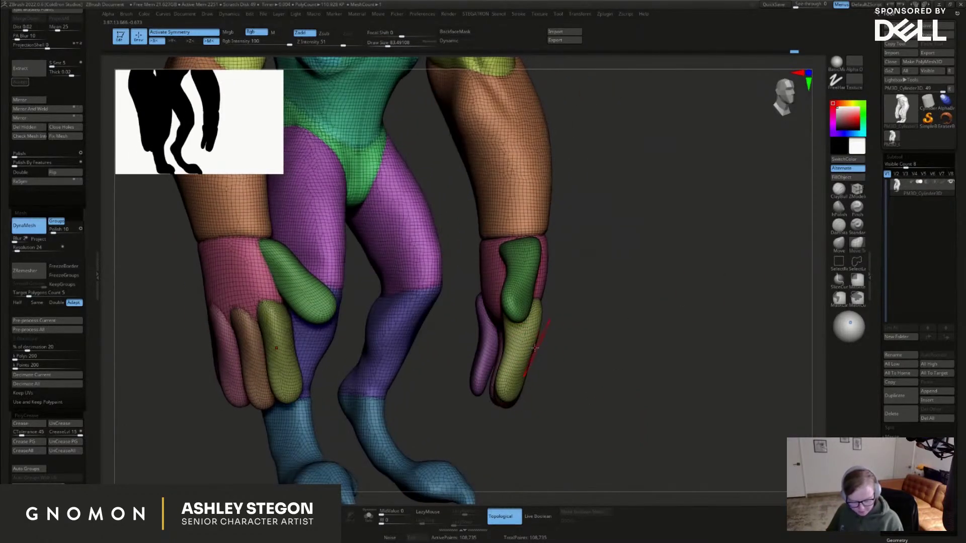
mouse_move(527, 371)
mouse_down()
mouse_move(520, 395)
mouse_move(519, 369)
mouse_up()
right_drag(519, 369, 347, 375)
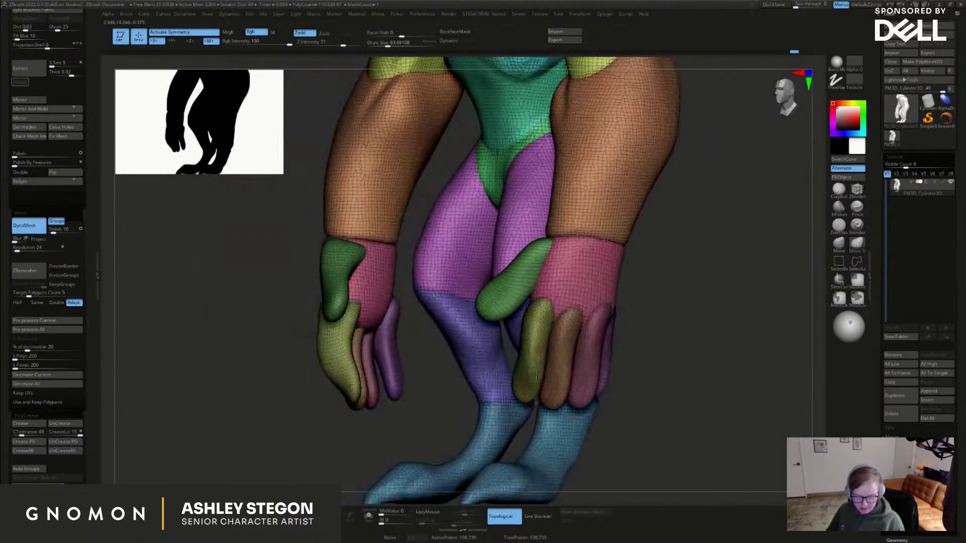
shift+drag(535, 358, 545, 329)
right_drag(549, 289, 546, 332)
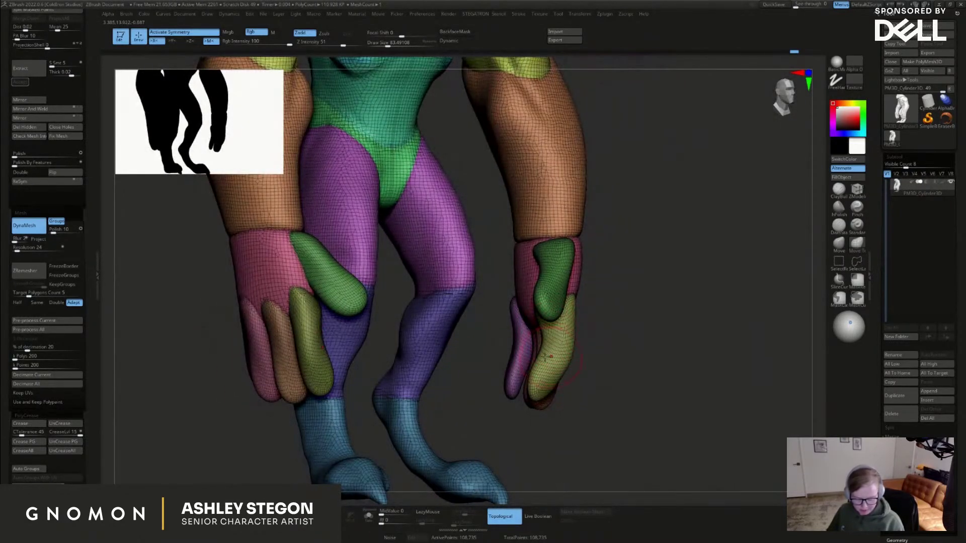
Hide the palm, finger and thumb polygroups and invert the visibility to isolate both hands
right_drag(547, 386, 608, 337)
ctrl+shift+click(608, 336)
ctrl+shift+click(578, 349)
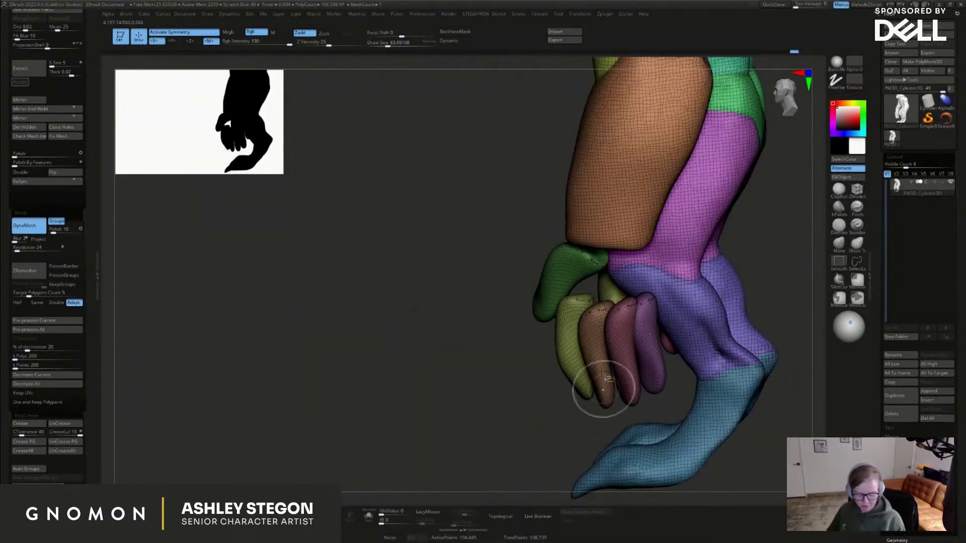
ctrl+shift+click(643, 348)
ctrl+shift+click(579, 355)
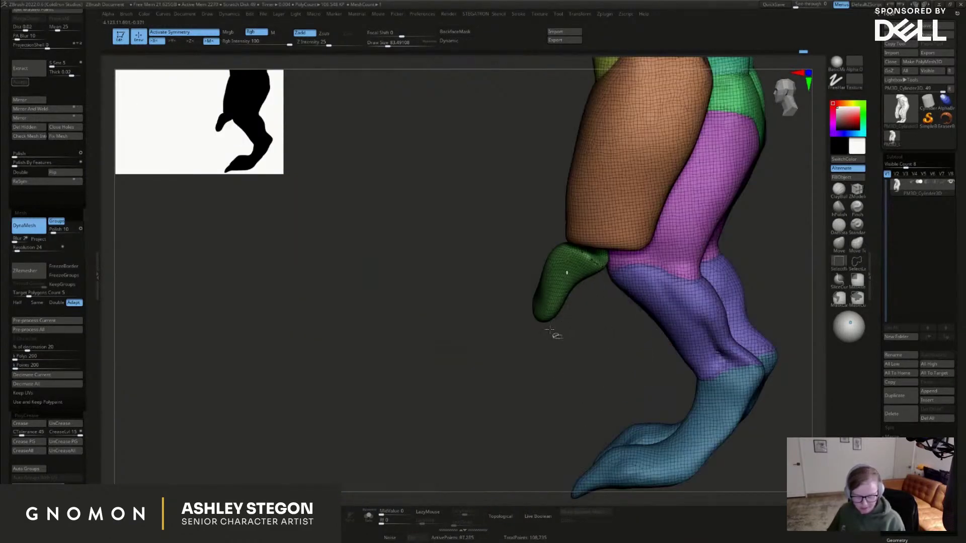
ctrl+shift+click(566, 275)
ctrl+shift+drag(527, 375, 536, 389)
right_drag(548, 402, 766, 270)
Build up volume along the index finger with the ClayBuildup brush
click(839, 190)
mouse_move(604, 282)
right_down()
mouse_move(543, 303)
mouse_move(497, 351)
right_up()
key(s)
click(505, 340)
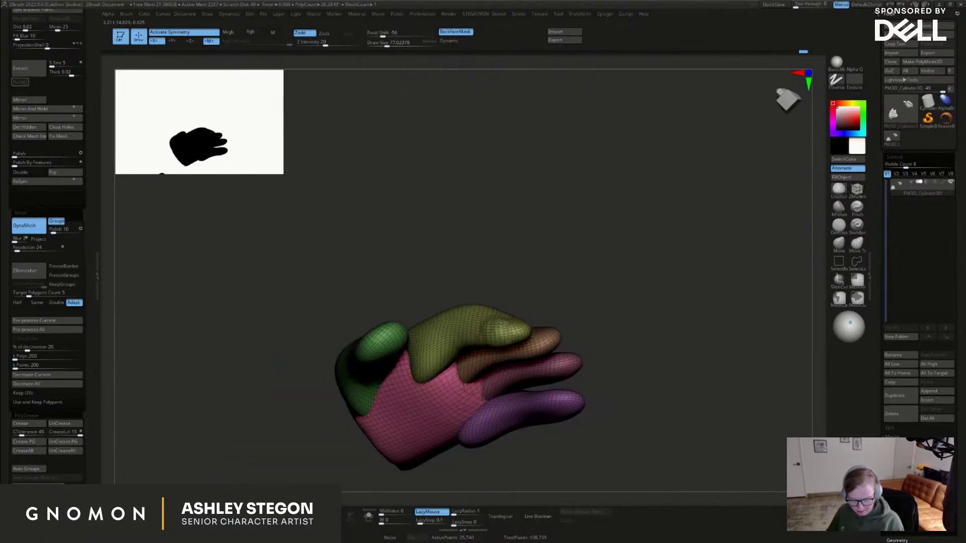
drag(479, 332, 475, 339)
mouse_move(503, 322)
right_down()
mouse_move(517, 271)
mouse_move(529, 315)
mouse_move(533, 302)
right_up()
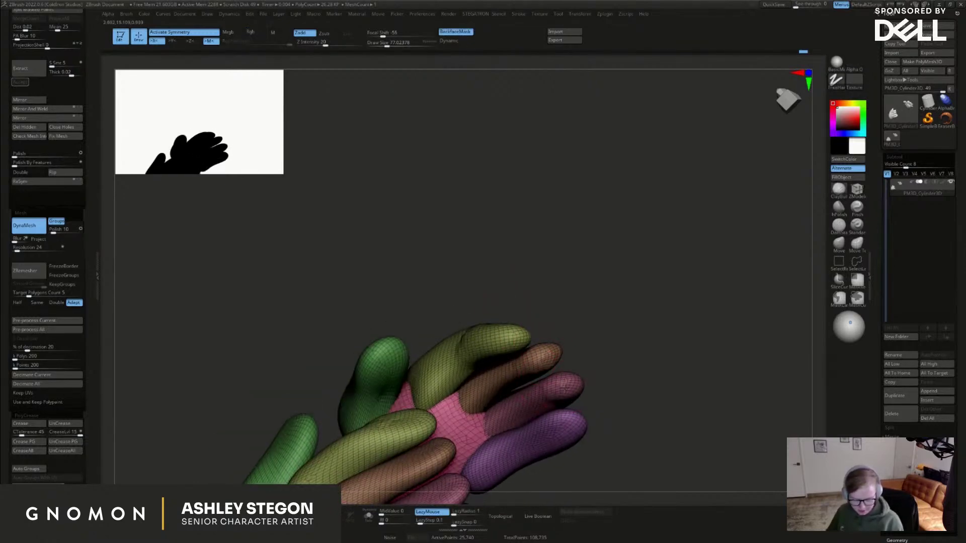
right_drag(558, 438, 533, 312)
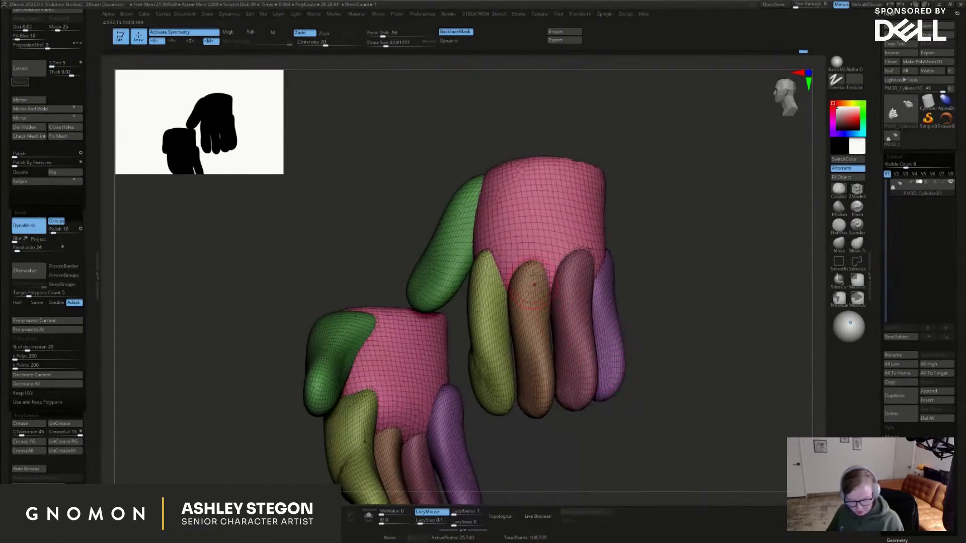
Build up two rows of knuckles across the backs of the fingers, undoing the first stroke
right_drag(495, 267, 526, 324)
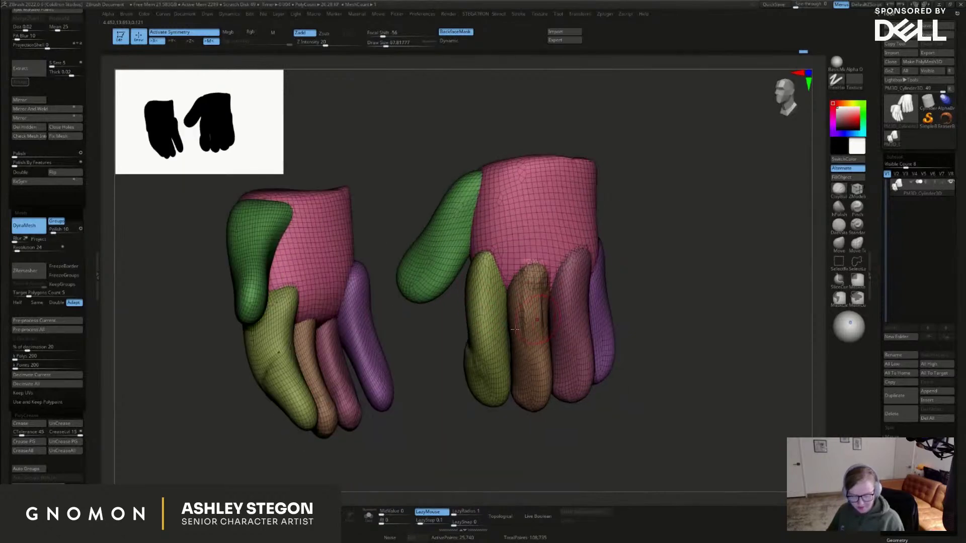
drag(530, 333, 608, 290)
key(ctrl+z)
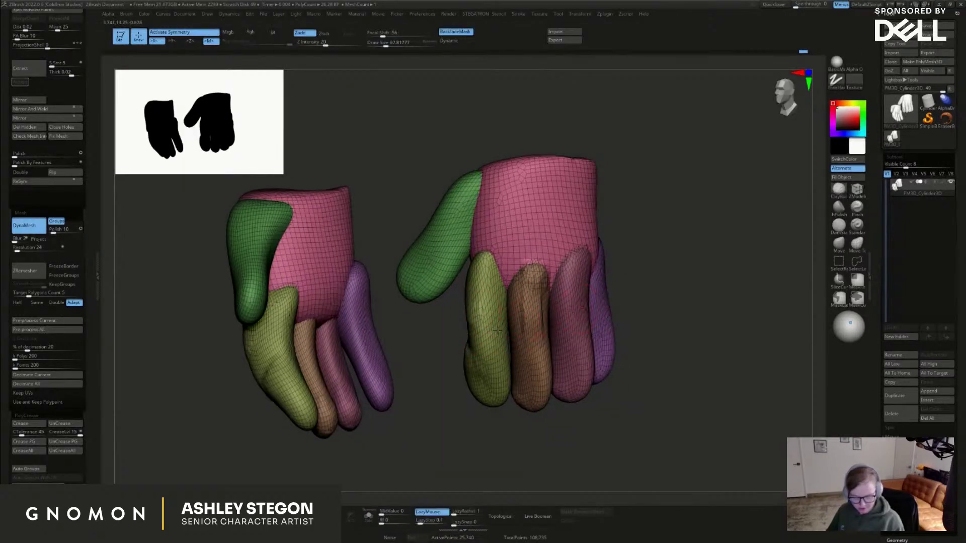
drag(475, 328, 613, 285)
right_drag(507, 363, 510, 398)
drag(476, 366, 602, 351)
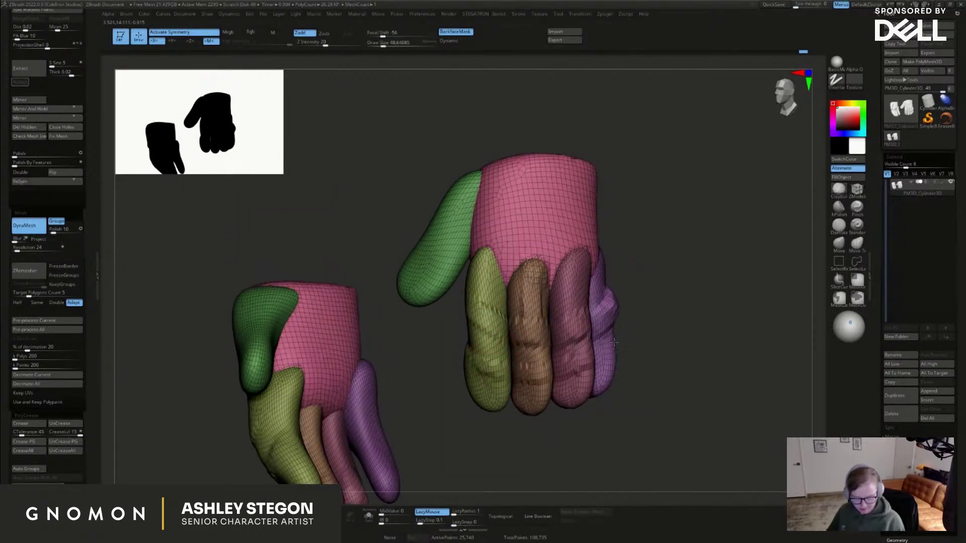
Smooth the strokes near the fingertips, and adjust the lower half of the index finger with the Move brush
right_drag(600, 359, 636, 277)
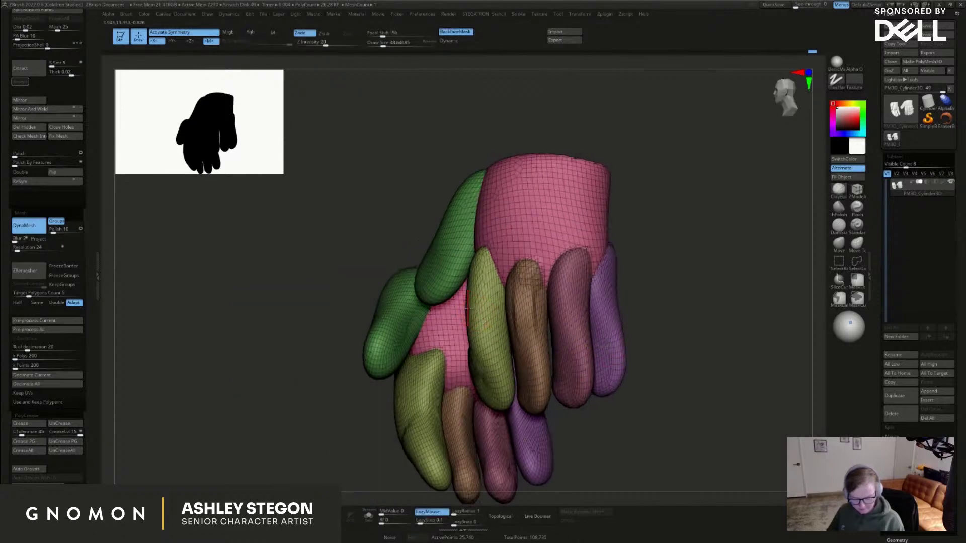
right_drag(635, 254, 654, 323)
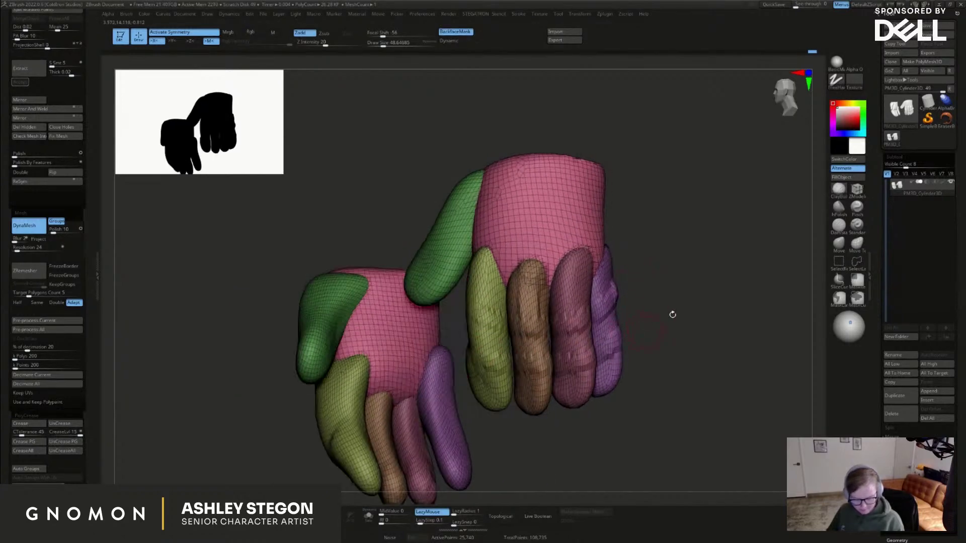
shift+drag(580, 397, 558, 401)
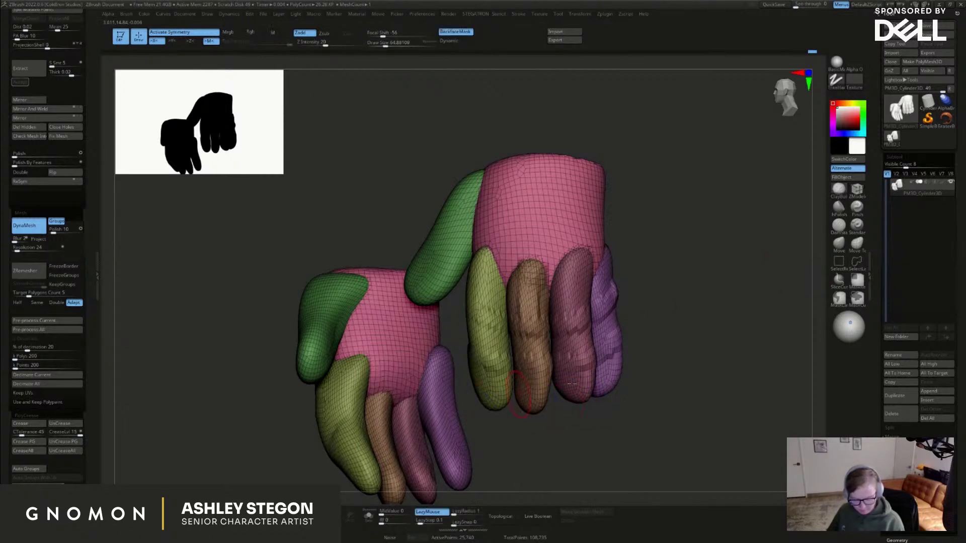
click(839, 244)
right_drag(724, 276, 724, 297)
key(s)
drag(487, 364, 495, 396)
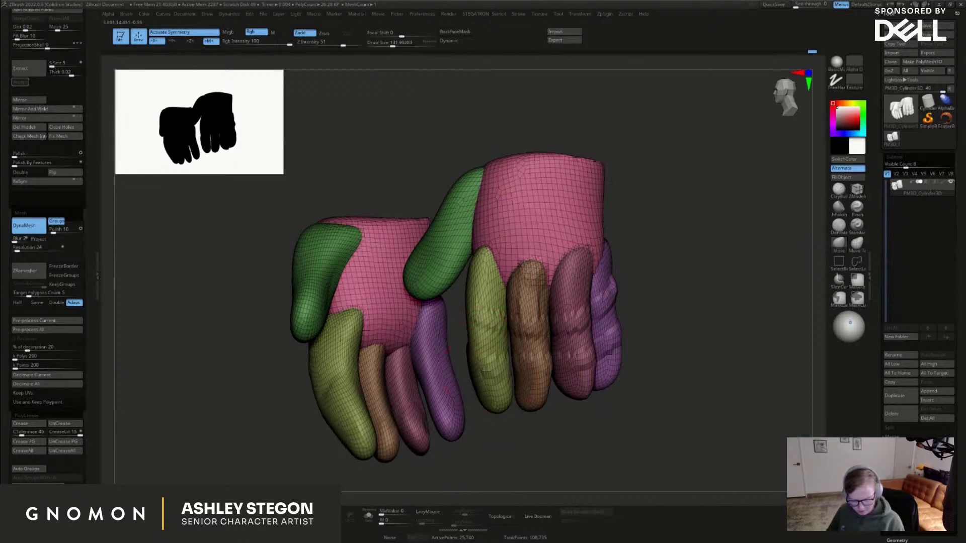
Pull the middle and ring fingertips into a relaxed curl with the Move Topological brush
click(855, 247)
right_drag(541, 354, 490, 354)
mouse_move(541, 355)
mouse_down()
mouse_move(544, 390)
mouse_move(533, 394)
mouse_move(555, 414)
mouse_up()
key(s)
drag(593, 386, 583, 411)
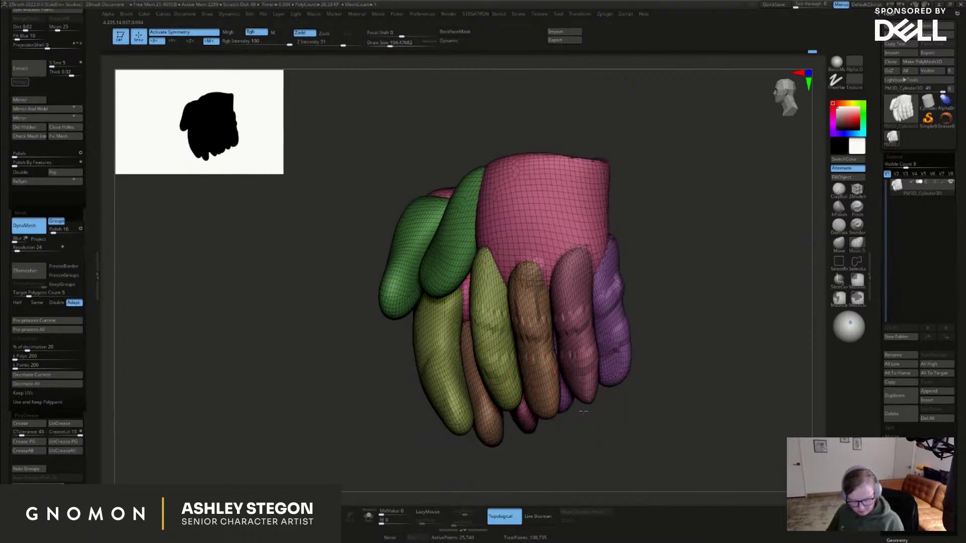
right_drag(576, 384, 599, 374)
drag(590, 398, 583, 403)
Refine the shape of the outer fingers with a resized Move Topological brush, adjusting their tips and mid-sections
right_drag(582, 317, 600, 342)
key(s)
click(610, 396)
drag(605, 386, 612, 389)
mouse_move(615, 306)
mouse_down()
mouse_move(605, 307)
mouse_move(611, 334)
mouse_up()
Reshape the fingers from the palm and wrist sides, turn off the polyframe display and smooth the result
mouse_move(656, 362)
right_down()
mouse_move(573, 356)
mouse_move(651, 377)
mouse_move(582, 372)
right_up()
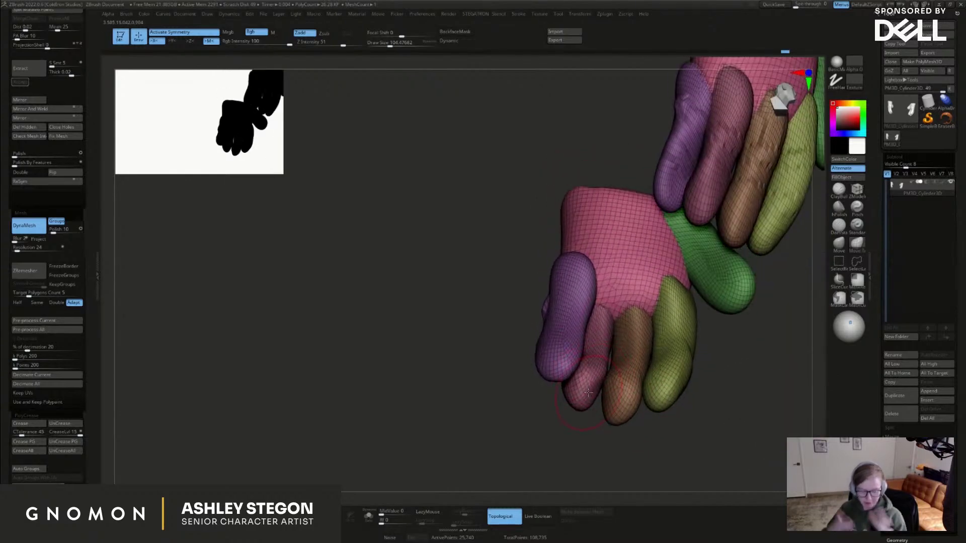
mouse_move(605, 391)
right_down()
mouse_move(597, 394)
mouse_move(634, 336)
mouse_move(648, 335)
mouse_move(664, 309)
mouse_move(653, 302)
mouse_move(662, 306)
mouse_move(668, 272)
right_up()
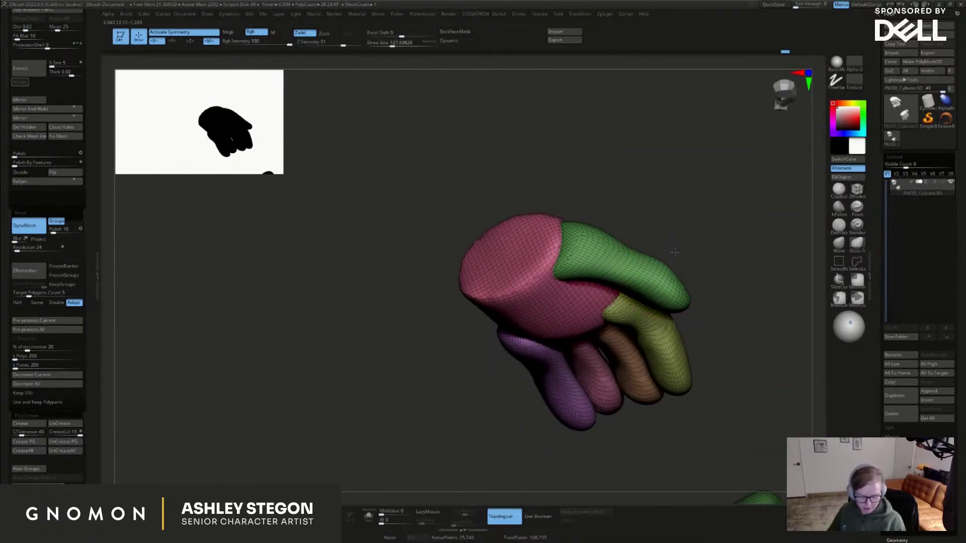
mouse_move(631, 237)
mouse_down()
mouse_move(665, 280)
mouse_move(654, 307)
mouse_move(605, 299)
mouse_move(550, 327)
mouse_move(565, 300)
mouse_up()
drag(596, 286, 592, 281)
drag(575, 363, 574, 340)
drag(601, 285, 600, 274)
mouse_move(655, 330)
right_down()
mouse_move(689, 347)
mouse_move(744, 341)
mouse_move(713, 318)
mouse_move(645, 333)
right_up()
key(shift+f)
mouse_move(645, 333)
shift+mouse_down()
mouse_move(578, 322)
mouse_move(610, 252)
shift+mouse_up()
Isolate the index finger by masking everything else and reposition it with the gizmo
right_drag(610, 252, 587, 302)
key(w)
ctrl+click(559, 231)
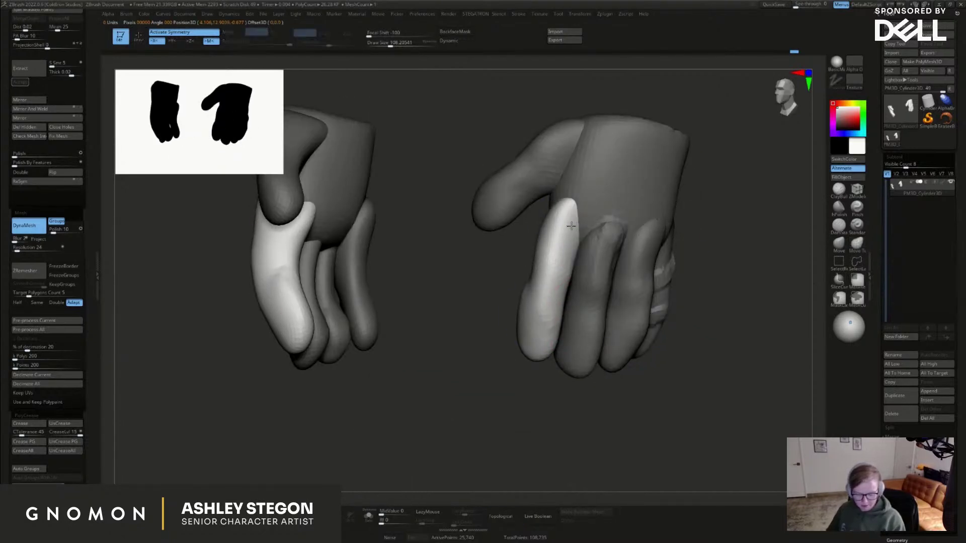
alt+drag(559, 231, 568, 212)
drag(597, 193, 601, 200)
key(q)
Mask everything except the middle finger and adjust its placement with the gizmo
right_drag(668, 216, 611, 222)
key(w)
ctrl+click(606, 251)
drag(631, 231, 634, 237)
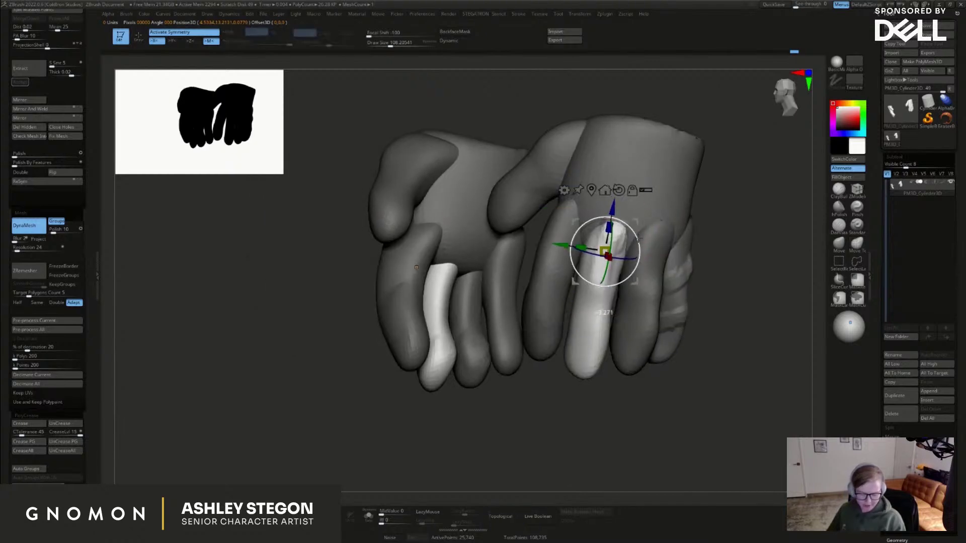
key(q)
Mask everything except the little finger and reshape its base against the palm with Move Topological
right_drag(681, 254, 666, 245)
key(w)
ctrl+click(688, 255)
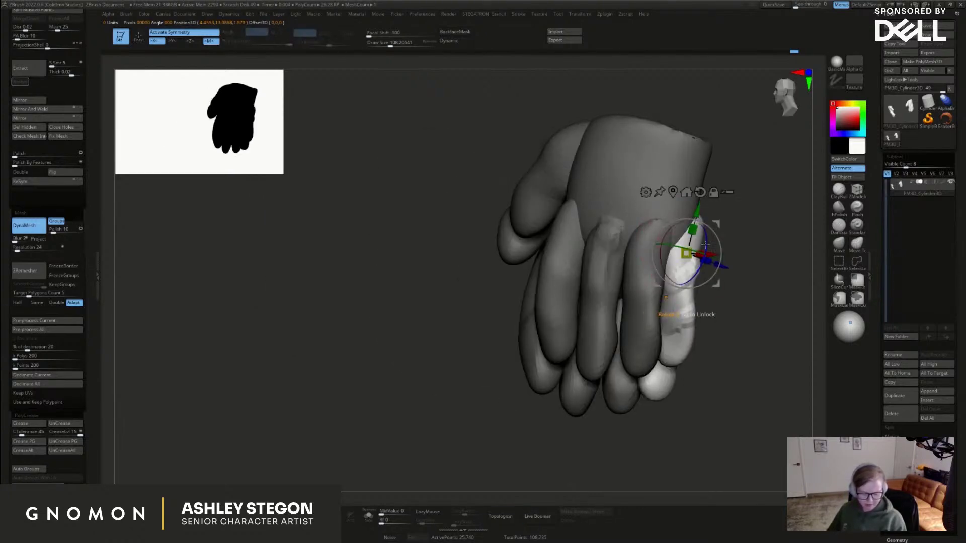
key(q)
key(s)
click(726, 234)
drag(703, 233, 689, 221)
right_drag(754, 227, 674, 233)
mouse_move(714, 231)
mouse_down()
mouse_move(709, 222)
mouse_move(709, 230)
mouse_up()
Bend the little finger along its length and even out its surface, changing the brush size as needed
key(s)
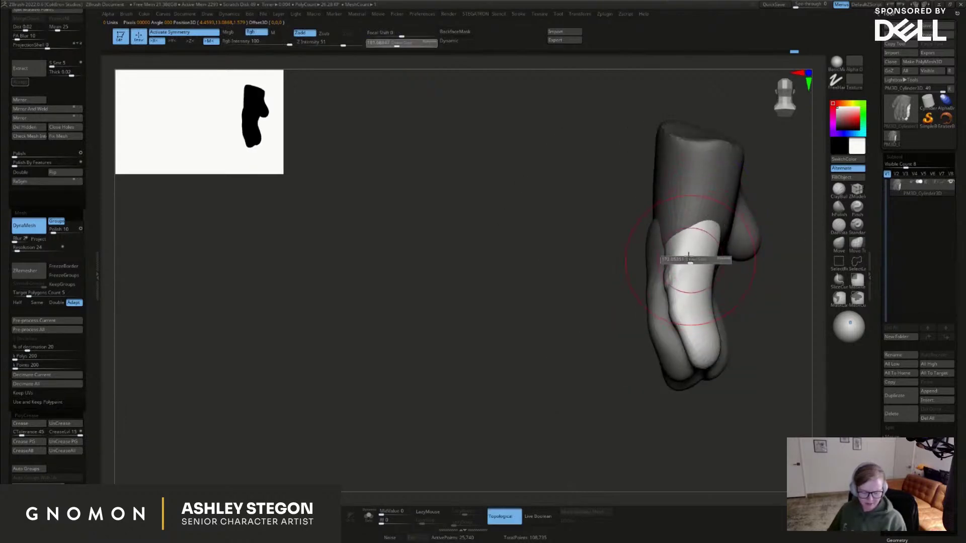
click(690, 259)
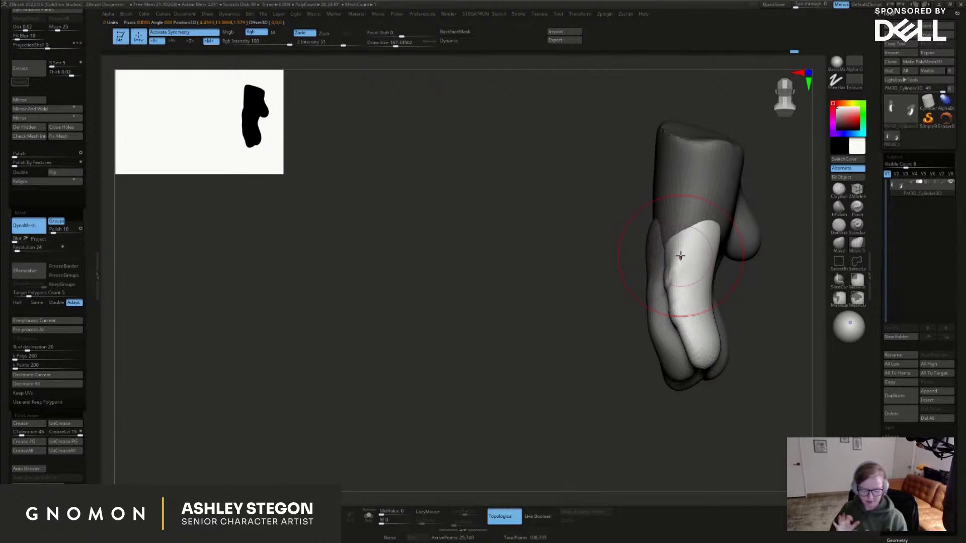
drag(679, 256, 708, 371)
right_drag(734, 265, 711, 278)
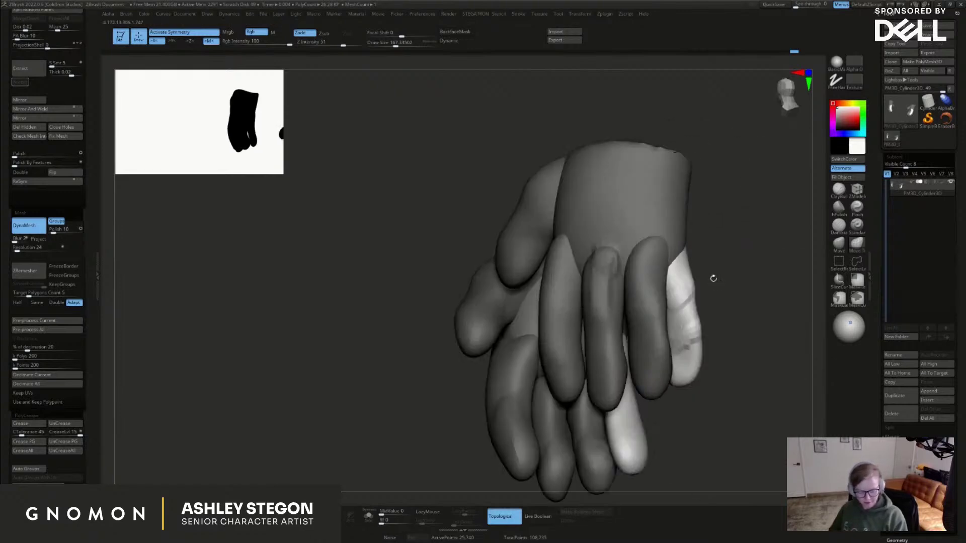
right_drag(701, 339, 689, 340)
drag(689, 341, 692, 357)
right_drag(696, 339, 687, 336)
drag(687, 336, 675, 357)
key(s)
click(691, 346)
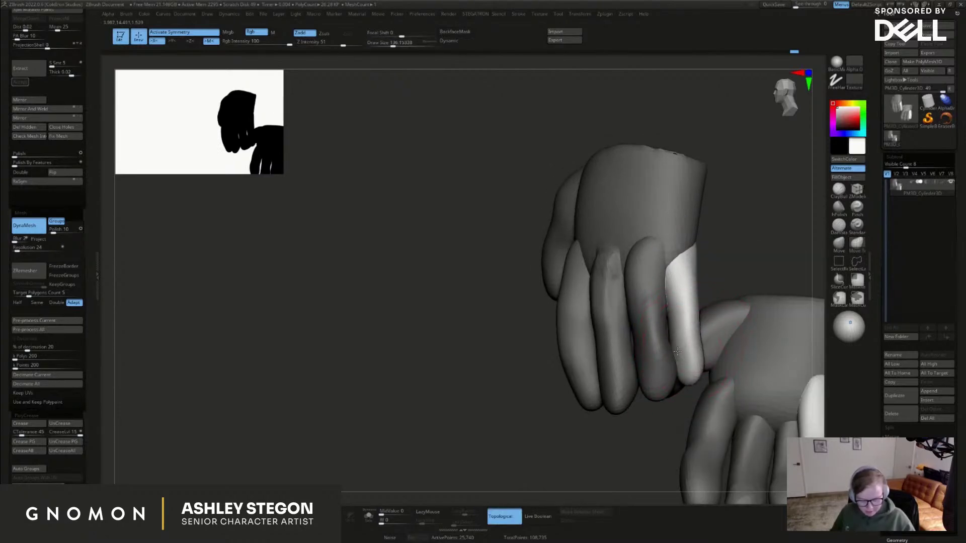
Adjust the little finger with the gizmo, then isolate the ring finger with a mask and reshape its base and tip
right_drag(678, 266, 653, 277)
key(w)
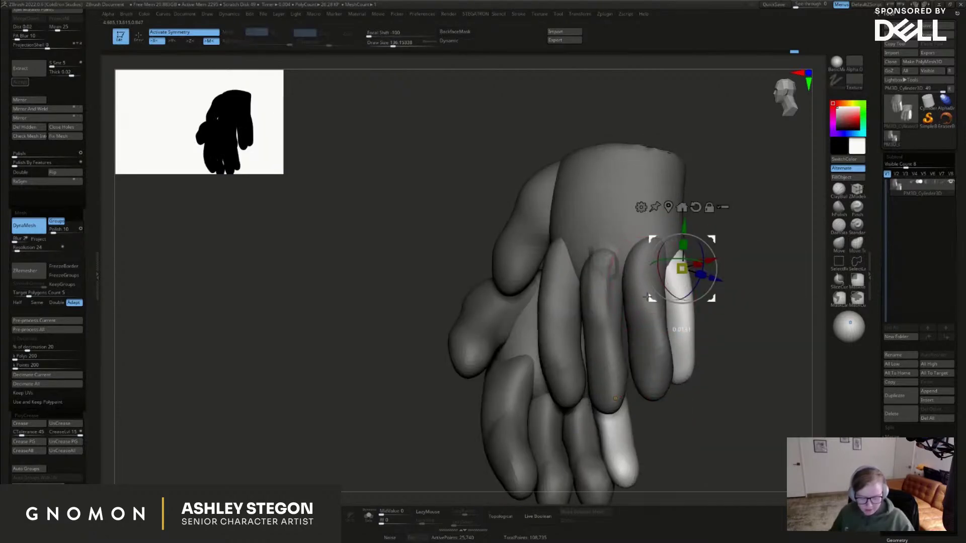
key(q)
alt+click(649, 250)
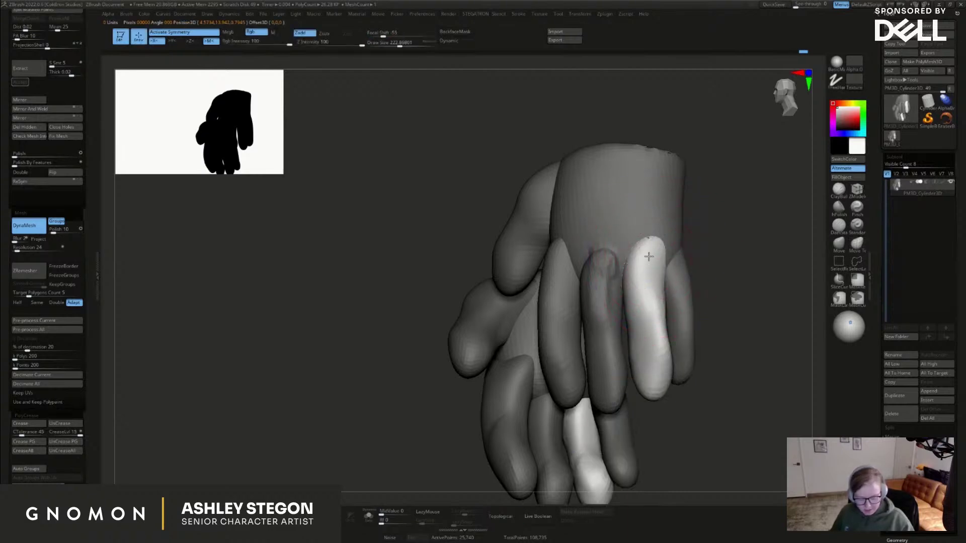
drag(652, 247, 645, 268)
drag(657, 380, 650, 357)
mouse_move(663, 362)
right_down()
mouse_move(647, 395)
mouse_move(649, 382)
right_up()
right_drag(651, 347, 685, 360)
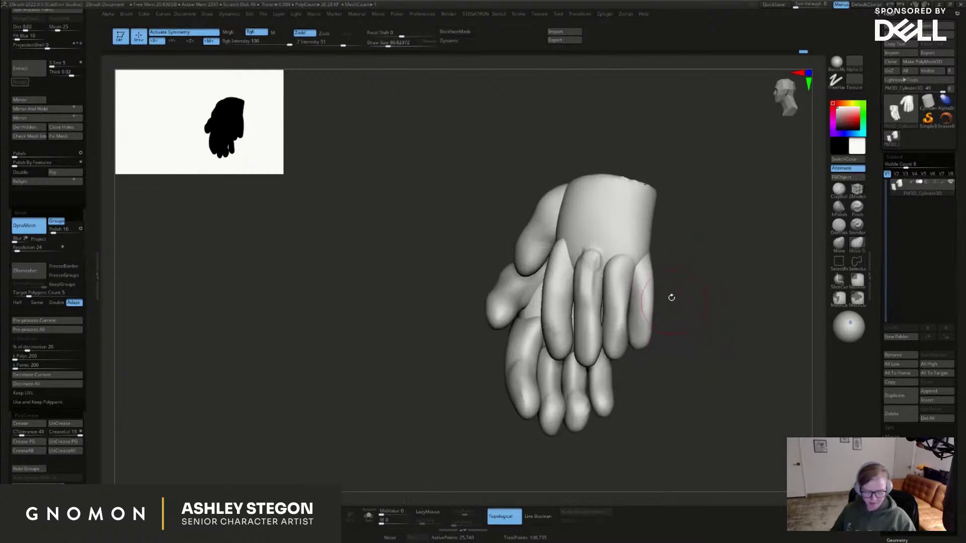
Bring the hidden body parts back so the hands show together with the whole creature
right_drag(672, 300, 619, 266)
mouse_move(711, 317)
right_down()
mouse_move(653, 332)
mouse_move(647, 324)
mouse_move(623, 351)
mouse_move(627, 283)
right_up()
ctrl+shift+click(627, 283)
ctrl+shift+drag(716, 386, 730, 428)
click(836, 199)
mouse_move(701, 250)
right_down()
mouse_move(657, 366)
mouse_move(659, 305)
right_up()
ctrl+shift+click(663, 304)
ctrl+shift+click(614, 206)
Build up and smooth the middle finger's knuckle, and adjust the finger bases with Move Topological
right_drag(641, 231, 577, 269)
mouse_move(570, 287)
mouse_down()
mouse_move(578, 299)
mouse_move(564, 177)
mouse_up()
mouse_move(578, 144)
shift+mouse_down()
mouse_move(566, 160)
mouse_move(562, 151)
shift+mouse_up()
click(856, 245)
key(s)
drag(546, 143, 556, 147)
mouse_move(588, 143)
mouse_down()
mouse_move(605, 151)
mouse_move(570, 150)
mouse_up()
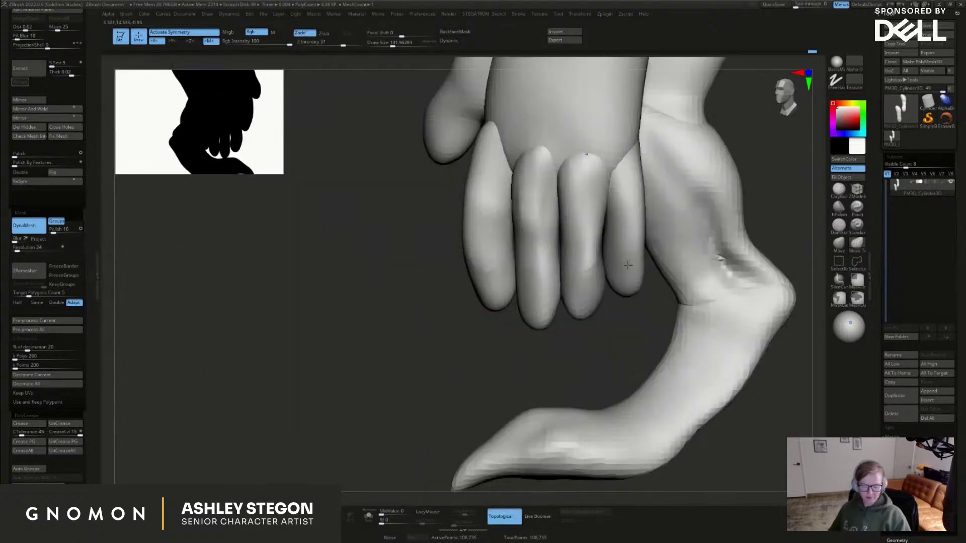
Reshape the little finger's upper section from the outer side of the hand with the Move Topological brush
alt+right_drag(628, 265, 649, 258)
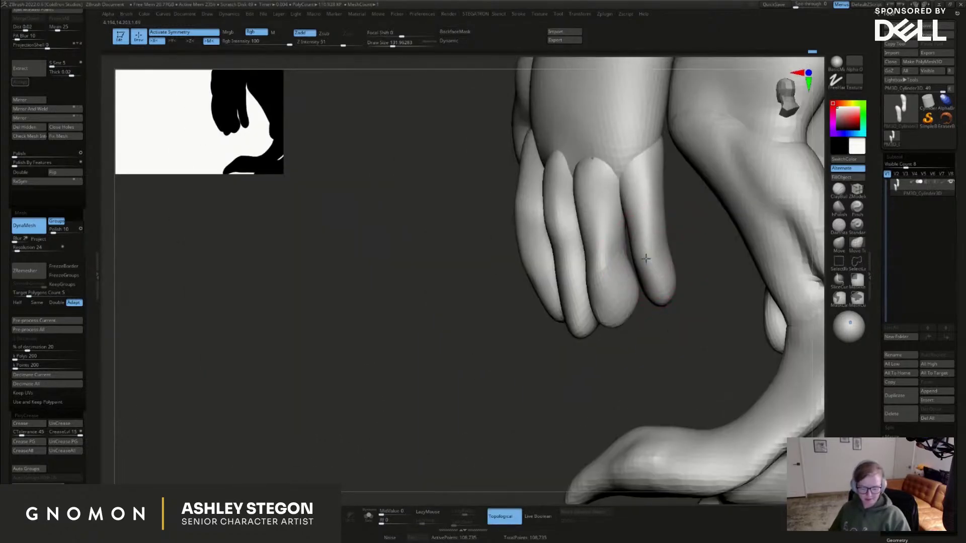
click(857, 246)
right_drag(673, 221, 647, 248)
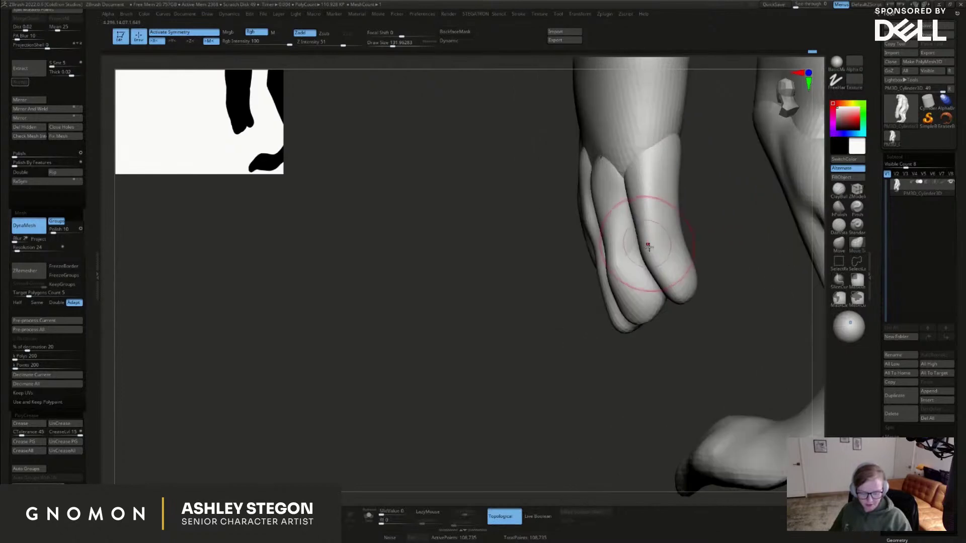
right_drag(648, 209, 640, 205)
key(s)
drag(640, 205, 626, 216)
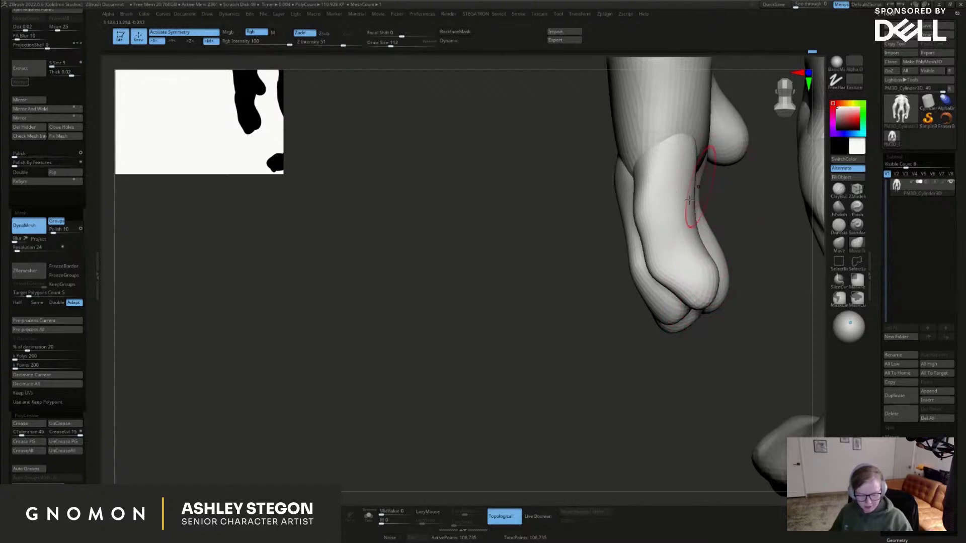
right_drag(695, 190, 707, 227)
right_drag(749, 287, 743, 280)
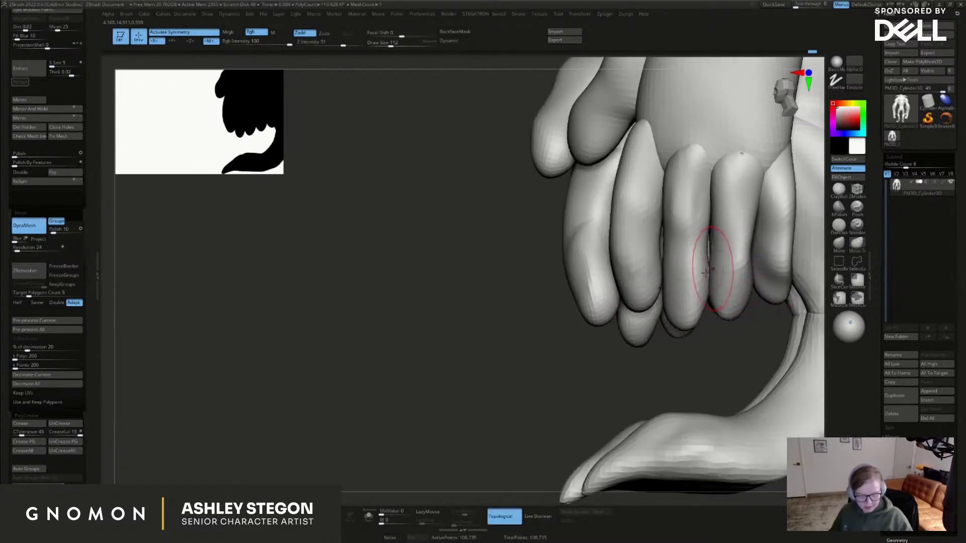
Nudge the finger bases into place along the knuckle line using a smaller Move Topological brush
mouse_move(651, 279)
right_down()
mouse_move(628, 290)
mouse_move(615, 282)
right_up()
key(bracketleft)
mouse_move(669, 161)
alt+right_down()
mouse_move(662, 216)
mouse_move(679, 214)
mouse_move(641, 228)
alt+right_up()
key(s)
drag(634, 228, 638, 228)
drag(613, 225, 621, 225)
Refine the curl and spacing of the fingers from the thumb side and outer side with Move Topological
right_drag(616, 259, 628, 286)
key(s)
click(626, 279)
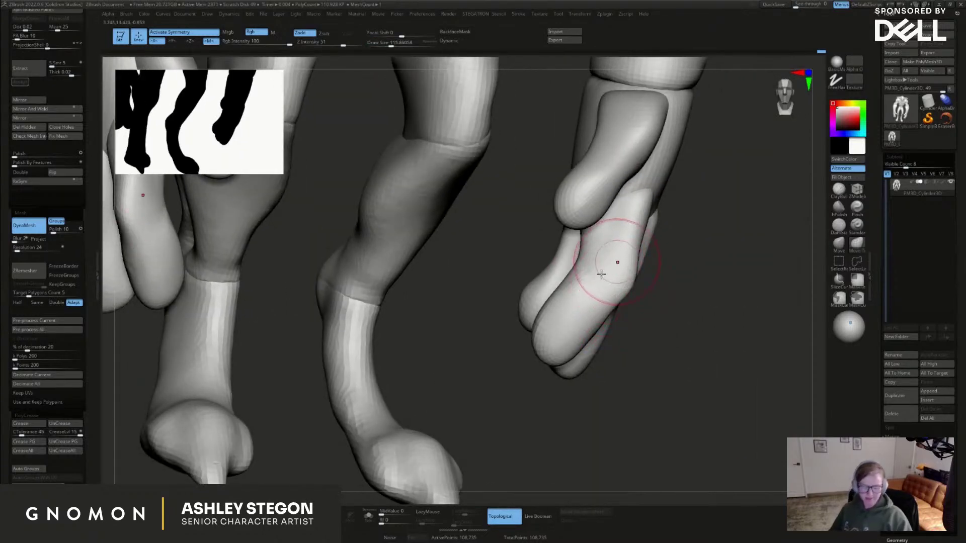
mouse_move(670, 270)
right_down()
mouse_move(642, 298)
mouse_move(657, 287)
mouse_move(646, 284)
right_up()
key(s)
drag(646, 285, 650, 285)
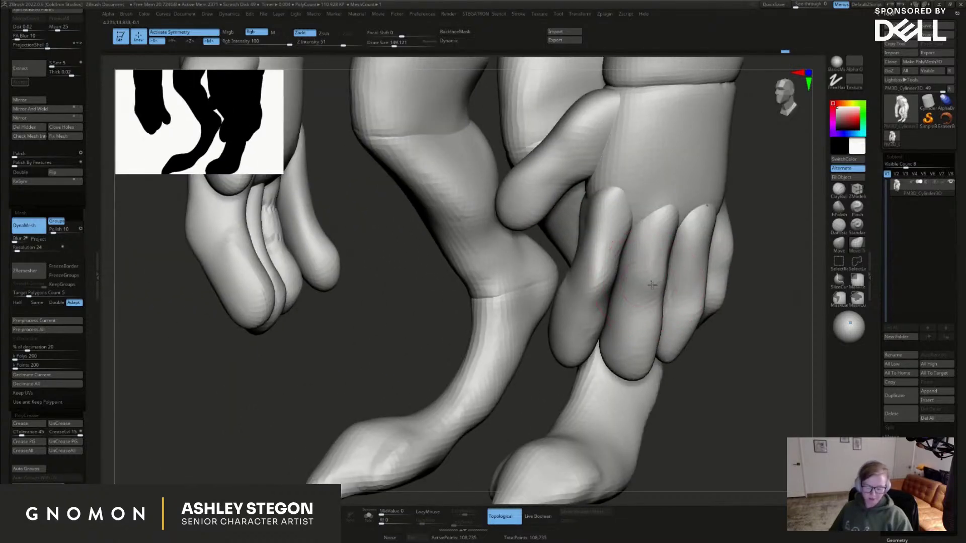
mouse_move(664, 287)
right_down()
mouse_move(656, 289)
mouse_move(664, 318)
right_up()
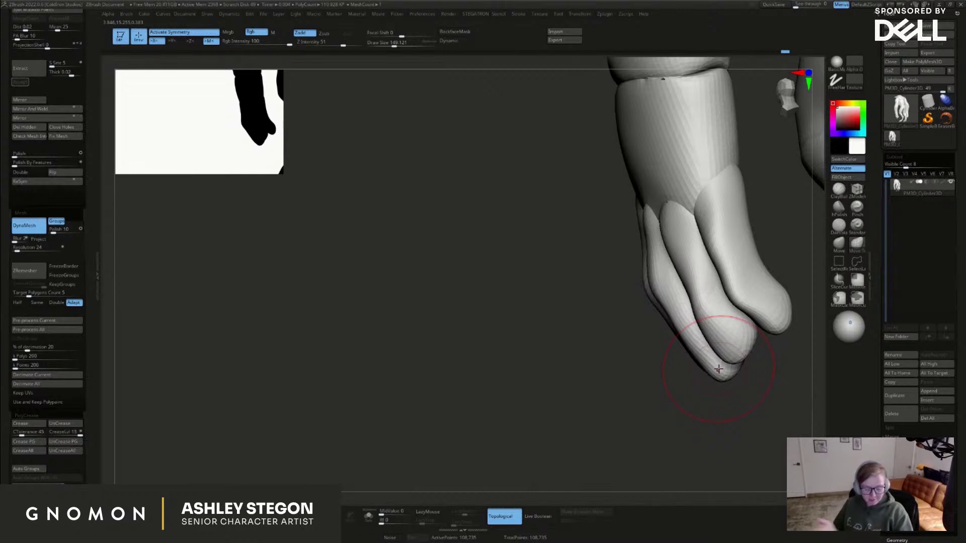
mouse_move(656, 421)
mouse_down()
mouse_move(711, 280)
mouse_move(747, 261)
mouse_move(739, 211)
mouse_move(668, 349)
mouse_move(724, 301)
mouse_up()
Build up the middle knuckle and a tendon on the back of the hand with the ClayBuildup brush
click(838, 194)
right_drag(681, 291, 653, 314)
key(s)
drag(657, 323, 648, 324)
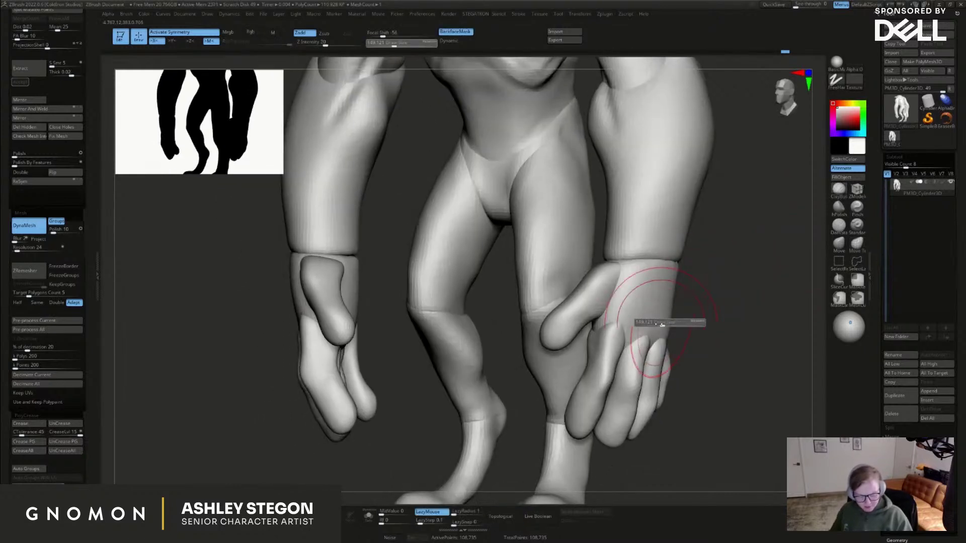
right_drag(648, 332, 637, 329)
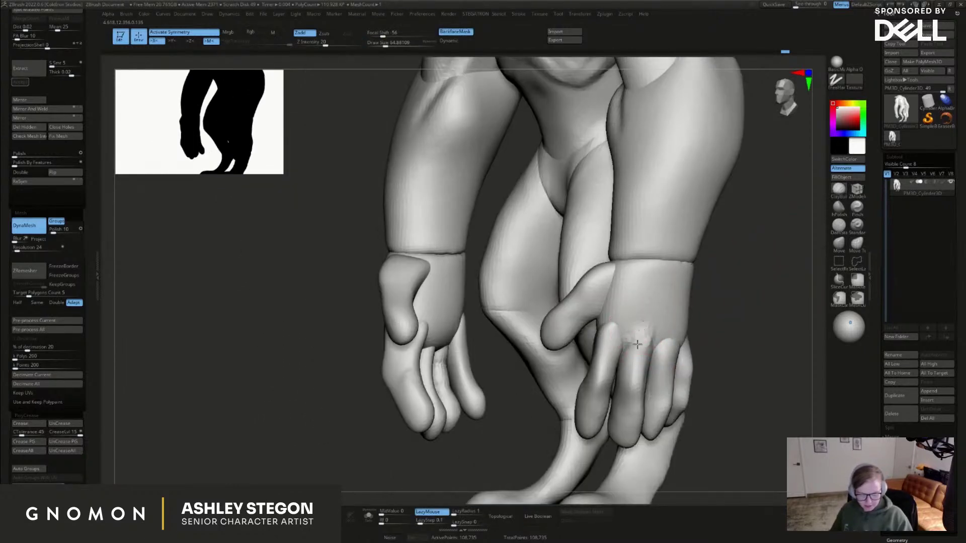
drag(665, 337, 669, 310)
Build up the remaining knuckles and tendons across the back of the hand towards the wrist and thumb
right_drag(688, 329, 663, 336)
drag(663, 342, 668, 284)
right_drag(691, 323, 693, 344)
mouse_move(692, 338)
mouse_down()
mouse_move(684, 291)
mouse_move(646, 305)
mouse_up()
right_drag(579, 316, 622, 319)
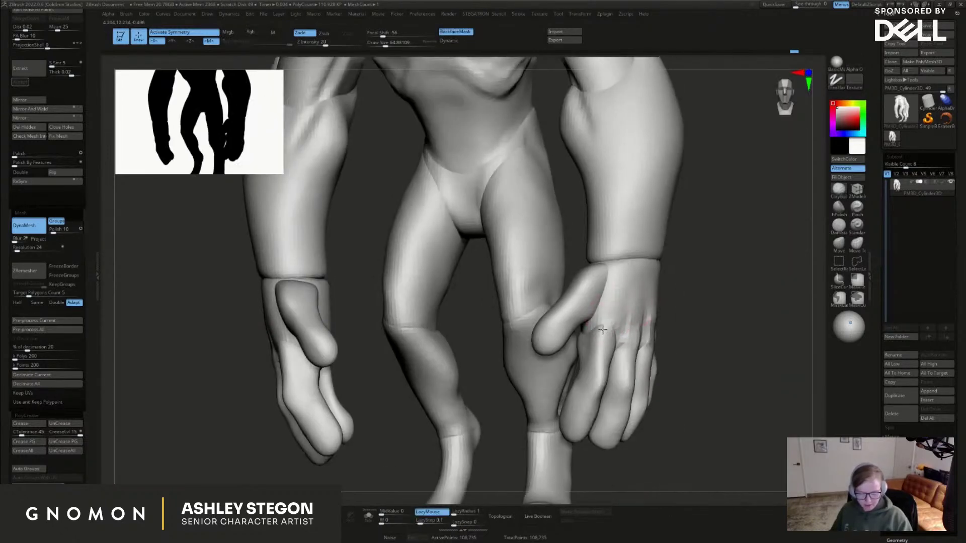
drag(622, 285, 613, 308)
Build up volume along the outer edge and heel of the hand up to the wrist
mouse_move(574, 288)
right_down()
mouse_move(602, 268)
mouse_move(577, 265)
mouse_move(561, 289)
mouse_move(558, 277)
mouse_move(539, 280)
right_up()
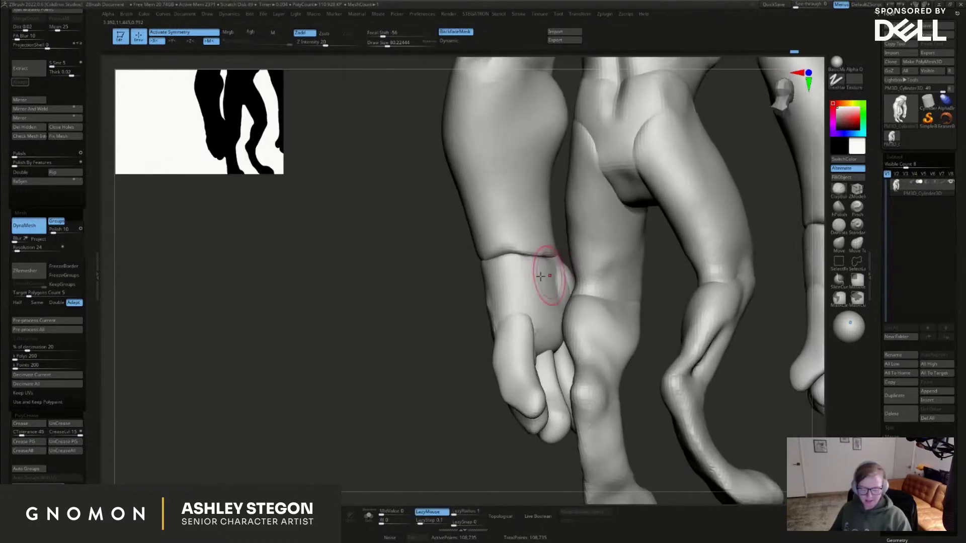
drag(523, 297, 519, 275)
right_drag(529, 290, 557, 303)
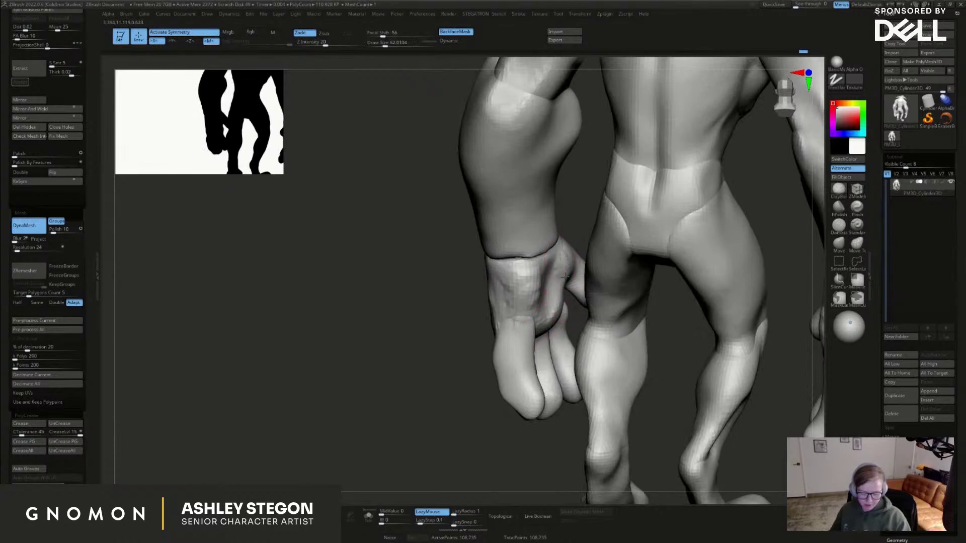
mouse_move(568, 273)
right_down()
mouse_move(592, 263)
mouse_move(596, 286)
mouse_move(576, 274)
mouse_move(573, 302)
mouse_move(553, 308)
mouse_move(586, 284)
right_up()
drag(525, 306, 550, 243)
Add volume around the elbow where the upper arm meets the forearm with ClayBuildup
right_drag(565, 218, 555, 244)
key(s)
drag(574, 174, 577, 174)
mouse_move(576, 174)
mouse_down()
mouse_move(581, 203)
mouse_move(586, 169)
mouse_up()
right_drag(587, 166, 567, 157)
drag(556, 165, 547, 208)
Build up long muscle strokes down the outer forearm with a larger brush and smooth them
key(bracketright)
mouse_move(565, 167)
mouse_down()
mouse_move(577, 204)
mouse_move(519, 320)
mouse_up()
mouse_move(573, 188)
mouse_down()
mouse_move(535, 277)
mouse_move(531, 264)
mouse_up()
right_drag(531, 264, 543, 264)
shift+drag(540, 264, 552, 210)
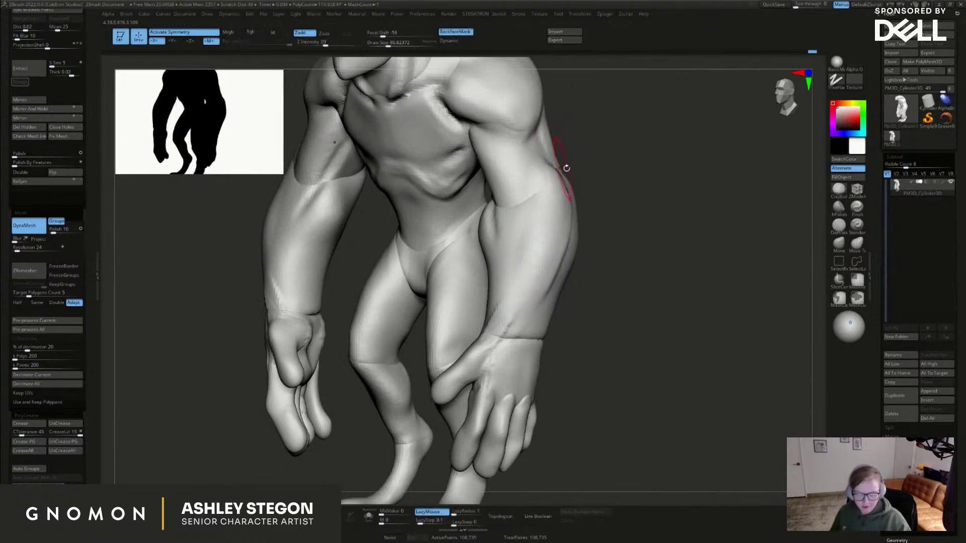
Carve the creases at the elbow and between the upper-arm and forearm muscles with the DamStandard brush
click(848, 228)
mouse_move(717, 213)
mouse_down()
mouse_move(640, 263)
mouse_move(518, 233)
mouse_up()
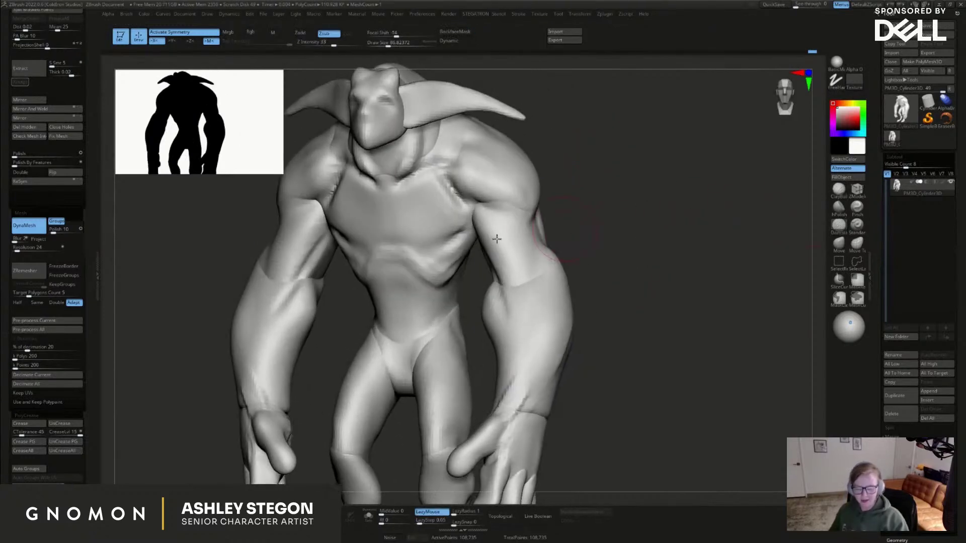
right_drag(524, 233, 517, 221)
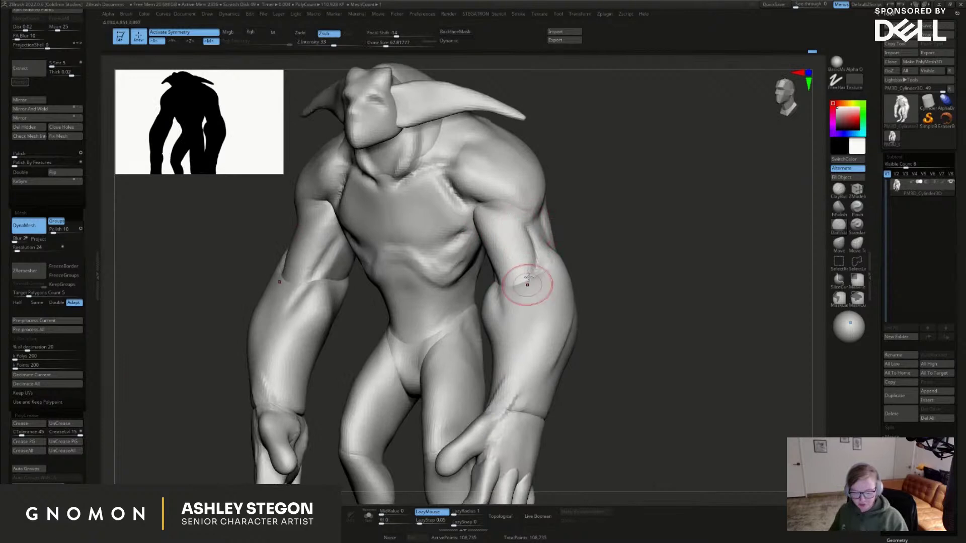
right_drag(530, 265, 480, 246)
drag(472, 251, 511, 287)
right_drag(511, 287, 493, 287)
mouse_move(493, 287)
mouse_down()
mouse_move(511, 314)
mouse_move(476, 274)
mouse_move(475, 221)
mouse_up()
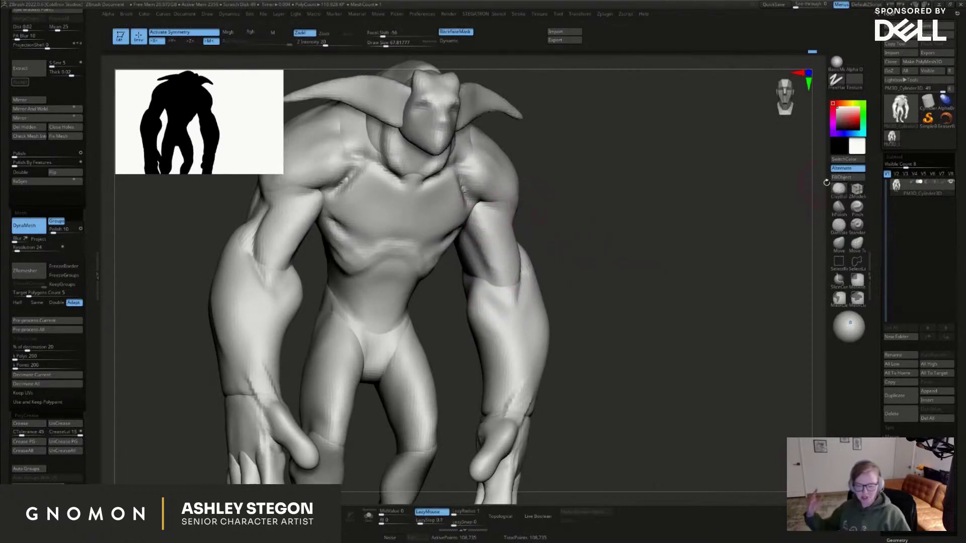
Adjust the outer contour of the arms around the elbow and forearm with the Move brush
right_drag(476, 221, 531, 269)
drag(531, 269, 582, 294)
click(839, 244)
mouse_move(717, 321)
ctrl+right_down()
mouse_move(666, 315)
mouse_move(640, 289)
ctrl+right_up()
key(s)
drag(612, 328, 618, 328)
shift+drag(534, 229, 540, 270)
key(s)
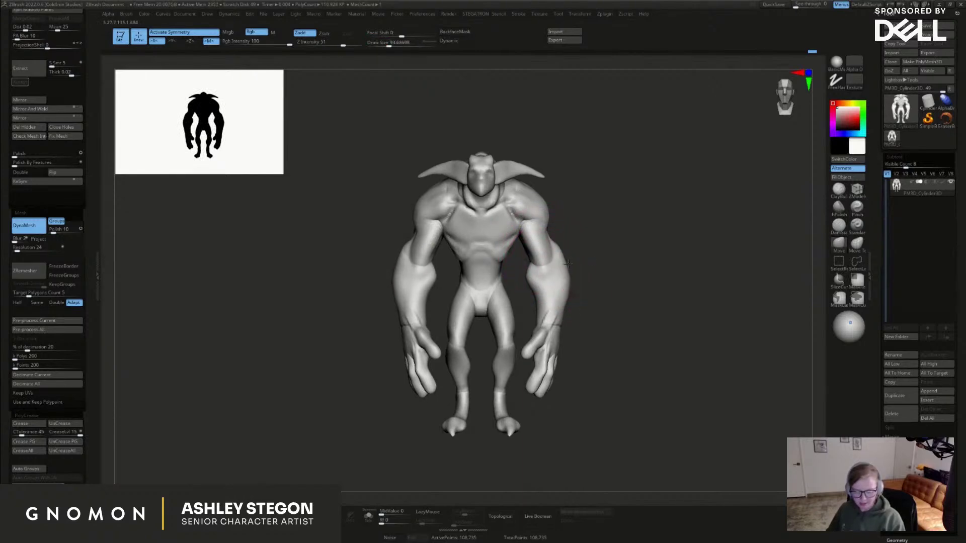
Reshape the wrists and fingertips in the front view, varying the Move brush size
key(s)
drag(580, 325, 585, 326)
mouse_move(546, 375)
mouse_down()
mouse_move(541, 381)
mouse_move(588, 383)
mouse_move(549, 370)
mouse_up()
key(s)
drag(559, 326, 558, 327)
drag(562, 318, 593, 345)
drag(544, 372, 555, 375)
key(s)
Isolate the arm and hand polygroups and mask the rest of the body
mouse_move(708, 305)
mouse_down()
mouse_move(617, 338)
mouse_move(663, 338)
mouse_up()
ctrl+shift+click(550, 295)
ctrl+shift+drag(597, 328, 606, 349)
ctrl+shift+click(537, 250)
ctrl+shift+click(546, 362)
ctrl+click(596, 374)
ctrl+shift+click(602, 384)
Shorten the unmasked arms by pushing the hands and forearms upward with a large Move brush
key(s)
mouse_move(565, 388)
mouse_down()
mouse_move(574, 388)
mouse_move(542, 361)
mouse_up()
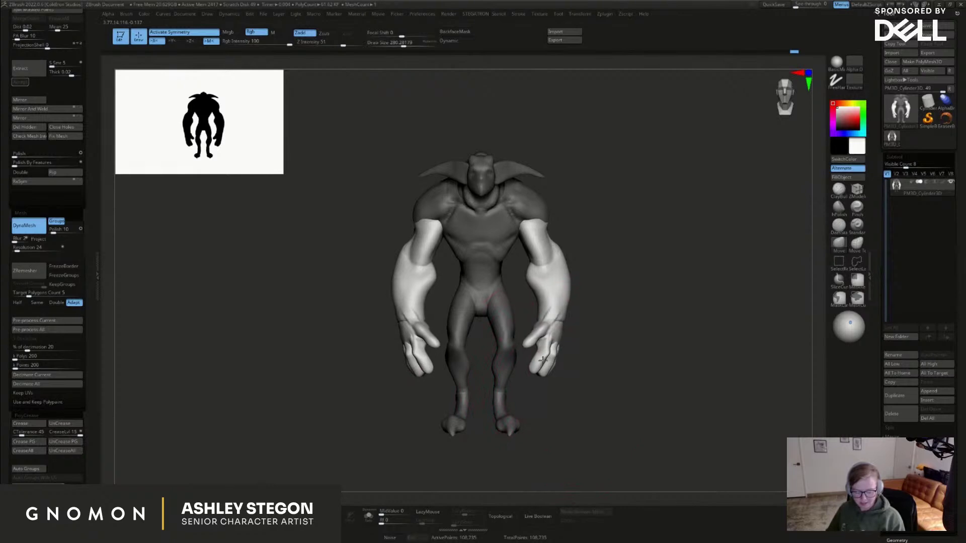
drag(559, 320, 566, 321)
mouse_move(569, 278)
mouse_down()
mouse_move(580, 276)
mouse_move(561, 273)
mouse_up()
mouse_move(561, 273)
ctrl+right_down()
mouse_move(567, 297)
mouse_move(548, 289)
ctrl+right_up()
Reshape the inner and outer contours of the forearms below the elbow with the Move brush
key(s)
drag(571, 274, 576, 274)
mouse_move(575, 321)
right_down()
mouse_move(559, 322)
mouse_move(577, 323)
right_up()
key(s)
drag(579, 322, 514, 312)
key(s)
drag(516, 304, 505, 300)
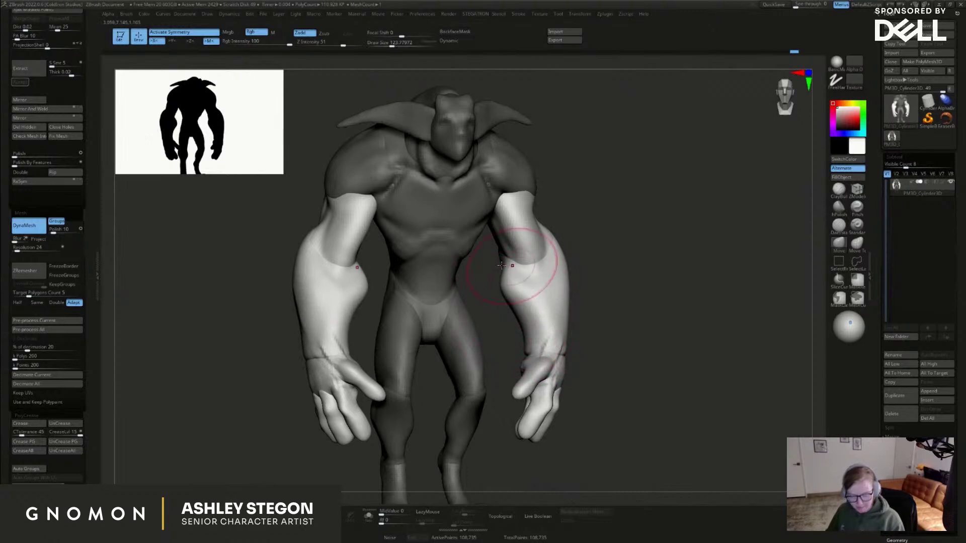
right_drag(590, 300, 610, 311)
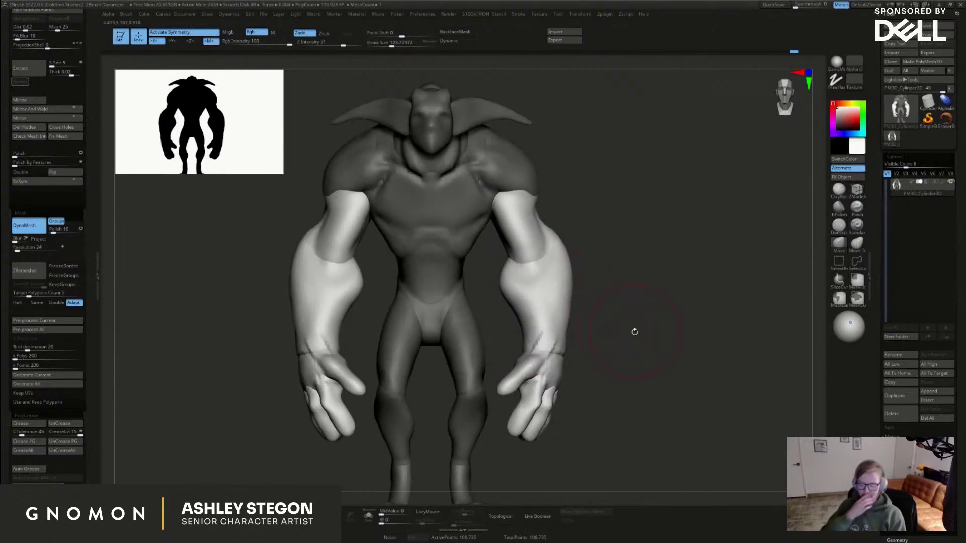
mouse_move(539, 246)
right_down()
mouse_move(533, 269)
mouse_move(548, 237)
right_up()
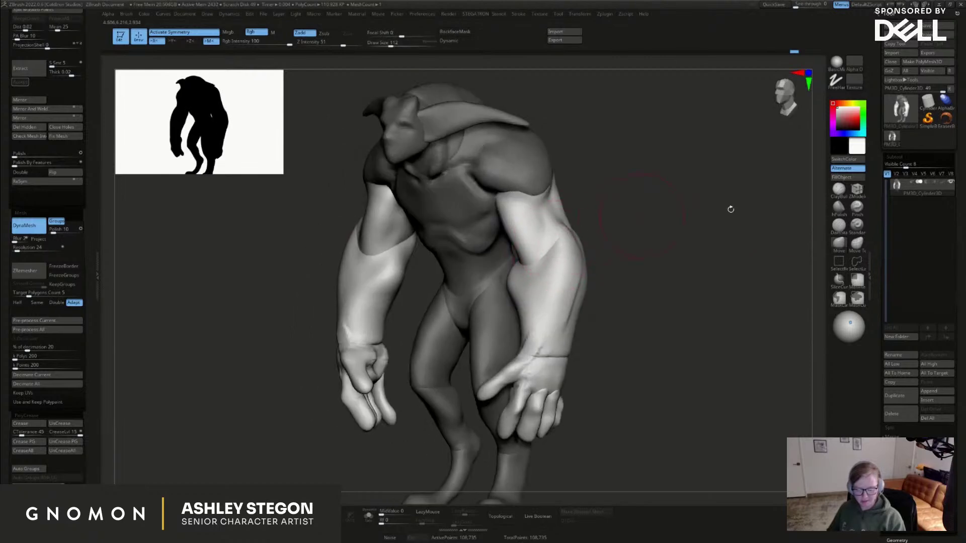
Build up the forearm muscle below the elbow and toward the wrist with ClayBuildup
click(838, 191)
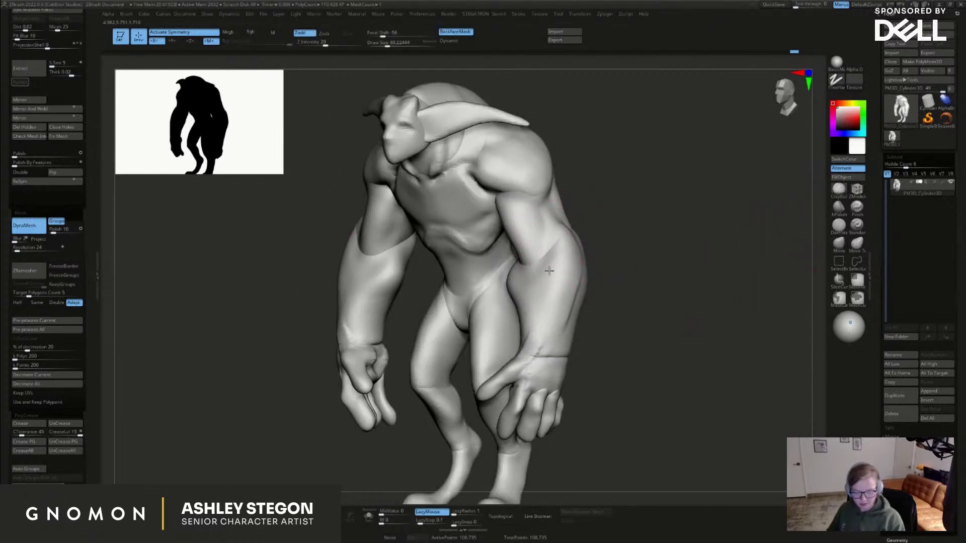
shift+right_drag(548, 266, 551, 239)
mouse_move(540, 256)
mouse_down()
mouse_move(554, 304)
mouse_move(553, 248)
mouse_up()
right_drag(552, 248, 552, 314)
right_drag(526, 351, 514, 359)
key(s)
drag(514, 359, 519, 352)
mouse_move(515, 348)
right_down()
mouse_move(539, 334)
mouse_move(503, 343)
mouse_move(496, 334)
mouse_move(493, 342)
mouse_move(586, 318)
mouse_move(596, 282)
right_up()
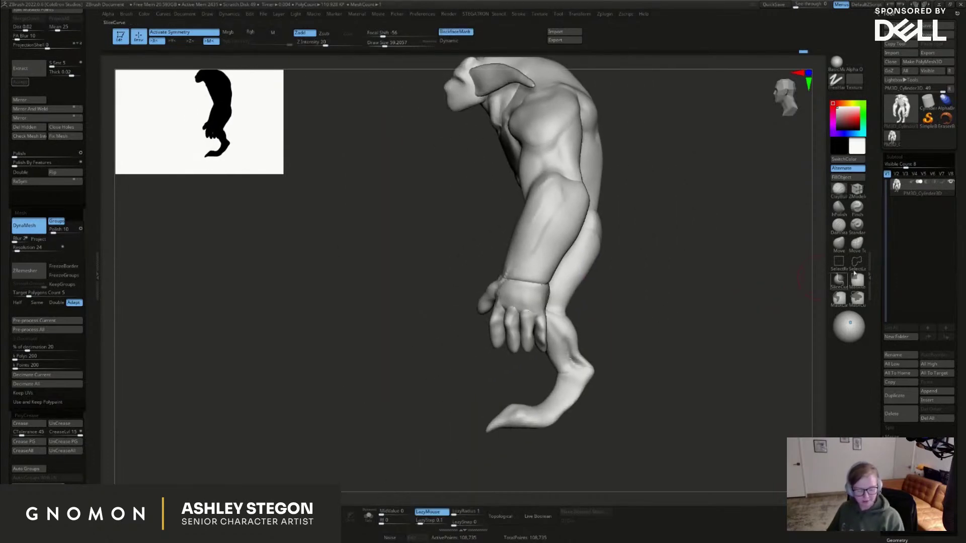
Reshape the back of the hand and the fingers in the side view with the Move brush
click(838, 244)
right_drag(521, 324, 540, 338)
key(s)
mouse_move(516, 345)
mouse_down()
mouse_move(525, 344)
mouse_move(505, 291)
mouse_move(519, 276)
mouse_move(509, 271)
mouse_up()
key(s)
key(s)
key(bracketleft)
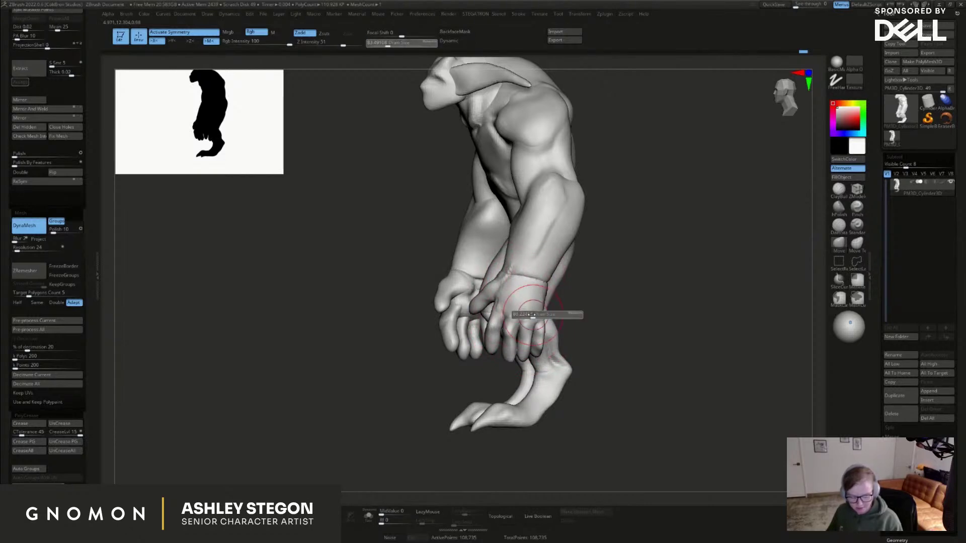
Reposition the fingers relative to the palm and adjust the fingertips from the front
right_drag(481, 365, 521, 347)
key(s)
mouse_move(517, 341)
mouse_down()
mouse_move(526, 341)
mouse_move(504, 322)
mouse_up()
mouse_move(504, 314)
right_down()
mouse_move(534, 301)
mouse_move(497, 361)
right_up()
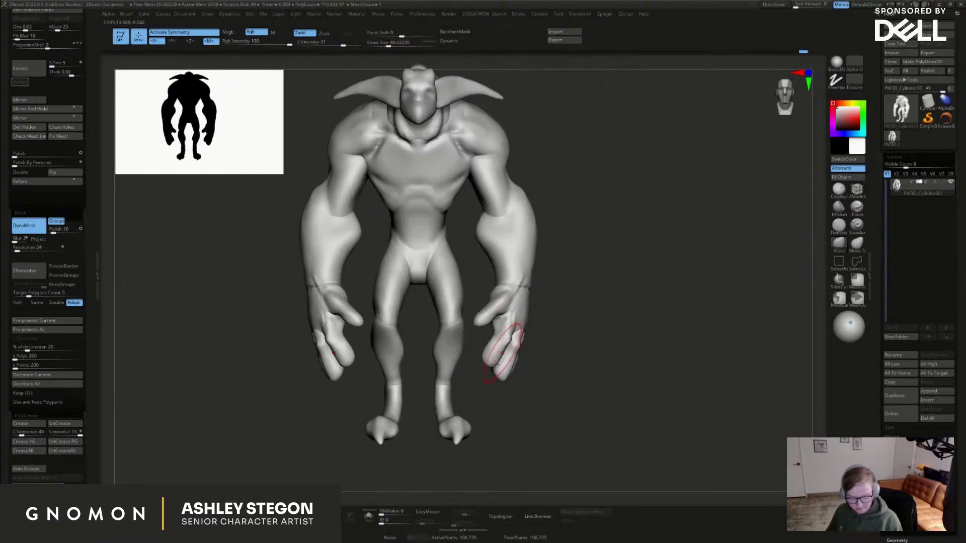
drag(486, 362, 501, 376)
right_drag(534, 350, 537, 352)
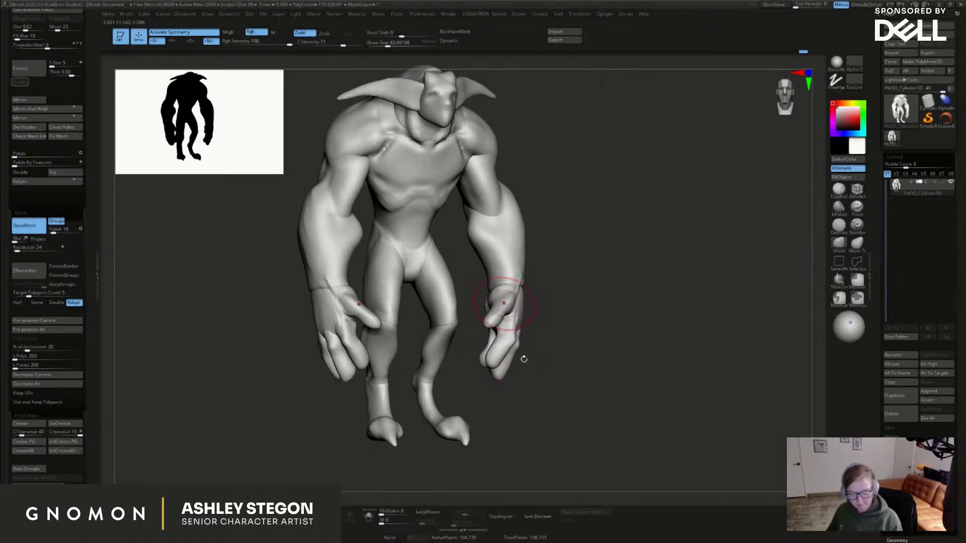
Refine the outer edge of the hand and the base of the thumb with a smaller Move brush
key(s)
drag(520, 368, 526, 357)
key(s)
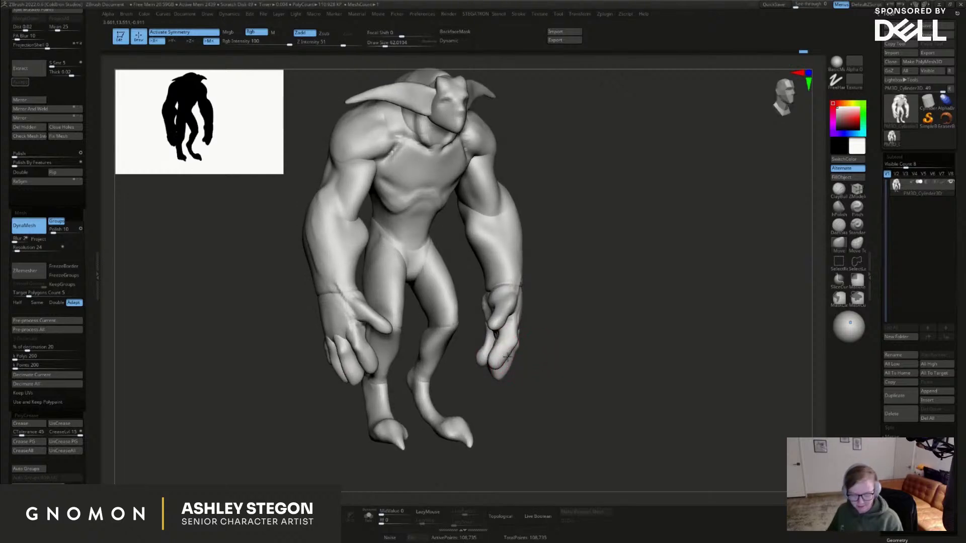
mouse_move(522, 319)
mouse_down()
mouse_move(539, 329)
mouse_move(525, 349)
mouse_up()
mouse_move(528, 304)
right_down()
mouse_move(532, 283)
mouse_move(538, 294)
mouse_move(526, 300)
right_up()
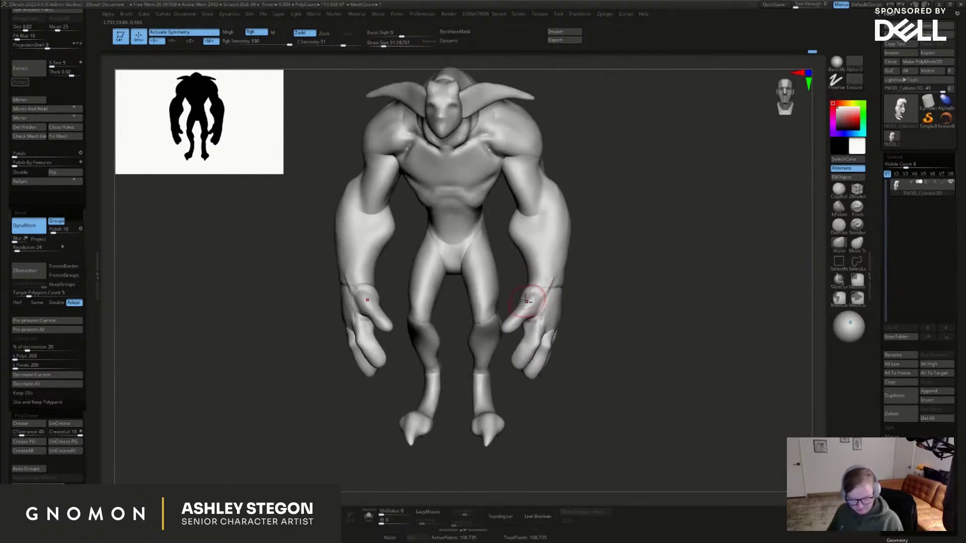
mouse_move(527, 302)
mouse_down()
mouse_move(505, 331)
mouse_move(599, 301)
mouse_up()
alt+drag(622, 243, 633, 245)
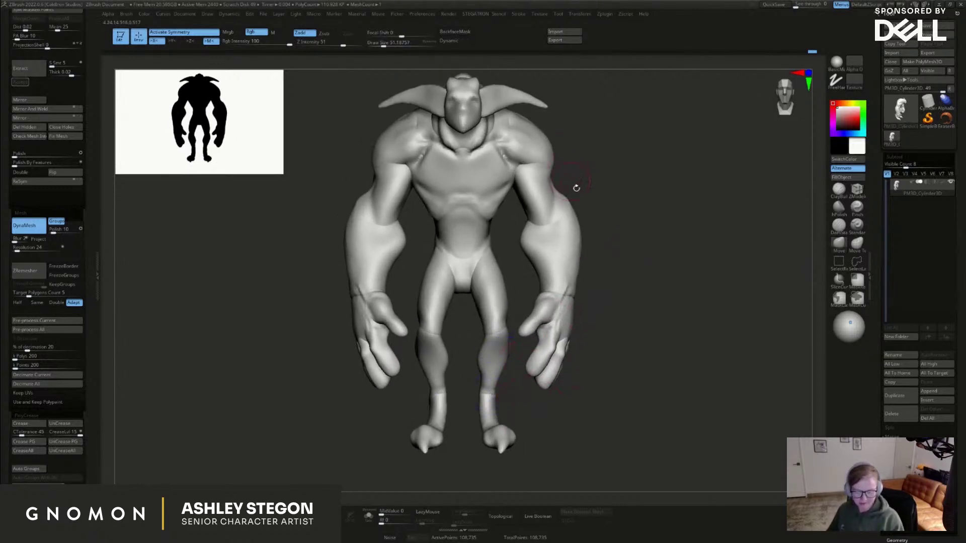
Inspect the figure's polygroups and wireframe, and enlarge the silhouette thumbnail to judge the overall shape
alt+right_drag(564, 202, 585, 306)
click(838, 190)
ctrl+right_drag(487, 215, 451, 345)
key(shift+f)
mouse_move(784, 402)
alt+right_down()
mouse_move(684, 243)
mouse_move(720, 264)
mouse_move(678, 286)
mouse_move(703, 289)
mouse_move(688, 308)
alt+right_up()
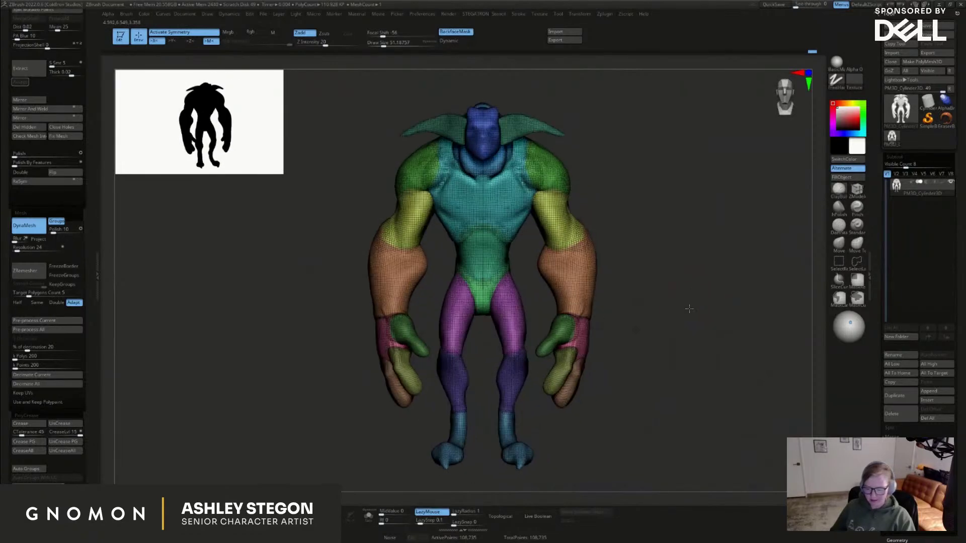
drag(263, 159, 307, 196)
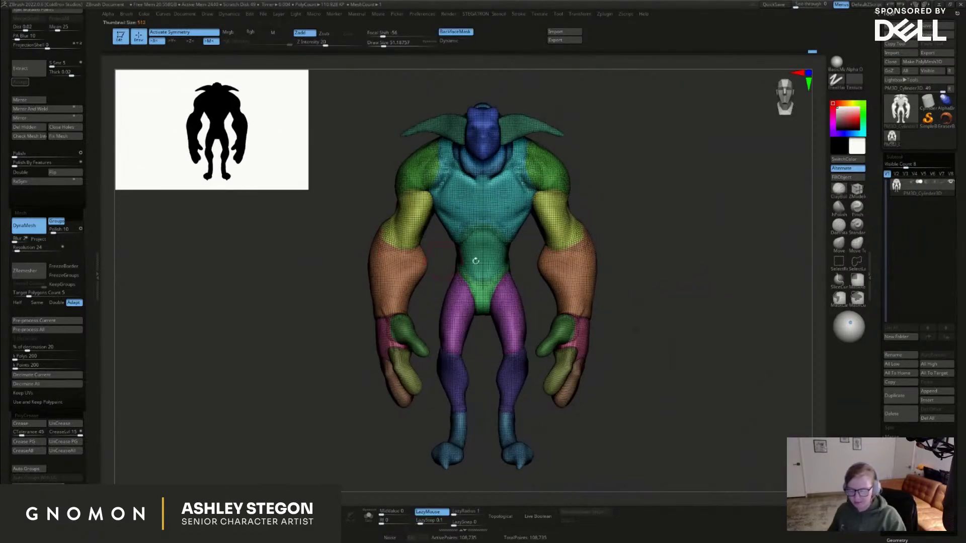
key(shift+f)
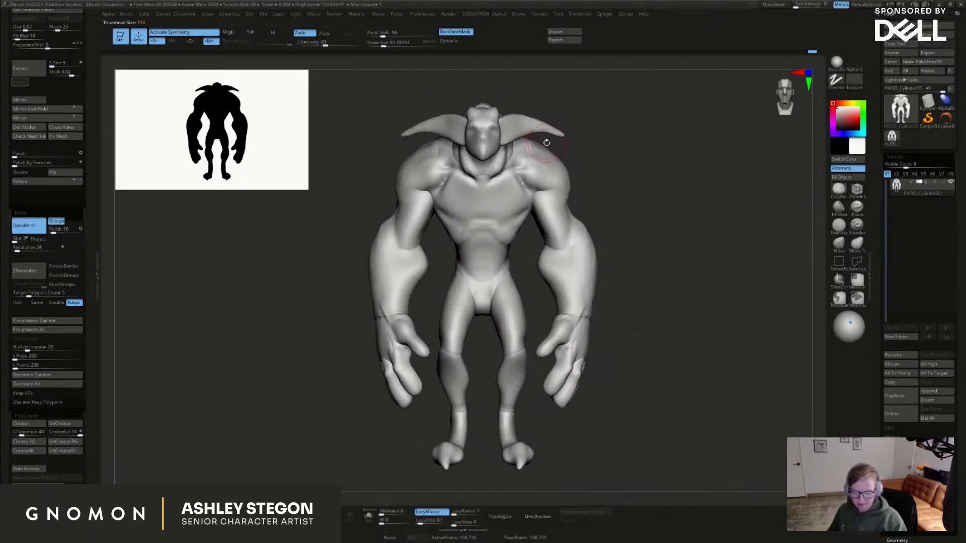
right_drag(525, 135, 542, 144)
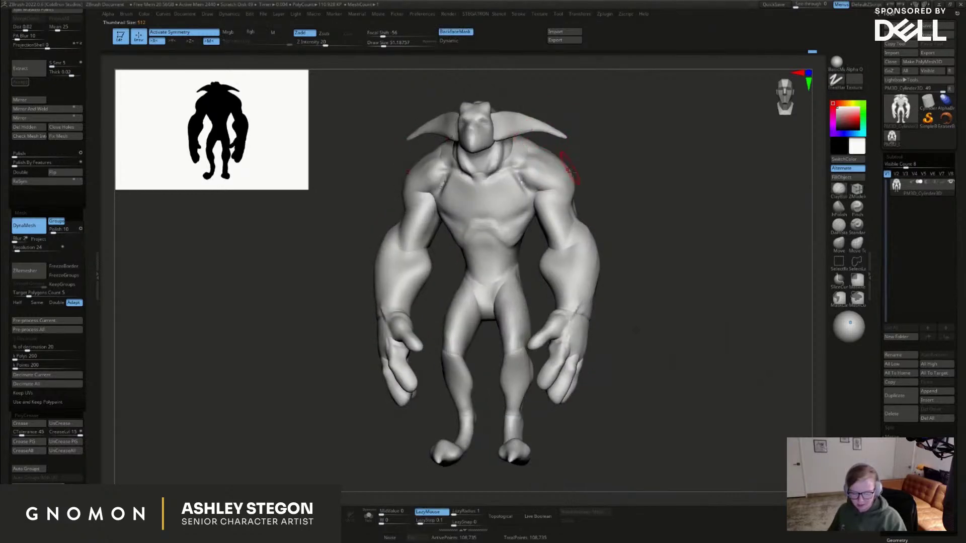
mouse_move(600, 194)
right_down()
mouse_move(571, 200)
mouse_move(602, 169)
mouse_move(579, 178)
mouse_move(588, 172)
right_up()
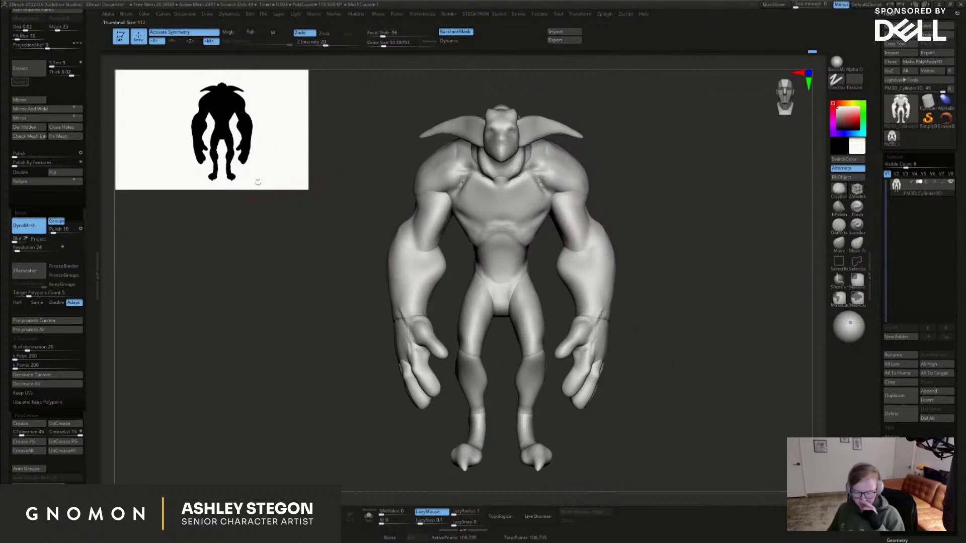
Refine the outer contour of the knees and calves in the front view with the Move brush
mouse_move(562, 375)
ctrl+right_down()
mouse_move(554, 400)
mouse_move(565, 346)
ctrl+right_up()
key(b)
key(m)
key(v)
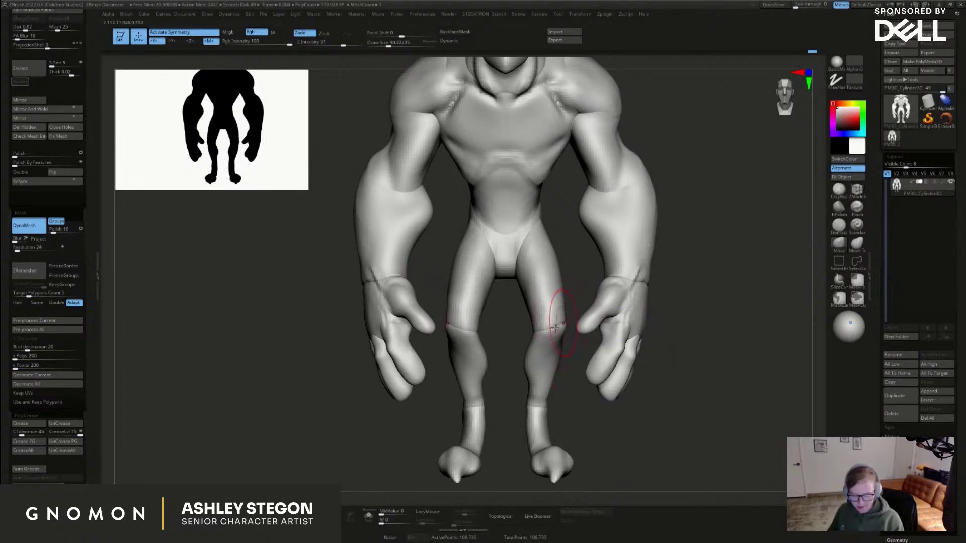
shift+drag(554, 372, 544, 405)
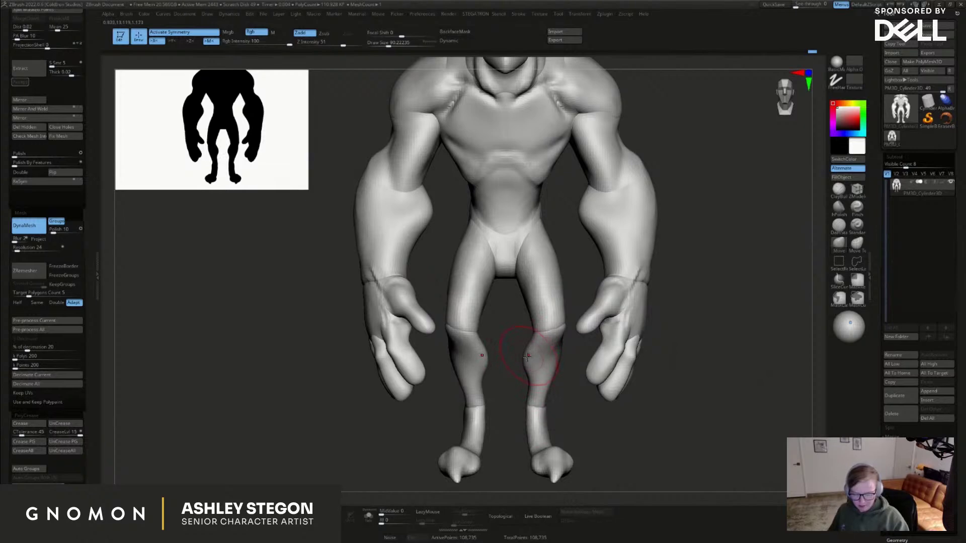
Adjust the inner contour of the calves below the knee from several angles
right_drag(528, 352, 593, 342)
drag(522, 353, 536, 338)
right_drag(536, 338, 539, 352)
drag(542, 348, 537, 350)
mouse_move(528, 352)
right_down()
mouse_move(562, 322)
mouse_move(594, 352)
right_up()
key(s)
click(594, 359)
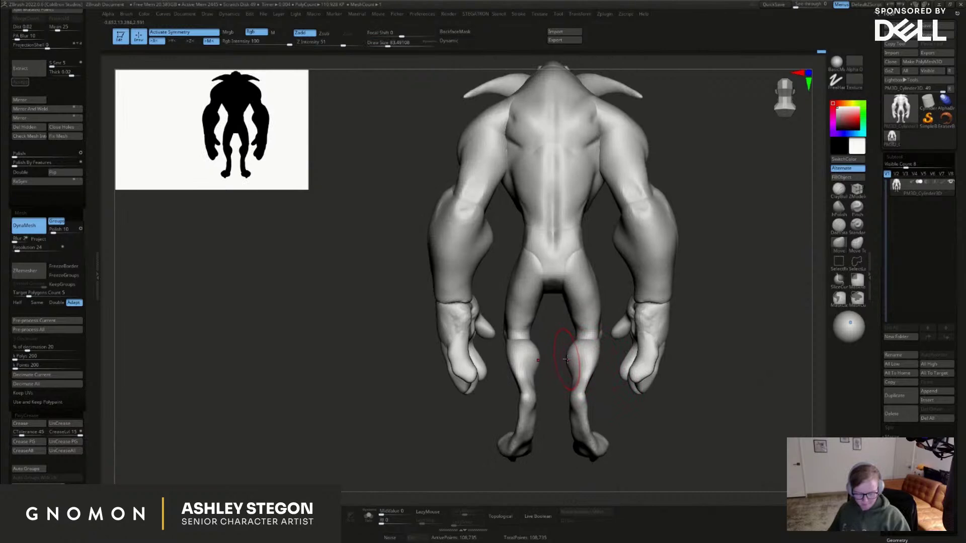
Try reshaping the inner calves and ankles from behind, and undo the last three changes
shift+drag(571, 355, 579, 321)
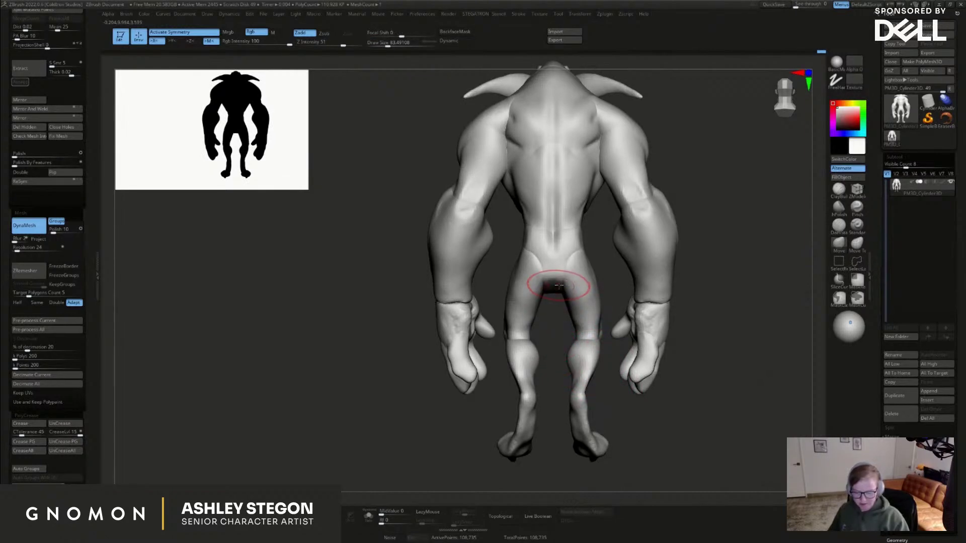
right_drag(586, 384, 584, 390)
drag(579, 395, 578, 385)
mouse_move(579, 384)
right_down()
mouse_move(648, 384)
mouse_move(598, 390)
mouse_move(594, 367)
right_up()
alt+right_drag(593, 367, 580, 291)
key(ctrl+z)
key(ctrl+z)
key(ctrl+z)
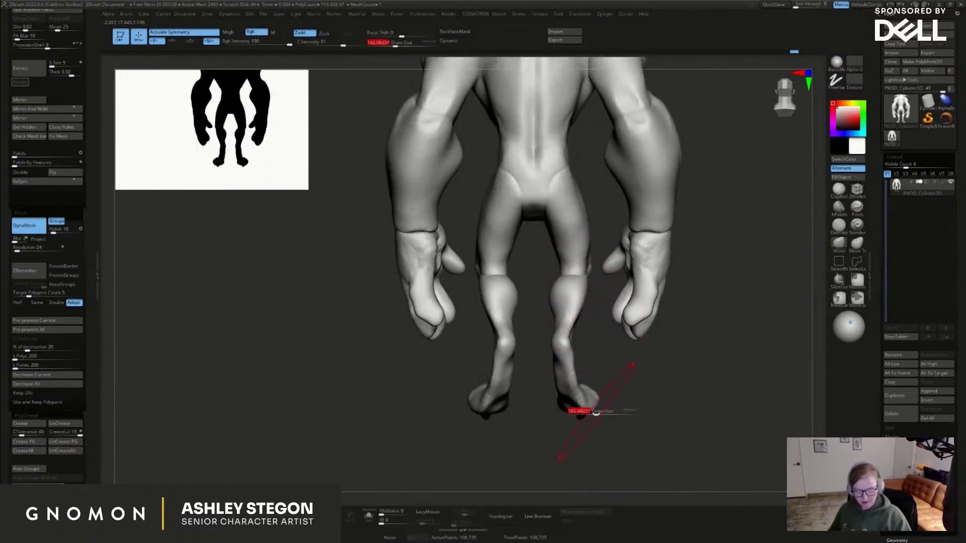
Build up volume along the back of the lower leg from heel to calf with ClayBuildup
click(838, 191)
right_drag(544, 390, 565, 384)
key(s)
drag(565, 381, 562, 310)
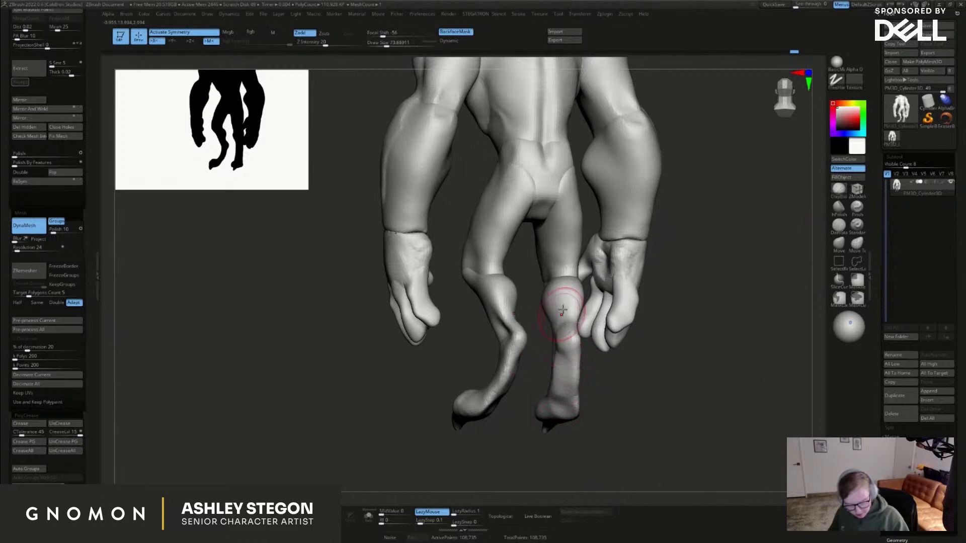
shift+right_drag(558, 395, 588, 342)
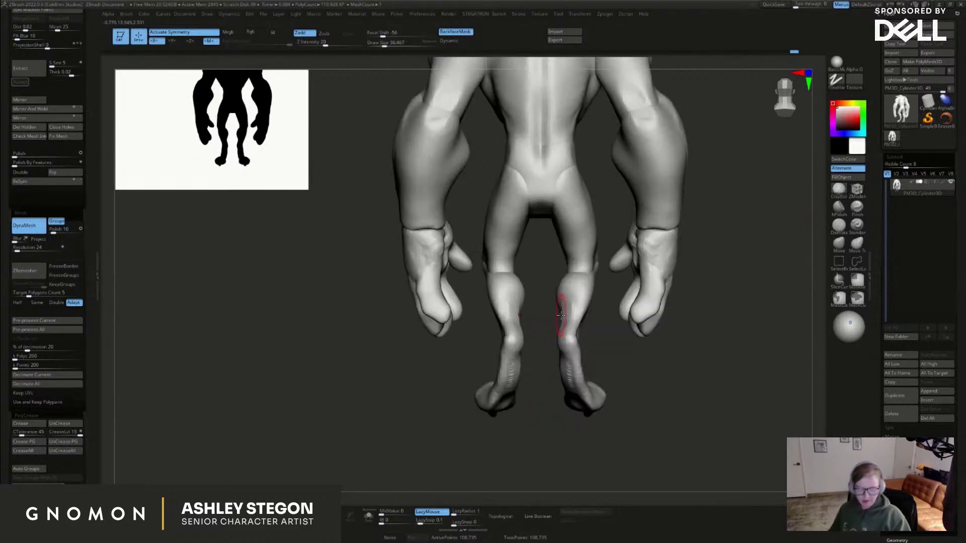
Adjust the inner ankle contour from behind with the Move brush
click(838, 245)
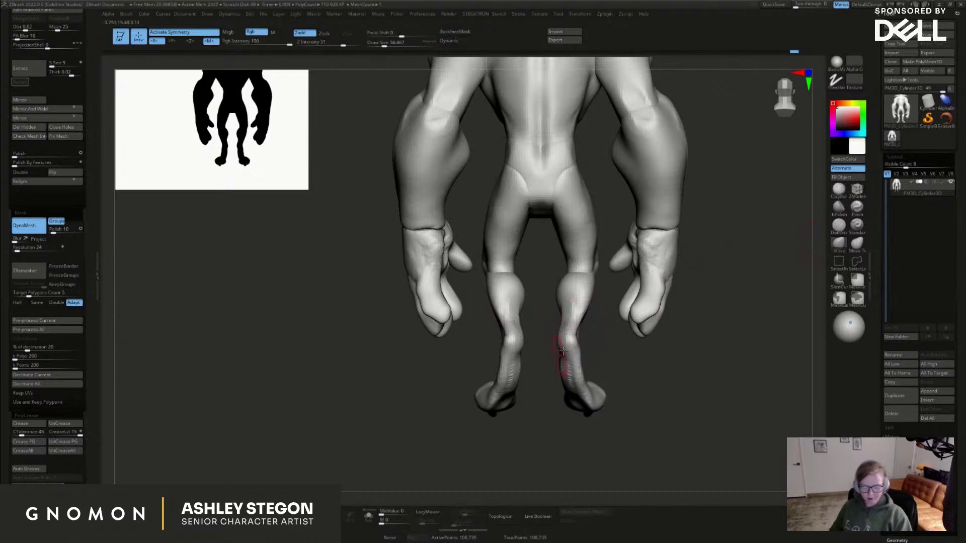
key(s)
drag(568, 348, 574, 346)
right_drag(606, 346, 568, 342)
right_drag(604, 397, 630, 330)
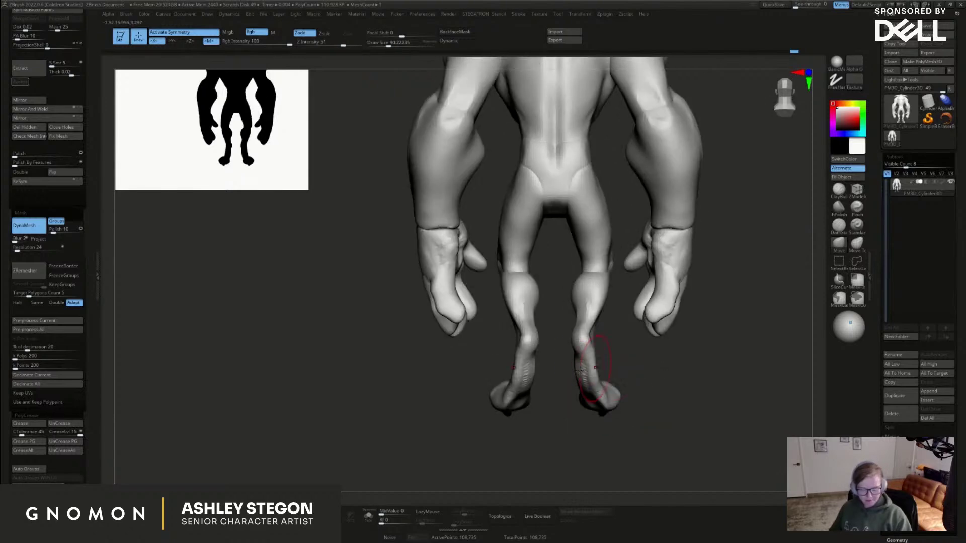
Straighten the lower legs and reshape the calves and knees from behind with a larger Move brush
click(839, 246)
key(s)
mouse_move(588, 338)
mouse_down()
mouse_move(606, 337)
mouse_move(599, 306)
mouse_up()
drag(605, 270, 599, 272)
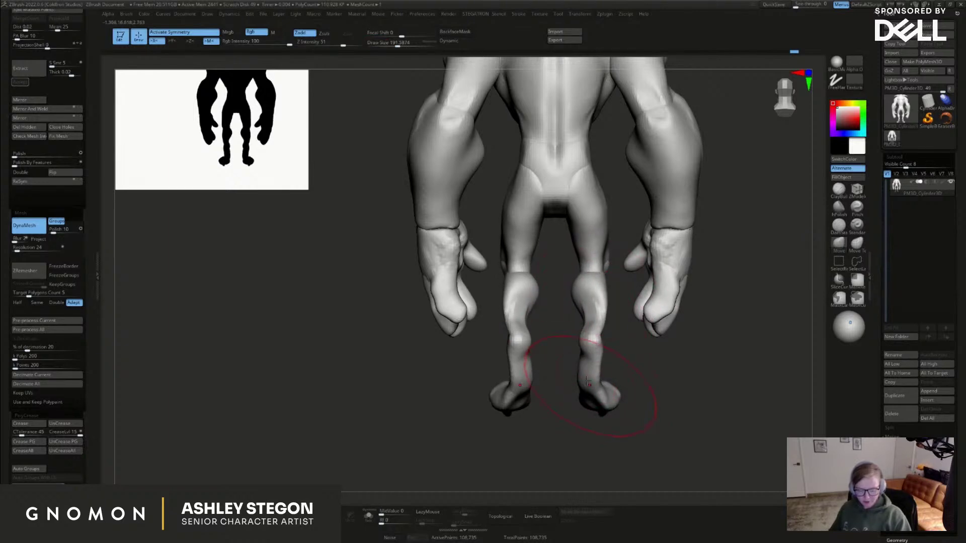
key(s)
drag(603, 345, 603, 315)
alt+drag(663, 351, 634, 382)
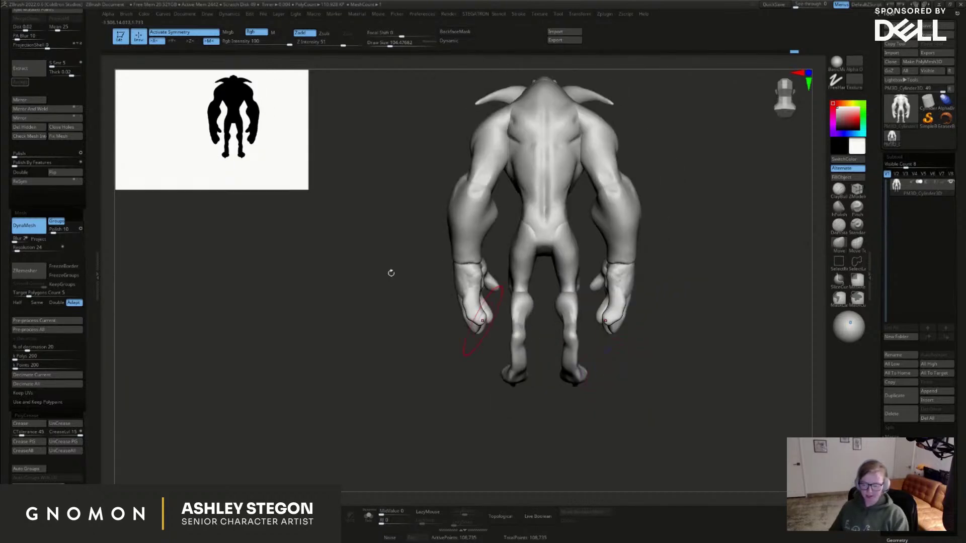
Refine the side profile of the ankle and foot, smoothing the heel and shortening the pointed toe
drag(689, 390, 634, 421)
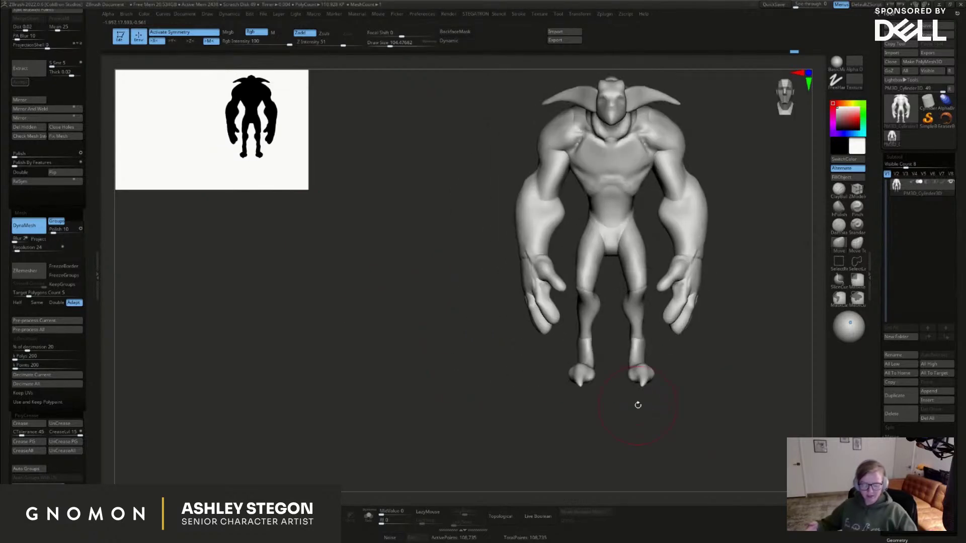
key(ctrl)
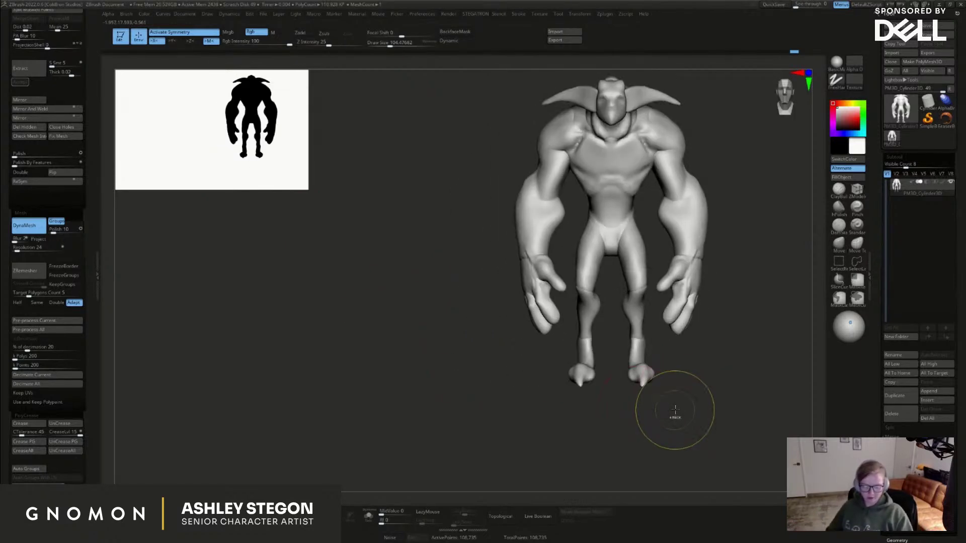
drag(635, 402, 699, 403)
alt+drag(699, 403, 700, 422)
drag(673, 333, 678, 334)
mouse_move(688, 402)
mouse_down()
mouse_move(767, 398)
mouse_move(775, 427)
mouse_up()
mouse_move(775, 427)
alt+mouse_down()
mouse_move(732, 397)
mouse_move(712, 412)
mouse_move(704, 356)
mouse_move(685, 376)
mouse_move(680, 370)
alt+mouse_up()
key(s)
right_drag(679, 369, 716, 357)
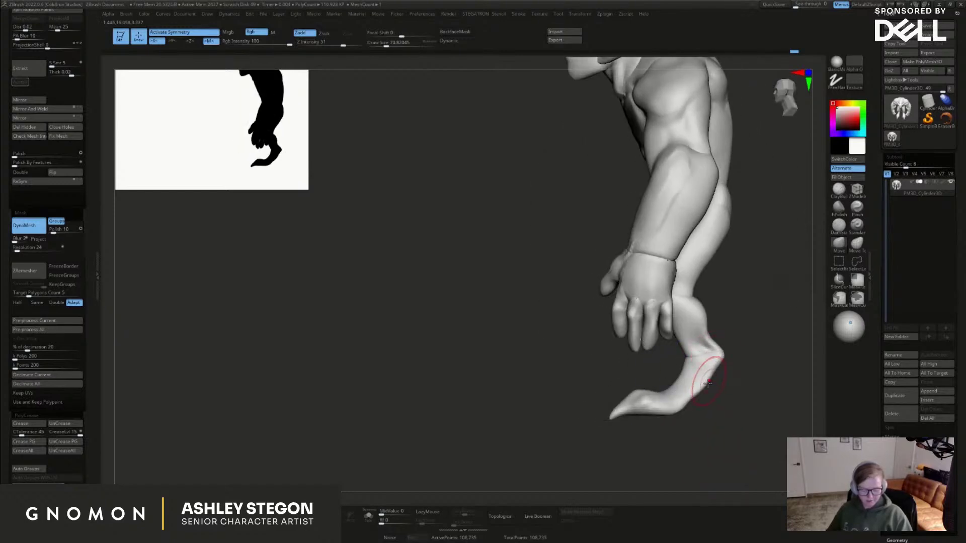
shift+drag(703, 382, 694, 393)
key(s)
drag(708, 329, 712, 329)
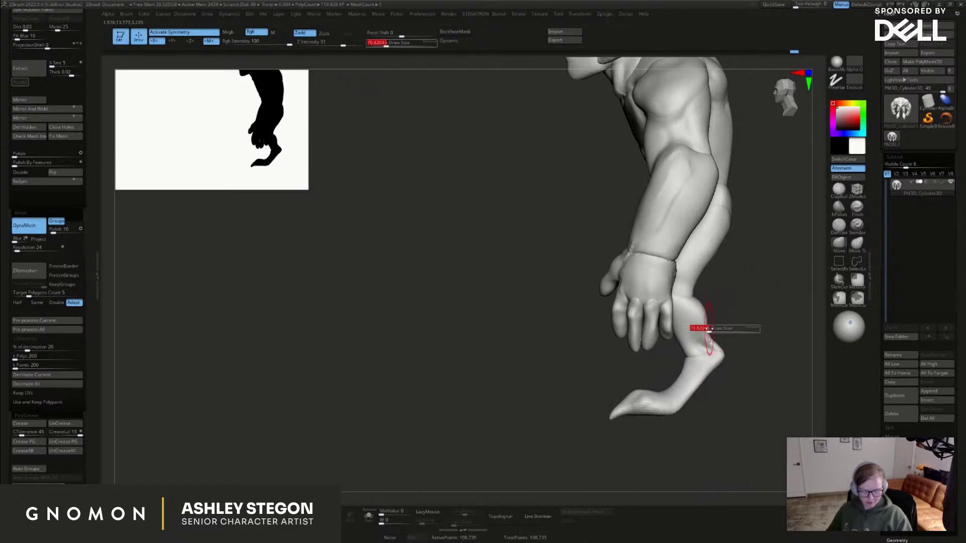
key(s)
mouse_move(654, 404)
mouse_down()
mouse_move(640, 409)
mouse_move(669, 416)
mouse_up()
key(s)
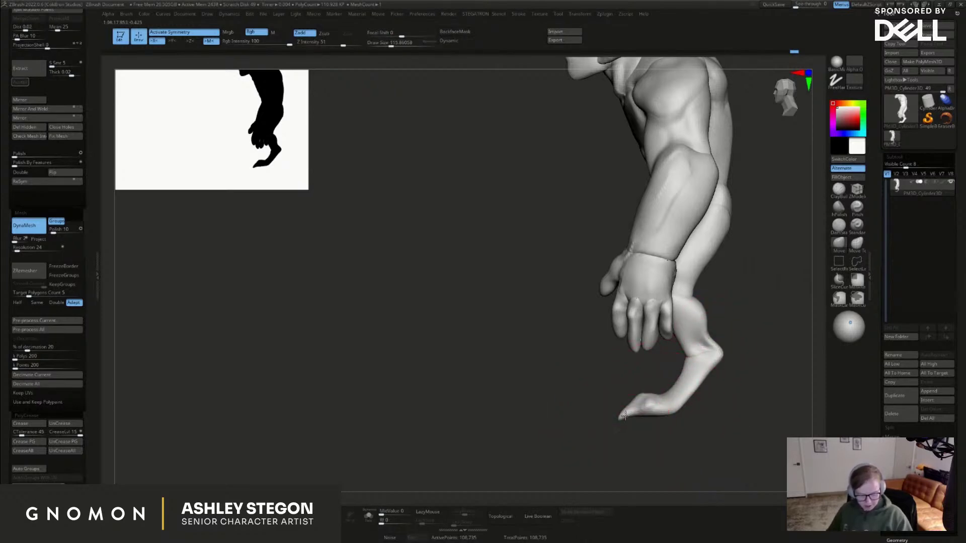
Adjust the arm shape with the Move brush and add volume to it with a large ClayBuildup brush
drag(727, 281, 662, 313)
key(s)
drag(663, 268, 665, 245)
click(835, 198)
key(s)
drag(666, 244, 652, 218)
right_drag(714, 160, 721, 193)
shift+right_drag(709, 254, 675, 251)
alt+right_drag(734, 369, 703, 311)
right_drag(624, 223, 715, 249)
alt+right_drag(644, 375, 611, 364)
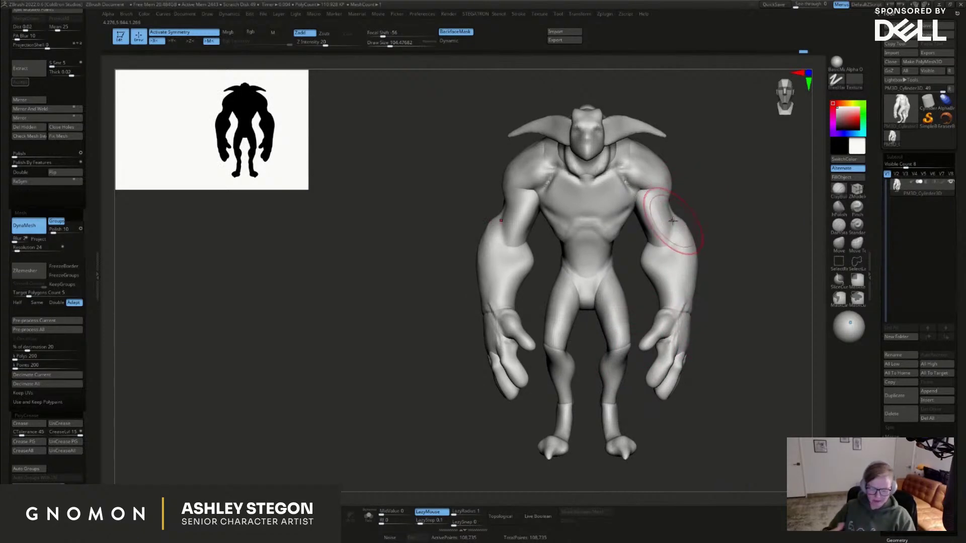
Widen the outer forearm contour and adjust the shoulder edge from the front with the Move brush
key(bracketright)
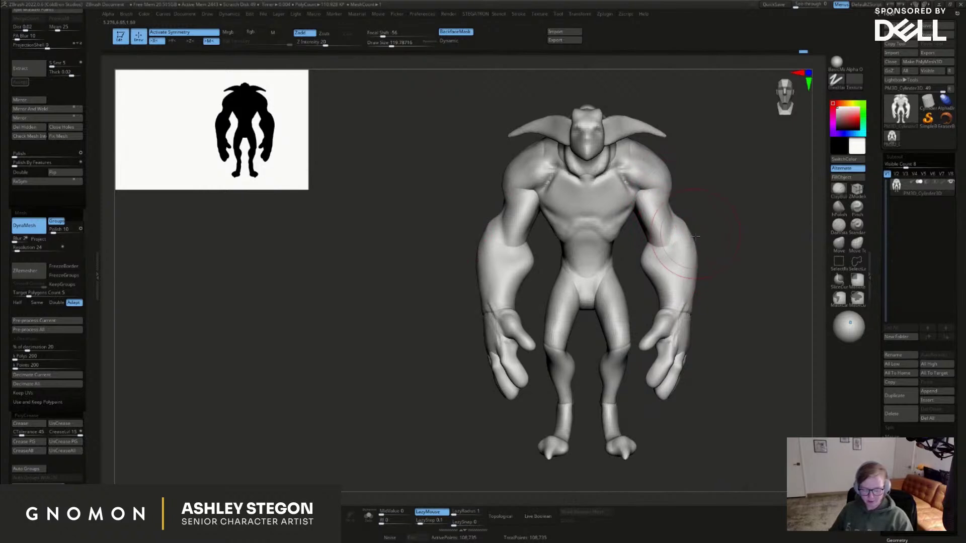
key(shift+f)
key(shift+f)
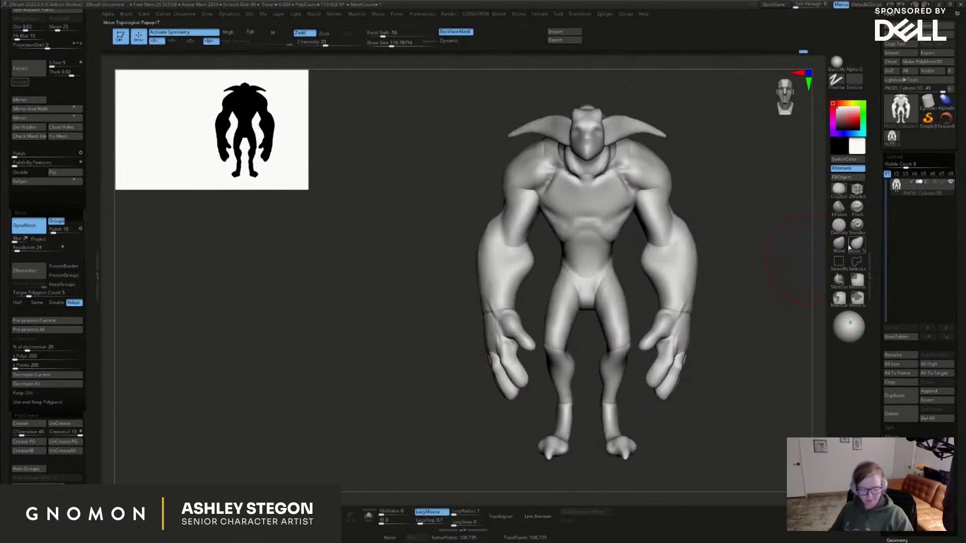
click(838, 243)
key(shift+f)
key(shift+f)
drag(691, 248, 697, 271)
drag(688, 311, 690, 318)
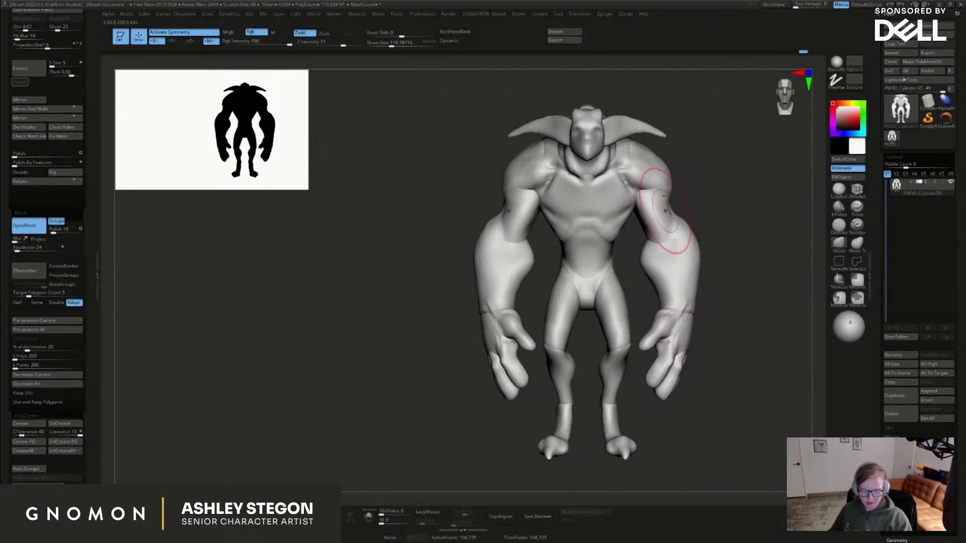
key(s)
drag(665, 189, 659, 181)
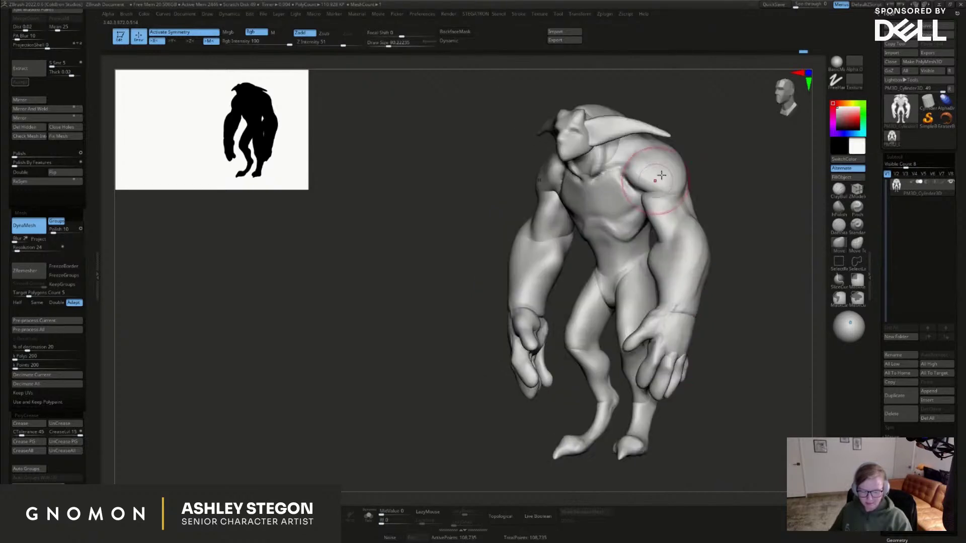
Refine the shoulder and upper-arm shape from three-quarter and side views with the Move brush
mouse_move(687, 180)
right_down()
mouse_move(679, 187)
mouse_move(699, 222)
mouse_move(657, 172)
right_up()
key(bracketleft)
key(bracketleft)
key(bracketright)
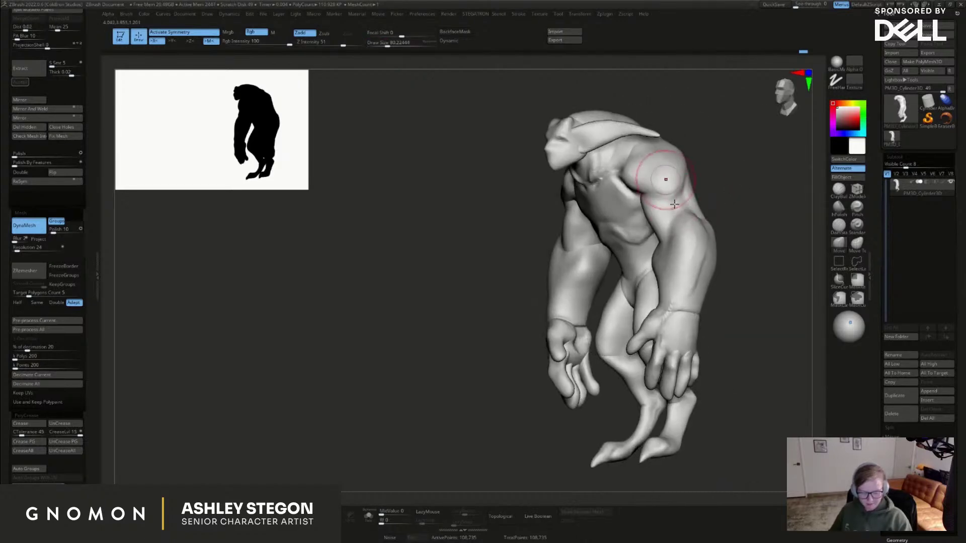
mouse_move(682, 217)
right_down()
mouse_move(665, 208)
mouse_move(684, 213)
mouse_move(674, 220)
right_up()
key(s)
drag(679, 198, 682, 198)
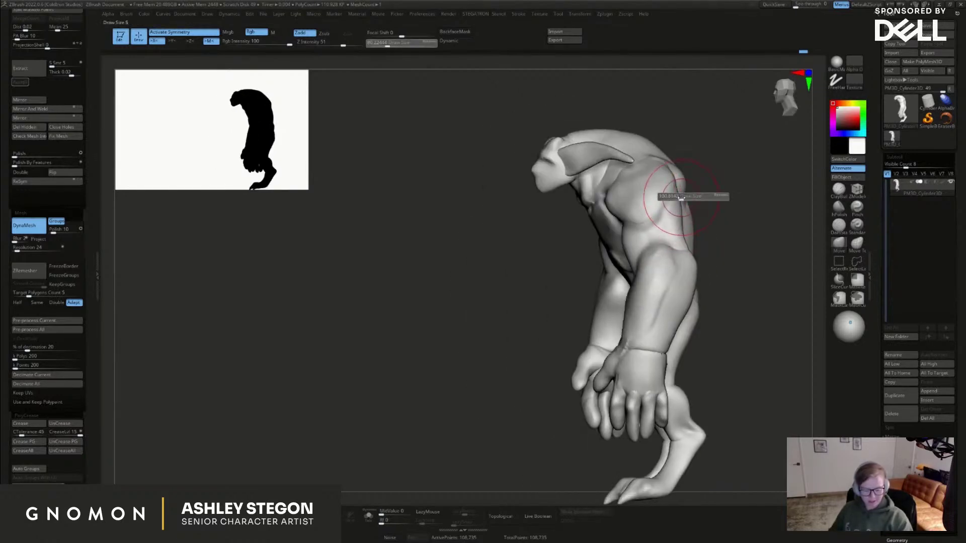
right_drag(682, 200, 669, 213)
key(s)
drag(669, 213, 667, 213)
mouse_move(667, 212)
right_down()
mouse_move(662, 201)
mouse_move(727, 192)
right_up()
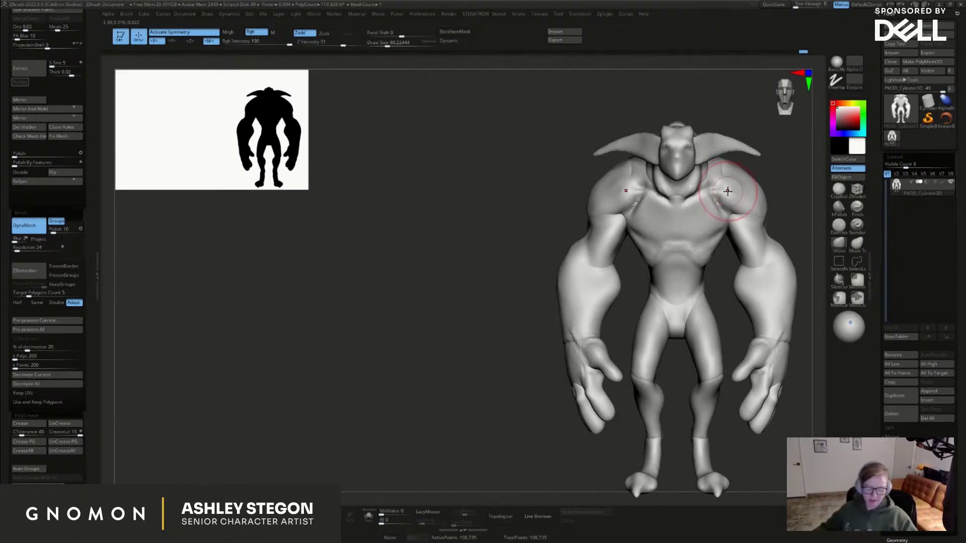
alt+right_drag(793, 217, 711, 202)
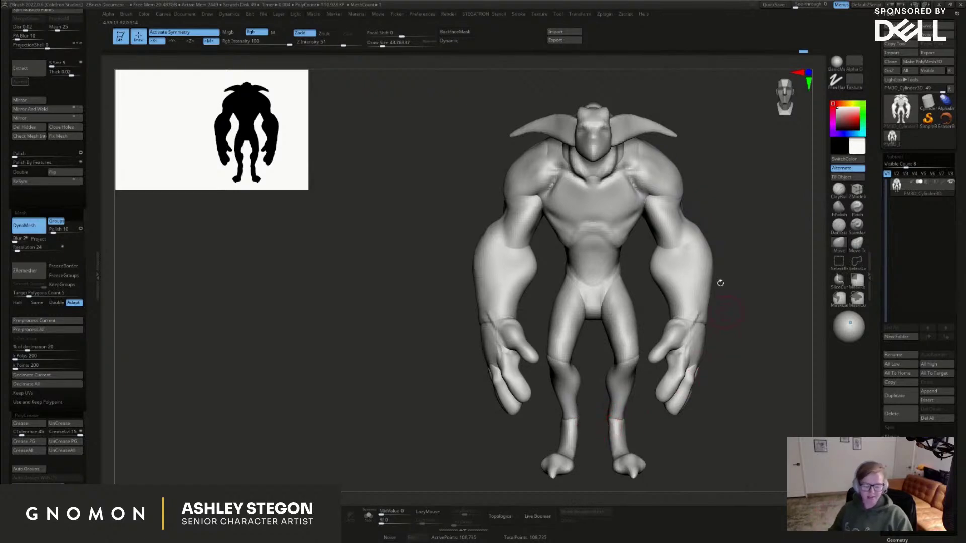
Build up the elbow and outer forearm with the ClayBuildup brush and smooth the forms
shift+drag(694, 328, 686, 350)
mouse_move(697, 341)
alt+right_down()
mouse_move(697, 327)
mouse_move(701, 347)
mouse_move(693, 340)
mouse_move(717, 369)
alt+right_up()
click(848, 196)
drag(715, 356, 700, 327)
mouse_move(681, 360)
mouse_down()
mouse_move(690, 333)
mouse_move(673, 331)
mouse_up()
mouse_move(706, 294)
right_down()
mouse_move(724, 269)
mouse_move(699, 282)
right_up()
key(s)
drag(696, 244, 697, 259)
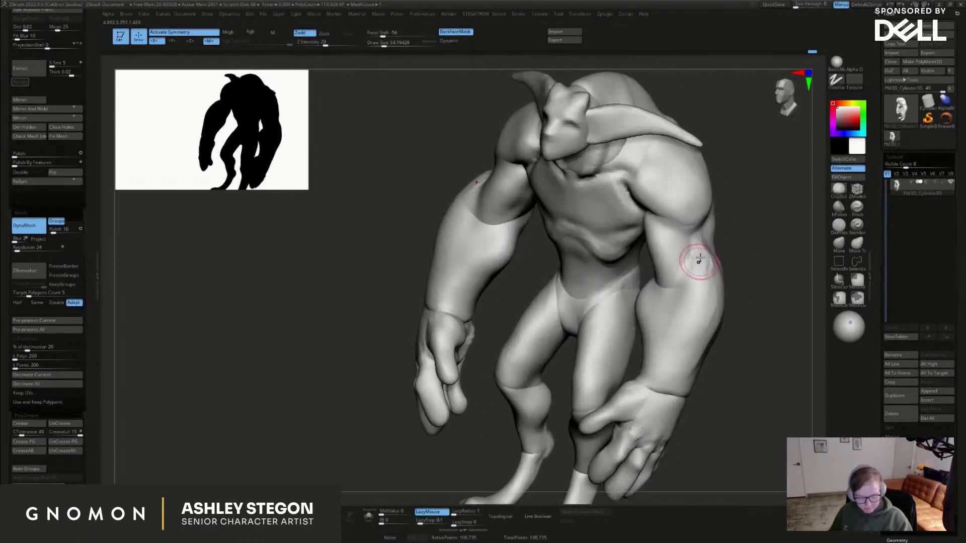
mouse_move(698, 263)
mouse_down()
mouse_move(689, 282)
mouse_move(713, 277)
mouse_move(694, 312)
mouse_up()
right_drag(694, 313, 704, 294)
shift+drag(704, 294, 702, 284)
mouse_move(702, 284)
right_down()
mouse_move(679, 297)
mouse_move(719, 294)
right_up()
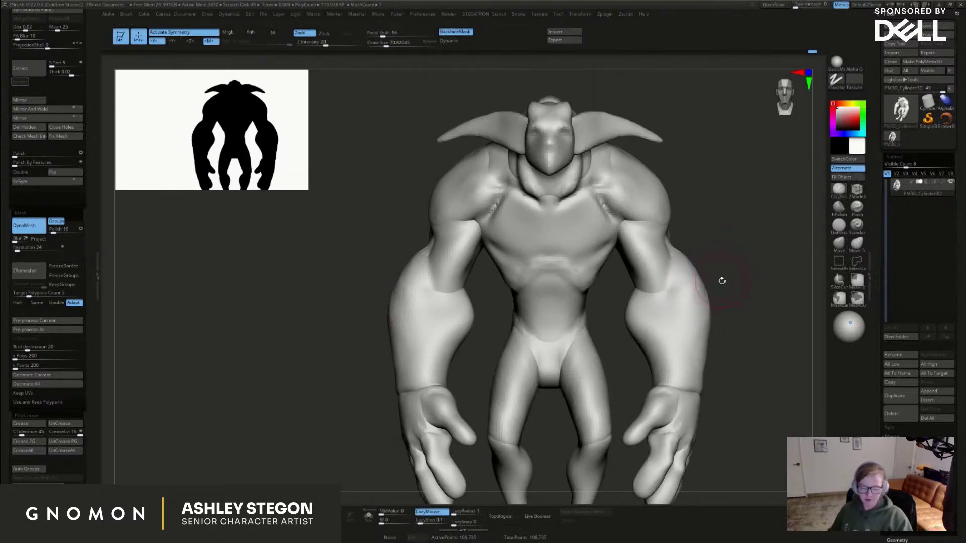
Isolate the thigh, lower-leg and foot polygroups and view the legs from the side
right_drag(680, 270, 666, 307)
right_drag(652, 358, 653, 404)
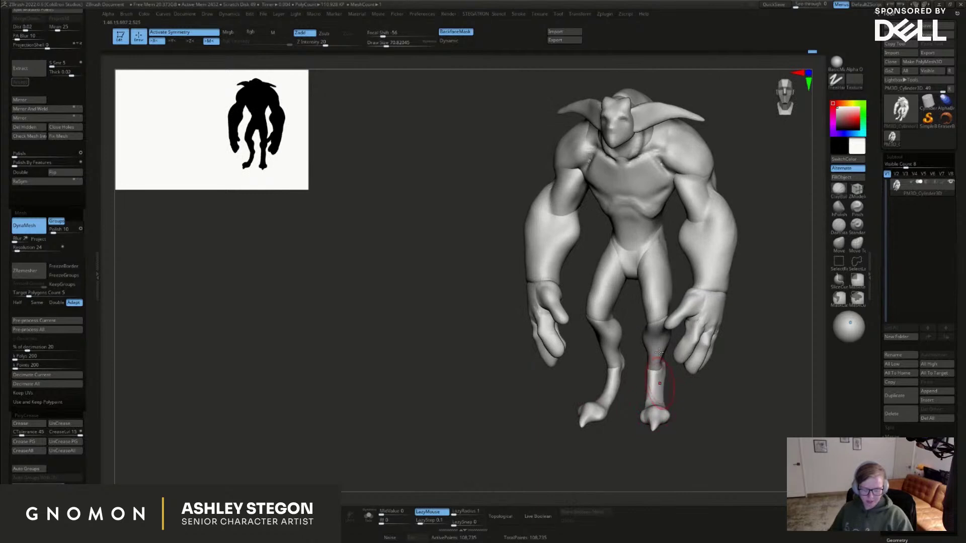
right_drag(651, 285, 655, 382)
right_drag(704, 359, 665, 352)
ctrl+shift+click(621, 292)
ctrl+shift+drag(673, 302, 681, 317)
ctrl+shift+click(638, 356)
ctrl+shift+drag(679, 377, 689, 387)
shift+right_drag(689, 388, 643, 361)
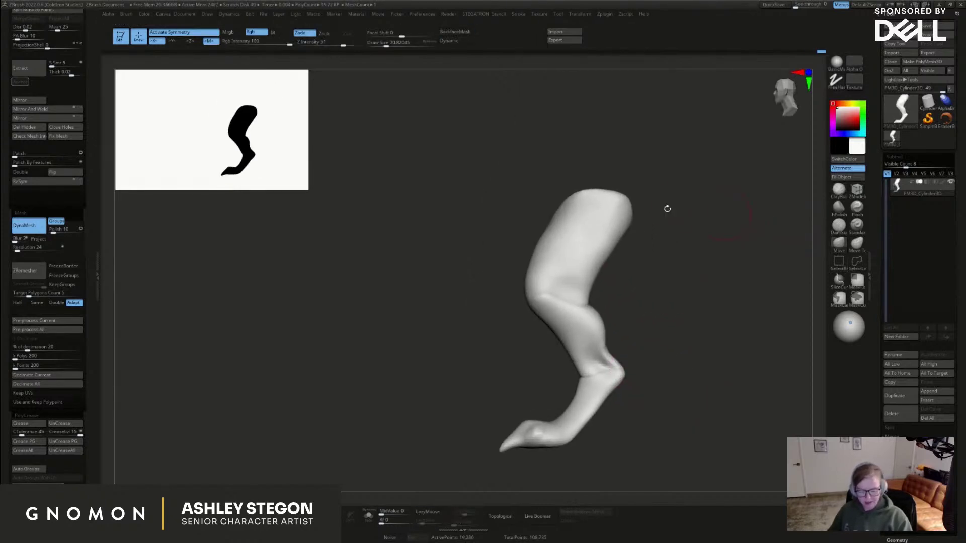
Reshape the front of the thigh, the knee and the back of the calf in profile with the Move brush
drag(566, 193, 559, 188)
drag(548, 227, 539, 225)
drag(615, 371, 580, 304)
key(s)
key(s)
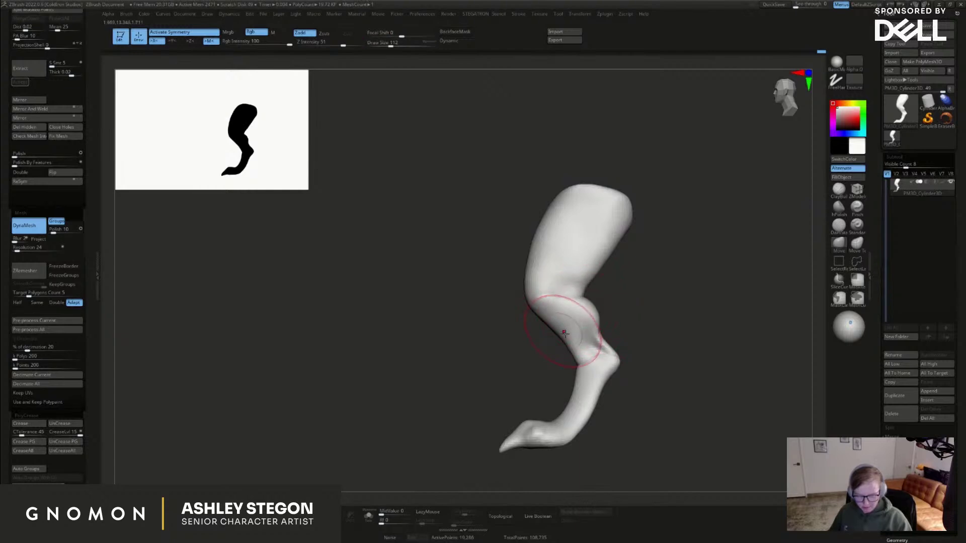
key(s)
drag(539, 316, 536, 315)
right_drag(548, 296, 560, 310)
right_drag(558, 349, 564, 393)
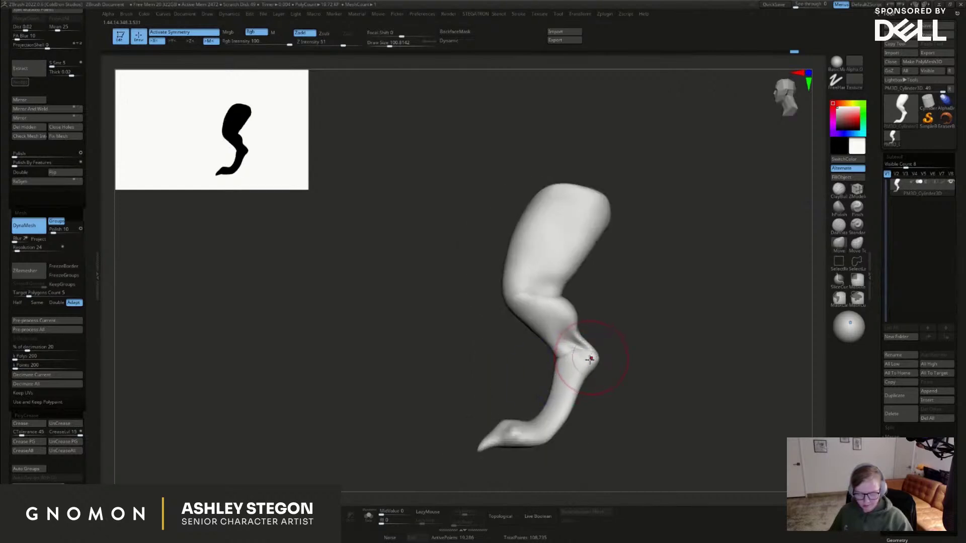
Lower the hock and lengthen the shin in profile with a larger Move brush
key(s)
drag(568, 375, 587, 377)
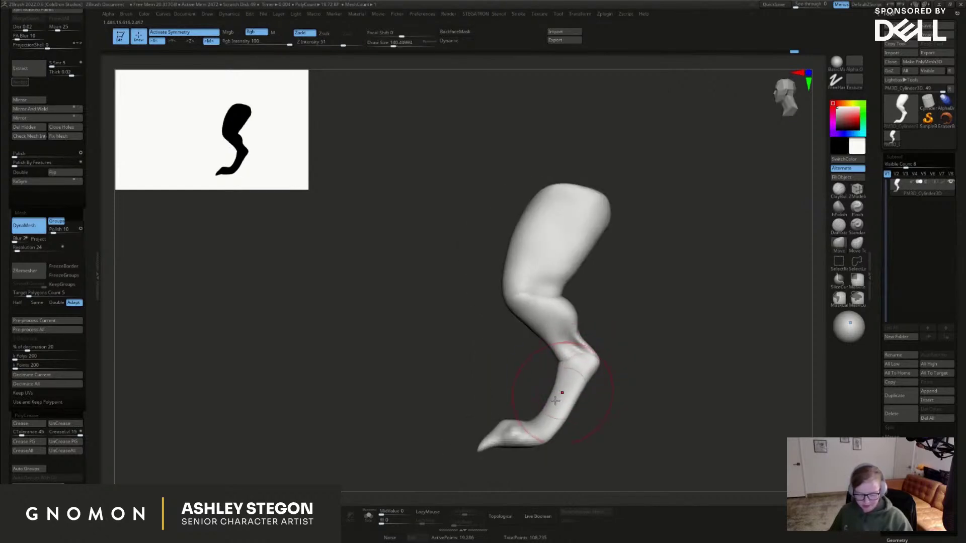
key(bracketright)
drag(589, 384, 587, 390)
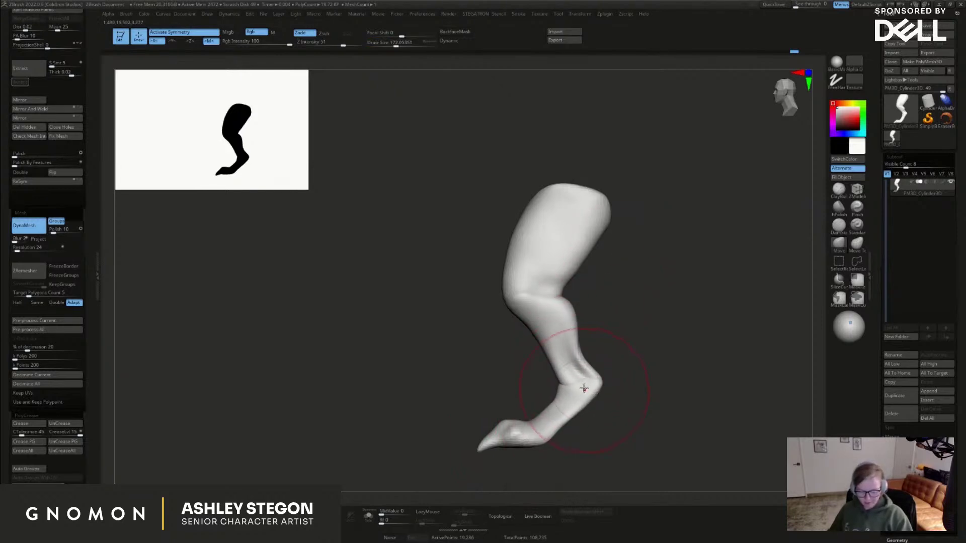
drag(520, 305, 516, 305)
key(s)
drag(565, 380, 562, 380)
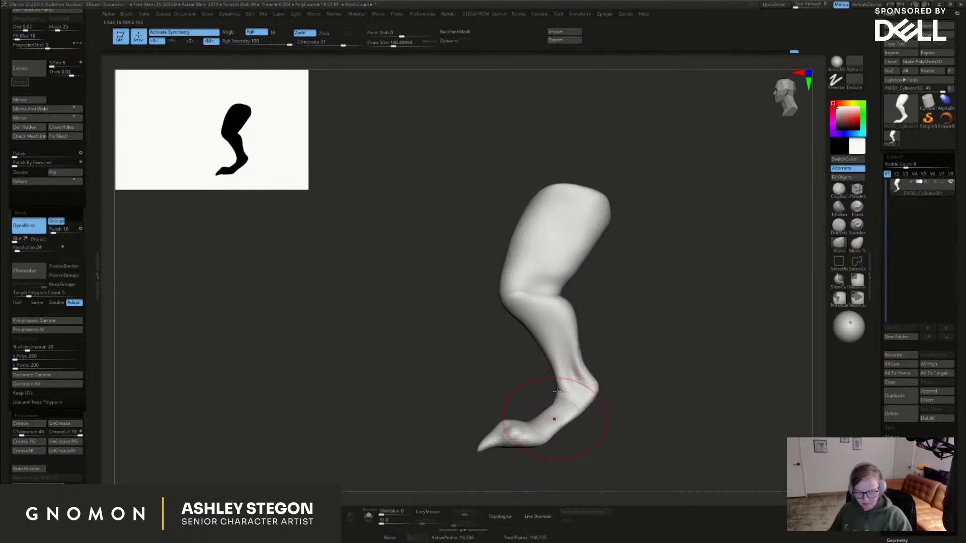
drag(569, 195, 575, 201)
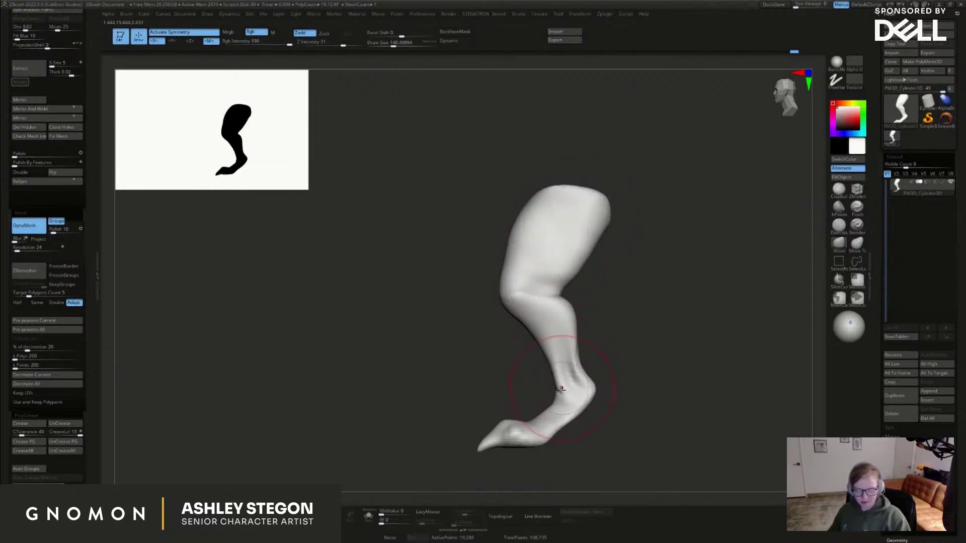
drag(564, 405, 566, 413)
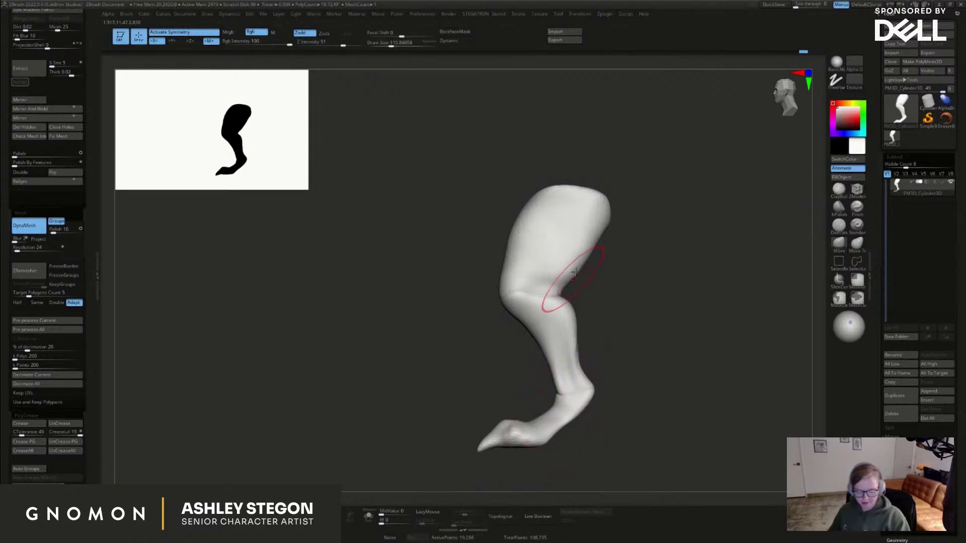
Push out the upper thigh and knee in profile, then adjust the thigh contour from the front
mouse_move(564, 199)
mouse_down()
mouse_move(558, 186)
mouse_move(533, 203)
mouse_move(543, 189)
mouse_move(536, 186)
mouse_up()
key(s)
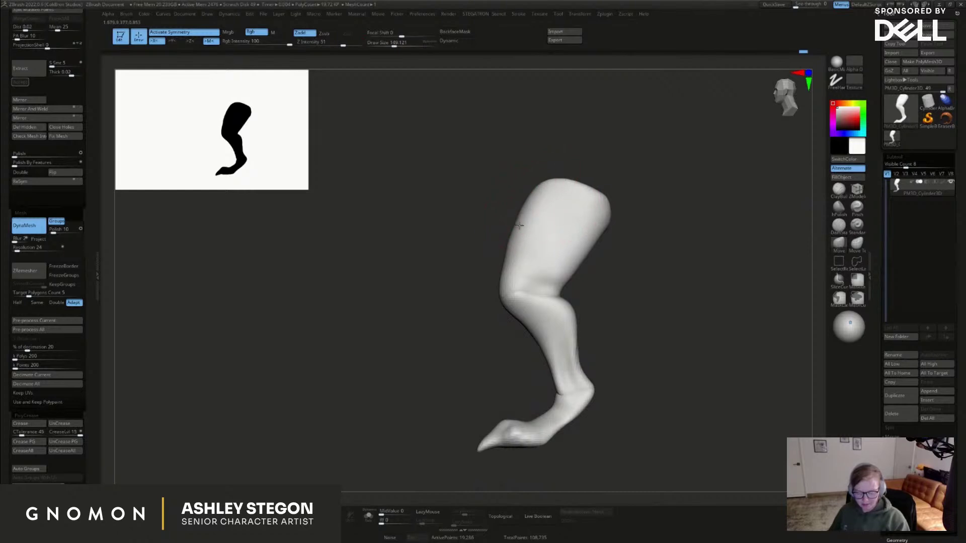
key(s)
drag(510, 305, 505, 305)
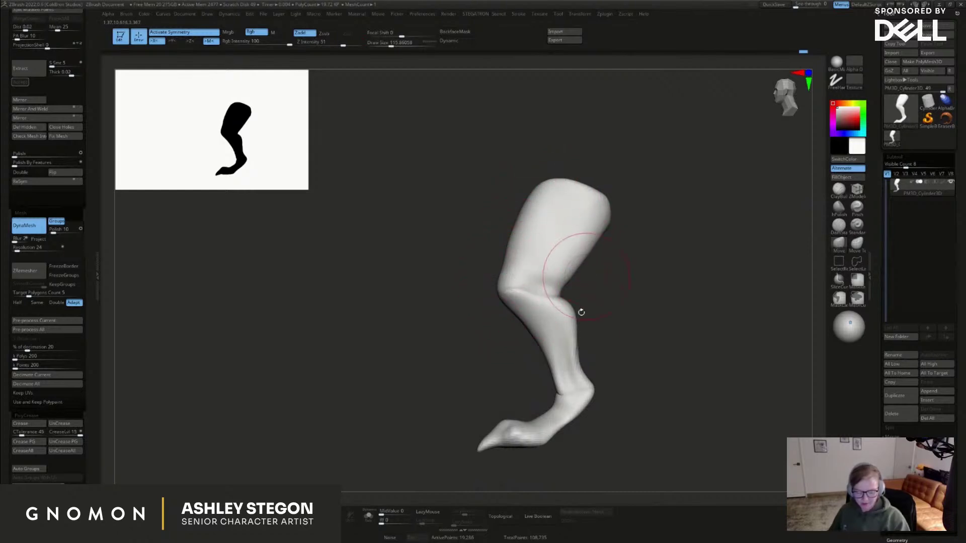
right_drag(560, 370, 606, 347)
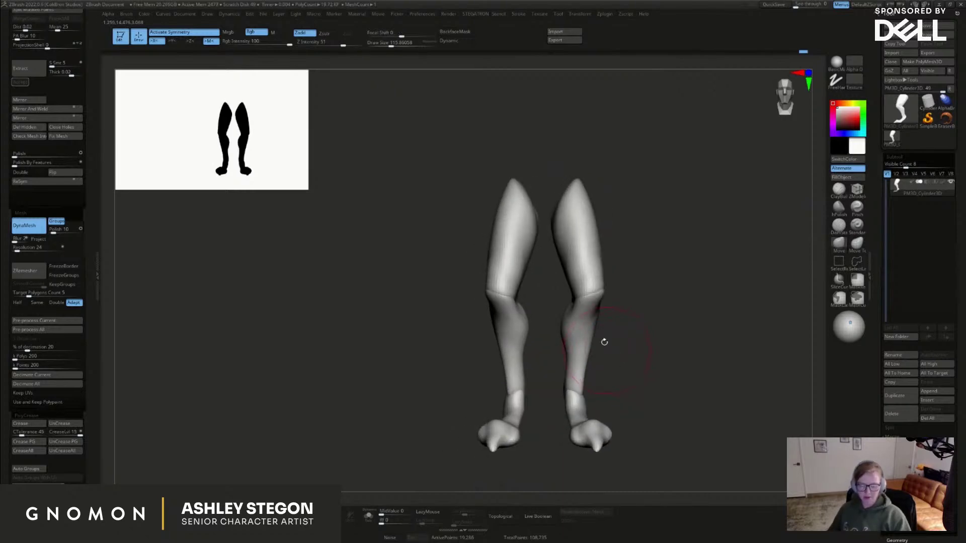
key(bracketright)
mouse_move(574, 273)
mouse_down()
mouse_move(597, 248)
mouse_move(599, 218)
mouse_up()
key(bracketleft)
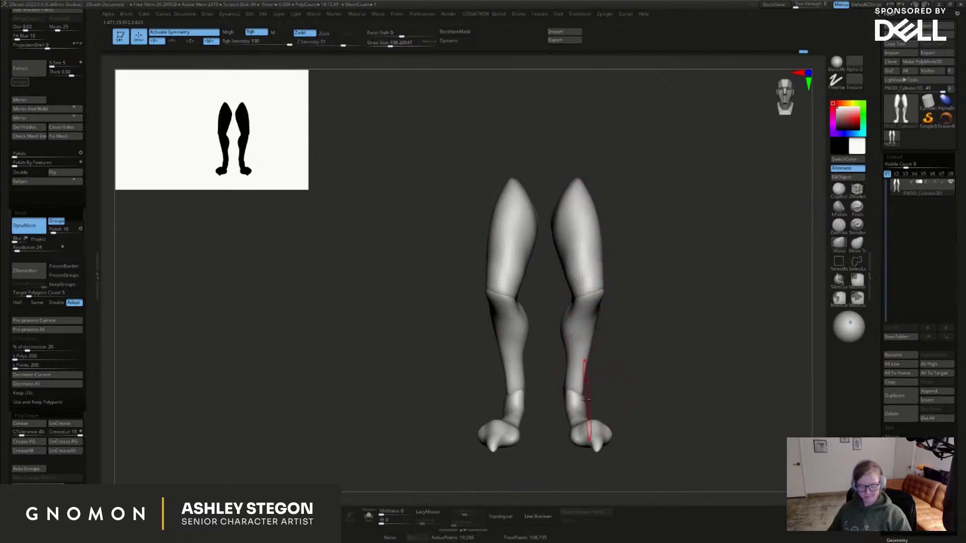
Add muscle volume to the calves and shins with a smaller ClayBuildup brush
mouse_move(598, 397)
alt+right_down()
mouse_move(556, 384)
mouse_move(677, 389)
mouse_move(704, 375)
alt+right_up()
key(bracketleft)
click(838, 191)
right_drag(704, 342, 625, 348)
key(bracketleft)
mouse_move(601, 342)
mouse_down()
mouse_move(592, 288)
mouse_move(601, 347)
mouse_up()
right_drag(548, 324, 597, 321)
drag(604, 290, 614, 341)
right_drag(624, 337, 734, 307)
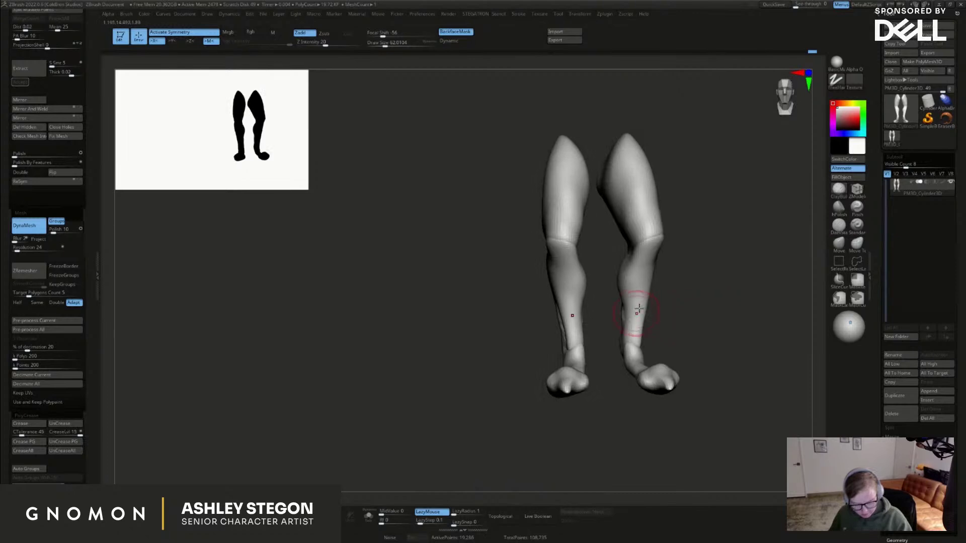
right_drag(640, 341, 650, 340)
drag(631, 339, 653, 339)
mouse_move(648, 337)
right_down()
mouse_move(679, 342)
mouse_move(662, 346)
right_up()
mouse_move(665, 328)
mouse_down()
mouse_move(659, 343)
mouse_move(681, 371)
mouse_up()
Unhide the rest of the body and check its silhouette and polygroups from several angles
key(s)
mouse_move(665, 351)
right_down()
mouse_move(681, 348)
mouse_move(687, 255)
right_up()
right_drag(674, 221, 638, 211)
alt+right_drag(774, 274, 644, 332)
mouse_move(643, 332)
shift+right_down()
mouse_move(629, 356)
mouse_move(662, 372)
shift+right_up()
ctrl+shift+click(642, 407)
right_drag(649, 192, 717, 233)
key(shift+f)
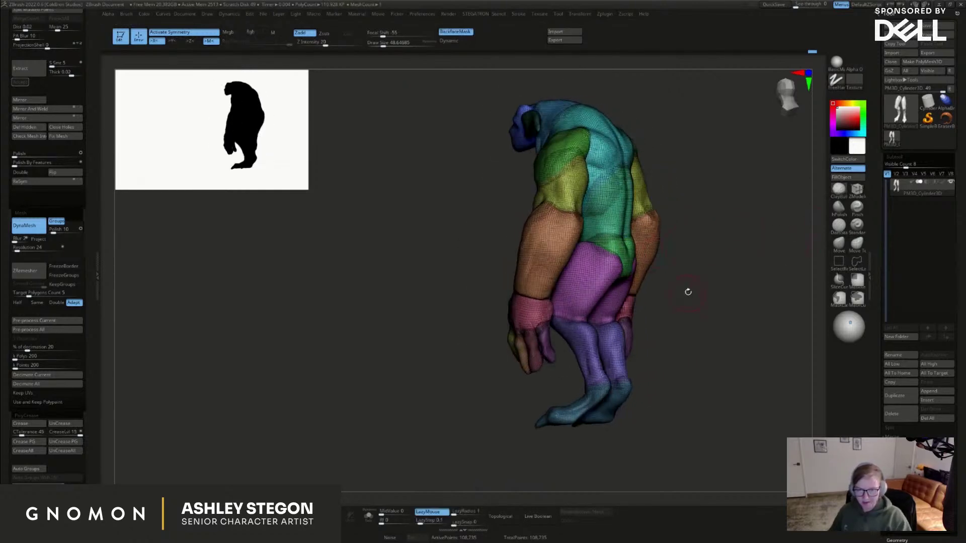
mouse_move(684, 291)
right_down()
mouse_move(704, 281)
mouse_move(683, 313)
mouse_move(697, 304)
right_up()
key(shift+f)
Isolate the head polygroup and split it off from the body as a separate subtool
ctrl+right_drag(581, 160, 592, 171)
mouse_move(593, 171)
alt+right_down()
mouse_move(579, 243)
mouse_move(545, 234)
mouse_move(552, 248)
alt+right_up()
ctrl+shift+click(553, 248)
key(shift+f)
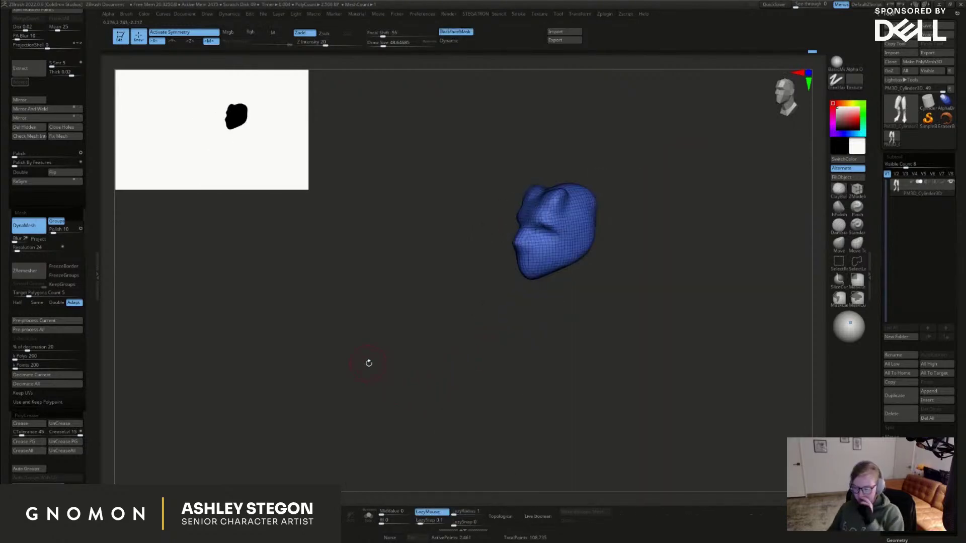
scroll(88, 255, up, 5)
ctrl+shift+click(398, 383)
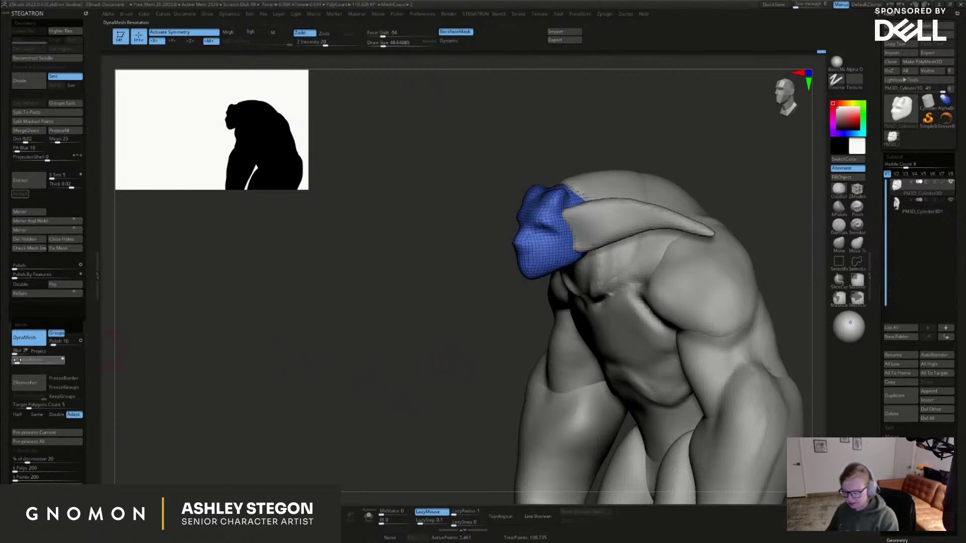
Set the head's DynaMesh resolution to 40 and remesh it
key(Return)
ctrl+drag(298, 397, 333, 425)
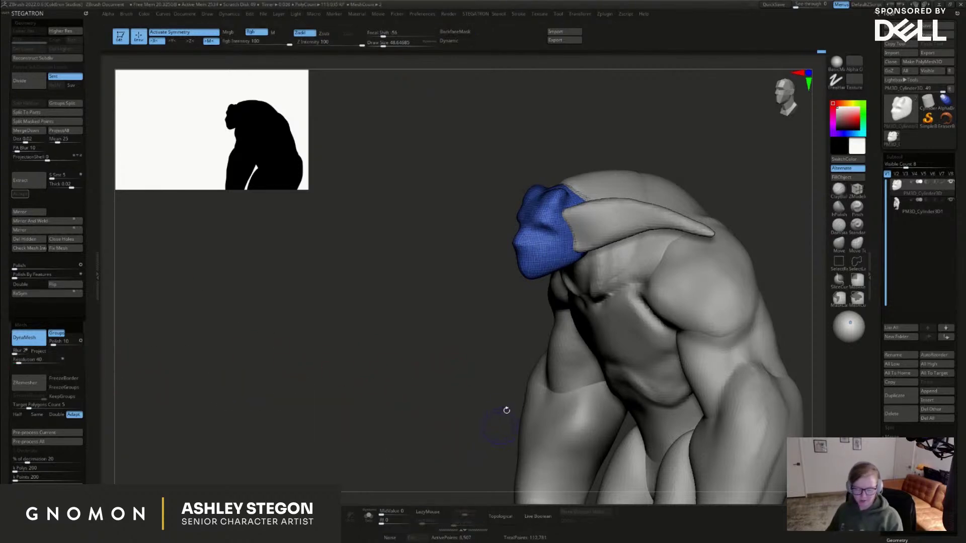
key(shift+f)
drag(496, 323, 548, 317)
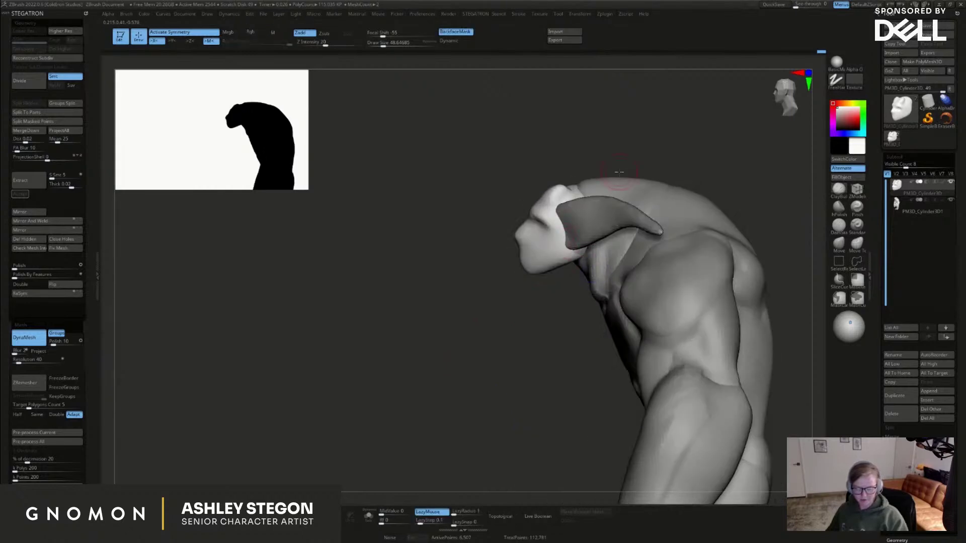
Make the body the active subtool and ready the ClayBuildup brush for sculpting the torso
key(s)
drag(583, 189, 591, 189)
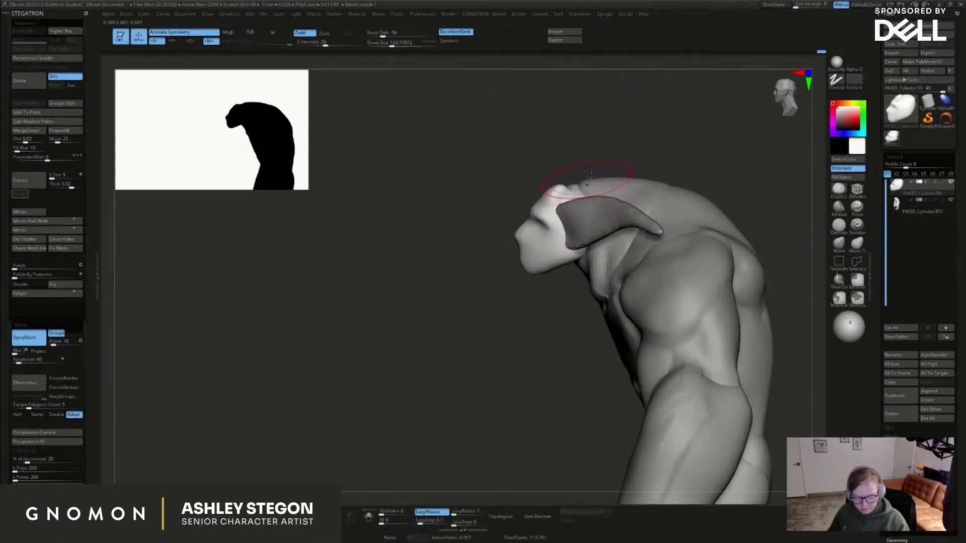
click(844, 224)
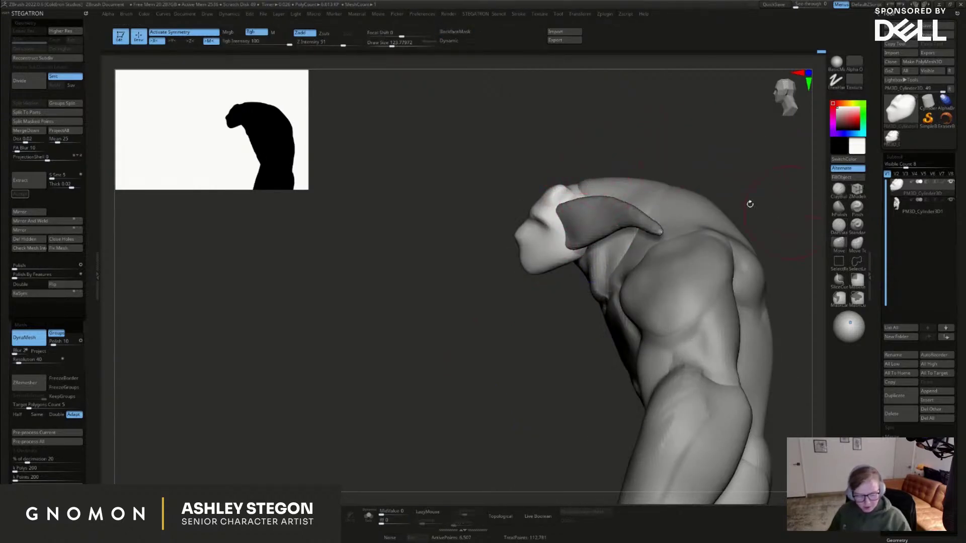
alt+click(682, 274)
key(shift+f)
ctrl+right_drag(703, 336, 789, 410)
alt+right_drag(788, 410, 677, 273)
mouse_move(677, 273)
mouse_down()
mouse_move(693, 255)
mouse_move(687, 266)
mouse_up()
key(shift+f)
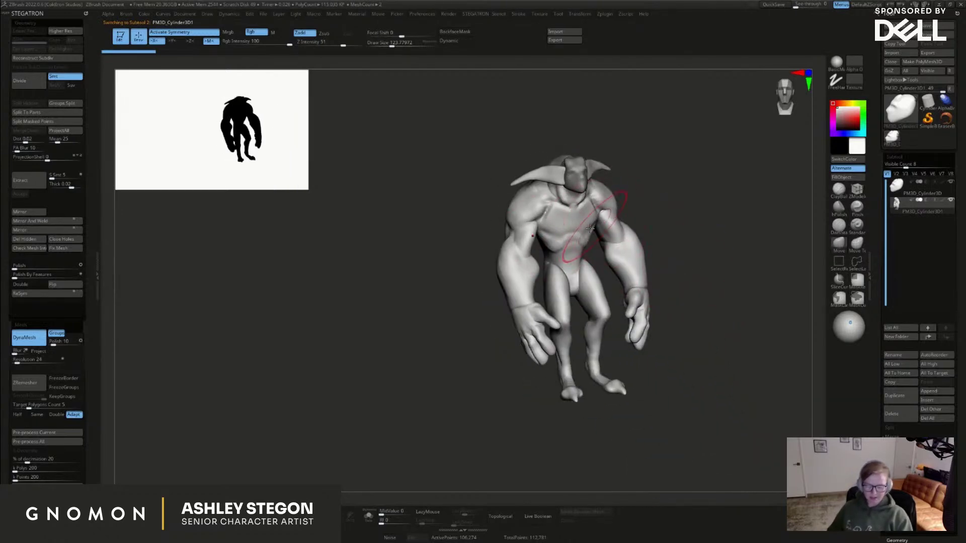
key(s)
drag(593, 227, 584, 226)
click(839, 190)
mouse_move(699, 207)
alt+mouse_down()
mouse_move(707, 251)
mouse_move(724, 244)
alt+mouse_up()
mouse_move(587, 209)
mouse_down()
mouse_move(579, 197)
mouse_move(610, 217)
mouse_move(566, 234)
mouse_move(560, 209)
mouse_move(589, 231)
mouse_move(563, 237)
mouse_move(610, 180)
mouse_move(594, 207)
mouse_up()
key(ctrl+z)
key(ctrl+z)
key(ctrl+z)
key(ctrl+z)
key(ctrl+z)
key(ctrl+z)
Build up the chest and abdominal forms with the ClayBuildup brush
drag(596, 249, 593, 269)
right_drag(594, 266, 561, 264)
drag(573, 264, 566, 314)
mouse_move(586, 282)
mouse_down()
mouse_move(593, 316)
mouse_move(616, 280)
mouse_up()
mouse_move(592, 274)
right_down()
mouse_move(674, 216)
mouse_move(629, 207)
mouse_move(678, 201)
mouse_move(665, 239)
mouse_move(636, 177)
mouse_move(614, 231)
right_up()
Sculpt the top of the shoulder with the resized ClayBuildup brush and smooth the surface
key(s)
drag(614, 232, 617, 231)
drag(620, 214, 612, 208)
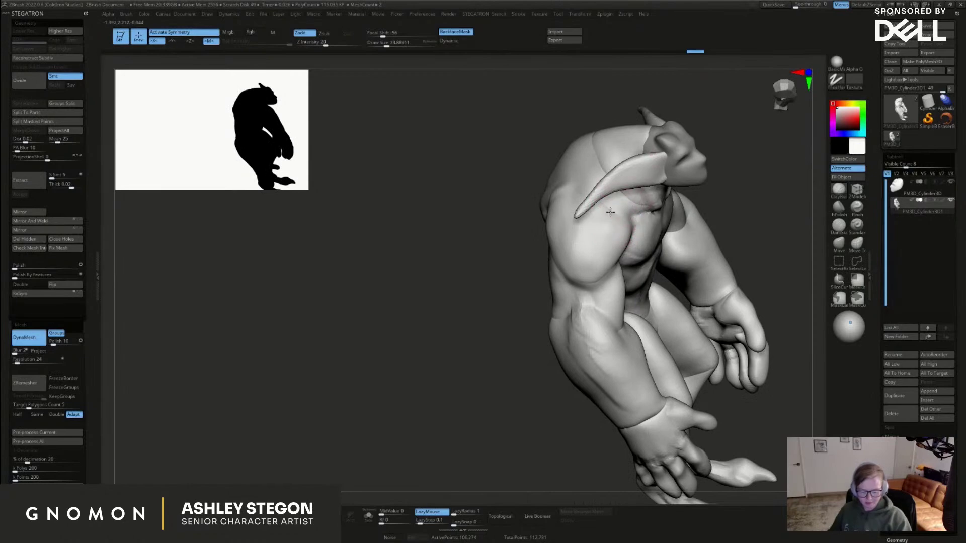
right_drag(615, 210, 609, 159)
alt+right_drag(583, 272, 601, 209)
mouse_move(615, 128)
shift+mouse_down()
mouse_move(605, 147)
mouse_move(615, 187)
shift+mouse_up()
right_drag(662, 230, 706, 206)
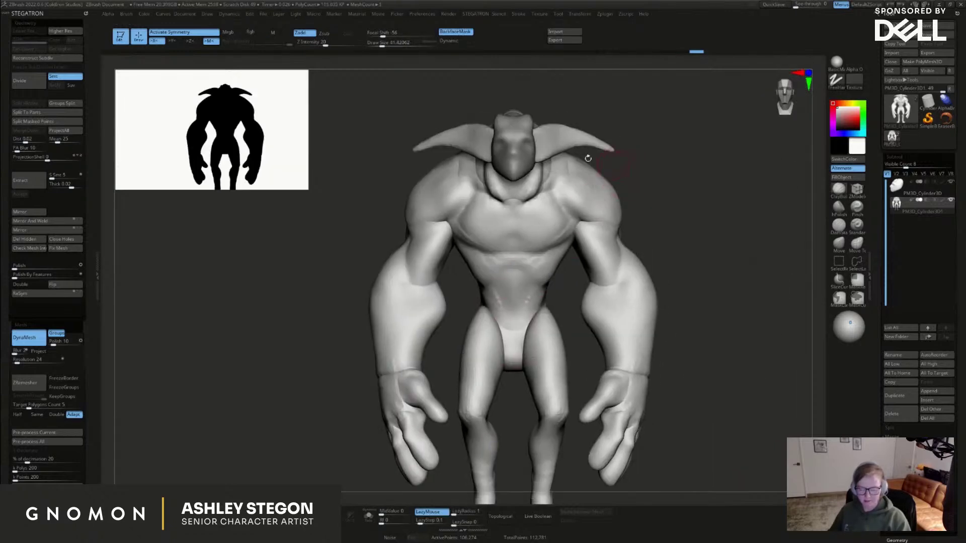
Isolate the horns' polygroup on the body mesh and split off the hidden geometry so the horns become their own subtool
alt+click(532, 156)
right_drag(532, 156, 517, 139)
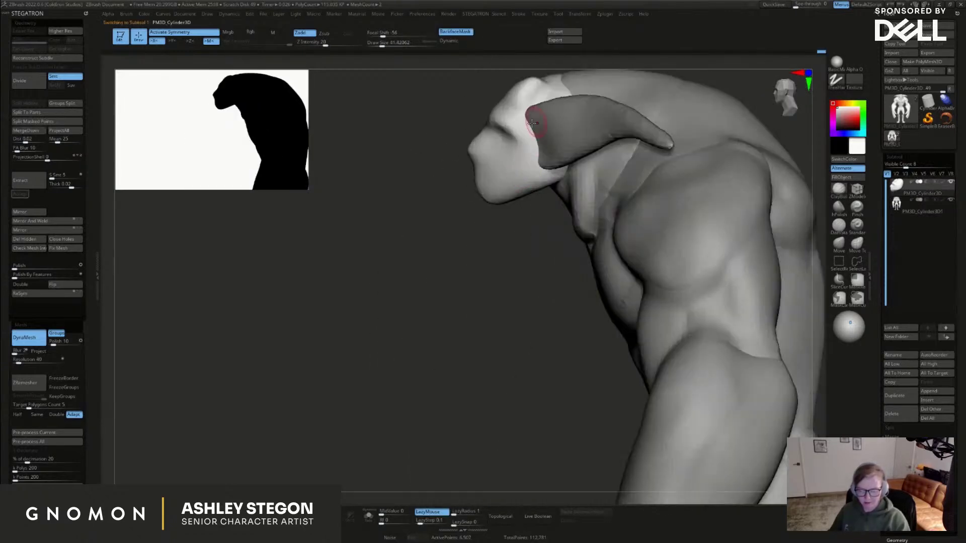
right_drag(487, 188, 615, 220)
alt+click(597, 221)
key(shift+f)
ctrl+shift+click(615, 220)
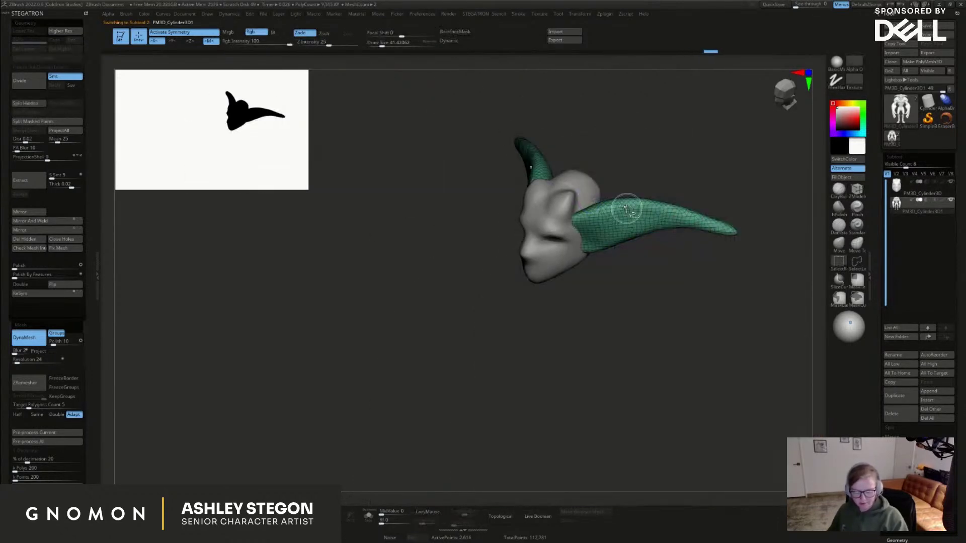
click(27, 102)
Reshape both horns symmetrically around the head with a resized Move brush
key(s)
drag(605, 236, 614, 236)
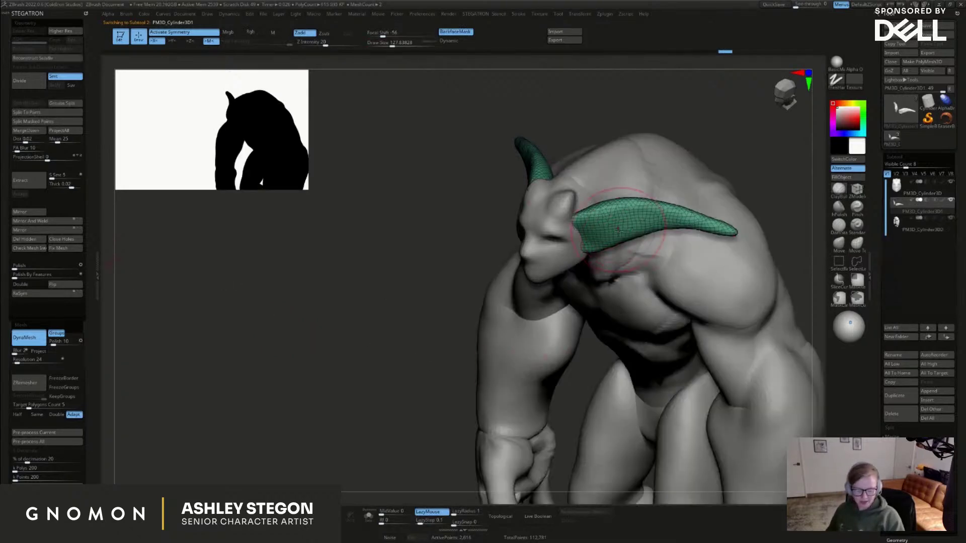
right_drag(616, 211, 608, 237)
key(s)
drag(606, 237, 610, 237)
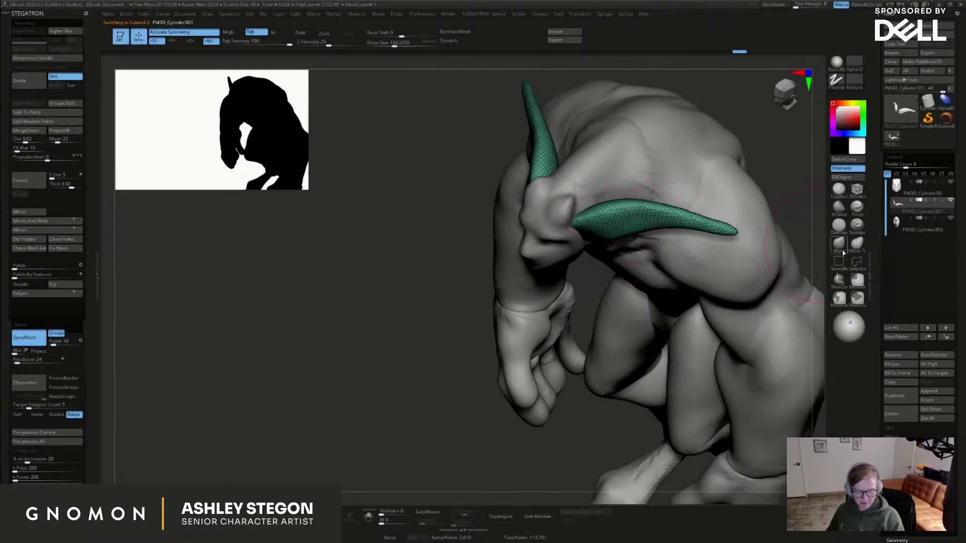
mouse_move(589, 226)
right_down()
mouse_move(617, 161)
mouse_move(648, 238)
right_up()
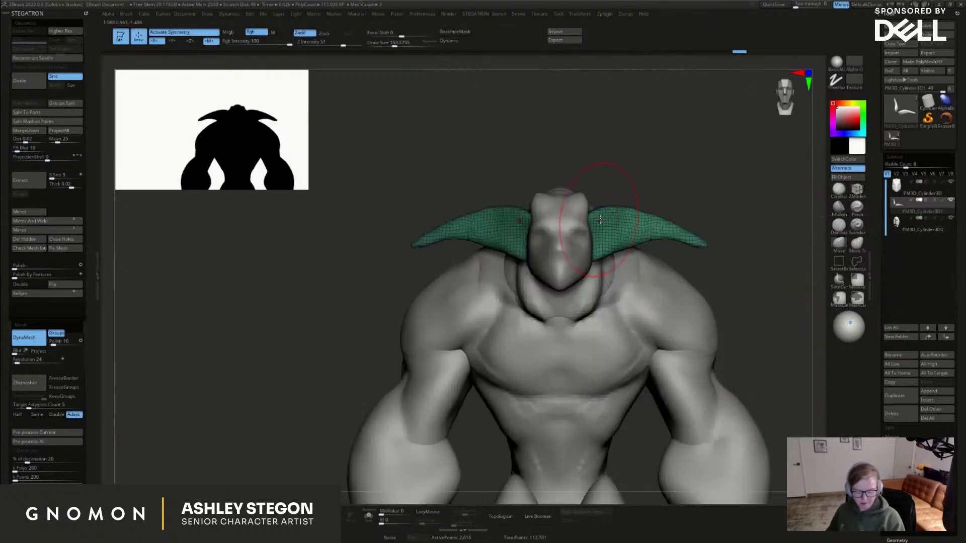
key(s)
drag(653, 244, 647, 244)
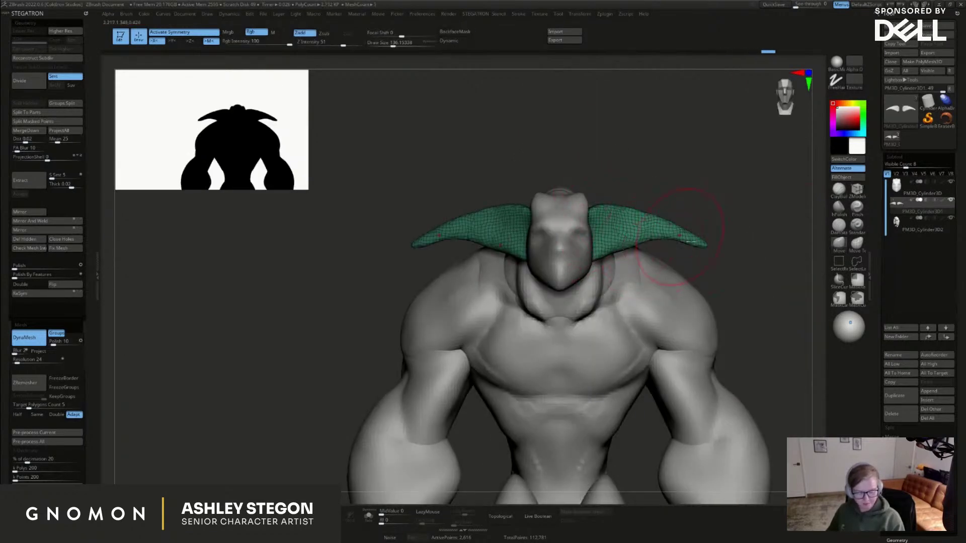
right_drag(701, 251, 646, 215)
drag(589, 208, 583, 204)
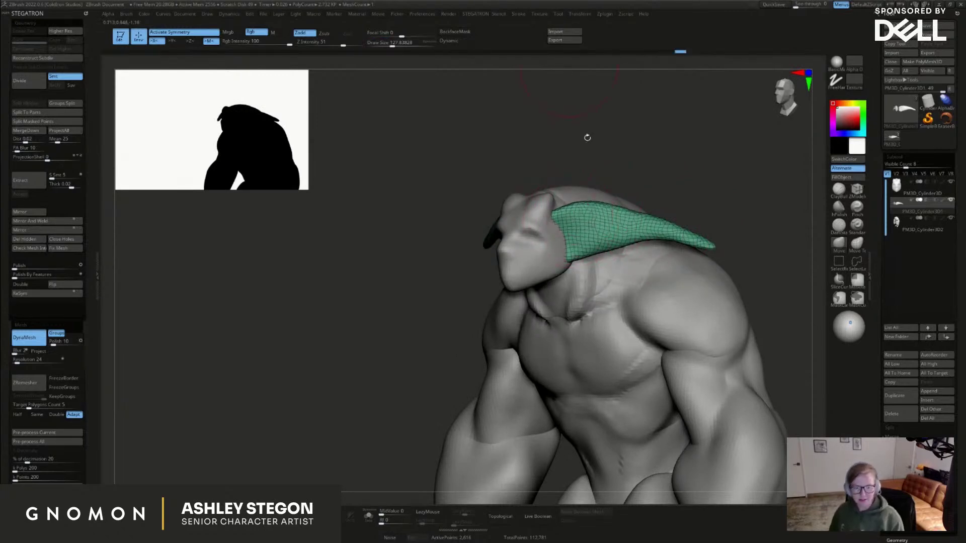
Examine the jester photo and the harlequin costume illustrations on the reference board for hood and horn shapes
right_drag(513, 2, 527, 136)
scroll(451, 143, up, 3)
scroll(424, 64, up, 2)
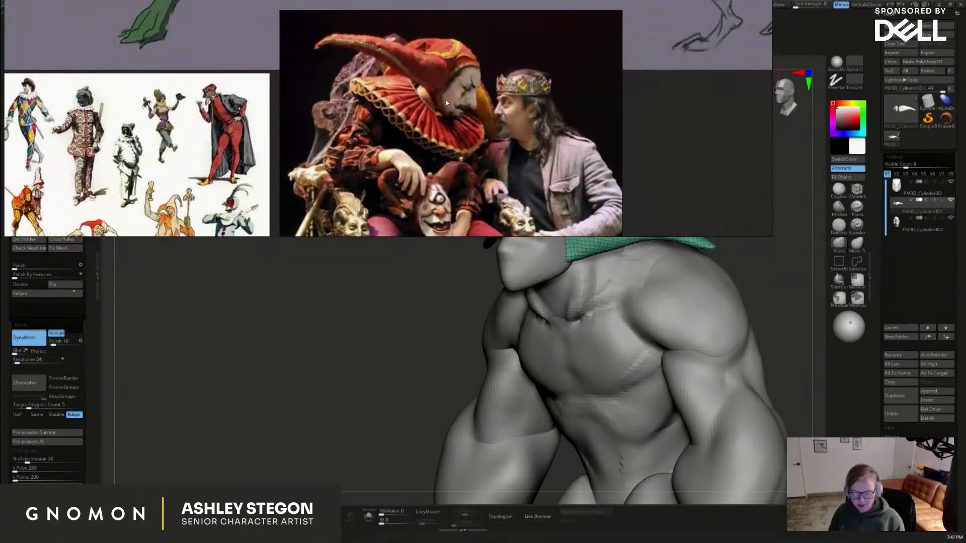
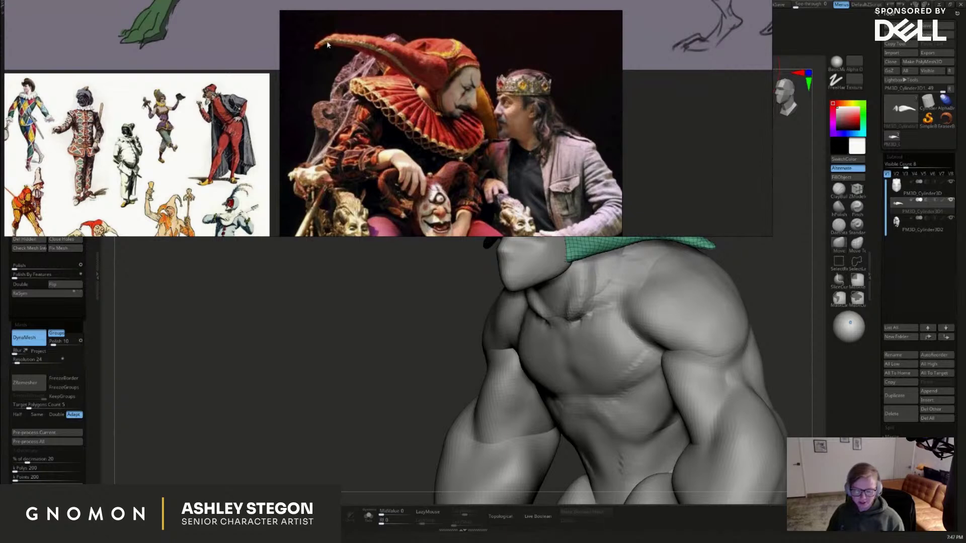
scroll(448, 85, down, 4)
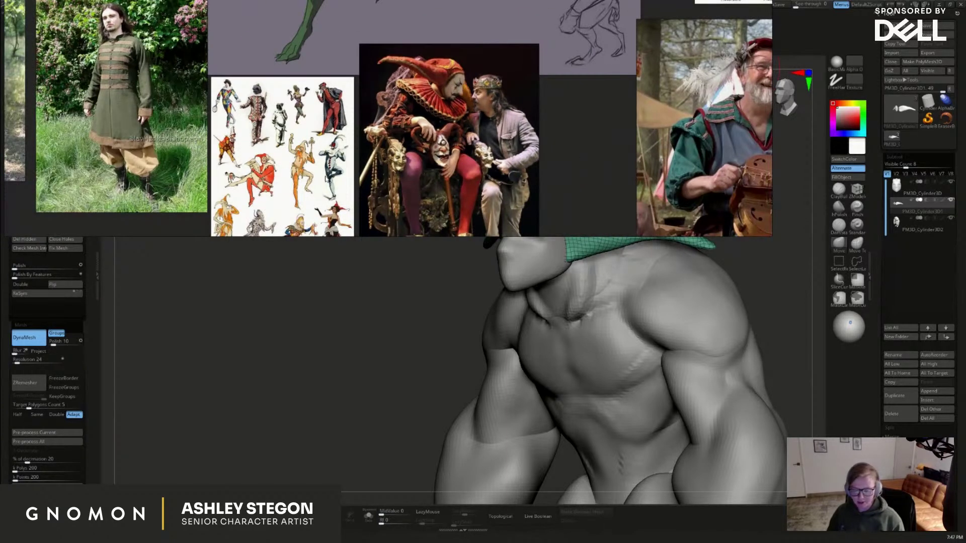
scroll(375, 116, up, 5)
scroll(247, 105, up, 3)
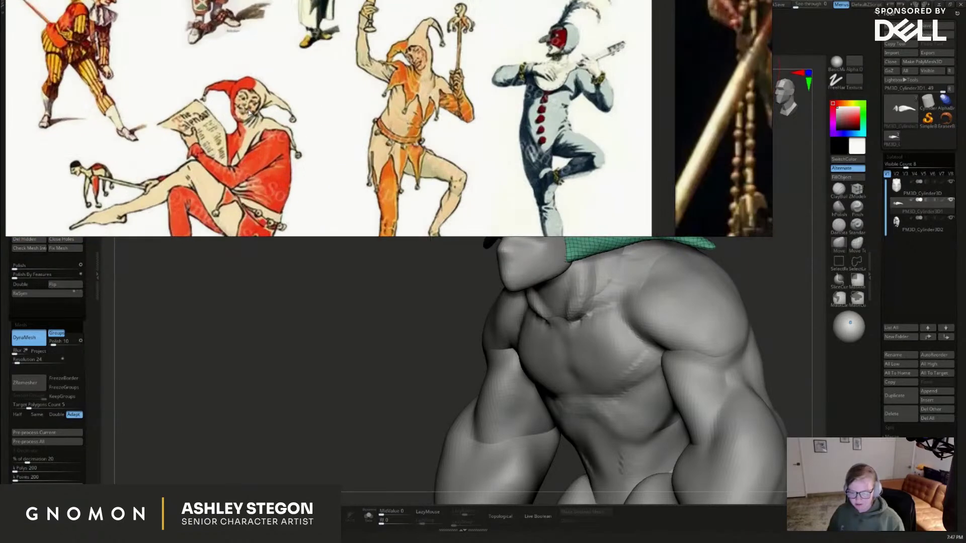
middle_drag(259, 77, 336, 68)
scroll(351, 91, down, 8)
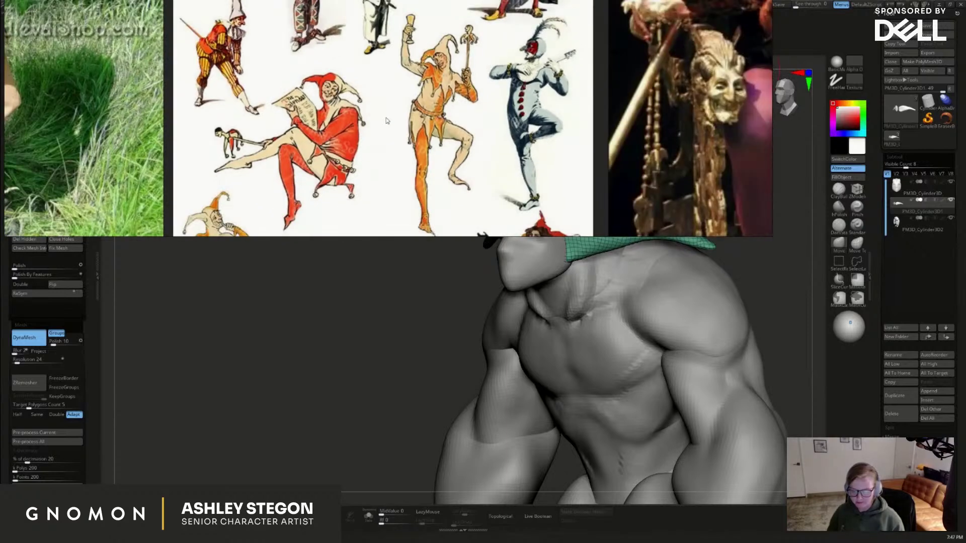
middle_drag(359, 96, 347, 102)
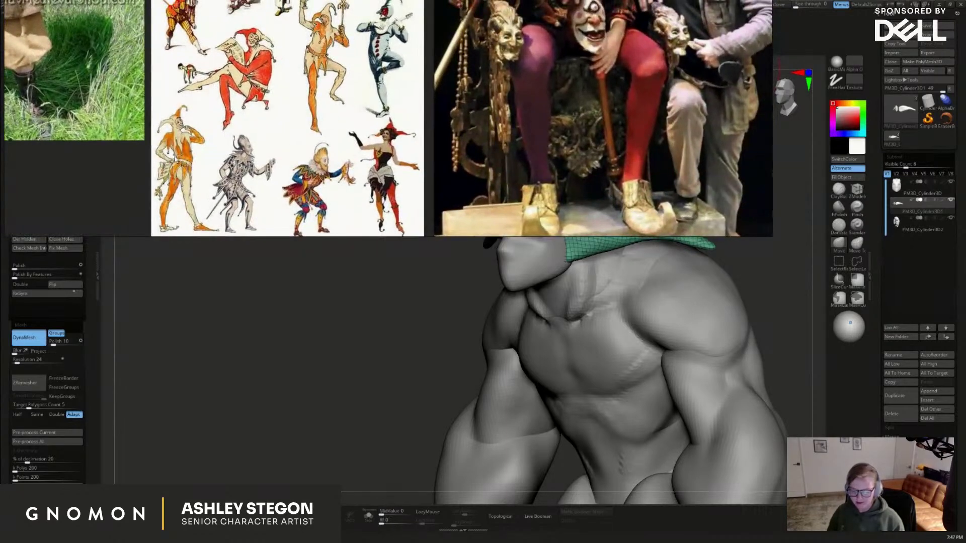
scroll(417, 123, down, 3)
Compare the green lute-playing creature concept with the jester illustrations on the reference board, and put the board away
middle_drag(417, 123, 430, 191)
middle_drag(409, 2, 410, 81)
middle_drag(406, 121, 397, 211)
scroll(413, 51, up, 2)
right_drag(422, 7, 404, 226)
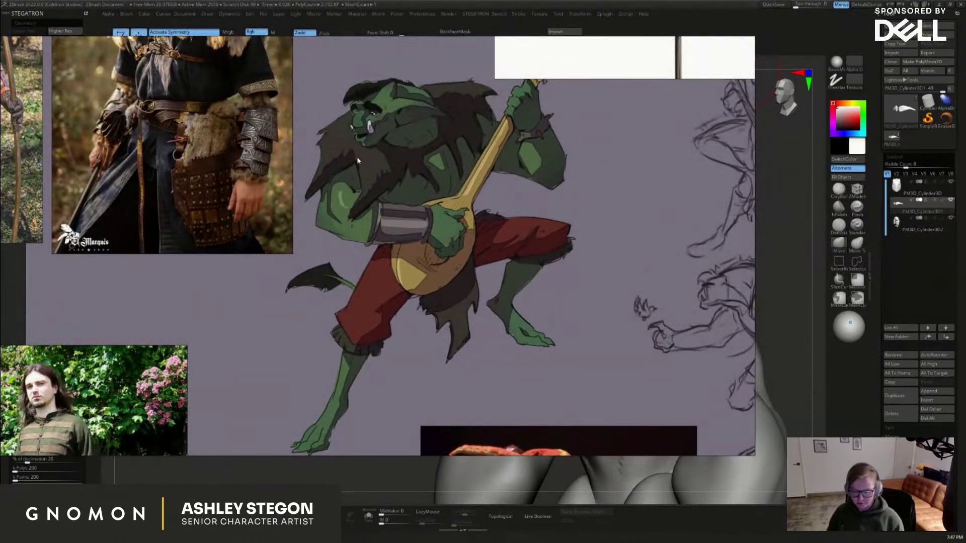
middle_drag(430, 318, 450, 223)
middle_drag(344, 438, 398, 200)
scroll(396, 233, up, 5)
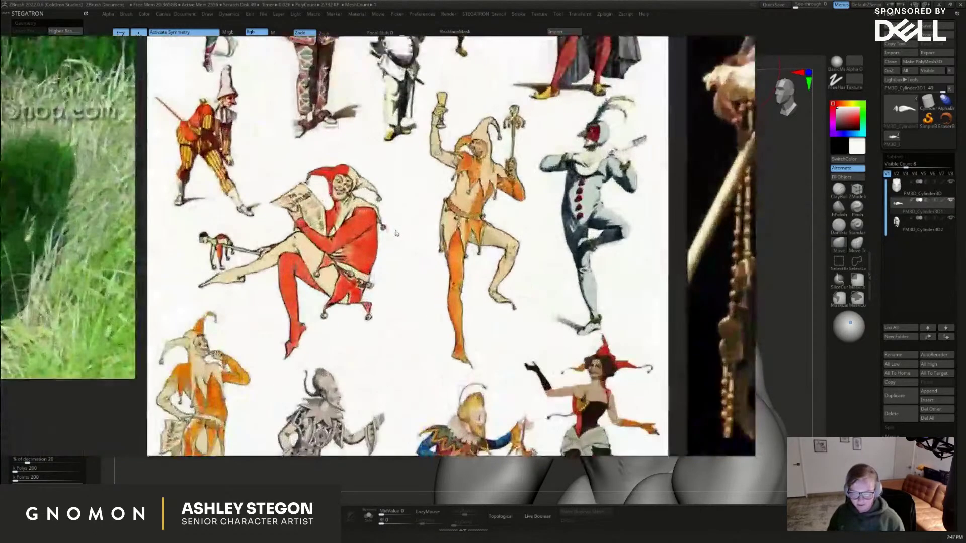
scroll(396, 233, up, 3)
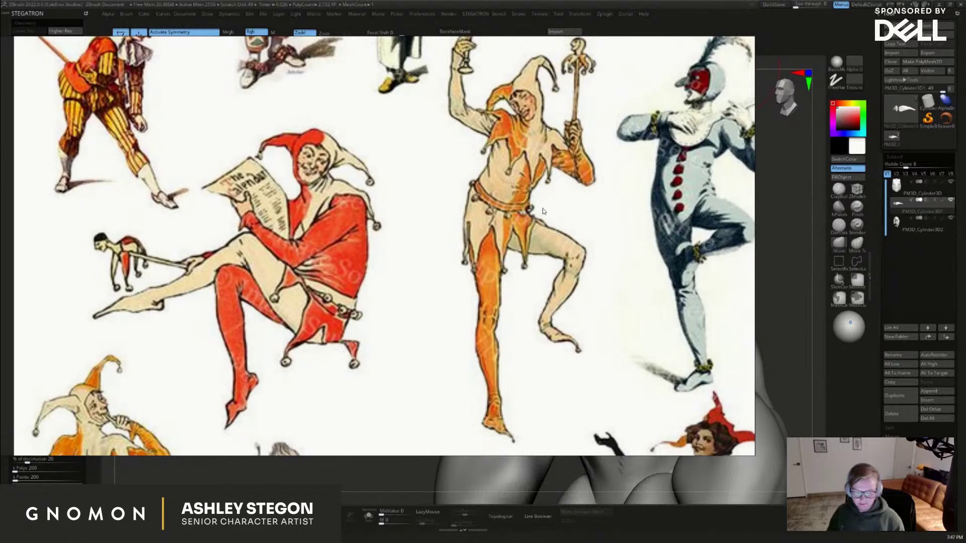
scroll(541, 222, down, 6)
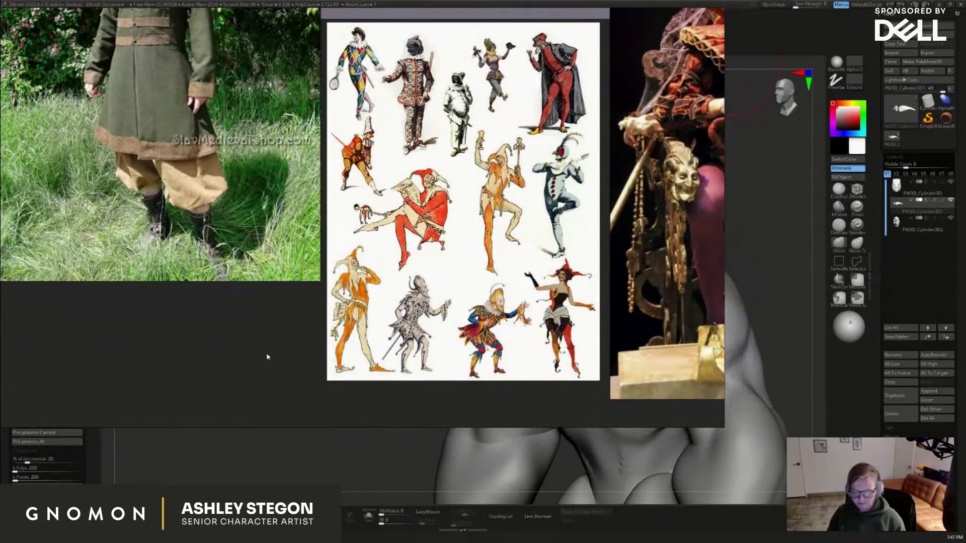
middle_drag(295, 359, 276, 402)
right_drag(276, 402, 337, 0)
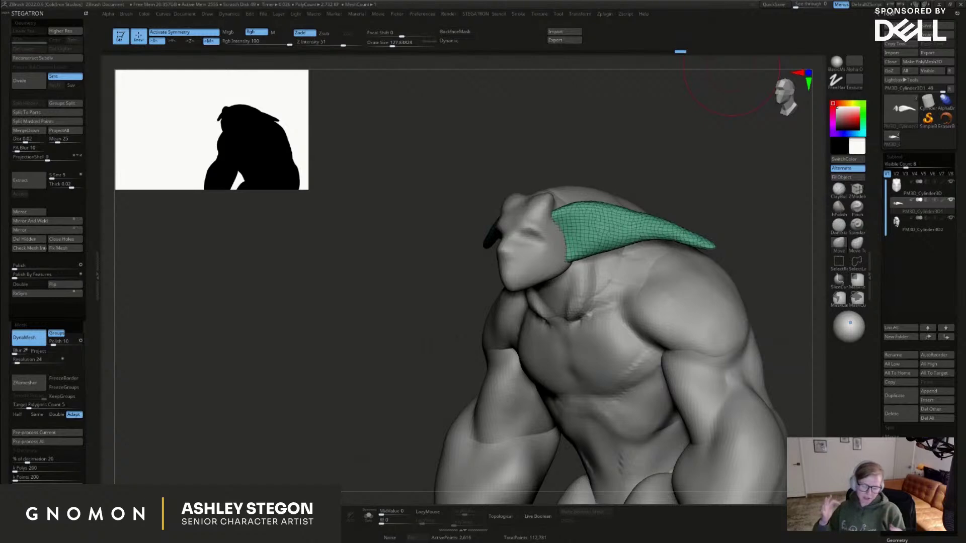
Smooth the surface of the horns with a resized Smooth brush
shift+drag(757, 279, 750, 231)
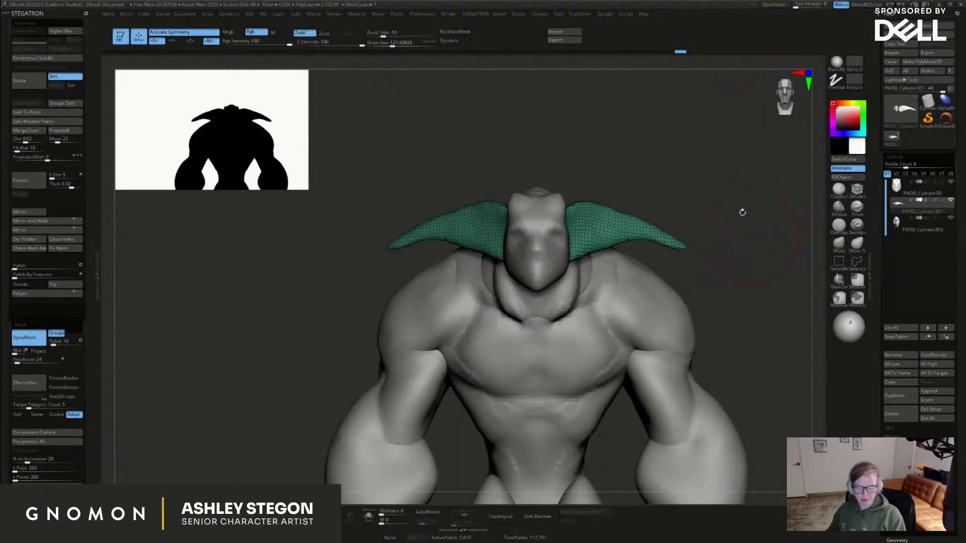
key(s)
drag(571, 227, 568, 226)
mouse_move(654, 181)
mouse_down()
mouse_move(556, 222)
mouse_move(562, 215)
mouse_up()
drag(704, 166, 602, 222)
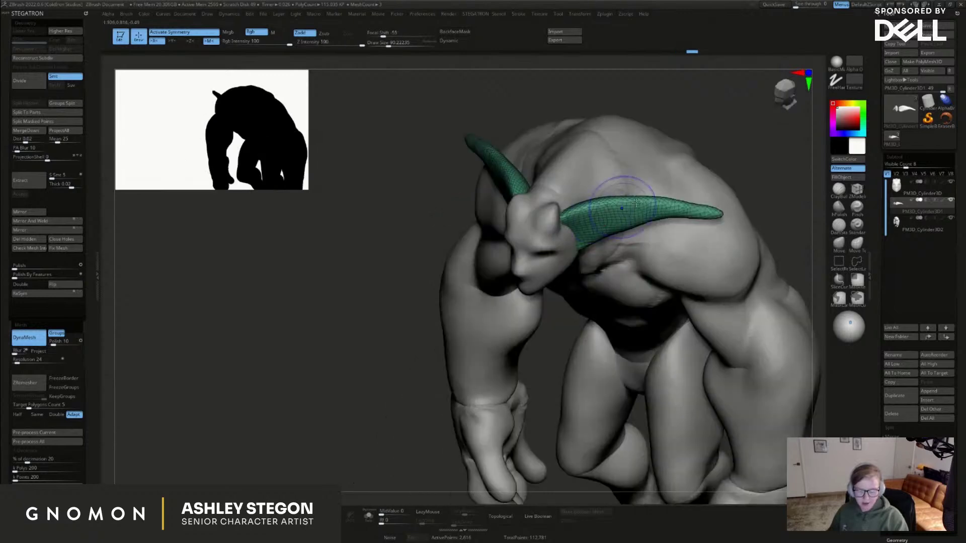
Adjust the horns' silhouette with a smaller Move brush
mouse_move(720, 202)
shift+right_down()
mouse_move(693, 197)
mouse_move(624, 227)
mouse_move(594, 217)
shift+right_up()
key(s)
drag(594, 217, 596, 217)
drag(596, 217, 588, 211)
mouse_move(698, 192)
right_down()
mouse_move(674, 184)
mouse_move(740, 206)
mouse_move(701, 207)
right_up()
key(s)
drag(643, 209, 641, 196)
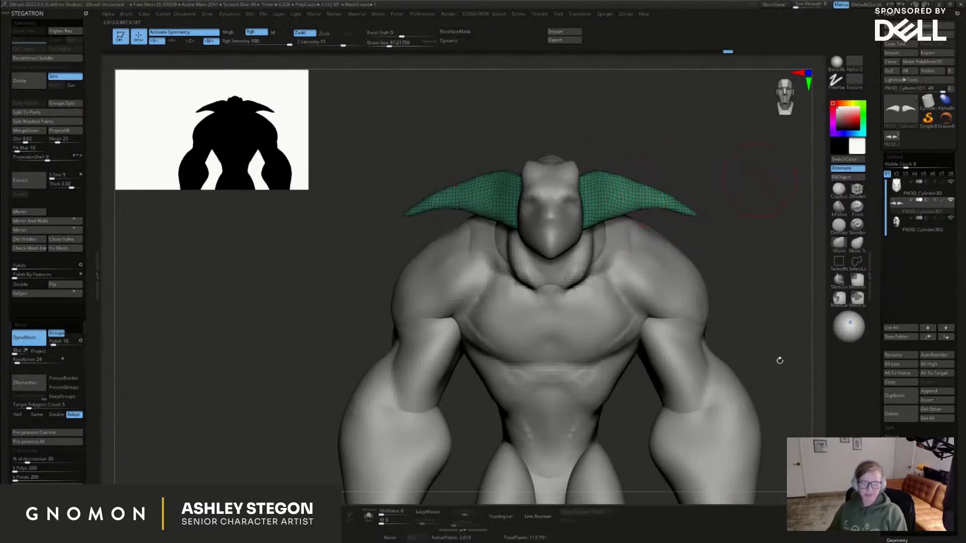
right_drag(760, 179, 732, 355)
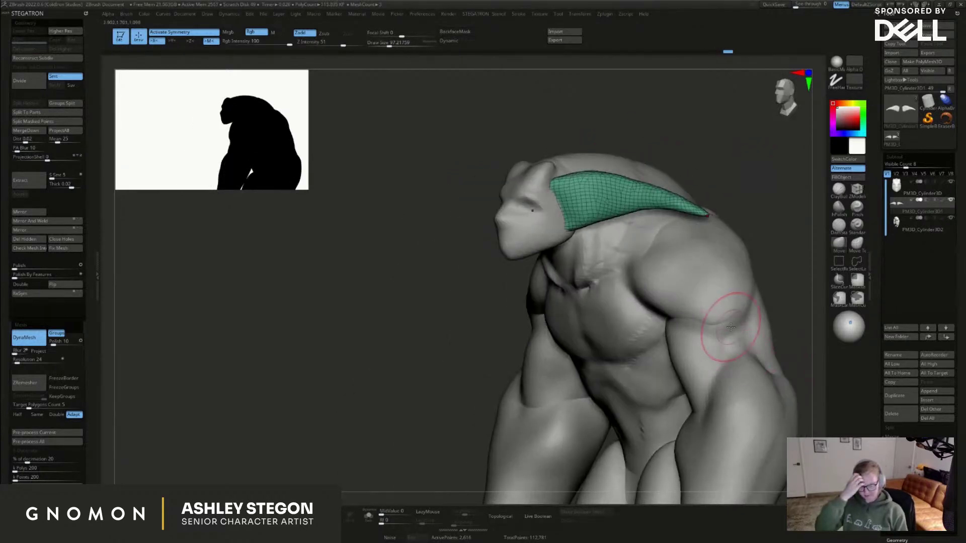
Make the head the active subtool, ready the ClayBuildup brush and remesh the head at DynaMesh resolution 112
alt+click(534, 224)
key(s)
drag(500, 285, 496, 284)
mouse_move(496, 285)
ctrl+right_down()
mouse_move(503, 311)
mouse_move(497, 295)
ctrl+right_up()
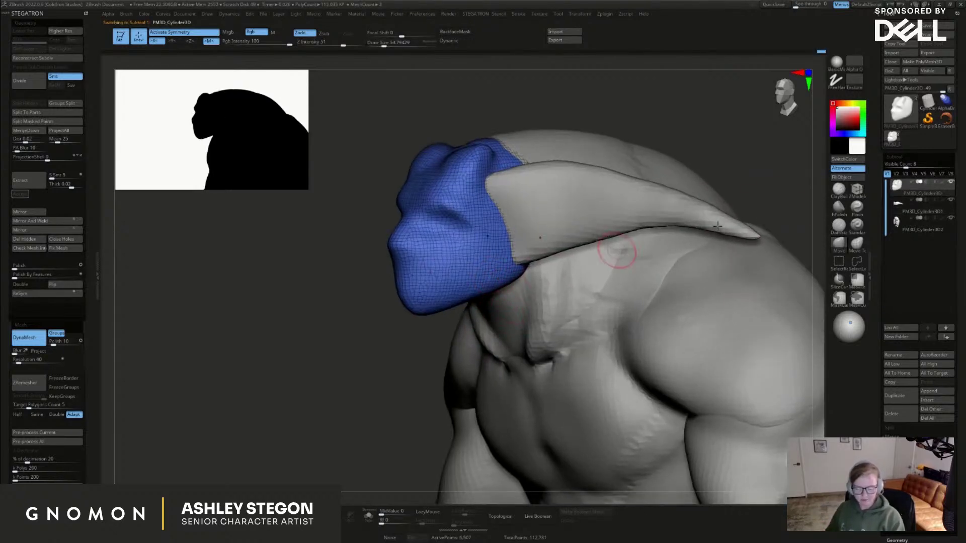
click(837, 190)
click(18, 361)
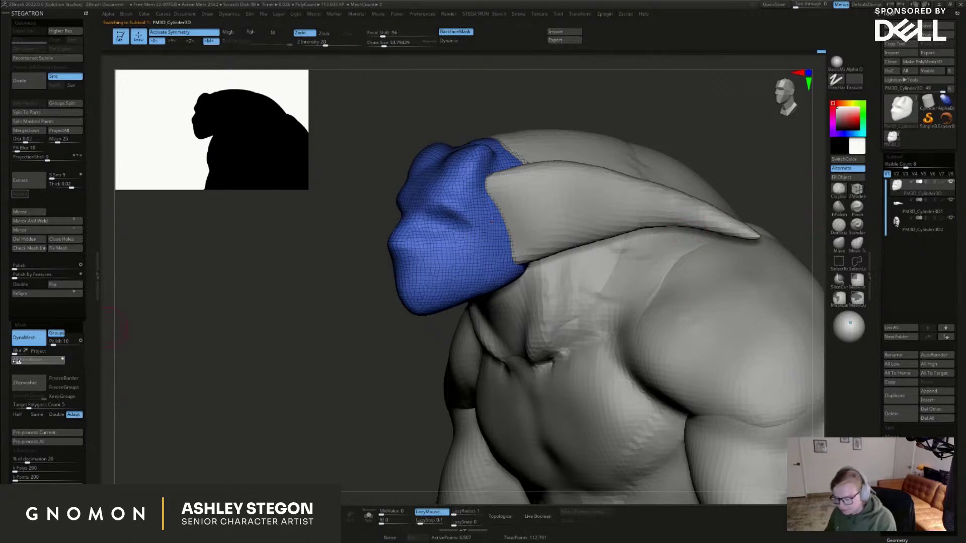
text(112)
mouse_move(239, 360)
ctrl+mouse_down()
mouse_move(310, 385)
mouse_move(276, 393)
ctrl+mouse_up()
alt+right_drag(417, 369, 483, 381)
key(shift+f)
Build up the brow ridges above the eye sockets and smooth the forms
mouse_move(383, 236)
right_down()
mouse_move(494, 220)
mouse_move(512, 246)
right_up()
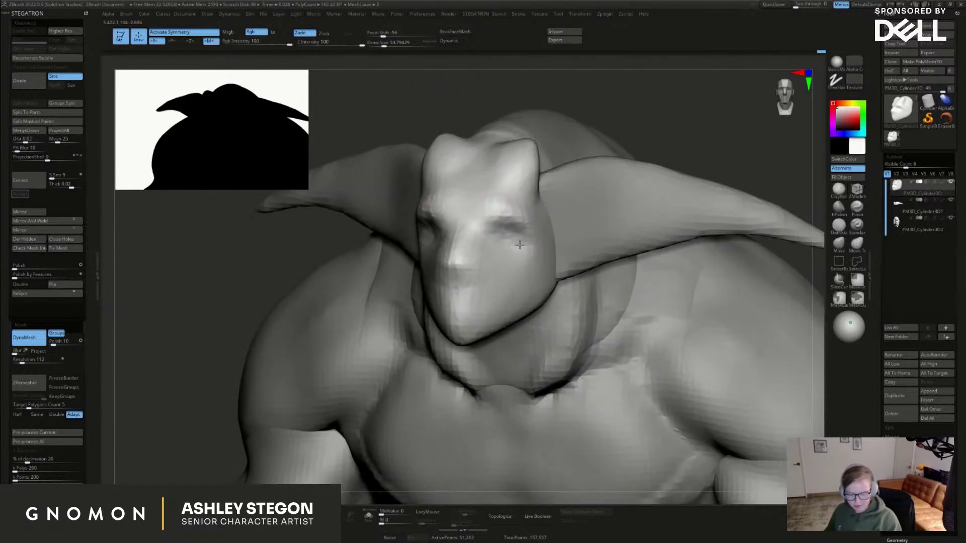
mouse_move(483, 215)
mouse_down()
mouse_move(517, 220)
mouse_move(483, 220)
mouse_move(486, 228)
mouse_move(515, 223)
mouse_up()
key(s)
right_drag(524, 209, 491, 211)
mouse_move(519, 206)
mouse_down()
mouse_move(535, 226)
mouse_move(501, 204)
mouse_up()
key(s)
mouse_move(500, 205)
right_down()
mouse_move(457, 222)
mouse_move(508, 237)
mouse_move(568, 294)
mouse_move(687, 284)
right_up()
Reshape the profile of the nose, mouth and chin with the Move brush
click(841, 246)
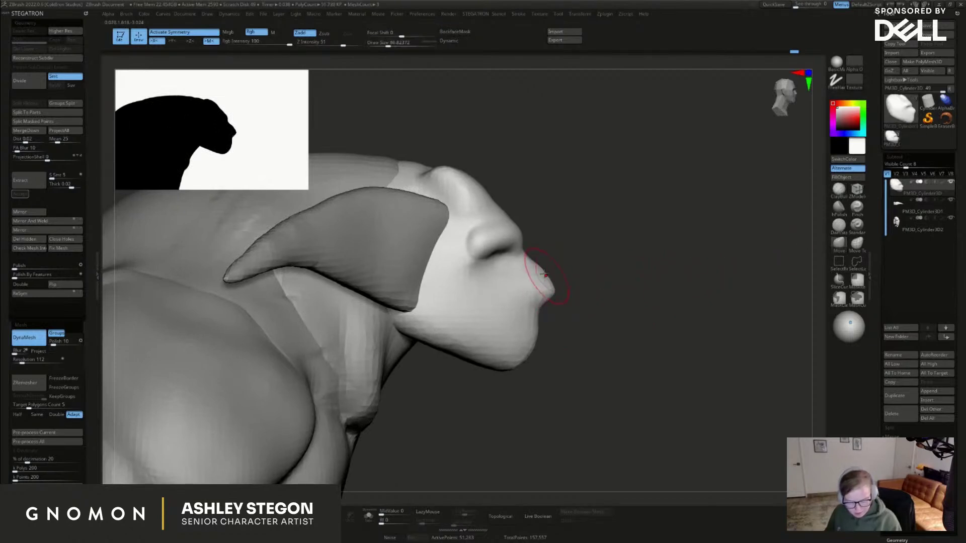
drag(538, 317, 541, 314)
drag(531, 351, 486, 365)
key(s)
drag(498, 267, 496, 268)
drag(669, 261, 586, 267)
Block in the cheekbones and the folds beneath the eyes with the ClayBuildup brush
right_drag(583, 269, 684, 312)
click(837, 195)
drag(632, 265, 602, 294)
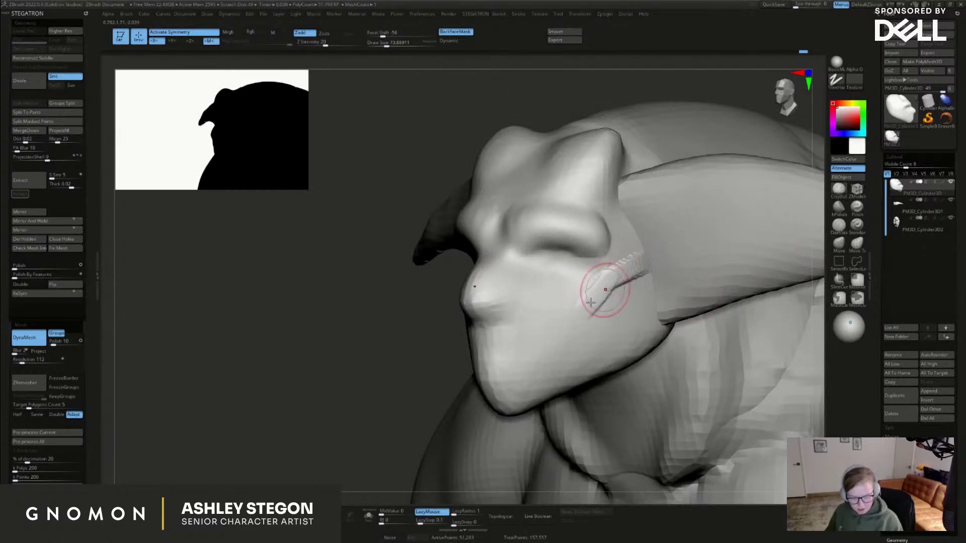
right_drag(602, 294, 566, 284)
drag(614, 261, 592, 280)
right_drag(593, 280, 582, 276)
drag(553, 281, 557, 281)
right_drag(557, 281, 552, 265)
Sculpt the sides of the nose and the nostrils, varying the ClayBuildup brush size
key(bracketright)
key(bracketright)
mouse_move(526, 267)
mouse_down()
mouse_move(537, 285)
mouse_move(523, 285)
mouse_up()
key(bracketleft)
key(bracketleft)
right_drag(496, 293, 480, 297)
key(bracketleft)
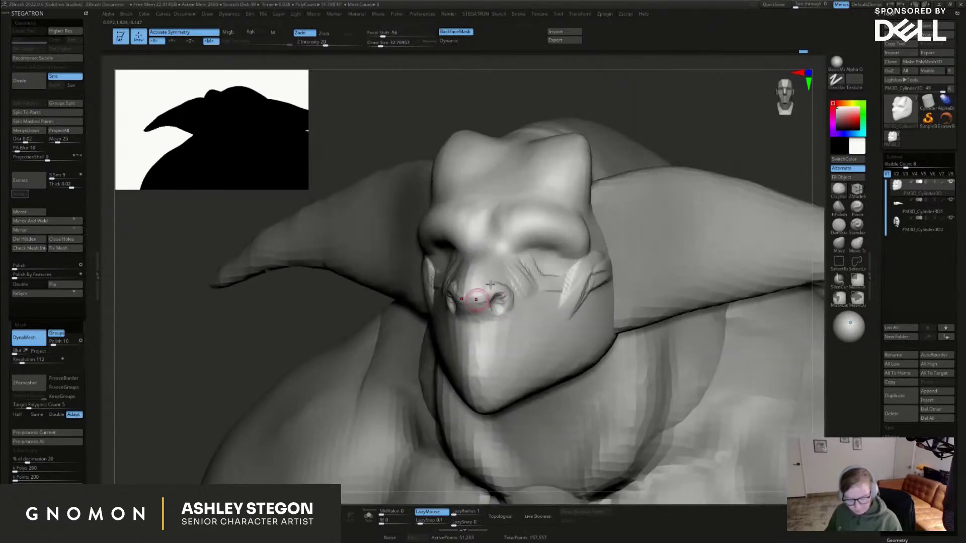
Smooth the nostril area and refine the shape of the nose with the Move brush
right_drag(512, 337, 414, 351)
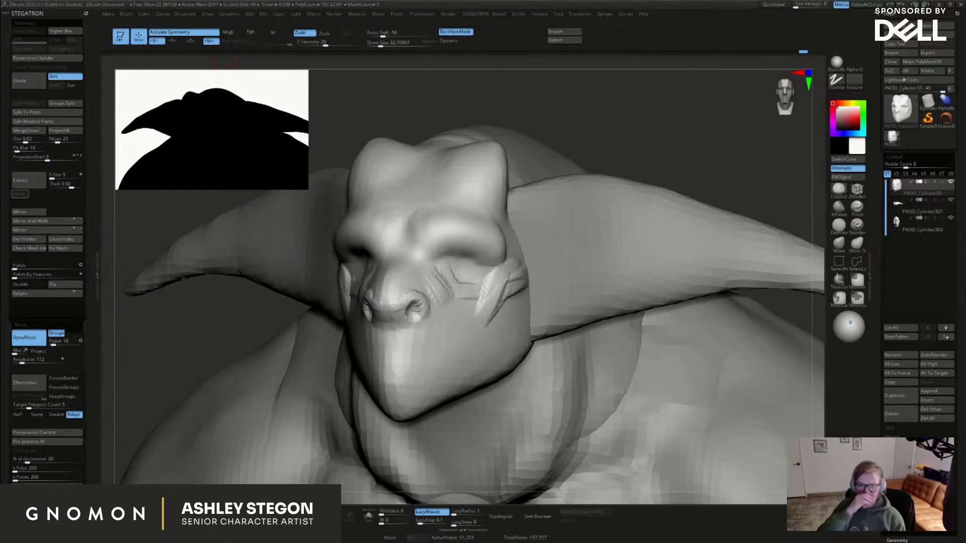
mouse_move(433, 338)
right_down()
mouse_move(523, 336)
mouse_move(493, 329)
right_up()
shift+drag(388, 316, 375, 303)
mouse_move(375, 303)
shift+right_down()
mouse_move(415, 310)
mouse_move(411, 323)
mouse_move(419, 306)
mouse_move(453, 279)
mouse_move(454, 288)
mouse_move(431, 287)
shift+right_up()
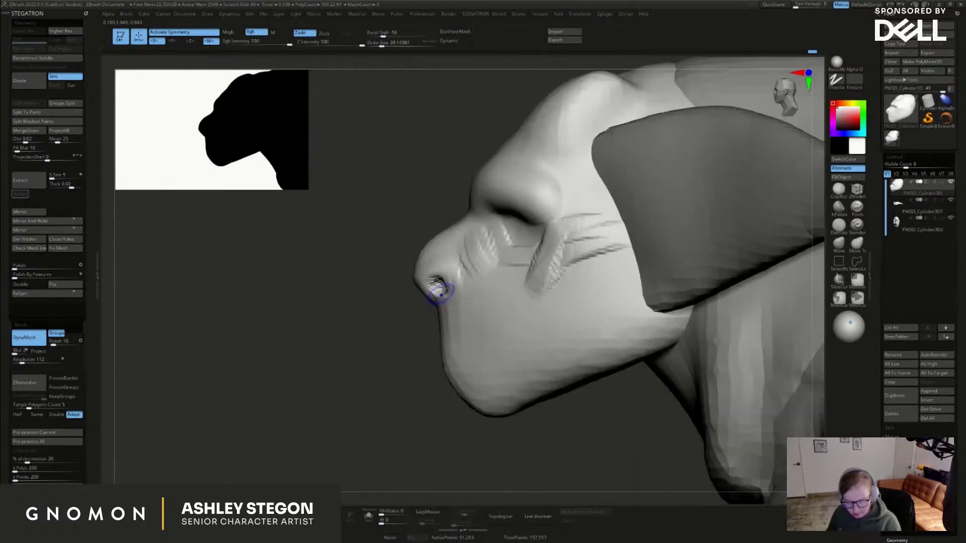
click(844, 252)
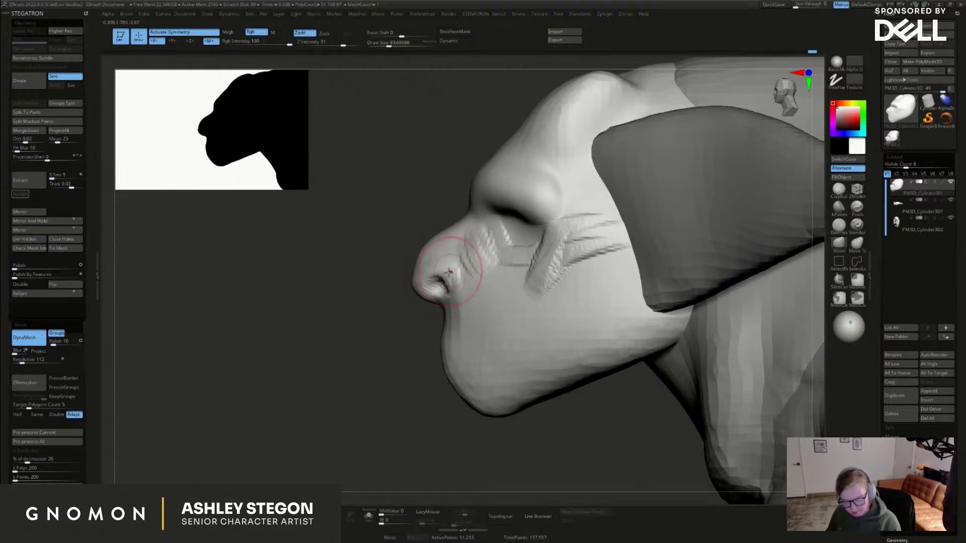
Carve the creases around the nostril wings and inside the eye sockets with the DamStandard brush
click(840, 225)
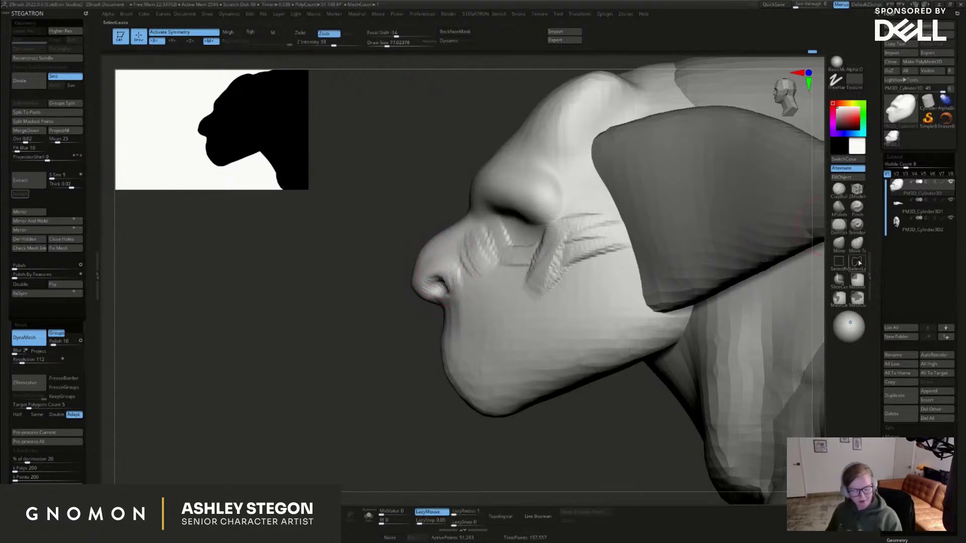
right_drag(583, 251, 517, 265)
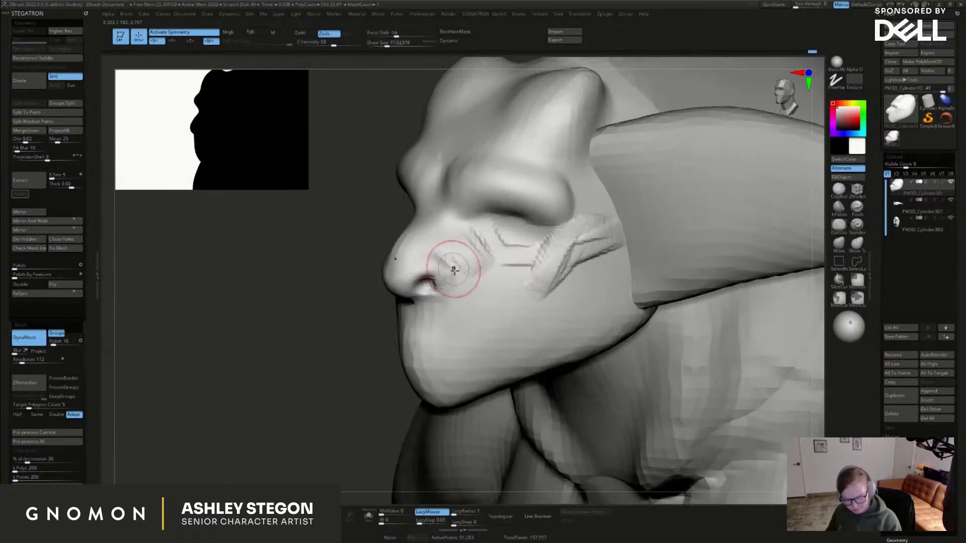
key(s)
drag(448, 267, 448, 267)
drag(437, 253, 455, 277)
mouse_move(455, 287)
right_down()
mouse_move(623, 351)
mouse_move(554, 274)
right_up()
drag(505, 229, 496, 241)
Build up the eyeballs and inner eye folds inside the sockets with the ClayBuildup brush
mouse_move(496, 242)
shift+right_down()
mouse_move(524, 234)
mouse_move(487, 238)
mouse_move(643, 216)
mouse_move(788, 213)
shift+right_up()
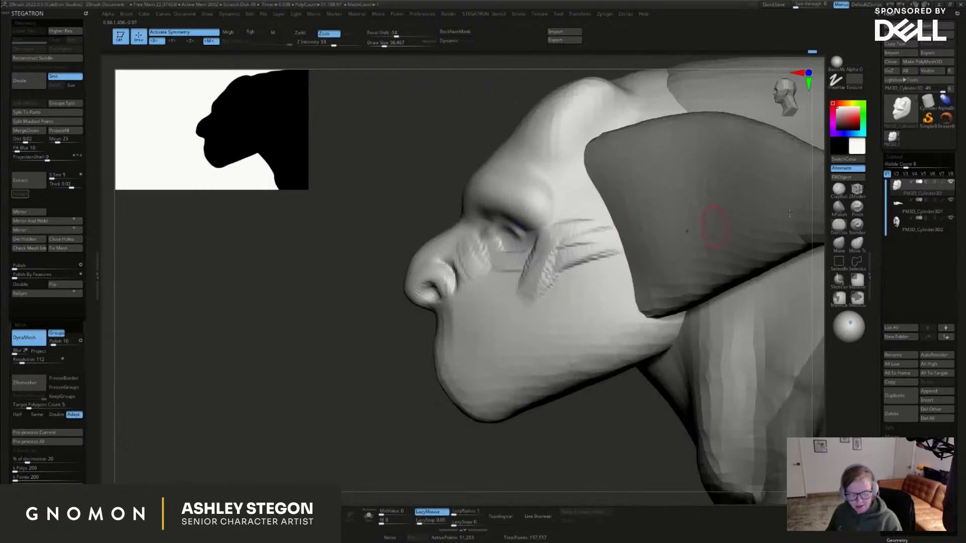
click(838, 195)
right_drag(511, 227, 505, 257)
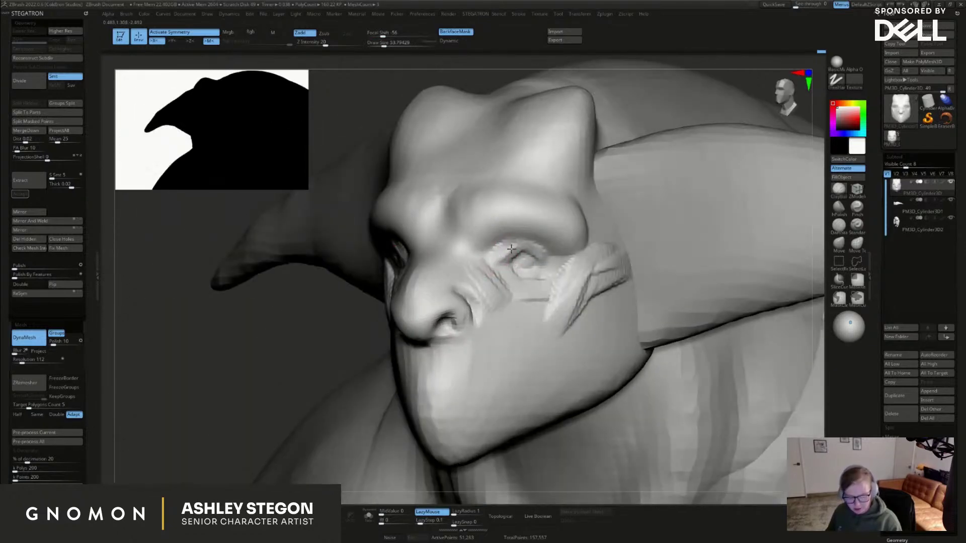
right_drag(545, 261, 537, 207)
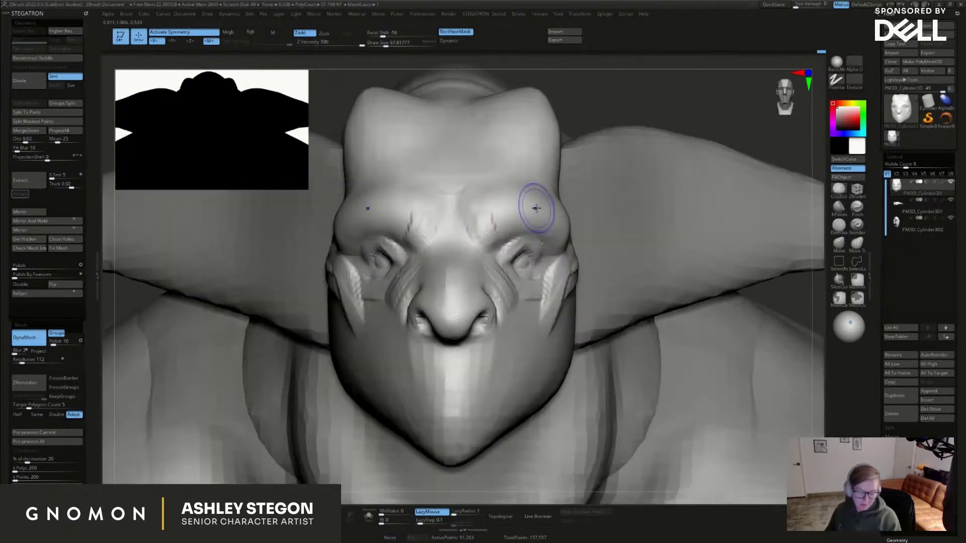
Reshape the brow ridge and eye sockets with the Move brush, varying the brush size
click(838, 244)
key(s)
mouse_move(491, 307)
mouse_down()
mouse_move(502, 307)
mouse_move(496, 294)
mouse_up()
key(s)
right_drag(521, 270, 506, 269)
key(s)
drag(506, 268, 511, 268)
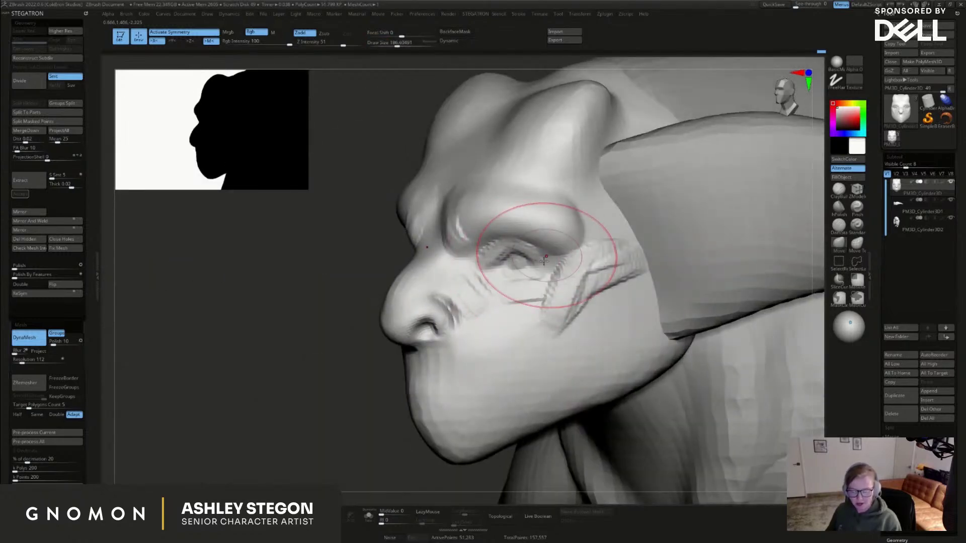
right_drag(544, 260, 549, 296)
right_drag(501, 271, 503, 266)
key(s)
drag(504, 266, 490, 266)
Adjust the profile of the brow, forehead and eye area with the Move brush and smooth the forehead
drag(482, 247, 480, 240)
right_drag(502, 244, 468, 254)
key(s)
drag(489, 207, 505, 208)
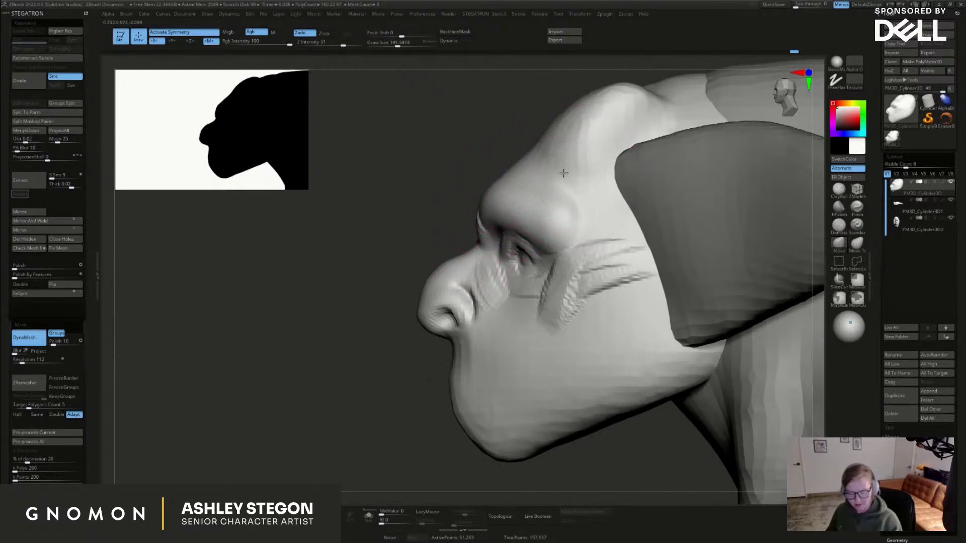
right_drag(569, 176, 626, 103)
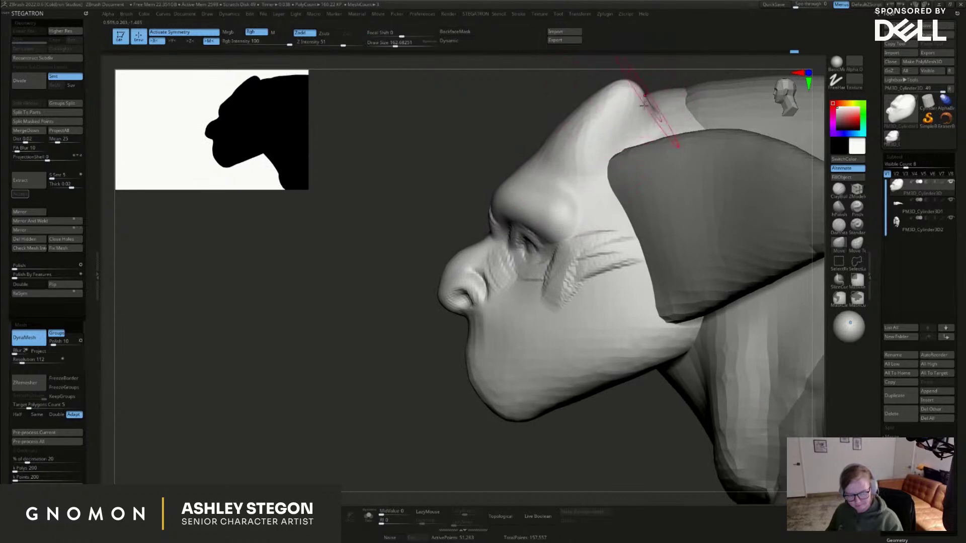
shift+drag(576, 119, 592, 109)
mouse_move(568, 192)
right_down()
mouse_move(549, 253)
mouse_move(490, 252)
mouse_move(503, 258)
right_up()
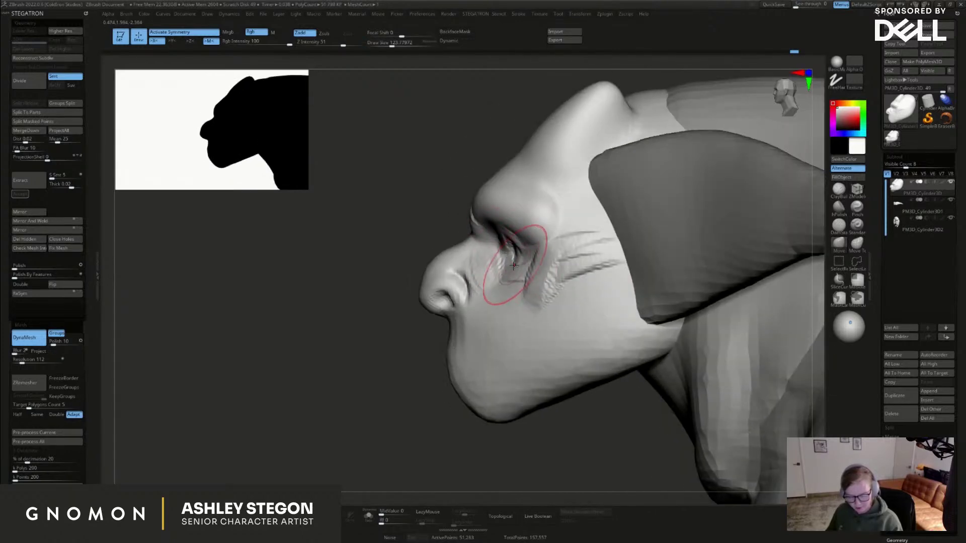
mouse_move(519, 261)
right_down()
mouse_move(528, 258)
mouse_move(528, 269)
mouse_move(508, 260)
mouse_move(532, 242)
right_up()
Build up the upper eyelids and the folds beneath the brow with the ClayBuildup brush
right_drag(524, 288, 743, 216)
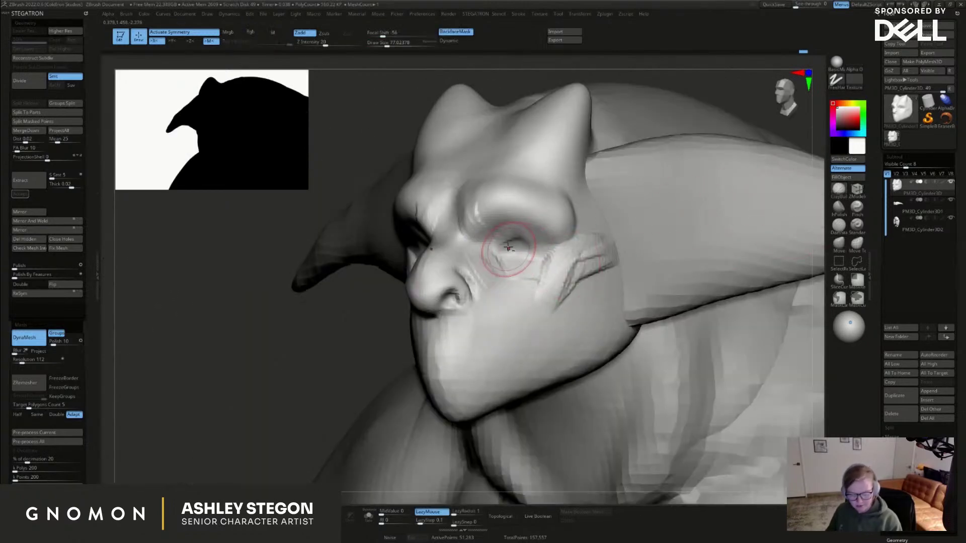
right_drag(528, 250, 499, 255)
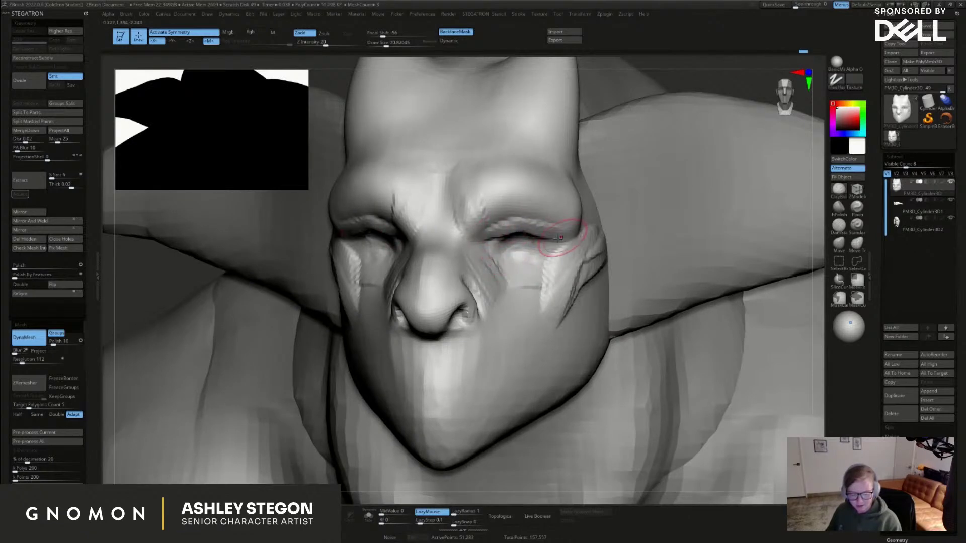
right_drag(560, 239, 524, 228)
drag(471, 197, 495, 213)
key(s)
drag(511, 247, 502, 246)
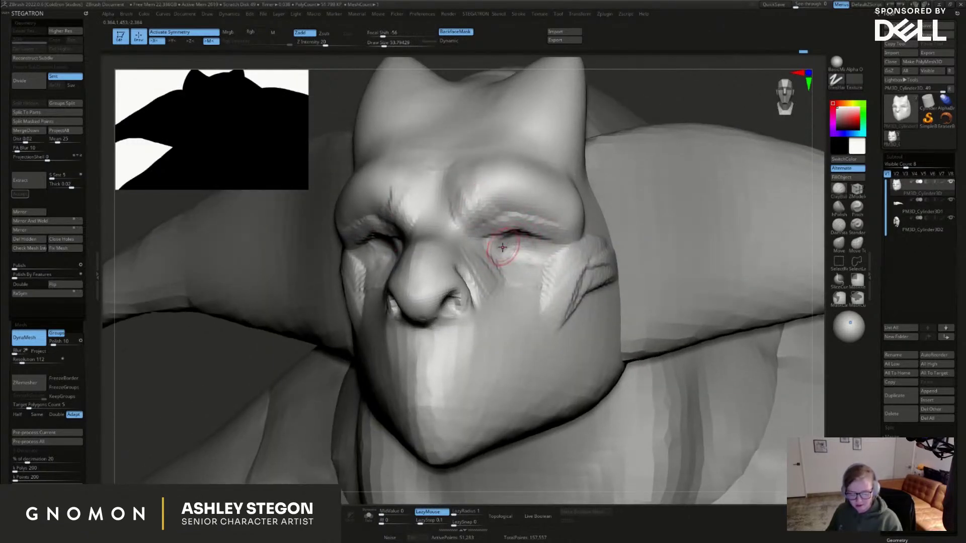
ctrl+right_drag(522, 234, 534, 250)
key(s)
drag(533, 249, 528, 249)
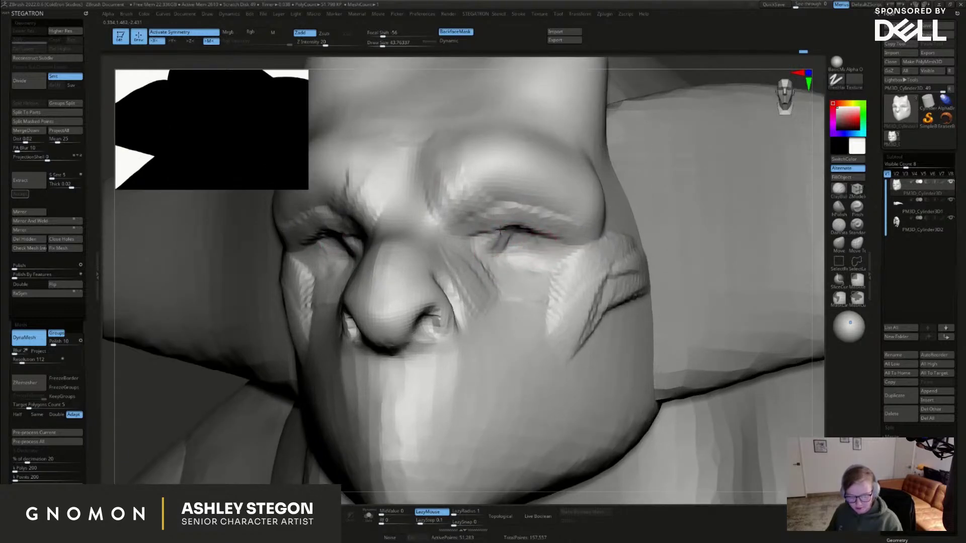
mouse_move(492, 217)
mouse_down()
mouse_move(536, 216)
mouse_move(552, 247)
mouse_up()
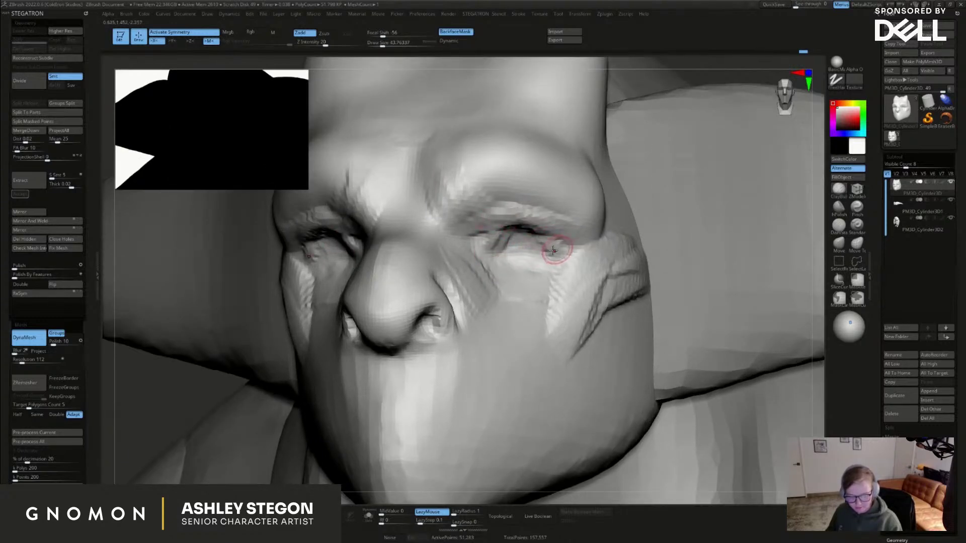
Sculpt the lower eyelids and fill out the eyeballs with the ClayBuildup brush
right_drag(552, 250, 501, 243)
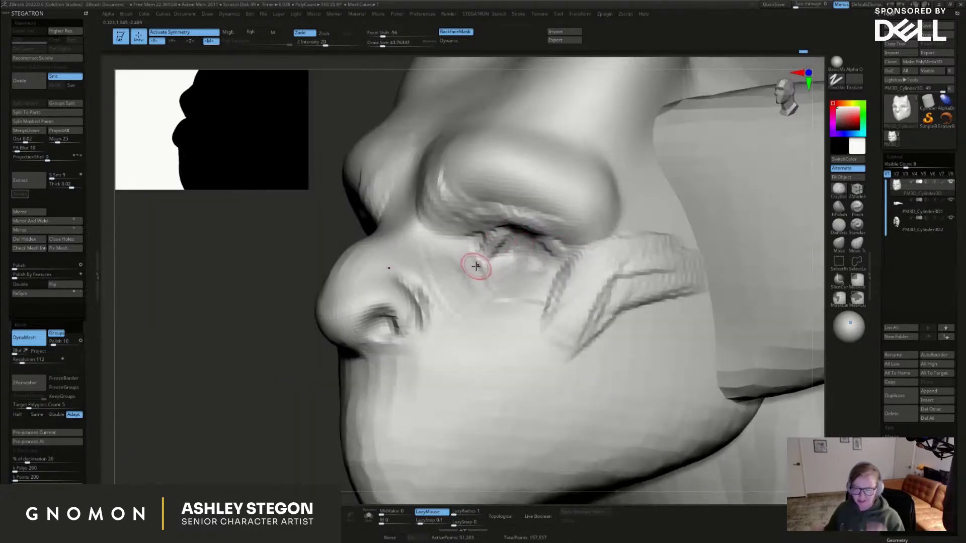
right_drag(476, 266, 528, 230)
key(s)
mouse_move(470, 208)
mouse_down()
mouse_move(533, 200)
mouse_move(581, 214)
mouse_up()
right_drag(536, 259, 513, 264)
mouse_move(506, 262)
mouse_down()
mouse_move(523, 272)
mouse_move(558, 264)
mouse_up()
right_drag(519, 253, 531, 247)
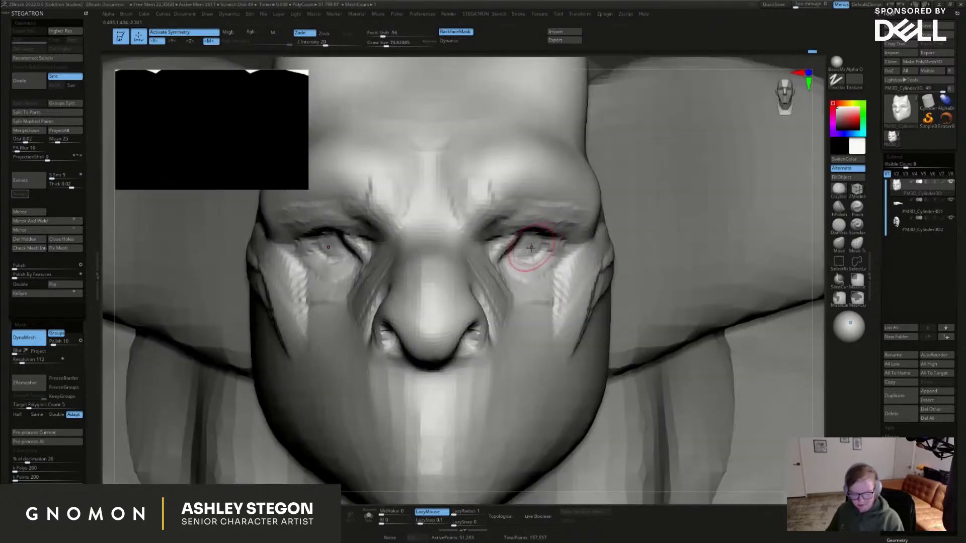
drag(520, 246, 531, 252)
right_drag(531, 253, 478, 241)
Refine the eyelid edges and outer eye corners with a smaller ClayBuildup brush
right_drag(549, 231, 511, 235)
key(bracketleft)
drag(497, 224, 578, 245)
right_drag(539, 242, 568, 245)
key(s)
mouse_move(567, 245)
mouse_down()
mouse_move(518, 259)
mouse_move(519, 240)
mouse_up()
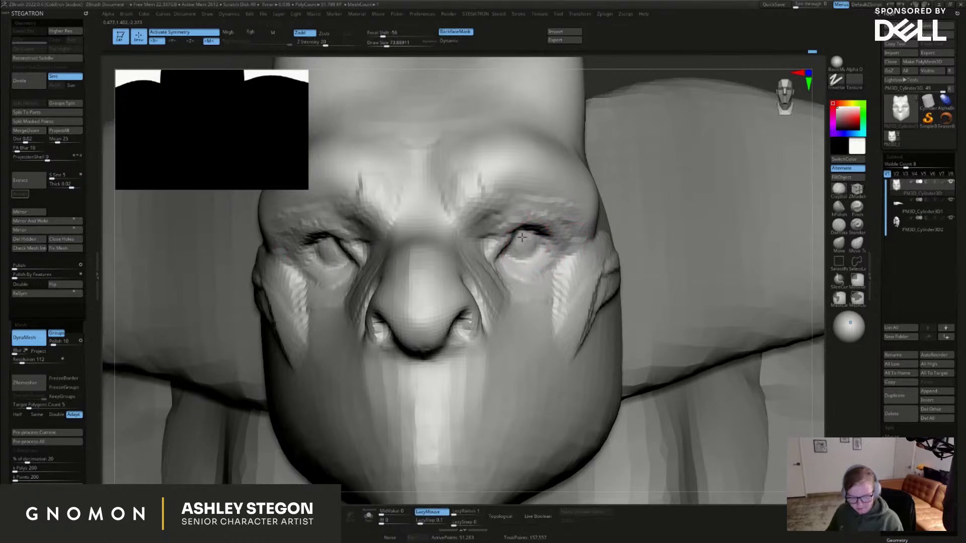
mouse_move(526, 246)
right_down()
mouse_move(548, 261)
mouse_move(537, 260)
right_up()
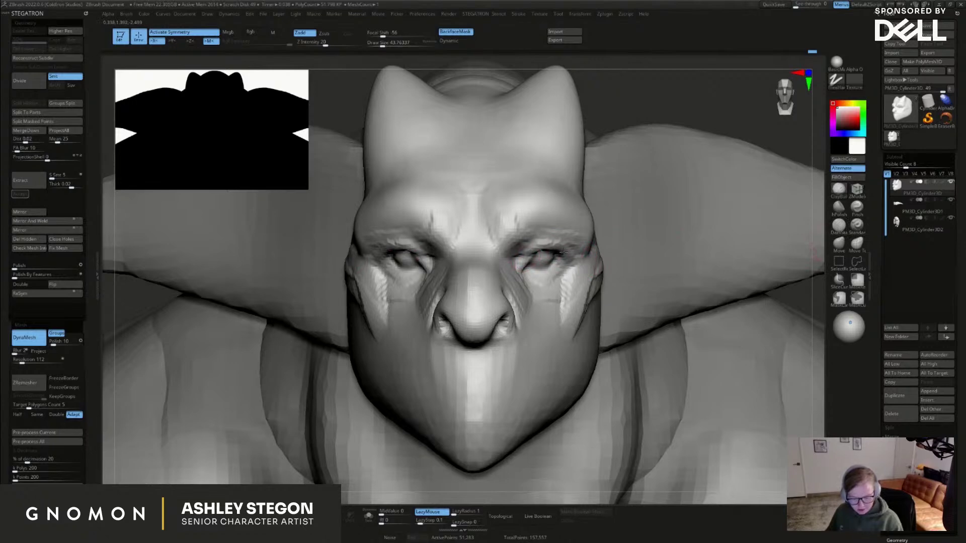
Add volume to the brow folds and the cheekbones with the ClayBuildup brush
right_drag(564, 260, 538, 243)
mouse_move(529, 210)
mouse_down()
mouse_move(525, 217)
mouse_move(543, 211)
mouse_up()
right_drag(553, 231, 565, 222)
key(s)
drag(593, 292, 599, 291)
right_drag(610, 277, 579, 320)
mouse_move(576, 308)
mouse_down()
mouse_move(558, 368)
mouse_move(563, 324)
mouse_move(557, 338)
mouse_up()
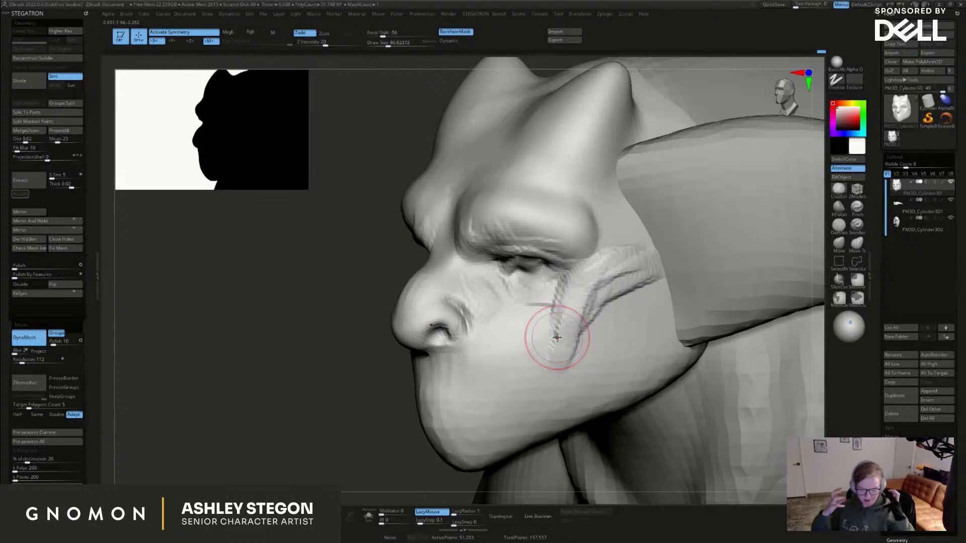
Try an angrier expression by pulling the inner brows down with an enlarged Move brush
click(839, 244)
right_drag(515, 294, 579, 289)
key(])
mouse_move(505, 225)
mouse_down()
mouse_move(513, 253)
mouse_move(502, 236)
mouse_up()
key(])
right_drag(546, 222, 561, 227)
drag(551, 236, 546, 241)
drag(502, 317, 513, 307)
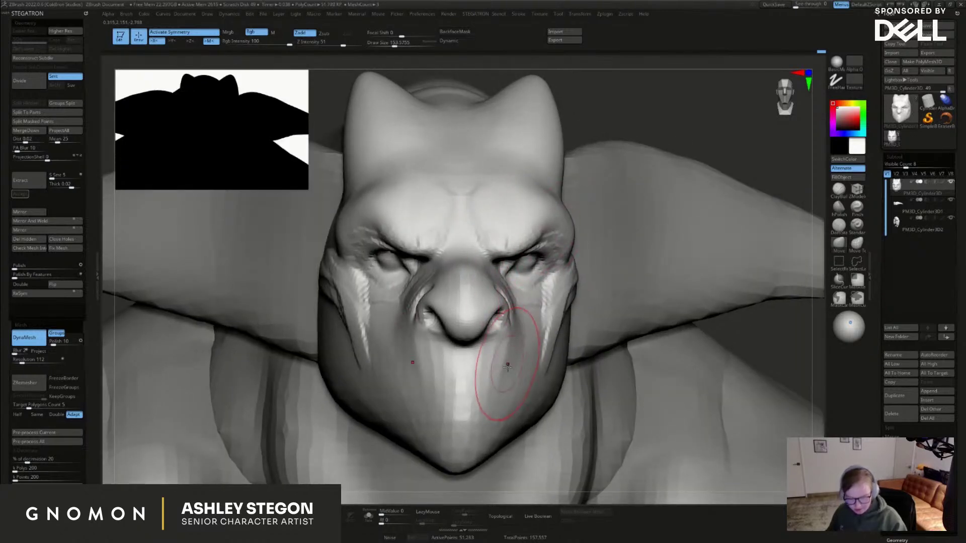
Reshape the nostril wings and the folds beneath the eyes with the Move brush at varying sizes
key([)
key([)
right_drag(500, 345, 466, 332)
key(])
drag(525, 312, 543, 304)
shift+right_drag(540, 311, 552, 313)
key([)
key([)
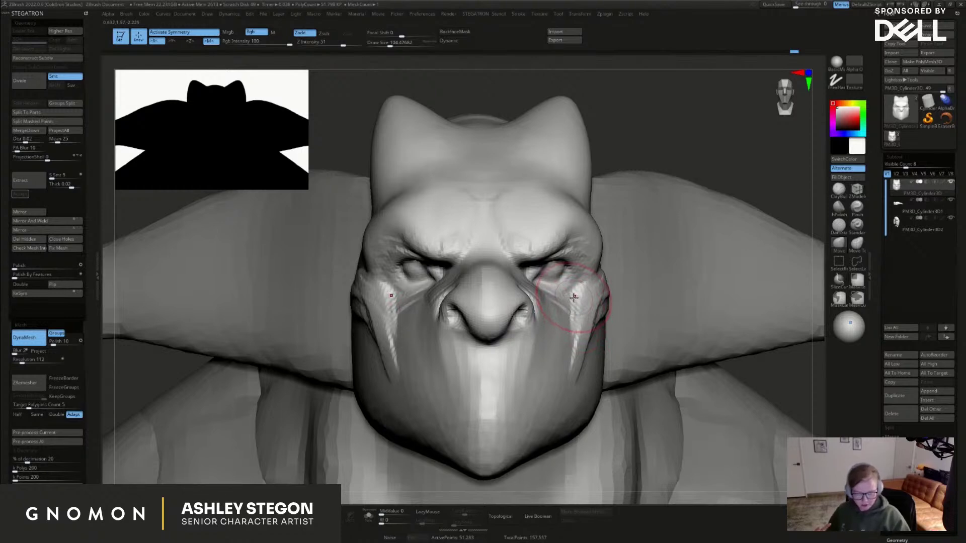
Undo the recent Move brush changes to the brows, nose and cheeks
right_drag(619, 326, 614, 334)
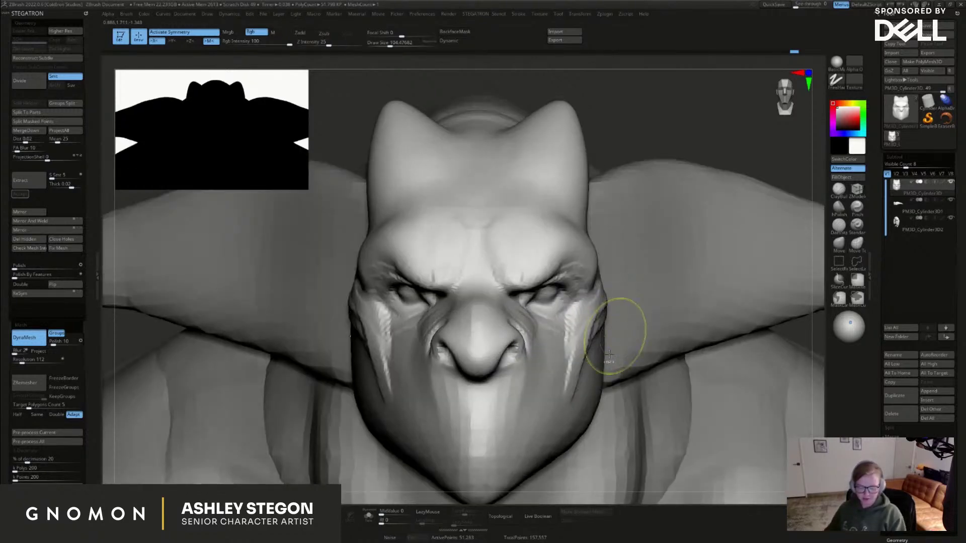
key(ctrl+z)
key(ctrl+z)
key(ctrl+z)
key(ctrl+z)
key(ctrl+z)
key(ctrl+z)
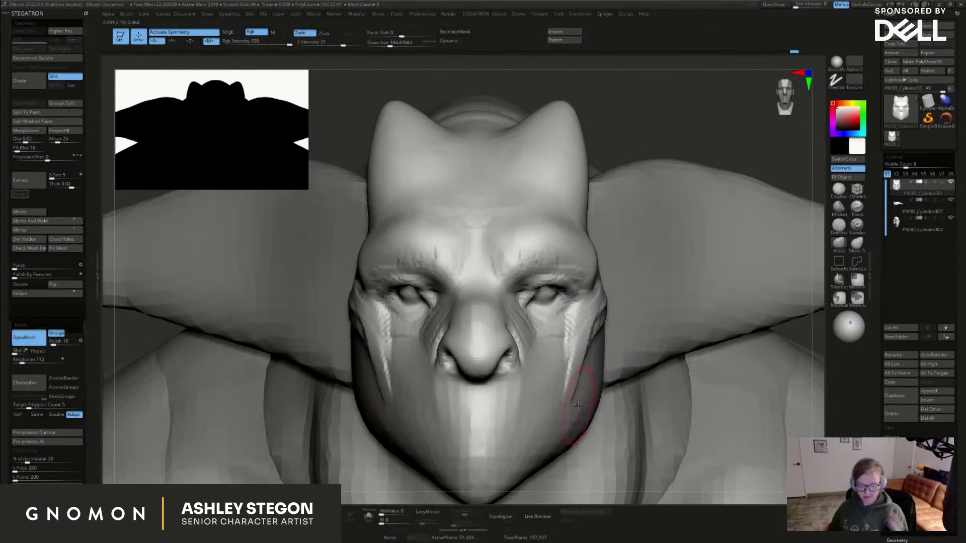
Smooth the rough cheekbone strokes and the area beneath the eyes
right_drag(571, 366, 528, 368)
mouse_move(573, 367)
shift+mouse_down()
mouse_move(600, 314)
mouse_move(578, 334)
mouse_move(581, 347)
shift+mouse_up()
alt+right_drag(586, 332, 603, 298)
shift+drag(551, 286, 548, 305)
Build up the planes between the nose and cheeks with a resized ClayBuildup brush
right_drag(804, 176, 759, 182)
key(s)
drag(544, 284, 542, 284)
drag(532, 276, 547, 296)
right_drag(521, 276, 522, 290)
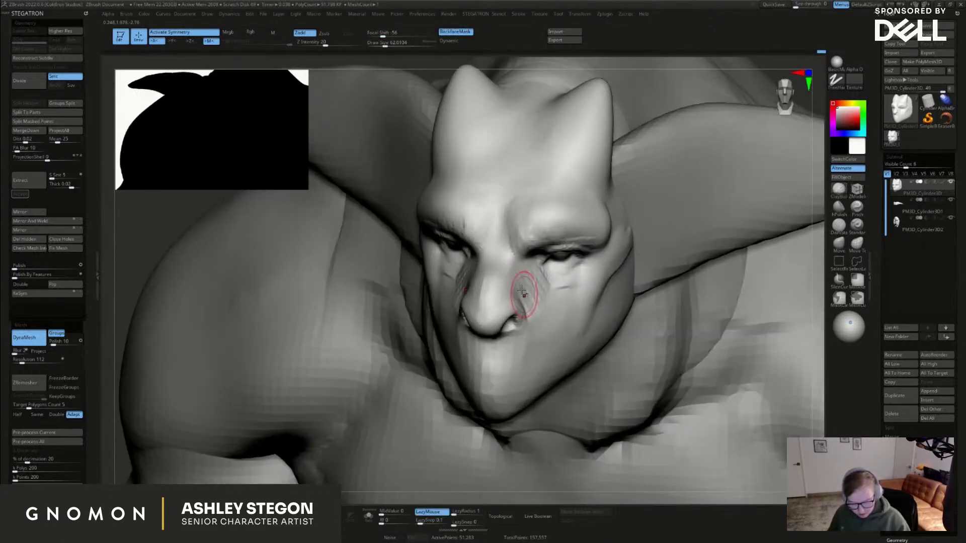
drag(532, 293, 550, 309)
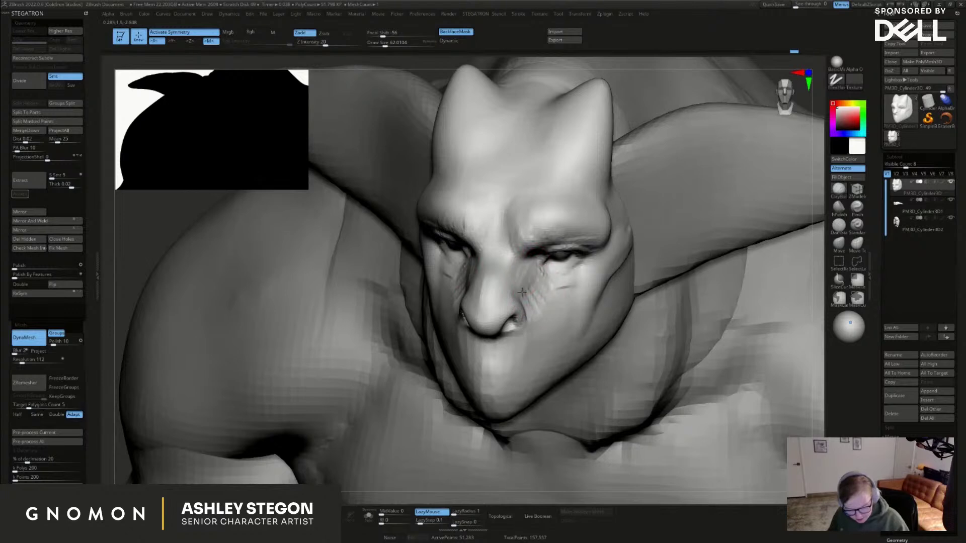
right_drag(534, 293, 492, 260)
Block in the lips and mouth corners below the nose with the ClayBuildup brush
right_drag(547, 292, 514, 328)
mouse_move(490, 338)
mouse_down()
mouse_move(518, 327)
mouse_move(514, 337)
mouse_move(455, 328)
mouse_up()
right_drag(475, 343, 508, 342)
key(s)
drag(443, 338, 421, 336)
shift+right_drag(508, 345, 475, 341)
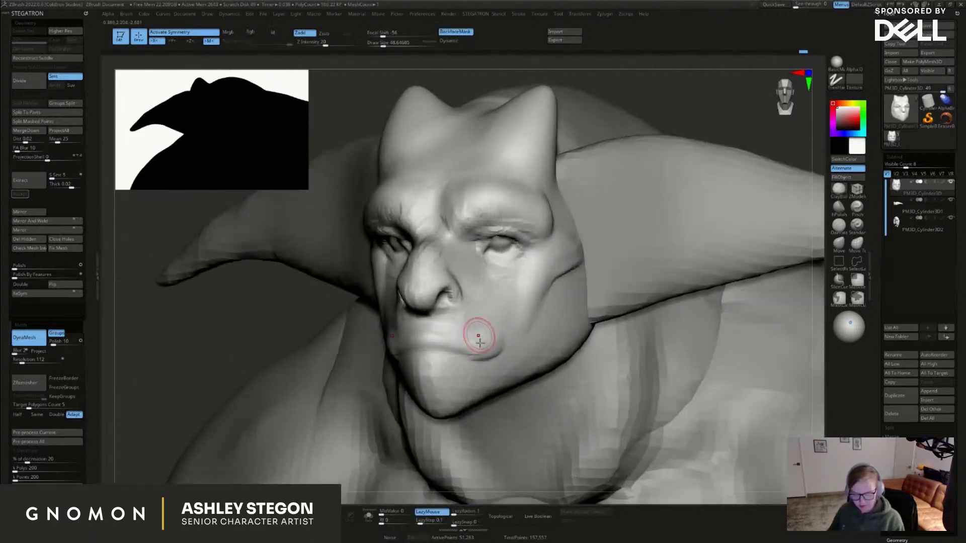
Insert mirrored cylinders at the mouth corners with the IMM Primitives brush and split them from the masked head into their own subtool
key(comma)
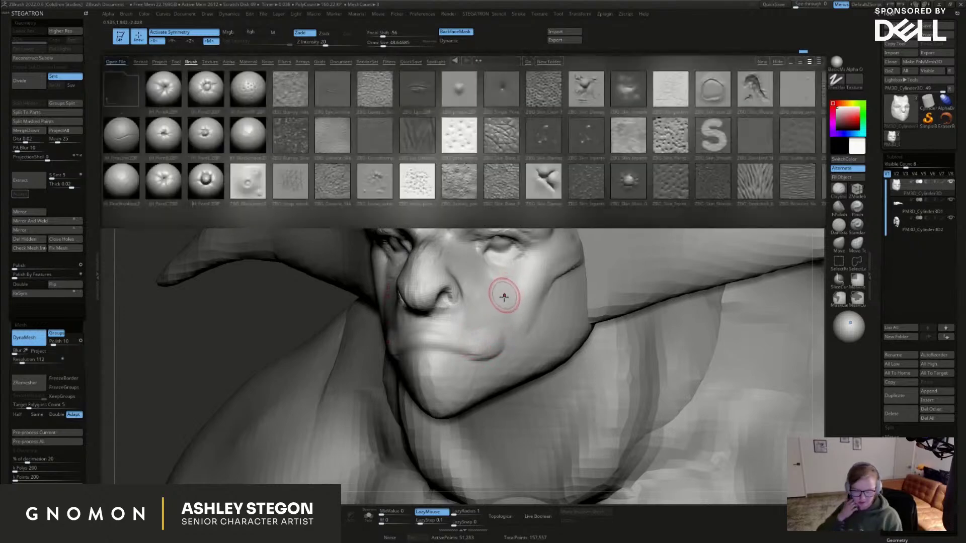
key(comma)
key(b)
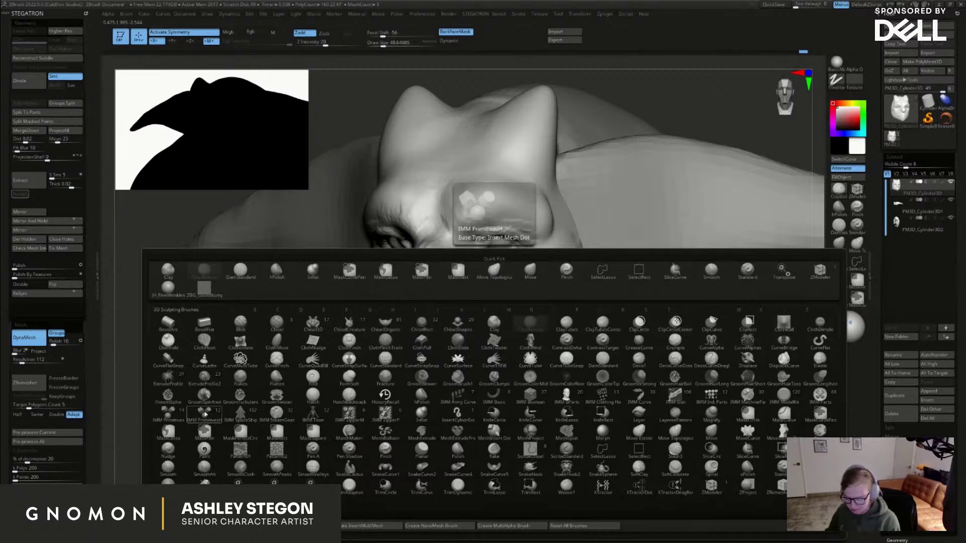
click(169, 415)
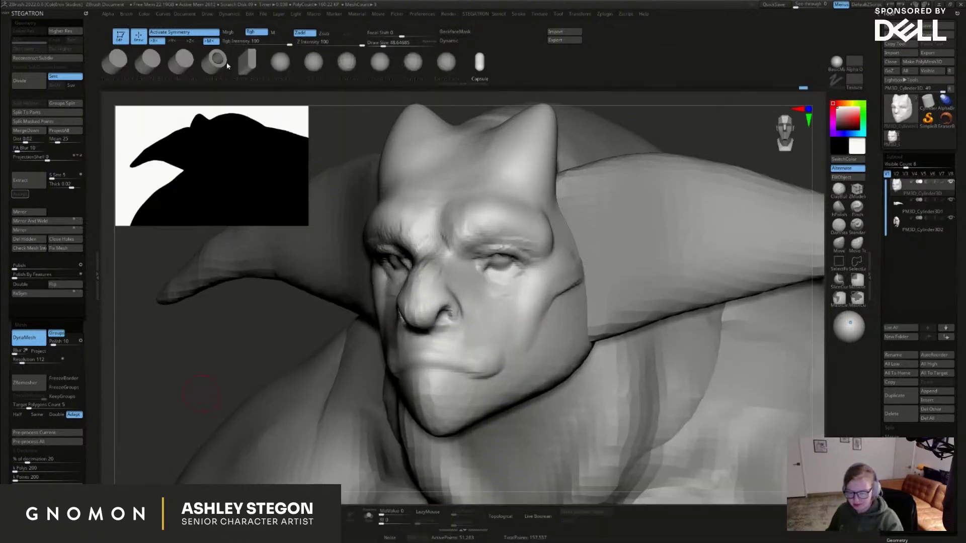
click(123, 60)
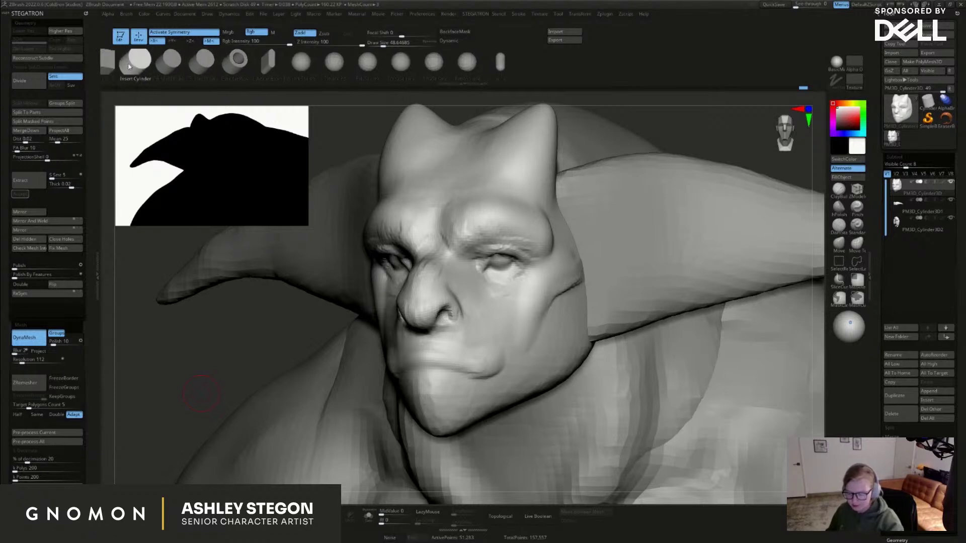
drag(478, 355, 482, 372)
key(shift+f)
drag(337, 425, 406, 409)
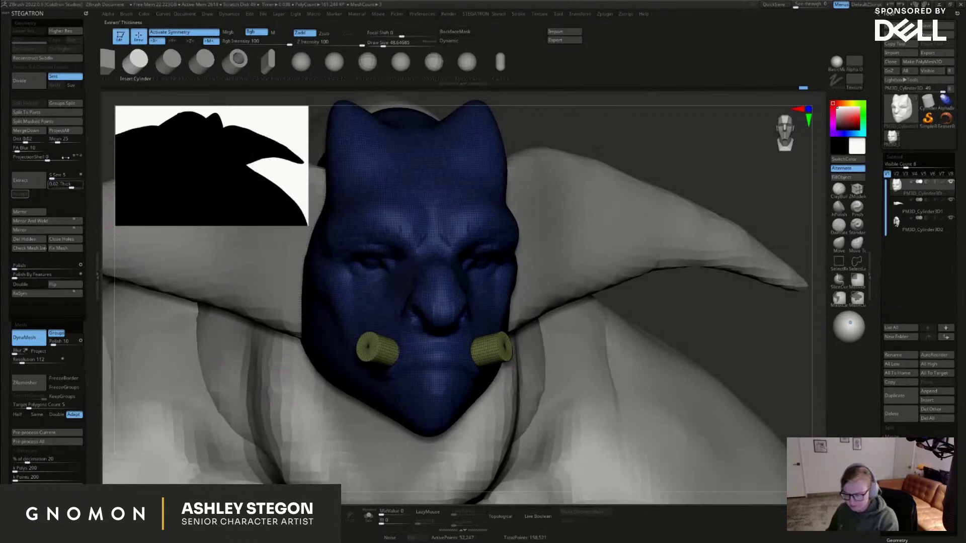
click(53, 123)
Reposition the two cylinders at the mouth corners and soften them into rounded forms
key(w)
mouse_move(502, 364)
mouse_down()
mouse_move(506, 347)
mouse_move(495, 330)
mouse_up()
key(q)
key(s)
key(s)
right_drag(450, 352, 527, 354)
drag(490, 349, 470, 380)
key(ctrl+z)
Smooth the rounded forms and stretch them into pointed tusks with the Move brush
click(844, 249)
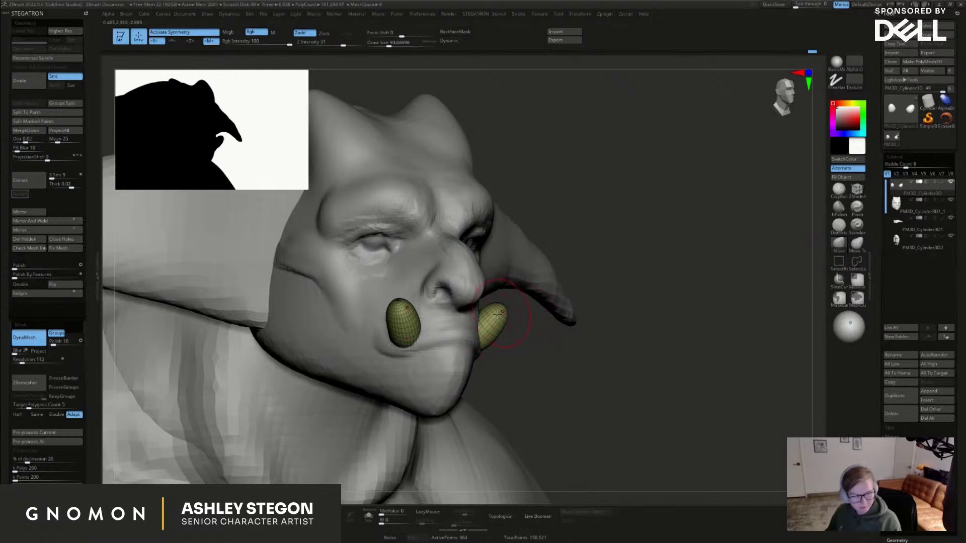
mouse_move(483, 332)
shift+mouse_down()
mouse_move(476, 345)
mouse_move(507, 295)
mouse_move(505, 309)
shift+mouse_up()
key(s)
mouse_move(495, 313)
mouse_down()
mouse_move(508, 322)
mouse_move(498, 308)
mouse_up()
key(s)
drag(598, 370, 445, 355)
key(s)
drag(516, 354, 548, 364)
key(s)
drag(549, 363, 543, 362)
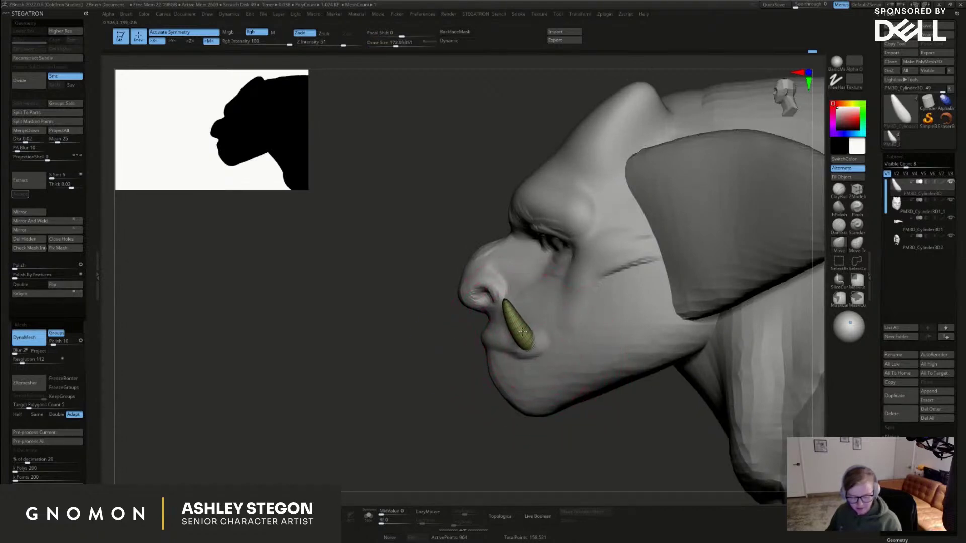
Adjust the tusks' shape from the front with the Move brush and turn off the polyframe display
right_drag(555, 341, 709, 348)
key(s)
drag(543, 351, 543, 345)
key(shift+f)
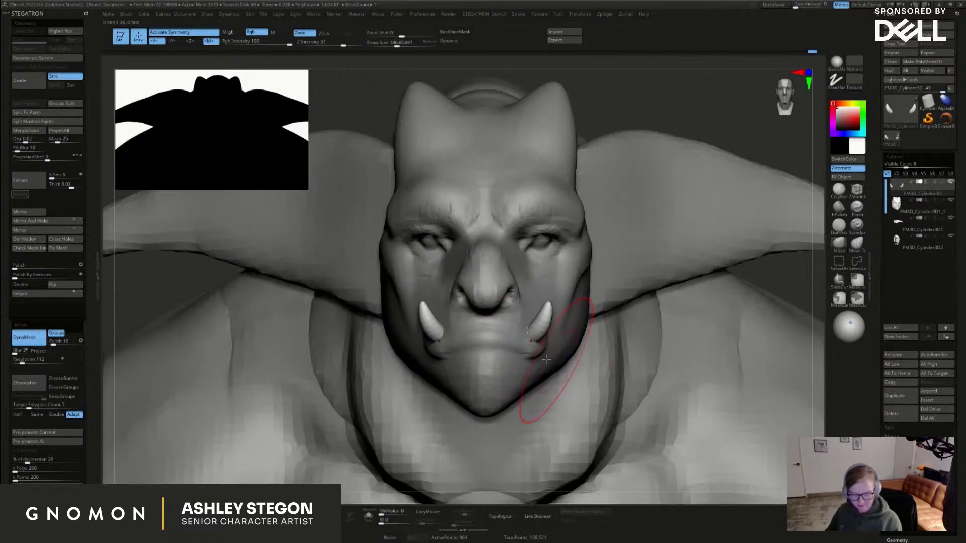
Enlarge the tusks and adjust their placement at the mouth corners
right_drag(558, 358, 495, 364)
key(s)
drag(535, 377, 531, 376)
mouse_move(530, 376)
ctrl+right_down()
mouse_move(478, 367)
mouse_move(606, 359)
mouse_move(533, 375)
mouse_move(519, 341)
mouse_move(520, 363)
mouse_move(595, 355)
mouse_move(550, 361)
ctrl+right_up()
key(w)
key(q)
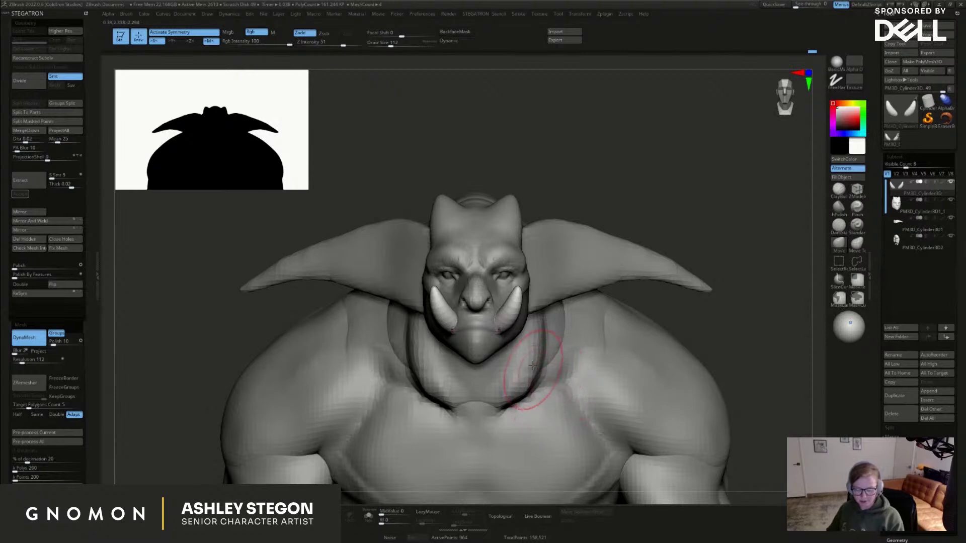
Refine the tusks' length and curve with a larger Move brush and duplicate the tusk subtool
key(bracketright)
key(bracketright)
key(bracketright)
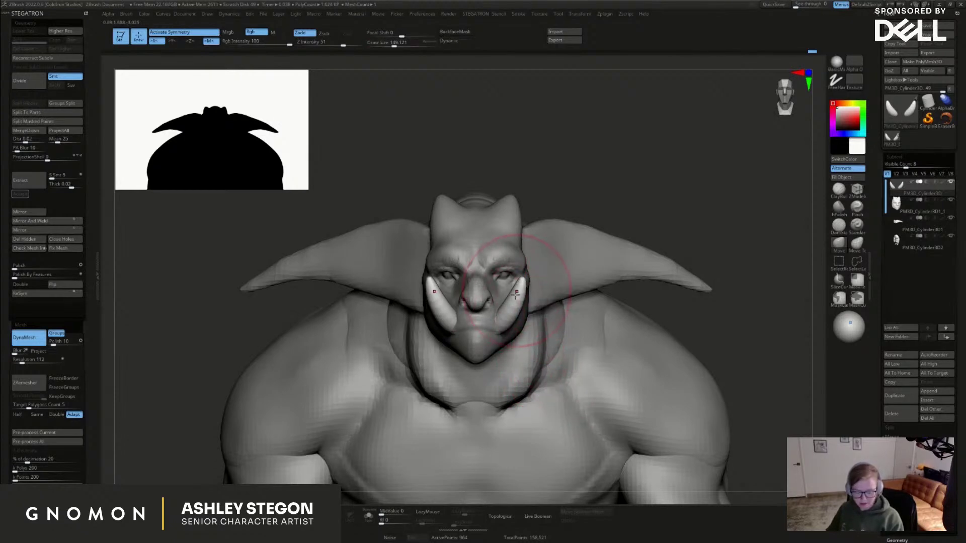
right_drag(516, 294, 510, 301)
right_drag(495, 337, 459, 331)
mouse_move(533, 340)
mouse_down()
mouse_move(519, 328)
mouse_move(618, 327)
mouse_move(633, 341)
mouse_move(616, 330)
mouse_move(627, 407)
mouse_move(622, 392)
mouse_up()
key(s)
key(s)
drag(545, 329, 550, 329)
click(898, 397)
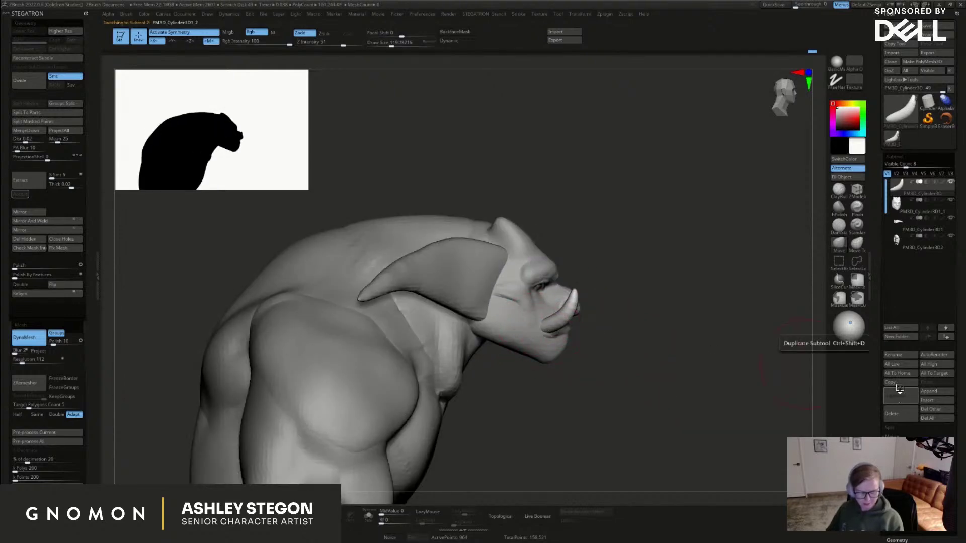
Compare the shorter tusks with the longer duplicate by switching between the two tusk subtools in side, front and three-quarter views
click(915, 183)
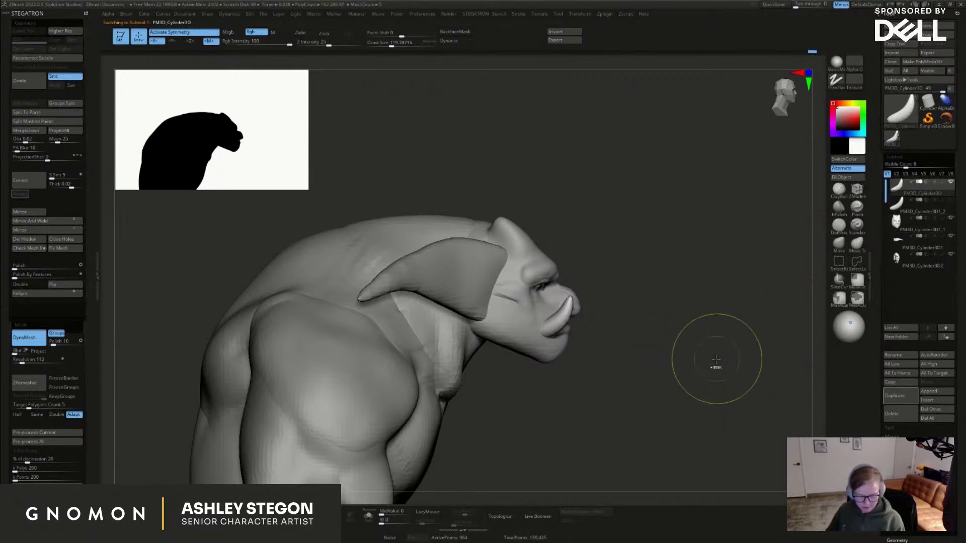
drag(711, 355, 674, 371)
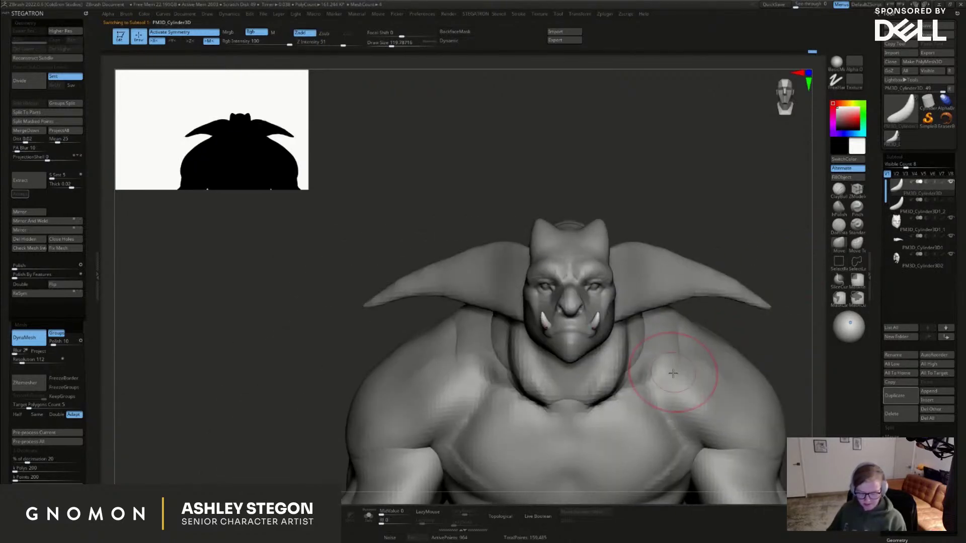
click(921, 207)
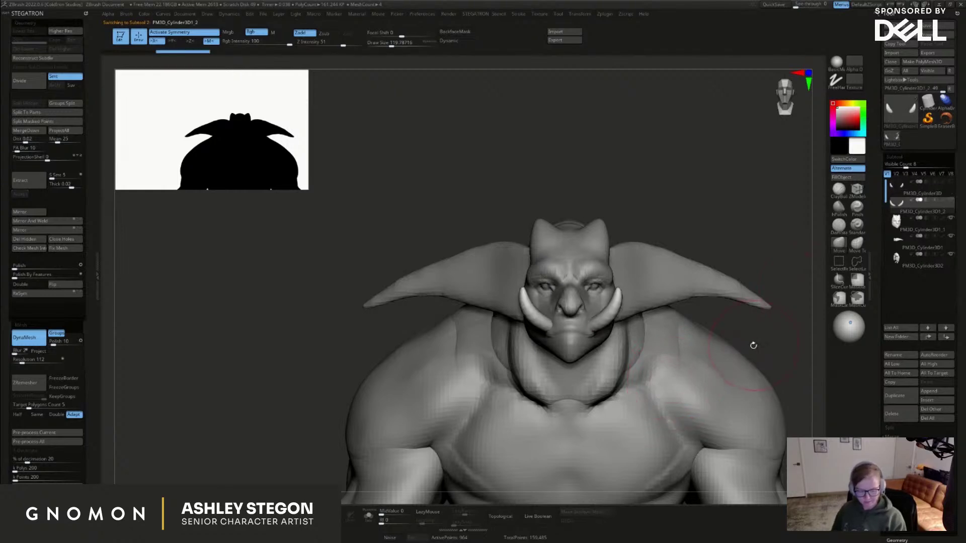
key(Up)
mouse_move(744, 344)
mouse_down()
mouse_move(716, 349)
mouse_move(719, 366)
mouse_up()
key(Down)
key(Down)
key(Up)
key(Up)
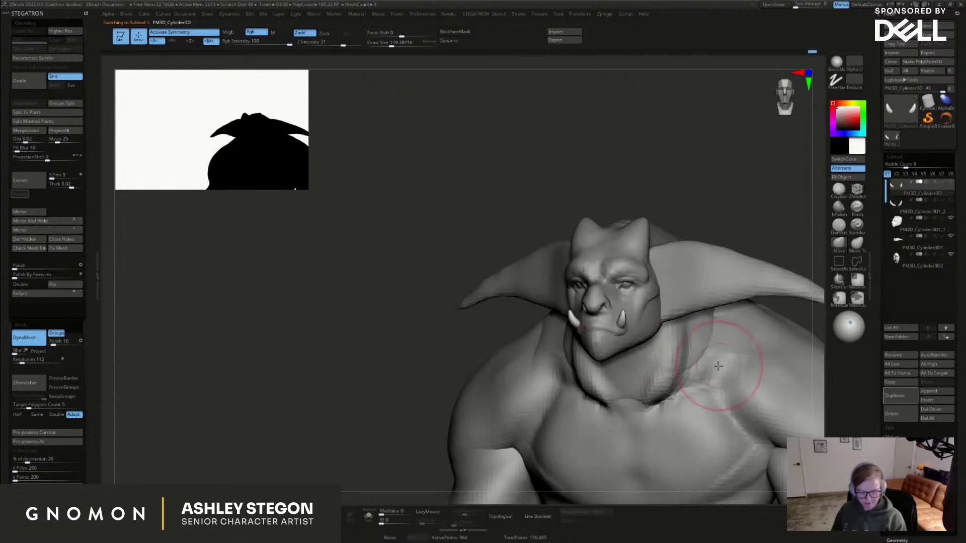
right_drag(719, 366, 735, 365)
key(Down)
key(Up)
key(Down)
mouse_move(729, 366)
mouse_down()
mouse_move(738, 367)
mouse_move(698, 363)
mouse_move(701, 372)
mouse_up()
key(Up)
mouse_move(703, 373)
right_down()
mouse_move(716, 372)
mouse_move(702, 372)
right_up()
key(Down)
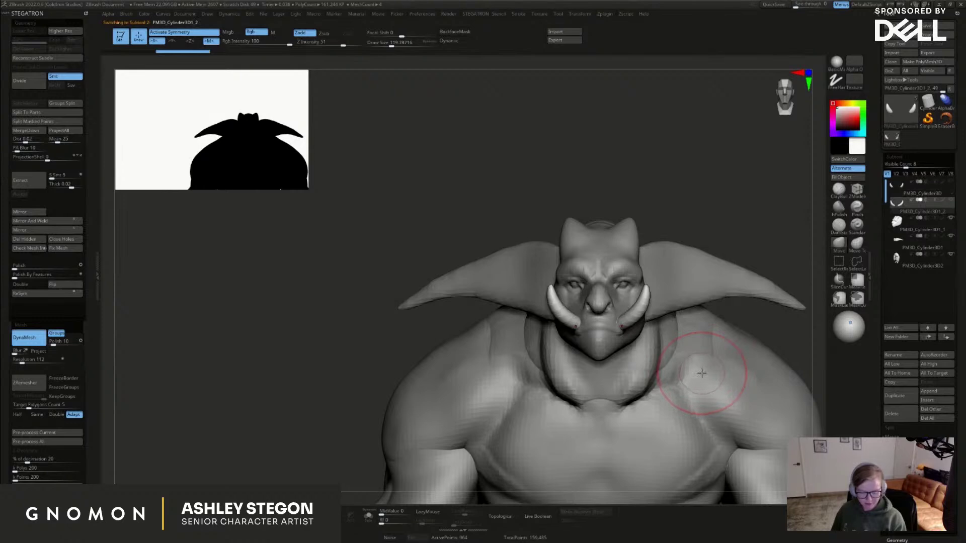
alt+click(702, 373)
key(Down)
key(Up)
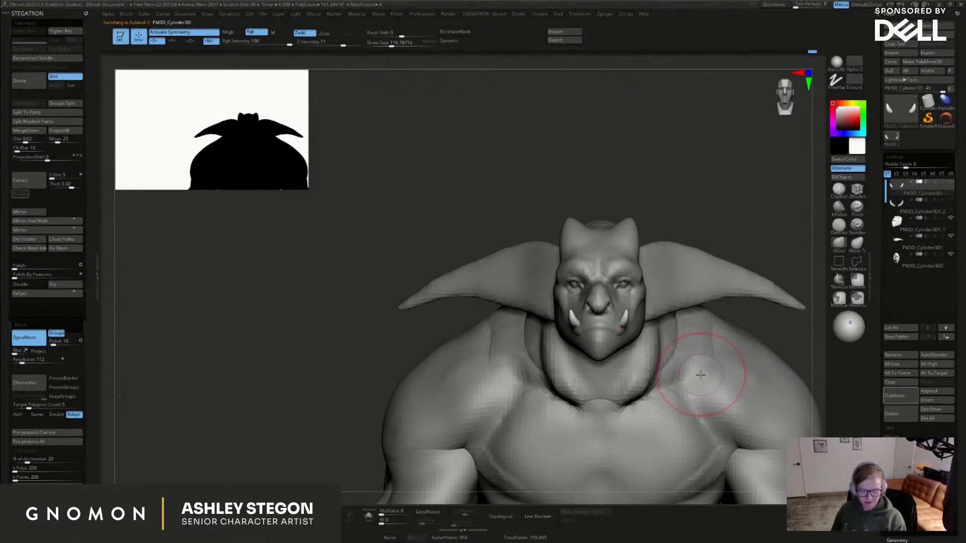
key(Down)
mouse_move(664, 377)
right_down()
mouse_move(711, 379)
mouse_move(669, 382)
right_up()
alt+click(669, 384)
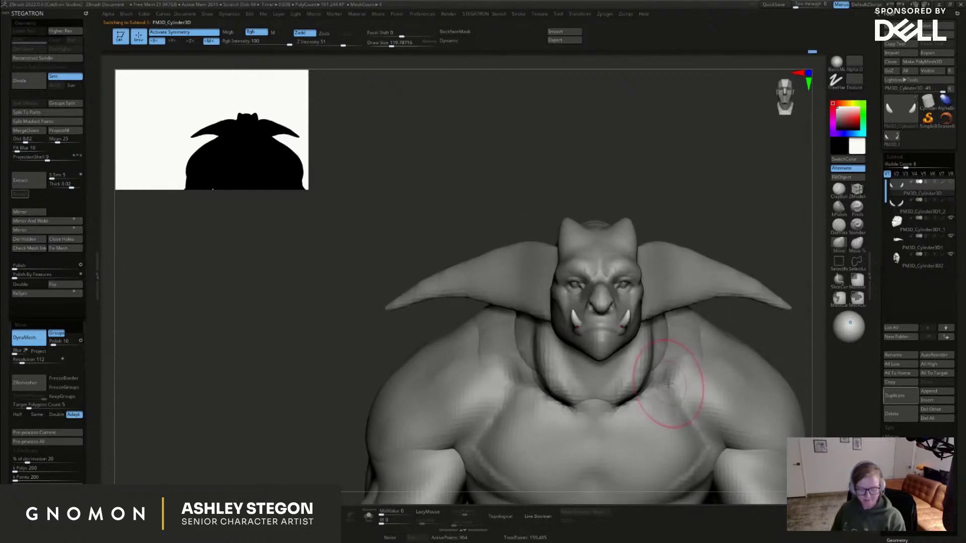
Select the head subtool and build up the lip around the tusk base with the ClayBuildup brush at draw size about 49
mouse_move(606, 345)
ctrl+right_down()
mouse_move(603, 377)
mouse_move(615, 344)
ctrl+right_up()
key(bracketleft)
alt+click(598, 356)
click(949, 182)
key(s)
drag(603, 335, 599, 336)
key(s)
ctrl+right_drag(606, 324, 623, 347)
right_drag(624, 347, 611, 333)
key(s)
drag(613, 332, 617, 332)
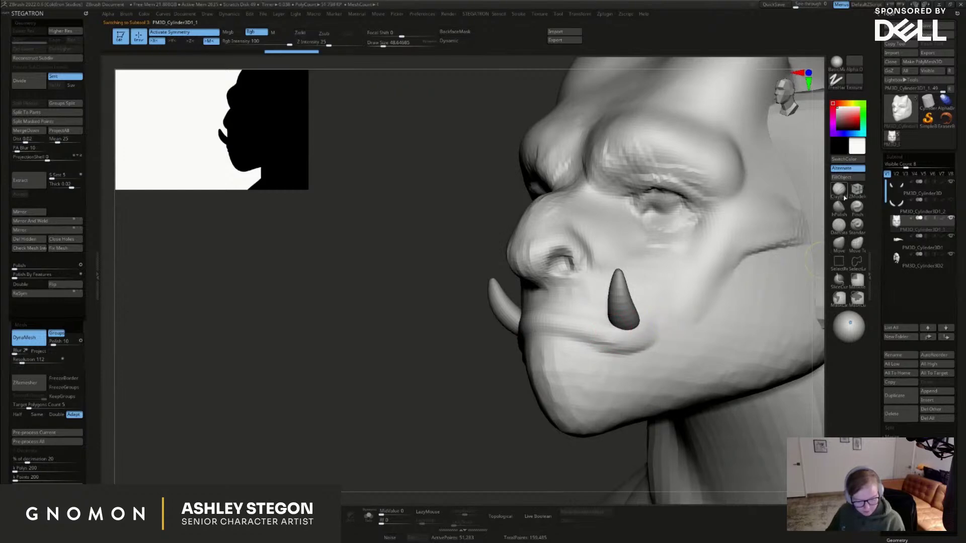
click(846, 200)
right_drag(610, 340, 615, 330)
drag(643, 322, 650, 298)
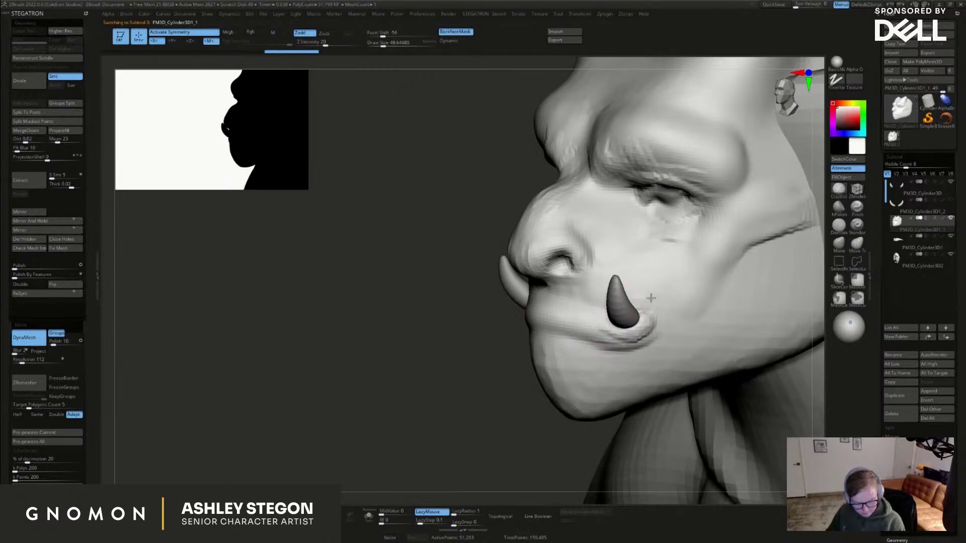
Carve a crease at the mouth corners behind the tusks with the DamStandard brush
click(845, 243)
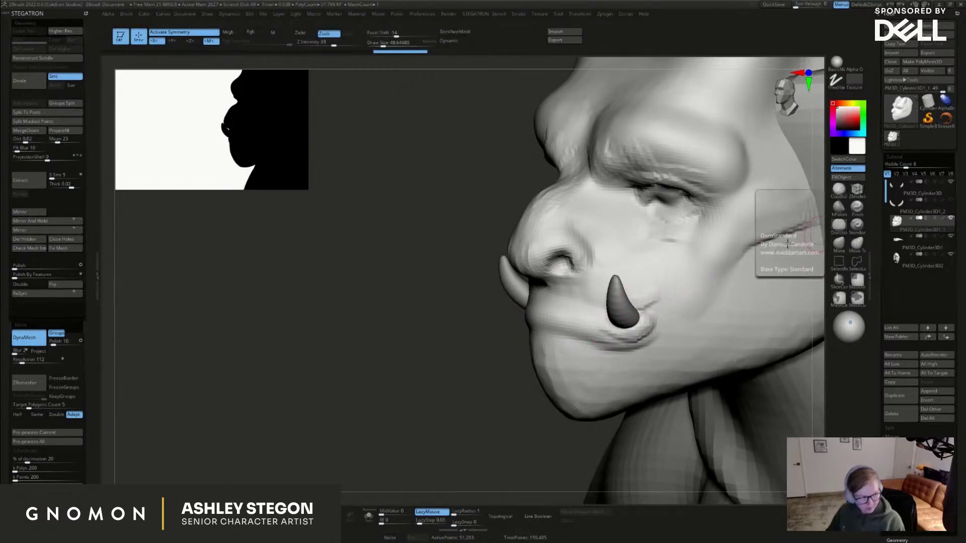
mouse_move(614, 334)
right_down()
mouse_move(581, 346)
mouse_move(594, 307)
right_up()
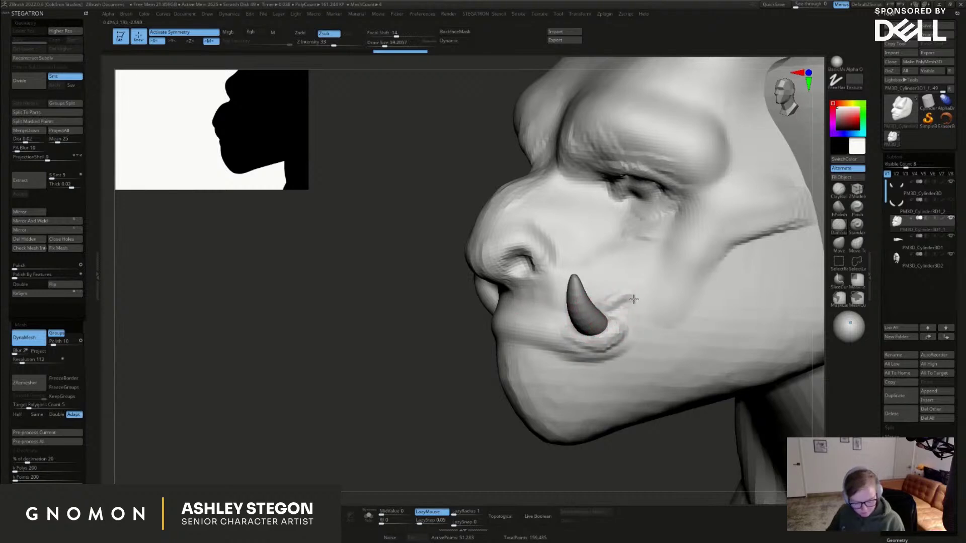
right_drag(635, 298, 664, 282)
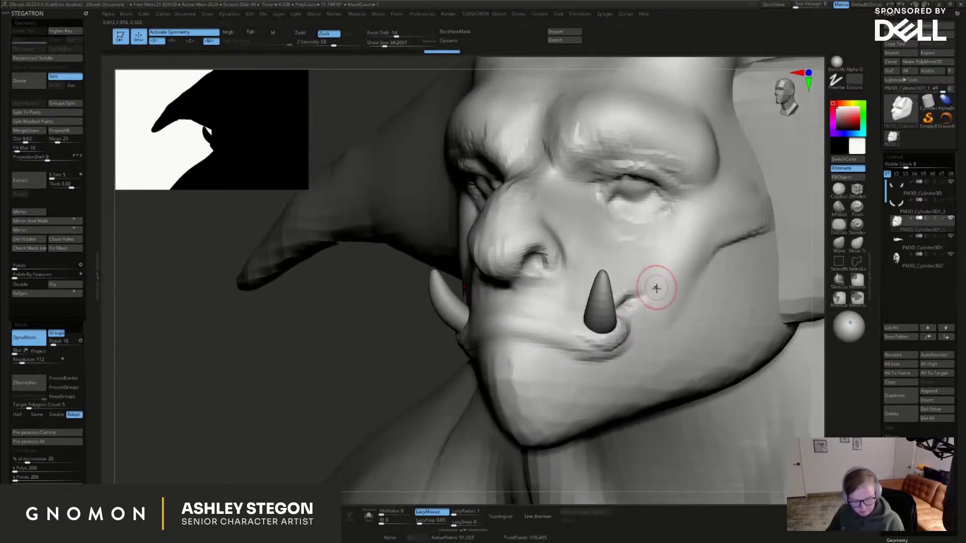
mouse_move(623, 342)
right_down()
mouse_move(582, 335)
mouse_move(641, 324)
mouse_move(640, 280)
right_up()
key(b)
key(d)
key(s)
right_drag(626, 330, 474, 306)
right_drag(562, 309, 526, 306)
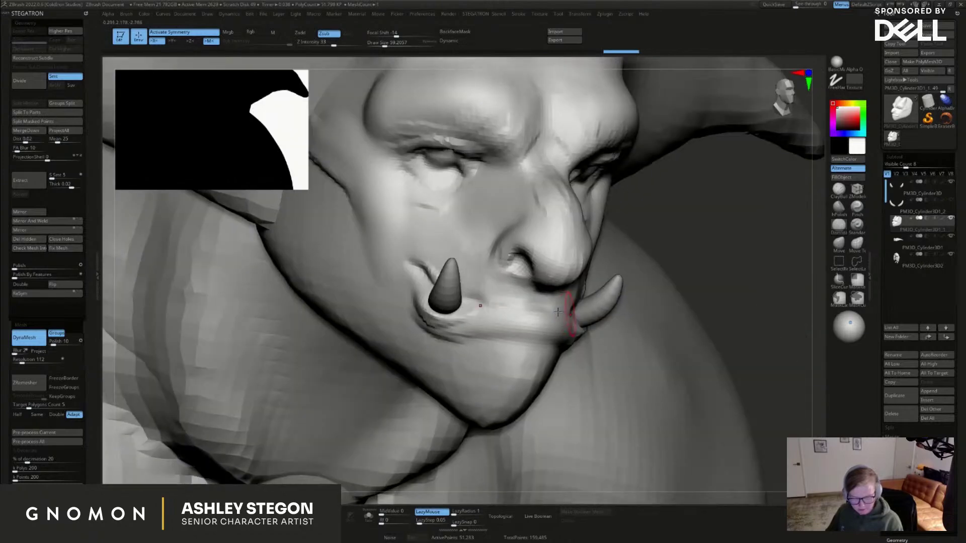
right_drag(468, 303, 604, 354)
right_drag(579, 317, 632, 314)
Deepen the line between the upper and lower lips with DamStandard, adjusting the brush size along the mouth
key(s)
drag(578, 334, 587, 355)
mouse_move(587, 355)
right_down()
mouse_move(563, 332)
mouse_move(589, 314)
mouse_move(583, 342)
mouse_move(596, 343)
mouse_move(606, 302)
mouse_move(613, 301)
mouse_move(593, 323)
mouse_move(625, 323)
right_up()
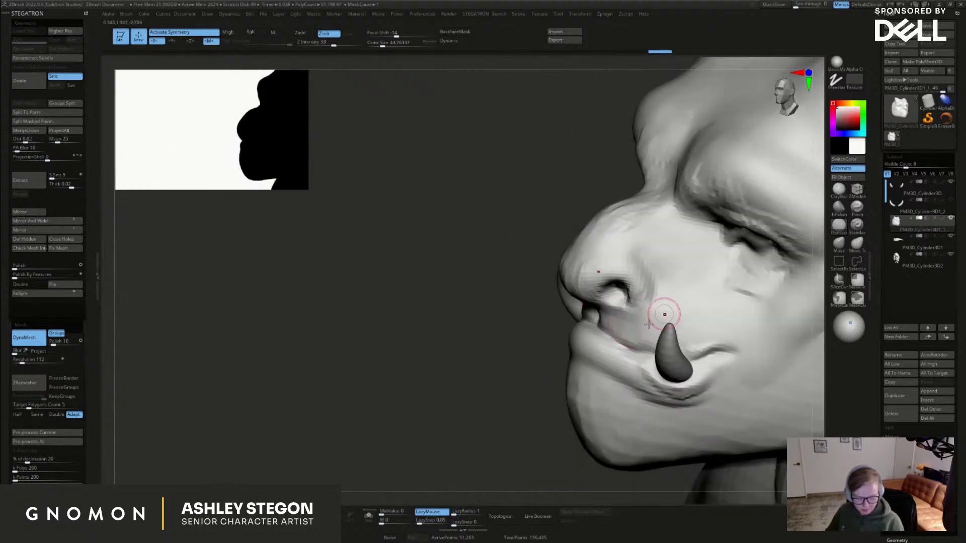
drag(594, 358, 573, 360)
key(])
key(])
key(])
right_drag(614, 389, 651, 394)
mouse_move(662, 359)
right_down()
mouse_move(648, 355)
mouse_move(671, 371)
right_up()
Isolate the head, sharpen the mouth line and corner crease with DamStandard at draw size about 31, and show the other subtools again
click(369, 516)
key([)
key([)
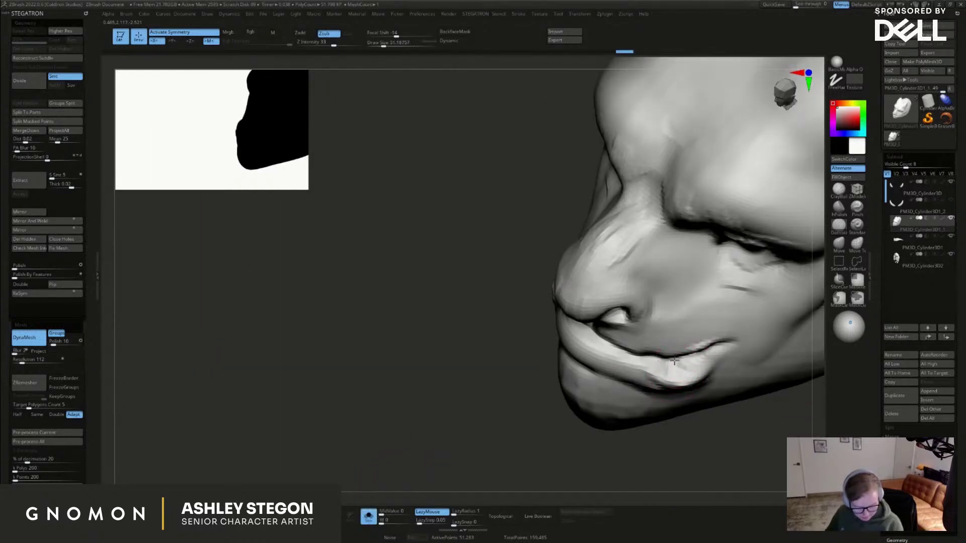
mouse_move(679, 369)
right_down()
mouse_move(688, 317)
mouse_move(726, 345)
mouse_move(729, 330)
mouse_move(704, 347)
mouse_move(677, 325)
mouse_move(684, 388)
mouse_move(672, 373)
mouse_move(694, 392)
right_up()
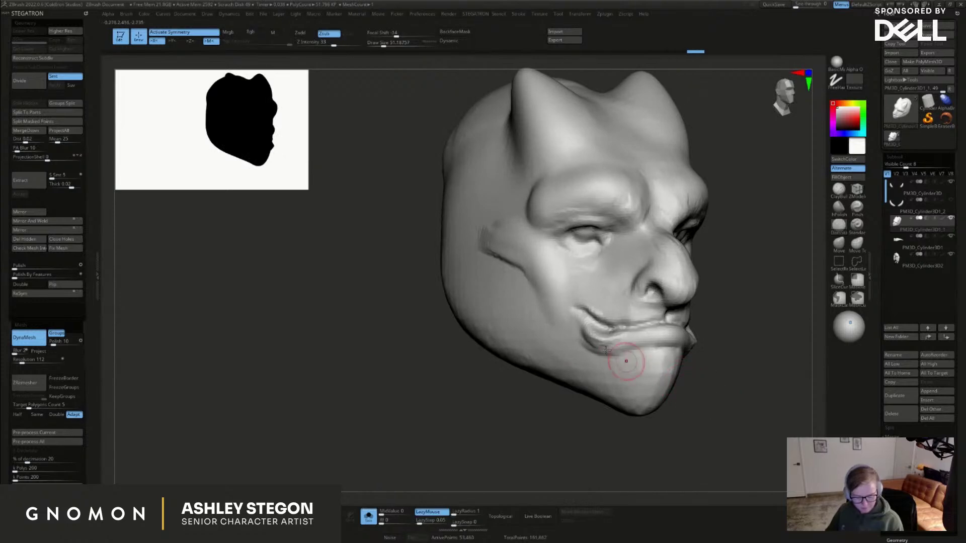
mouse_move(636, 365)
right_down()
mouse_move(655, 347)
mouse_move(591, 417)
mouse_move(562, 427)
mouse_move(602, 420)
mouse_move(623, 388)
mouse_move(742, 329)
right_up()
key(alt+s)
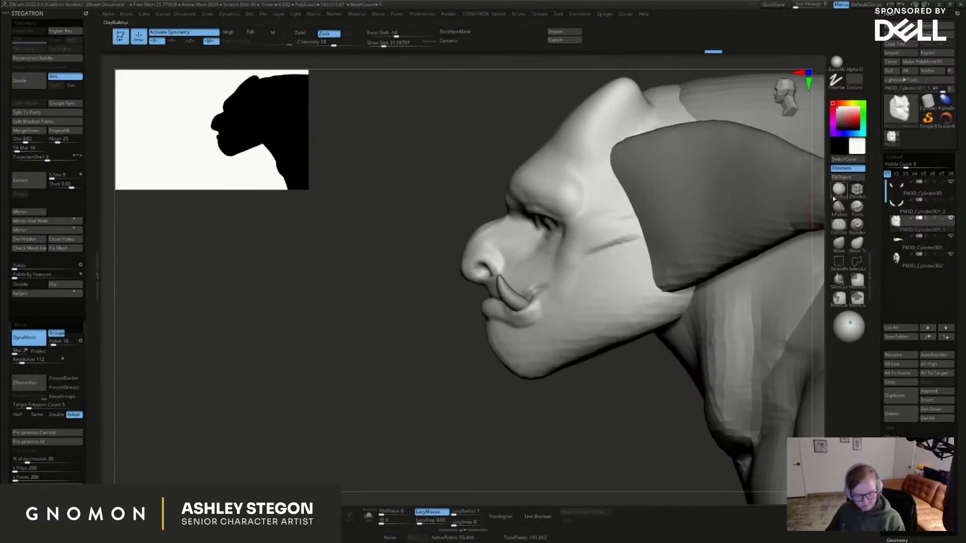
Build up folds on the brow ridge and around the eyes with the ClayBuildup brush at draw size about 33
click(838, 190)
right_drag(631, 271, 572, 316)
right_drag(539, 228, 574, 228)
key(s)
drag(527, 225, 522, 225)
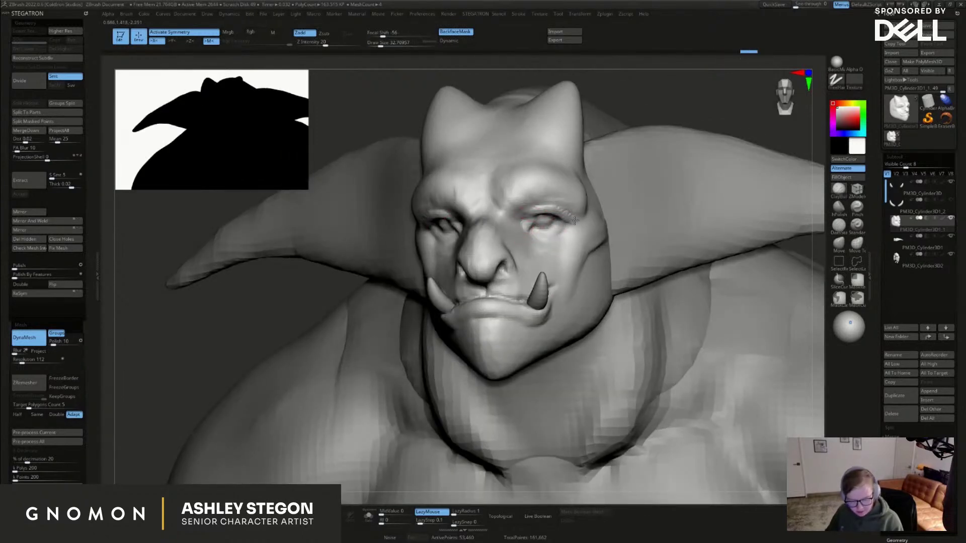
mouse_move(552, 232)
right_down()
mouse_move(532, 226)
mouse_move(543, 201)
mouse_move(522, 206)
right_up()
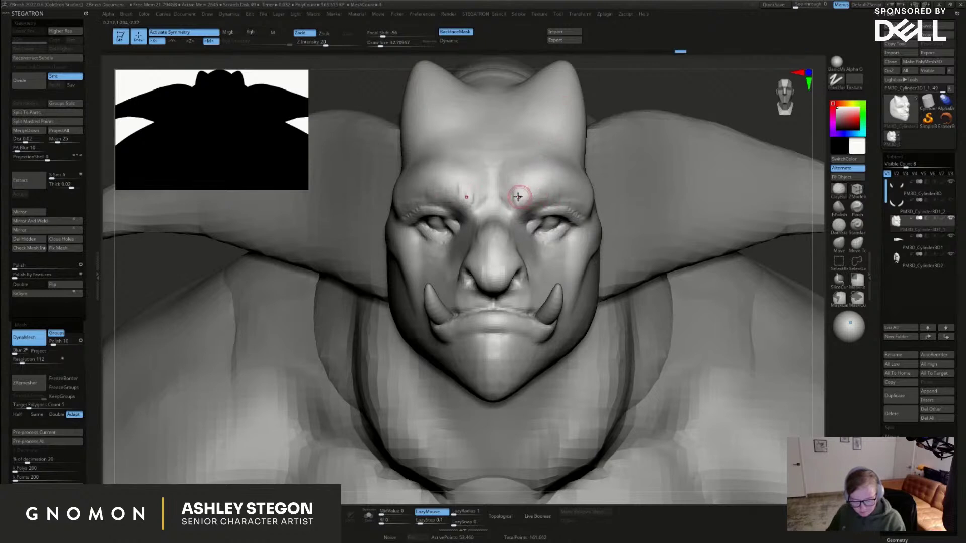
right_drag(562, 199, 562, 192)
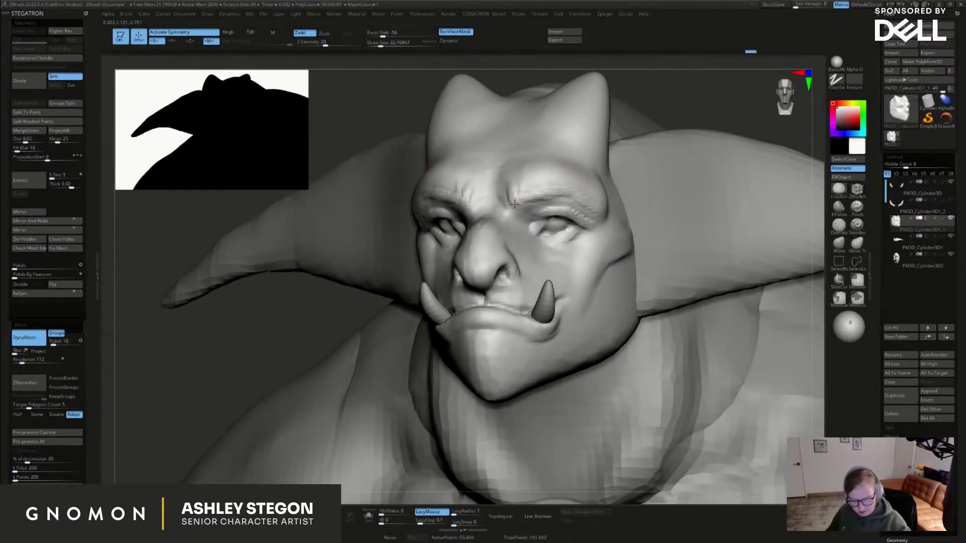
right_drag(528, 176, 505, 88)
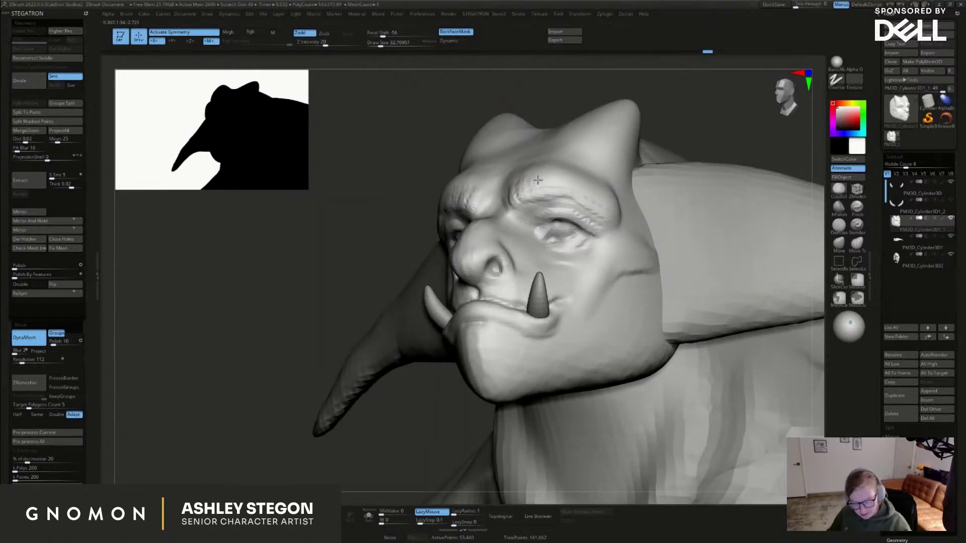
mouse_move(547, 187)
right_down()
mouse_move(532, 183)
mouse_move(582, 200)
right_up()
drag(583, 202, 570, 181)
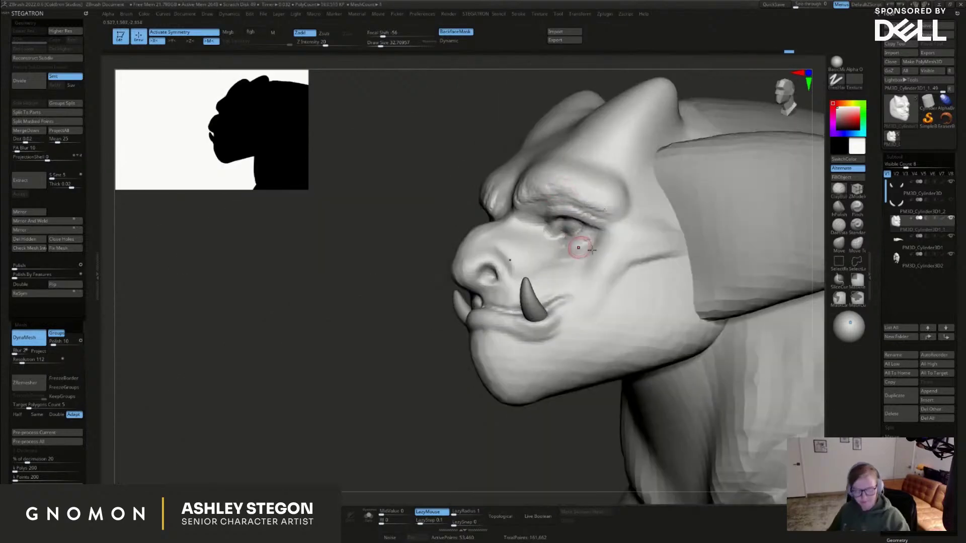
Add diagonal wrinkles on the cheeks between the eyes, nose and mouth corners with ClayBuildup at draw size about 39
right_drag(598, 246, 623, 242)
mouse_move(591, 304)
right_down()
mouse_move(609, 282)
mouse_move(629, 280)
mouse_move(579, 289)
mouse_move(621, 293)
mouse_move(523, 254)
mouse_move(550, 251)
right_up()
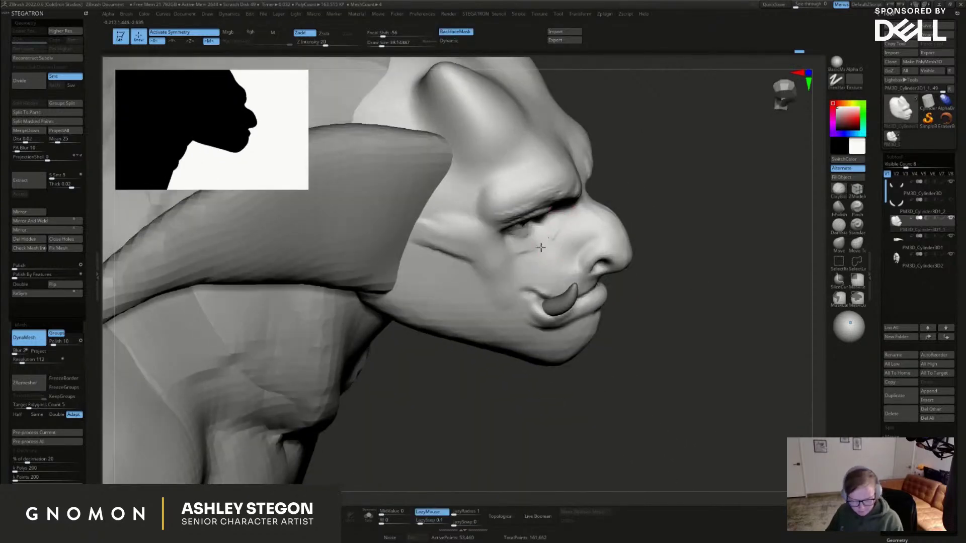
key(s)
drag(565, 264, 567, 265)
drag(574, 252, 548, 268)
right_drag(543, 256, 533, 238)
key(s)
drag(535, 235, 531, 230)
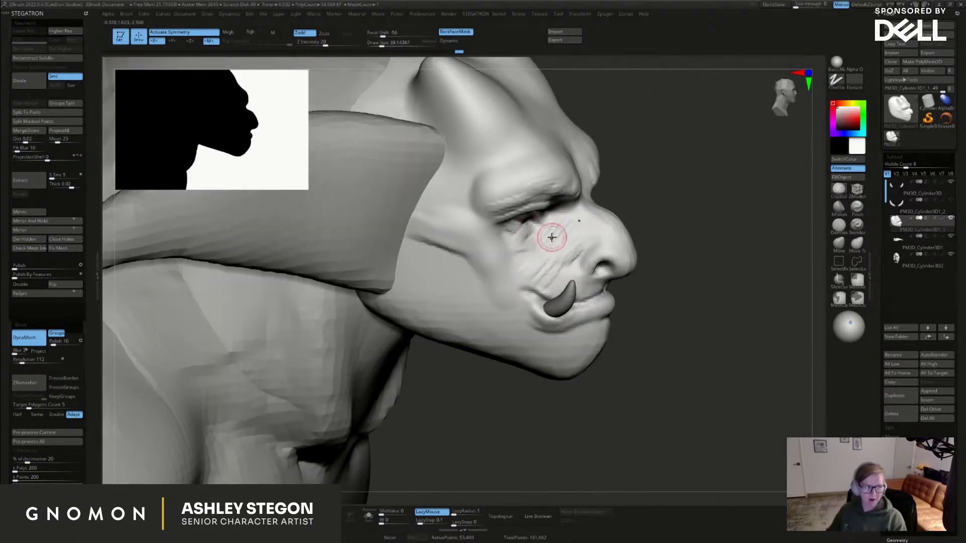
mouse_move(520, 319)
right_down()
mouse_move(517, 306)
mouse_move(386, 300)
right_up()
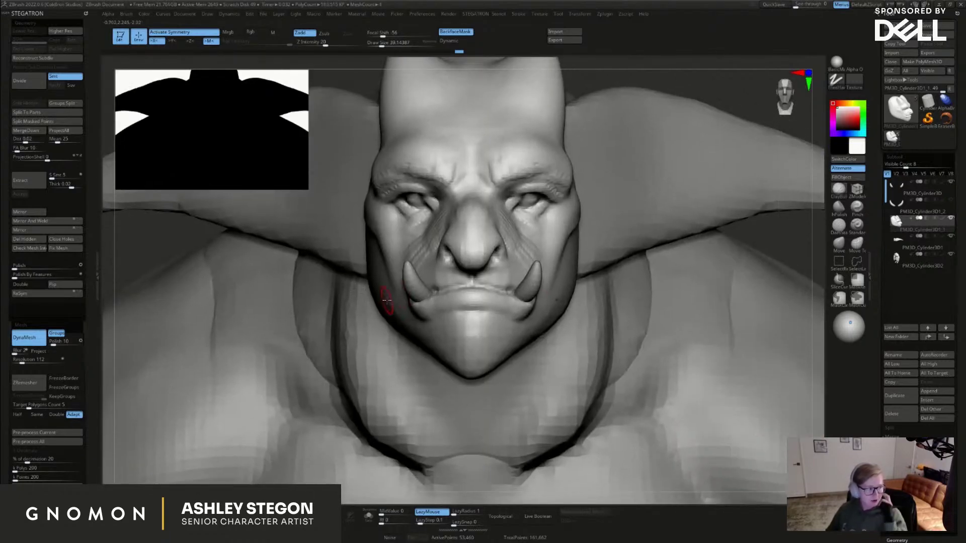
mouse_move(545, 332)
right_down()
mouse_move(535, 334)
mouse_move(555, 408)
right_up()
right_drag(561, 367, 536, 387)
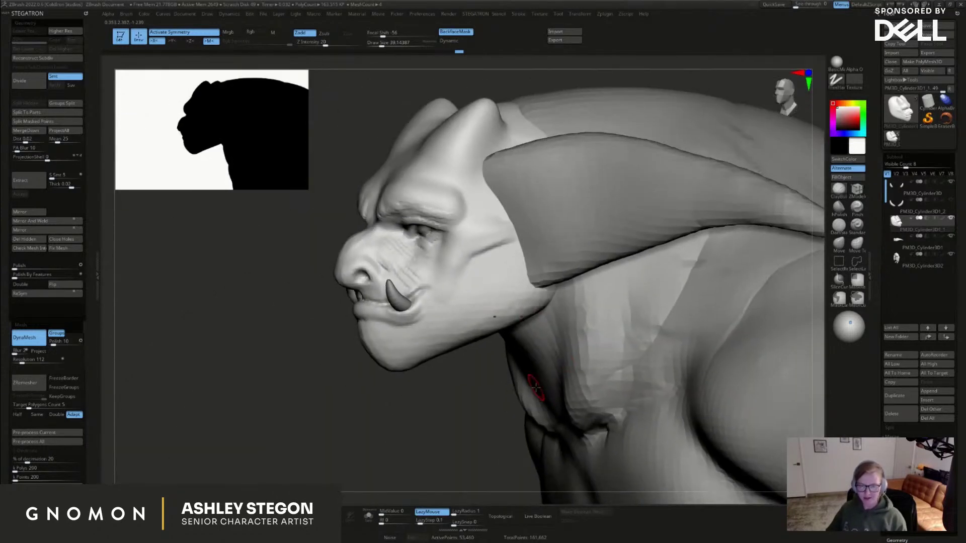
Bring up the reference board and review the troll bard concept with the costume and instrument images around it
right_drag(489, 0, 477, 320)
right_drag(355, 0, 454, 107)
drag(455, 110, 457, 21)
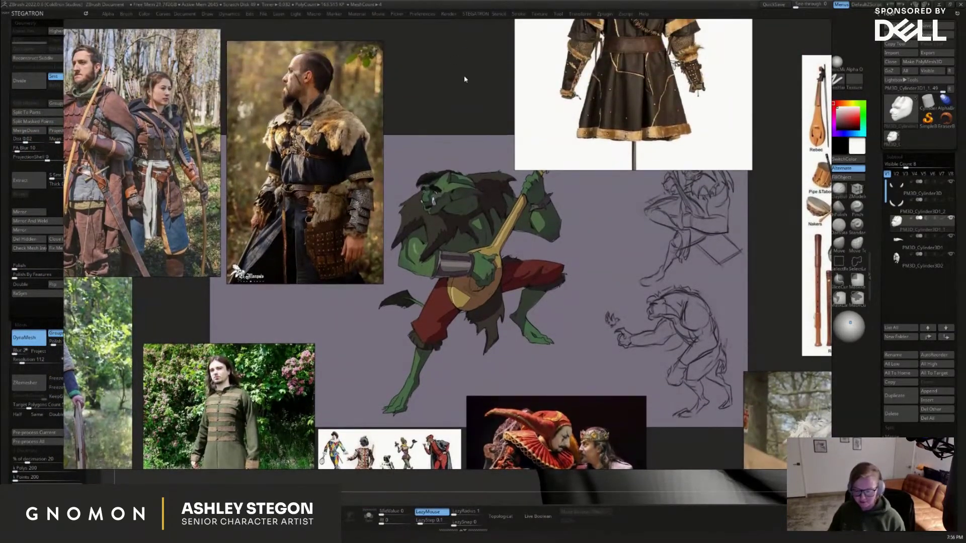
scroll(464, 79, down, 3)
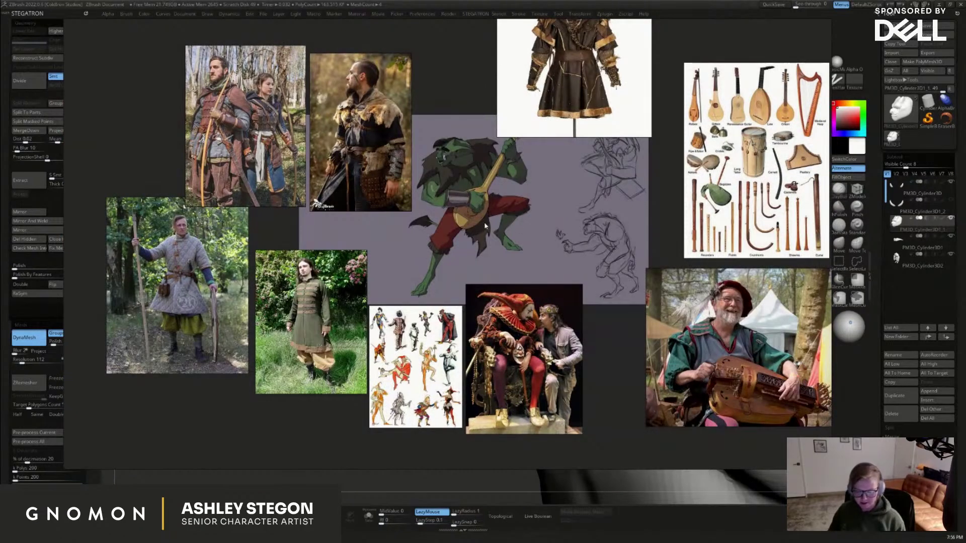
scroll(624, 320, up, 1)
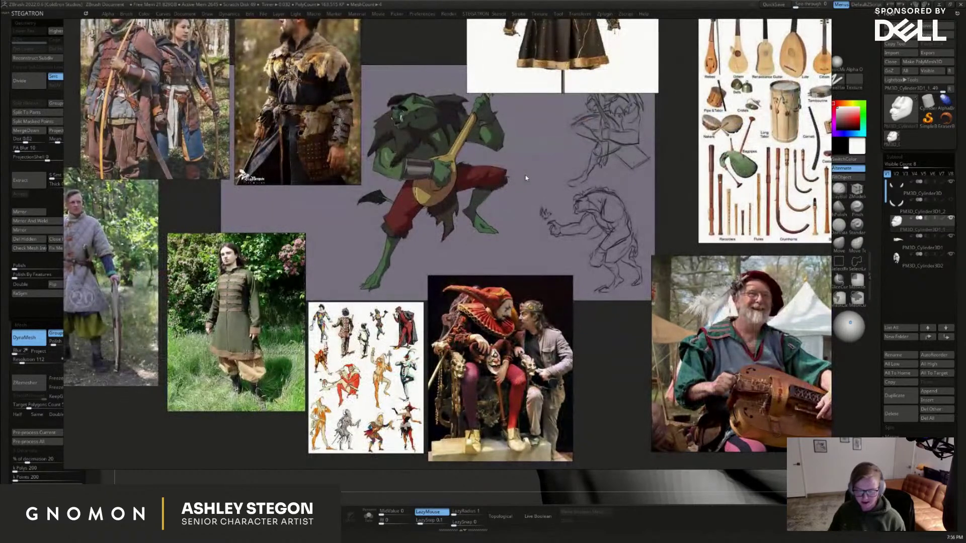
middle_drag(671, 159, 668, 189)
Reposition the fur-trimmed coat image beside the medieval instruments chart and examine both references
drag(617, 107, 615, 74)
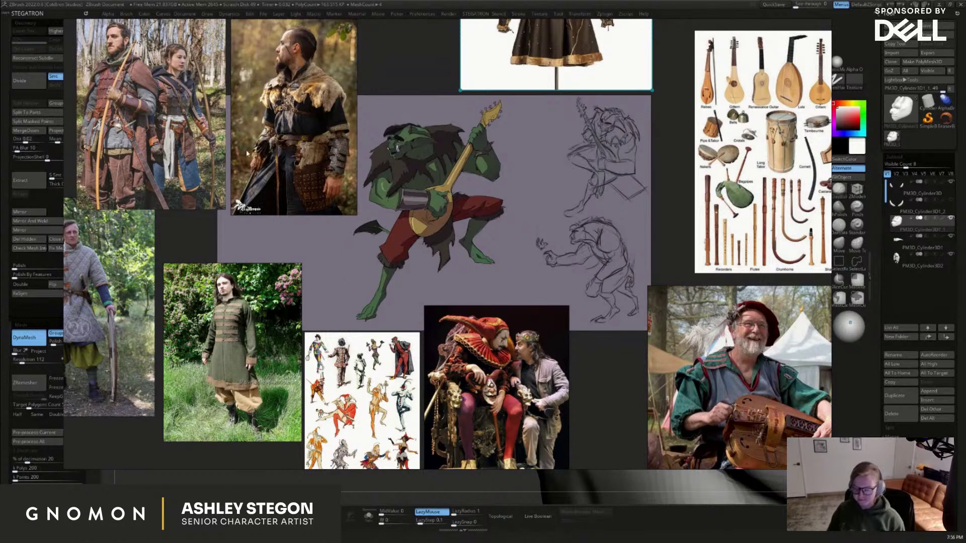
mouse_move(542, 72)
mouse_down()
mouse_move(542, 109)
mouse_move(568, 186)
mouse_up()
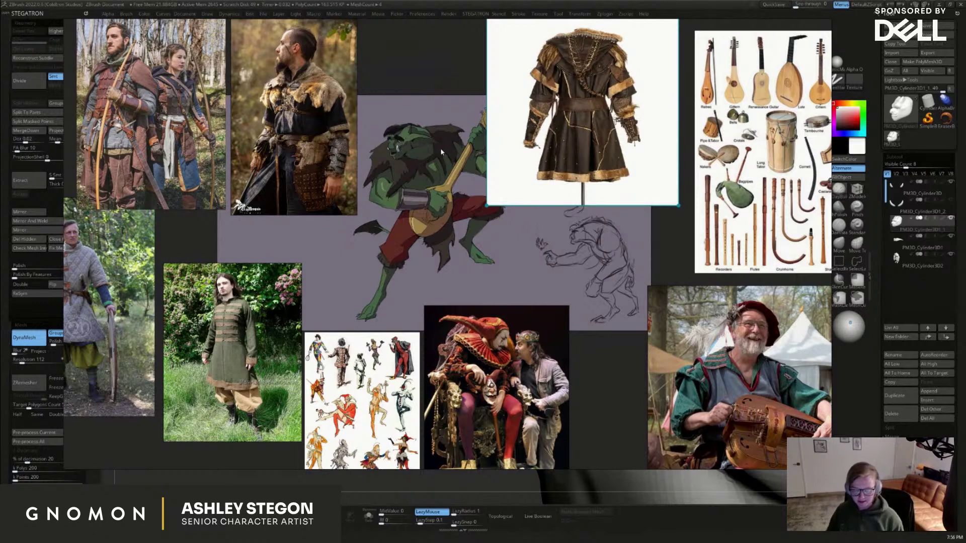
drag(568, 135, 582, 155)
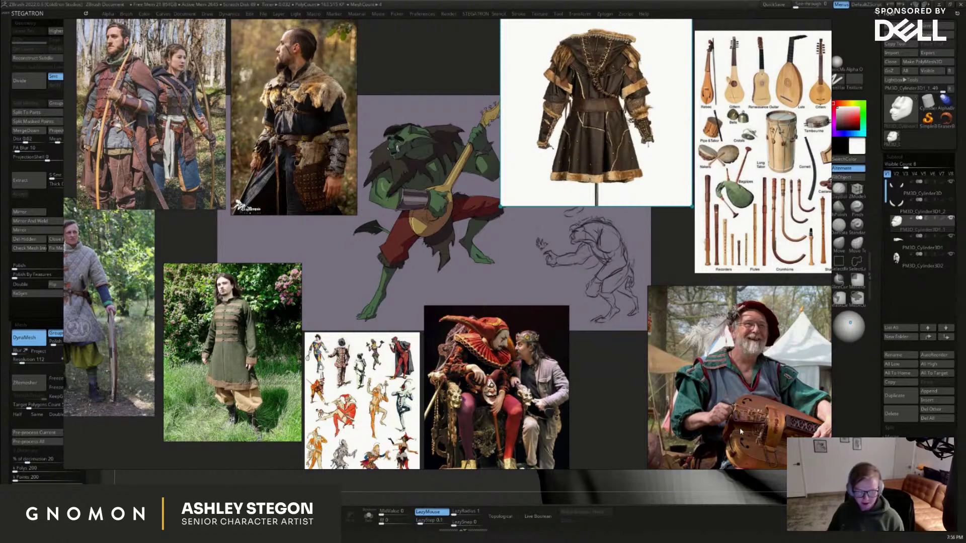
middle_drag(734, 427, 720, 405)
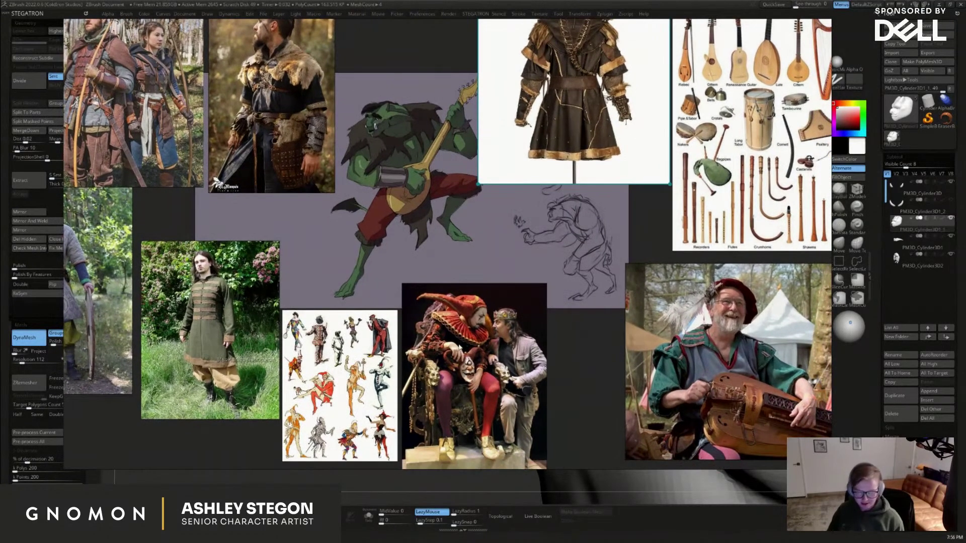
middle_drag(712, 136, 652, 207)
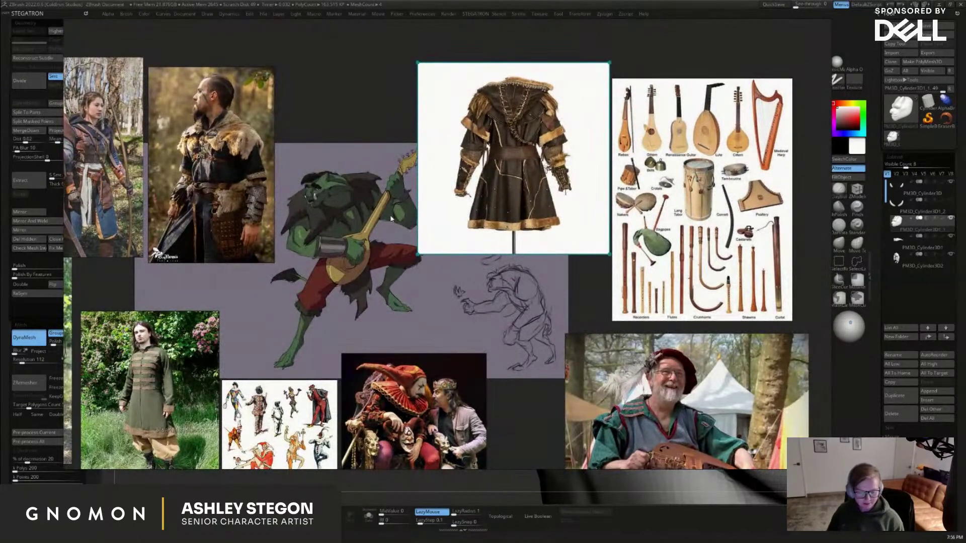
scroll(683, 129, up, 2)
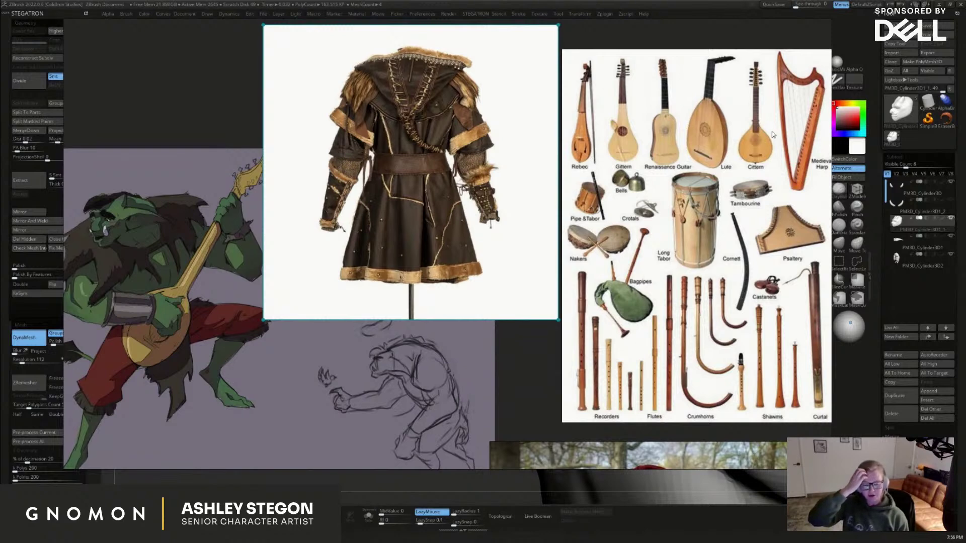
Nudge the fur-trimmed coat image closer to the medieval instruments chart on the reference board
scroll(693, 183, down, 2)
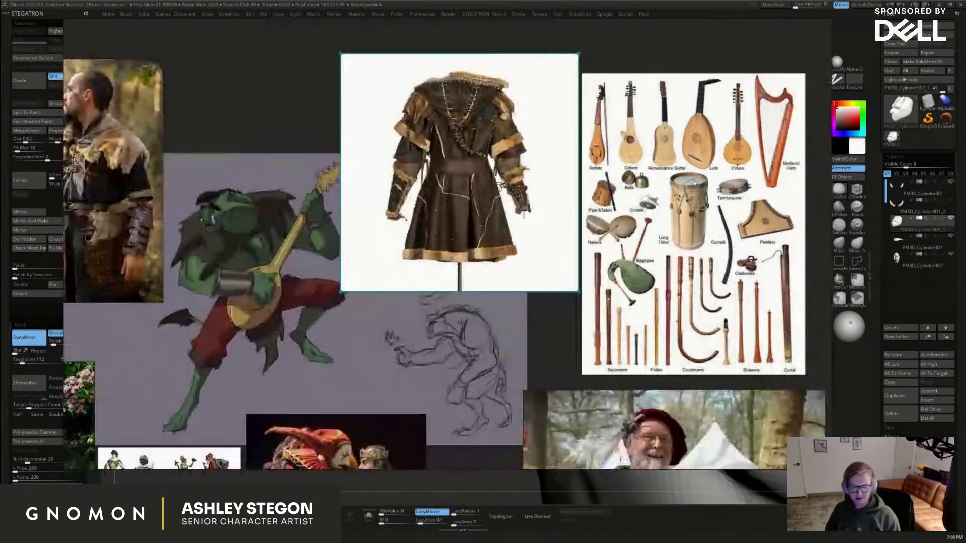
middle_drag(545, 166, 636, 145)
drag(571, 171, 589, 175)
drag(189, 150, 186, 149)
click(309, 98)
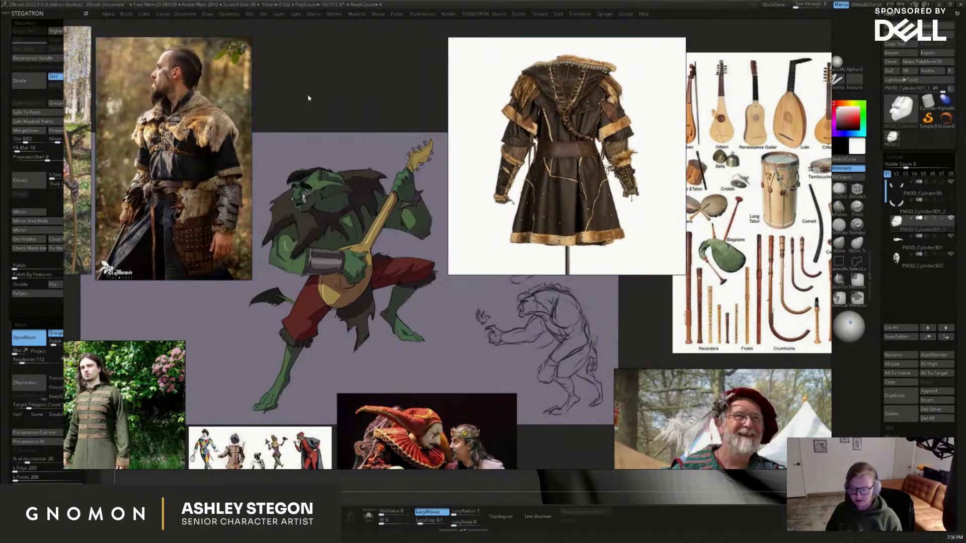
Review the costume photos, the jester images and the hurdy-gurdy player around the troll concept
scroll(363, 191, down, 2)
middle_drag(376, 267, 403, 231)
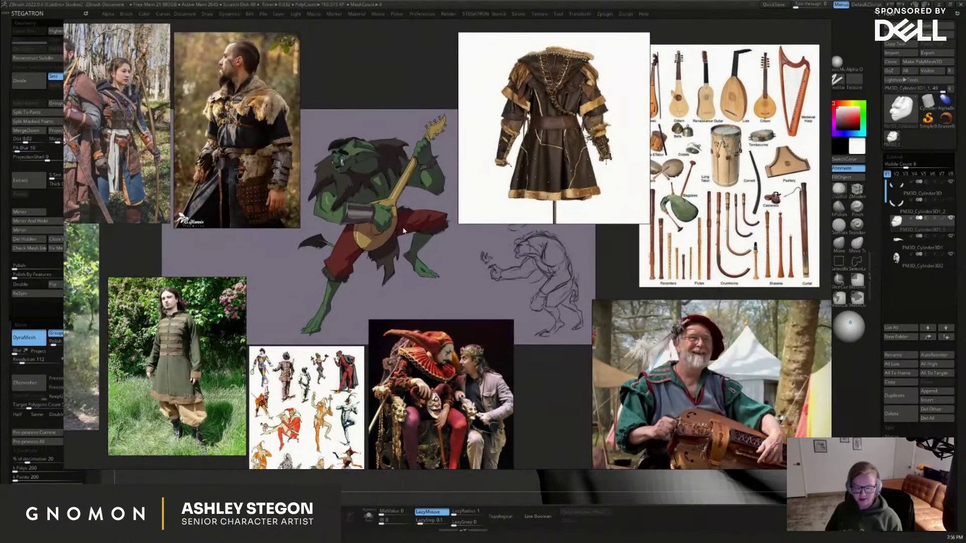
scroll(403, 230, down, 1)
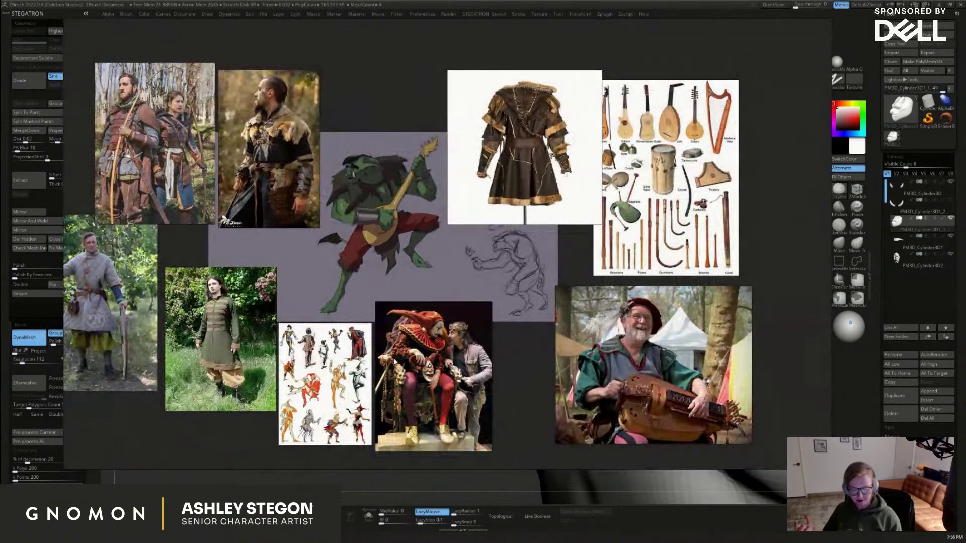
scroll(429, 363, up, 2)
scroll(435, 270, down, 3)
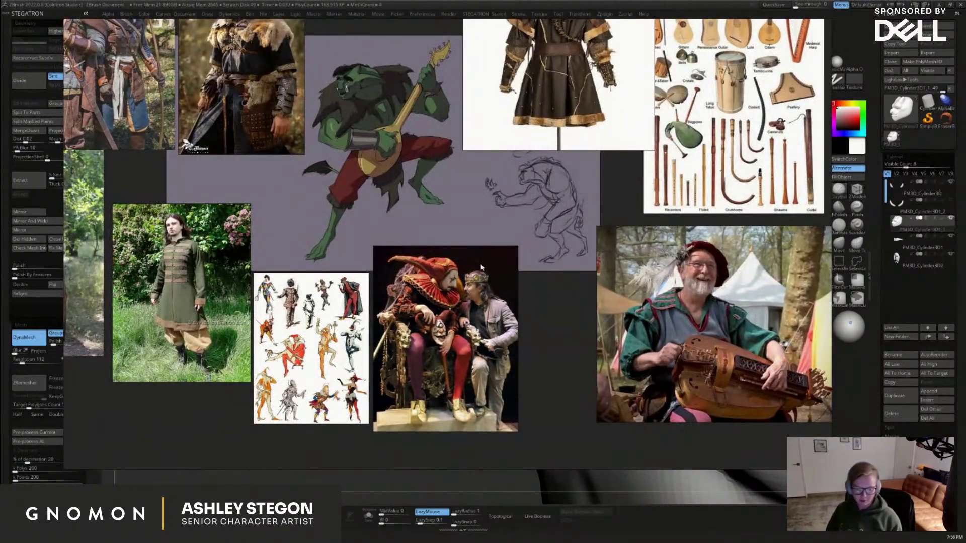
scroll(669, 347, up, 3)
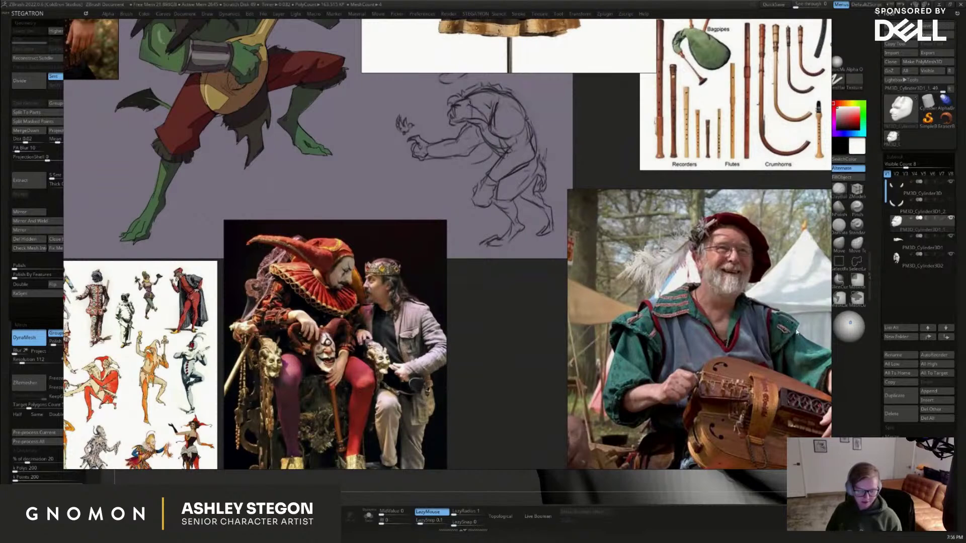
middle_drag(792, 344, 738, 318)
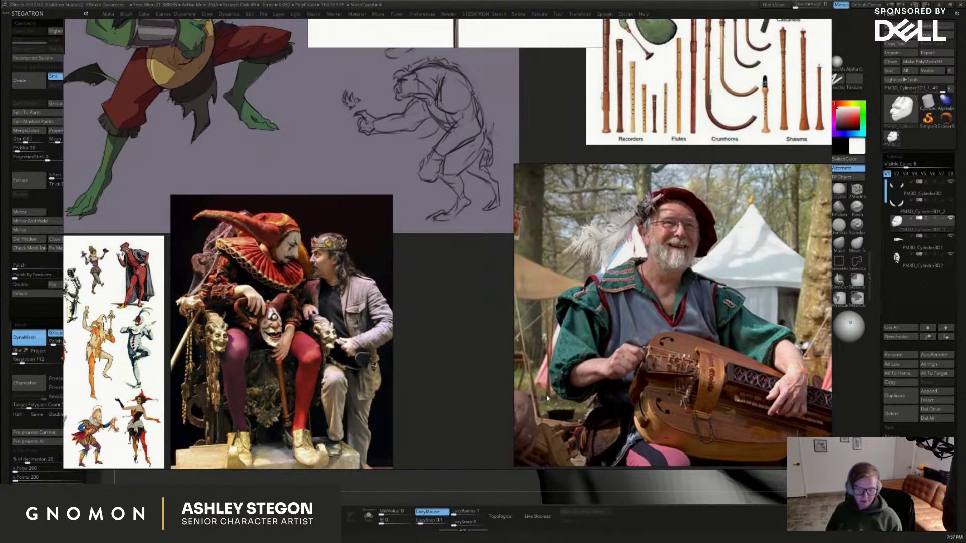
scroll(578, 369, down, 2)
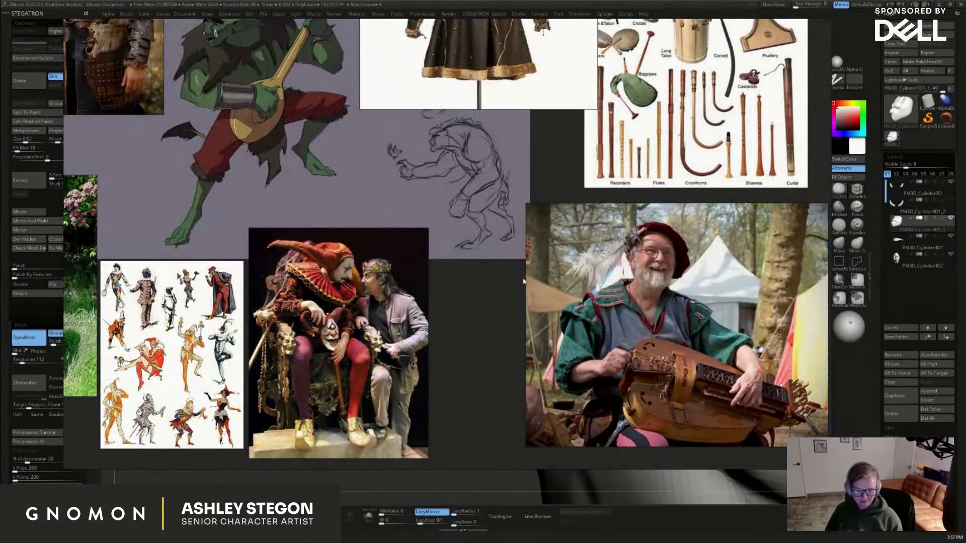
Compare the fur-trimmed coat, instruments and costume photos with the troll concept, and return to the head sculpt
middle_drag(526, 286, 528, 312)
middle_drag(492, 95, 489, 163)
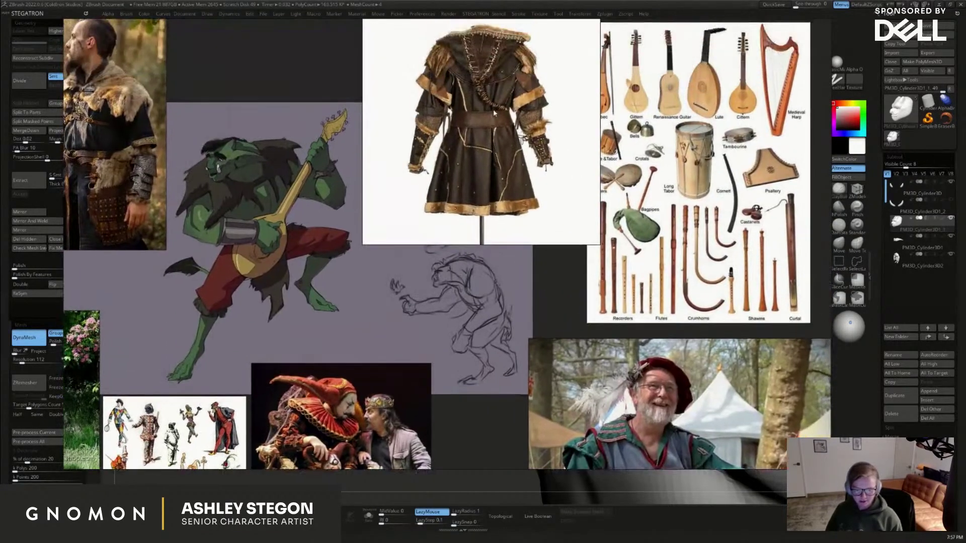
middle_drag(475, 76, 481, 90)
mouse_move(477, 108)
mouse_down()
mouse_move(498, 122)
mouse_move(475, 112)
mouse_up()
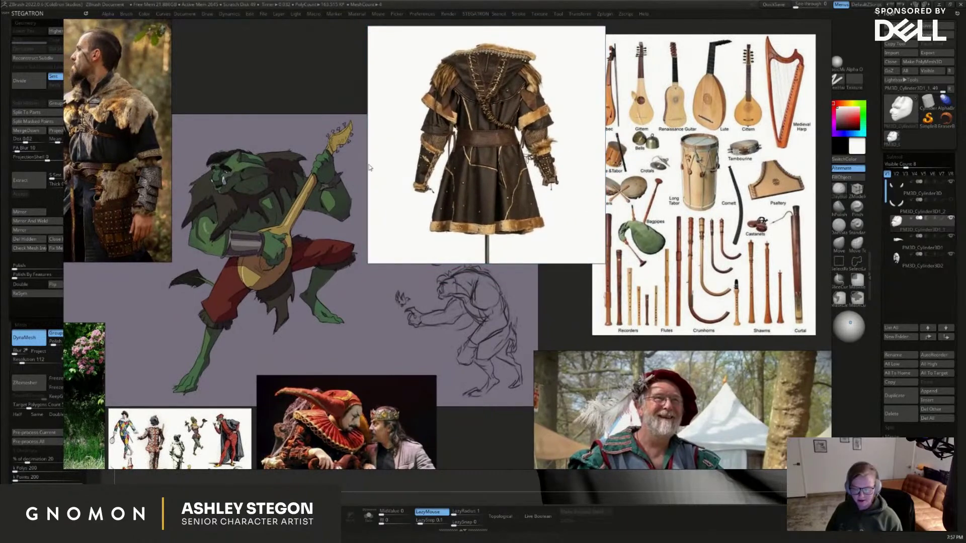
scroll(380, 175, down, 3)
middle_drag(387, 262, 482, 256)
scroll(482, 256, up, 2)
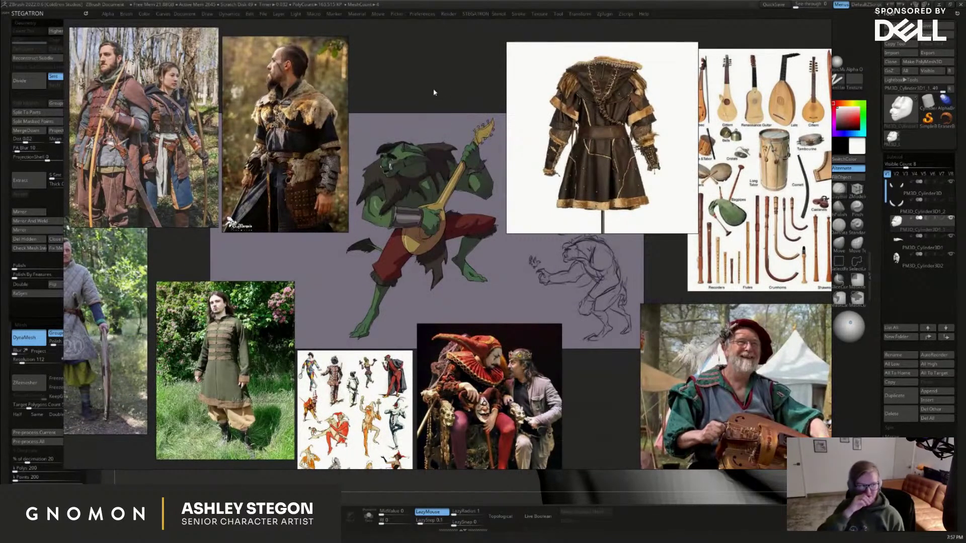
mouse_move(440, 93)
right_down()
mouse_move(446, 0)
mouse_move(446, 22)
right_up()
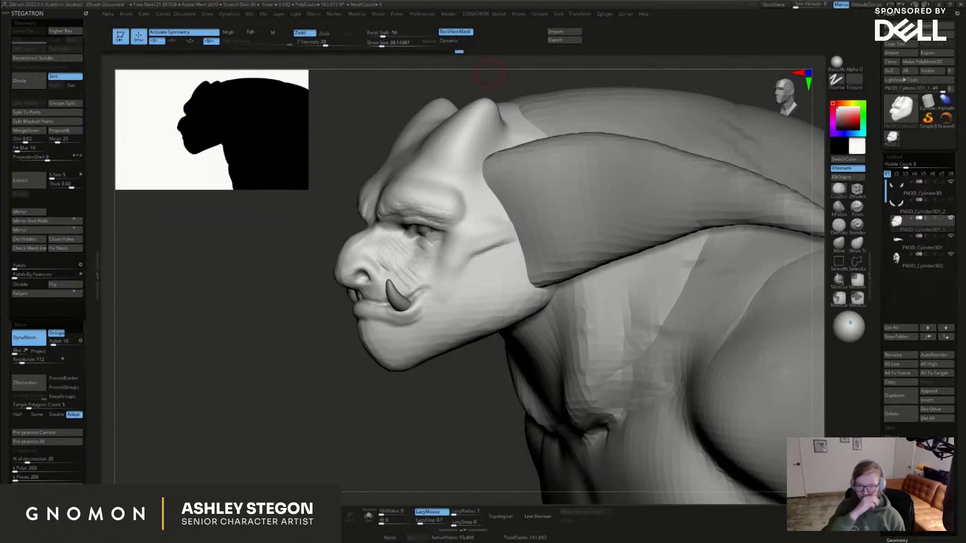
Build up wrinkles from the outer eye corners across the temples with ClayBuildup at draw size about 54
mouse_move(453, 391)
mouse_down()
mouse_move(491, 276)
mouse_move(457, 237)
mouse_up()
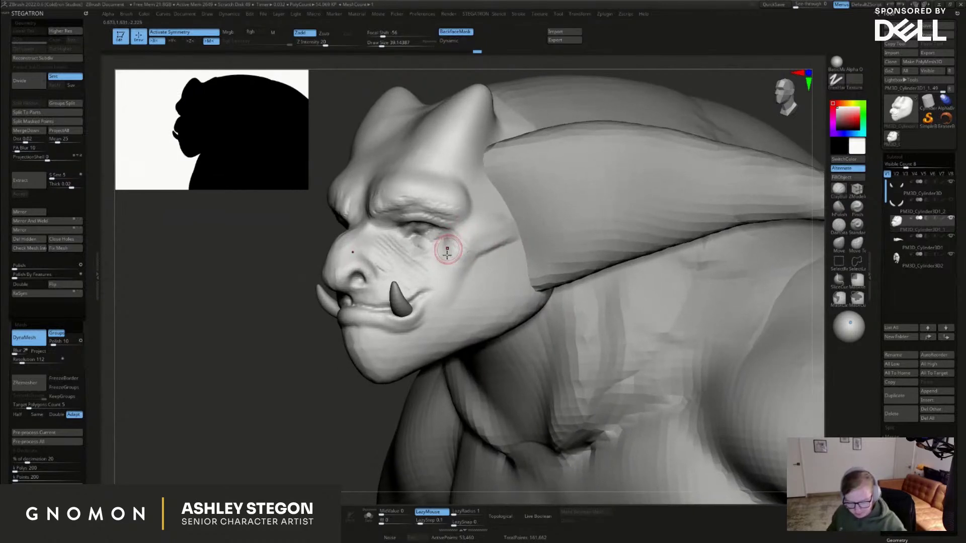
right_drag(427, 208, 512, 262)
drag(502, 263, 504, 291)
key(shift)
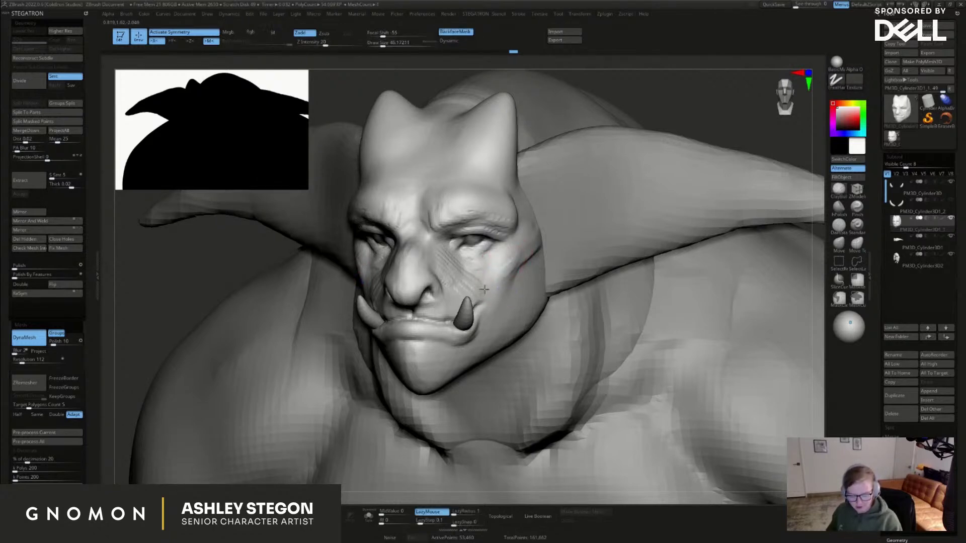
right_drag(538, 217, 513, 222)
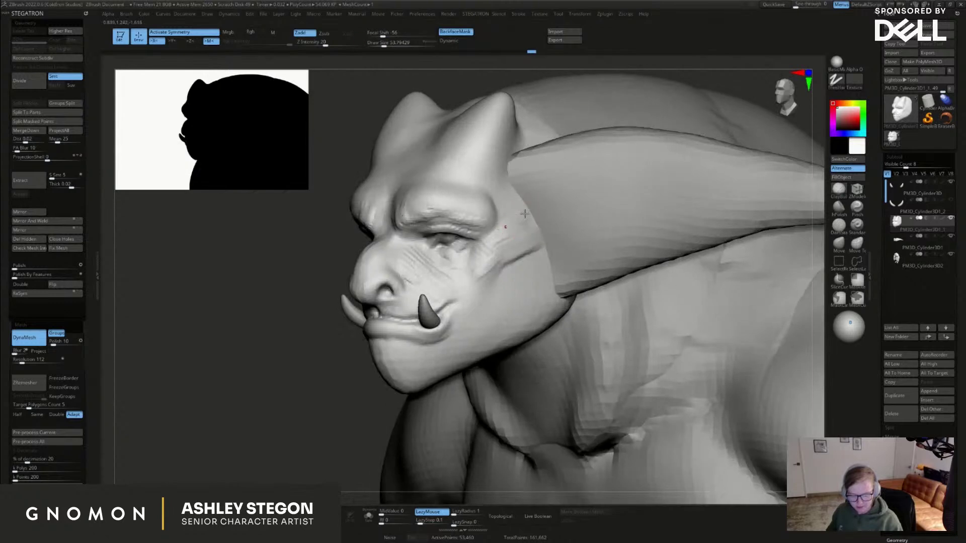
right_drag(507, 186, 486, 146)
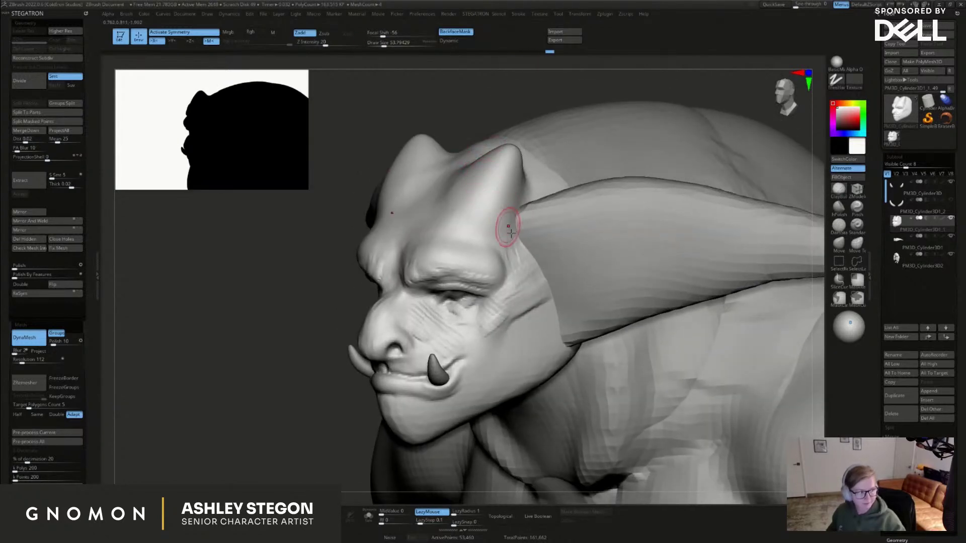
Add ClayBuildup strokes on the forehead and horn bumps at draw size about 65, smoothing the transitions
key(])
drag(462, 185, 495, 213)
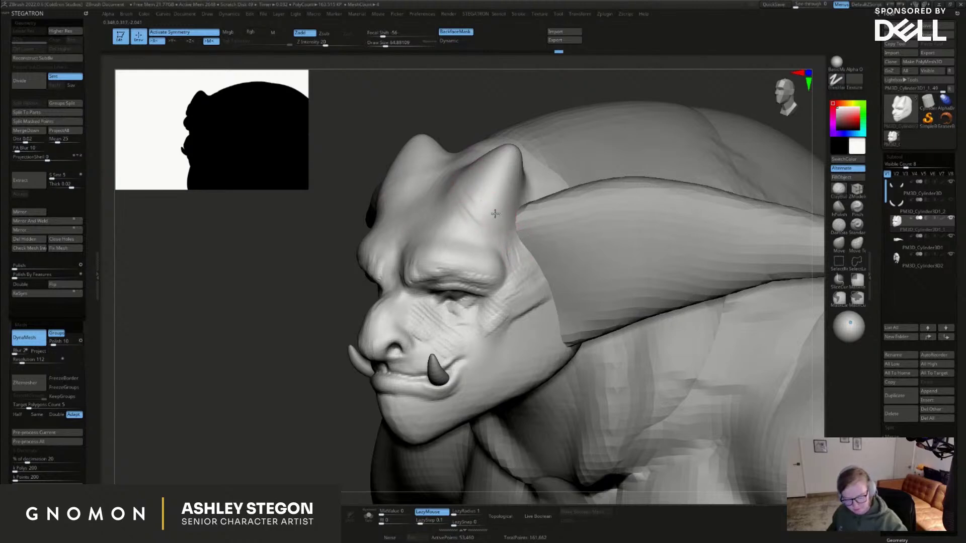
drag(477, 157, 506, 172)
right_drag(512, 164, 485, 156)
drag(485, 156, 456, 205)
shift+drag(478, 174, 473, 155)
shift+drag(436, 187, 427, 221)
mouse_move(427, 221)
right_down()
mouse_move(455, 181)
mouse_move(442, 187)
right_up()
drag(411, 207, 405, 218)
mouse_move(401, 227)
alt+right_down()
mouse_move(449, 243)
mouse_move(482, 226)
mouse_move(509, 227)
mouse_move(488, 229)
alt+right_up()
Define the inner edges of the horn bumps with DamStandard and add ClayBuildup wrinkles between them at draw size about 65
click(841, 230)
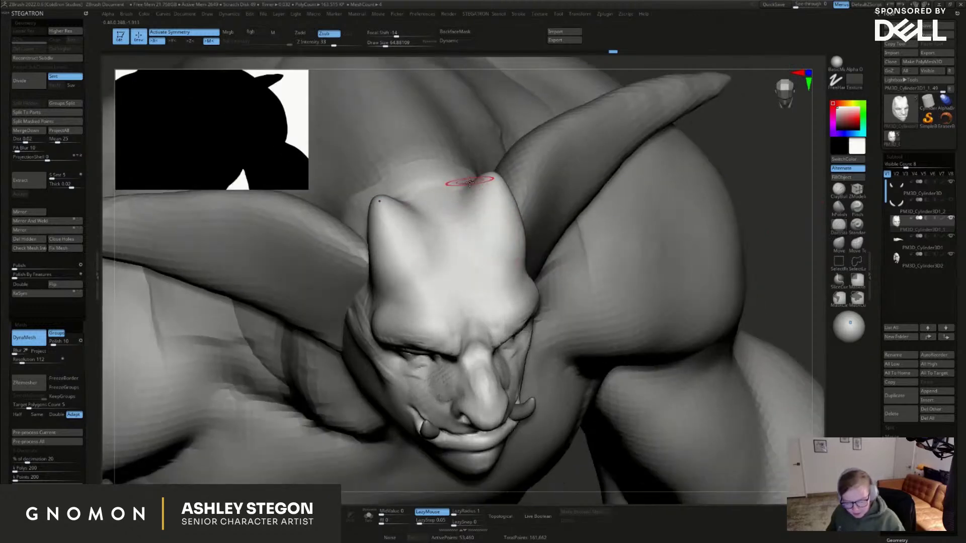
drag(466, 205, 481, 259)
click(842, 196)
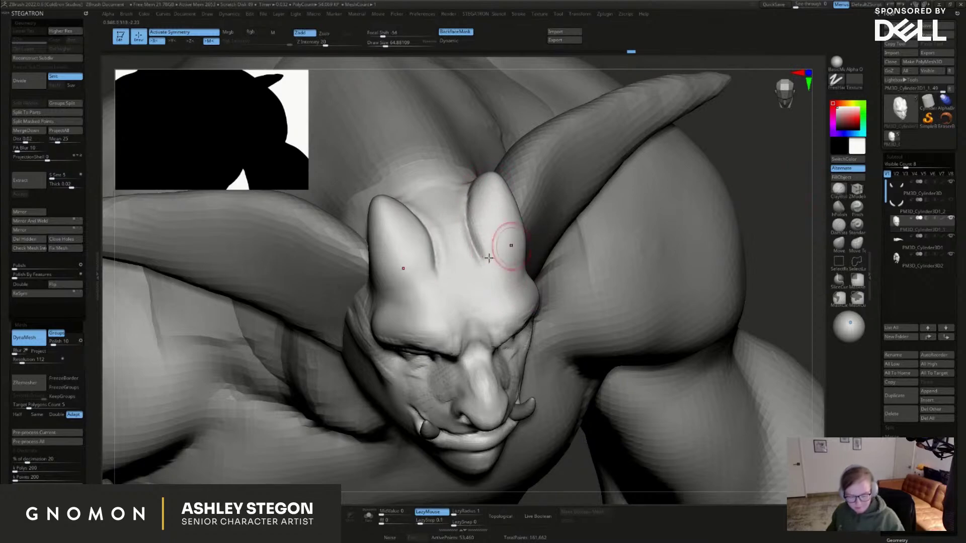
right_drag(451, 258, 469, 264)
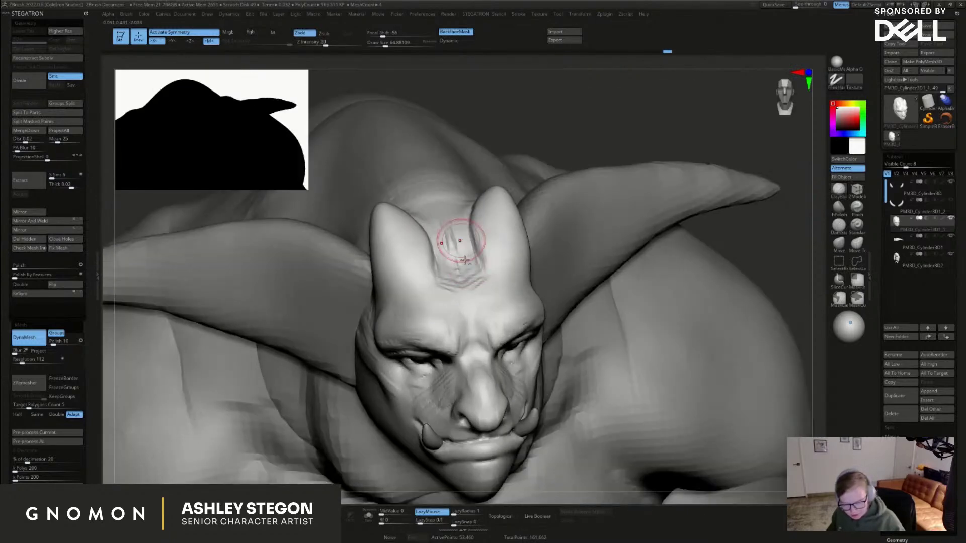
right_drag(461, 212, 464, 199)
mouse_move(449, 201)
mouse_down()
mouse_move(431, 204)
mouse_move(443, 198)
mouse_up()
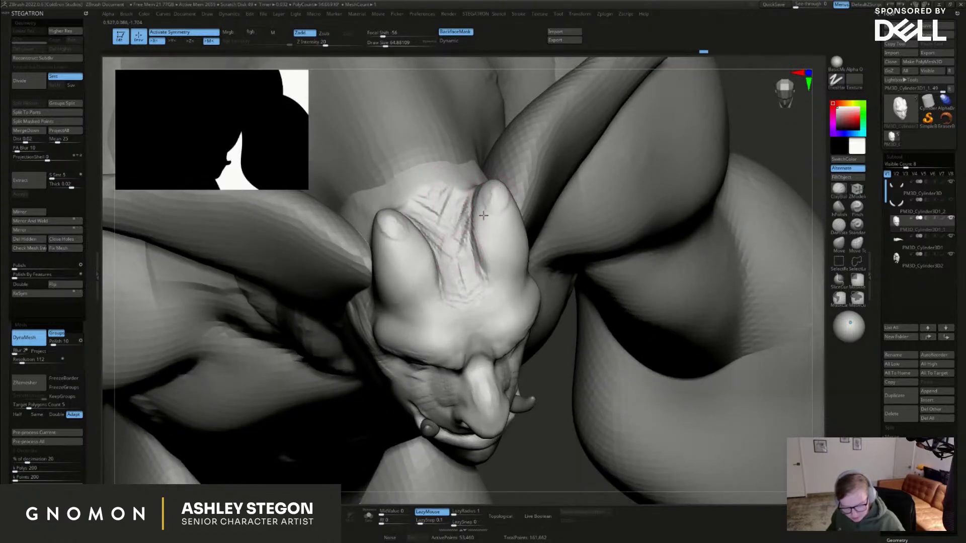
mouse_move(494, 254)
right_down()
mouse_move(481, 150)
mouse_move(506, 248)
mouse_move(490, 262)
mouse_move(456, 258)
right_up()
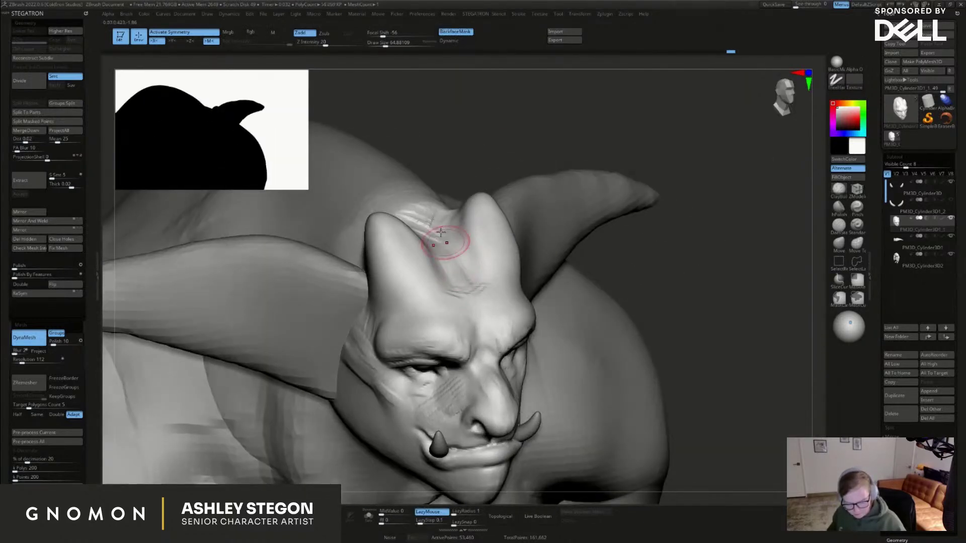
mouse_move(450, 234)
mouse_down()
mouse_move(469, 290)
mouse_move(430, 235)
mouse_up()
Build curved wrinkle strokes on the rear cheek above the jaw corner
mouse_move(521, 372)
right_down()
mouse_move(527, 416)
mouse_move(534, 337)
mouse_move(427, 322)
right_up()
right_drag(659, 292, 641, 281)
mouse_move(643, 280)
mouse_down()
mouse_move(621, 282)
mouse_move(666, 276)
mouse_up()
key(s)
drag(659, 316, 628, 354)
mouse_move(599, 332)
right_down()
mouse_move(513, 322)
mouse_move(571, 309)
right_up()
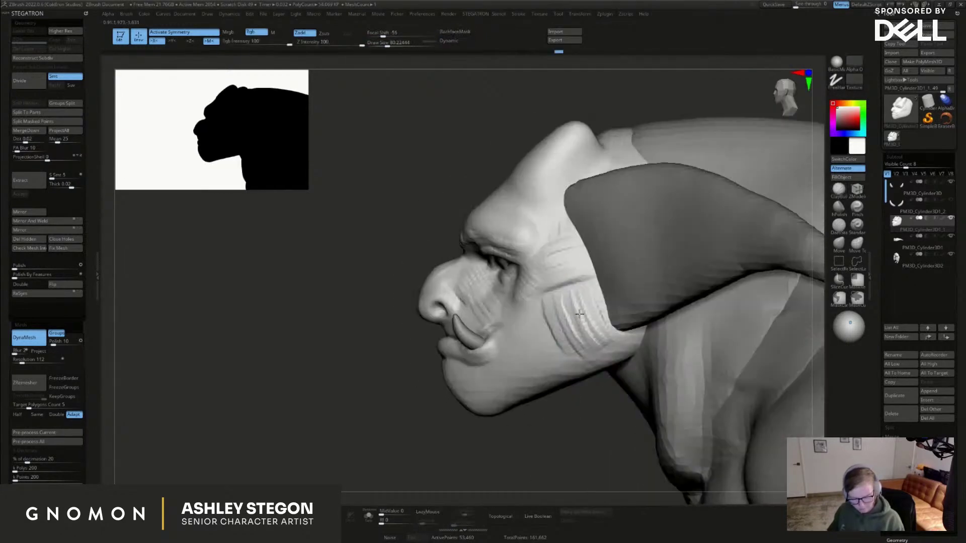
key(])
mouse_move(545, 316)
mouse_down()
mouse_move(572, 345)
mouse_move(609, 329)
mouse_move(645, 355)
mouse_move(622, 340)
mouse_move(638, 337)
mouse_up()
Isolate the head and push the rear jaw and back of the skull upward and forward with the Move brush
click(838, 245)
key(s)
click(368, 516)
key(s)
drag(621, 400, 618, 400)
alt+right_drag(643, 338, 564, 343)
key(s)
mouse_move(582, 323)
mouse_down()
mouse_move(580, 294)
mouse_move(564, 289)
mouse_move(563, 251)
mouse_up()
mouse_move(620, 207)
mouse_down()
mouse_move(617, 190)
mouse_move(586, 173)
mouse_up()
Reshape the top of the skull and the horn bump profile with the Move brush
key(s)
key(s)
drag(576, 281, 570, 280)
right_drag(570, 280, 580, 270)
drag(577, 267, 565, 265)
mouse_move(566, 264)
right_down()
mouse_move(576, 244)
mouse_move(563, 205)
right_up()
drag(552, 150, 559, 172)
key(s)
mouse_move(563, 176)
mouse_down()
mouse_move(533, 162)
mouse_move(531, 184)
mouse_move(505, 197)
mouse_move(509, 160)
mouse_up()
right_drag(512, 155, 511, 161)
drag(507, 164, 515, 147)
Pull the back of the cranium outward into a fuller, rounder shape with the Move brush at draw size about 187
right_drag(556, 184, 584, 184)
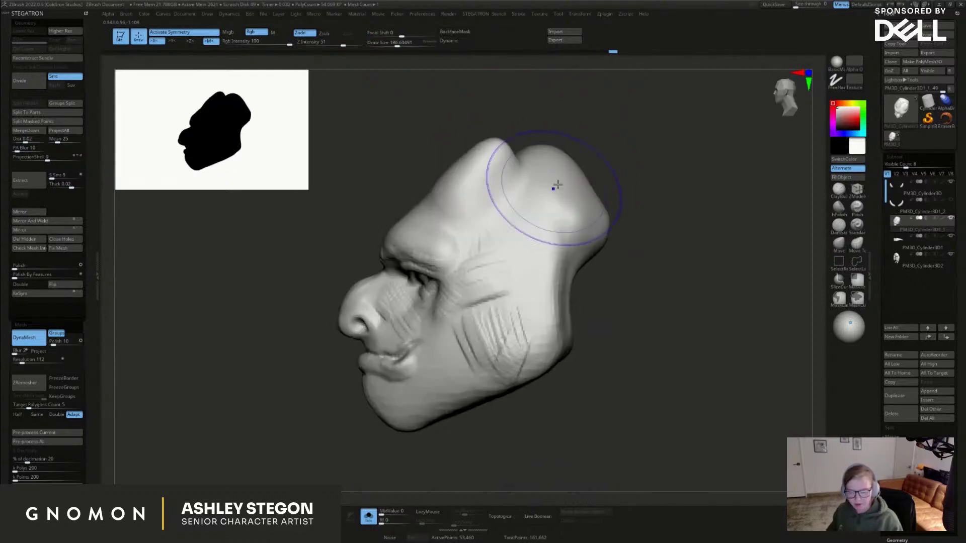
key(bracketright)
mouse_move(555, 154)
mouse_down()
mouse_move(603, 182)
mouse_move(585, 161)
mouse_up()
key(s)
key(s)
drag(537, 185, 534, 186)
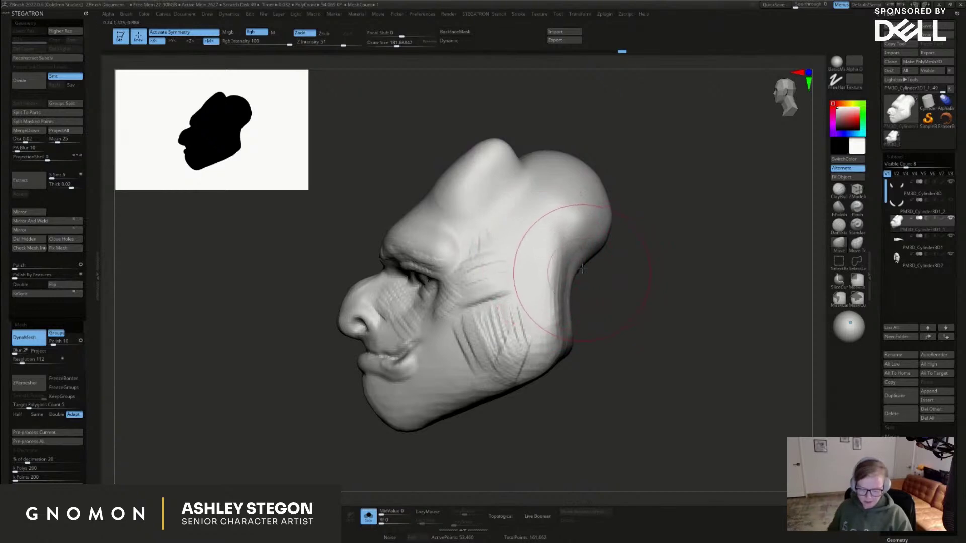
Adjust the back of the neck and the underside of the jaw with the Move brush at draw size about 206
key(s)
drag(574, 295, 581, 295)
key(s)
drag(557, 349, 563, 349)
drag(568, 346, 560, 348)
key(s)
mouse_move(504, 408)
mouse_down()
mouse_move(528, 385)
mouse_move(512, 385)
mouse_up()
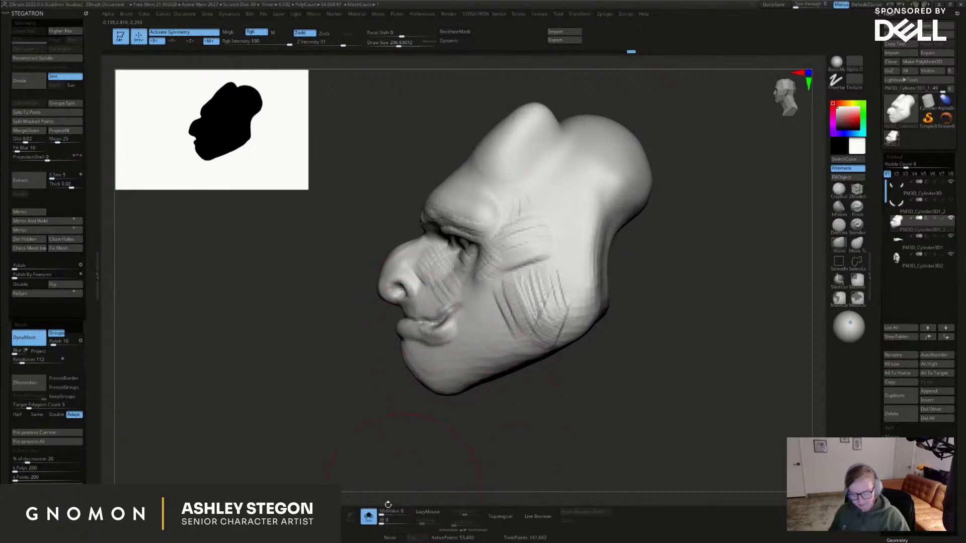
Show all parts again and smooth the wrinkle strokes on the cheeks and between the brows at draw size about 68
click(369, 517)
key(s)
drag(453, 416, 479, 416)
mouse_move(480, 417)
right_down()
mouse_move(500, 418)
mouse_move(484, 415)
right_up()
right_drag(532, 255, 523, 257)
key(s)
mouse_move(523, 257)
mouse_down()
mouse_move(510, 258)
mouse_move(477, 217)
mouse_up()
right_drag(441, 231, 460, 218)
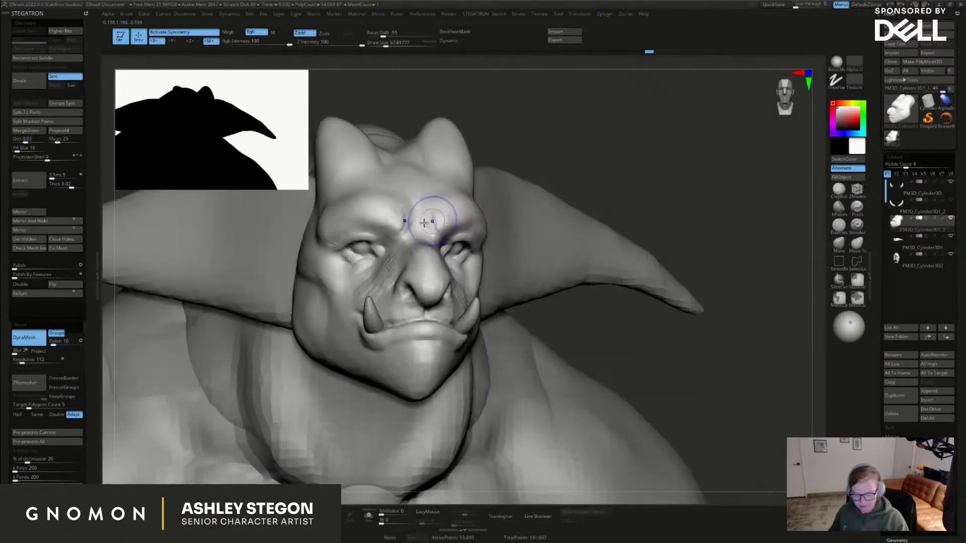
right_drag(398, 251, 436, 254)
shift+drag(398, 261, 403, 274)
mouse_move(545, 300)
right_down()
mouse_move(568, 302)
mouse_move(491, 300)
mouse_move(502, 288)
right_up()
Carve a crease around the nostril wing with DamStandard at draw size about 35, and smooth the surrounding cheek
click(838, 232)
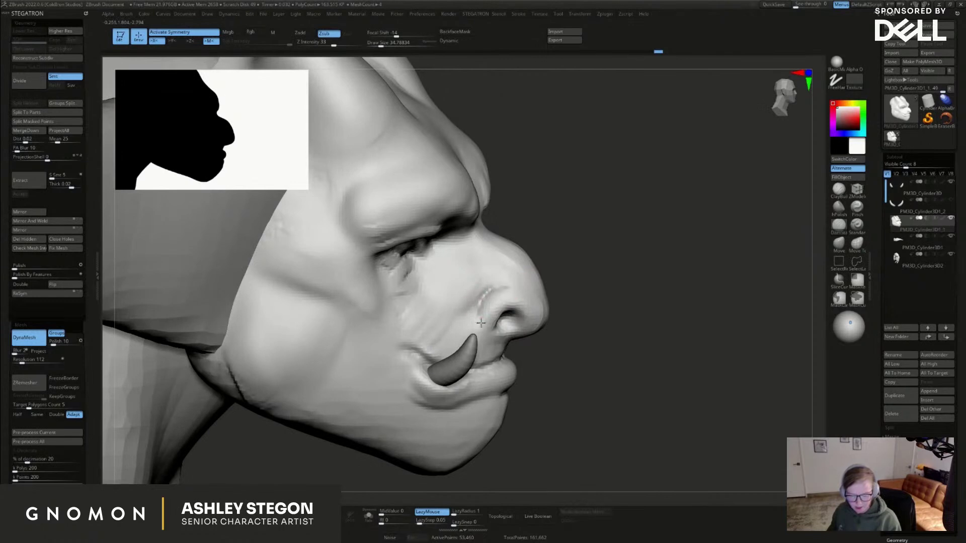
key(s)
mouse_move(485, 293)
mouse_down()
mouse_move(452, 322)
mouse_move(475, 301)
mouse_up()
mouse_move(475, 301)
right_down()
mouse_move(418, 342)
mouse_move(627, 382)
mouse_move(573, 371)
right_up()
mouse_move(559, 344)
shift+mouse_down()
mouse_move(538, 347)
mouse_move(547, 342)
shift+mouse_up()
mouse_move(597, 322)
right_down()
mouse_move(597, 307)
mouse_move(569, 306)
mouse_move(543, 322)
right_up()
mouse_move(544, 322)
right_down()
mouse_move(560, 289)
mouse_move(553, 263)
mouse_move(534, 266)
right_up()
mouse_move(592, 270)
right_down()
mouse_move(574, 306)
mouse_move(503, 302)
mouse_move(604, 334)
mouse_move(599, 356)
mouse_move(612, 358)
mouse_move(613, 375)
mouse_move(602, 344)
mouse_move(626, 365)
mouse_move(616, 352)
mouse_move(573, 345)
mouse_move(580, 331)
right_up()
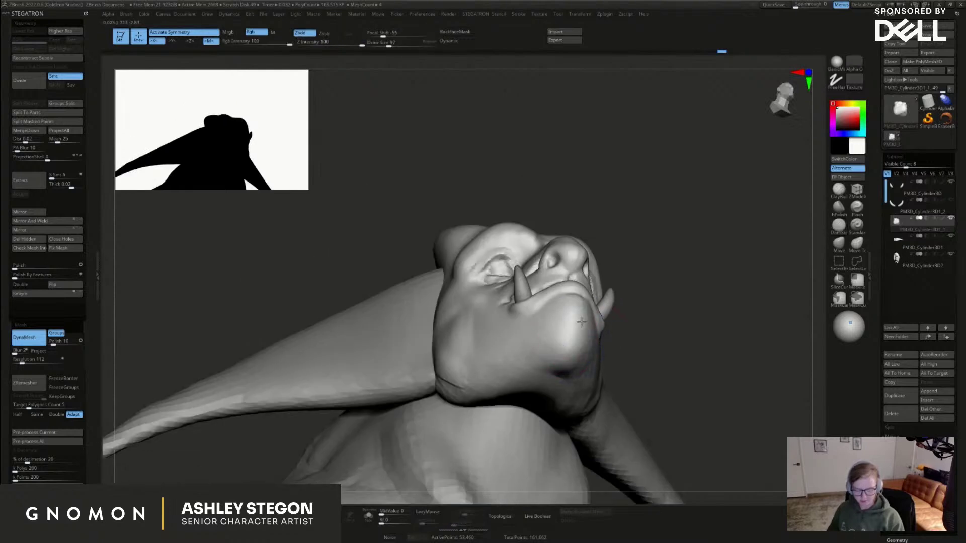
Cut a deeper fold running from the nostril wing into the cheek with DamStandard at draw size about 71
right_drag(524, 354, 548, 375)
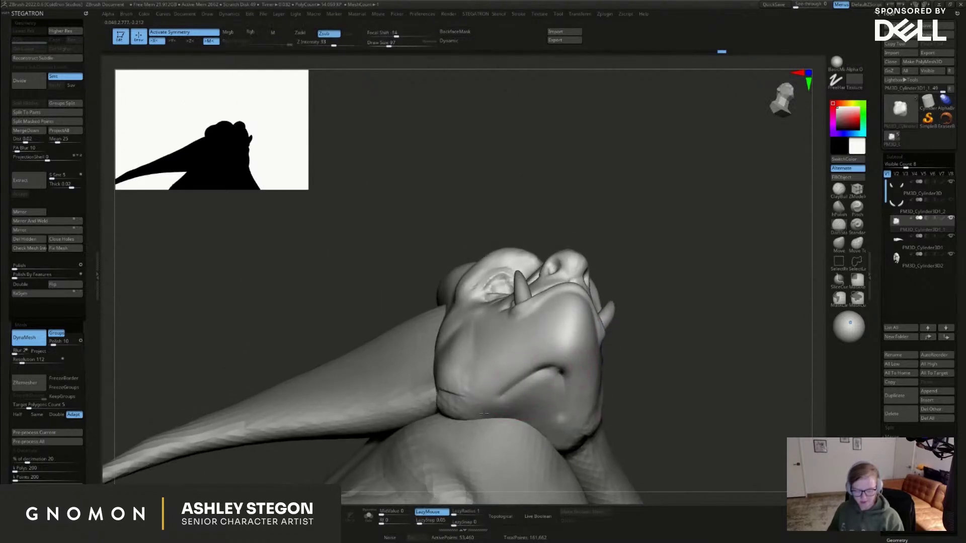
right_drag(511, 400, 544, 403)
key(b)
key(d)
key(s)
ctrl+right_drag(508, 290, 503, 322)
key(bracketleft)
mouse_move(473, 289)
mouse_down()
mouse_move(496, 274)
mouse_move(517, 310)
mouse_up()
mouse_move(517, 311)
right_down()
mouse_move(653, 294)
mouse_move(658, 301)
mouse_move(572, 260)
right_up()
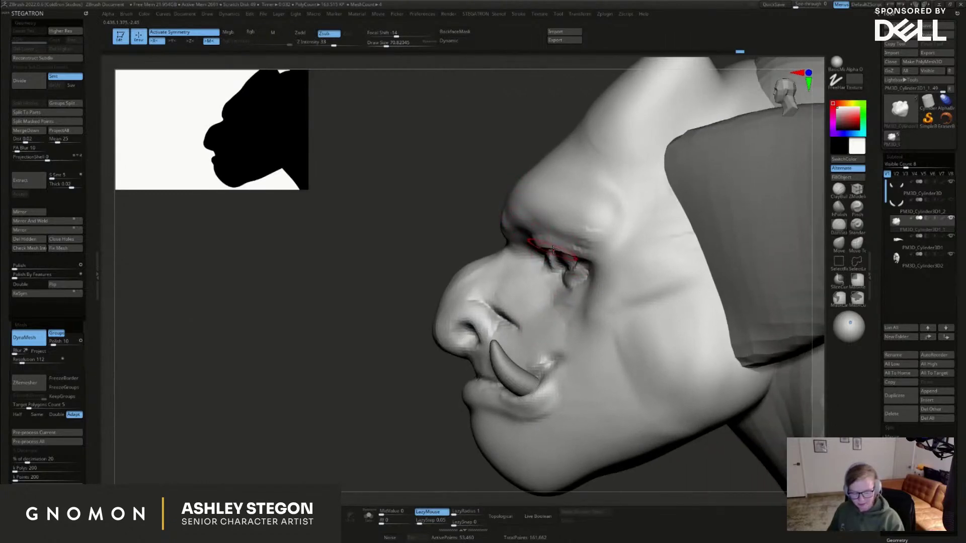
Define the eye bag and the crease below the cheekbone at draw size about 39, and smooth its edges
right_drag(571, 280, 592, 282)
mouse_move(574, 289)
shift+mouse_down()
mouse_move(573, 276)
mouse_move(586, 288)
shift+mouse_up()
key(bracketleft)
right_drag(638, 282, 618, 283)
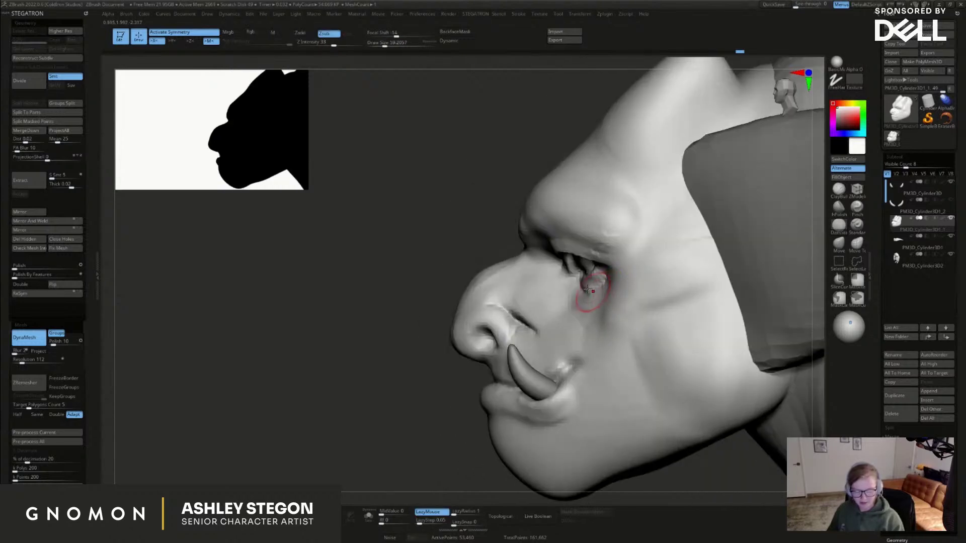
drag(528, 239, 688, 372)
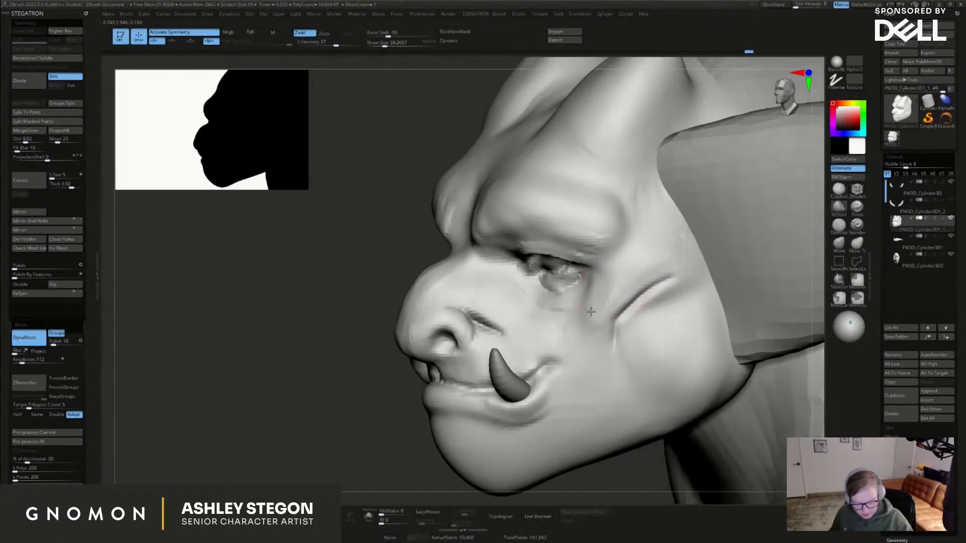
mouse_move(590, 312)
right_down()
mouse_move(625, 274)
mouse_move(606, 329)
right_up()
key(bracketright)
shift+drag(608, 326, 649, 288)
Build up the cheekbone between the eye and the ear with ClayBuildup at draw size about 77
key(bracketright)
right_drag(632, 314, 596, 295)
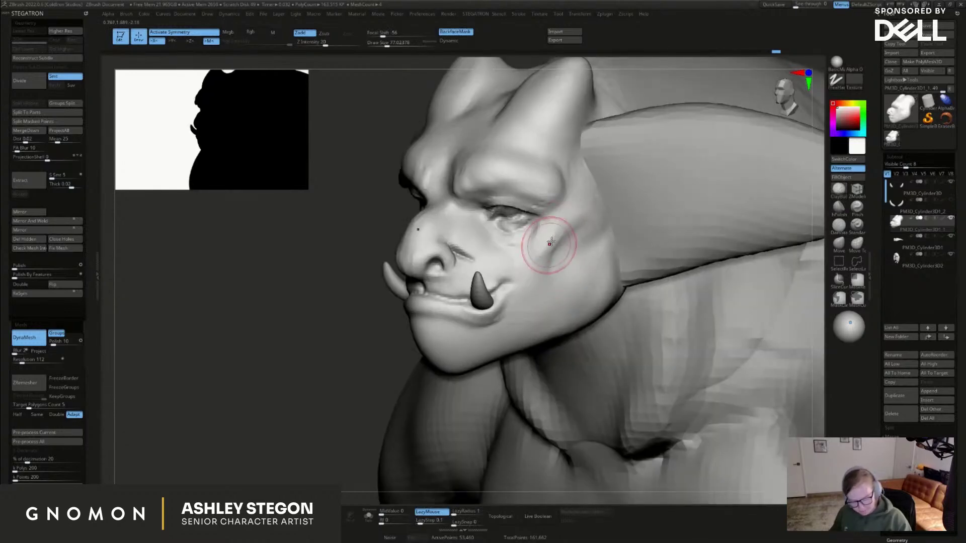
drag(560, 217, 598, 198)
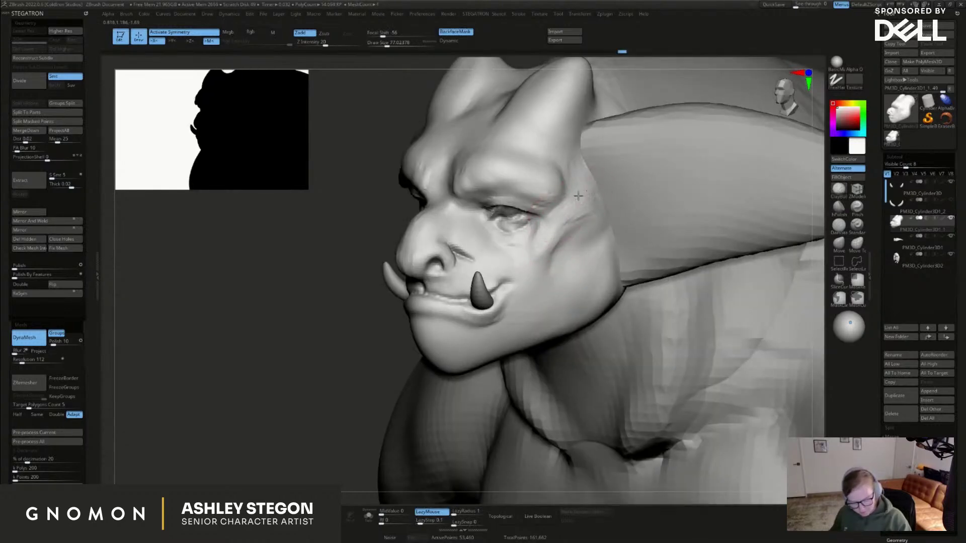
Build up the jaw muscle below the cheekbone at draw size about 90, and smooth the strokes on the side of the face
right_drag(593, 222, 604, 225)
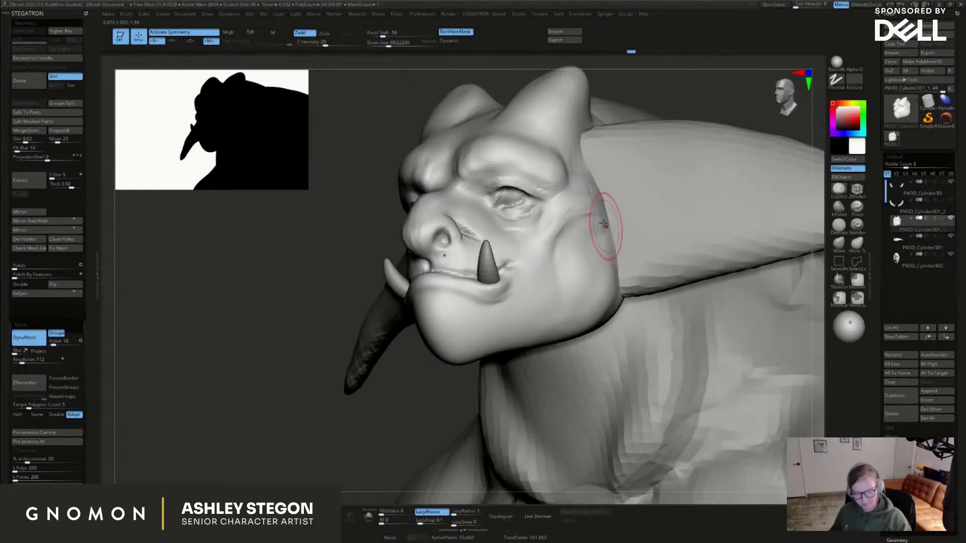
drag(595, 240, 571, 272)
key(s)
mouse_move(589, 241)
mouse_down()
mouse_move(568, 279)
mouse_move(548, 282)
mouse_move(539, 306)
mouse_move(571, 293)
mouse_move(561, 319)
mouse_up()
mouse_move(603, 281)
shift+mouse_down()
mouse_move(587, 270)
mouse_move(541, 307)
shift+mouse_up()
key(s)
drag(544, 305, 535, 305)
mouse_move(528, 256)
right_down()
mouse_move(552, 210)
mouse_move(541, 186)
right_up()
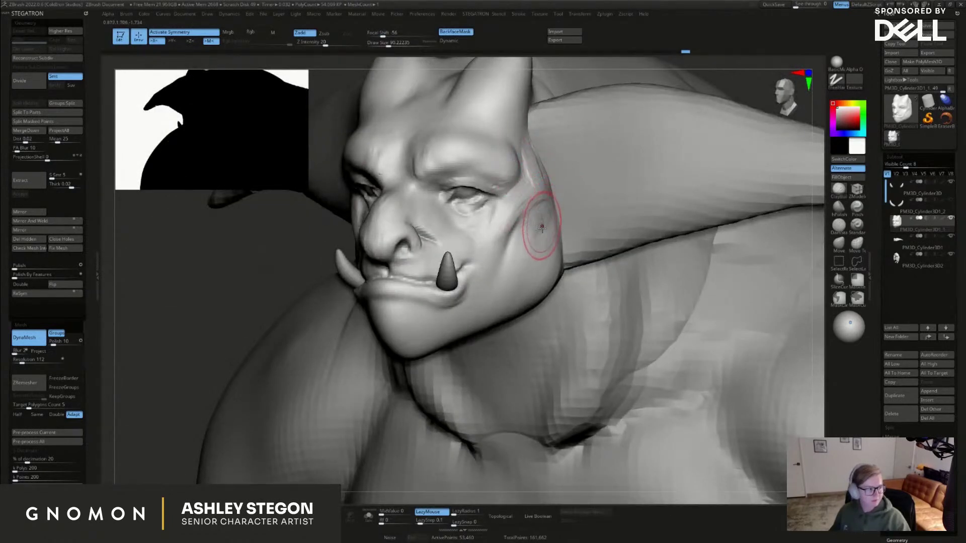
right_drag(547, 250, 542, 262)
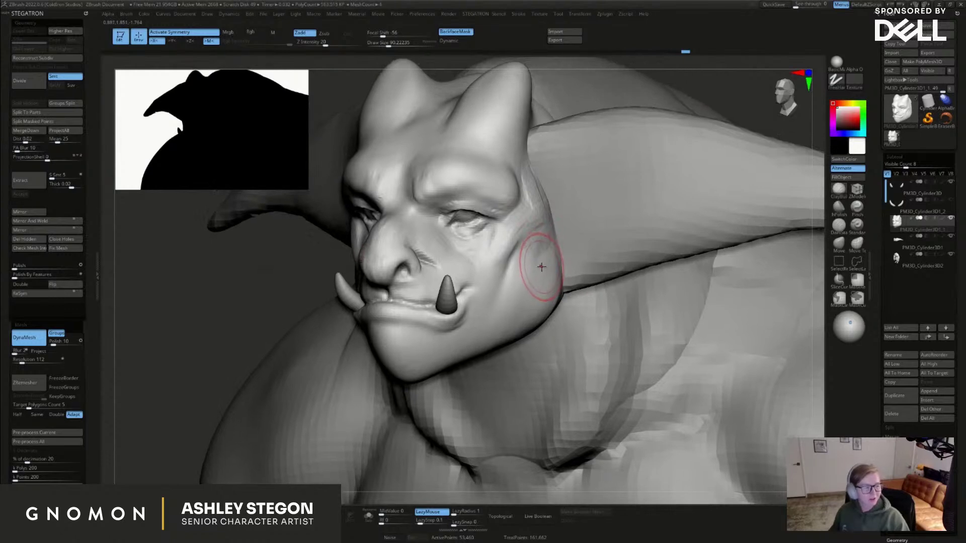
key(shift)
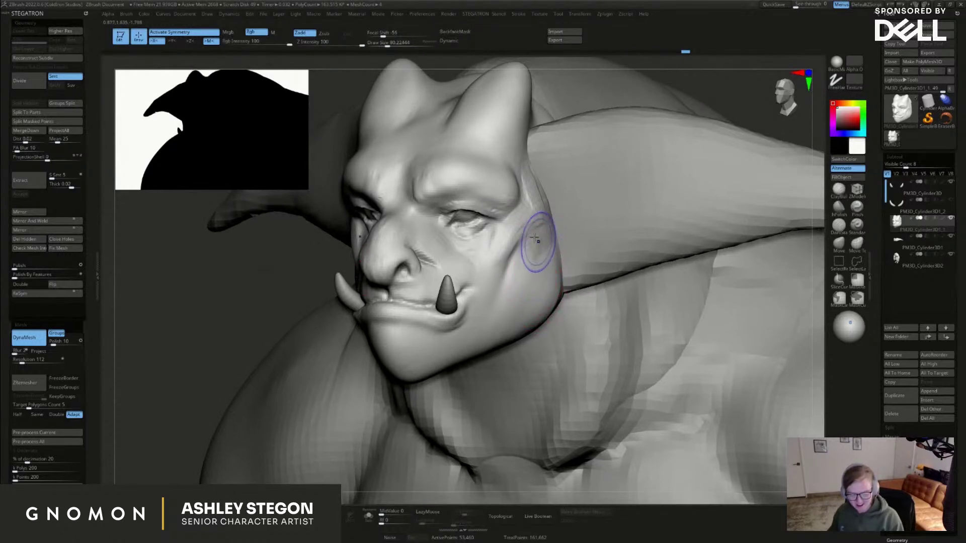
Carve the frown creases between the brows with DamStandard at draw size about 31
mouse_move(528, 259)
right_down()
mouse_move(511, 270)
mouse_move(618, 252)
right_up()
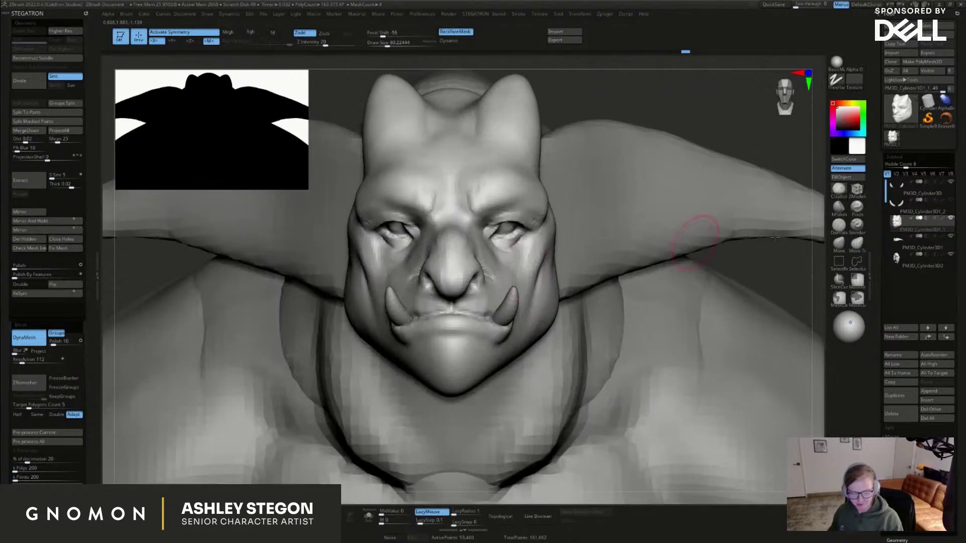
click(838, 224)
mouse_move(448, 272)
right_down()
mouse_move(459, 208)
mouse_move(491, 195)
right_up()
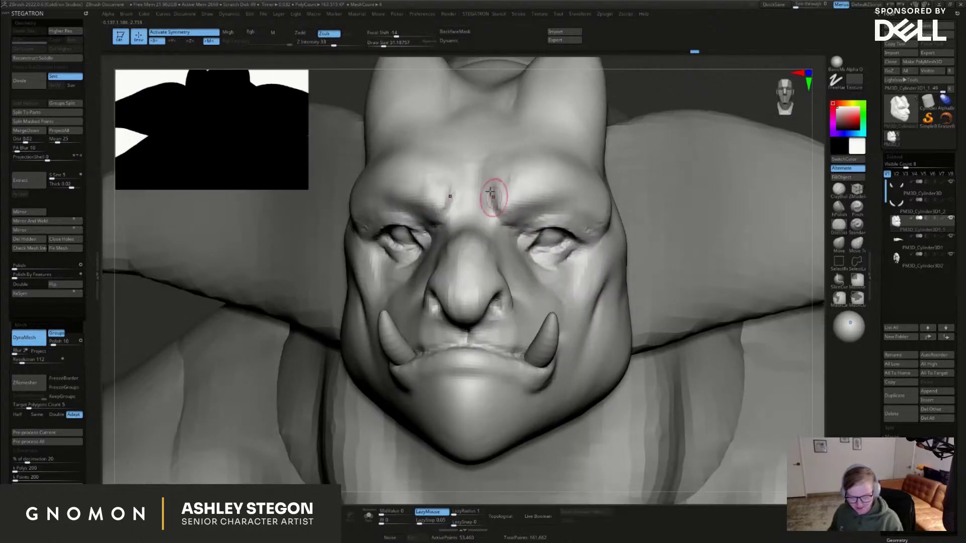
right_drag(512, 232, 609, 270)
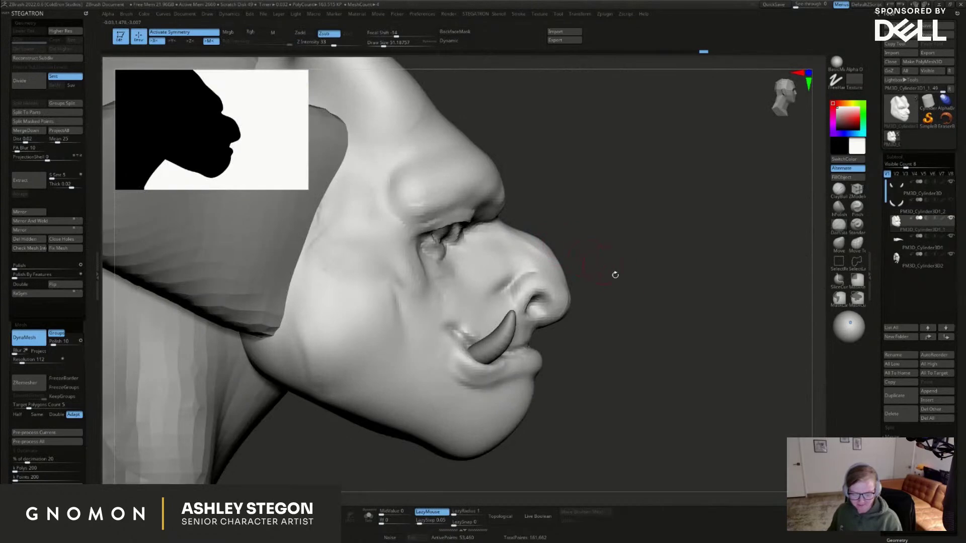
Reshape the nose, mouth and chin profile in side view with the Move brush at draw size about 223
click(837, 229)
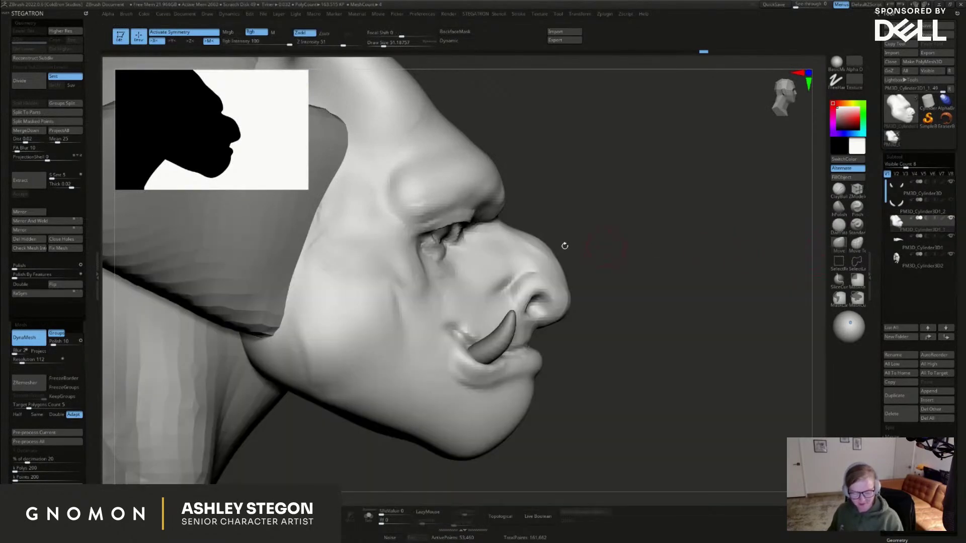
key(s)
drag(563, 246, 554, 244)
key(s)
drag(556, 317, 562, 317)
ctrl+right_drag(565, 325, 565, 289)
key(s)
drag(563, 327, 568, 327)
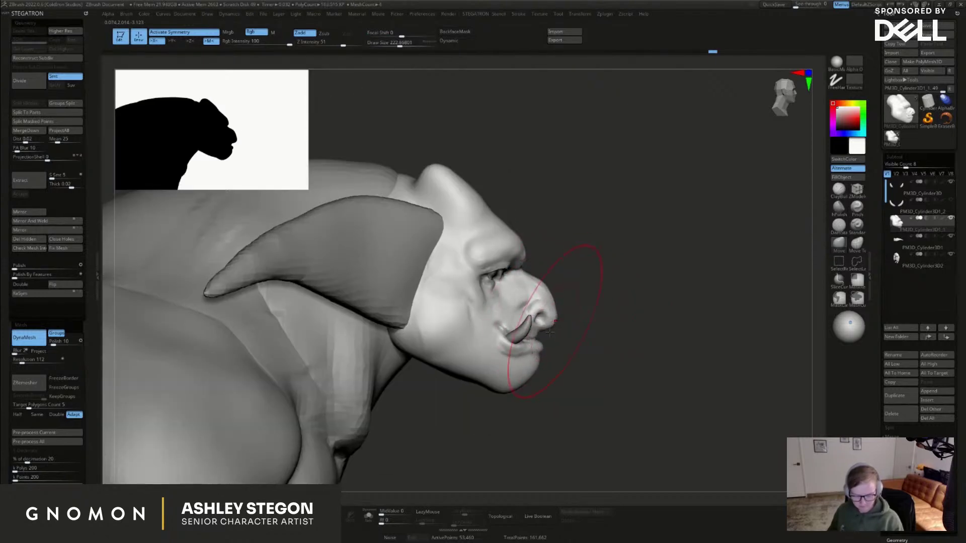
drag(534, 364, 552, 308)
Check the head against the full body in side view and adjust the horn bump's silhouette with Move at draw size about 58
right_drag(611, 302, 561, 280)
key(s)
drag(561, 279, 552, 280)
mouse_move(578, 282)
right_down()
mouse_move(545, 286)
mouse_move(566, 283)
mouse_move(634, 427)
mouse_move(673, 423)
right_up()
shift+right_drag(682, 371, 718, 355)
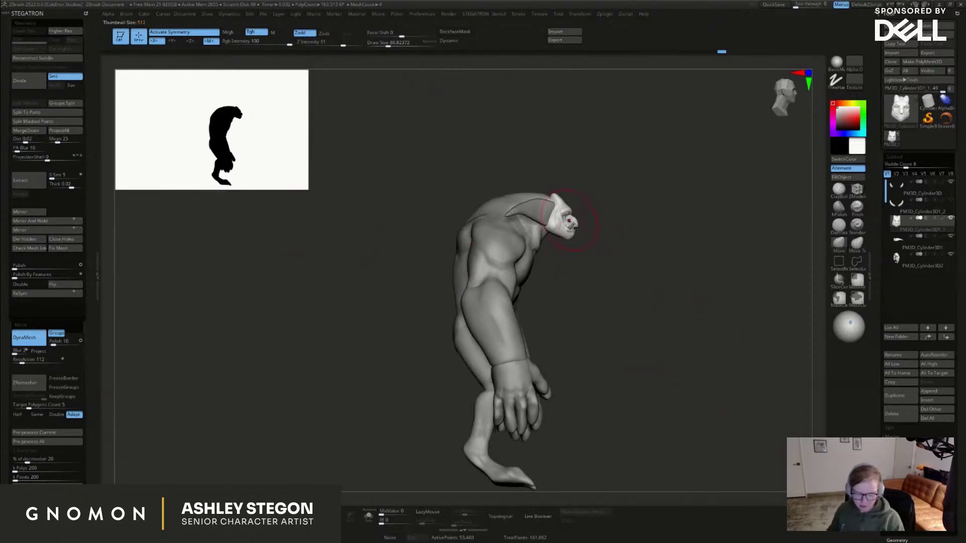
ctrl+right_drag(572, 225, 593, 273)
ctrl+right_drag(542, 176, 553, 222)
key(s)
drag(548, 176, 544, 175)
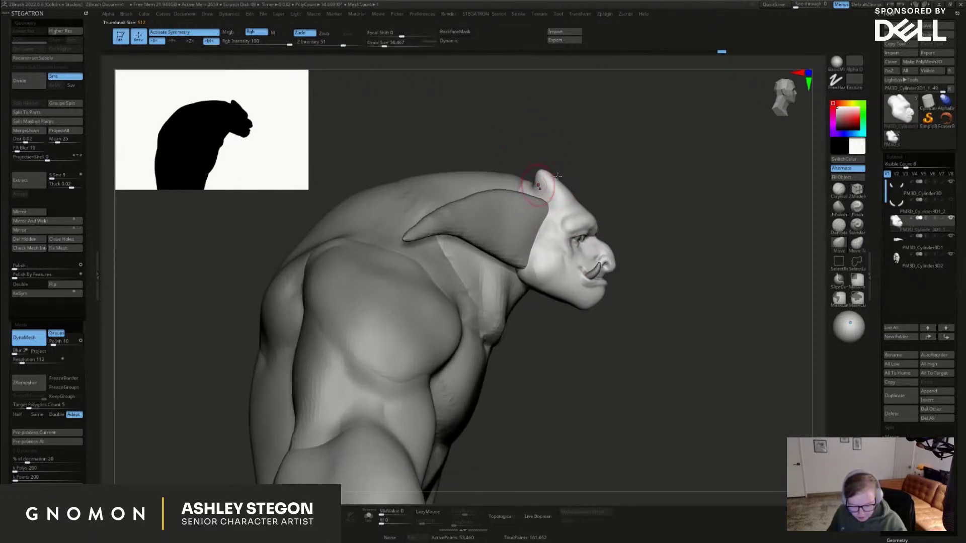
Adjust the brow, chin and jaw silhouette in side view with the Move brush at draw sizes about 94 to 128
key(s)
drag(592, 217, 600, 216)
key(s)
click(603, 242)
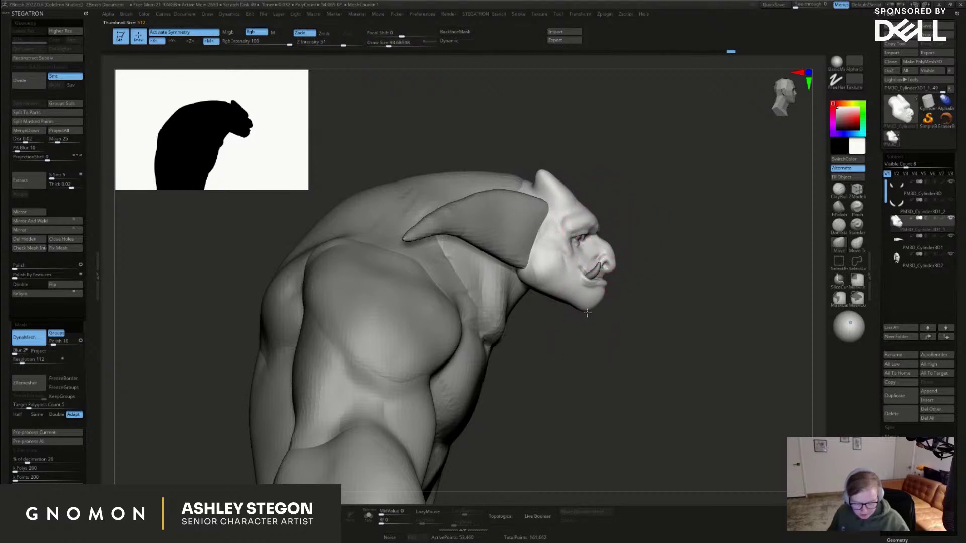
key(s)
click(543, 290)
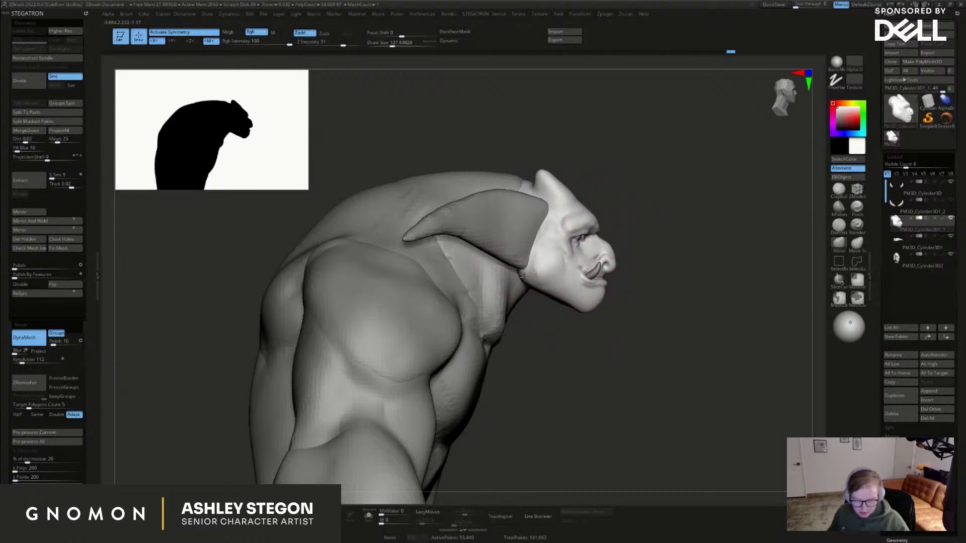
mouse_move(542, 293)
ctrl+right_down()
mouse_move(545, 336)
mouse_move(532, 351)
mouse_move(524, 333)
ctrl+right_up()
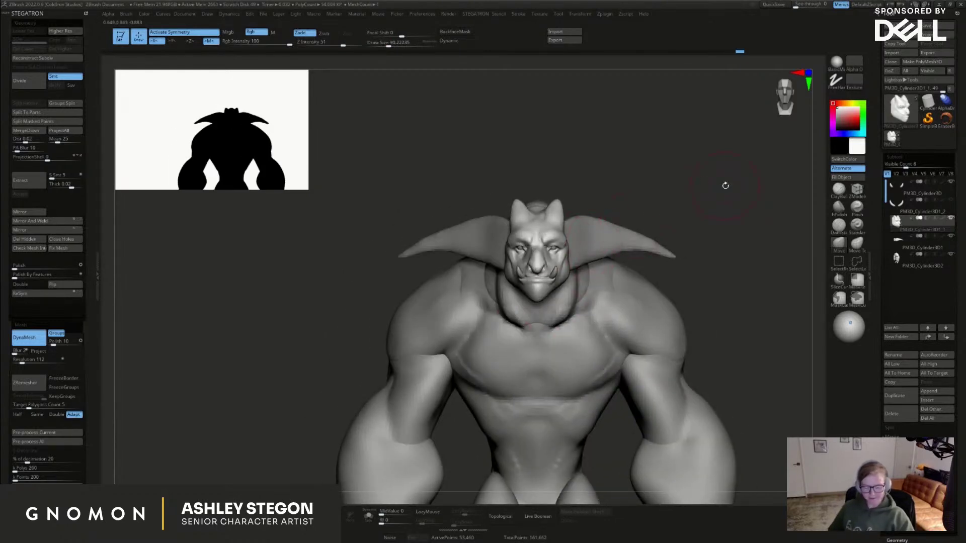
Merge the ears subtool into the head subtool above it
alt+click(588, 249)
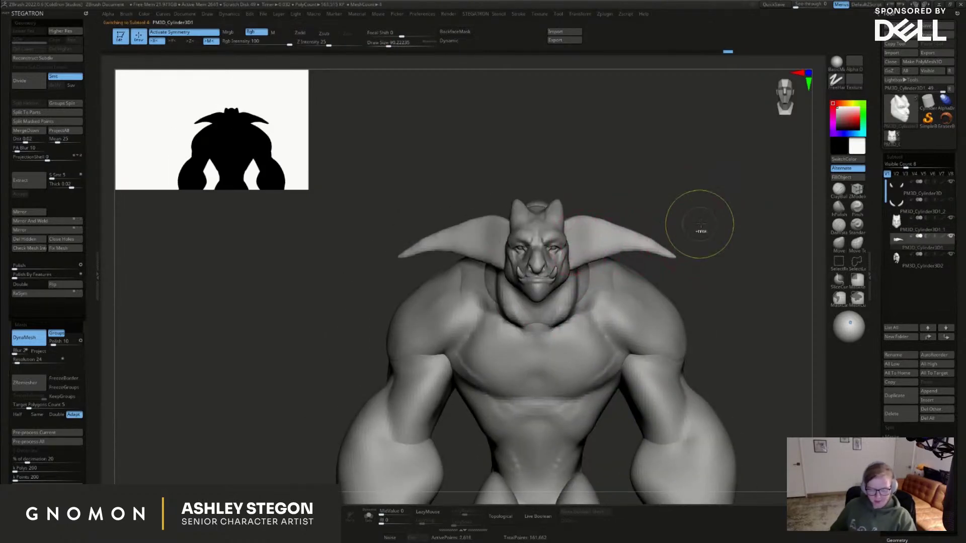
drag(701, 222, 705, 237)
click(905, 229)
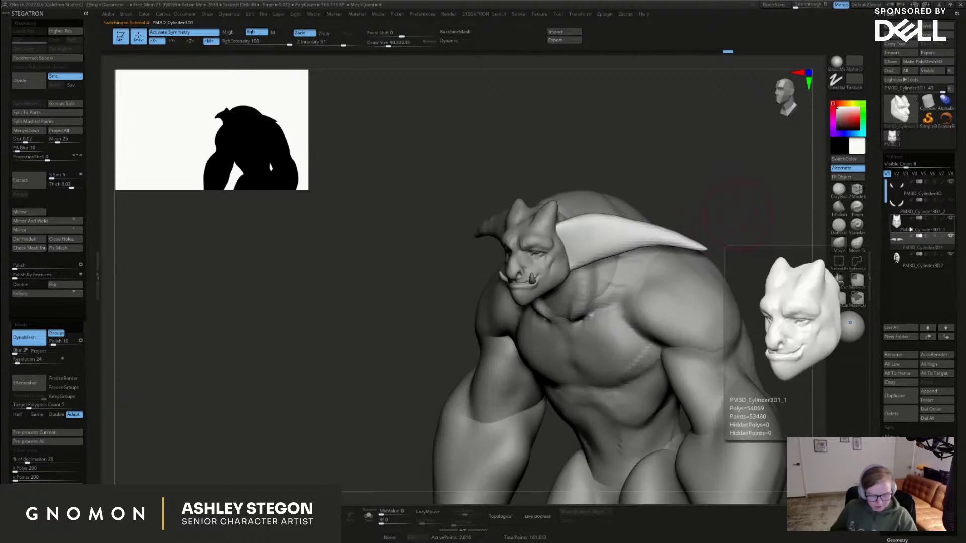
click(28, 130)
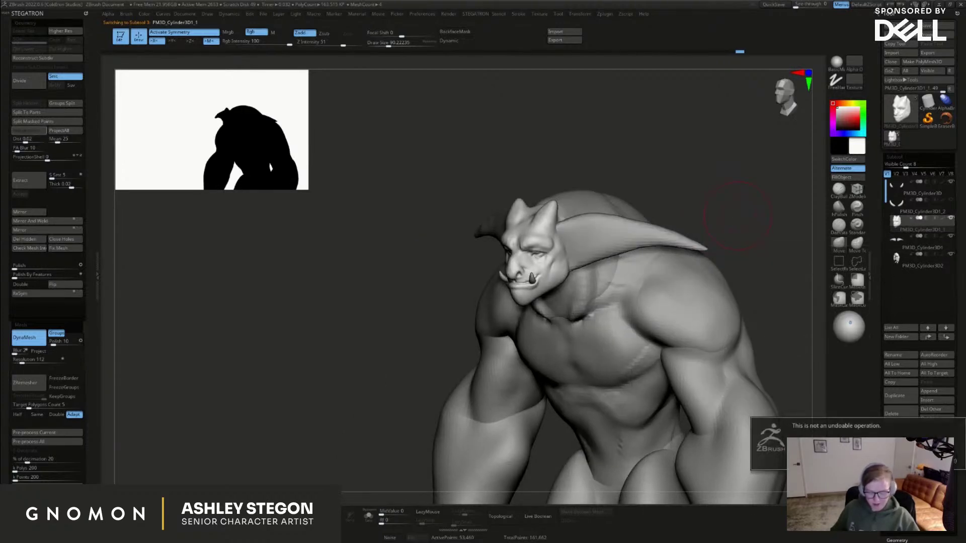
key(Return)
Remesh the merged head and ears with DynaMesh, and check the new wireframe where the ears join the head
key(shift+f)
key(shift+f)
ctrl+drag(248, 377, 344, 388)
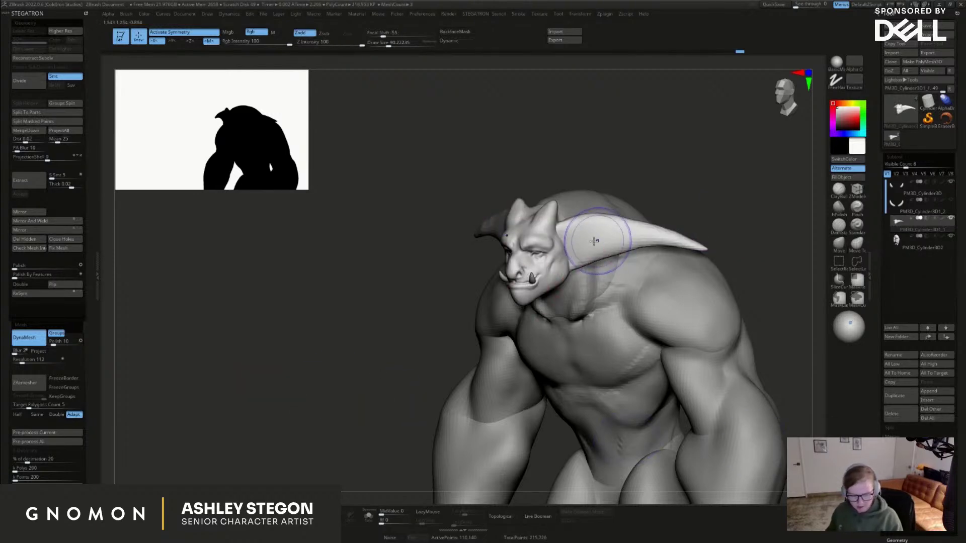
ctrl+drag(675, 200, 705, 212)
key(shift+f)
ctrl+right_drag(629, 261, 576, 212)
key(shift+f)
right_drag(616, 282, 657, 275)
Carve a groove under the ear's upper rim near the head with ClayBuildup at draw size about 34
click(839, 193)
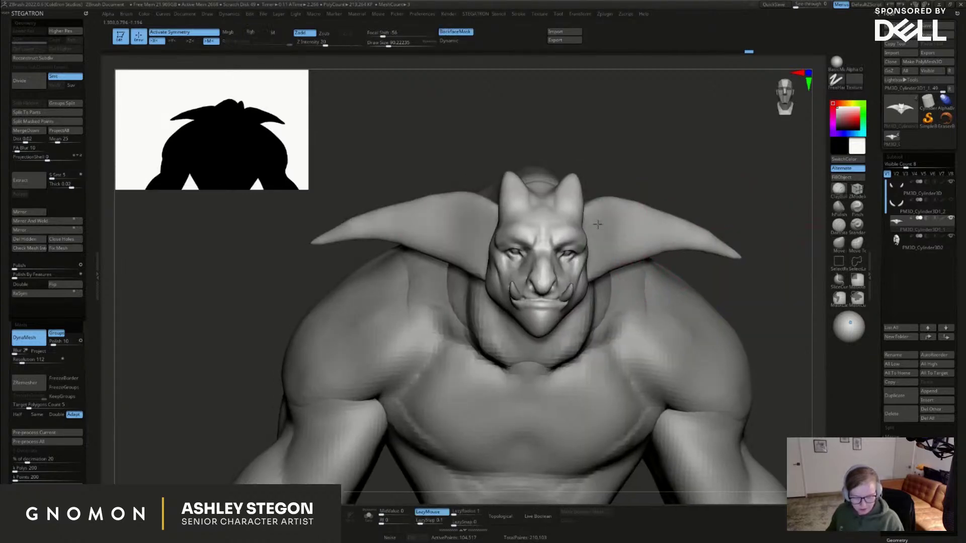
right_drag(601, 222, 583, 225)
key(s)
drag(590, 226, 585, 226)
mouse_move(604, 210)
right_down()
mouse_move(587, 227)
mouse_move(593, 209)
right_up()
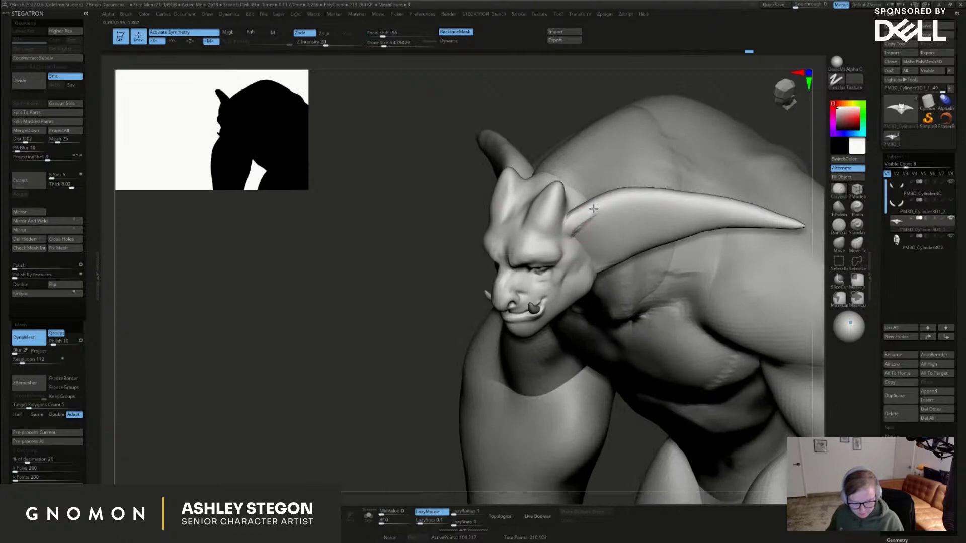
mouse_move(585, 216)
mouse_down()
mouse_move(602, 251)
mouse_move(603, 240)
mouse_move(592, 246)
mouse_up()
key(s)
key(s)
Hollow out the inner ear at draw size about 65, smooth the strokes, and deepen the ear opening beside the head
mouse_move(585, 226)
right_down()
mouse_move(596, 220)
mouse_move(590, 234)
mouse_move(546, 247)
right_up()
mouse_move(515, 231)
mouse_down()
mouse_move(509, 211)
mouse_move(537, 235)
mouse_move(558, 201)
mouse_move(595, 208)
mouse_up()
right_drag(603, 216, 635, 223)
drag(557, 251, 529, 261)
shift+drag(566, 227, 538, 256)
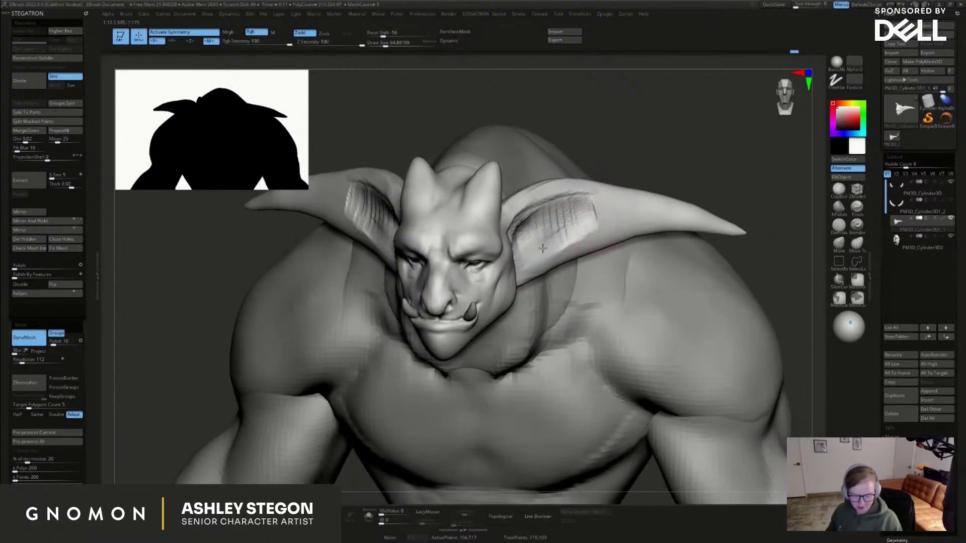
shift+drag(599, 217, 566, 233)
right_drag(533, 237, 504, 232)
drag(508, 232, 522, 230)
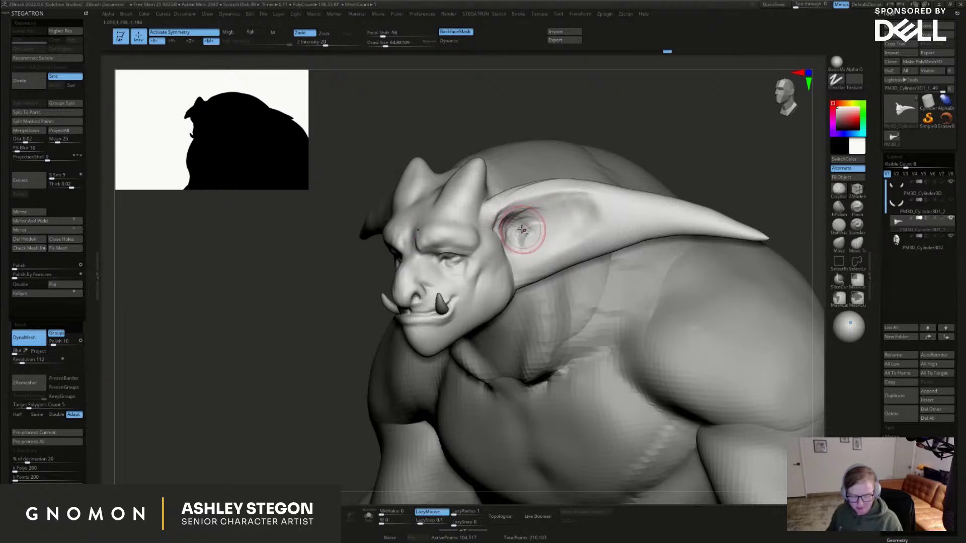
Crease the fold under the ear's upper rim toward the tip at draw size about 68, and sculpt and smooth the inner ear with ClayBuildup
mouse_move(553, 234)
right_down()
mouse_move(503, 236)
mouse_move(503, 217)
mouse_move(556, 215)
right_up()
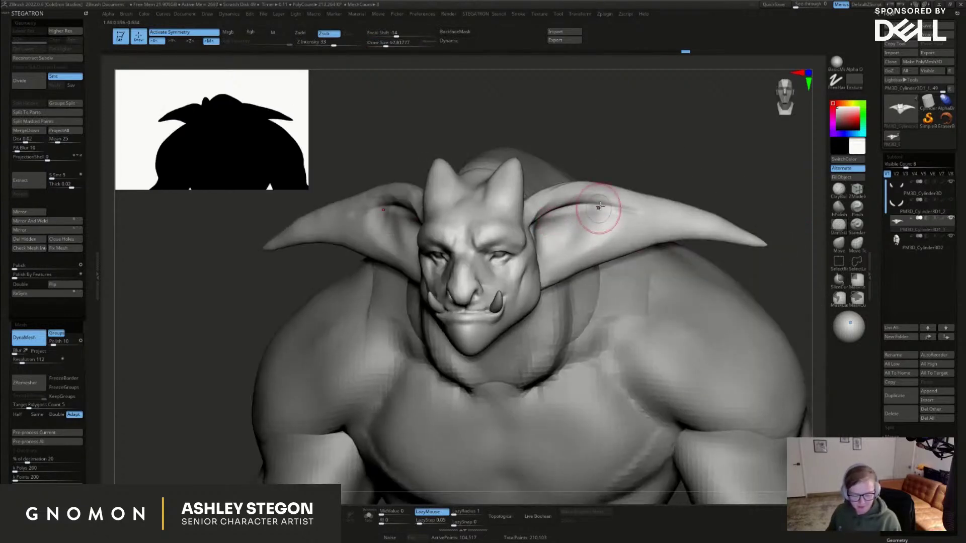
drag(611, 212, 719, 226)
click(838, 190)
right_drag(779, 195, 770, 216)
mouse_move(688, 219)
mouse_down()
mouse_move(632, 216)
mouse_move(640, 218)
mouse_move(612, 249)
mouse_move(613, 216)
mouse_move(562, 263)
mouse_move(575, 227)
mouse_move(554, 256)
mouse_move(552, 234)
mouse_up()
right_drag(560, 250, 537, 243)
mouse_move(540, 233)
shift+mouse_down()
mouse_move(611, 235)
mouse_move(664, 255)
shift+mouse_up()
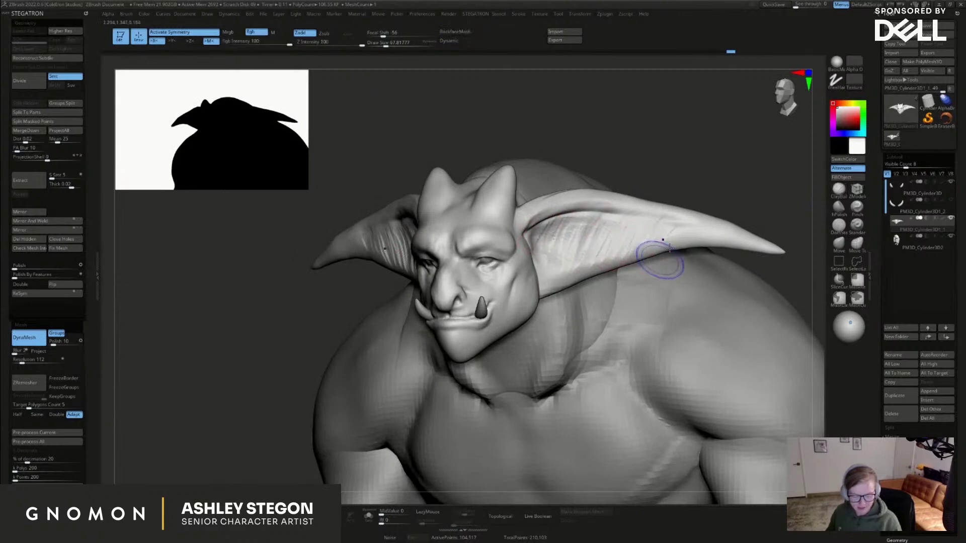
Shape the earlobe and lower inner ear, and refine the ear's outline with the Move brush at draw sizes about 173 and 119
mouse_move(552, 243)
right_down()
mouse_move(537, 254)
mouse_move(536, 287)
mouse_move(553, 268)
mouse_move(679, 302)
mouse_move(597, 285)
right_up()
key(s)
mouse_move(559, 291)
mouse_down()
mouse_move(569, 293)
mouse_move(541, 286)
mouse_move(591, 276)
mouse_move(613, 249)
mouse_up()
key(s)
key(s)
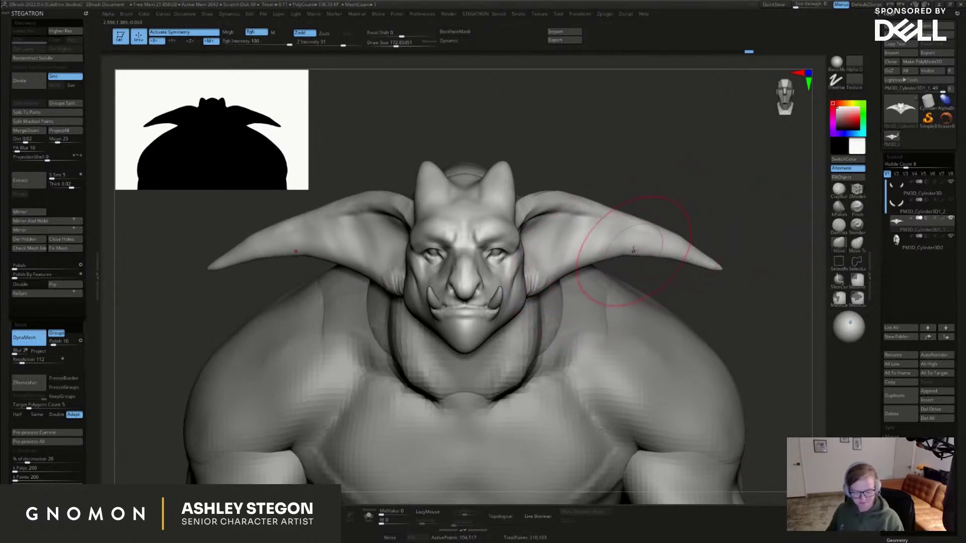
right_drag(722, 282, 714, 270)
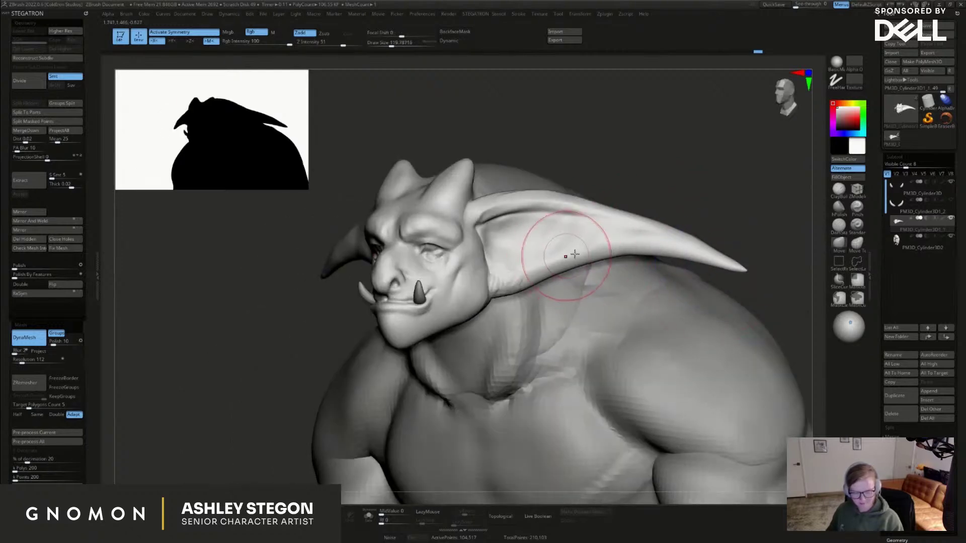
Carve curved cartilage folds around the ear opening with DamStandard at draw size about 71, and smooth them lightly
click(838, 225)
mouse_move(509, 226)
ctrl+right_down()
mouse_move(505, 256)
mouse_move(491, 250)
mouse_move(502, 225)
mouse_move(472, 243)
mouse_move(477, 231)
mouse_move(508, 251)
ctrl+right_up()
right_drag(548, 282, 569, 262)
right_drag(565, 222, 556, 210)
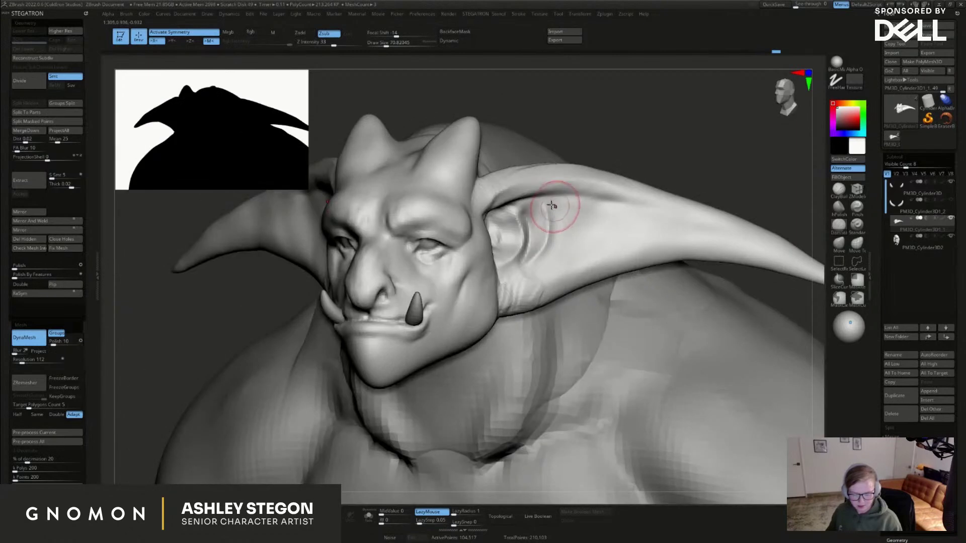
right_drag(537, 261, 509, 254)
mouse_move(549, 214)
shift+mouse_down()
mouse_move(533, 239)
mouse_move(523, 217)
shift+mouse_up()
right_drag(524, 216, 544, 221)
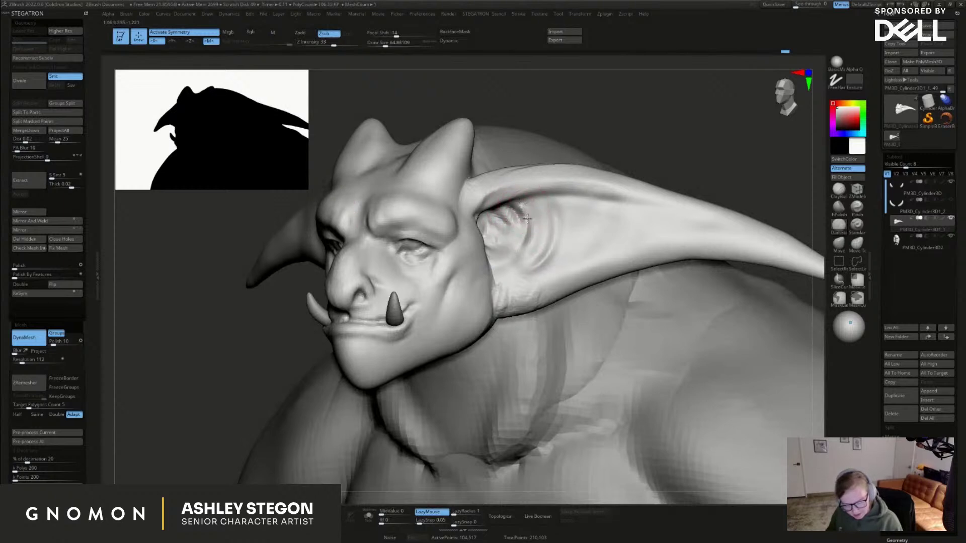
Deepen the ear opening and cut further ridges behind it at draw size about 65
drag(514, 238, 505, 273)
right_drag(507, 280, 517, 265)
mouse_move(542, 235)
mouse_down()
mouse_move(512, 274)
mouse_move(556, 203)
mouse_up()
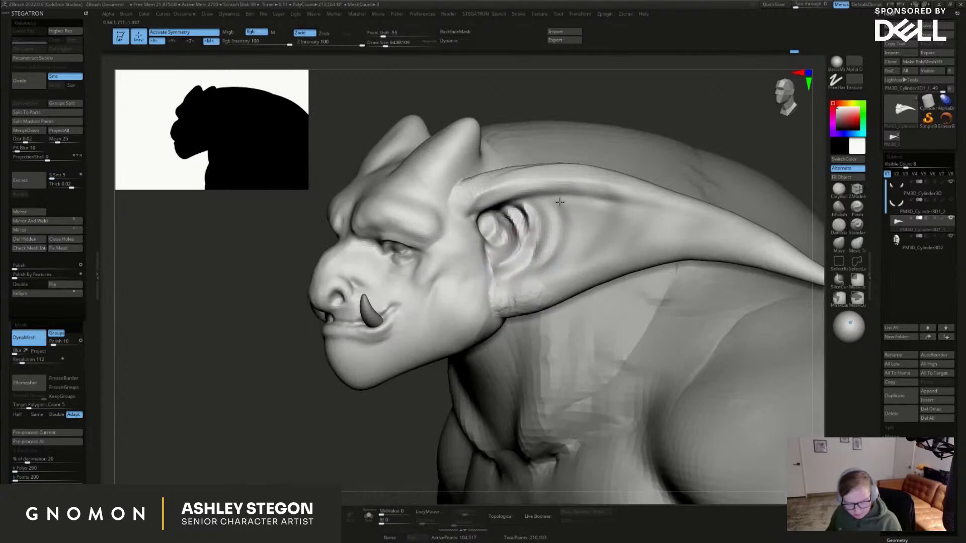
right_drag(571, 213, 610, 222)
mouse_move(572, 200)
mouse_down()
mouse_move(578, 246)
mouse_move(595, 248)
mouse_up()
mouse_move(606, 201)
mouse_down()
mouse_move(617, 225)
mouse_move(635, 229)
mouse_move(602, 232)
mouse_move(618, 215)
mouse_up()
right_drag(634, 268, 638, 307)
Carve long creases along the inner ear toward its tip with DamStandard at draw size about 94
key(s)
drag(580, 246, 748, 237)
right_drag(745, 275, 716, 250)
drag(623, 227, 763, 239)
mouse_move(770, 241)
right_down()
mouse_move(744, 212)
mouse_move(693, 220)
right_up()
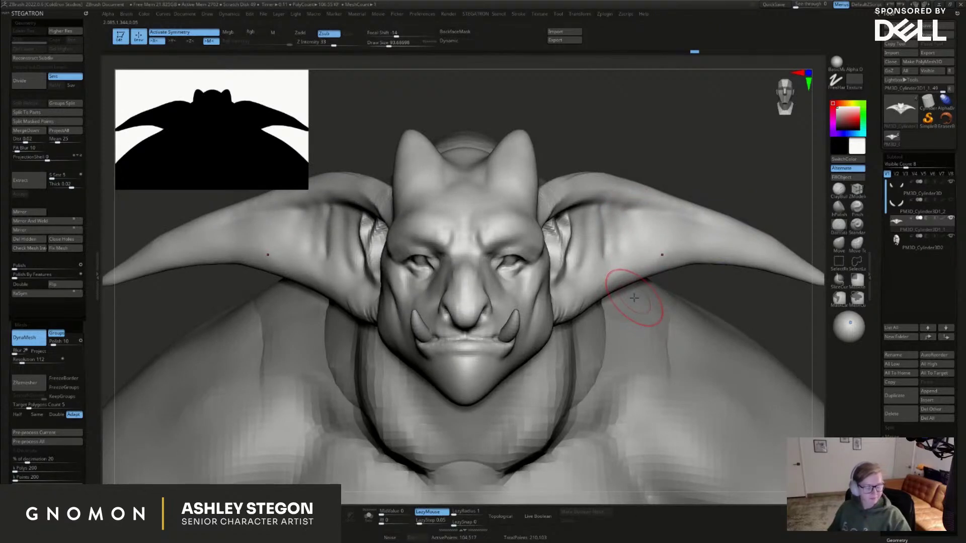
Build up the root of the ear's upper rim and the inner folds with ClayBuildup at draw sizes about 49 and 31
click(840, 188)
right_drag(615, 250, 599, 242)
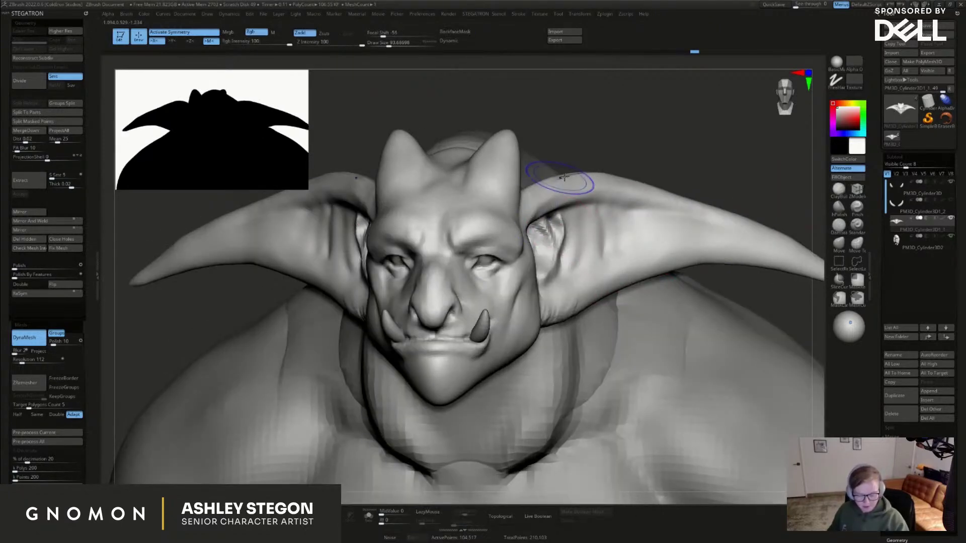
right_drag(601, 209, 526, 212)
key(bracketleft)
key(bracketleft)
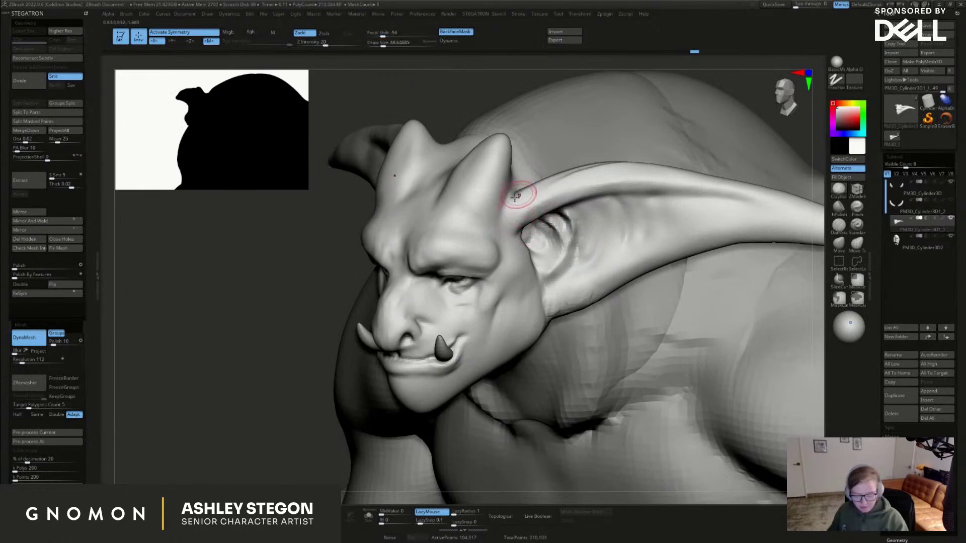
right_drag(550, 201, 537, 266)
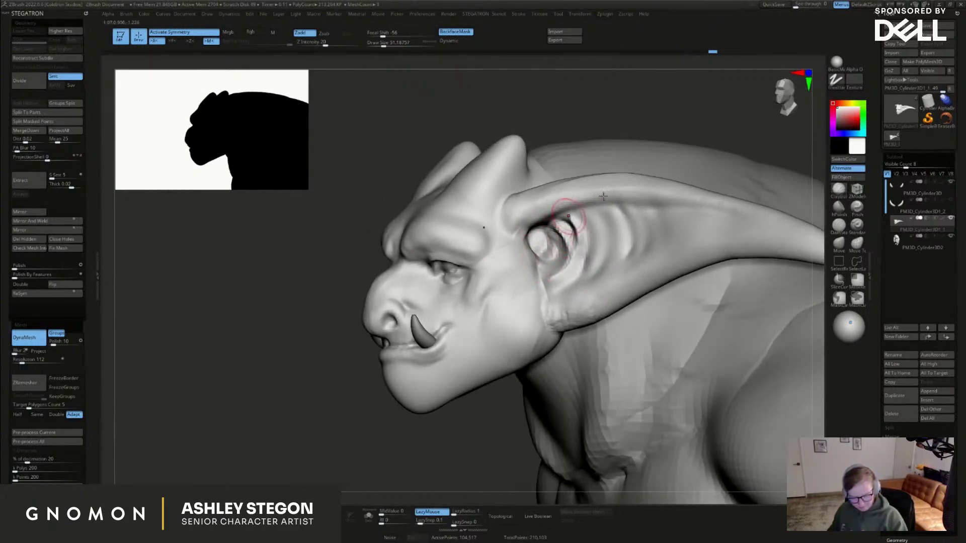
Reposition the flap in front of the ear opening with the Move brush at draw size about 77
click(838, 244)
key(s)
drag(530, 258, 537, 257)
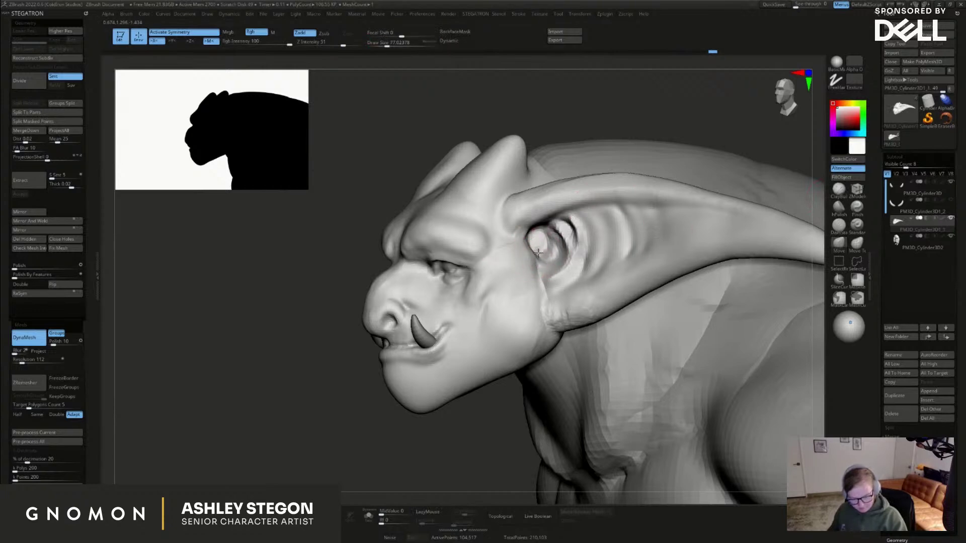
right_drag(542, 268, 515, 241)
Adjust the junction between the ear's upper rim and the temple with the Move brush at draw size about 163
key(s)
drag(514, 220, 525, 215)
ctrl+right_drag(657, 323, 654, 307)
alt+right_drag(654, 306, 658, 278)
key(s)
drag(532, 204, 536, 203)
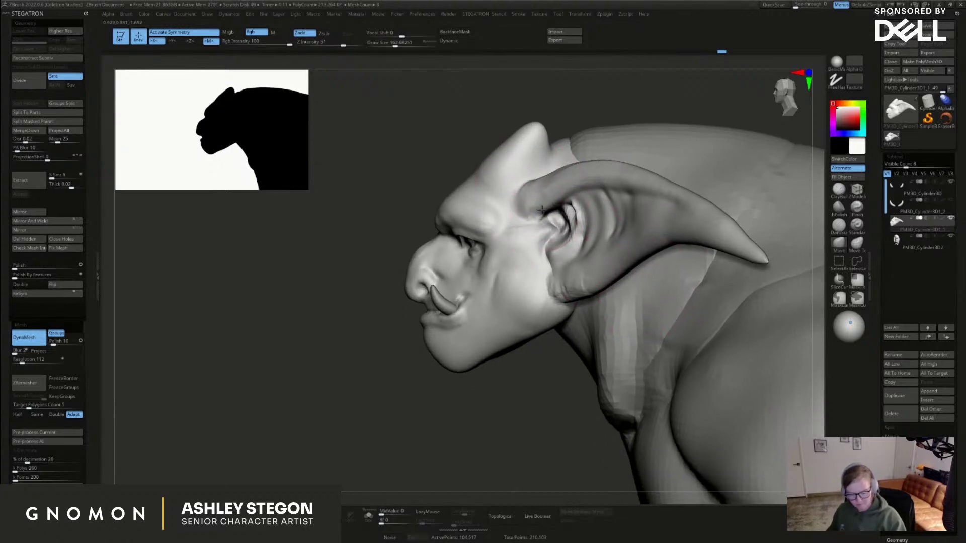
Smooth the area in front of the ear opening and build up the temple at the ear's root at draw size about 62
mouse_move(550, 214)
right_down()
mouse_move(541, 194)
mouse_move(593, 178)
right_up()
key(s)
drag(565, 220, 553, 220)
shift+drag(549, 224, 528, 237)
click(859, 192)
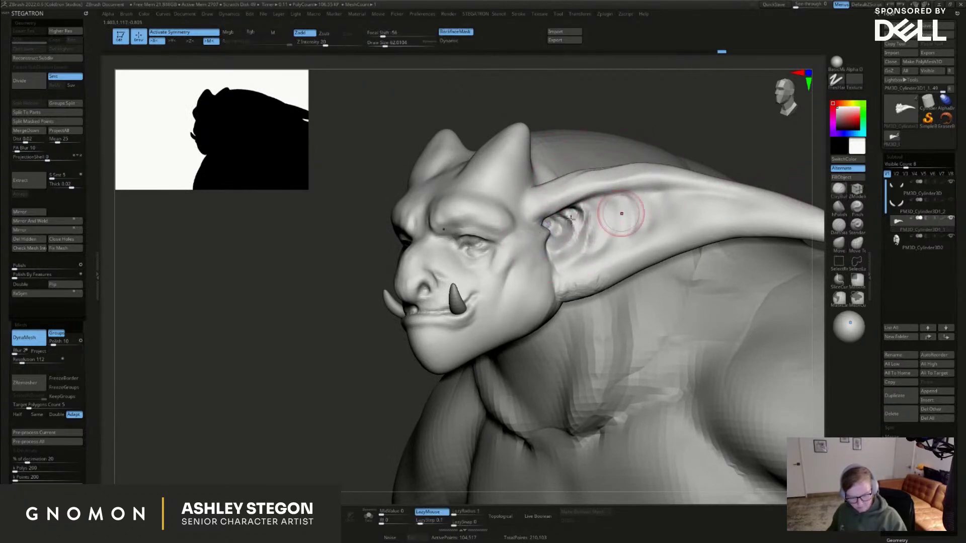
mouse_move(527, 221)
right_down()
mouse_move(517, 231)
mouse_move(536, 186)
mouse_move(512, 230)
right_up()
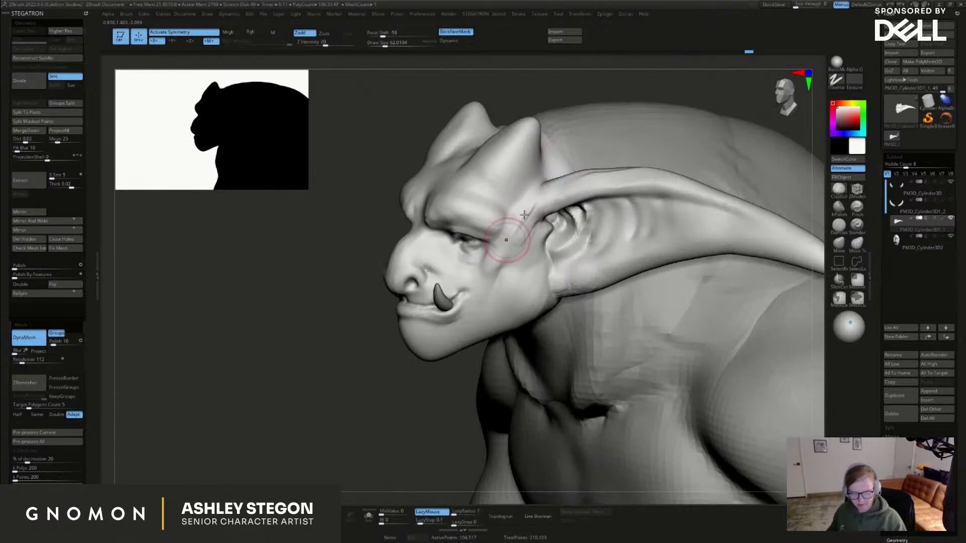
Make the troll's body the active subtool and set up the Move Topological brush with a draw size of about 167
right_drag(511, 243, 520, 237)
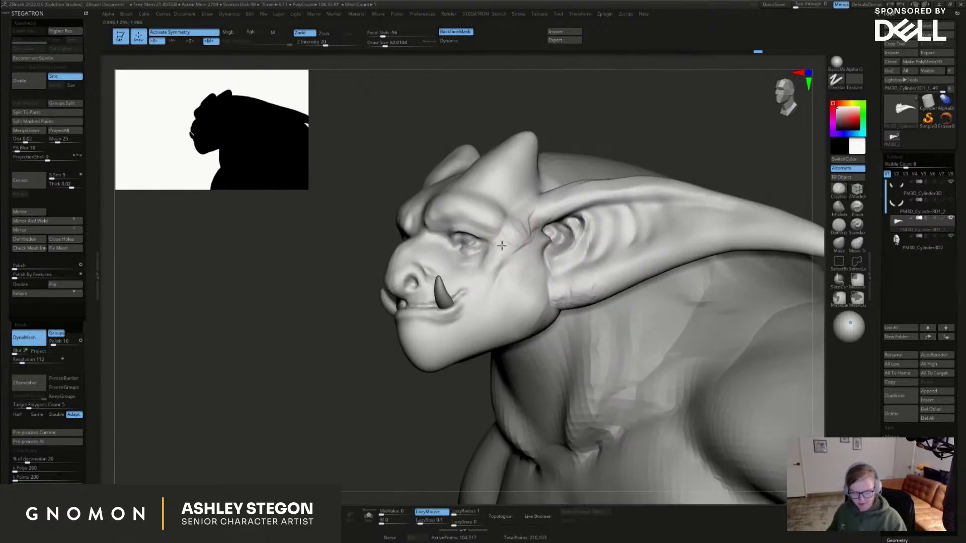
mouse_move(584, 250)
right_down()
mouse_move(598, 194)
mouse_move(581, 261)
right_up()
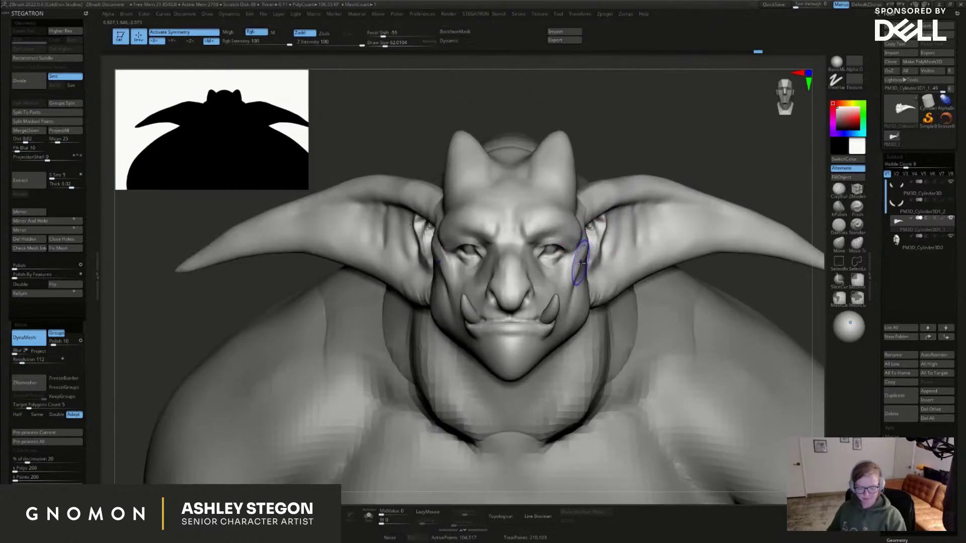
alt+right_drag(618, 319, 586, 314)
mouse_move(625, 360)
right_down()
mouse_move(583, 362)
mouse_move(586, 352)
right_up()
right_drag(571, 204, 562, 199)
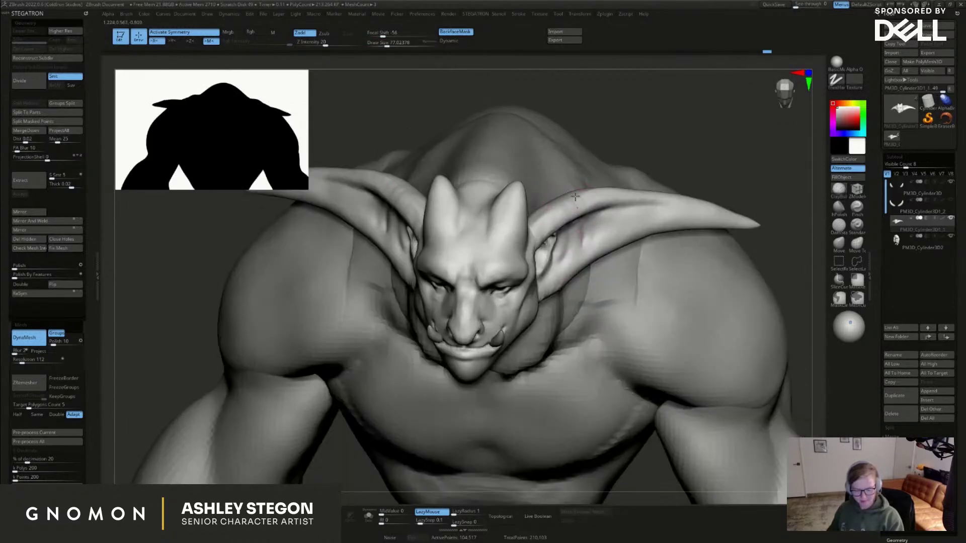
right_drag(600, 224, 562, 328)
alt+click(518, 276)
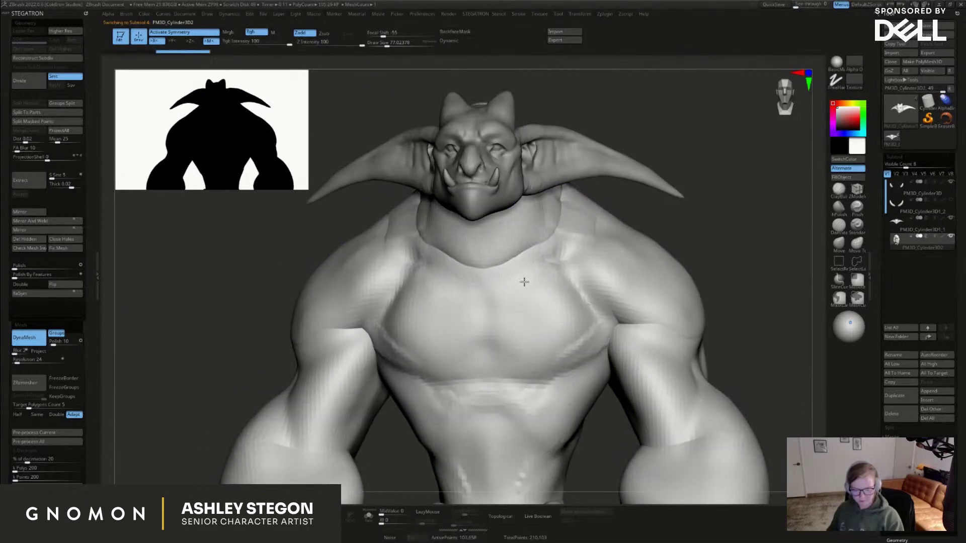
click(857, 244)
right_drag(591, 276, 524, 253)
key(s)
drag(522, 254, 531, 254)
right_drag(503, 265, 511, 282)
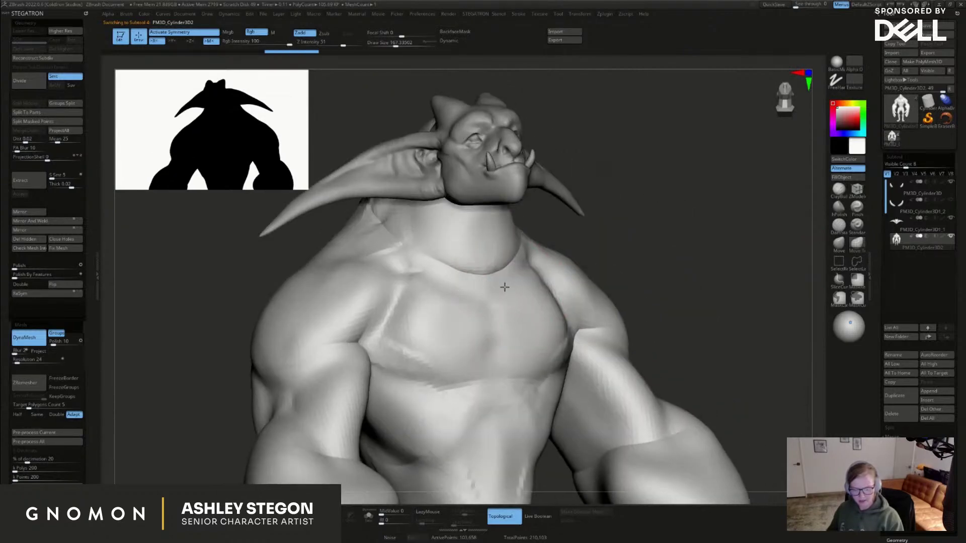
shift+right_drag(548, 317, 539, 334)
Check the body's polygroups and wireframe, and re-DynaMesh it at resolution 40
key(shift+f)
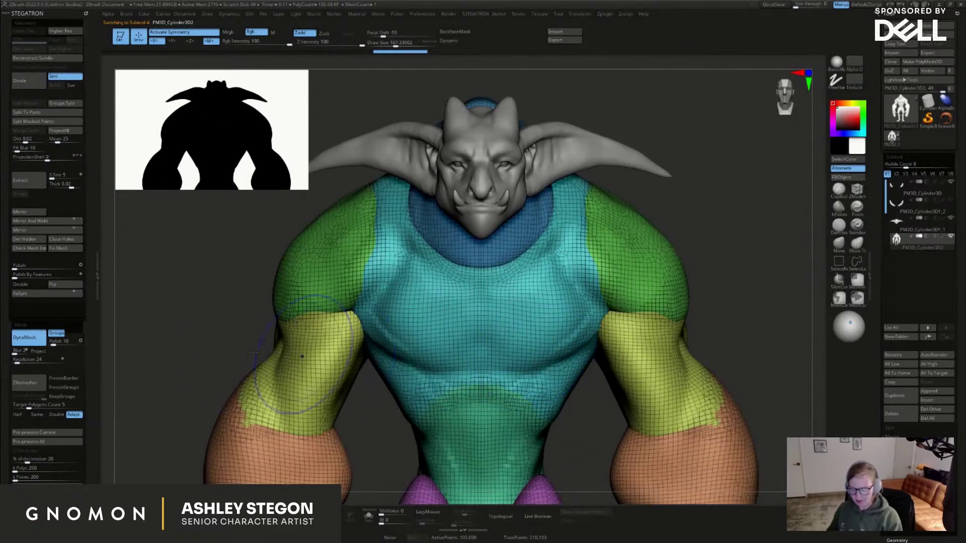
key(shift+f)
click(16, 362)
click(16, 360)
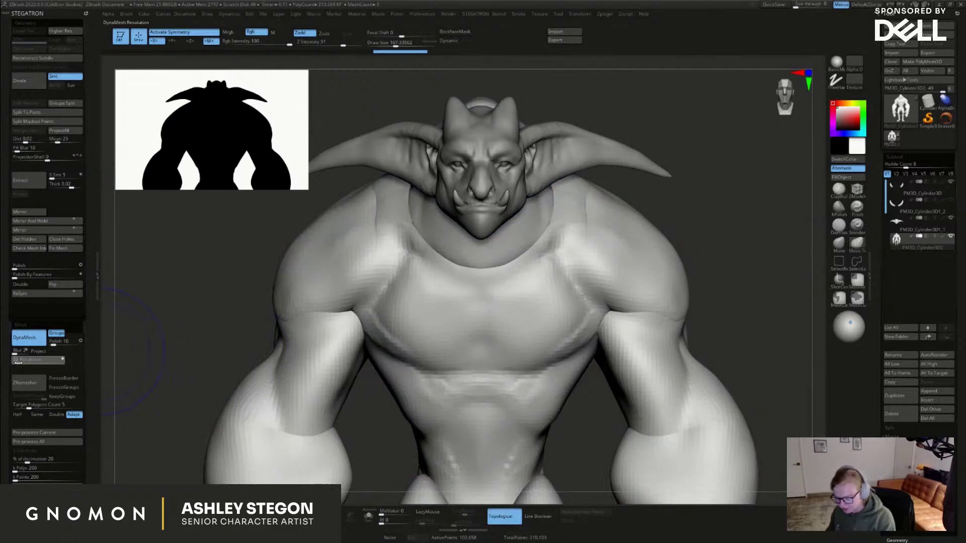
text(40)
key(Return)
ctrl+drag(157, 325, 171, 344)
key(shift+f)
key(shift+f)
Build up the neck muscles below the jaw with the ClayBuildup brush and smooth the strokes
click(839, 195)
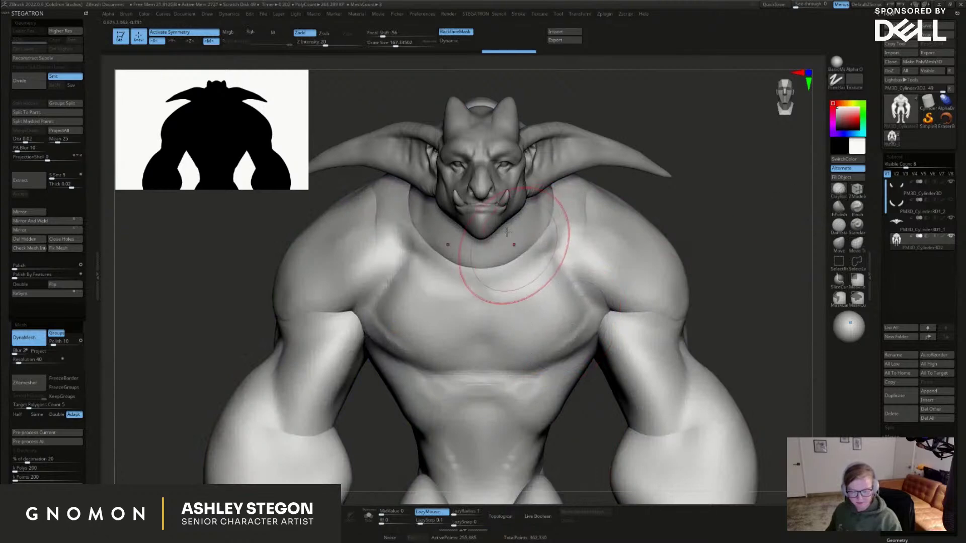
right_drag(524, 245, 518, 233)
key(s)
drag(518, 233, 508, 233)
right_drag(518, 225, 525, 213)
mouse_move(524, 213)
mouse_down()
mouse_move(526, 237)
mouse_move(497, 286)
mouse_move(522, 217)
mouse_up()
mouse_move(520, 217)
right_down()
mouse_move(538, 204)
mouse_move(471, 211)
right_up()
mouse_move(486, 225)
mouse_down()
mouse_move(495, 231)
mouse_move(505, 215)
mouse_up()
right_drag(505, 215, 469, 225)
shift+drag(485, 211, 488, 235)
Isolate the body subtool in Solo mode and add long clay strokes down the side of the neck
right_drag(487, 236, 567, 216)
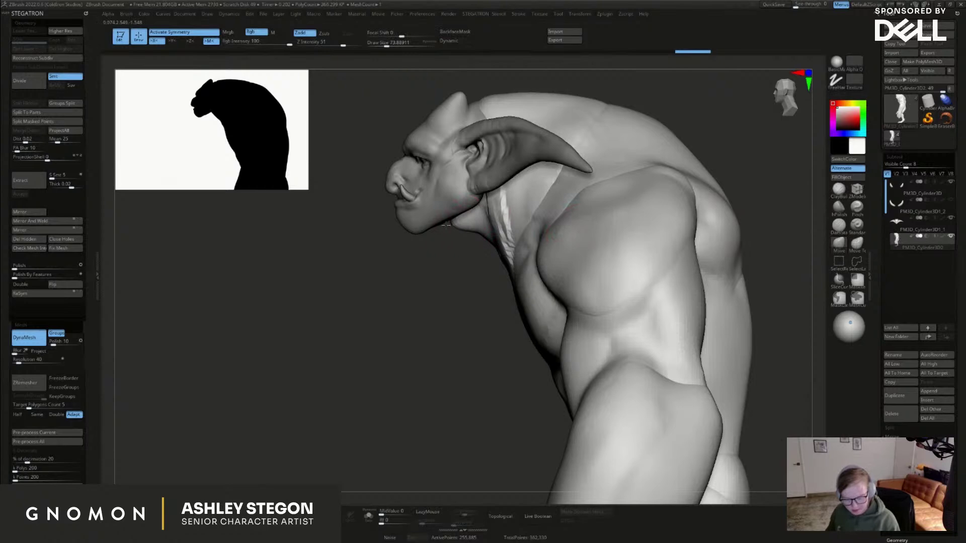
right_drag(491, 240, 584, 205)
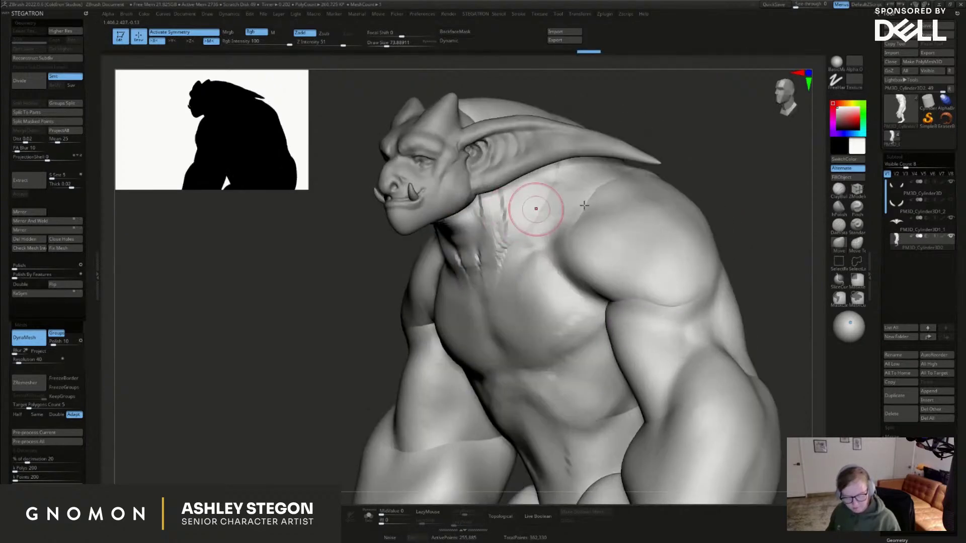
click(371, 521)
click(839, 190)
drag(482, 161, 498, 232)
drag(494, 185, 501, 240)
Build up the collarbones symmetrically from the pit of the neck out to the tops of the shoulders
right_drag(507, 237, 564, 237)
key(s)
mouse_move(495, 273)
mouse_down()
mouse_move(468, 287)
mouse_move(530, 246)
mouse_up()
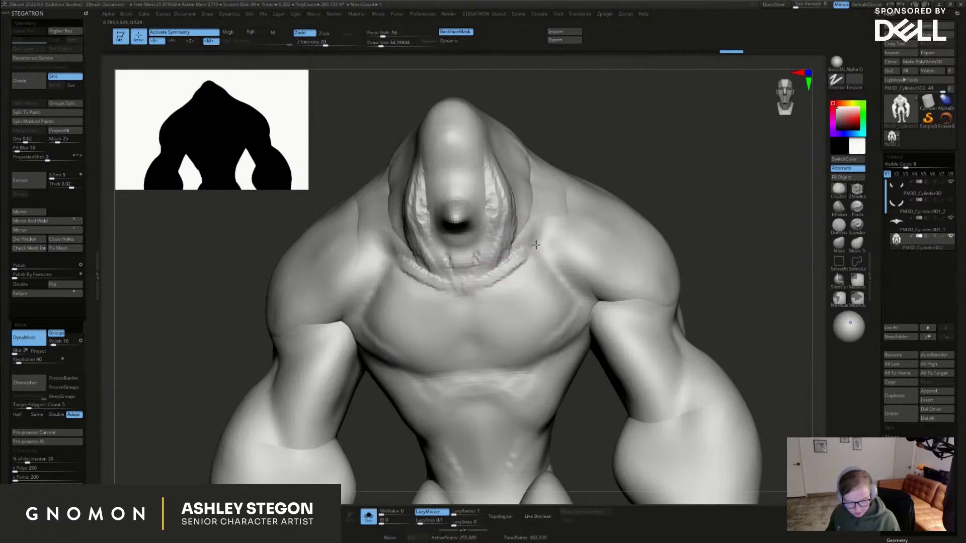
right_drag(501, 272, 508, 312)
mouse_move(533, 258)
mouse_down()
mouse_move(612, 218)
mouse_move(561, 230)
mouse_up()
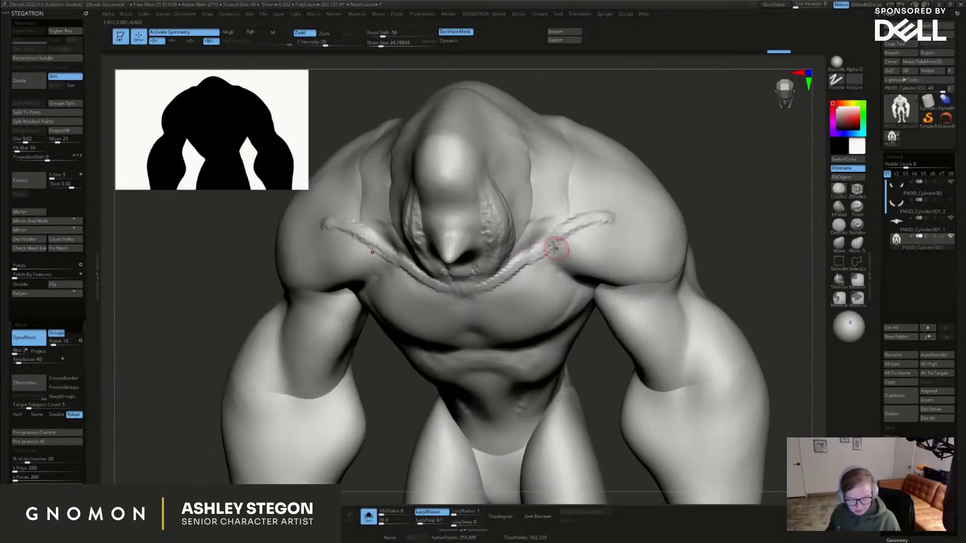
alt+right_drag(578, 264, 566, 283)
drag(595, 236, 608, 223)
right_drag(624, 211, 594, 230)
key(s)
drag(594, 230, 621, 198)
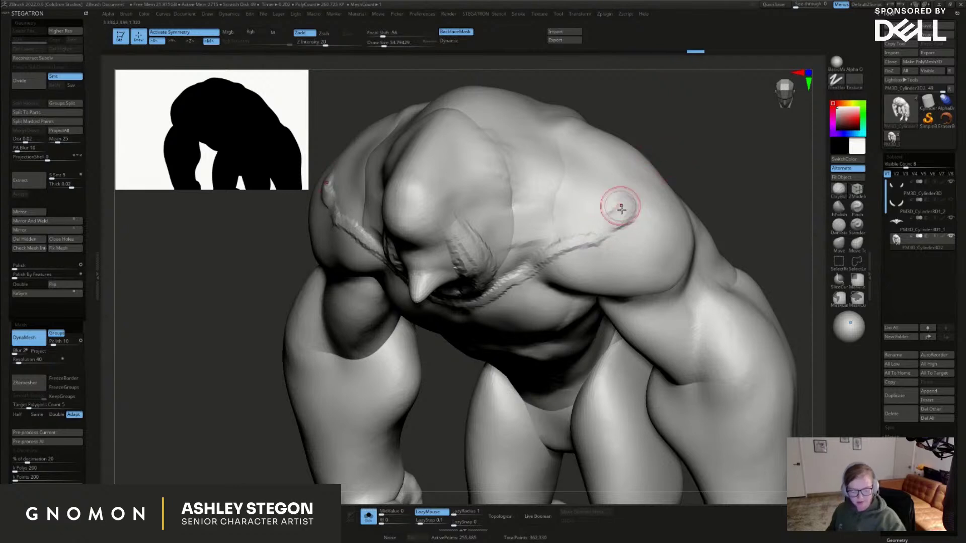
Add clay along the trapezius and where the collarbone meets the shoulder
right_drag(639, 217, 594, 207)
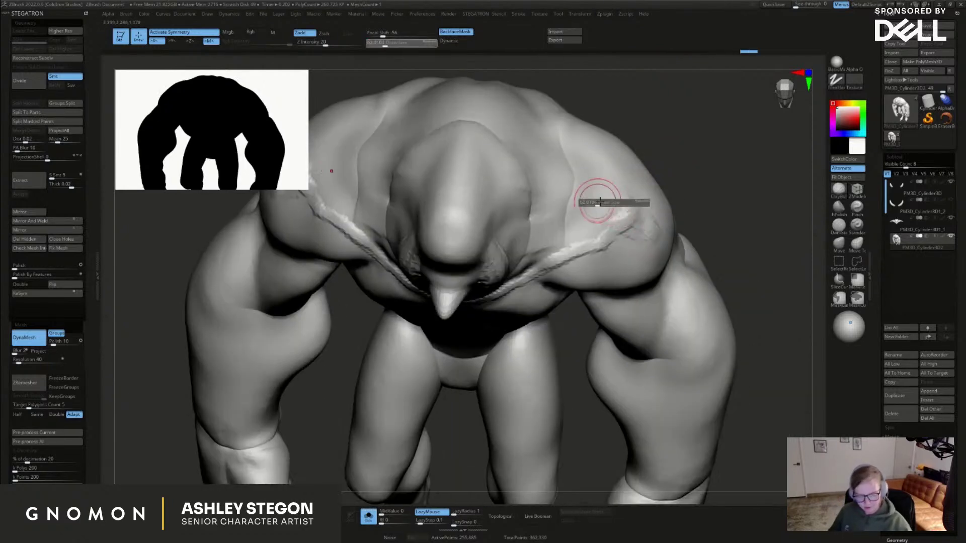
mouse_move(578, 224)
mouse_down()
mouse_move(586, 173)
mouse_move(568, 168)
mouse_up()
right_drag(546, 136, 537, 229)
drag(535, 240, 563, 233)
drag(496, 259, 553, 246)
Thicken the side neck muscles and bulk up the trapezius across the upper back with broad clay strokes
right_drag(553, 245, 547, 176)
drag(472, 216, 474, 249)
right_drag(473, 224, 479, 220)
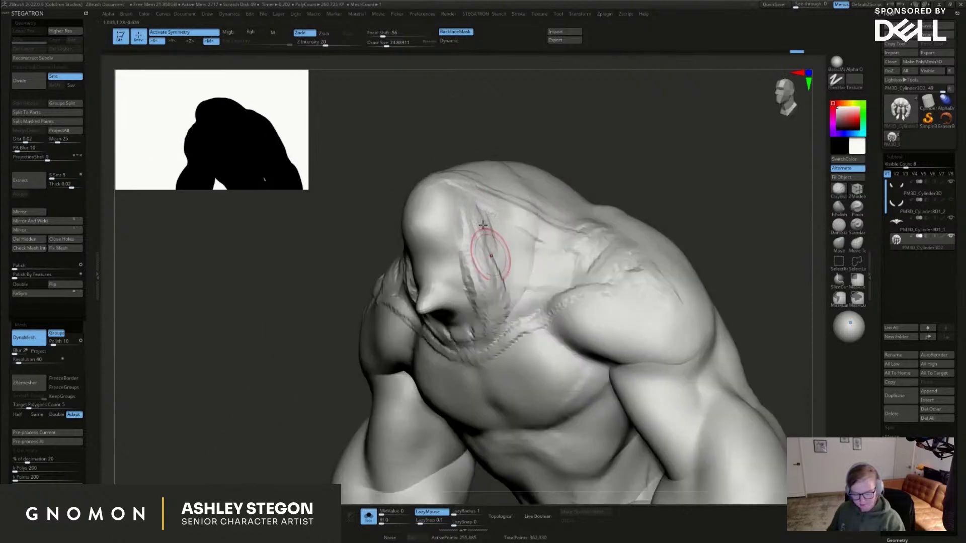
mouse_move(607, 307)
shift+right_down()
mouse_move(612, 294)
mouse_move(560, 194)
shift+right_up()
mouse_move(567, 155)
mouse_down()
mouse_move(564, 166)
mouse_move(608, 198)
mouse_move(623, 230)
mouse_up()
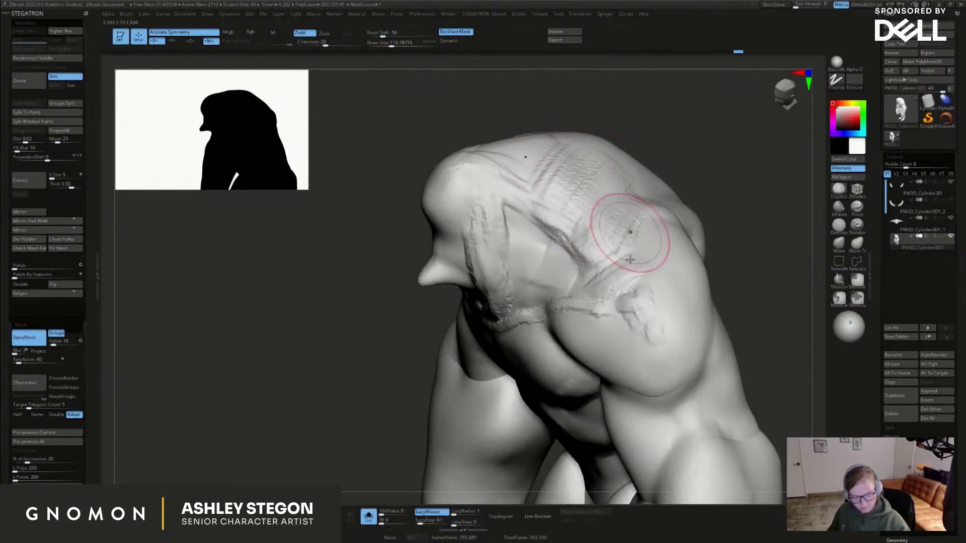
Smooth the clay strokes on the trapezius, shoulder and neck with a resized brush
right_drag(630, 233, 629, 240)
key(s)
drag(629, 240, 628, 239)
mouse_move(622, 269)
shift+mouse_down()
mouse_move(625, 218)
mouse_move(564, 180)
mouse_move(546, 191)
mouse_move(566, 232)
shift+mouse_up()
right_drag(593, 307, 614, 267)
shift+drag(623, 287, 642, 322)
shift+right_drag(648, 306, 646, 251)
alt+right_drag(647, 251, 614, 217)
shift+drag(517, 234, 526, 242)
Load a different smoothing brush from the Smooth brush folder in LightBox and accept its notice
key(comma)
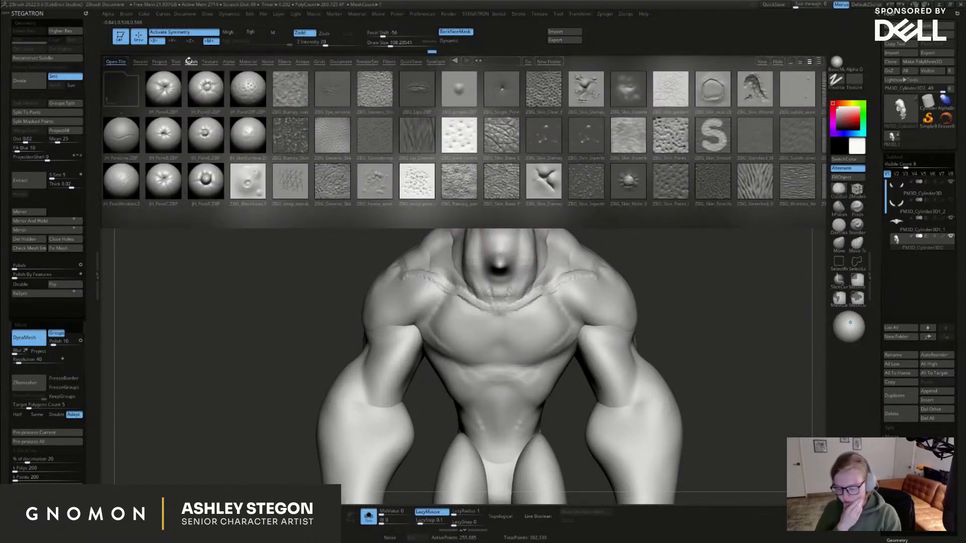
click(190, 60)
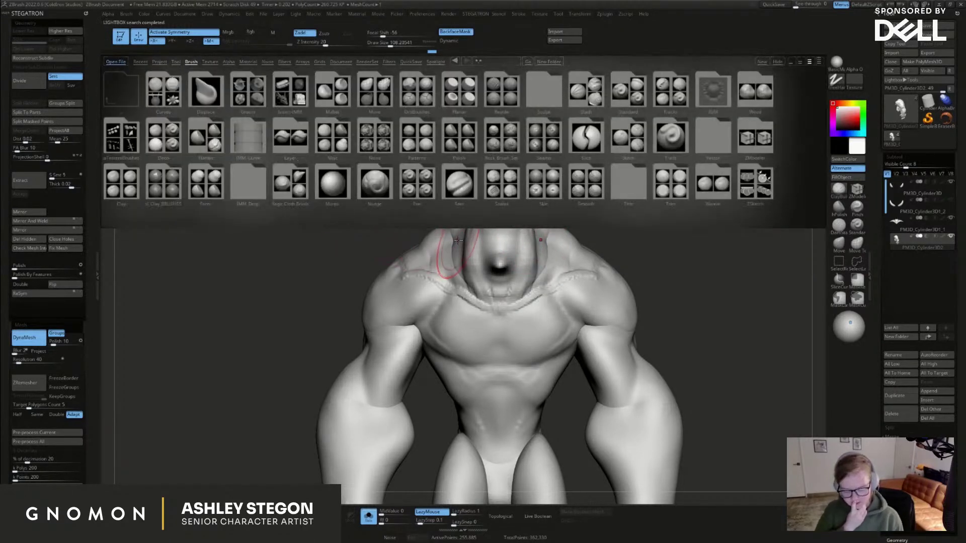
double_click(586, 180)
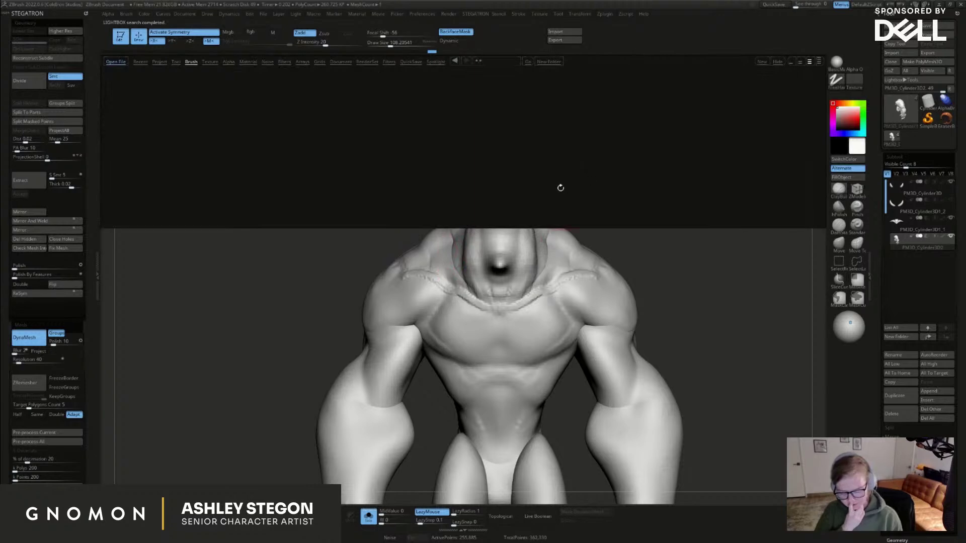
double_click(251, 92)
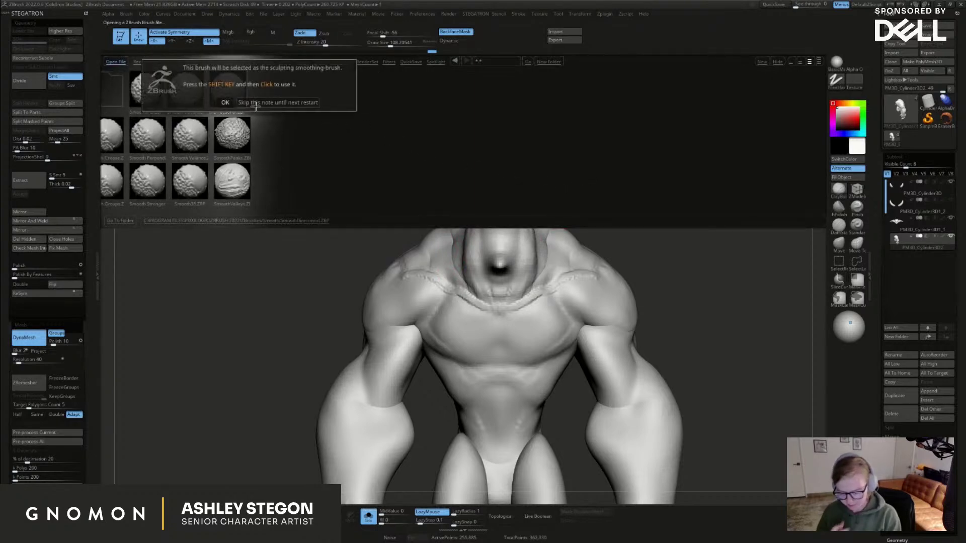
click(226, 102)
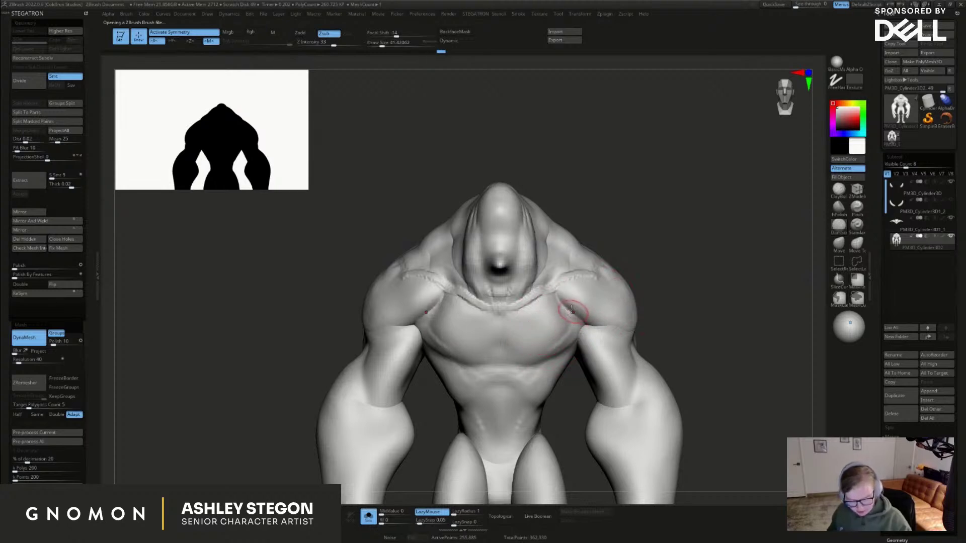
Carve a crease with the Dam Standard brush where the deltoid overlaps the upper arm, and soften it
right_drag(597, 306, 597, 285)
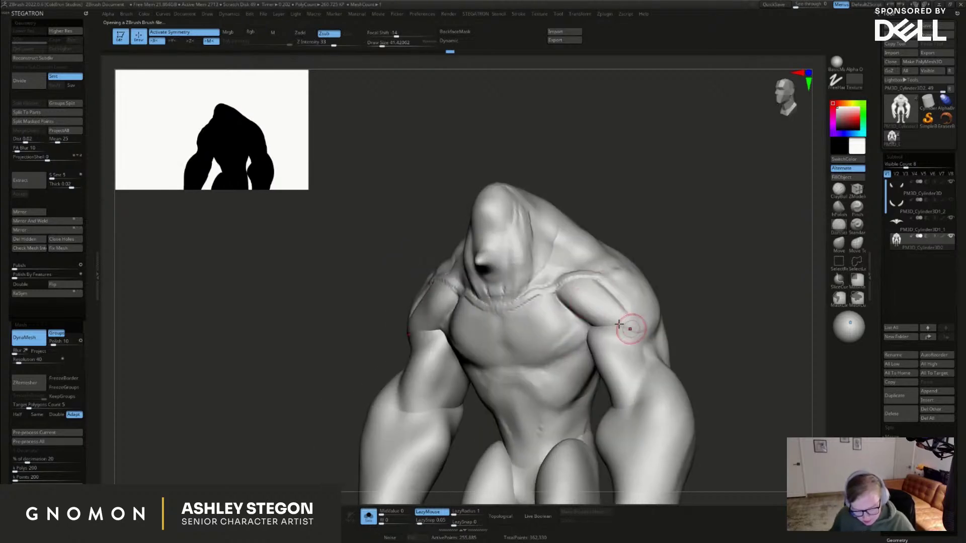
drag(588, 324, 598, 327)
key(s)
right_drag(620, 336, 611, 330)
shift+drag(611, 331, 610, 333)
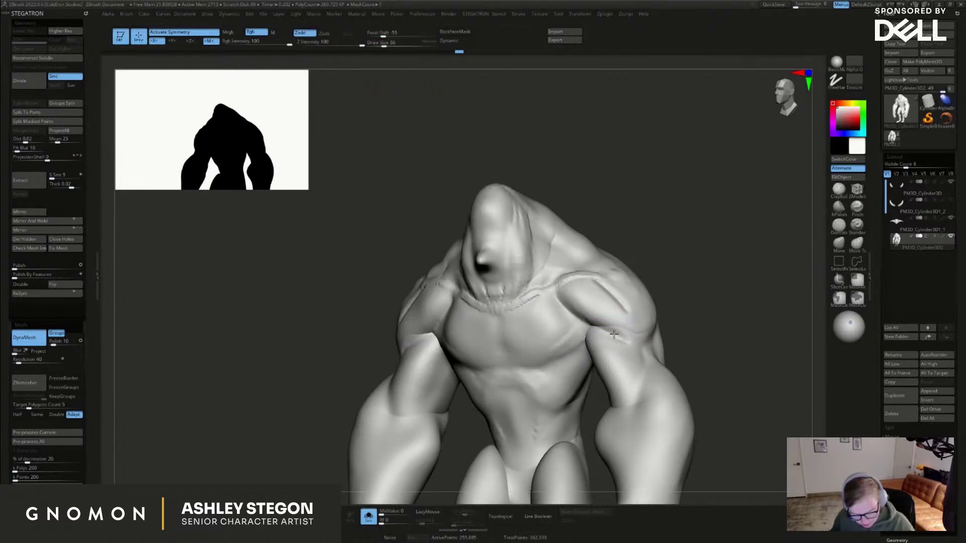
Deepen the deltoid's lower edge and extend the crease toward the outer arm, smoothing around it
right_drag(590, 318, 556, 294)
ctrl+right_drag(606, 322, 579, 304)
shift+drag(623, 336, 639, 319)
right_drag(639, 319, 629, 345)
drag(629, 345, 634, 349)
mouse_move(635, 349)
shift+mouse_down()
mouse_move(627, 339)
mouse_move(637, 331)
shift+mouse_up()
right_drag(636, 330, 646, 272)
drag(605, 331, 644, 346)
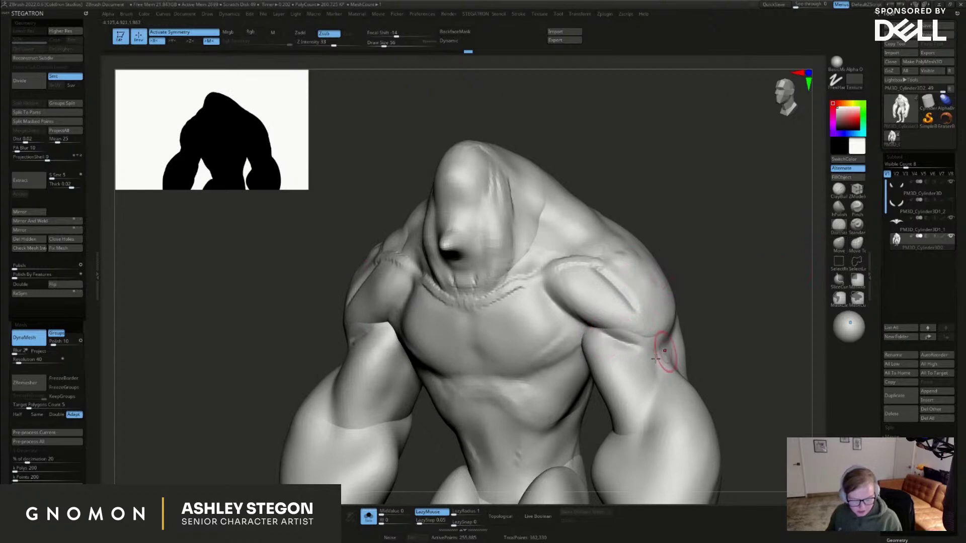
Carve the muscle separations around the outer and back upper arm down to the elbow, and smooth them
right_drag(668, 362, 647, 367)
drag(650, 362, 682, 342)
mouse_move(682, 342)
right_down()
mouse_move(669, 352)
mouse_move(678, 347)
right_up()
right_drag(695, 309, 679, 315)
drag(697, 352, 721, 341)
mouse_move(722, 340)
right_down()
mouse_move(739, 324)
mouse_move(703, 321)
right_up()
drag(730, 285, 693, 368)
mouse_move(720, 308)
shift+mouse_down()
mouse_move(734, 290)
mouse_move(710, 316)
shift+mouse_up()
right_drag(687, 329, 711, 315)
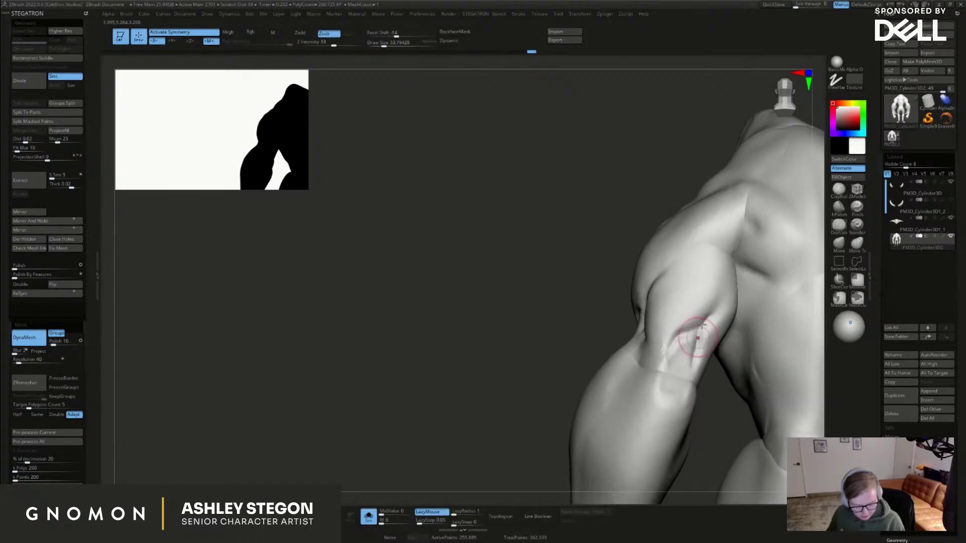
mouse_move(680, 342)
right_down()
mouse_move(670, 377)
mouse_move(679, 349)
right_up()
shift+drag(687, 324, 673, 348)
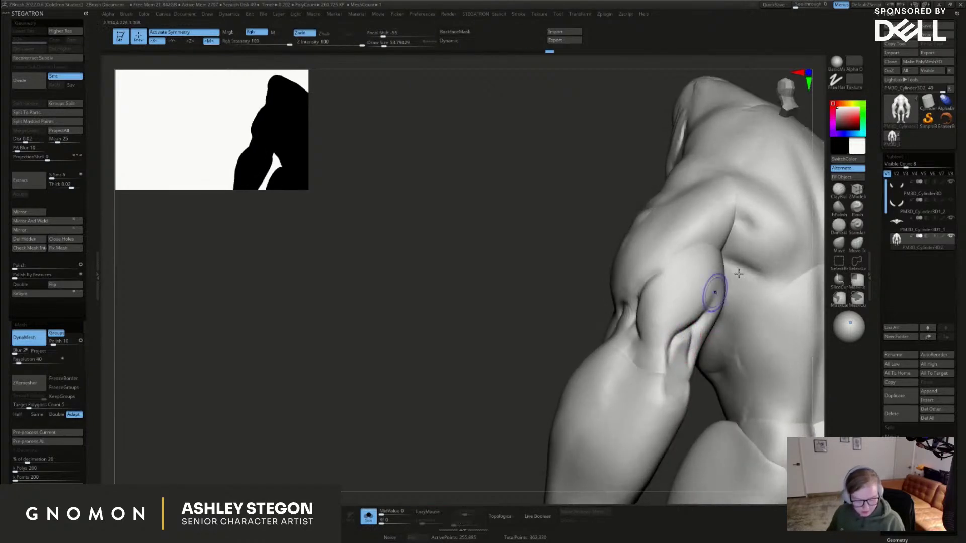
Bulk up the triceps on the back of the upper arm with ClayBuildup and smooth the volume
click(838, 189)
key(s)
drag(703, 276, 705, 276)
mouse_move(693, 310)
mouse_down()
mouse_move(705, 270)
mouse_move(679, 303)
mouse_up()
mouse_move(682, 267)
mouse_down()
mouse_move(660, 328)
mouse_move(651, 327)
mouse_up()
shift+drag(687, 292, 700, 279)
shift+drag(663, 292, 657, 302)
Build up the rear deltoid from the shoulder blade to the outer arm and smooth the clay strokes
mouse_move(651, 284)
right_down()
mouse_move(693, 219)
mouse_move(656, 276)
mouse_move(690, 269)
right_up()
mouse_move(679, 258)
mouse_down()
mouse_move(693, 270)
mouse_move(685, 281)
mouse_up()
mouse_move(685, 279)
right_down()
mouse_move(702, 267)
mouse_move(704, 244)
right_up()
mouse_move(697, 246)
mouse_down()
mouse_move(709, 226)
mouse_move(673, 261)
mouse_up()
right_drag(677, 251, 705, 256)
drag(698, 226, 668, 268)
drag(658, 229, 647, 258)
right_drag(647, 258, 655, 235)
drag(656, 231, 610, 274)
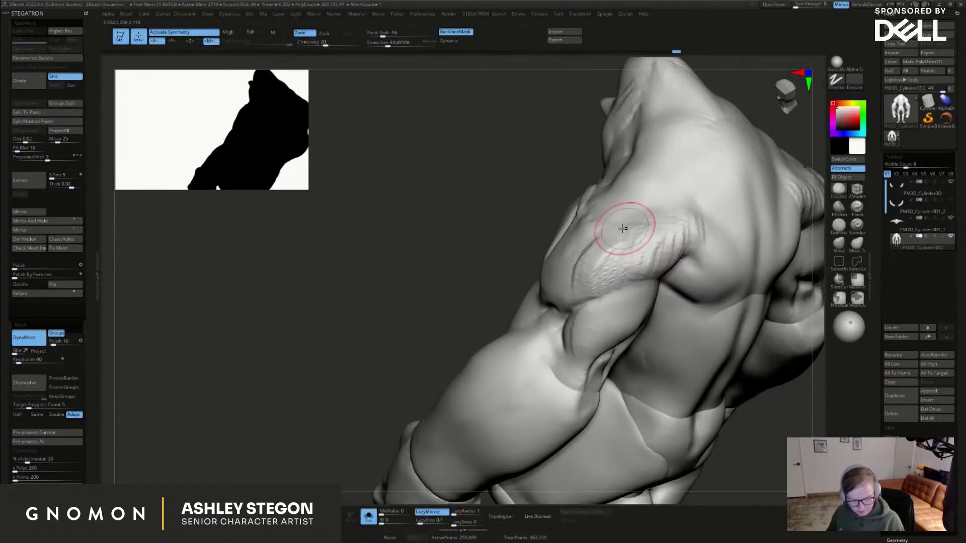
mouse_move(609, 266)
right_down()
mouse_move(618, 221)
mouse_move(586, 248)
right_up()
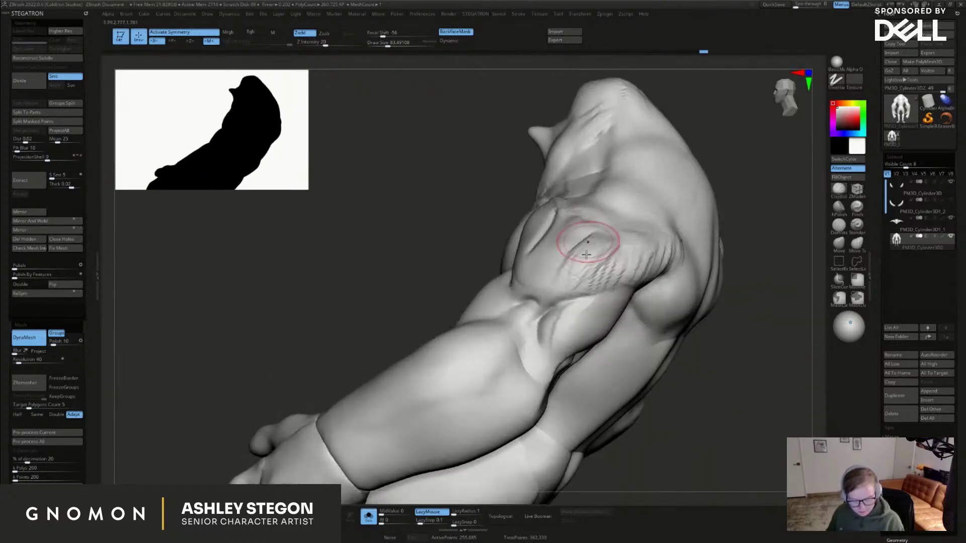
shift+drag(592, 281, 590, 254)
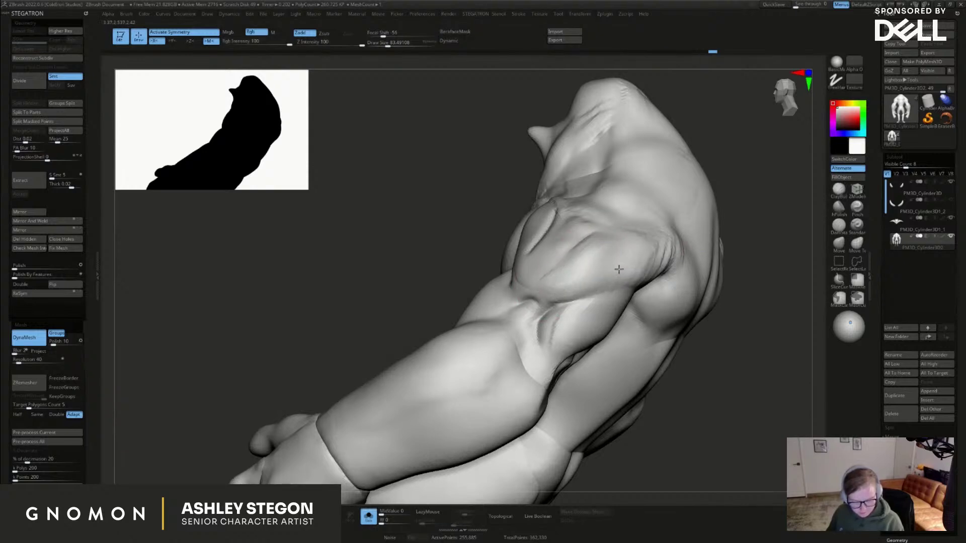
Add clay to the side deltoid down to its insertion on the upper arm, and smooth the form
mouse_move(627, 257)
right_down()
mouse_move(593, 226)
mouse_move(595, 252)
mouse_move(600, 242)
right_up()
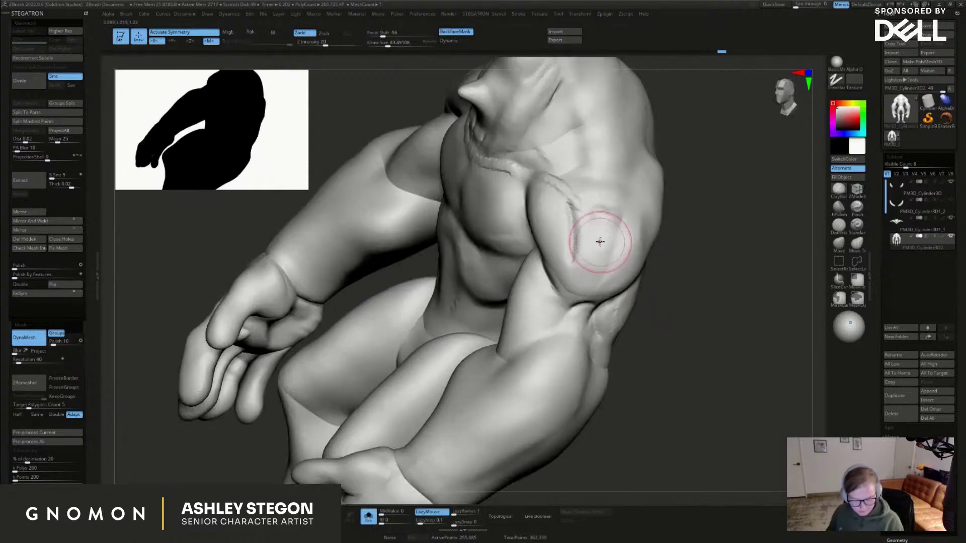
drag(622, 224, 606, 273)
mouse_move(591, 276)
right_down()
mouse_move(578, 317)
mouse_move(593, 270)
mouse_move(604, 288)
right_up()
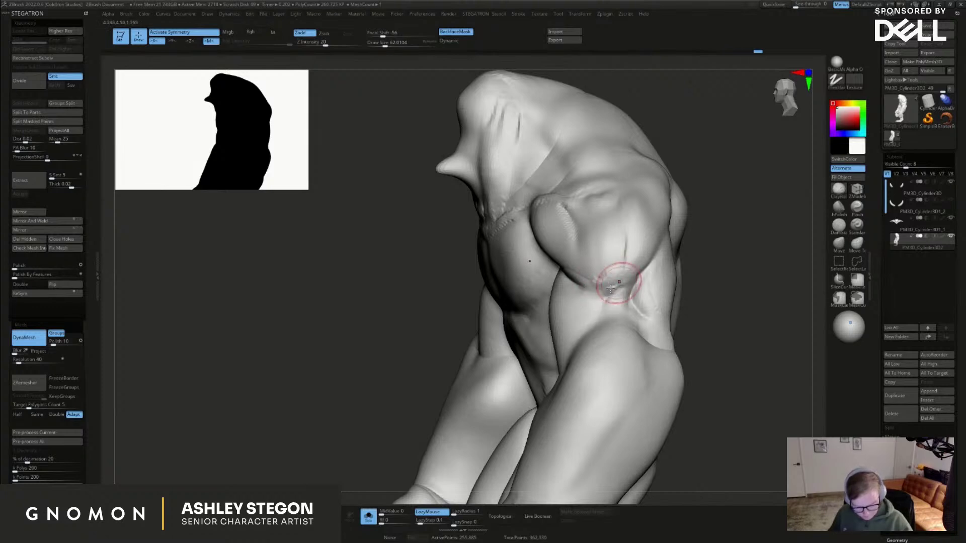
mouse_move(617, 276)
right_down()
mouse_move(626, 256)
mouse_move(617, 273)
right_up()
mouse_move(603, 241)
shift+mouse_down()
mouse_move(610, 250)
mouse_move(588, 258)
mouse_move(535, 244)
shift+mouse_up()
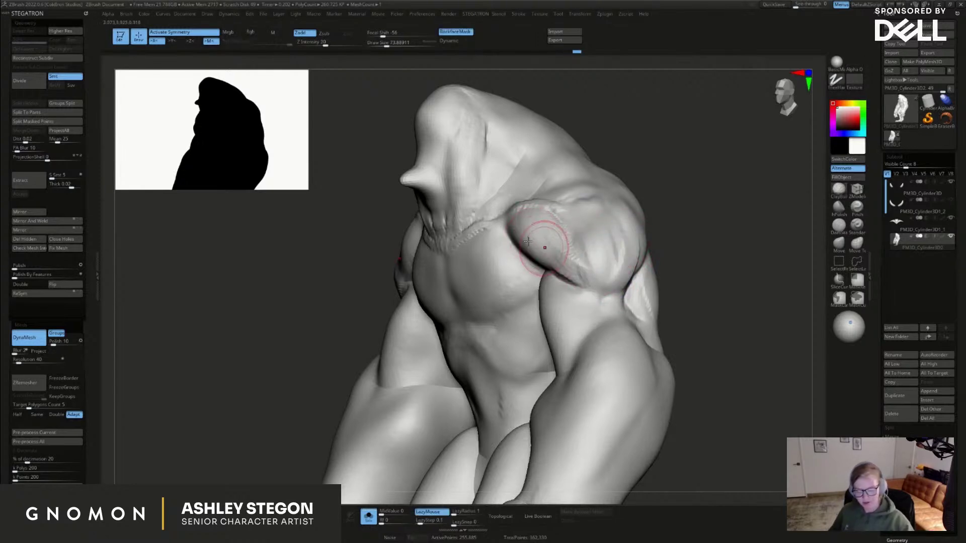
Smooth the front deltoid where it meets the chest and upper arm
right_drag(594, 281, 621, 274)
shift+drag(574, 267, 556, 259)
shift+right_drag(539, 263, 559, 256)
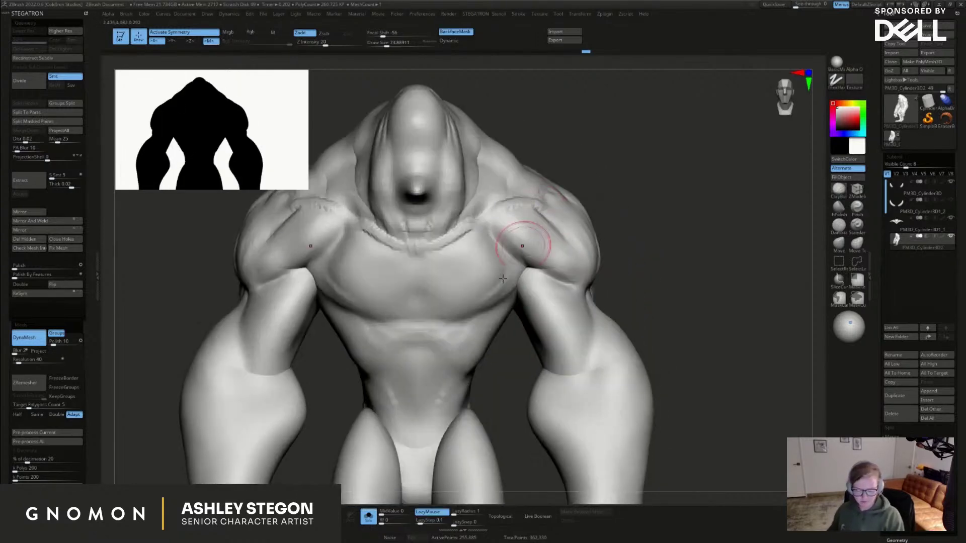
Build up the lower and outer edges of the pectorals with clay strokes running toward the armpits
drag(512, 271, 478, 291)
right_drag(498, 286, 503, 279)
drag(507, 281, 476, 305)
key(s)
drag(476, 304, 481, 305)
drag(443, 310, 521, 282)
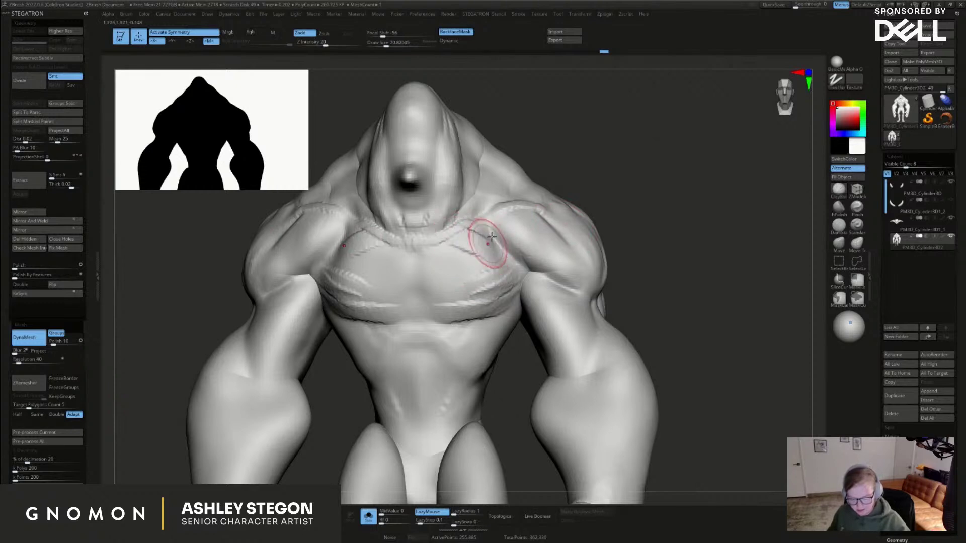
Add pectoral muscle fibres across the upper chest below the collarbones with a resized clay brush
right_drag(485, 243, 477, 241)
key(s)
mouse_move(477, 241)
mouse_down()
mouse_move(499, 259)
mouse_move(458, 252)
mouse_up()
key(s)
mouse_move(428, 255)
mouse_down()
mouse_move(513, 280)
mouse_move(481, 272)
mouse_move(463, 247)
mouse_move(489, 248)
mouse_up()
key(s)
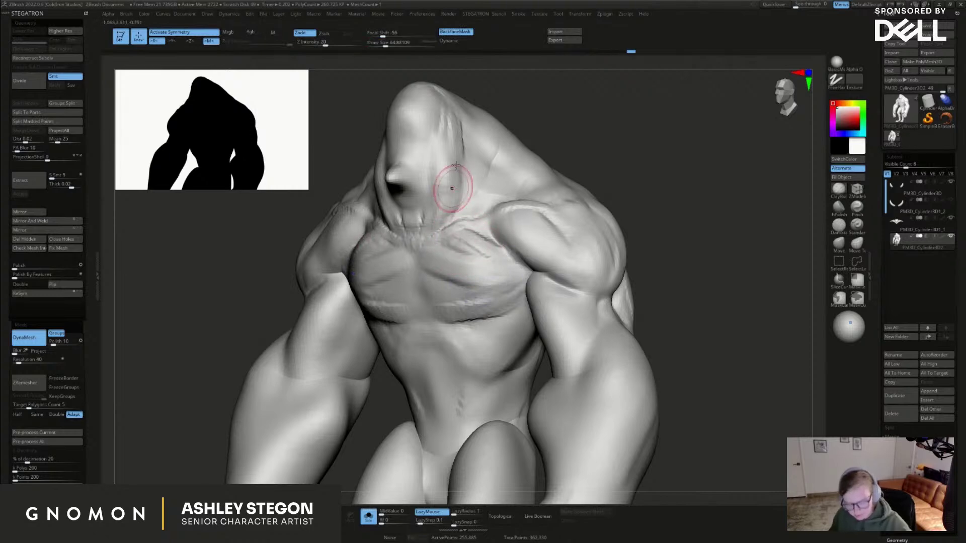
Add clay muscle fibres across the middle and lower pectorals with a resized brush, and smooth the upper chest below the collarbones
right_drag(445, 304, 456, 297)
key(s)
drag(452, 293, 448, 293)
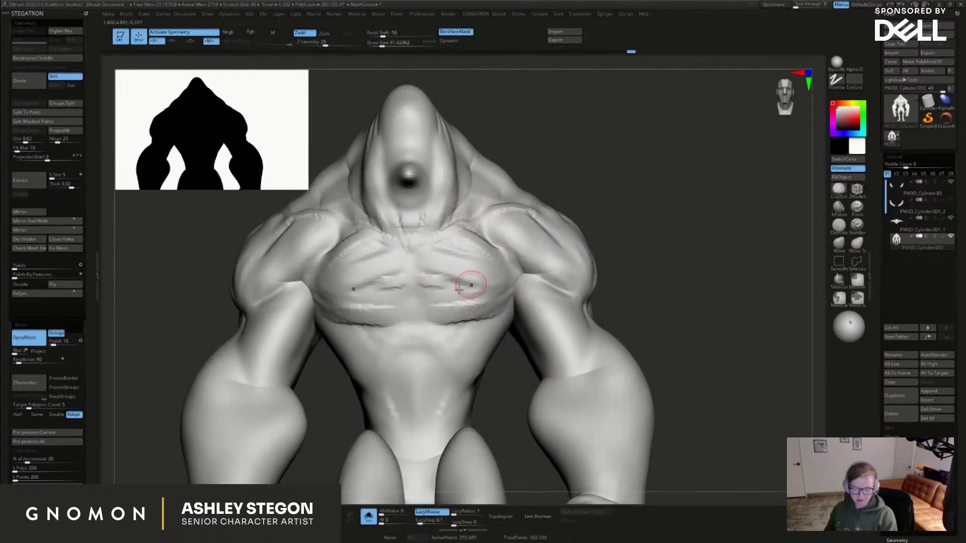
right_drag(508, 299, 509, 290)
mouse_move(471, 328)
mouse_down()
mouse_move(509, 294)
mouse_move(486, 313)
mouse_move(474, 302)
mouse_move(491, 287)
mouse_move(418, 279)
mouse_up()
mouse_move(478, 276)
right_down()
mouse_move(476, 289)
mouse_move(464, 266)
right_up()
mouse_move(464, 266)
shift+mouse_down()
mouse_move(482, 254)
mouse_move(467, 235)
shift+mouse_up()
right_drag(455, 252, 463, 230)
drag(463, 230, 442, 239)
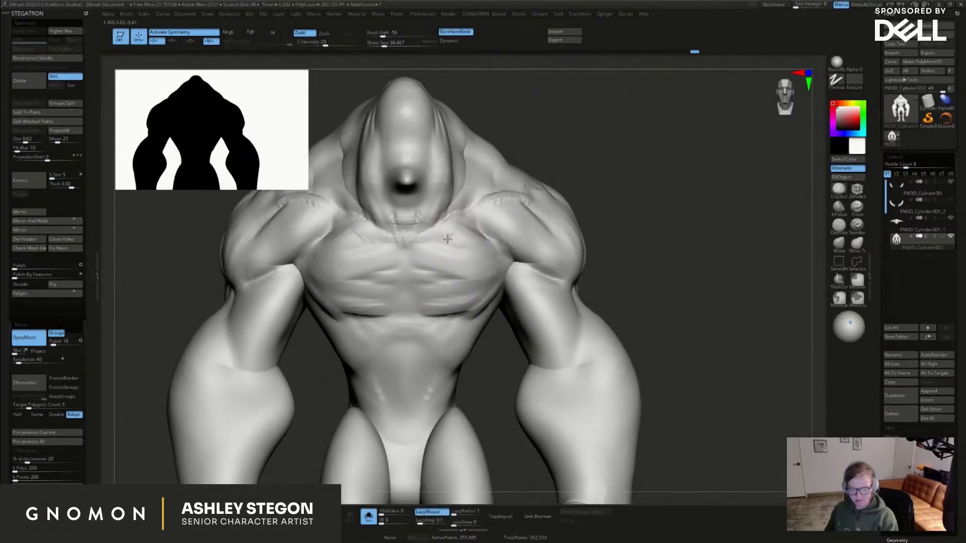
Sculpt the rib cage arch below the pectorals and the rib muscles on the sides with clay strokes
right_drag(460, 252, 386, 329)
drag(357, 324, 410, 362)
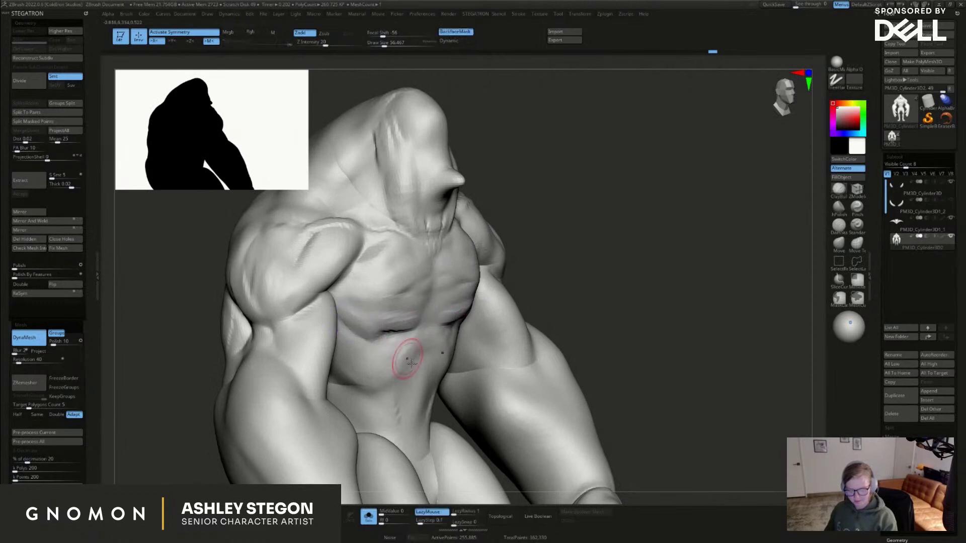
right_drag(413, 356, 412, 340)
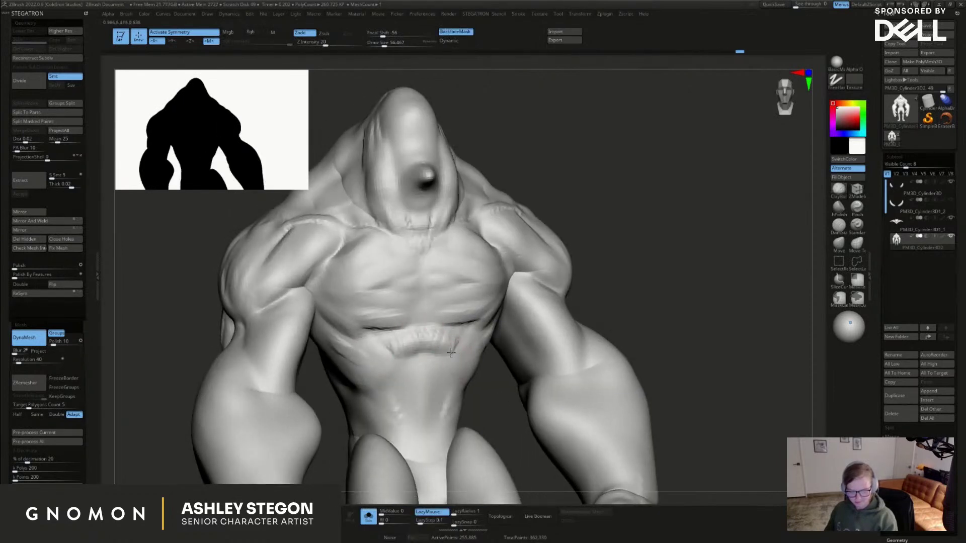
right_drag(460, 357, 452, 351)
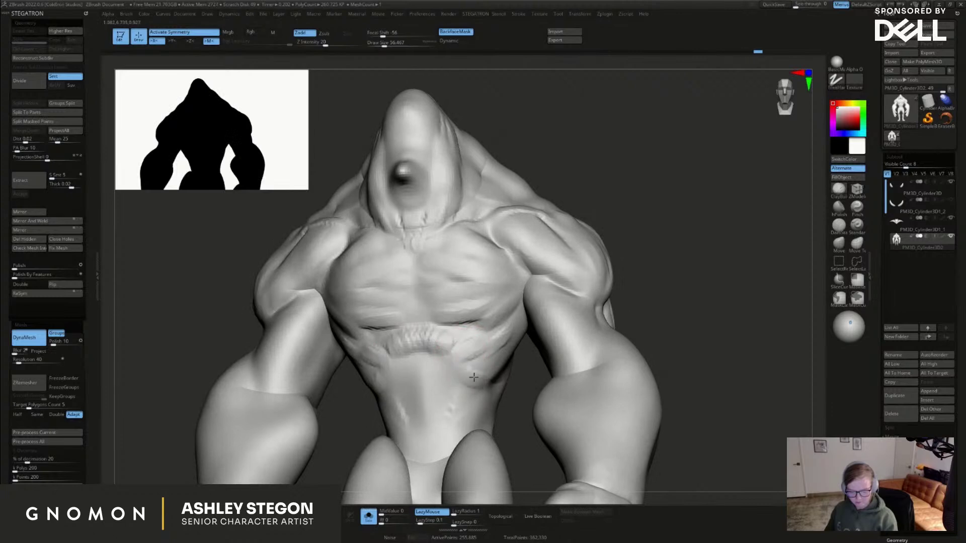
Build up the abdominal muscles from the rib cage arch down to the lower belly, smoothing the arch
right_drag(440, 359, 443, 307)
shift+drag(443, 308, 442, 287)
right_drag(442, 287, 437, 303)
drag(438, 303, 449, 321)
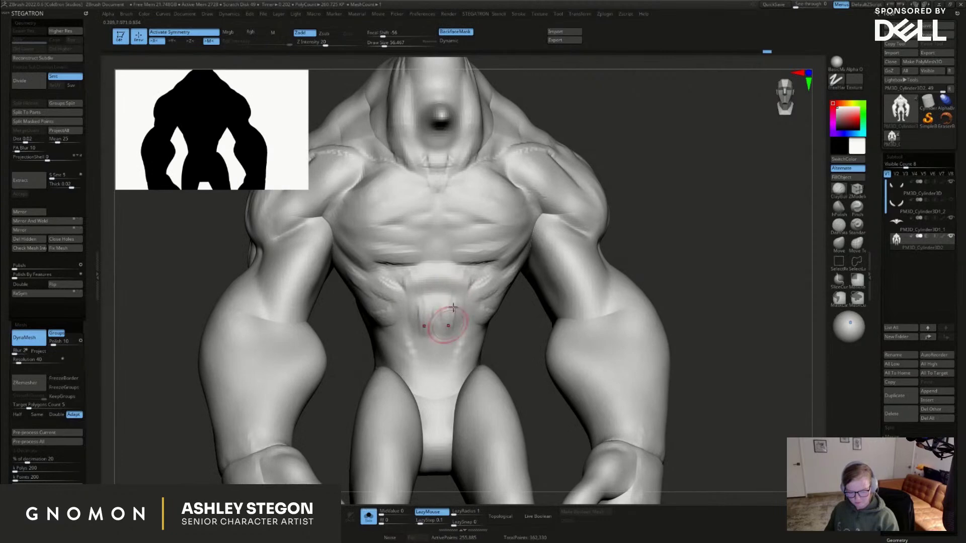
right_drag(456, 337, 440, 340)
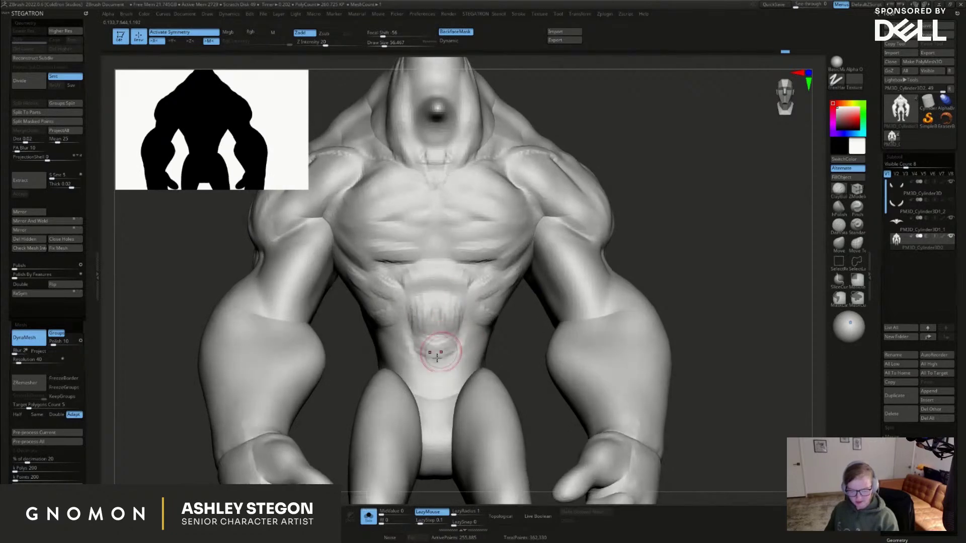
Isolate the torso and upper legs by hiding the other polygroups, and reshape the outer thighs with a topological move brush
mouse_move(448, 389)
right_down()
mouse_move(479, 360)
mouse_move(509, 356)
mouse_move(508, 384)
mouse_move(593, 332)
right_up()
right_drag(526, 347, 593, 376)
ctrl+shift+click(427, 387)
ctrl+shift+click(412, 375)
ctrl+shift+drag(615, 352, 572, 391)
mouse_move(572, 391)
right_down()
mouse_move(436, 371)
mouse_move(446, 370)
mouse_move(461, 317)
mouse_move(494, 319)
mouse_move(491, 310)
mouse_move(465, 326)
mouse_move(471, 347)
right_up()
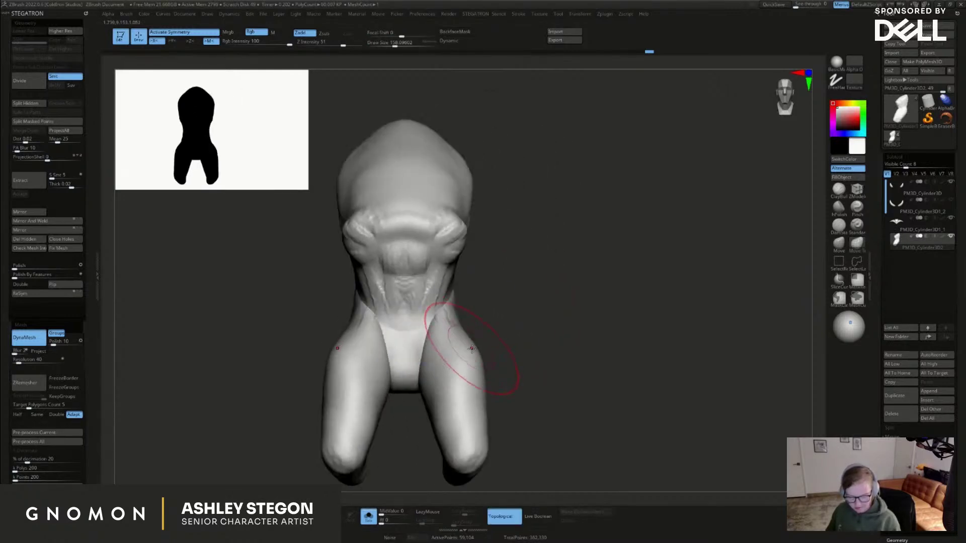
drag(470, 352, 468, 377)
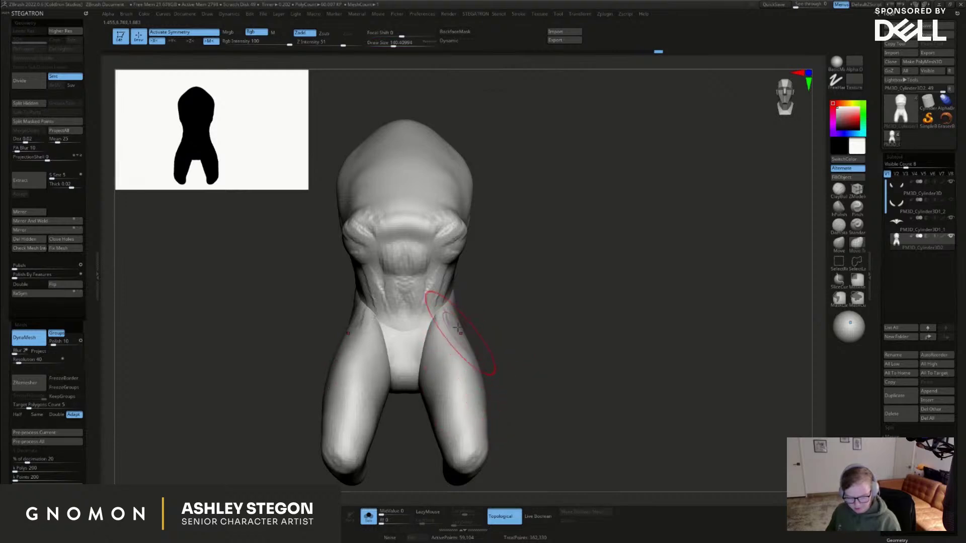
Build up the pelvic crest with clay from the front hip points around the sides toward the upper buttocks
click(837, 190)
key(s)
drag(463, 319, 442, 320)
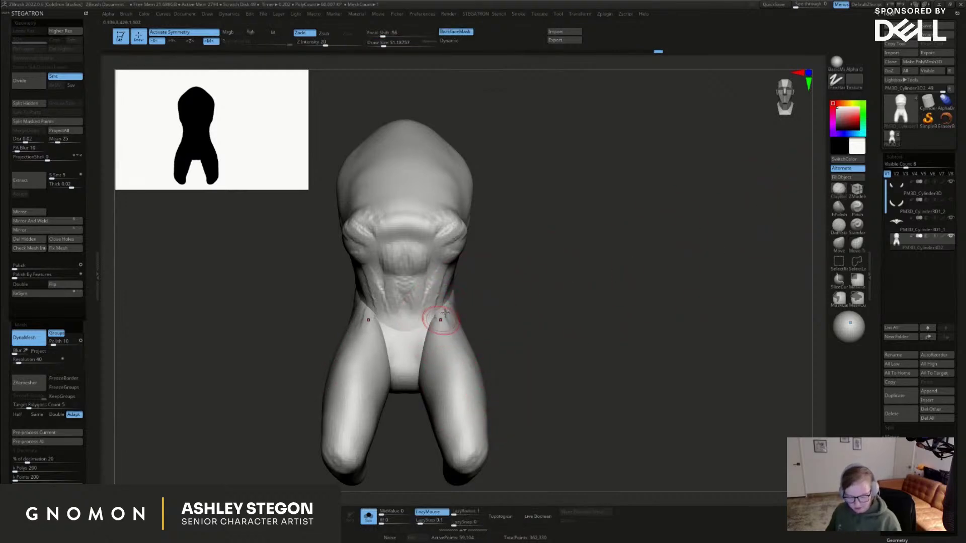
right_drag(463, 294, 447, 308)
mouse_move(496, 291)
right_down()
mouse_move(512, 292)
mouse_move(470, 296)
right_up()
drag(516, 294, 494, 281)
right_drag(515, 281, 527, 294)
drag(513, 281, 555, 287)
right_drag(561, 334, 538, 257)
key(])
mouse_move(545, 215)
mouse_down()
mouse_move(532, 226)
mouse_move(535, 209)
mouse_move(517, 248)
mouse_move(506, 237)
mouse_up()
right_drag(506, 237, 524, 235)
right_drag(528, 291, 512, 452)
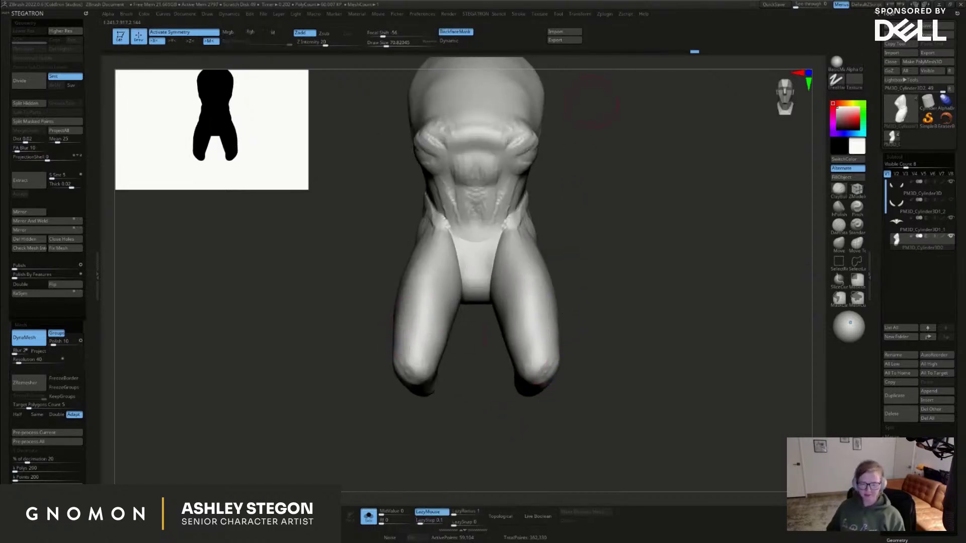
Review the troll concept on the reference board and shift the fur-cloaked costume photo downward
right_drag(492, 1, 623, 395)
drag(630, 201, 632, 153)
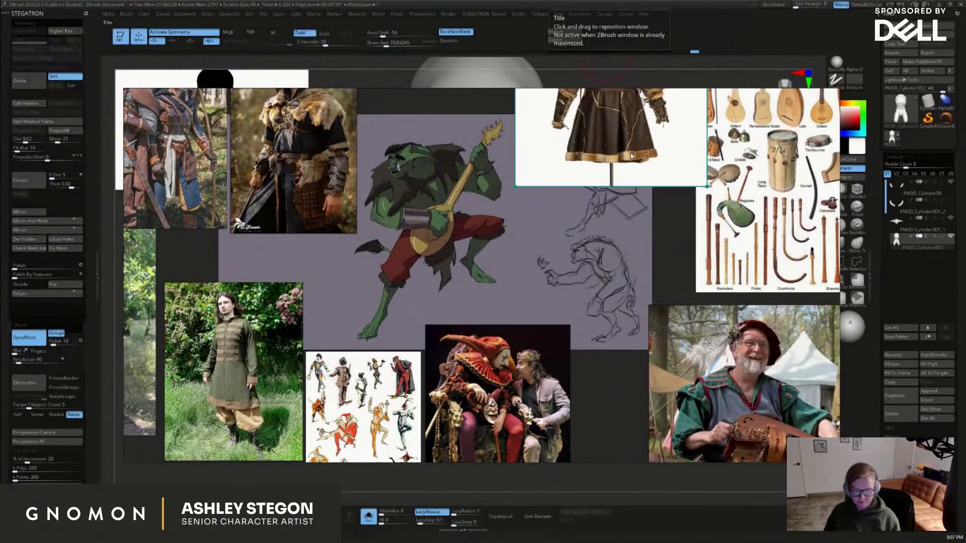
key(ctrl+z)
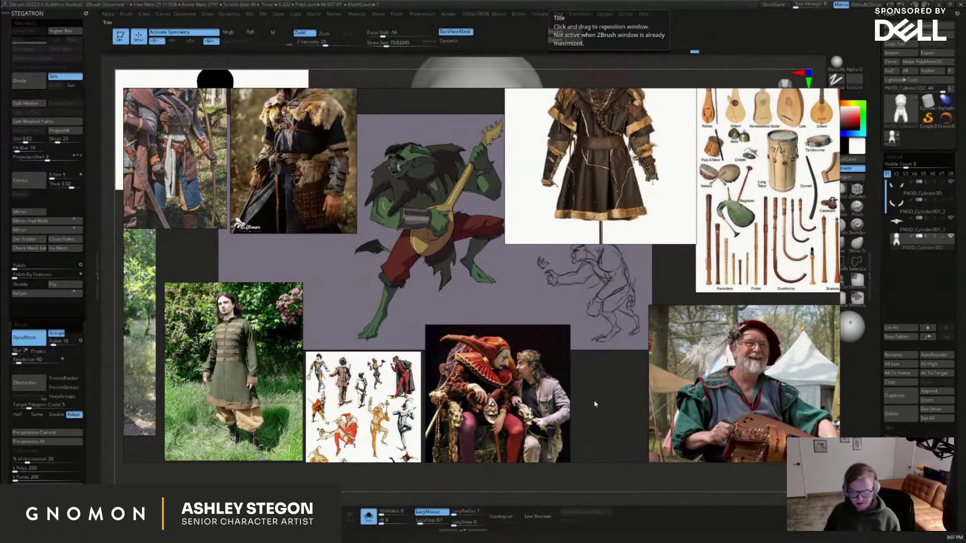
drag(319, 176, 301, 200)
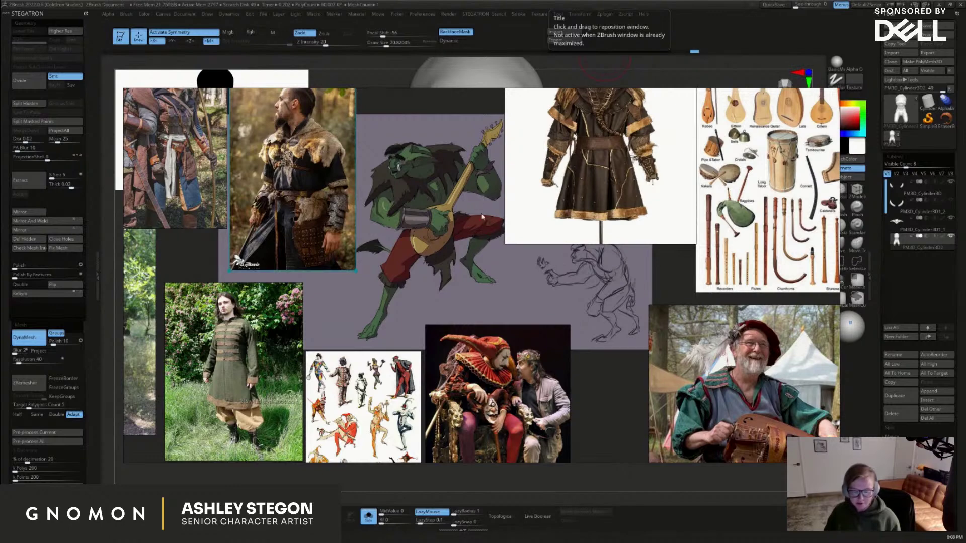
drag(598, 416, 552, 4)
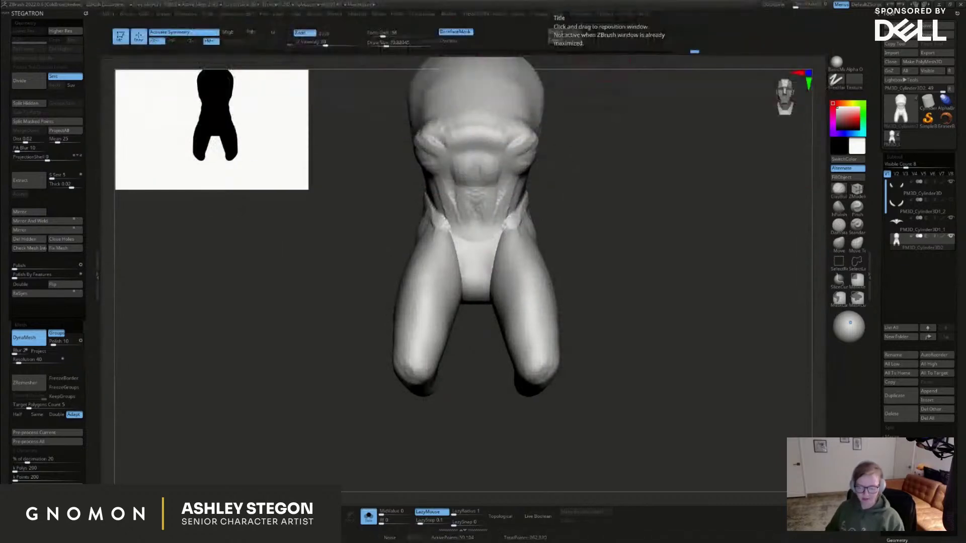
Unhide the whole body, add clay to the ribs and obliques at the side of the waist, and smooth them
right_drag(589, 166, 568, 165)
ctrl+shift+click(569, 166)
mouse_move(510, 141)
alt+right_down()
mouse_move(515, 188)
mouse_move(542, 154)
alt+right_up()
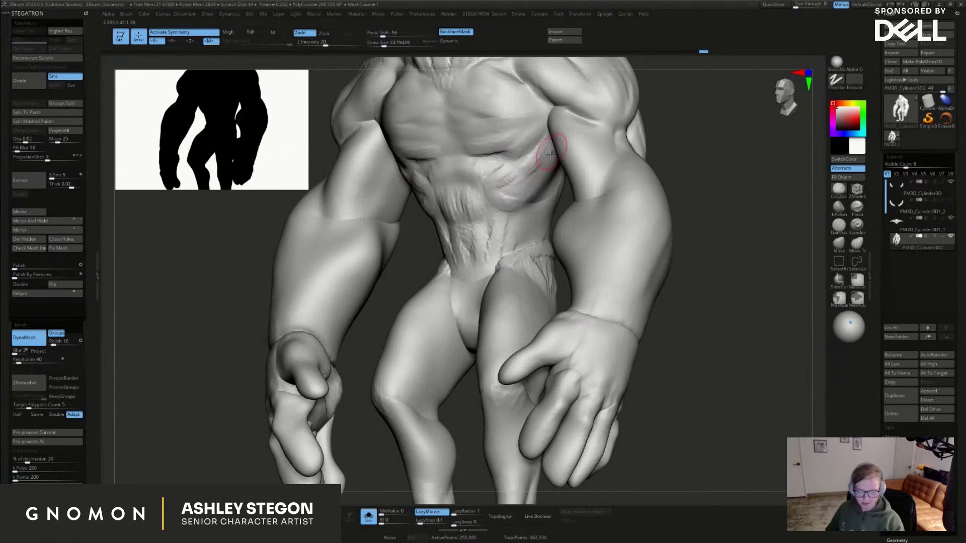
key(s)
mouse_move(533, 190)
mouse_down()
mouse_move(545, 189)
mouse_move(526, 204)
mouse_move(547, 191)
mouse_up()
right_drag(528, 198, 549, 202)
shift+drag(518, 208, 527, 200)
Add clay to the flank above the hip from behind, and smooth the outer side of the buttock
mouse_move(515, 246)
right_down()
mouse_move(525, 216)
mouse_move(599, 198)
mouse_move(585, 198)
right_up()
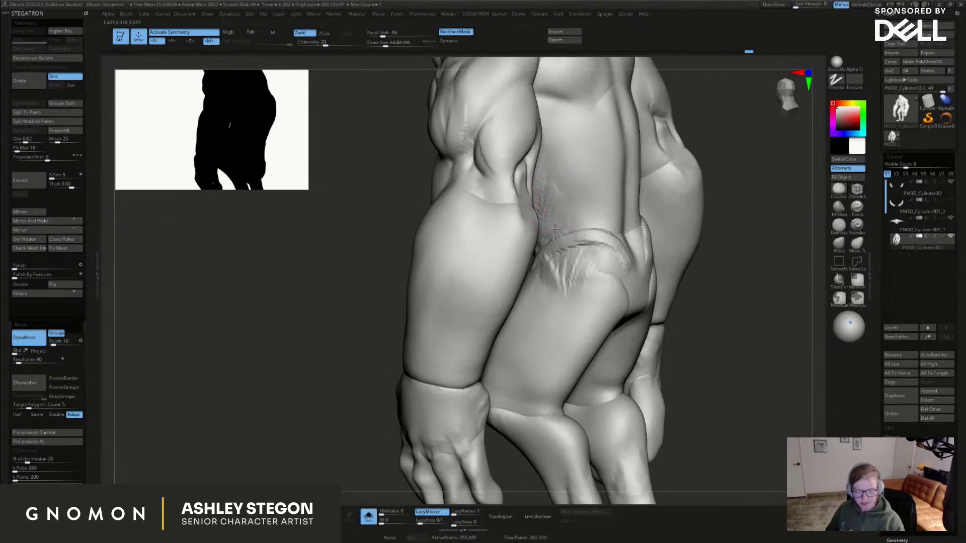
right_drag(571, 215, 581, 243)
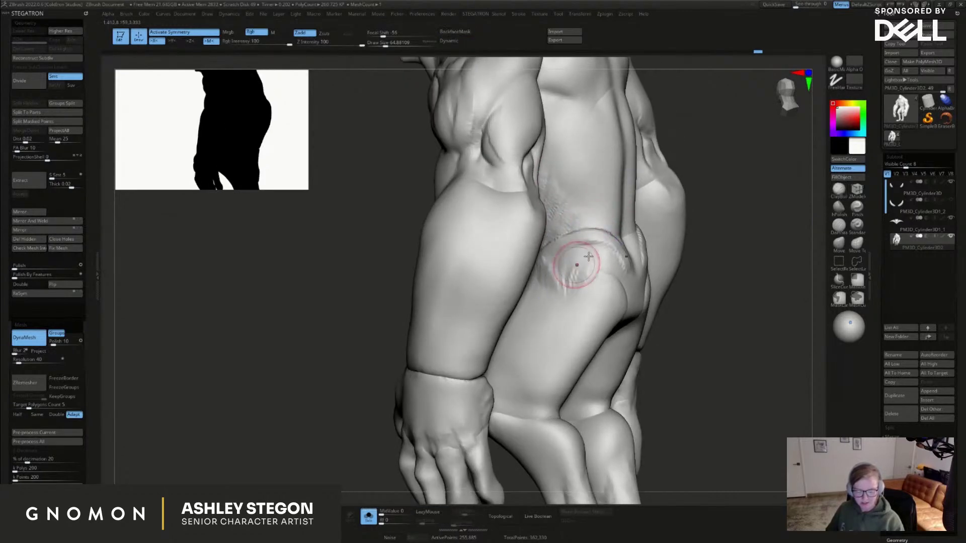
mouse_move(556, 276)
mouse_down()
mouse_move(578, 233)
mouse_move(583, 254)
mouse_up()
mouse_move(579, 277)
right_down()
mouse_move(590, 273)
mouse_move(572, 297)
right_up()
Build up the gluteal muscles with clay strokes running from the pelvic crest and sacrum toward the outer hips
mouse_move(627, 280)
right_down()
mouse_move(636, 279)
mouse_move(614, 275)
mouse_move(613, 288)
mouse_move(628, 279)
mouse_move(642, 243)
mouse_move(666, 244)
right_up()
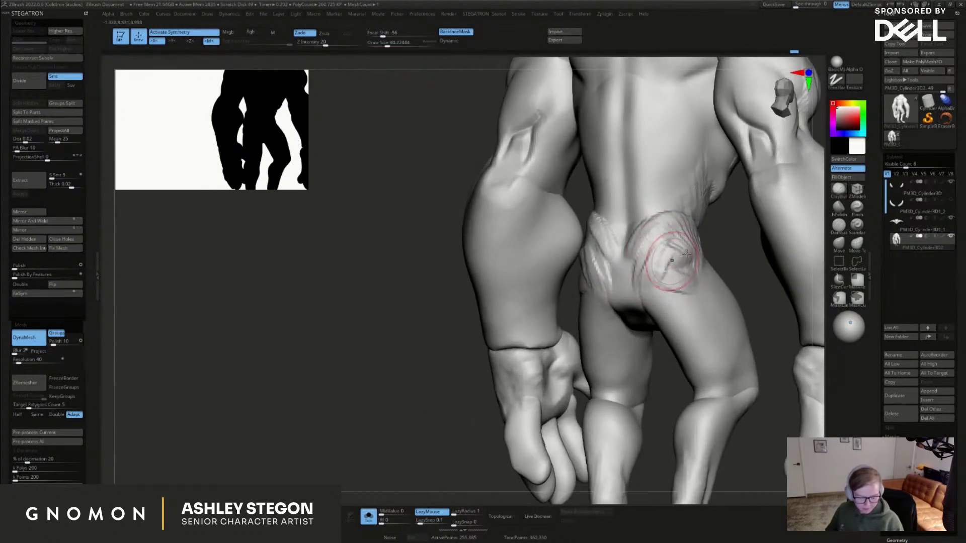
mouse_move(667, 291)
right_down()
mouse_move(639, 262)
mouse_move(676, 286)
mouse_move(625, 264)
right_up()
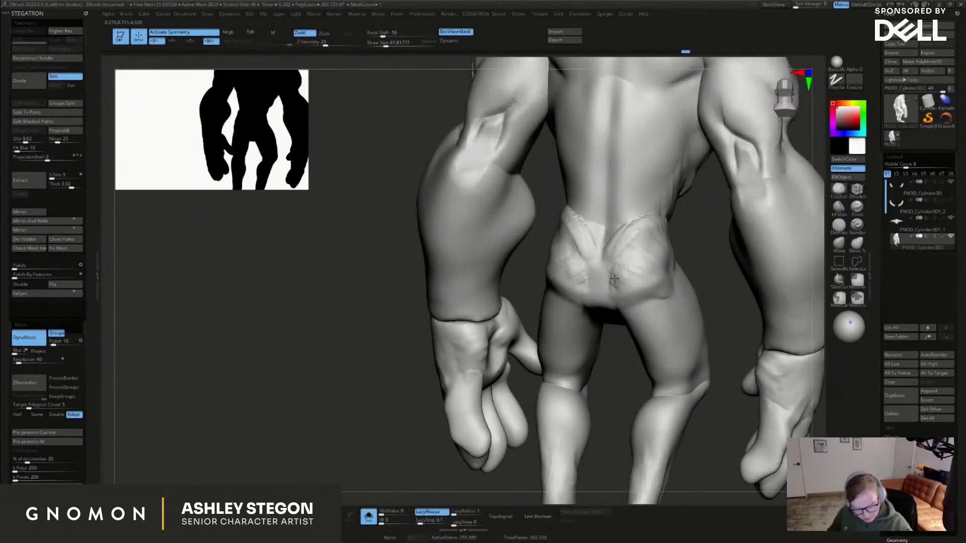
right_drag(674, 246, 670, 277)
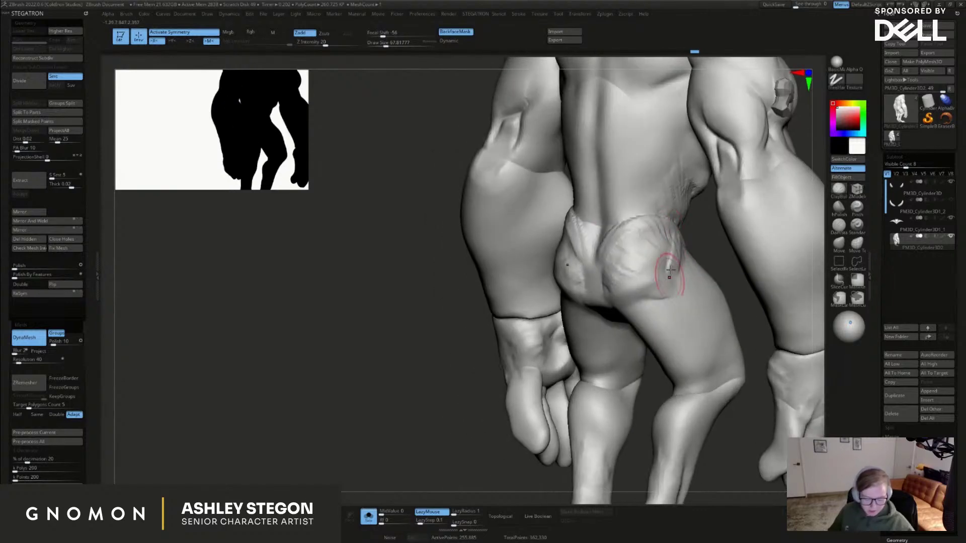
Build up the hamstrings on the back of the thighs with a larger clay brush
right_drag(686, 309, 661, 274)
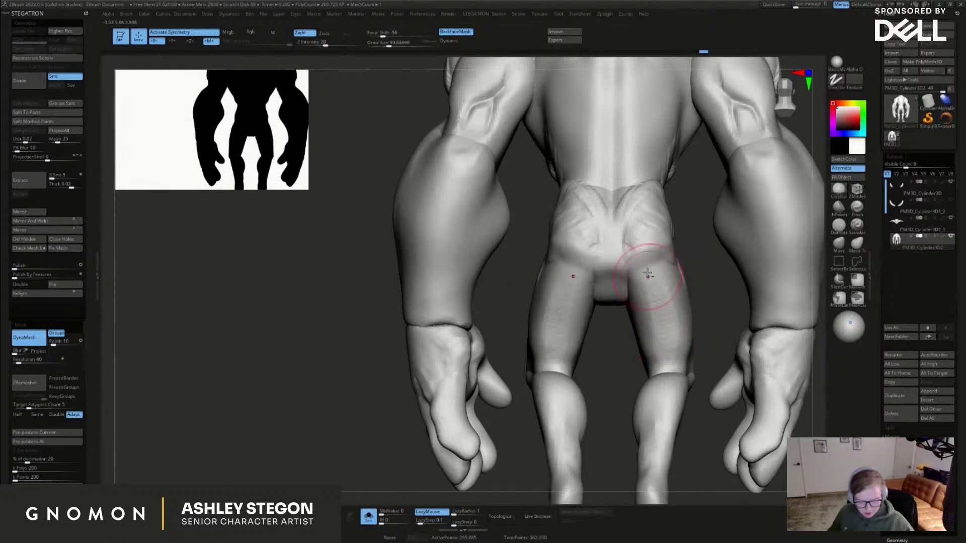
drag(647, 276, 665, 352)
right_drag(611, 330, 749, 178)
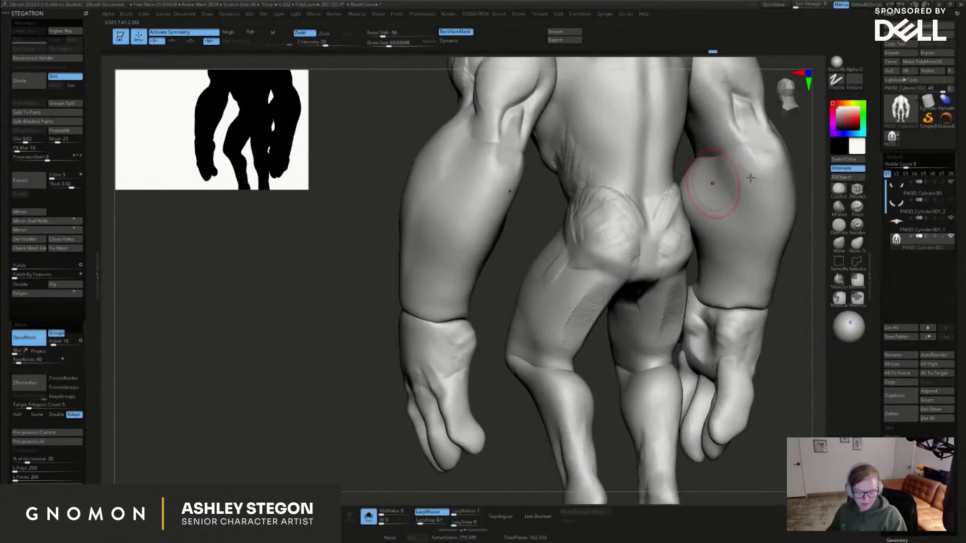
Carve the crease beneath the buttocks where they meet the thighs with the Dam Standard brush
click(838, 228)
shift+right_drag(677, 233, 645, 234)
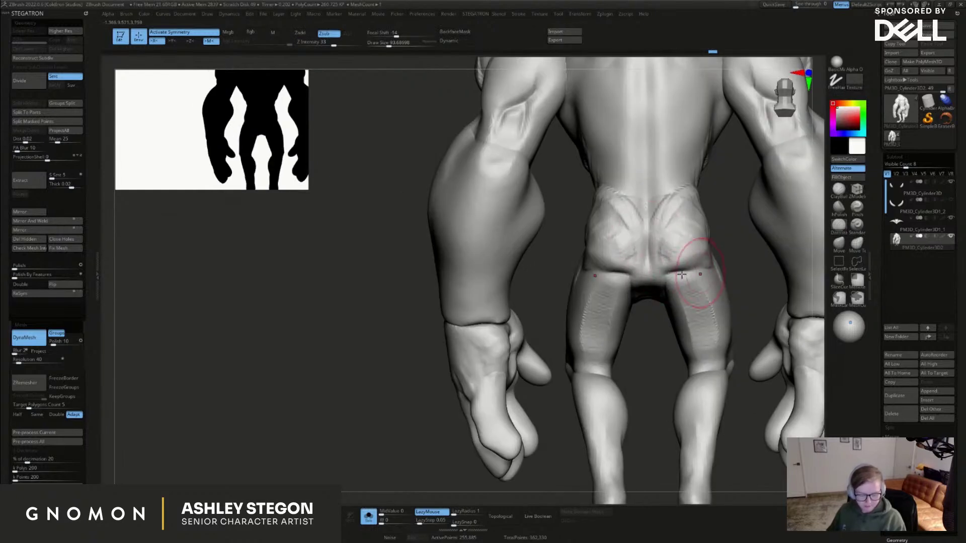
right_drag(711, 273, 671, 259)
drag(708, 268, 657, 281)
Add clay to the inner buttocks beside the cleft, and smooth the gluteal forms
click(838, 189)
mouse_move(729, 262)
shift+right_down()
mouse_move(691, 269)
mouse_move(640, 260)
shift+right_up()
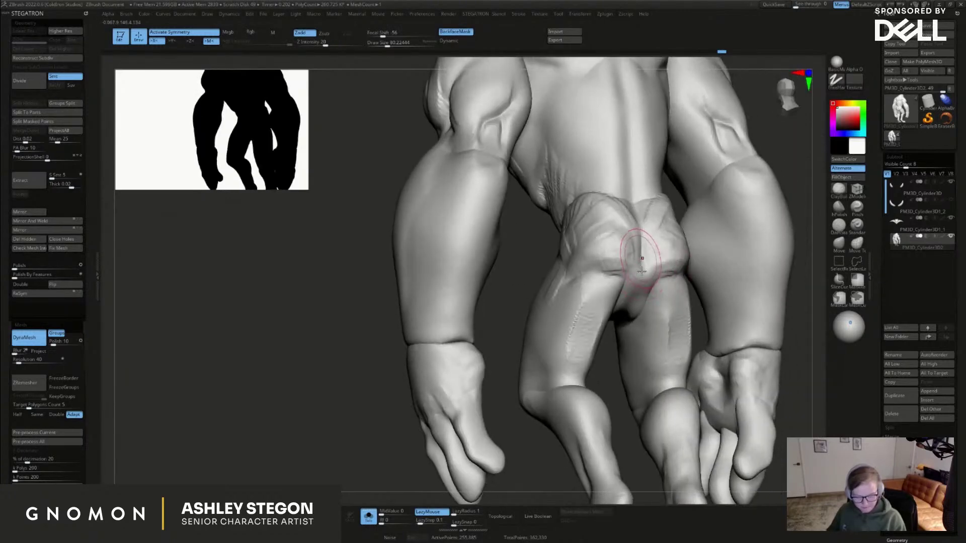
shift+drag(626, 223, 617, 244)
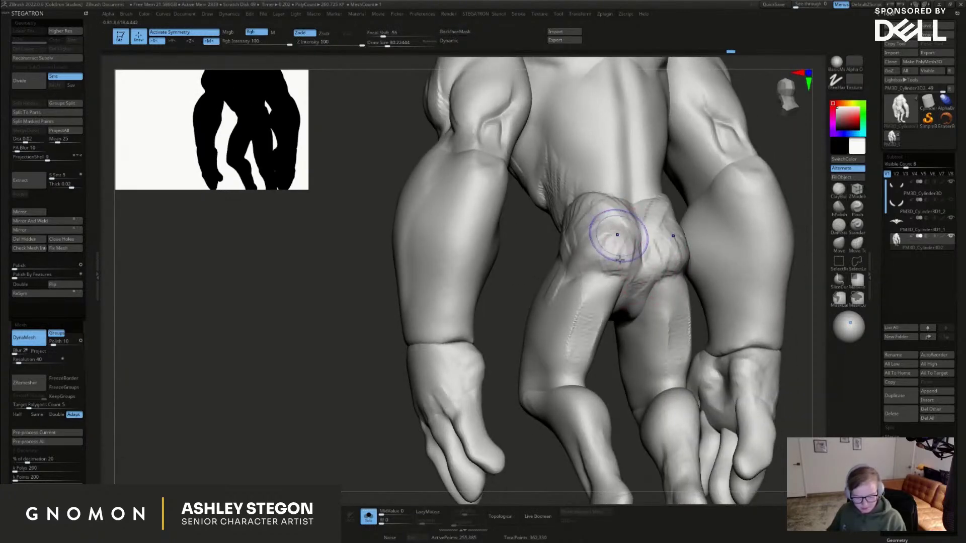
Isolate the torso and shoulder area by hiding the arm and leg polygroups, checking the groups with the polyframe display
mouse_move(582, 243)
right_down()
mouse_move(610, 162)
mouse_move(673, 316)
mouse_move(672, 256)
mouse_move(665, 272)
right_up()
ctrl+shift+click(683, 306)
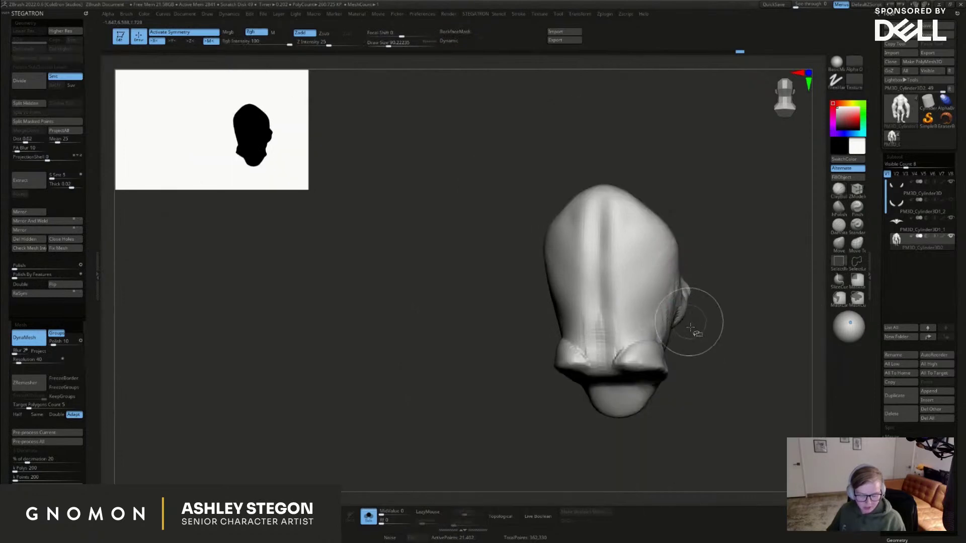
ctrl+shift+click(689, 289)
ctrl+alt+shift+click(695, 266)
ctrl+shift+click(693, 324)
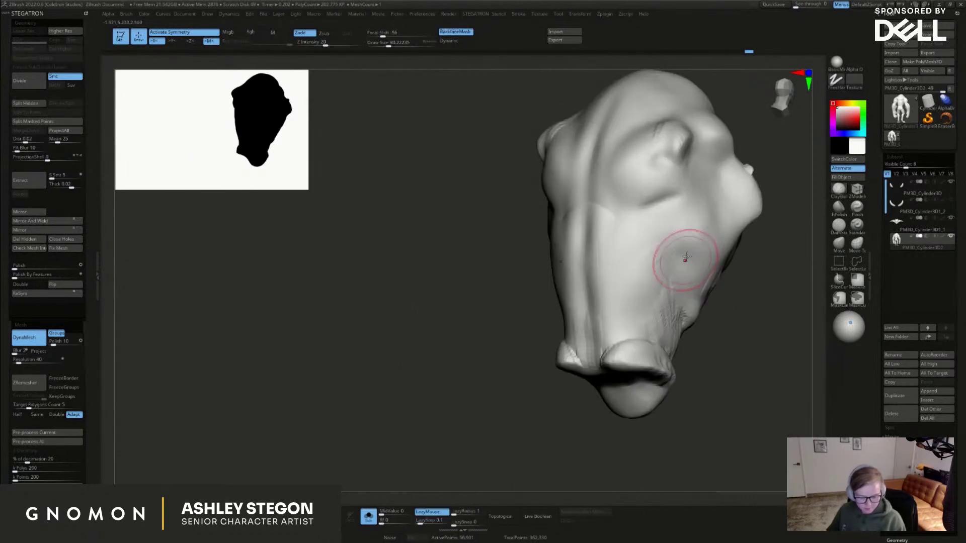
mouse_move(692, 228)
right_down()
mouse_move(714, 216)
mouse_move(669, 279)
right_up()
key(shift+f)
key(shift+f)
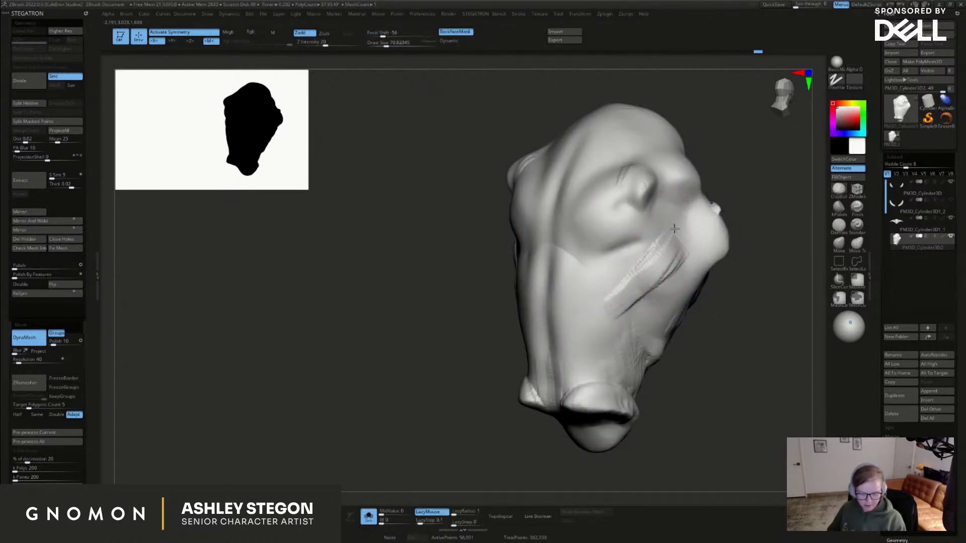
Sculpt the latissimus with clay strokes running diagonally from below the armpit toward the lower spine
mouse_move(670, 235)
mouse_down()
mouse_move(639, 264)
mouse_move(660, 229)
mouse_move(608, 315)
mouse_up()
right_drag(608, 315, 653, 302)
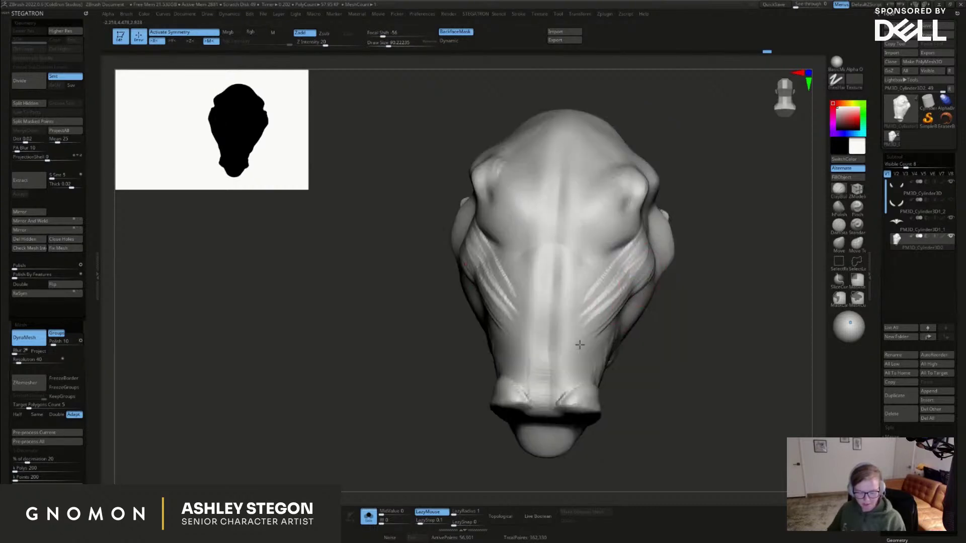
drag(638, 266, 606, 329)
right_drag(674, 284, 638, 279)
mouse_move(600, 301)
mouse_down()
mouse_move(610, 254)
mouse_move(565, 301)
mouse_move(582, 243)
mouse_move(551, 328)
mouse_up()
right_drag(552, 327, 540, 325)
mouse_move(574, 300)
mouse_down()
mouse_move(533, 335)
mouse_move(624, 271)
mouse_move(577, 300)
mouse_up()
right_drag(578, 307, 583, 276)
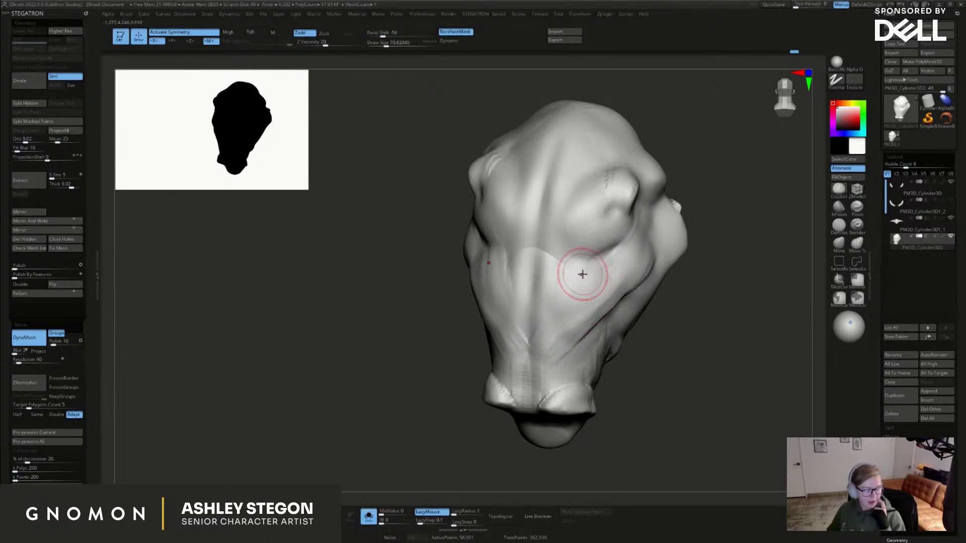
Add latissimus muscle fibres from below the shoulder blades down to the lower spine with a larger clay brush
key(bracketright)
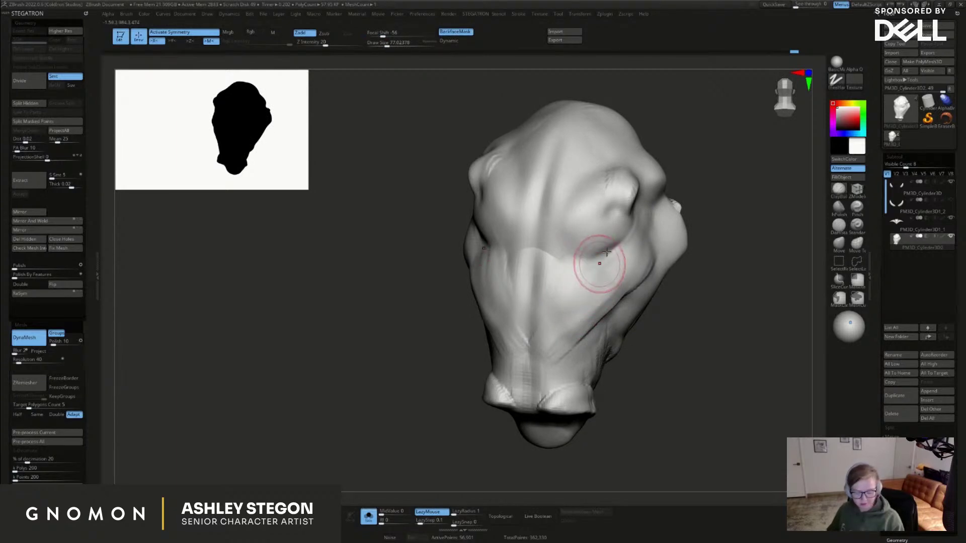
drag(604, 243, 588, 281)
drag(578, 250, 560, 286)
right_drag(557, 285, 589, 274)
drag(565, 251, 552, 274)
mouse_move(577, 246)
right_down()
mouse_move(555, 242)
mouse_move(571, 277)
right_up()
drag(558, 304, 528, 367)
drag(561, 330, 498, 455)
right_drag(550, 393, 578, 382)
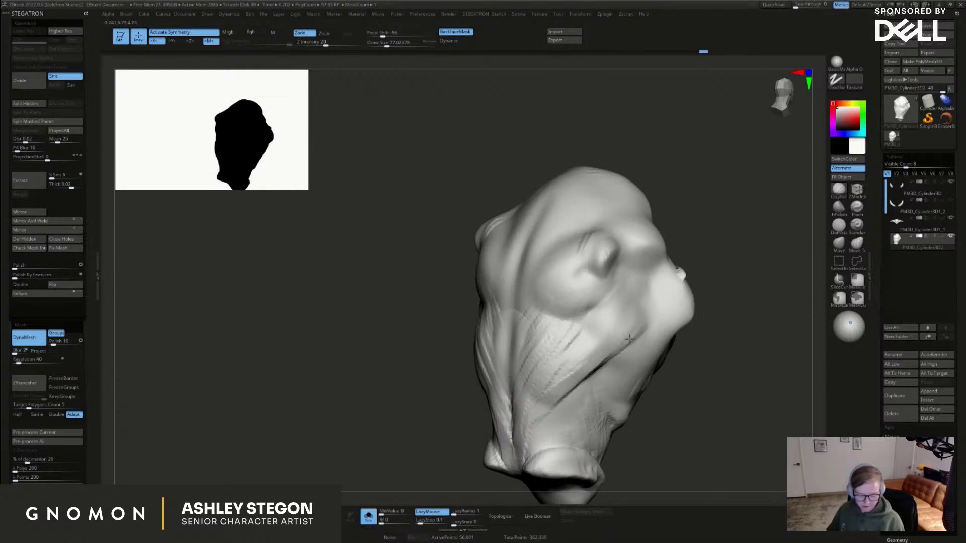
Refine the outer edge of the latissimus along the side of the ribs with resized clay strokes
right_drag(633, 337, 659, 336)
key(s)
drag(604, 350, 578, 366)
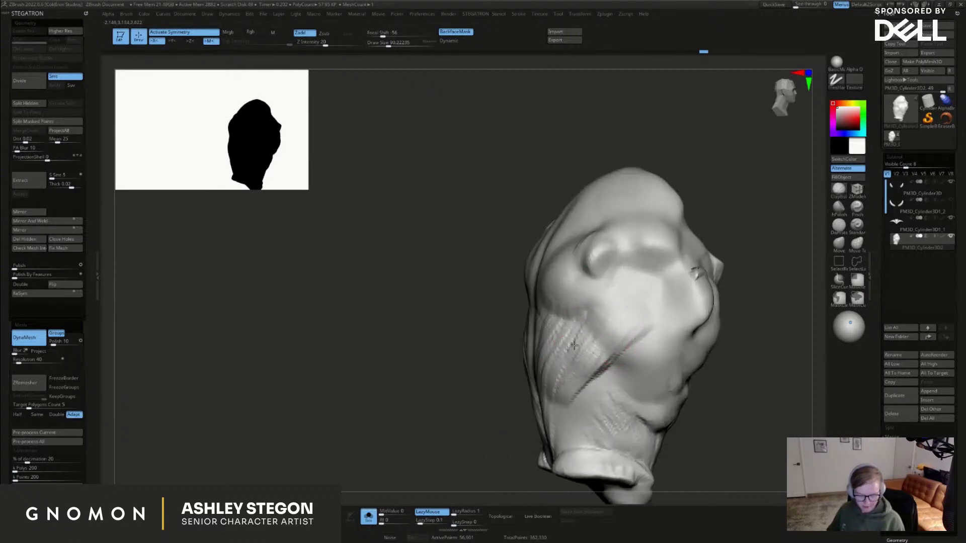
right_drag(600, 320, 599, 302)
key(shift)
mouse_move(545, 393)
right_down()
mouse_move(604, 312)
mouse_move(582, 307)
right_up()
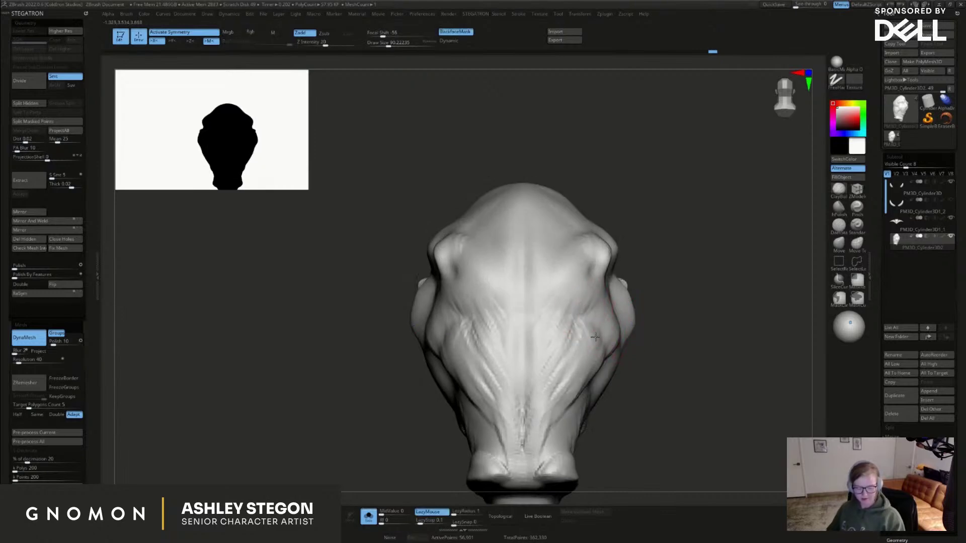
Smooth the outer latissimus below the shoulder blade, then restore visibility of the other subtools and the hidden arms and legs
right_drag(610, 329, 583, 360)
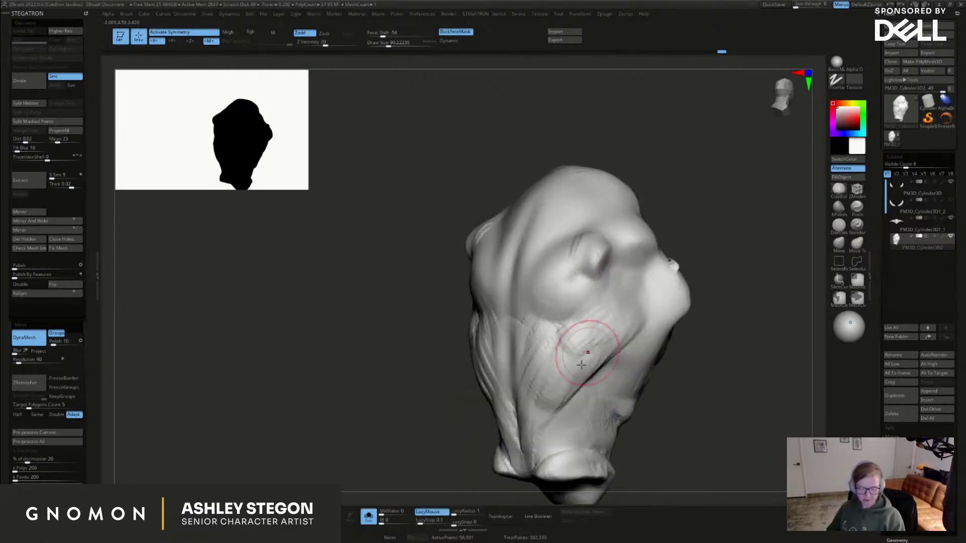
shift+drag(617, 335, 599, 344)
mouse_move(552, 362)
shift+right_down()
mouse_move(556, 333)
mouse_move(549, 352)
mouse_move(533, 352)
shift+right_up()
click(372, 523)
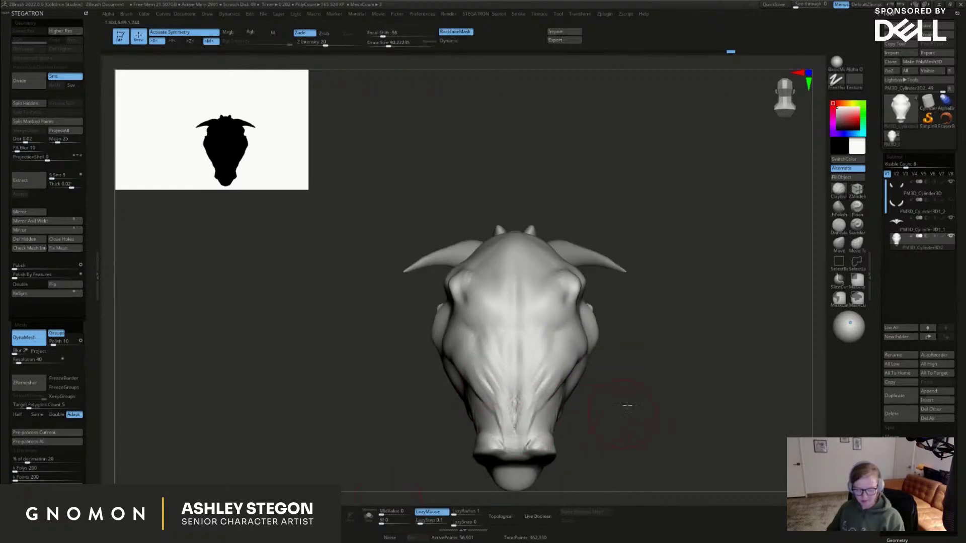
alt+right_drag(625, 409, 612, 369)
ctrl+shift+click(607, 385)
right_drag(558, 211, 539, 303)
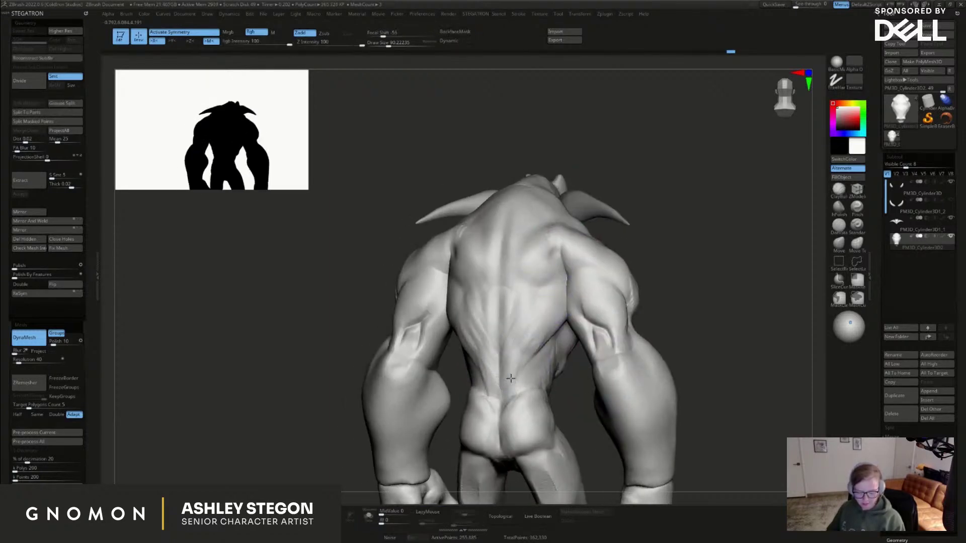
Carve the diagonal lower edge of the latissimus toward the waist with a resized DamStandard brush
click(838, 231)
right_drag(699, 306, 599, 317)
key(s)
drag(553, 329, 552, 329)
drag(564, 318, 512, 372)
key(s)
right_drag(514, 373, 568, 362)
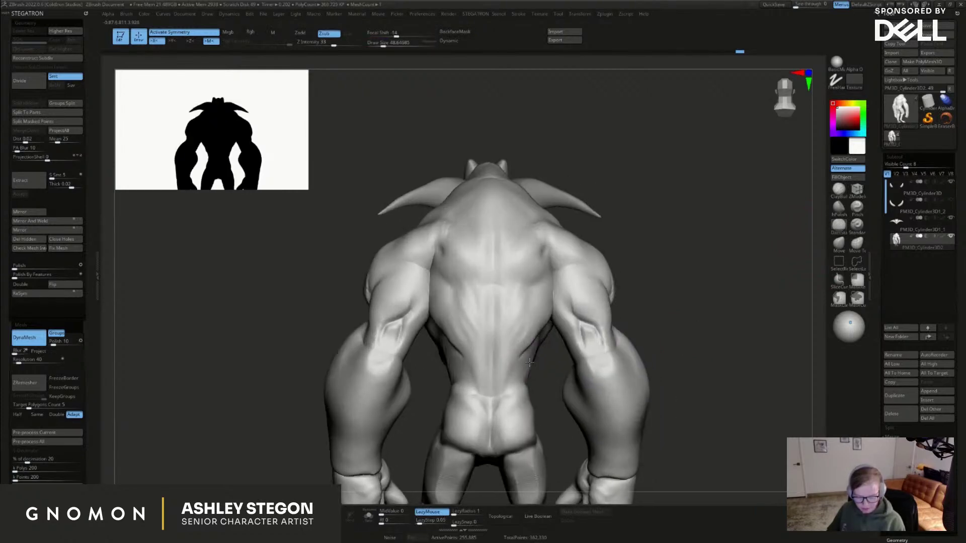
Carve creases around the shoulder blades and along the upper spine toward the neck with DamStandard
right_drag(541, 263, 532, 294)
drag(557, 262, 550, 232)
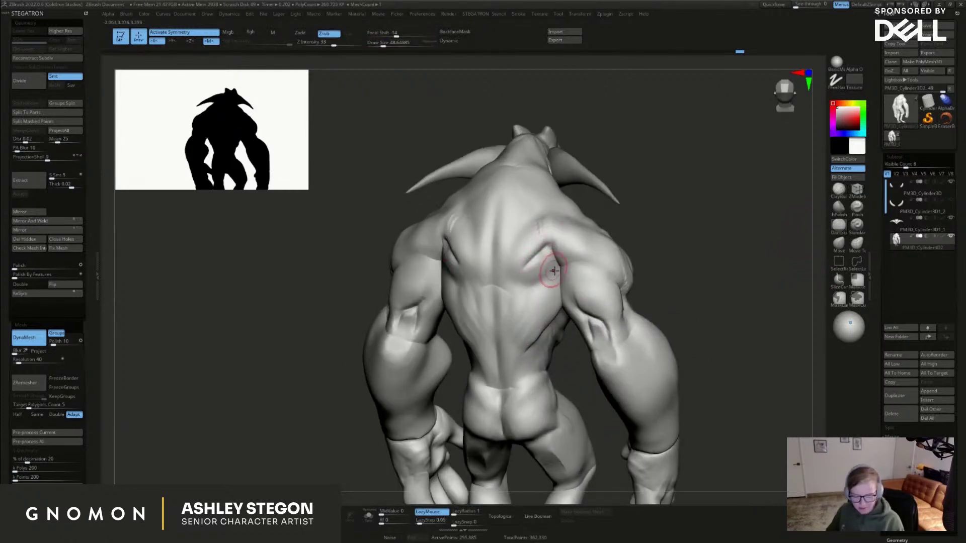
mouse_move(544, 286)
mouse_down()
mouse_move(531, 292)
mouse_move(555, 276)
mouse_up()
alt+right_drag(545, 262, 542, 294)
mouse_move(542, 294)
right_down()
mouse_move(528, 282)
mouse_move(574, 240)
right_up()
right_drag(589, 240, 553, 235)
mouse_move(513, 208)
right_down()
mouse_move(541, 149)
mouse_move(513, 160)
mouse_move(517, 142)
right_up()
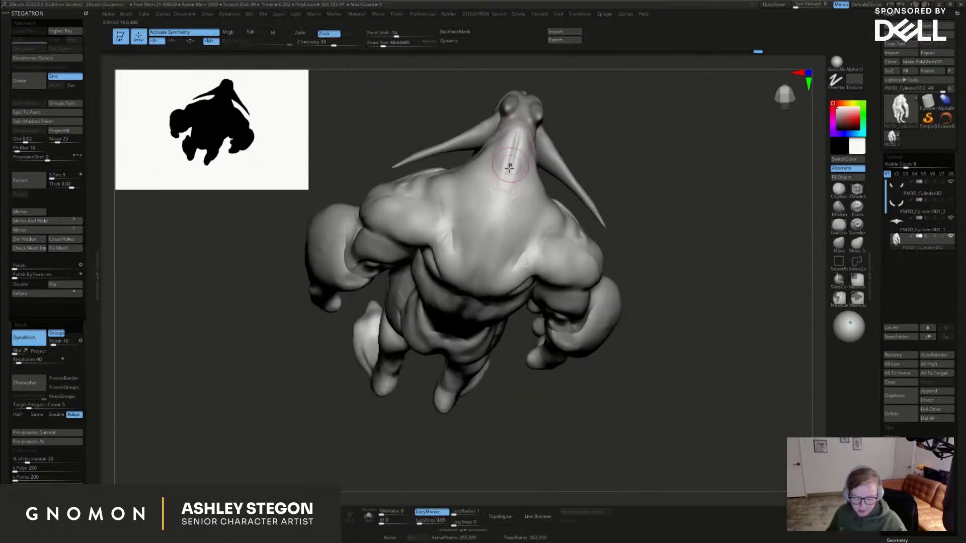
shift+right_drag(487, 231, 502, 166)
mouse_move(534, 284)
right_down()
mouse_move(534, 257)
mouse_move(547, 243)
mouse_move(527, 275)
right_up()
Build lower trapezius fibres from the inner shoulder blades to the mid-spine with ClayBuildup and soften where they converge
click(838, 191)
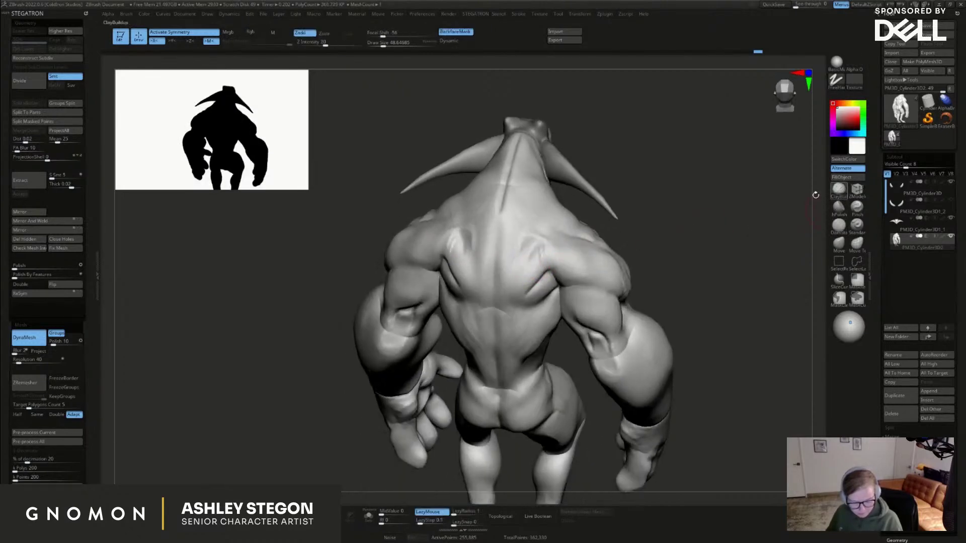
key(s)
drag(529, 260, 526, 260)
drag(537, 246, 521, 270)
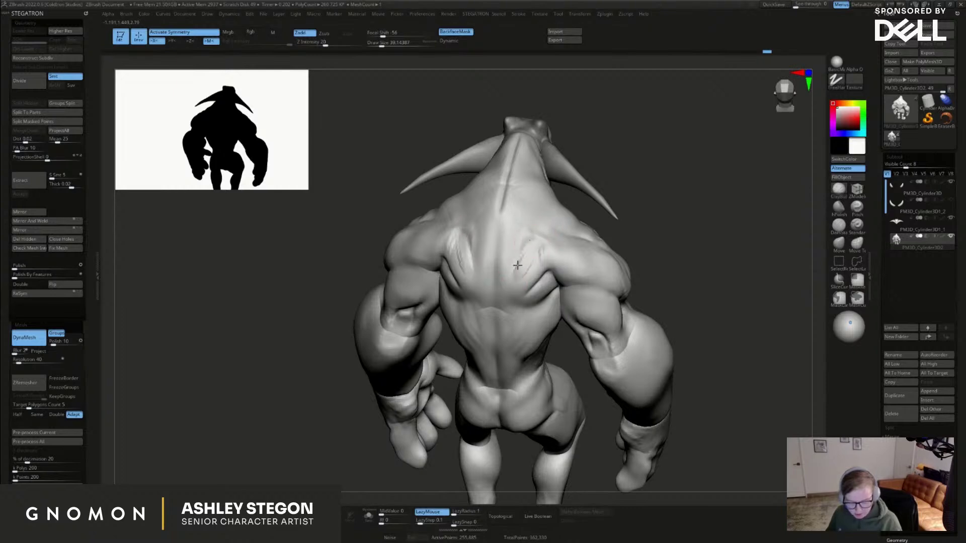
right_drag(529, 247, 516, 290)
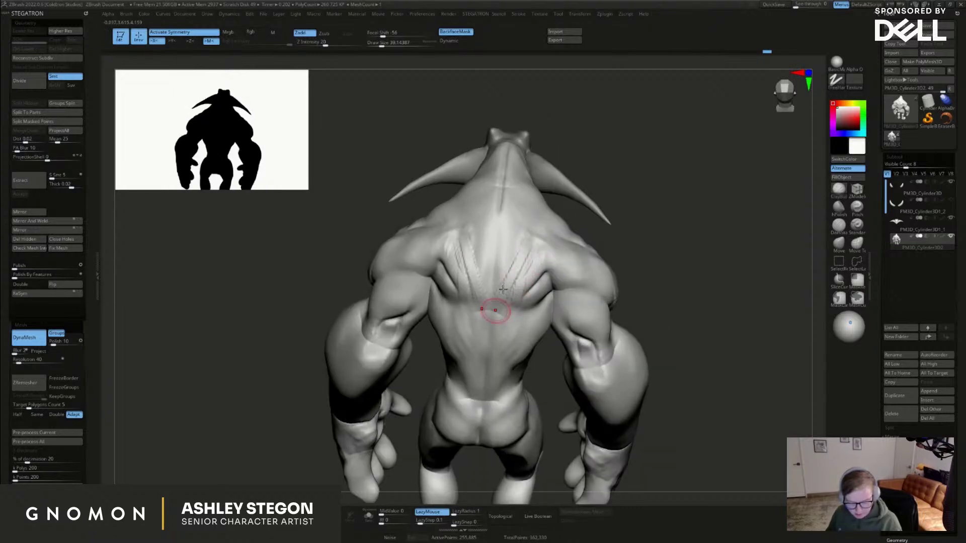
mouse_move(503, 293)
shift+mouse_down()
mouse_move(531, 230)
mouse_move(498, 301)
shift+mouse_up()
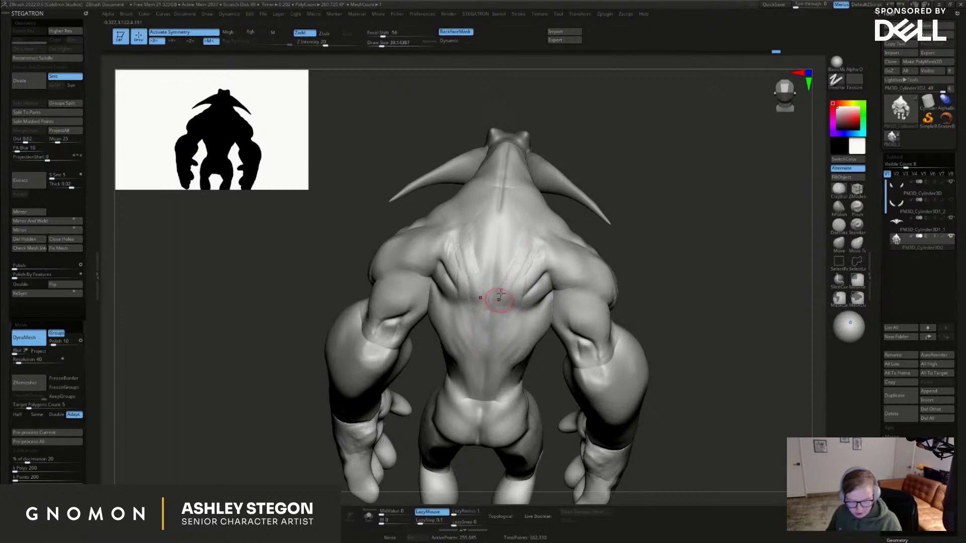
right_drag(497, 304, 493, 294)
key(s)
drag(493, 293, 496, 293)
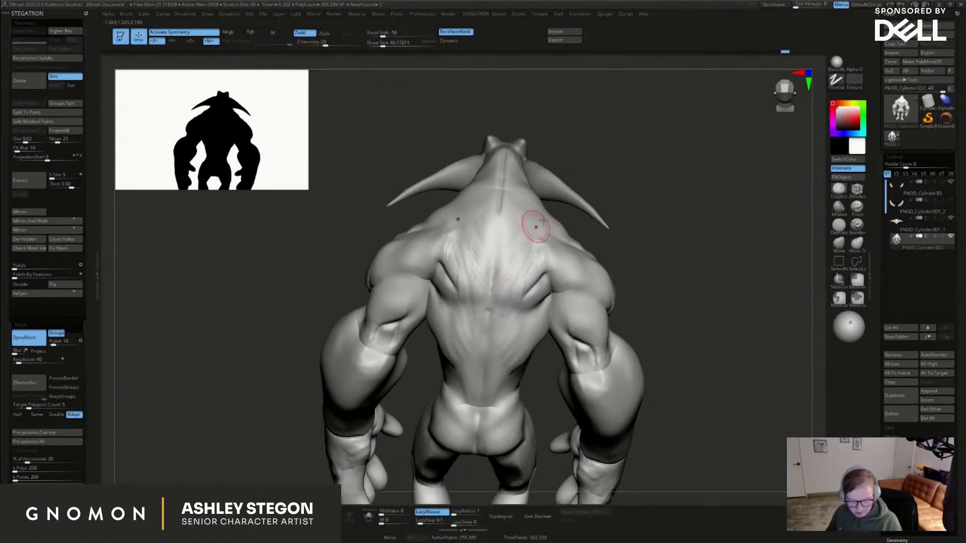
right_drag(536, 226, 543, 243)
right_drag(607, 156, 556, 210)
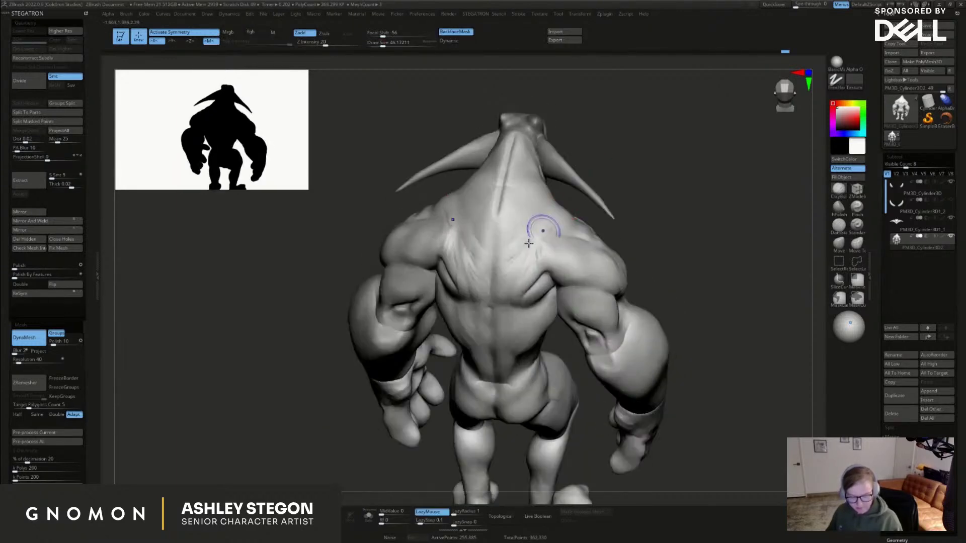
ctrl+right_drag(496, 280, 458, 258)
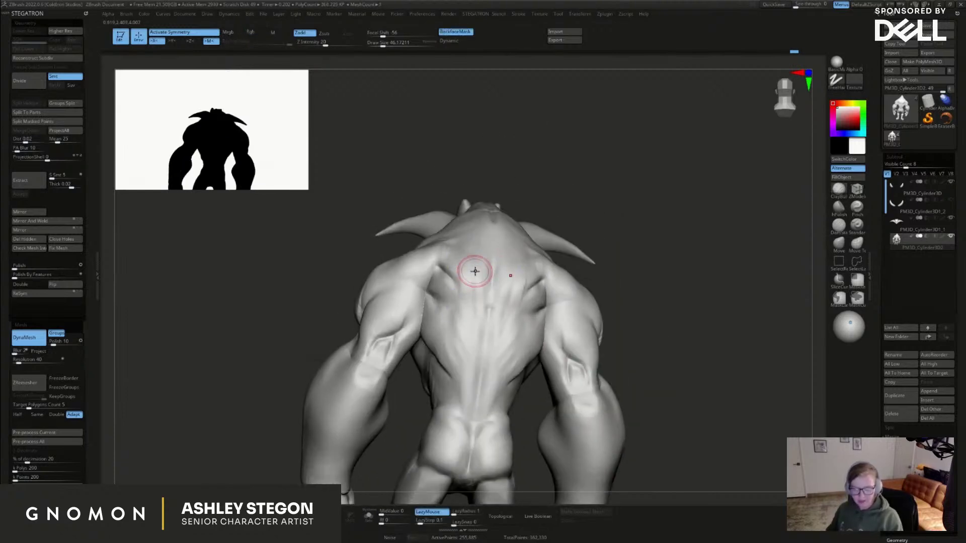
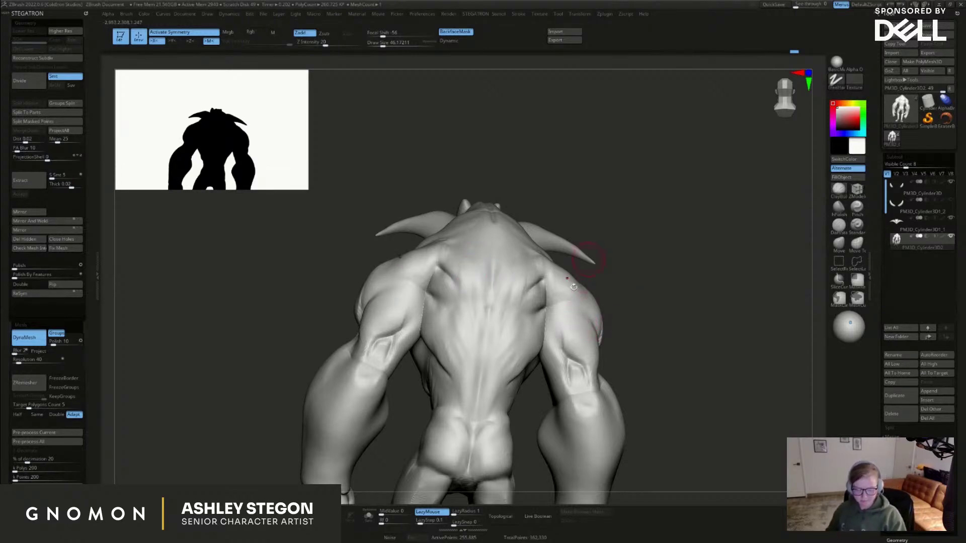
Extend the trapezius fibres across the upper back and up toward the base of the neck with a resized clay brush
right_drag(527, 281, 517, 295)
key(s)
click(520, 279)
shift+right_drag(504, 339, 510, 336)
drag(532, 246, 496, 301)
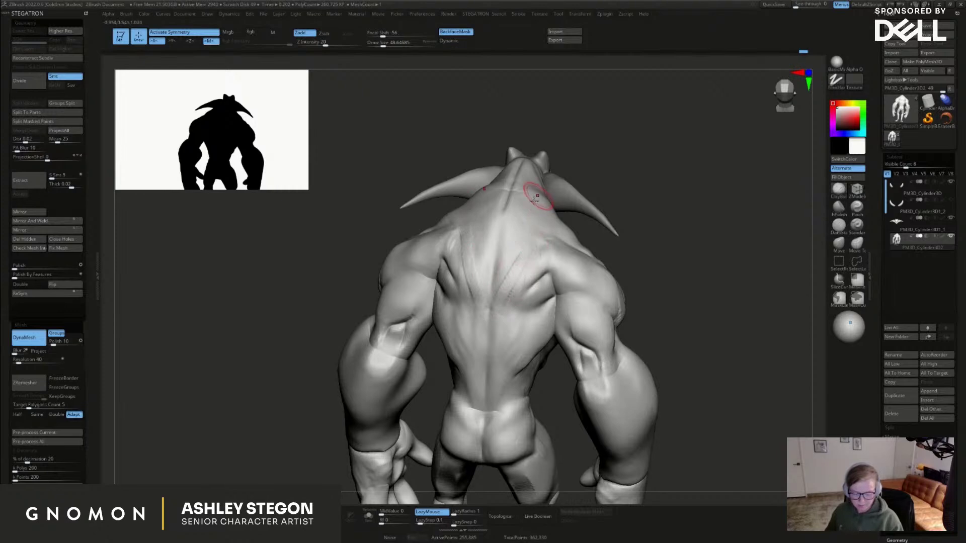
right_drag(538, 198, 525, 199)
drag(517, 210, 525, 248)
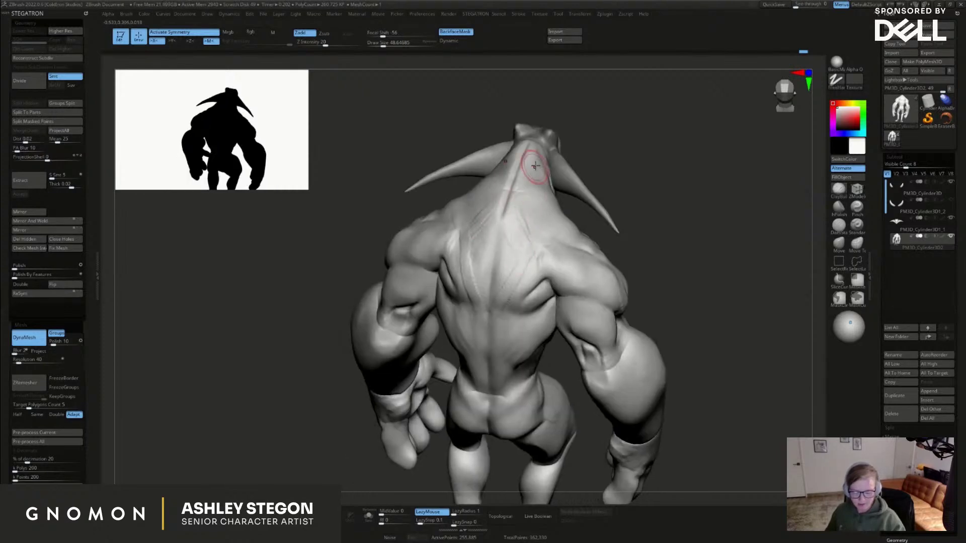
right_drag(534, 166, 522, 174)
drag(539, 228, 532, 215)
shift+right_drag(506, 275, 495, 255)
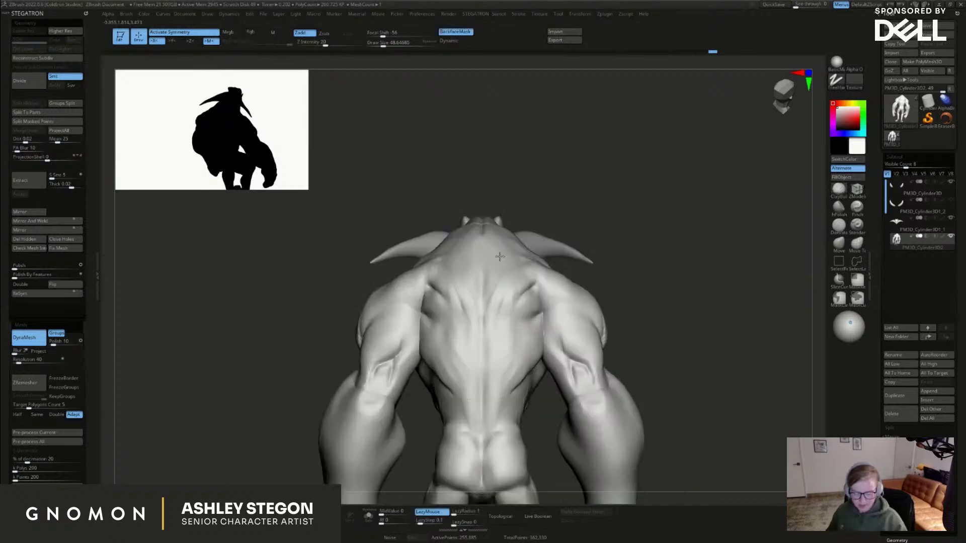
Sculpt the rear and side deltoid from the shoulder blade down the upper arm with a larger clay brush
alt+right_drag(536, 404, 613, 327)
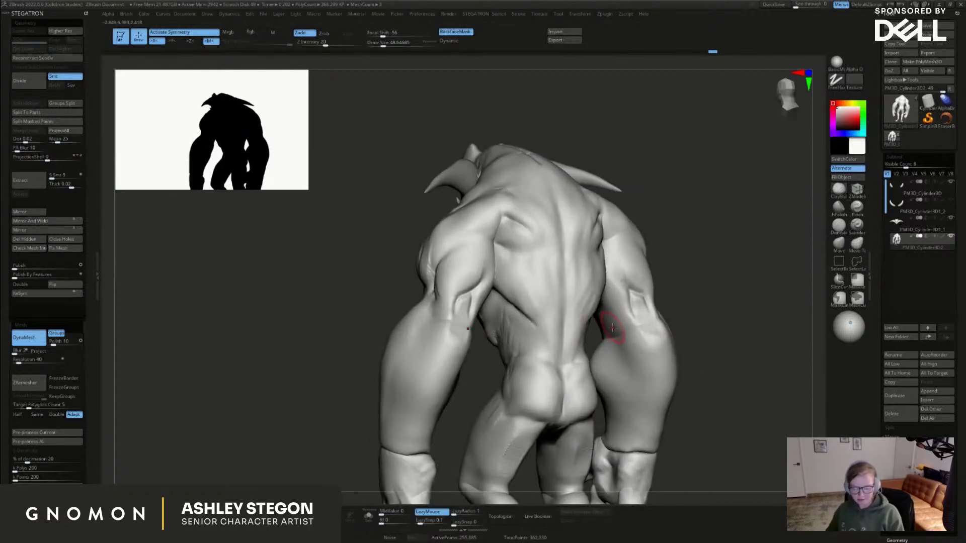
mouse_move(507, 227)
right_down()
mouse_move(496, 215)
mouse_move(504, 192)
right_up()
mouse_move(473, 228)
right_down()
mouse_move(479, 201)
mouse_move(471, 204)
right_up()
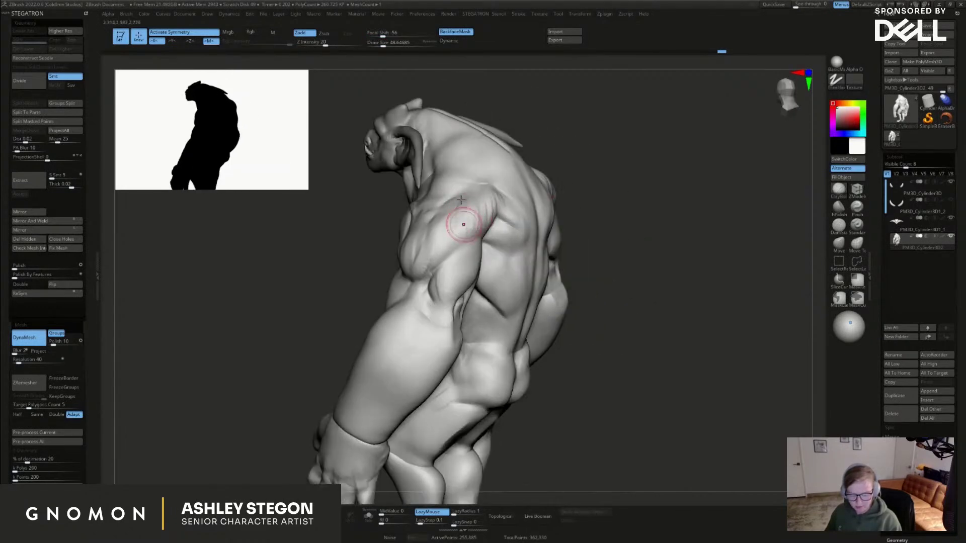
right_drag(453, 250, 458, 205)
key(s)
drag(453, 214, 436, 244)
key(s)
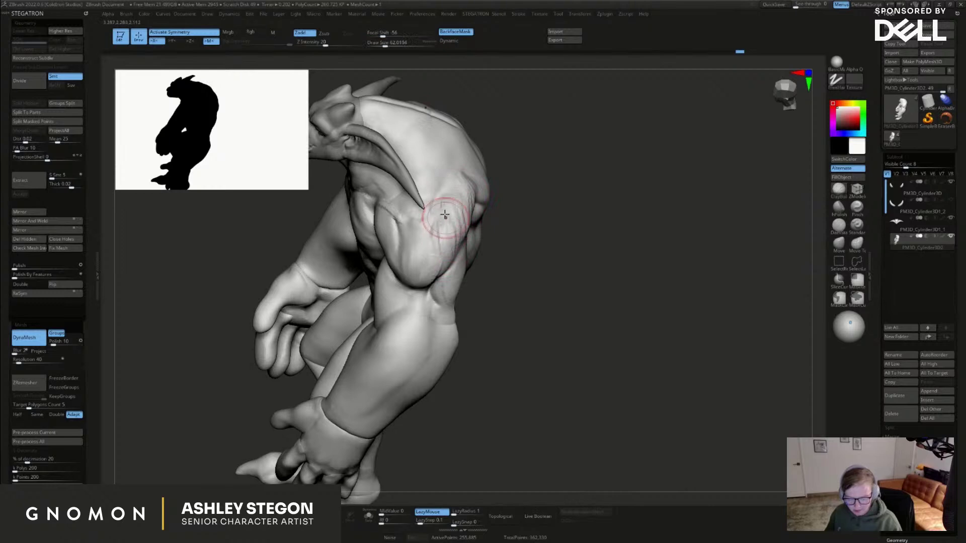
right_drag(518, 283, 441, 251)
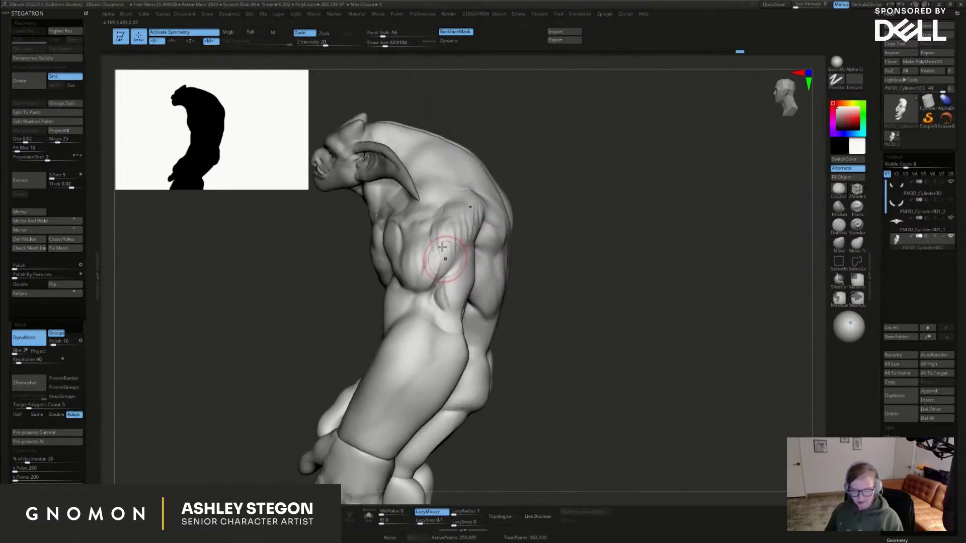
mouse_move(456, 238)
mouse_down()
mouse_move(453, 265)
mouse_move(462, 233)
mouse_up()
right_drag(456, 216, 487, 212)
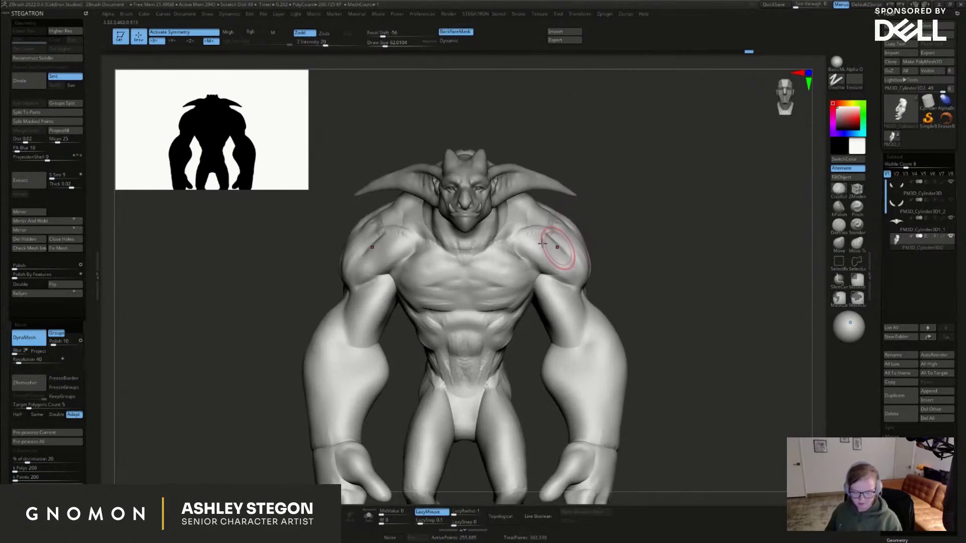
Smooth the front deltoid and sculpt the forms where the shoulder, collarbone and neck meet, cutting hollows with subtractive clay strokes
mouse_move(542, 243)
ctrl+right_down()
mouse_move(522, 219)
mouse_move(514, 245)
ctrl+right_up()
shift+drag(561, 229, 526, 218)
right_drag(501, 247, 496, 223)
key(s)
mouse_move(508, 212)
mouse_down()
mouse_move(503, 221)
mouse_move(497, 201)
mouse_up()
right_drag(508, 198, 490, 200)
mouse_move(519, 204)
alt+mouse_down()
mouse_move(504, 202)
mouse_move(514, 219)
alt+mouse_up()
mouse_move(490, 187)
alt+mouse_down()
mouse_move(497, 220)
mouse_move(487, 187)
mouse_move(516, 206)
mouse_move(497, 195)
alt+mouse_up()
right_drag(537, 185, 523, 194)
mouse_move(525, 214)
alt+mouse_down()
mouse_move(517, 201)
mouse_move(512, 209)
alt+mouse_up()
shift+right_drag(513, 210, 531, 206)
Smooth the chest muscles, ribs and abdomen, adding clay across the upper abdomen to blend the muscle forms
mouse_move(530, 366)
right_down()
mouse_move(526, 313)
mouse_move(491, 295)
mouse_move(543, 252)
right_up()
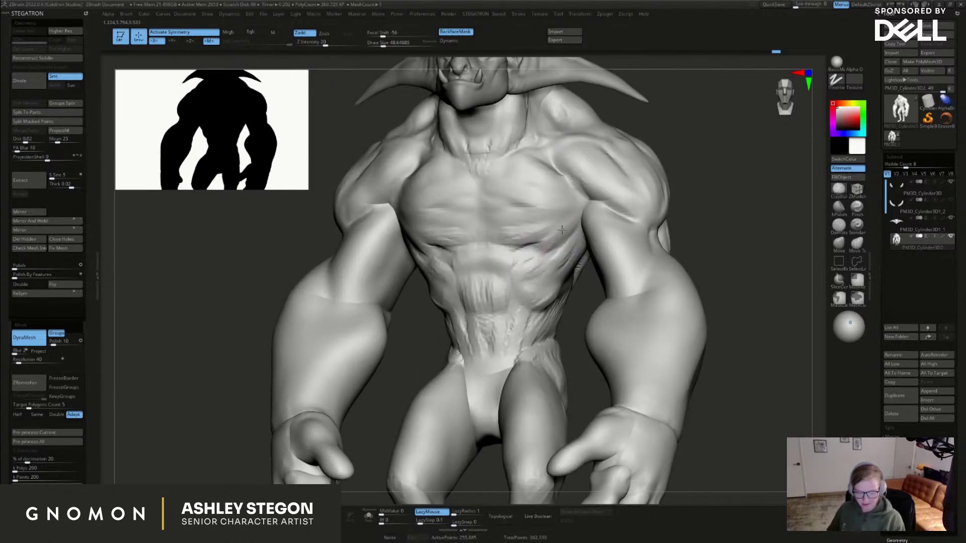
shift+drag(547, 257, 555, 255)
mouse_move(526, 191)
shift+mouse_down()
mouse_move(548, 222)
mouse_move(513, 249)
mouse_move(492, 309)
mouse_move(503, 337)
mouse_move(505, 300)
shift+mouse_up()
right_drag(531, 337, 564, 281)
mouse_move(545, 273)
mouse_down()
mouse_move(518, 297)
mouse_move(500, 288)
mouse_up()
right_drag(495, 274, 492, 250)
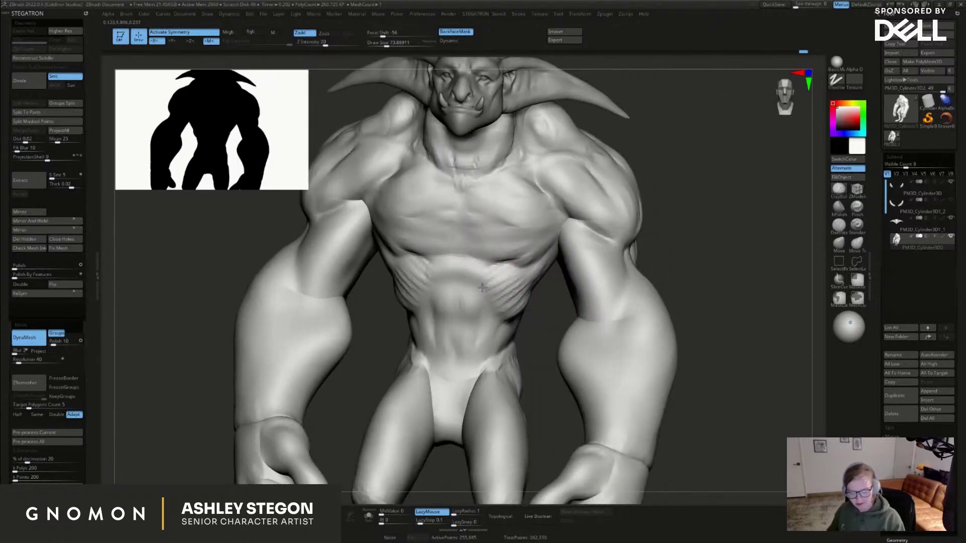
shift+drag(505, 303, 469, 265)
mouse_move(488, 283)
right_down()
mouse_move(505, 295)
mouse_move(527, 246)
mouse_move(504, 259)
right_up()
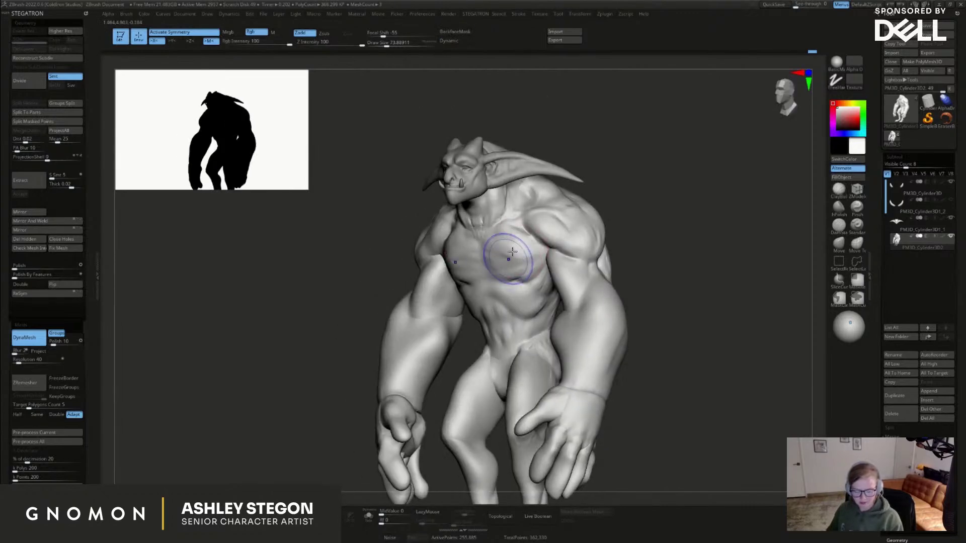
Sculpt the outer upper arm where the deltoid tapers toward the elbow with a smaller clay brush
mouse_move(632, 254)
right_down()
mouse_move(615, 246)
mouse_move(593, 259)
right_up()
mouse_move(614, 227)
right_down()
mouse_move(568, 254)
mouse_move(582, 296)
mouse_move(568, 267)
mouse_move(623, 278)
right_up()
key(bracketleft)
right_drag(669, 341, 578, 244)
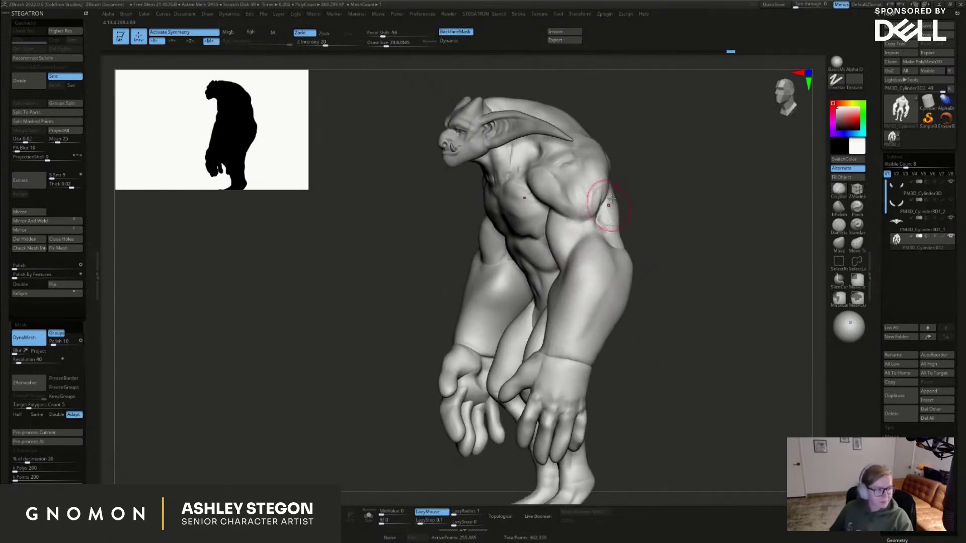
right_drag(613, 184, 606, 214)
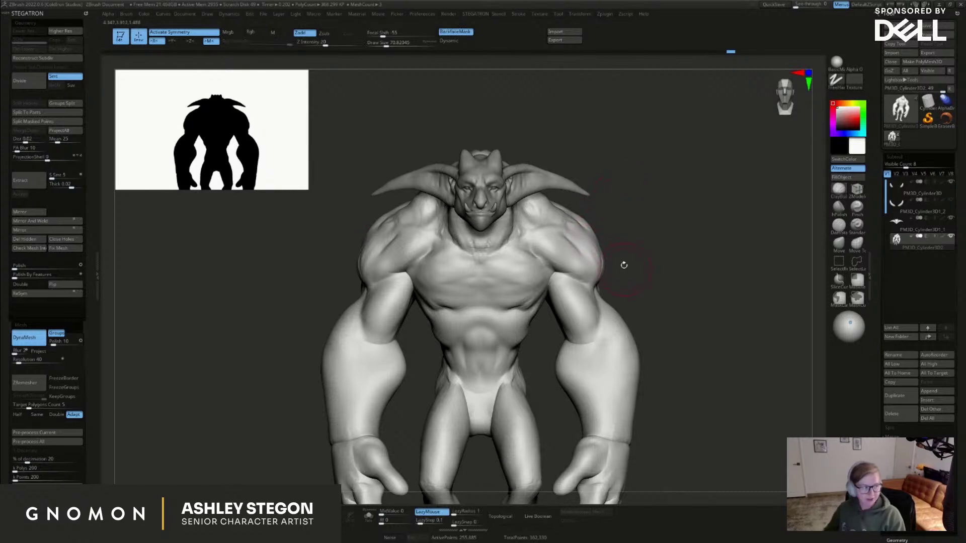
right_drag(592, 252, 610, 284)
key(s)
drag(641, 295, 633, 334)
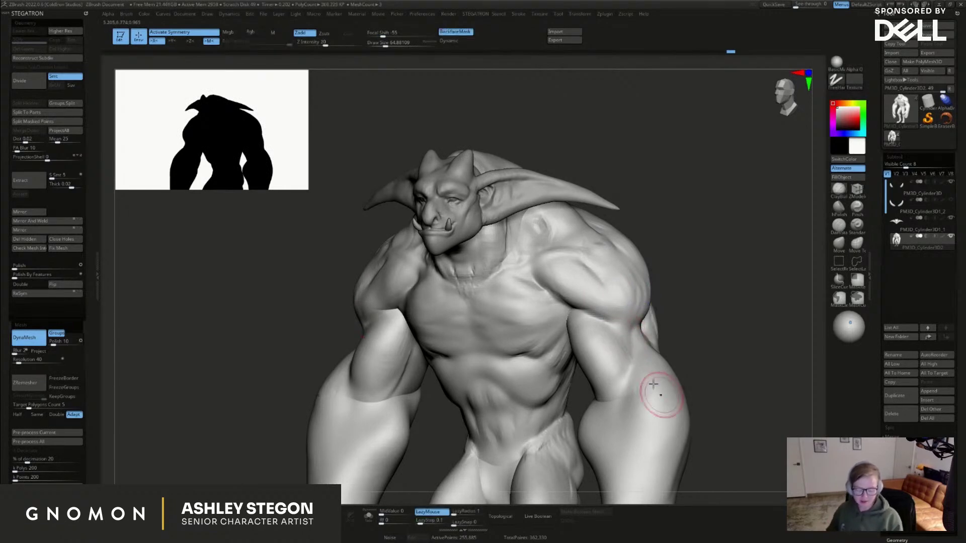
right_drag(669, 402, 645, 379)
Carve the separation between the rear deltoid and the triceps with DamStandard
click(838, 226)
mouse_move(630, 327)
right_down()
mouse_move(649, 334)
mouse_move(667, 305)
right_up()
drag(657, 296, 678, 240)
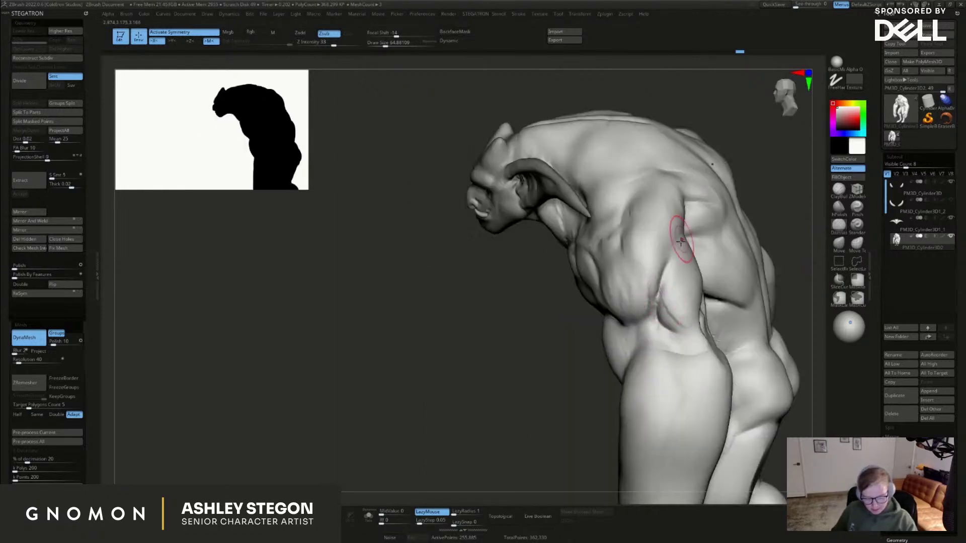
right_drag(670, 256, 684, 240)
right_drag(728, 210, 693, 252)
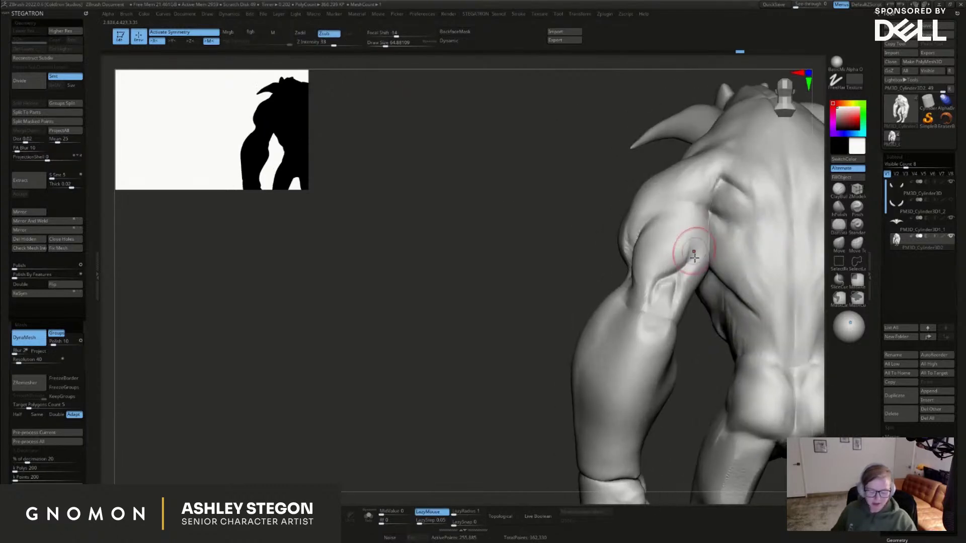
Build up the triceps and elbow forms with clay strokes and smooth them into the upper arm and forearm
click(833, 207)
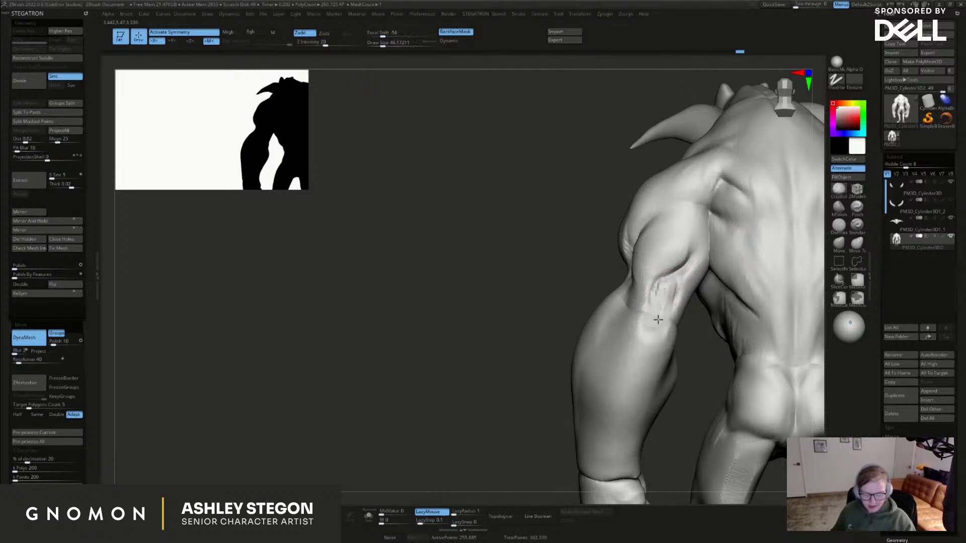
right_drag(651, 343, 677, 333)
key([)
key(])
shift+drag(647, 393, 662, 292)
mouse_move(662, 292)
right_down()
mouse_move(663, 305)
mouse_move(722, 269)
mouse_move(715, 279)
mouse_move(696, 233)
right_up()
key([)
shift+drag(706, 254, 682, 343)
right_drag(672, 344, 689, 333)
drag(683, 334, 687, 363)
mouse_move(678, 374)
right_down()
mouse_move(701, 383)
mouse_move(717, 365)
right_up()
Adjust the side profile of the troll's buttocks, lower back and hunched upper back with a large Move brush
mouse_move(732, 319)
right_down()
mouse_move(763, 354)
mouse_move(779, 267)
right_up()
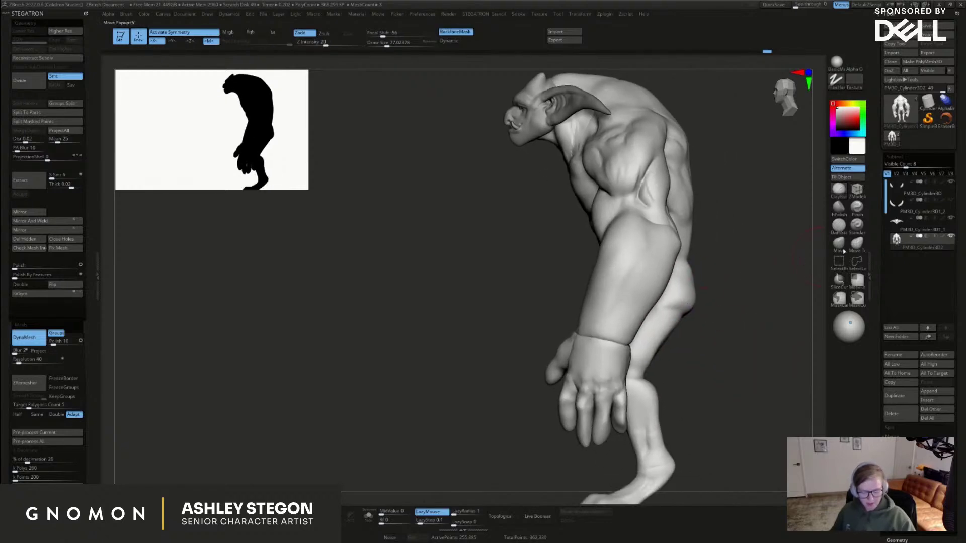
key(s)
drag(704, 311, 711, 311)
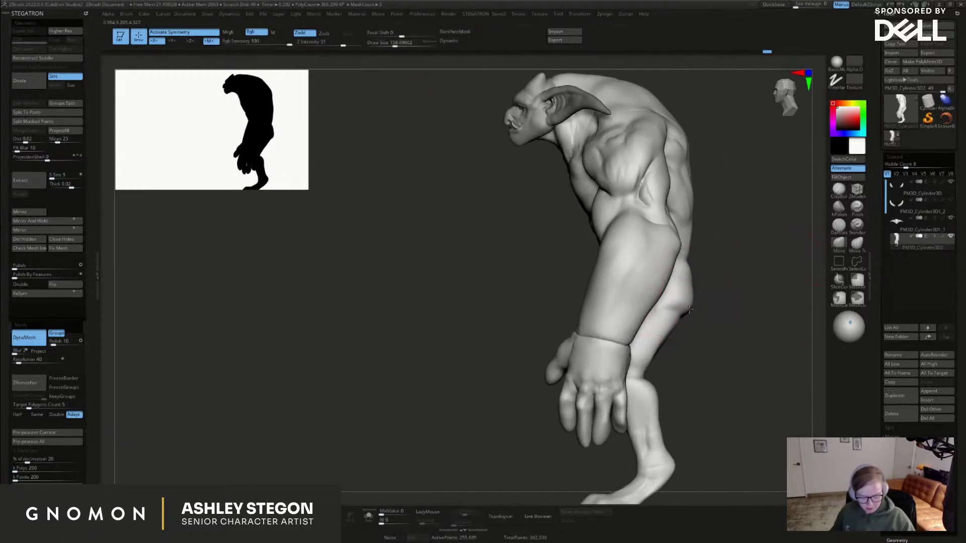
right_drag(688, 229, 691, 199)
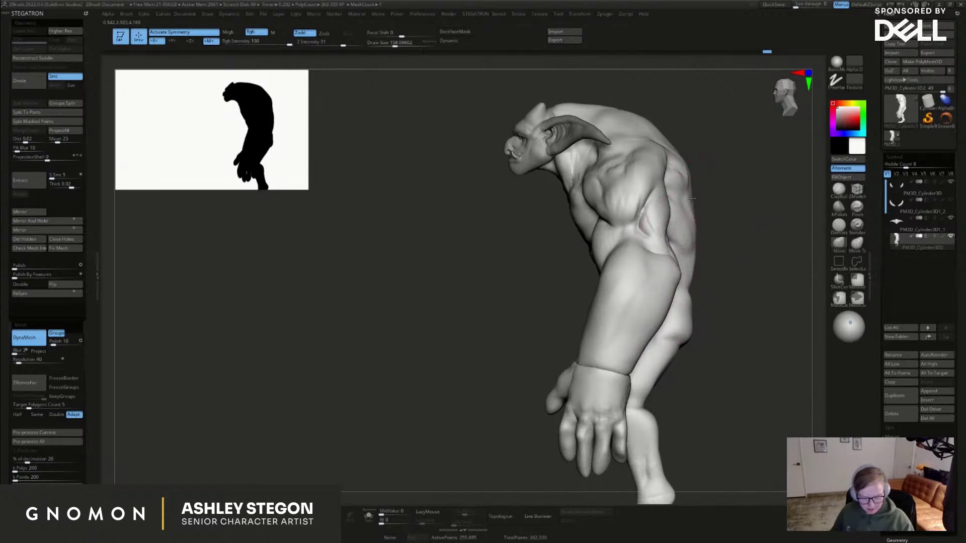
key(s)
drag(691, 304, 688, 305)
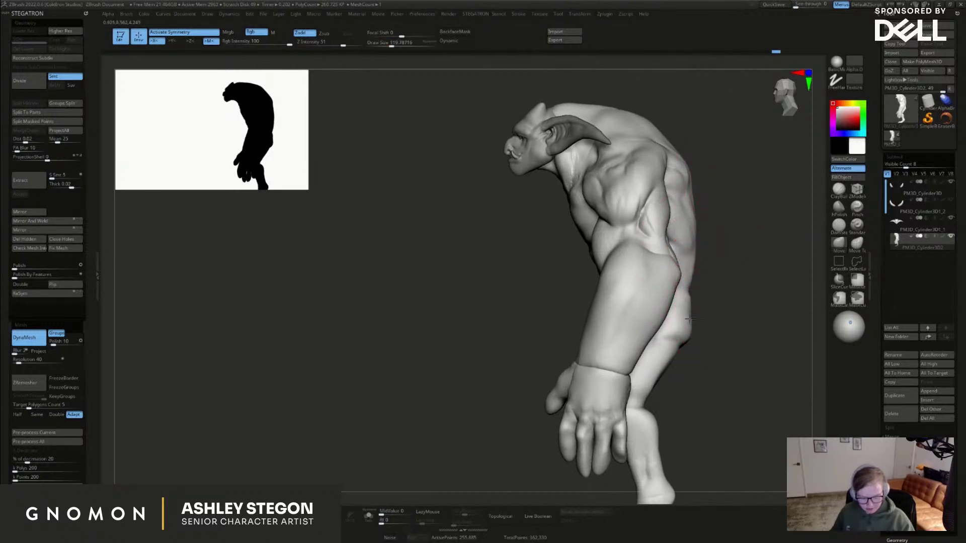
right_drag(678, 182, 677, 168)
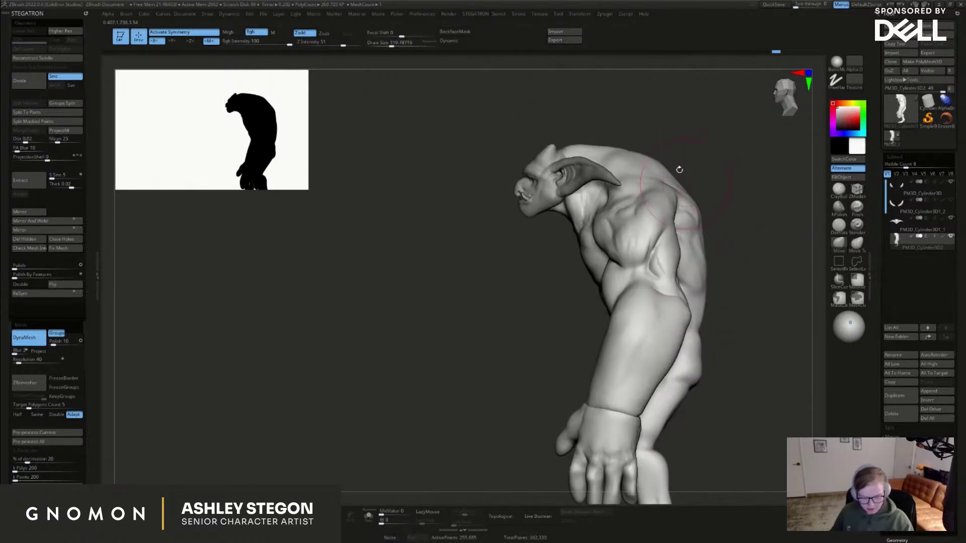
key(s)
drag(644, 158, 647, 158)
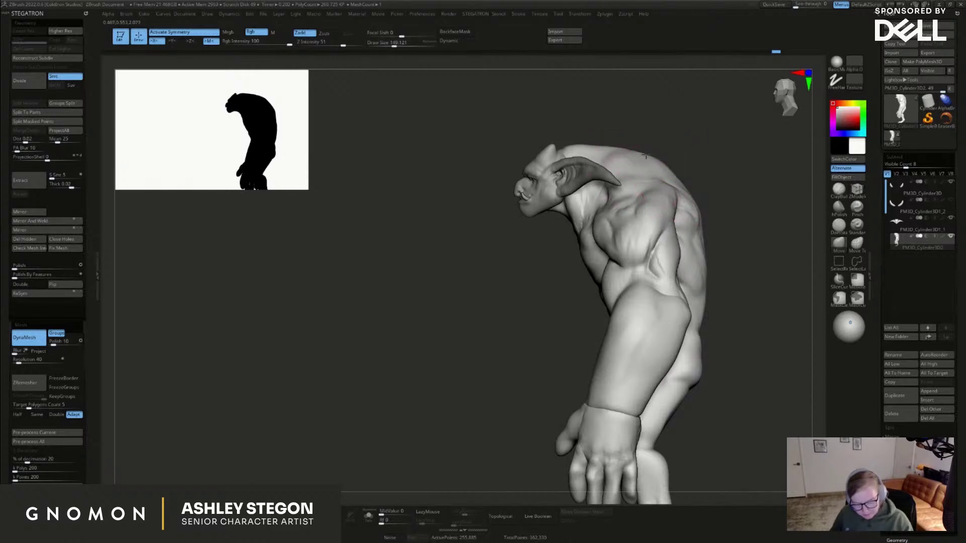
Smooth the surfaces of the shoulder and upper back
right_drag(699, 280, 700, 255)
key(shift)
shift+drag(671, 192, 607, 215)
mouse_move(594, 208)
right_down()
mouse_move(607, 185)
mouse_move(556, 172)
right_up()
shift+drag(555, 172, 524, 183)
right_drag(526, 263, 556, 241)
key(shift)
right_drag(667, 216, 584, 216)
Build up the front and outer deltoid with clay strokes and smooth them into the shoulder
click(841, 199)
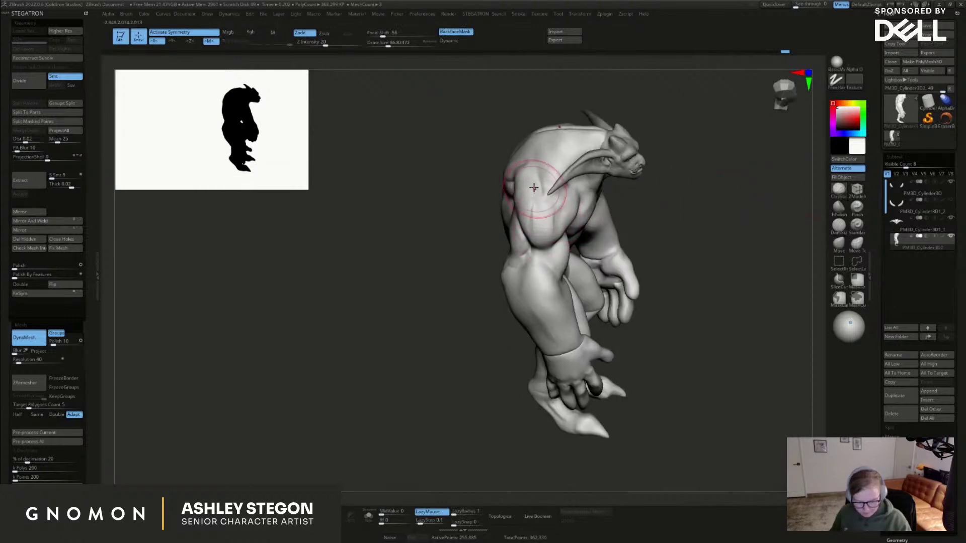
right_drag(542, 194, 563, 196)
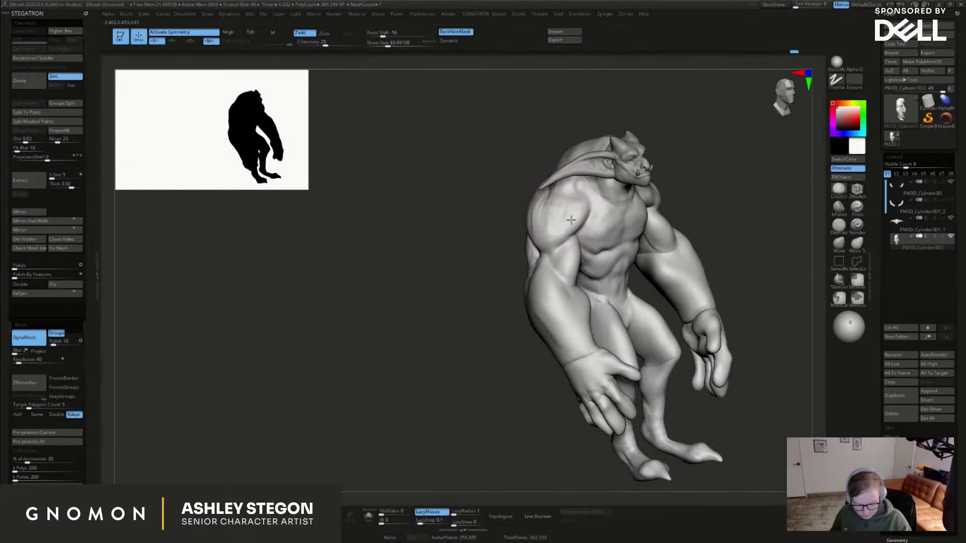
drag(551, 223, 577, 203)
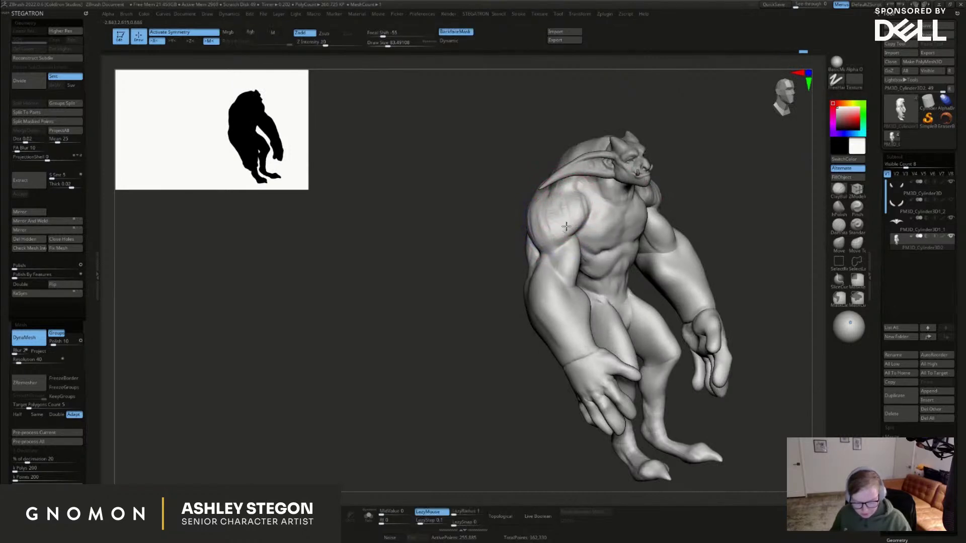
right_drag(556, 206, 573, 197)
mouse_move(550, 203)
mouse_down()
mouse_move(576, 216)
mouse_move(556, 225)
mouse_up()
right_drag(557, 225, 576, 196)
shift+drag(576, 196, 582, 197)
right_drag(582, 197, 544, 242)
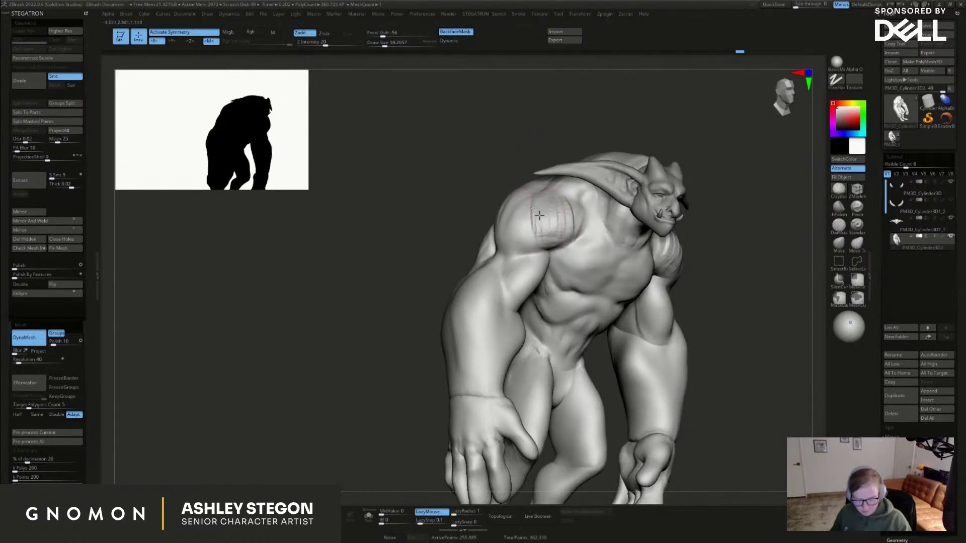
shift+drag(541, 228, 563, 219)
Reshape the deltoid and upper arm silhouette with a large Move brush
right_drag(544, 247, 663, 165)
click(839, 243)
key(s)
drag(563, 229, 553, 229)
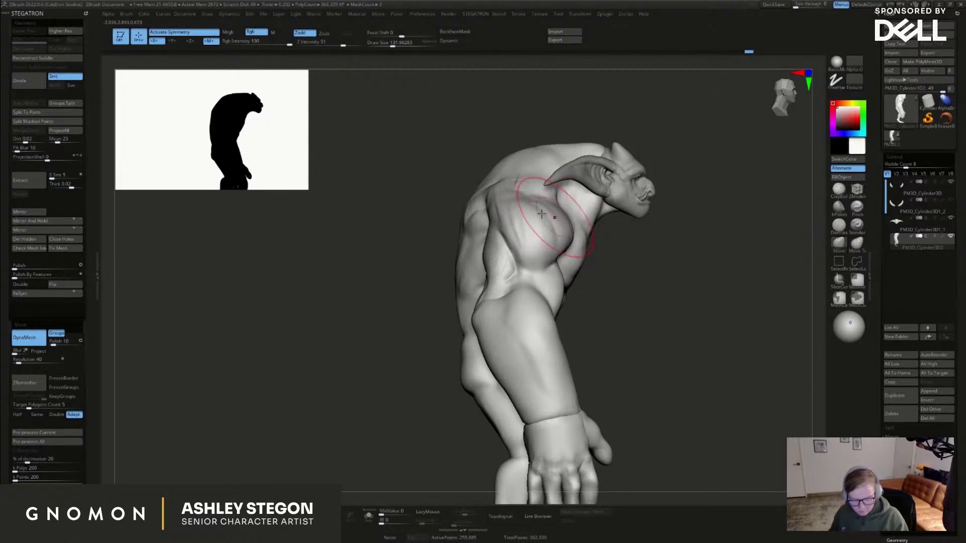
right_drag(502, 237, 535, 231)
key(shift+f)
key(shift+f)
key(s)
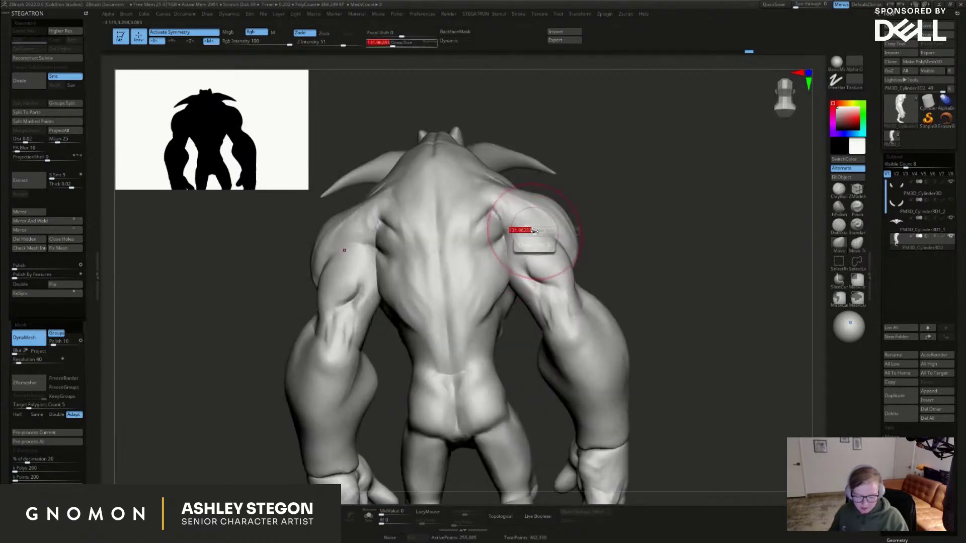
drag(535, 232, 533, 231)
Adjust the rear deltoid and outer shoulder contour with Move Topological, and mirror and weld the body mesh
click(854, 243)
key(bracketright)
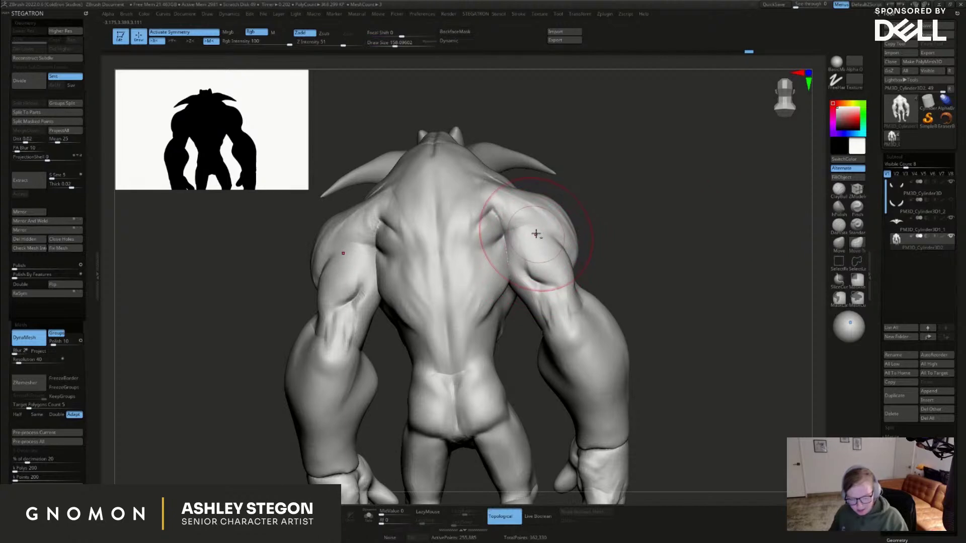
key(bracketleft)
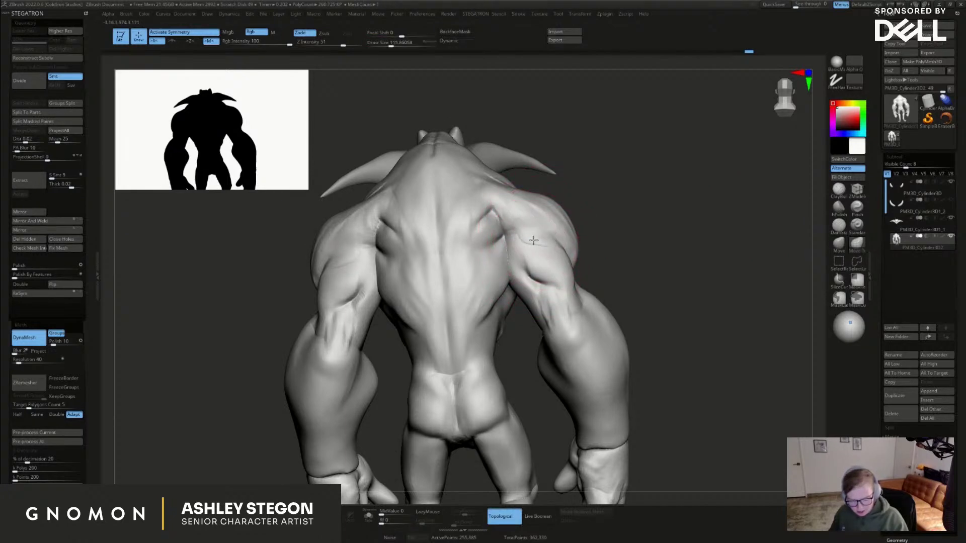
mouse_move(526, 241)
right_down()
mouse_move(536, 250)
mouse_move(568, 236)
mouse_move(568, 221)
right_up()
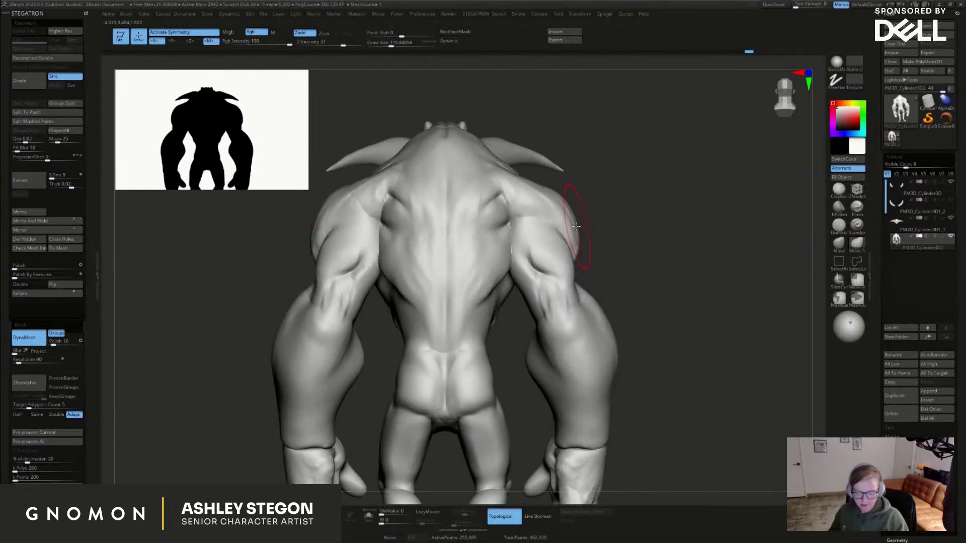
key(shift+f)
key(shift+f)
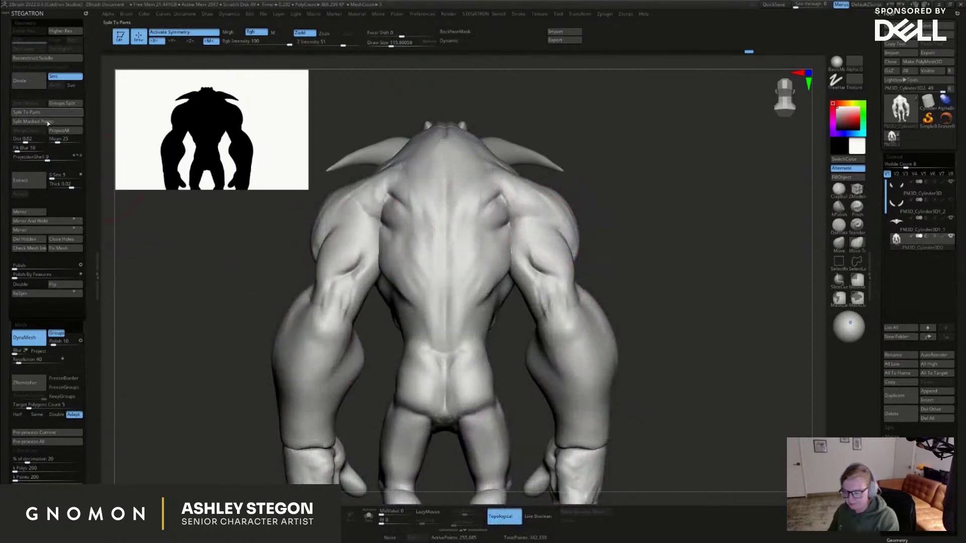
click(29, 221)
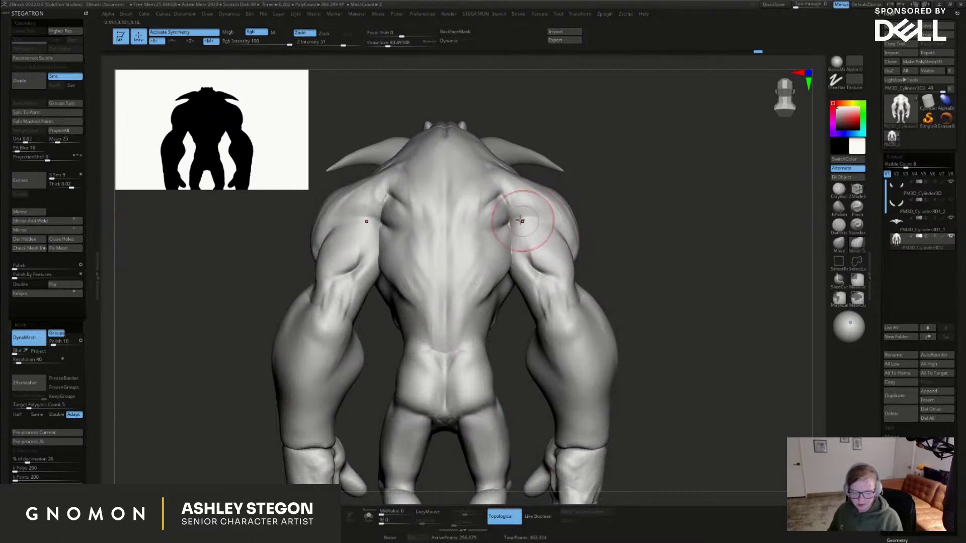
Carve the crease between the rear deltoid and the back near the armpit with DamStandard
mouse_move(561, 233)
right_down()
mouse_move(521, 197)
mouse_move(524, 220)
right_up()
click(839, 227)
key(s)
drag(512, 224, 513, 252)
Define the upper chest and collarbone area with DamStandard and fill the pectoral beside the front deltoid with clay
mouse_move(513, 252)
right_down()
mouse_move(513, 227)
mouse_move(526, 244)
mouse_move(502, 204)
mouse_move(675, 268)
mouse_move(647, 206)
mouse_move(680, 218)
right_up()
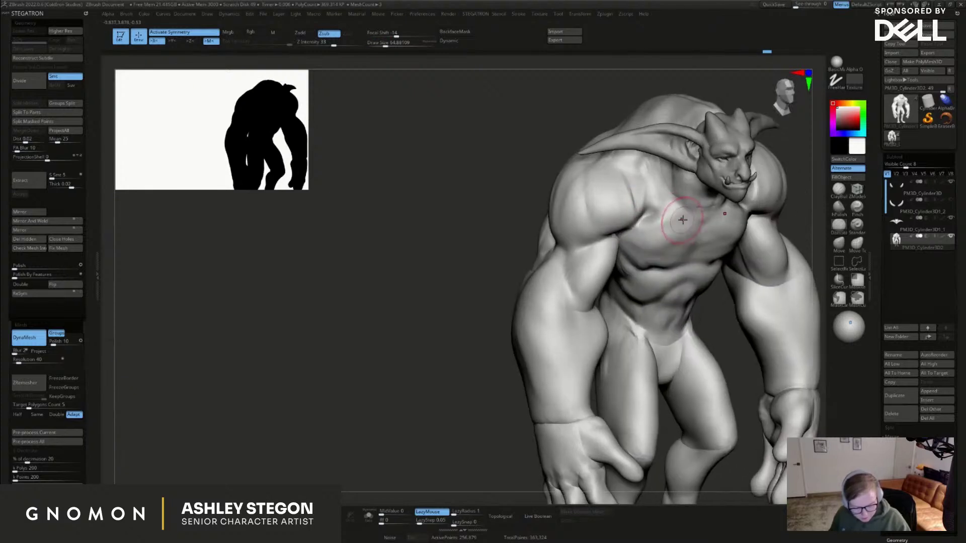
drag(670, 218, 653, 205)
mouse_move(696, 217)
right_down()
mouse_move(646, 217)
mouse_move(640, 194)
mouse_move(632, 202)
right_up()
mouse_move(670, 267)
right_down()
mouse_move(699, 274)
mouse_move(715, 223)
right_up()
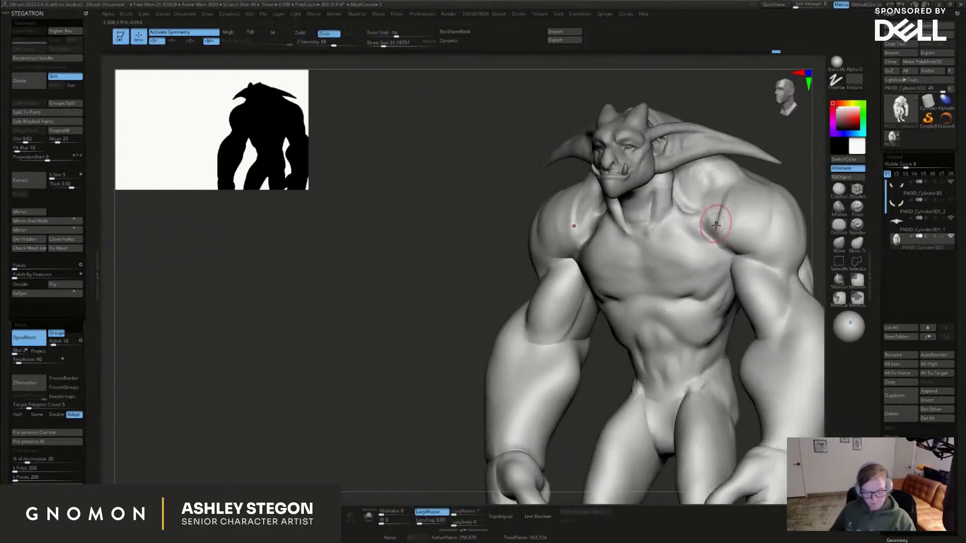
click(838, 190)
drag(699, 229, 703, 244)
ctrl+right_drag(703, 244, 695, 281)
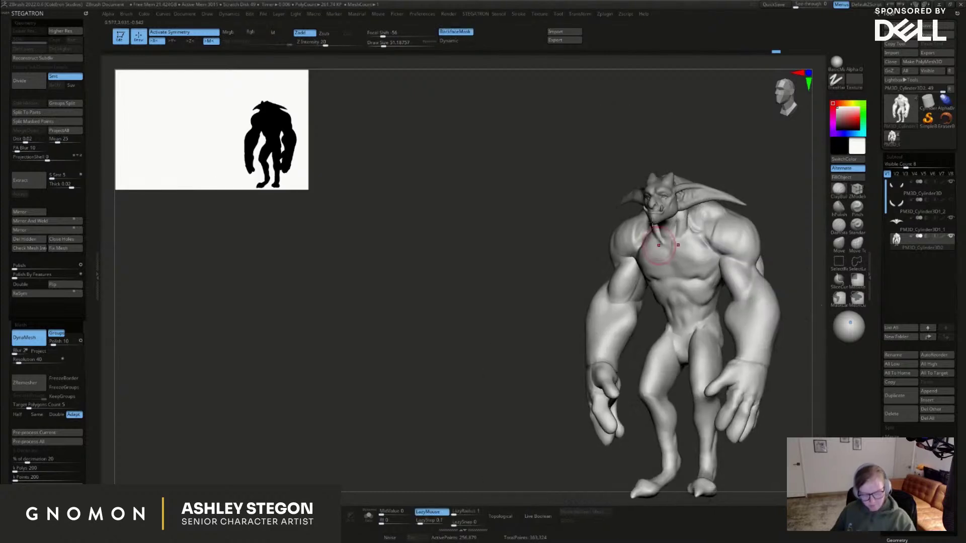
mouse_move(770, 384)
alt+right_down()
mouse_move(719, 318)
mouse_move(699, 245)
mouse_move(653, 197)
mouse_move(651, 220)
alt+right_up()
Reshape the shoulder outline with the Move brush and add clay across the top of the shoulders beside the neck
click(838, 244)
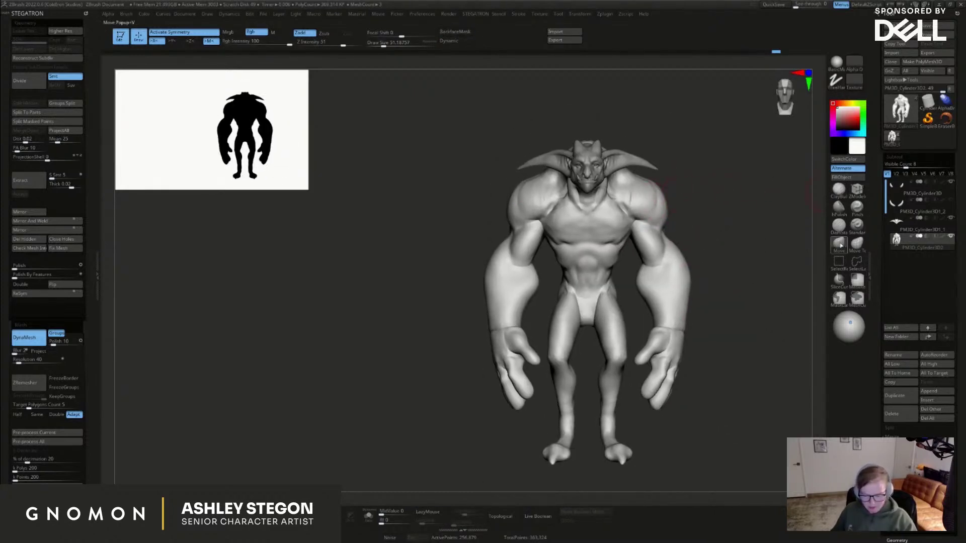
mouse_move(622, 191)
right_down()
mouse_move(646, 206)
mouse_move(662, 189)
mouse_move(648, 182)
mouse_move(668, 202)
right_up()
key(s)
mouse_move(678, 203)
mouse_down()
mouse_move(648, 184)
mouse_move(661, 200)
mouse_move(641, 194)
mouse_move(616, 164)
mouse_up()
key(s)
key(s)
key(s)
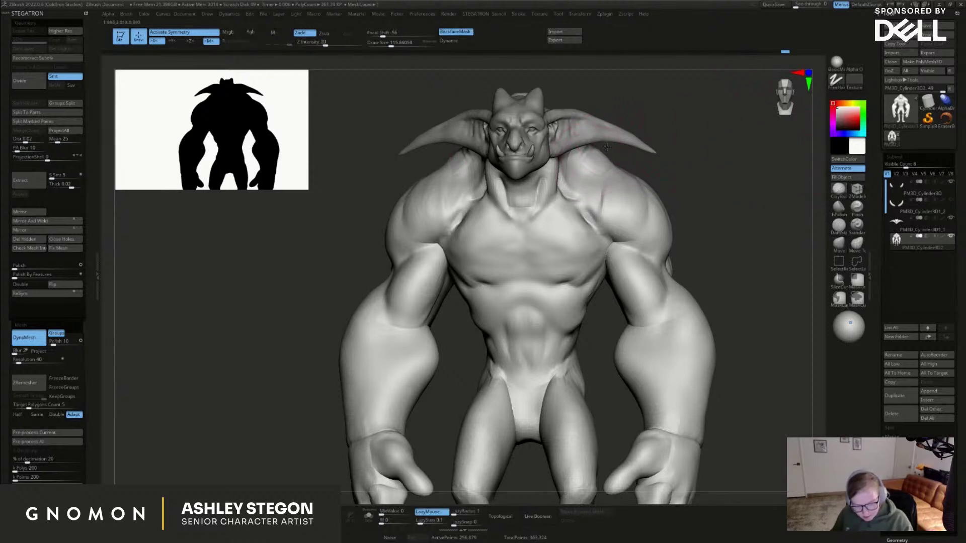
right_drag(606, 166, 613, 155)
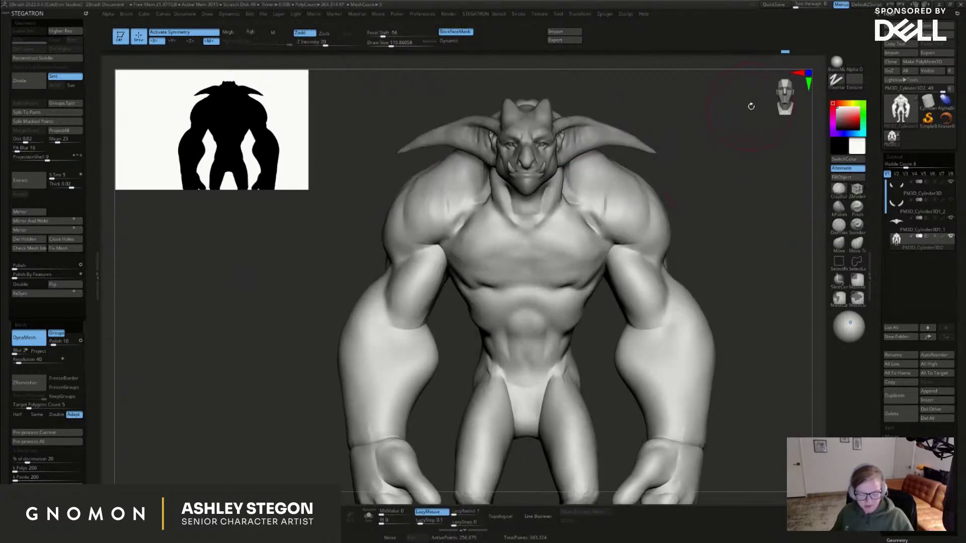
Examine the shoulders, neck and chest from several angles with the body isolated and with the horns and ears shown
click(839, 226)
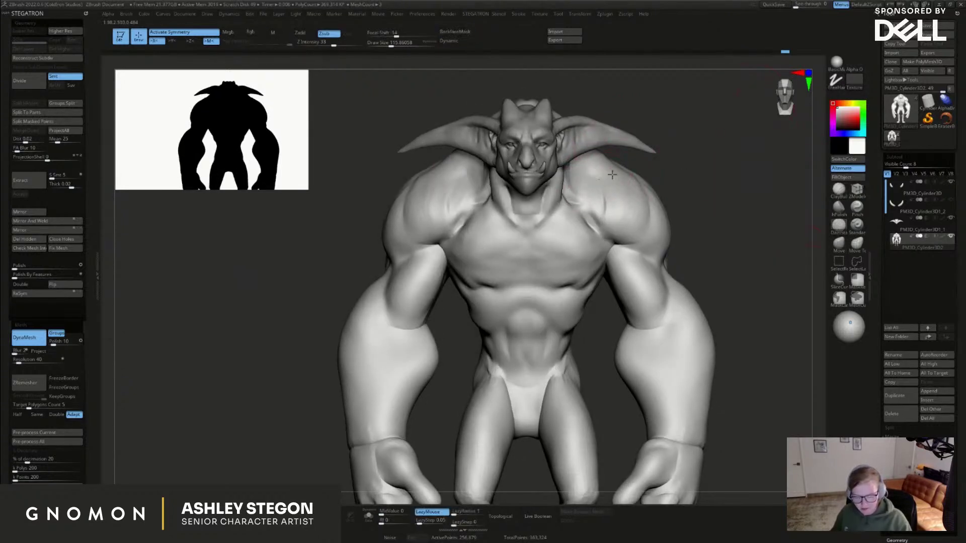
right_drag(631, 158, 612, 198)
click(368, 516)
mouse_move(620, 150)
right_down()
mouse_move(604, 178)
mouse_move(708, 201)
mouse_move(670, 214)
right_up()
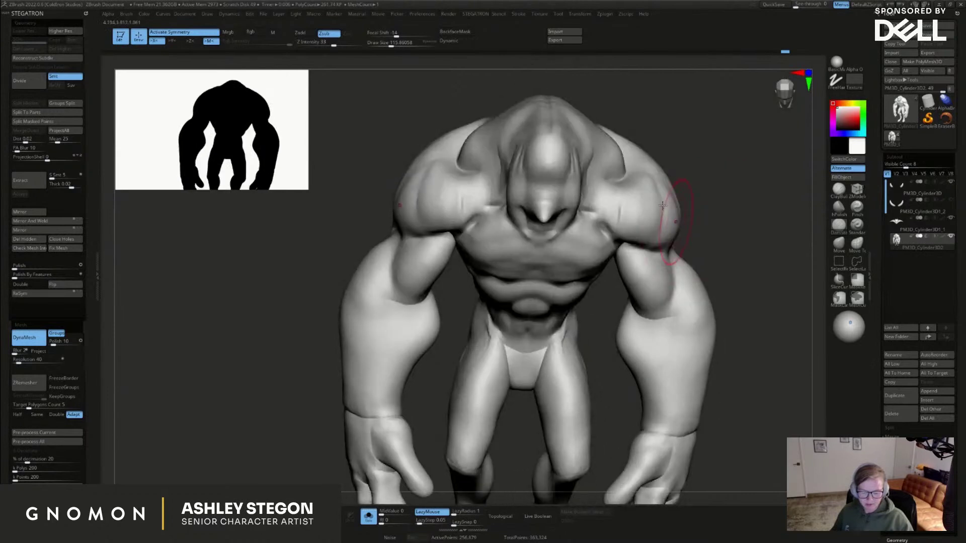
mouse_move(633, 184)
right_down()
mouse_move(749, 281)
mouse_move(710, 288)
right_up()
click(369, 516)
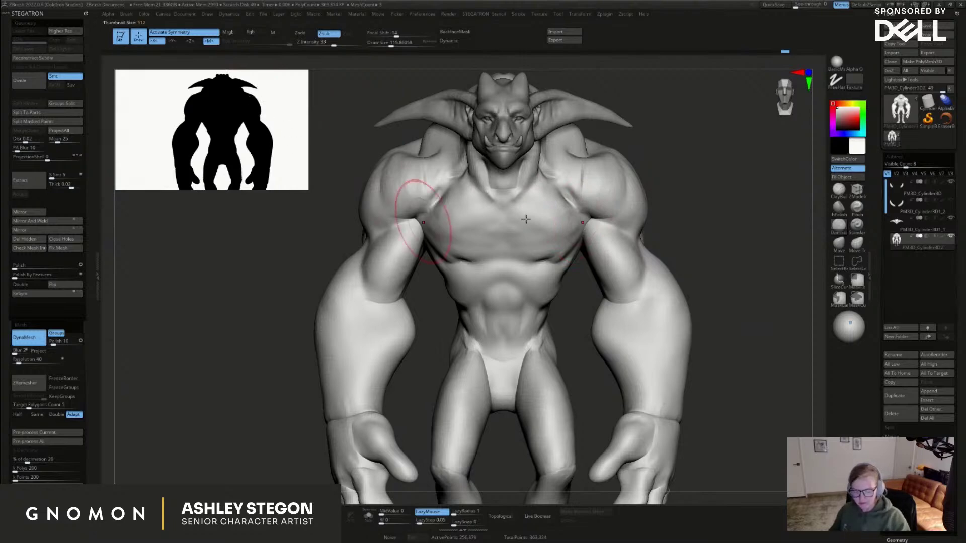
mouse_move(599, 160)
right_down()
mouse_move(603, 147)
mouse_move(571, 135)
right_up()
key(ctrl)
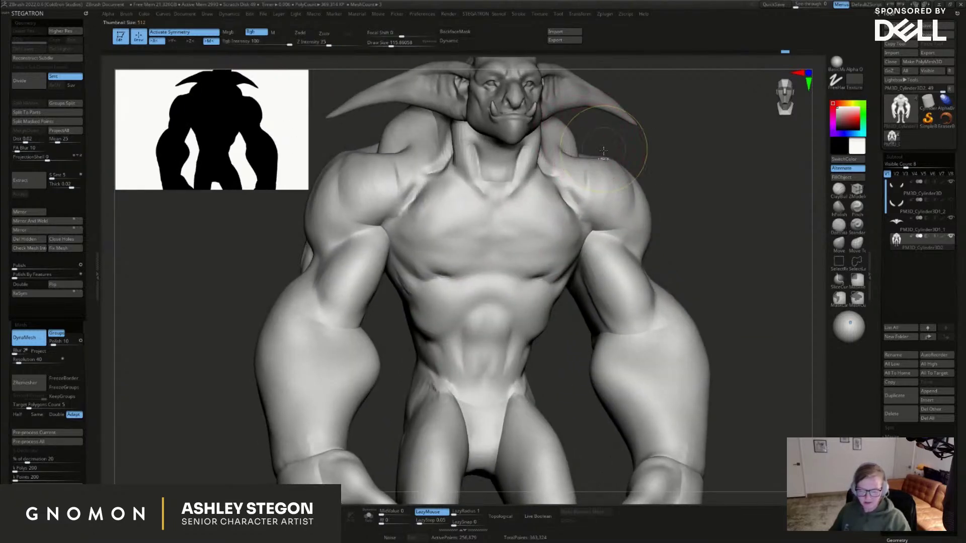
right_drag(696, 155, 651, 154)
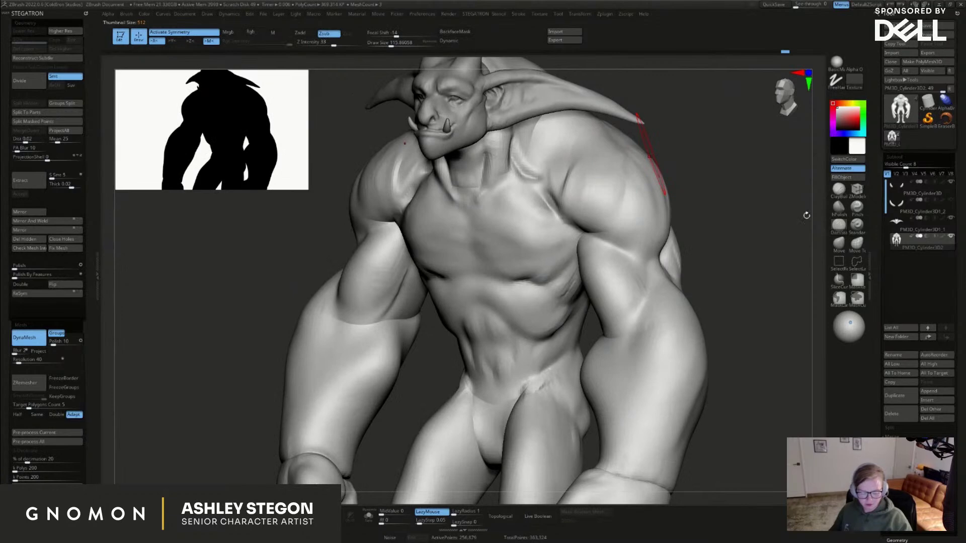
Isolate the body, carve muscle divisions across the top of the deltoid with DamStandard, and soften them
click(369, 516)
right_drag(587, 252, 647, 229)
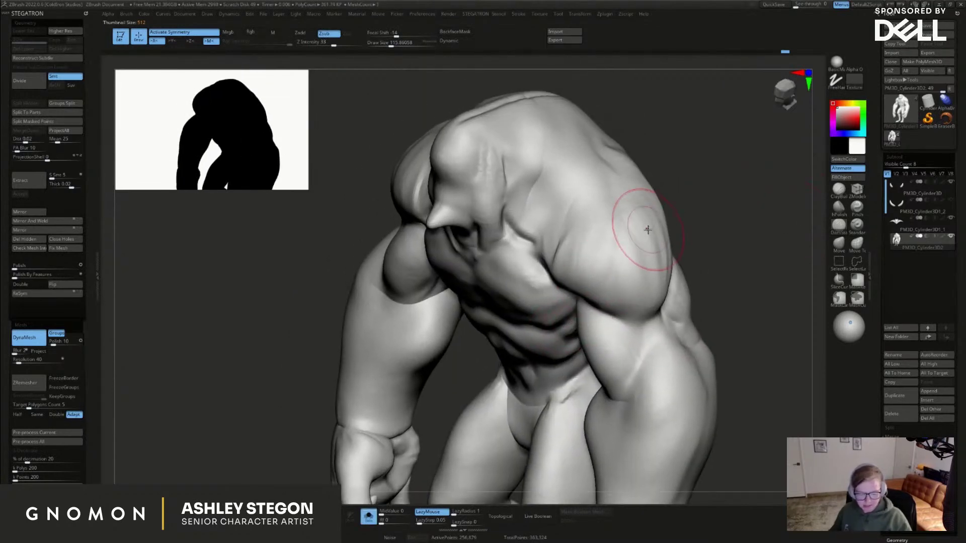
key(s)
drag(602, 237, 599, 236)
right_drag(598, 225, 593, 241)
drag(564, 216, 627, 212)
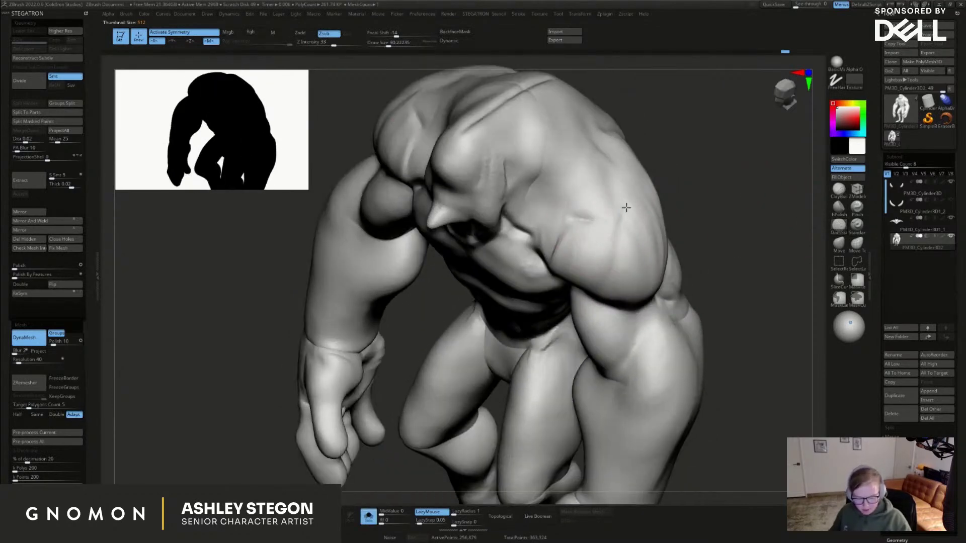
right_drag(625, 190, 624, 206)
drag(618, 175, 616, 227)
mouse_move(599, 194)
shift+mouse_down()
mouse_move(607, 210)
mouse_move(571, 206)
shift+mouse_up()
mouse_move(568, 206)
right_down()
mouse_move(547, 179)
mouse_move(591, 163)
mouse_move(635, 172)
right_up()
Build up the deltoid and its transition into the trapezius with a smaller clay brush
ctrl+right_drag(677, 207, 674, 227)
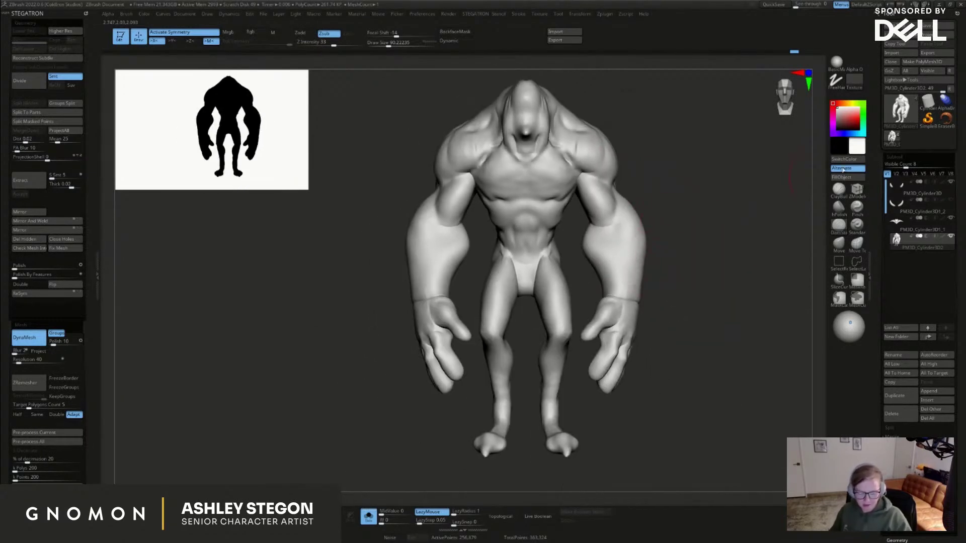
click(839, 191)
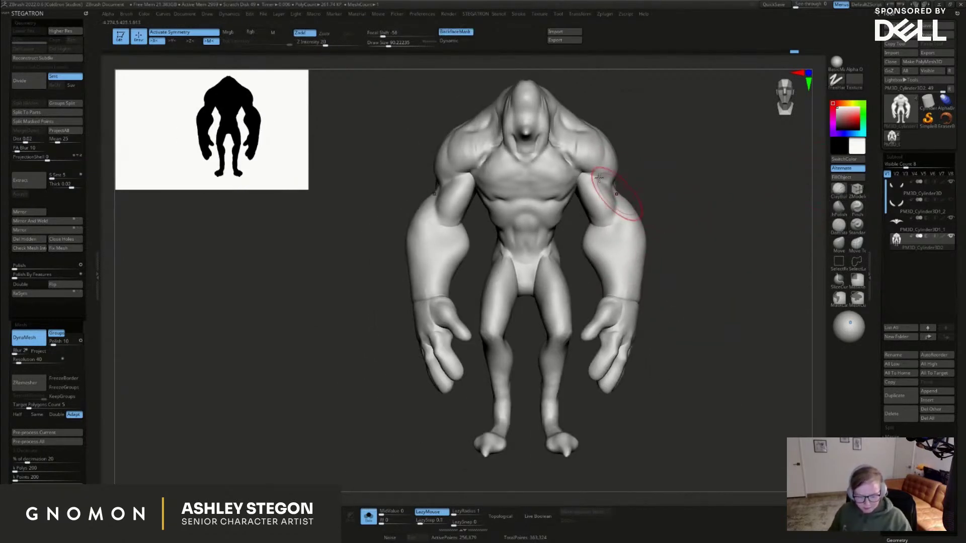
right_drag(649, 165, 593, 146)
key(bracketleft)
mouse_move(599, 164)
mouse_down()
mouse_move(570, 140)
mouse_move(610, 164)
mouse_move(570, 140)
mouse_up()
right_drag(570, 139, 523, 190)
Carve the sternum line between the pectorals and the crease at the base of the neck with DamStandard
click(840, 227)
key(s)
mouse_move(525, 190)
mouse_down()
mouse_move(517, 150)
mouse_move(521, 198)
mouse_up()
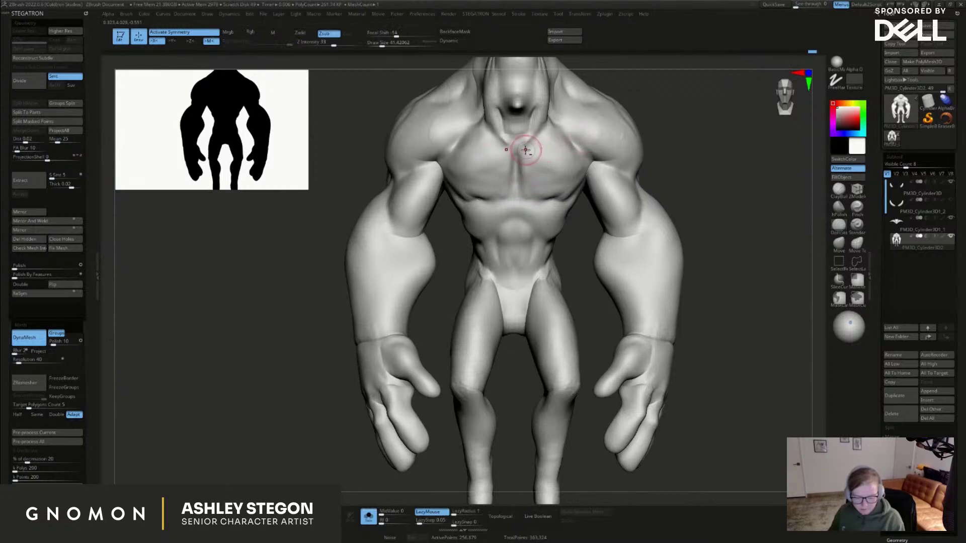
mouse_move(563, 157)
right_down()
mouse_move(547, 134)
mouse_move(553, 102)
mouse_move(544, 115)
right_up()
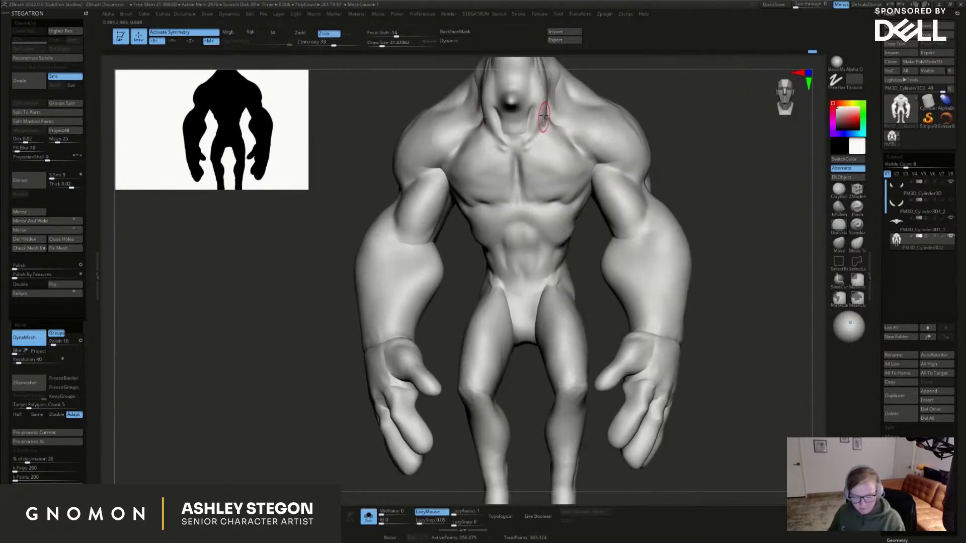
drag(546, 124, 549, 132)
key(alt)
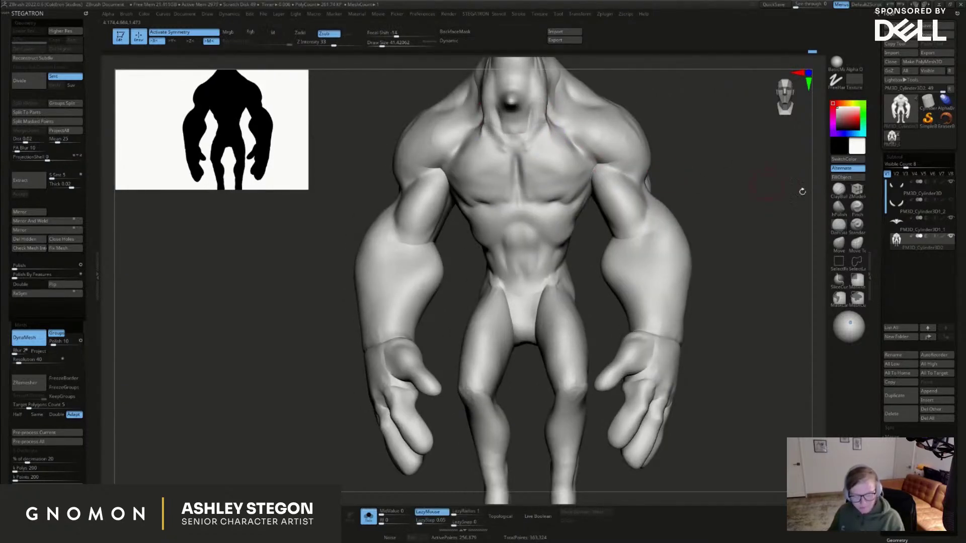
Build up and smooth the upper sternum and the base of the neck with ClayBuildup
click(838, 190)
right_drag(533, 141, 523, 139)
drag(534, 130, 544, 98)
right_drag(583, 91, 522, 146)
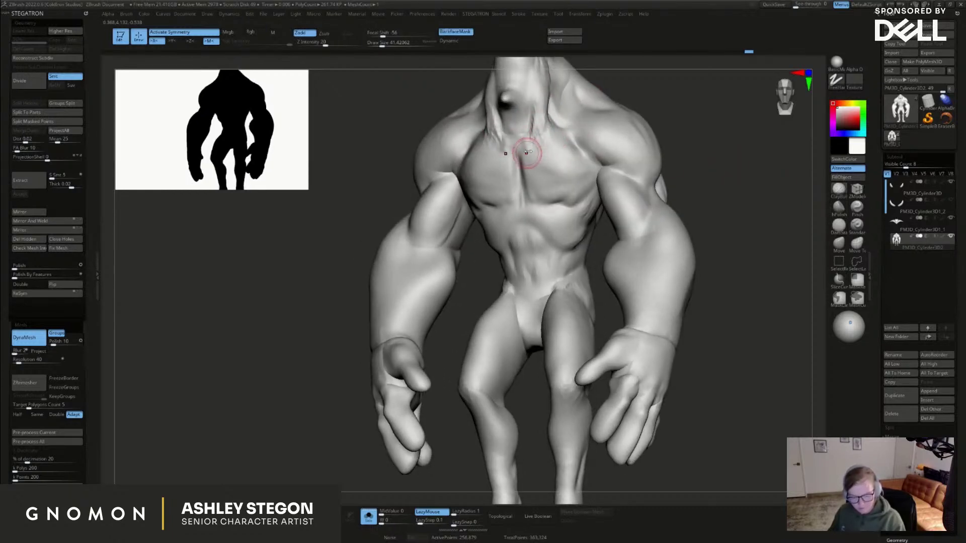
right_drag(587, 133, 609, 142)
mouse_move(533, 150)
shift+mouse_down()
mouse_move(550, 136)
mouse_move(543, 115)
shift+mouse_up()
right_drag(600, 143, 627, 213)
ctrl+right_drag(701, 379, 701, 377)
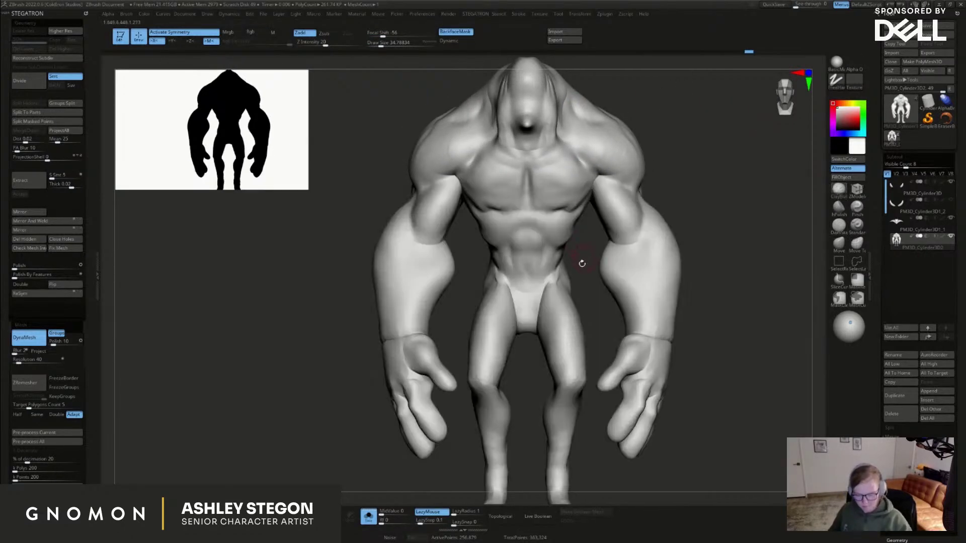
Smooth the lower back and hip outline in side view with a large brush of about 100 draw size
ctrl+right_drag(577, 274, 555, 264)
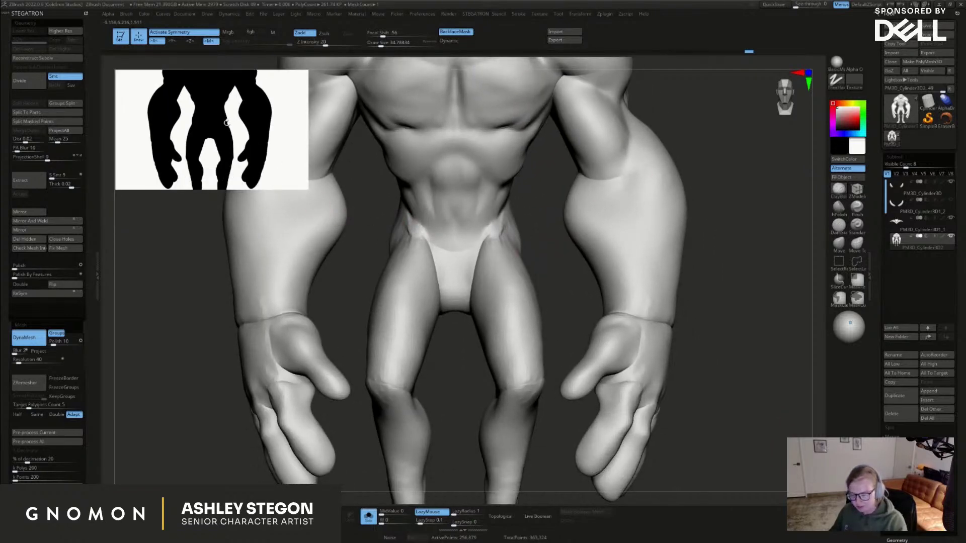
right_drag(545, 267, 531, 254)
key(s)
key(s)
drag(525, 231, 529, 231)
right_drag(520, 242, 533, 251)
mouse_move(537, 210)
right_down()
mouse_move(535, 231)
mouse_move(556, 254)
mouse_move(556, 273)
mouse_move(551, 233)
right_up()
mouse_move(695, 271)
right_down()
mouse_move(625, 218)
mouse_move(571, 226)
mouse_move(623, 266)
mouse_move(648, 245)
mouse_move(648, 216)
mouse_move(671, 200)
mouse_move(667, 243)
right_up()
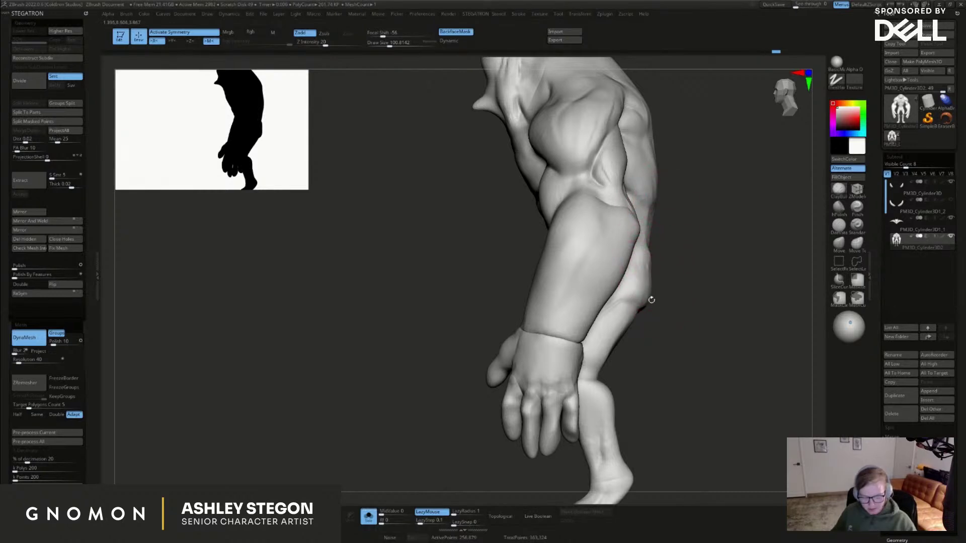
shift+drag(651, 280, 653, 246)
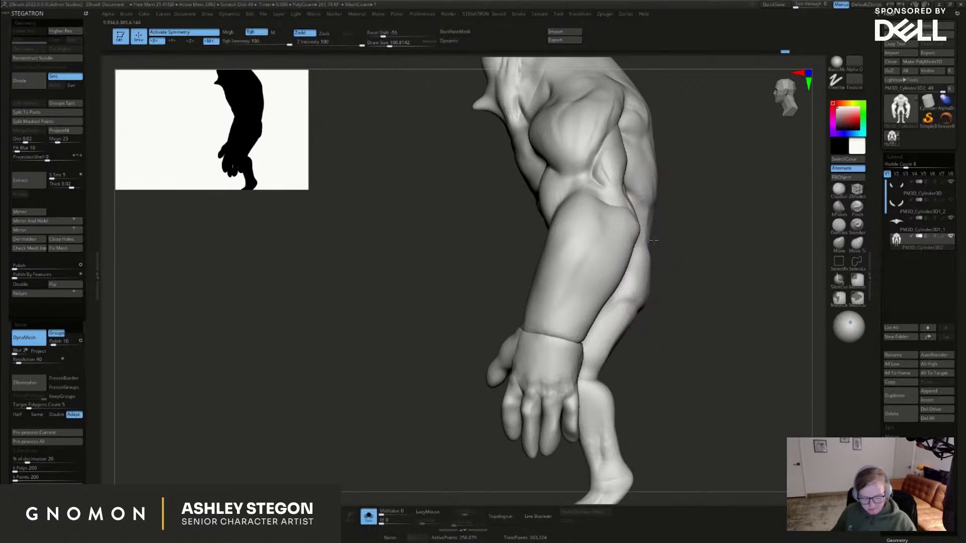
right_drag(694, 204, 678, 193)
mouse_move(693, 237)
mouse_down()
mouse_move(655, 216)
mouse_move(696, 259)
mouse_up()
Carve the muscle divisions along the outer forearm from the elbow toward the wrist with DamStandard
key(s)
drag(690, 266, 685, 266)
click(838, 226)
key(s)
drag(672, 222, 641, 238)
mouse_move(632, 213)
mouse_down()
mouse_move(645, 245)
mouse_move(628, 272)
mouse_up()
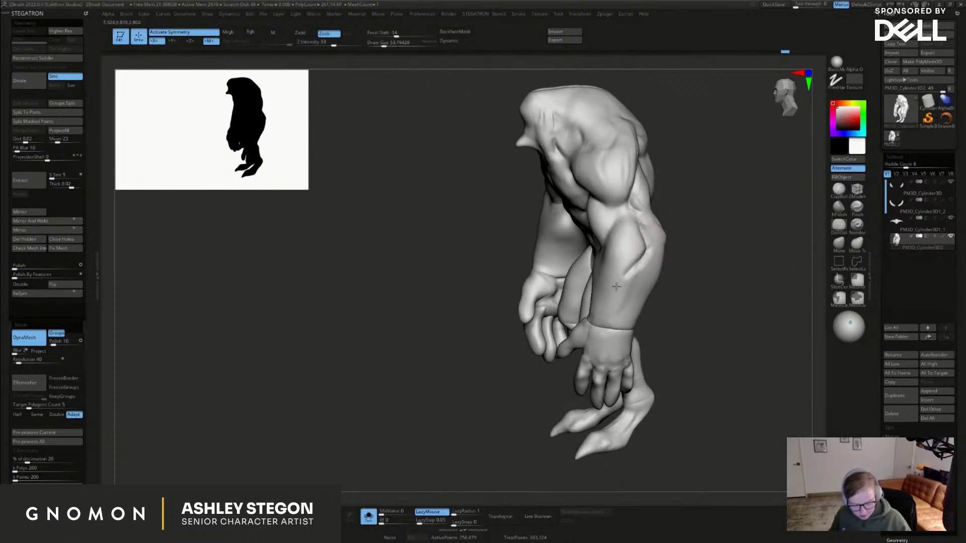
mouse_move(688, 263)
mouse_down()
mouse_move(659, 248)
mouse_move(612, 323)
mouse_up()
drag(677, 300, 705, 313)
mouse_move(668, 254)
mouse_down()
mouse_move(693, 258)
mouse_move(685, 304)
mouse_move(627, 278)
mouse_up()
drag(728, 259, 708, 273)
Build up the forearm muscle volumes between the carved lines with ClayBuildup
click(838, 190)
drag(635, 253, 605, 295)
mouse_move(617, 257)
mouse_down()
mouse_move(610, 304)
mouse_move(591, 328)
mouse_up()
right_drag(599, 327, 634, 327)
drag(591, 329, 593, 294)
mouse_move(593, 282)
right_down()
mouse_move(615, 258)
mouse_move(569, 259)
right_up()
Smooth the lower biceps where it runs into the forearm
click(836, 210)
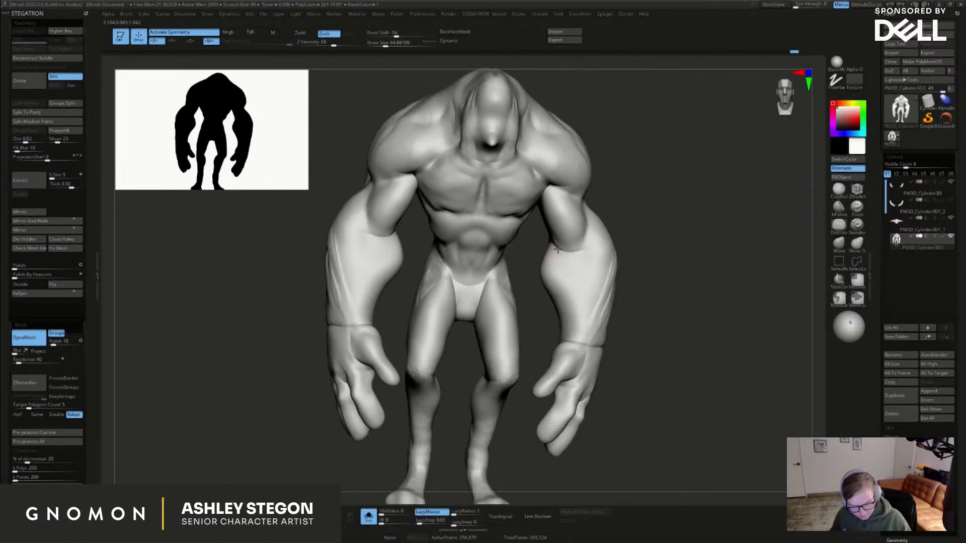
shift+drag(572, 211, 562, 234)
mouse_move(562, 234)
right_down()
mouse_move(577, 255)
mouse_move(604, 261)
right_up()
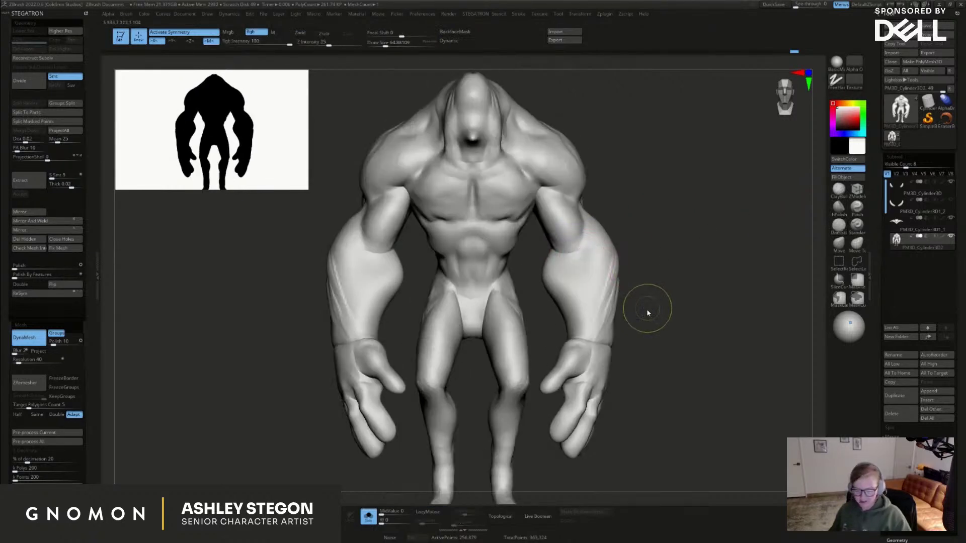
Save the tool as Bard_01 in the Bard folder
key(ctrl+s)
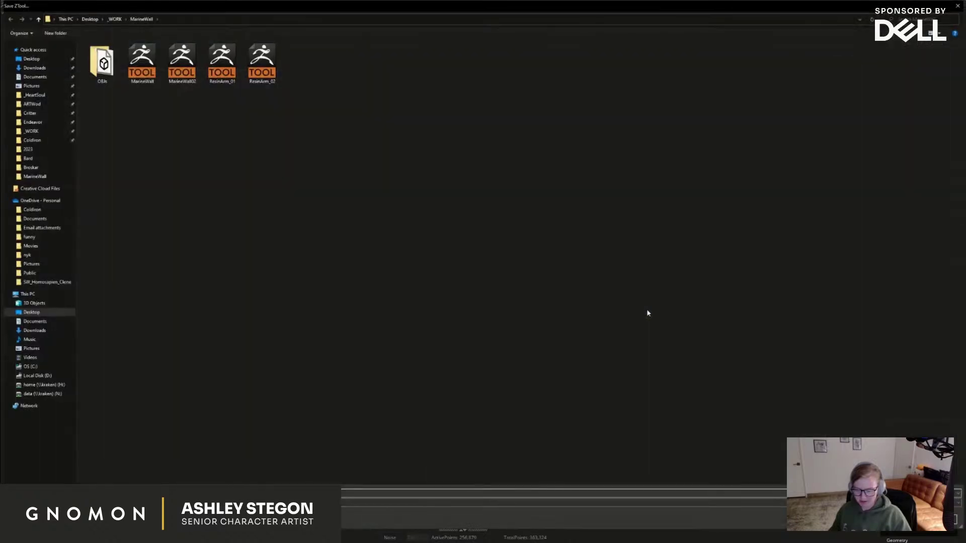
click(28, 159)
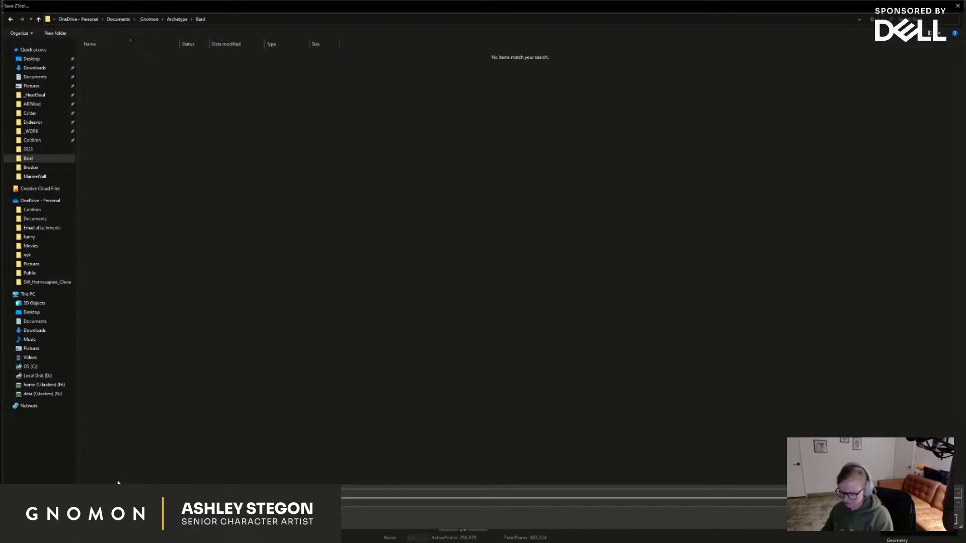
key(Return)
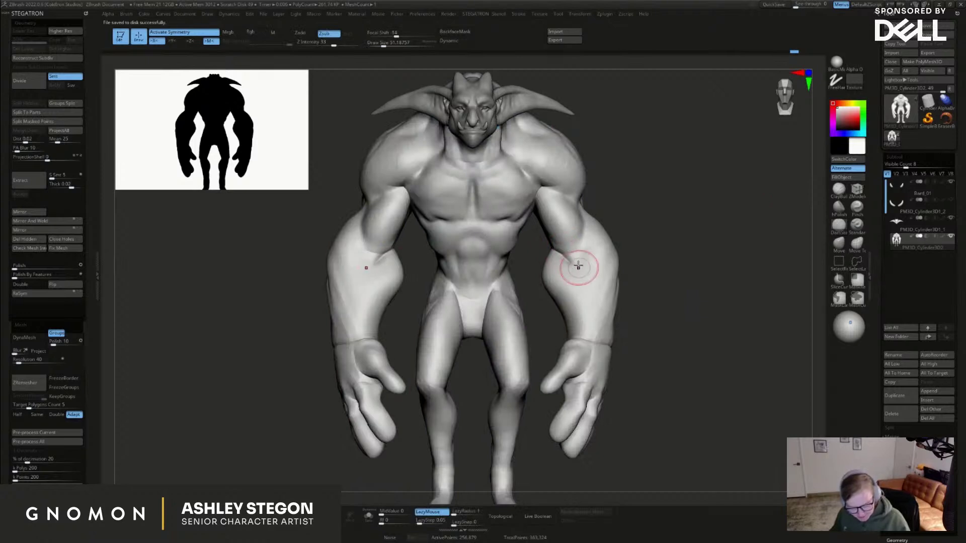
Define the inner elbow crease between biceps and forearm and soften its edges
mouse_move(669, 261)
mouse_down()
mouse_move(720, 287)
mouse_move(765, 287)
mouse_up()
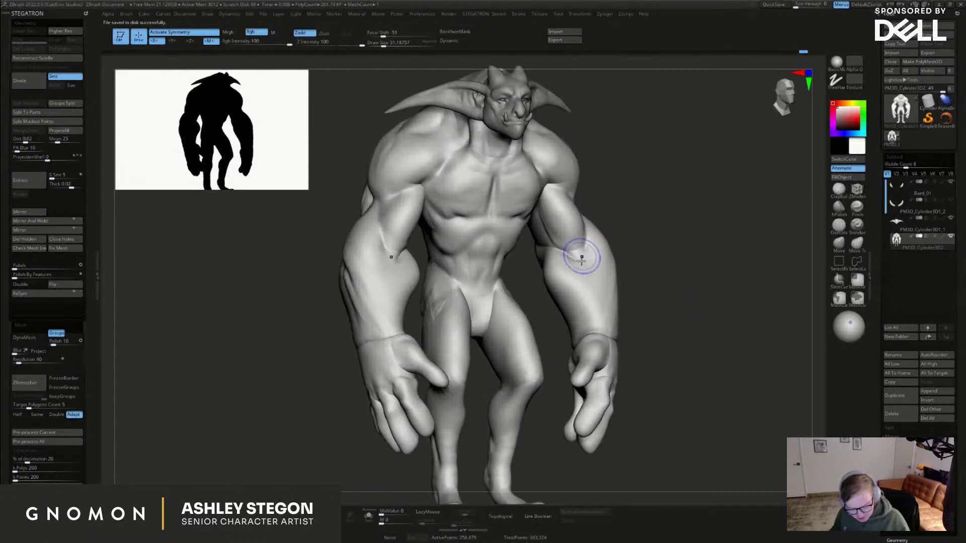
shift+drag(587, 249, 573, 250)
mouse_move(562, 236)
right_down()
mouse_move(528, 209)
mouse_move(538, 261)
right_up()
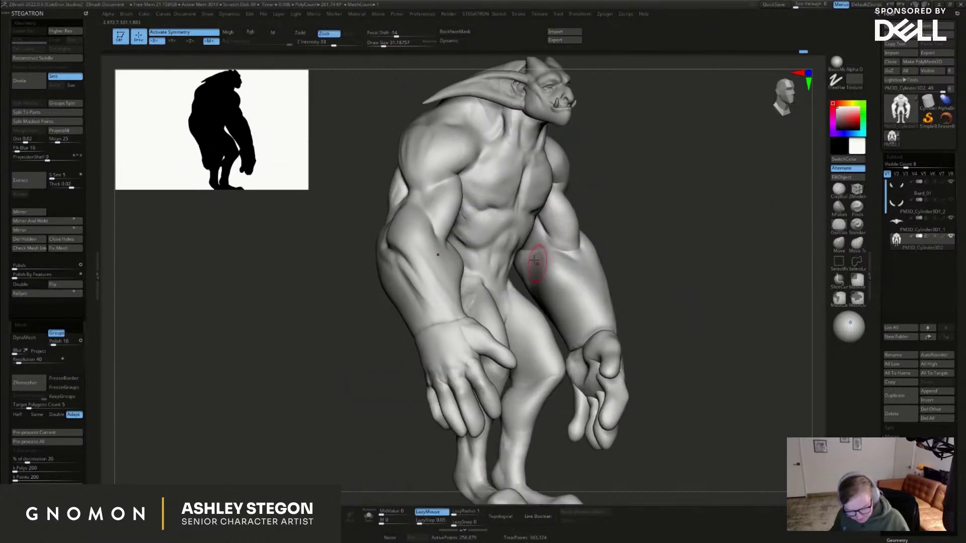
key(shift)
shift+drag(532, 254, 539, 285)
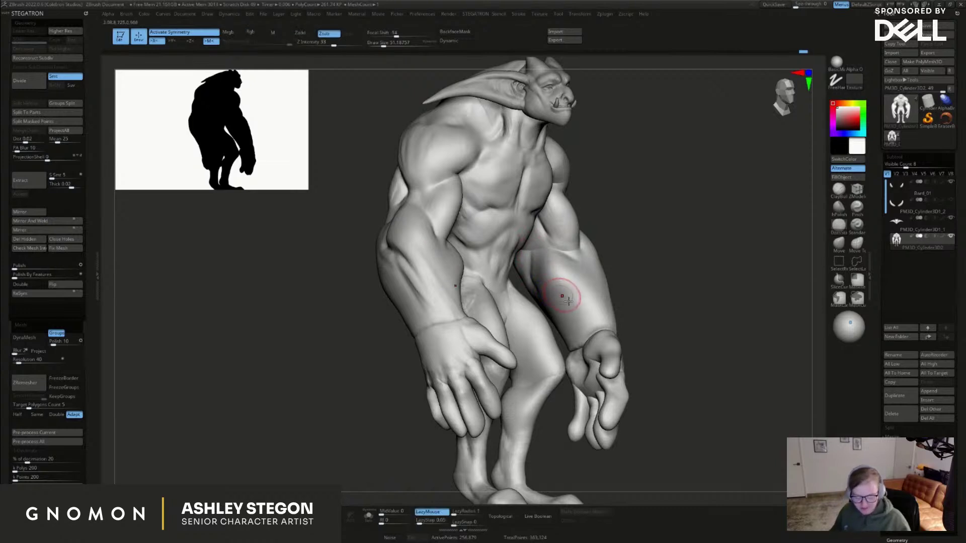
Carve a muscle line down the inner forearm to the wrist, then smooth it and the elbow area
right_drag(561, 296, 551, 301)
mouse_move(535, 284)
mouse_down()
mouse_move(575, 344)
mouse_move(571, 336)
mouse_up()
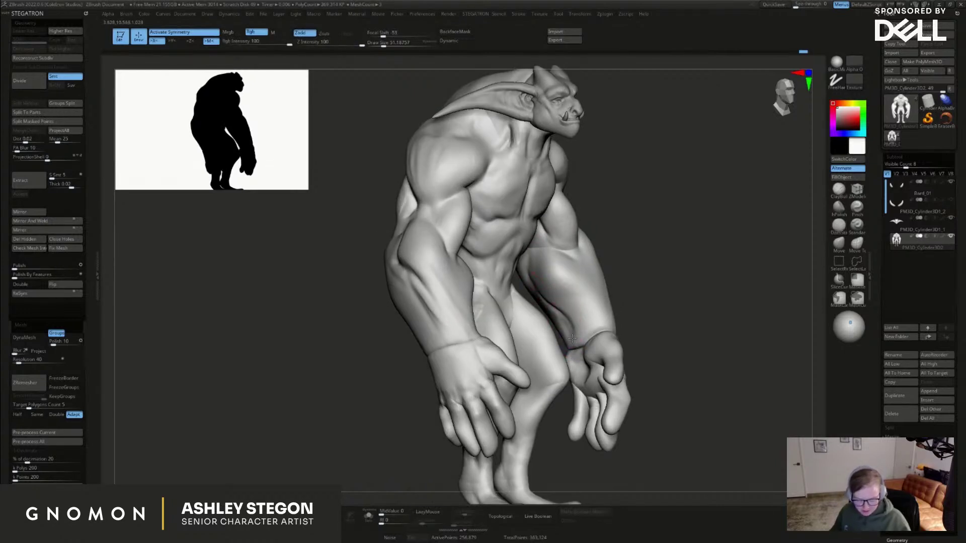
mouse_move(571, 291)
right_down()
mouse_move(614, 281)
mouse_move(562, 296)
right_up()
shift+drag(564, 318, 561, 336)
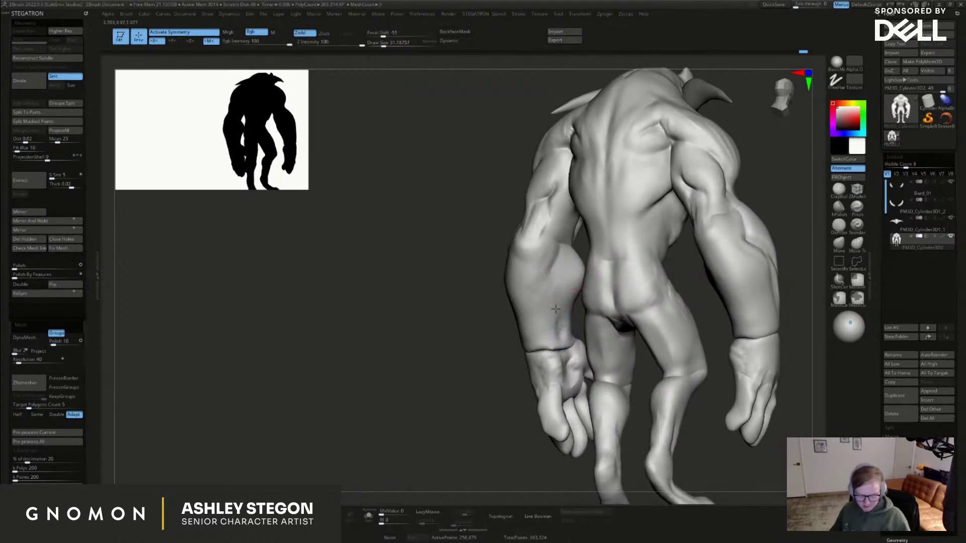
mouse_move(554, 238)
mouse_down()
mouse_move(542, 266)
mouse_move(571, 216)
mouse_move(551, 252)
mouse_up()
mouse_move(567, 217)
shift+mouse_down()
mouse_move(550, 258)
mouse_move(551, 244)
shift+mouse_up()
Smooth the muscle transitions on the deltoid and upper shoulder
right_drag(550, 248, 675, 267)
mouse_move(616, 220)
right_down()
mouse_move(589, 190)
mouse_move(581, 147)
right_up()
shift+drag(580, 145, 558, 152)
key(l)
click(838, 189)
mouse_move(685, 196)
right_down()
mouse_move(588, 185)
mouse_move(571, 193)
mouse_move(582, 205)
mouse_move(693, 225)
right_up()
click(838, 207)
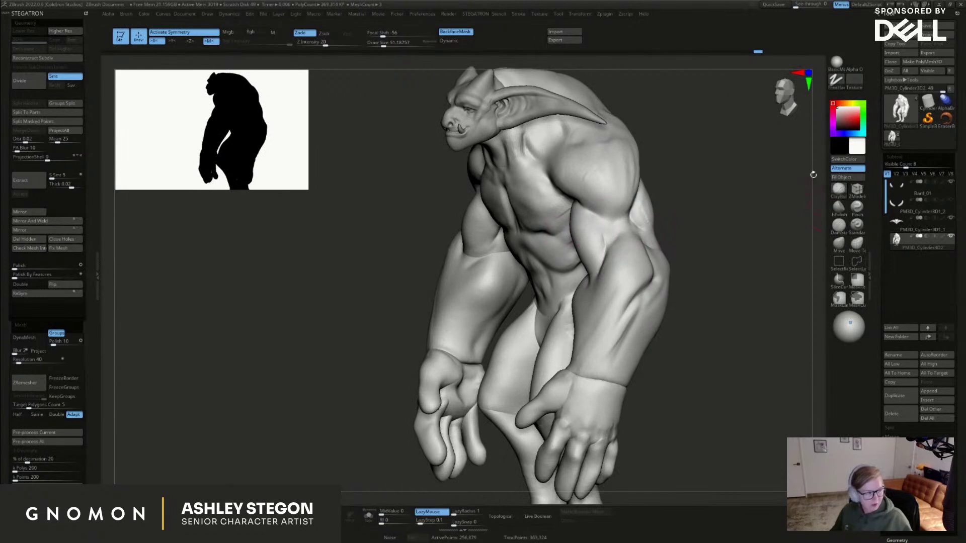
Reshape the shoulder and upper arm with Move Topological, checking the polygroups on the wireframe
click(853, 246)
right_drag(780, 224, 593, 234)
key(s)
drag(585, 234, 572, 234)
right_drag(572, 234, 566, 190)
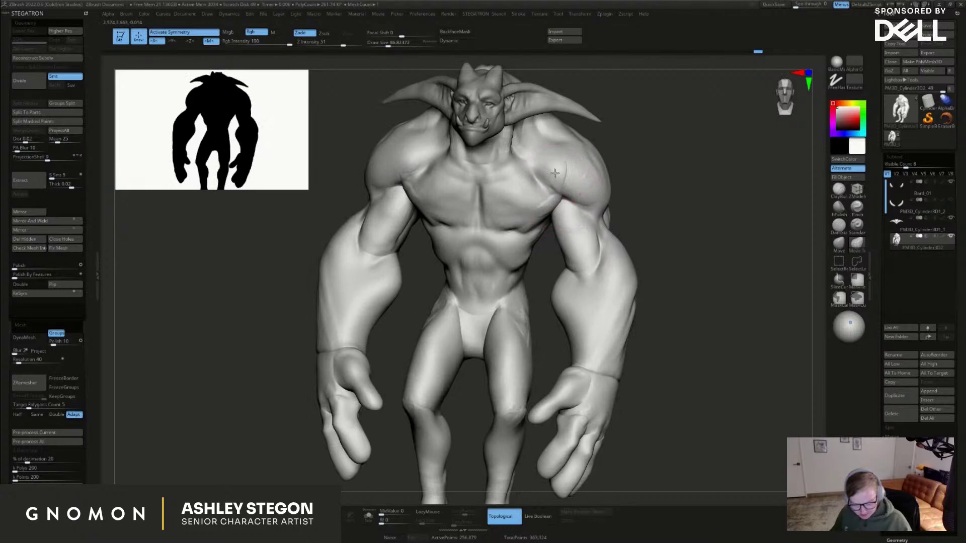
key(shift)
key(shift+f)
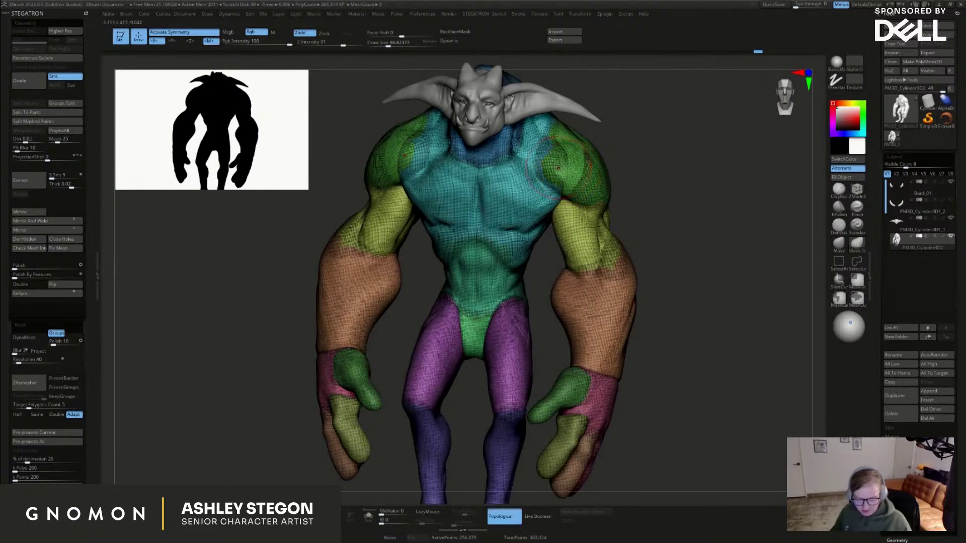
key(shift+f)
Smooth the border between the front deltoid and the outer pectoral
mouse_move(570, 187)
right_down()
mouse_move(584, 170)
mouse_move(609, 169)
right_up()
key(shift)
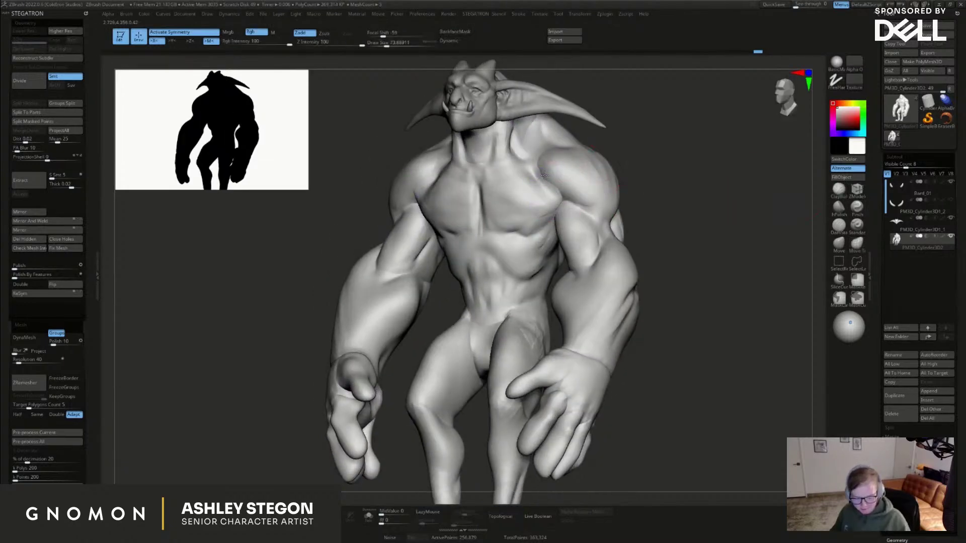
shift+right_drag(544, 175, 565, 190)
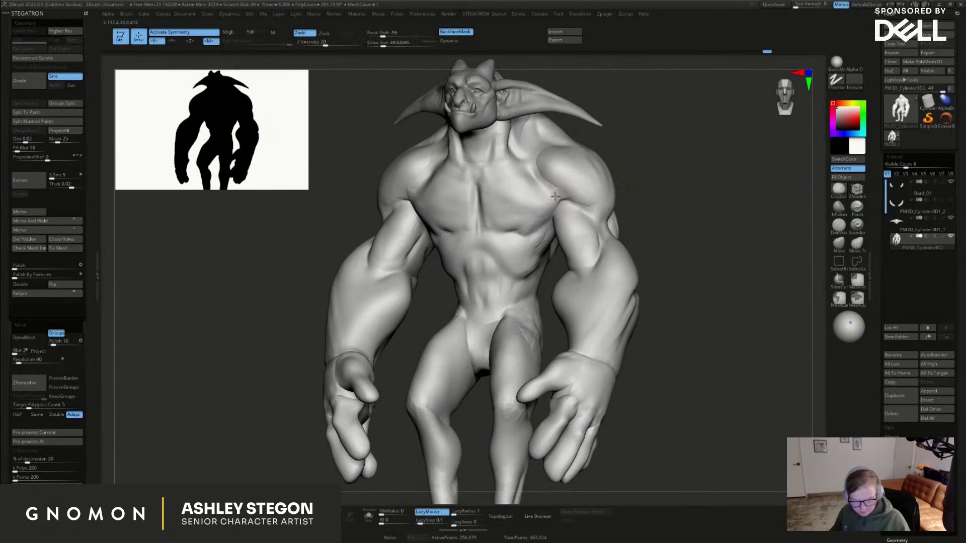
shift+drag(545, 166, 550, 196)
shift+right_drag(563, 197, 583, 200)
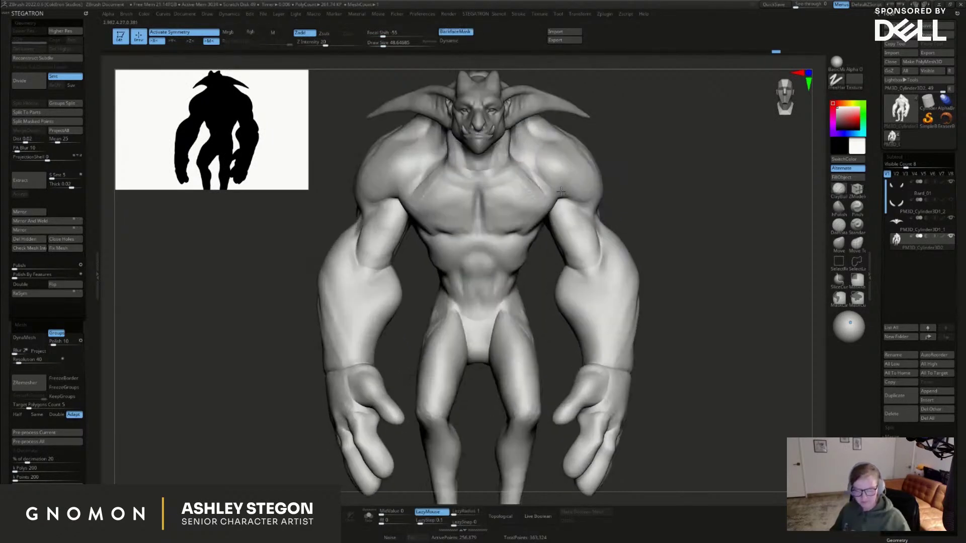
Switch the character's material from BasicMaterial to a light, white-looking skin material
ctrl+right_drag(672, 309, 679, 358)
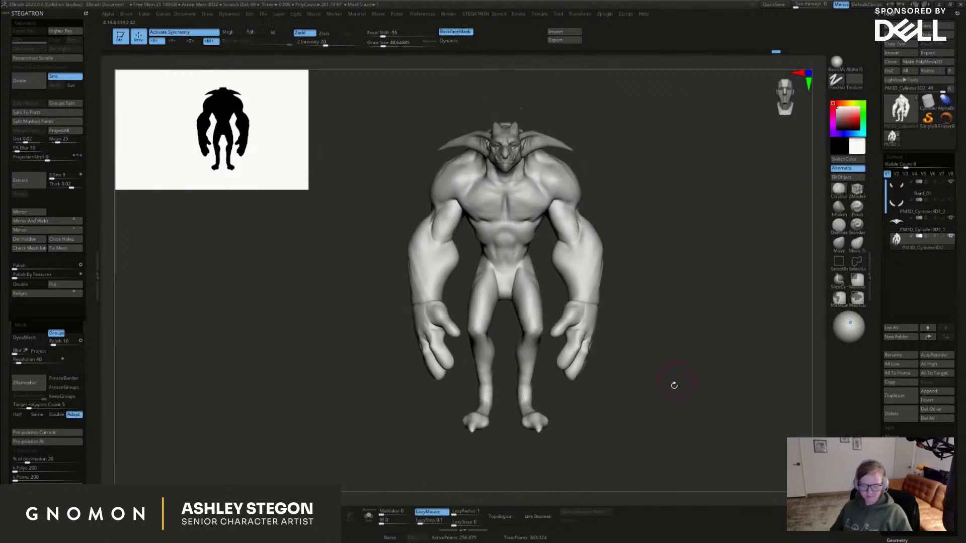
right_drag(698, 442, 663, 425)
click(836, 61)
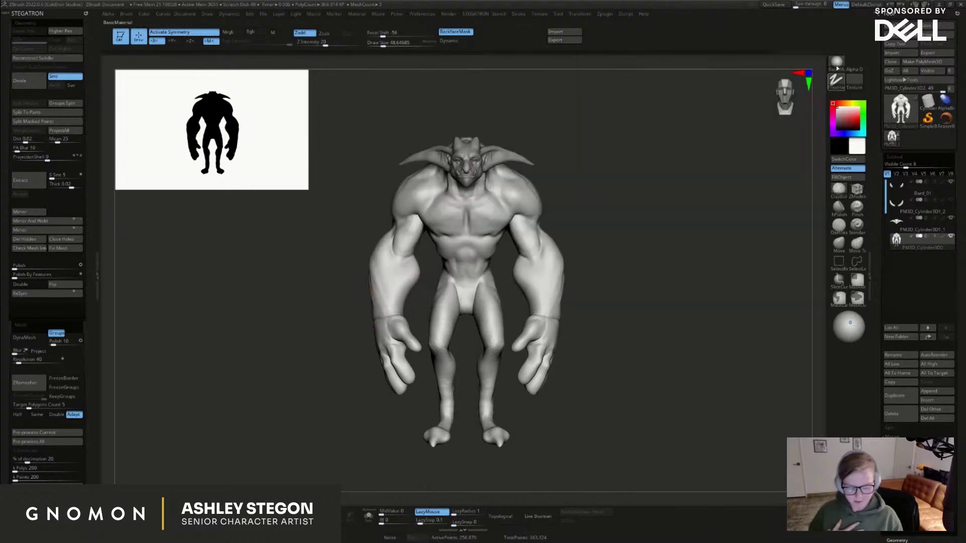
click(835, 61)
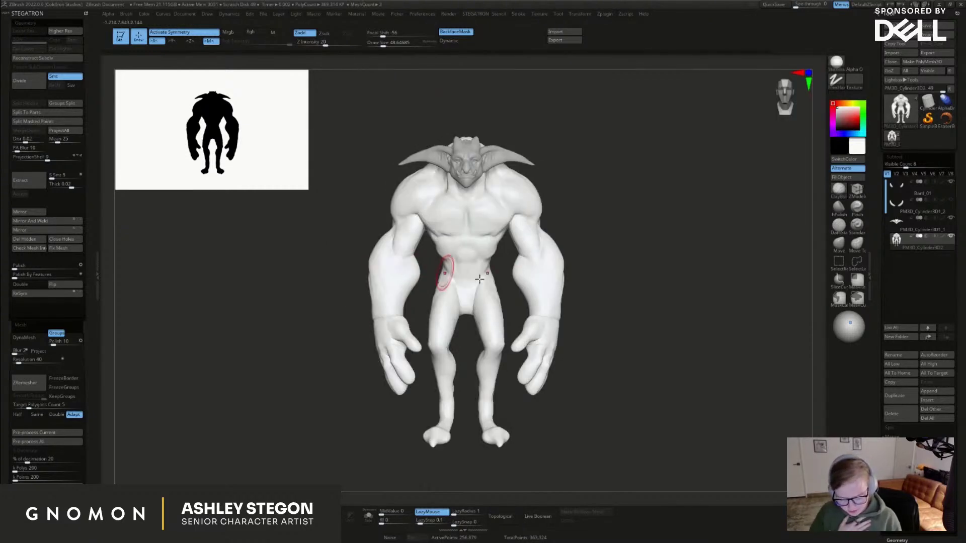
Pick a muted green of about RGB 94, 127, 84 and fill the body with colour and material
click(862, 111)
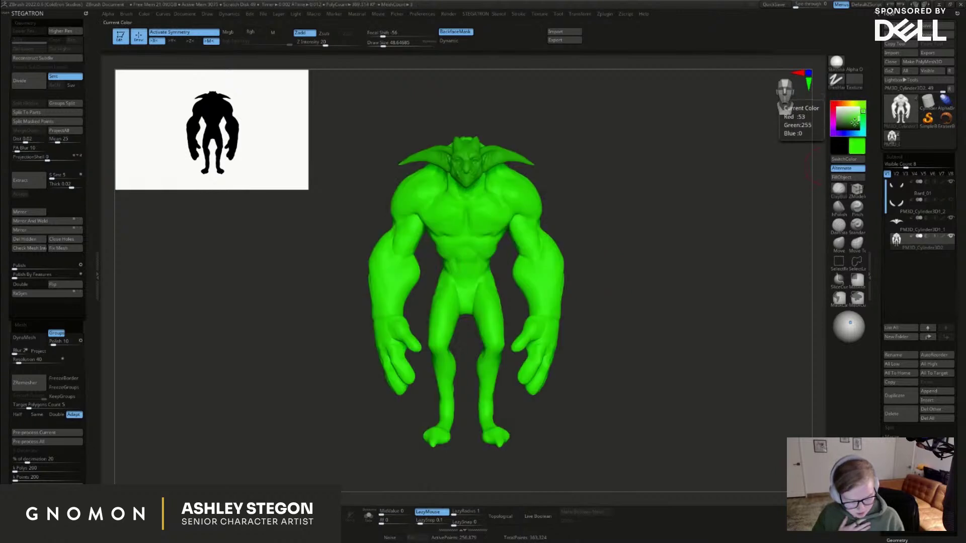
click(842, 125)
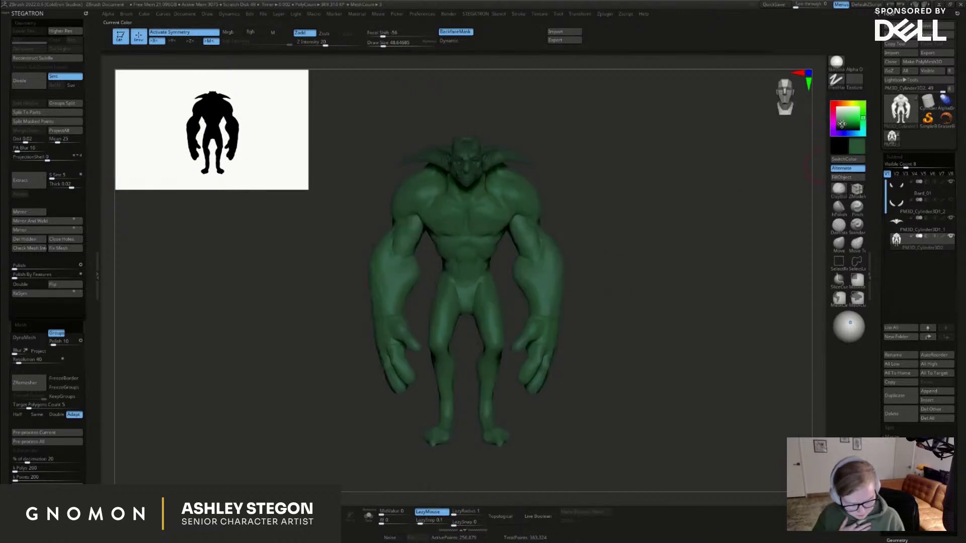
click(843, 121)
click(863, 110)
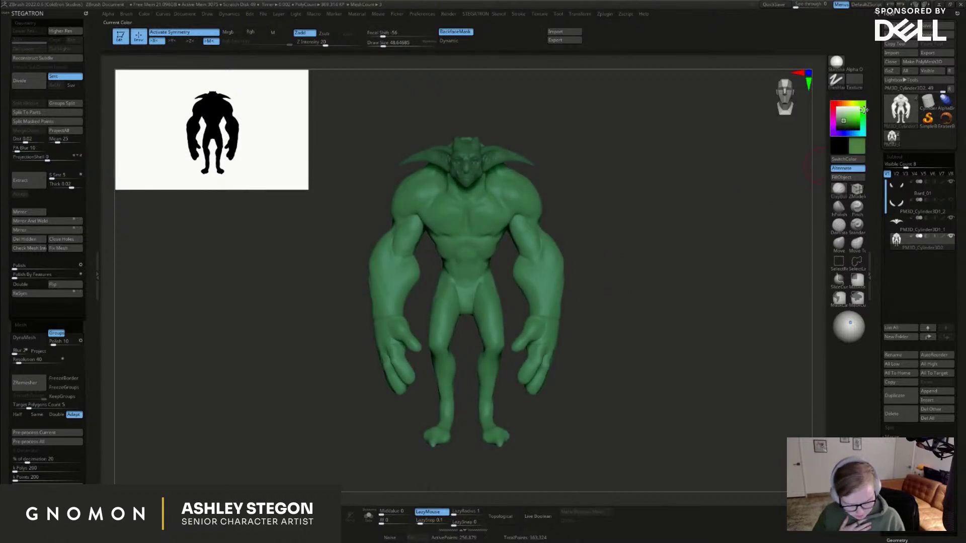
click(842, 121)
click(840, 123)
click(841, 119)
click(840, 120)
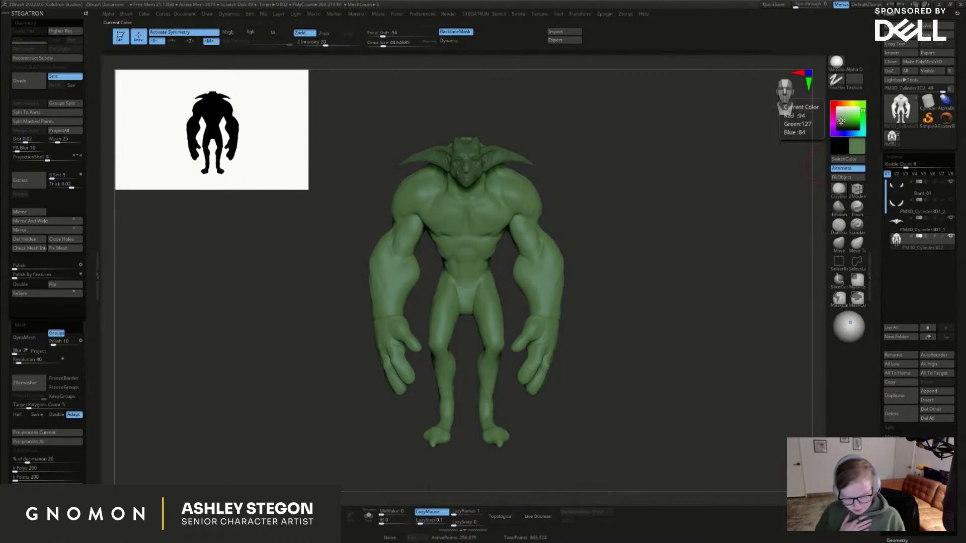
click(841, 121)
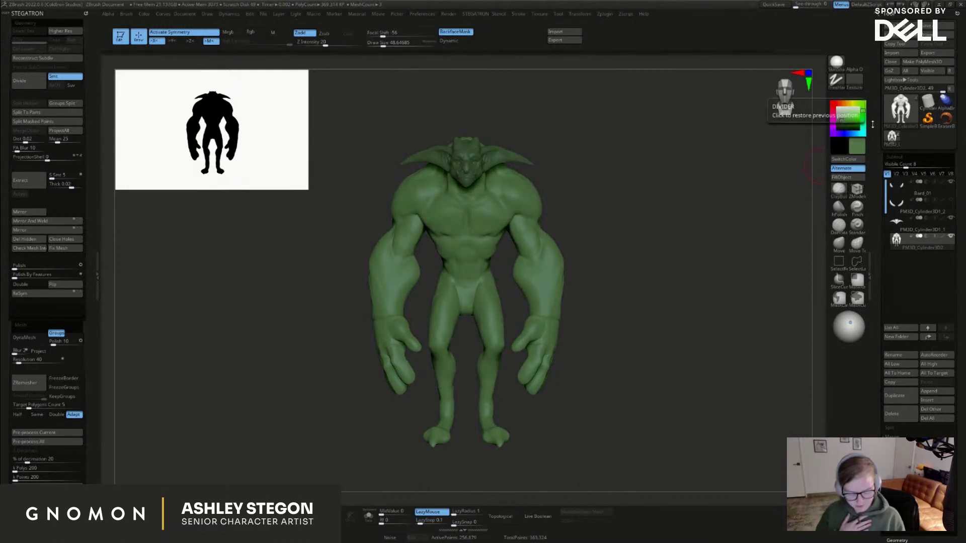
click(237, 30)
click(849, 178)
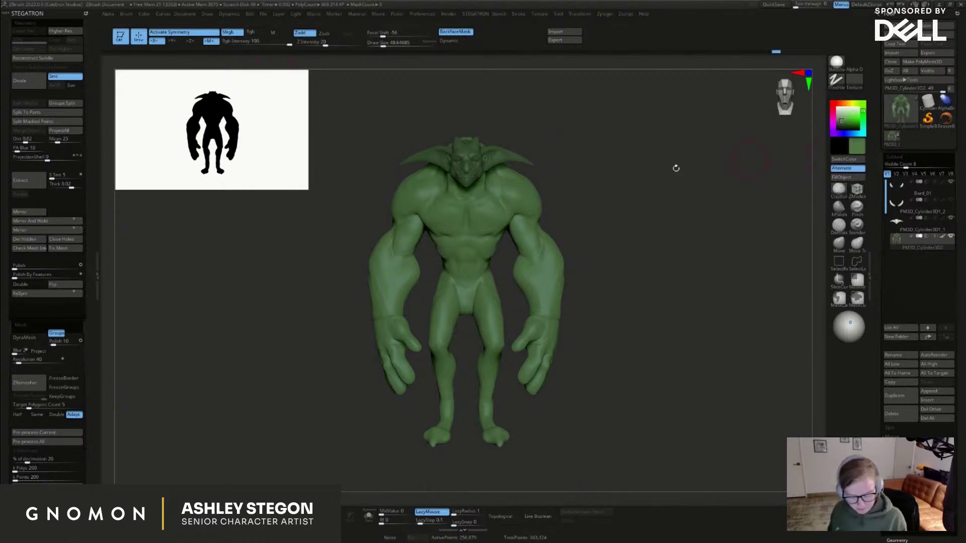
Select the head subtool and fill it with the same muted green and material
right_drag(476, 157, 508, 196)
key(shift+f)
key(shift+f)
right_drag(508, 196, 473, 201)
alt+click(532, 145)
click(848, 177)
Select the tusks, pick a pale grey-beige colour and fill them with it
alt+click(480, 204)
drag(839, 117, 838, 112)
click(851, 104)
click(837, 115)
click(844, 177)
Examine the coloured body, head and tusks with the wireframe display switched on and off
shift+drag(701, 267, 673, 263)
key(shift+f)
key(shift+f)
alt+click(604, 190)
mouse_move(713, 293)
mouse_down()
mouse_move(674, 285)
mouse_move(711, 289)
mouse_up()
key(shift+f)
key(shift+f)
key(s)
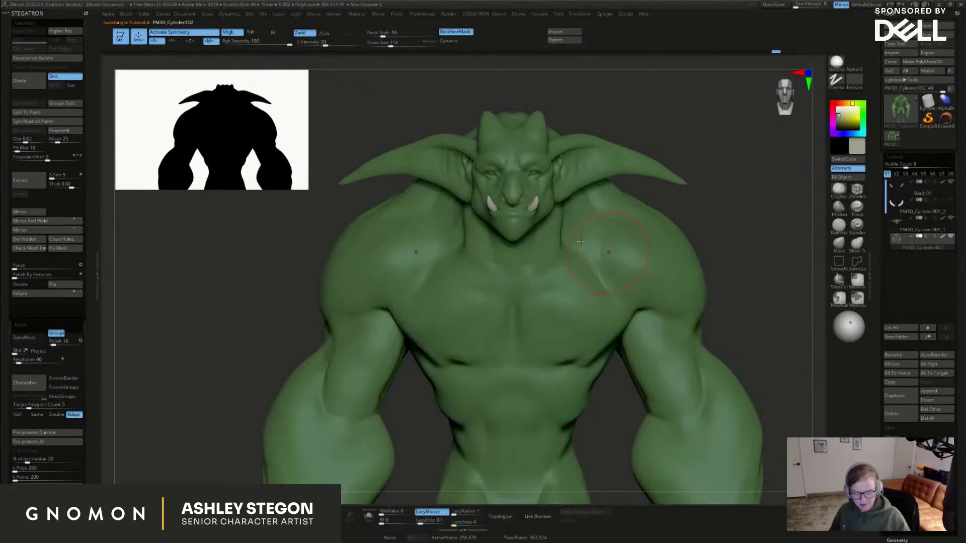
Select the head subtool, reduce the brush size and switch to the Paint brush for colouring the face
alt+click(519, 222)
ctrl+right_drag(519, 218, 523, 227)
key(s)
drag(523, 228, 519, 228)
alt+right_drag(523, 190, 519, 254)
right_drag(553, 252, 509, 253)
right_drag(600, 242, 597, 246)
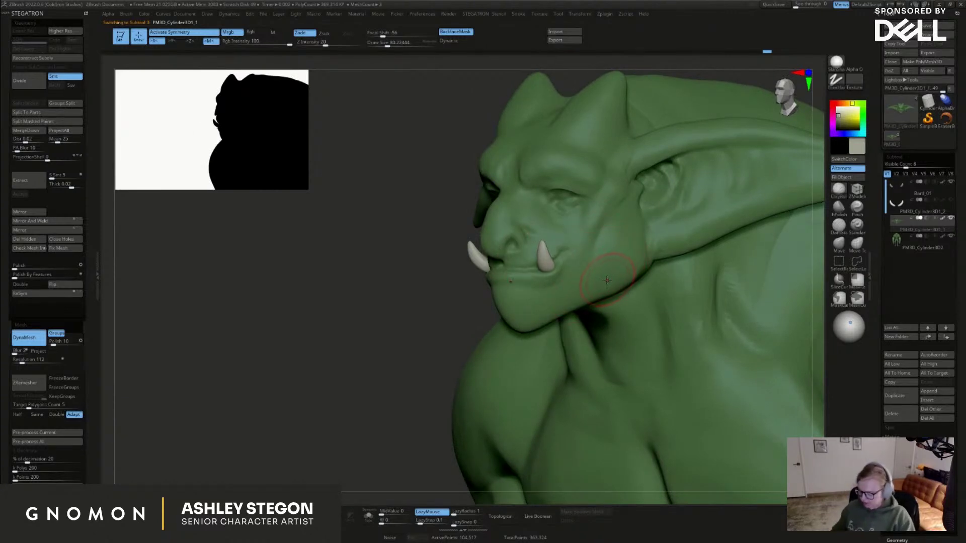
key(b)
key(p)
key(a)
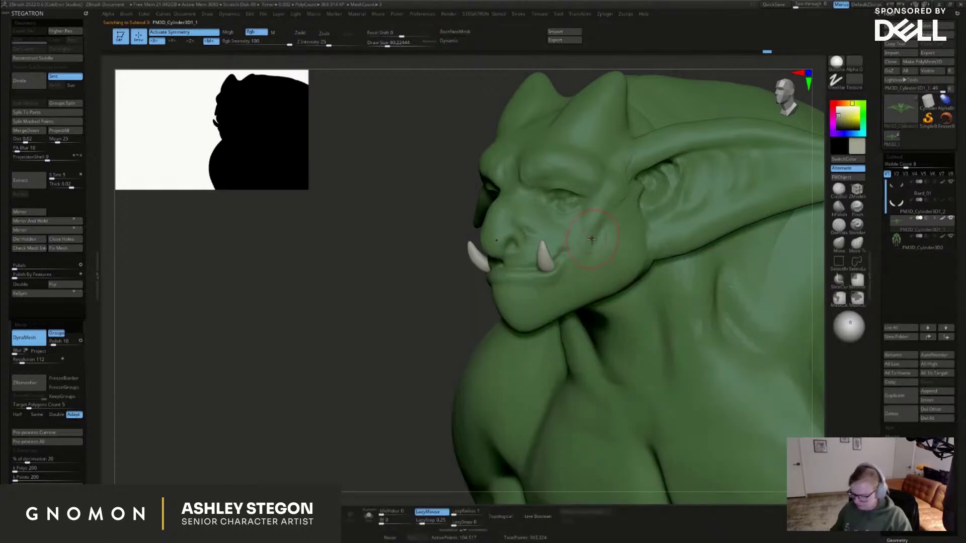
Sample the skin green, choose a slightly lighter yellowish green and paint it on the cheeks
key(c)
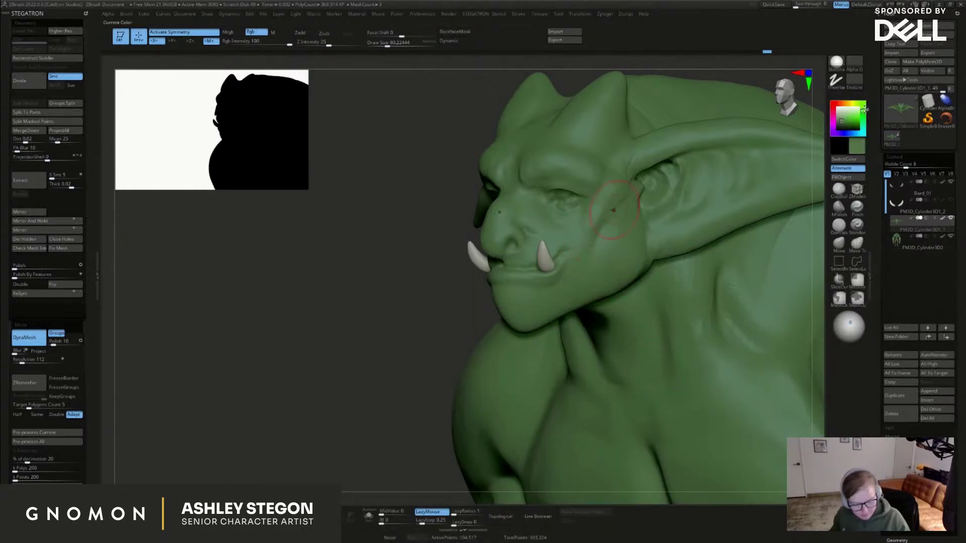
click(843, 117)
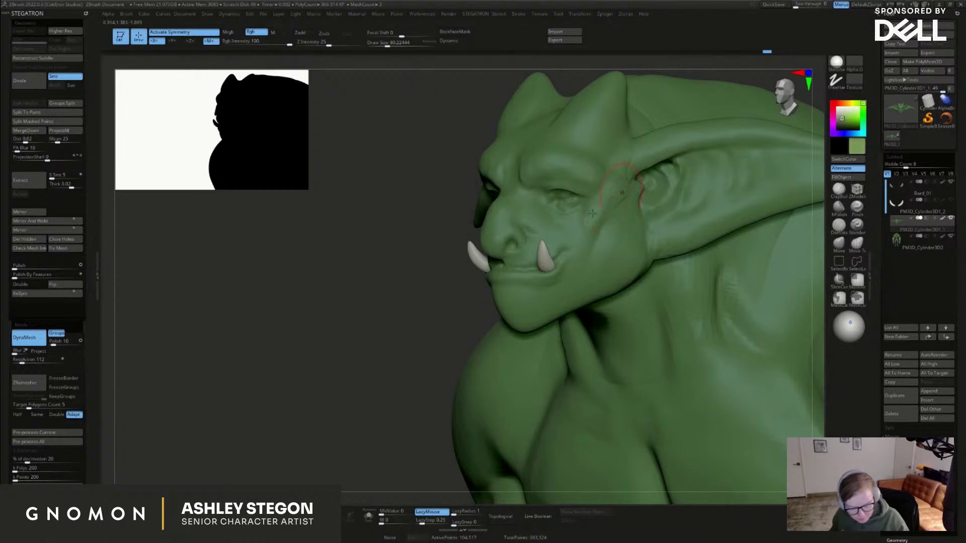
drag(583, 214, 588, 242)
right_drag(587, 242, 619, 261)
drag(574, 225, 609, 191)
Choose a paler grey-green and lighten the cheeks, nose and tips of the forehead horns
click(839, 117)
drag(513, 235, 503, 256)
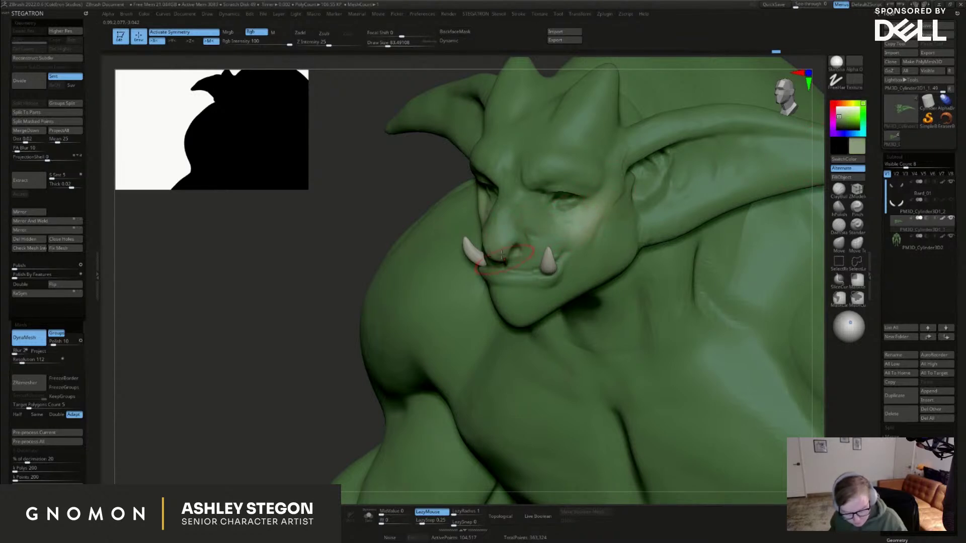
drag(508, 202, 507, 224)
drag(347, 227, 500, 248)
key(s)
shift+right_drag(500, 244, 584, 153)
right_drag(588, 189, 574, 138)
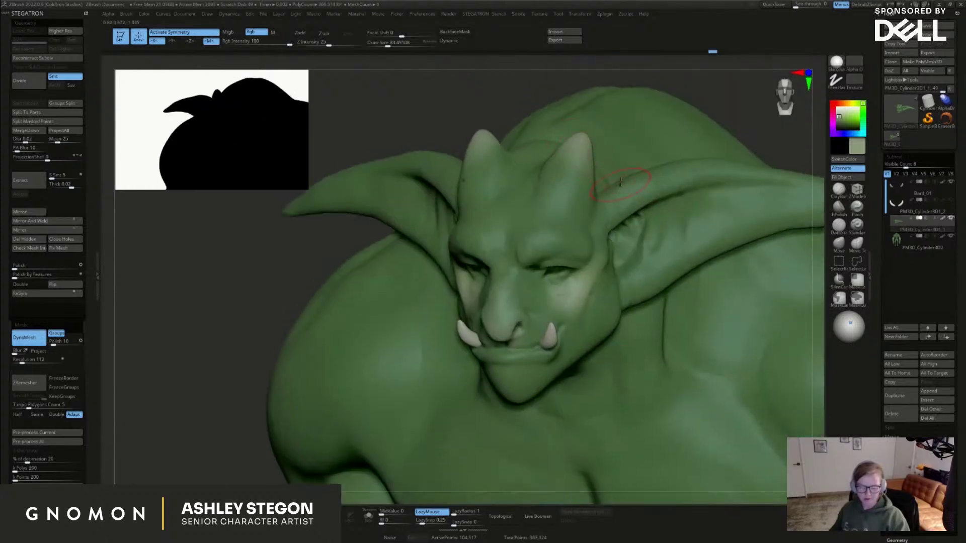
Pick a muted reddish pink and tint the nose and cheeks, sampling blended tones and reducing the brush to about 71
right_drag(620, 183, 704, 184)
click(841, 117)
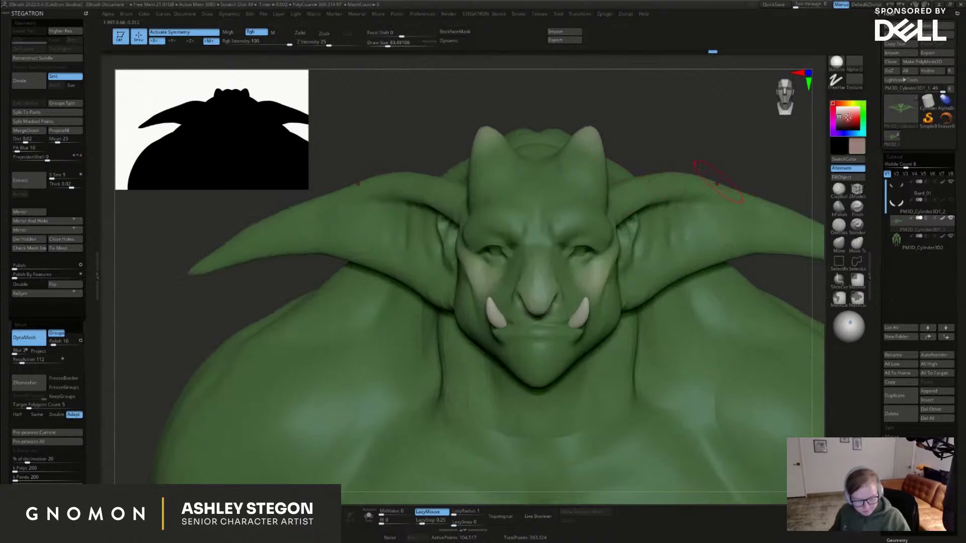
mouse_move(539, 282)
mouse_down()
mouse_move(537, 301)
mouse_move(542, 289)
mouse_up()
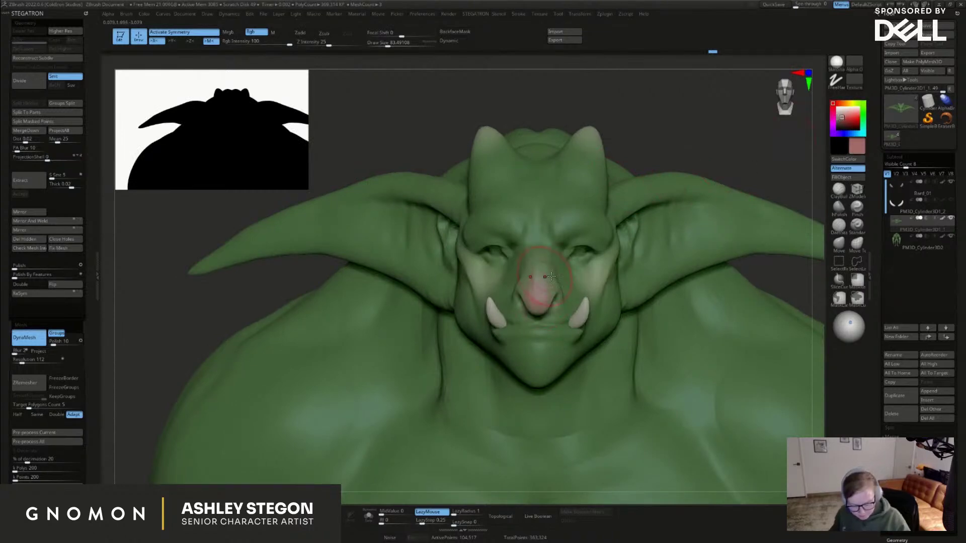
right_drag(546, 276, 561, 276)
key(c)
key(s)
drag(543, 294, 537, 294)
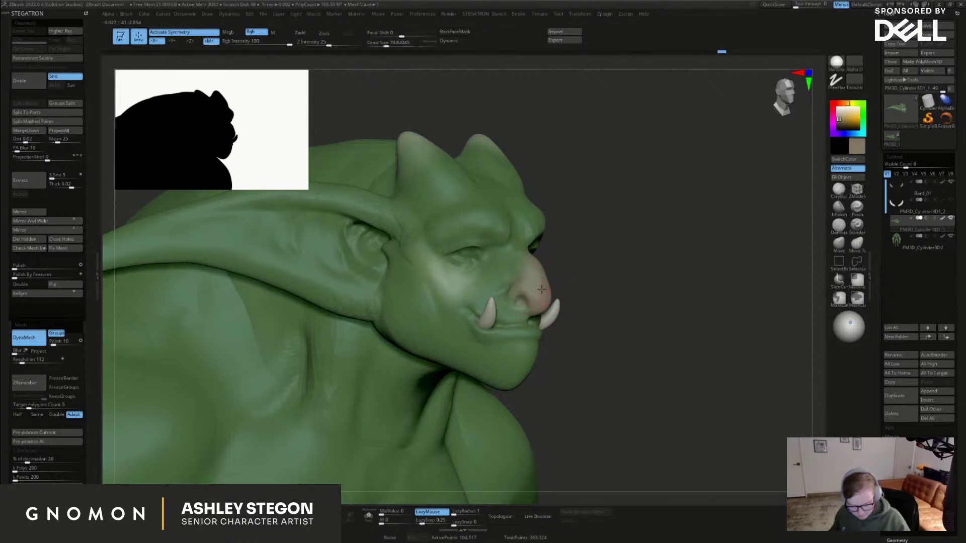
right_drag(497, 302, 619, 262)
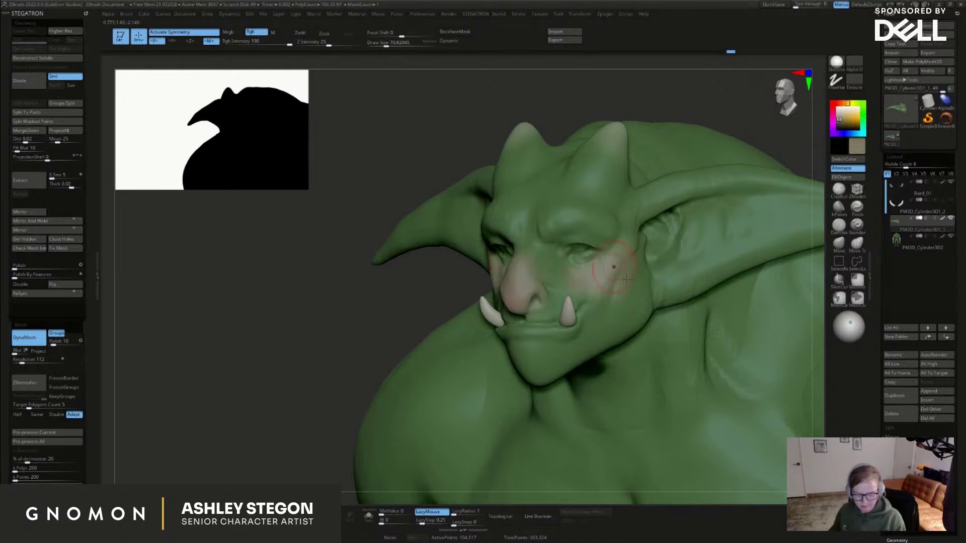
Sample the skin green and blend it over the lower cheeks with a brush size of about 101
key(c)
key(s)
drag(629, 300, 633, 300)
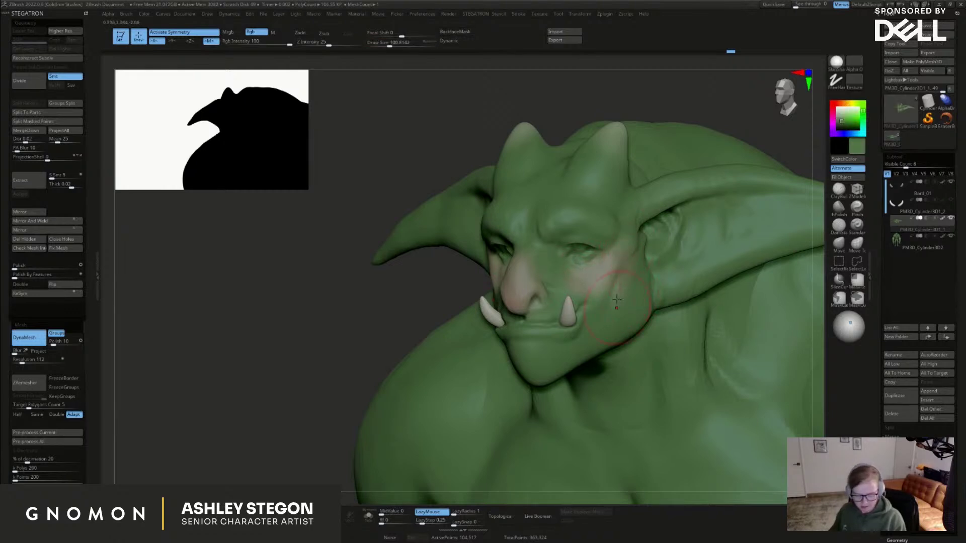
shift+right_drag(601, 291, 550, 242)
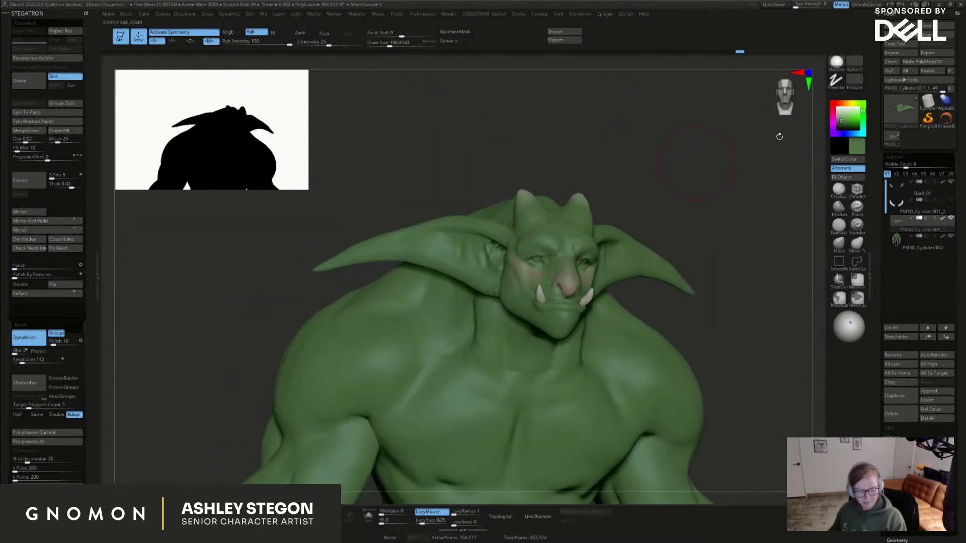
right_drag(682, 217, 566, 222)
Paint a darker grey-green over the brows and around the eyes with a brush size of about 65
key(bracketleft)
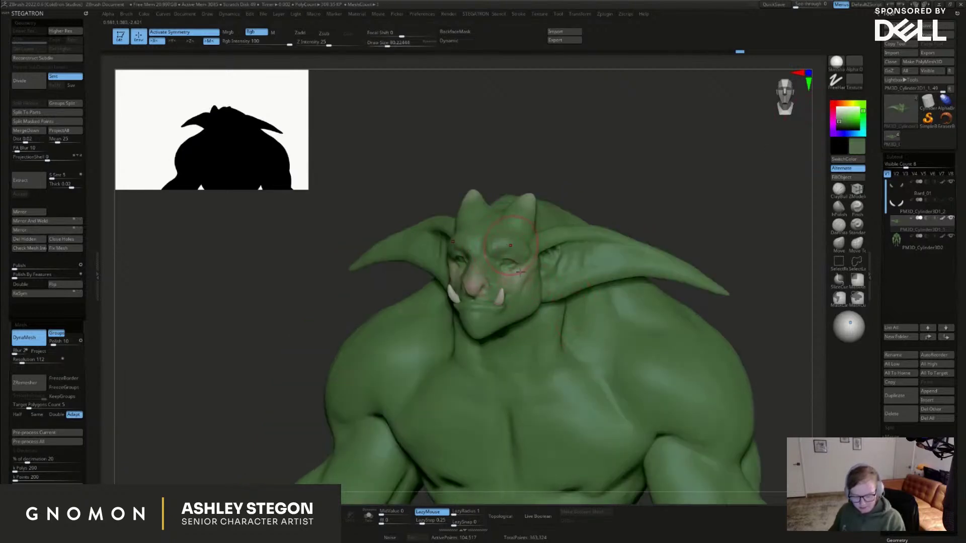
ctrl+right_drag(520, 272, 524, 296)
key(s)
drag(505, 259, 502, 259)
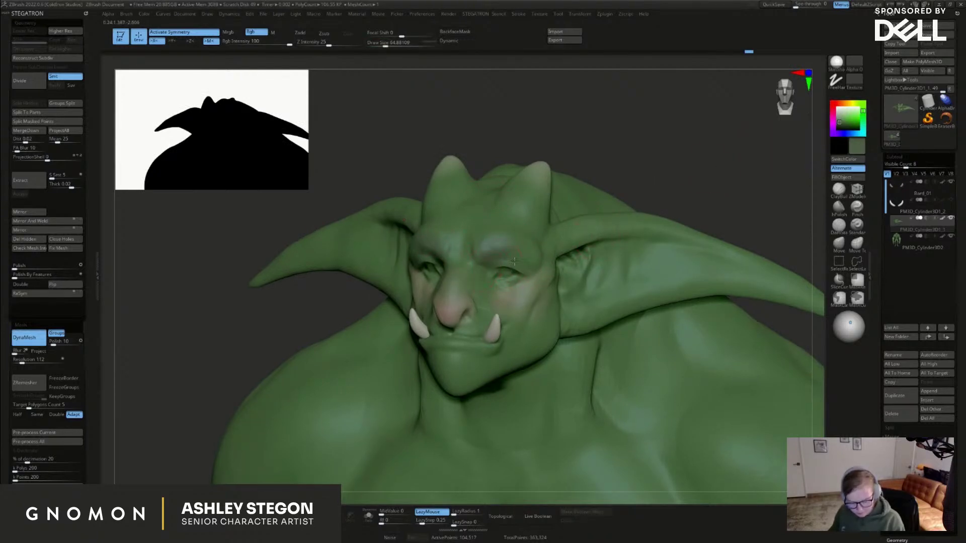
Shade the chin and jaw with the darker grey-green, using a brush size of about 97
right_drag(496, 281, 504, 372)
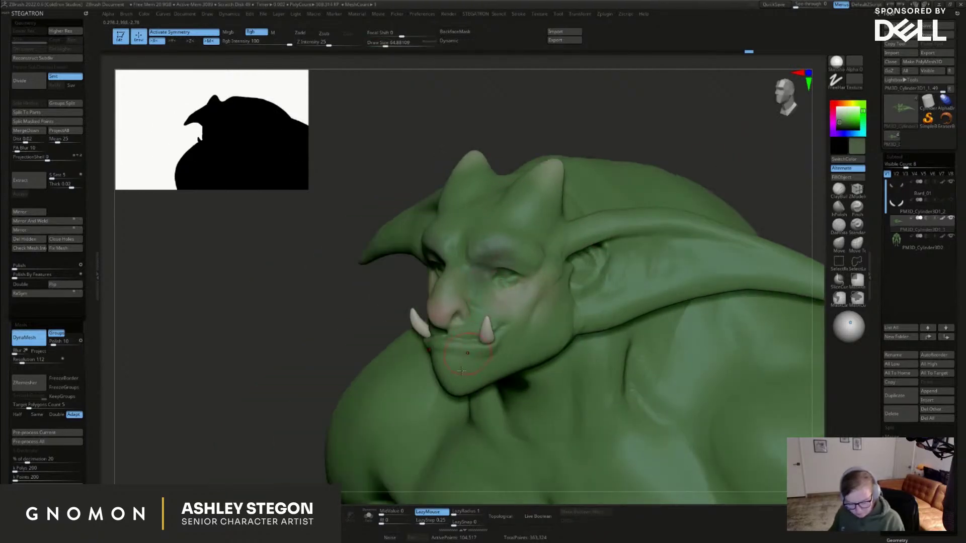
right_drag(551, 337, 532, 344)
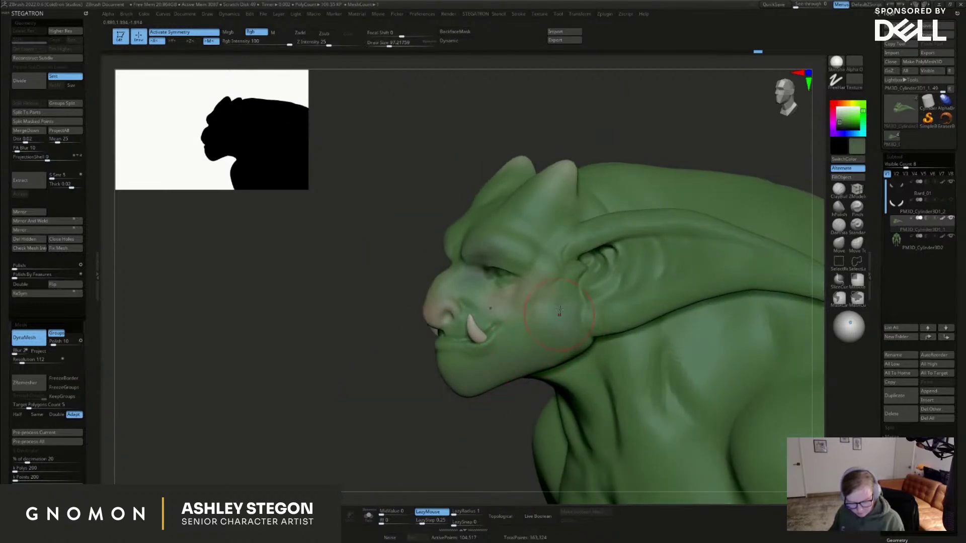
right_drag(521, 371, 569, 299)
drag(559, 269, 543, 249)
Sample a pinkish brown and paint the inner surfaces of both ears with it
key(c)
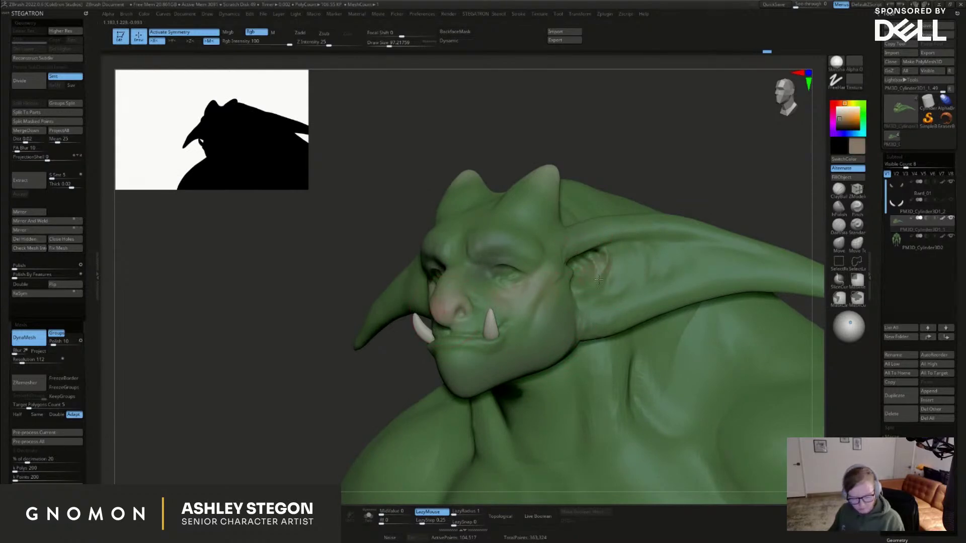
drag(589, 271, 641, 265)
mouse_move(603, 312)
right_down()
mouse_move(563, 324)
mouse_move(616, 302)
right_up()
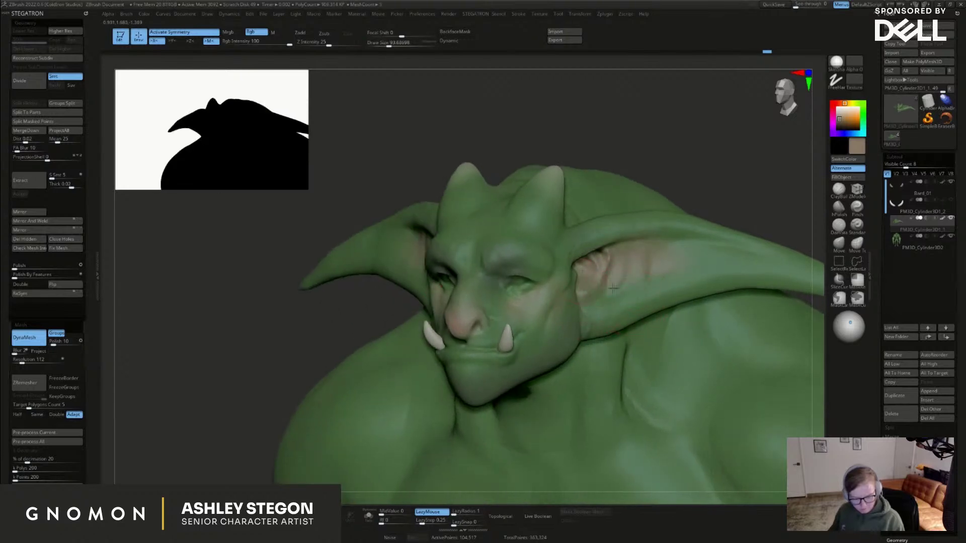
drag(686, 278, 656, 276)
right_drag(657, 276, 578, 301)
Choose a dark desaturated green and darken the outer ends of both ears
mouse_move(579, 347)
ctrl+right_down()
mouse_move(558, 312)
mouse_move(572, 320)
ctrl+right_up()
key(c)
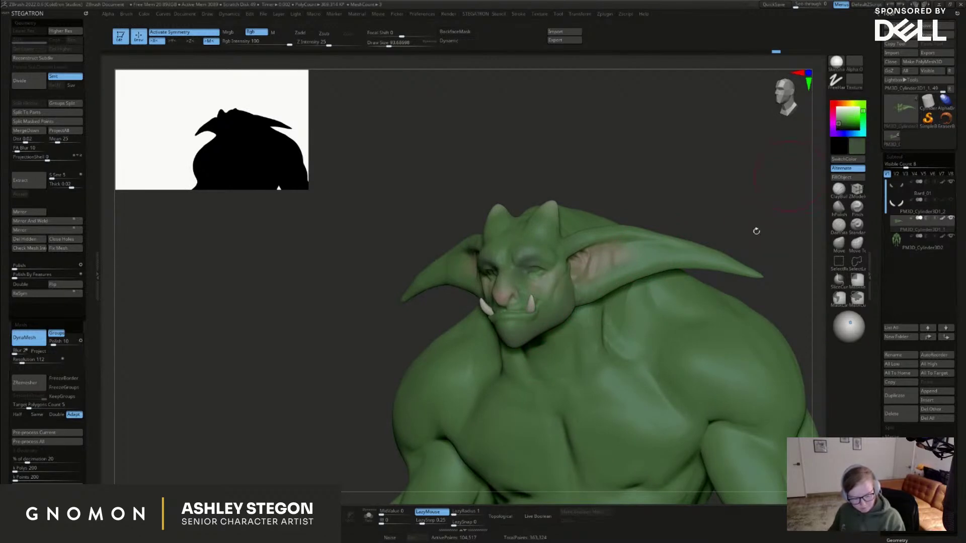
drag(747, 269, 671, 250)
mouse_move(677, 201)
mouse_down()
mouse_move(690, 251)
mouse_move(664, 246)
mouse_move(629, 281)
mouse_move(609, 341)
mouse_move(599, 339)
mouse_move(610, 341)
mouse_up()
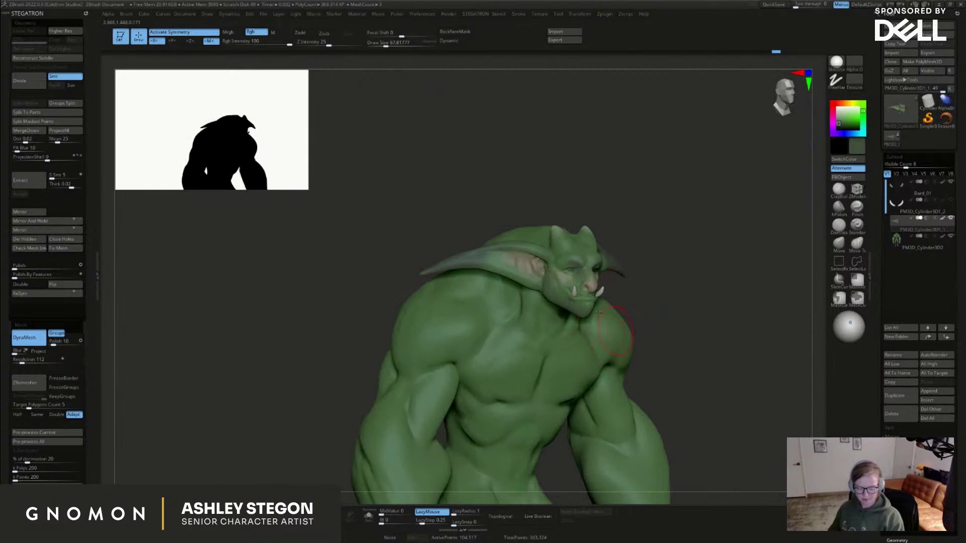
ctrl+right_drag(608, 324, 592, 236)
Sample the skin green again and touch up the face with a brush size of about 31
key(c)
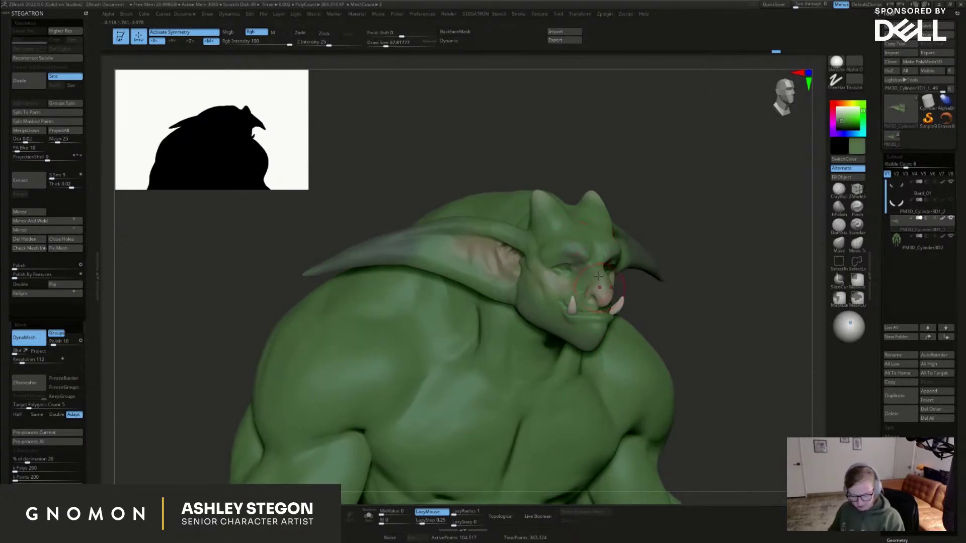
right_drag(626, 349, 597, 334)
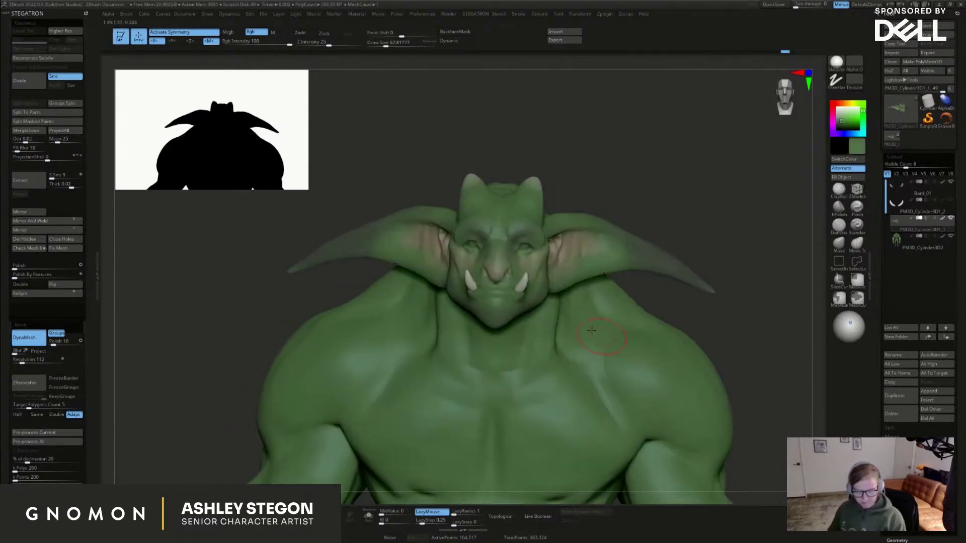
right_drag(561, 272, 517, 272)
right_drag(631, 325, 679, 394)
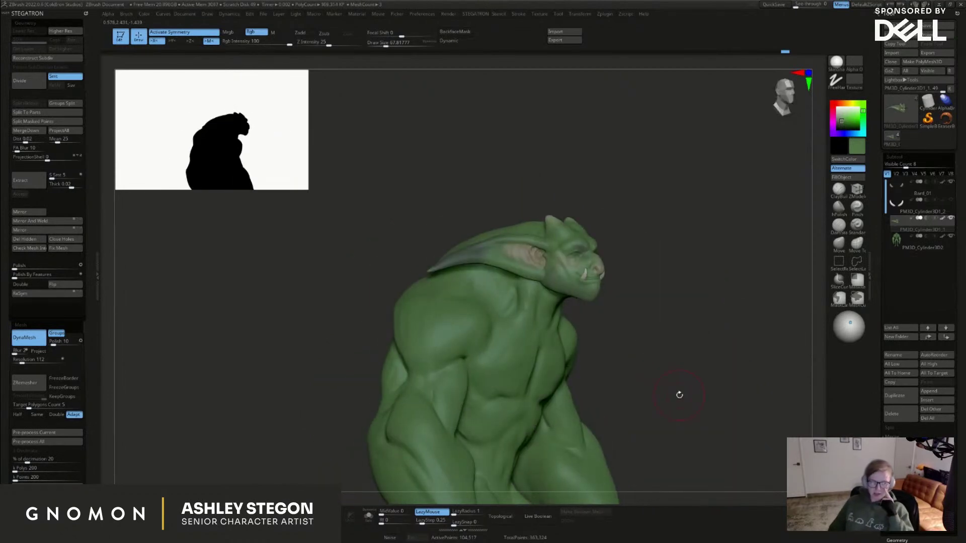
mouse_move(608, 391)
shift+right_down()
mouse_move(674, 297)
mouse_move(681, 306)
mouse_move(550, 210)
shift+right_up()
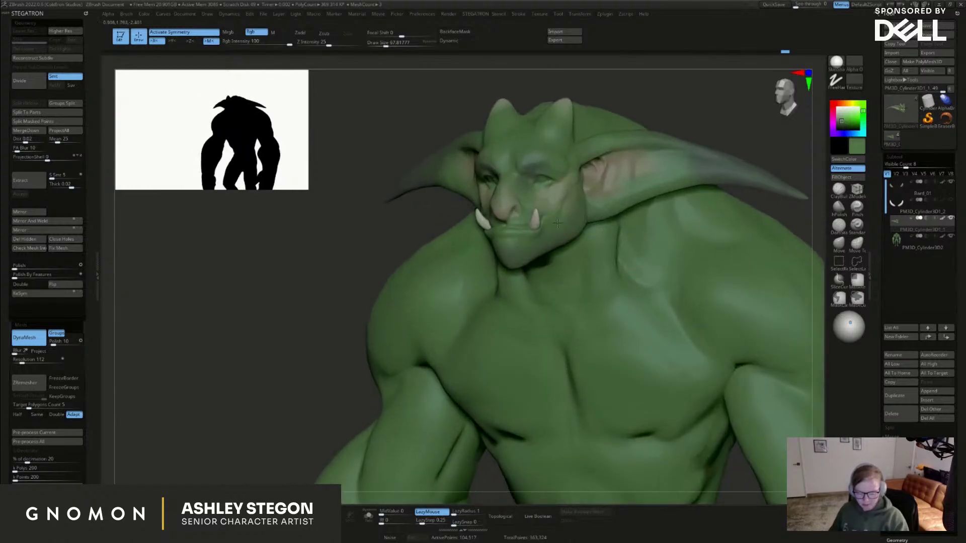
key(s)
drag(546, 203, 540, 204)
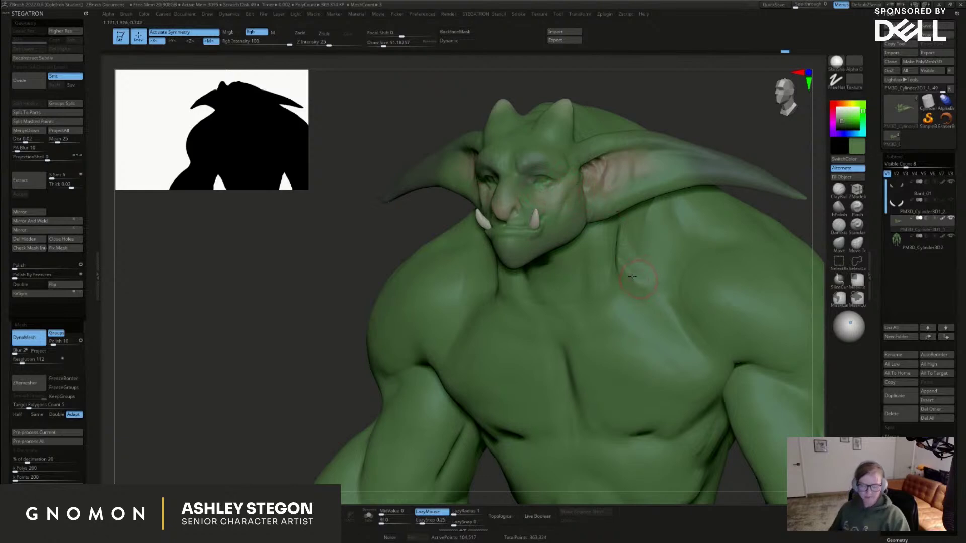
right_drag(631, 277, 666, 286)
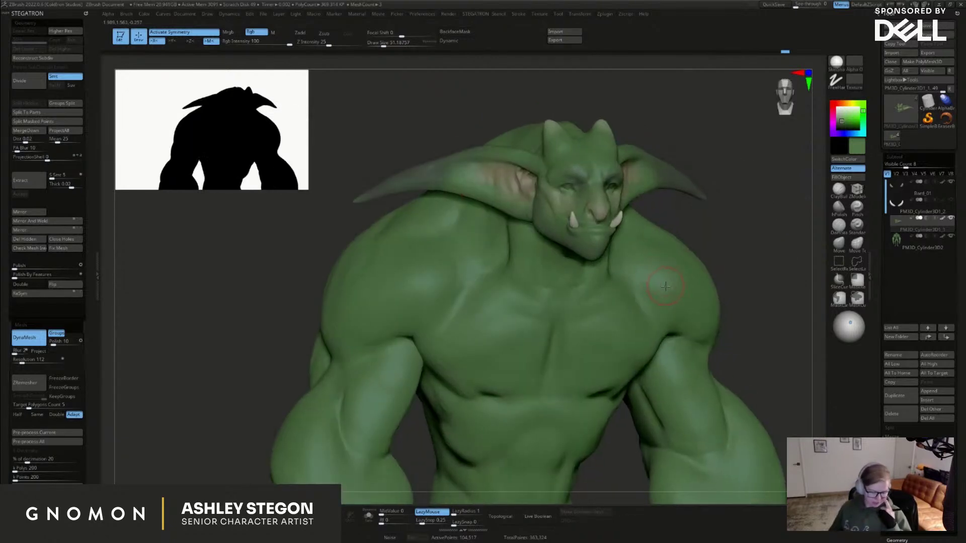
mouse_move(631, 259)
right_down()
mouse_move(572, 244)
mouse_move(598, 230)
right_up()
Select the tusks subtool and choose the primitives insert-mesh brush with the Sphere 32 shape
alt+click(571, 243)
key(b)
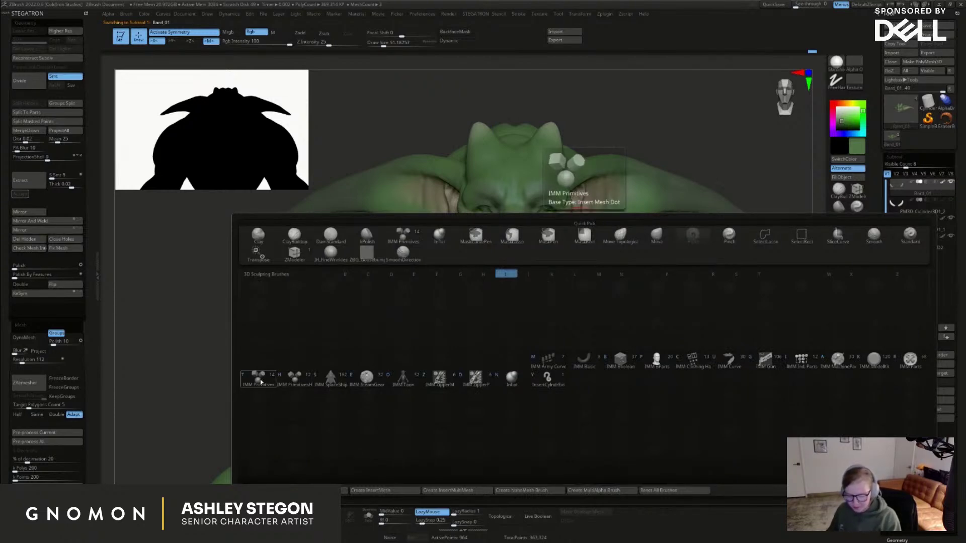
click(294, 387)
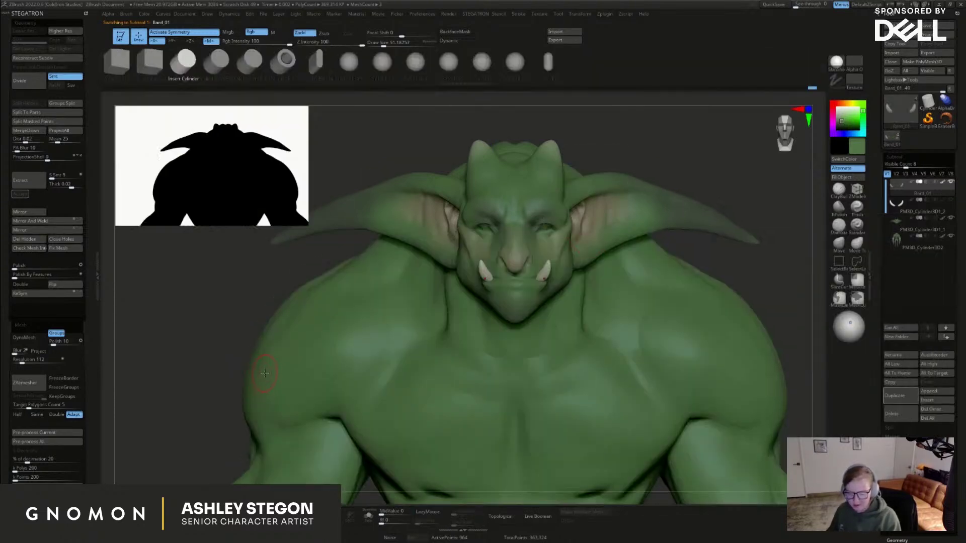
click(385, 66)
Insert mirrored spheres over both eye sockets and split the masked tusks off into a separate subtool
scroll(543, 233, up, 3)
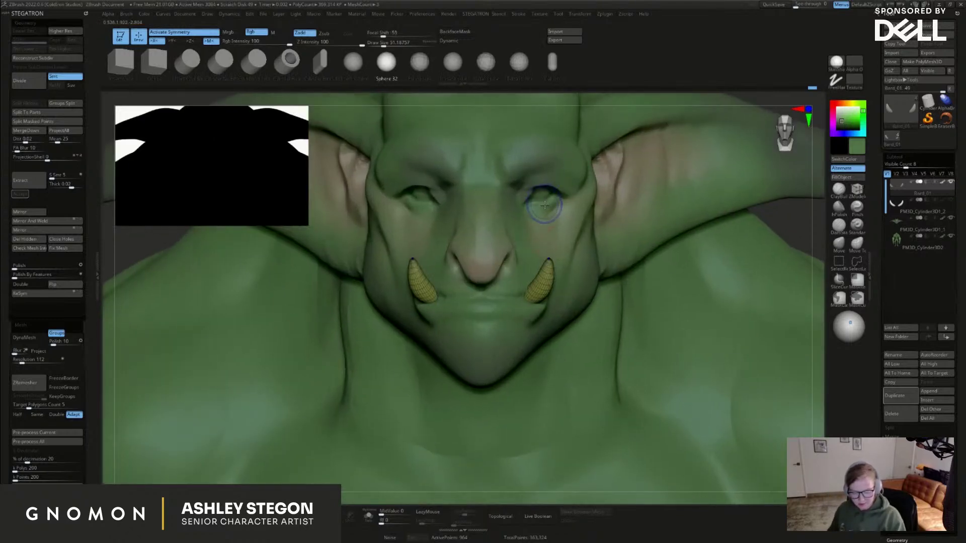
alt+right_drag(544, 204, 556, 239)
key(s)
drag(556, 239, 552, 241)
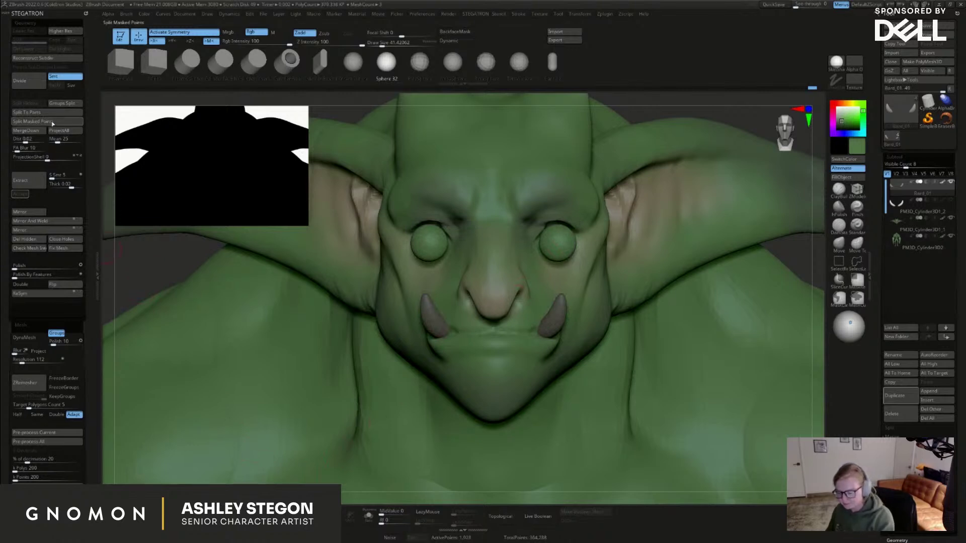
click(52, 123)
Centre the gizmo on one eyeball, then move and scale the mirrored eyeballs into the sockets
key(w)
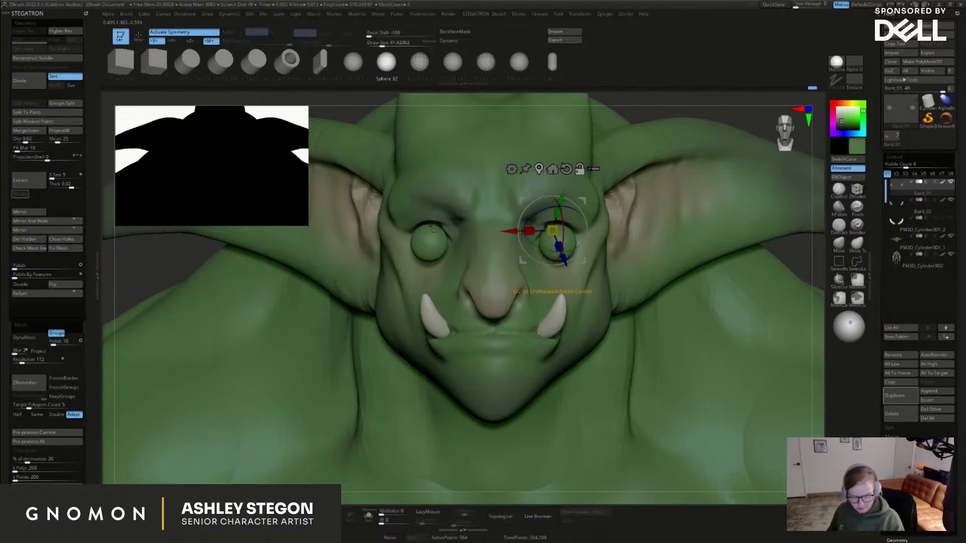
click(544, 170)
right_drag(669, 236, 578, 237)
drag(579, 236, 575, 257)
drag(576, 213, 603, 199)
Fill the eyeballs with a pale grey and fine-tune their fit in the eye sockets
click(838, 114)
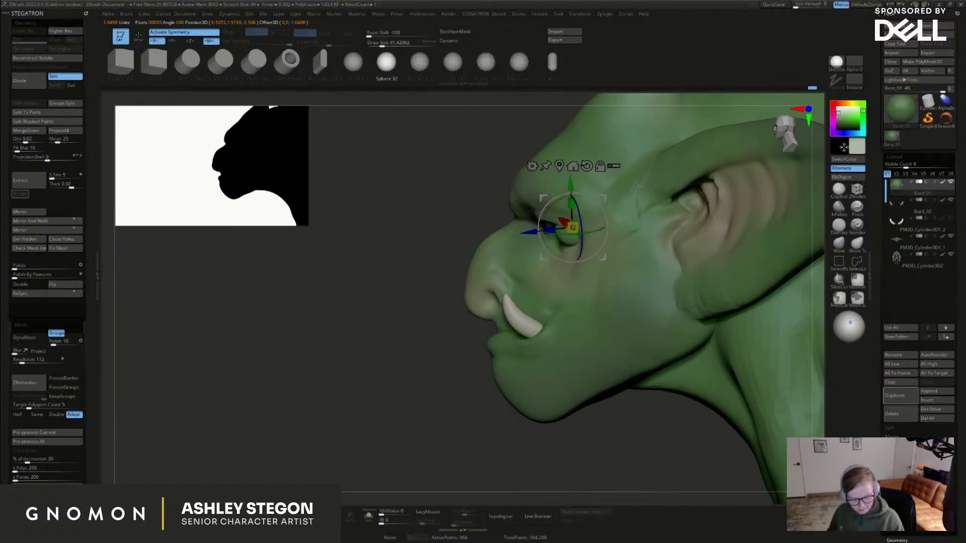
click(840, 177)
right_drag(571, 245, 576, 304)
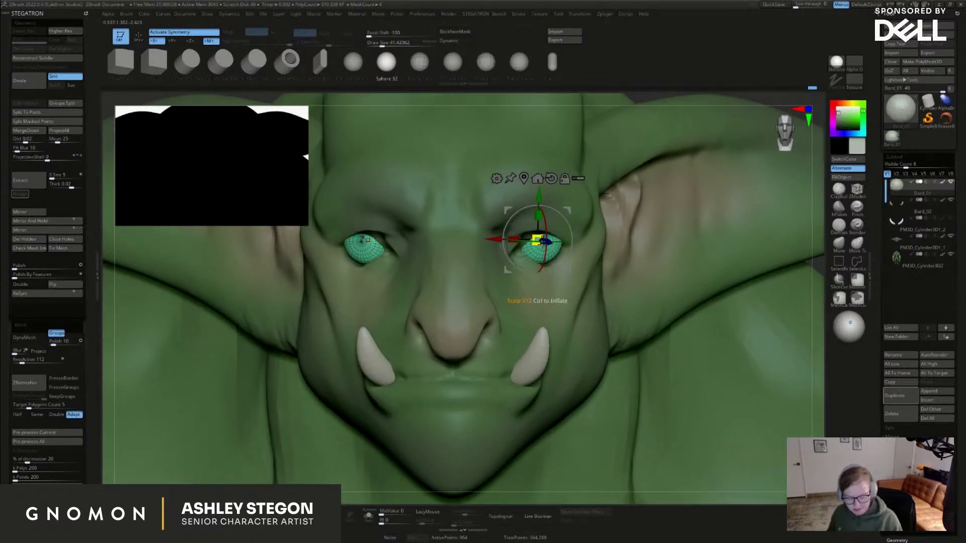
mouse_move(565, 214)
mouse_down()
mouse_move(552, 205)
mouse_move(574, 206)
mouse_move(570, 177)
mouse_move(574, 204)
mouse_up()
key(ctrl+z)
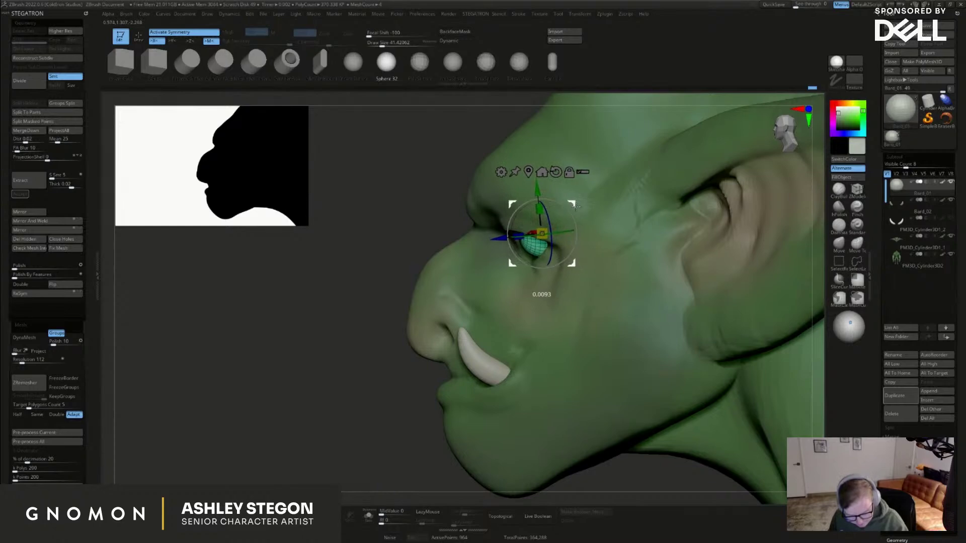
right_drag(585, 222, 589, 224)
key(q)
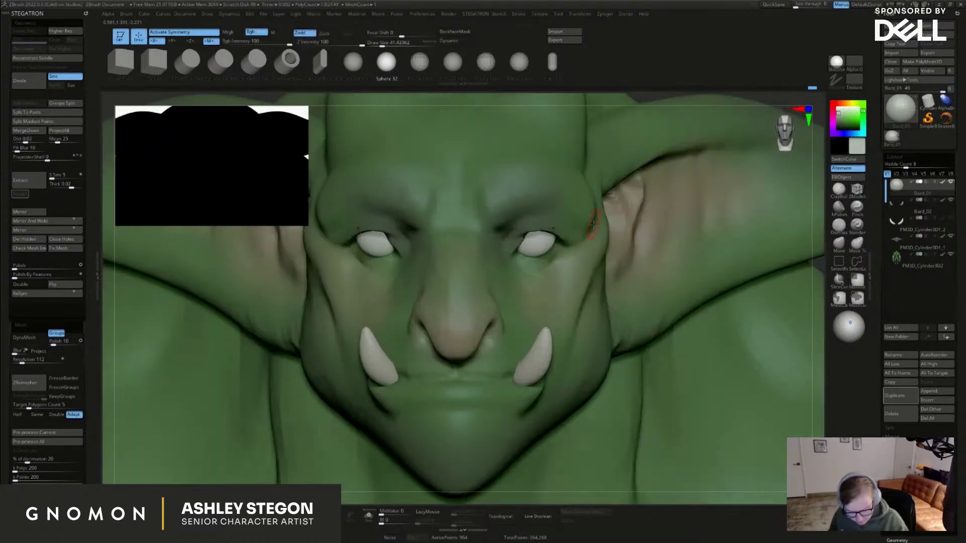
Fine-tune the mirrored eyeballs' position and size in the sockets with the gizmo, from front and side views
key(w)
drag(536, 187, 592, 182)
mouse_move(549, 213)
mouse_down()
mouse_move(579, 205)
mouse_move(574, 197)
mouse_up()
key(q)
key(shift+f)
key(w)
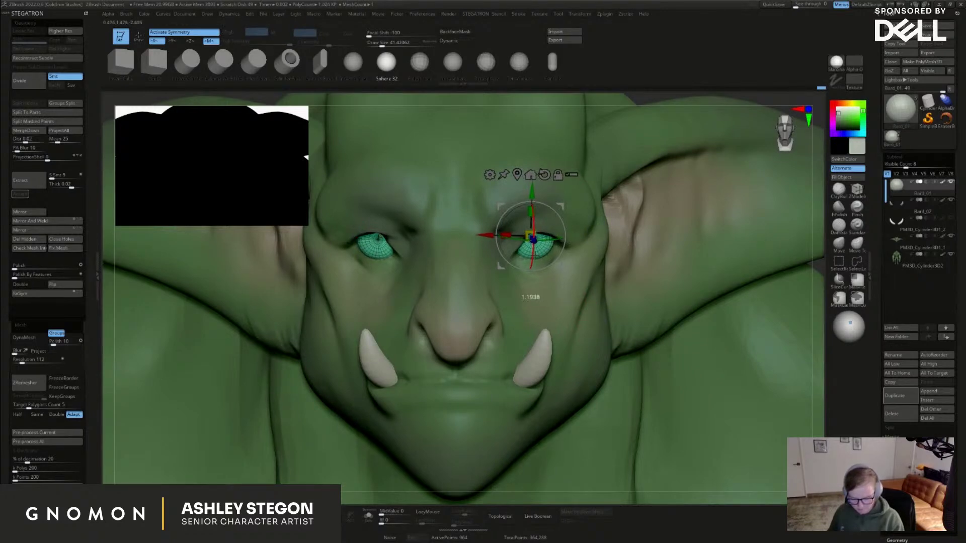
key(q)
mouse_move(557, 274)
mouse_down()
mouse_move(556, 289)
mouse_move(519, 276)
mouse_up()
key(w)
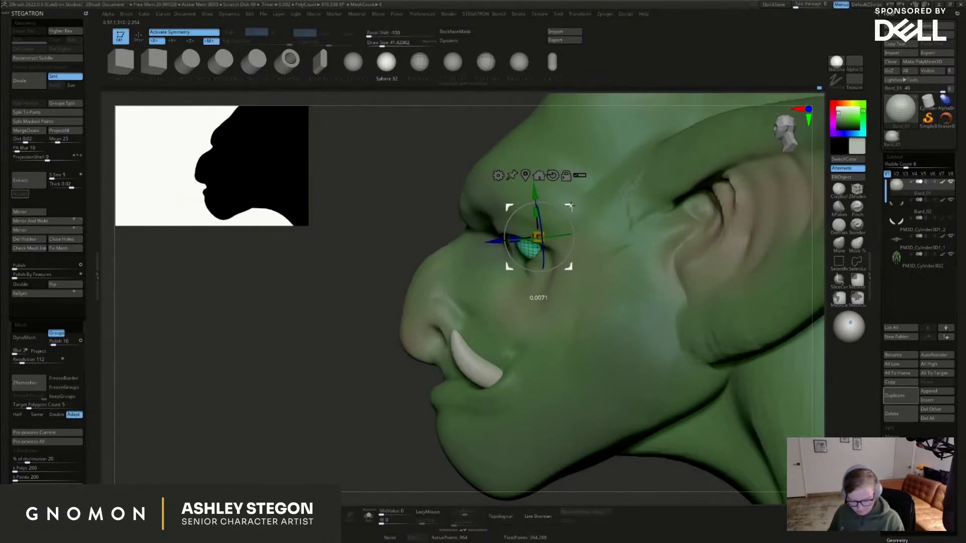
key(q)
drag(568, 209, 609, 273)
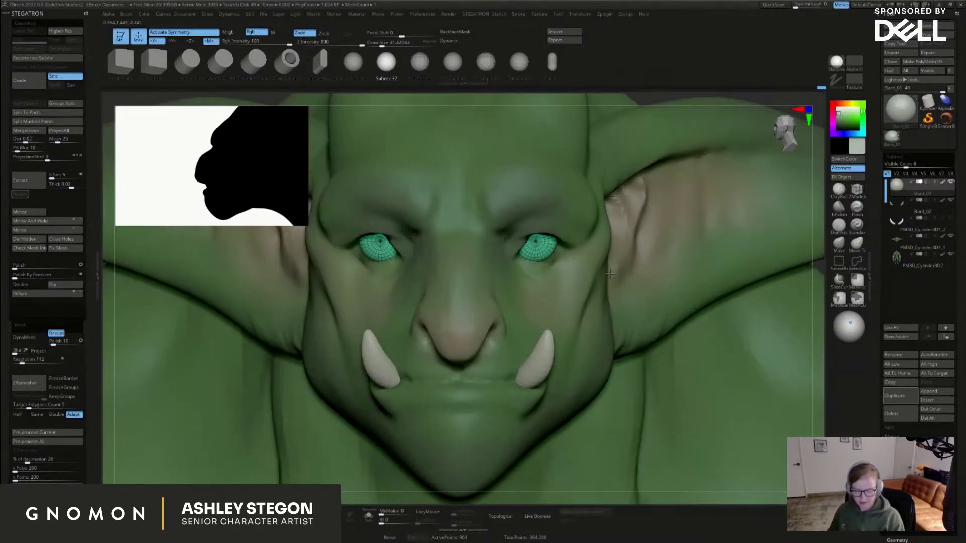
Check the eyeballs' fit in the whole face with perspective toggled, and assign the eyeballs a single polygroup
key(shift+f)
ctrl+right_drag(587, 334, 566, 296)
key(p)
key(p)
key(shift+f)
key(ctrl+w)
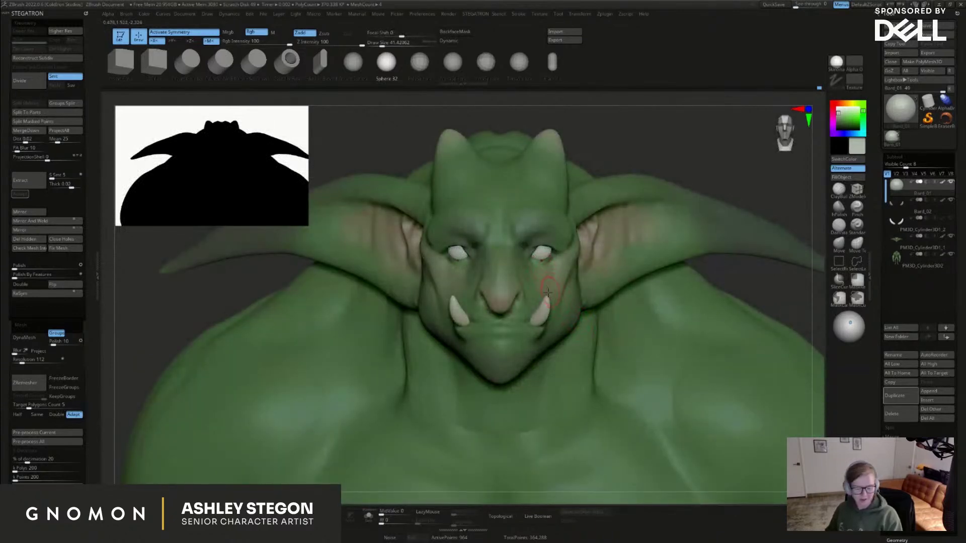
key(d)
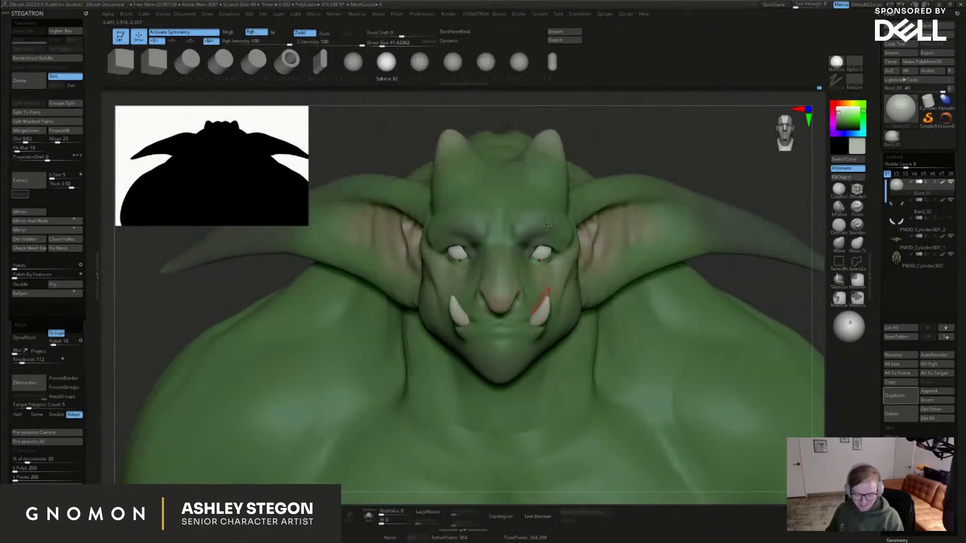
ctrl+right_drag(557, 296, 565, 334)
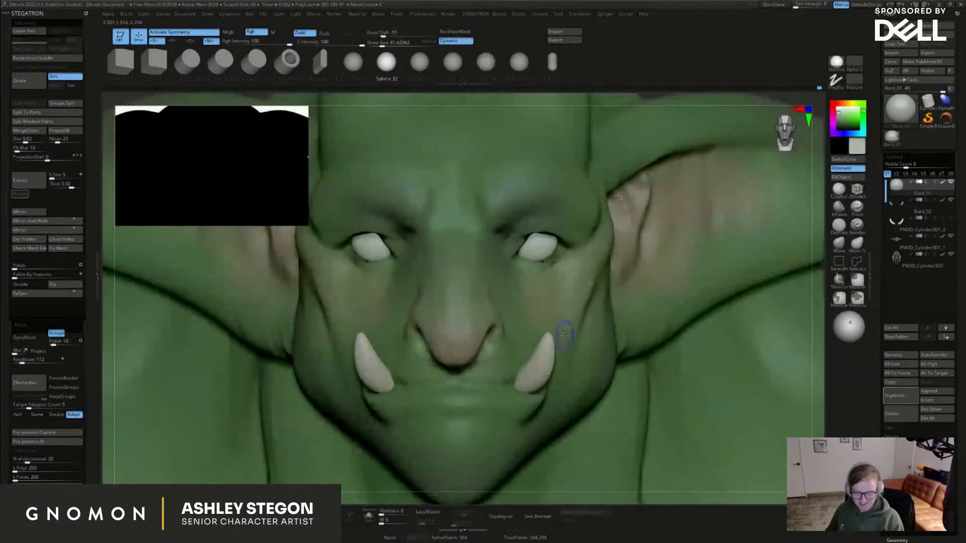
Select the head subtool and build up the upper eyelids around the eyeballs using ClayBuildup with colour painting off
alt+click(565, 279)
click(837, 189)
right_drag(553, 230, 543, 229)
mouse_move(543, 230)
mouse_down()
mouse_move(557, 229)
mouse_move(560, 263)
mouse_move(553, 238)
mouse_move(536, 249)
mouse_up()
click(233, 33)
mouse_move(544, 242)
right_down()
mouse_move(517, 239)
mouse_move(545, 247)
mouse_move(529, 212)
right_up()
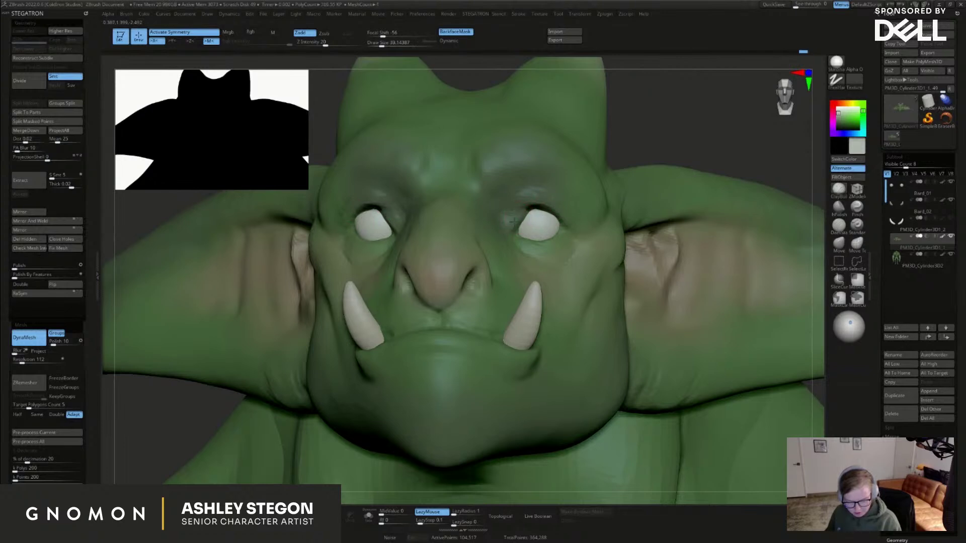
right_drag(509, 229, 506, 216)
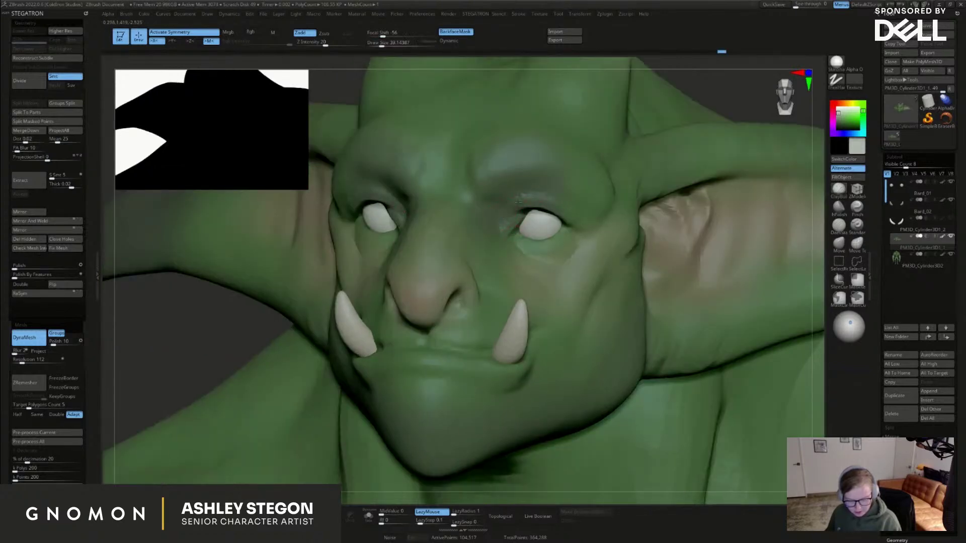
Sculpt skin folds outward from the outer eye corners, adjusting the brush size between strokes
drag(573, 214, 603, 224)
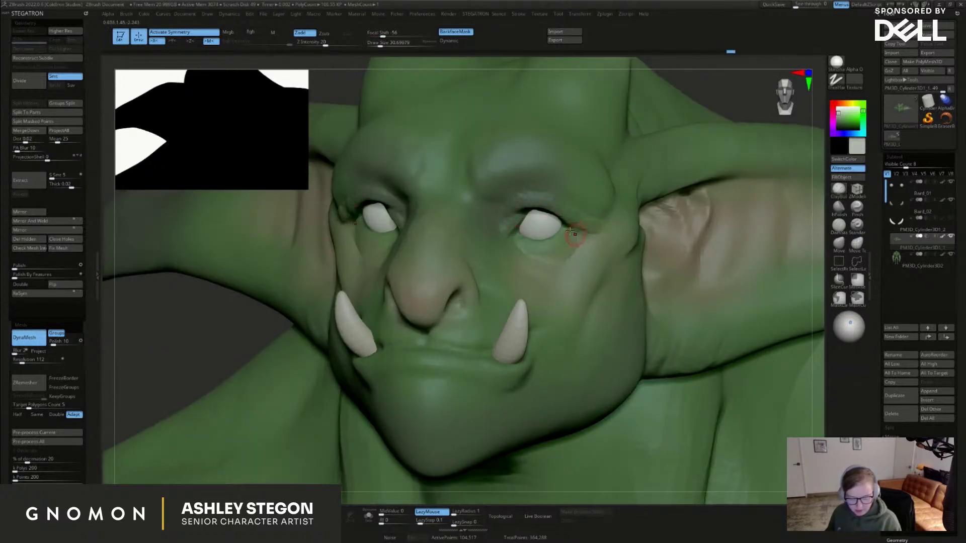
right_drag(600, 245, 573, 237)
key(s)
drag(586, 230, 618, 237)
mouse_move(628, 298)
shift+right_down()
mouse_move(649, 297)
mouse_move(595, 293)
mouse_move(623, 291)
shift+right_up()
Carve sharper creases around the mouth corners and beside the tusks with the DamStandard brush
right_drag(475, 267, 800, 296)
click(838, 226)
mouse_move(757, 254)
right_down()
mouse_move(581, 320)
mouse_move(528, 312)
mouse_move(632, 349)
mouse_move(571, 360)
right_up()
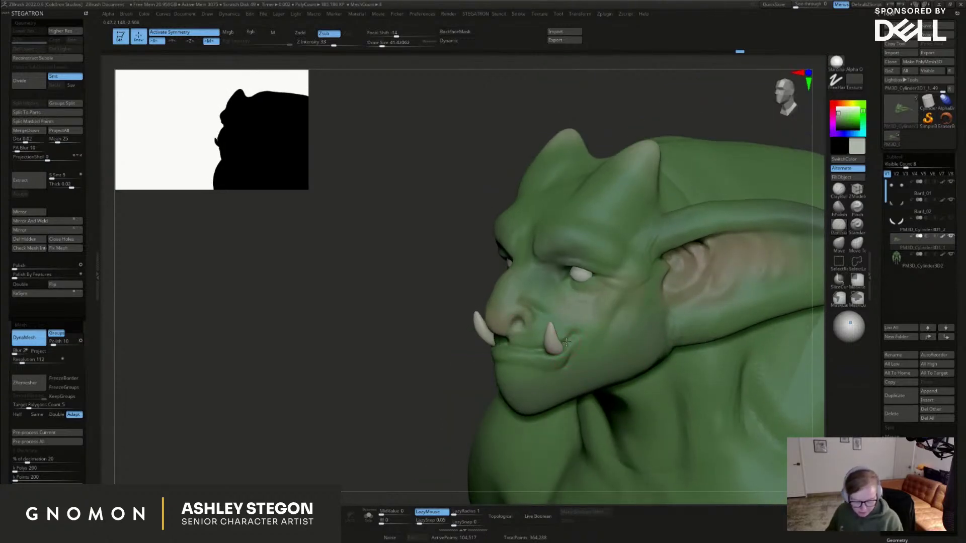
right_drag(583, 338, 575, 363)
mouse_move(613, 388)
right_down()
mouse_move(747, 334)
mouse_move(648, 322)
mouse_move(660, 308)
mouse_move(722, 298)
mouse_move(689, 326)
right_up()
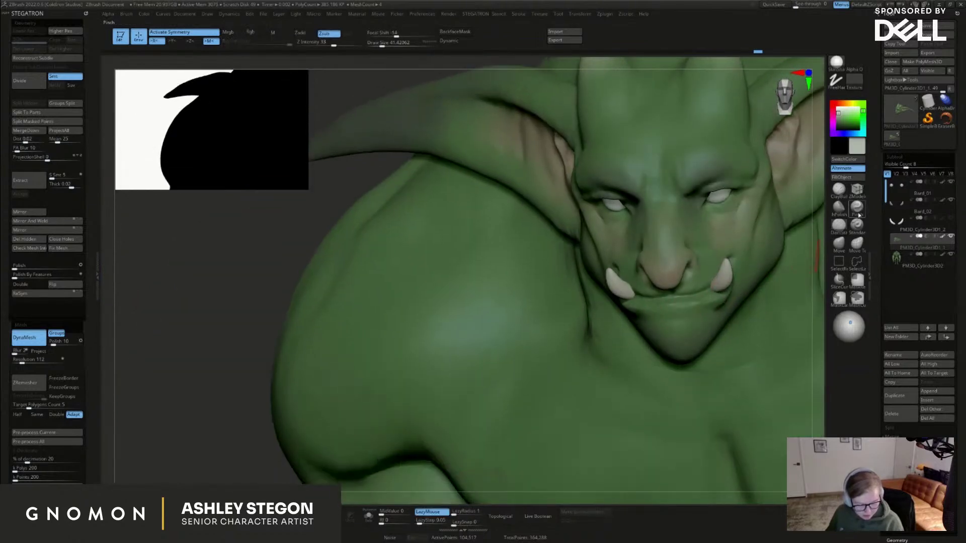
Tighten the mouth line between the tusks with a resized Pinch brush
click(857, 209)
key(s)
drag(688, 303, 696, 304)
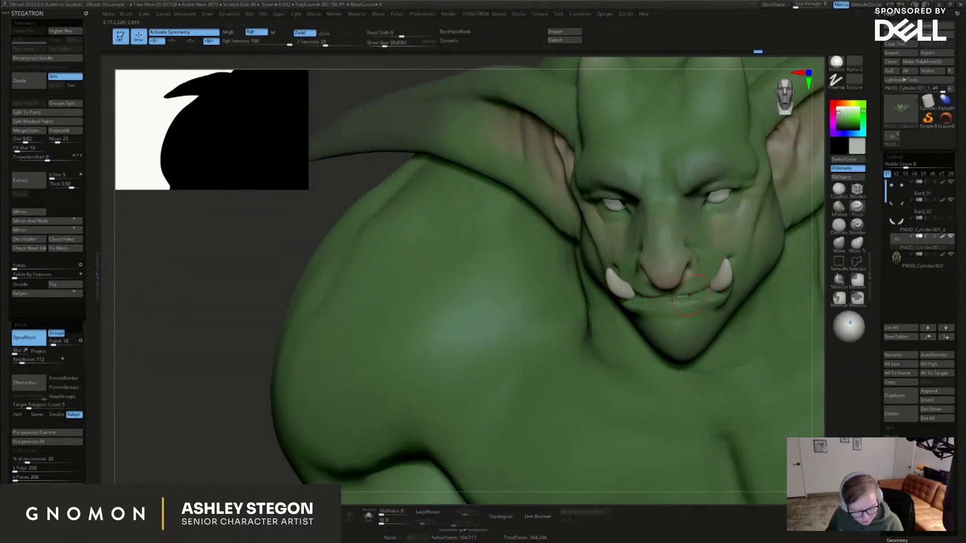
right_drag(702, 282, 644, 355)
alt+right_drag(580, 401, 630, 273)
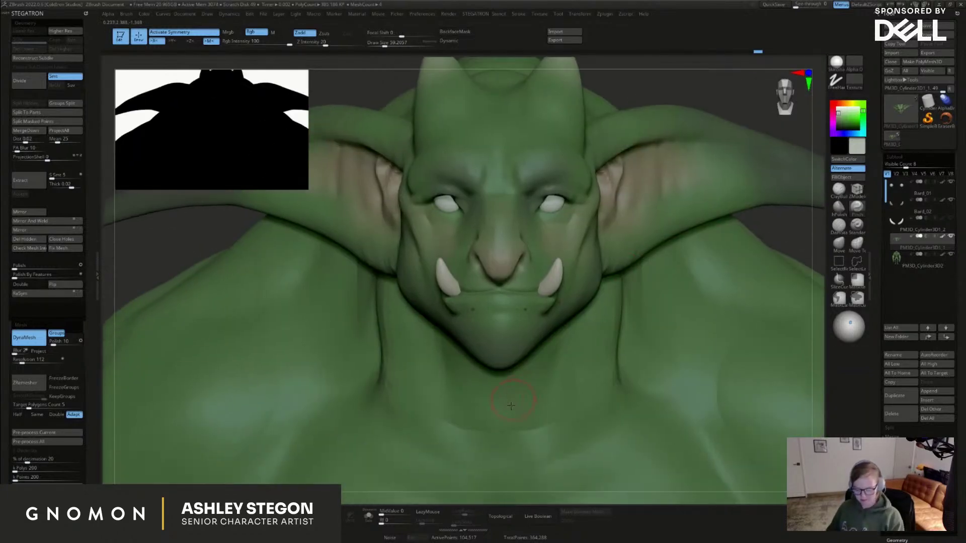
Select the eyeballs subtool and subdivide it for finer painting detail
right_drag(541, 331, 667, 369)
alt+click(608, 259)
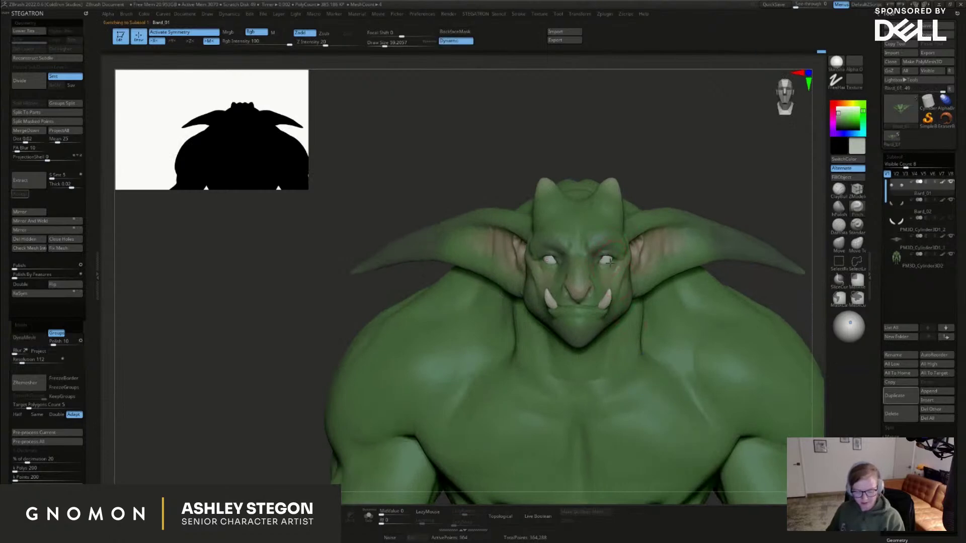
ctrl+right_drag(609, 260, 639, 358)
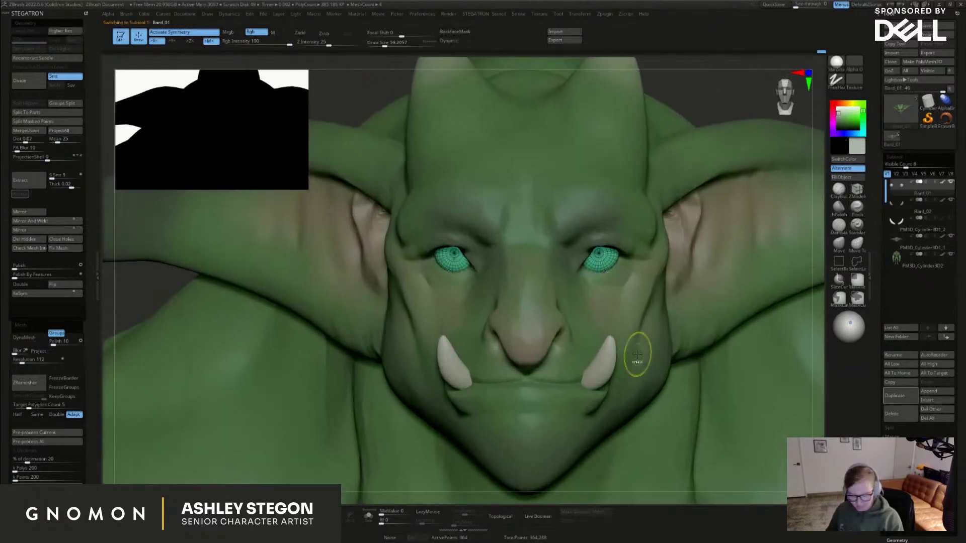
key(ctrl+d)
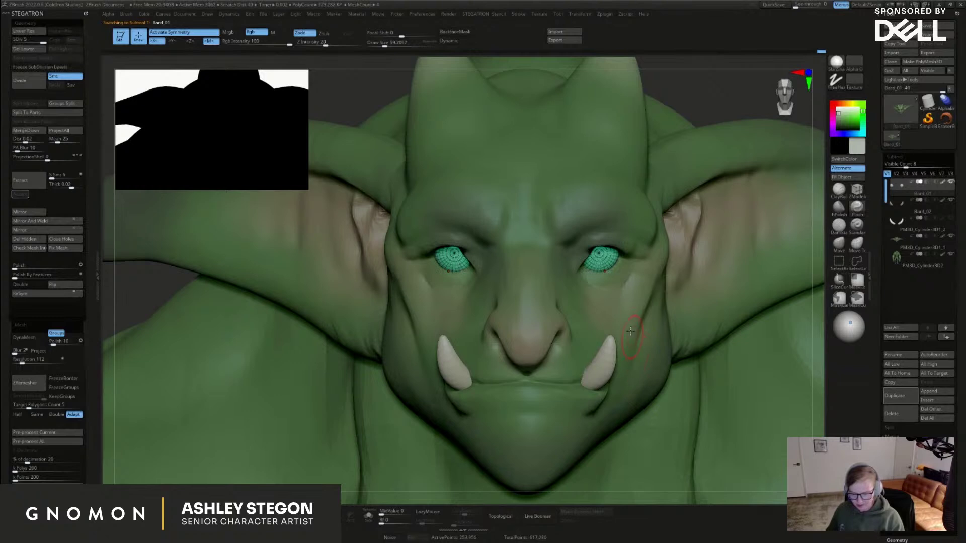
key(g)
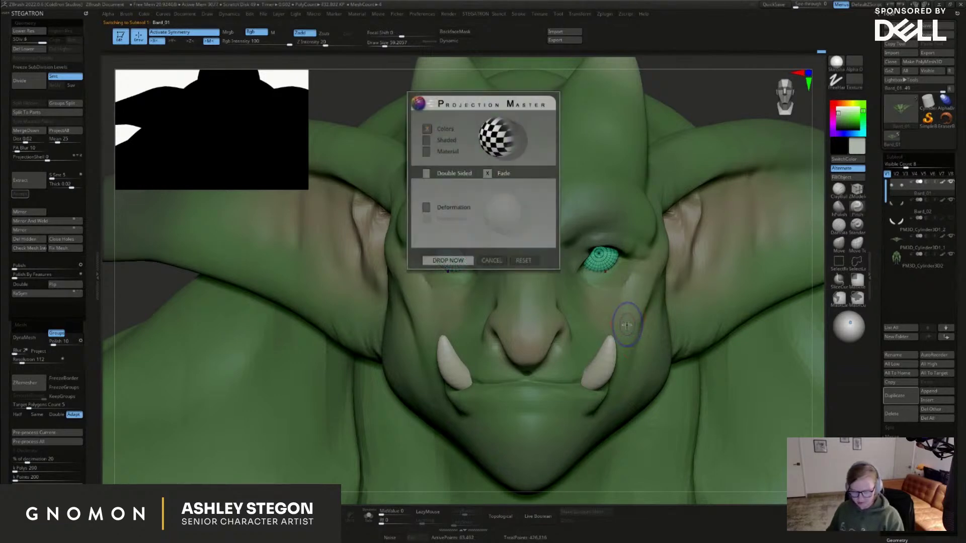
key(Escape)
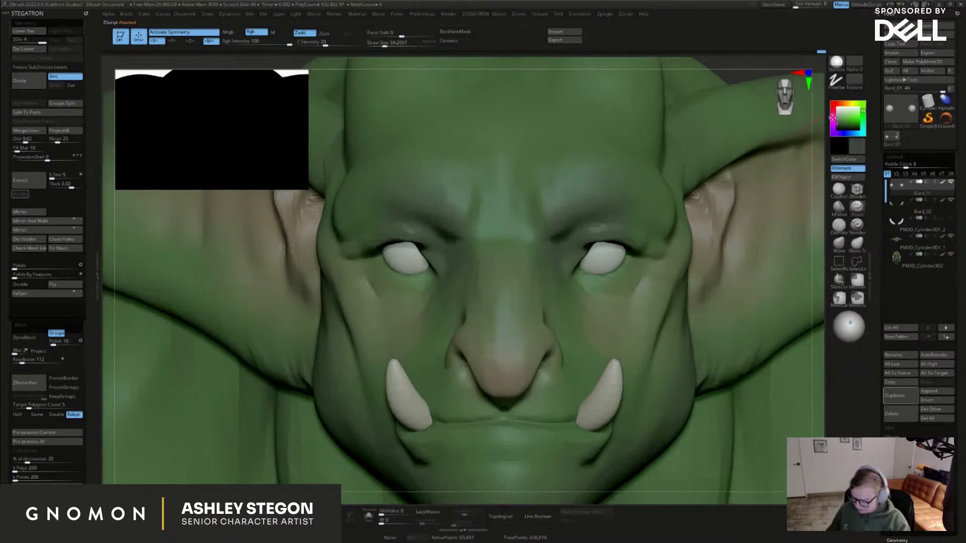
Choose the Paint brush and paint soft round irises on the eyeballs, trying cyan and a deeper blue
key(b)
key(p)
key(a)
key(s)
drag(601, 258, 599, 257)
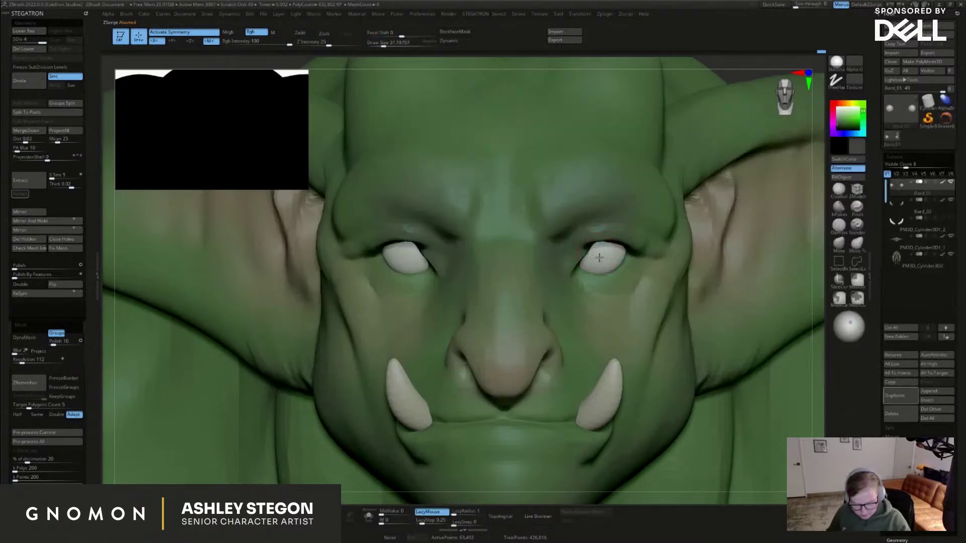
ctrl+right_drag(599, 258, 620, 236)
click(859, 134)
click(859, 119)
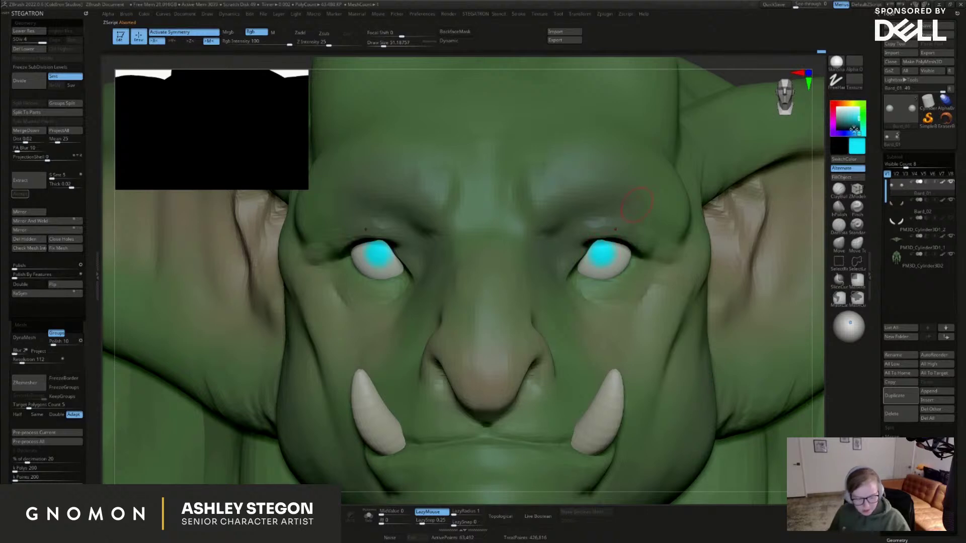
click(851, 133)
drag(604, 257, 601, 245)
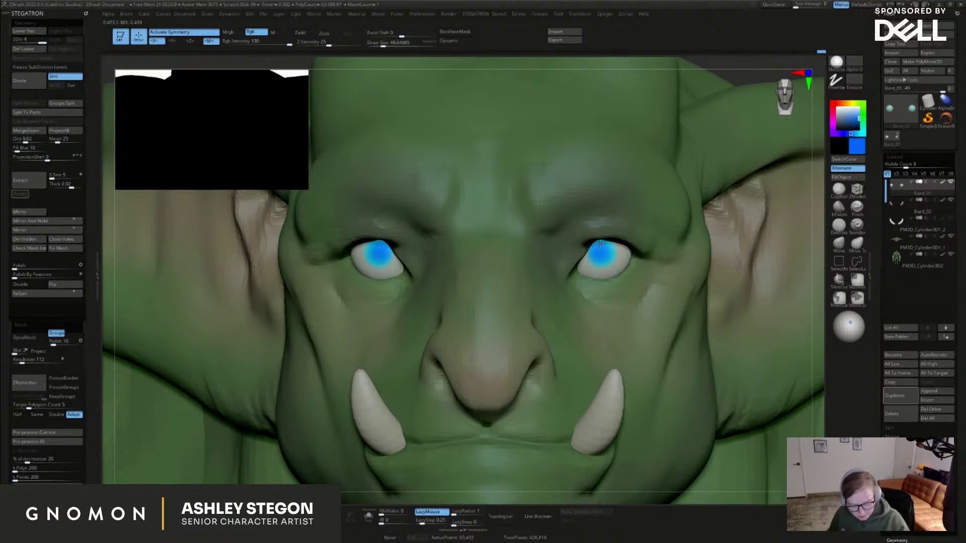
Give the paint brush a solid alpha and a focal shift of about -72, then repaint the irises as hard-edged blue discs
click(837, 61)
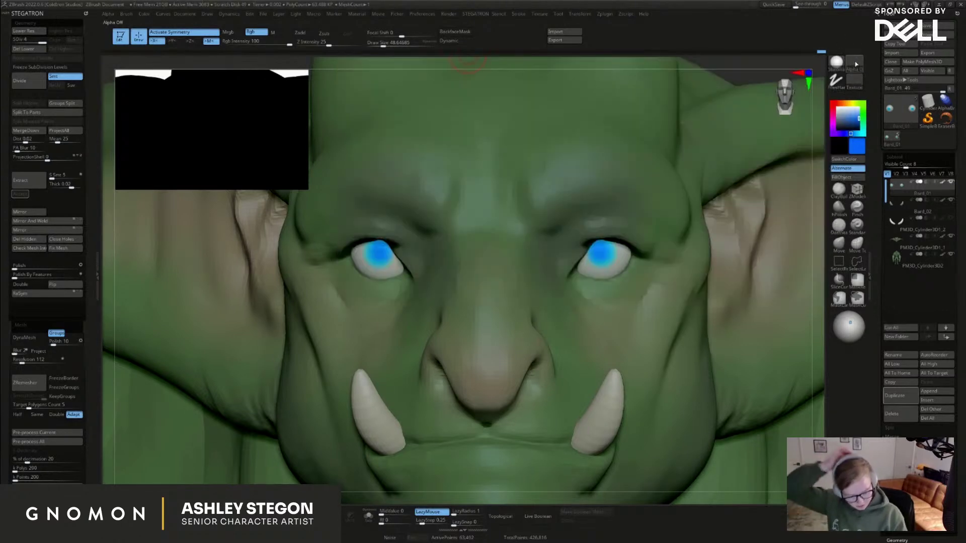
click(854, 64)
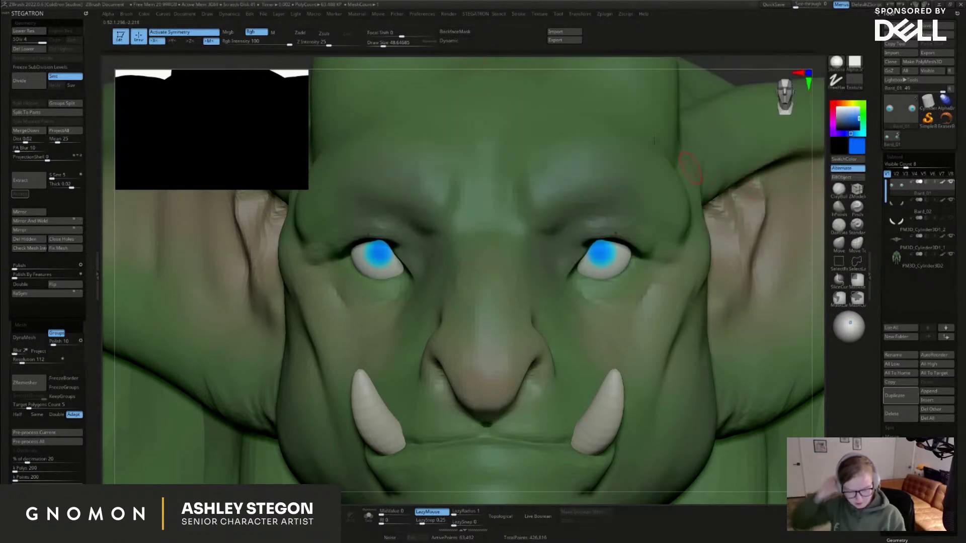
drag(397, 35, 377, 35)
key(s)
mouse_move(602, 261)
mouse_down()
mouse_move(614, 245)
mouse_move(589, 262)
mouse_up()
right_drag(585, 251, 591, 262)
drag(611, 242, 590, 245)
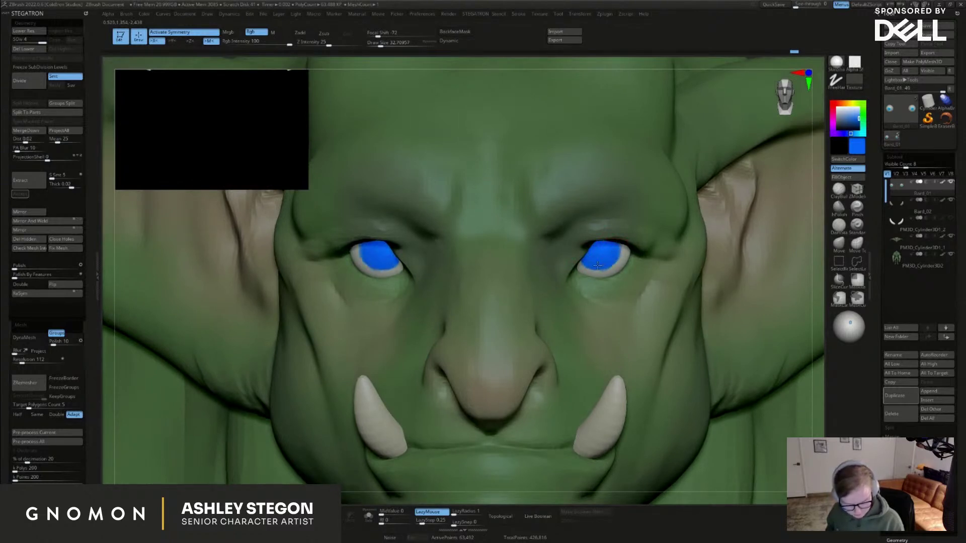
right_drag(620, 257, 615, 255)
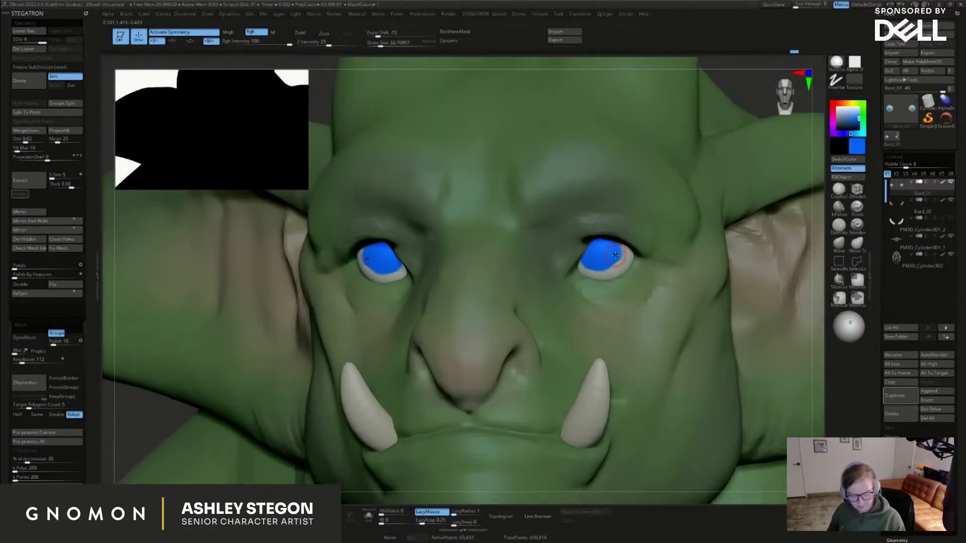
Paint the irises bright orange over the blue discs
click(846, 101)
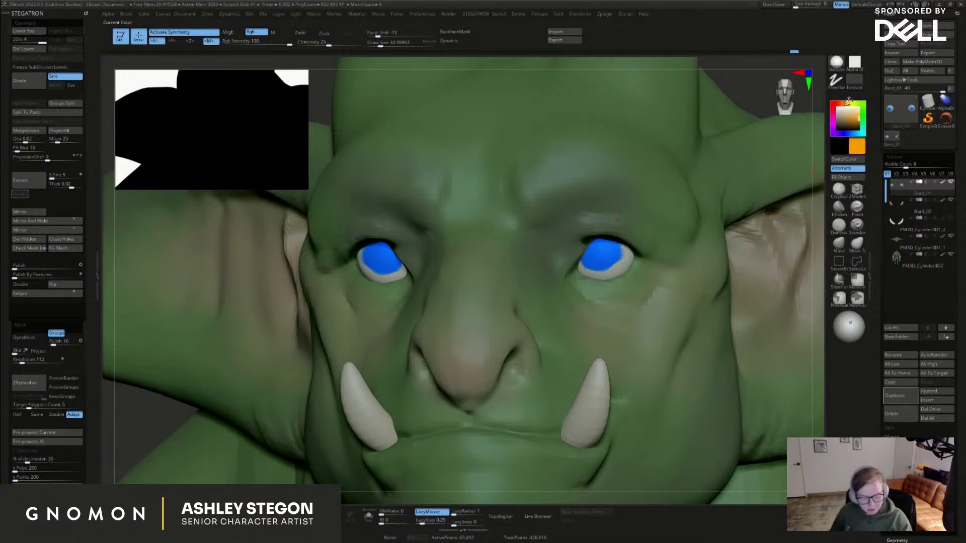
right_drag(610, 255, 609, 253)
mouse_move(609, 253)
mouse_down()
mouse_move(595, 254)
mouse_move(603, 248)
mouse_up()
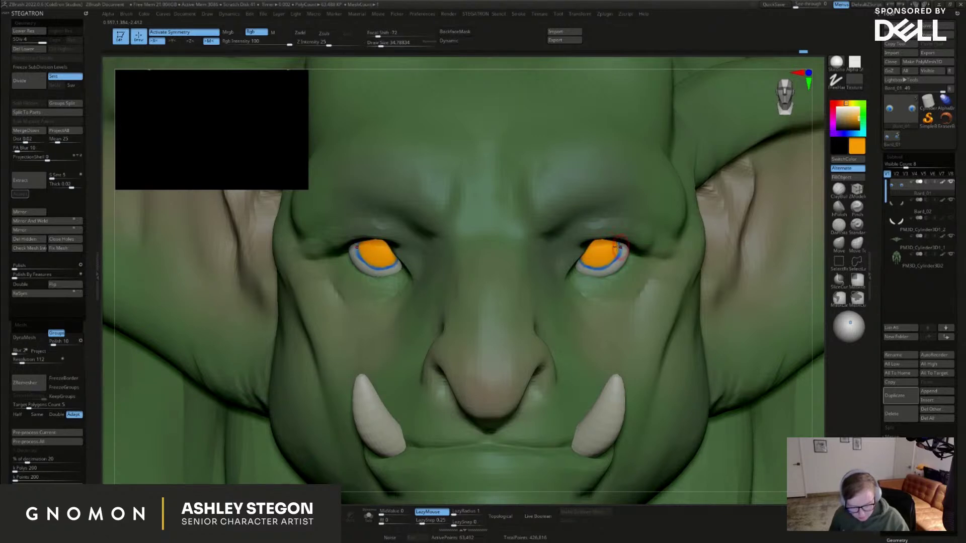
Clean up the blue rim around the irises with pale grey sampled from the eyeball, then resample the iris orange
right_drag(621, 248, 625, 264)
key(c)
key(s)
drag(624, 261, 582, 270)
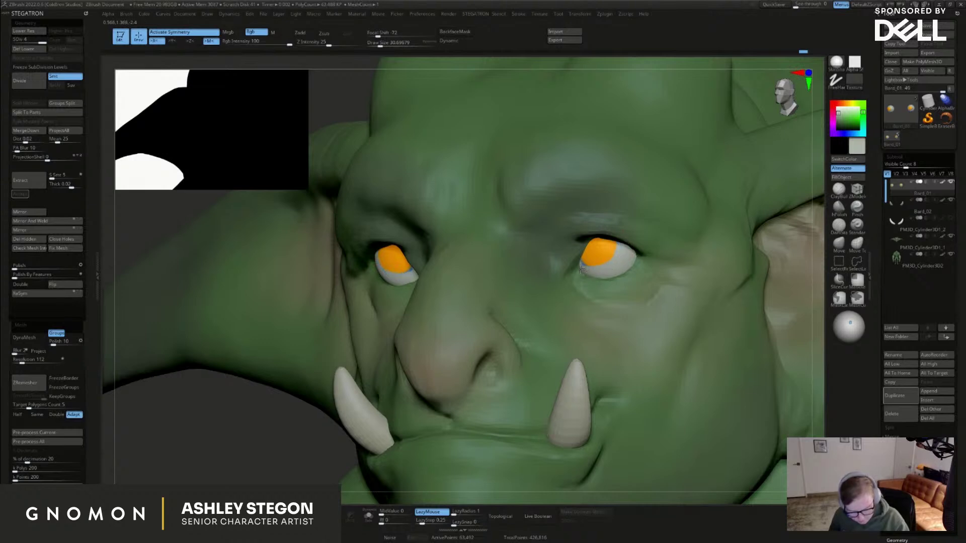
right_drag(605, 265, 598, 249)
key(c)
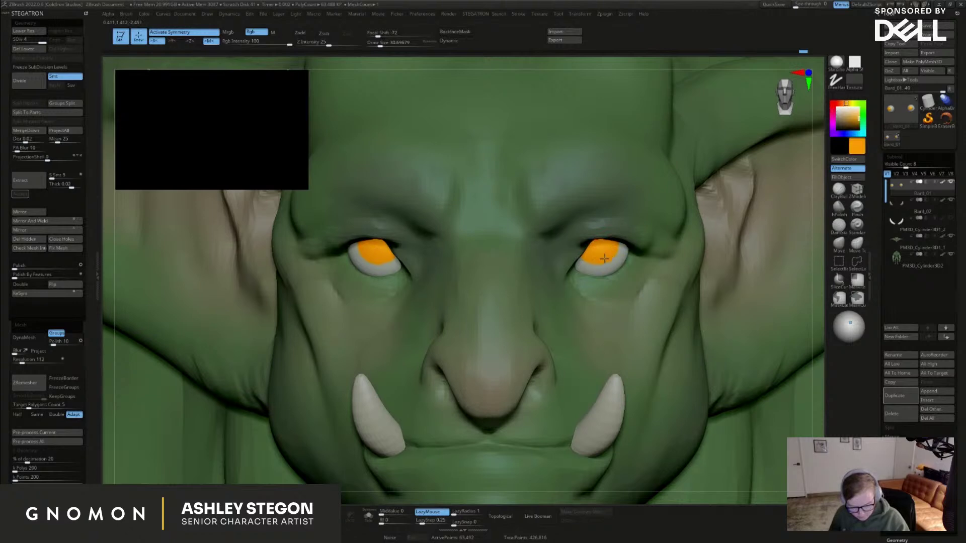
Shade the upper part of the irises with dark brownish orange, isolating the eyeballs to extend the shading
key(c)
drag(590, 257, 598, 242)
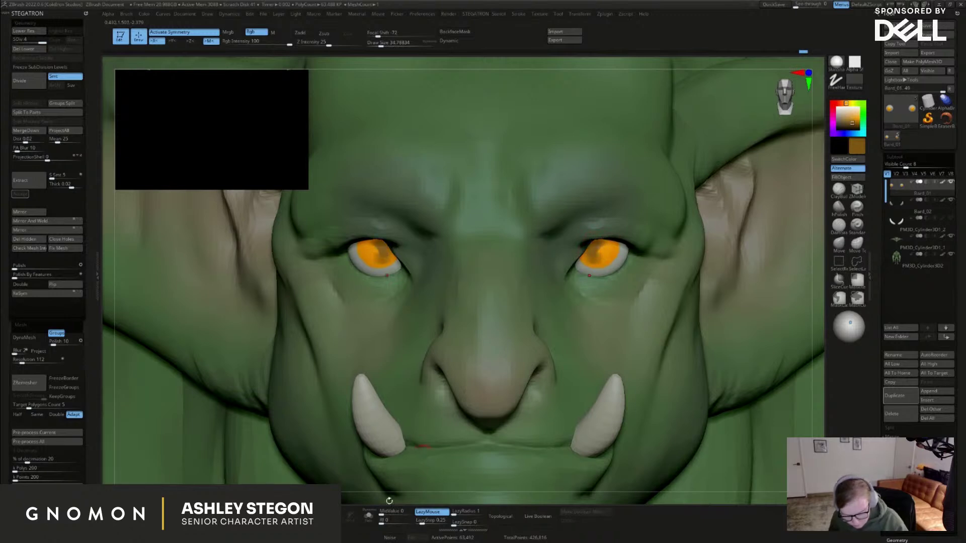
click(369, 516)
ctrl+right_drag(482, 362, 597, 262)
mouse_move(597, 262)
mouse_down()
mouse_move(596, 236)
mouse_move(607, 236)
mouse_move(587, 242)
mouse_move(616, 233)
mouse_move(583, 248)
mouse_up()
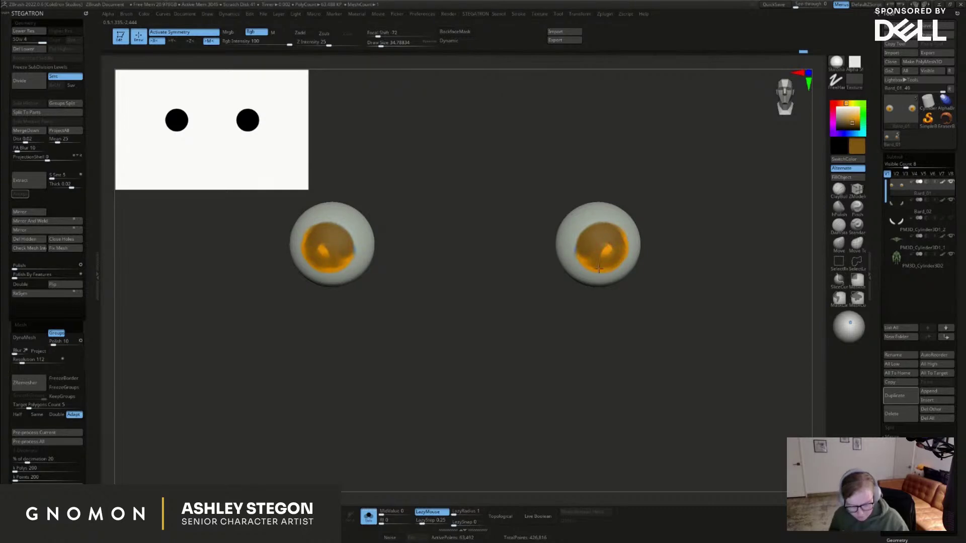
Blend mid-orange tones into the irises with colours sampled and adjusted from the existing paint, using a smaller brush
key(c)
key(s)
drag(611, 257, 608, 261)
drag(857, 127, 854, 119)
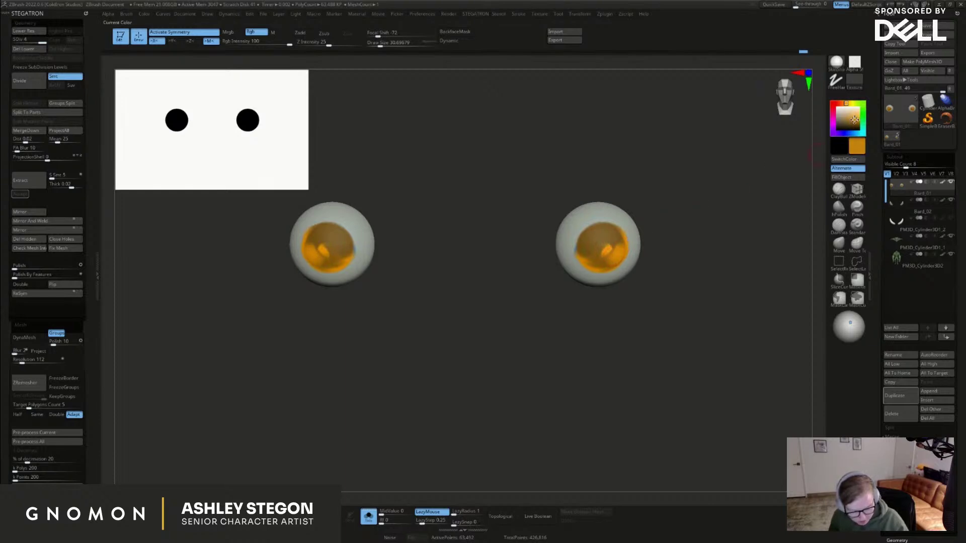
key(s)
drag(629, 241, 621, 241)
Darken the irises' outer rim and upper area with progressively deeper browns
drag(851, 121, 847, 122)
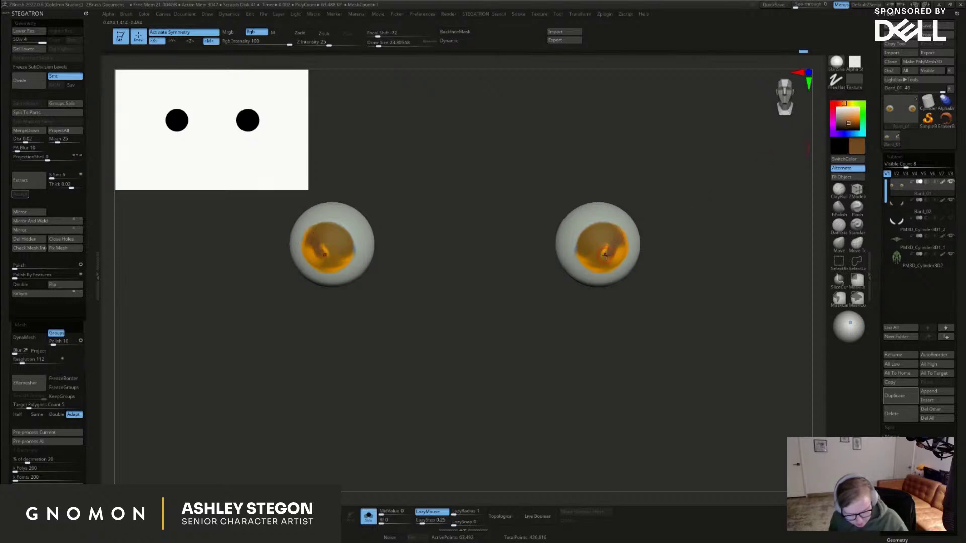
mouse_move(582, 253)
mouse_down()
mouse_move(596, 267)
mouse_move(620, 236)
mouse_move(617, 244)
mouse_up()
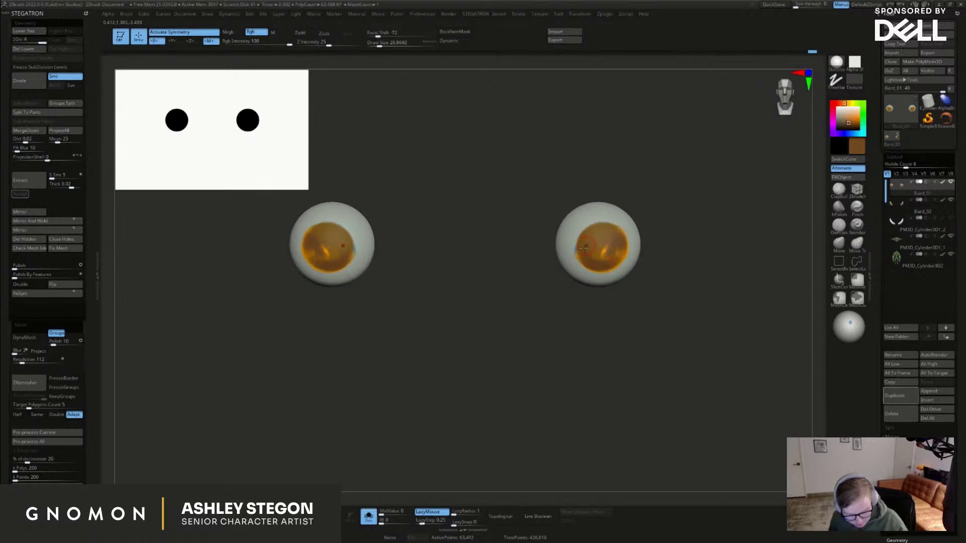
drag(847, 125, 851, 126)
mouse_move(625, 242)
mouse_down()
mouse_move(618, 232)
mouse_move(589, 236)
mouse_move(594, 250)
mouse_move(602, 238)
mouse_up()
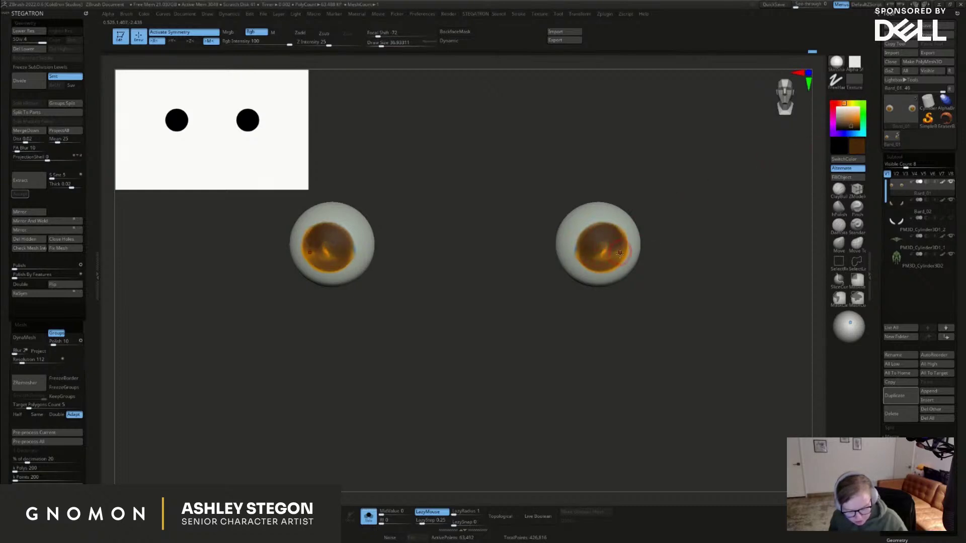
Blend brownish orange sampled from the irises into their lower area, using progressively smaller brush sizes
key(c)
key(bracketleft)
drag(614, 256, 617, 251)
key(bracketleft)
key(bracketleft)
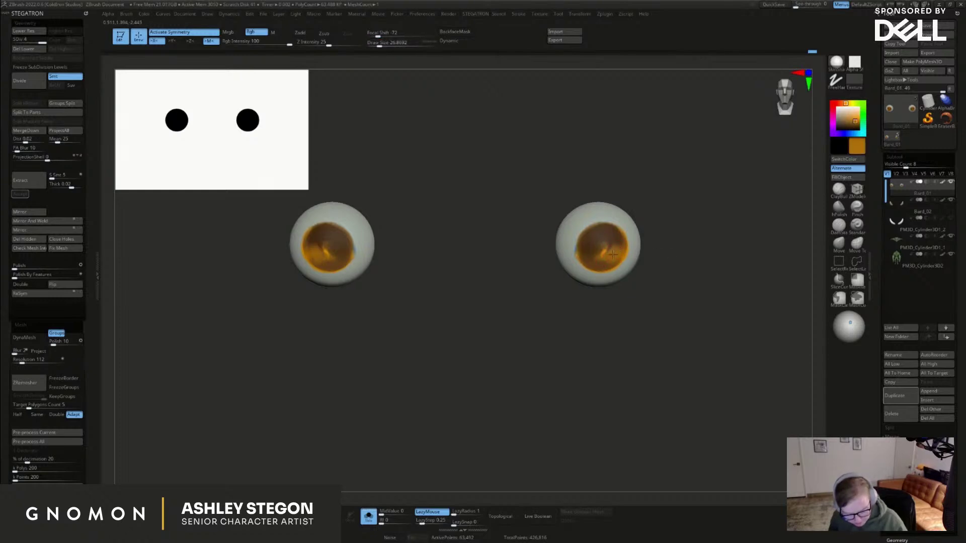
drag(604, 263, 588, 259)
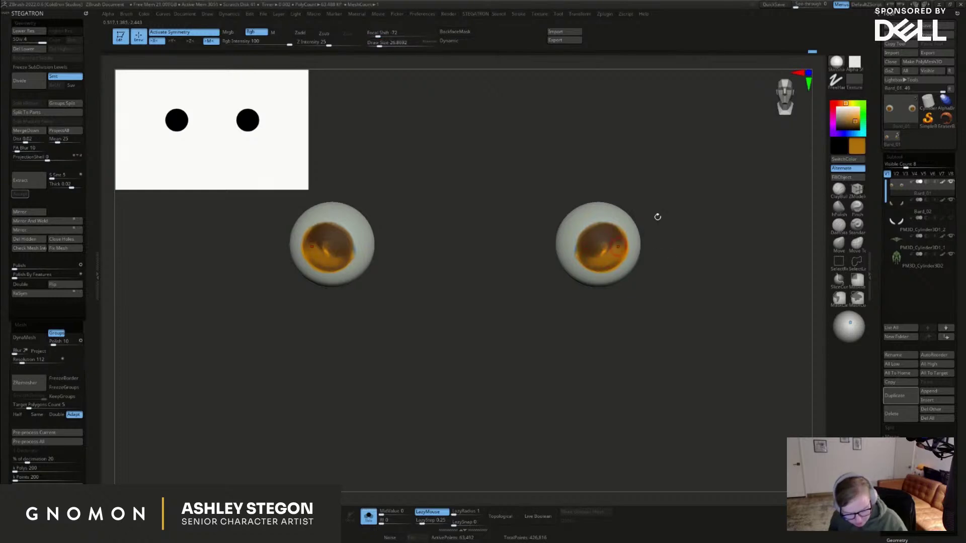
Paint brighter orange highlights in the lower part of the irises with a smaller brush
drag(855, 121, 855, 117)
key(s)
drag(604, 259, 611, 260)
key(s)
click(616, 254)
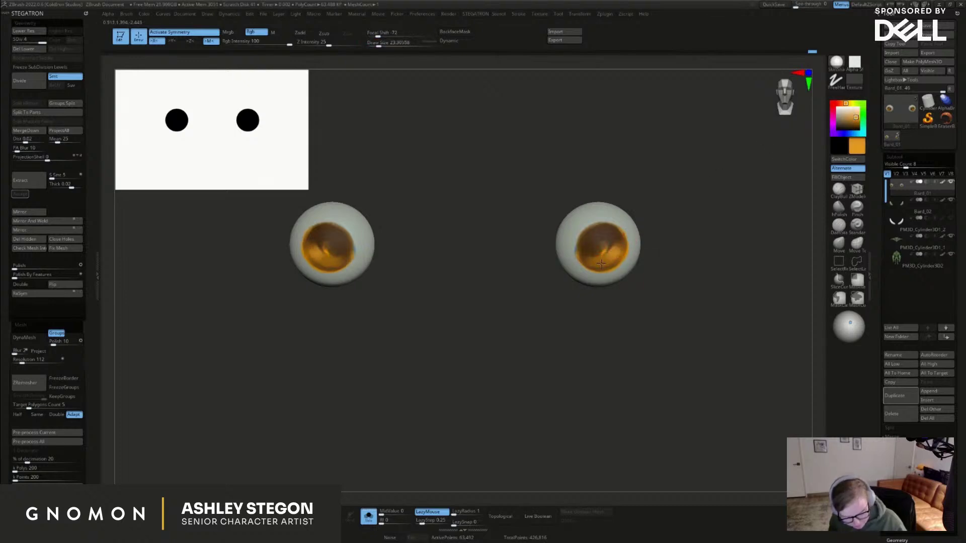
Paint round black pupils in the centre of both irises, starting with dark grey and isolating the eyeballs to deepen them
click(368, 516)
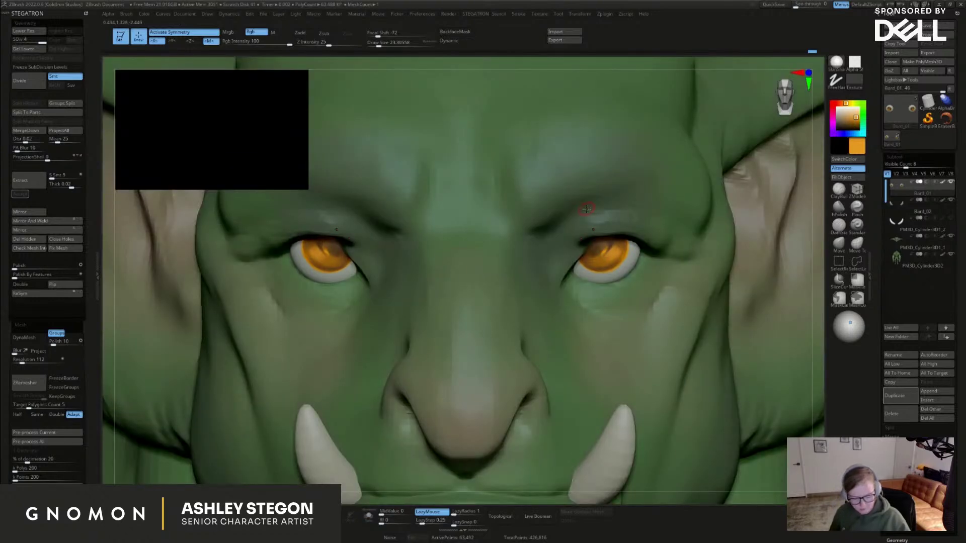
click(840, 126)
drag(602, 242, 596, 246)
click(369, 517)
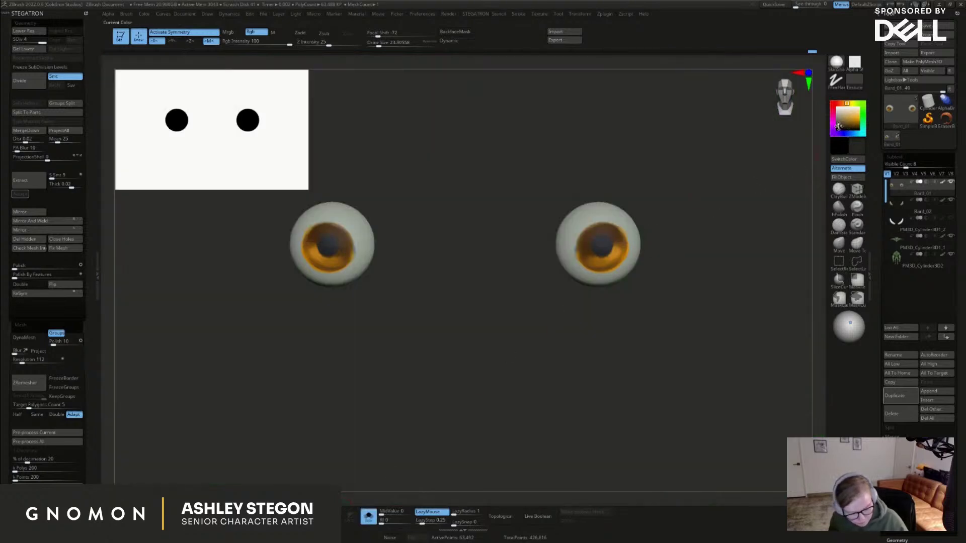
drag(838, 126, 836, 129)
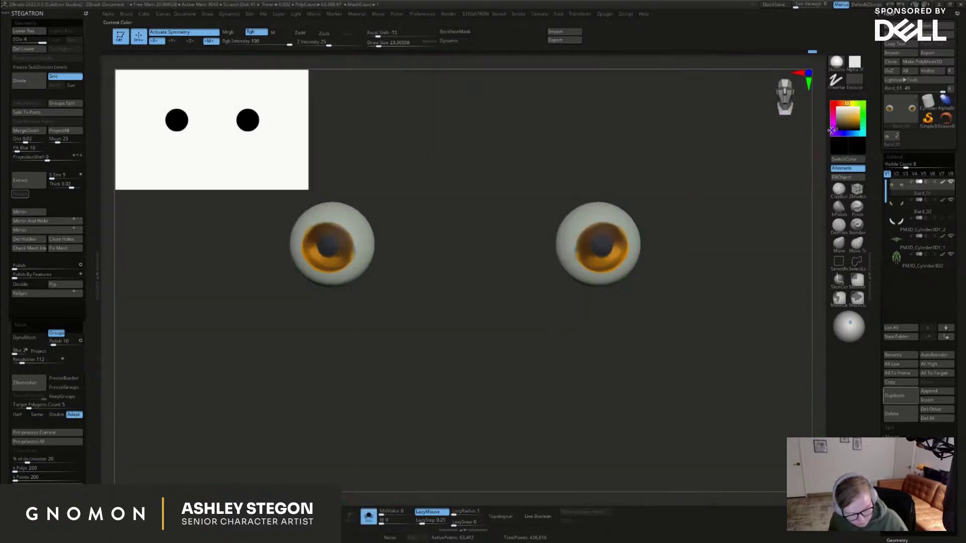
drag(601, 249, 594, 246)
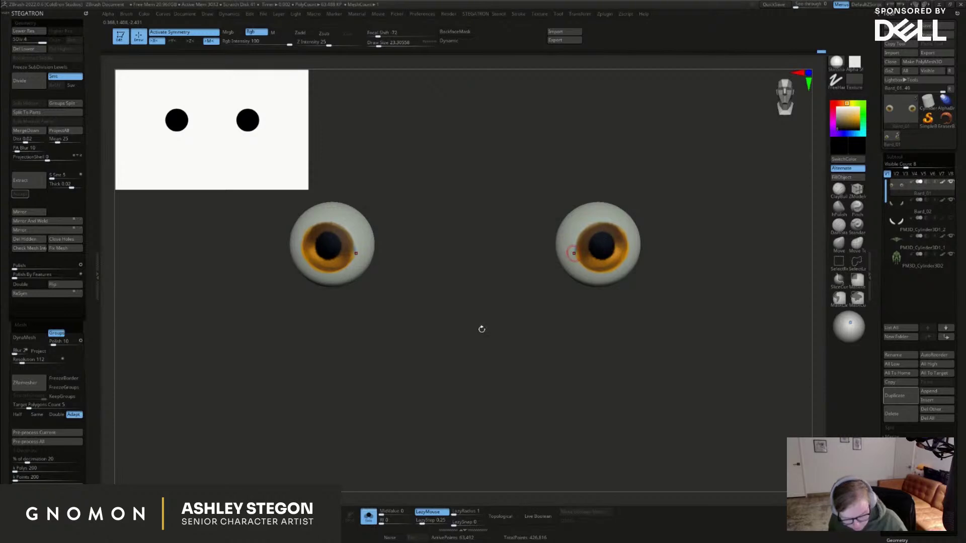
click(368, 517)
Give the eyeballs the glossy Toy Plastic material in material-only mode and check them from several angles
ctrl+right_drag(697, 326, 606, 326)
click(837, 63)
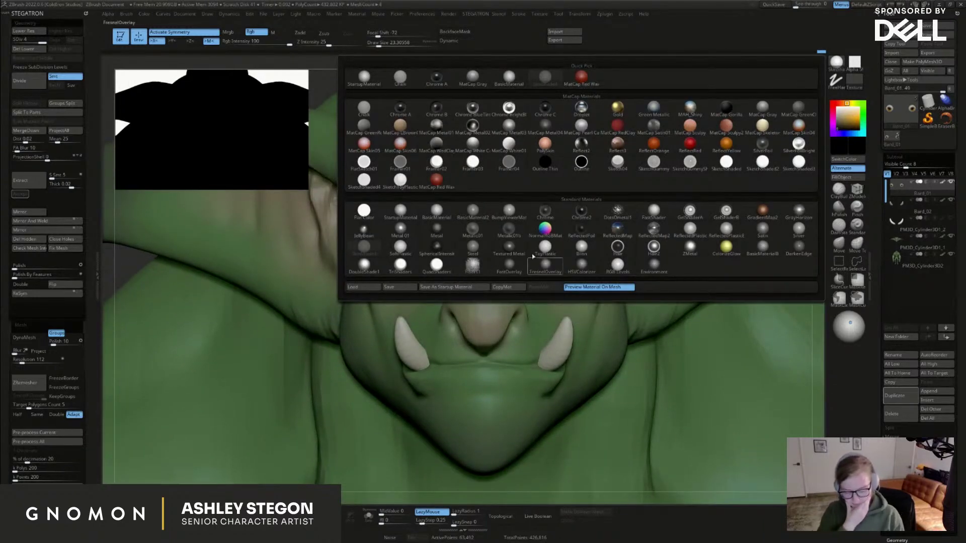
click(544, 246)
click(273, 32)
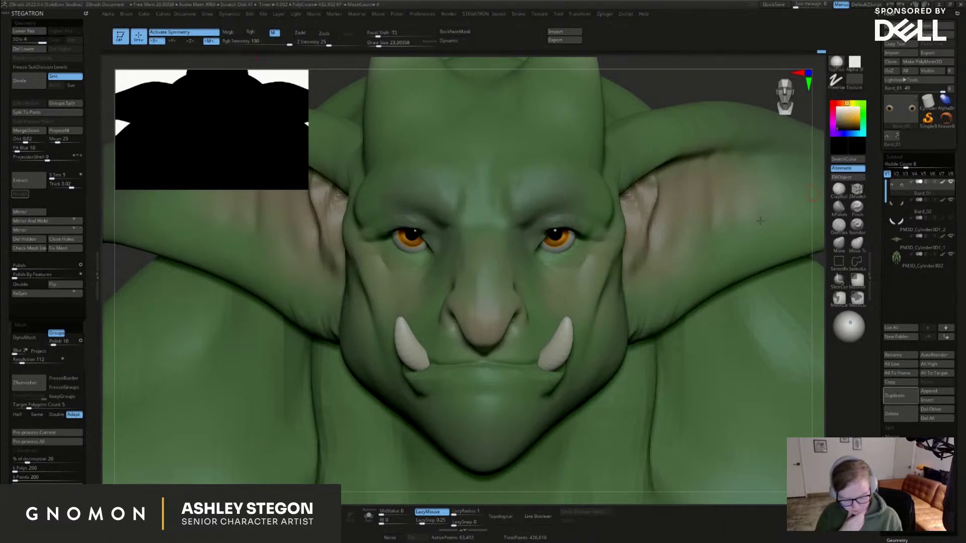
mouse_move(647, 332)
right_down()
mouse_move(640, 324)
mouse_move(632, 342)
mouse_move(652, 342)
right_up()
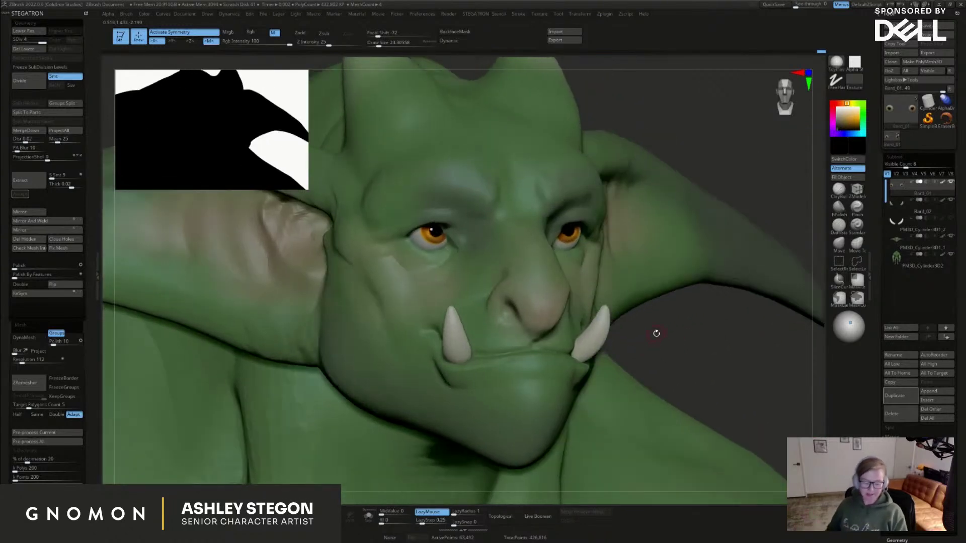
right_drag(702, 370, 648, 348)
right_drag(742, 366, 714, 305)
Make the body the active subtool, sample muted grey-green from the face and switch to the Paint brush
click(920, 241)
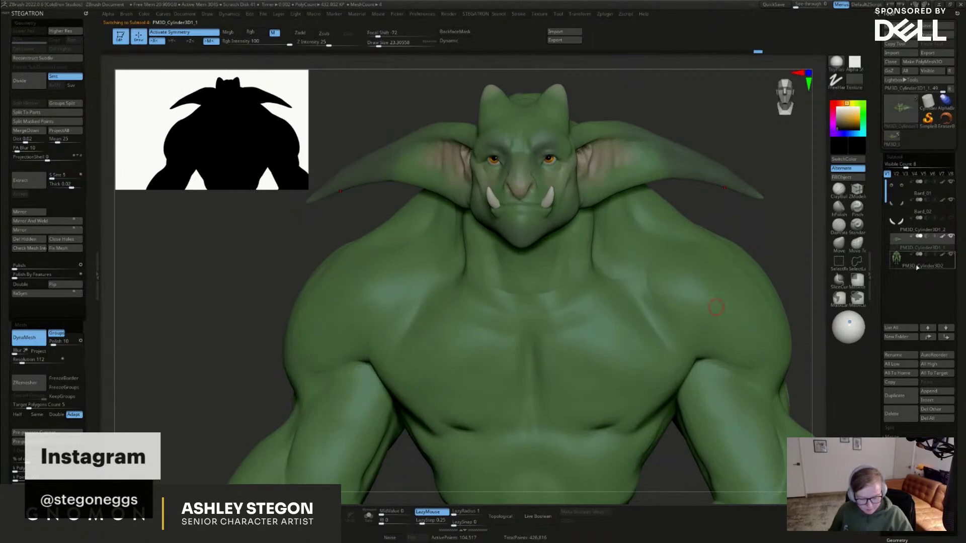
click(917, 266)
mouse_move(770, 273)
ctrl+right_down()
mouse_move(765, 312)
mouse_move(743, 267)
ctrl+right_up()
key(s)
drag(743, 267, 747, 268)
mouse_move(746, 268)
right_down()
mouse_move(730, 294)
mouse_move(566, 163)
right_up()
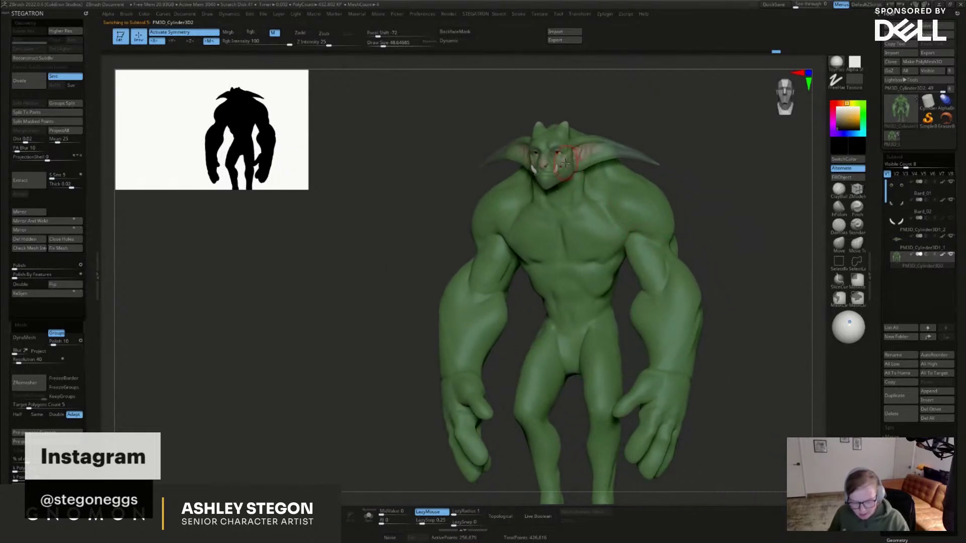
key(c)
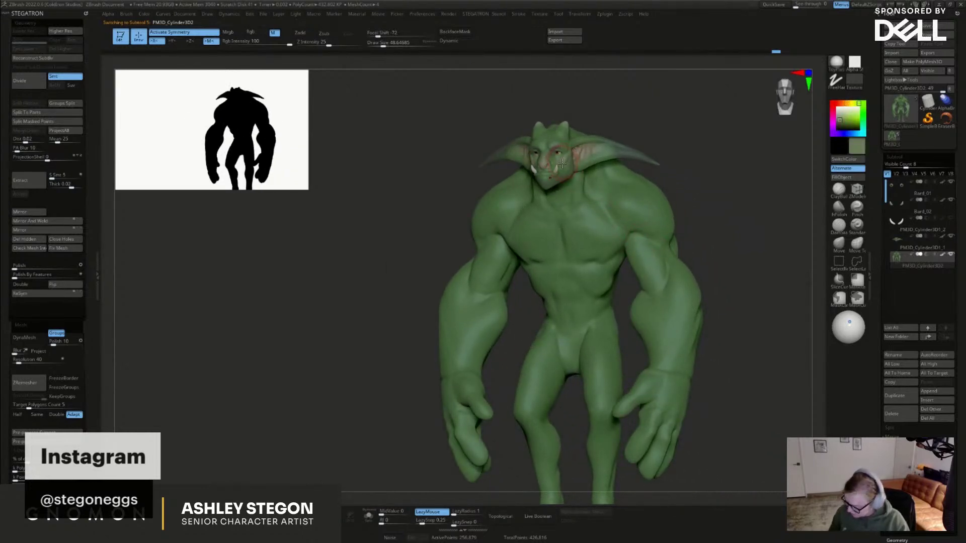
key(b)
key(p)
key(a)
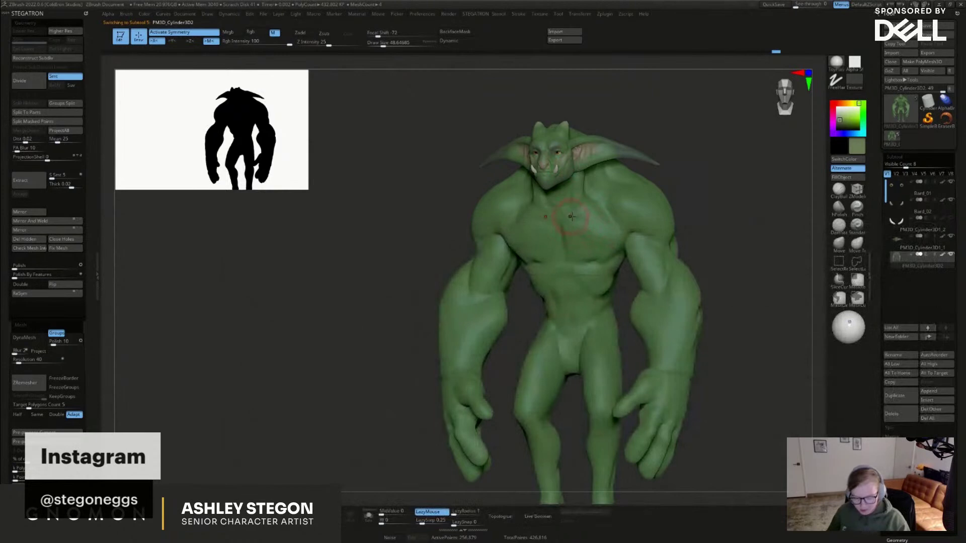
Paint the muted grey-green in colour-only mode over the chest, abdomen and inner upper arms with a larger brush
key(])
drag(560, 195, 568, 231)
key(ctrl+z)
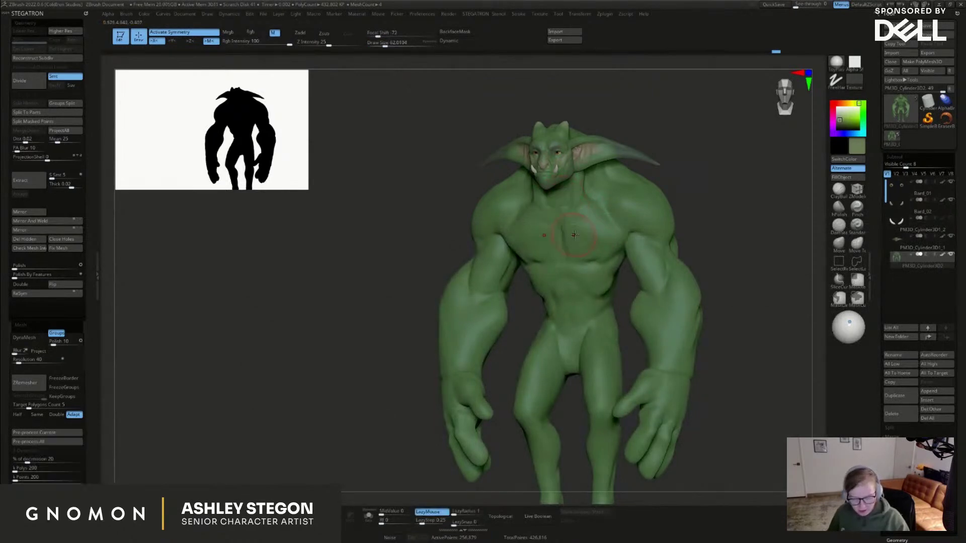
click(254, 32)
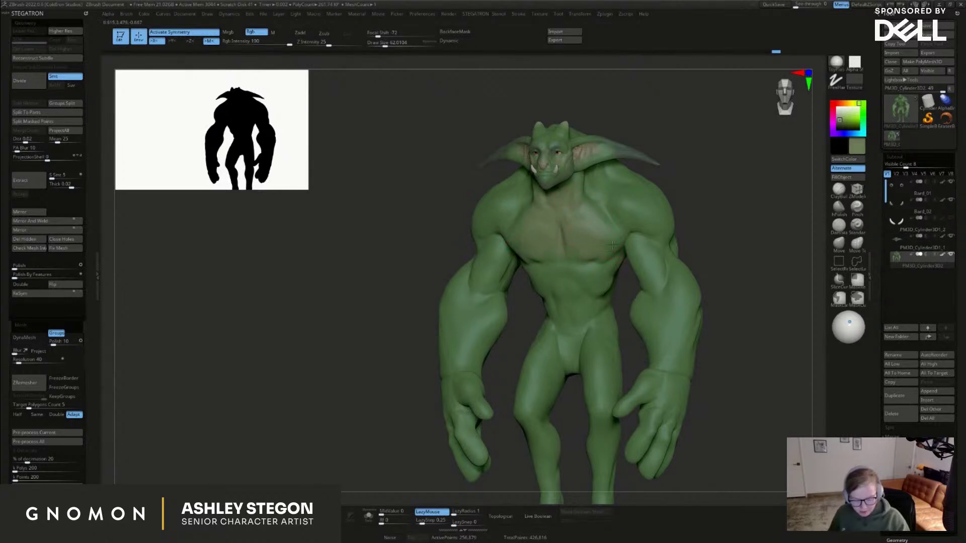
shift+right_drag(634, 245, 631, 237)
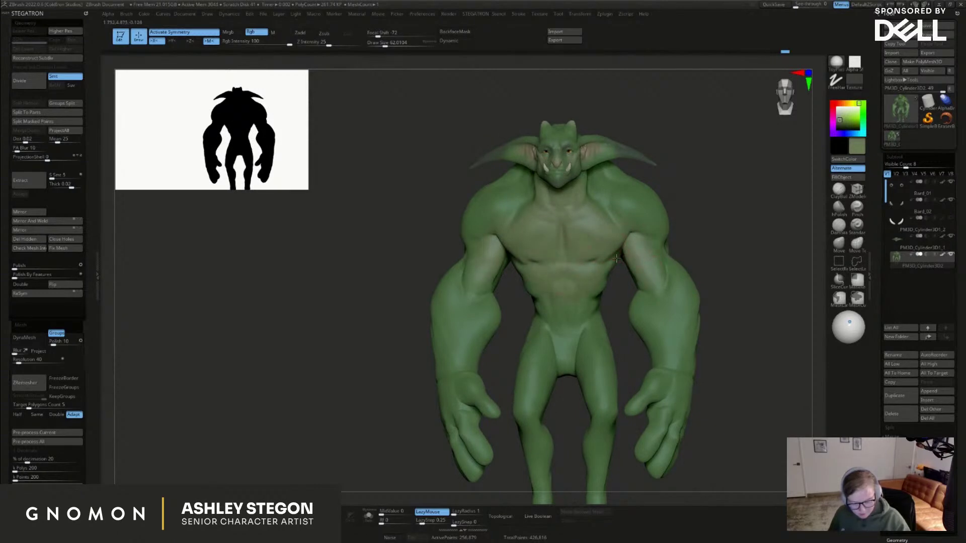
Extend the muted grey-green paint over the lower abdomen, groin and inner thighs
right_drag(611, 262, 582, 278)
drag(567, 355, 568, 368)
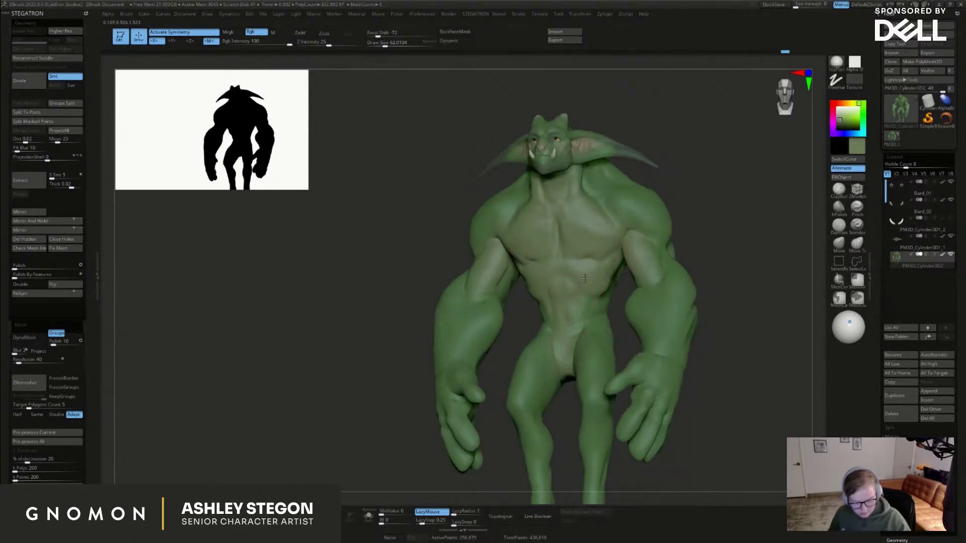
mouse_move(580, 320)
right_down()
mouse_move(587, 294)
mouse_move(575, 330)
right_up()
drag(575, 330, 557, 333)
drag(592, 392, 602, 375)
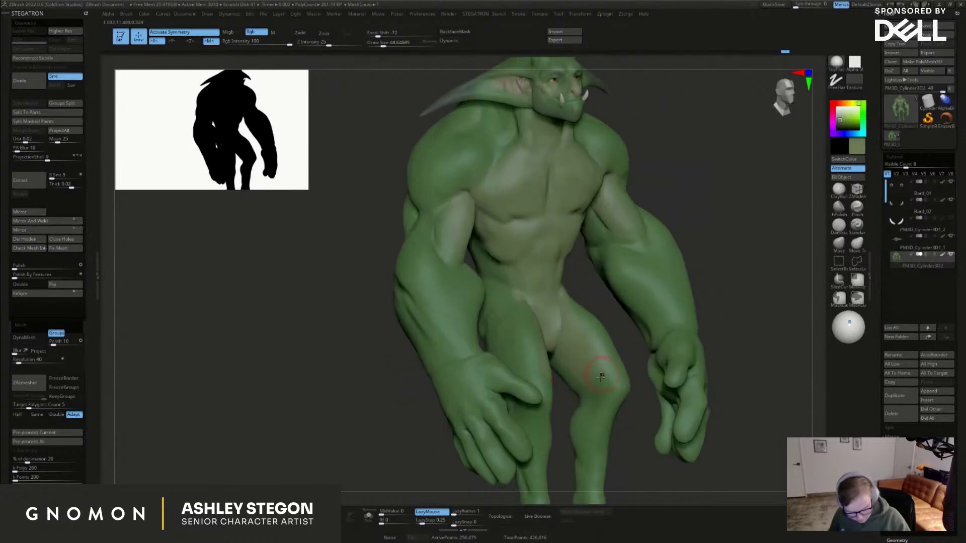
right_drag(622, 370, 584, 366)
Paint the inner forearms, palms and undersides of the fingers in the same muted grey-green
key(bracketright)
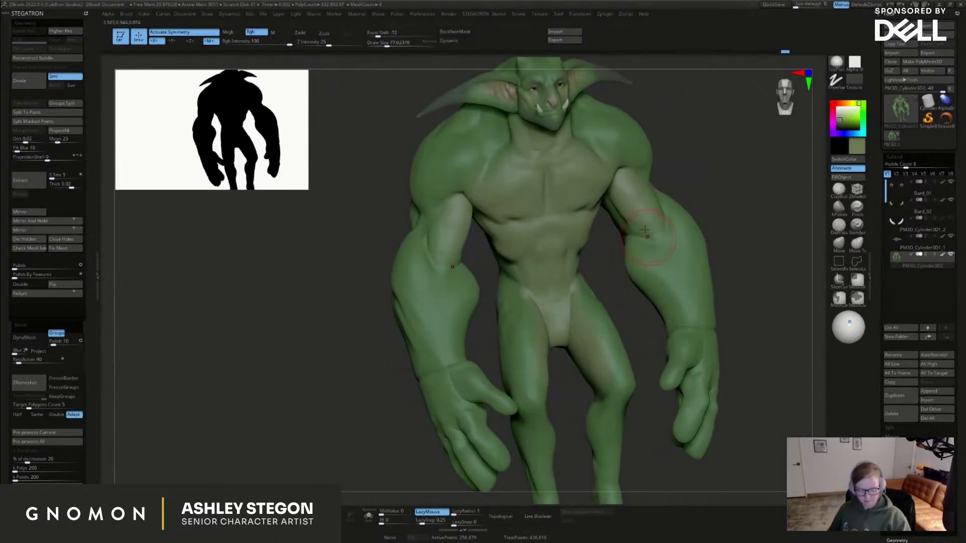
right_drag(682, 293, 668, 356)
key(bracketleft)
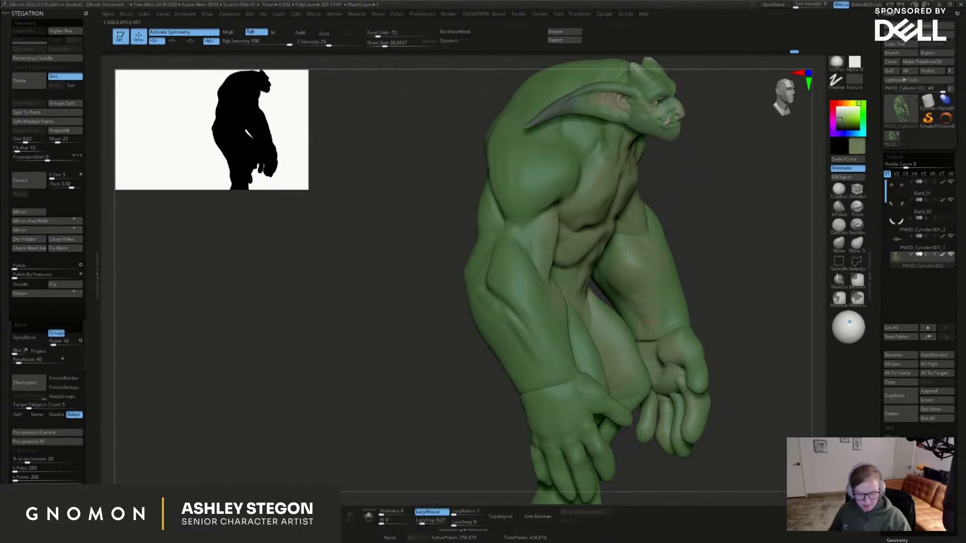
mouse_move(650, 217)
right_down()
mouse_move(606, 155)
mouse_move(553, 188)
mouse_move(568, 173)
mouse_move(704, 220)
right_up()
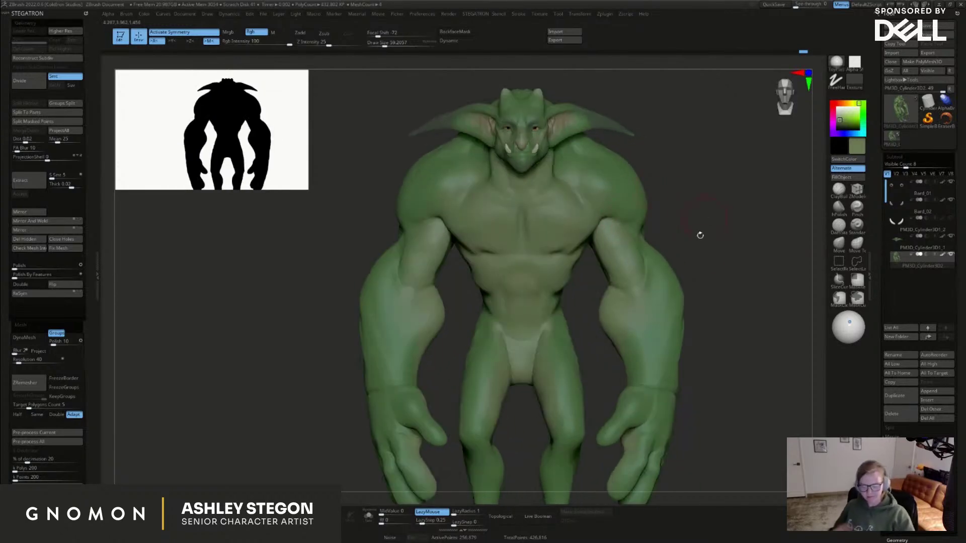
Build up the lower abdomen and pelvis forms with the ClayBuildup brush and smooth the crotch
click(839, 190)
key(s)
right_drag(557, 335, 529, 278)
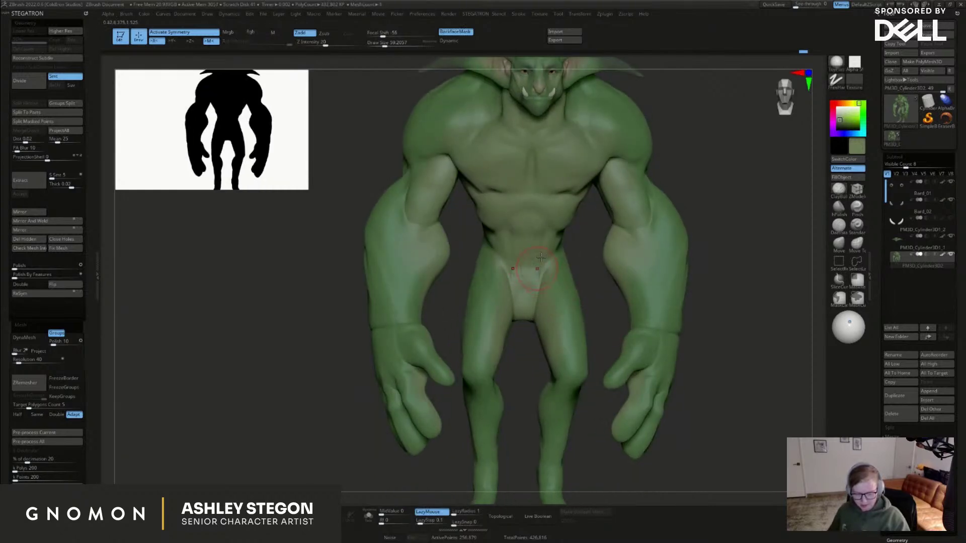
key(bracketleft)
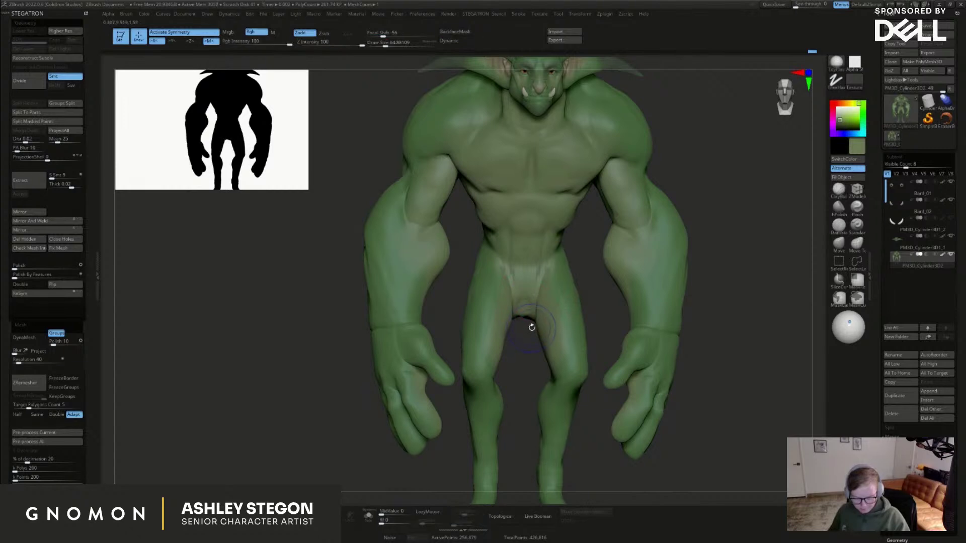
shift+drag(529, 324, 523, 319)
right_drag(537, 318, 547, 320)
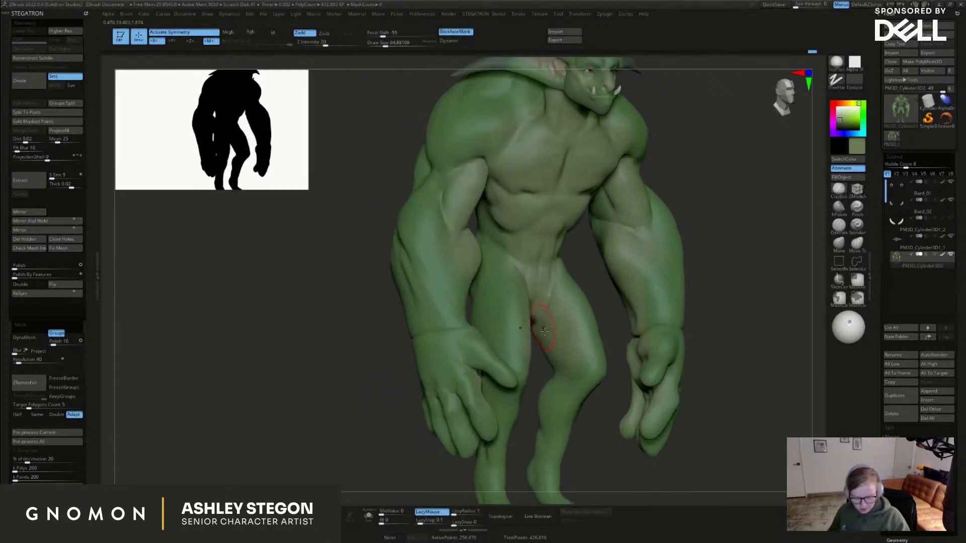
Reshape the crotch and the adjoining inner thighs with the Move brush
right_drag(639, 236, 655, 257)
click(840, 246)
key(s)
drag(549, 316, 530, 294)
Add volume to the groin and inner thighs with the ClayBuildup brush
click(838, 190)
key(s)
right_drag(542, 295, 537, 316)
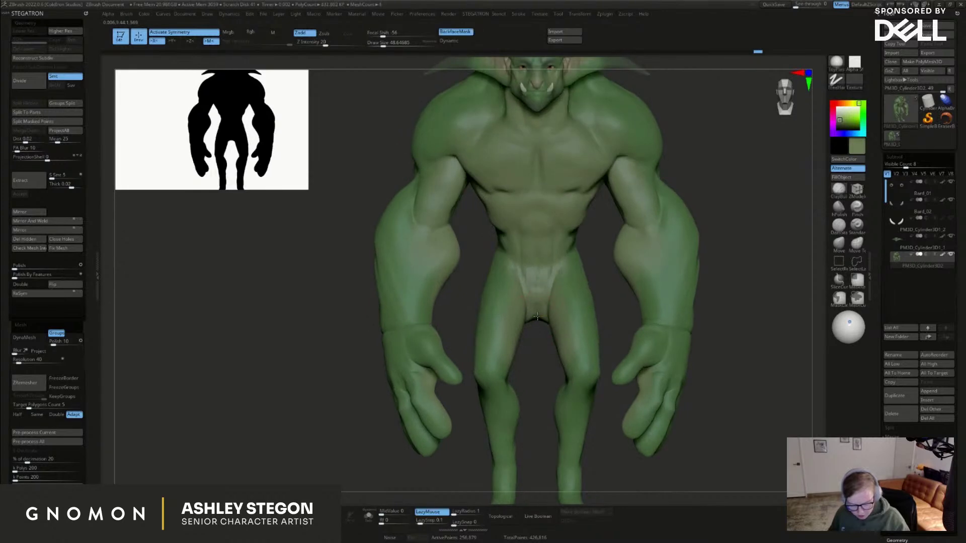
mouse_move(551, 277)
right_down()
mouse_move(546, 263)
mouse_move(536, 337)
mouse_move(545, 322)
right_up()
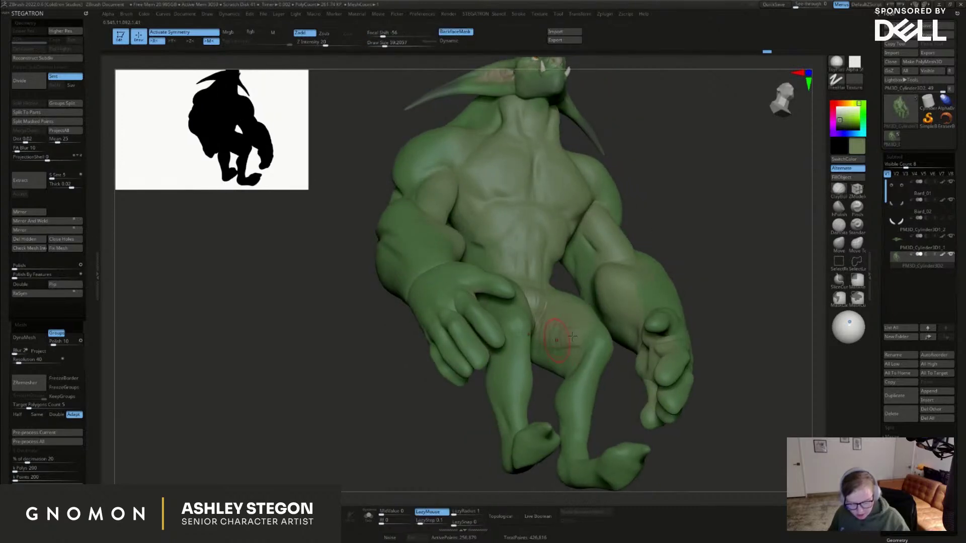
right_drag(566, 336, 540, 306)
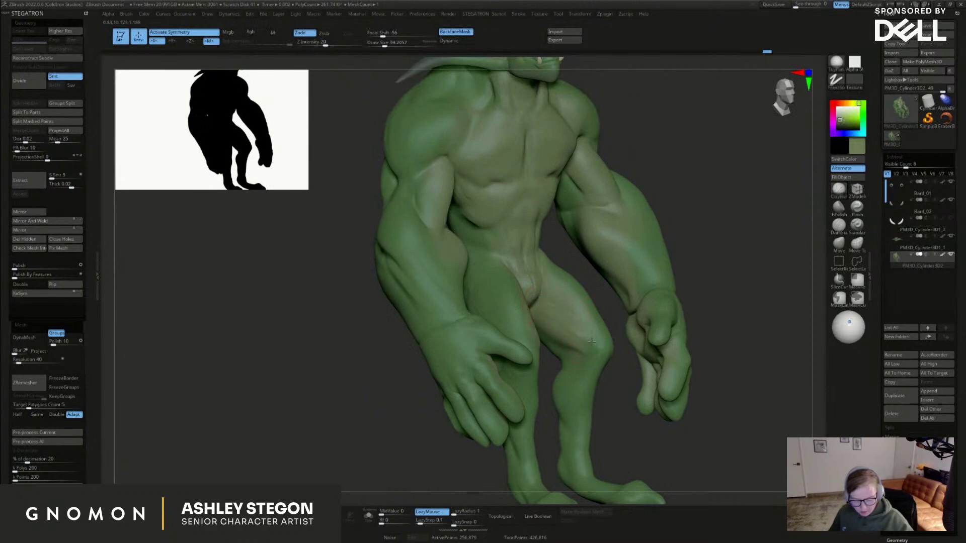
Build up muscle forms on the front and outside of the thighs, then smooth them with a larger brush
key(bracketleft)
key(bracketright)
mouse_move(611, 347)
right_down()
mouse_move(615, 360)
mouse_move(609, 315)
right_up()
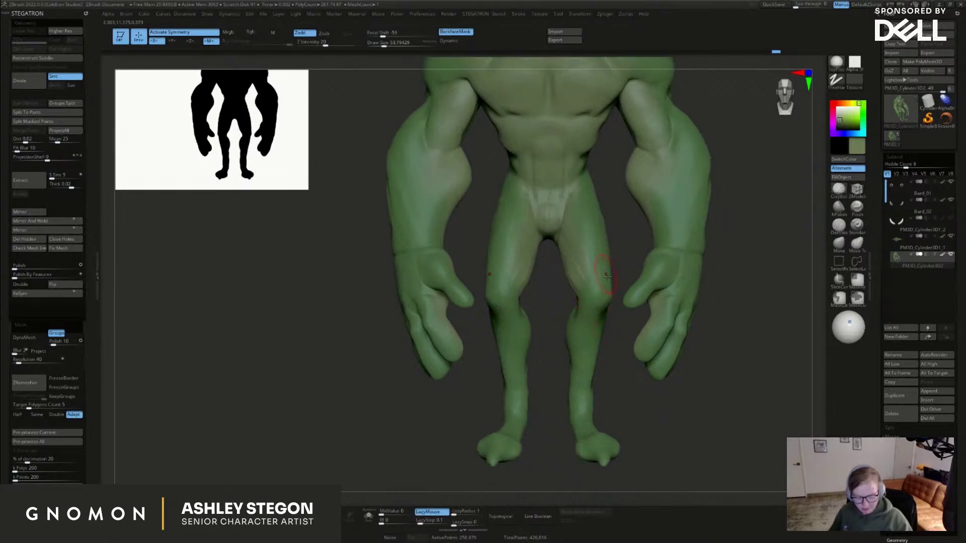
key(bracketright)
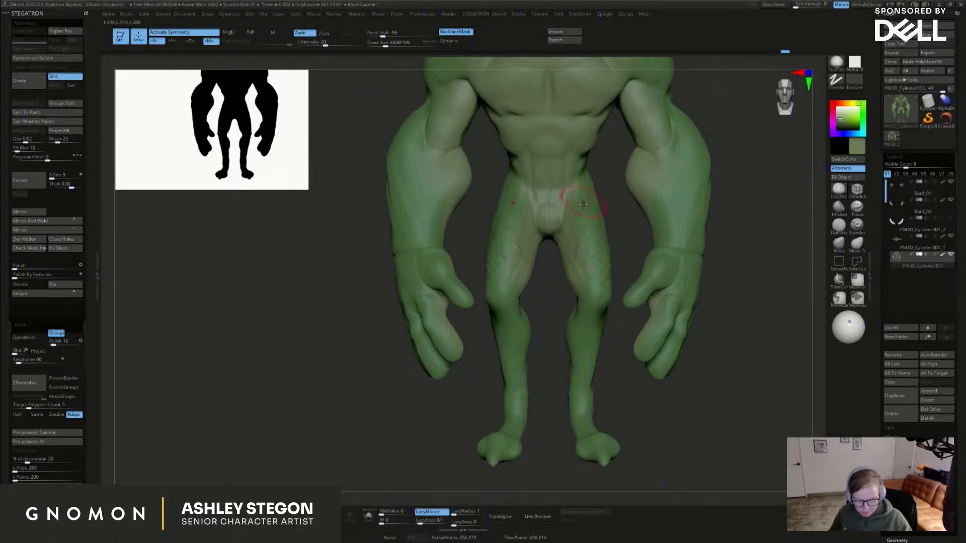
shift+drag(583, 204, 584, 211)
shift+drag(575, 279, 573, 267)
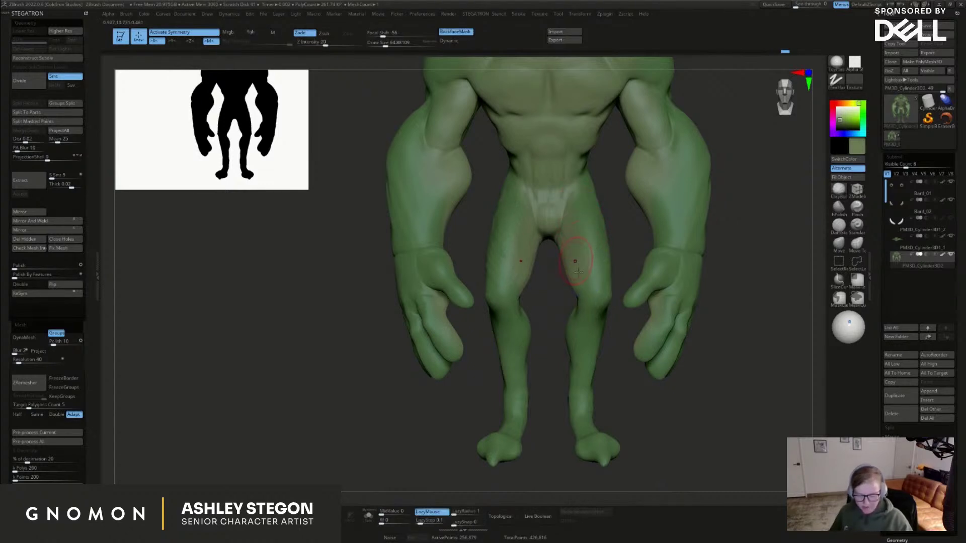
Refine the inner thigh muscles with a resized ClayBuildup brush and check the figure in profile
right_drag(573, 260, 573, 277)
key(s)
mouse_move(573, 280)
mouse_down()
mouse_move(575, 254)
mouse_move(569, 261)
mouse_up()
right_drag(572, 241, 578, 237)
mouse_move(591, 175)
right_down()
mouse_move(585, 183)
mouse_move(602, 179)
mouse_move(615, 226)
mouse_move(654, 237)
mouse_move(611, 192)
mouse_move(662, 371)
mouse_move(706, 391)
mouse_move(685, 349)
mouse_move(686, 359)
right_up()
click(605, 191)
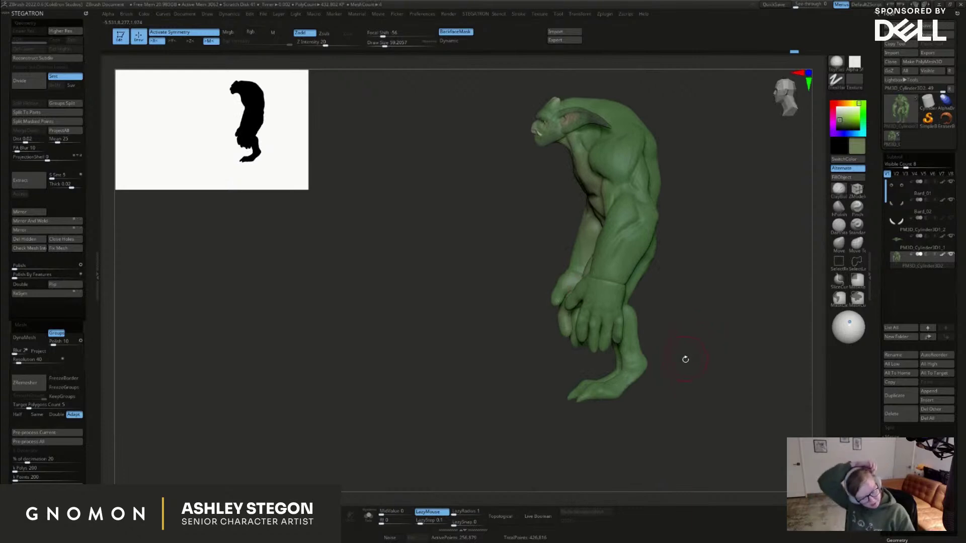
Block in the kneecaps with a small ClayBuildup brush
right_drag(660, 291, 661, 257)
key(s)
drag(677, 308, 675, 310)
key(s)
drag(653, 393, 648, 394)
ctrl+right_drag(578, 374, 577, 393)
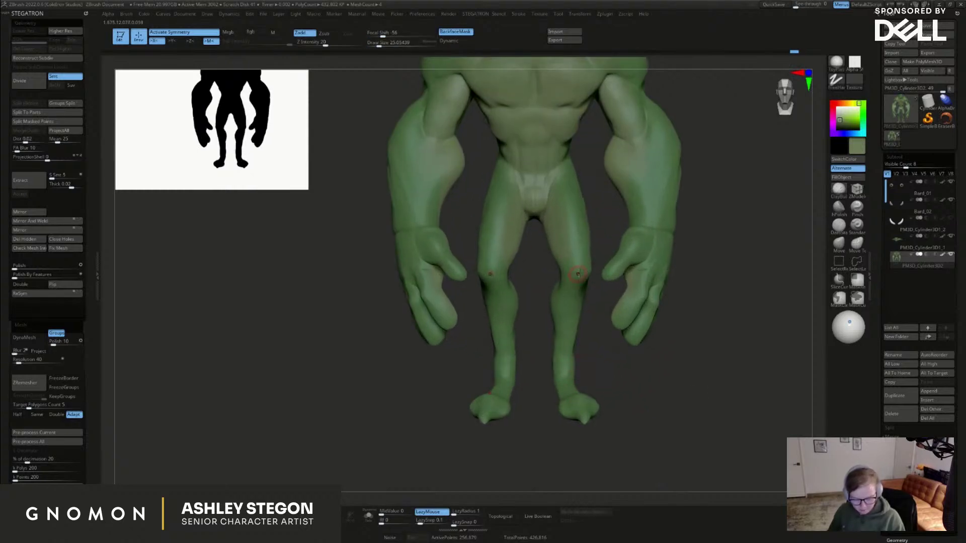
Build up the shin and knee transitions on the front and sides of the lower legs with a resized ClayBuildup brush
right_drag(681, 327, 666, 270)
ctrl+right_drag(673, 236, 613, 347)
alt+right_drag(599, 412, 599, 339)
mouse_move(599, 339)
right_down()
mouse_move(662, 340)
mouse_move(619, 338)
mouse_move(633, 333)
mouse_move(634, 307)
right_up()
mouse_move(633, 307)
ctrl+right_down()
mouse_move(629, 328)
mouse_move(614, 324)
ctrl+right_up()
key(s)
drag(619, 218, 622, 219)
key(s)
drag(618, 206, 618, 226)
key(s)
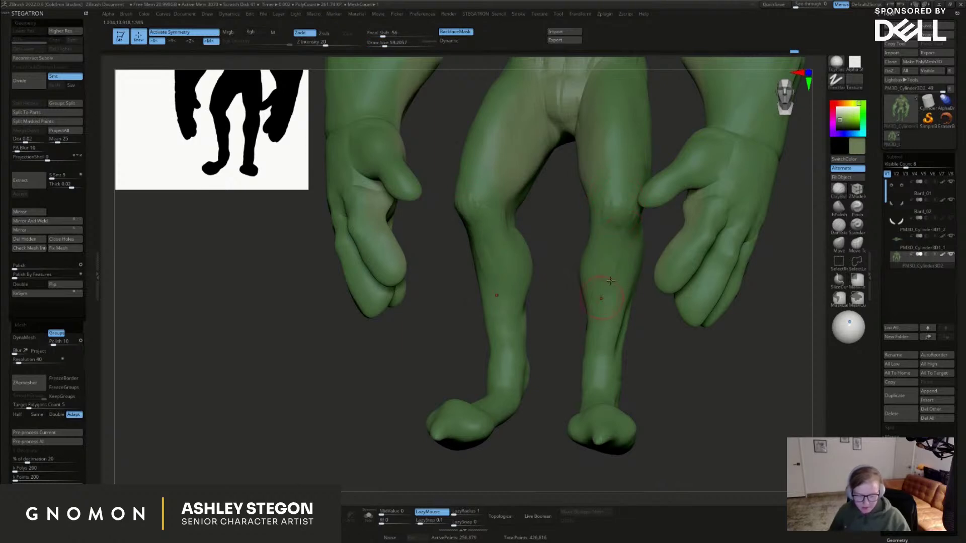
right_drag(611, 264, 618, 254)
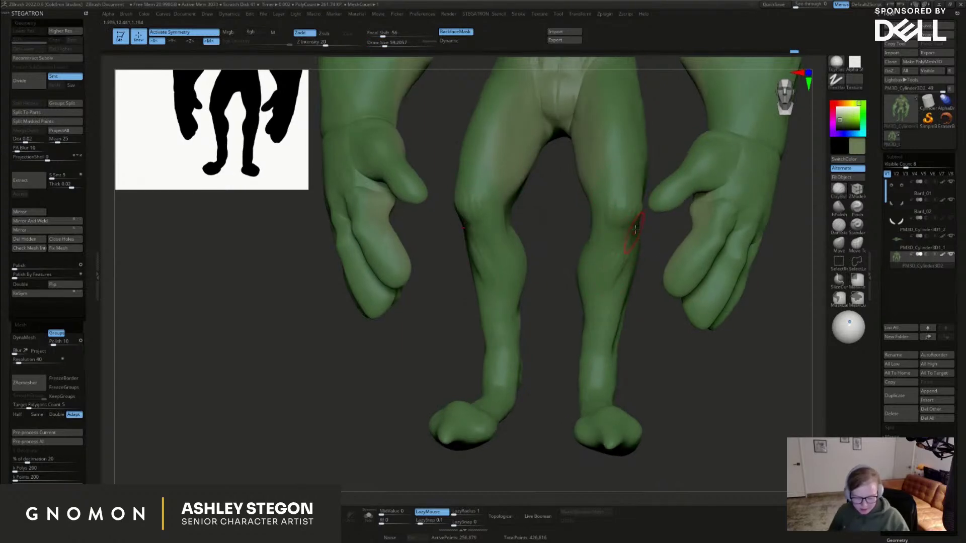
right_drag(600, 309, 615, 255)
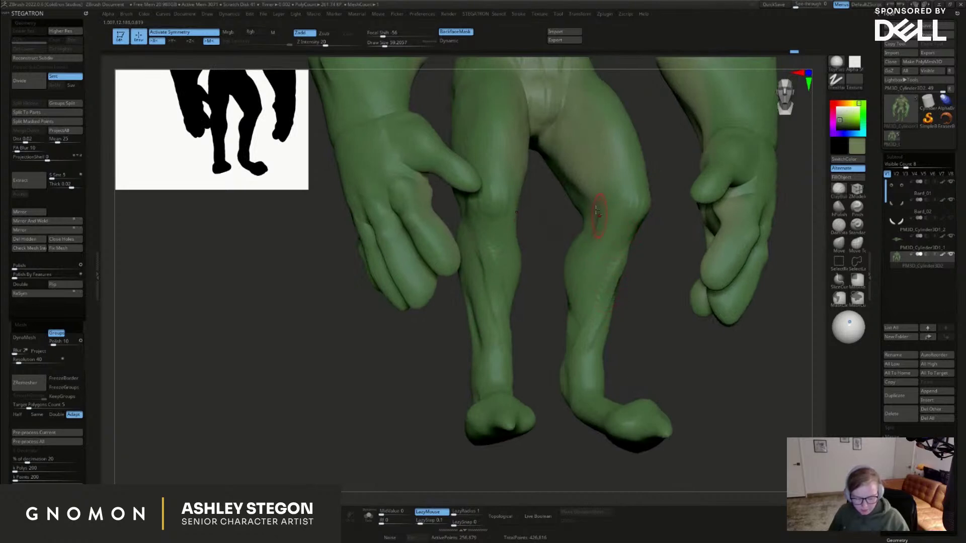
Sculpt the calf muscles on the back of the lower legs, then smooth them with a larger brush
key(s)
drag(602, 204, 604, 221)
mouse_move(595, 223)
right_down()
mouse_move(561, 215)
mouse_move(586, 205)
mouse_move(610, 243)
mouse_move(610, 275)
right_up()
key(bracketright)
mouse_move(562, 231)
right_down()
mouse_move(539, 291)
mouse_move(562, 297)
right_up()
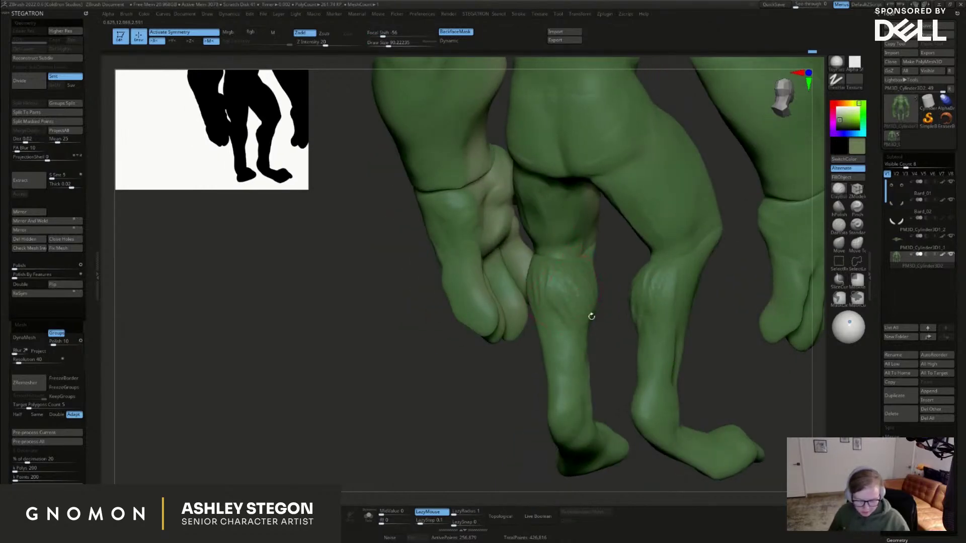
shift+drag(589, 298, 594, 254)
mouse_move(602, 246)
right_down()
mouse_move(586, 249)
mouse_move(620, 239)
mouse_move(581, 242)
mouse_move(604, 252)
mouse_move(619, 237)
right_up()
key(bracketleft)
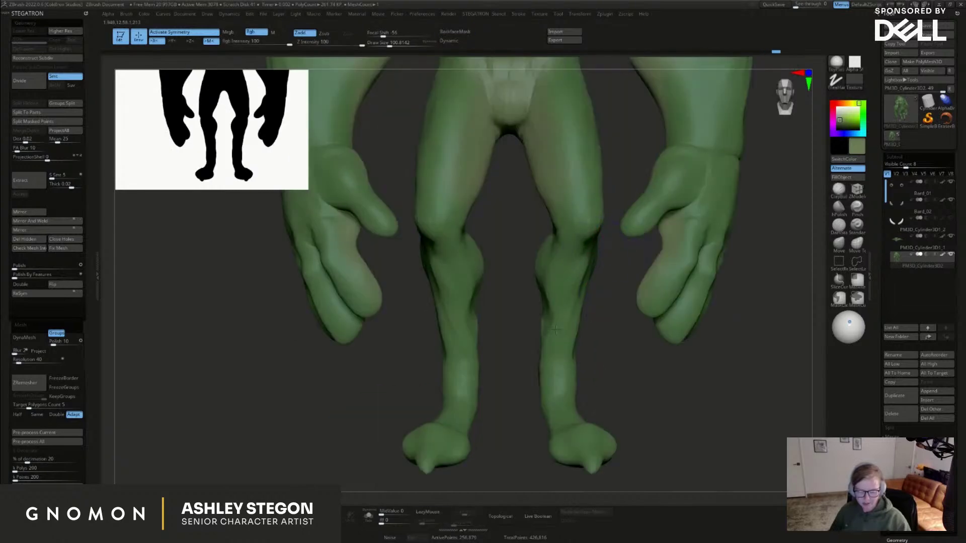
Refine the inner contour of the calves and shins with a smaller ClayBuildup brush and smooth it
alt+right_drag(599, 366, 602, 328)
key(s)
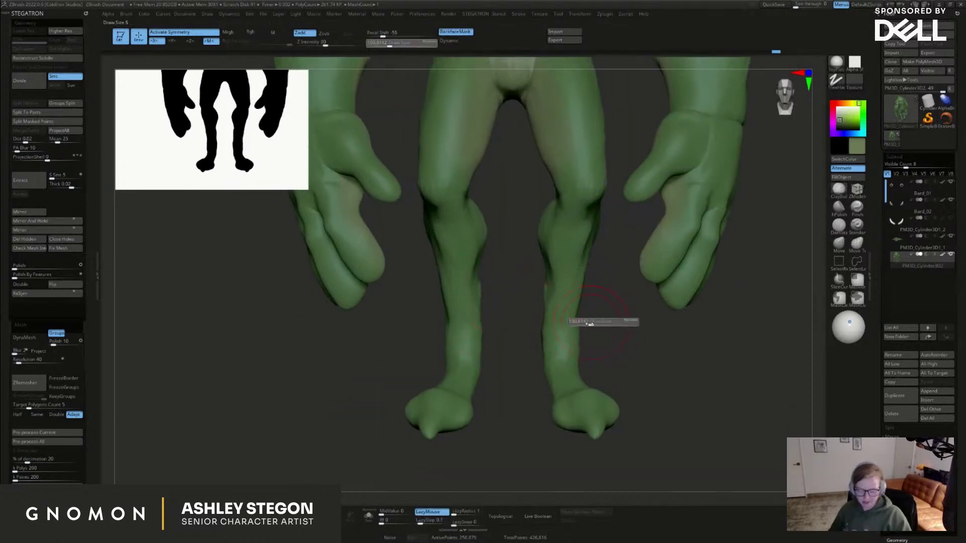
drag(585, 322, 589, 322)
right_drag(558, 308, 582, 301)
key(bracketleft)
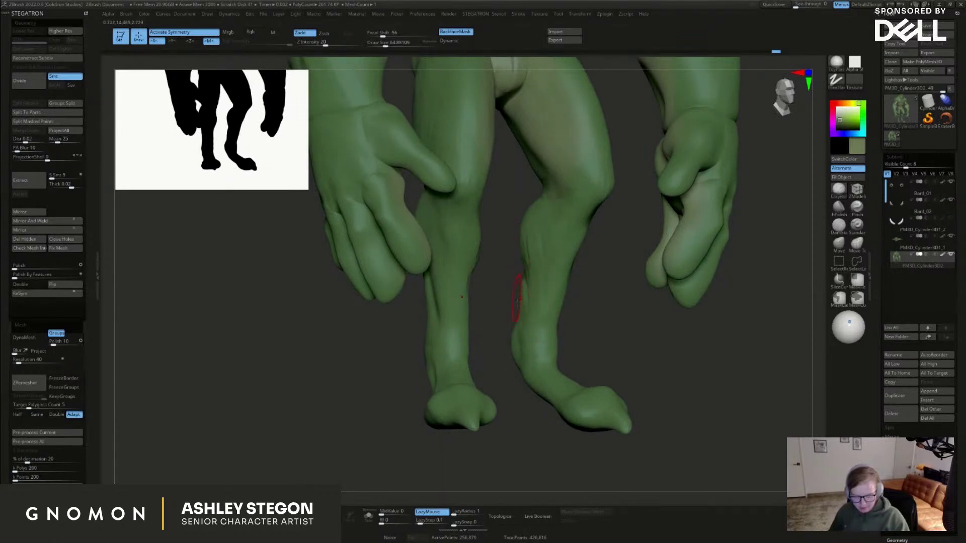
shift+drag(522, 281, 524, 287)
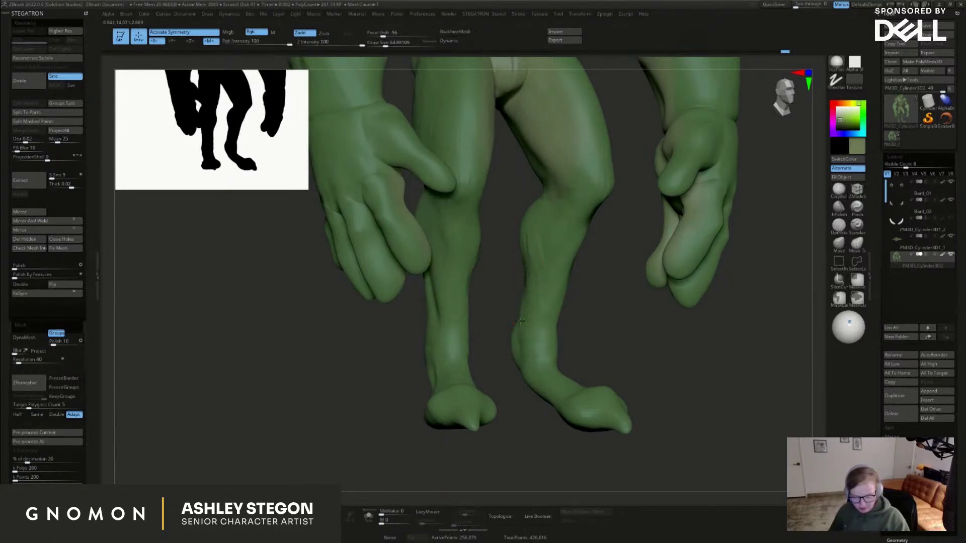
Smooth the lower shins and ankles, resizing the brush as needed
key(s)
drag(570, 255, 572, 255)
key(shift)
shift+drag(557, 326, 563, 306)
shift+drag(558, 352, 554, 294)
drag(589, 241, 584, 241)
mouse_move(554, 352)
shift+mouse_down()
mouse_move(513, 322)
mouse_move(518, 315)
shift+mouse_up()
mouse_move(519, 314)
alt+right_down()
mouse_move(510, 326)
mouse_move(504, 316)
mouse_move(599, 313)
alt+right_up()
key(shift)
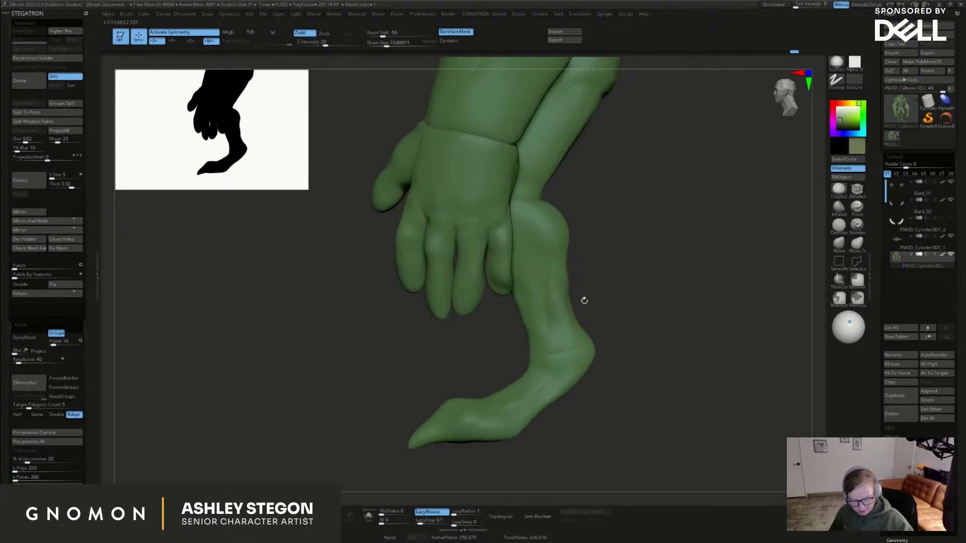
Define the ankle bone and outer calf muscle from the side view, then smooth the calf strokes
key(shift)
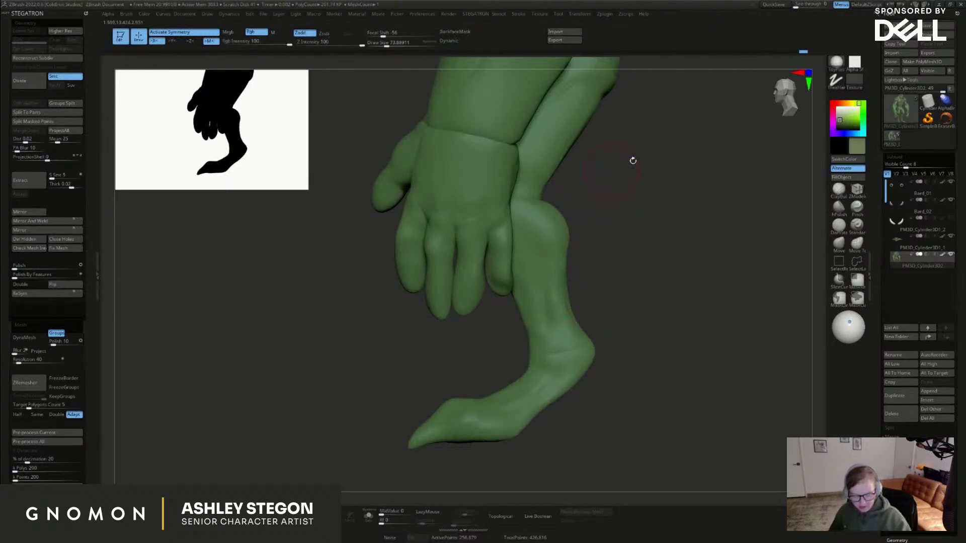
key(s)
drag(580, 354, 572, 356)
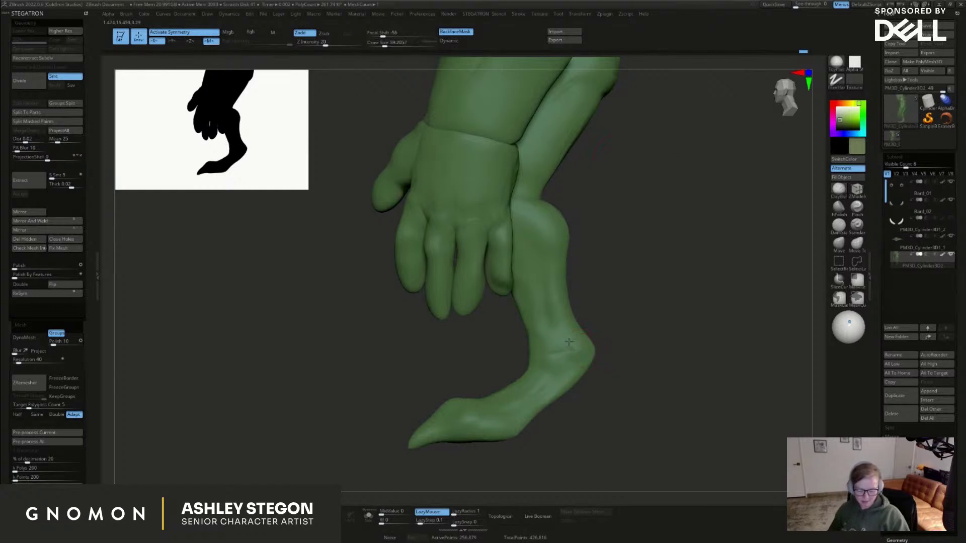
right_drag(546, 264, 530, 245)
key(s)
drag(528, 247, 552, 283)
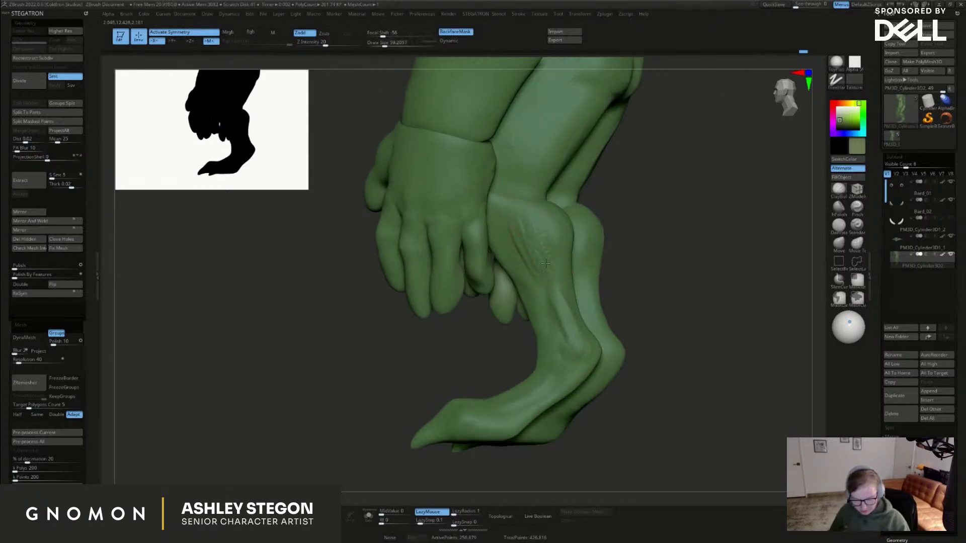
shift+drag(552, 246, 544, 230)
shift+drag(549, 283, 539, 263)
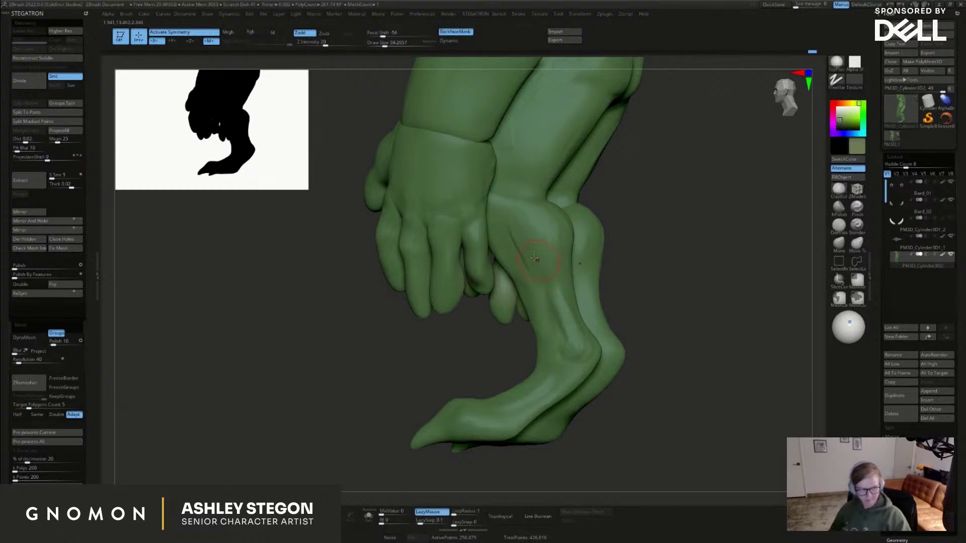
Add a tendon form running down the outer lower leg towards the ankle
mouse_move(553, 331)
right_down()
mouse_move(612, 295)
mouse_move(561, 288)
mouse_move(565, 275)
mouse_move(541, 286)
mouse_move(574, 285)
mouse_move(568, 262)
mouse_move(564, 300)
right_up()
drag(564, 296, 557, 332)
mouse_move(579, 326)
right_down()
mouse_move(561, 343)
mouse_move(566, 261)
mouse_move(506, 265)
mouse_move(518, 237)
mouse_move(523, 271)
mouse_move(495, 278)
right_up()
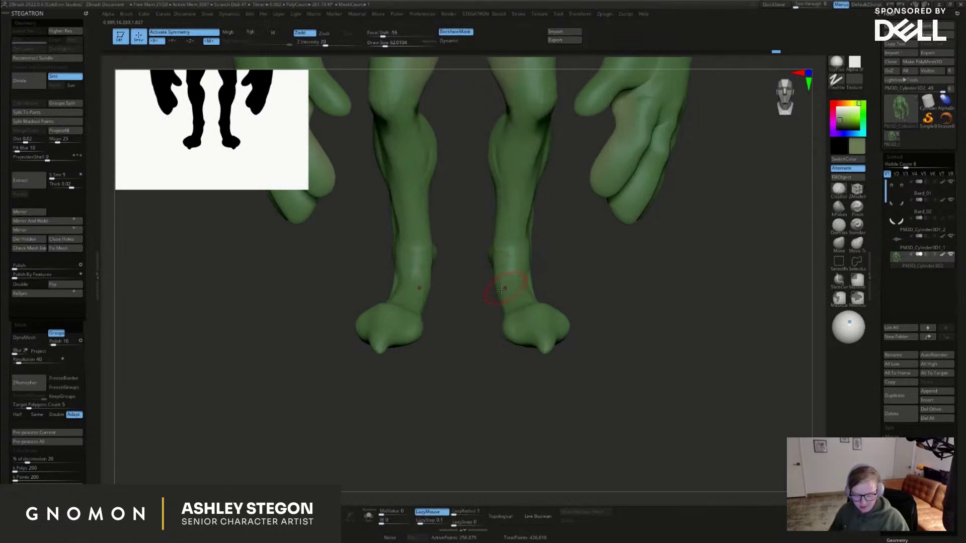
Reshape the inner ankles and insteps from the front with the Move brush at varying sizes
click(838, 244)
key(s)
drag(534, 280, 495, 291)
key(s)
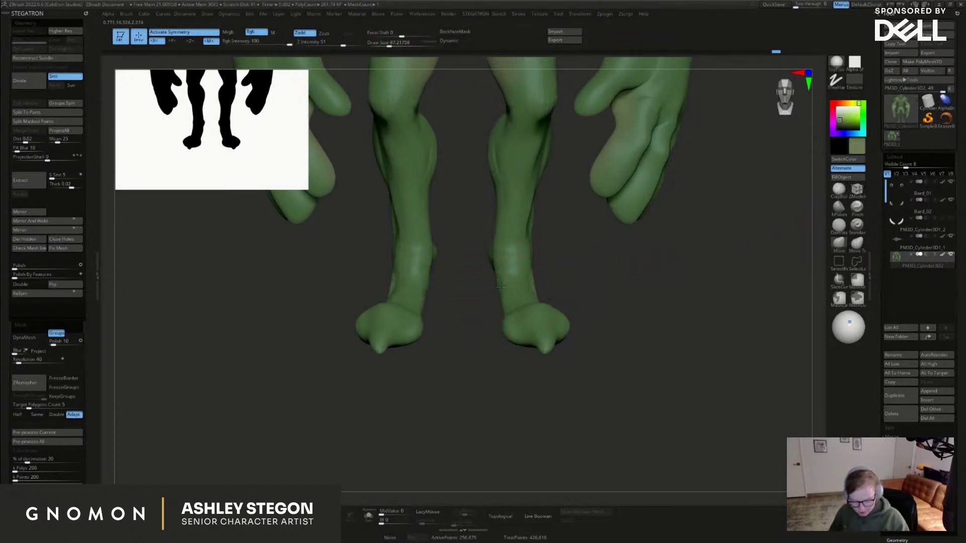
key(bracketright)
key(bracketright)
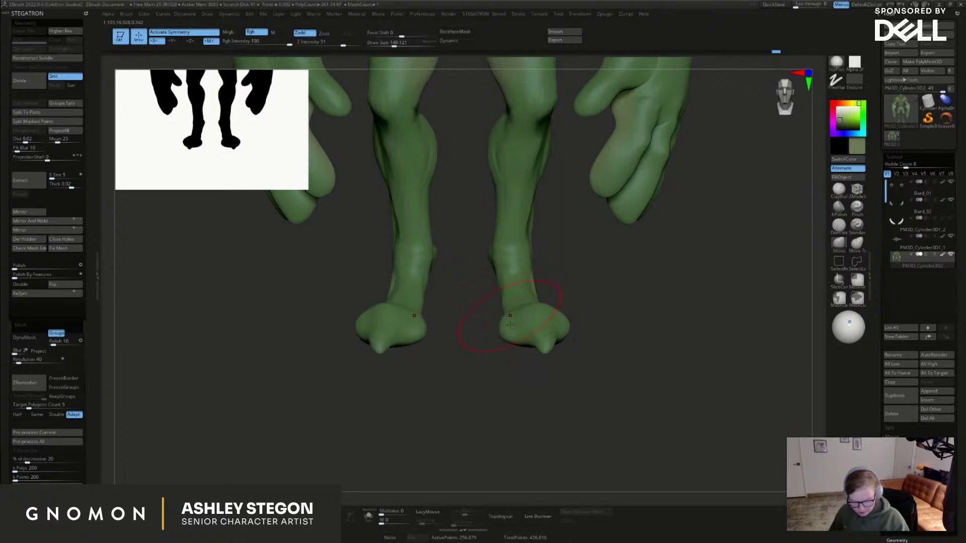
right_drag(509, 324, 506, 276)
key(bracketleft)
key(bracketleft)
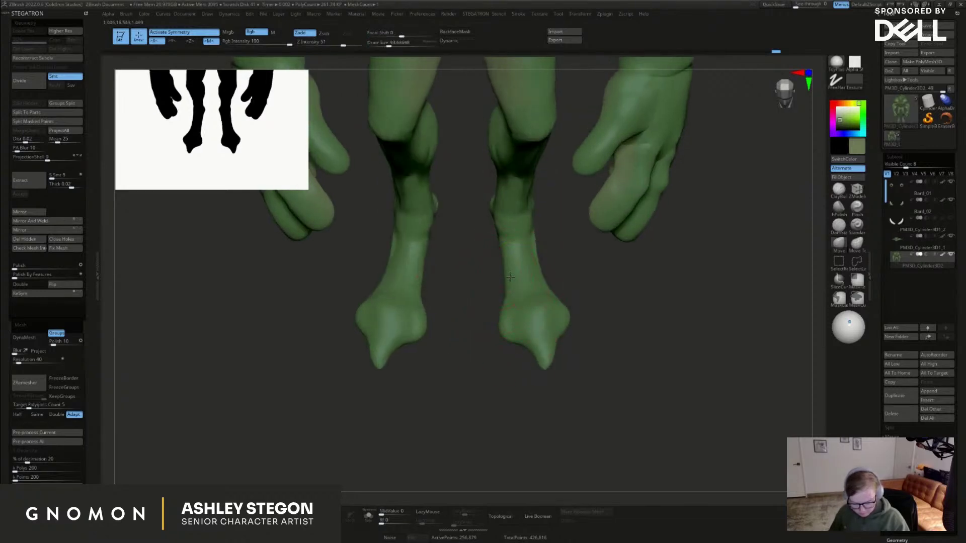
Adjust the silhouette of the feet and heels from several angles with a resized Move brush
mouse_move(568, 316)
right_down()
mouse_move(499, 283)
mouse_move(538, 380)
right_up()
key(bracketright)
key(bracketleft)
mouse_move(521, 345)
right_down()
mouse_move(549, 292)
mouse_move(588, 376)
mouse_move(453, 380)
right_up()
key(s)
drag(609, 384, 607, 383)
right_drag(607, 383, 599, 378)
key(s)
drag(599, 379, 615, 380)
drag(518, 351, 524, 352)
key(s)
drag(626, 368, 611, 368)
Isolate the feet and carve grooves between the toes along the top of each foot with the DamStandard brush
click(838, 225)
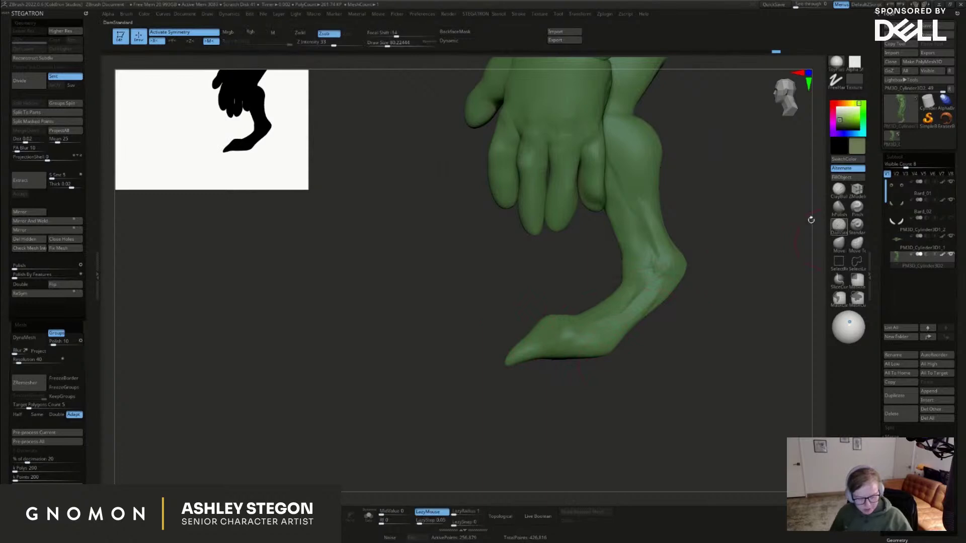
ctrl+shift+click(618, 333)
mouse_move(614, 345)
right_down()
mouse_move(636, 362)
mouse_move(626, 413)
mouse_move(659, 403)
mouse_move(656, 385)
right_up()
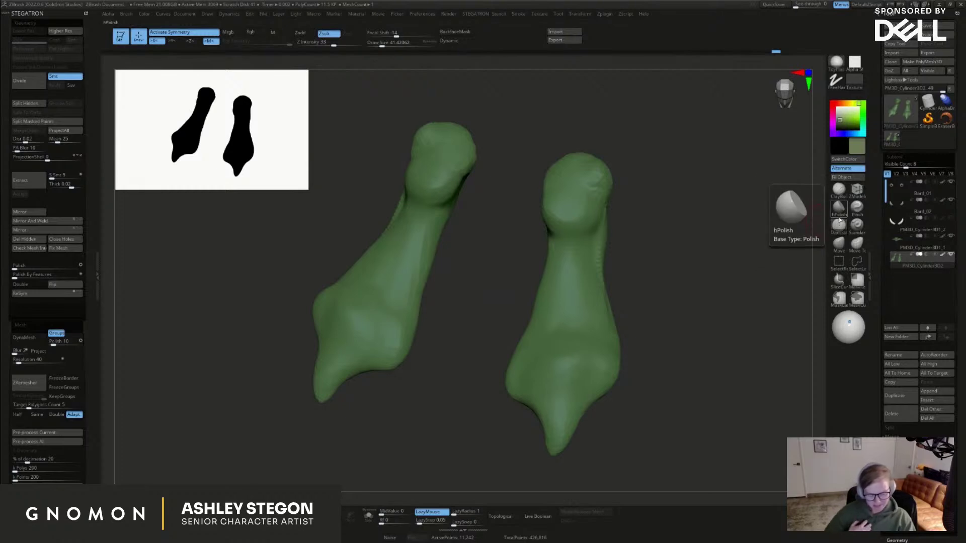
click(838, 206)
drag(582, 277, 589, 353)
mouse_move(483, 302)
mouse_down()
mouse_move(528, 302)
mouse_move(550, 350)
mouse_move(548, 373)
mouse_up()
drag(555, 304, 532, 390)
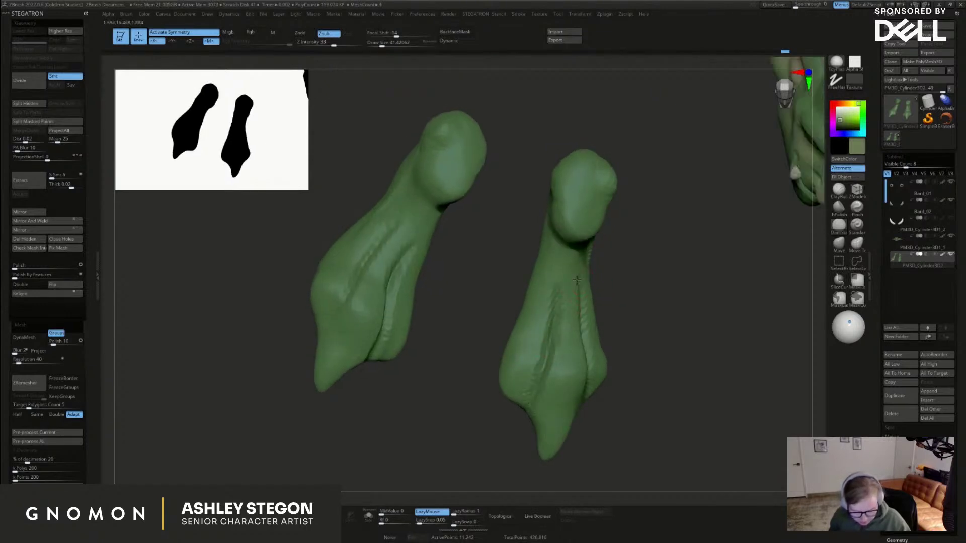
right_drag(581, 280, 579, 294)
drag(579, 296, 583, 334)
Build up the toes and the tendons on top of the feet with ClayBuildup, then smooth them
click(844, 190)
key(s)
mouse_move(540, 294)
mouse_down()
mouse_move(566, 306)
mouse_move(565, 318)
mouse_move(593, 321)
mouse_move(557, 356)
mouse_move(554, 388)
mouse_up()
mouse_move(528, 322)
mouse_down()
mouse_move(518, 351)
mouse_move(525, 358)
mouse_up()
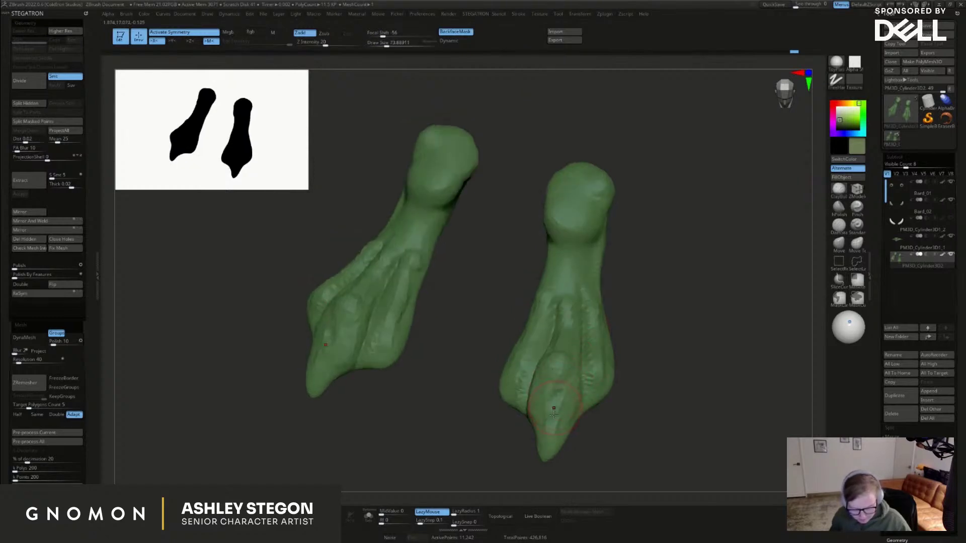
shift+drag(559, 357, 566, 313)
mouse_move(634, 364)
shift+mouse_down()
mouse_move(623, 377)
mouse_move(625, 421)
mouse_move(630, 392)
mouse_move(666, 410)
mouse_move(647, 398)
shift+mouse_up()
key([)
key([)
Refine the outer side of the foot, then reshape the instep and toe tip in profile with the Move brush
right_drag(645, 340, 603, 378)
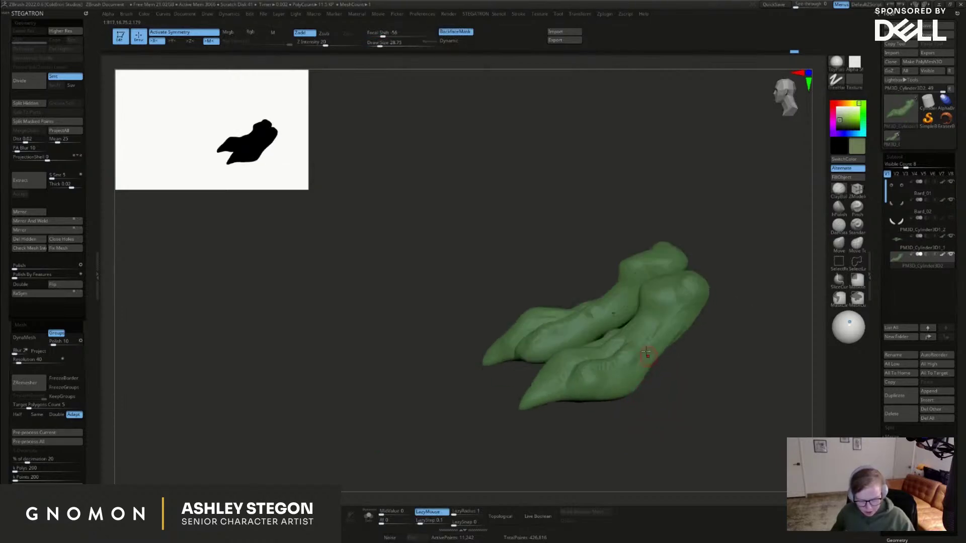
right_drag(656, 320, 629, 329)
mouse_move(649, 298)
right_down()
mouse_move(655, 319)
mouse_move(637, 300)
mouse_move(644, 401)
mouse_move(629, 380)
right_up()
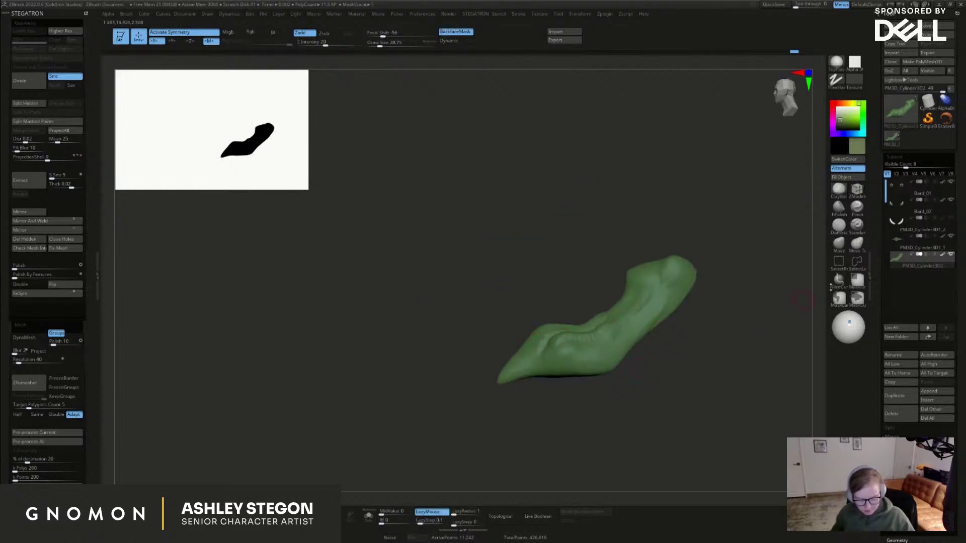
click(838, 245)
key(s)
key(s)
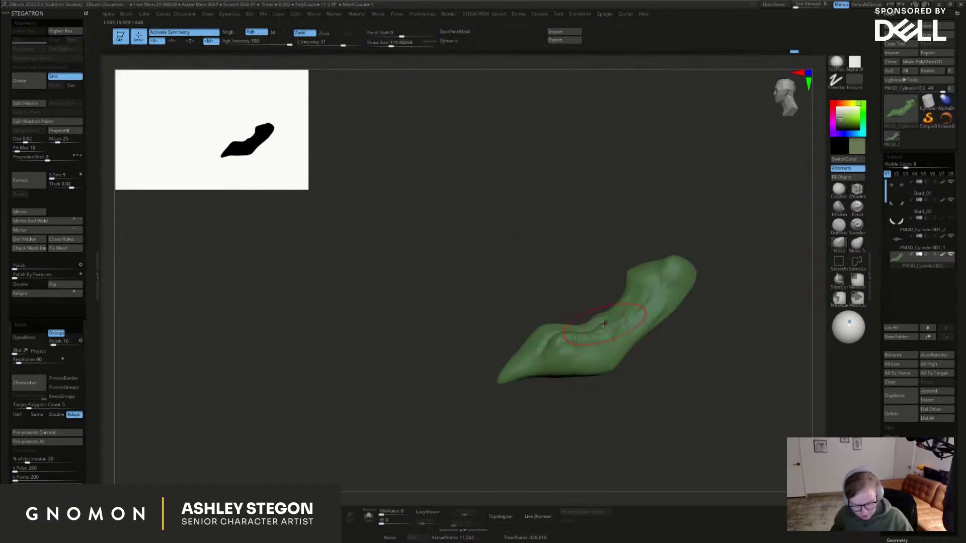
drag(570, 340, 544, 341)
key(s)
click(550, 329)
drag(502, 382, 505, 370)
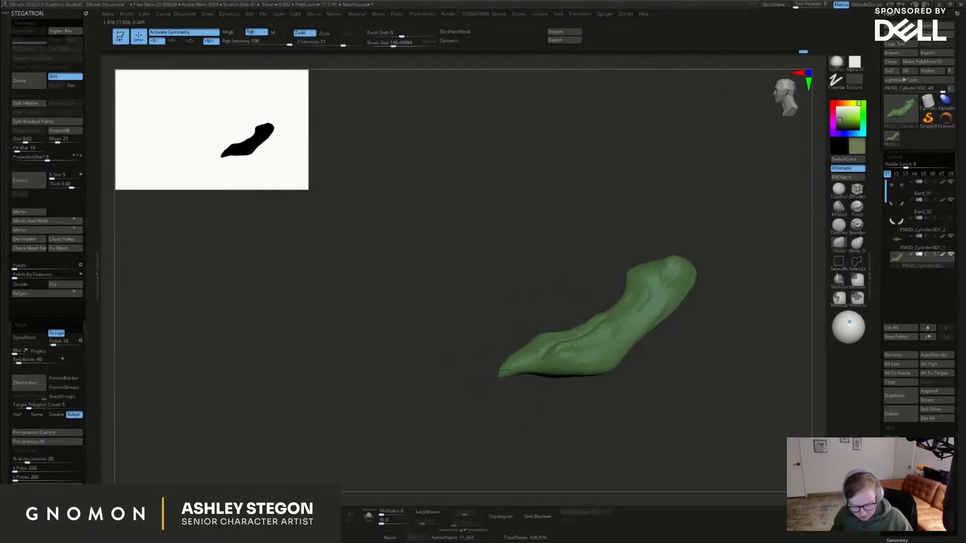
key(s)
mouse_move(601, 350)
mouse_down()
mouse_move(591, 368)
mouse_move(559, 370)
mouse_up()
Push the outer toes into shape from the front view with a resized Move brush
mouse_move(483, 397)
mouse_down()
mouse_move(619, 379)
mouse_move(705, 389)
mouse_move(681, 381)
mouse_up()
key(])
key(])
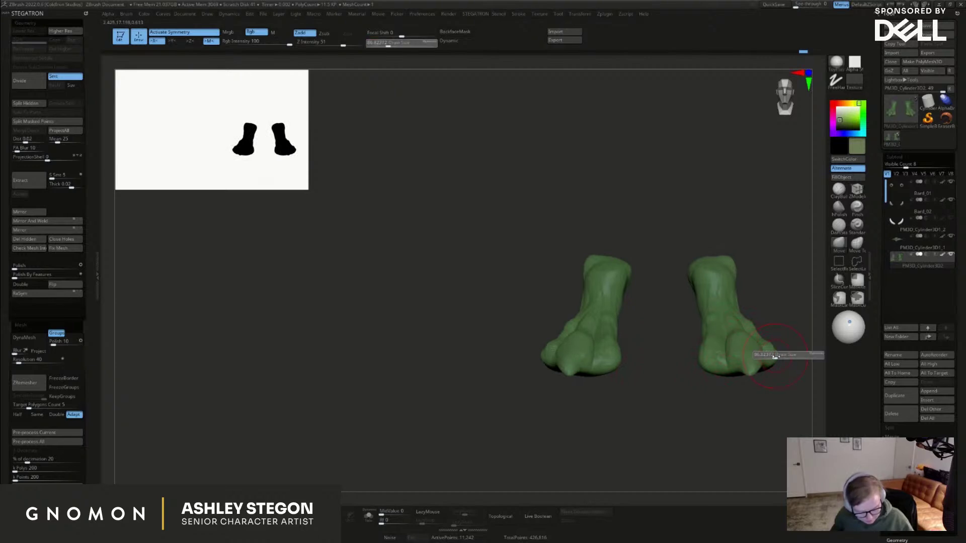
drag(778, 359, 773, 359)
drag(714, 373, 725, 289)
key(f)
key([)
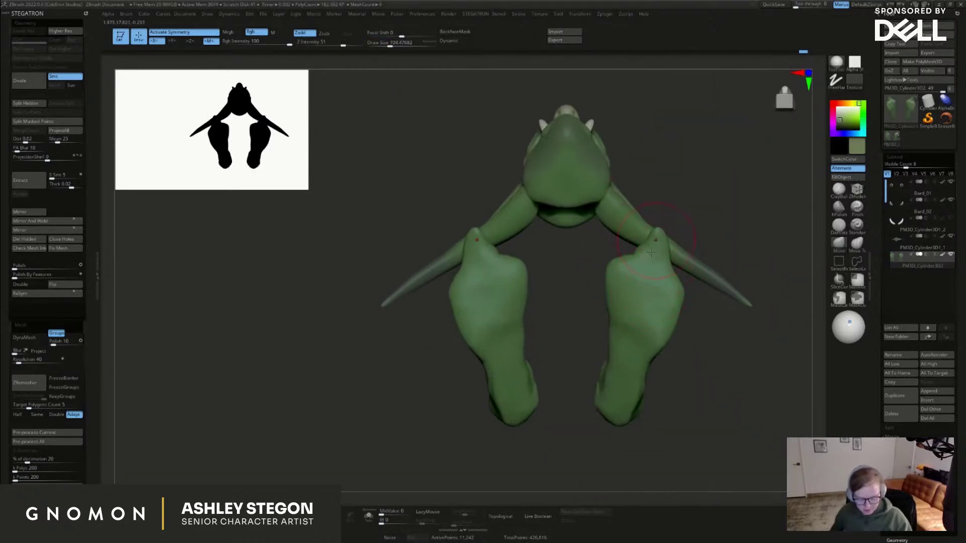
Reshape the outline of the soles and toes from below with the Move brush at varying sizes
mouse_move(632, 311)
mouse_down()
mouse_move(624, 323)
mouse_move(660, 344)
mouse_move(646, 323)
mouse_up()
key(s)
drag(640, 336, 654, 345)
key(])
key([)
key([)
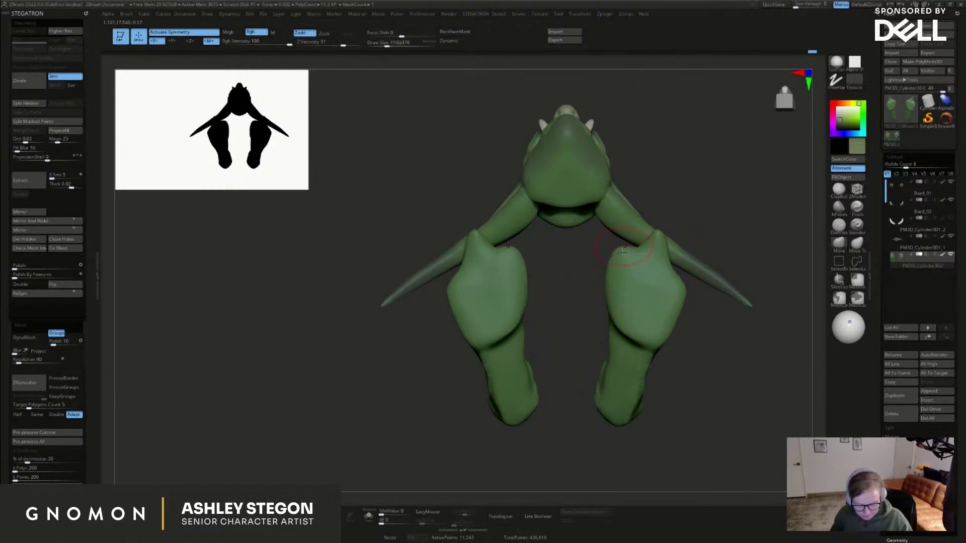
drag(682, 281, 678, 263)
drag(681, 296, 673, 322)
key(bracketright)
right_drag(630, 291, 638, 311)
drag(646, 294, 619, 290)
key(s)
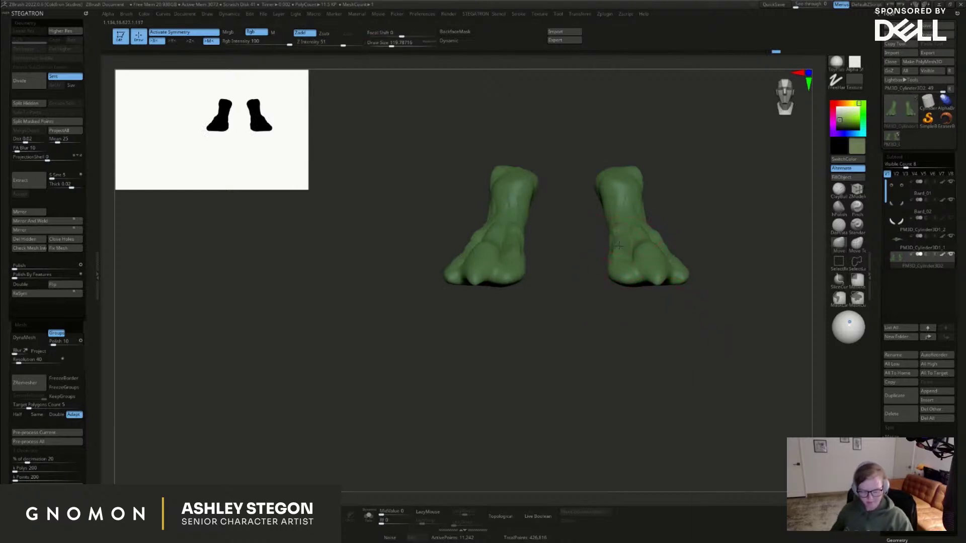
Unhide the rest of the body, smooth where the ankles meet the feet and adjust the outer toes
ctrl+shift+click(643, 333)
right_drag(672, 349, 672, 336)
mouse_move(648, 244)
right_down()
mouse_move(636, 254)
mouse_move(628, 241)
right_up()
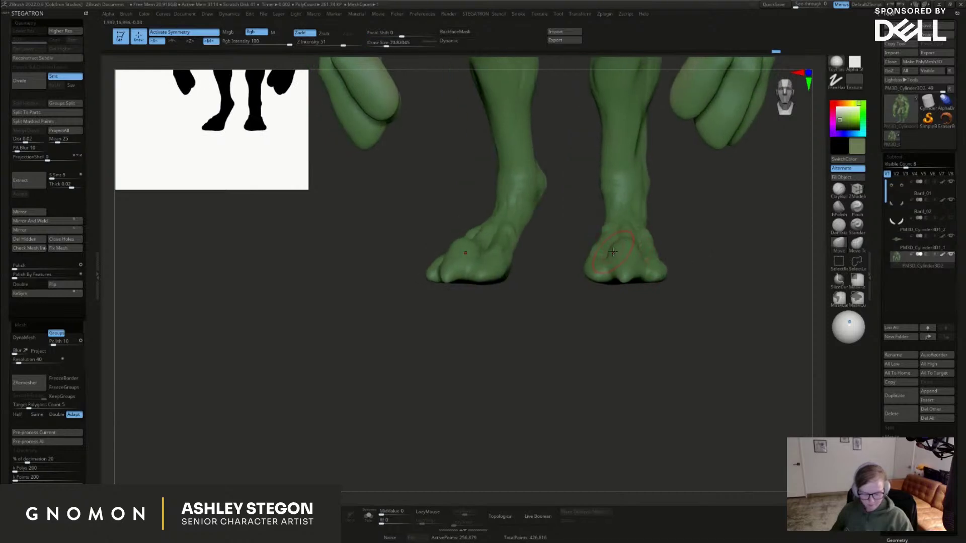
key(])
mouse_move(641, 214)
shift+mouse_down()
mouse_move(621, 204)
mouse_move(625, 212)
shift+mouse_up()
key(s)
click(659, 267)
mouse_move(718, 269)
right_down()
mouse_move(722, 349)
mouse_move(703, 315)
right_up()
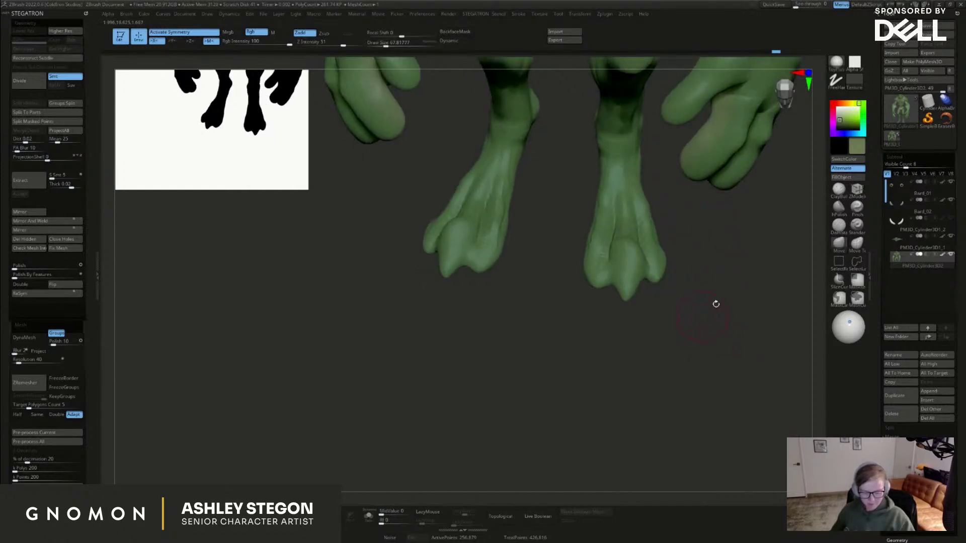
Build up the toe knuckles and the outer side of the feet with a small ClayBuildup brush
key(b)
key(c)
key(b)
drag(656, 251, 599, 260)
mouse_move(615, 289)
right_down()
mouse_move(610, 260)
mouse_move(645, 259)
mouse_move(674, 285)
mouse_move(654, 276)
mouse_move(670, 278)
mouse_move(686, 263)
mouse_move(676, 276)
right_up()
key(s)
drag(676, 276, 674, 276)
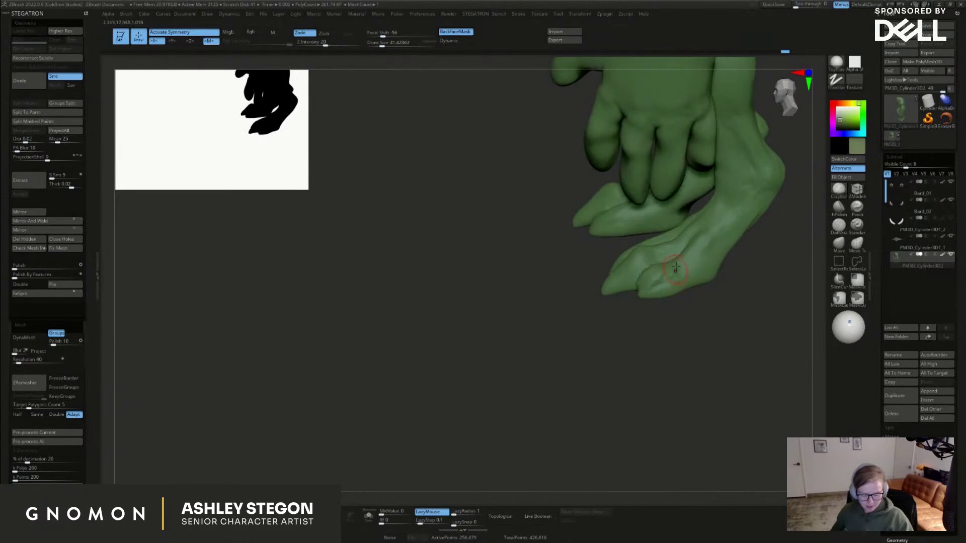
right_drag(696, 259, 670, 278)
key(s)
drag(670, 278, 671, 280)
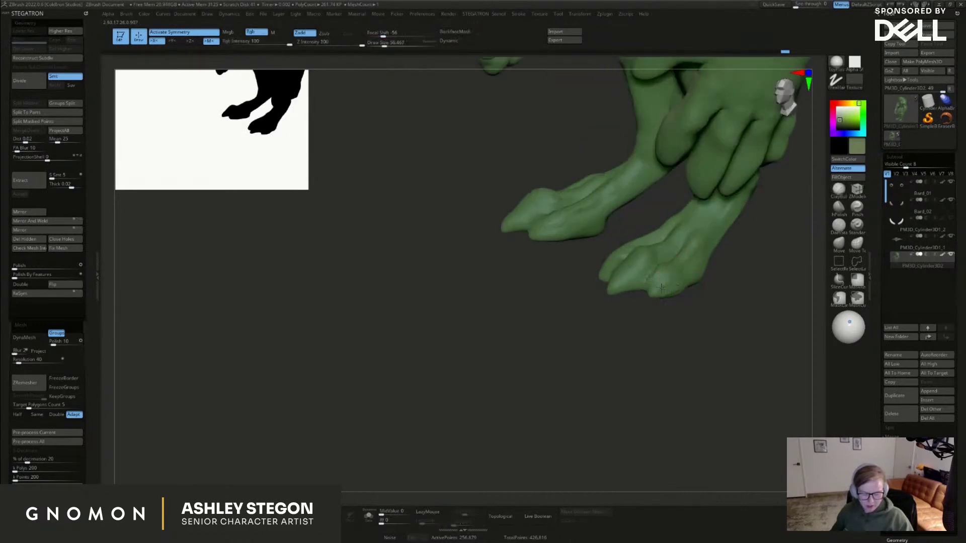
mouse_move(701, 326)
ctrl+right_down()
mouse_move(756, 338)
mouse_move(746, 401)
mouse_move(739, 360)
mouse_move(698, 336)
ctrl+right_up()
Deepen the toe grooves with DamStandard, add and smooth clay on the feet, and check the full figure in profile
click(839, 226)
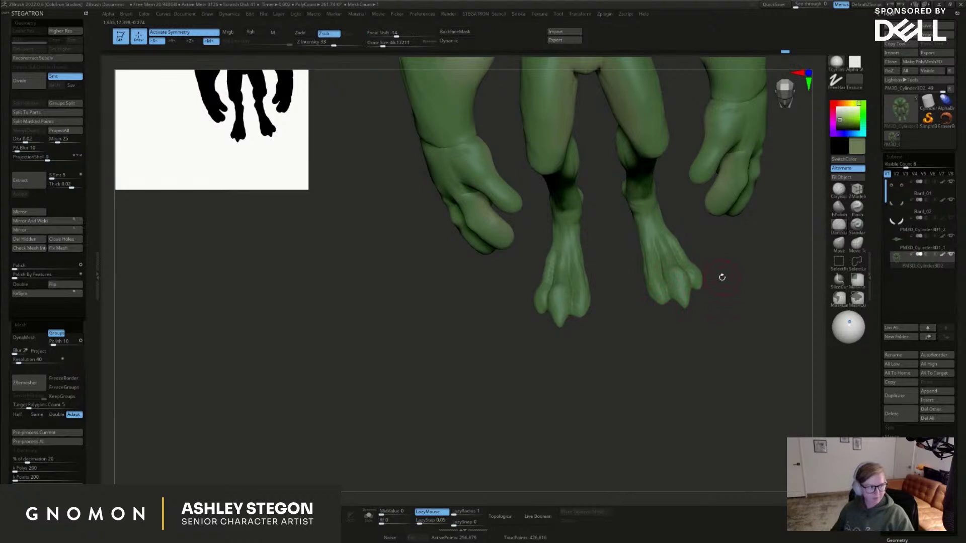
click(838, 194)
mouse_move(711, 304)
alt+right_down()
mouse_move(668, 392)
mouse_move(711, 215)
mouse_move(690, 295)
mouse_move(593, 303)
mouse_move(664, 297)
alt+right_up()
key(s)
drag(598, 293, 605, 294)
mouse_move(604, 282)
shift+mouse_down()
mouse_move(608, 266)
mouse_move(621, 290)
shift+mouse_up()
shift+right_drag(629, 261, 740, 223)
key(s)
drag(740, 224, 736, 226)
mouse_move(735, 231)
right_down()
mouse_move(741, 265)
mouse_move(715, 279)
mouse_move(733, 302)
mouse_move(711, 307)
mouse_move(736, 287)
right_up()
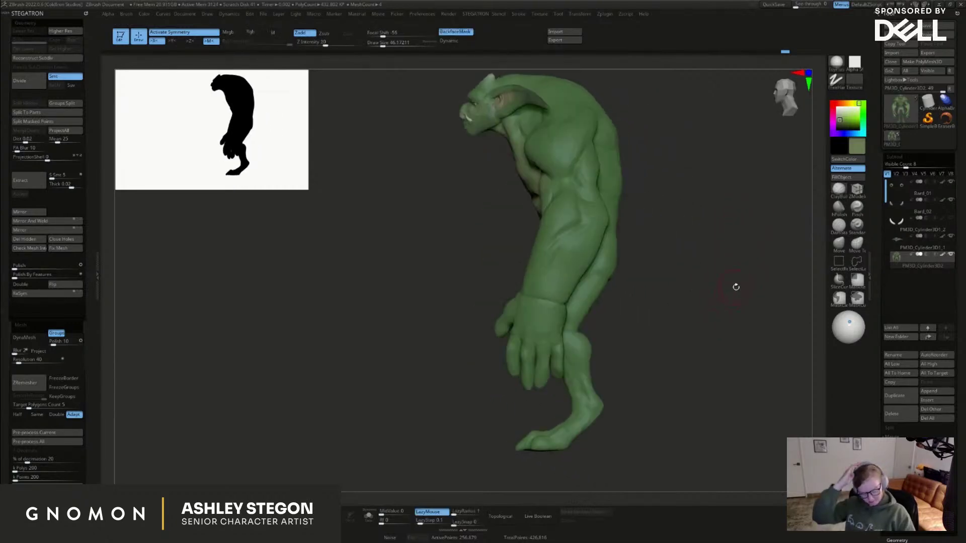
Append a Cylinder3D as a new subtool and move it out behind the troll's lower back
click(930, 401)
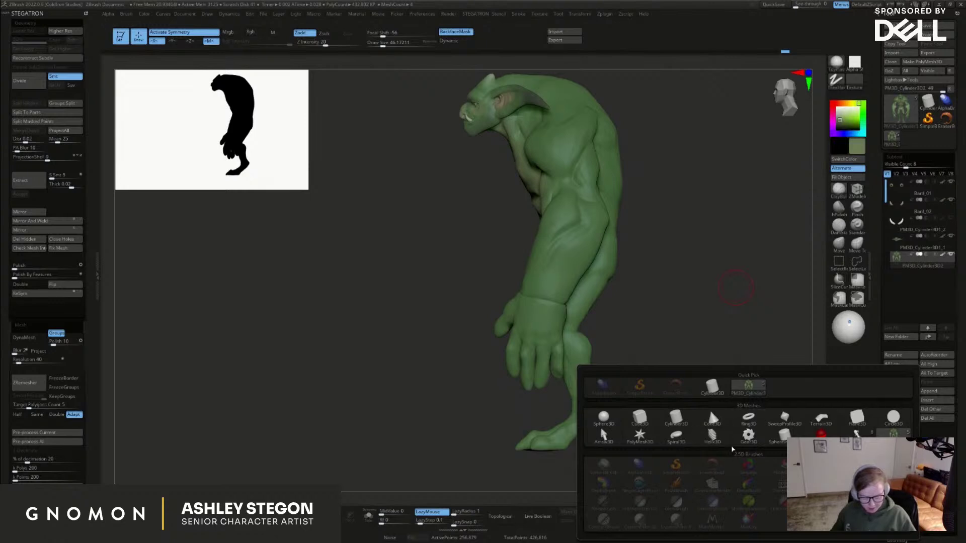
click(676, 418)
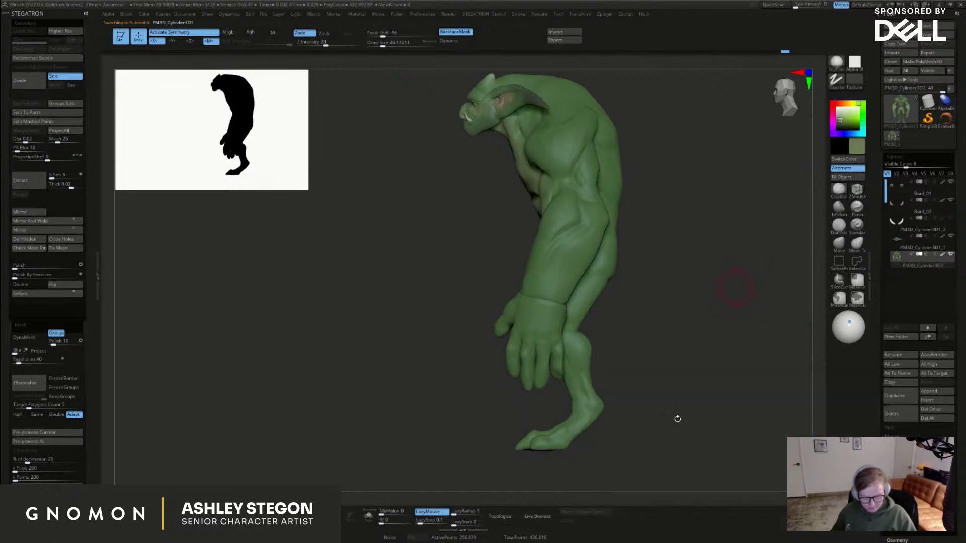
right_drag(696, 356, 635, 371)
key(w)
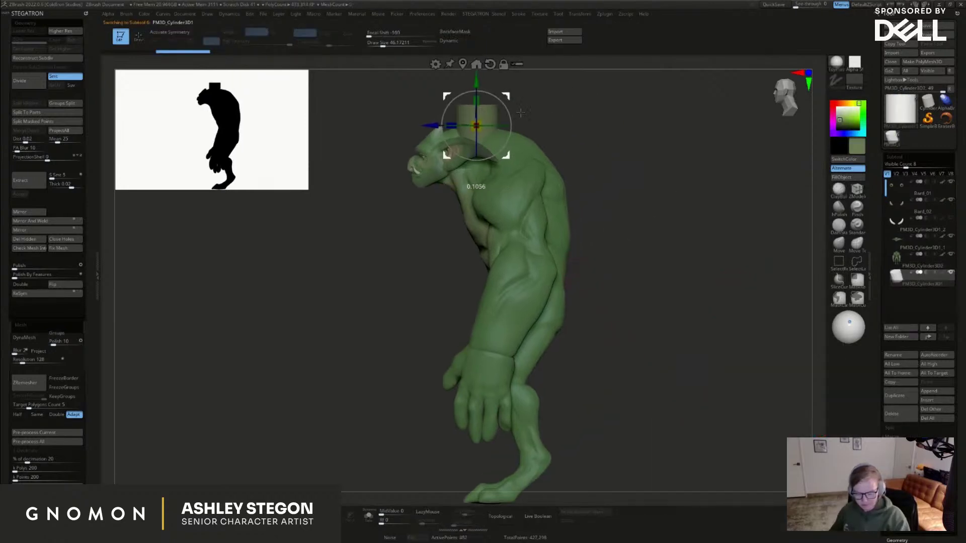
drag(474, 116, 598, 343)
right_drag(646, 344, 641, 394)
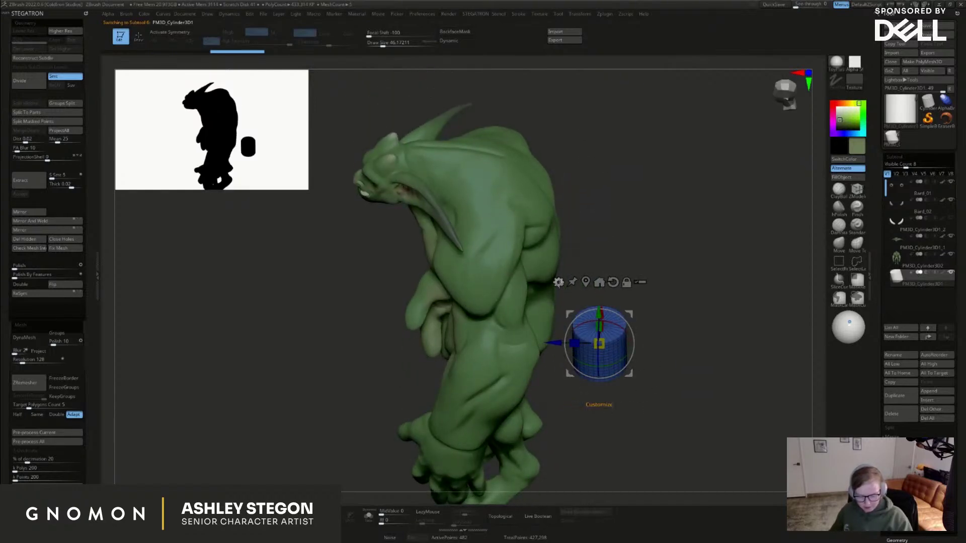
Customize the cylinder as a parametric primitive lying horizontally behind the troll, with far fewer segments
click(559, 283)
click(598, 286)
right_drag(642, 356, 630, 378)
drag(603, 347, 628, 373)
shift+right_drag(628, 373, 597, 416)
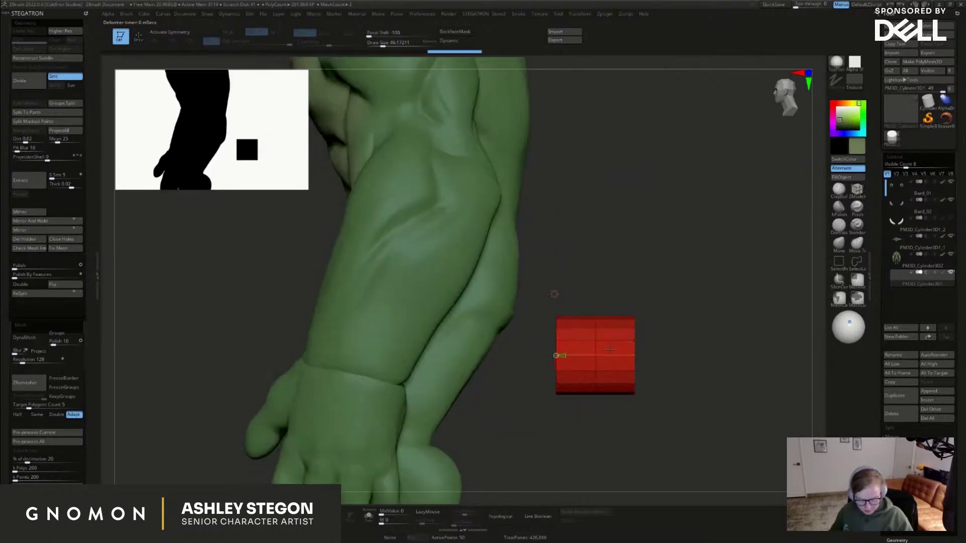
Stretch the cylinder into a long rod, tilt it diagonally and place its upper end against the troll's backside
drag(568, 356, 458, 373)
drag(626, 327, 657, 272)
alt+drag(601, 255, 654, 257)
Choose the SkinShade4 material for the cylinder
click(835, 61)
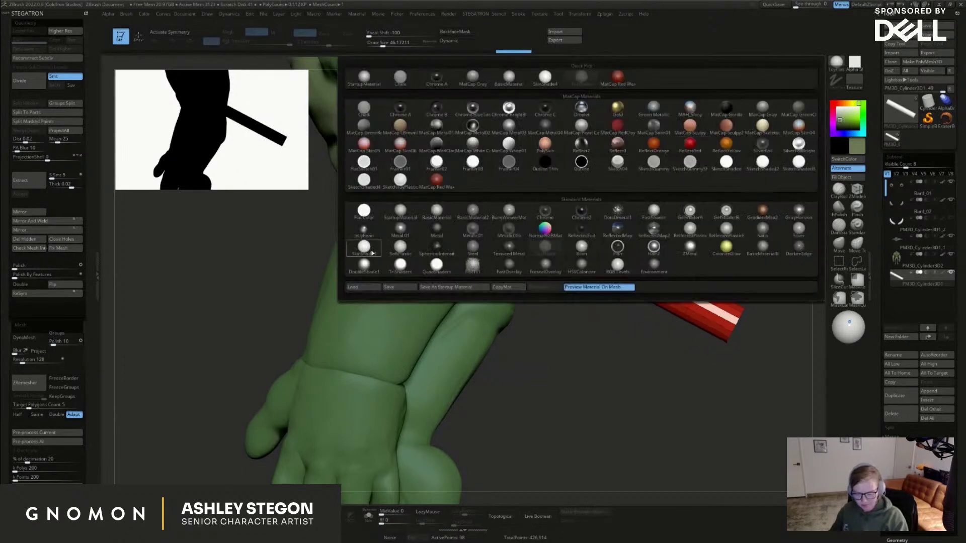
click(375, 250)
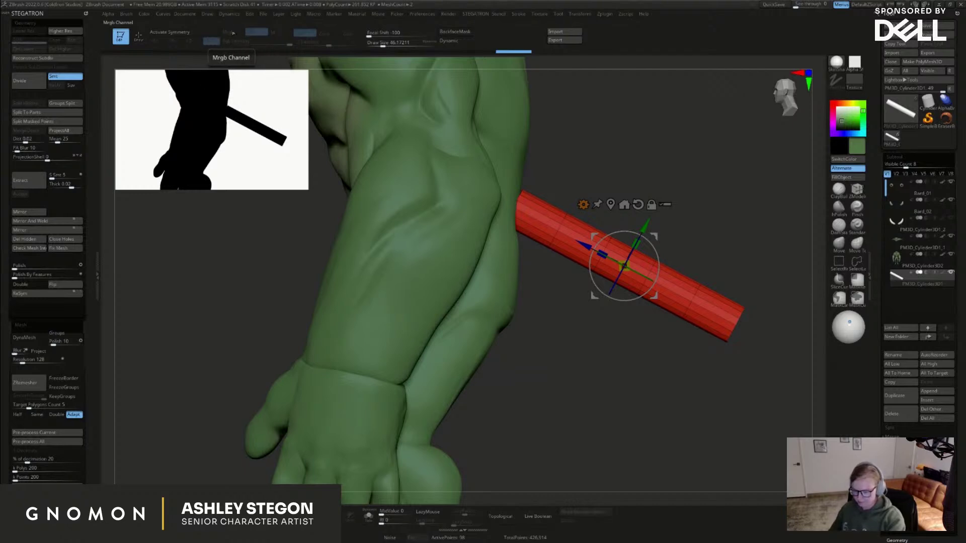
Apply the Deformer to the straight tail cylinder sticking out behind the creature's hips
key(q)
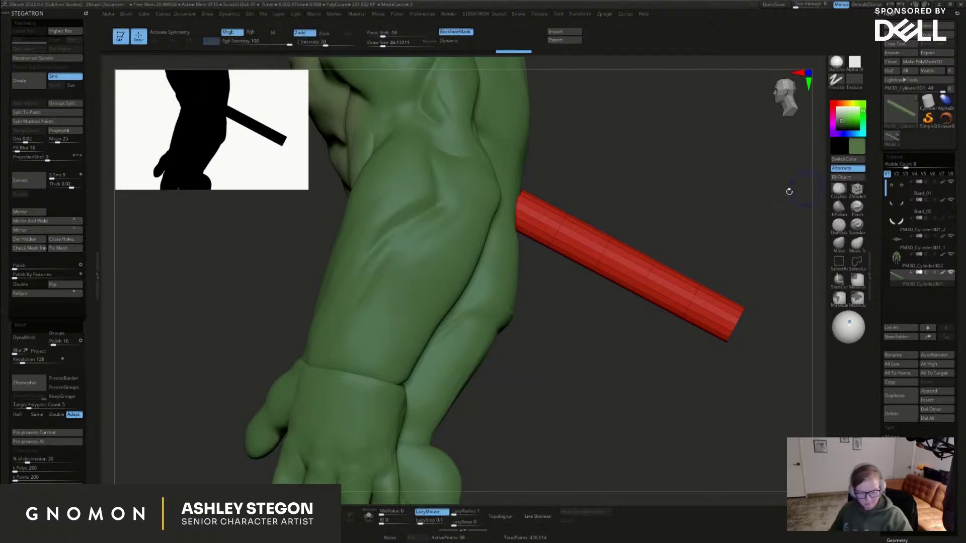
drag(729, 369, 604, 270)
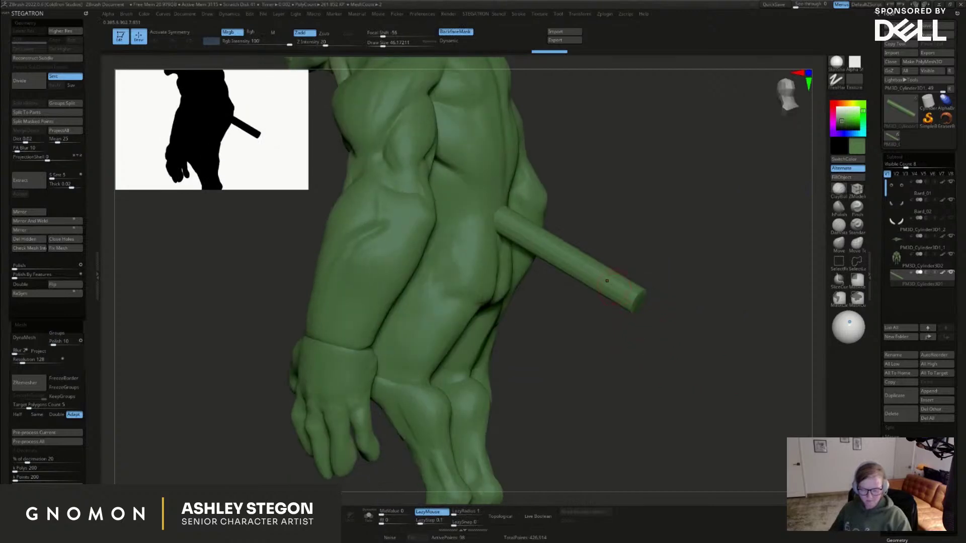
key(w)
drag(585, 219, 622, 258)
click(517, 219)
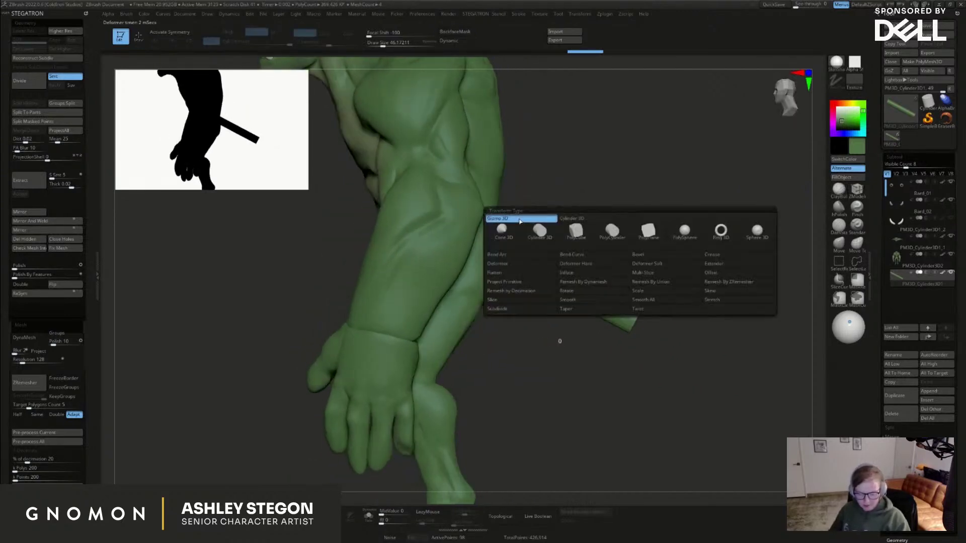
click(518, 263)
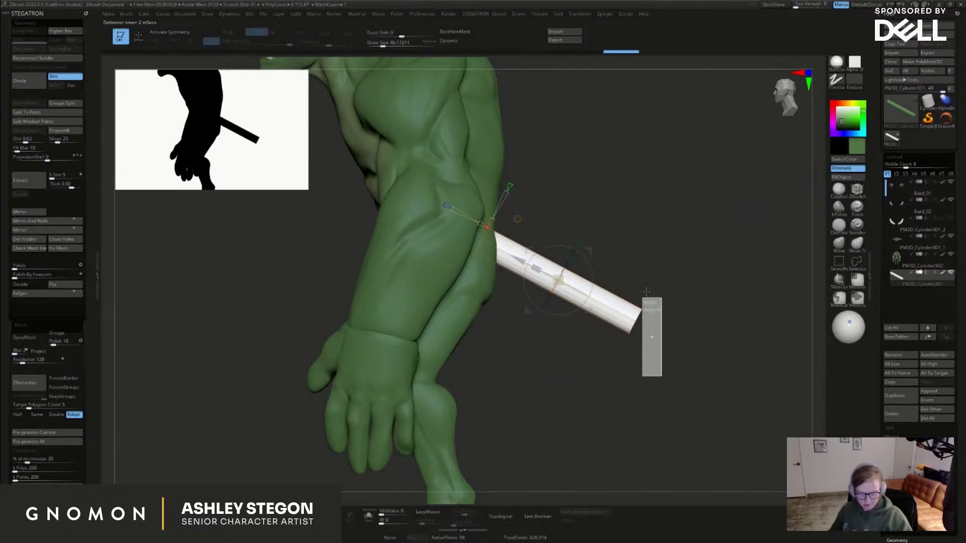
Scale down the cage points at the cylinder's free end so the tail tapers to a narrow tip
ctrl+drag(610, 282, 609, 280)
drag(635, 321, 624, 315)
ctrl+drag(554, 330, 593, 320)
mouse_move(559, 281)
mouse_down()
mouse_move(561, 267)
mouse_move(561, 278)
mouse_up()
key(q)
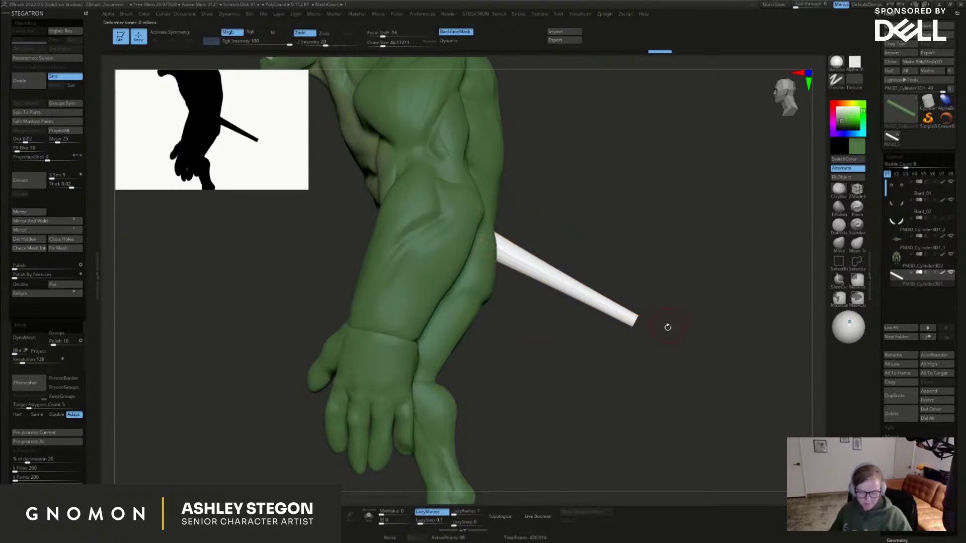
key(w)
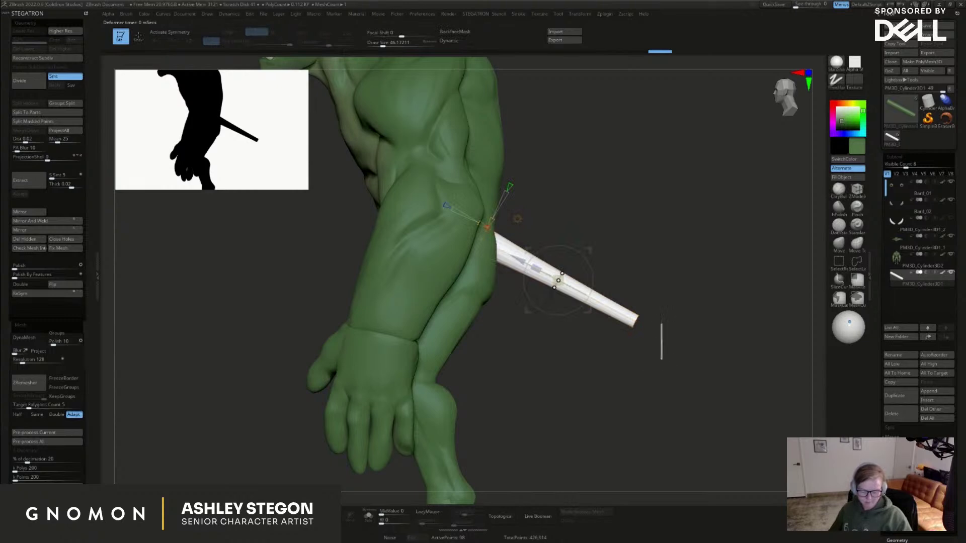
click(635, 321)
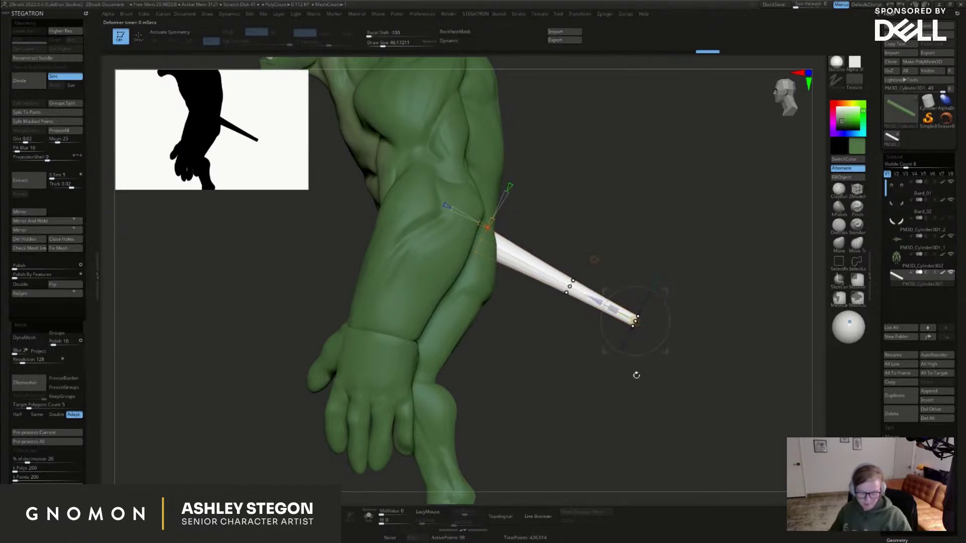
Fill the tapered tail with the current green and subdivide it for a smoother surface
key(q)
click(848, 179)
mouse_move(690, 355)
mouse_down()
mouse_move(737, 320)
mouse_move(759, 343)
mouse_up()
key(s)
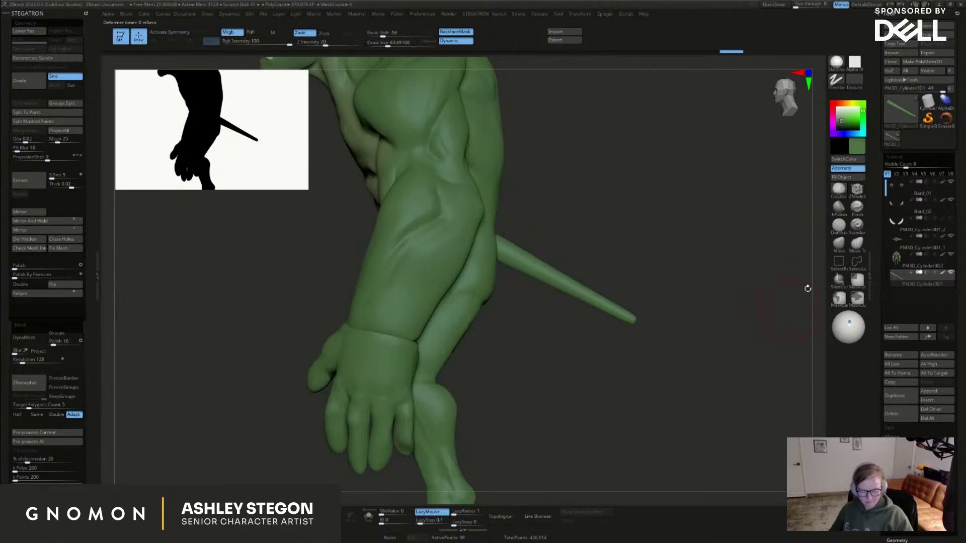
Bend the tail with an enlarged Move brush so it droops downward and its tip curves backward
click(838, 245)
key(s)
drag(651, 333, 656, 333)
drag(539, 261, 604, 321)
drag(543, 257, 529, 257)
drag(590, 245, 598, 327)
alt+drag(643, 297, 639, 327)
Reposition the tail with the gizmo so its base sits against the creature's lower back
key(w)
ctrl+right_drag(622, 278, 622, 311)
drag(583, 296, 584, 259)
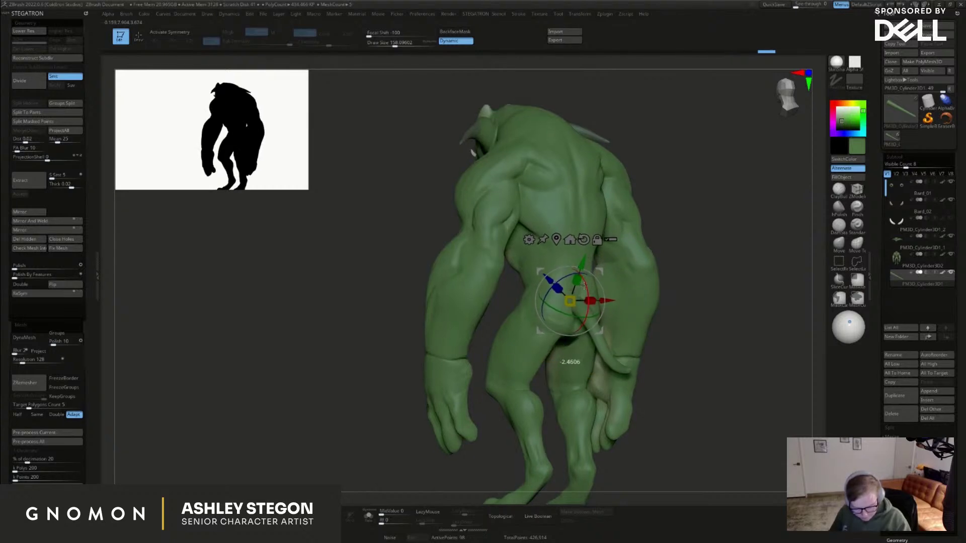
right_drag(584, 284, 614, 286)
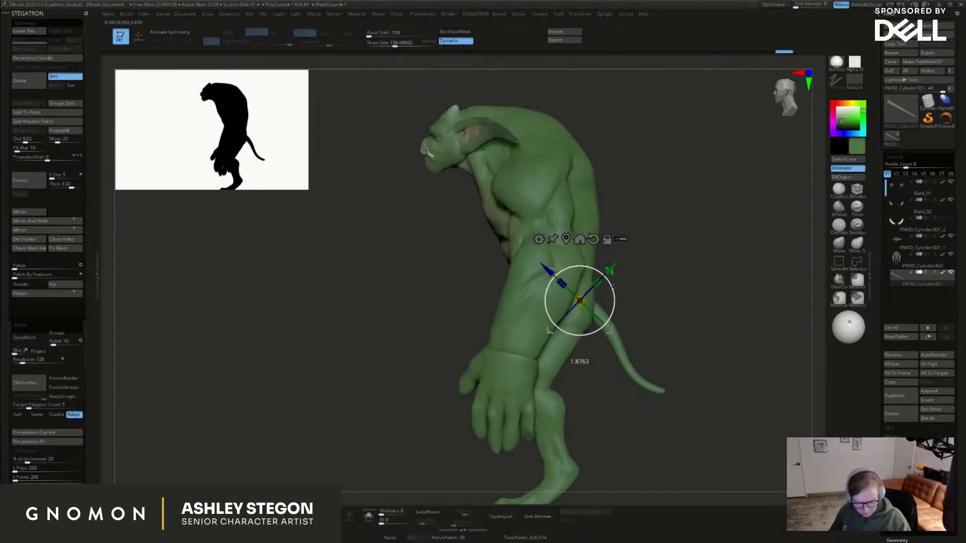
key(q)
mouse_move(681, 328)
right_down()
mouse_move(692, 397)
mouse_move(709, 401)
right_up()
key(s)
key(s)
drag(698, 401, 694, 400)
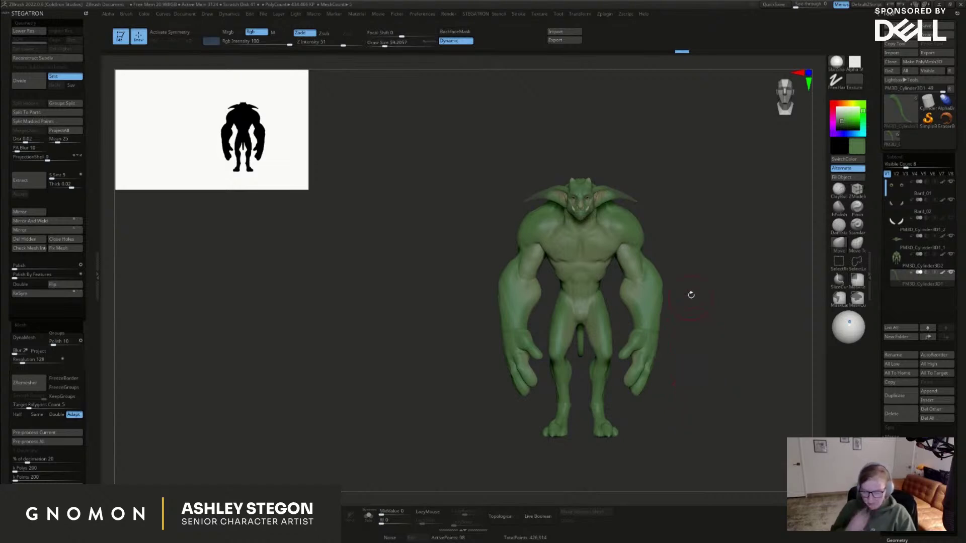
Select the head subtool and set the brush draw size to 28.75
key(s)
drag(589, 198, 582, 198)
mouse_move(584, 201)
right_down()
mouse_move(615, 332)
mouse_move(608, 266)
mouse_move(621, 172)
mouse_move(572, 270)
mouse_move(577, 287)
right_up()
key([)
alt+click(577, 279)
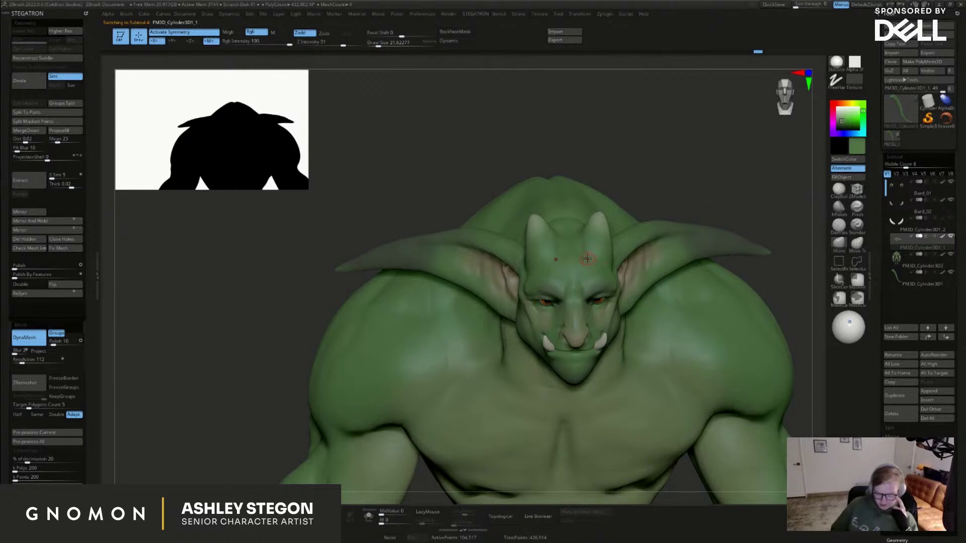
key(])
mouse_move(731, 198)
right_down()
mouse_move(685, 214)
mouse_move(598, 276)
mouse_move(721, 233)
mouse_move(675, 230)
right_up()
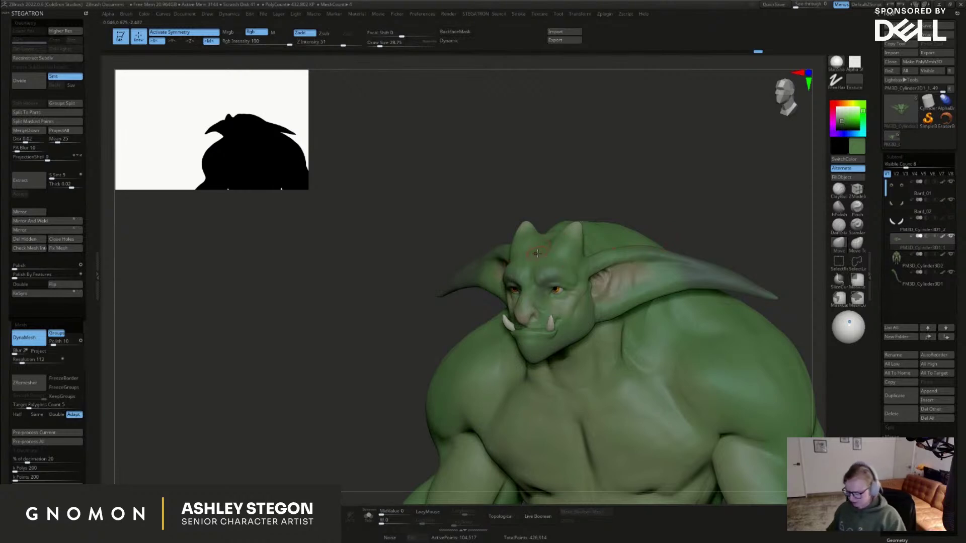
Load the hair insert brush from the brush library's Character folder, choose Hair03 and shrink the silhouette preview
key(comma)
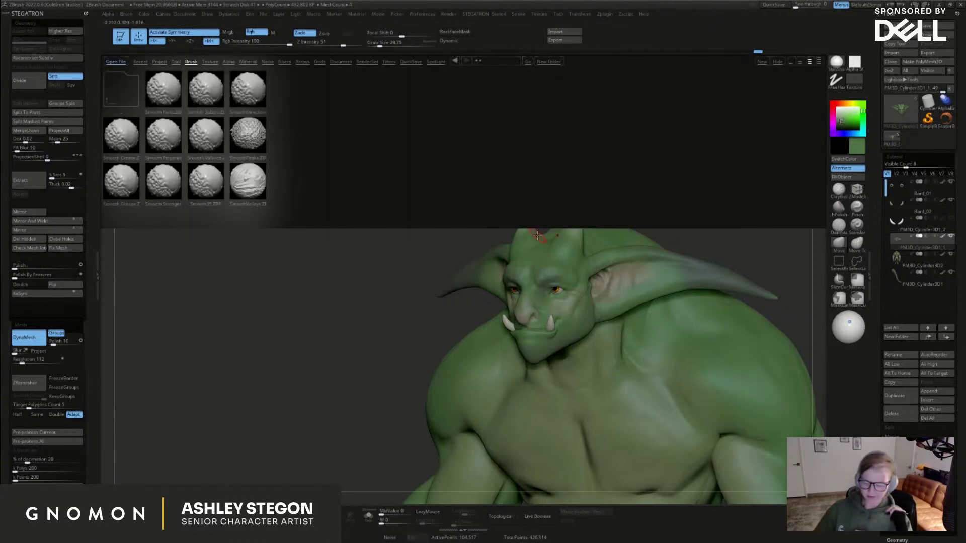
click(192, 61)
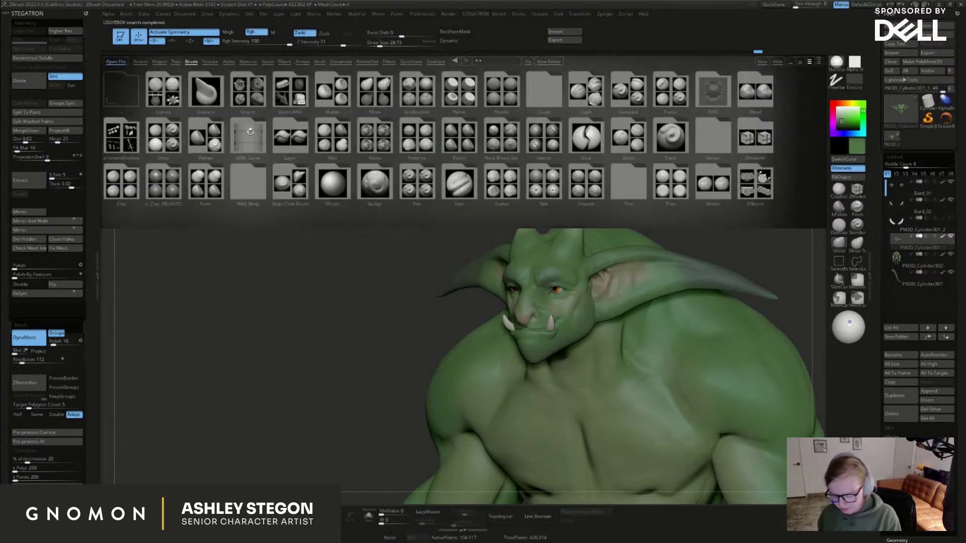
click(250, 132)
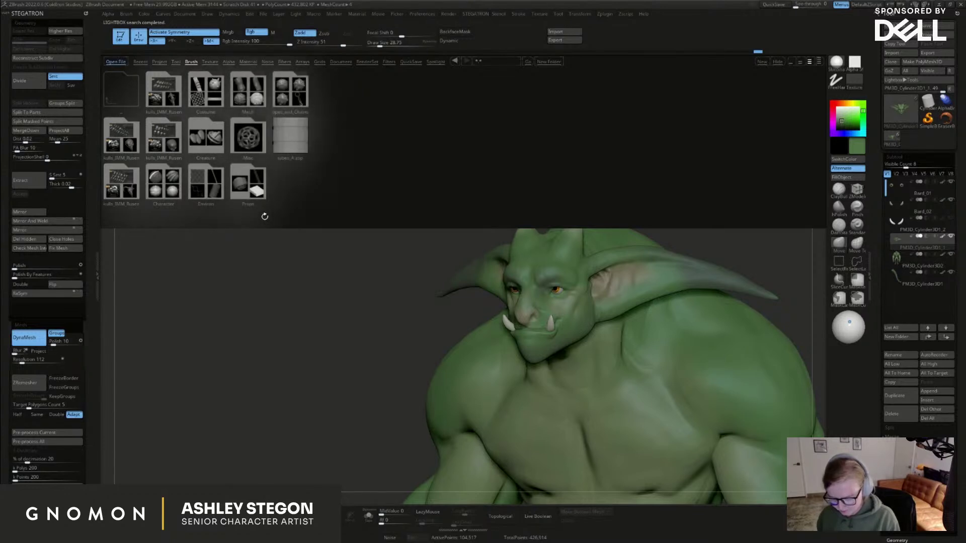
click(161, 184)
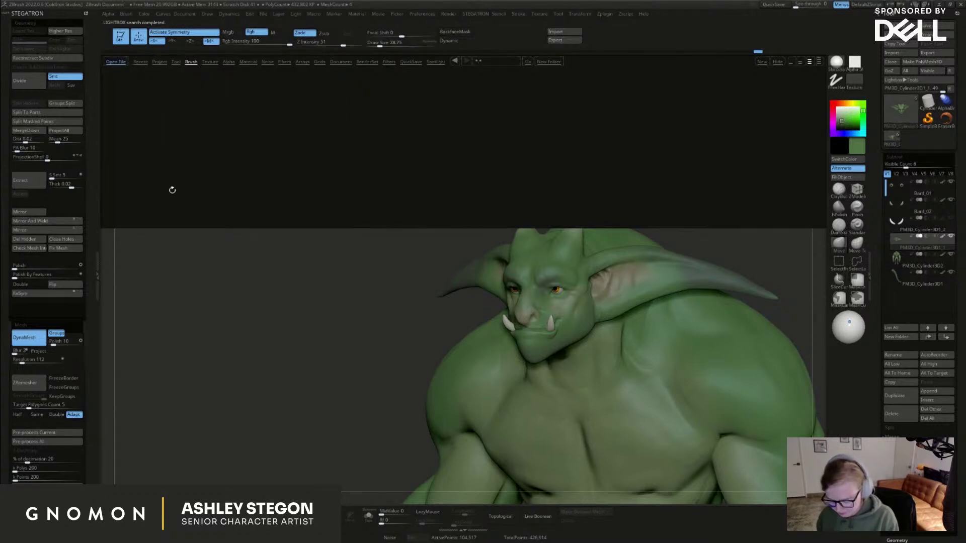
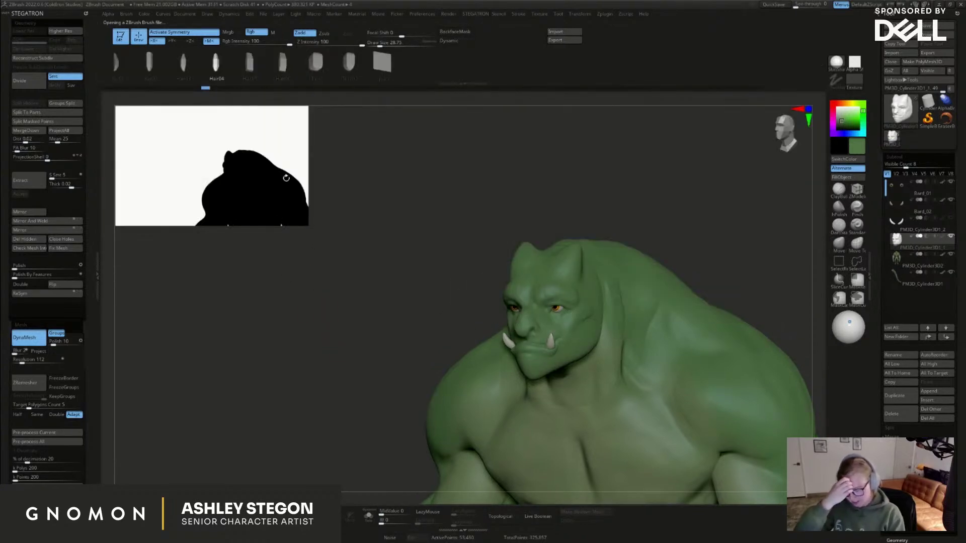
click(181, 57)
drag(282, 202, 204, 136)
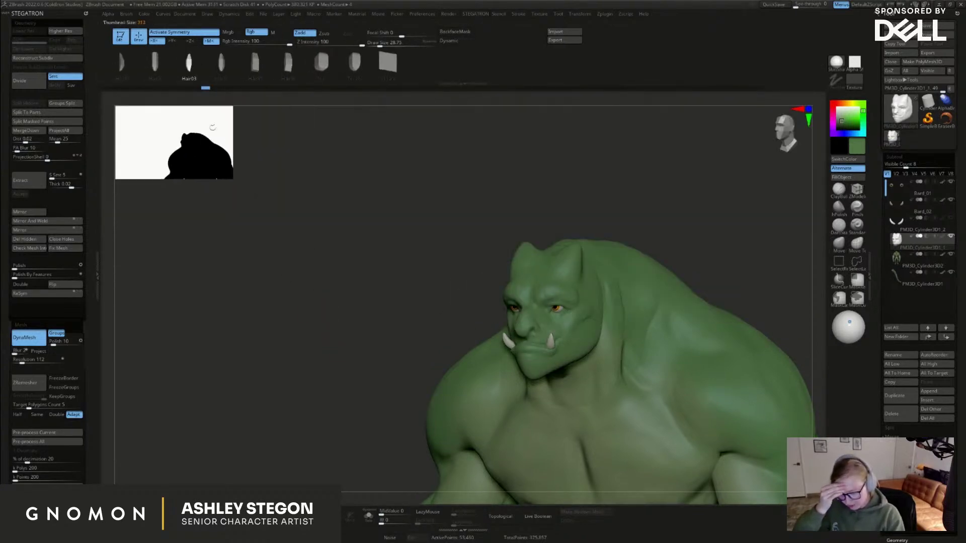
Return the head to its most recent undo history state, with the long ears
right_drag(541, 278, 586, 291)
right_drag(571, 332, 599, 321)
ctrl+click(599, 322)
ctrl+click(599, 323)
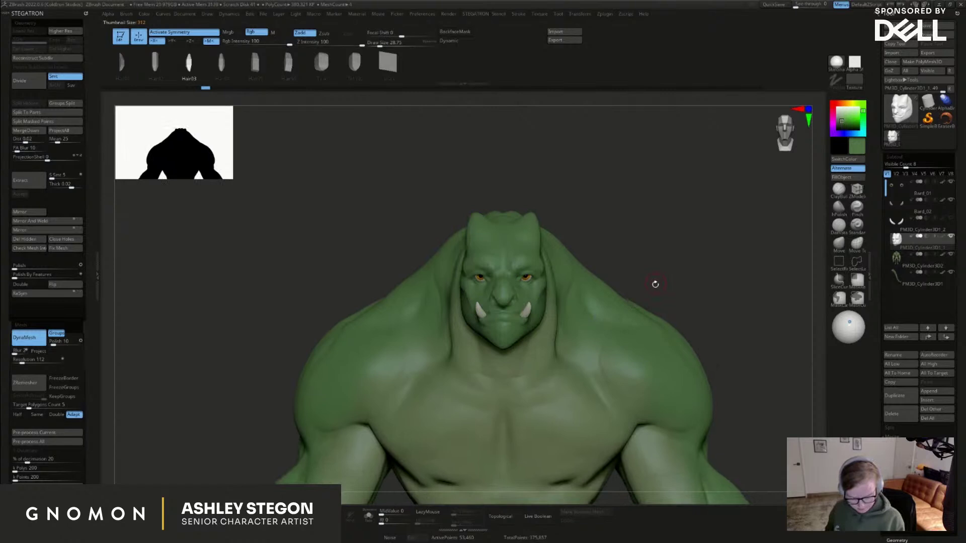
key(ctrl)
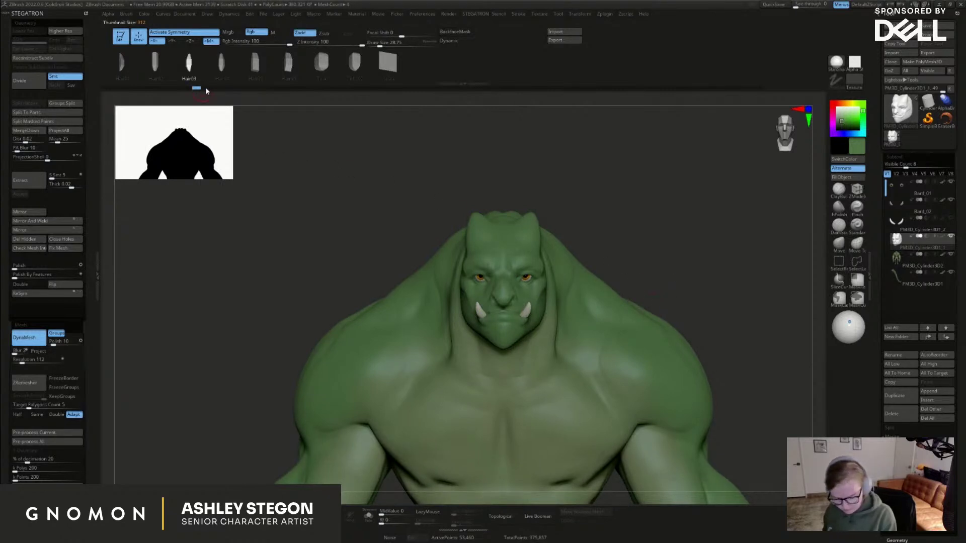
drag(311, 91, 720, 92)
drag(727, 248, 680, 243)
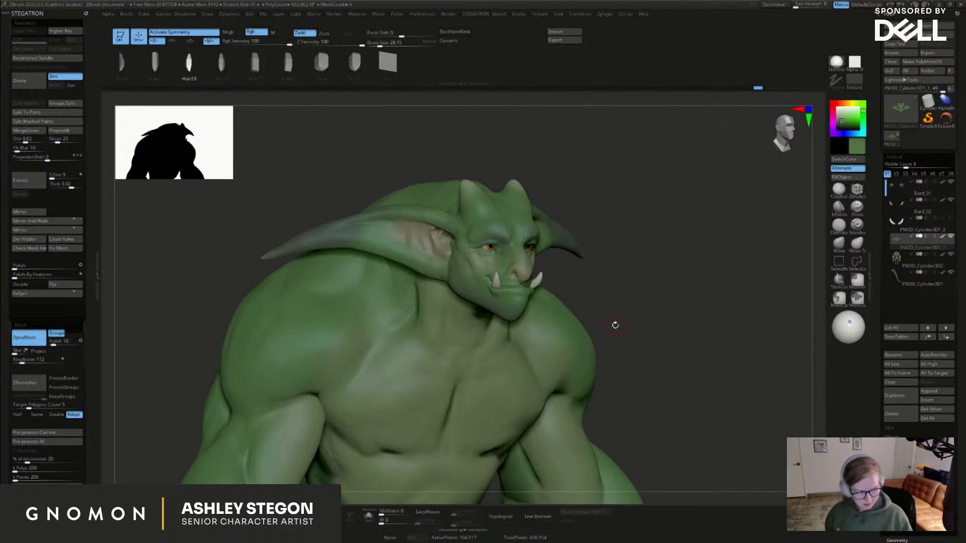
drag(629, 332, 625, 328)
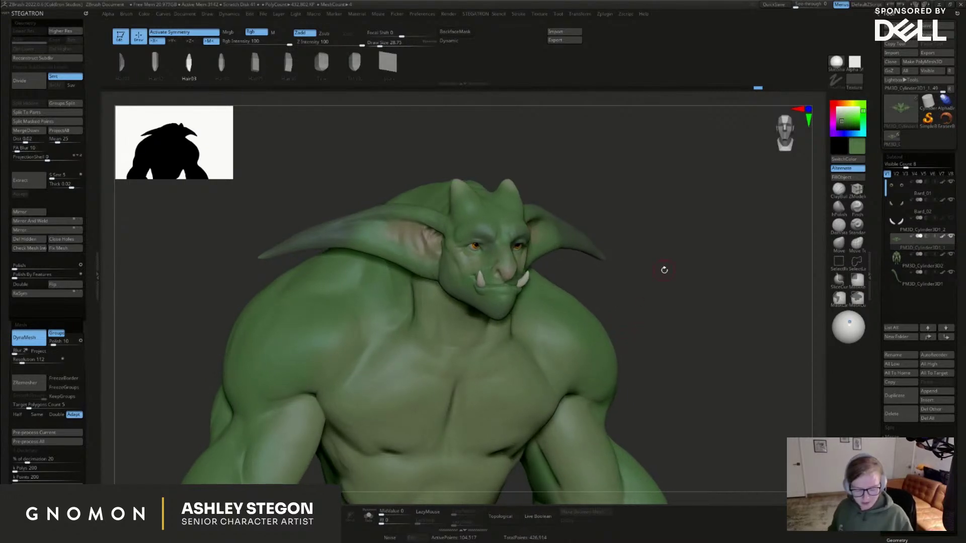
With symmetry off, draw a Hair03 strand forward from the forehead and pick dark grey as the active color
drag(604, 281, 669, 285)
key(x)
drag(455, 189, 450, 158)
drag(614, 282, 594, 312)
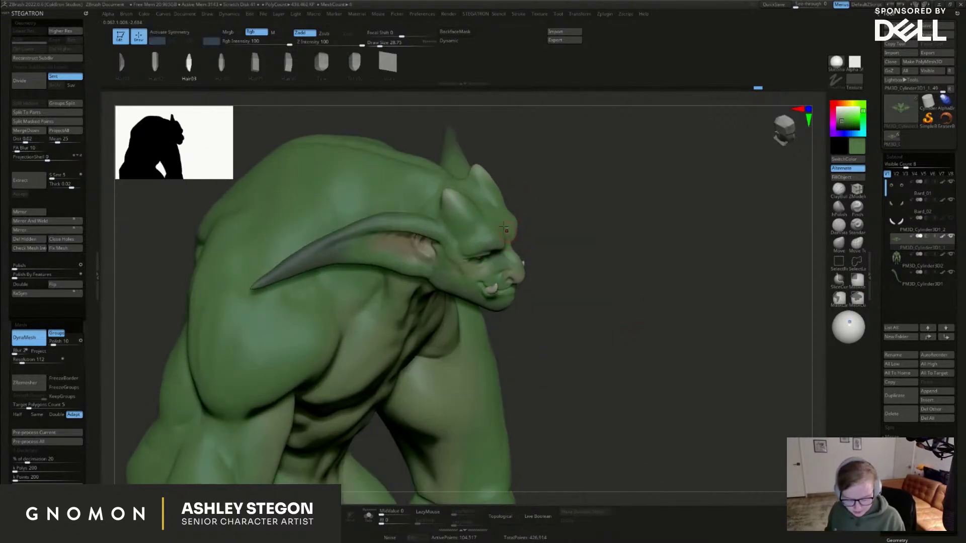
mouse_move(572, 271)
mouse_down()
mouse_move(578, 237)
mouse_move(483, 254)
mouse_up()
drag(574, 265, 724, 335)
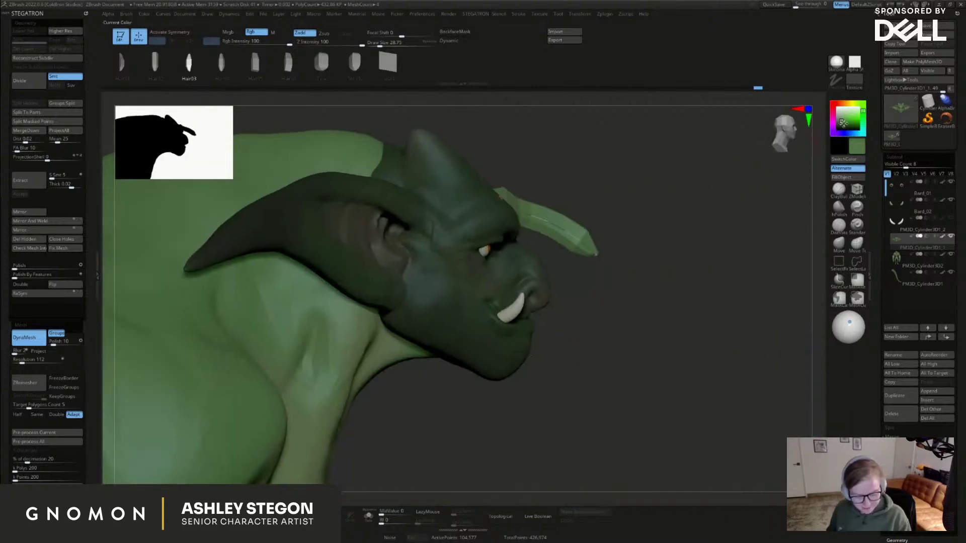
drag(669, 211, 688, 215)
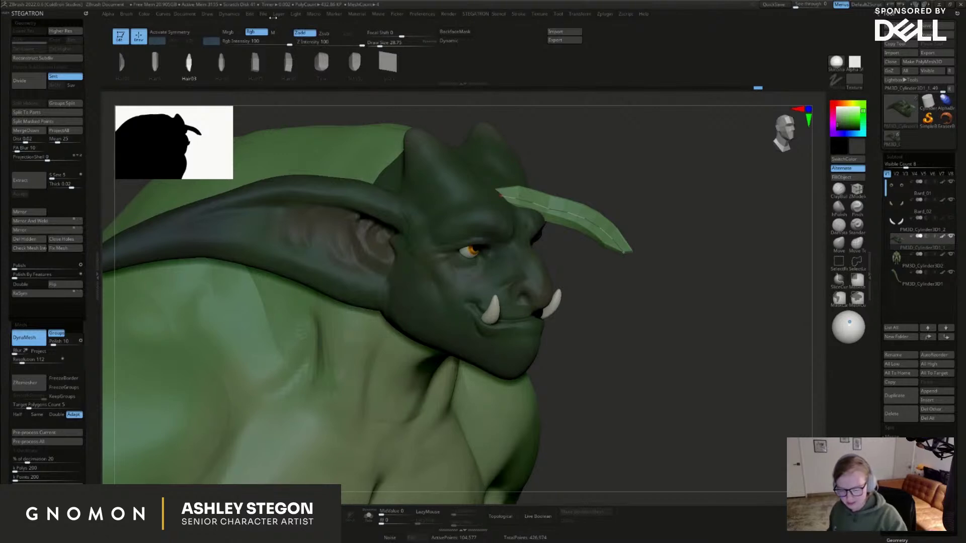
click(399, 14)
click(418, 48)
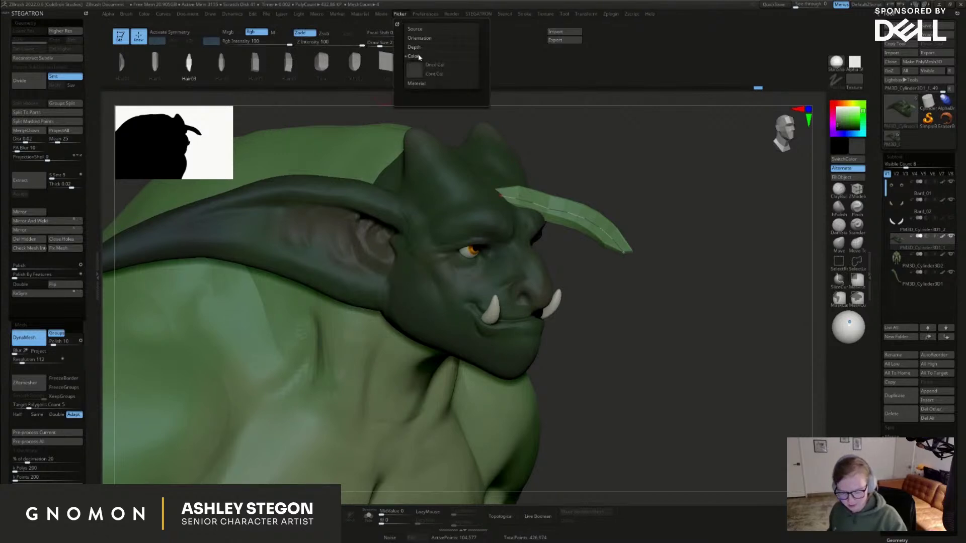
click(427, 65)
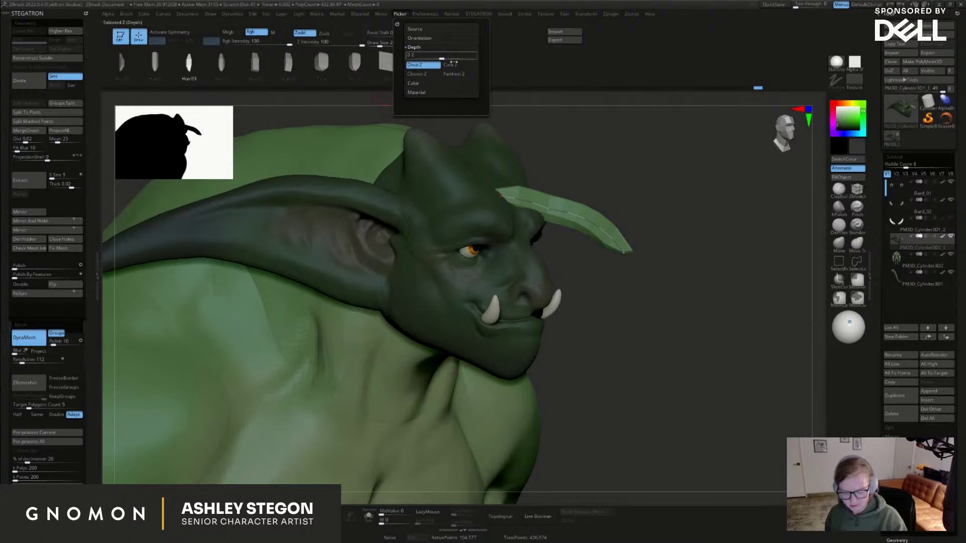
Enable the Size curve modifier for the hair strand, flip its falloff and raise the curve's end for a thicker tip
click(525, 17)
click(520, 24)
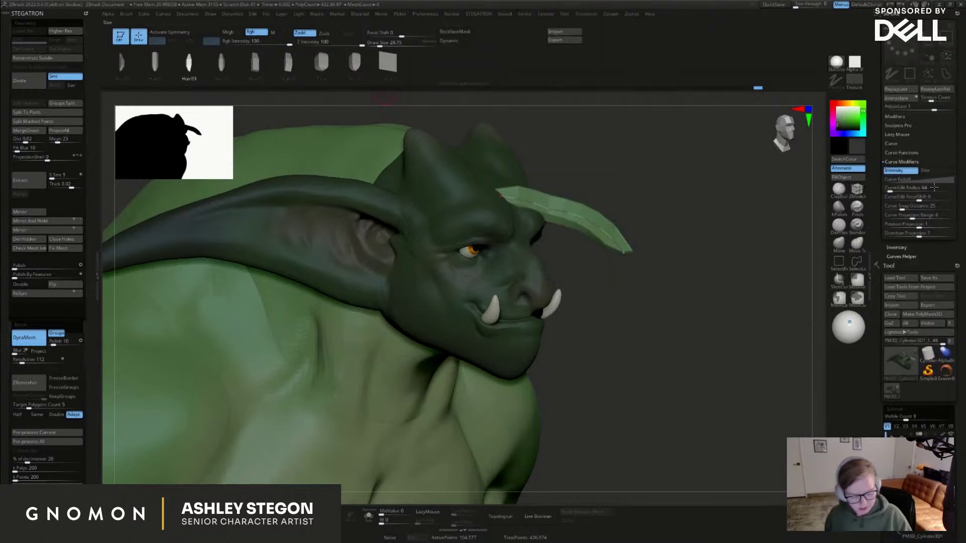
click(918, 179)
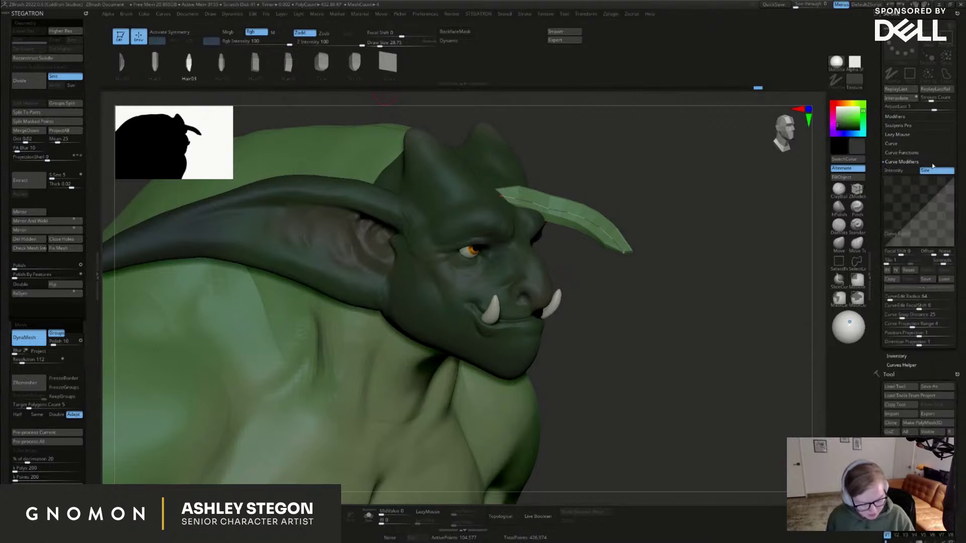
click(589, 222)
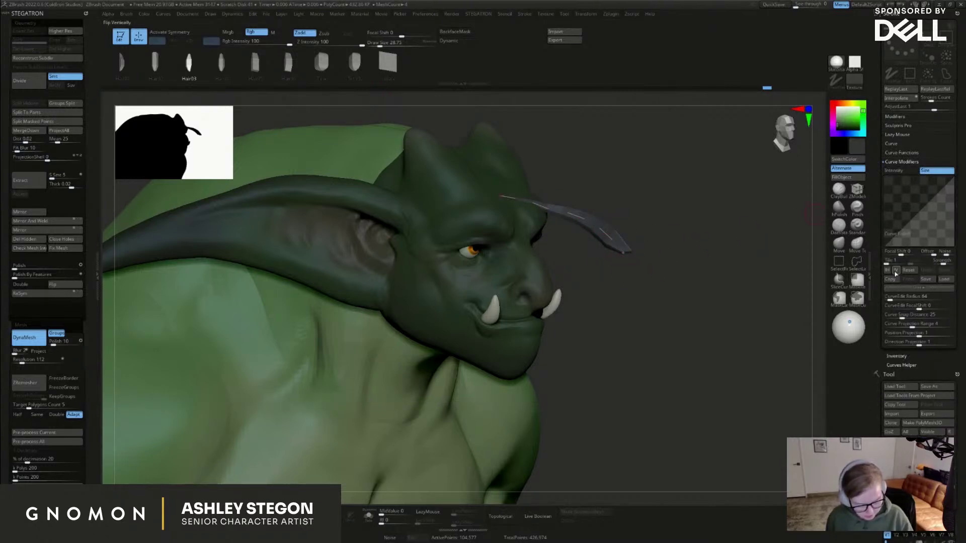
click(895, 271)
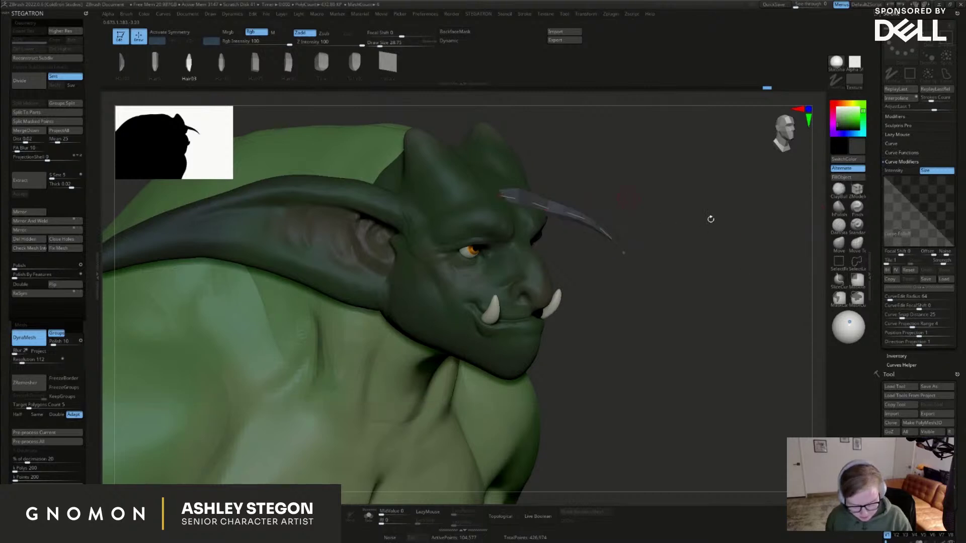
drag(710, 210, 709, 267)
drag(953, 245, 954, 227)
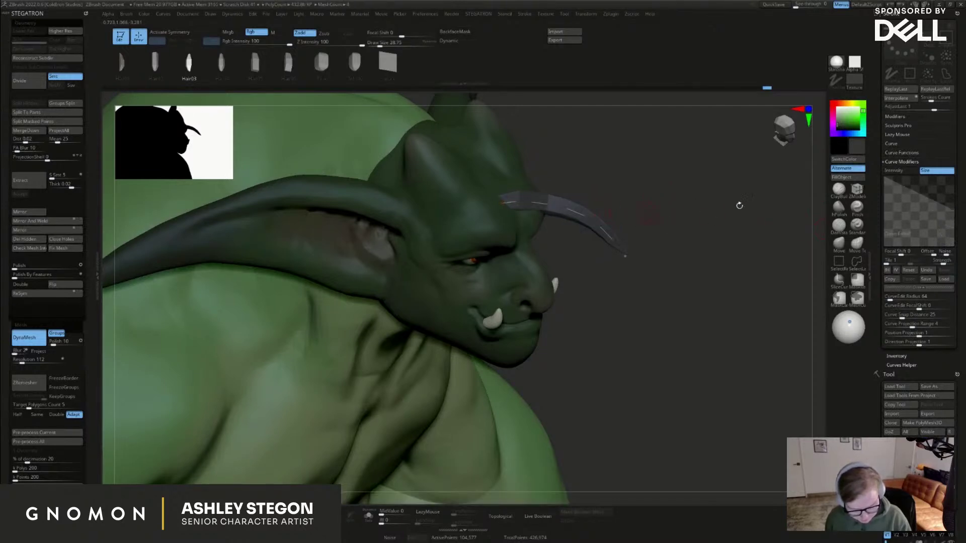
Set the draw size to 64, rebuild the forehead hair strand at that size and pull its curve into shape
key(s)
drag(639, 207, 736, 202)
click(593, 215)
mouse_move(736, 202)
alt+right_down()
mouse_move(553, 183)
mouse_move(777, 191)
mouse_move(524, 218)
alt+right_up()
drag(645, 228, 687, 205)
alt+right_drag(678, 254, 653, 289)
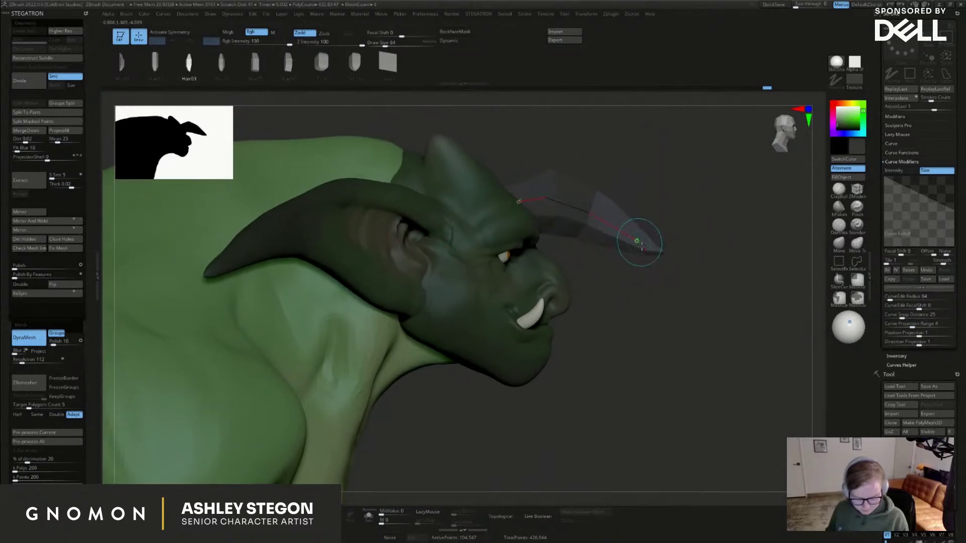
drag(638, 243, 639, 256)
right_drag(624, 207, 535, 257)
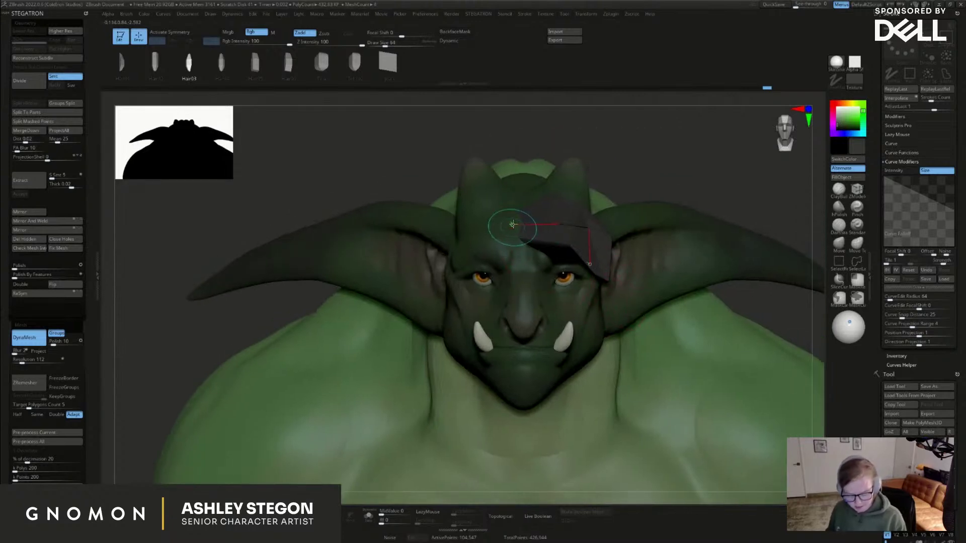
Pull the forehead hair strand's curve into a forward sweep over the brow, adjusting its root and tip from front, side and above
drag(512, 224, 513, 215)
drag(585, 220, 501, 212)
right_drag(523, 231, 517, 266)
drag(496, 232, 501, 244)
mouse_move(508, 259)
right_down()
mouse_move(528, 225)
mouse_move(537, 272)
right_up()
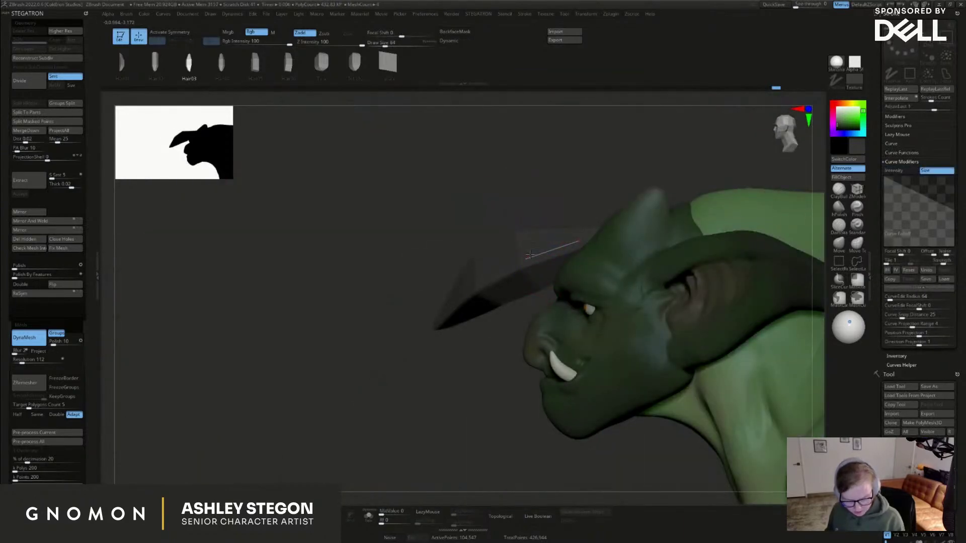
drag(523, 258, 510, 254)
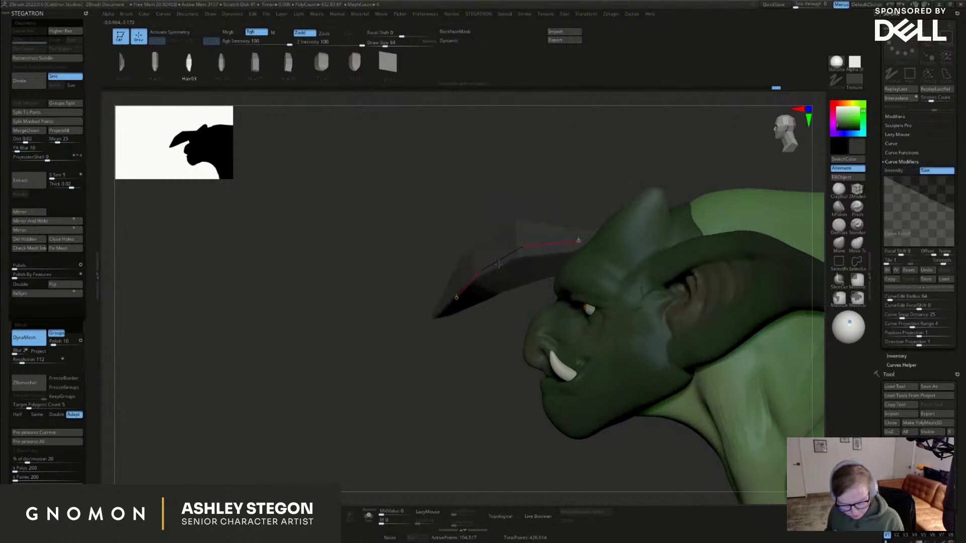
drag(458, 299, 469, 305)
right_drag(602, 255, 561, 233)
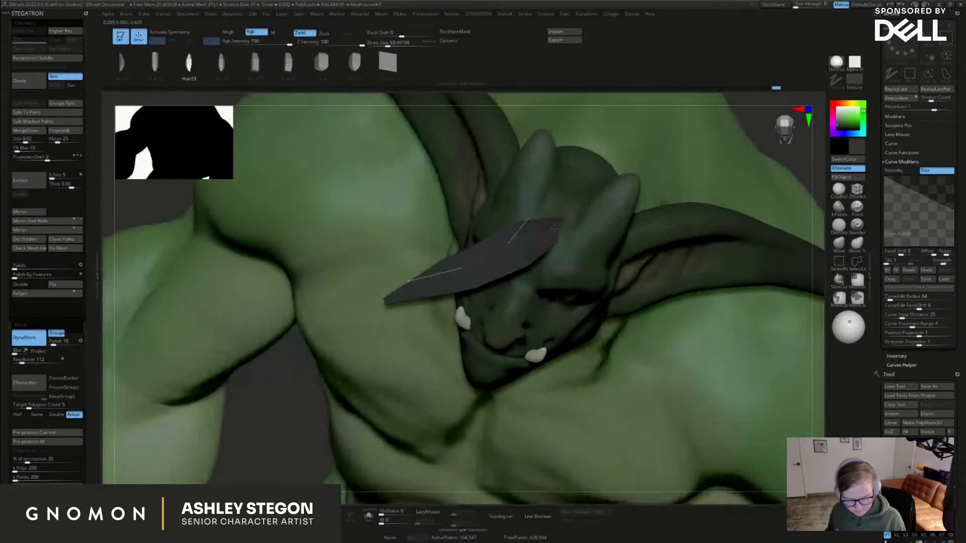
drag(533, 214, 537, 207)
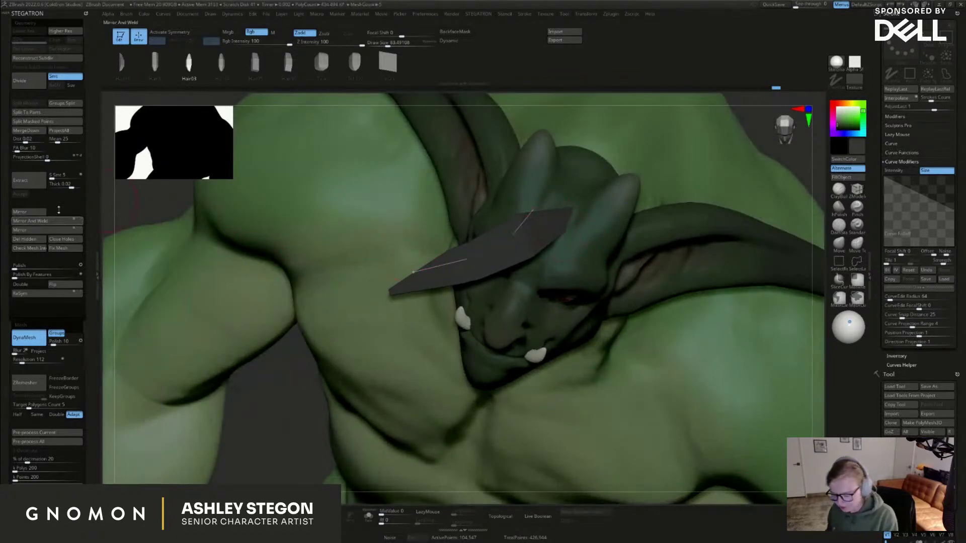
Split the hair strand off the head into its own subtool, select it and turn on dynamic subdivision for smoothing
click(70, 124)
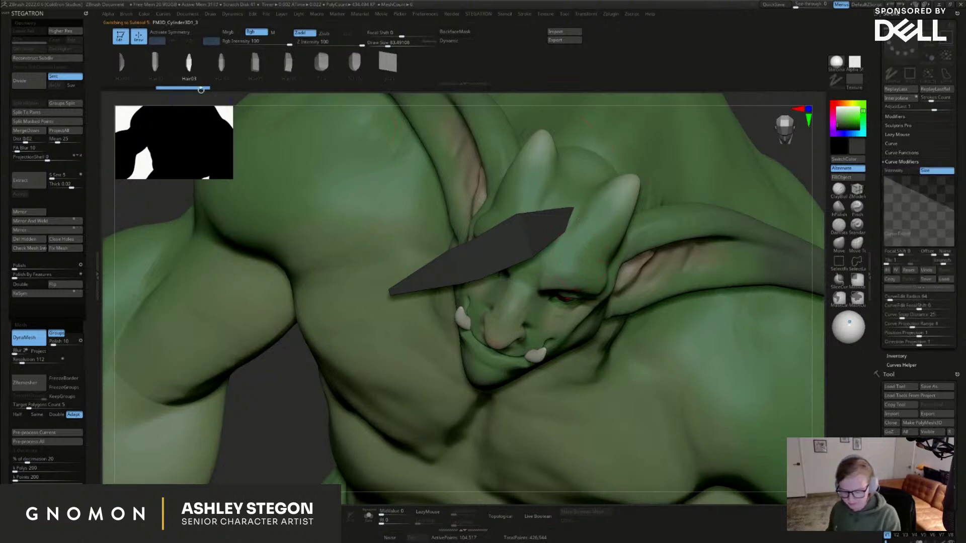
key(shift+f)
key(shift+f)
alt+click(528, 245)
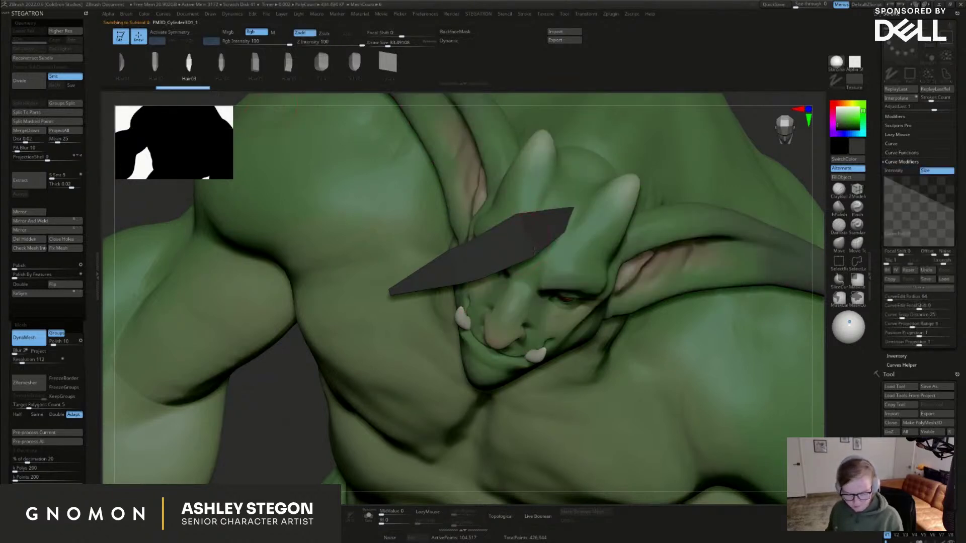
right_drag(568, 315, 699, 264)
key(d)
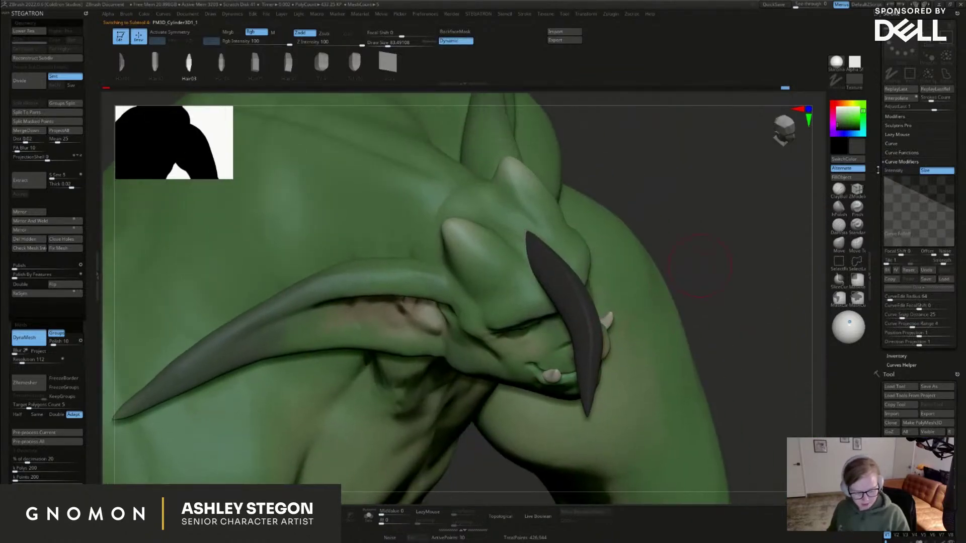
Set the curve step to about 0.63, draw a second hair strand beside the first and bend its curve in side view
click(890, 144)
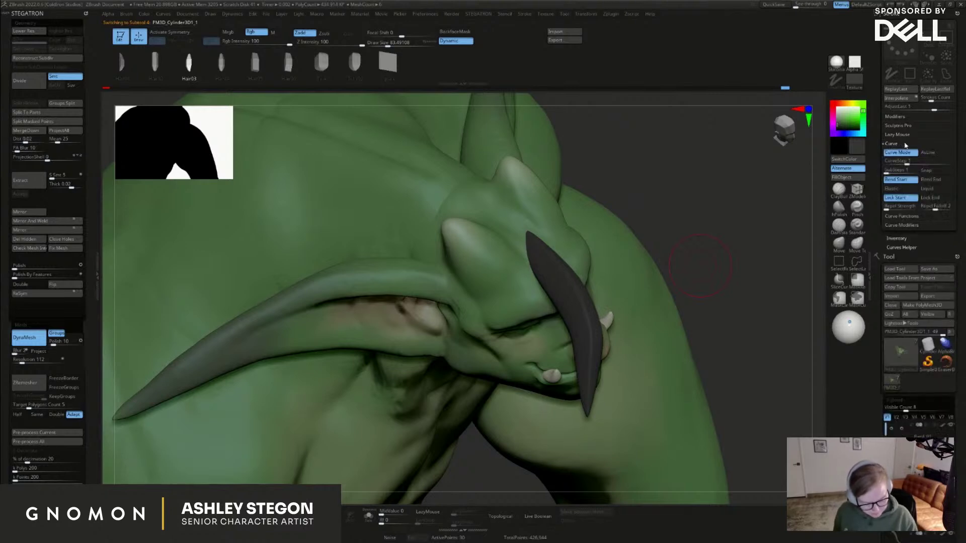
click(902, 163)
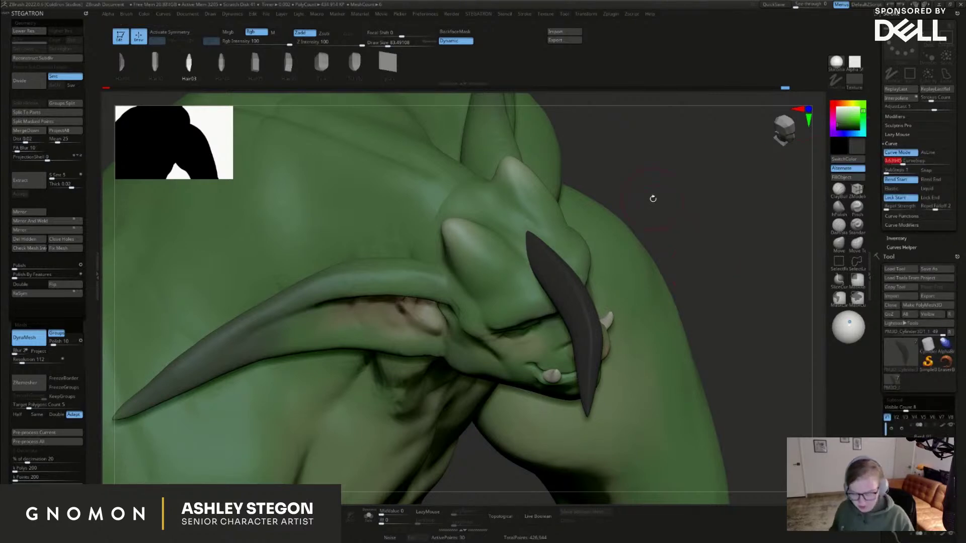
right_drag(539, 241, 539, 242)
key(s)
drag(538, 242, 531, 246)
right_drag(531, 246, 528, 246)
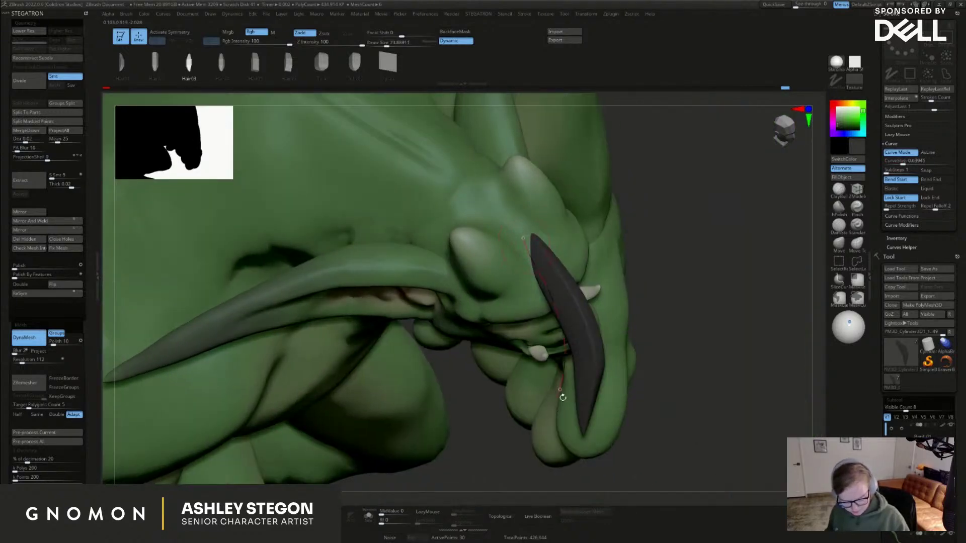
right_drag(557, 406, 607, 278)
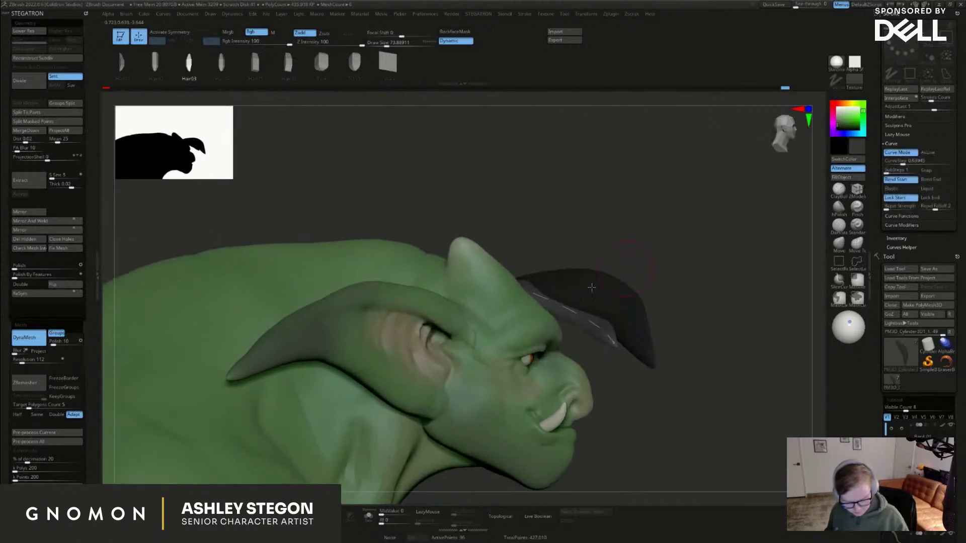
drag(560, 298, 614, 313)
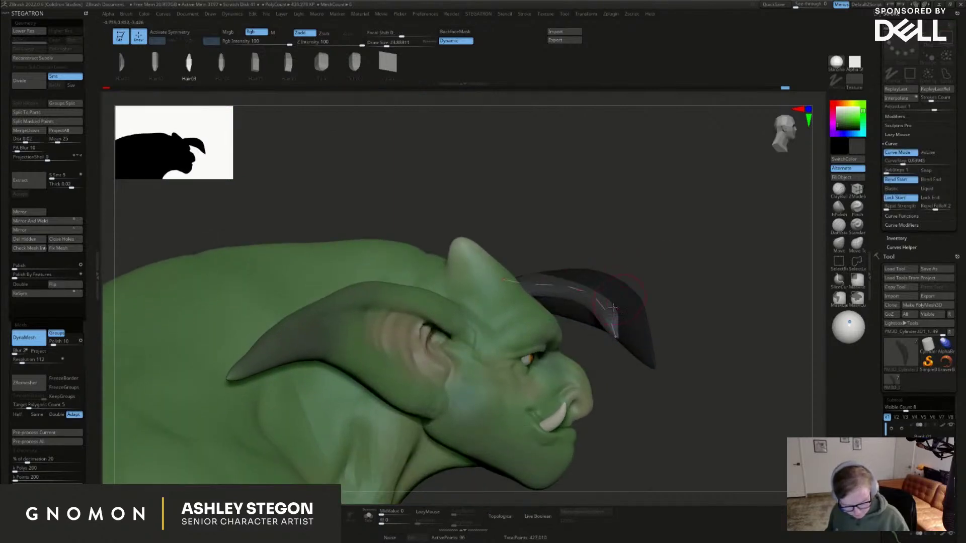
Rework the second forehead strand at draw size 64 so it arcs forward over the brow
right_drag(568, 297, 610, 330)
right_drag(586, 292, 579, 354)
drag(573, 206, 567, 195)
drag(601, 269, 607, 281)
right_drag(606, 383, 611, 326)
drag(611, 326, 608, 338)
right_drag(618, 297, 591, 299)
key(s)
drag(601, 295, 596, 284)
right_drag(597, 284, 601, 330)
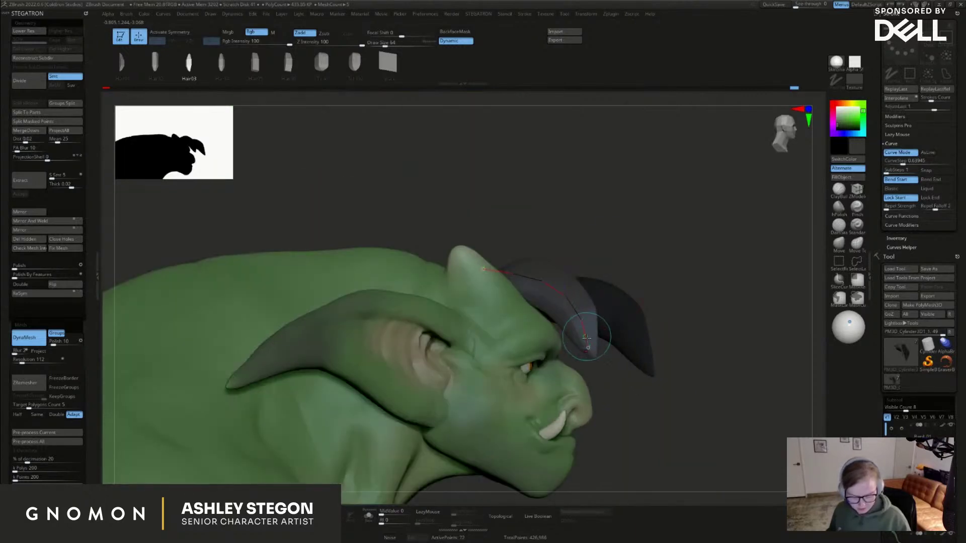
Thicken the second strand with a draw size of about 101 and lift its curve so it overlaps the first strand
drag(600, 336, 602, 334)
key(s)
drag(593, 233, 584, 233)
click(551, 284)
drag(488, 276, 500, 260)
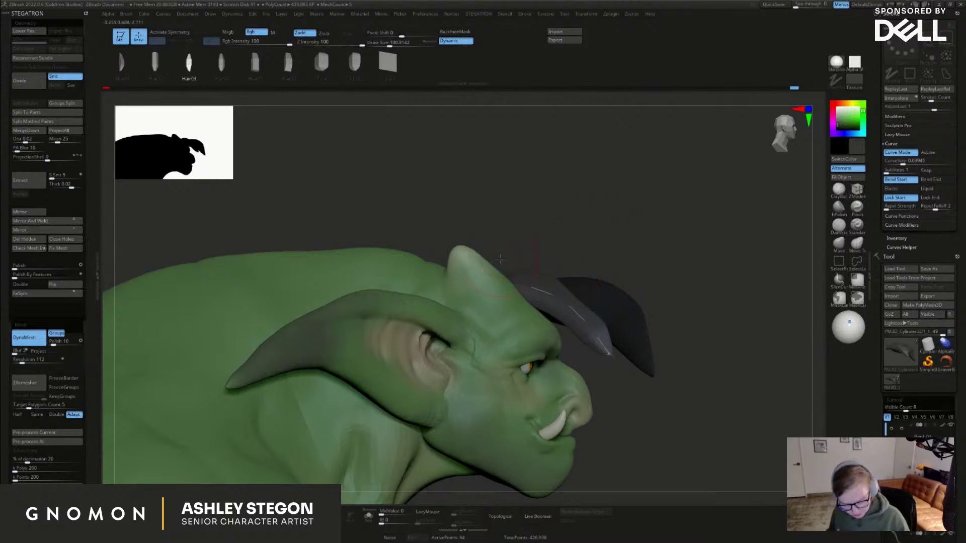
right_drag(620, 287, 616, 342)
drag(602, 275, 603, 284)
right_drag(616, 282, 635, 254)
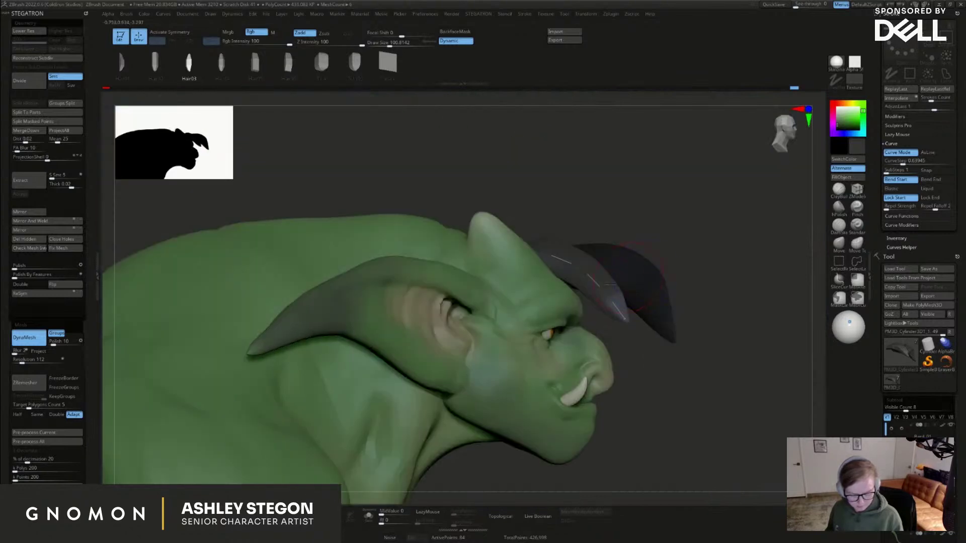
drag(609, 277, 645, 288)
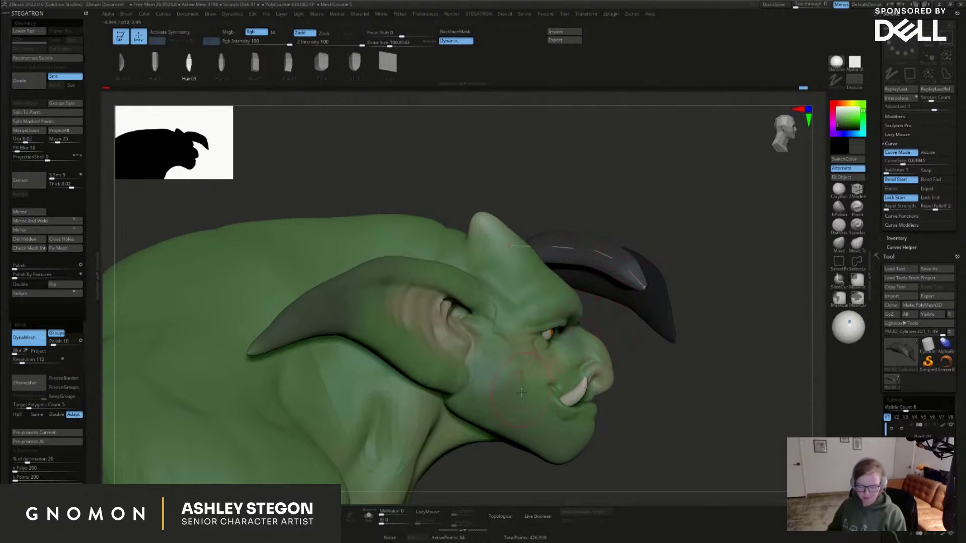
Reduce the draw size to 64 and draw a third, thinner strand rising from between the horns
mouse_move(500, 323)
right_down()
mouse_move(599, 343)
mouse_move(545, 331)
mouse_move(543, 310)
right_up()
key(s)
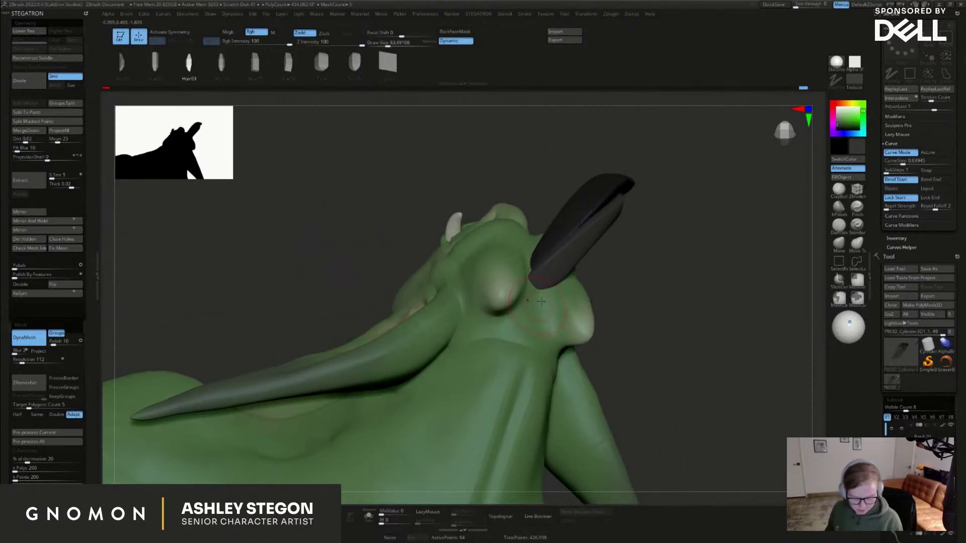
right_drag(644, 239, 611, 199)
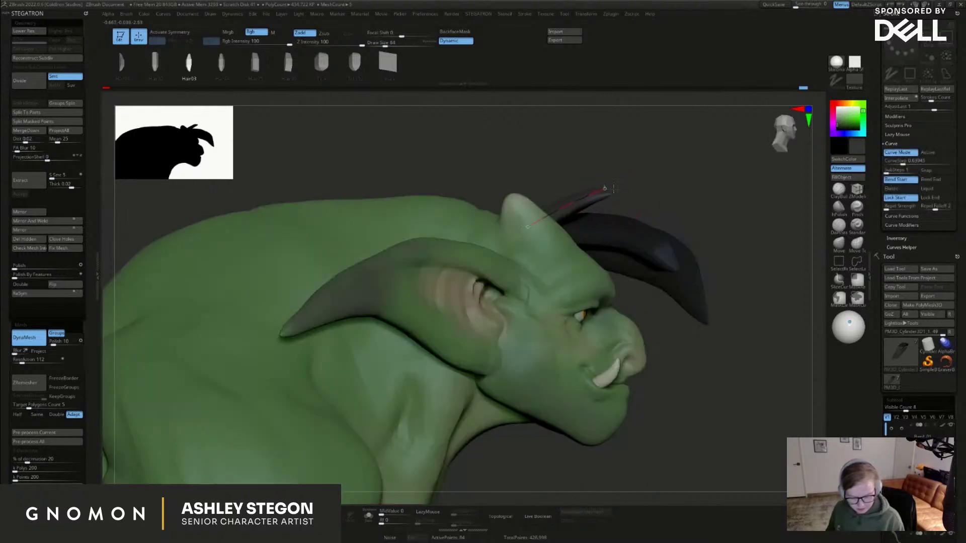
right_drag(659, 248, 643, 282)
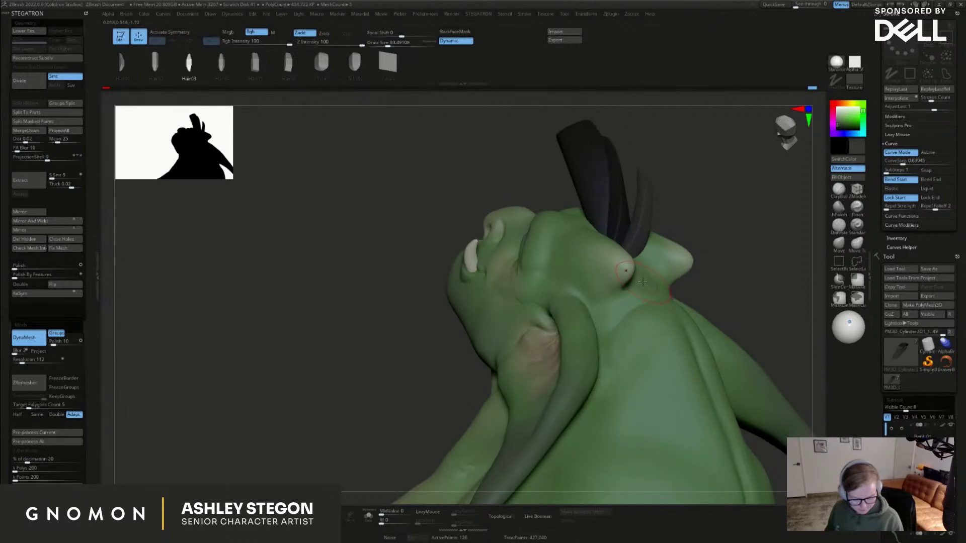
Draw a fourth upright strand behind the third, adjust its curve in front view and enlarge the silhouette thumbnail slightly
mouse_move(674, 223)
mouse_down()
mouse_move(703, 194)
mouse_move(685, 195)
mouse_up()
right_drag(685, 195, 657, 275)
drag(642, 282, 633, 265)
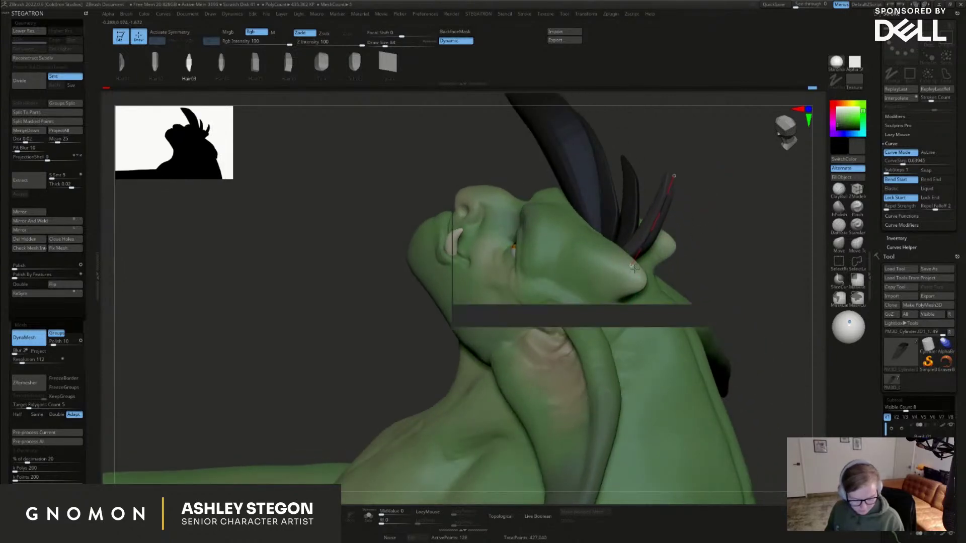
right_drag(633, 265, 657, 186)
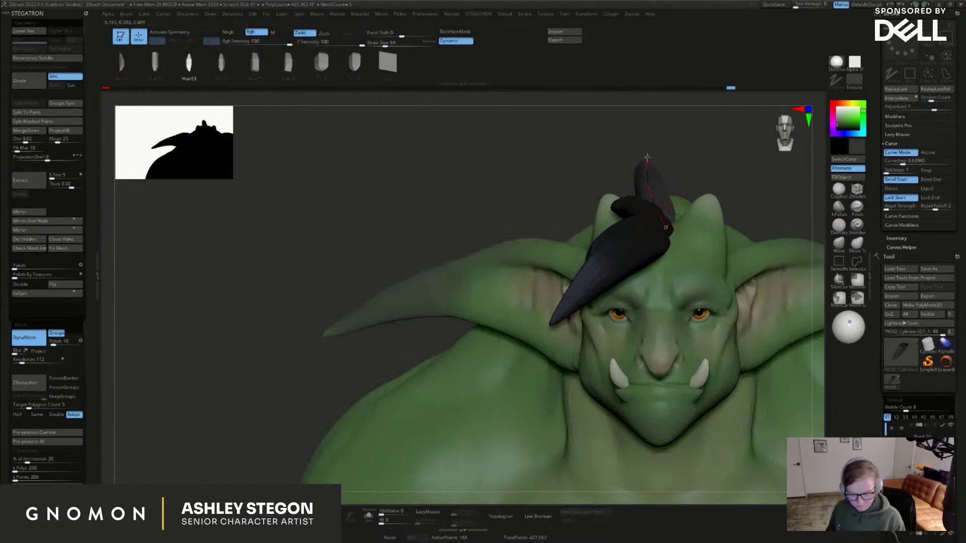
drag(243, 179, 241, 176)
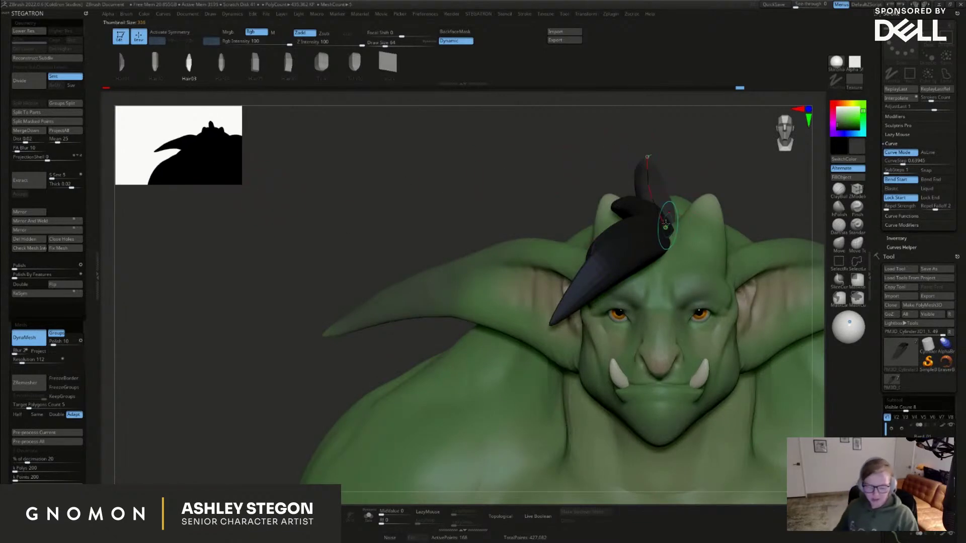
Draw further narrow strands on the crown between the horns and undo the last stroke
right_drag(679, 229, 633, 291)
right_drag(659, 254, 567, 280)
right_drag(584, 200, 614, 256)
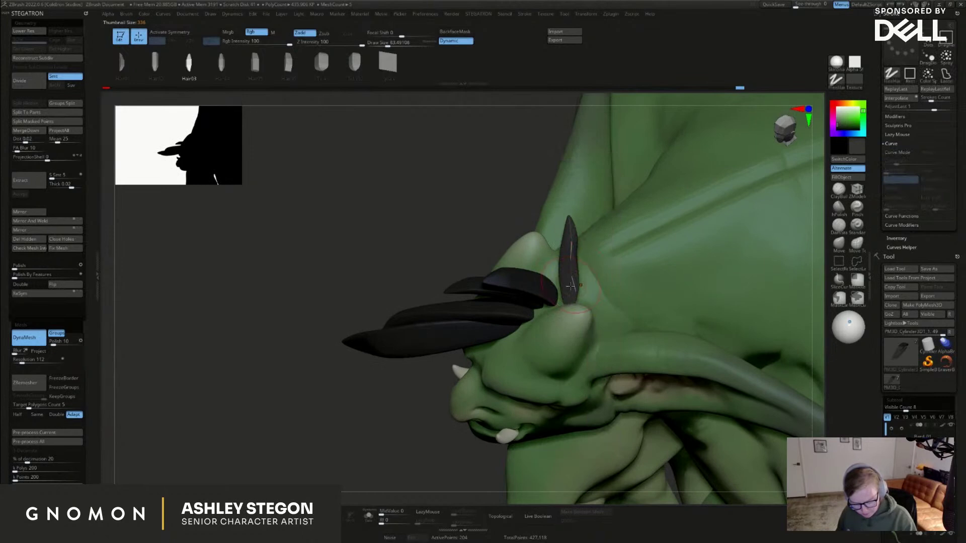
right_drag(570, 286, 564, 287)
key(ctrl+z)
Redraw the strand at the back of the crown and shape its curve, using a curve step of about 0.5
drag(538, 186, 539, 190)
drag(552, 241, 566, 253)
right_drag(566, 254, 596, 220)
mouse_move(596, 220)
mouse_down()
mouse_move(565, 214)
mouse_move(552, 189)
mouse_move(549, 215)
mouse_up()
right_drag(566, 295, 607, 284)
drag(612, 280, 613, 281)
right_drag(616, 261, 581, 263)
key(s)
drag(581, 289, 574, 290)
Draw wider strands down the nape and pull their curves over to one side in back view
mouse_move(573, 289)
right_down()
mouse_move(627, 274)
mouse_move(573, 279)
mouse_move(559, 330)
mouse_move(553, 303)
right_up()
key(bracketleft)
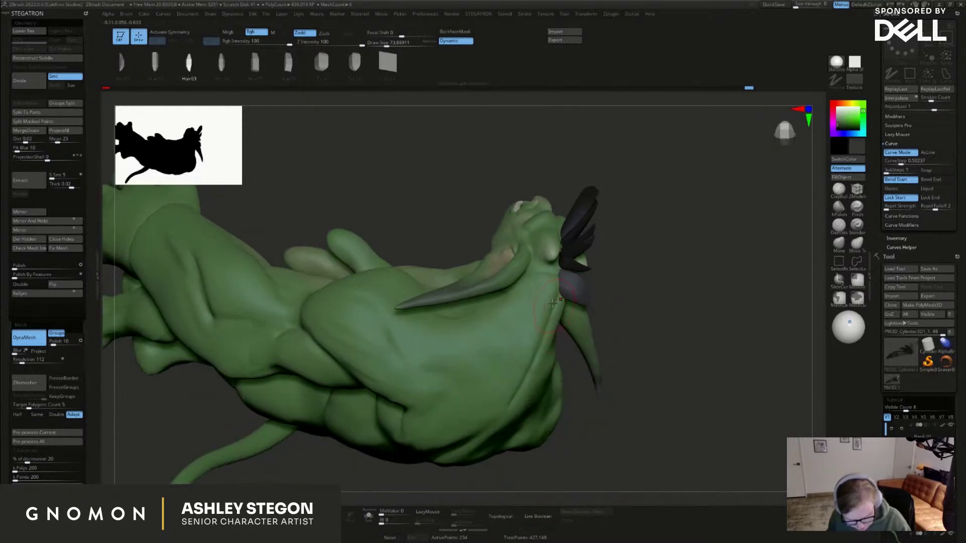
drag(588, 341, 577, 336)
right_drag(574, 355, 662, 286)
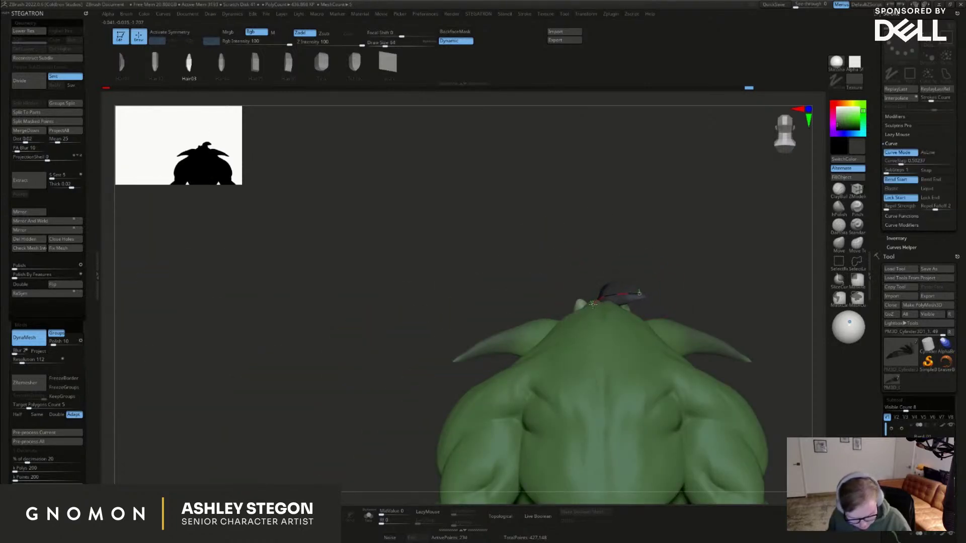
right_drag(591, 303, 562, 319)
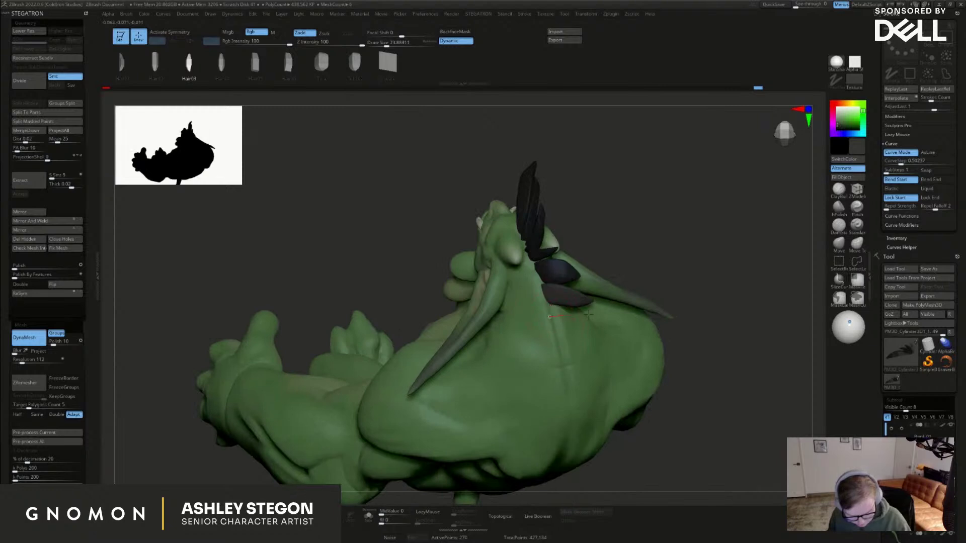
Undo the stray extension of the lowest nape strand and pull the strand's curve sideways over the neck in back view
drag(580, 314, 620, 312)
drag(600, 351, 610, 355)
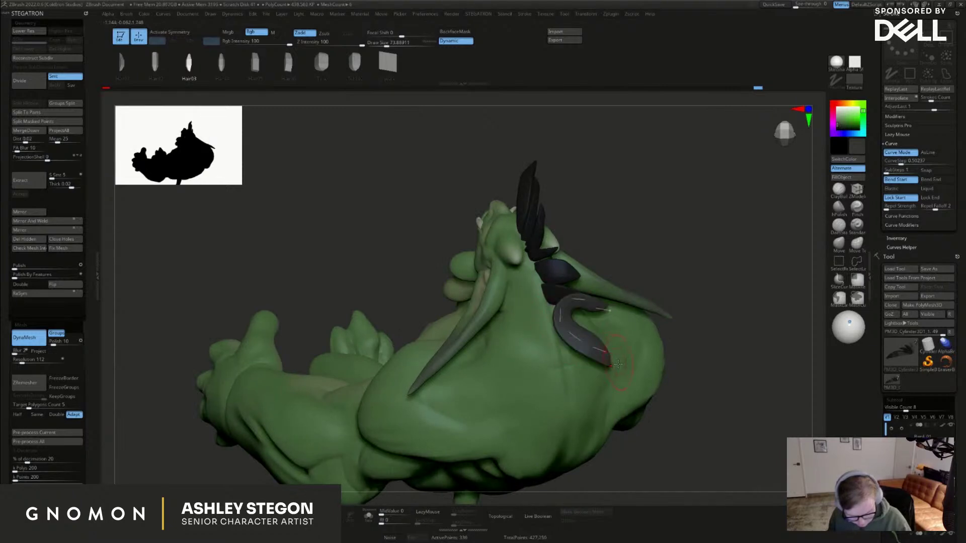
key(ctrl+z)
mouse_move(618, 321)
right_down()
mouse_move(593, 312)
mouse_move(616, 318)
right_up()
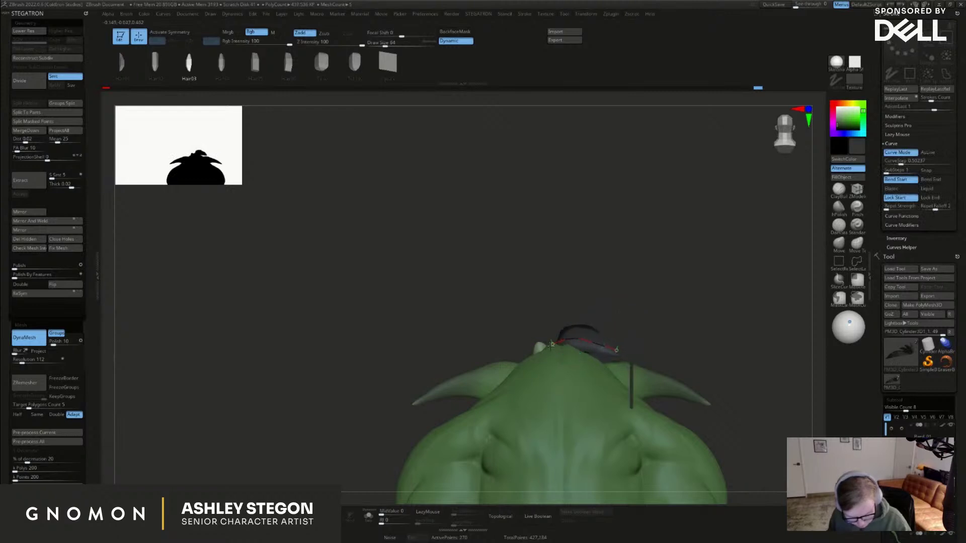
mouse_move(612, 347)
right_down()
mouse_move(669, 360)
mouse_move(620, 363)
mouse_move(628, 370)
mouse_move(611, 343)
right_up()
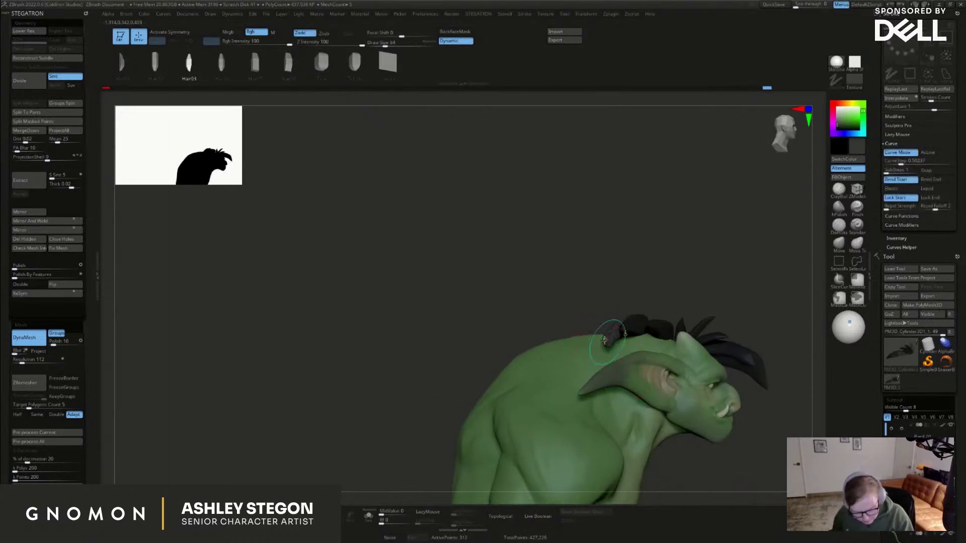
Continue the mane with more overlapping strands along the neck, bending each one to the side in back view
right_drag(676, 284, 699, 347)
right_drag(620, 374, 619, 313)
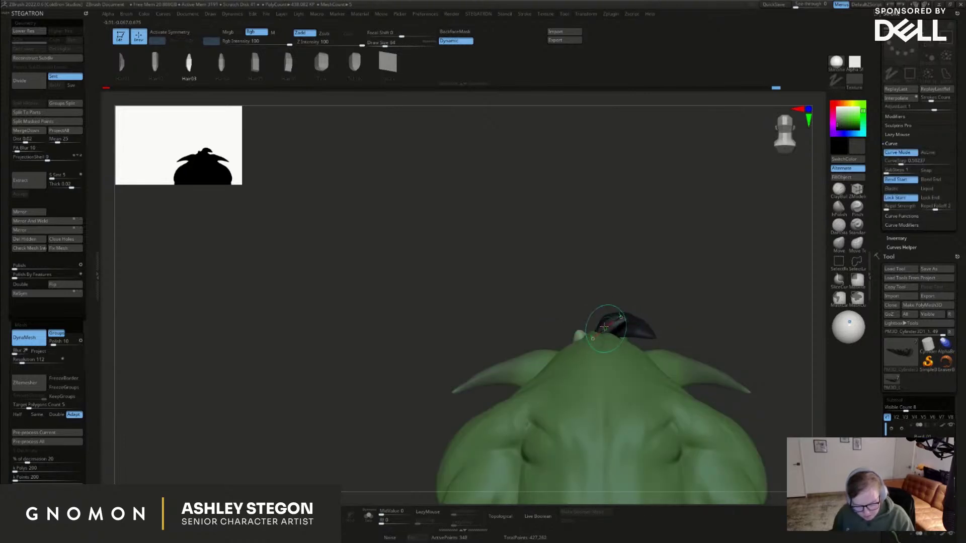
right_drag(631, 388, 630, 308)
key(s)
click(630, 308)
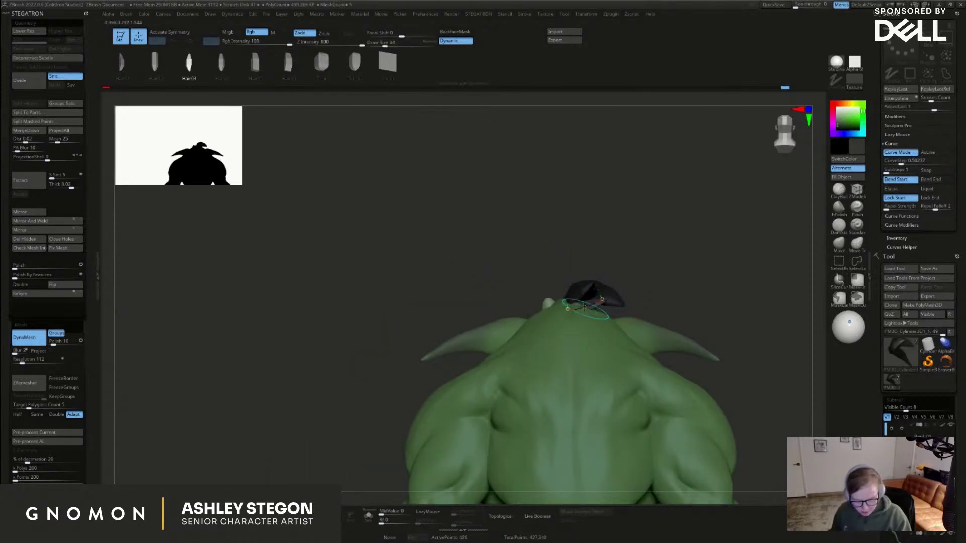
mouse_move(586, 293)
right_down()
mouse_move(638, 316)
mouse_move(654, 340)
right_up()
Reduce the draw size to about 41 and draw smaller strands at the lower end of the mane
key(s)
key(s)
click(653, 285)
right_drag(680, 289, 525, 286)
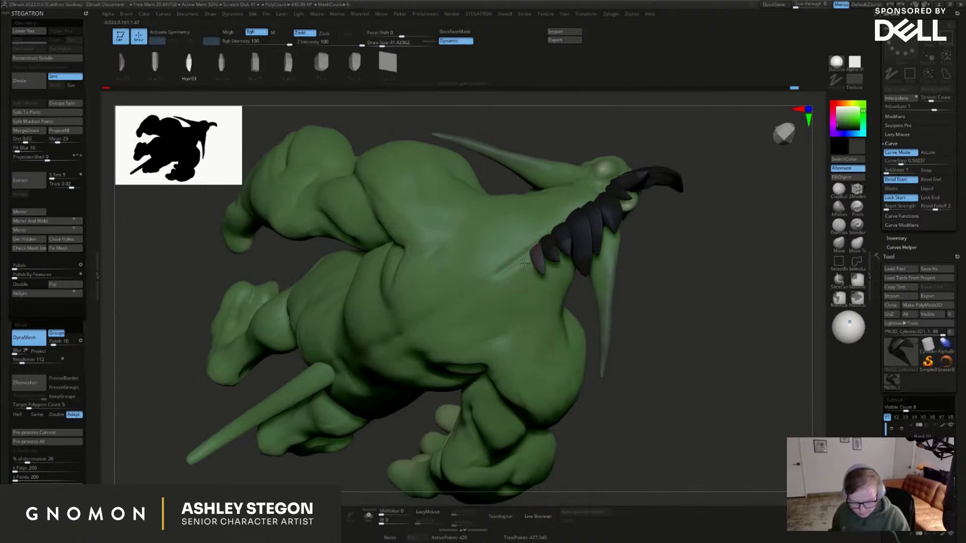
drag(524, 256, 519, 308)
right_drag(543, 297, 541, 236)
click(523, 274)
Add a thin final strand trailing onto the upper back and pull its curve close to the body in side view
right_drag(578, 296, 508, 226)
click(522, 270)
drag(503, 274, 493, 294)
drag(559, 308, 596, 311)
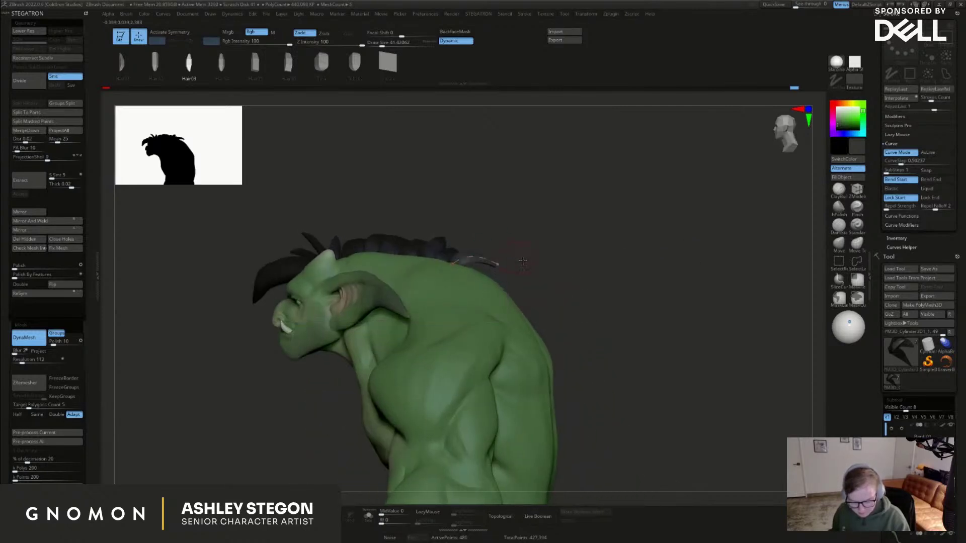
right_drag(484, 260, 535, 255)
right_drag(586, 278, 498, 274)
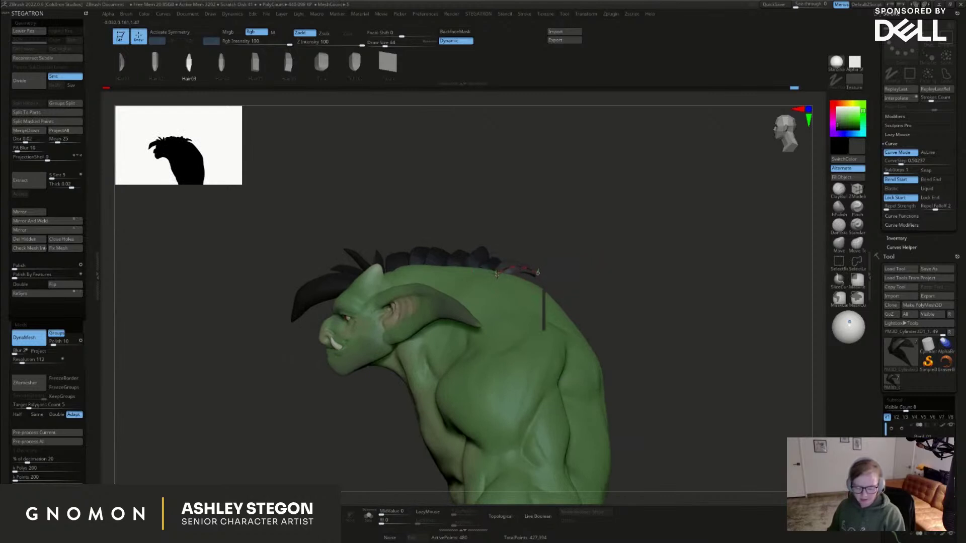
Turn on the polygroup wireframe display to examine the separate mane strands from the side
key(shift+f)
key(shift+d)
right_drag(567, 327, 608, 328)
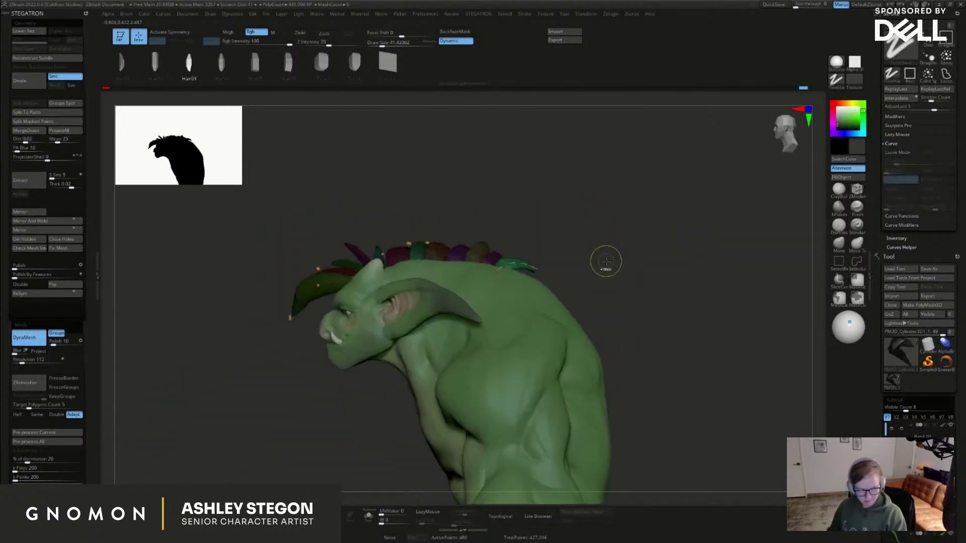
Select the Move Topological brush, set its draw size to about 128, and reshape the mane strands over the forehead
right_drag(572, 300, 614, 300)
click(855, 245)
right_drag(563, 209, 523, 267)
key(s)
drag(522, 269, 534, 269)
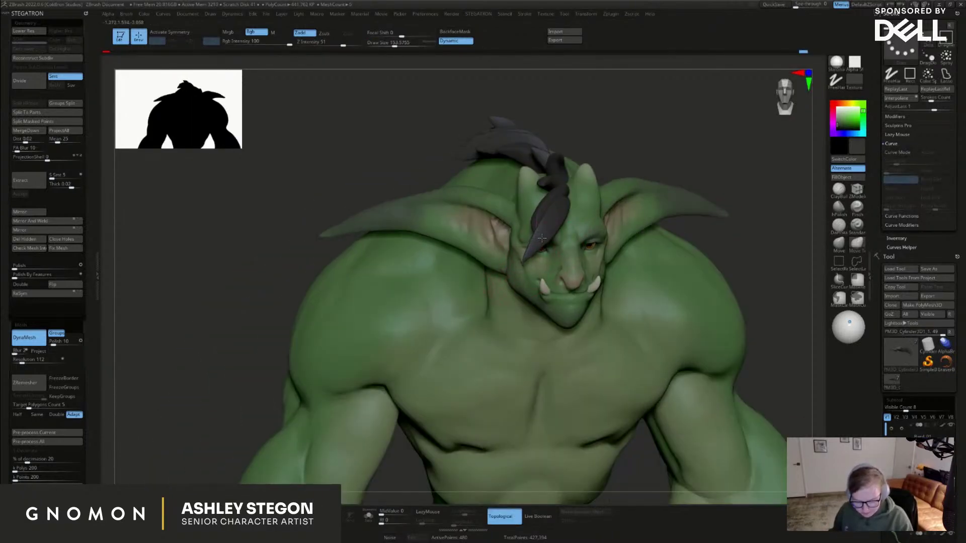
right_drag(539, 239, 524, 259)
drag(543, 240, 561, 193)
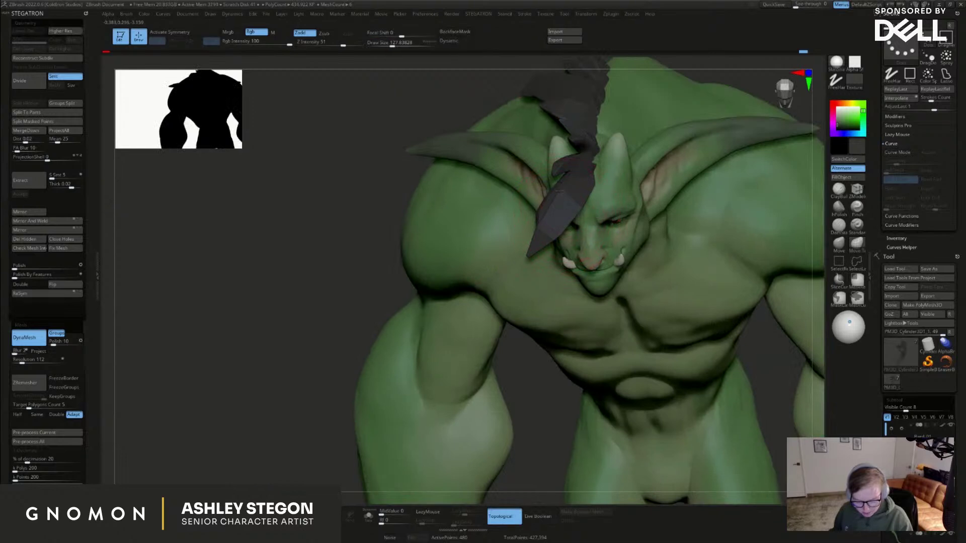
right_drag(546, 215, 596, 206)
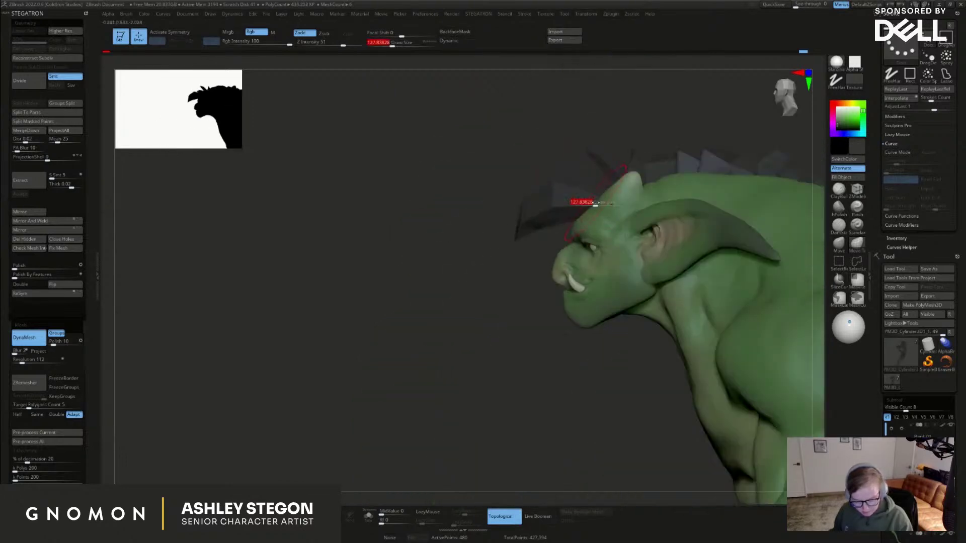
Enlarge the silhouette preview and adjust the mane strands from the side and back, reducing the draw size to about 77
drag(219, 136, 318, 206)
alt+right_drag(516, 247, 478, 265)
key(s)
drag(478, 262, 481, 262)
mouse_move(481, 262)
right_down()
mouse_move(524, 262)
mouse_move(480, 262)
right_up()
key(s)
drag(511, 263, 505, 261)
key(s)
drag(565, 203, 558, 202)
mouse_move(600, 158)
right_down()
mouse_move(614, 151)
mouse_move(568, 171)
mouse_move(505, 176)
mouse_move(507, 190)
mouse_move(458, 186)
mouse_move(491, 211)
mouse_move(447, 211)
right_up()
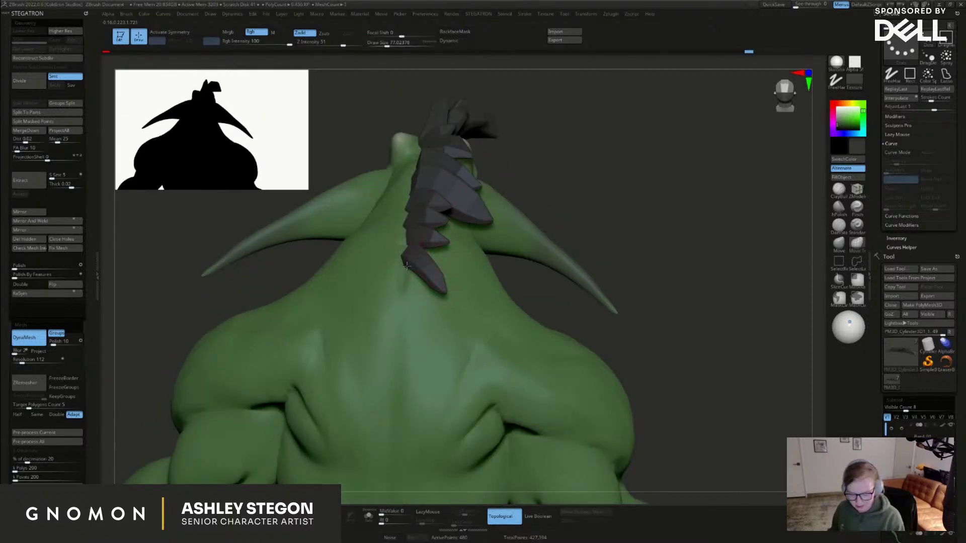
Isolate the small purple strand between the horns with a mask and duplicate it with the gizmo
right_drag(428, 272, 537, 314)
mouse_move(494, 266)
right_down()
mouse_move(506, 261)
mouse_move(504, 220)
mouse_move(494, 270)
mouse_move(476, 249)
mouse_move(475, 257)
right_up()
key(shift+d)
key(w)
ctrl+click(455, 197)
ctrl+drag(474, 224, 483, 240)
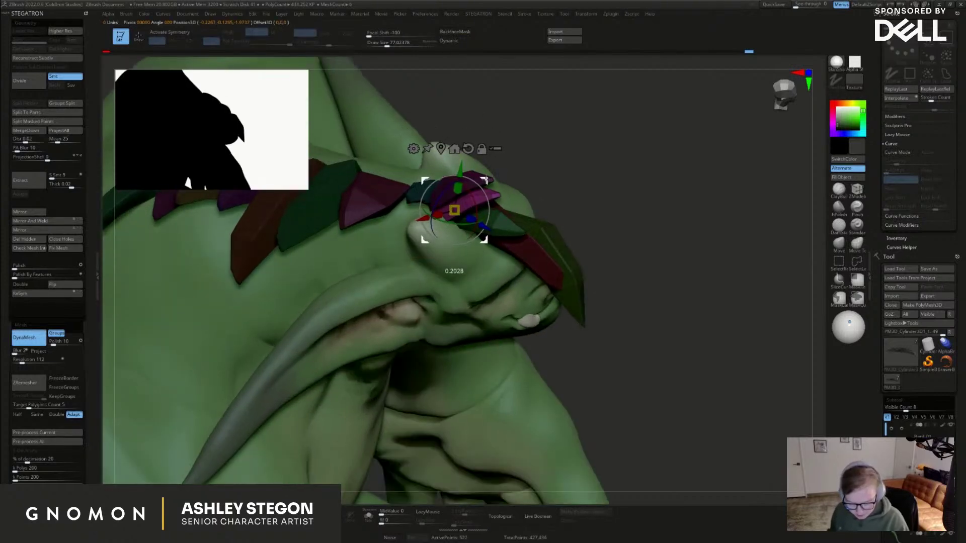
key(q)
key(d)
key(shift+f)
Set the draw size to about 108, fan out the thin strands behind the horns in side view, and clear the mask
right_drag(504, 206, 480, 185)
key(s)
drag(481, 191, 485, 191)
mouse_move(438, 196)
right_down()
mouse_move(470, 181)
mouse_move(532, 99)
right_up()
key(s)
drag(479, 177, 484, 176)
alt+right_drag(439, 186, 470, 191)
key(s)
drag(441, 210, 435, 210)
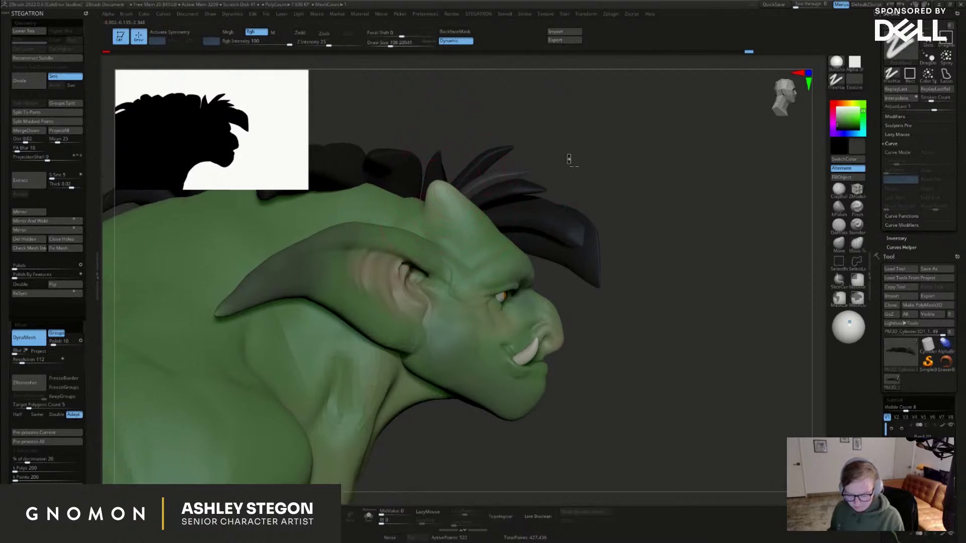
ctrl+drag(567, 157, 570, 177)
Display the polygroup wireframe without smoothing and subdivide the mane mesh once
right_drag(604, 214, 560, 227)
key(shift+d)
key(shift+f)
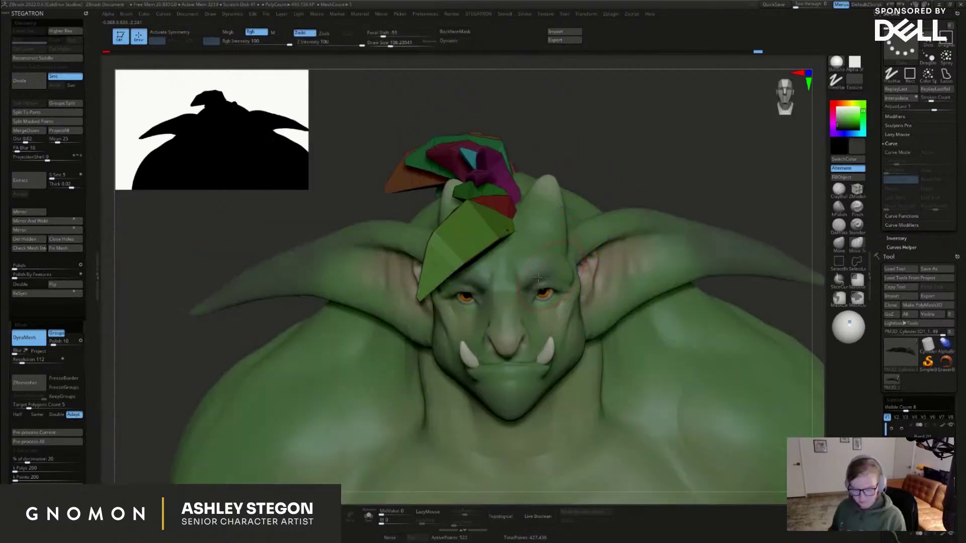
right_drag(603, 257, 552, 242)
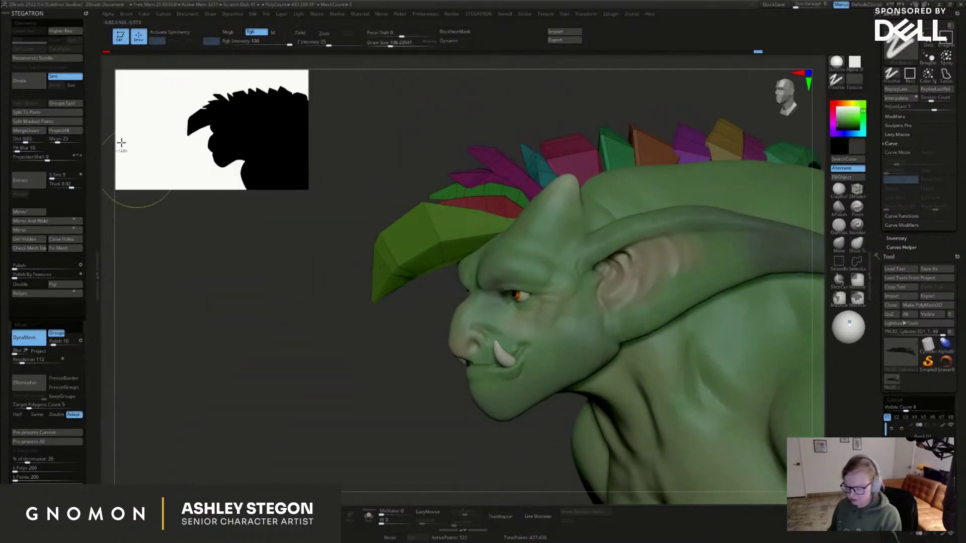
key(ctrl+d)
click(35, 50)
mouse_move(453, 281)
right_down()
mouse_move(562, 298)
mouse_move(617, 267)
mouse_move(605, 263)
right_up()
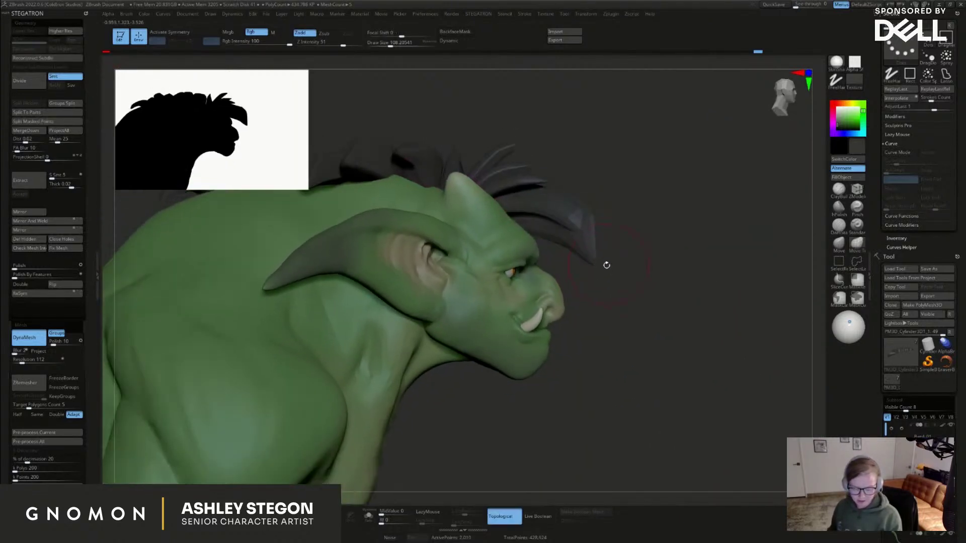
Lengthen the red forehead strand and bend it downward in side view with the Move brush
key(w)
key(q)
right_drag(597, 226, 589, 251)
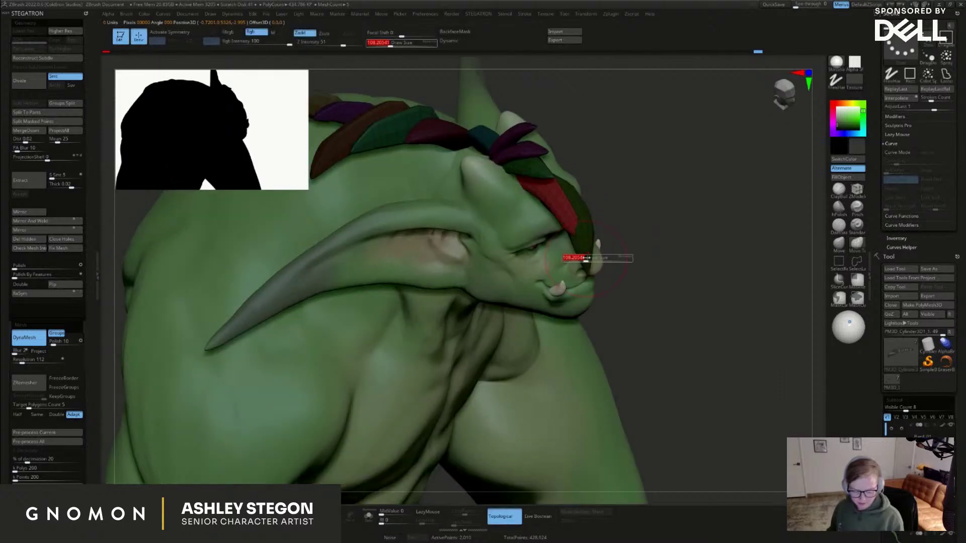
click(839, 242)
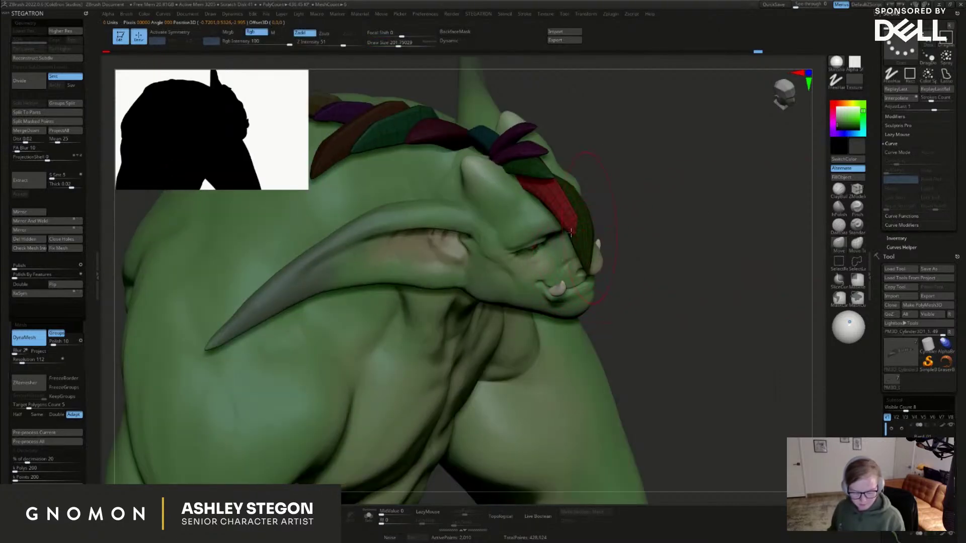
drag(563, 211, 574, 229)
mouse_move(573, 229)
right_down()
mouse_move(566, 216)
mouse_move(578, 224)
mouse_move(575, 235)
right_up()
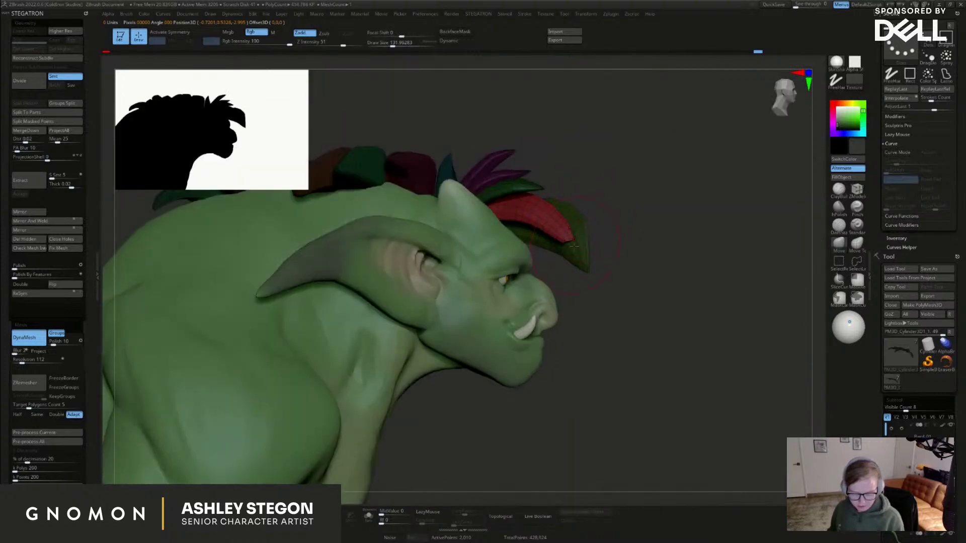
key(s)
shift+drag(553, 220, 554, 269)
click(550, 226)
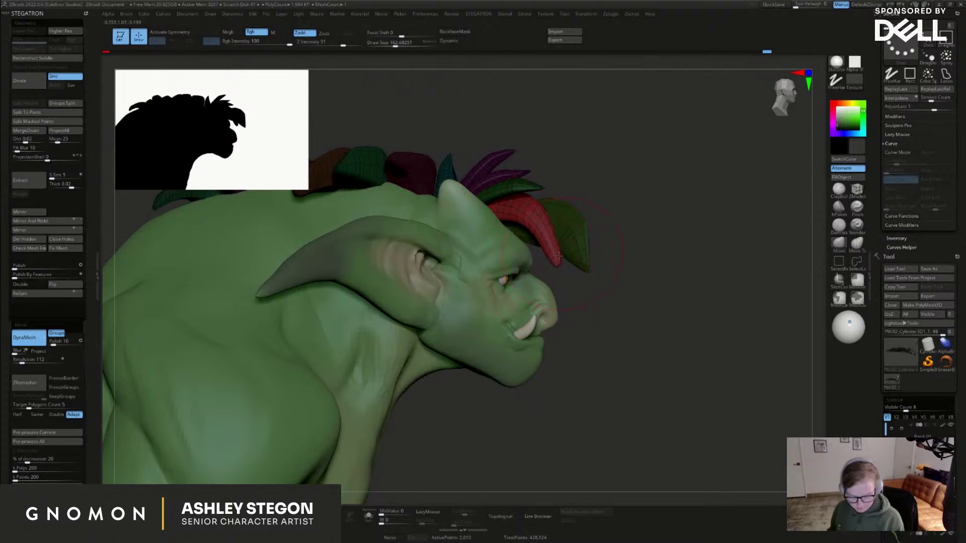
Reduce the draw size to about 35 and taper the tip of the red forehead strand into a thin point
key(])
click(583, 285)
key(s)
click(556, 269)
key(ctrl+z)
key(s)
click(548, 262)
mouse_move(549, 262)
alt+mouse_down()
mouse_move(563, 279)
mouse_move(559, 260)
alt+mouse_up()
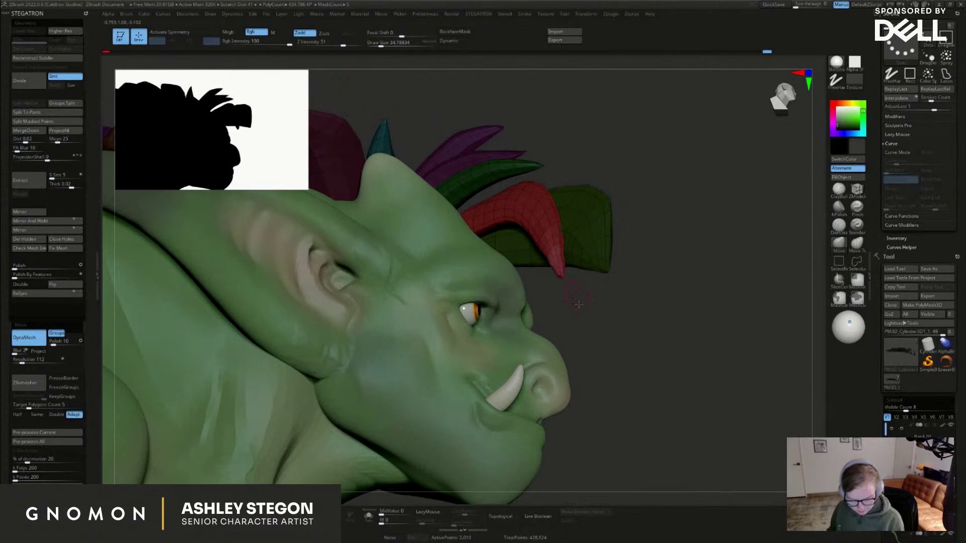
drag(577, 303, 576, 303)
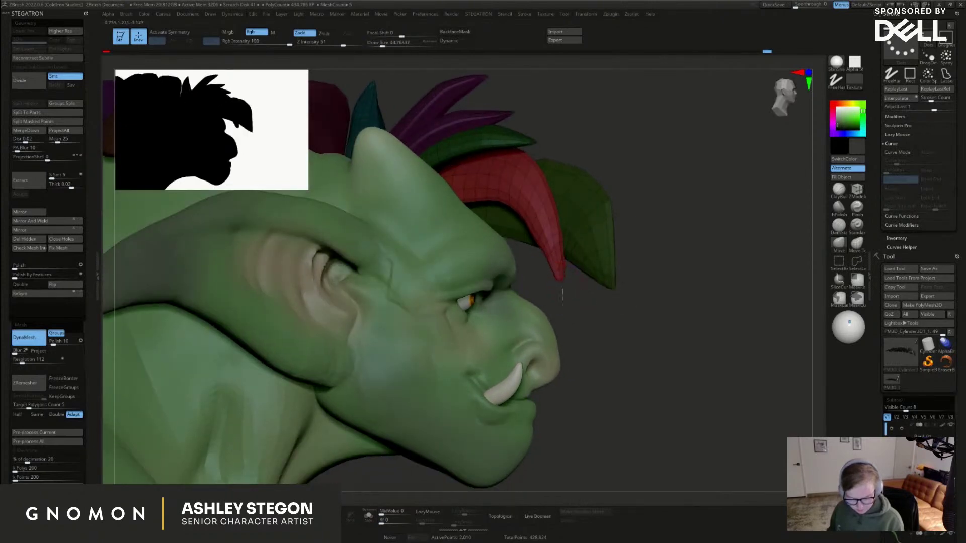
scroll(562, 294, down, 3)
mouse_move(562, 294)
mouse_down()
mouse_move(587, 249)
mouse_move(578, 254)
mouse_move(652, 254)
mouse_up()
Rotate the red forehead strand with the gizmo in front view
alt+click(557, 222)
key(w)
alt+drag(559, 181, 625, 207)
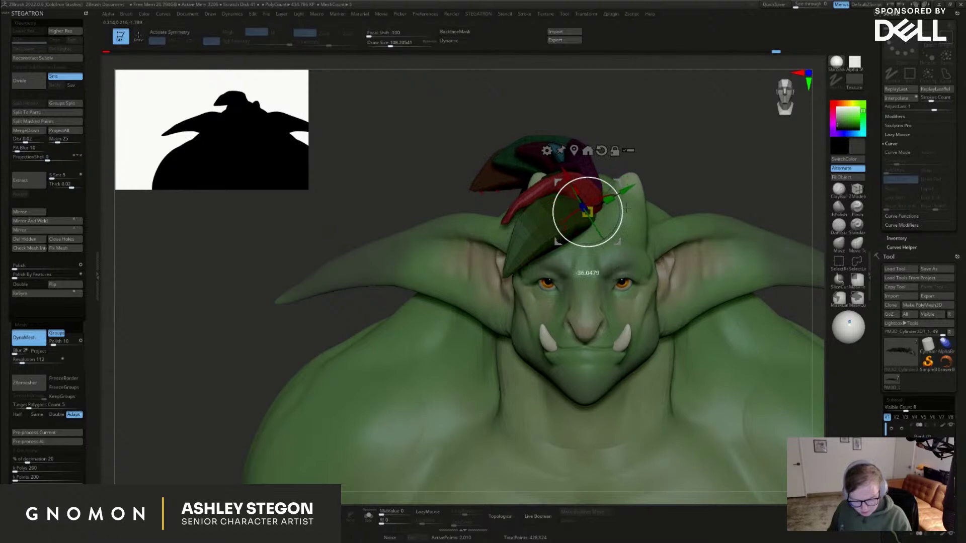
key(q)
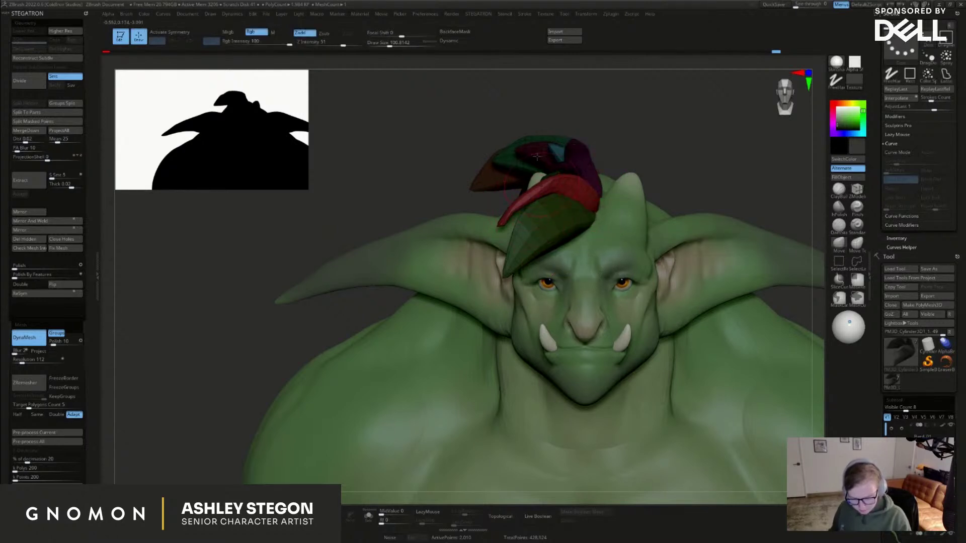
Raise the draw size to about 212 and shift the front mane strands with broad strokes
right_drag(598, 160, 618, 155)
right_drag(562, 221, 526, 222)
key(s)
drag(544, 222, 555, 222)
drag(412, 206, 566, 186)
mouse_move(533, 226)
right_down()
mouse_move(543, 221)
mouse_move(538, 195)
mouse_move(556, 328)
mouse_move(619, 356)
mouse_move(565, 324)
mouse_move(503, 261)
right_up()
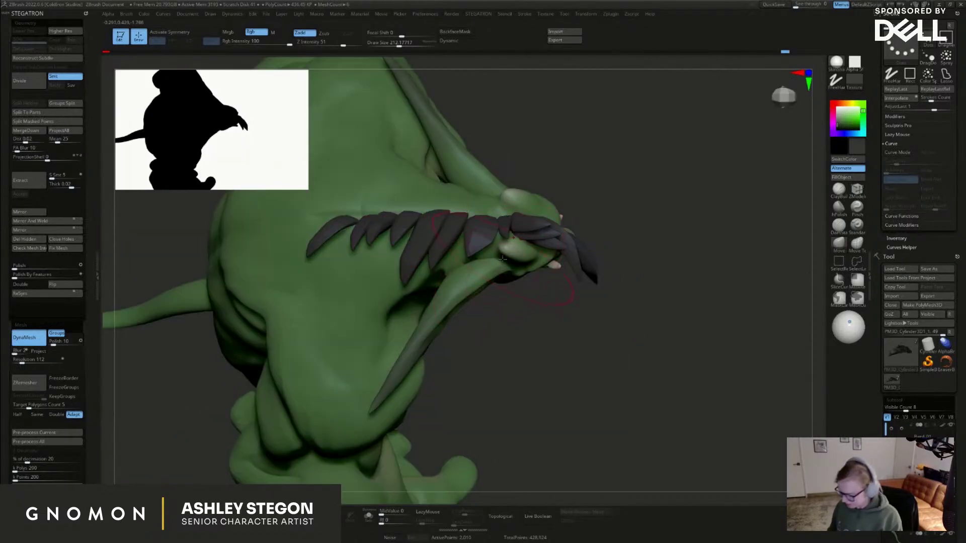
Switch to the Move brush and reposition the crown and neck strands from above
key(b)
key(m)
key(v)
key(s)
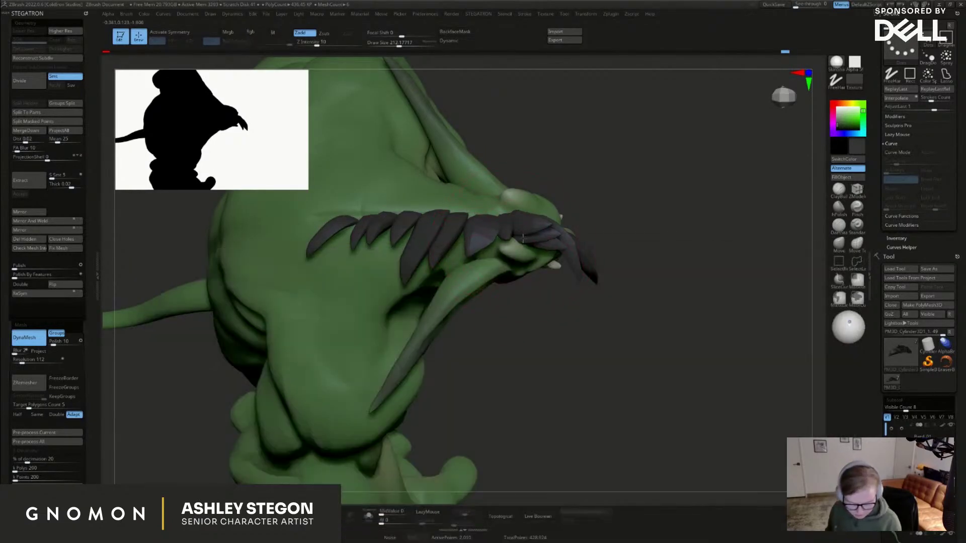
drag(518, 246, 517, 245)
drag(489, 225, 482, 216)
right_drag(483, 216, 495, 292)
drag(445, 224, 442, 216)
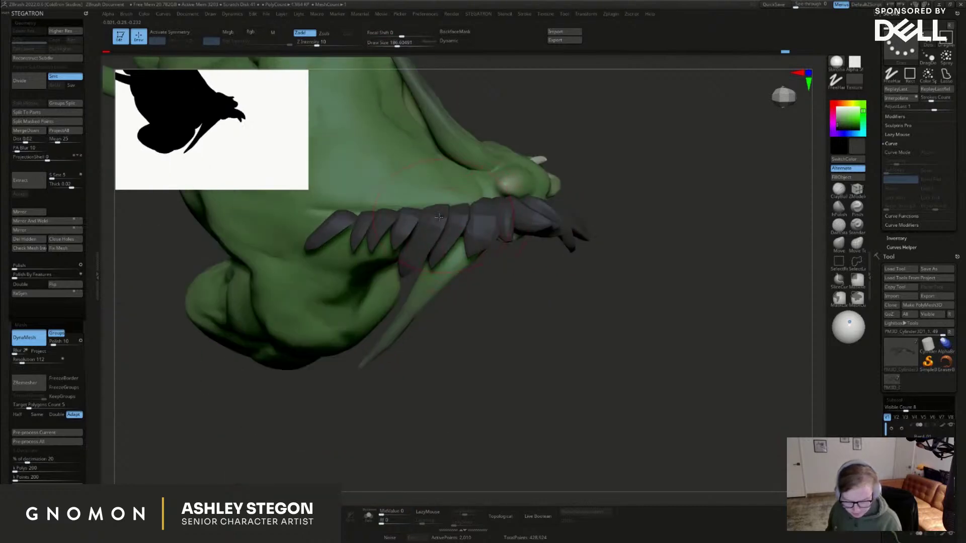
Set the draw size to about 124 and fill the mane with a darker, near-black colour
right_drag(447, 325, 539, 312)
key(s)
drag(656, 333, 651, 332)
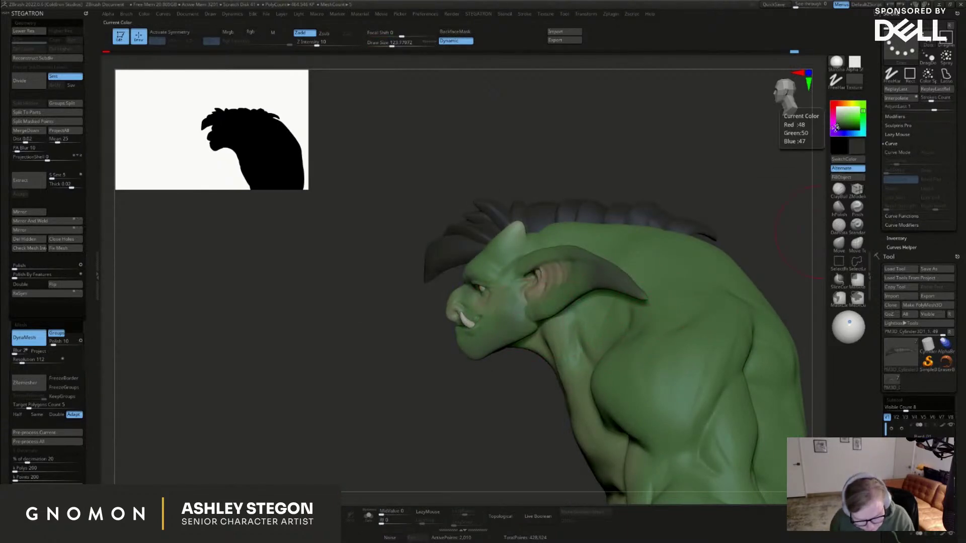
click(846, 178)
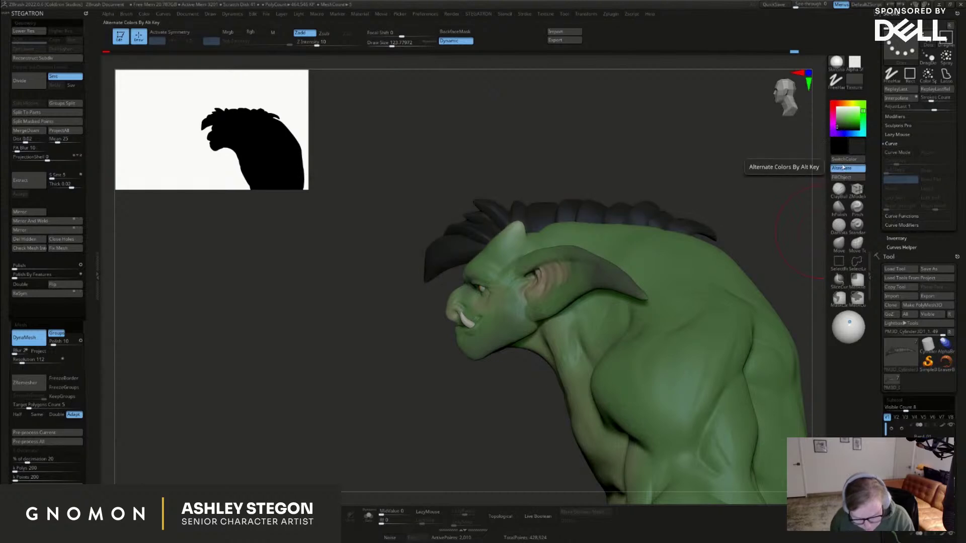
Adjust the front strands at a draw size of about 90 and select the Move Topological brush
mouse_move(639, 357)
right_down()
mouse_move(697, 360)
mouse_move(658, 352)
mouse_move(662, 373)
right_up()
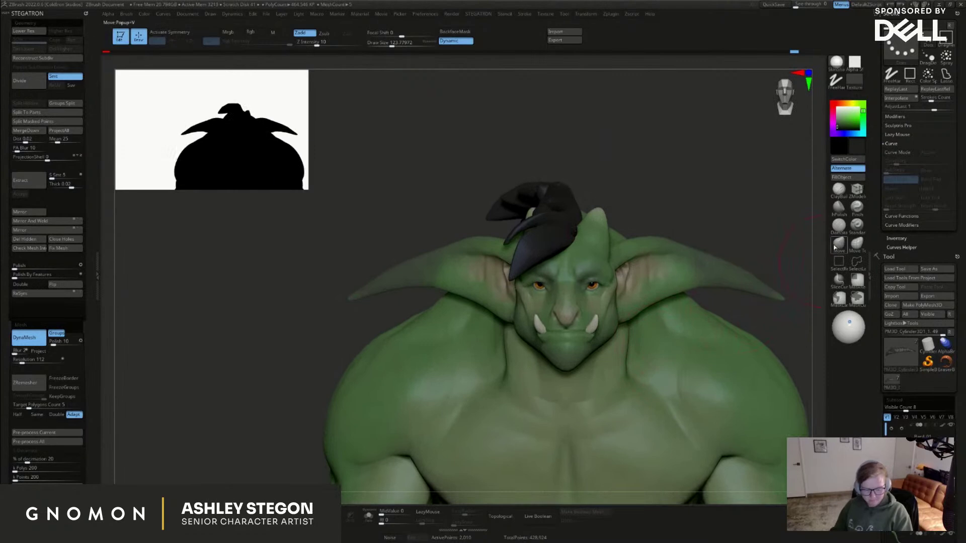
click(838, 245)
click(832, 252)
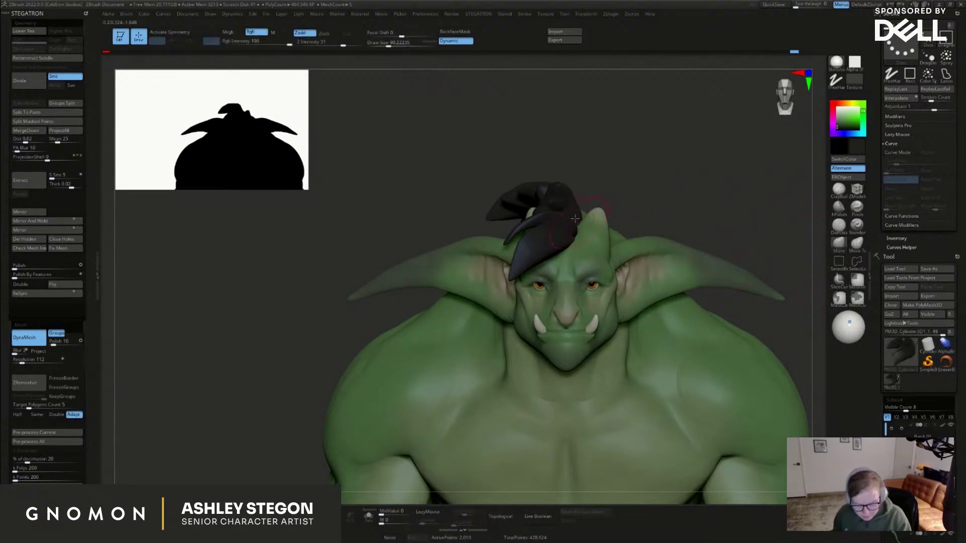
mouse_move(585, 216)
right_down()
mouse_move(515, 196)
mouse_move(555, 223)
right_up()
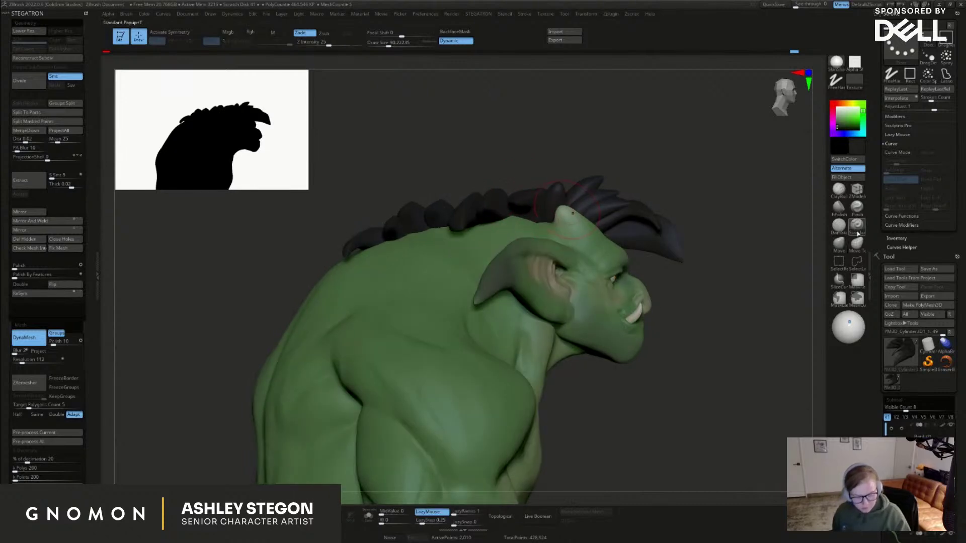
click(856, 225)
click(856, 244)
Show the polygroup wireframe, raise the draw size to about 140, and even out the neck strands in side view
right_drag(583, 277, 675, 303)
key(shift+f)
key(shift+d)
key(bracketright)
mouse_move(578, 234)
right_down()
mouse_move(607, 223)
mouse_move(557, 213)
right_up()
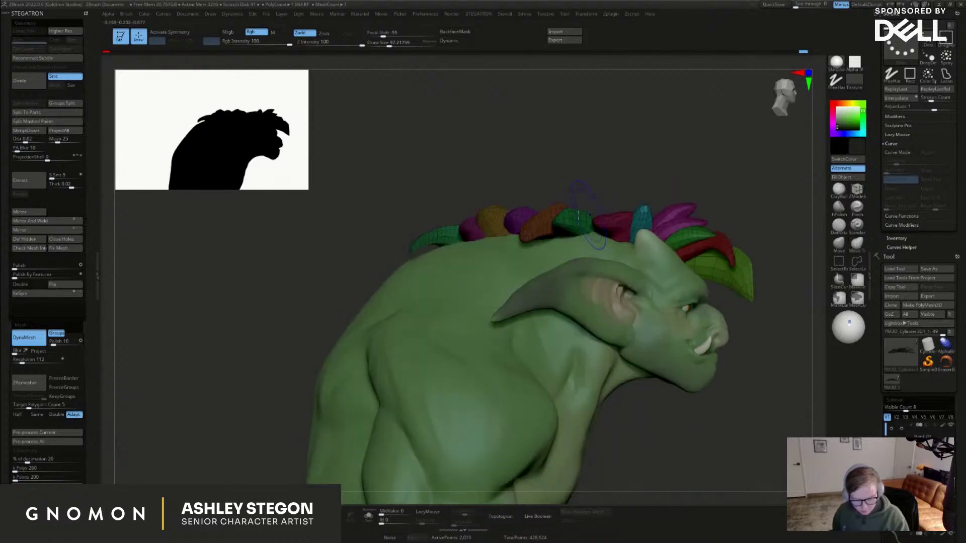
key(bracketright)
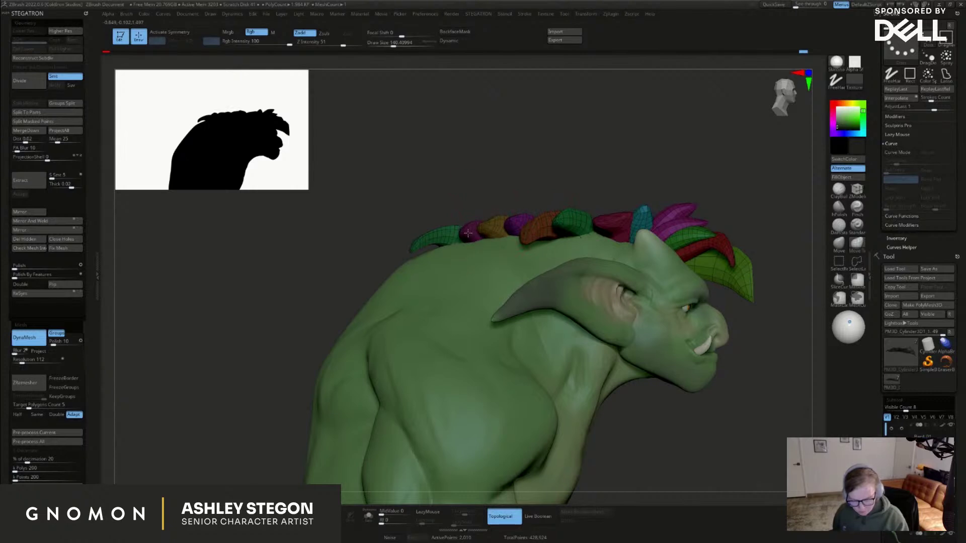
Smooth the mane display, reduce the draw size, and lift the green neck strand in three-quarter view
mouse_move(499, 209)
right_down()
mouse_move(542, 203)
mouse_move(539, 225)
mouse_move(510, 221)
right_up()
key(d)
key(bracketleft)
right_drag(589, 222, 574, 231)
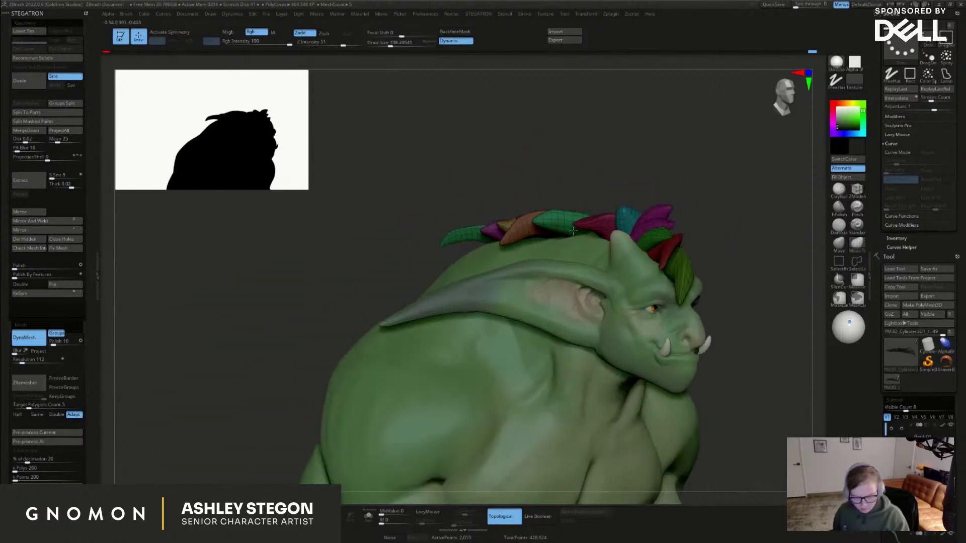
alt+click(542, 218)
key(bracketleft)
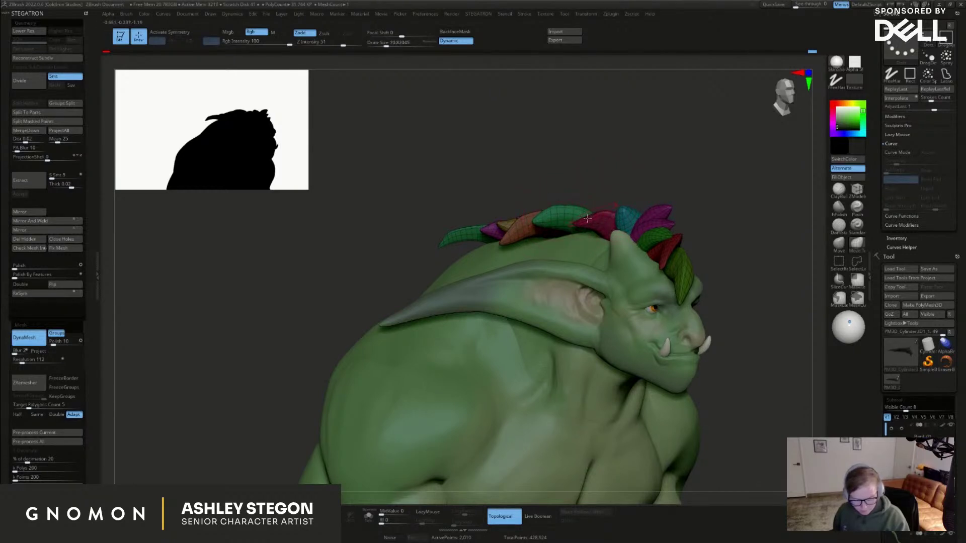
Reshape the strand behind the horns at a draw size of about 90 and hide the polygroup wireframe
right_drag(597, 216, 615, 242)
key(s)
drag(616, 242, 619, 242)
drag(609, 214, 618, 224)
right_drag(624, 242, 598, 212)
key(shift+f)
mouse_move(569, 402)
ctrl+right_down()
mouse_move(561, 364)
mouse_move(674, 371)
ctrl+right_up()
alt+right_drag(612, 371, 490, 312)
mouse_move(490, 312)
right_down()
mouse_move(533, 307)
mouse_move(495, 302)
right_up()
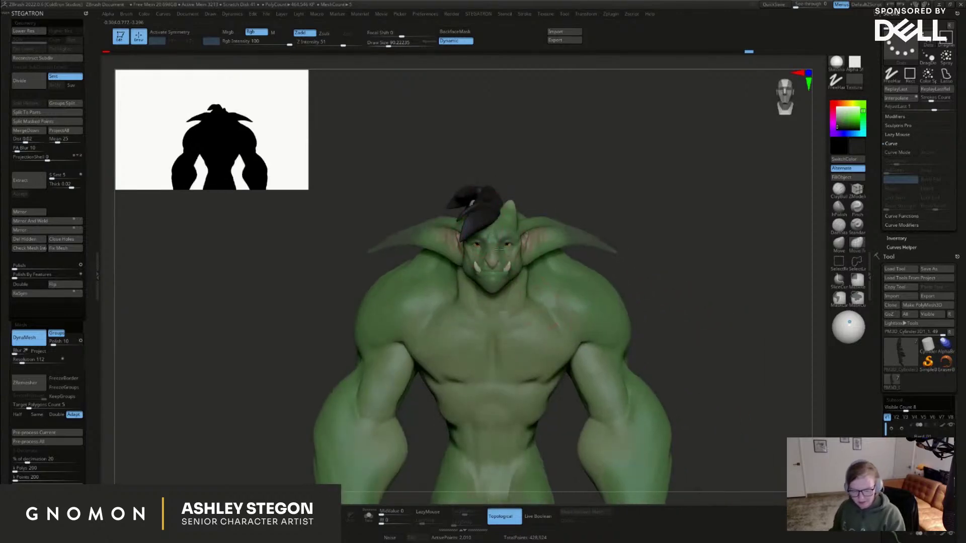
Show the polygroup wireframe, raise the draw size to about 192, and reposition the long orange neck strand from above
ctrl+right_drag(473, 201, 452, 236)
key(shift+f)
key(shift+d)
right_drag(548, 176, 523, 196)
key(s)
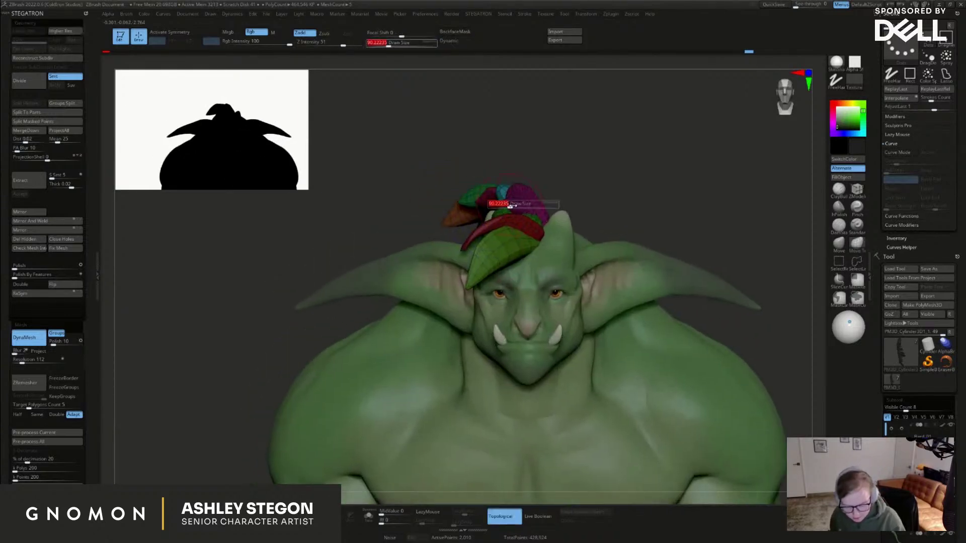
drag(518, 204, 522, 204)
right_drag(447, 196, 485, 203)
key(s)
drag(460, 202, 466, 202)
right_drag(465, 202, 417, 249)
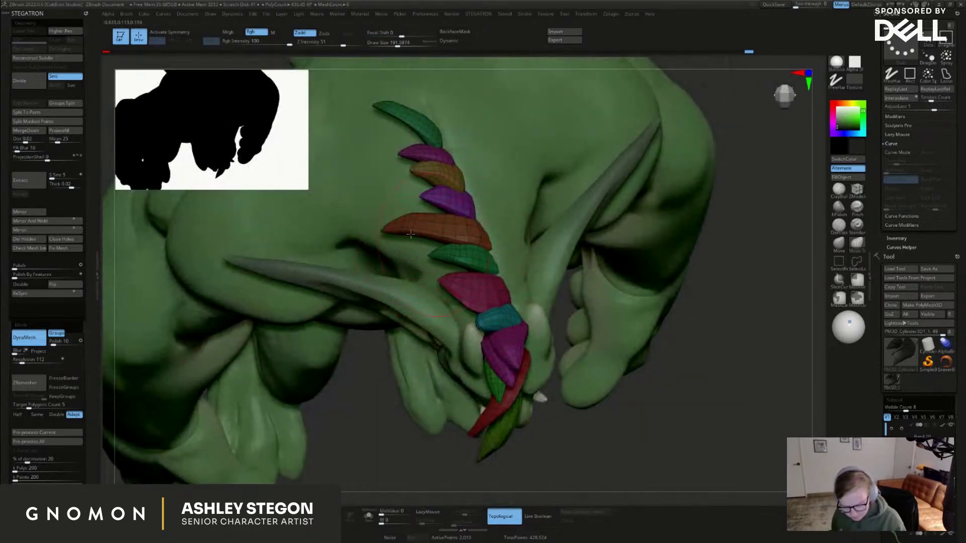
mouse_move(405, 225)
mouse_down()
mouse_move(486, 245)
mouse_move(442, 257)
mouse_up()
Nudge the long orange neck strand, hide the polygroup wireframe, and raise the draw size to about 228 in front view
drag(446, 205, 451, 205)
right_drag(452, 198, 490, 134)
key(shift+f)
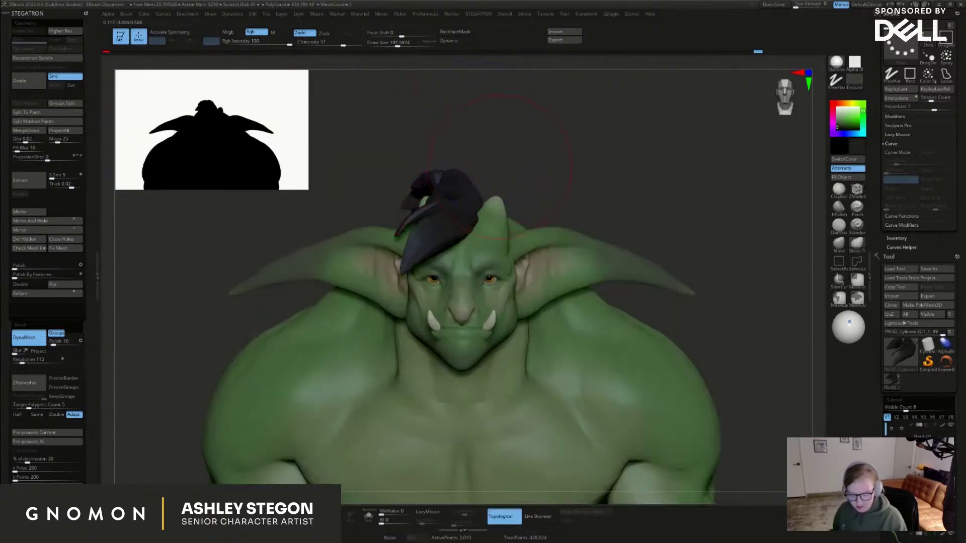
alt+right_drag(508, 170, 528, 161)
key(s)
drag(455, 178, 458, 178)
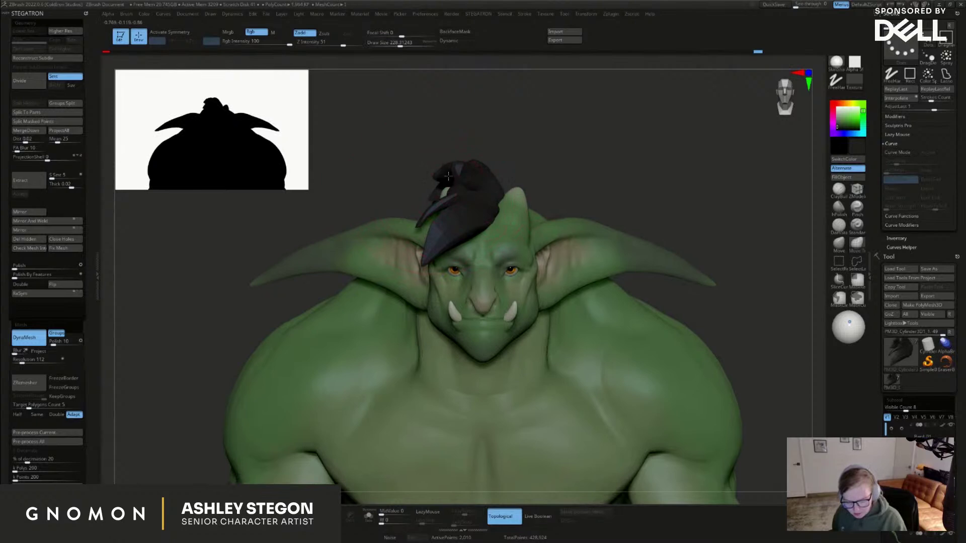
Reduce the draw size to about 104 and reposition the rearmost mane strand on the upper back
right_drag(512, 136, 409, 173)
key(s)
drag(404, 186, 400, 186)
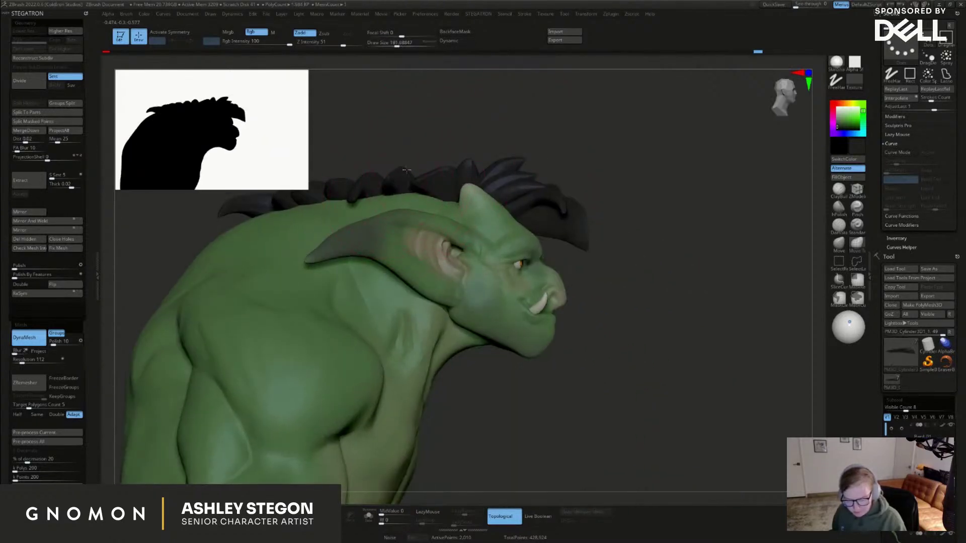
right_drag(384, 202, 495, 245)
drag(545, 234, 523, 247)
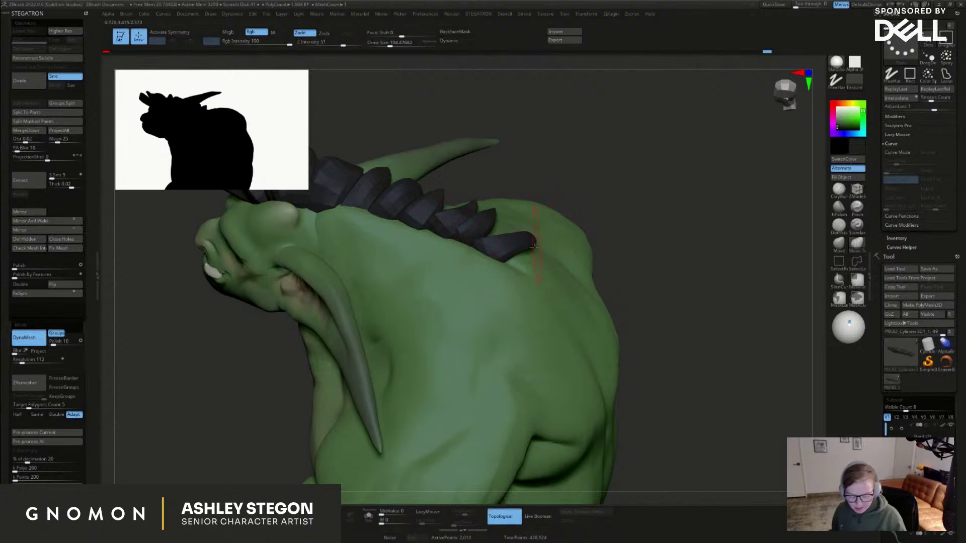
Duplicate the rearmost mane strand and place the copy beside it on the upper back
right_drag(535, 247, 526, 297)
key(w)
ctrl+click(514, 258)
mouse_move(520, 231)
ctrl+mouse_down()
mouse_move(523, 271)
mouse_move(524, 240)
ctrl+mouse_up()
key(q)
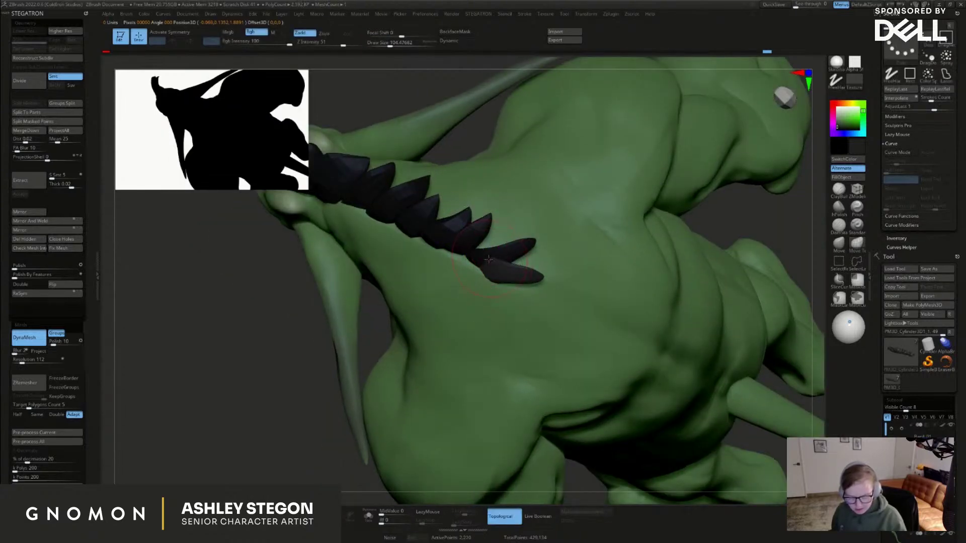
Switch to the Move brush, raise the draw size to about 136, and reshape the duplicated back strand
click(839, 244)
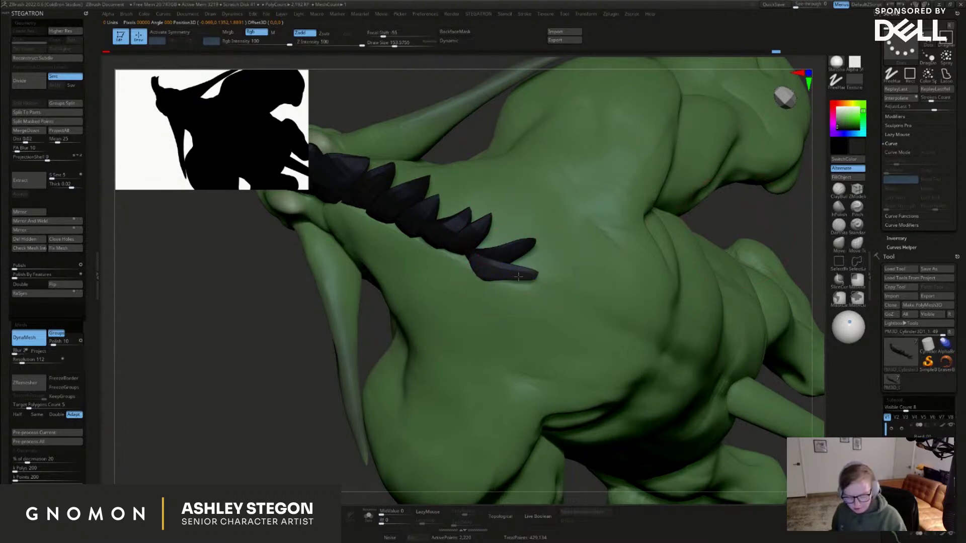
key(ctrl+z)
key(s)
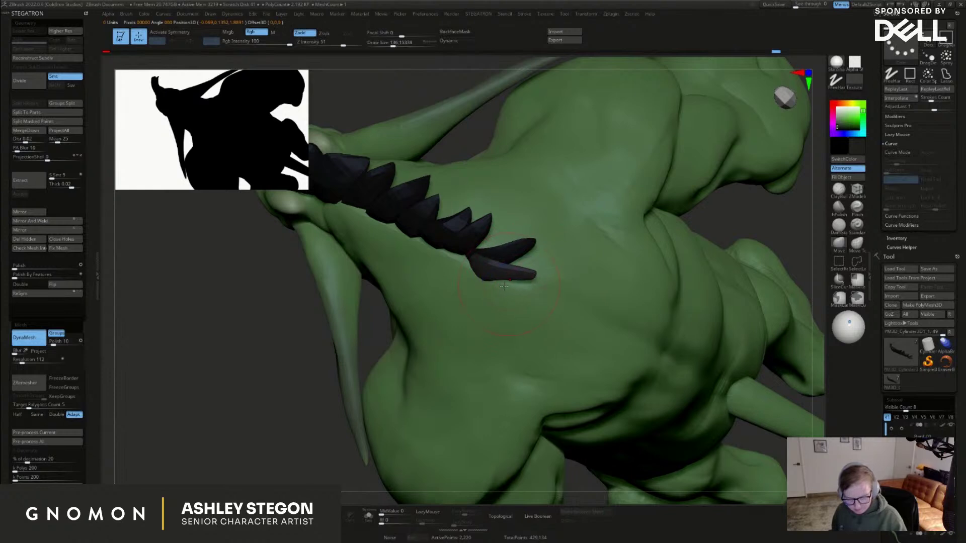
right_drag(512, 284, 518, 252)
drag(530, 255, 530, 270)
Adjust the duplicated strand's angle off the back in side view at a draw size of about 192
shift+right_drag(529, 267, 529, 193)
key(s)
drag(533, 280, 531, 276)
drag(524, 274, 523, 256)
mouse_move(529, 235)
mouse_down()
mouse_move(539, 250)
mouse_move(536, 286)
mouse_up()
key(q)
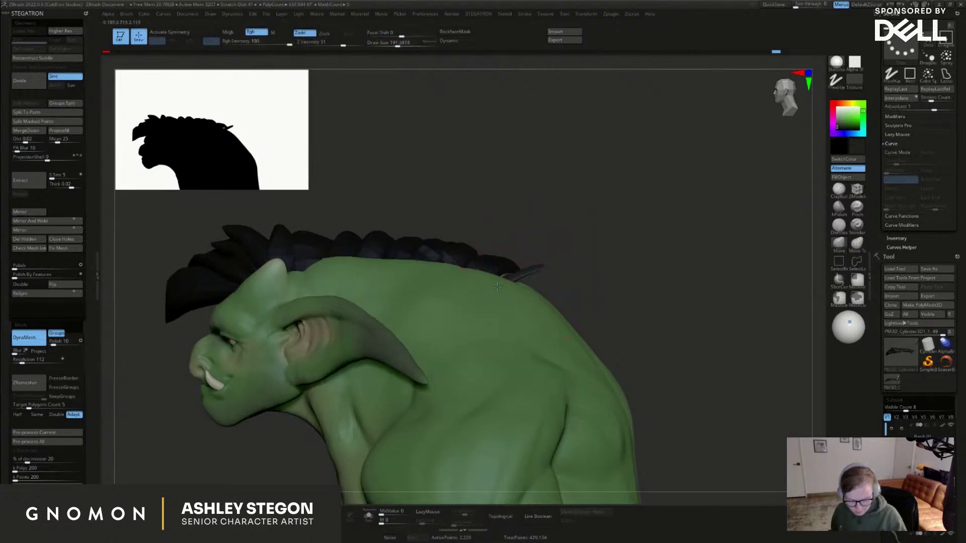
Refine the protruding strand tip at the rear end of the mane from side and three-quarter views
key(s)
drag(541, 266, 535, 267)
mouse_move(537, 266)
mouse_down()
mouse_move(583, 270)
mouse_move(604, 287)
mouse_up()
right_drag(502, 297, 649, 345)
right_drag(427, 336, 515, 310)
drag(515, 311, 504, 343)
Choose the Move brush, set the draw size to about 228, and pull the forehead tuft's tip toward the face
key(b)
key(m)
key(v)
key(s)
click(485, 248)
key(s)
click(479, 257)
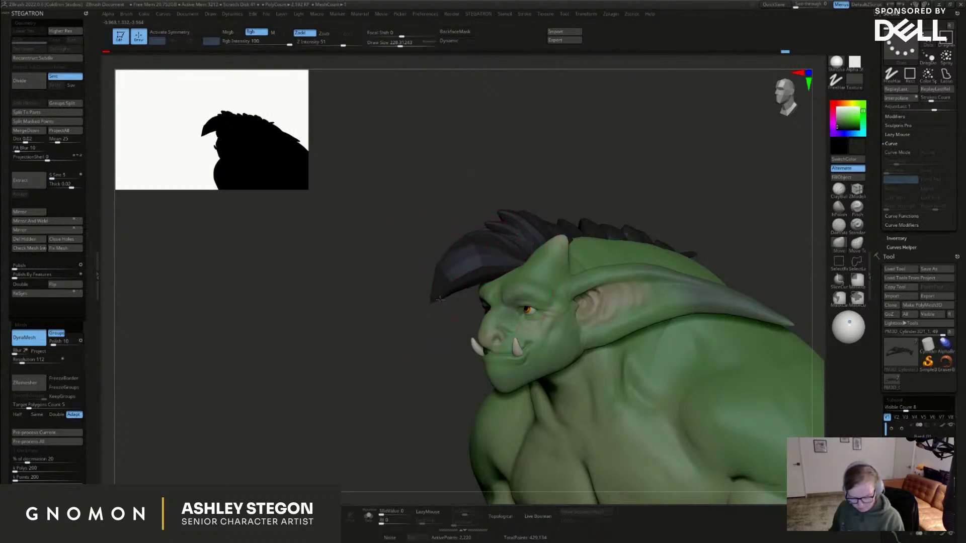
drag(437, 302, 462, 293)
Examine the mane's silhouette from both sides, three-quarter angles, and a full-body view
mouse_move(511, 290)
right_down()
mouse_move(543, 279)
mouse_move(526, 302)
right_up()
key(s)
click(517, 302)
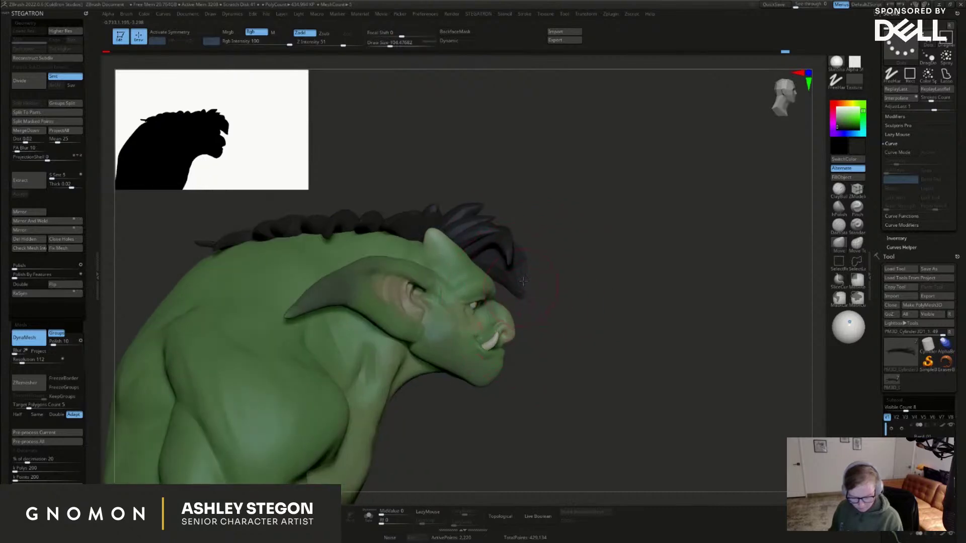
mouse_move(544, 253)
right_down()
mouse_move(560, 275)
mouse_move(564, 259)
right_up()
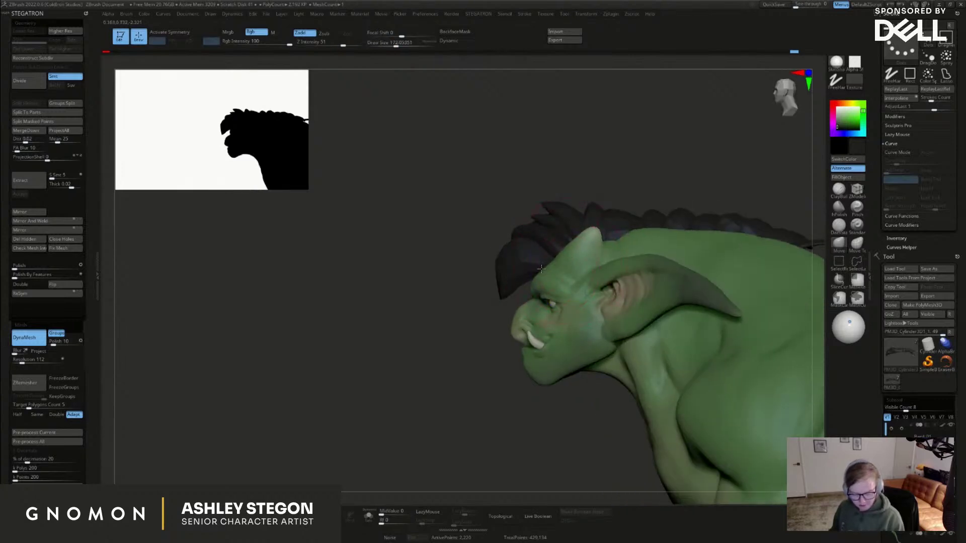
right_drag(584, 224, 680, 271)
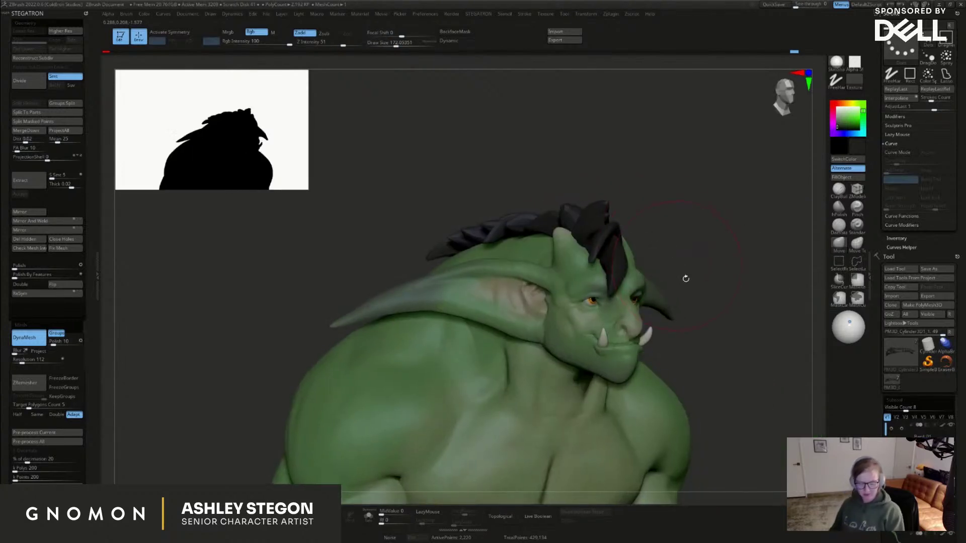
key(shift+f)
mouse_move(727, 291)
right_down()
mouse_move(729, 360)
mouse_move(718, 340)
mouse_move(737, 327)
right_up()
mouse_move(706, 260)
right_down()
mouse_move(692, 282)
mouse_move(664, 283)
mouse_move(657, 249)
right_up()
key(s)
drag(654, 250, 658, 250)
mouse_move(660, 251)
right_down()
mouse_move(639, 239)
mouse_move(604, 242)
mouse_move(603, 212)
right_up()
mouse_move(670, 424)
alt+right_down()
mouse_move(541, 383)
mouse_move(664, 324)
mouse_move(671, 348)
mouse_move(674, 331)
mouse_move(713, 329)
mouse_move(685, 308)
alt+right_up()
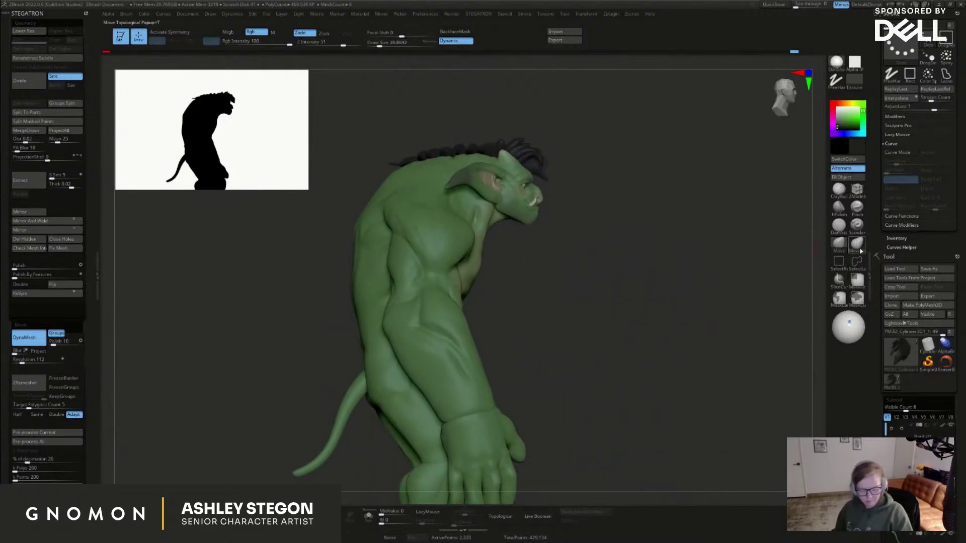
Show the polygroup wireframe, turn off the smooth mane display, and set the Move Topological draw size to about 167
ctrl+right_drag(524, 139, 575, 149)
key(shift+f)
key(shift+d)
key(s)
drag(576, 149, 591, 150)
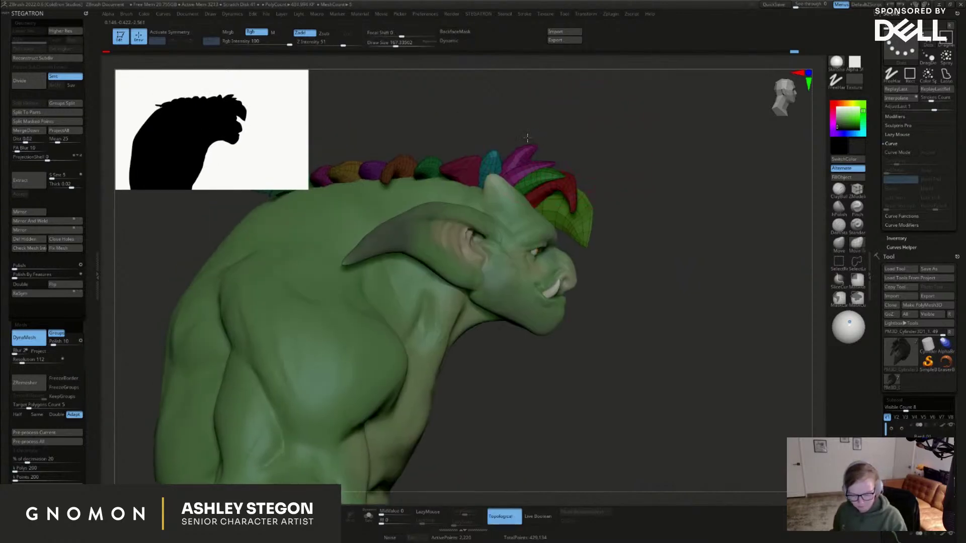
Reduce the draw size to about 44 and pull the teal strand behind the horn up into a taller spike
mouse_move(514, 151)
shift+mouse_down()
mouse_move(523, 147)
mouse_move(492, 158)
shift+mouse_up()
key(s)
key(s)
shift+drag(492, 157, 487, 157)
key(s)
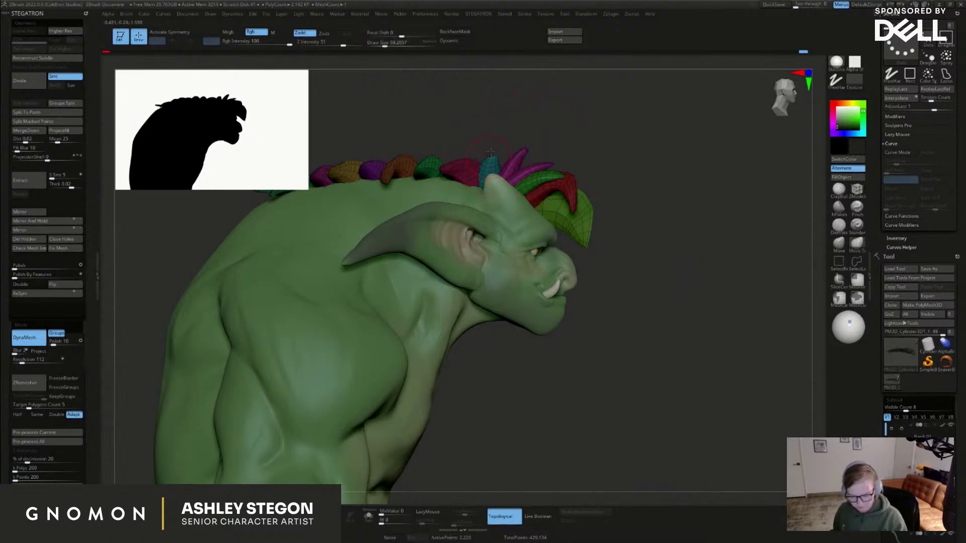
right_drag(486, 162, 496, 147)
key(s)
drag(495, 150, 492, 151)
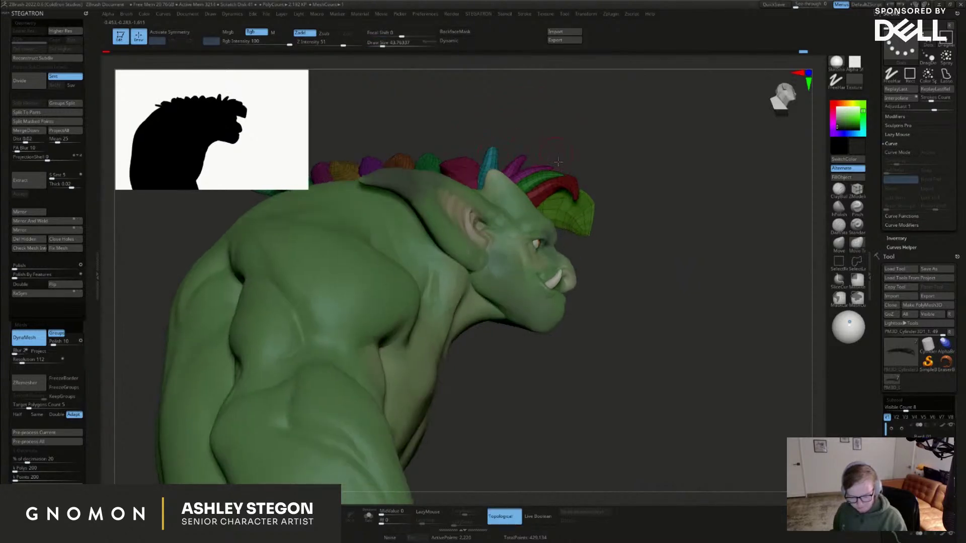
Rework the purple and green strands above the horn, using a draw size of up to about 220
right_drag(559, 157, 548, 163)
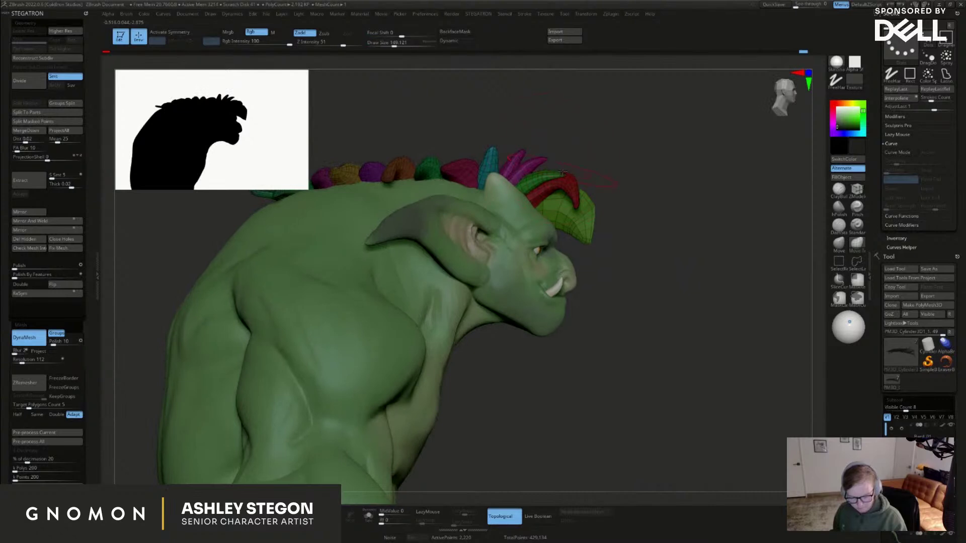
key(s)
drag(555, 174, 563, 172)
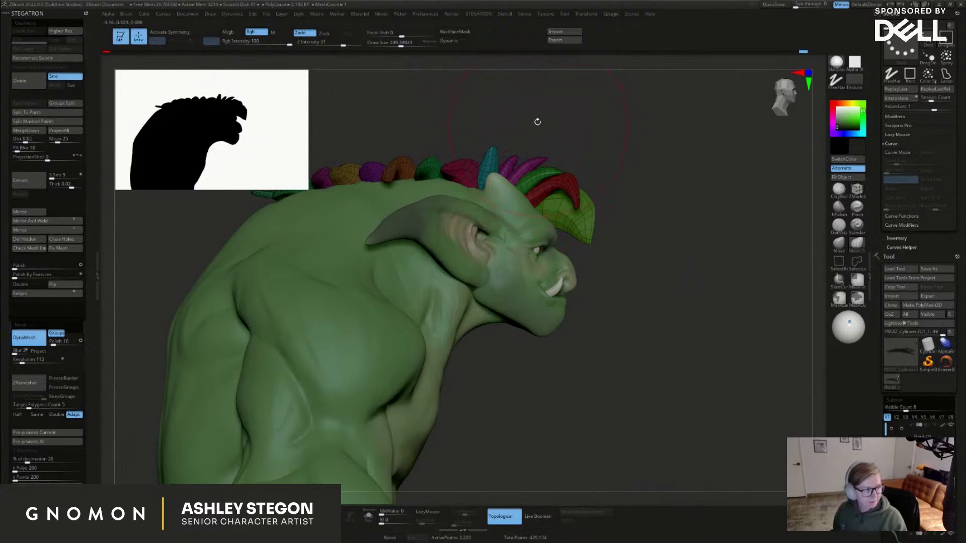
drag(549, 174, 546, 164)
drag(546, 154, 567, 160)
key(s)
mouse_move(566, 161)
mouse_down()
mouse_move(553, 163)
mouse_move(558, 151)
mouse_move(538, 171)
mouse_up()
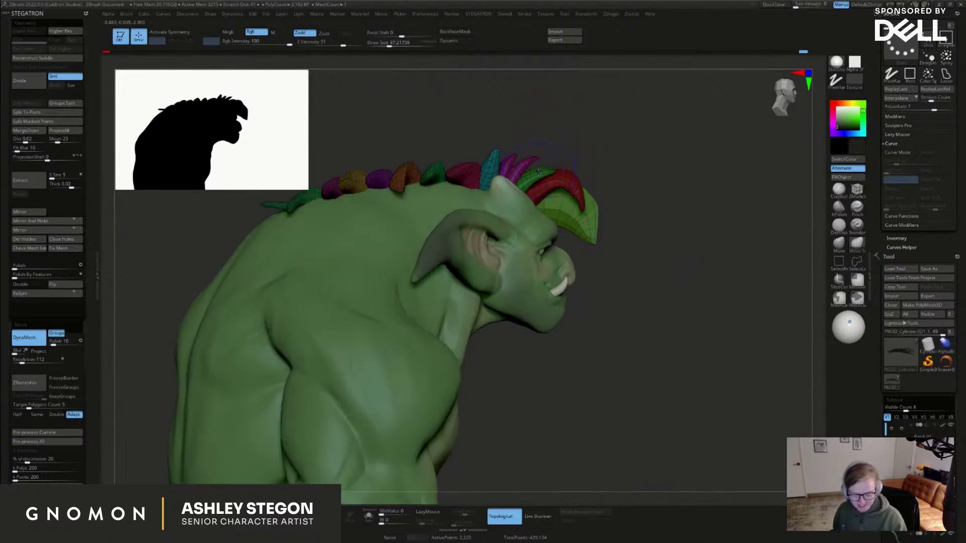
Reshape the curved red strand above the forehead at a draw size of about 140 and hide the polygroup wireframe
mouse_move(558, 175)
right_down()
mouse_move(557, 155)
mouse_move(571, 171)
right_up()
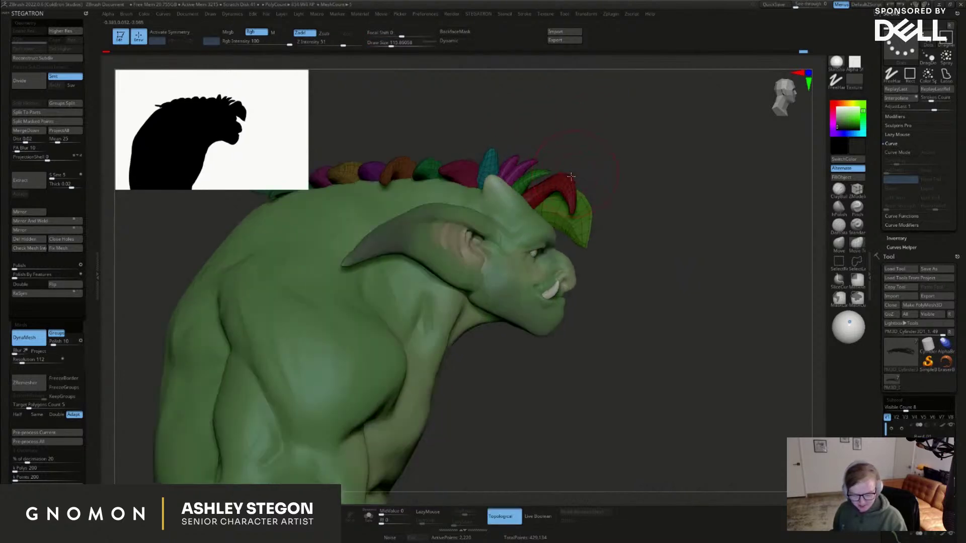
key(s)
drag(564, 178, 568, 178)
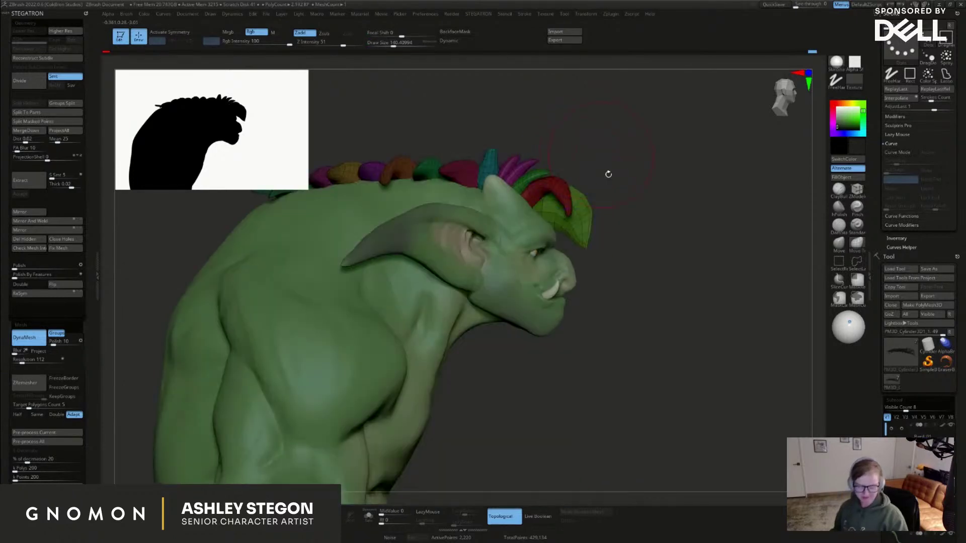
right_drag(570, 210, 690, 206)
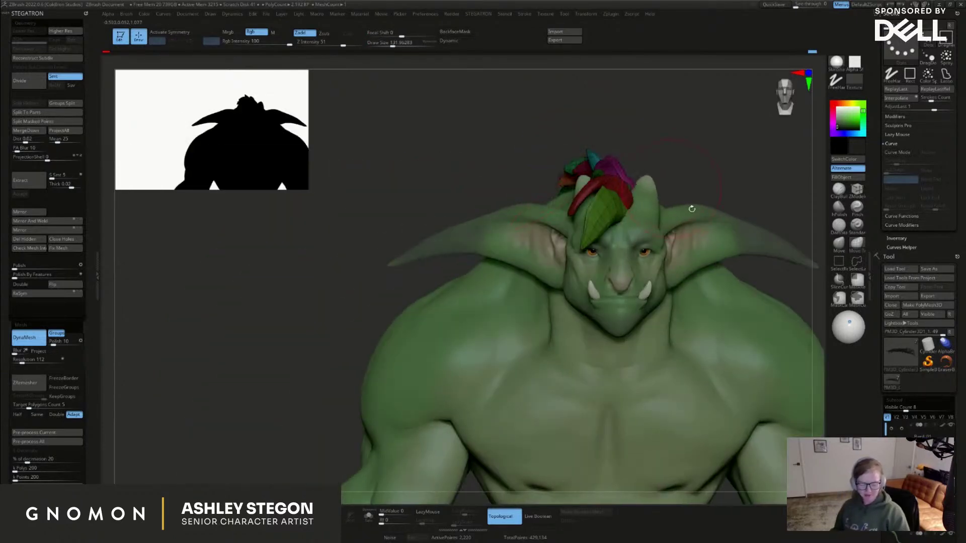
key(shift+f)
Try to adjust the mane's front strands in side view with the smooth display on, and undo the last change
mouse_move(666, 307)
right_down()
mouse_move(598, 221)
mouse_move(602, 207)
mouse_move(632, 203)
mouse_move(623, 229)
mouse_move(645, 237)
right_up()
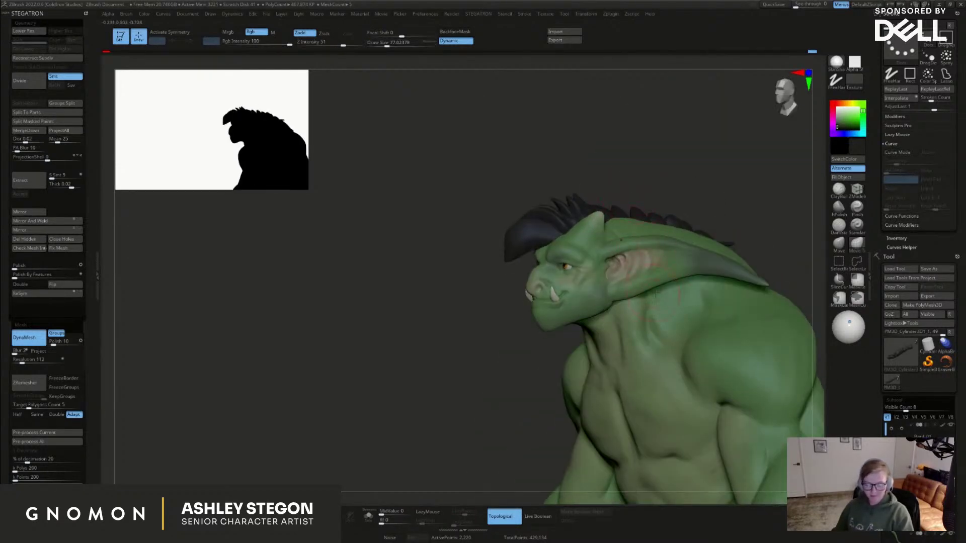
shift+right_drag(656, 294, 732, 297)
mouse_move(707, 378)
ctrl+right_down()
mouse_move(707, 348)
mouse_move(627, 290)
mouse_move(640, 244)
ctrl+right_up()
key(s)
drag(620, 207, 623, 208)
shift+right_drag(616, 185, 509, 187)
key(s)
drag(506, 189, 501, 189)
key(ctrl+z)
Turn off the smooth mane display and refine the forehead tuft, reducing the draw size to about 31
right_drag(537, 178, 483, 181)
key(shift+d)
key(s)
drag(503, 189, 501, 189)
right_drag(495, 189, 511, 188)
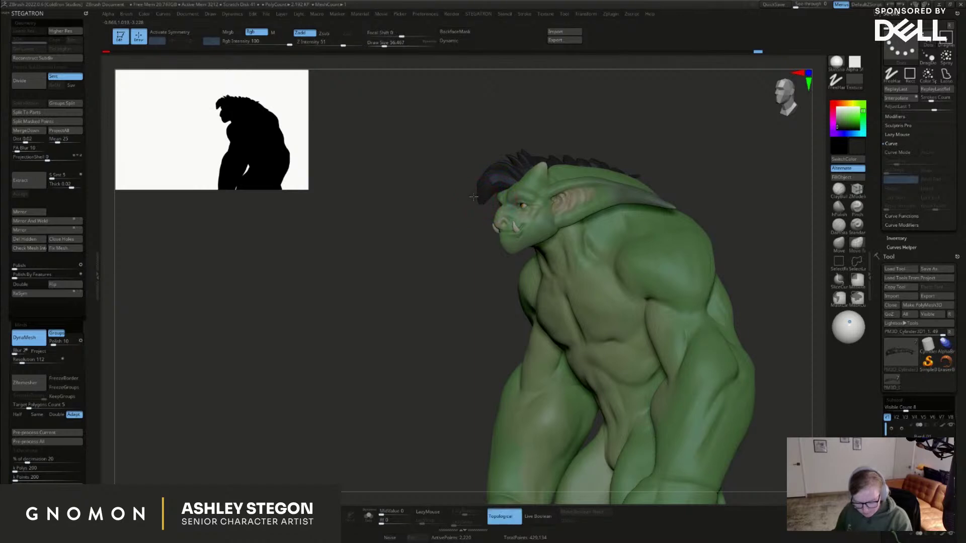
right_drag(532, 201, 509, 199)
key(s)
mouse_move(510, 199)
mouse_down()
mouse_move(519, 178)
mouse_move(517, 191)
mouse_up()
key(s)
Turn on the smooth mane display and make the tail the active subtool
right_drag(620, 286, 683, 326)
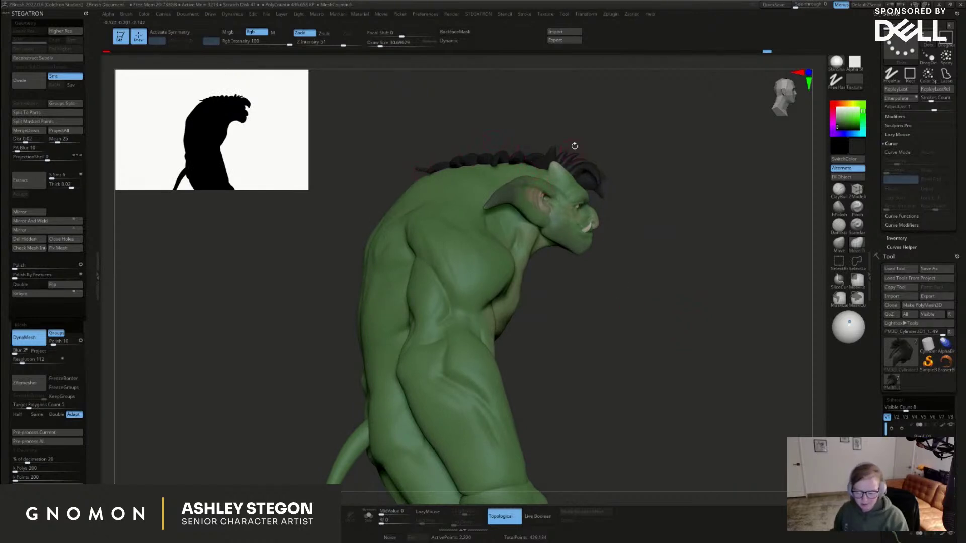
right_drag(565, 262, 667, 339)
key(d)
ctrl+right_drag(745, 322, 524, 262)
alt+click(536, 373)
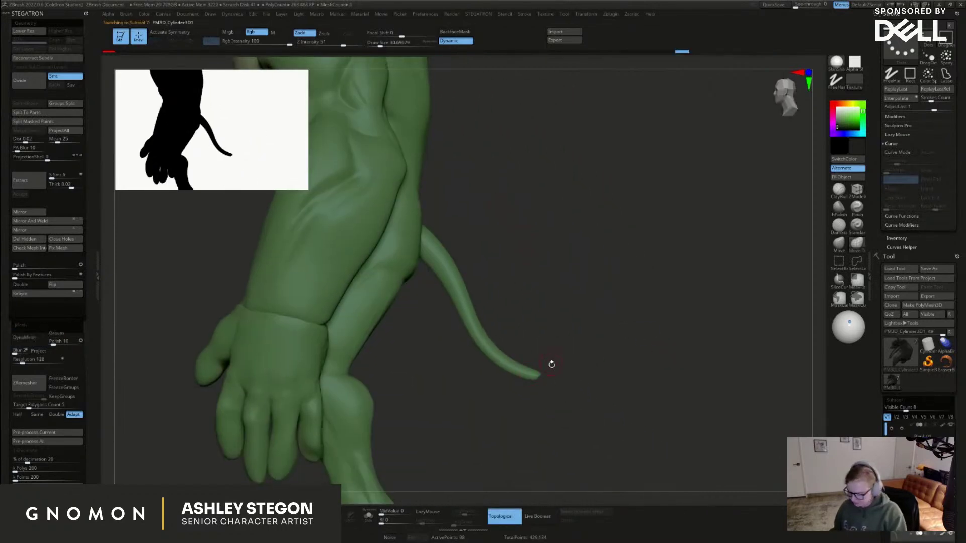
Add a Hair03 strand at the tail's tip with the hair curve brush at a draw size of about 101
key(b)
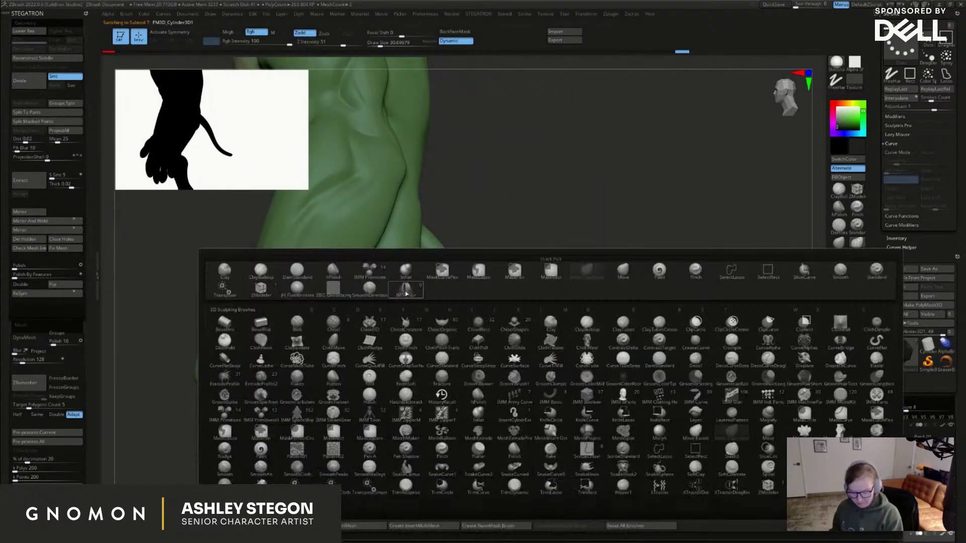
click(553, 357)
mouse_move(632, 416)
mouse_down()
mouse_move(676, 393)
mouse_move(653, 383)
mouse_up()
key(s)
click(607, 385)
key(s)
click(534, 395)
mouse_move(518, 437)
mouse_down()
mouse_move(561, 462)
mouse_move(578, 418)
mouse_move(570, 397)
mouse_up()
drag(556, 360, 563, 419)
key(ctrl+shift+z)
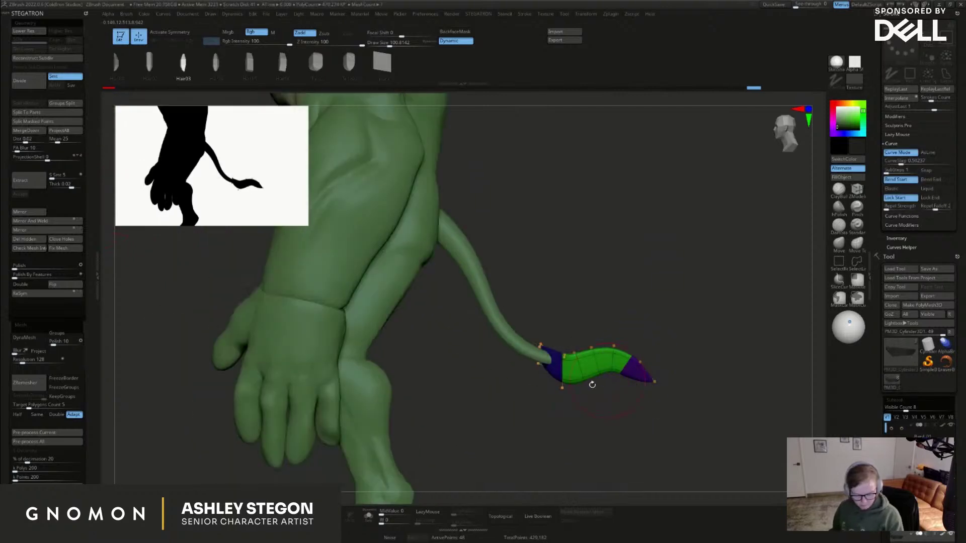
Switch to the Move brush and fit the tuft around the tail's tip, shaping its outer end into a taper
click(839, 244)
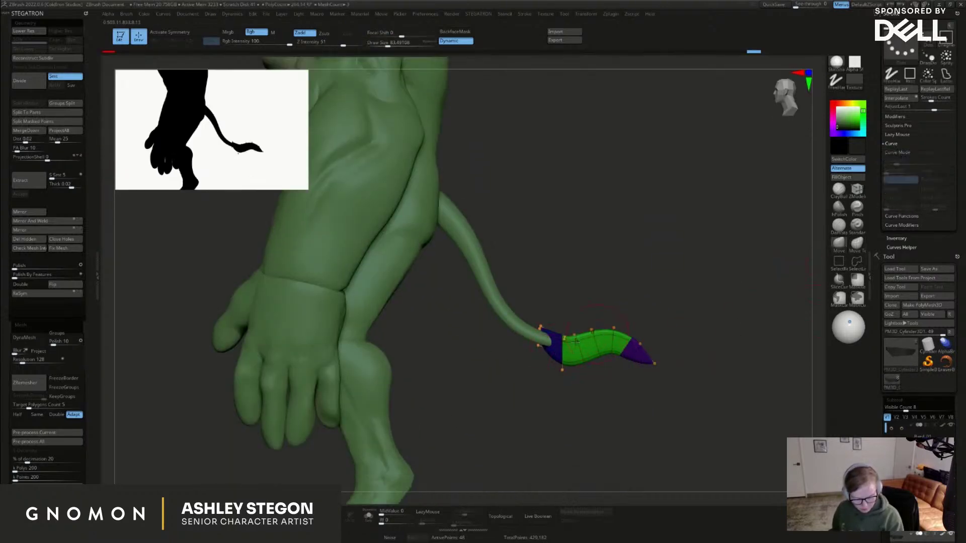
drag(608, 423, 568, 397)
drag(554, 360, 550, 356)
drag(599, 423, 543, 453)
mouse_move(554, 353)
mouse_down()
mouse_move(544, 366)
mouse_move(629, 345)
mouse_move(618, 338)
mouse_up()
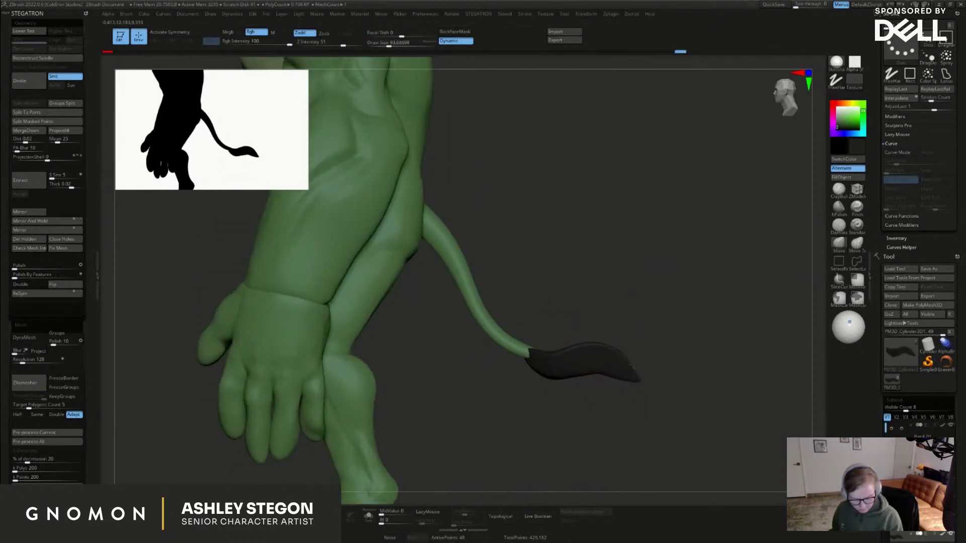
mouse_move(641, 361)
mouse_down()
mouse_move(606, 370)
mouse_move(687, 370)
mouse_move(645, 371)
mouse_up()
mouse_move(657, 325)
mouse_down()
mouse_move(742, 316)
mouse_move(769, 347)
mouse_move(710, 396)
mouse_move(634, 412)
mouse_up()
Check the tail tuft in full-figure three-quarter and front views, and make the tusks the active subtool
key(s)
key(s)
drag(662, 401, 667, 382)
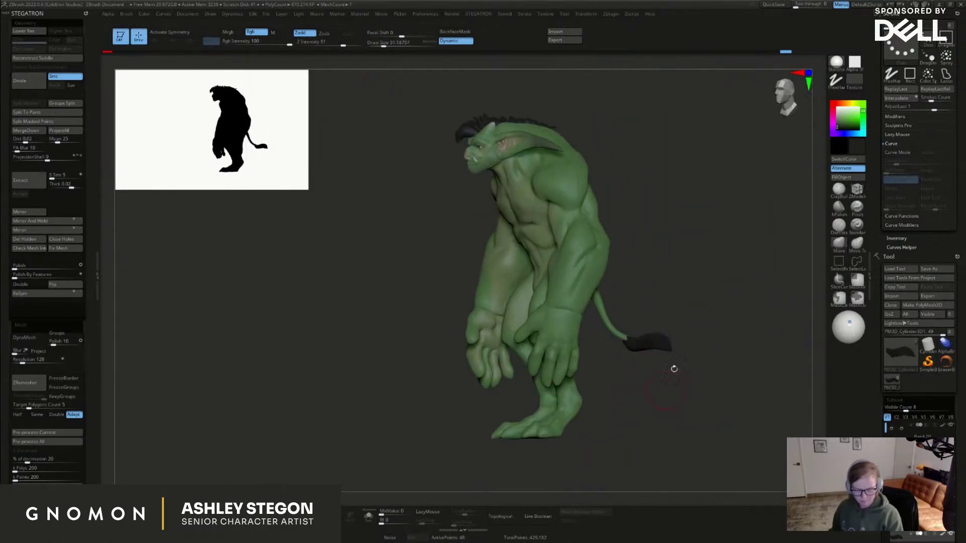
shift+drag(565, 334, 615, 361)
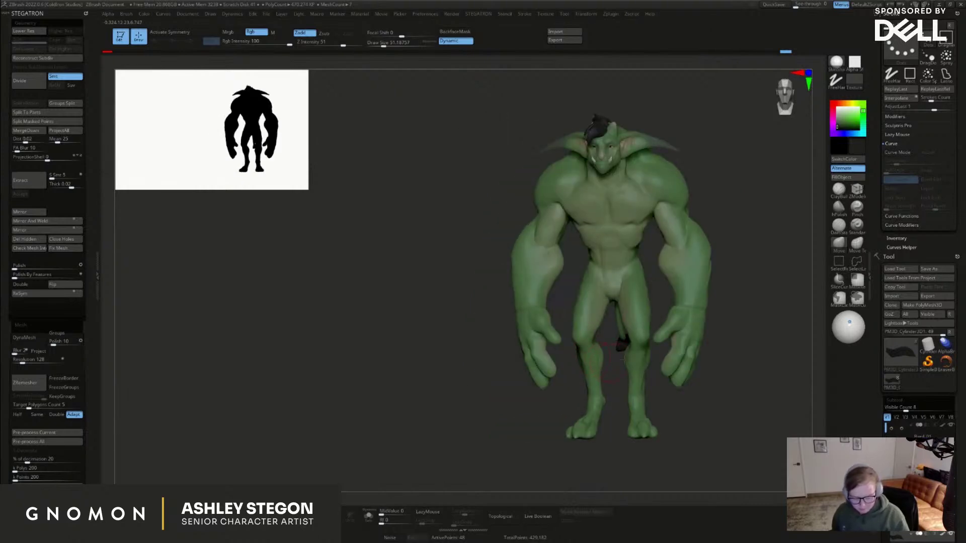
mouse_move(701, 382)
mouse_down()
mouse_move(689, 406)
mouse_move(639, 342)
mouse_move(671, 338)
mouse_move(684, 312)
mouse_move(592, 357)
mouse_move(689, 334)
mouse_move(674, 349)
mouse_up()
key(s)
key(s)
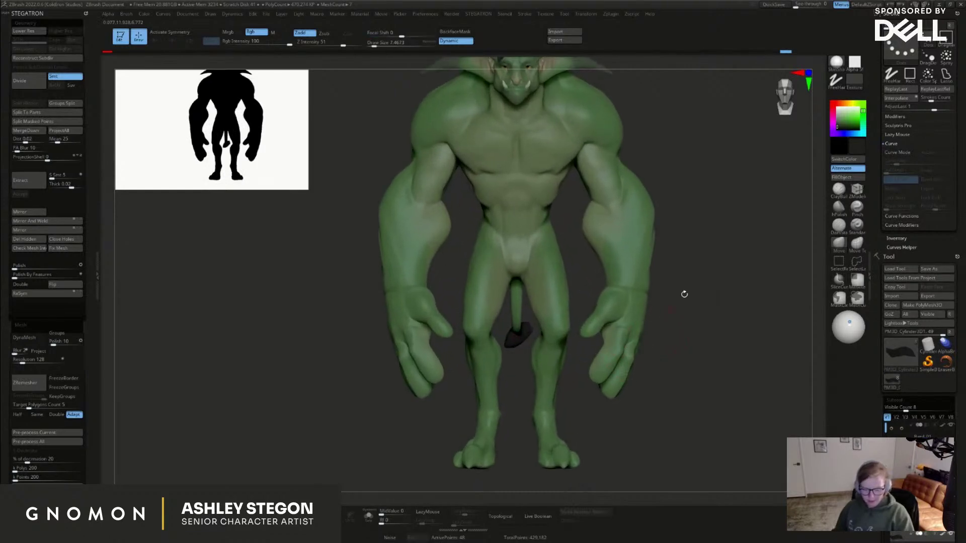
drag(681, 299, 675, 311)
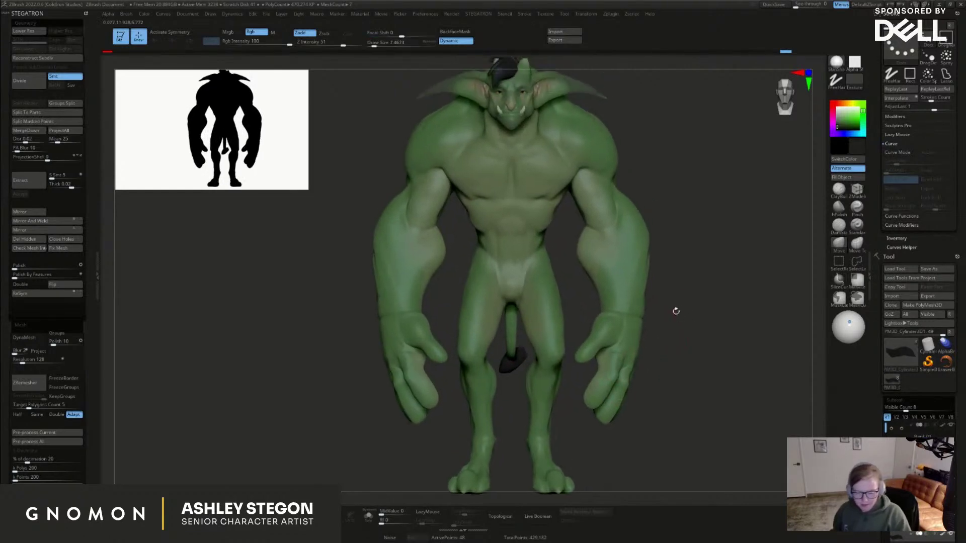
alt+click(523, 109)
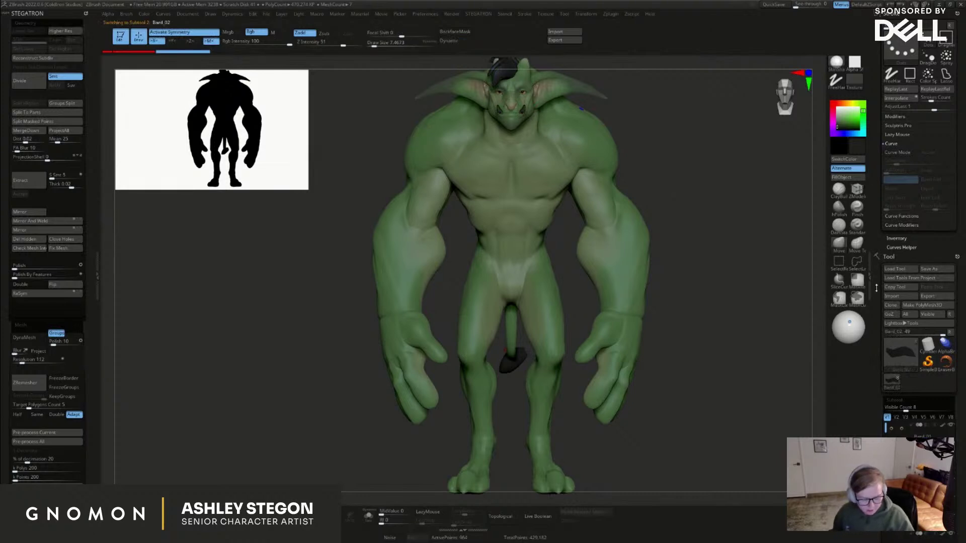
Duplicate the tusks subtool and isolate the copy in a close front view
scroll(885, 297, down, 5)
click(899, 301)
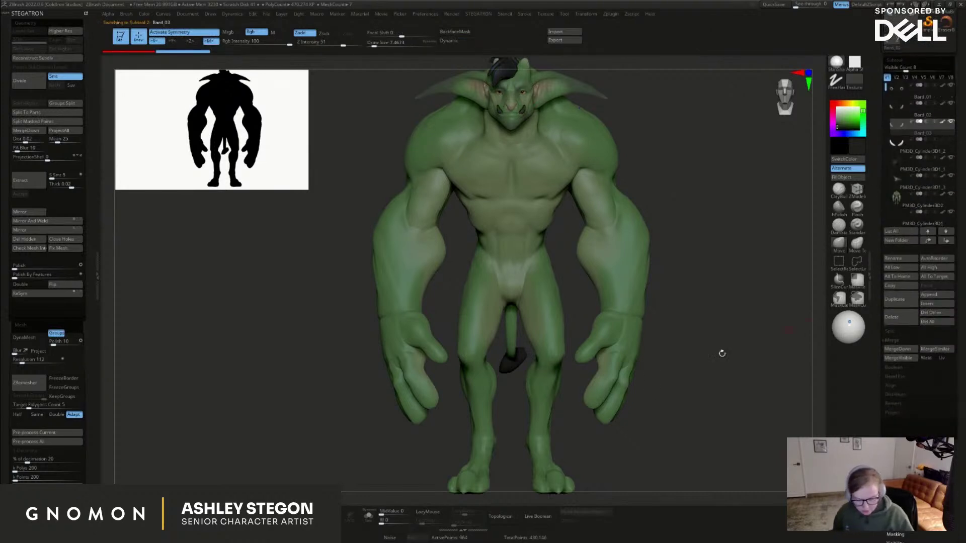
click(369, 517)
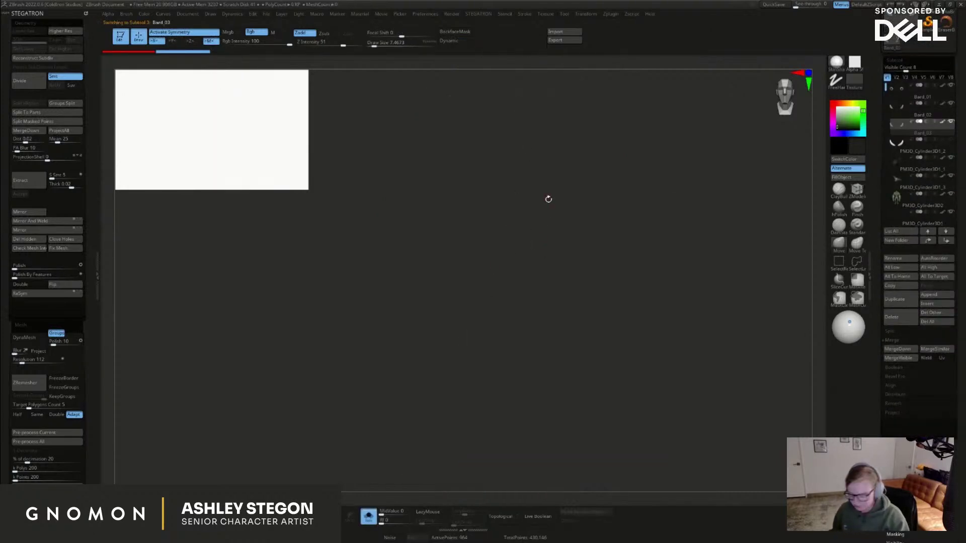
key(f)
mouse_move(510, 162)
alt+mouse_down()
mouse_move(530, 209)
mouse_move(522, 162)
alt+mouse_up()
alt+drag(566, 362, 537, 339)
Turn off symmetry and delete one of the two copied tusks so that a single tusk remains
key(x)
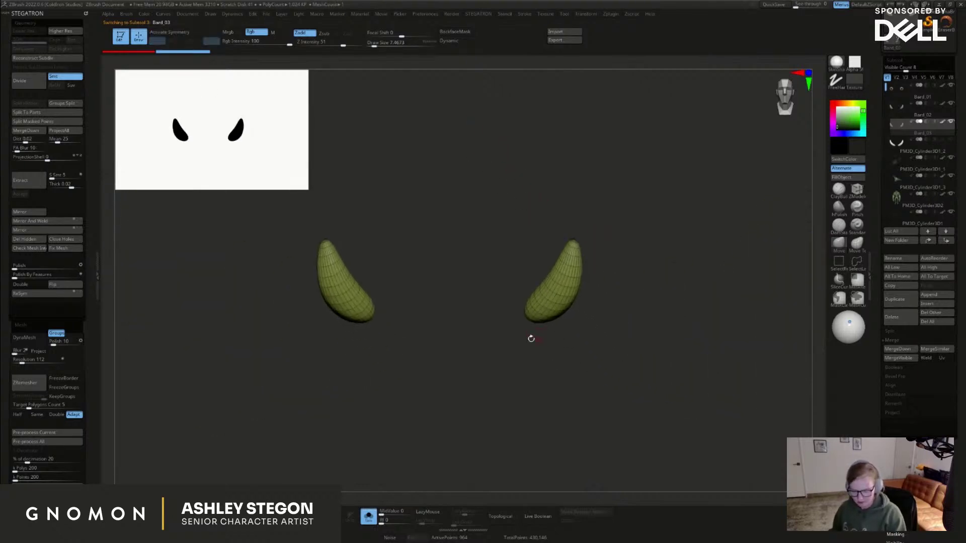
ctrl+alt+shift+drag(293, 207, 436, 381)
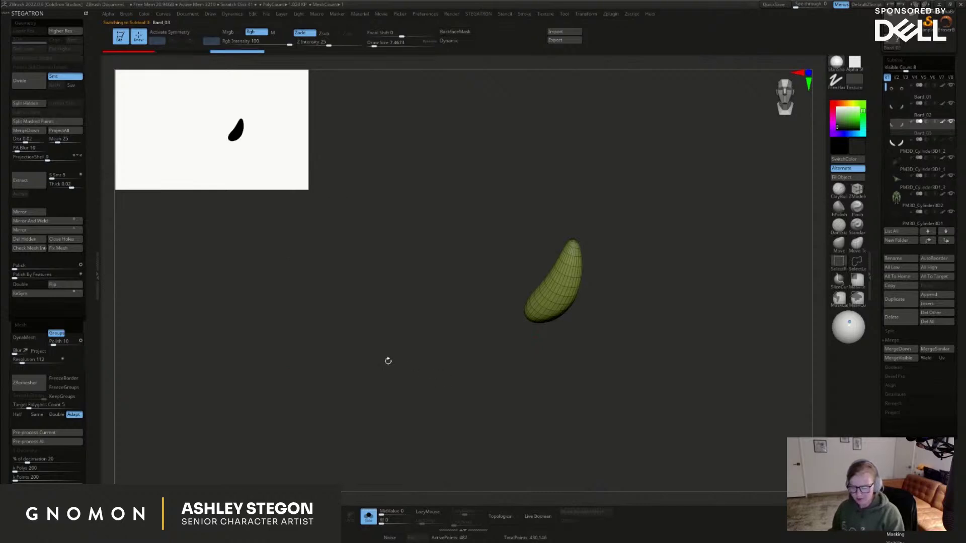
click(40, 241)
Centre the transform gizmo on the remaining tusk, rotate it until its tip points down, and move it to the model's midline
key(w)
drag(555, 322, 636, 259)
alt+click(616, 205)
drag(615, 226, 579, 166)
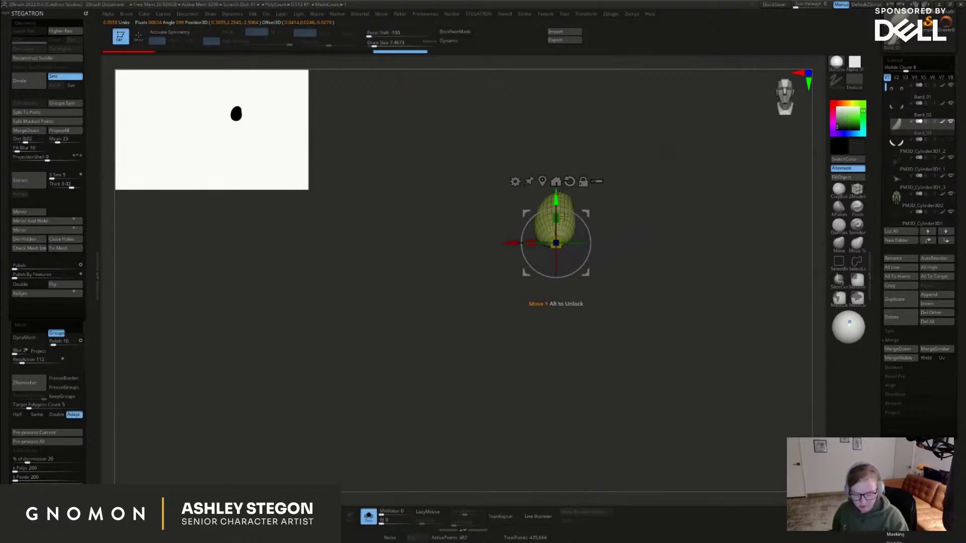
drag(566, 246, 680, 228)
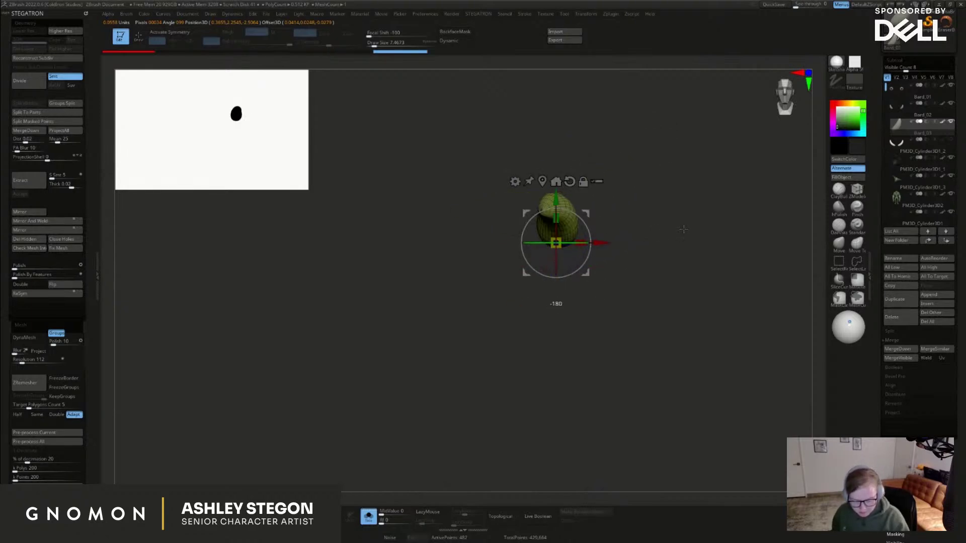
drag(556, 224, 557, 257)
mouse_move(590, 234)
mouse_down()
mouse_move(576, 214)
mouse_move(516, 213)
mouse_move(496, 237)
mouse_up()
Reshape the tusk into a smooth tapering claw with a wide base, and turn off the polyframe display
key(q)
key(s)
key(ctrl+z)
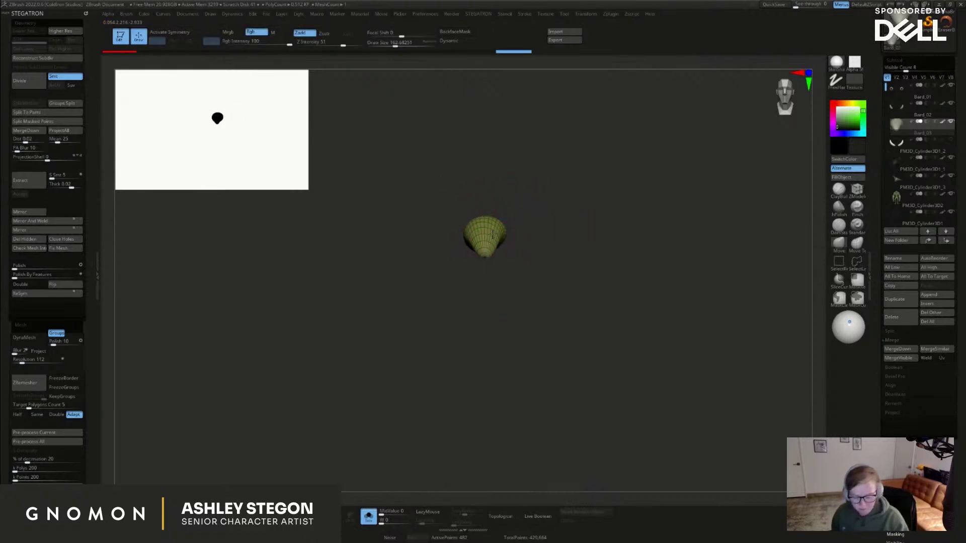
shift+drag(485, 255, 489, 272)
key(s)
mouse_move(495, 263)
mouse_down()
mouse_move(511, 250)
mouse_move(460, 254)
mouse_up()
key(s)
mouse_move(541, 251)
alt+mouse_down()
mouse_move(550, 265)
mouse_move(533, 268)
alt+mouse_up()
key(s)
key(shift+f)
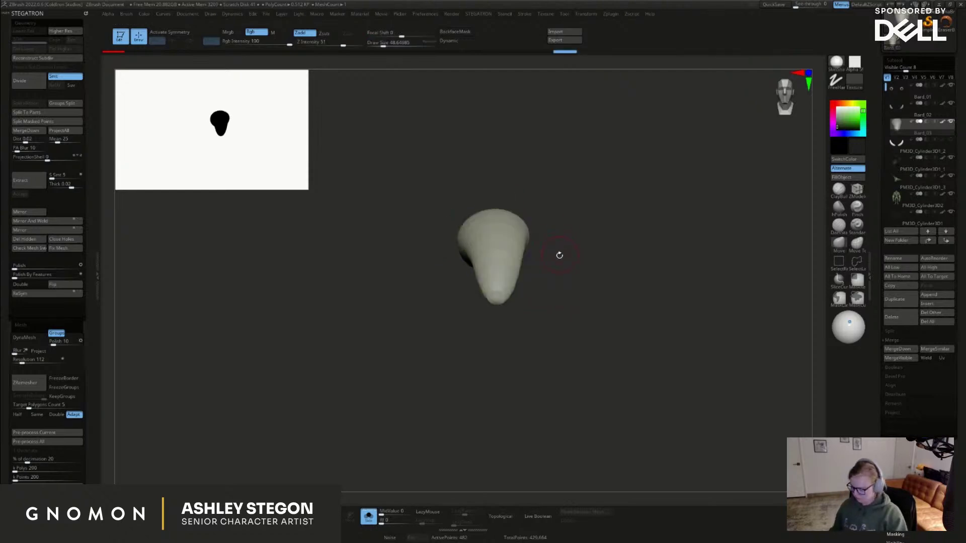
Create an InsertMesh brush from the claw, leave solo mode and make the body the active subtool
key(b)
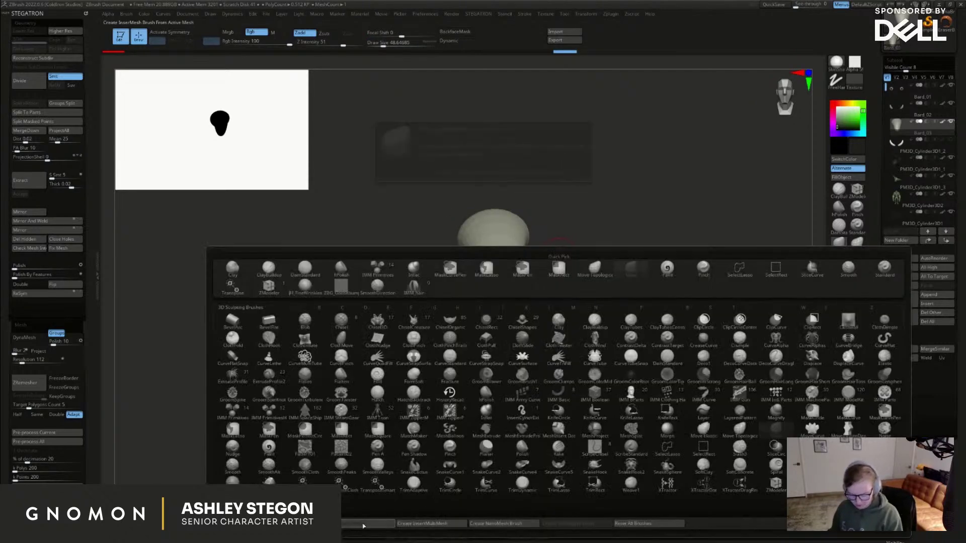
click(417, 522)
alt+drag(671, 245, 630, 236)
click(368, 516)
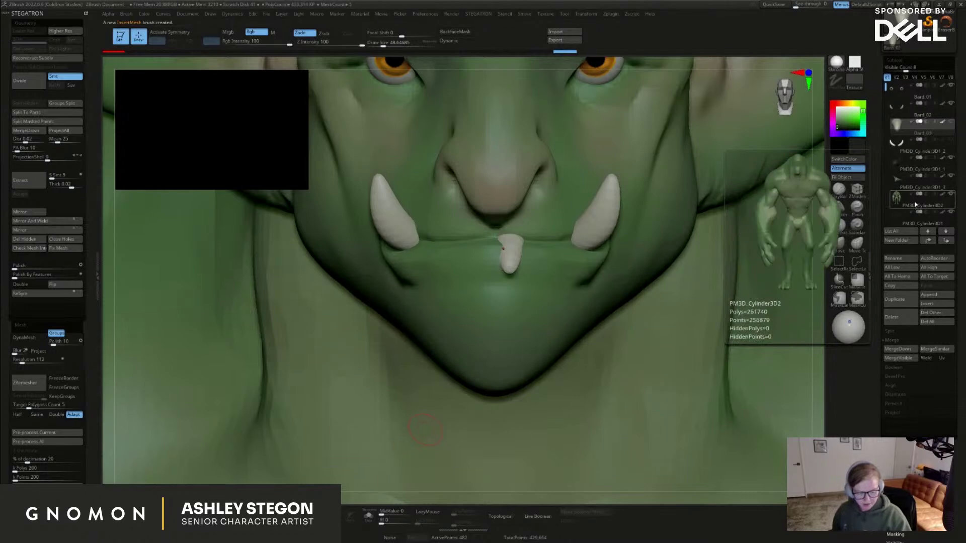
click(915, 205)
Try to insert a claw at the tip of the thumb with the new InsertMesh brush
alt+drag(819, 243, 734, 125)
alt+right_drag(481, 199, 327, 58)
alt+right_drag(612, 347, 567, 143)
mouse_move(502, 329)
right_down()
mouse_move(509, 340)
mouse_move(509, 324)
right_up()
drag(506, 320, 508, 341)
mouse_move(507, 341)
right_down()
mouse_move(491, 338)
mouse_move(503, 324)
right_up()
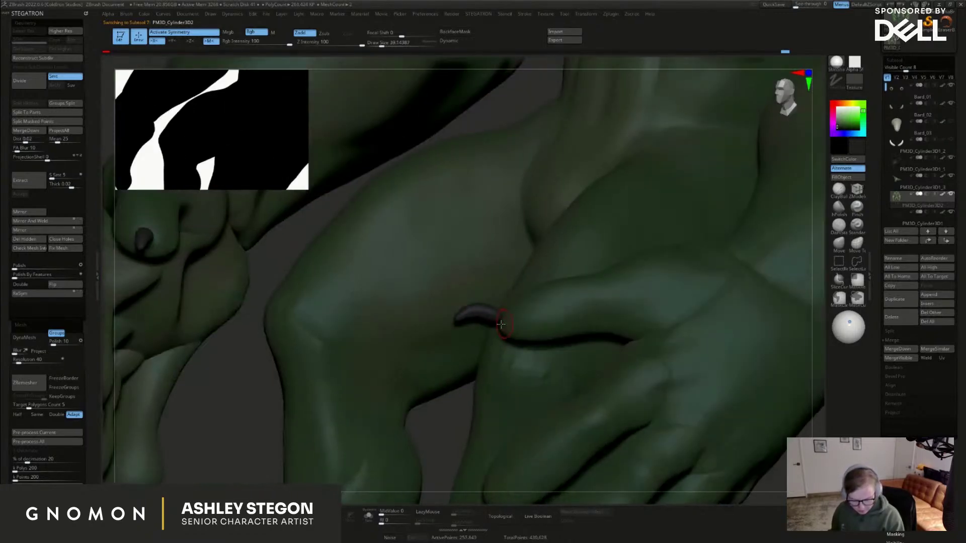
key(ctrl+z)
Adjust the insert brush's embed depth so that it sits deeper, and insert a claw on the tip of each thumb
click(127, 15)
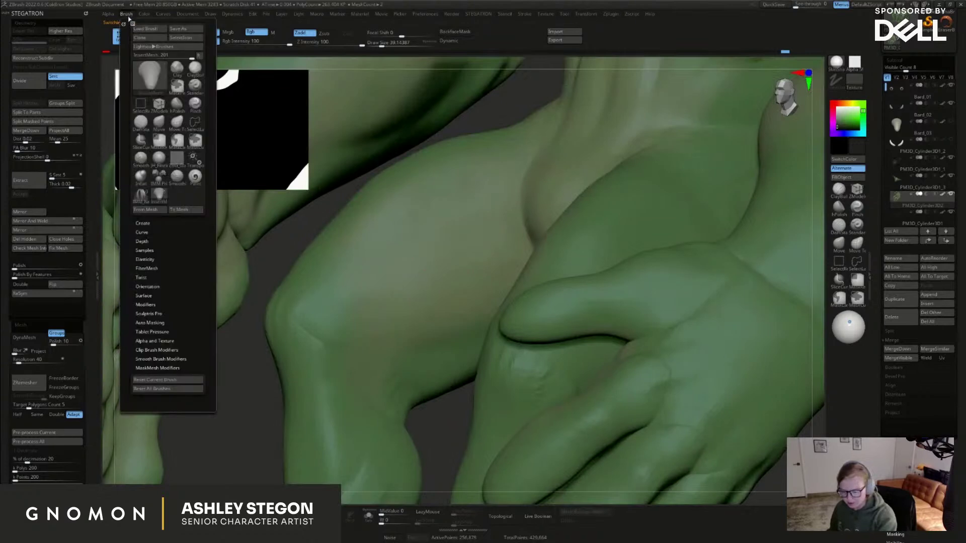
click(148, 241)
drag(154, 257, 154, 269)
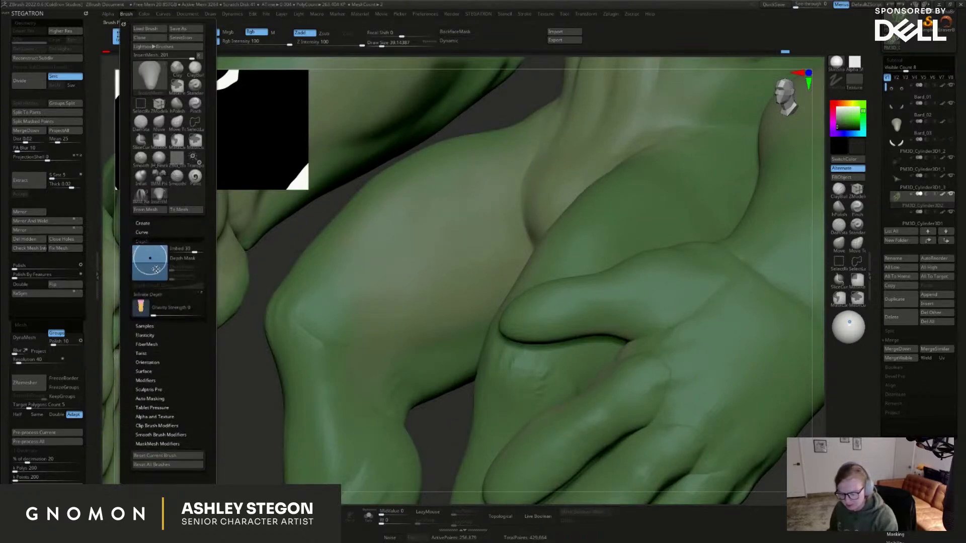
mouse_move(470, 334)
right_down()
mouse_move(555, 373)
mouse_move(649, 307)
mouse_move(634, 354)
right_up()
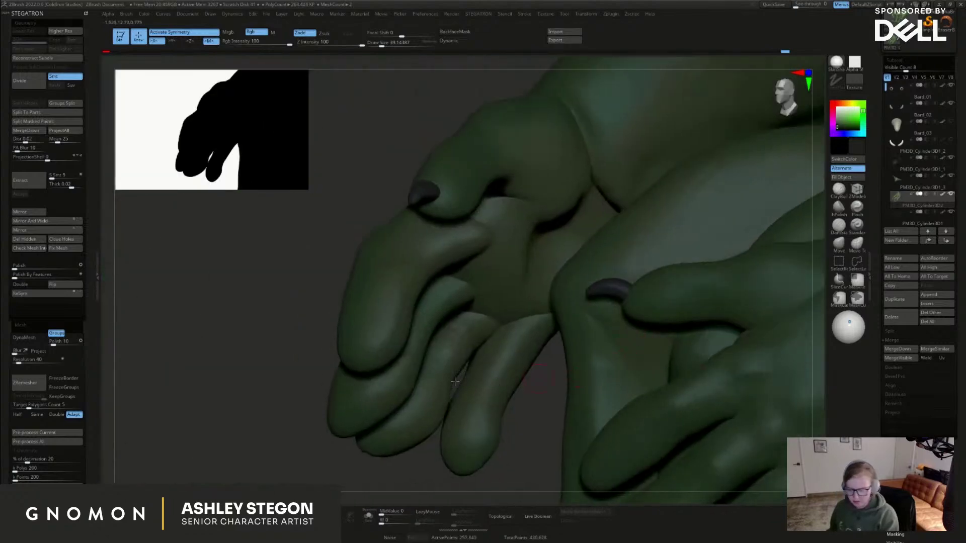
Split the thumb claws into their own subtool and insert claws on the index, middle, ring and little fingers
click(54, 121)
mouse_move(622, 350)
right_down()
mouse_move(657, 352)
mouse_move(639, 354)
right_up()
drag(595, 270, 609, 294)
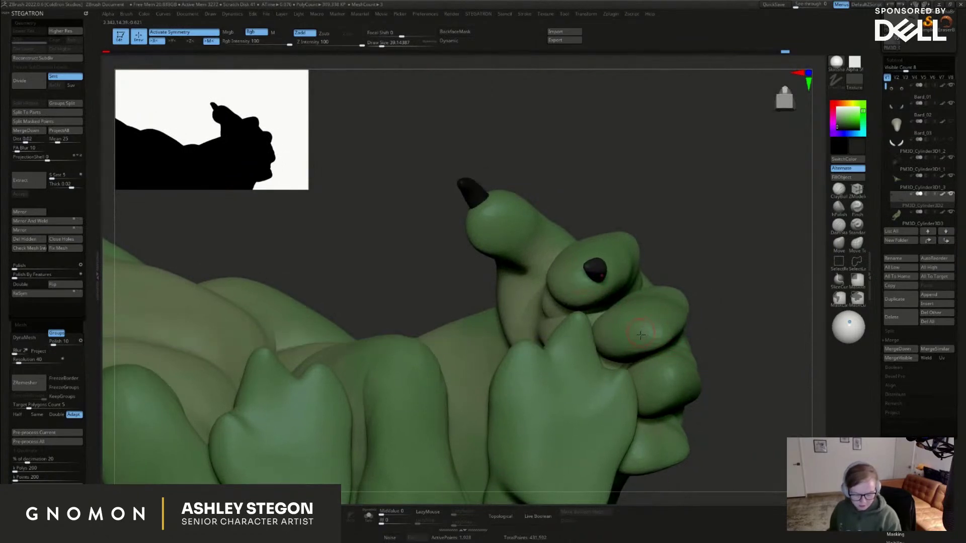
drag(652, 332, 633, 340)
mouse_move(674, 390)
mouse_down()
mouse_move(653, 388)
mouse_move(659, 399)
mouse_up()
right_drag(681, 428, 698, 369)
key(w)
right_drag(706, 328, 654, 391)
key(q)
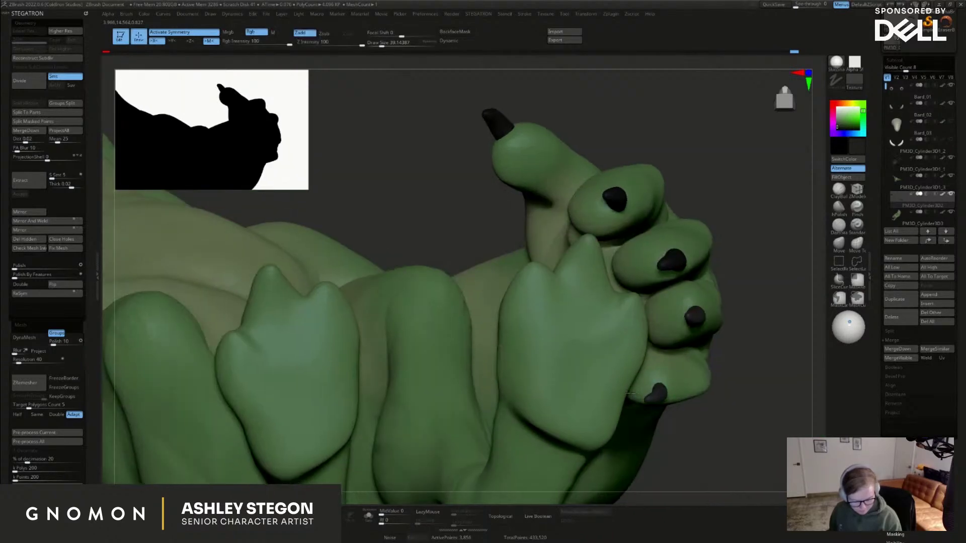
Reposition and rotate the little finger's claw with the transform gizmo so that it fits the fingertip
key(w)
right_drag(649, 400, 696, 352)
drag(694, 352, 687, 328)
right_drag(674, 325, 710, 331)
drag(709, 331, 689, 358)
key(q)
mouse_move(719, 366)
shift+right_down()
mouse_move(704, 368)
mouse_move(724, 373)
mouse_move(676, 397)
shift+right_up()
Switch to the Move Topological brush and bend the thumb claw into a better fit with the fingertip
click(856, 244)
key(shift+f)
key(shift+f)
right_drag(689, 237, 576, 245)
key(s)
drag(560, 246, 574, 247)
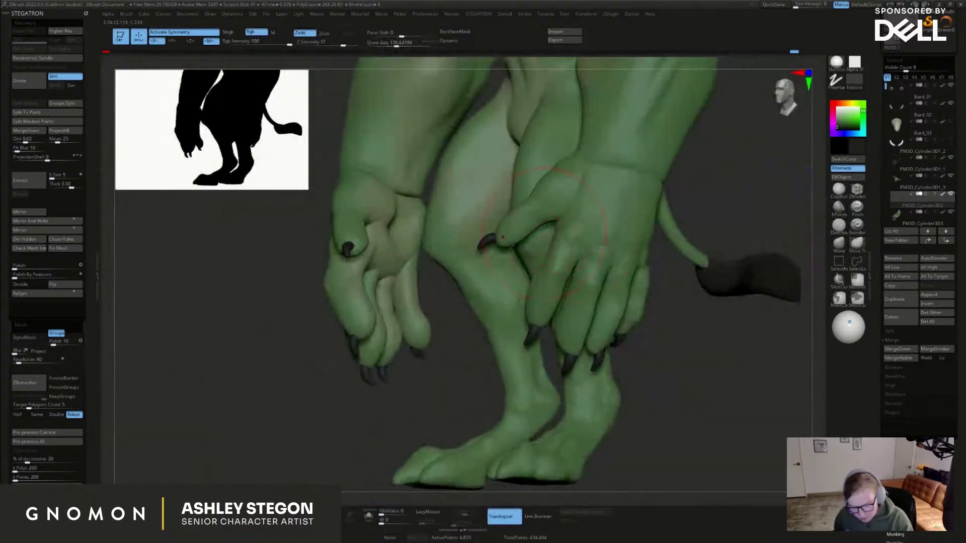
key(bracketleft)
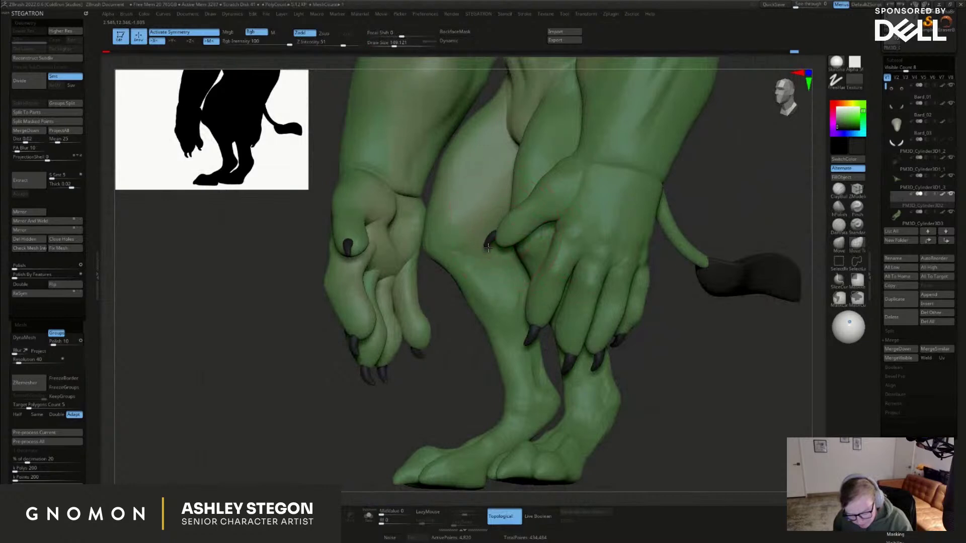
Refine the direction and curve of the other finger claws with the Move Topological brush
key(s)
drag(541, 337, 544, 337)
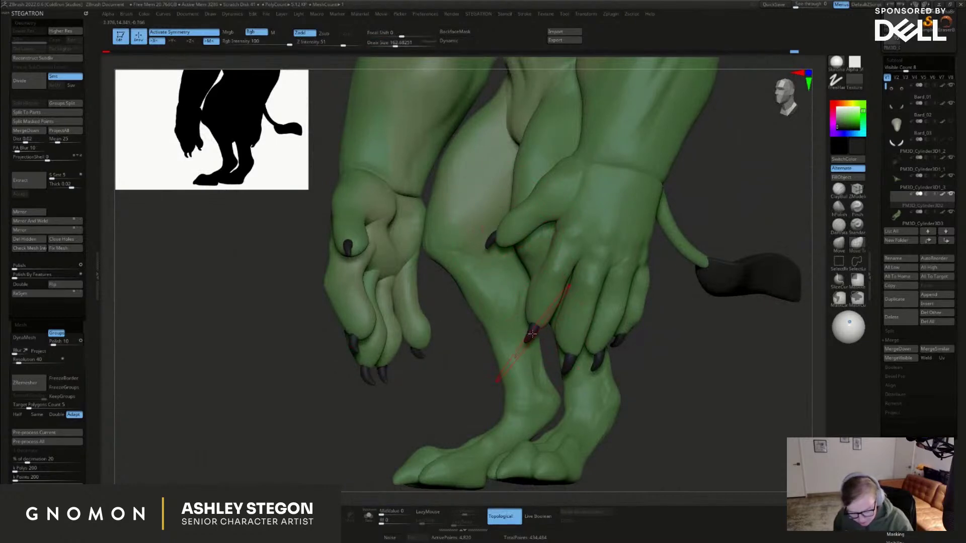
mouse_move(569, 359)
right_down()
mouse_move(610, 350)
mouse_move(615, 367)
mouse_move(668, 344)
right_up()
key(s)
drag(668, 344, 654, 344)
mouse_move(673, 330)
ctrl+right_down()
mouse_move(686, 329)
mouse_move(647, 390)
mouse_move(616, 369)
mouse_move(642, 363)
ctrl+right_up()
key(shift)
Make the body the active subtool and isolate the hands by hiding the other polygroups
click(905, 220)
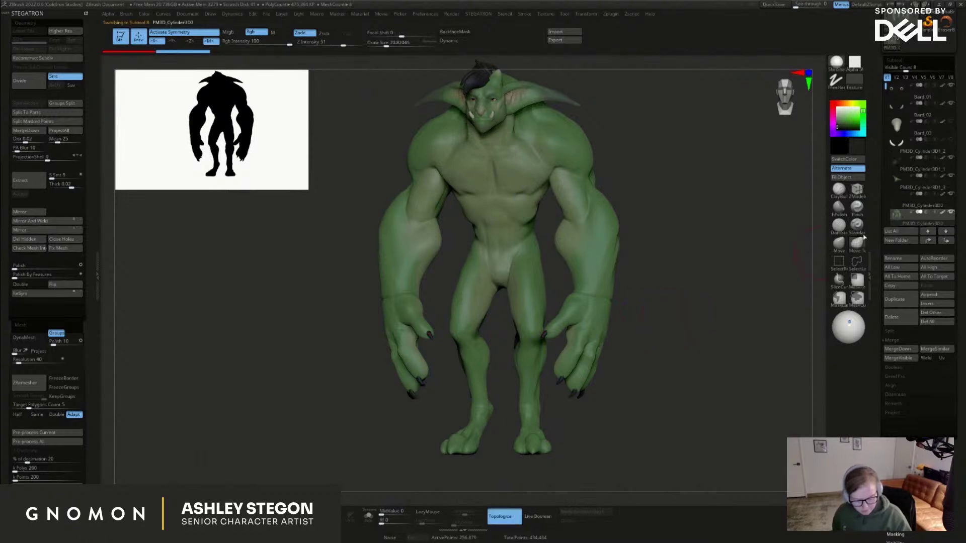
ctrl+shift+click(595, 328)
mouse_move(619, 368)
ctrl+shift+mouse_down()
mouse_move(627, 385)
mouse_move(635, 372)
mouse_move(617, 367)
mouse_move(603, 387)
ctrl+shift+mouse_up()
ctrl+shift+click(567, 321)
ctrl+shift+click(579, 353)
ctrl+shift+click(595, 357)
ctrl+shift+click(599, 353)
Select the ClayBuildup brush for the fingers and turn off its Mrgb colour painting
key(s)
mouse_move(602, 386)
mouse_down()
mouse_move(614, 347)
mouse_move(604, 360)
mouse_move(643, 305)
mouse_move(691, 295)
mouse_move(585, 273)
mouse_up()
click(845, 193)
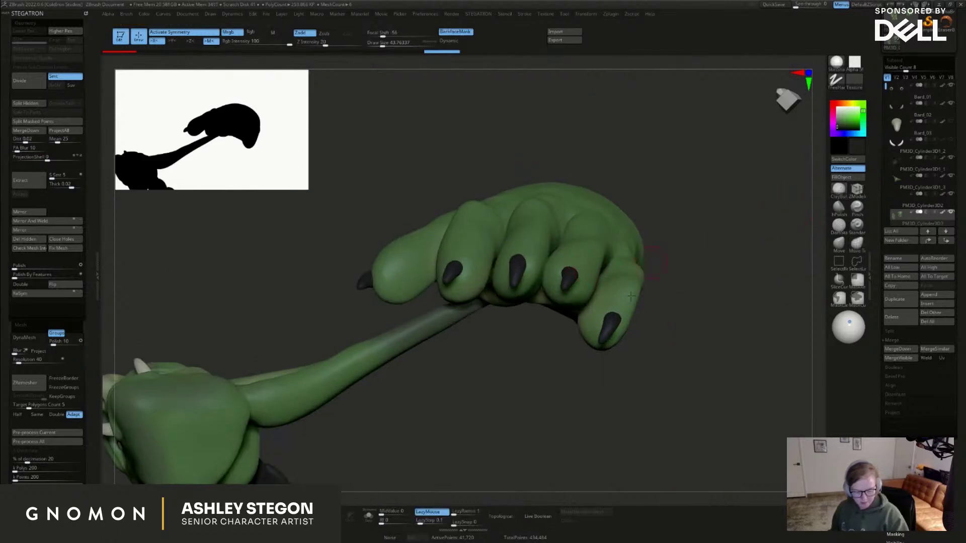
drag(647, 263, 624, 316)
key(ctrl+z)
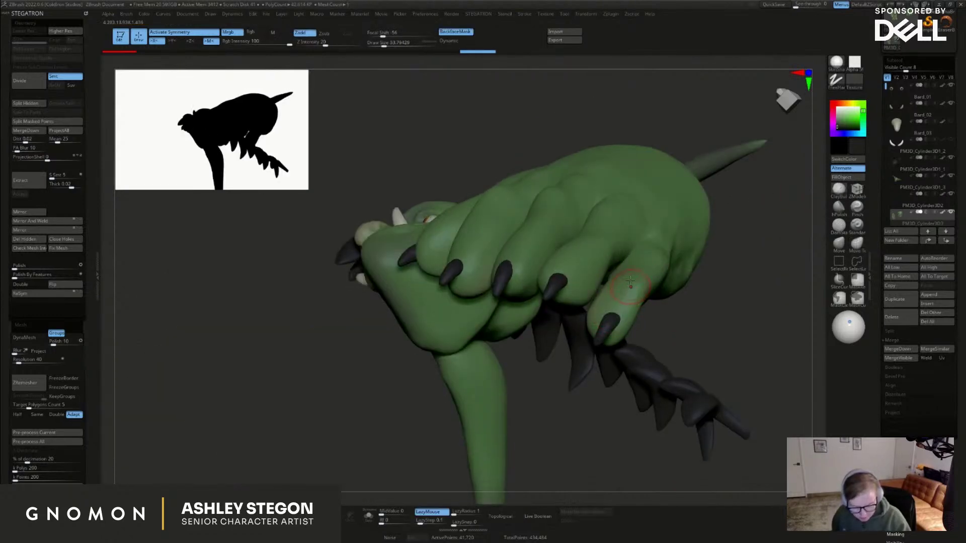
click(232, 31)
Build up the outer fingers and their knuckles with ClayBuildup, smoothing the strokes along the fingers
right_drag(611, 293, 608, 319)
key(s)
drag(608, 319, 631, 280)
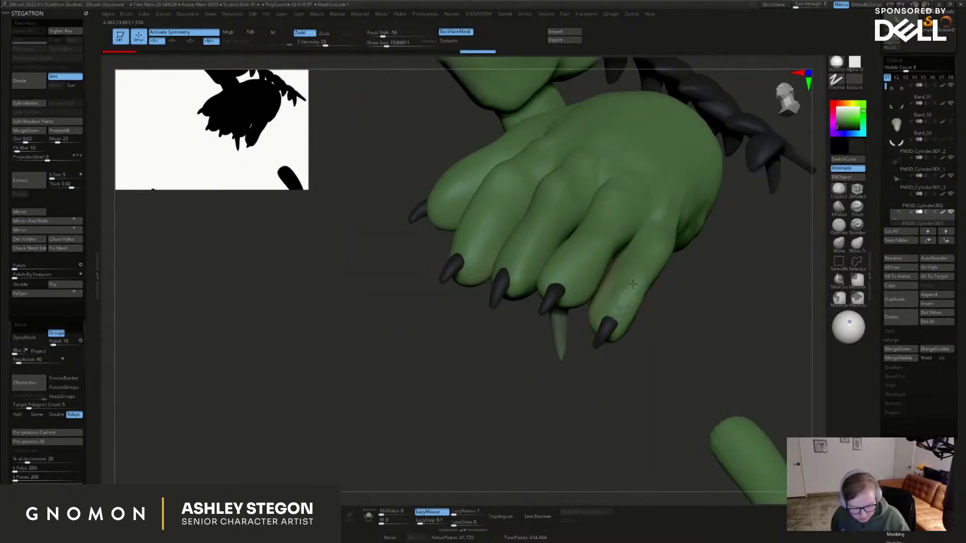
right_drag(602, 229, 565, 278)
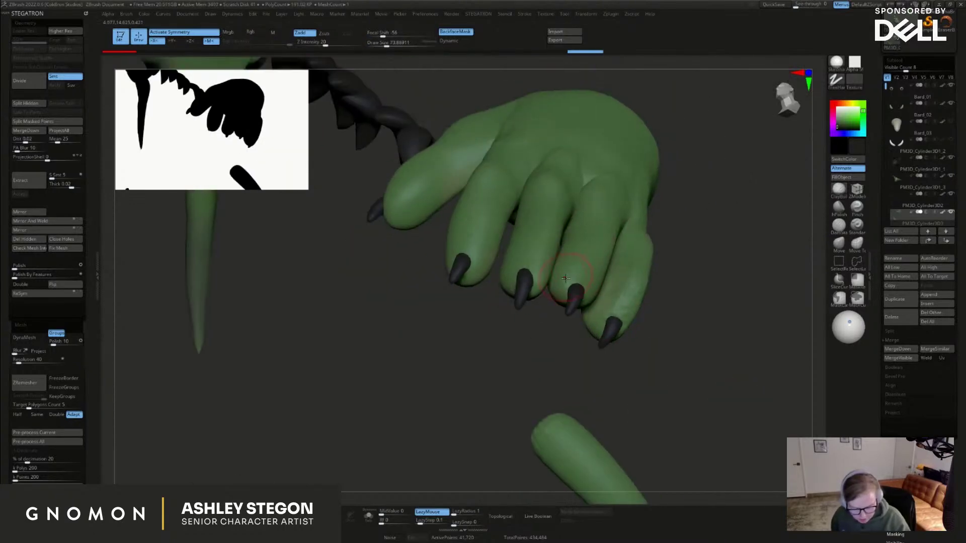
right_drag(599, 242, 591, 235)
shift+drag(571, 302, 604, 219)
drag(611, 167, 596, 187)
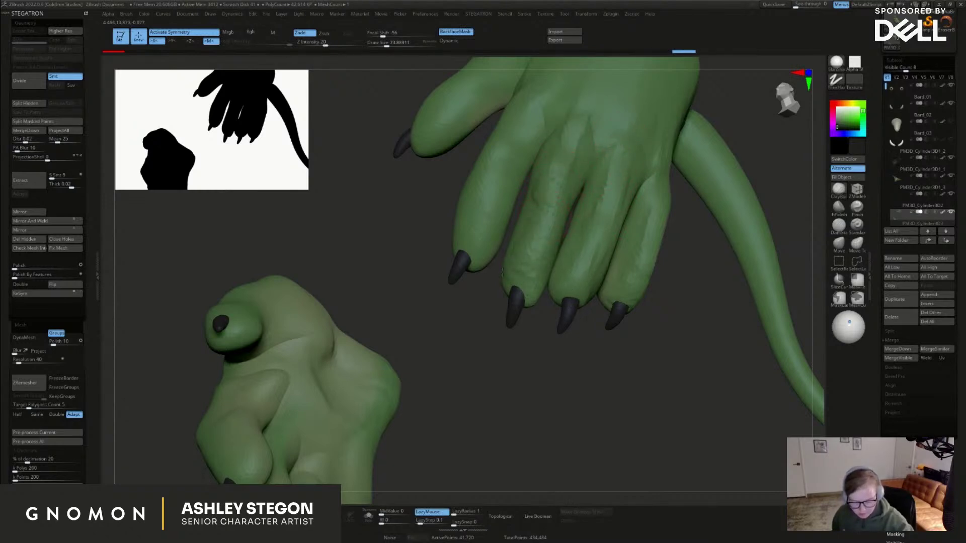
Add clay volume to the middle finger's side and knuckle area, and smooth the result
right_drag(546, 237, 537, 297)
shift+drag(529, 306, 538, 217)
key(s)
click(507, 280)
drag(508, 274, 510, 258)
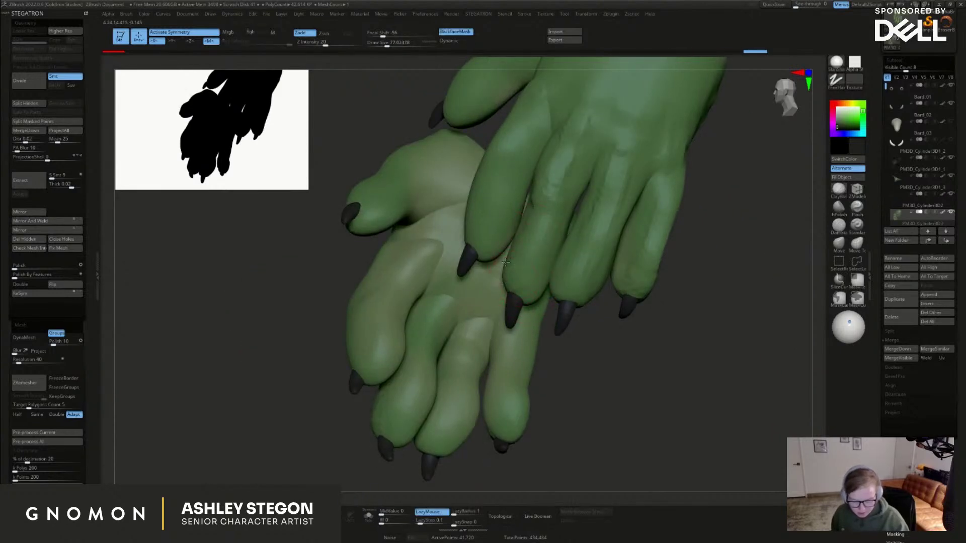
drag(626, 342, 684, 345)
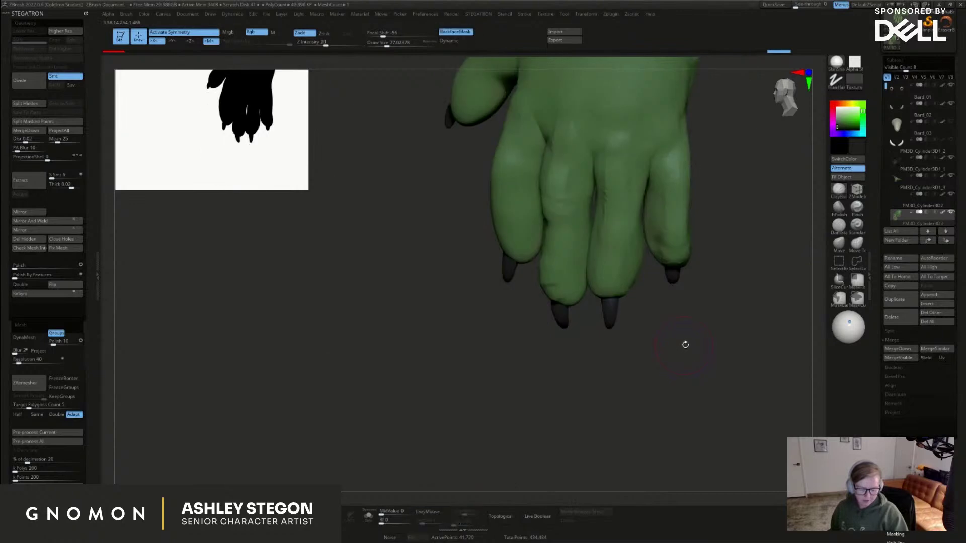
Slim and reshape the index finger with the Move Topological brush, and smooth the middle finger's knuckle
click(857, 243)
right_drag(644, 270, 602, 246)
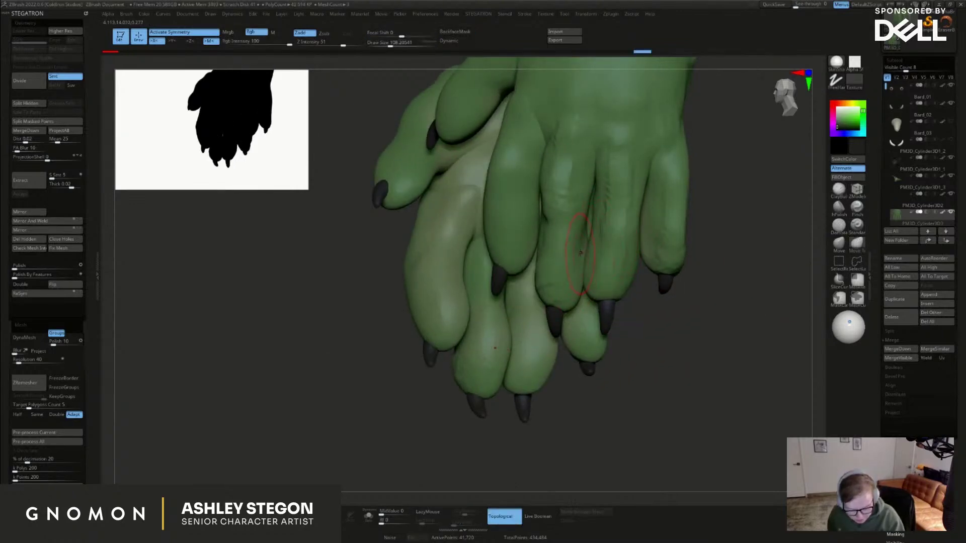
shift+drag(555, 219, 563, 161)
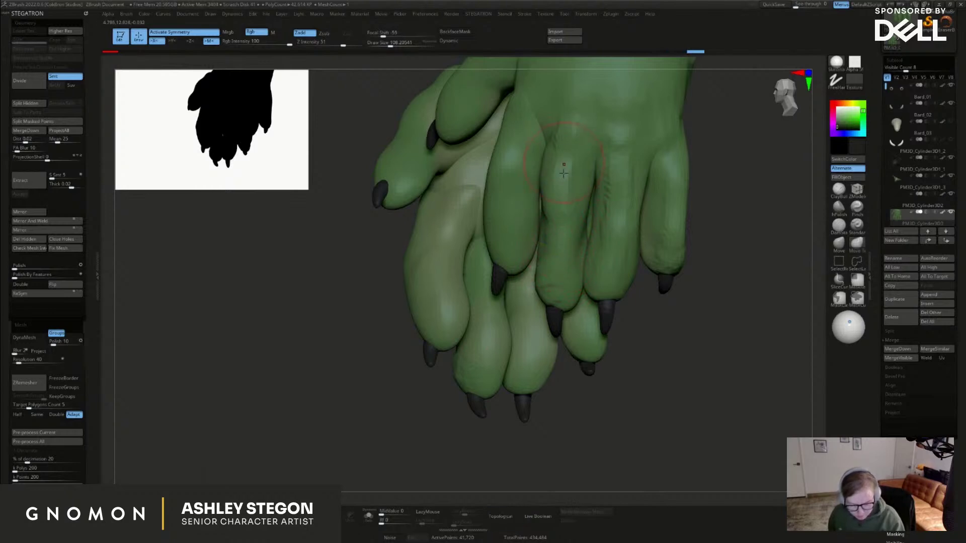
right_drag(447, 236, 517, 252)
drag(498, 256, 499, 261)
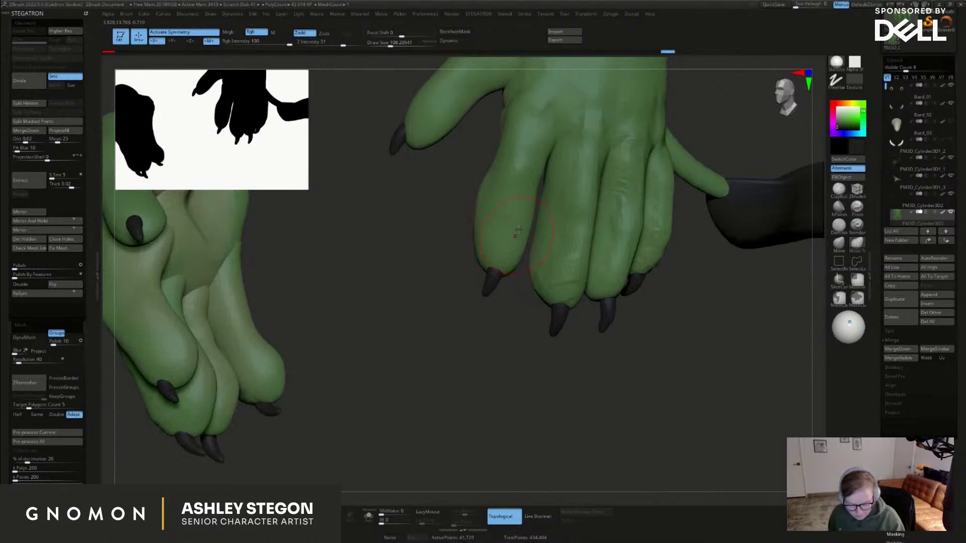
right_drag(511, 231, 523, 229)
key(s)
drag(490, 205, 493, 205)
right_drag(478, 191, 540, 211)
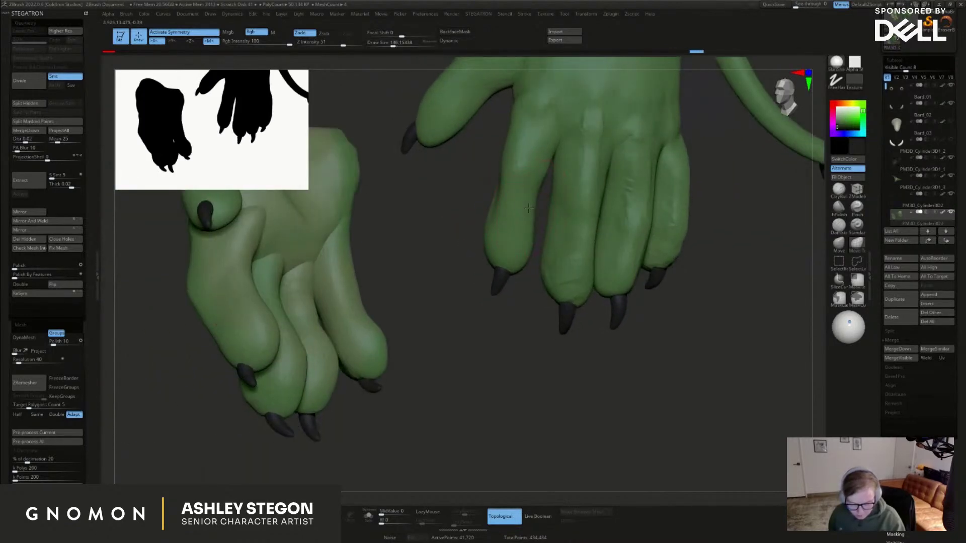
Adjust the finger contours from the palm side with the Move Topological brush, and smooth the outermost finger
right_drag(511, 259, 396, 283)
key(s)
drag(394, 270, 391, 269)
right_drag(395, 282, 411, 261)
drag(372, 269, 368, 267)
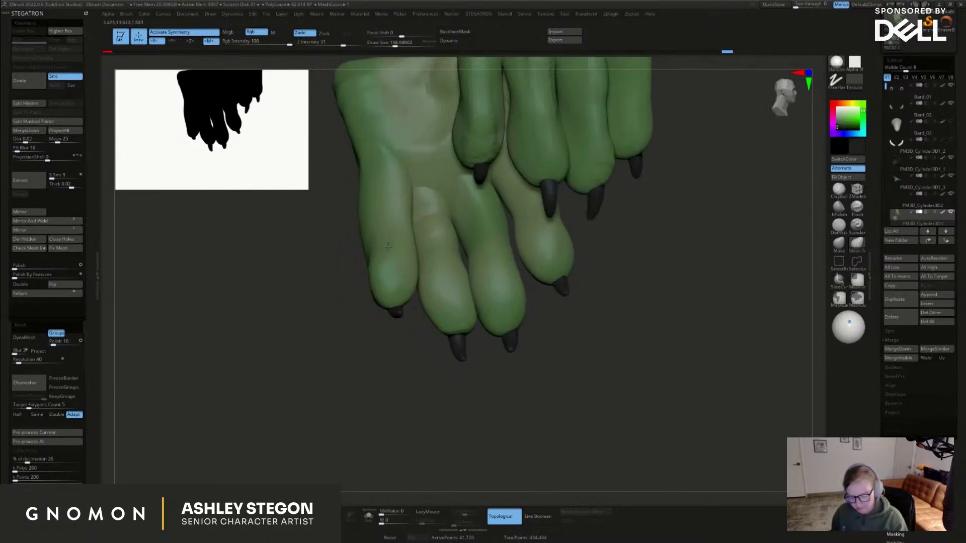
mouse_move(402, 242)
right_down()
mouse_move(424, 295)
mouse_move(542, 280)
right_up()
key(s)
drag(546, 314, 543, 314)
shift+drag(389, 244, 396, 269)
Show the whole body again and nudge the hand's silhouette in side view with the Move Topological brush
mouse_move(498, 312)
ctrl+right_down()
mouse_move(477, 236)
mouse_move(504, 302)
mouse_move(634, 414)
mouse_move(615, 371)
ctrl+right_up()
ctrl+shift+click(624, 364)
key(s)
mouse_move(622, 326)
alt+right_down()
mouse_move(660, 355)
mouse_move(638, 375)
alt+right_up()
click(642, 376)
key(s)
drag(640, 379, 639, 378)
right_drag(640, 379, 653, 388)
key(s)
drag(652, 390, 649, 392)
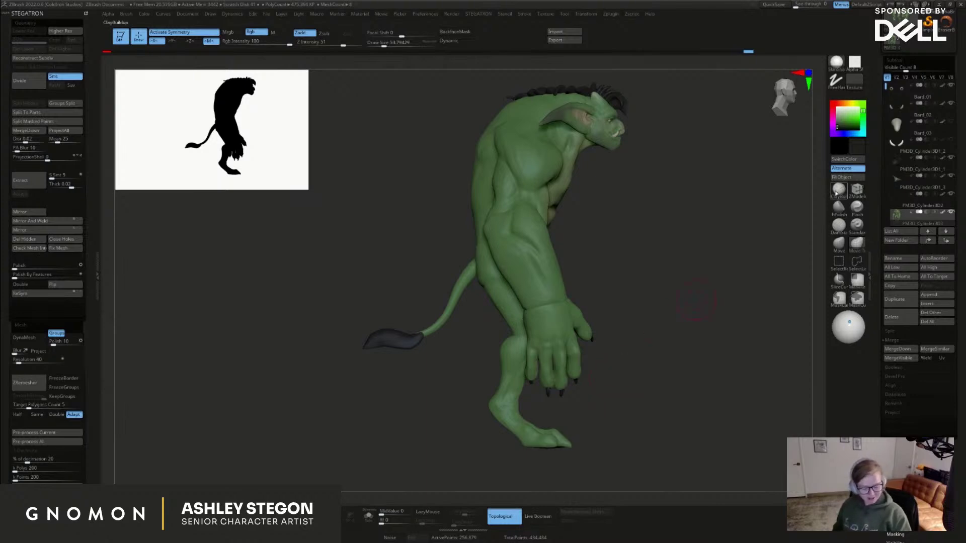
Switch to the ClayBuildup brush and build up the transition between forearm and hand at the wrist
click(837, 193)
key(shift+f)
key(shift+f)
right_drag(552, 311, 557, 320)
key(s)
drag(557, 320, 551, 312)
ctrl+right_drag(546, 307, 547, 294)
key(shift+f)
key(shift+f)
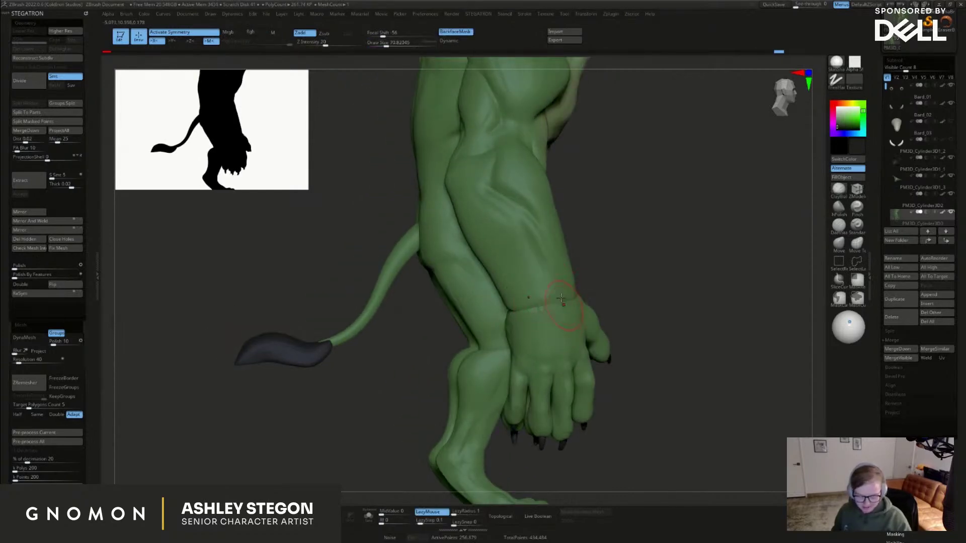
Smooth the wrist crease and the adjoining forearm from the back and side with a slightly smaller brush
right_drag(564, 302, 494, 309)
key(bracketleft)
drag(492, 313, 506, 312)
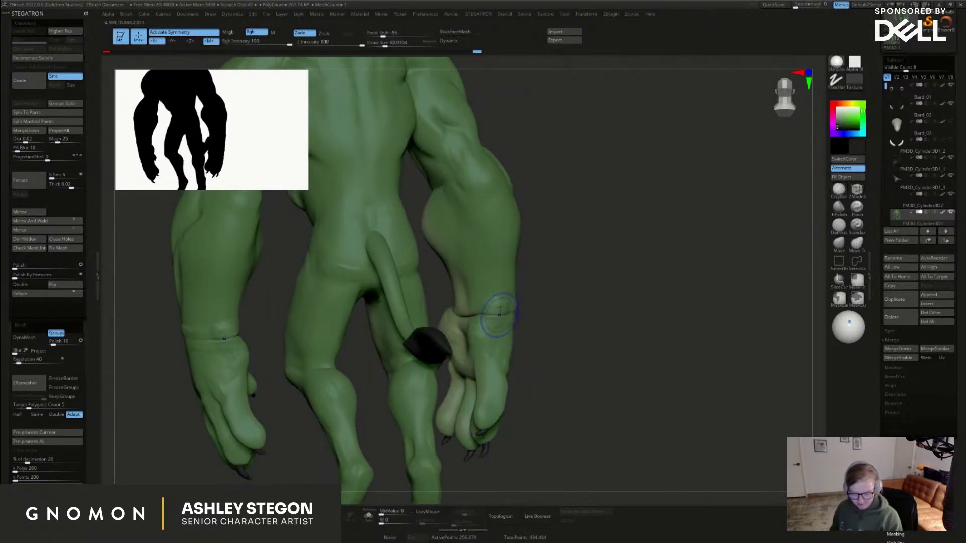
right_drag(497, 316, 556, 259)
shift+drag(557, 251, 534, 257)
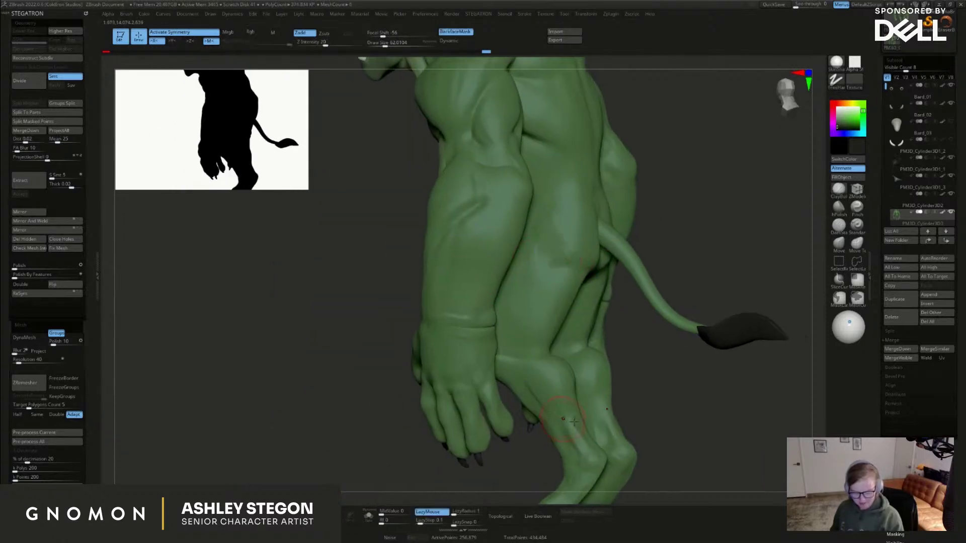
Build up the outer edge of the wrist with the ClayBuildup brush, using a draw size of about 74
right_drag(531, 375, 555, 270)
drag(565, 311, 560, 328)
right_drag(557, 328, 574, 329)
key(s)
drag(565, 330, 568, 330)
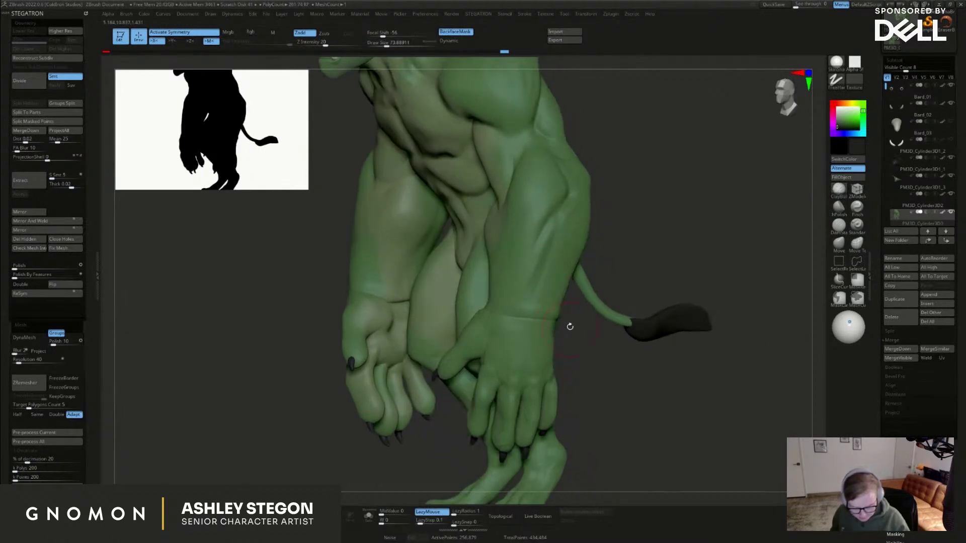
right_drag(570, 327, 565, 319)
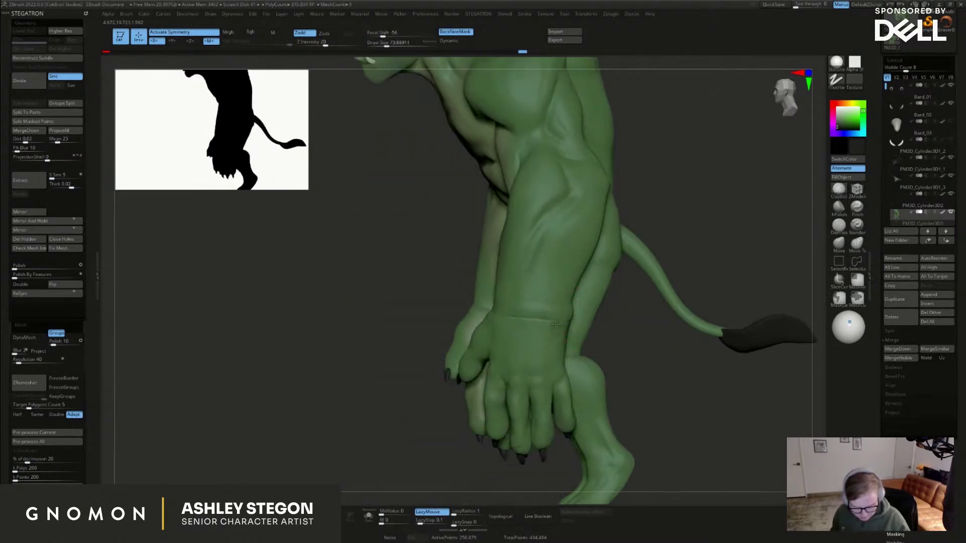
Reduce the draw size to about 39 and soften the back of the forearm below the elbow
mouse_move(565, 182)
right_down()
mouse_move(597, 180)
mouse_move(590, 187)
right_up()
key(s)
drag(589, 188, 546, 192)
key(s)
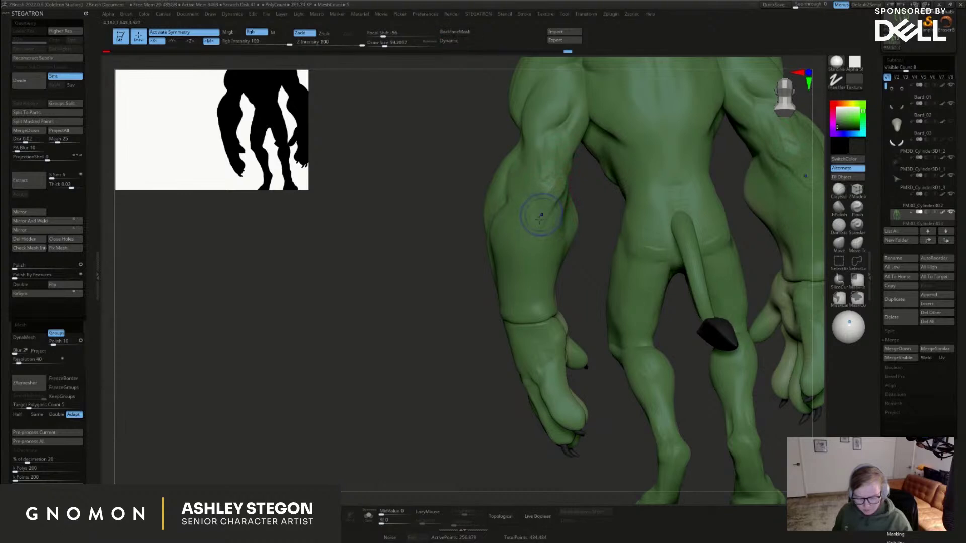
right_drag(537, 220, 686, 371)
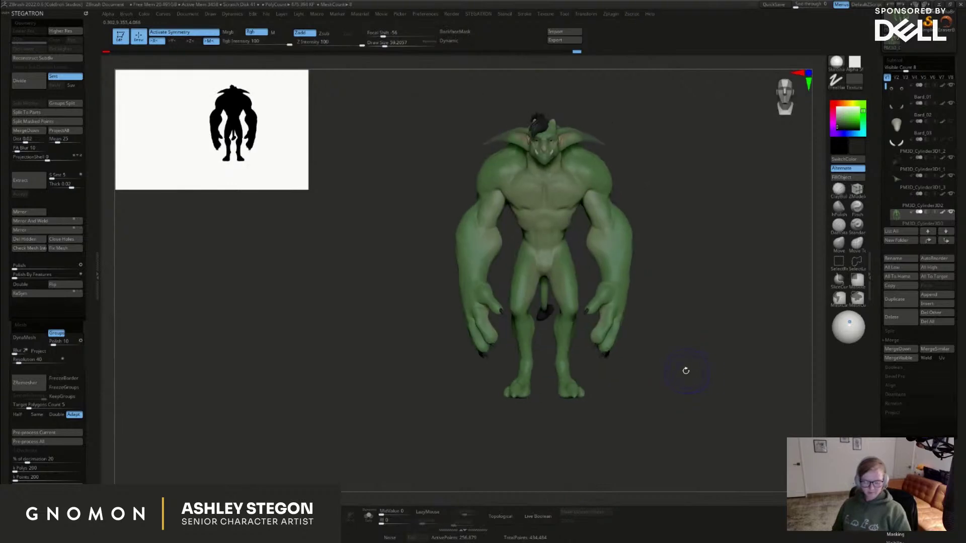
Build up the middle toe on the feet with a smaller ClayBuildup brush and smooth its tip
key(shift+f)
key(shift+f)
ctrl+right_drag(672, 334, 668, 367)
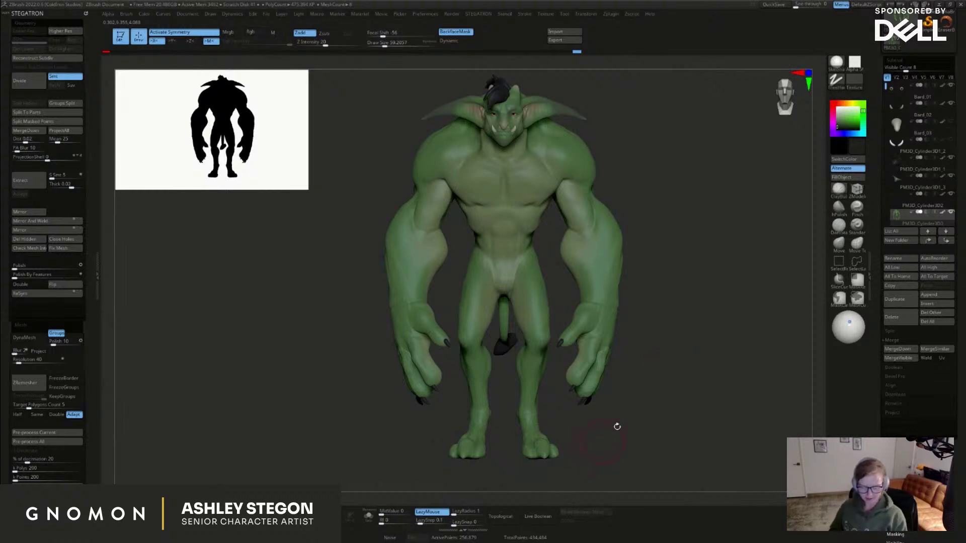
mouse_move(563, 427)
ctrl+right_down()
mouse_move(551, 420)
mouse_move(556, 399)
ctrl+right_up()
key(s)
drag(553, 380, 551, 380)
right_drag(550, 394, 554, 383)
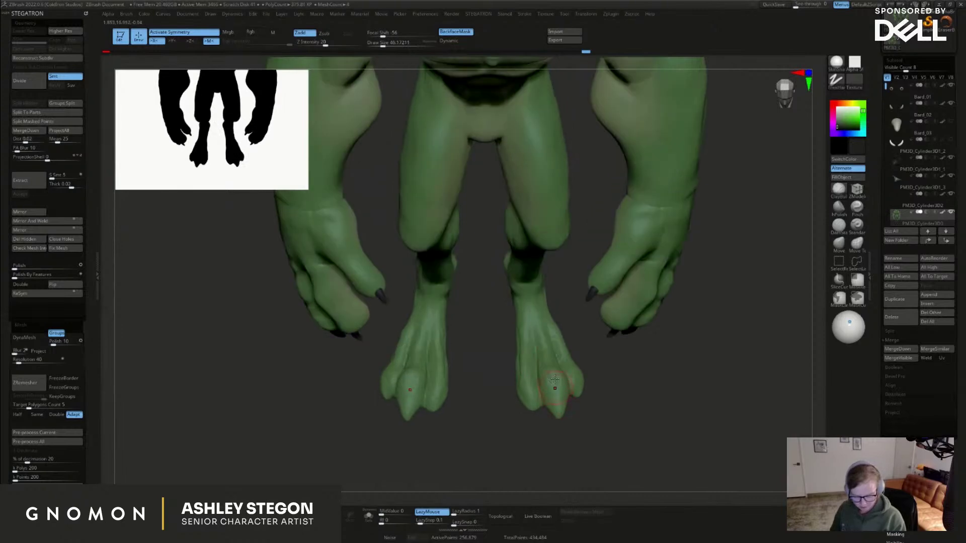
key(s)
click(557, 411)
shift+drag(558, 406, 558, 410)
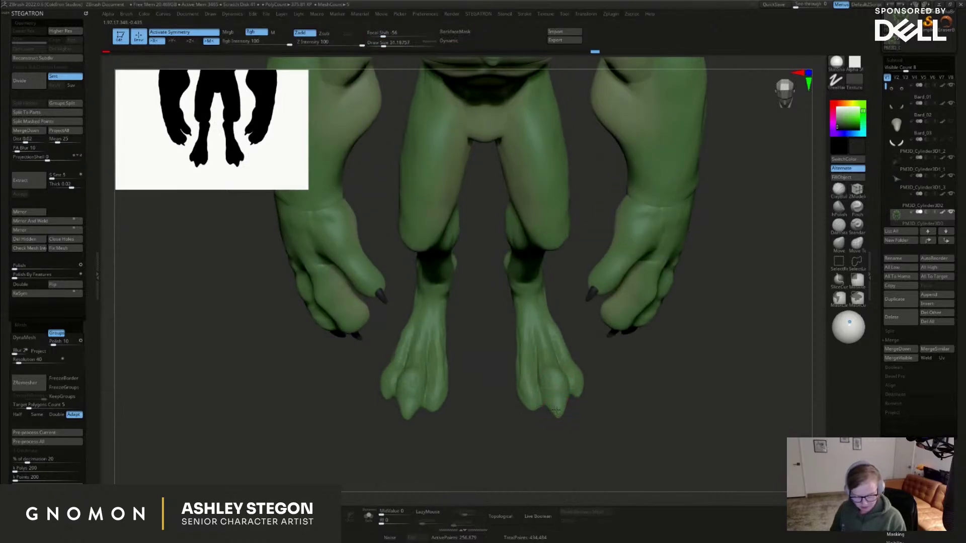
Duplicate the body subtool and isolate the copy in Solo mode
mouse_move(592, 369)
ctrl+right_down()
mouse_move(678, 352)
mouse_move(675, 411)
mouse_move(670, 297)
ctrl+right_up()
key(shift+f)
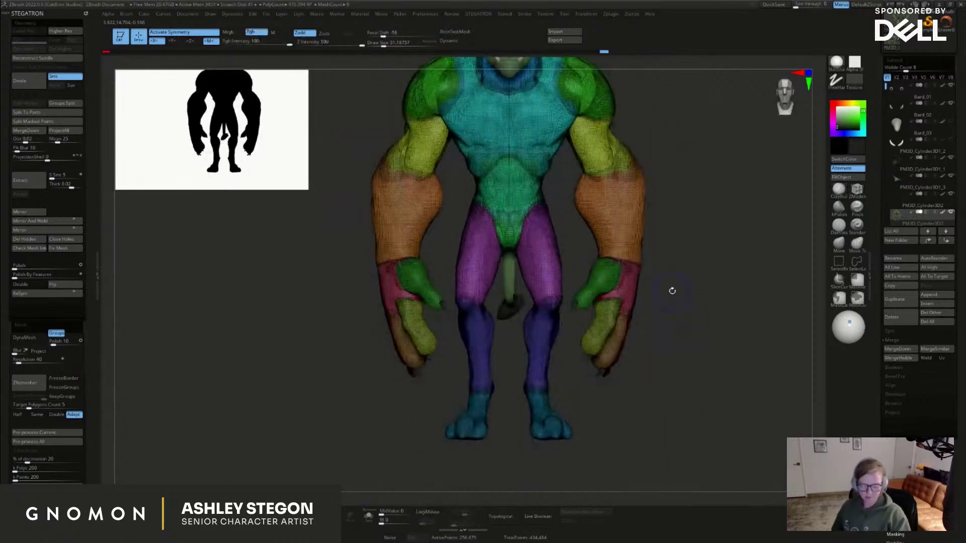
click(894, 299)
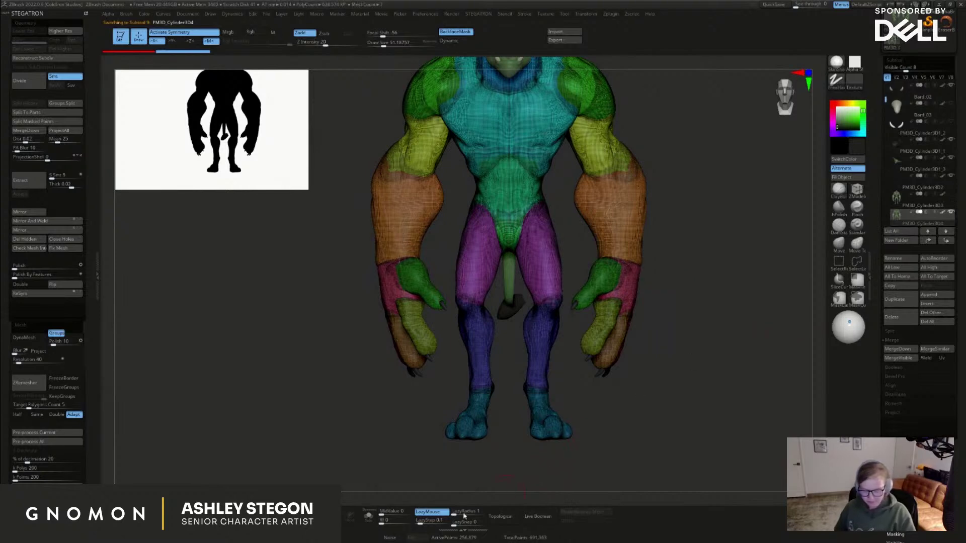
click(370, 518)
key(shift+f)
alt+right_drag(707, 276, 652, 267)
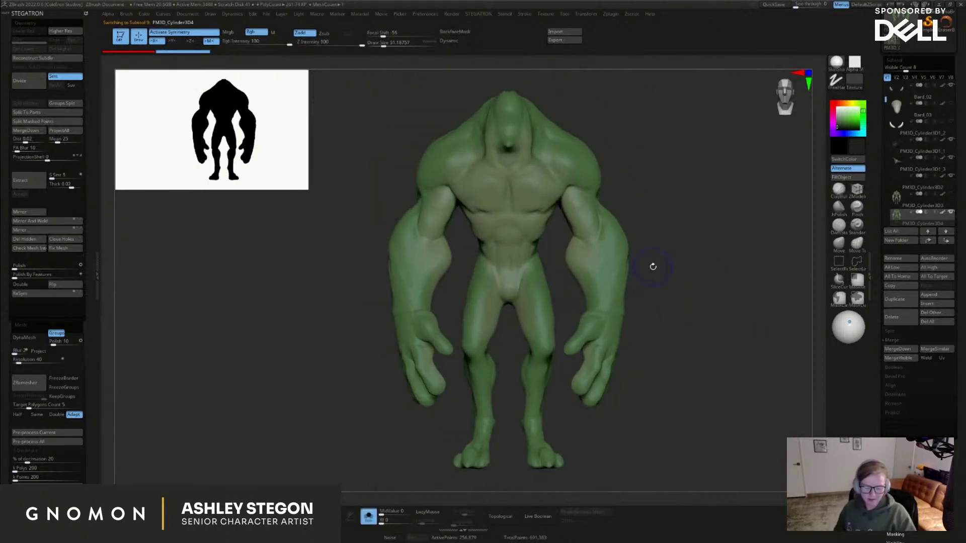
Open the ZRemesher settings in the Geometry options of the duplicated body
key(shift+f)
key(shift+f)
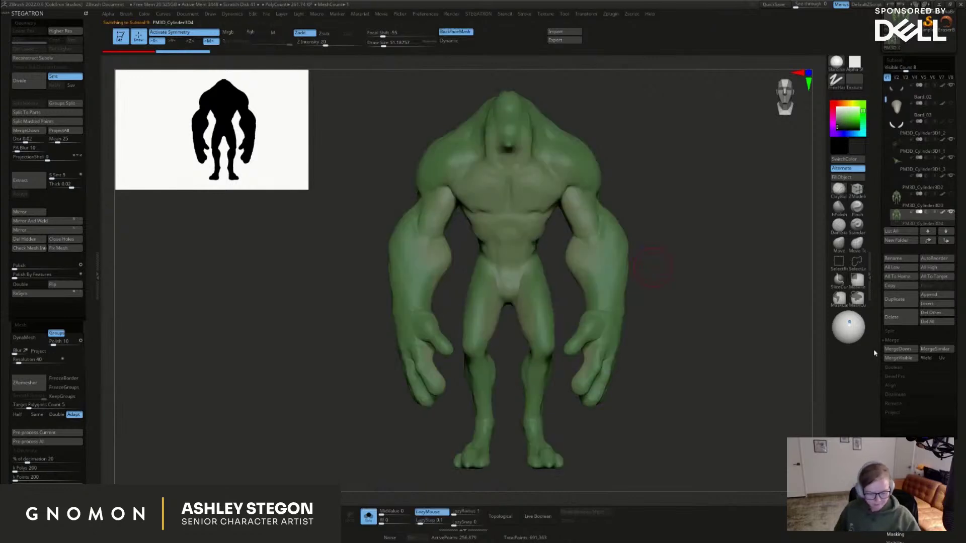
drag(908, 339, 907, 326)
click(896, 431)
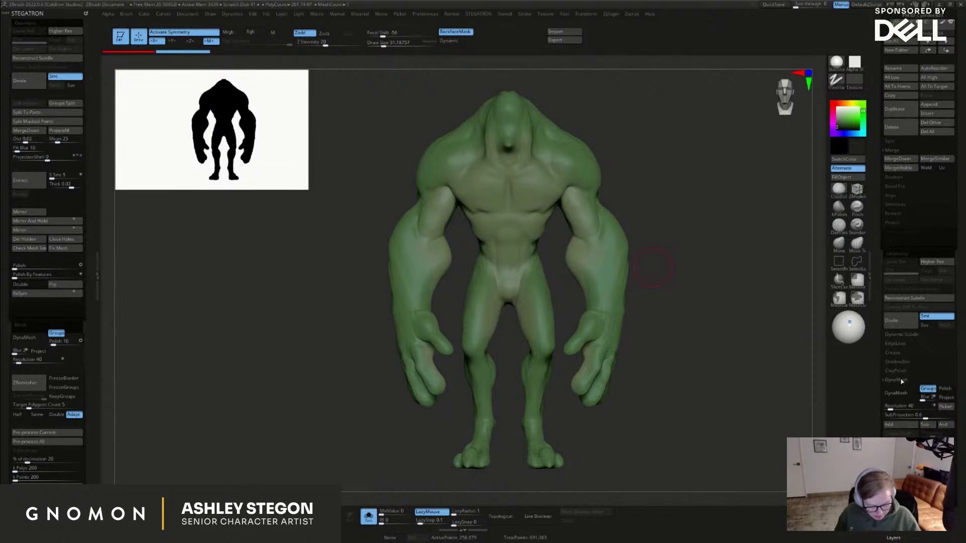
click(899, 380)
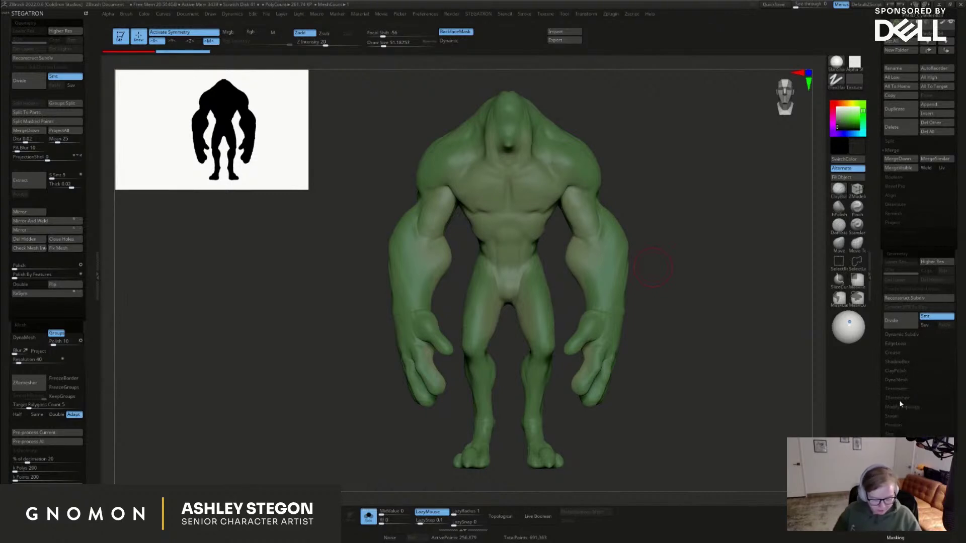
drag(768, 442, 753, 440)
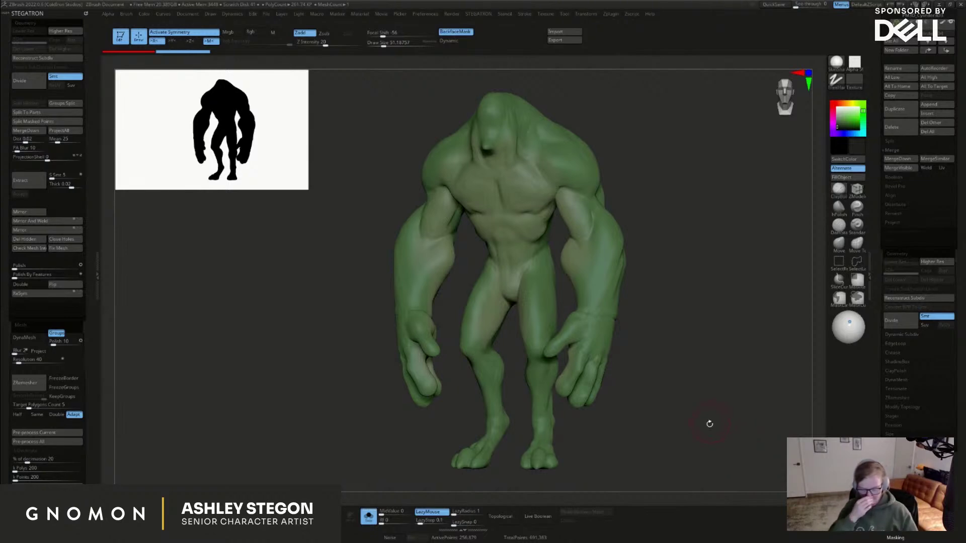
mouse_move(704, 433)
mouse_down()
mouse_move(724, 437)
mouse_move(724, 412)
mouse_up()
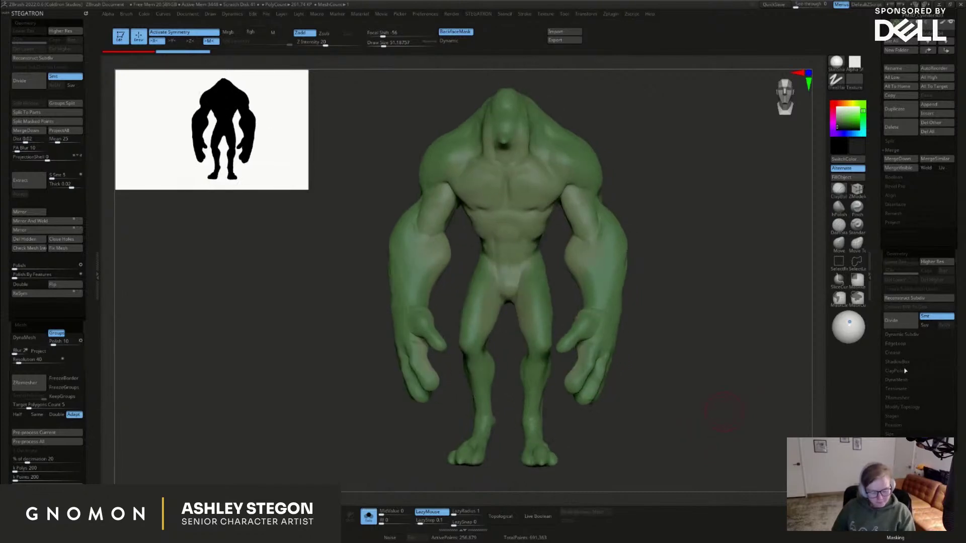
click(901, 397)
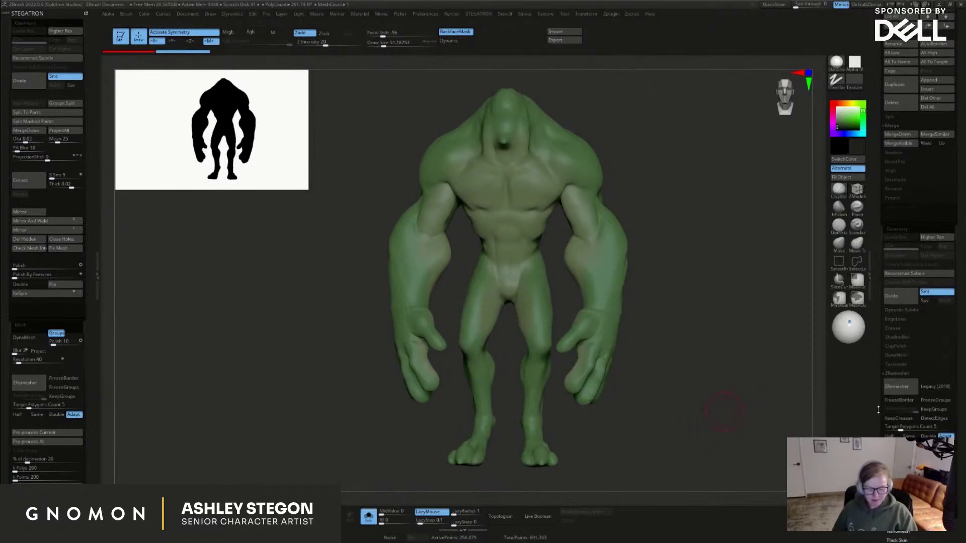
drag(752, 420, 742, 423)
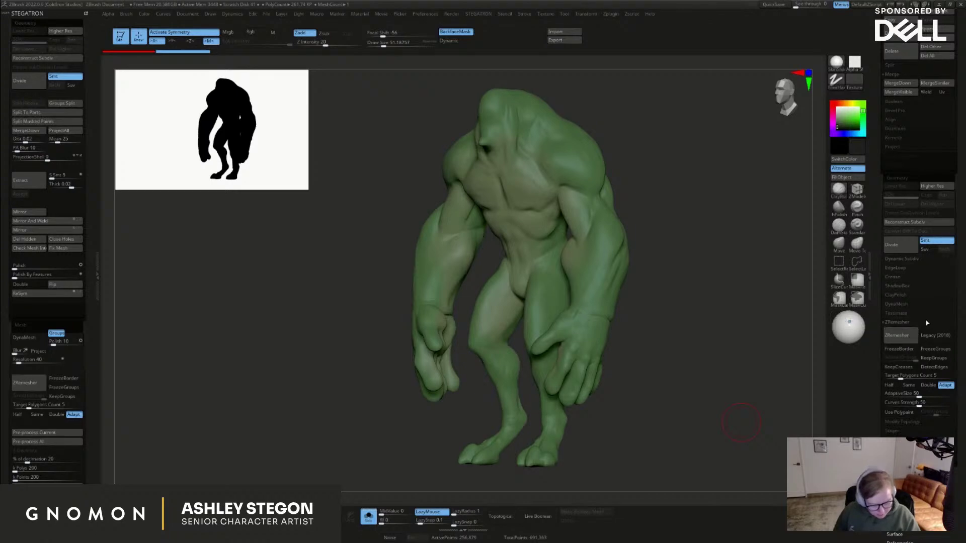
Try remeshing the duplicated body with ZRemesher at a target polygon count of 5, and inspect its wireframe
click(901, 336)
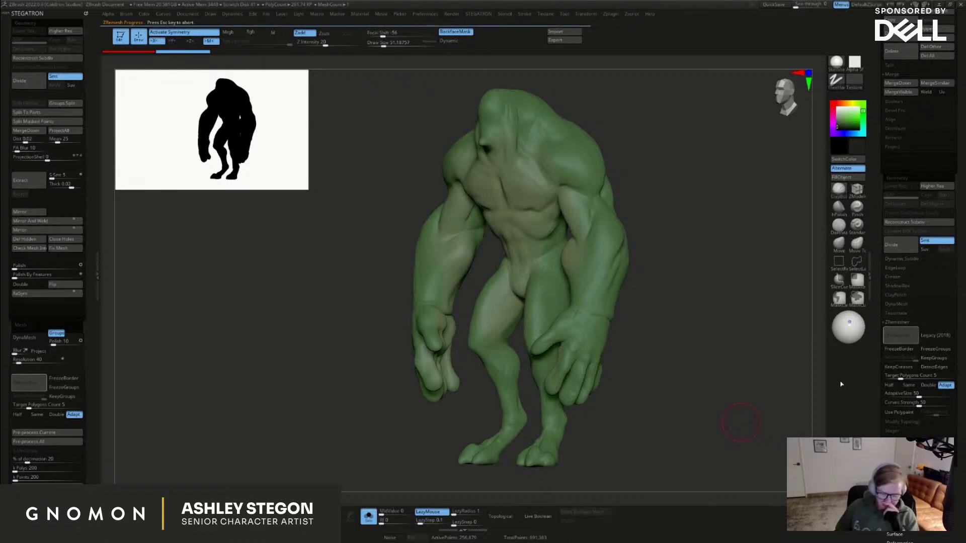
shift+drag(734, 336, 646, 292)
key(shift+f)
alt+drag(619, 255, 476, 306)
drag(94, 473, 94, 403)
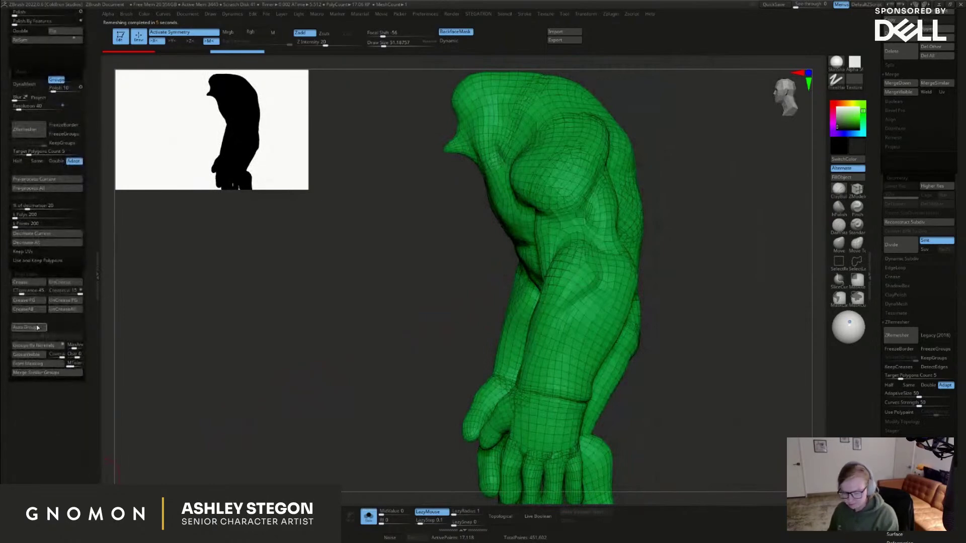
Try regrouping the remeshed body's polygroups, and undo back to the dense mesh with its original groups
click(37, 328)
shift+drag(351, 318, 724, 202)
key(shift+f)
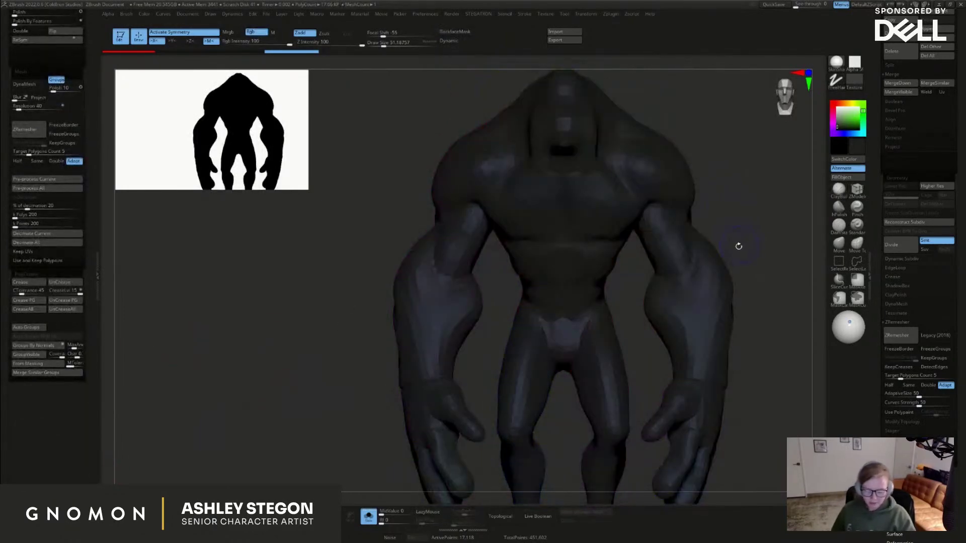
key(shift+f)
alt+drag(729, 261, 689, 263)
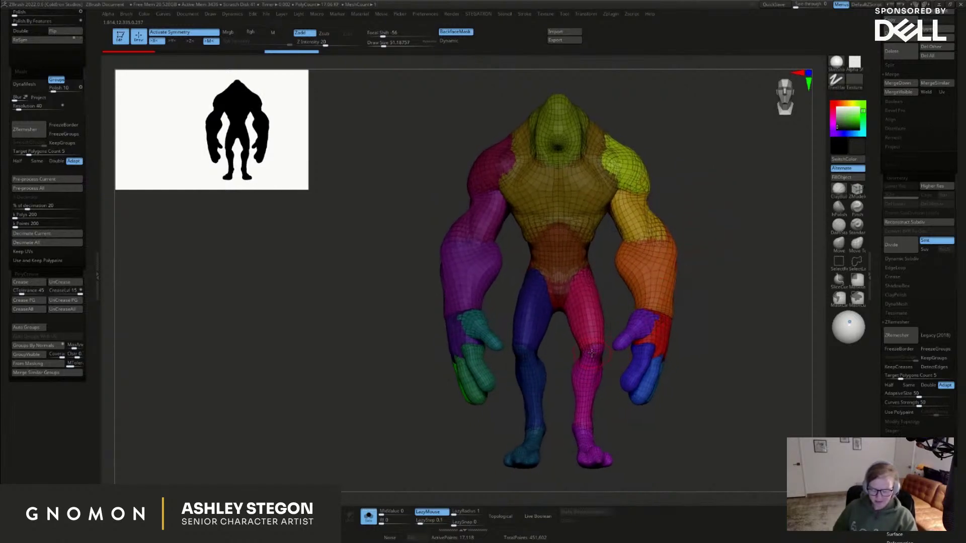
drag(604, 360, 604, 372)
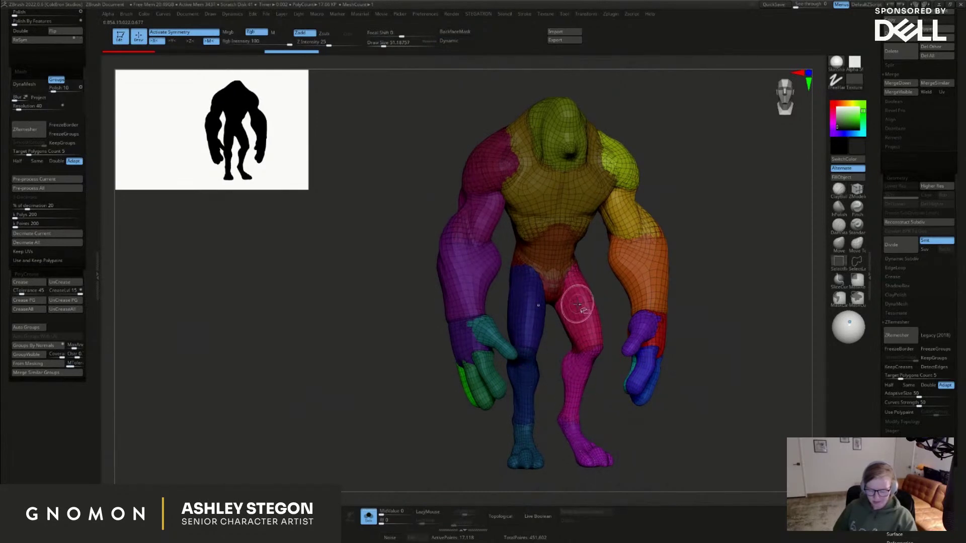
drag(687, 275, 700, 280)
key(ctrl+w)
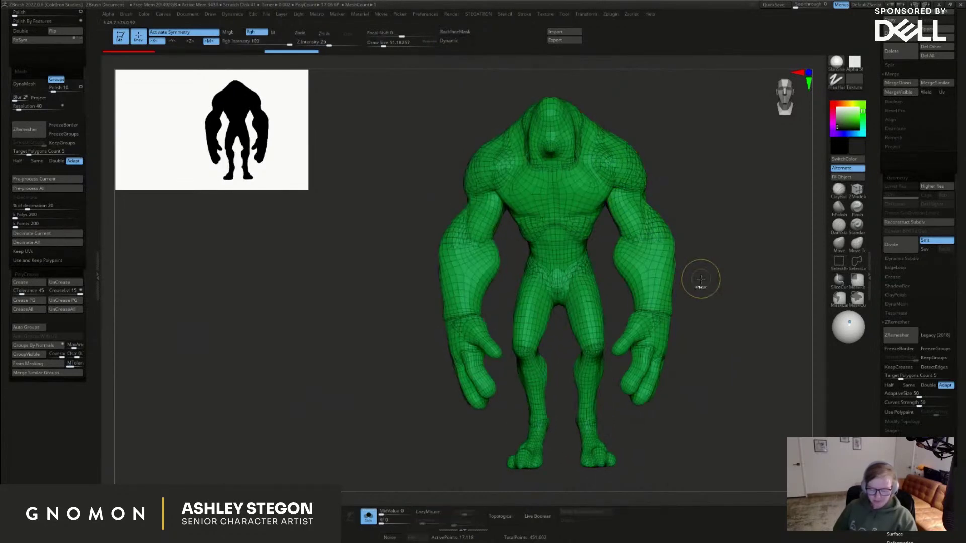
key(ctrl+z)
key(ctrl+z)
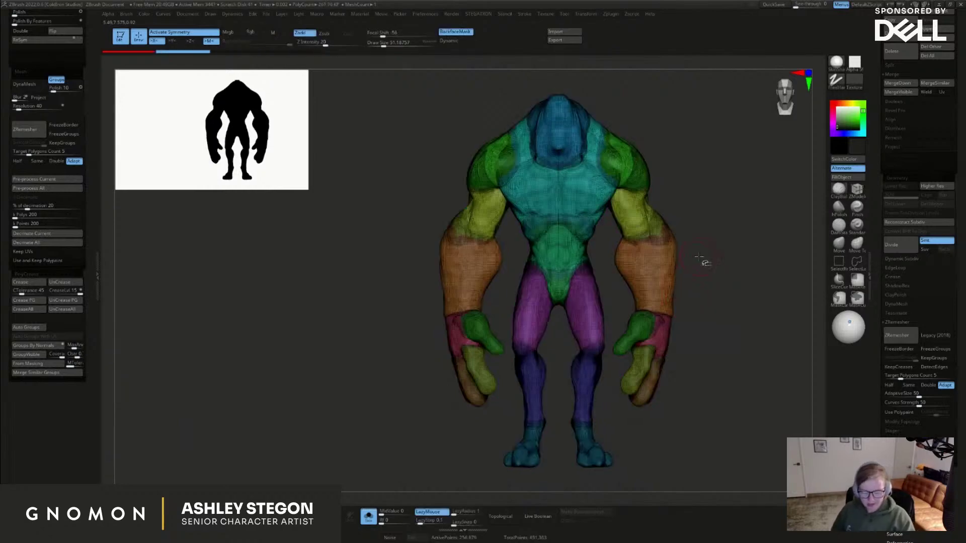
Merge the head, chest and abdomen of the duplicate into one polygroup and show the whole body again
ctrl+shift+click(582, 194)
ctrl+shift+drag(653, 150, 669, 165)
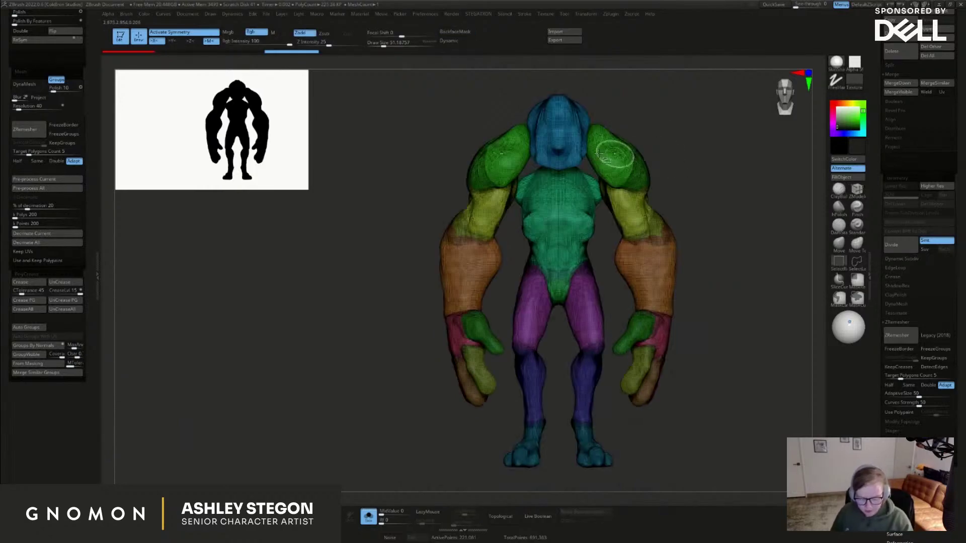
ctrl+shift+click(574, 150)
ctrl+shift+click(575, 221)
ctrl+shift+click(567, 255)
ctrl+shift+drag(714, 273, 723, 316)
key(shift+f)
ctrl+shift+click(712, 327)
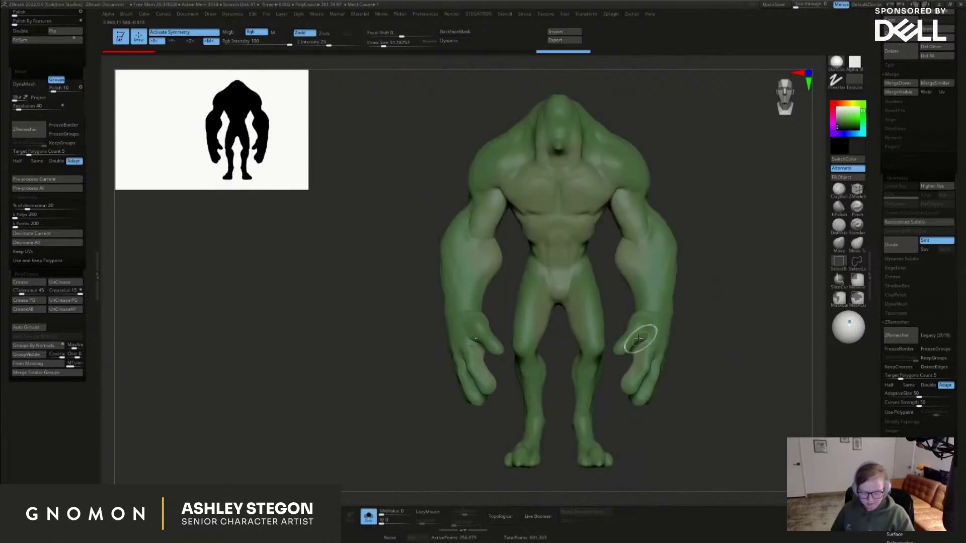
Isolate the polygroups of the thighs, lower legs and feet
key(shift+f)
ctrl+shift+click(598, 330)
ctrl+shift+drag(606, 389, 613, 394)
ctrl+shift+click(590, 388)
ctrl+shift+click(585, 431)
ctrl+shift+drag(625, 432, 634, 440)
ctrl+shift+click(642, 437)
key(shift+f)
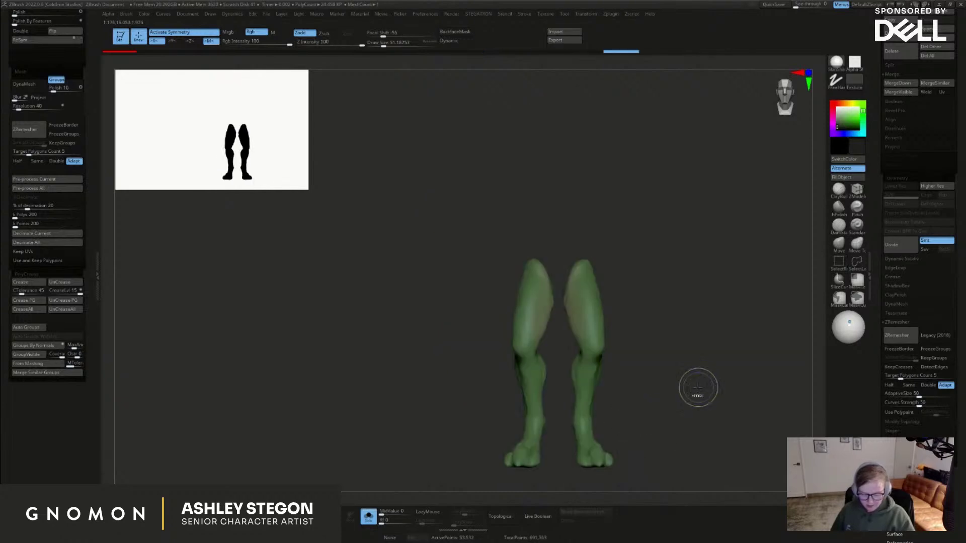
Merge the thighs, lower legs and feet into one polygroup and bring back the full body
ctrl+shift+click(703, 390)
ctrl+shift+click(695, 408)
key(shift+f)
key(ctrl+z)
ctrl+shift+click(584, 407)
ctrl+shift+click(590, 443)
ctrl+shift+drag(695, 422, 720, 323)
key(ctrl+w)
ctrl+shift+click(698, 426)
alt+drag(724, 265, 722, 281)
key(shift+f)
key(shift+f)
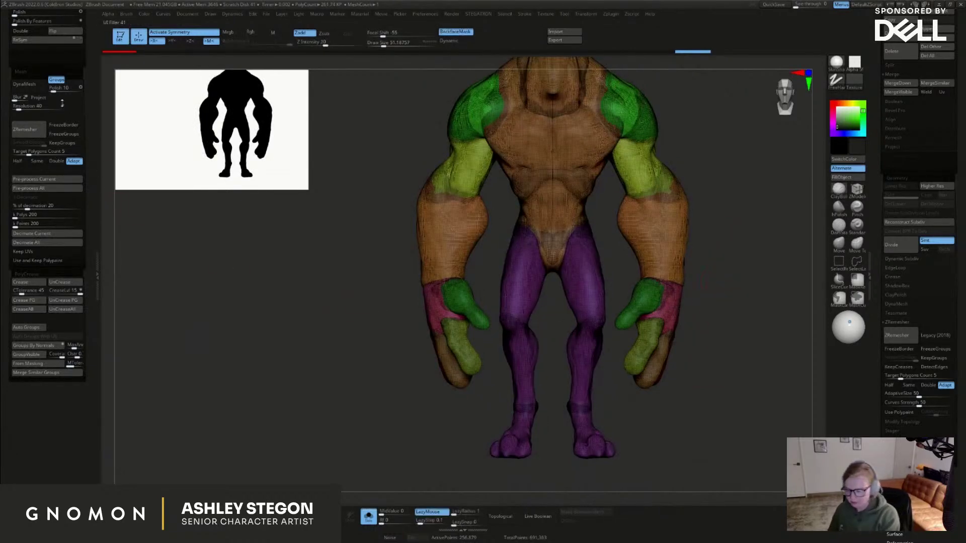
DynaMesh the duplicated body with Groups enabled at resolution 40, and check the resulting polygroups
click(31, 85)
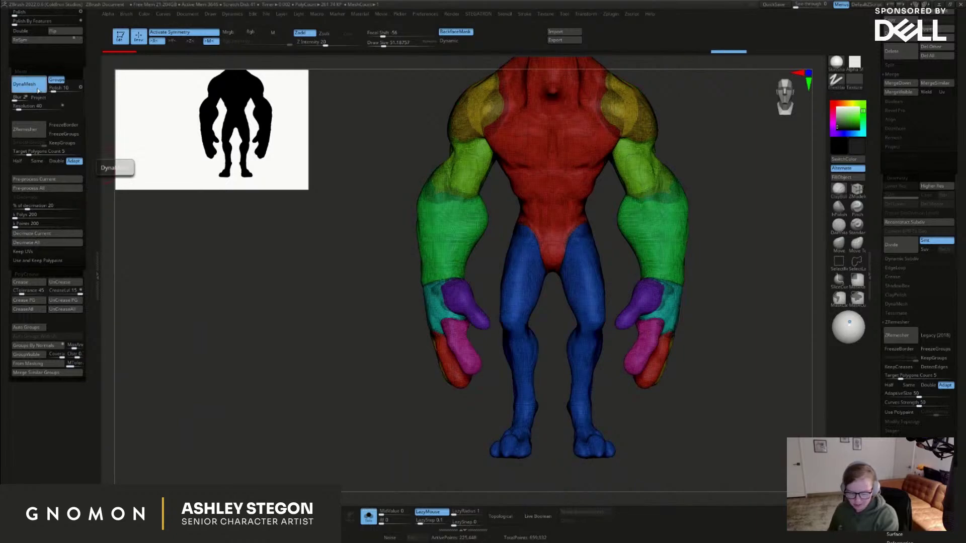
right_drag(577, 154, 566, 140)
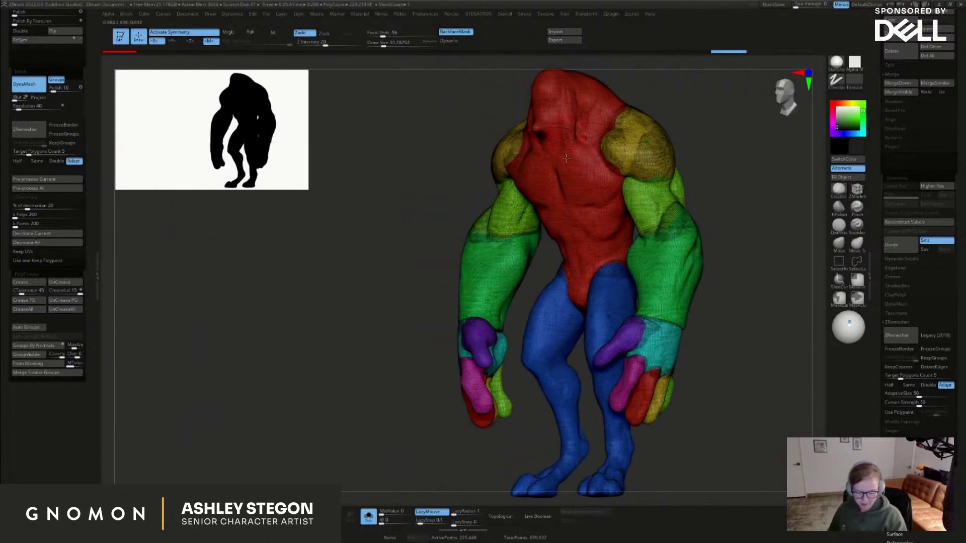
right_drag(600, 291, 684, 401)
key(shift+f)
key(shift+f)
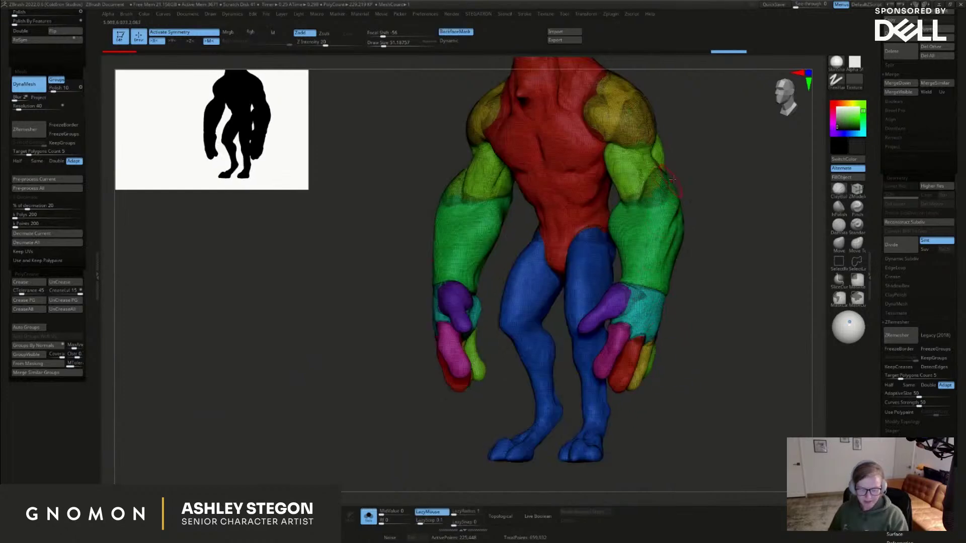
Remesh the DynaMeshed body with ZRemesher at a target polygon count of 5 with Adapt enabled
shift+right_drag(673, 179, 683, 181)
alt+right_drag(665, 404, 638, 407)
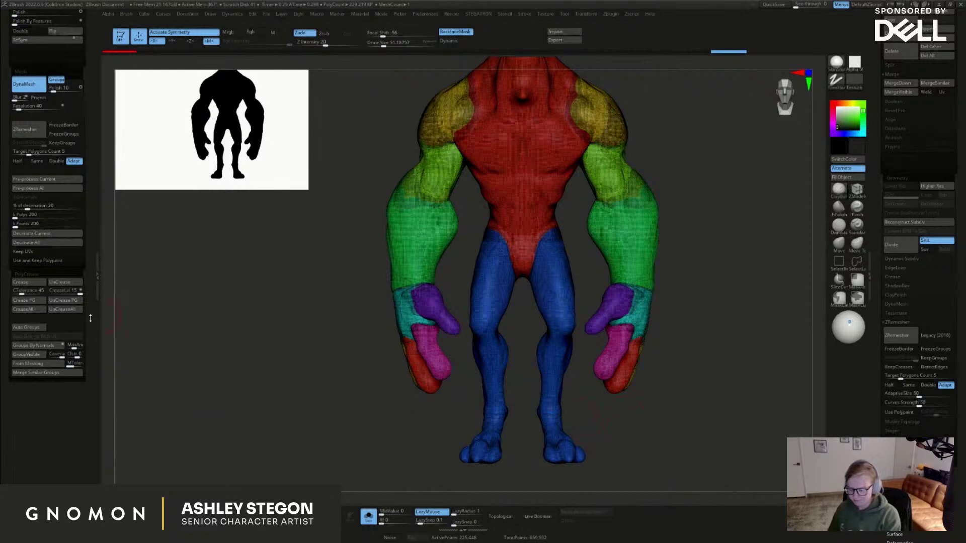
scroll(90, 318, up, 3)
click(900, 337)
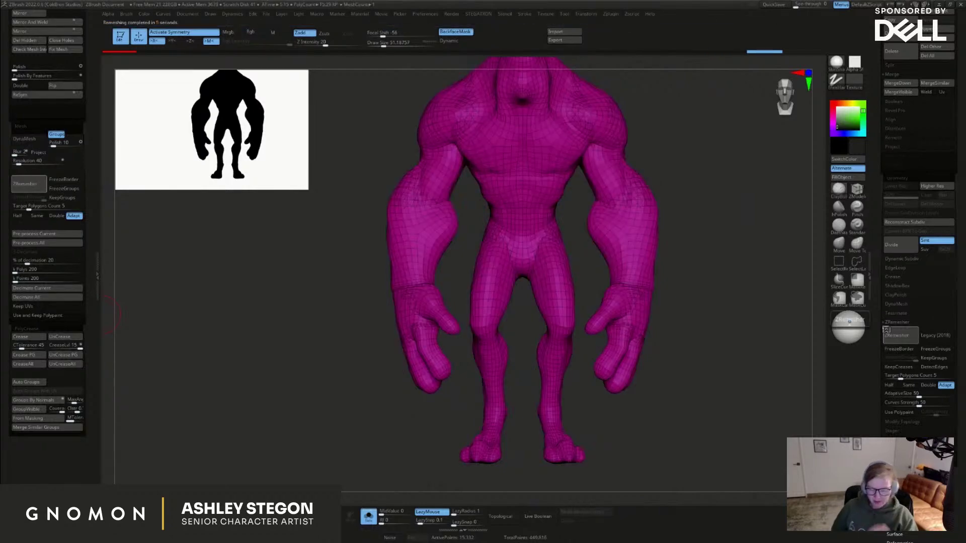
Split the remeshed body into separate polygroups with Auto Groups, then make them symmetrical with Mirror And Weld
click(38, 384)
ctrl+click(701, 194)
ctrl+click(698, 193)
drag(687, 189, 670, 266)
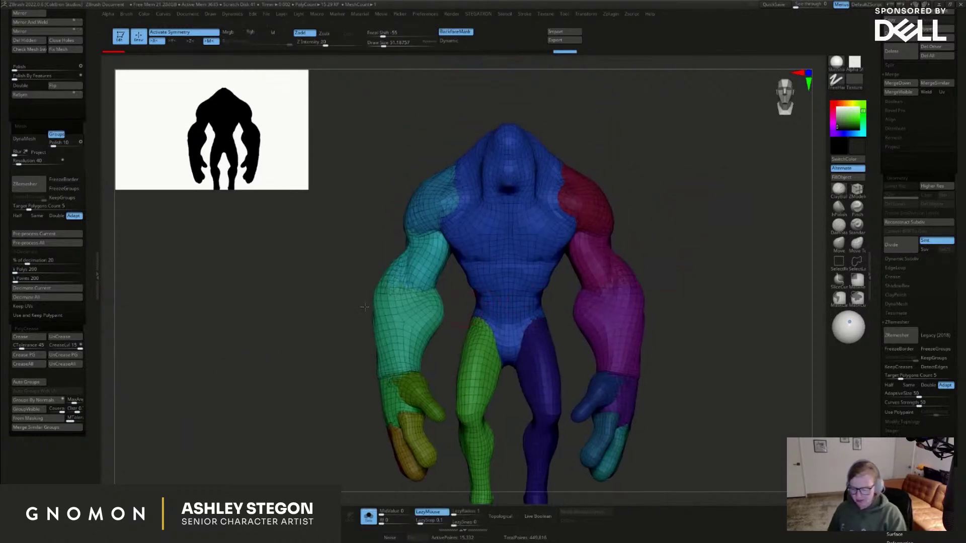
click(30, 22)
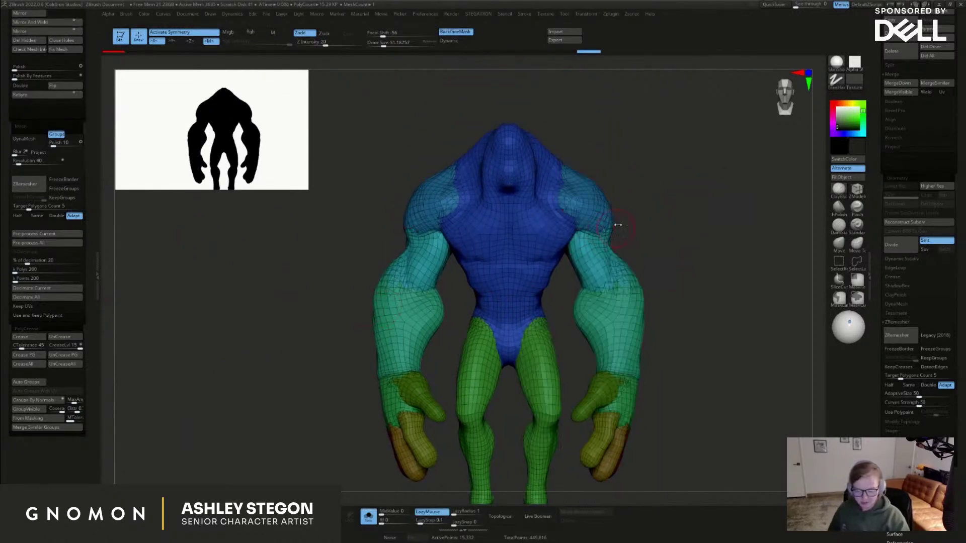
Hide the shoulder, arm and hand polygroups, mask the torso and legs, and bring back the full body
ctrl+shift+click(600, 210)
ctrl+shift+drag(649, 220, 670, 263)
ctrl+shift+click(601, 264)
ctrl+shift+click(611, 317)
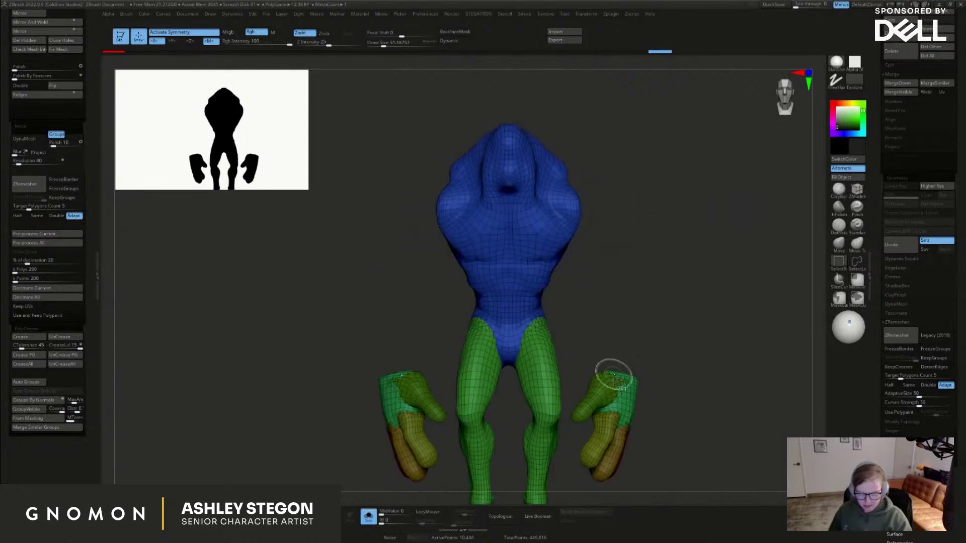
ctrl+shift+click(604, 392)
ctrl+shift+click(609, 398)
ctrl+shift+click(610, 430)
ctrl+shift+click(615, 439)
ctrl+shift+click(622, 441)
ctrl+shift+click(612, 412)
ctrl+shift+click(684, 319)
key(w)
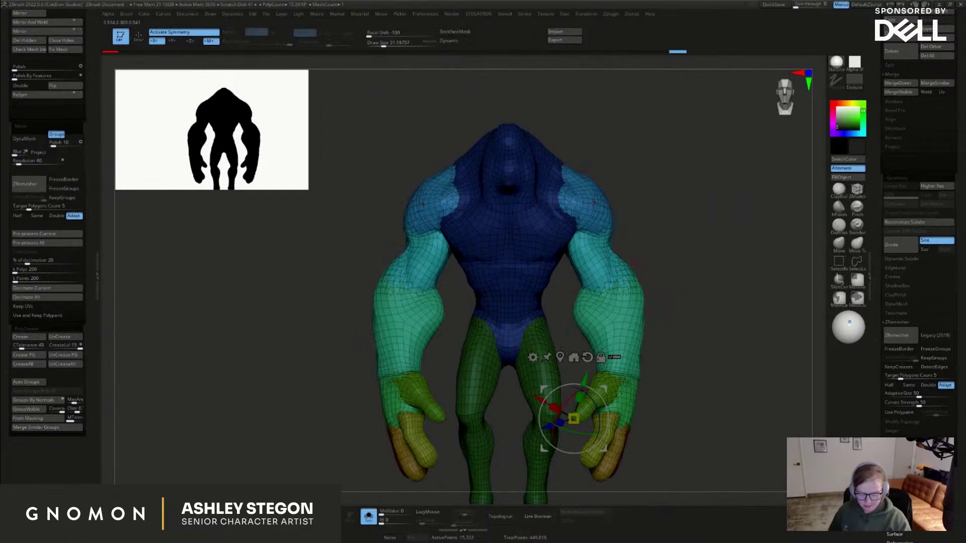
Refine the mask around the shoulders and try rotating both arms outward from the torso
key(q)
ctrl+shift+click(562, 228)
mouse_move(604, 204)
ctrl+mouse_down()
mouse_move(588, 158)
mouse_move(552, 158)
mouse_move(569, 203)
mouse_move(554, 151)
mouse_move(565, 161)
ctrl+mouse_up()
ctrl+shift+click(597, 237)
key(w)
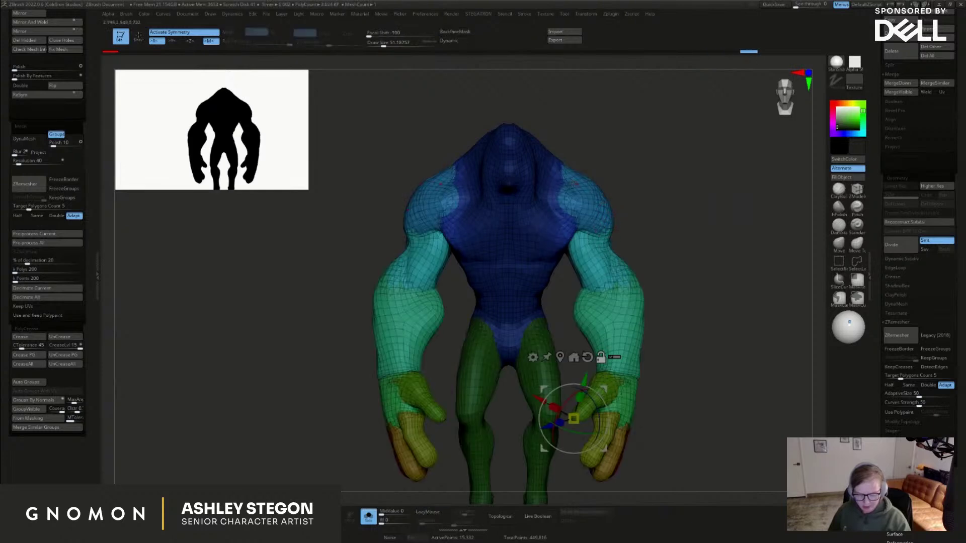
alt+drag(592, 373, 596, 148)
drag(570, 213, 588, 222)
key(q)
key(bracketright)
key(bracketright)
key(bracketright)
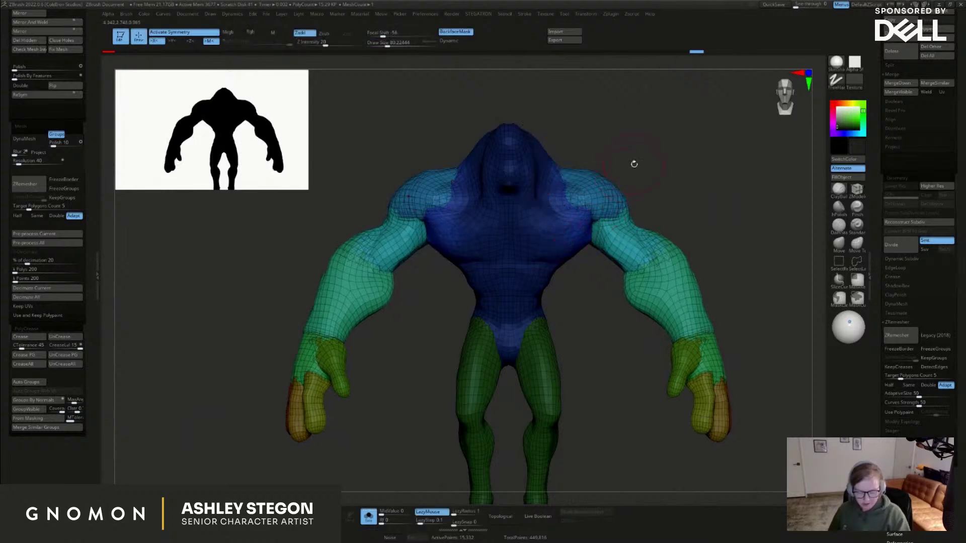
Clear the mask and try reshaping the armpits with the Move Topological brush, checking the pose with and without polyframe
click(856, 242)
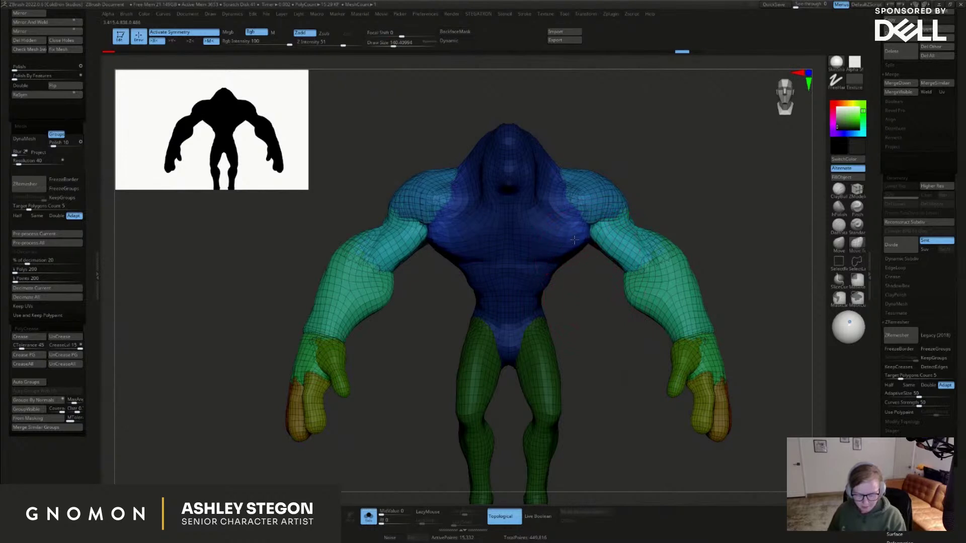
ctrl+drag(578, 265, 578, 262)
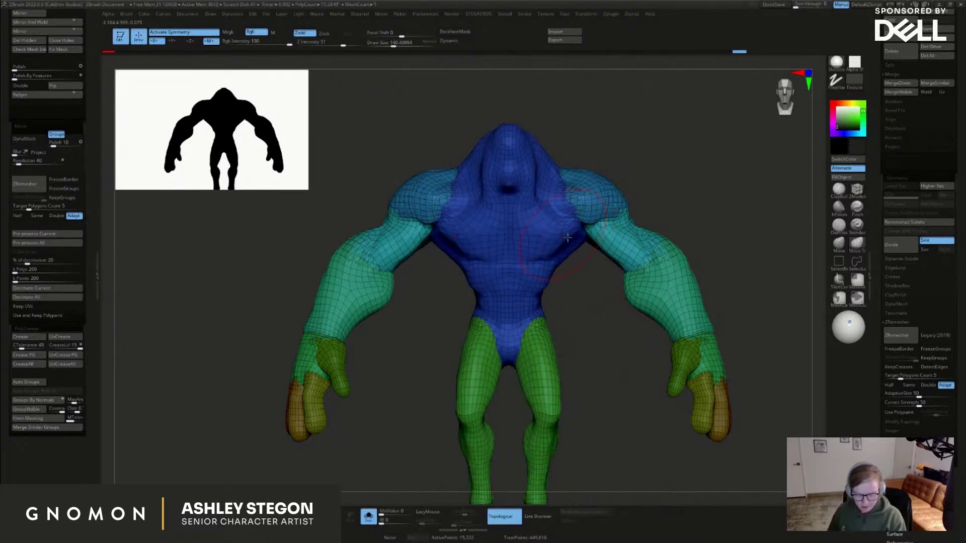
drag(605, 318, 597, 308)
key(shift+f)
mouse_move(676, 342)
mouse_down()
mouse_move(696, 351)
mouse_move(689, 344)
mouse_up()
key(shift+f)
key(b)
key(m)
key(t)
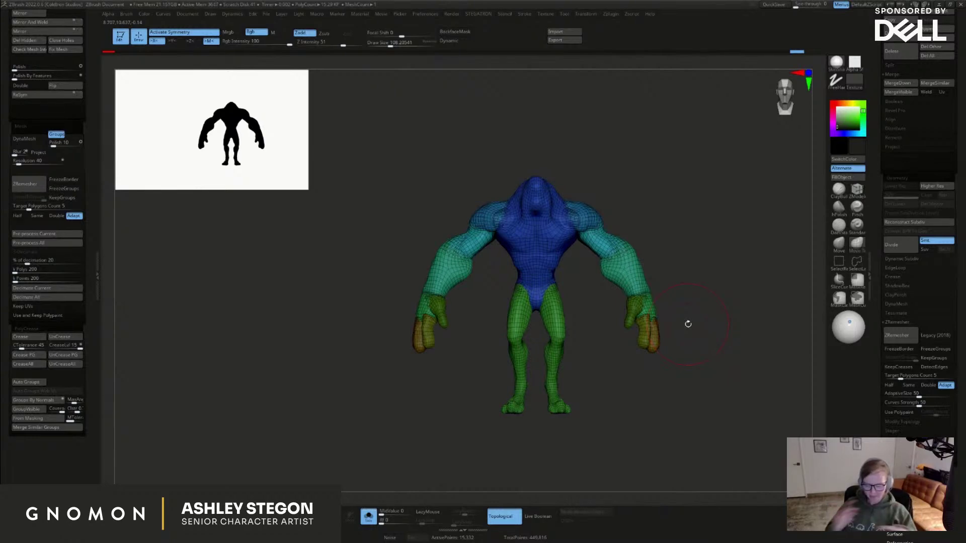
drag(688, 324, 706, 358)
key(shift+f)
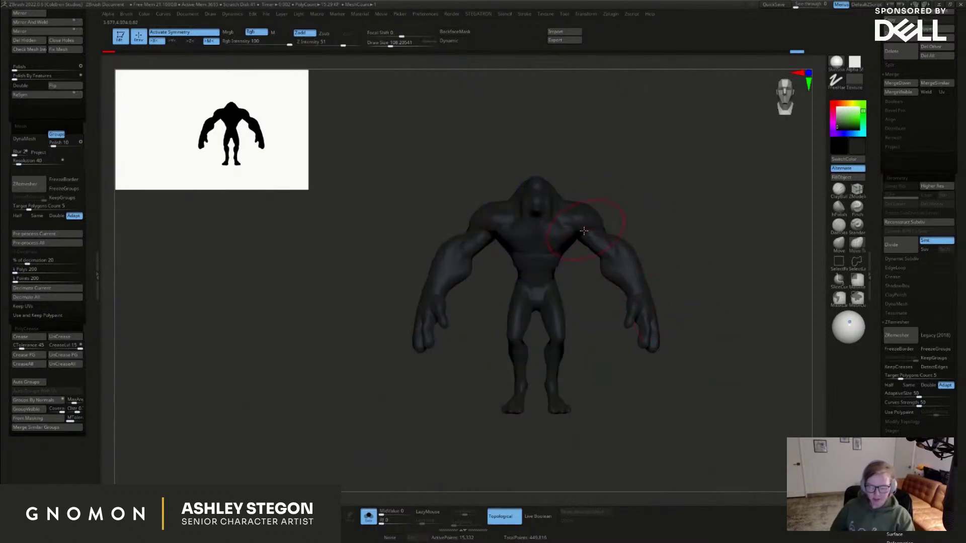
ctrl+right_drag(591, 231, 593, 316)
key(s)
drag(593, 316, 585, 316)
key(shift+f)
ctrl+right_drag(714, 238, 701, 239)
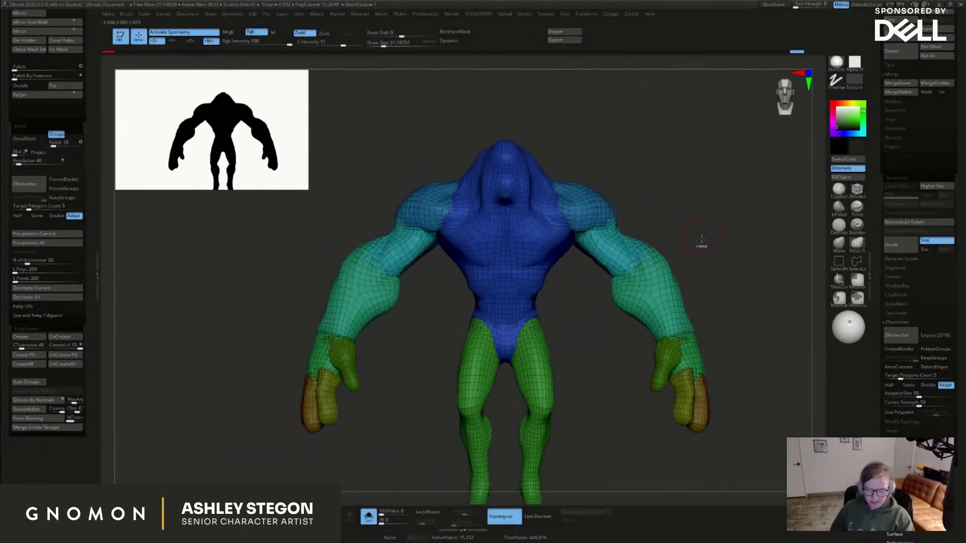
Undo the armpit reshaping, the mask clearing and the arm rotation
key(ctrl+z)
key(ctrl+z)
key(ctrl+z)
key(ctrl+z)
key(ctrl+z)
key(ctrl+z)
key(ctrl+z)
key(ctrl+z)
key(ctrl+z)
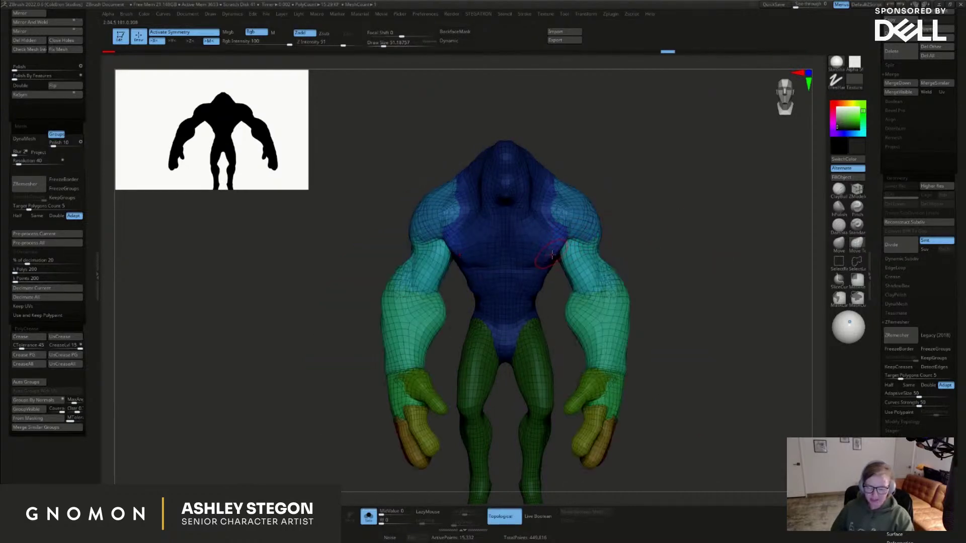
Turn off polyframe and Solo, and show only the remeshed body PM3D_Cylinder3D4 together with the original body PM3D_Cylinder3D3
key(shift+f)
click(368, 516)
alt+drag(712, 333, 698, 298)
drag(879, 197, 878, 453)
click(949, 203)
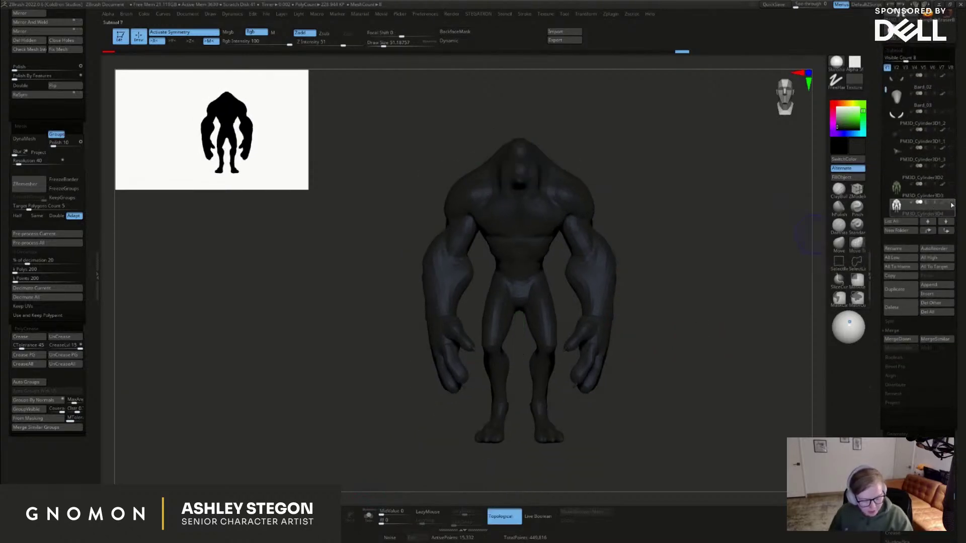
click(950, 185)
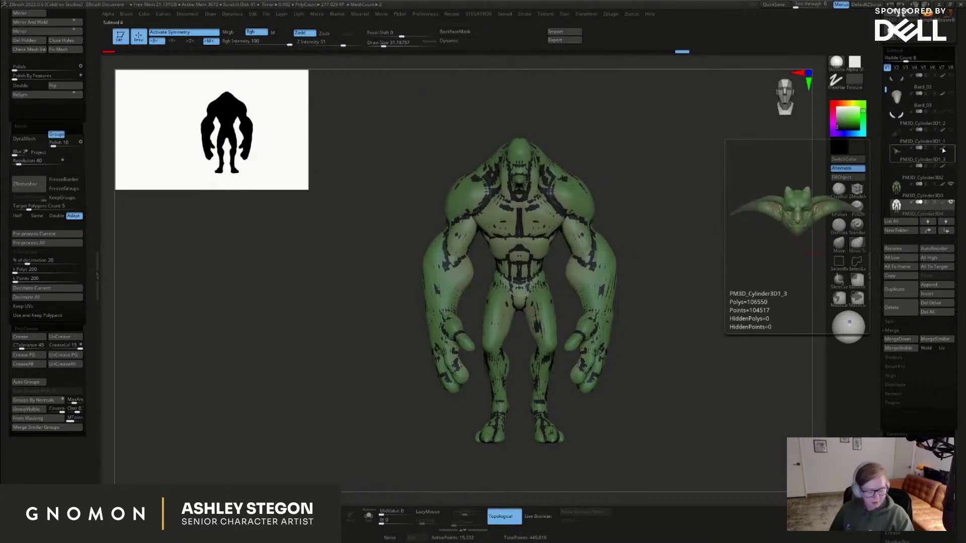
drag(679, 367, 682, 357)
Project the original body's geometry and color onto the remeshed body with ProjectAll
click(892, 402)
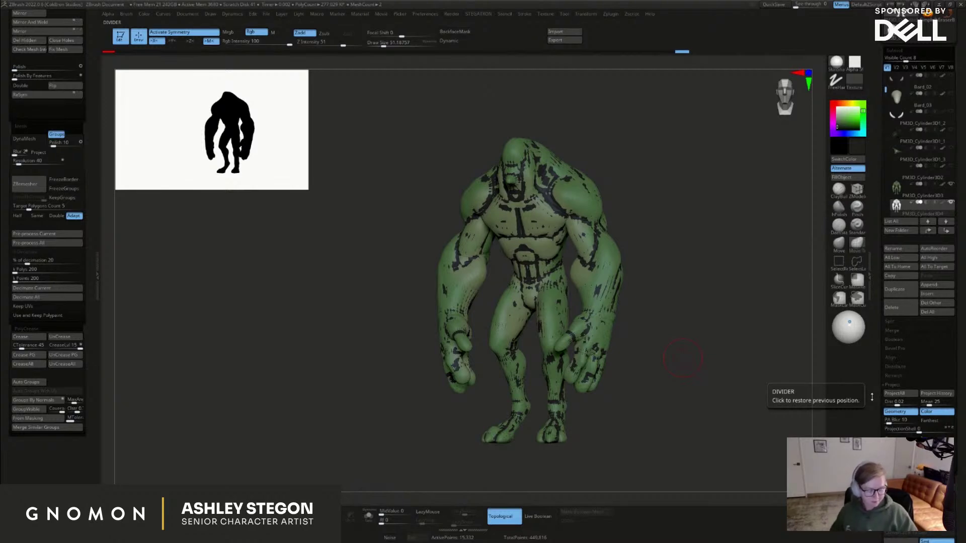
click(893, 394)
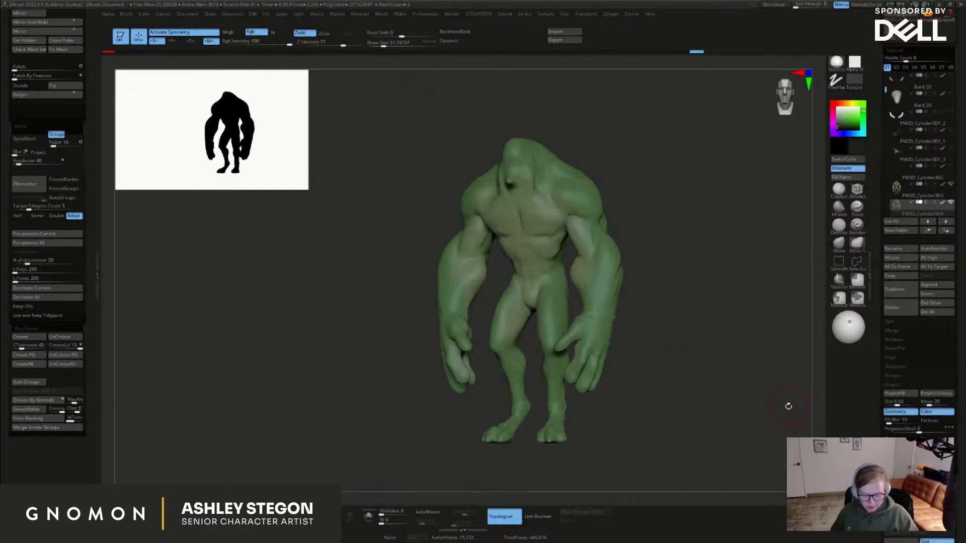
drag(708, 408, 700, 407)
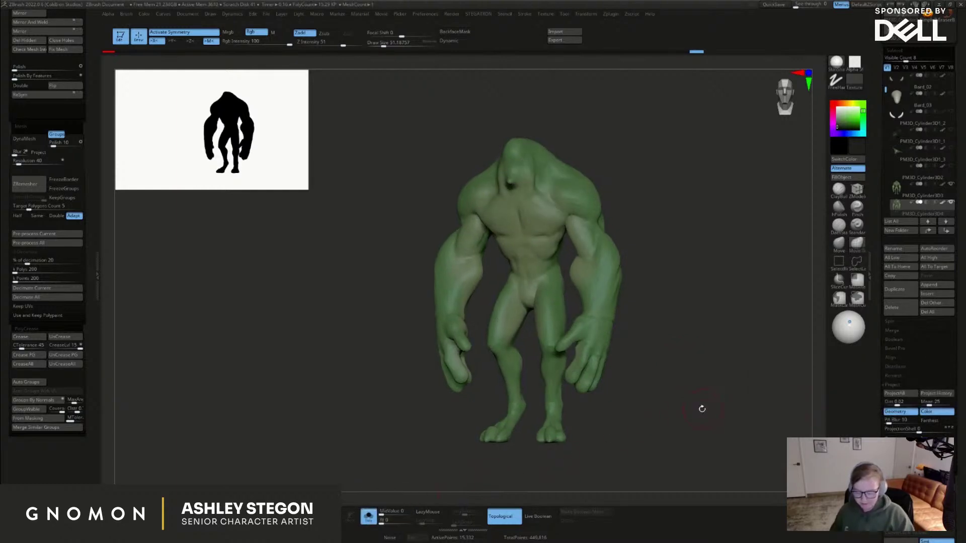
Subdivide the remeshed body twice, project the original body onto it again, and isolate the result
key(ctrl+d)
key(ctrl+d)
click(500, 516)
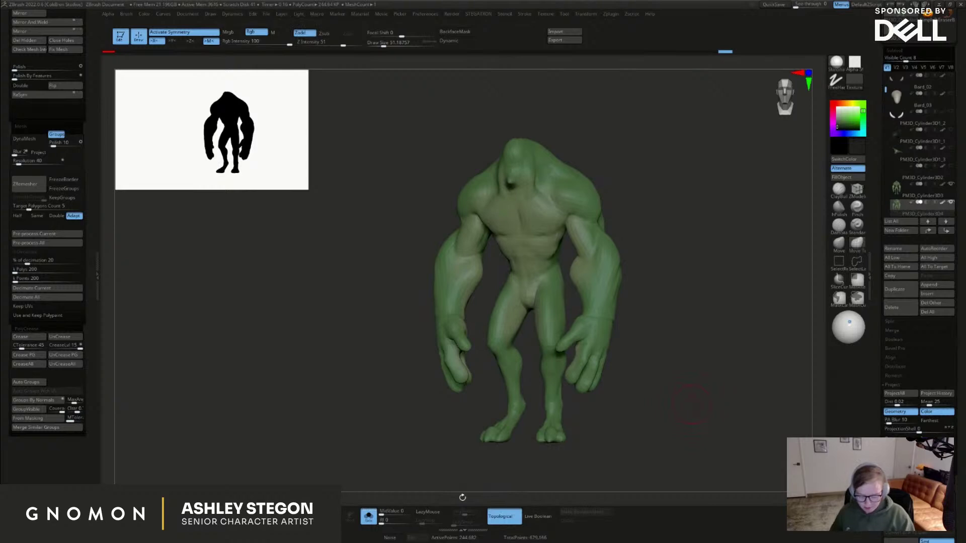
click(894, 395)
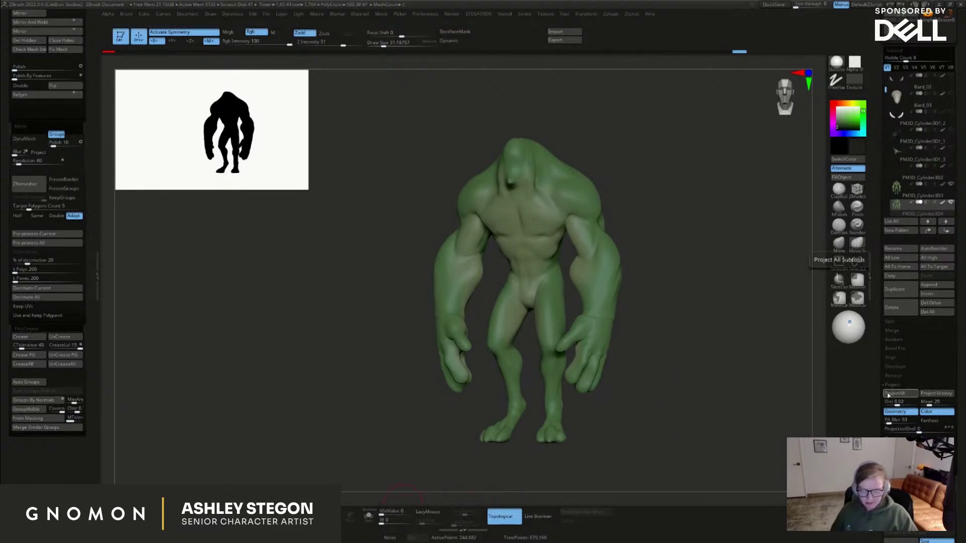
click(368, 517)
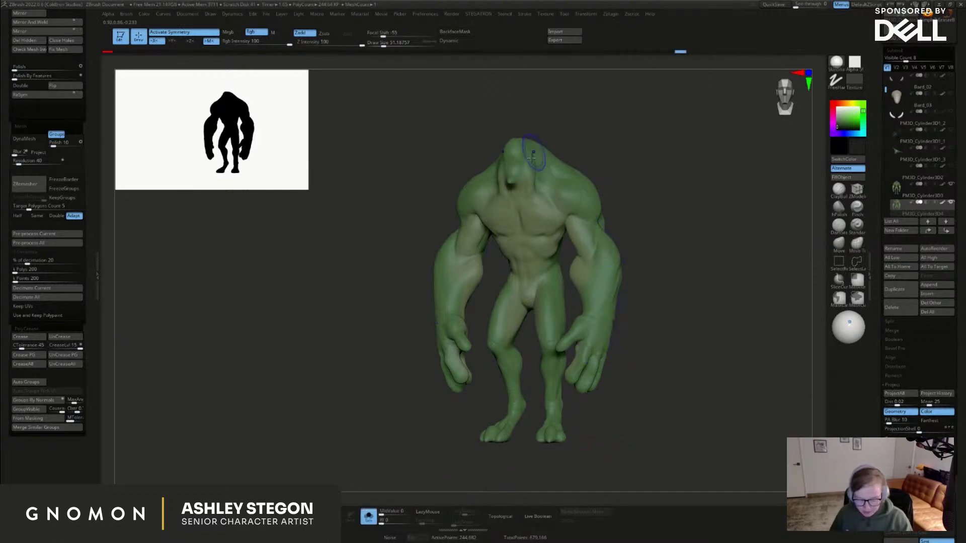
Smooth the projected body's surface with the Smooth brush, checking the front, arms, legs and back
key(ctrl+shift+z)
key(ctrl+shift+z)
key(ctrl+shift+z)
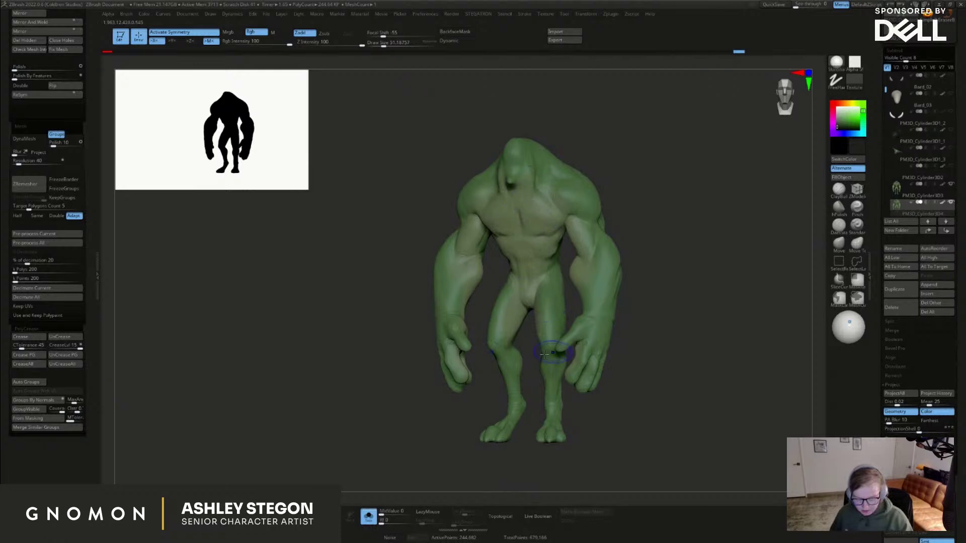
key(ctrl+shift+z)
key(ctrl+shift+z)
key(ctrl+shift+z)
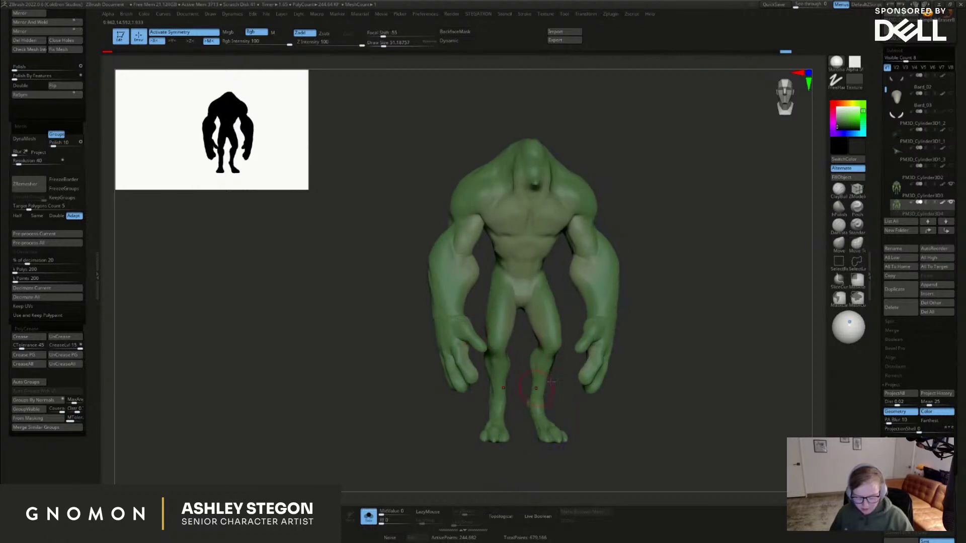
ctrl+right_drag(552, 422, 612, 369)
alt+right_drag(630, 206, 638, 268)
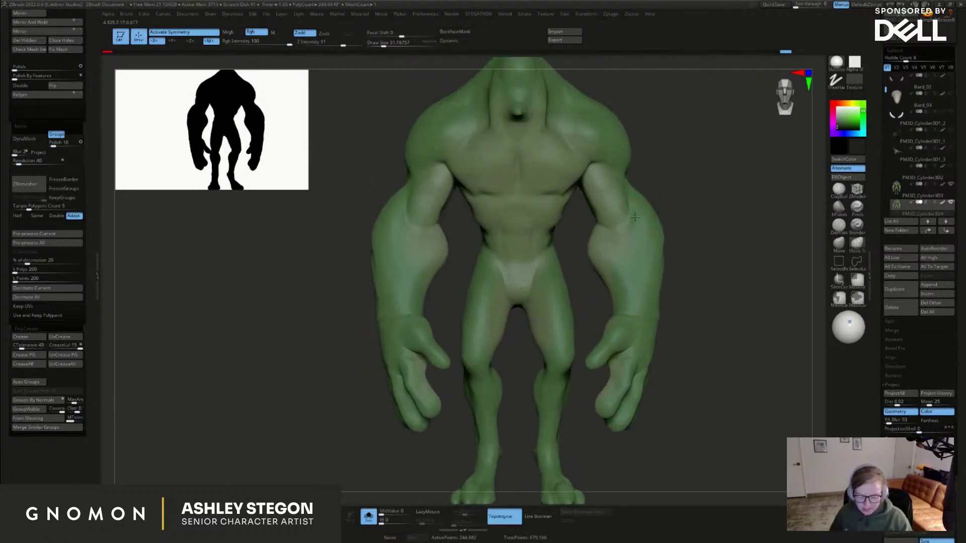
key(ctrl+z)
key(ctrl+z)
key(ctrl+z)
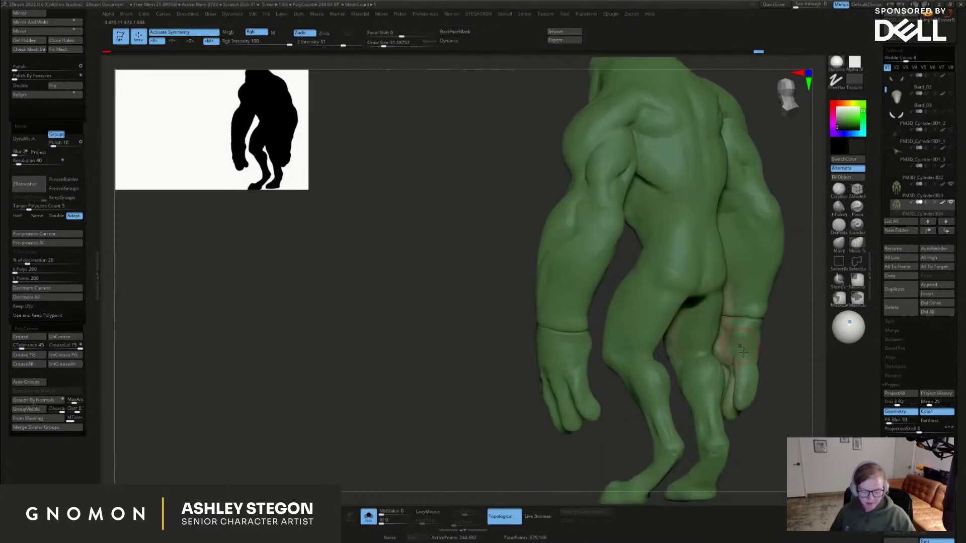
alt+right_drag(703, 423, 705, 373)
shift+right_drag(719, 461, 669, 462)
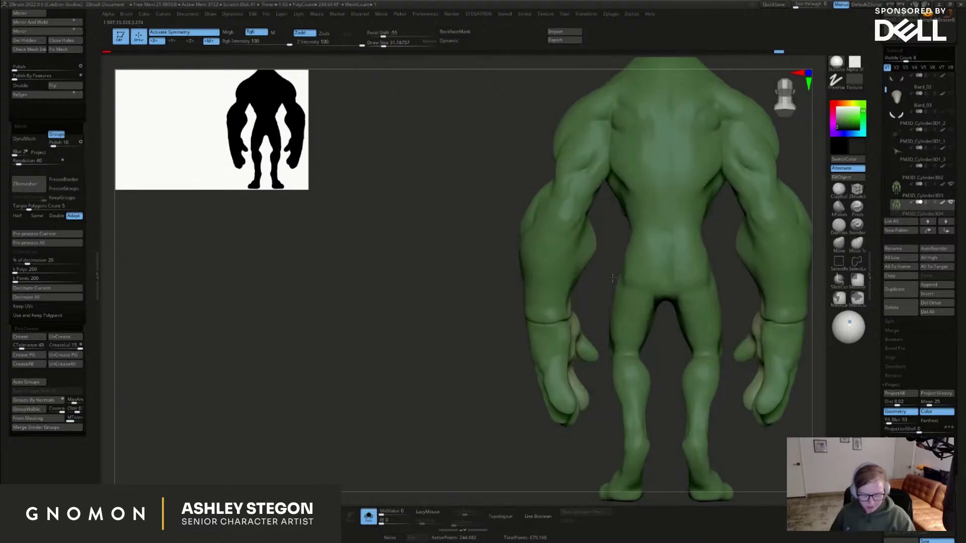
right_drag(667, 219, 719, 221)
right_drag(642, 266, 655, 264)
right_drag(656, 176, 714, 367)
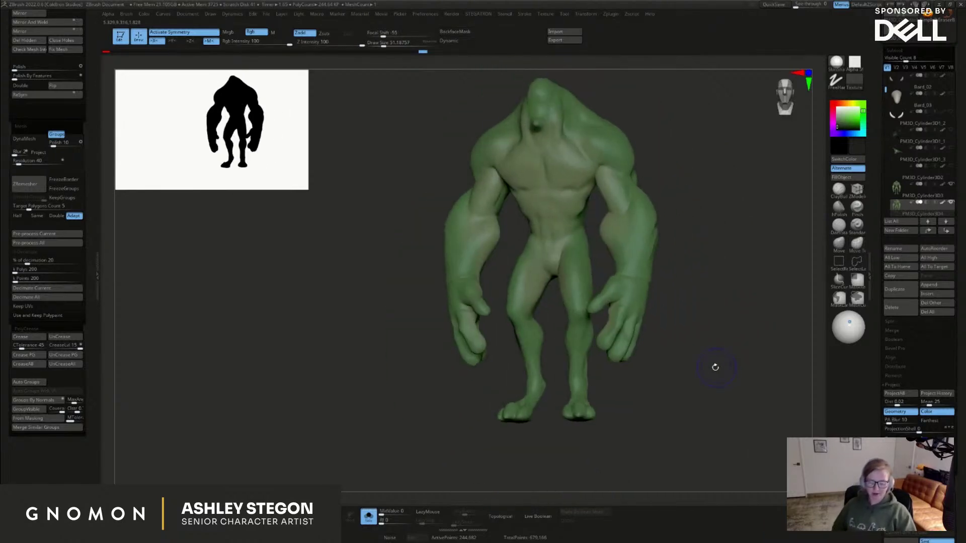
Subdivide the projected body once more, compare it with the original body, and place PM3D_Cylinder3D4 above PM3D_Cylinder3D3 in the subtool order
key(ctrl+d)
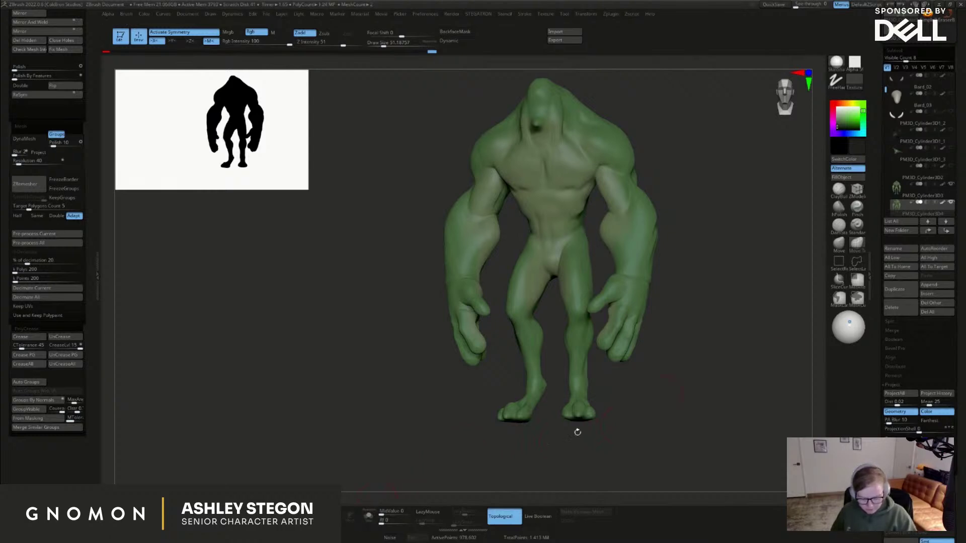
click(368, 516)
right_drag(669, 408, 558, 411)
click(918, 205)
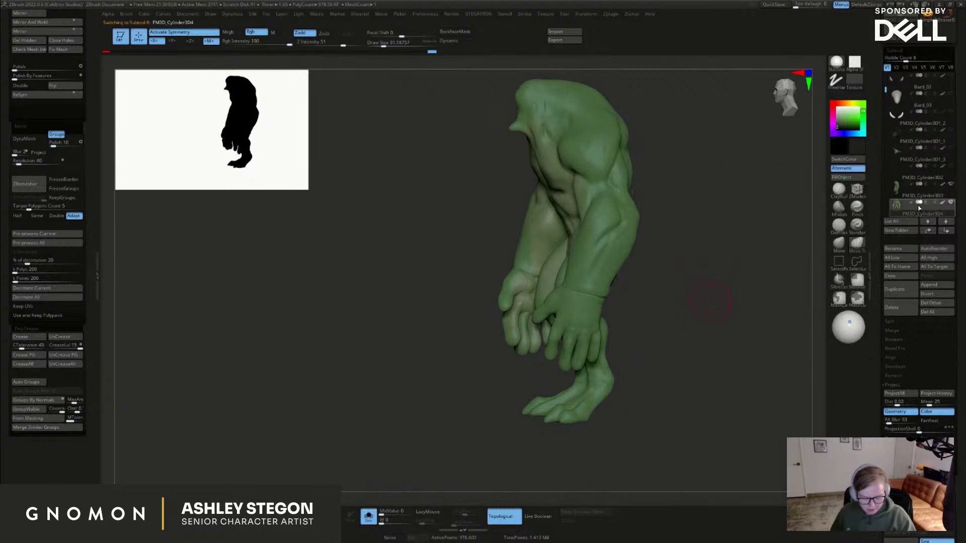
click(928, 199)
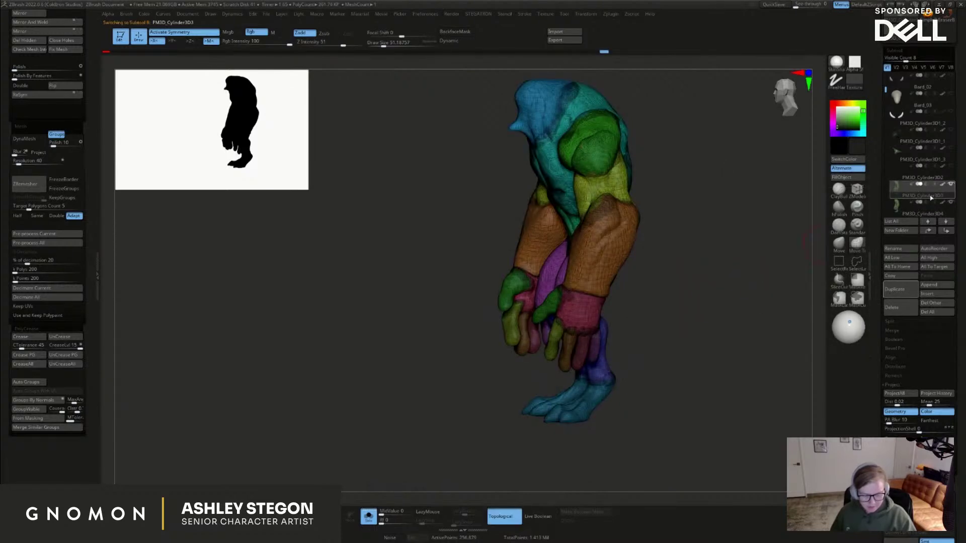
drag(929, 203, 918, 175)
Save the character's ZTool in the Bard folder
drag(690, 301, 711, 297)
key(ctrl)
key(ctrl+s)
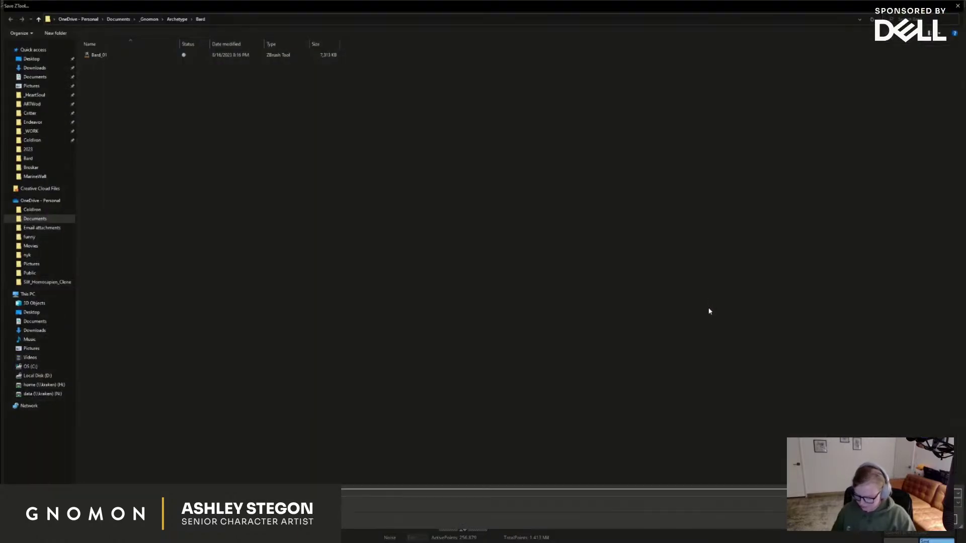
key(Return)
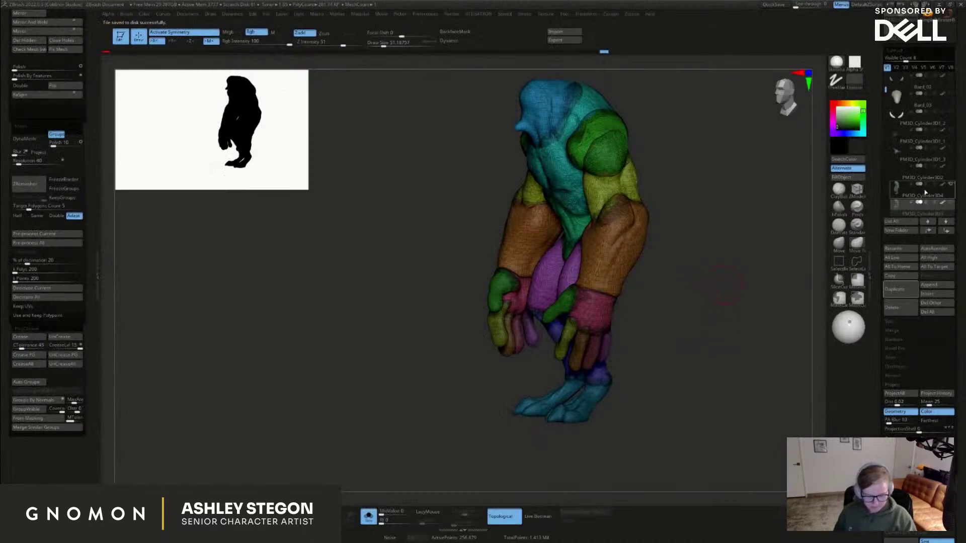
Compare the two body subtools and delete the original body PM3D_Cylinder3D3
click(924, 196)
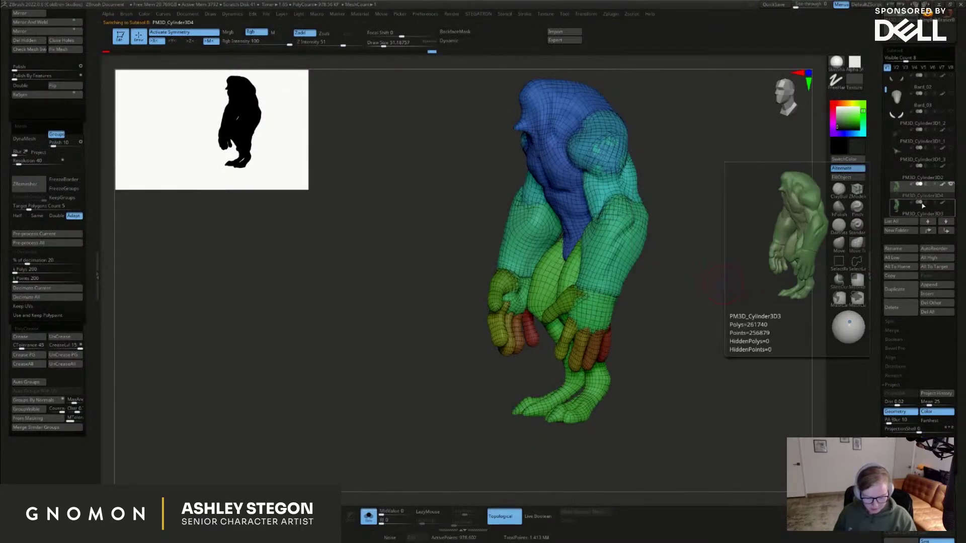
click(920, 210)
click(895, 312)
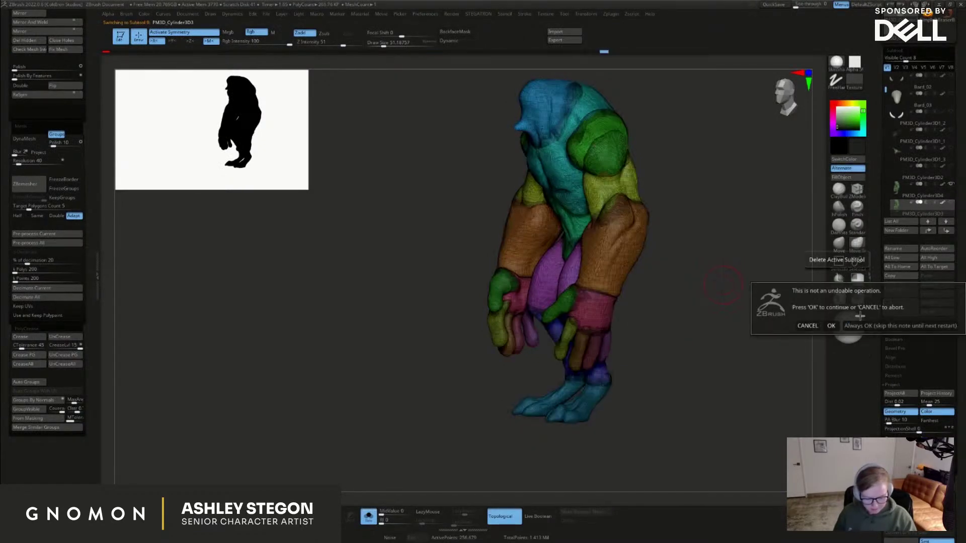
click(843, 324)
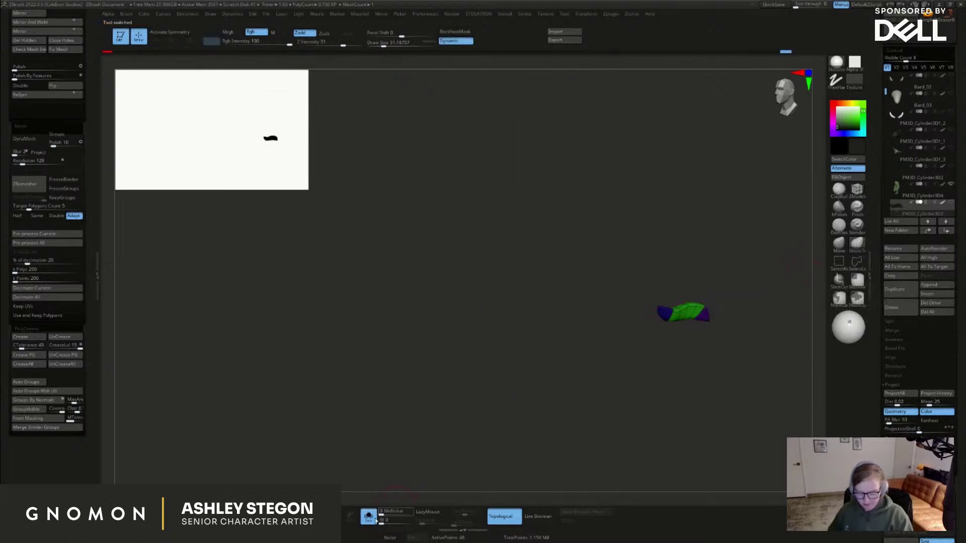
Turn off Solo and show all subtools so the full character surrounds the new body
key(ctrl+z)
shift+click(951, 202)
shift+click(951, 203)
drag(669, 223, 707, 219)
ctrl+right_drag(618, 184, 750, 266)
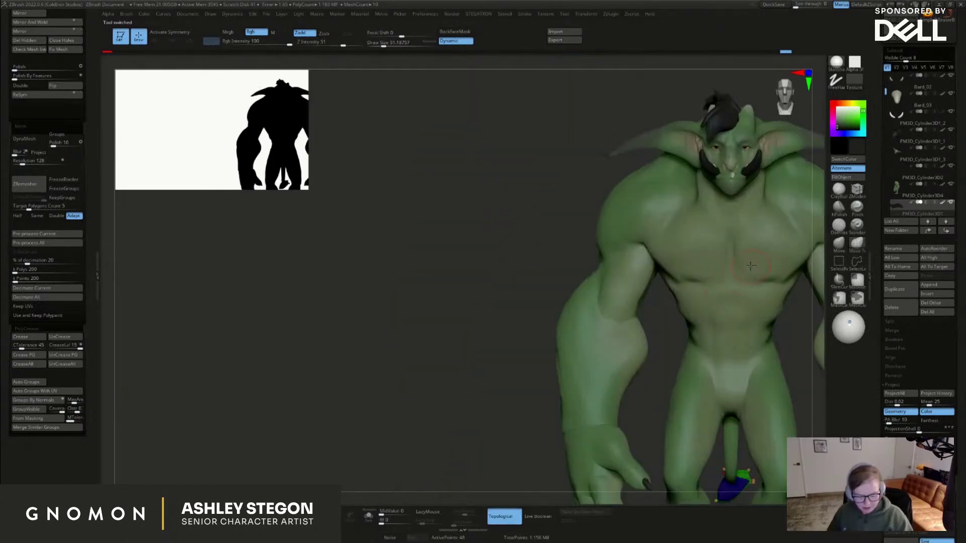
Delete the dark beard subtool PM3D_Cylinder3D1_2
click(923, 120)
alt+drag(829, 170, 743, 192)
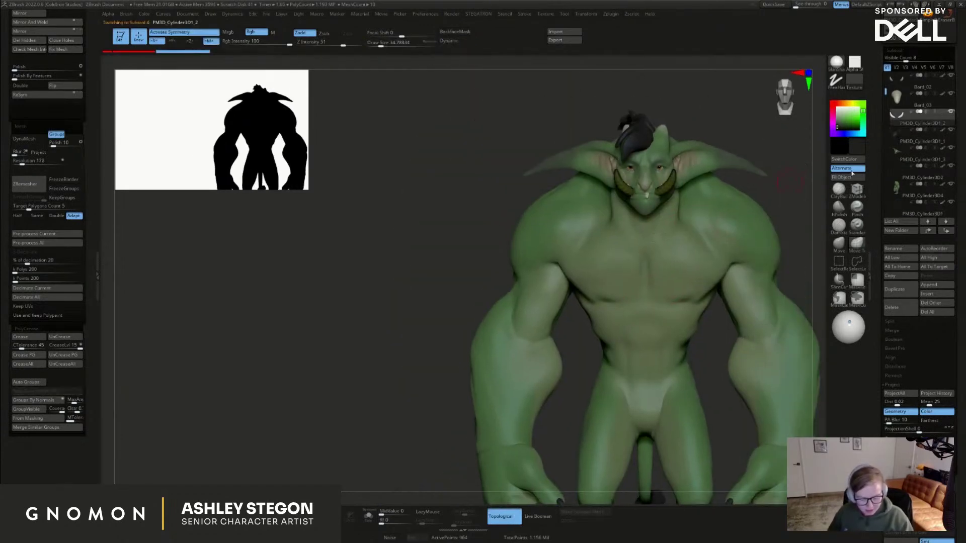
click(891, 307)
click(831, 328)
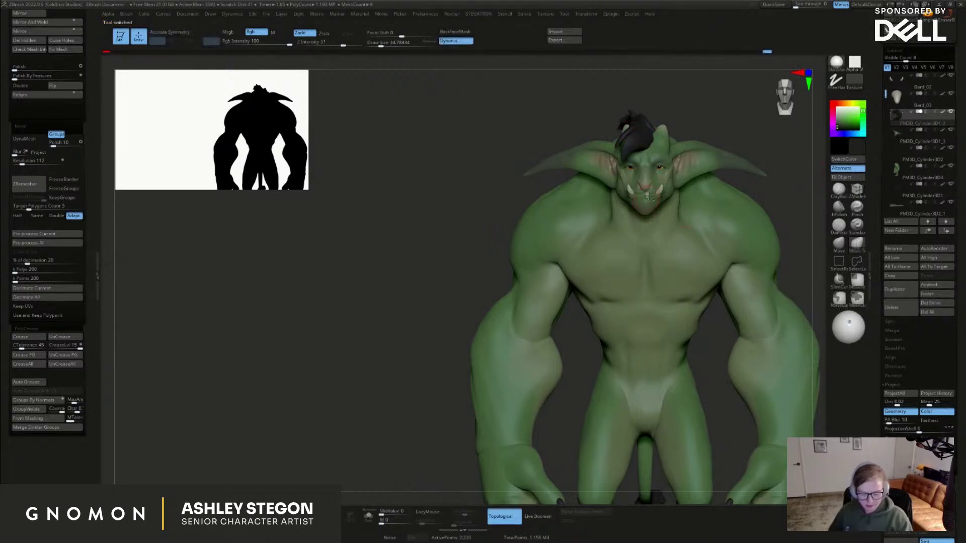
Select the head subtool Bard_03, reset its gizmo orientation and reposition its pivot
alt+click(648, 198)
alt+drag(719, 317, 686, 343)
key(w)
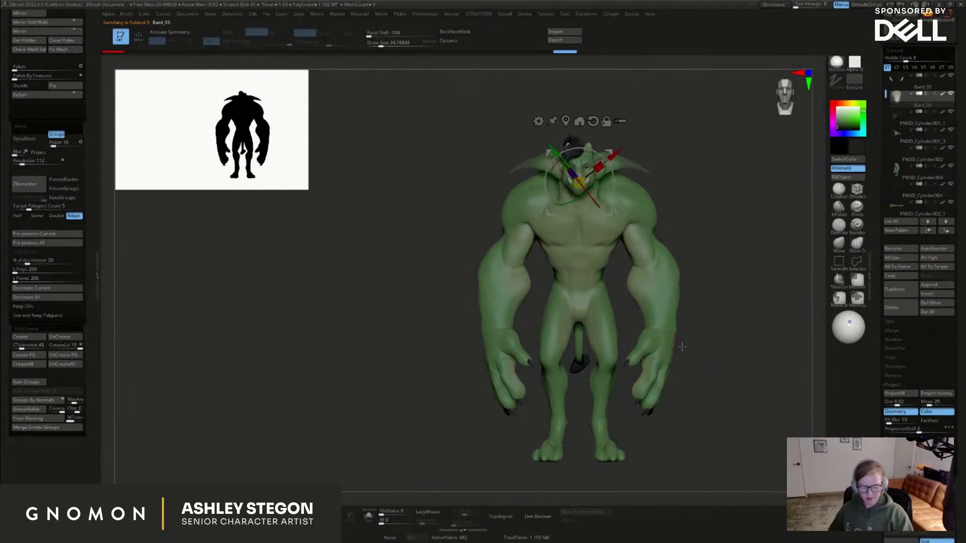
alt+click(593, 121)
alt+drag(579, 137, 594, 489)
key(q)
Select the body PM3D_Cylinder3D4 and inspect its wireframe and polygroups from the side
alt+click(665, 290)
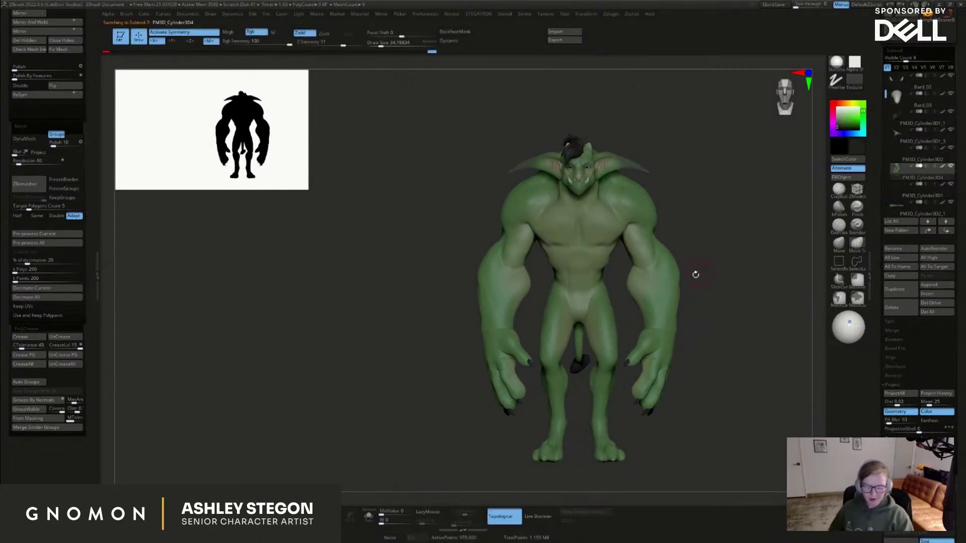
drag(698, 273, 705, 231)
key(shift+f)
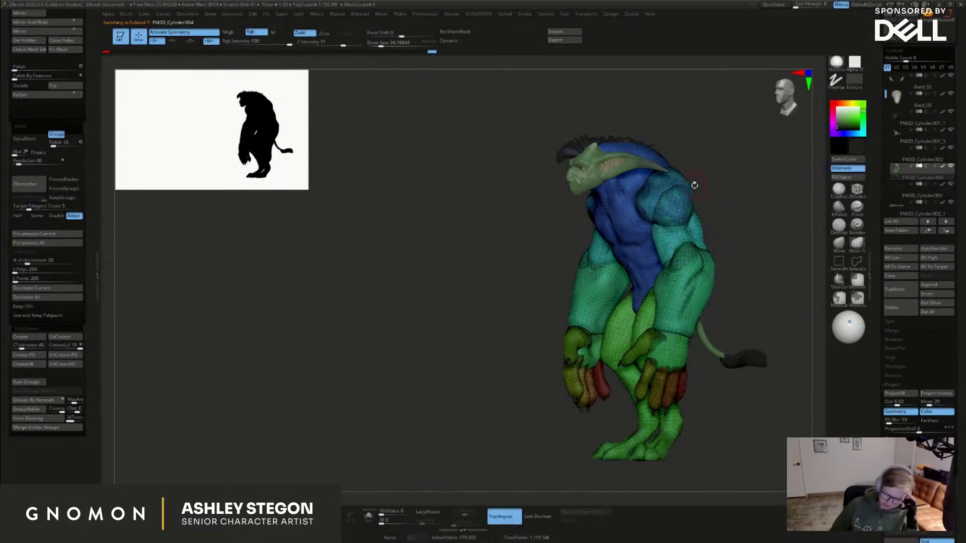
key(shift)
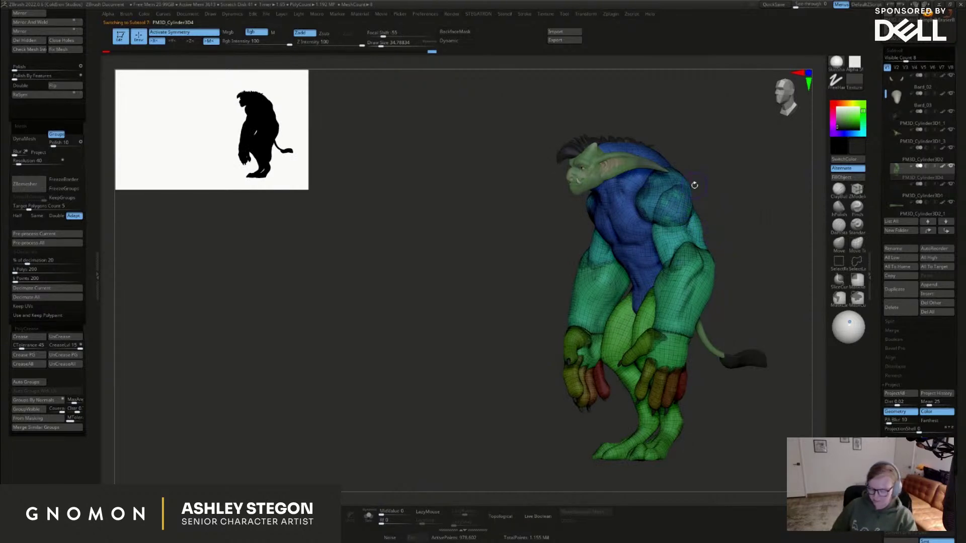
key(shift+f)
right_drag(687, 263, 746, 254)
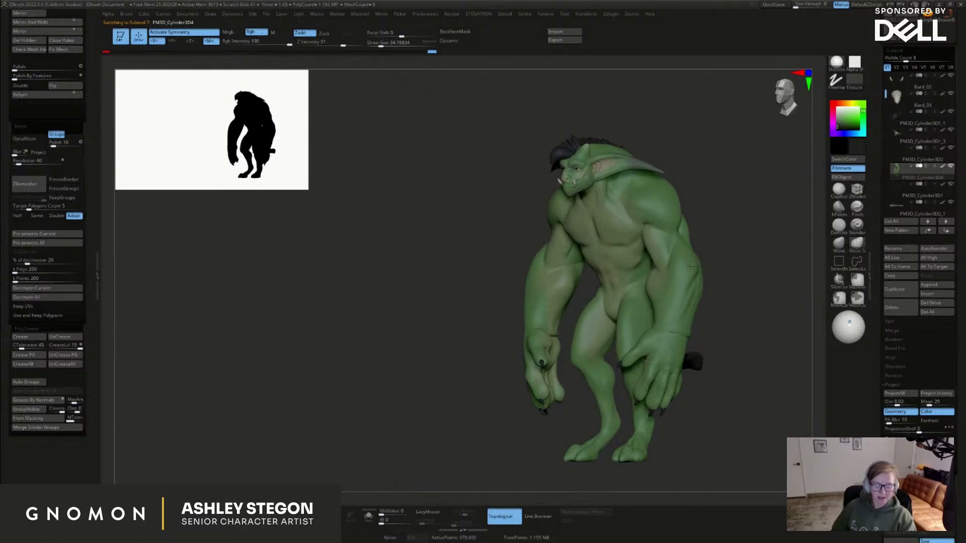
Build up the shoulder and upper arm forms using the ClayBuildup brush at a draw size of about 38
ctrl+right_drag(749, 222, 764, 245)
click(839, 191)
right_drag(682, 244, 674, 243)
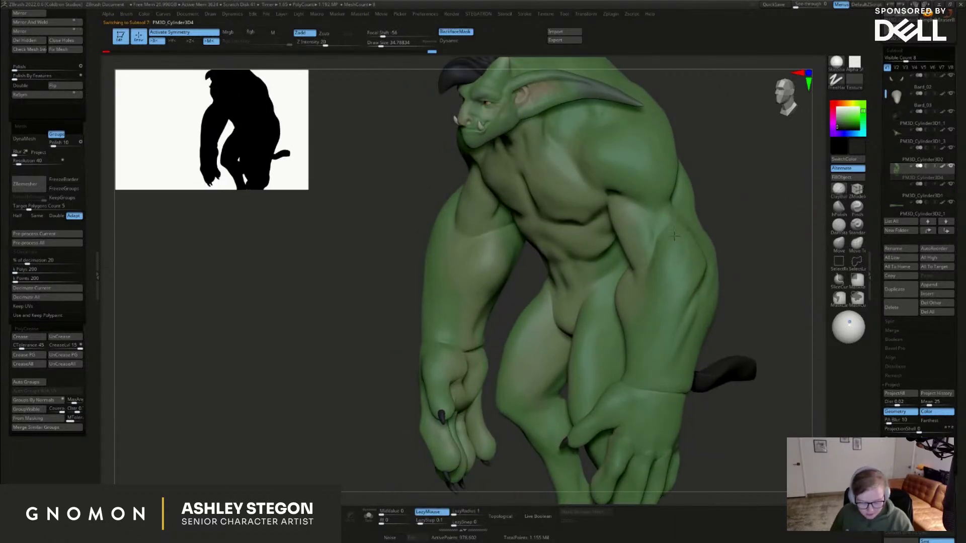
key(s)
drag(678, 234, 669, 253)
key(s)
mouse_move(628, 254)
right_down()
mouse_move(677, 261)
mouse_move(661, 255)
right_up()
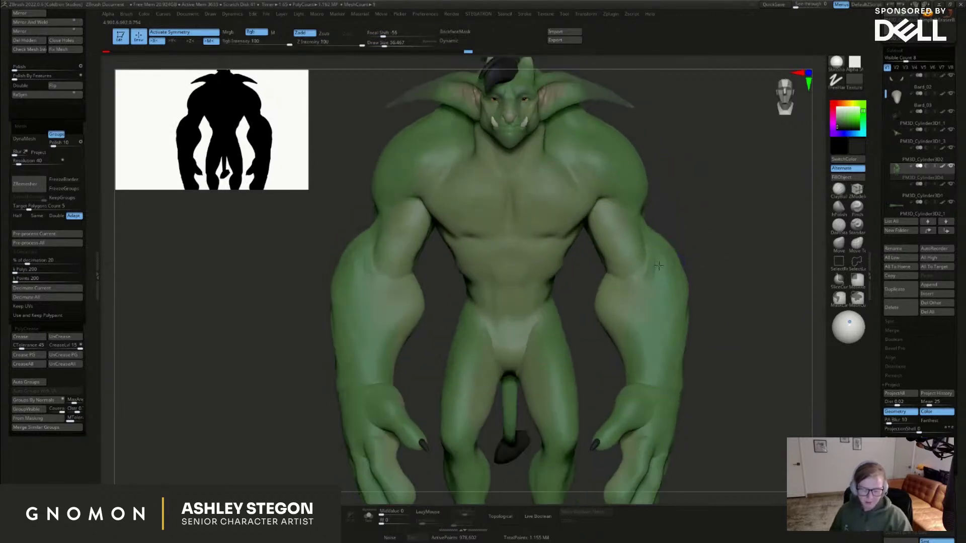
Carve the collarbone, front shoulder and upper sternum creases with the DamStandard brush, smoothing the strokes on the chest
click(839, 227)
right_drag(753, 229, 707, 222)
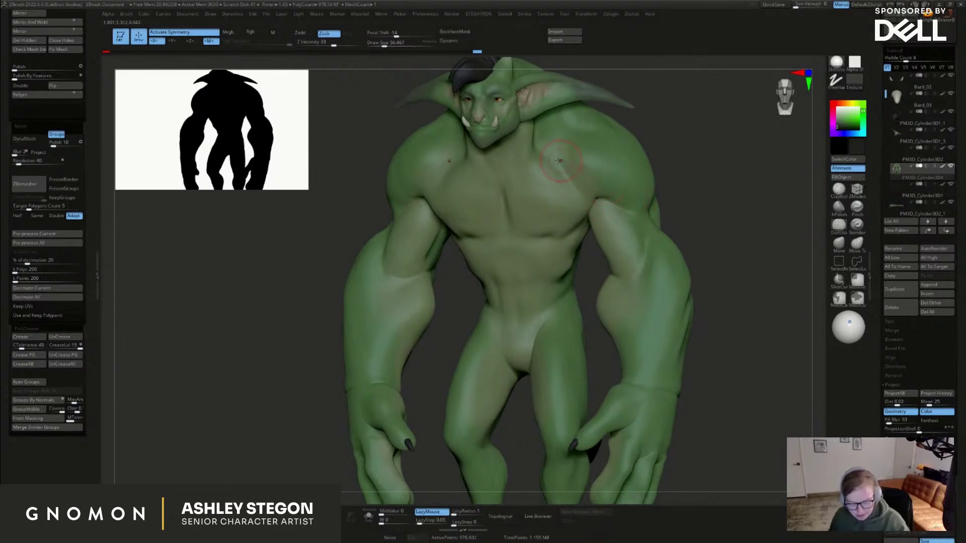
key(bracketleft)
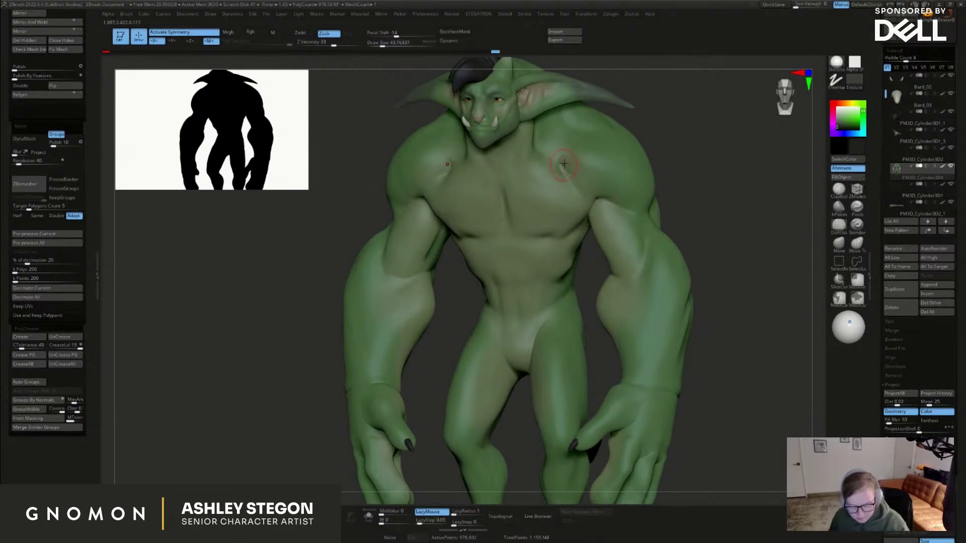
right_drag(561, 160, 533, 215)
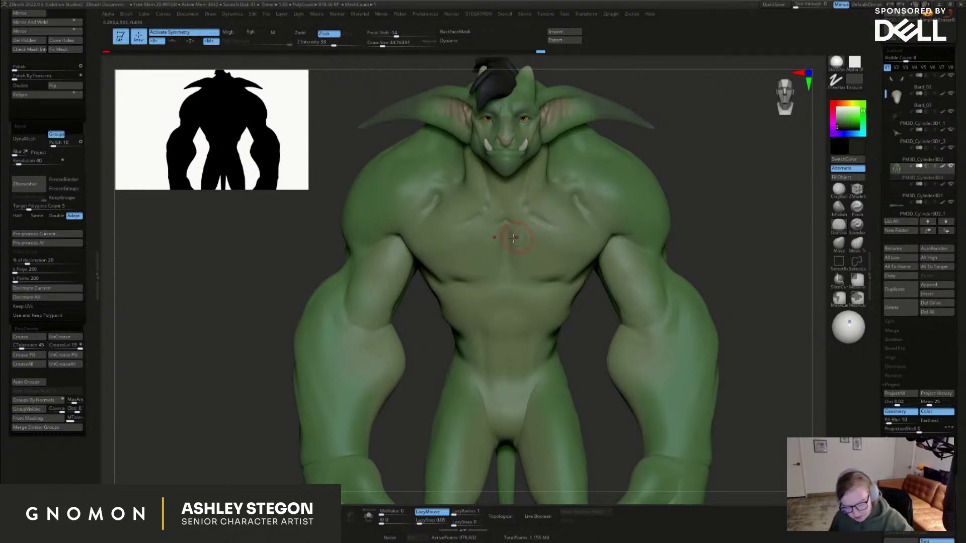
shift+drag(513, 237, 540, 244)
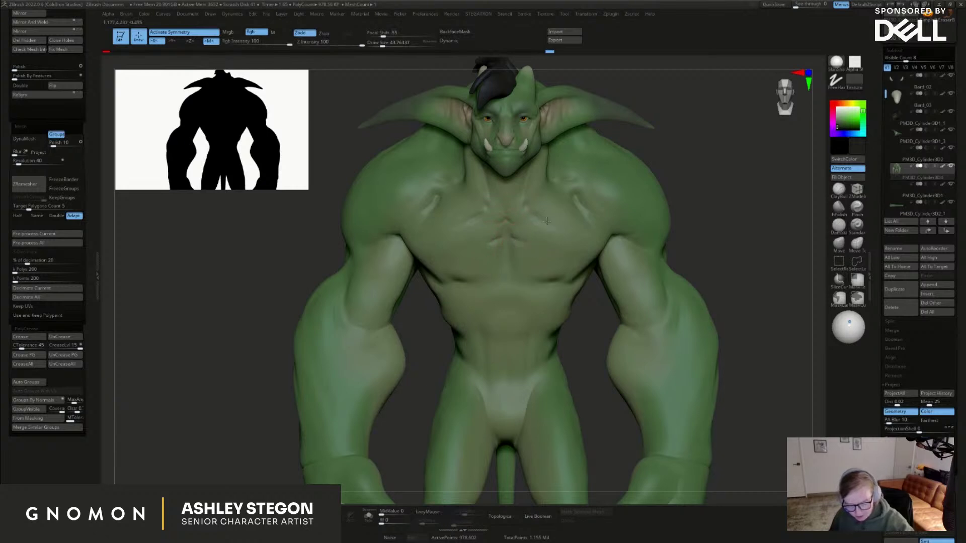
Define the line between and beneath the pectorals with DamStandard strokes and smooth their lower edge
mouse_move(562, 226)
right_down()
mouse_move(565, 265)
mouse_move(553, 285)
right_up()
shift+drag(553, 284, 575, 268)
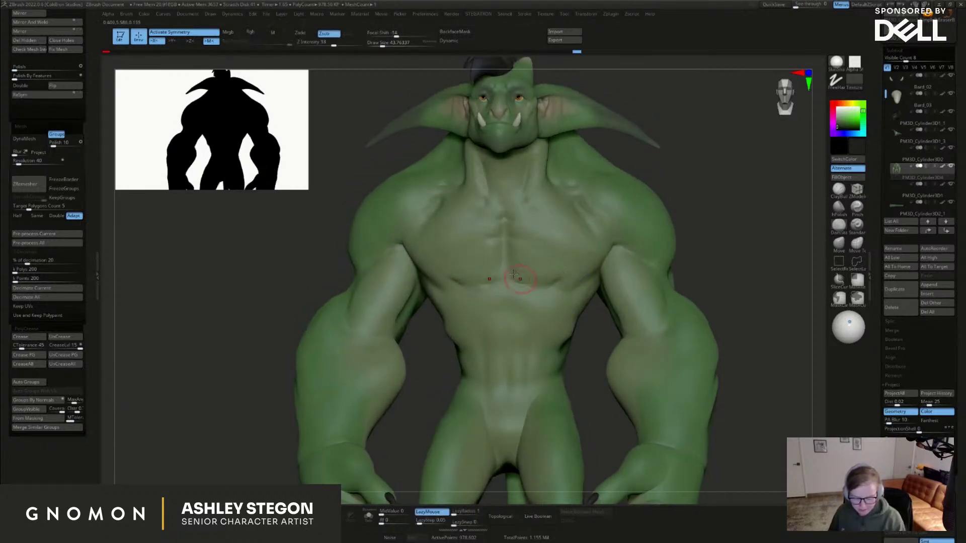
mouse_move(586, 277)
right_down()
mouse_move(600, 248)
mouse_move(655, 219)
right_up()
right_drag(733, 350, 709, 349)
Sculpt the shoulder blade and rear shoulder muscles with the ClayBuildup brush and smooth the transitions
right_drag(525, 233, 642, 234)
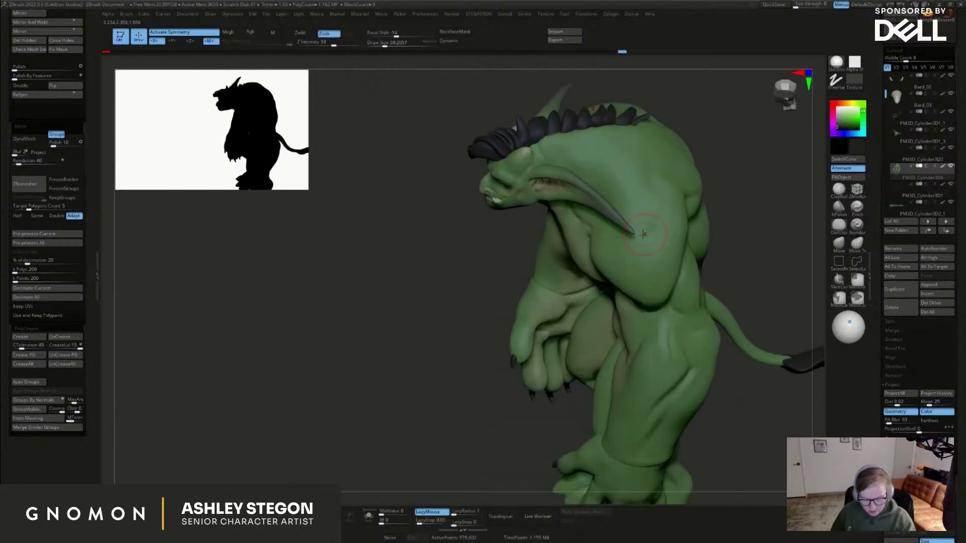
mouse_move(678, 190)
right_down()
mouse_move(731, 213)
mouse_move(710, 201)
mouse_move(690, 222)
right_up()
click(839, 191)
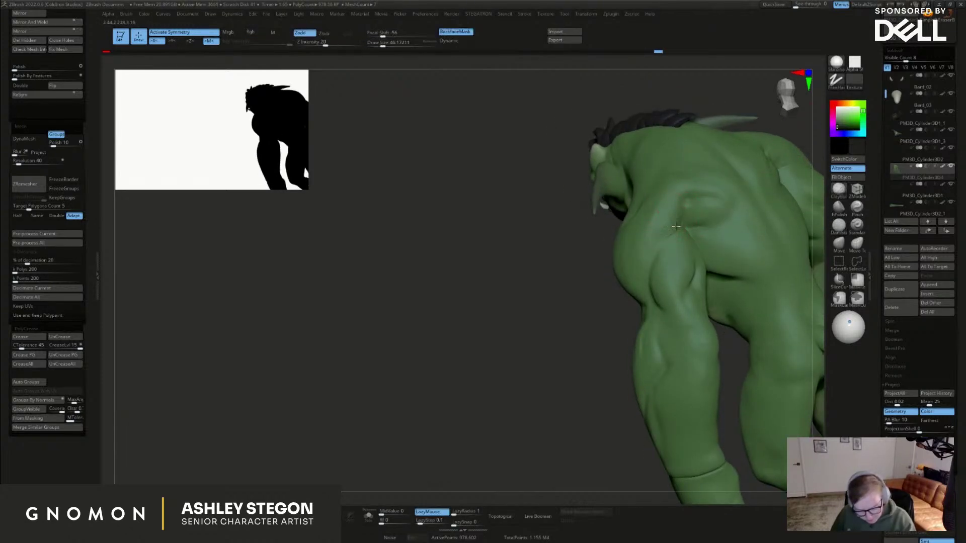
shift+drag(666, 222, 695, 215)
Build up the elbow and forearm muscles with ClayBuildup, using a draw size of about 62 on the forearm
mouse_move(695, 218)
right_down()
mouse_move(713, 263)
mouse_move(602, 225)
right_up()
mouse_move(591, 254)
mouse_down()
mouse_move(597, 231)
mouse_move(602, 243)
mouse_move(587, 265)
mouse_up()
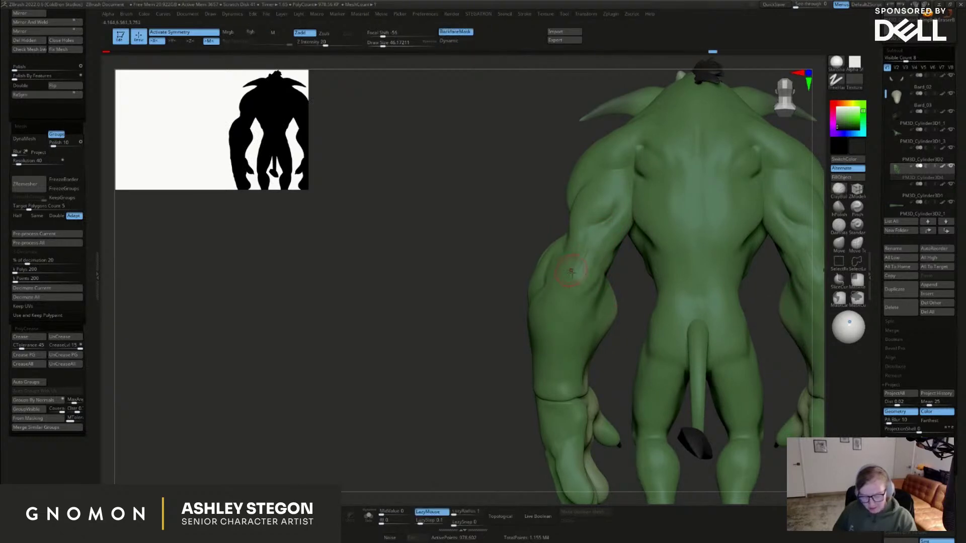
mouse_move(593, 249)
right_down()
mouse_move(587, 259)
mouse_move(606, 266)
mouse_move(638, 264)
mouse_move(618, 301)
mouse_move(655, 363)
mouse_move(610, 402)
mouse_move(556, 343)
mouse_move(554, 312)
right_up()
key(s)
drag(553, 343, 556, 342)
right_drag(551, 318, 545, 306)
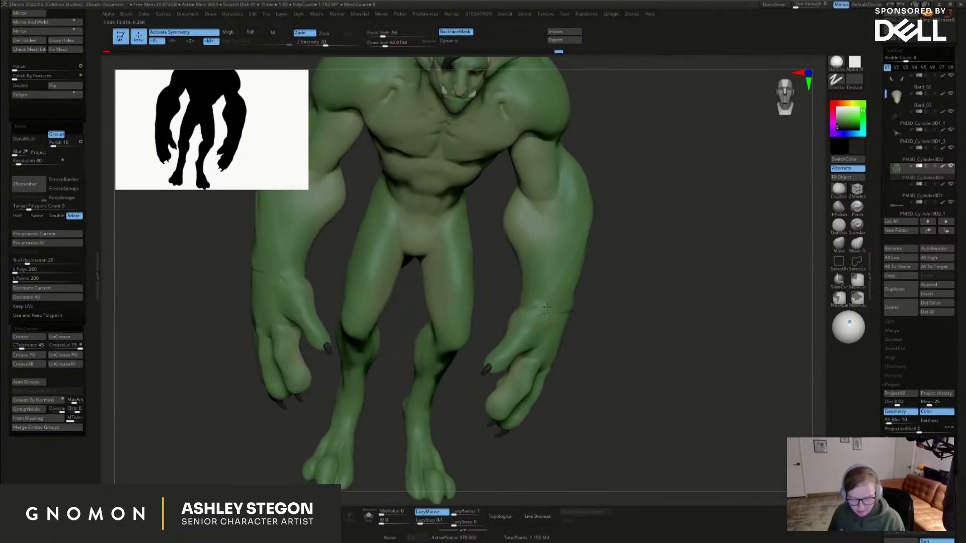
right_drag(547, 296, 539, 308)
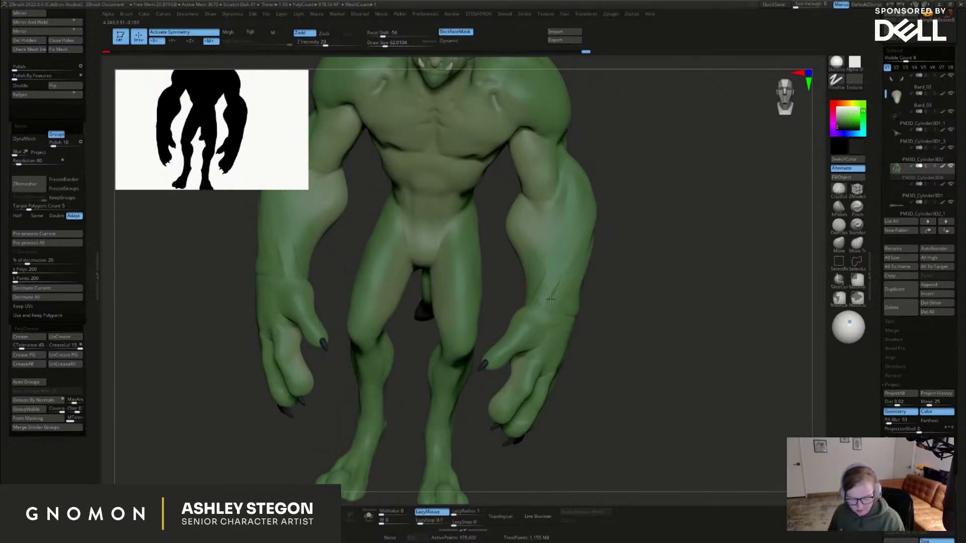
Sculpt the tendons running into the wrist with a smaller ClayBuildup brush and smooth the wrist area
key(bracketleft)
mouse_move(550, 283)
mouse_down()
mouse_move(559, 252)
mouse_move(556, 287)
mouse_up()
mouse_move(552, 315)
right_down()
mouse_move(543, 317)
mouse_move(556, 327)
mouse_move(536, 389)
mouse_move(552, 350)
mouse_move(565, 339)
mouse_move(574, 355)
right_up()
shift+drag(564, 341, 558, 322)
mouse_move(593, 347)
right_down()
mouse_move(561, 346)
mouse_move(631, 358)
right_up()
key(shift)
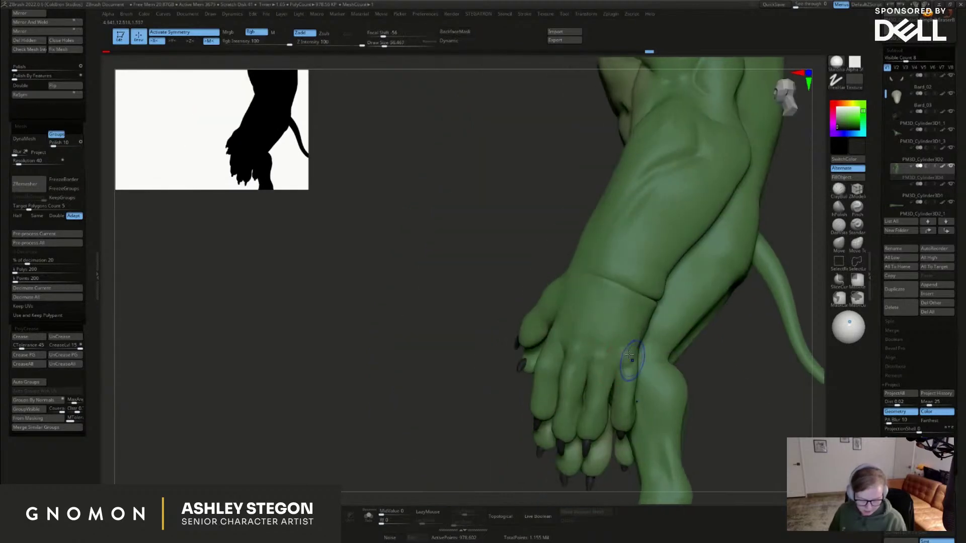
Reshape the wrist at a lower subdivision level using the Move Topological brush at a draw size of about 170
key(s)
drag(636, 291, 638, 291)
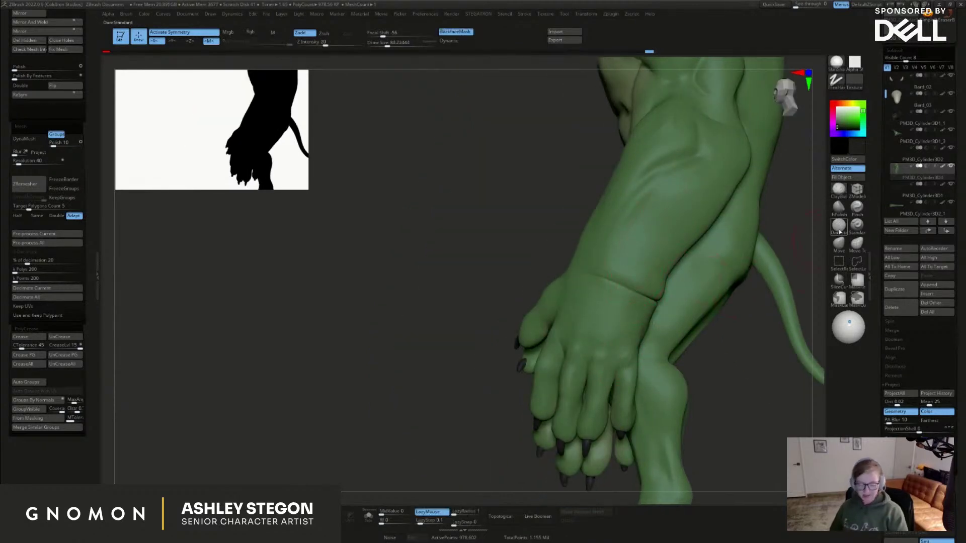
click(852, 244)
click(856, 245)
key(s)
mouse_move(647, 296)
mouse_down()
mouse_move(656, 296)
mouse_move(648, 299)
mouse_up()
right_drag(583, 282, 620, 279)
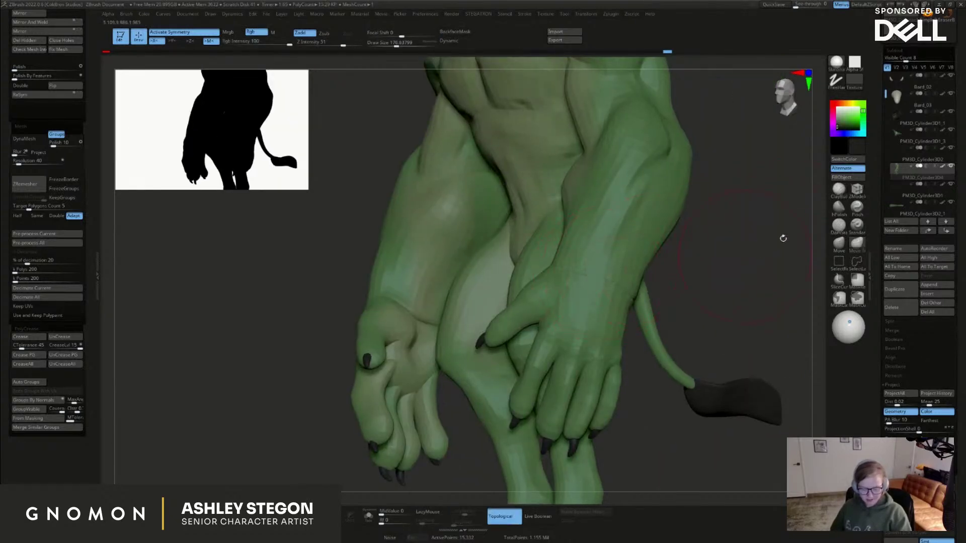
Add volume across the wrist with ClayBuildup and smooth the hard crease between the forearm and hand
click(838, 194)
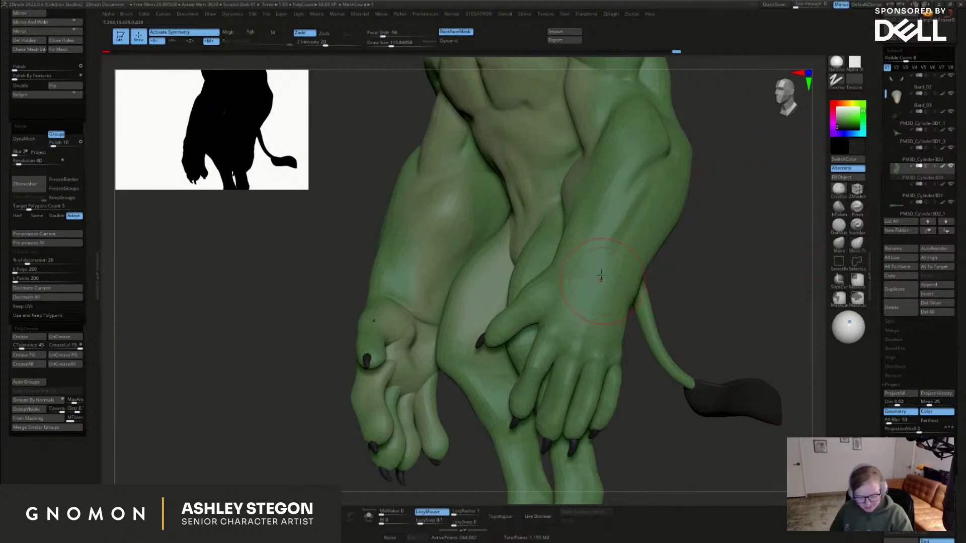
drag(601, 278, 585, 275)
right_drag(583, 270, 637, 297)
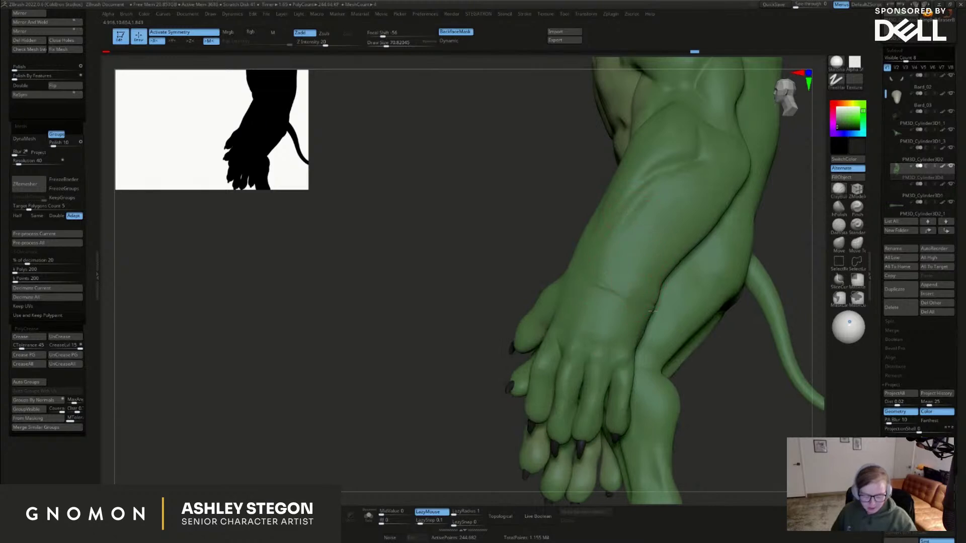
shift+drag(645, 291, 608, 251)
Sculpt the elbow and triceps on the back of the arm, using ClayBuildup draw sizes of about 49 and 74
mouse_move(607, 251)
right_down()
mouse_move(672, 254)
mouse_move(726, 225)
mouse_move(736, 199)
right_up()
key(s)
drag(757, 166, 753, 166)
right_drag(747, 187, 763, 171)
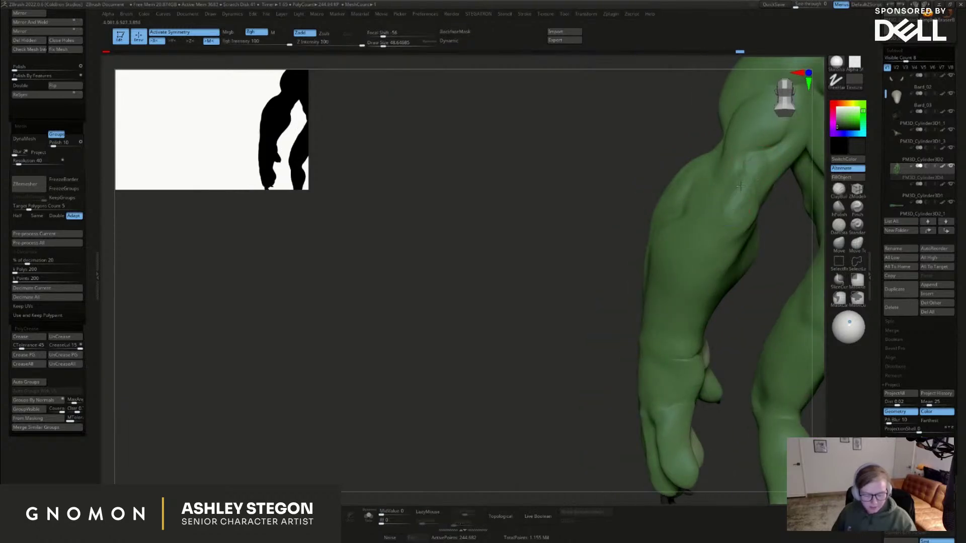
right_drag(722, 216, 669, 255)
key(s)
drag(676, 224, 682, 224)
right_drag(717, 199, 699, 201)
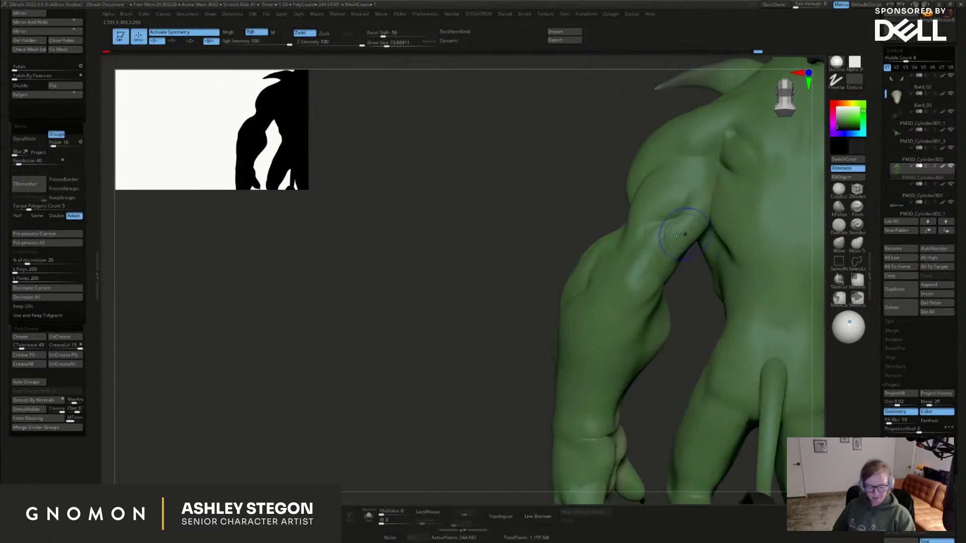
Sculpt knuckles and tendons on the toes of both feet with ClayBuildup at a draw size of about 34
right_drag(685, 237, 697, 331)
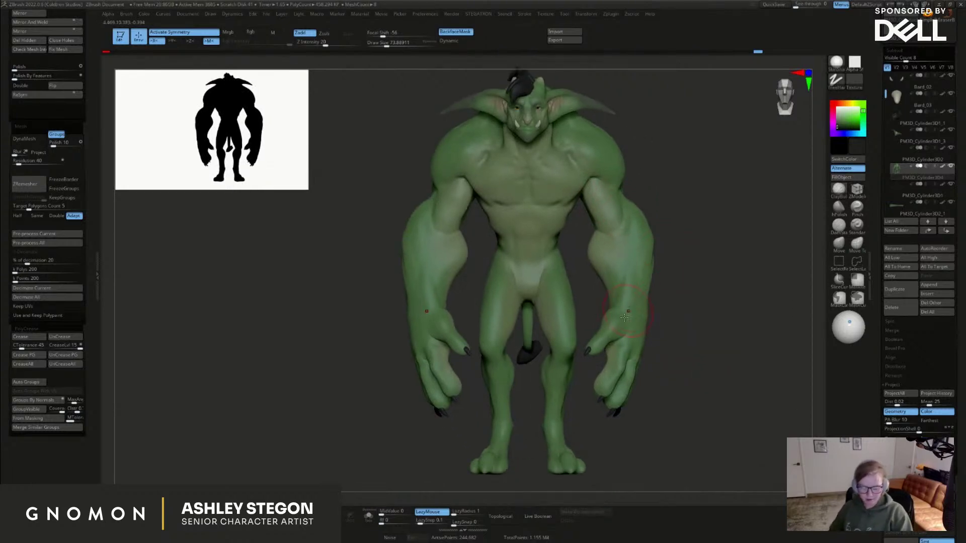
drag(654, 315, 647, 322)
mouse_move(722, 345)
mouse_down()
mouse_move(711, 376)
mouse_move(608, 469)
mouse_move(577, 417)
mouse_move(579, 473)
mouse_up()
drag(694, 327, 694, 398)
key(s)
key(s)
drag(566, 363, 564, 362)
drag(572, 336, 576, 372)
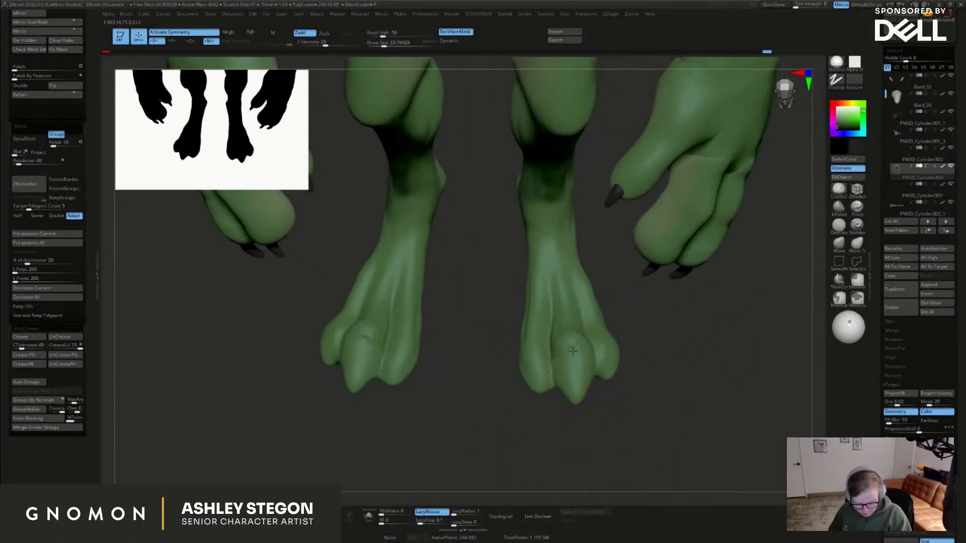
right_drag(573, 315, 571, 340)
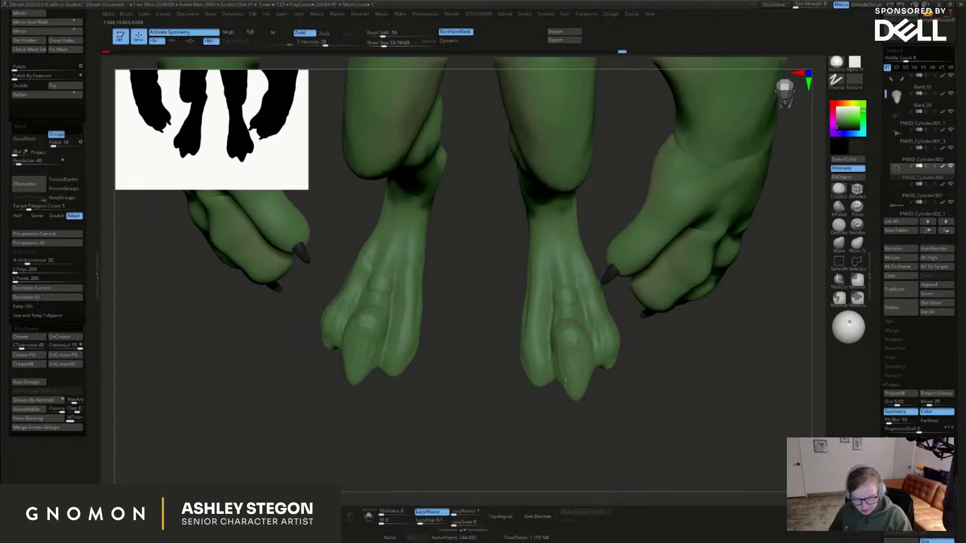
drag(576, 365, 573, 374)
drag(533, 347, 528, 342)
Check the feet's wireframe, then refine the inner toe tendons at a draw size of about 31 and smooth them
key(shift+f)
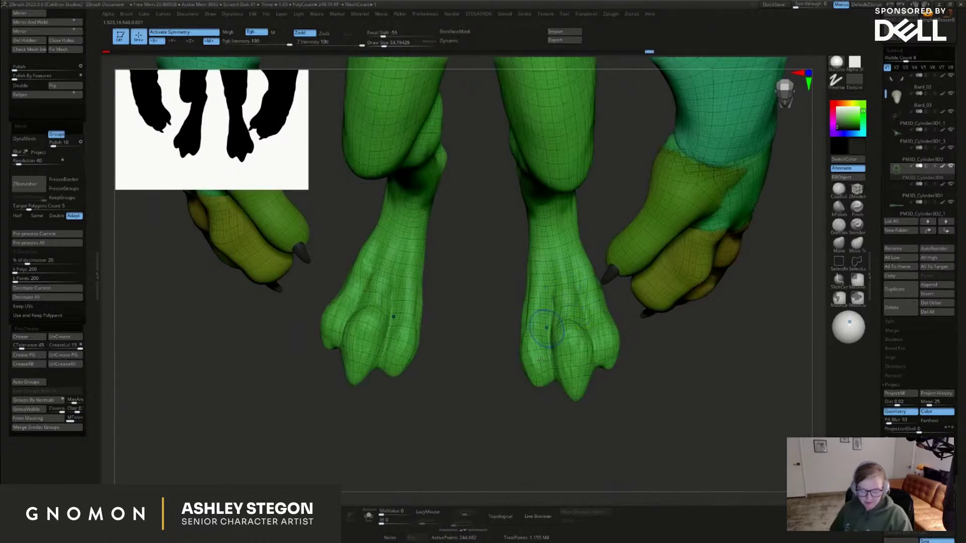
key(s)
drag(537, 277, 534, 345)
key(shift+f)
key(s)
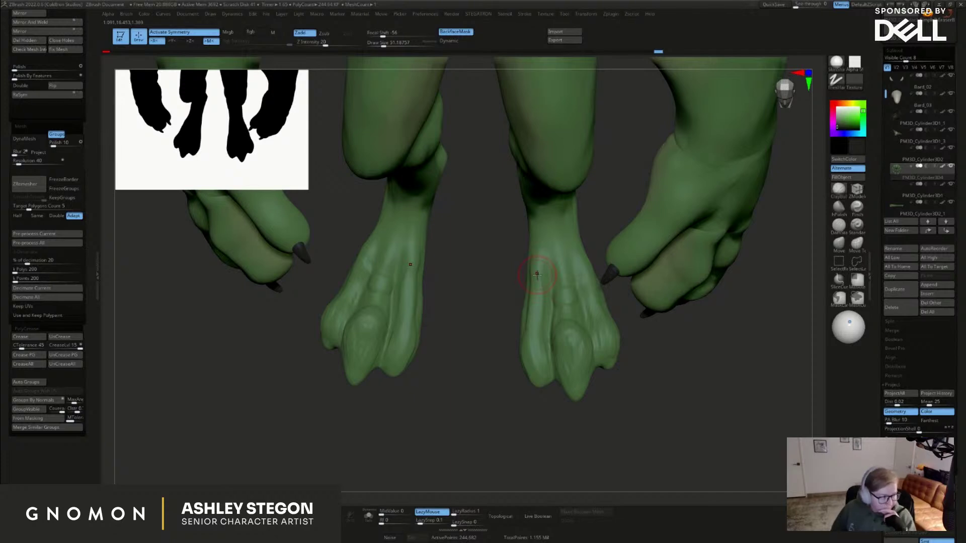
mouse_move(568, 311)
shift+mouse_down()
mouse_move(577, 295)
mouse_move(590, 302)
mouse_move(581, 300)
mouse_move(553, 347)
shift+mouse_up()
Carve the gaps between the toes with the DamStandard brush and smooth around the outer toe
click(838, 226)
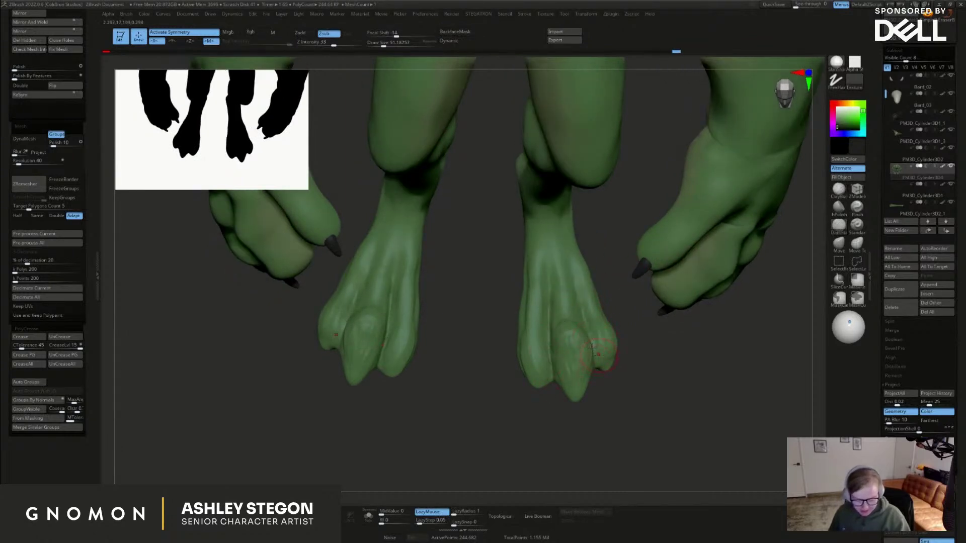
right_drag(596, 356, 592, 332)
shift+drag(593, 332, 593, 382)
Round out the middle and inner toes with the ClayBuildup brush at a draw size of about 62
click(838, 190)
key(s)
key(s)
right_drag(591, 369, 628, 370)
drag(572, 366, 542, 368)
key(b)
key(s)
key(t)
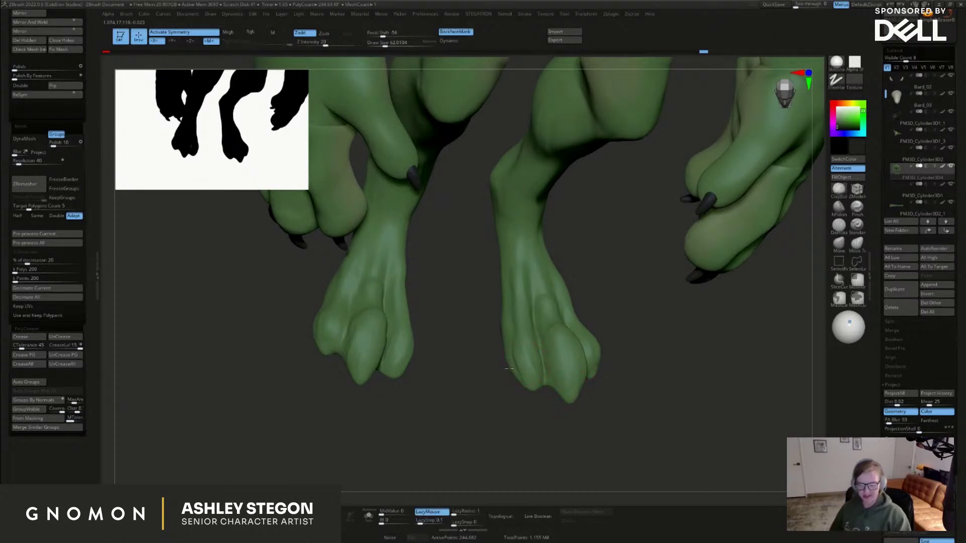
Sculpt the tendons and ankle forms above the feet with ClayBuildup at a draw size of about 41
right_drag(507, 314, 517, 283)
key(s)
drag(513, 254, 509, 254)
mouse_move(519, 266)
right_down()
mouse_move(512, 226)
mouse_move(528, 236)
mouse_move(521, 273)
right_up()
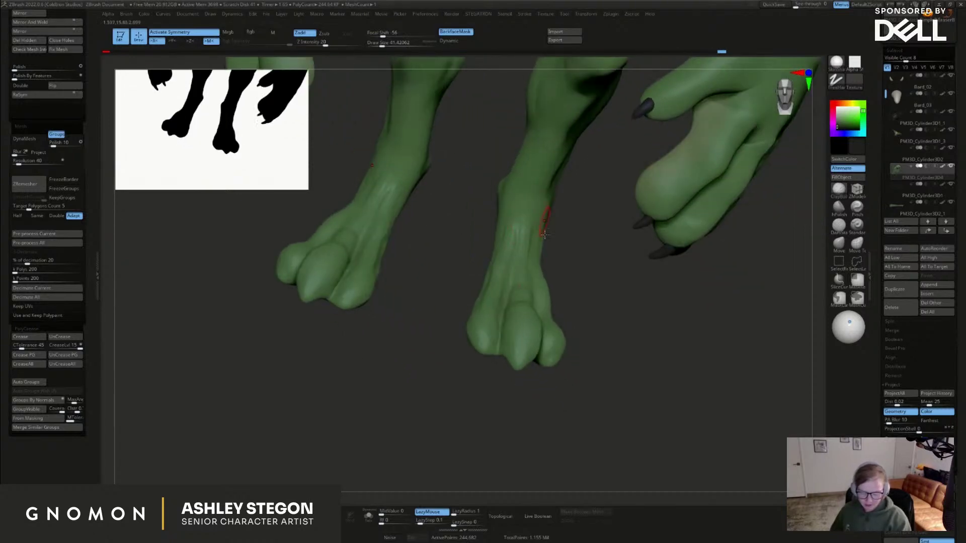
right_drag(544, 234, 531, 246)
mouse_move(523, 267)
mouse_down()
mouse_move(526, 227)
mouse_move(511, 243)
mouse_move(501, 234)
mouse_up()
mouse_move(501, 234)
alt+right_down()
mouse_move(510, 271)
mouse_move(563, 241)
mouse_move(563, 310)
mouse_move(554, 211)
mouse_move(562, 179)
alt+right_up()
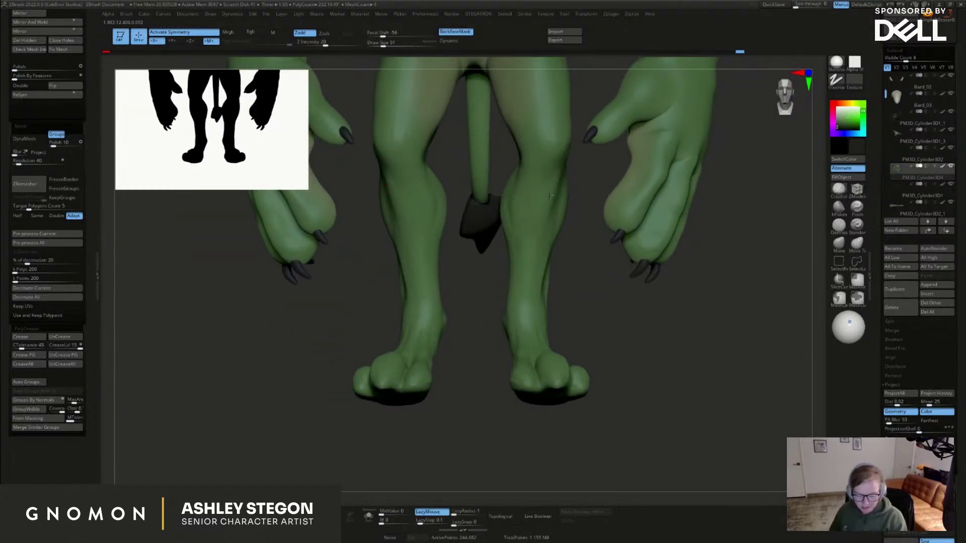
Build up the knees and shins with ClayBuildup at a draw size of about 41 and smooth the kneecaps
key(s)
drag(546, 204, 540, 206)
drag(534, 225, 520, 268)
right_drag(533, 235, 554, 211)
drag(549, 195, 549, 207)
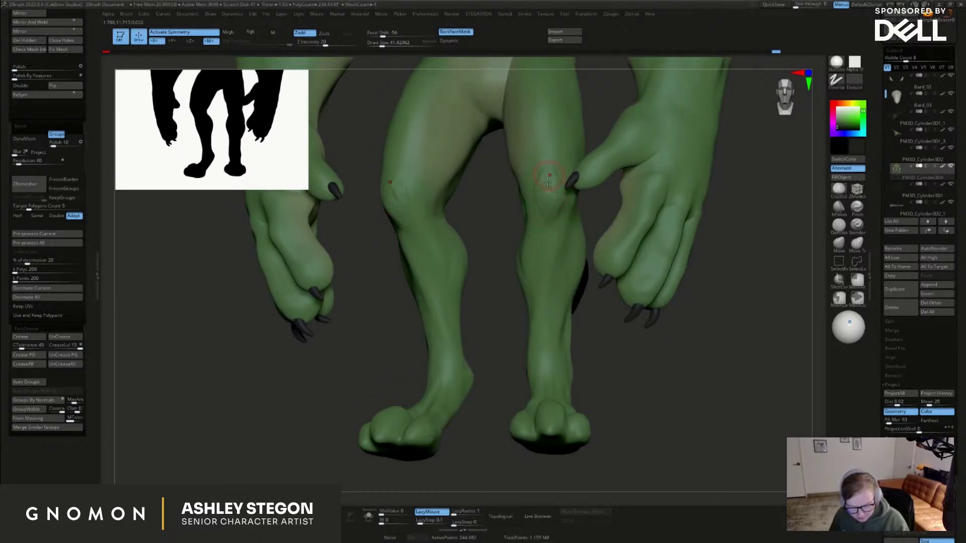
shift+right_drag(552, 176, 550, 183)
shift+drag(550, 183, 551, 202)
Smooth the thigh muscles above the knees at a draw size of about 74 and check the legs from front and side
mouse_move(554, 205)
alt+right_down()
mouse_move(556, 234)
mouse_move(554, 205)
alt+right_up()
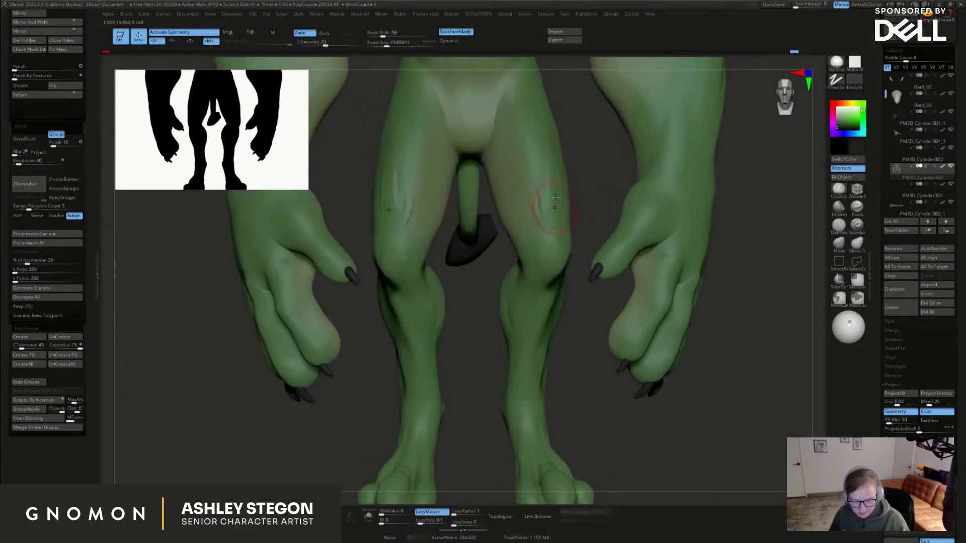
shift+drag(554, 204, 546, 178)
mouse_move(547, 257)
right_down()
mouse_move(551, 290)
mouse_move(729, 292)
mouse_move(702, 319)
mouse_move(717, 346)
mouse_move(694, 345)
right_up()
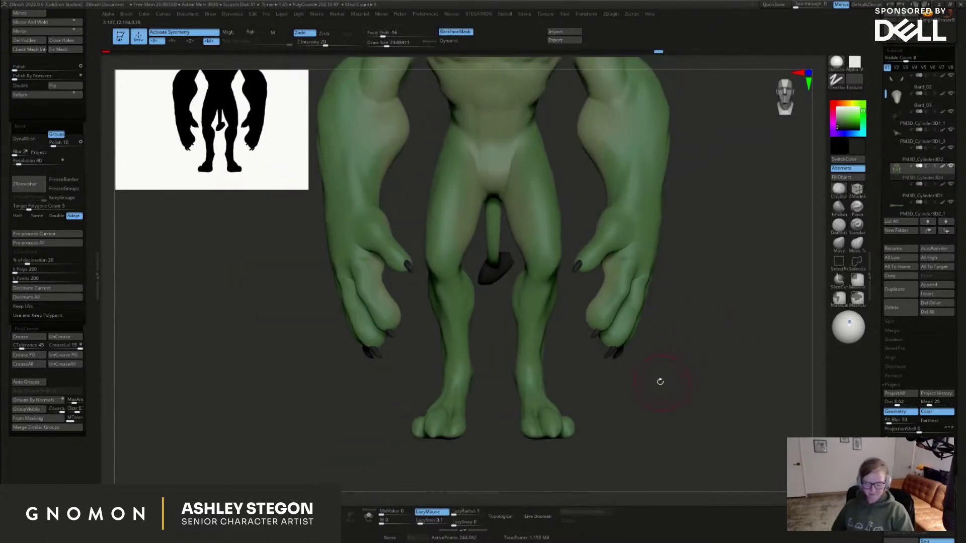
right_drag(666, 396, 594, 412)
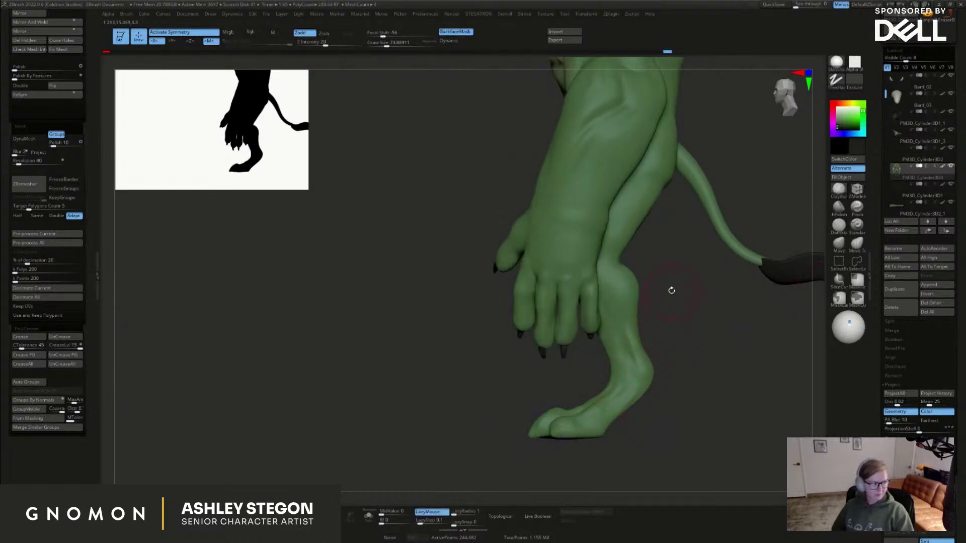
mouse_move(676, 208)
alt+right_down()
mouse_move(646, 250)
mouse_move(564, 275)
mouse_move(524, 224)
mouse_move(602, 261)
mouse_move(643, 257)
alt+right_up()
key(s)
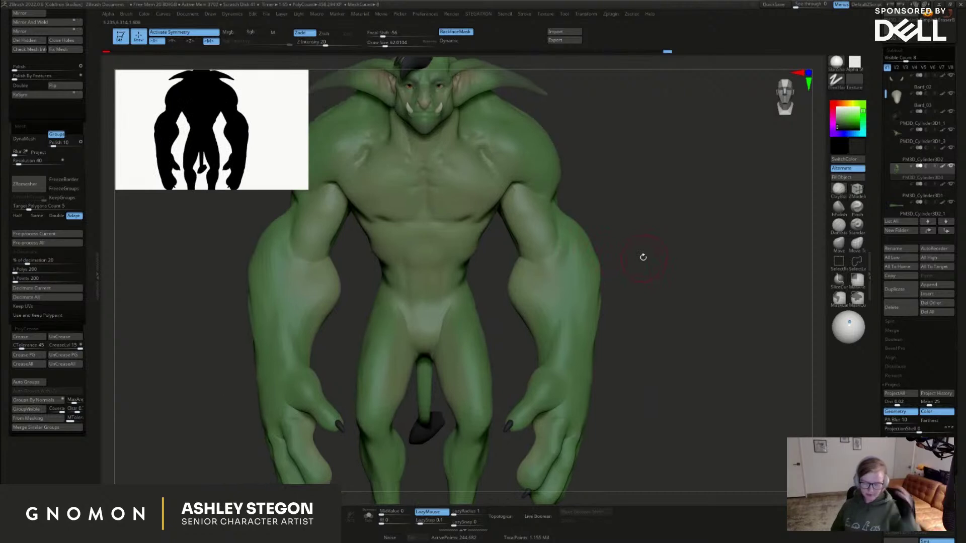
Carve the abdominal and waist muscle lines with the DamStandard brush at a draw size of about 46 to 49
click(838, 226)
mouse_move(430, 256)
ctrl+right_down()
mouse_move(440, 244)
mouse_move(463, 282)
ctrl+right_up()
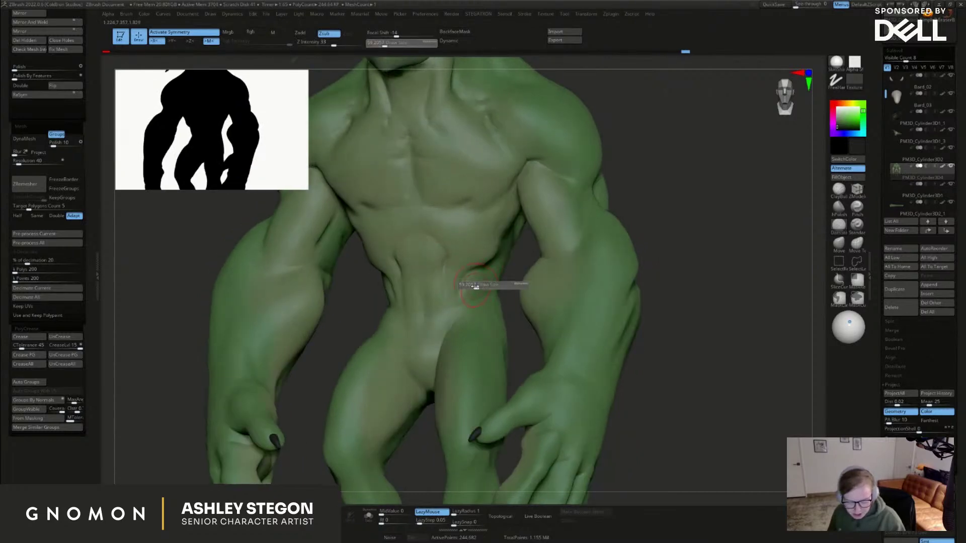
shift+right_drag(436, 242, 436, 234)
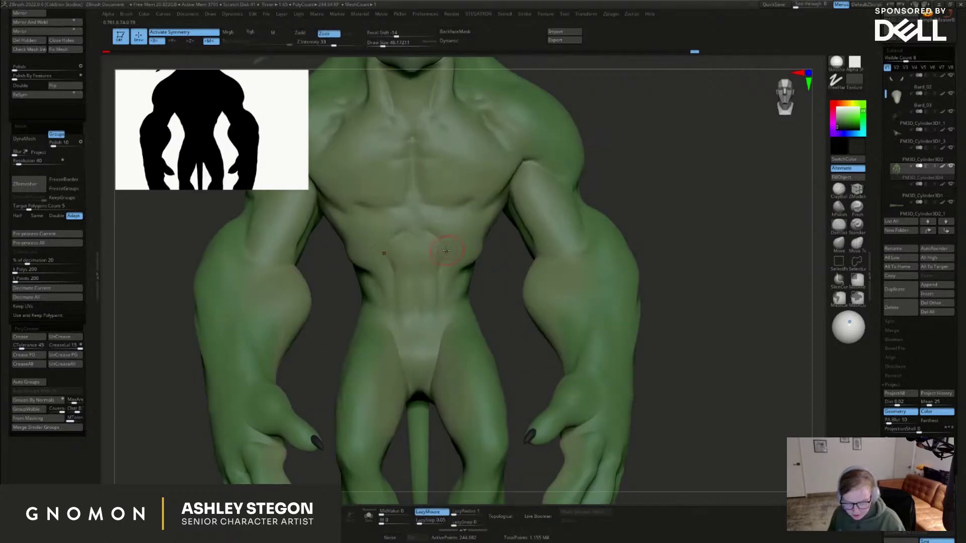
right_drag(455, 284, 487, 329)
mouse_move(561, 356)
alt+right_down()
mouse_move(547, 322)
mouse_move(432, 241)
alt+right_up()
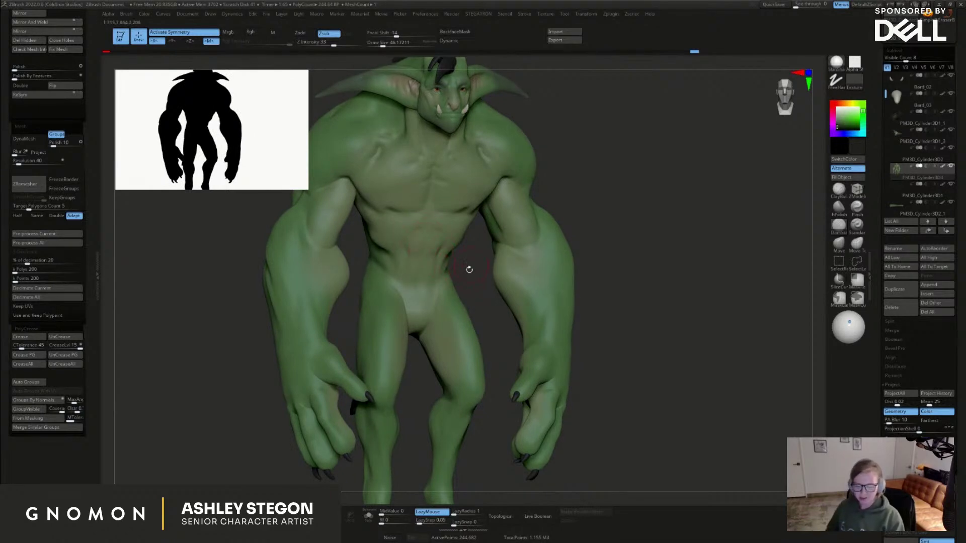
drag(470, 267, 461, 260)
Refine the spine and shoulder blade lines on the upper back with DamStandard and soften them
right_drag(521, 149, 553, 190)
mouse_move(600, 210)
right_down()
mouse_move(616, 167)
mouse_move(675, 201)
mouse_move(679, 220)
right_up()
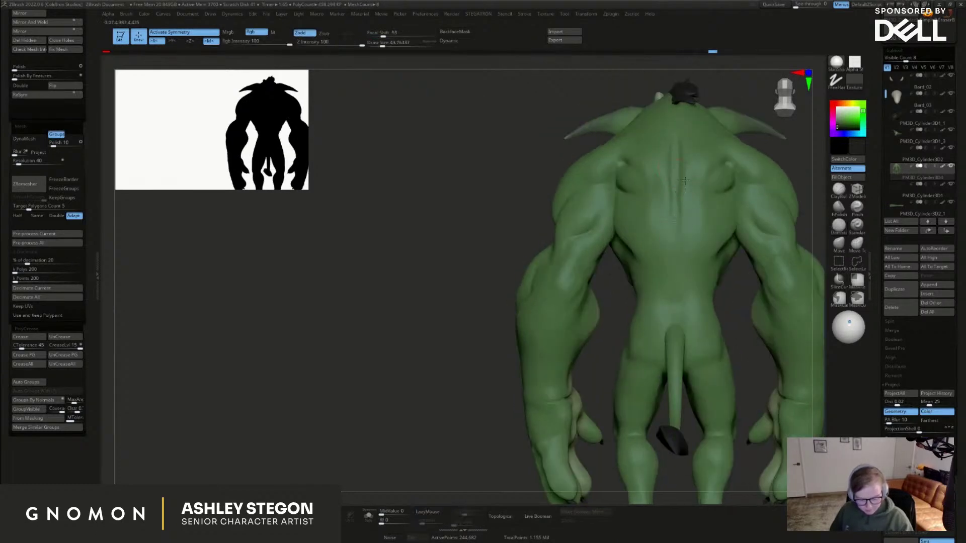
alt+right_drag(723, 237, 666, 264)
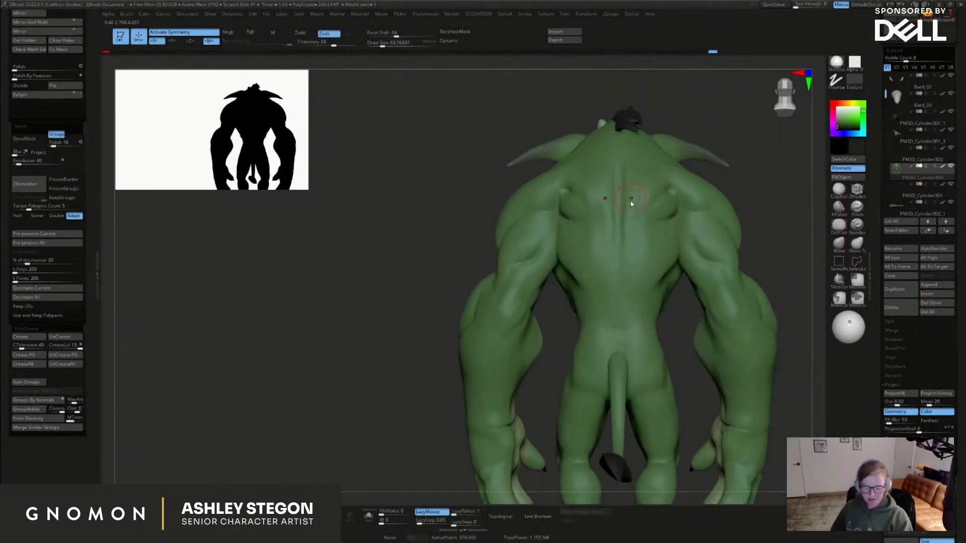
right_drag(623, 164, 746, 142)
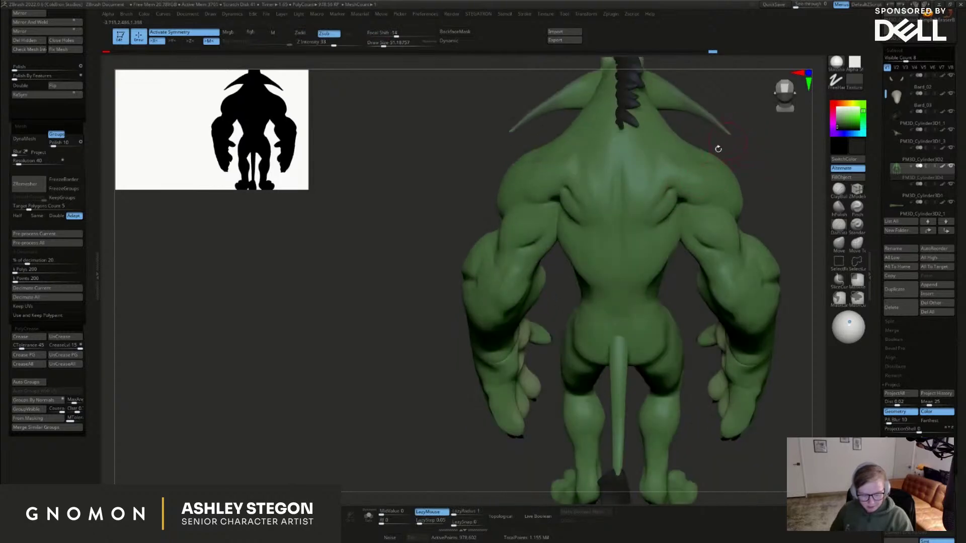
mouse_move(664, 158)
right_down()
mouse_move(658, 164)
mouse_move(681, 139)
mouse_move(689, 172)
right_up()
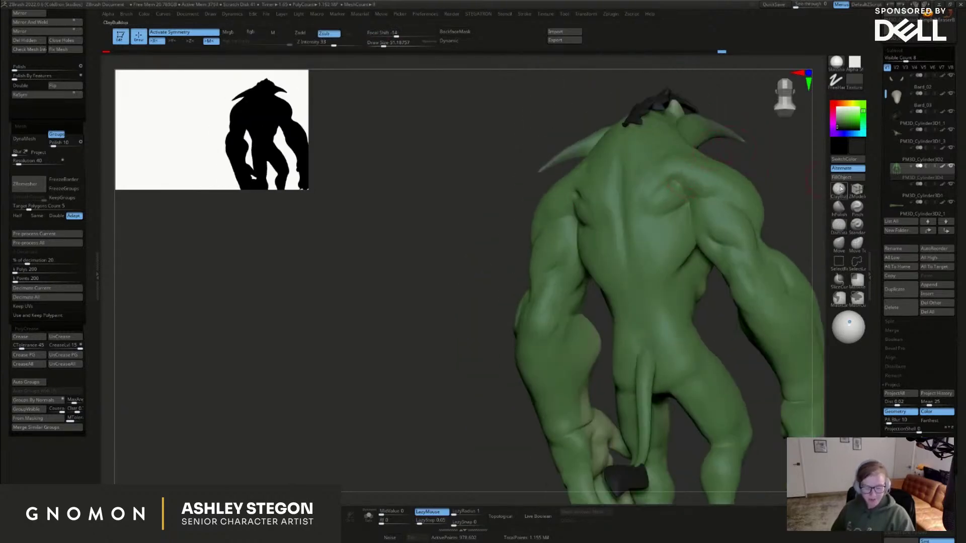
Build up the shoulder blade muscles with ClayBuildup at a draw size of about 31 and smooth them
click(838, 189)
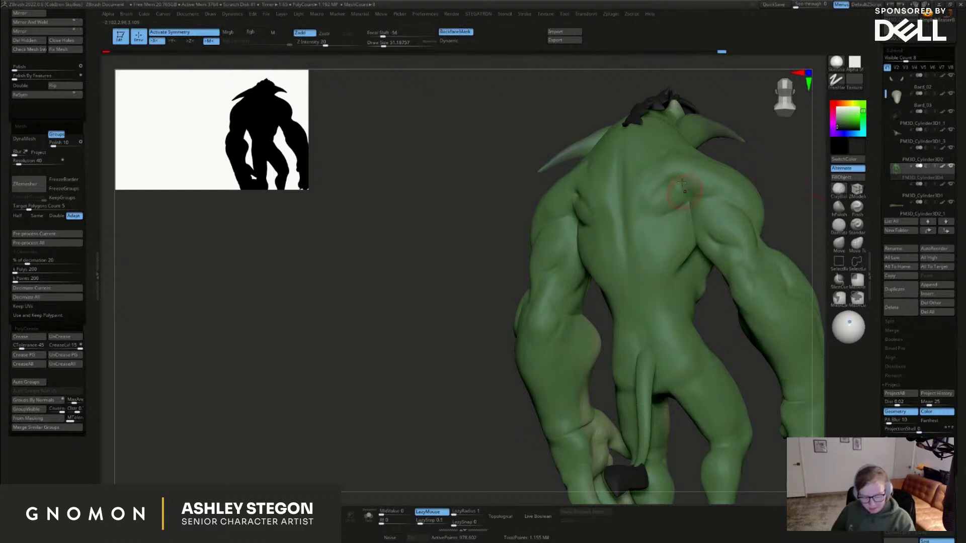
drag(680, 190, 679, 190)
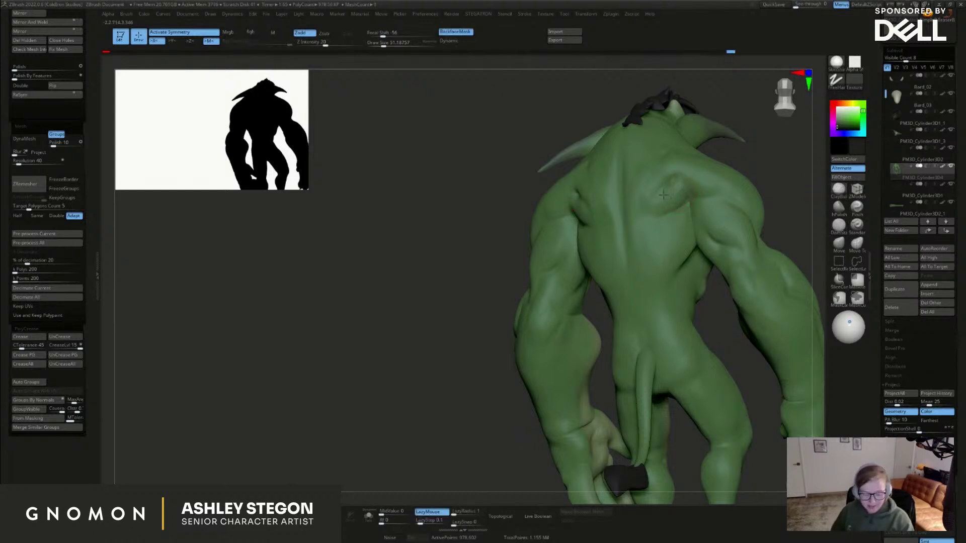
right_drag(681, 219, 657, 220)
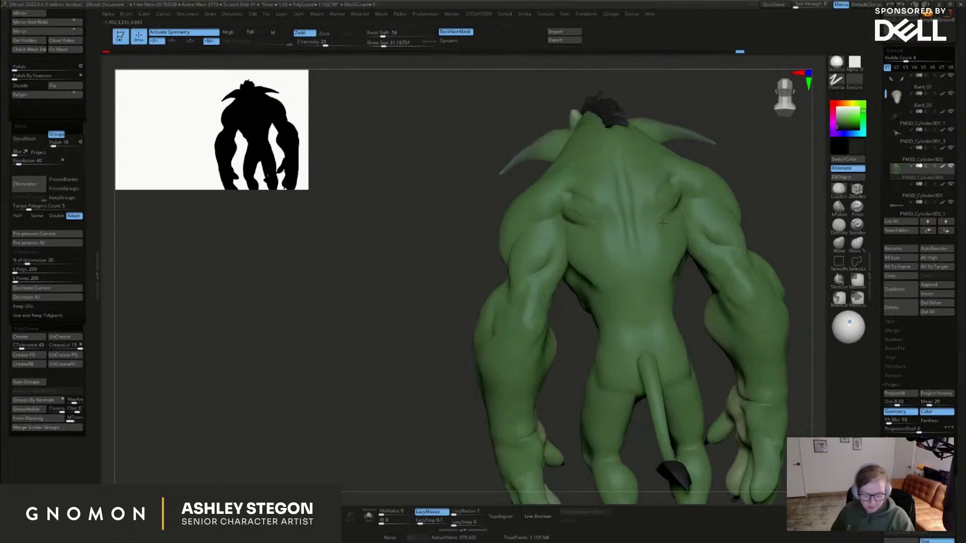
mouse_move(665, 202)
shift+mouse_down()
mouse_move(660, 214)
mouse_move(672, 193)
shift+mouse_up()
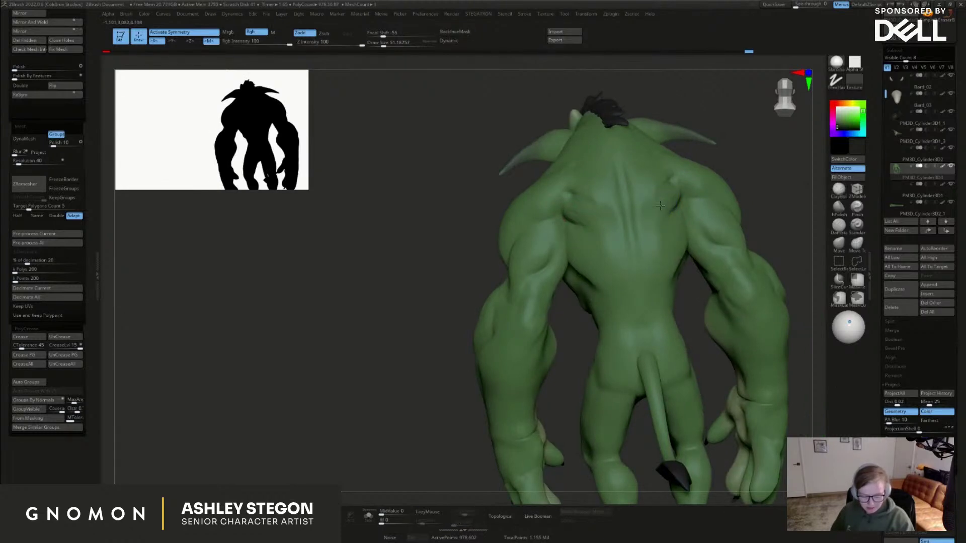
right_drag(633, 234, 627, 223)
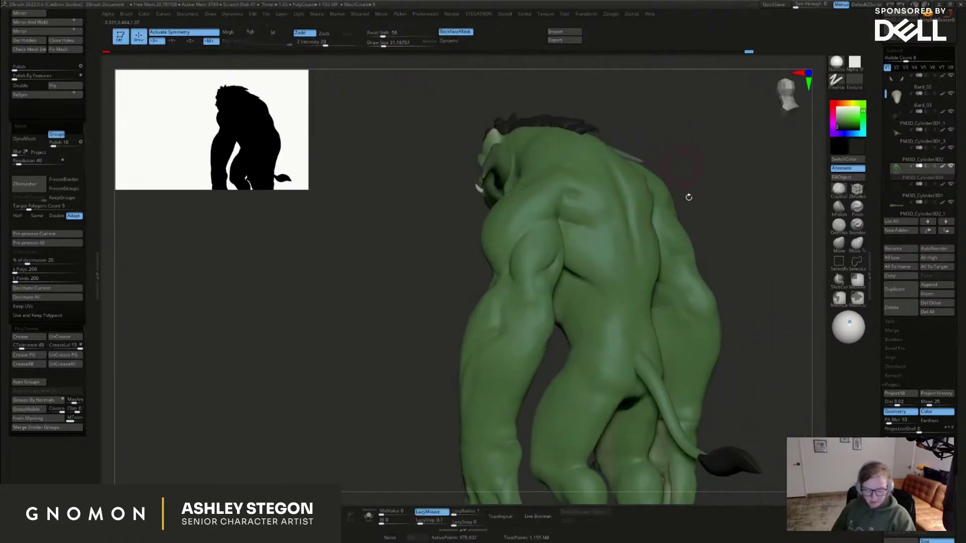
right_drag(739, 351, 717, 228)
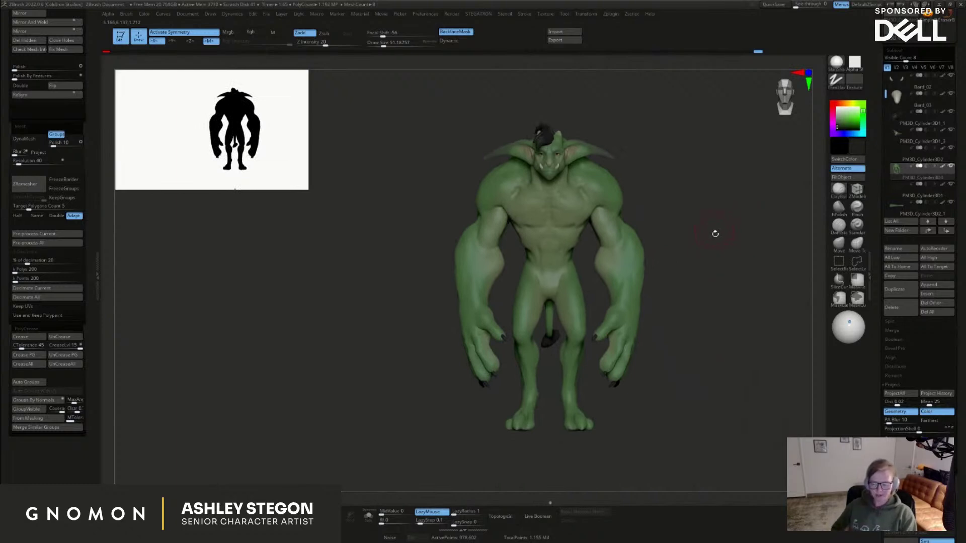
Add the inner ankle forms on the lower legs with a smaller brush and blend them smooth
alt+right_drag(705, 402, 701, 348)
right_drag(561, 381, 549, 378)
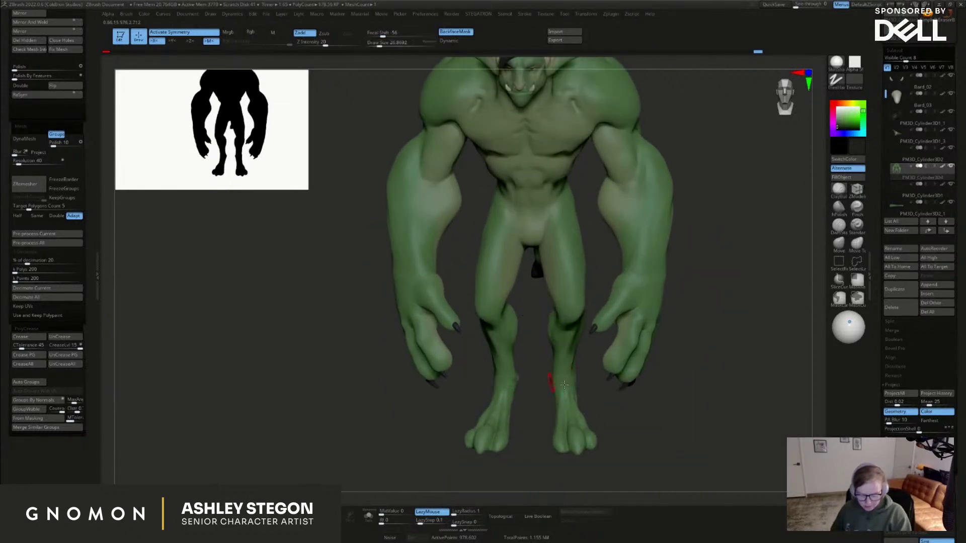
shift+drag(560, 380, 556, 383)
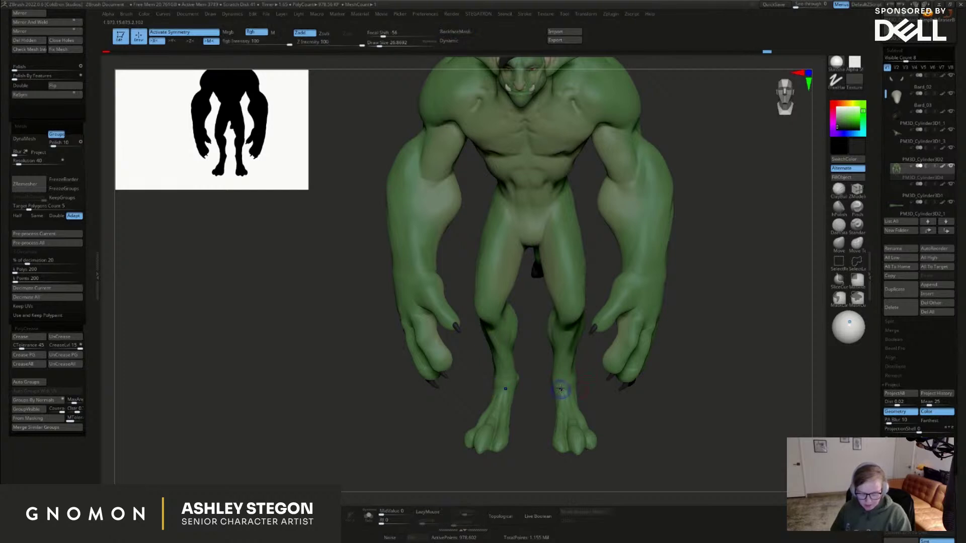
Smooth the backs of the ankles and reshape the heels with the Move brush at a draw size of about 74
right_drag(583, 393, 518, 390)
right_drag(579, 372, 600, 357)
ctrl+right_drag(599, 357, 606, 375)
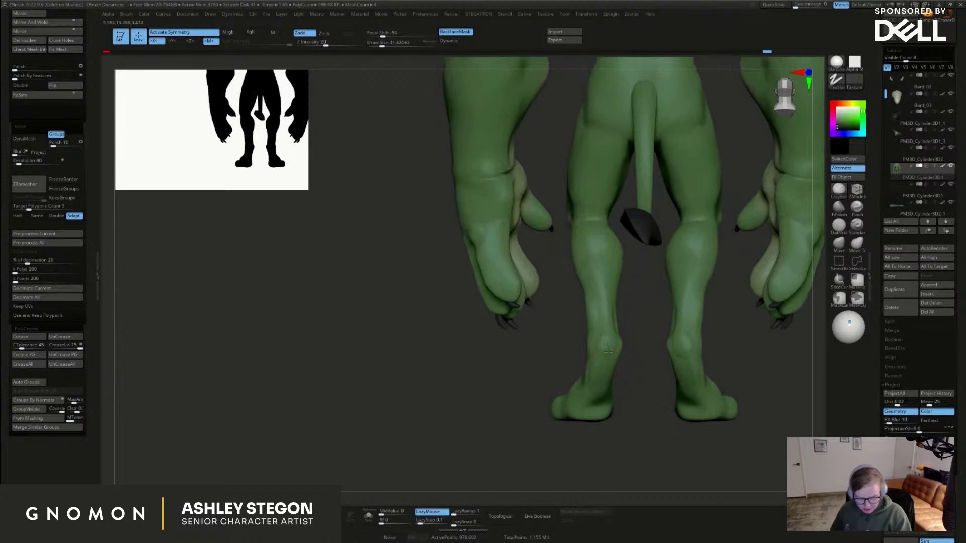
shift+drag(608, 344, 608, 353)
right_drag(606, 348, 638, 347)
key(s)
drag(645, 348, 638, 348)
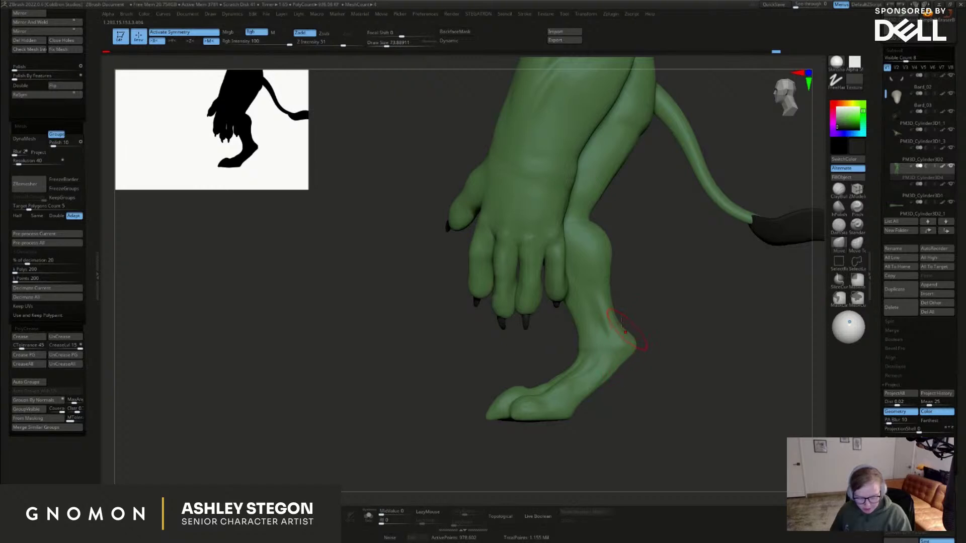
Carve the hollows beside the Achilles tendons with DamStandard at a draw size of about 39 and soften them
click(839, 226)
key(s)
drag(617, 333, 601, 301)
right_drag(615, 324, 561, 323)
right_drag(679, 318, 584, 322)
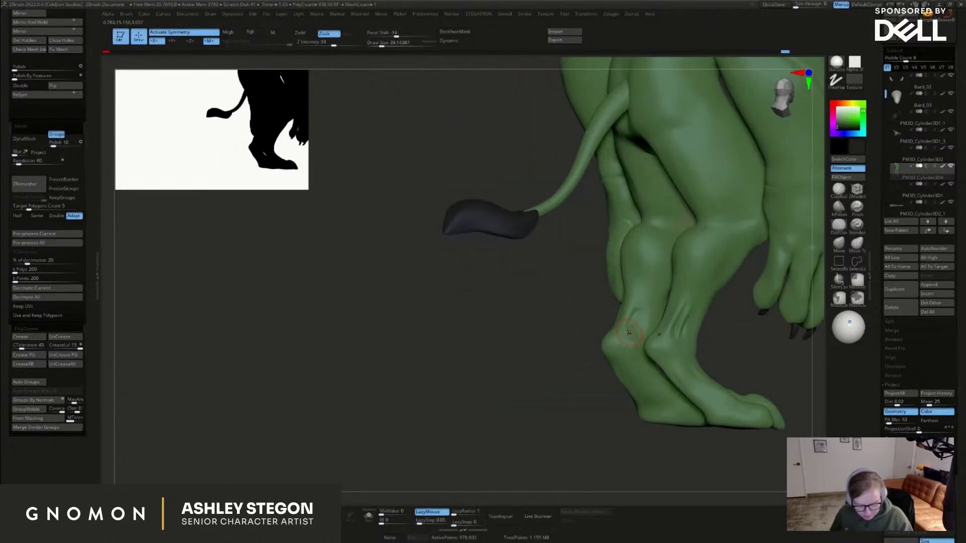
key(shift)
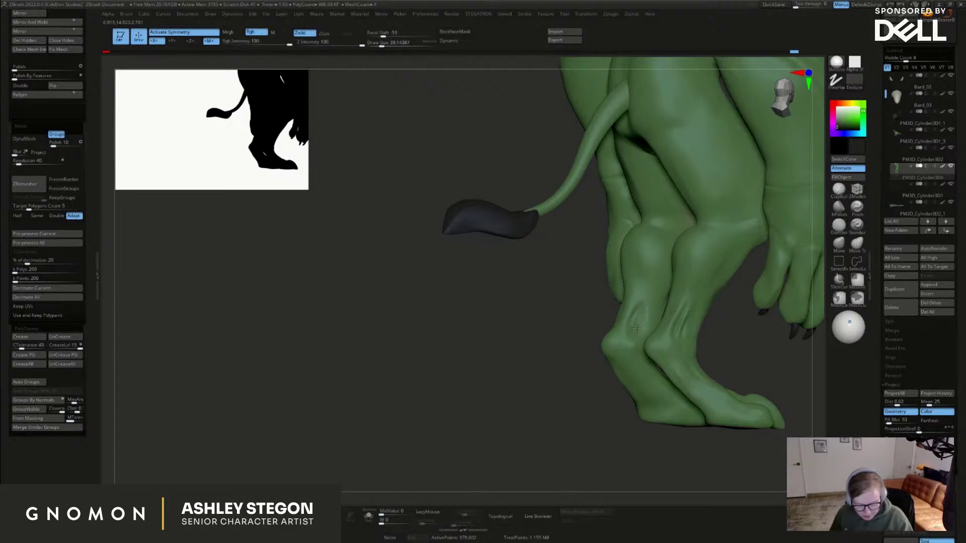
Define the hamstrings above the backs of the knees at a draw size of about 44 and smooth the crease under the buttocks
mouse_move(665, 337)
ctrl+right_down()
mouse_move(672, 282)
mouse_move(703, 251)
ctrl+right_up()
key(s)
drag(682, 245, 683, 245)
mouse_move(683, 248)
mouse_down()
mouse_move(675, 206)
mouse_move(671, 216)
mouse_up()
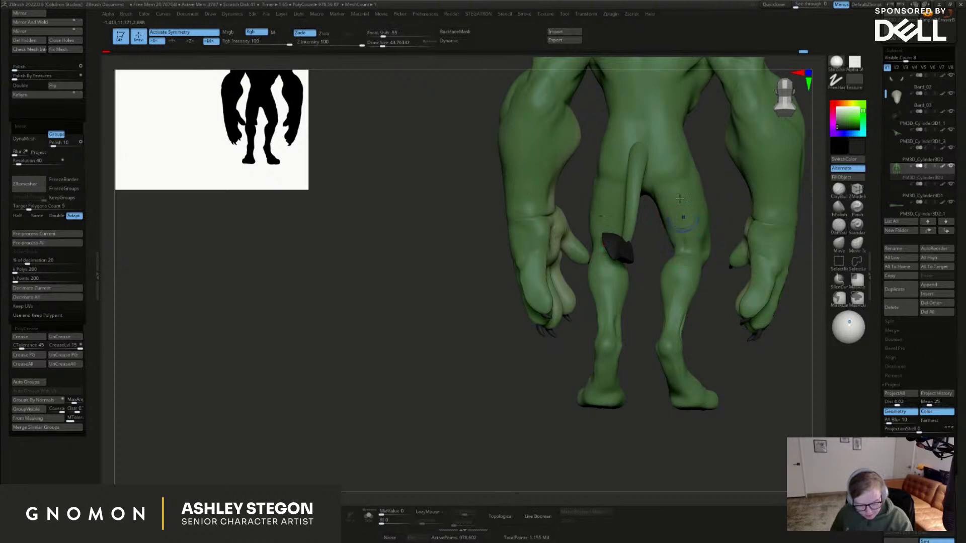
mouse_move(669, 184)
right_down()
mouse_move(645, 205)
mouse_move(660, 187)
mouse_move(704, 182)
mouse_move(699, 173)
right_up()
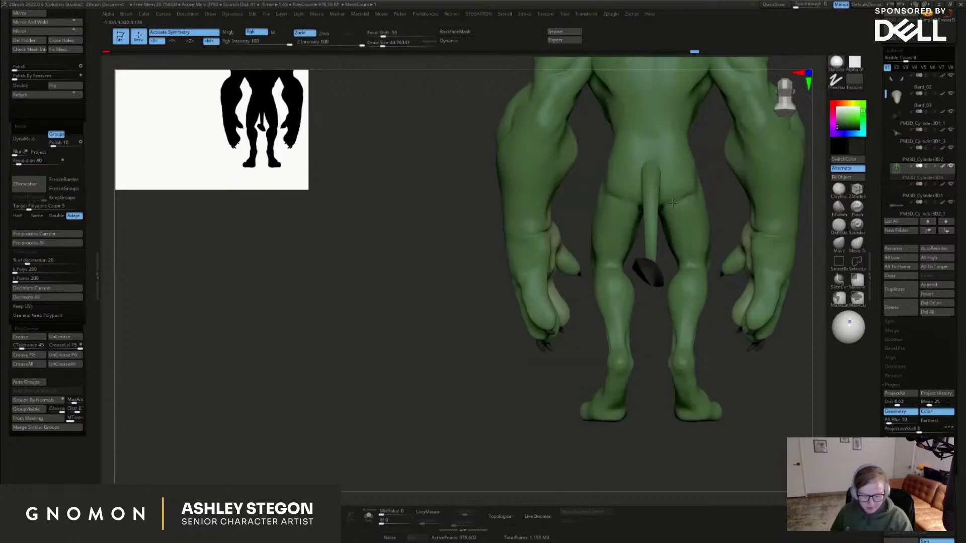
shift+drag(672, 206, 663, 207)
Smooth the upper backs of the thighs and switch to ClayBuildup at a draw size of about 68
right_drag(678, 331, 656, 255)
shift+drag(709, 209, 698, 223)
right_drag(703, 230, 723, 231)
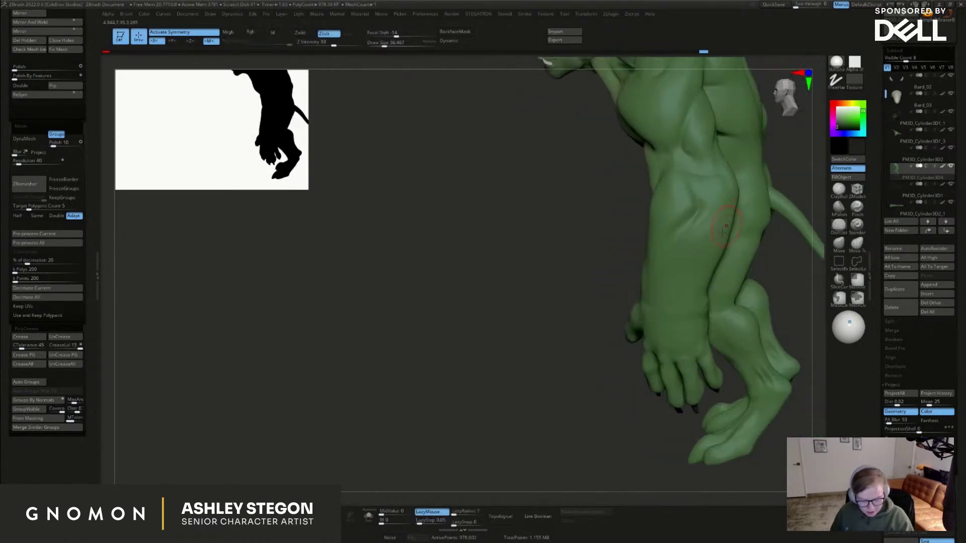
click(838, 189)
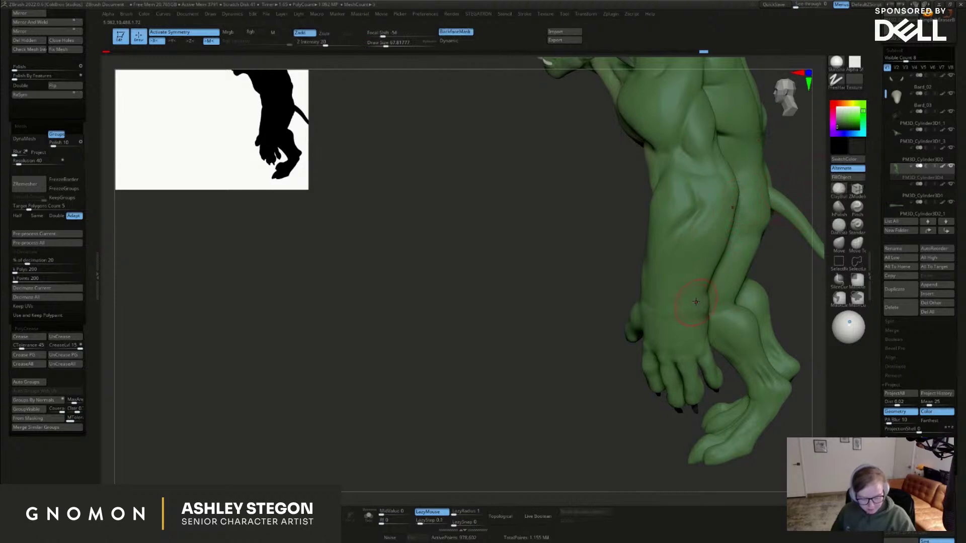
right_drag(702, 297, 710, 236)
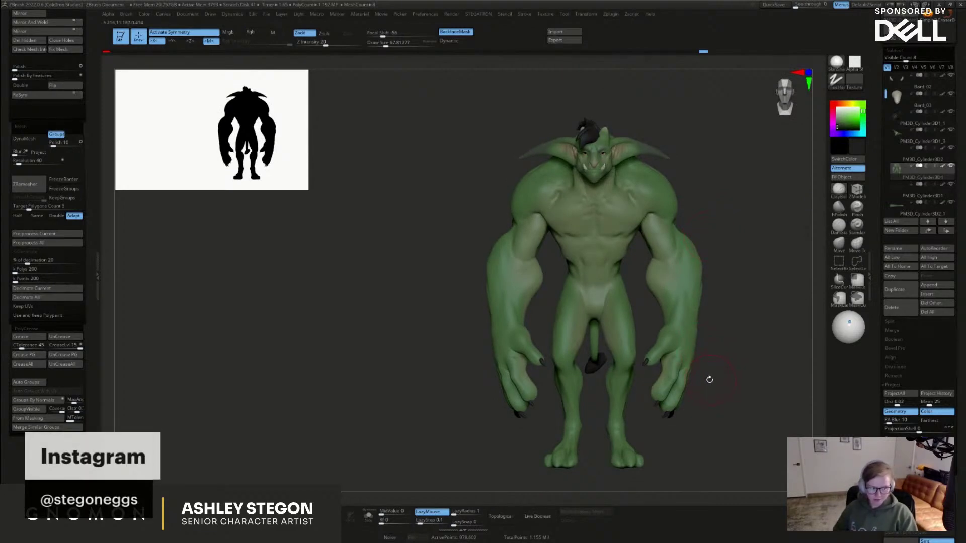
Adjust the arm silhouette from the front with the Move brush
mouse_move(712, 381)
mouse_down()
mouse_move(652, 386)
mouse_move(667, 385)
mouse_up()
click(839, 245)
key(s)
mouse_move(572, 266)
mouse_down()
mouse_move(616, 239)
mouse_move(569, 243)
mouse_move(730, 257)
mouse_move(666, 259)
mouse_move(710, 246)
mouse_up()
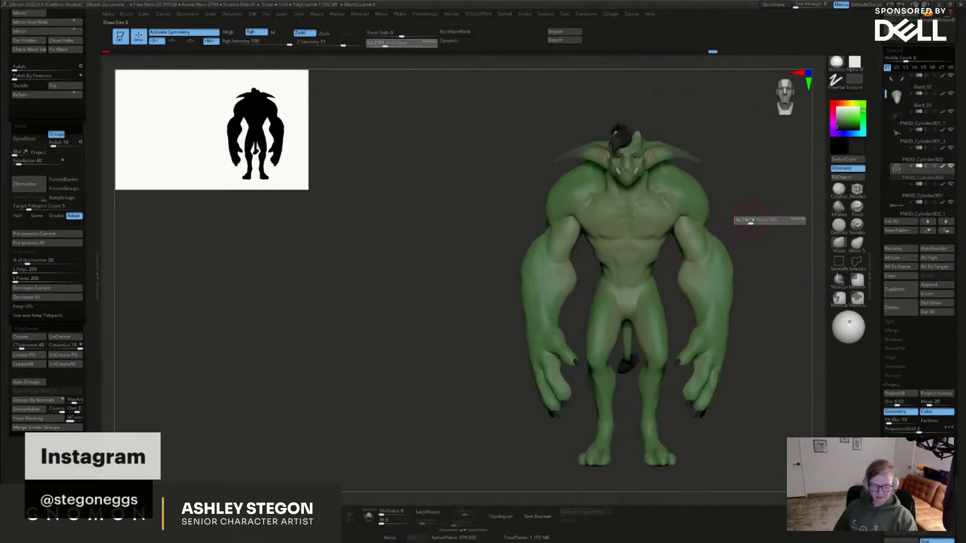
alt+drag(739, 218, 675, 211)
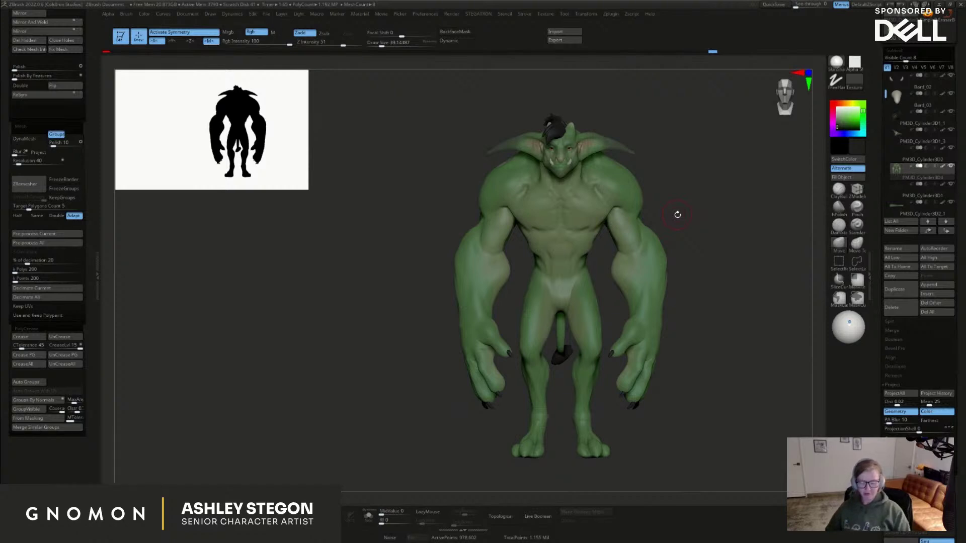
Touch up the shoulder blades with ClayBuildup at a draw size of about 33 and check the full figure's silhouette
mouse_move(704, 388)
mouse_down()
mouse_move(683, 421)
mouse_move(660, 426)
mouse_move(531, 184)
mouse_move(658, 124)
mouse_up()
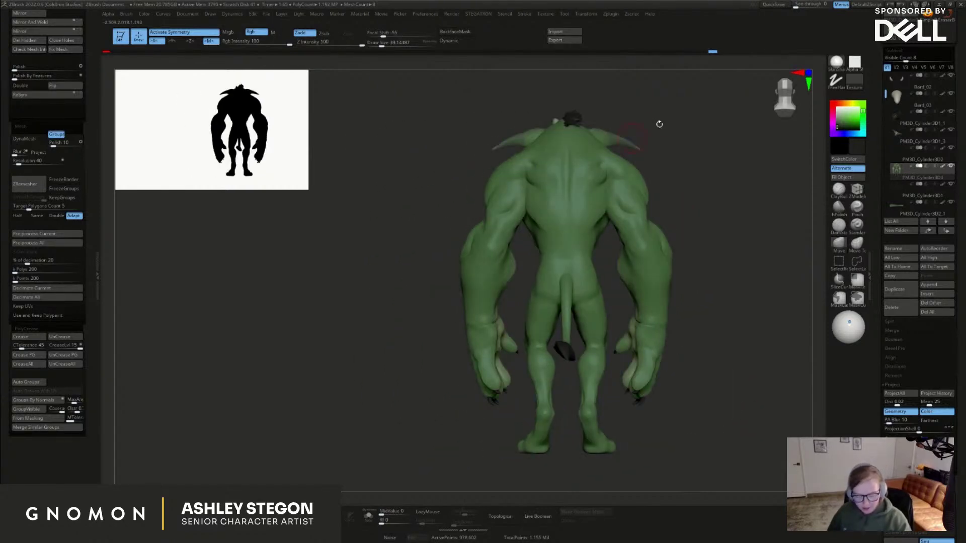
click(838, 190)
mouse_move(600, 173)
ctrl+right_down()
mouse_move(606, 182)
mouse_move(592, 183)
ctrl+right_up()
key(s)
drag(593, 184, 594, 172)
right_drag(603, 174, 689, 190)
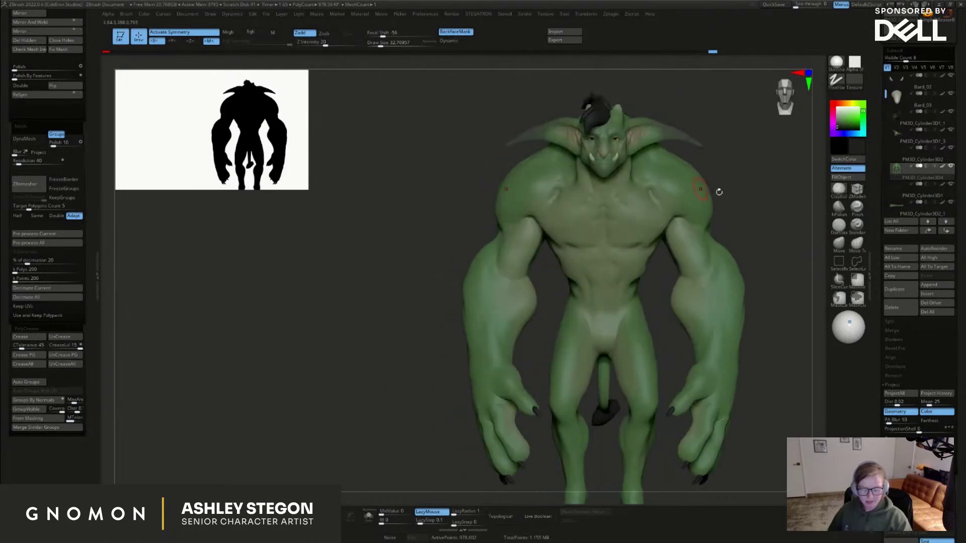
shift+right_drag(772, 362, 719, 355)
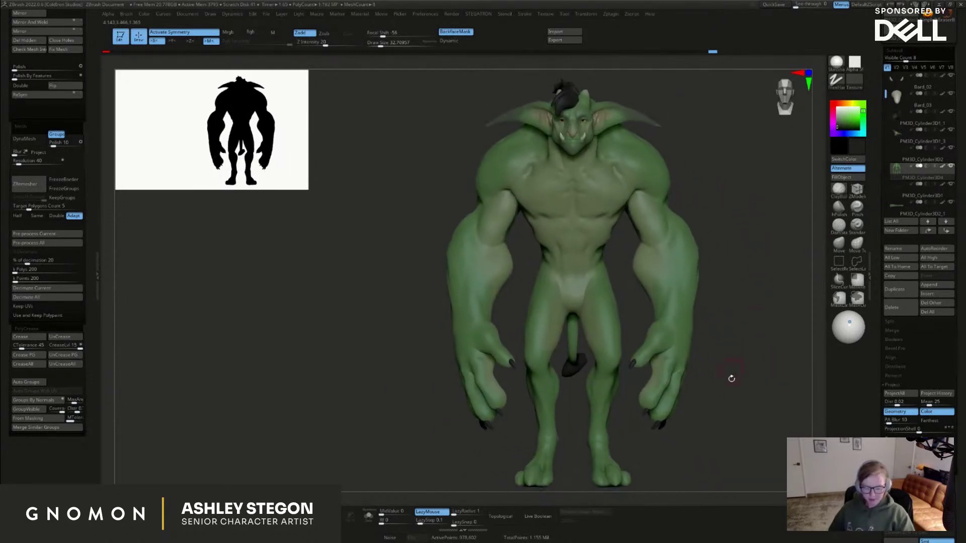
mouse_move(756, 428)
right_down()
mouse_move(735, 429)
mouse_move(724, 415)
mouse_move(725, 432)
mouse_move(766, 432)
mouse_move(692, 422)
right_up()
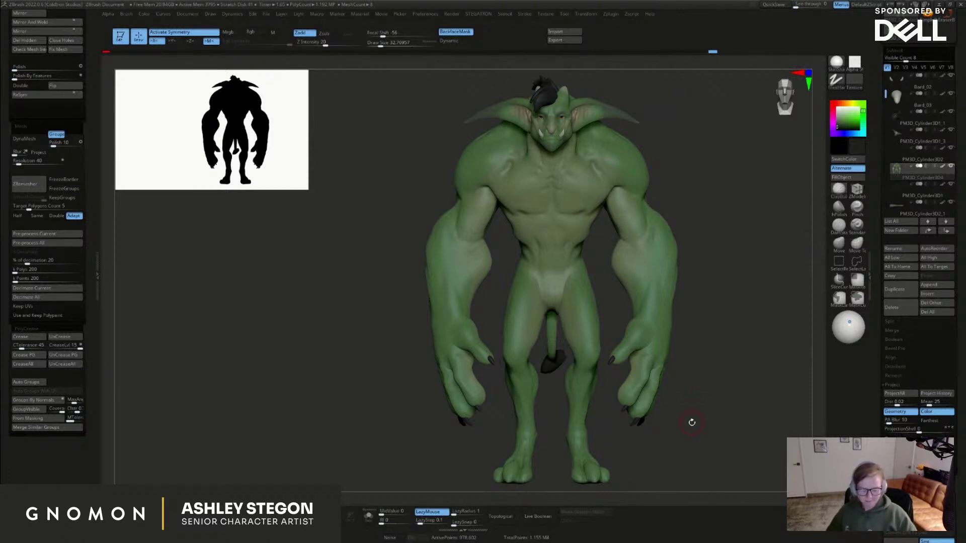
drag(732, 388, 750, 408)
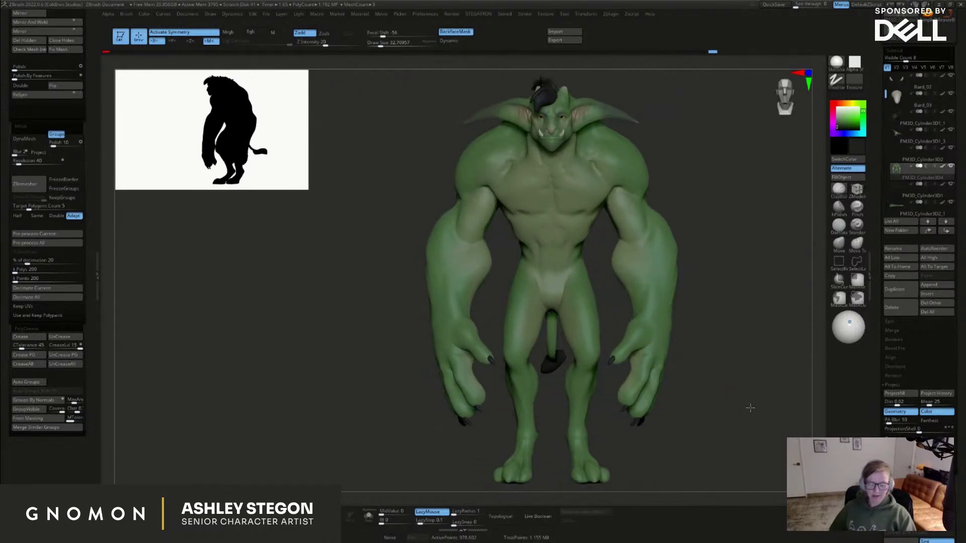